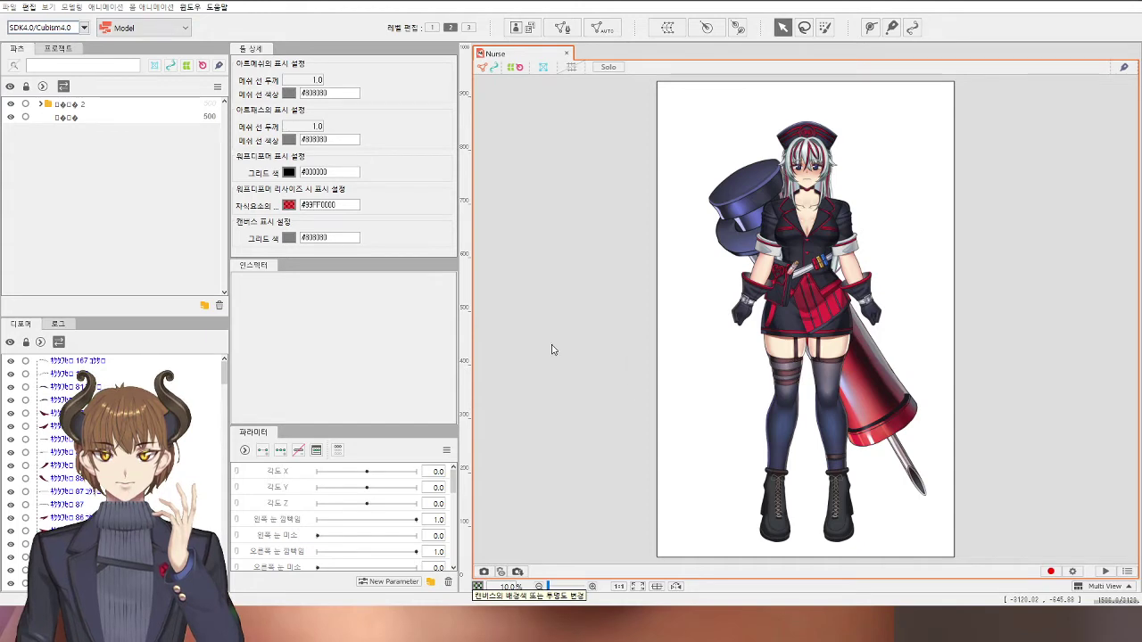
Step: Delete the white background mesh behind the nurse character
left_click(718, 382)
key("Delete")
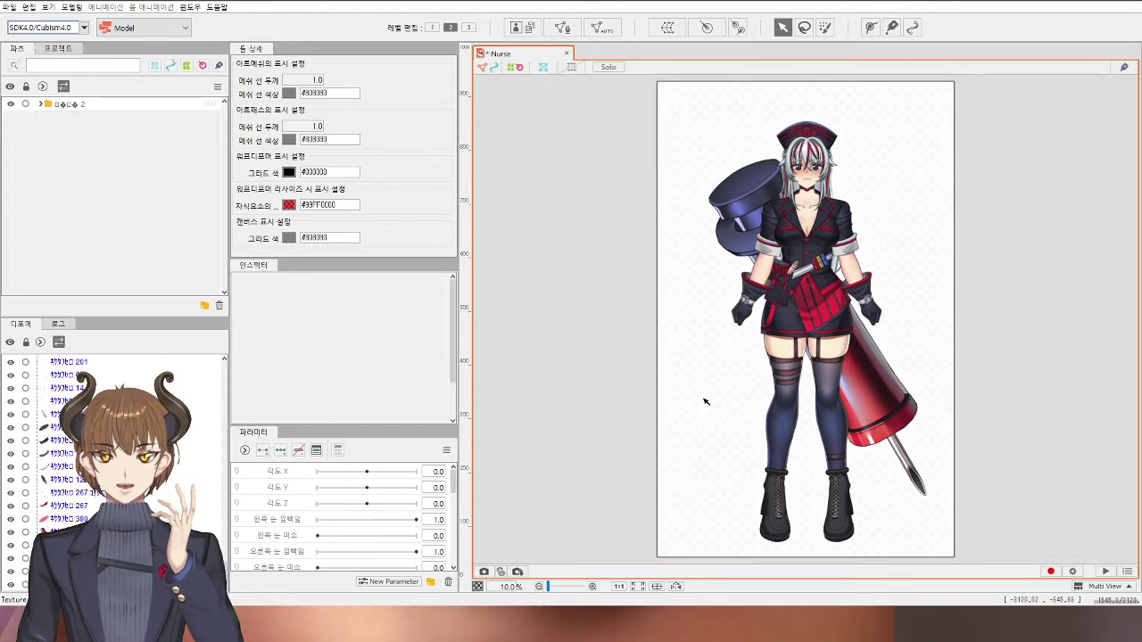
Step: Select every mesh of the whole character to examine how they cover the figure, and clear the selection
scroll(755, 237, "up", 10)
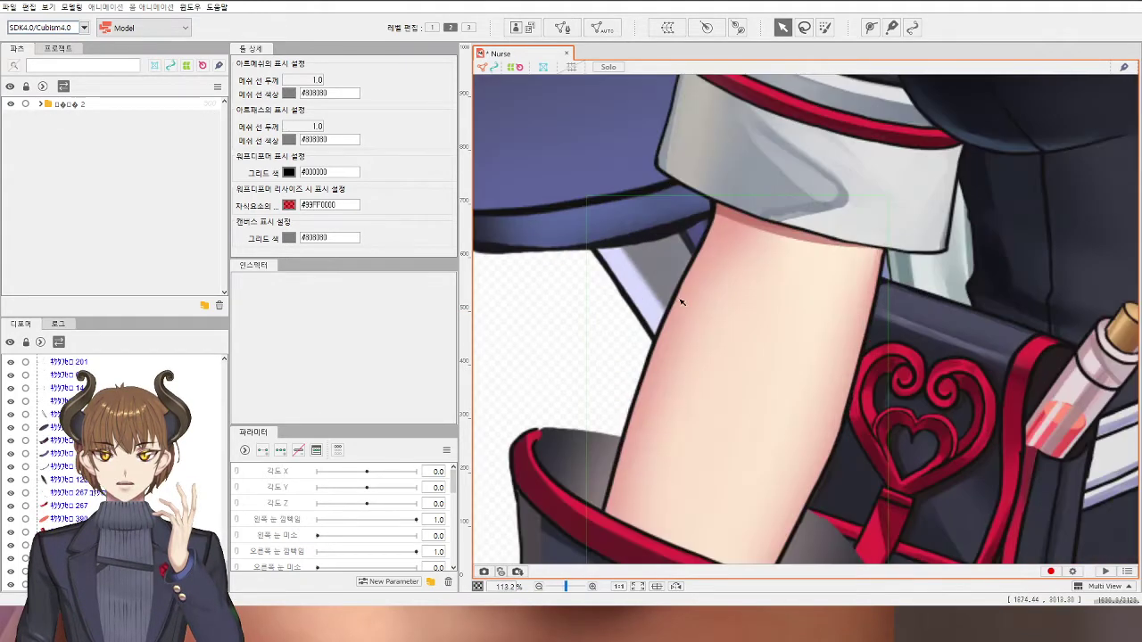
scroll(659, 276, "down", 12)
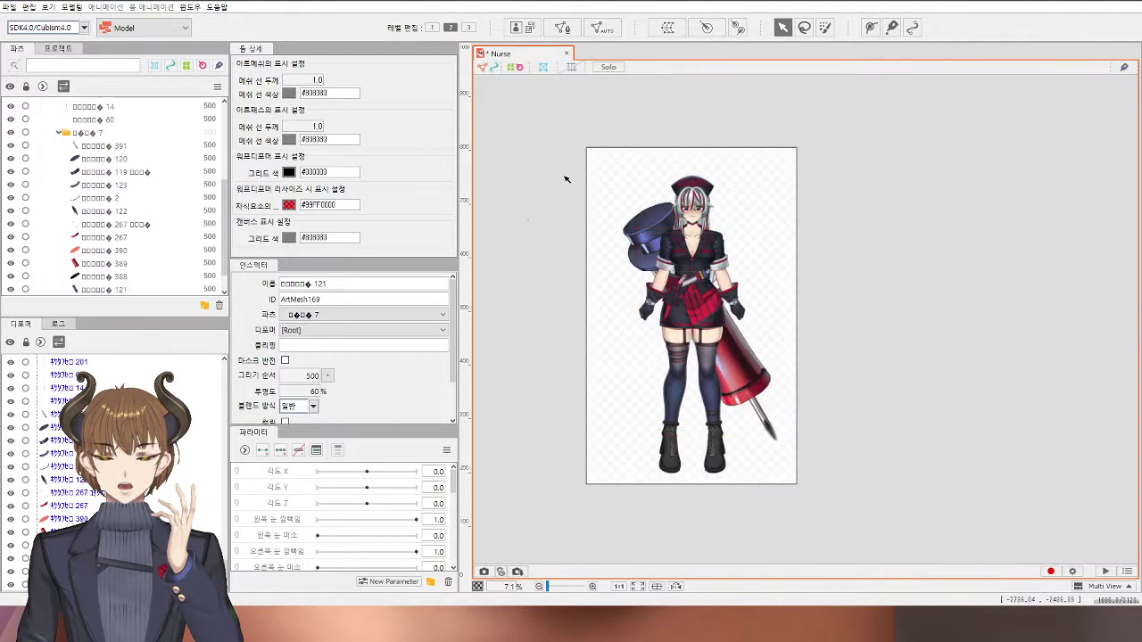
left_click_drag(564, 174, 779, 507)
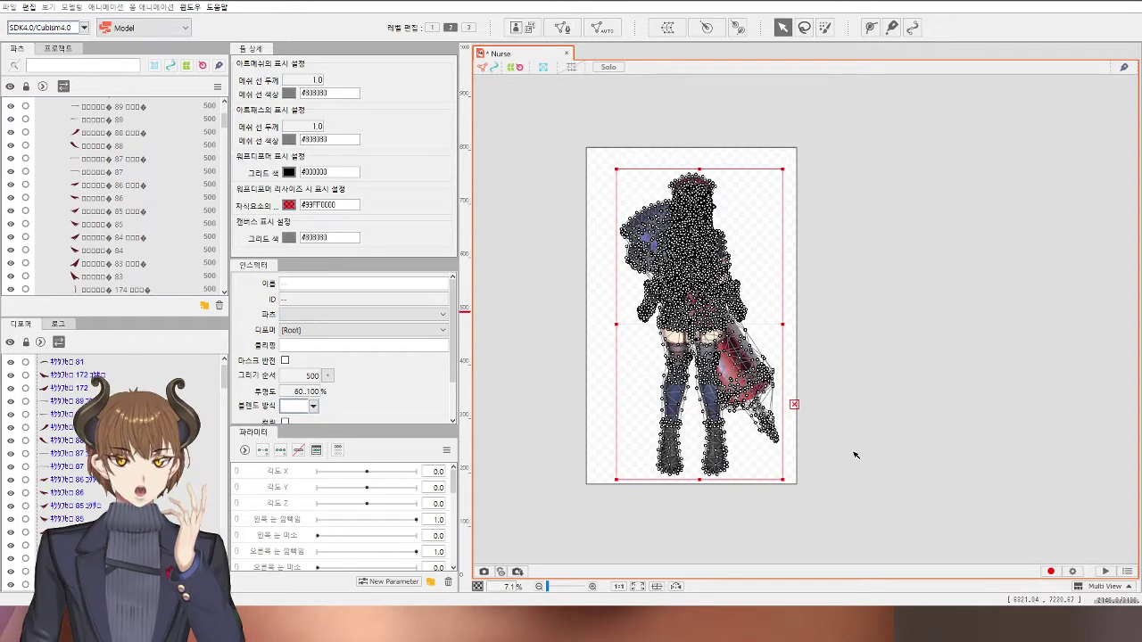
left_click(701, 535)
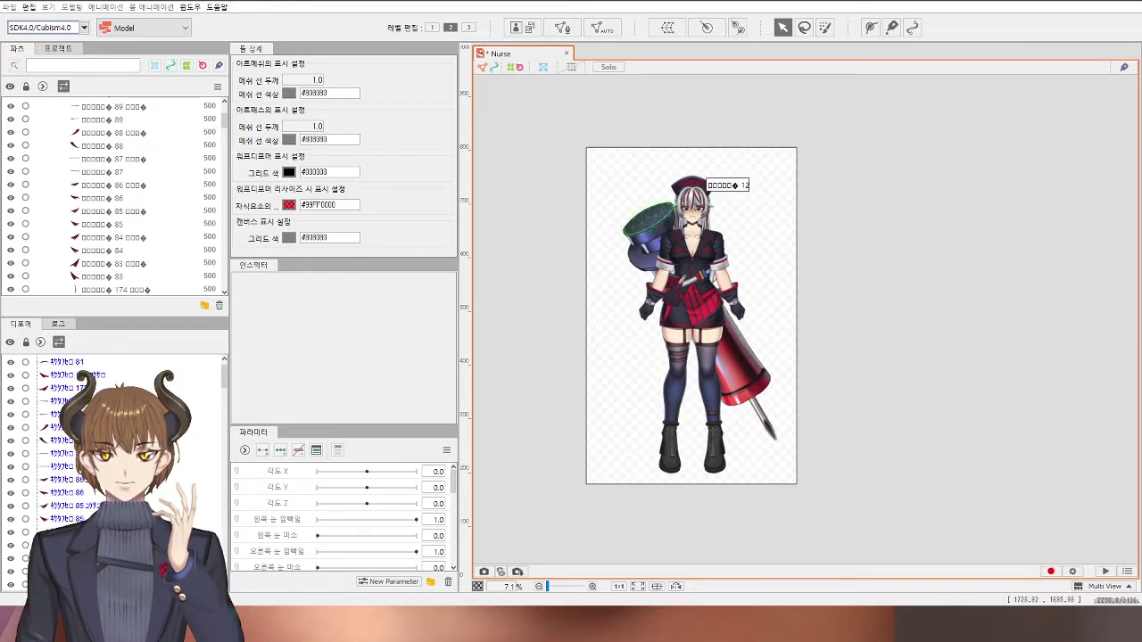
Step: Hide the dark iris and inner ring meshes of both eyes, parts 396 and 1 with their copies
scroll(678, 219, "up", 10)
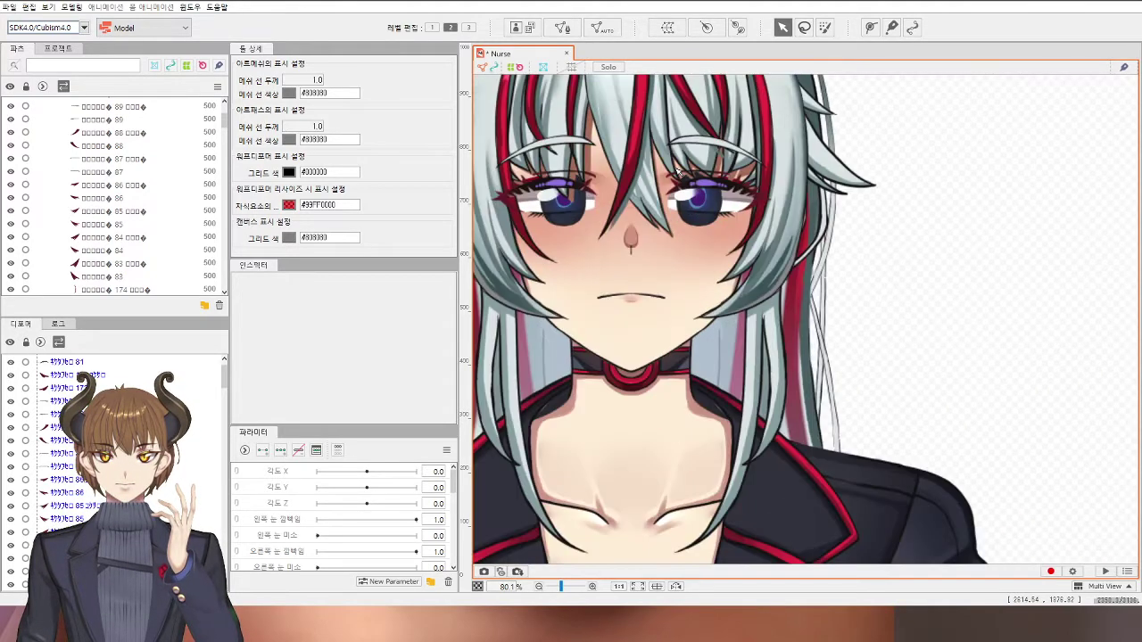
scroll(692, 223, "up", 3)
left_click(705, 220)
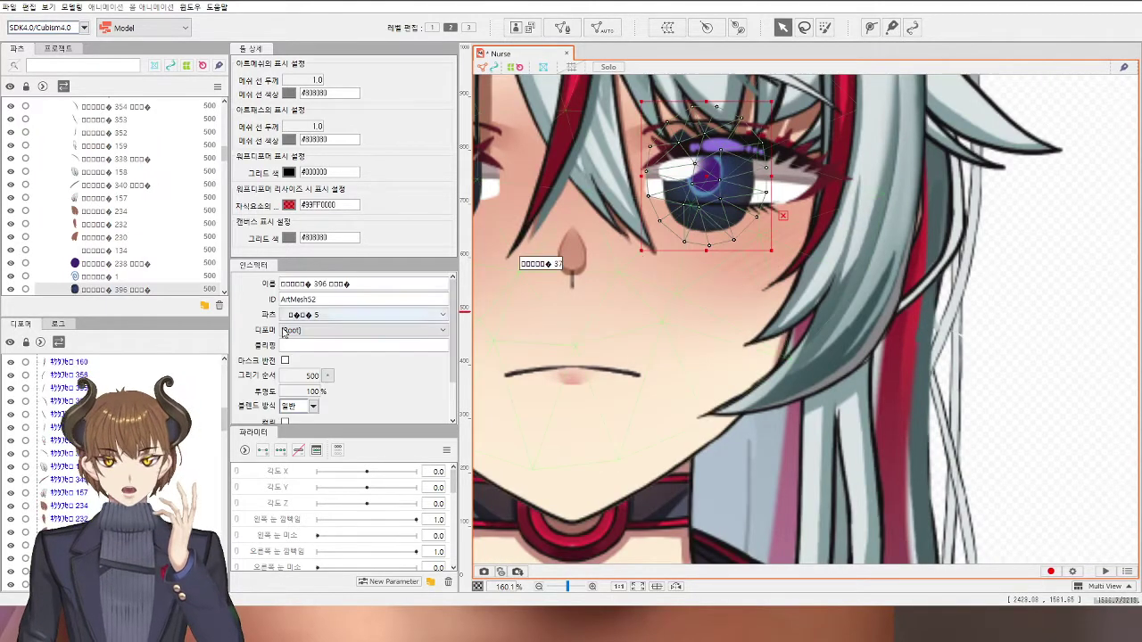
left_click(138, 278, "ctrl")
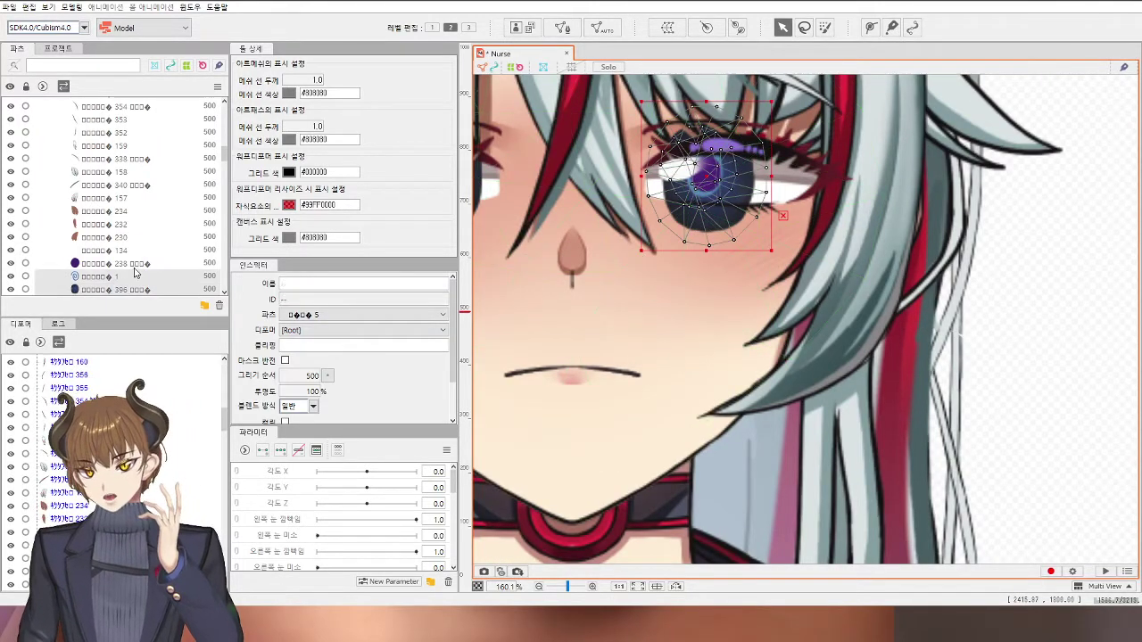
scroll(137, 275, "down", 2)
scroll(136, 275, "down", 2)
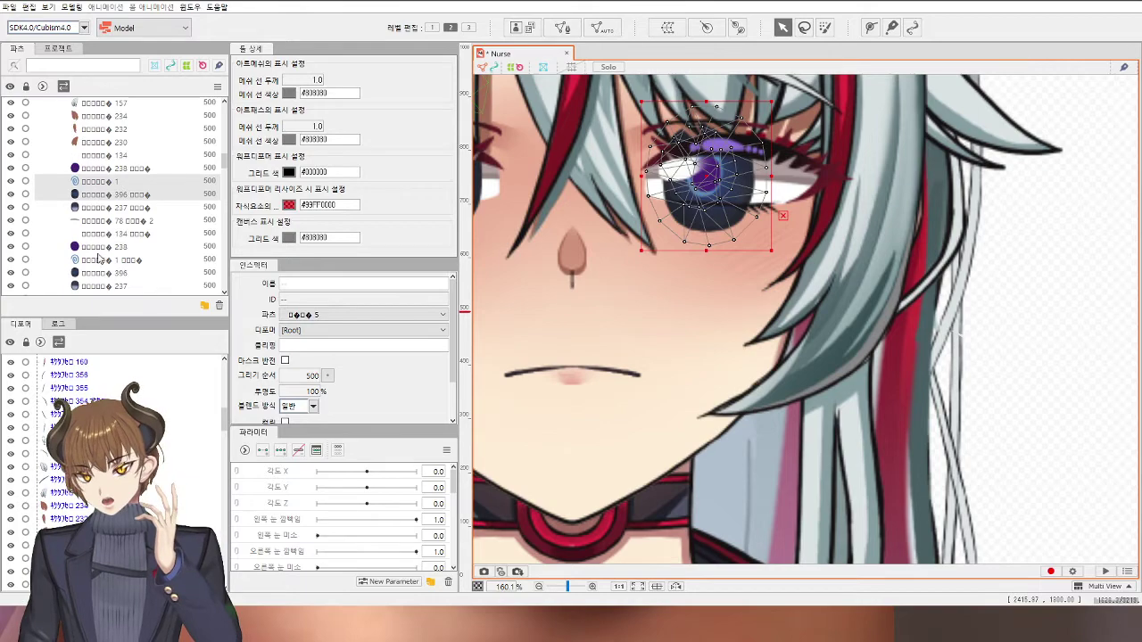
left_click(111, 260, "ctrl")
left_click(41, 274, "ctrl")
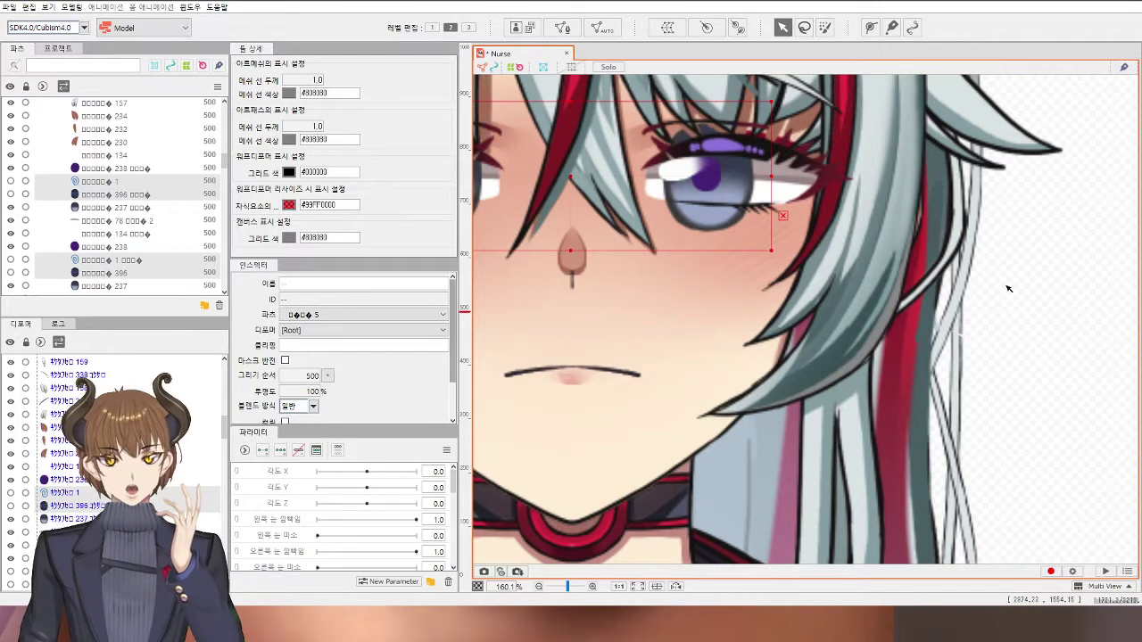
scroll(1003, 295, "down", 5)
left_click(1062, 333)
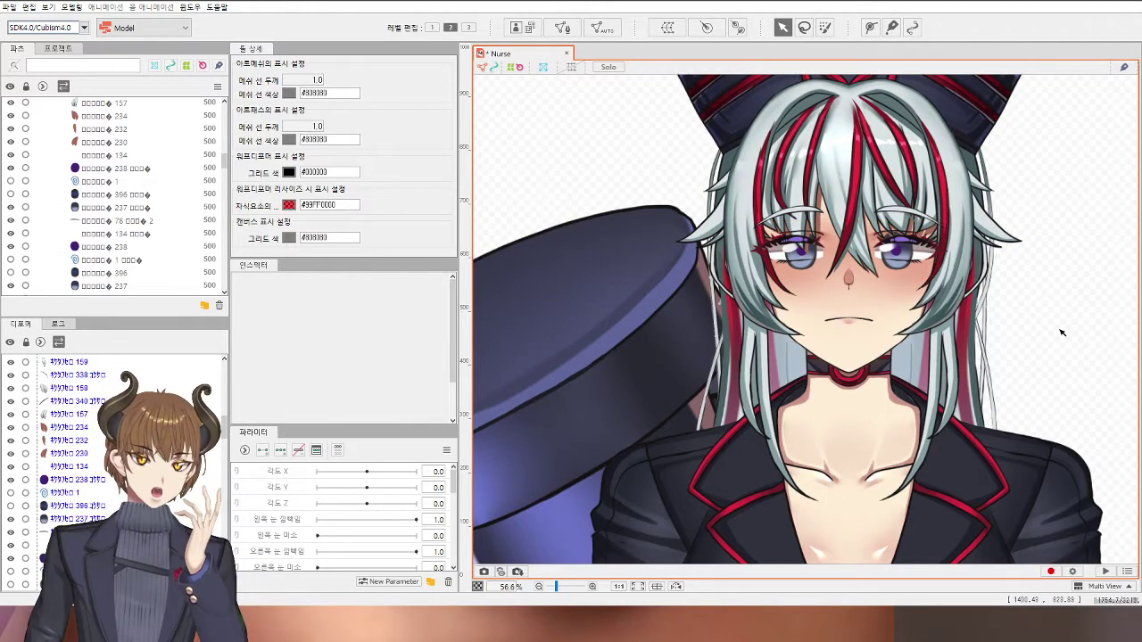
Step: Collapse the part folders 5, 12, 8 and 3 in the parts hierarchy
scroll(974, 310, "down", 8)
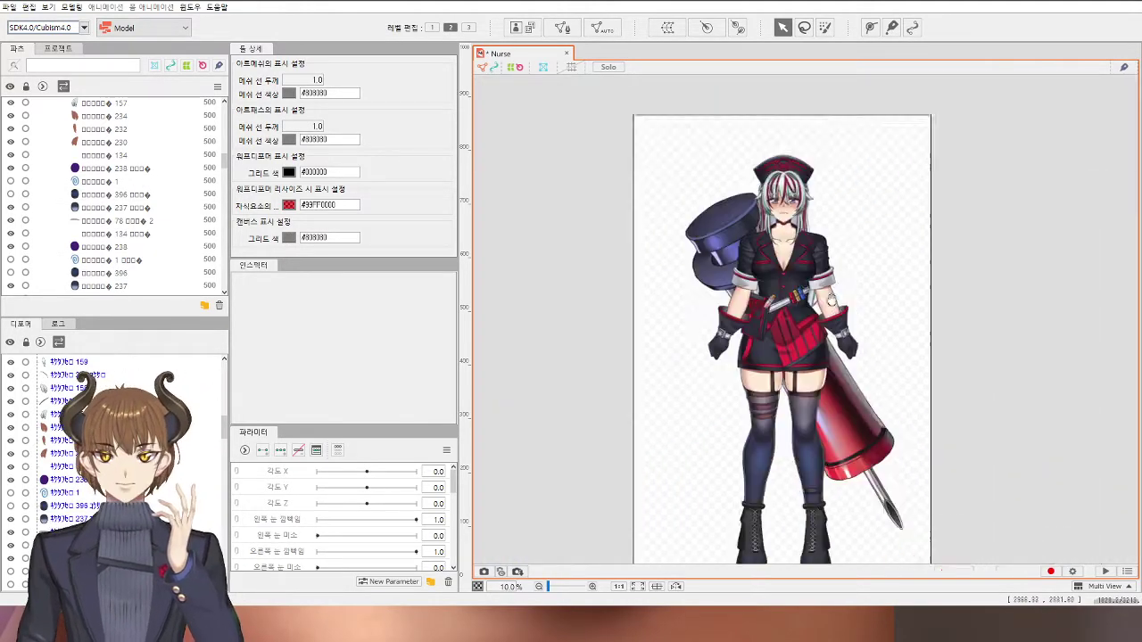
left_click_drag(831, 300, 721, 221)
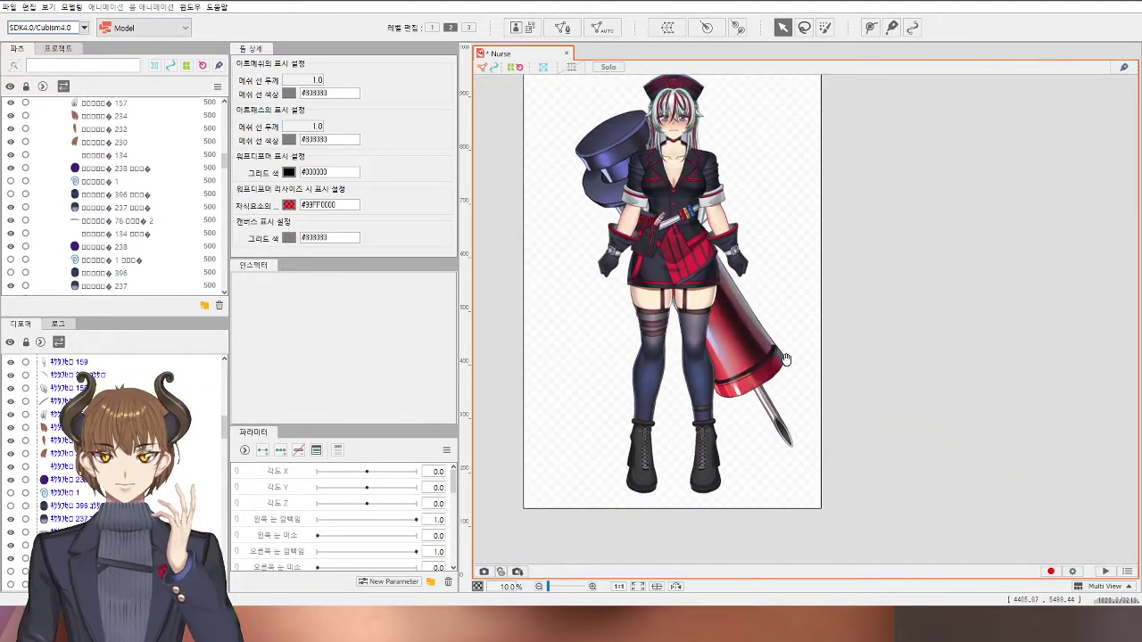
left_click_drag(523, 280, 542, 370)
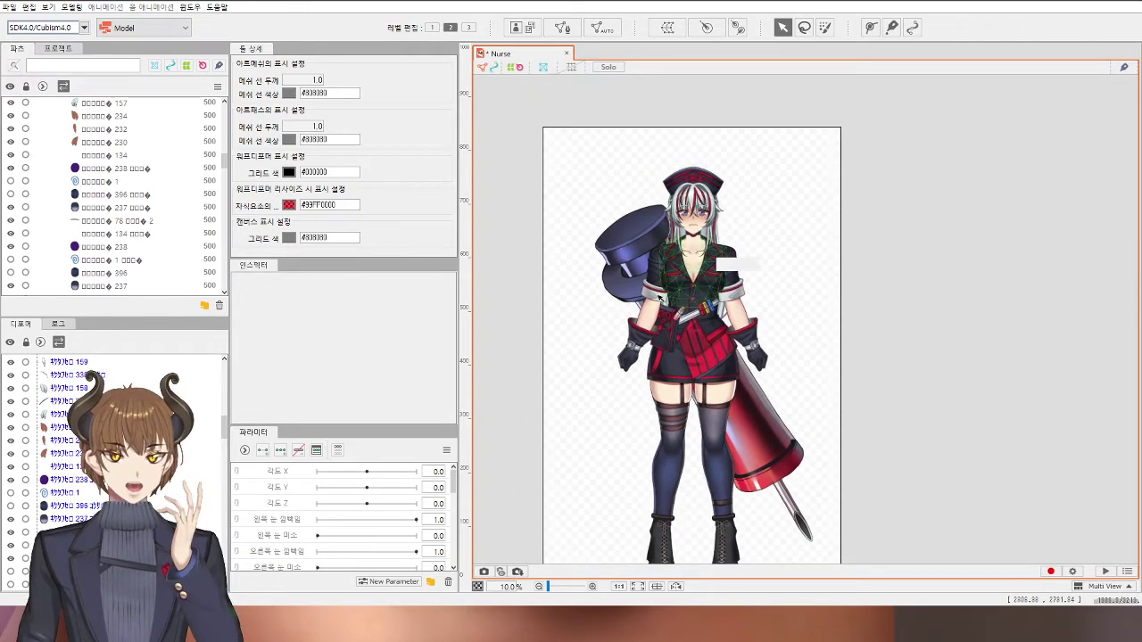
scroll(117, 239, "up", 10)
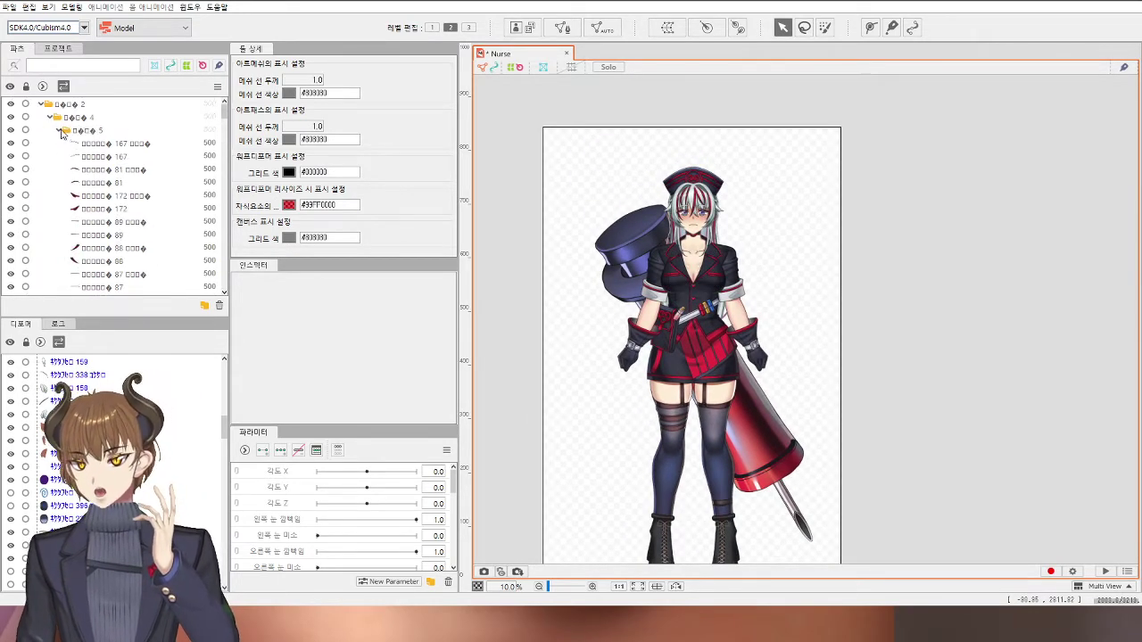
left_click(59, 131)
left_click(59, 143)
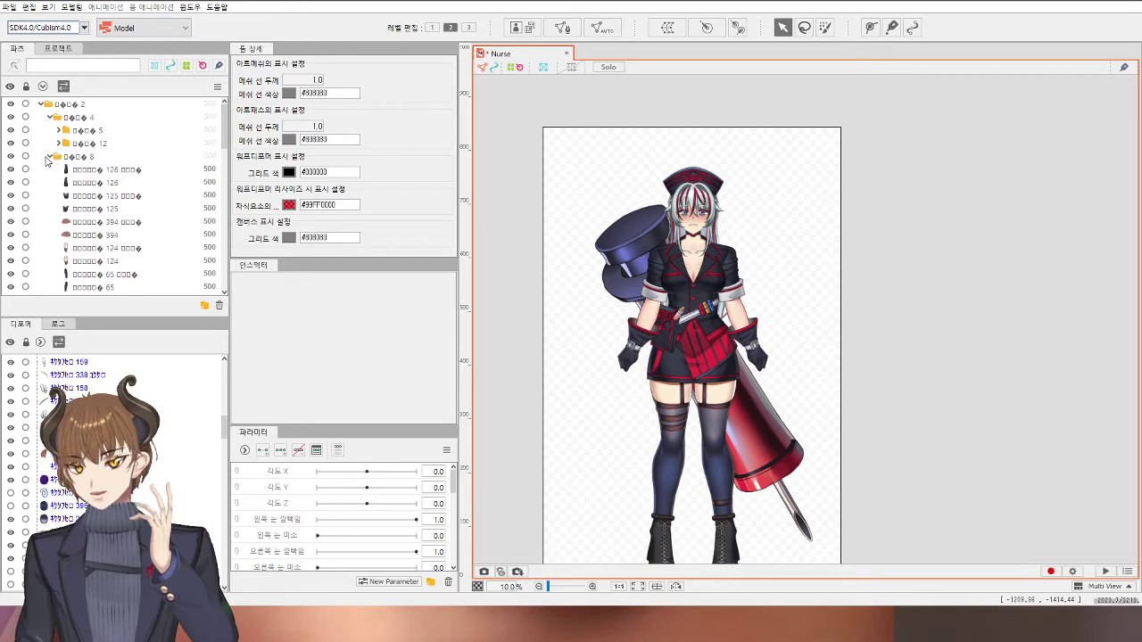
left_click(49, 158)
left_click(50, 169)
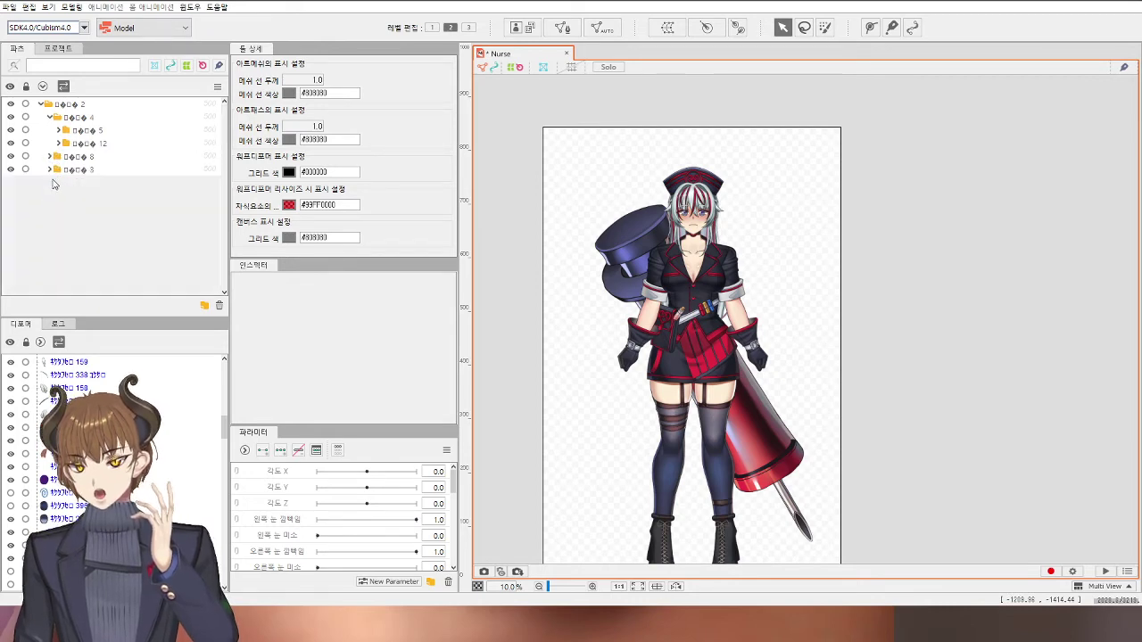
Step: Select the eye-white mesh of the character's left eye and copy its ID, ArtMesh54
scroll(688, 228, "up", 8)
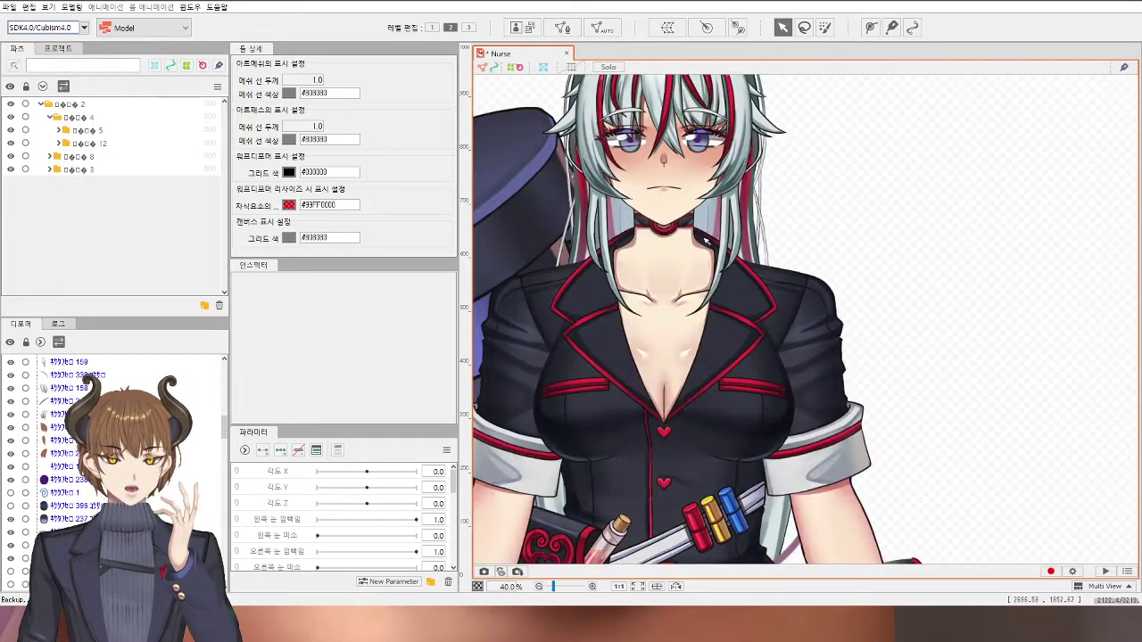
scroll(682, 254, "down", 6)
scroll(748, 372, "up", 10)
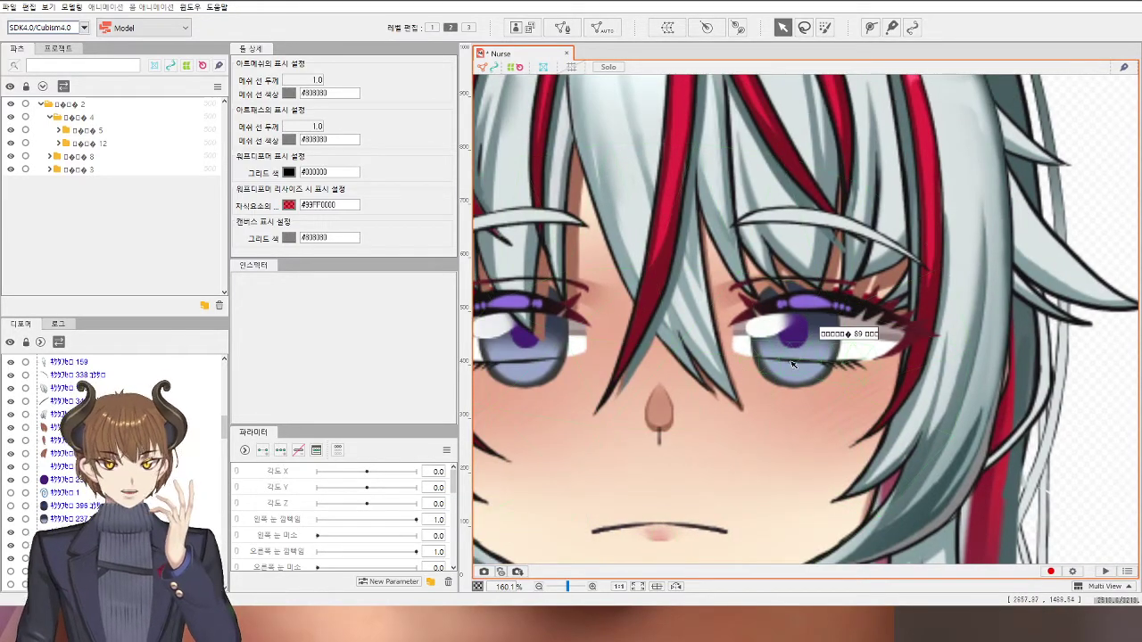
left_click(819, 358)
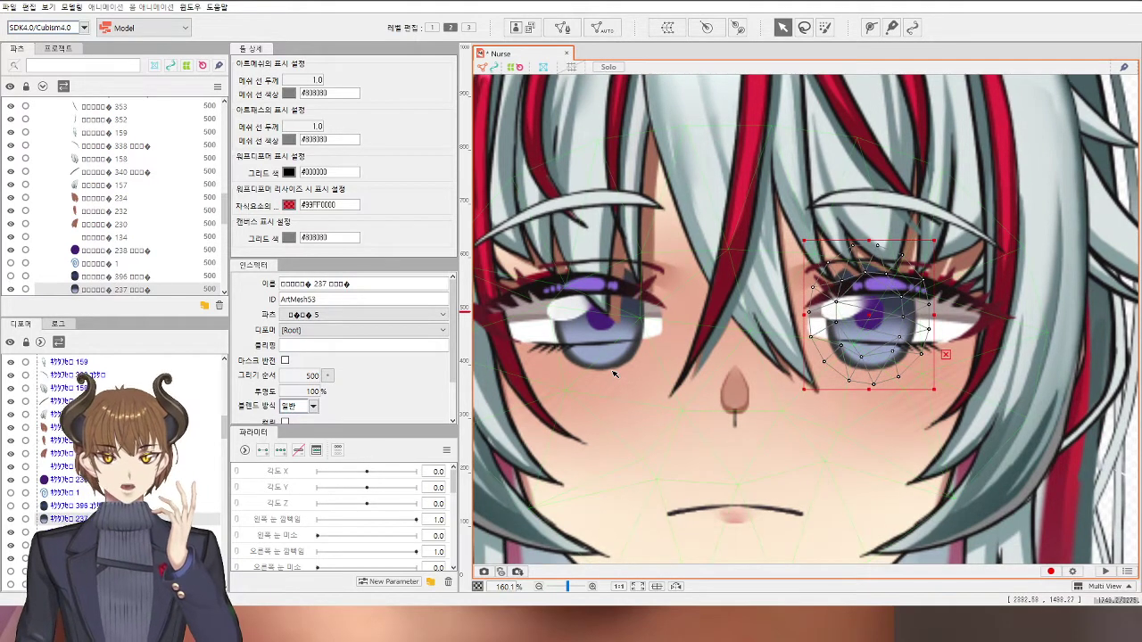
left_click(951, 326)
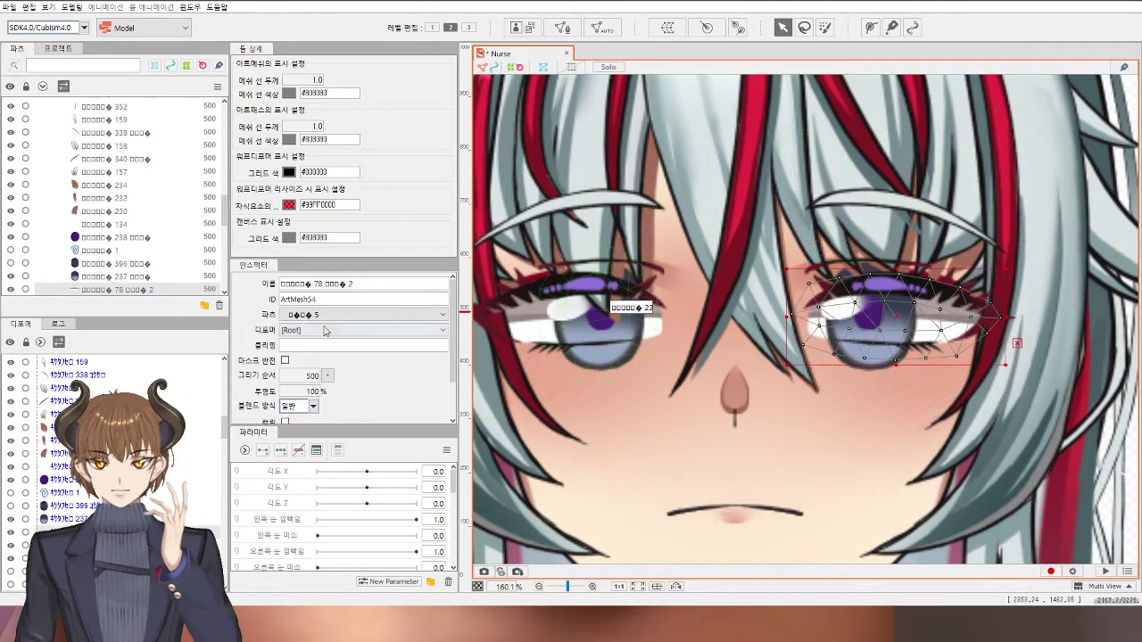
double_click(298, 299)
key("ctrl+c")
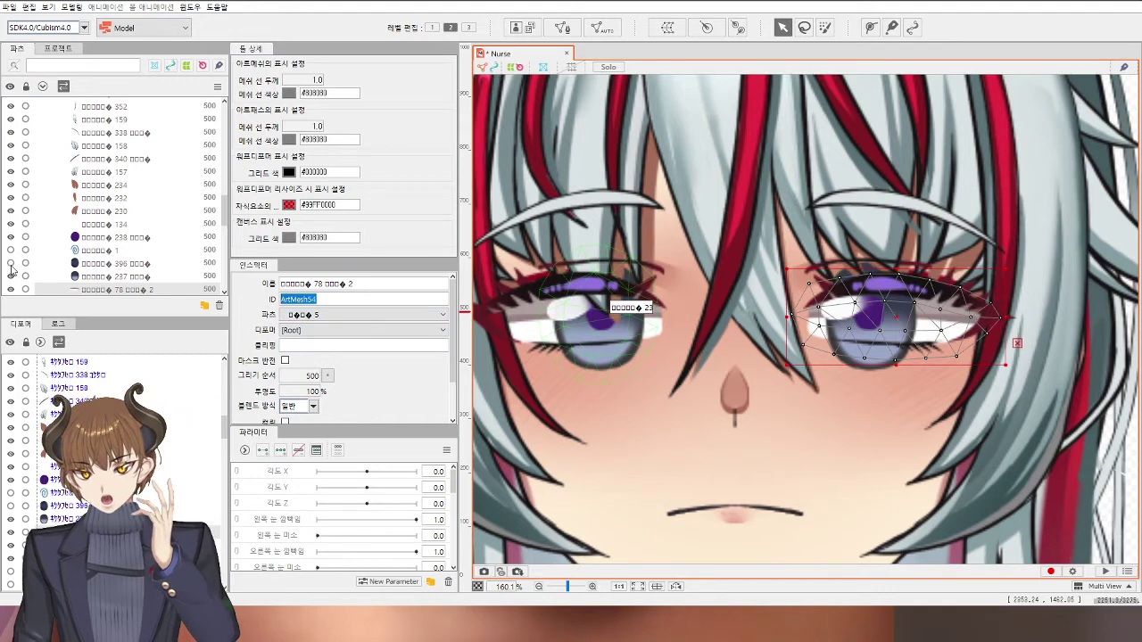
Step: Show the left eye's hidden iris parts and set the clipping ID of meshes 134 through 237 copy to ArtMesh54
left_click(85, 226)
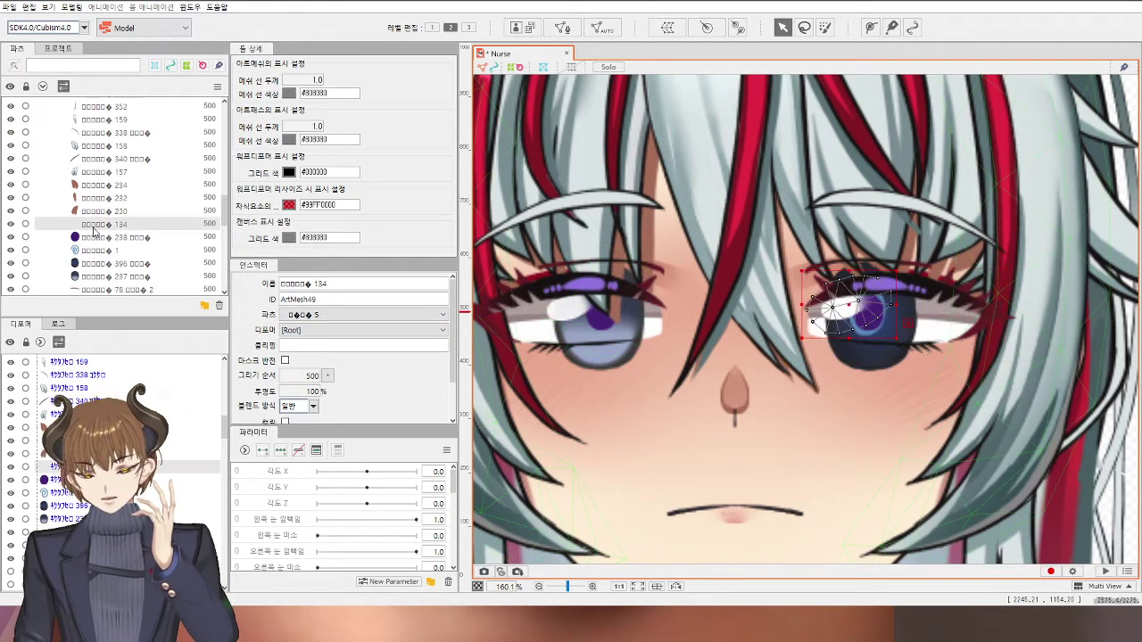
left_click(118, 276, "shift")
left_click(306, 346)
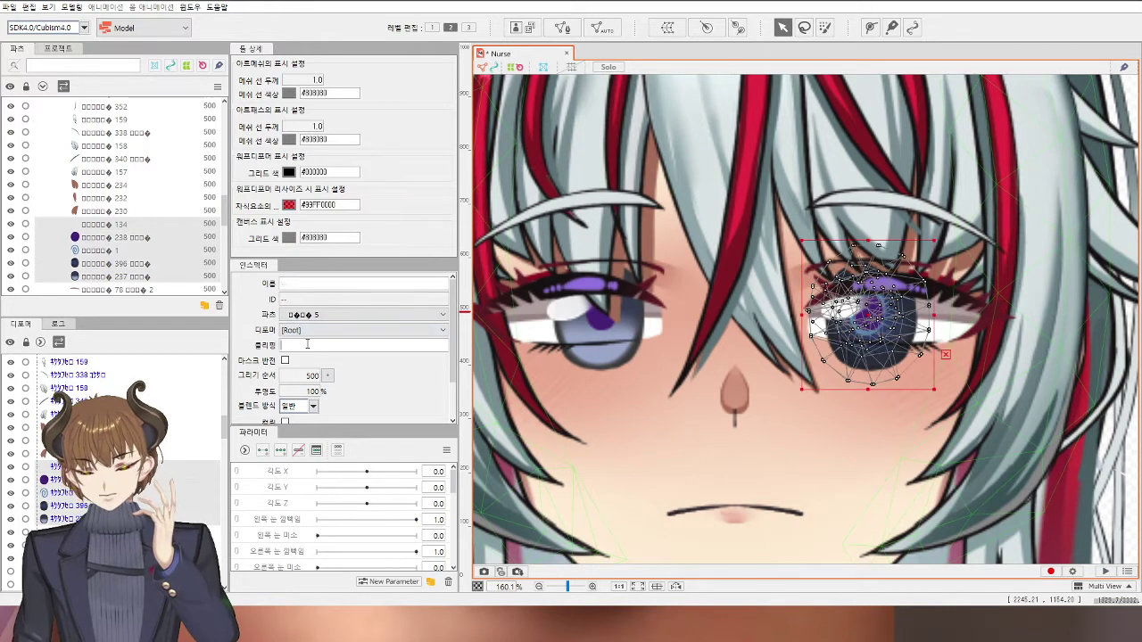
key("ctrl+v")
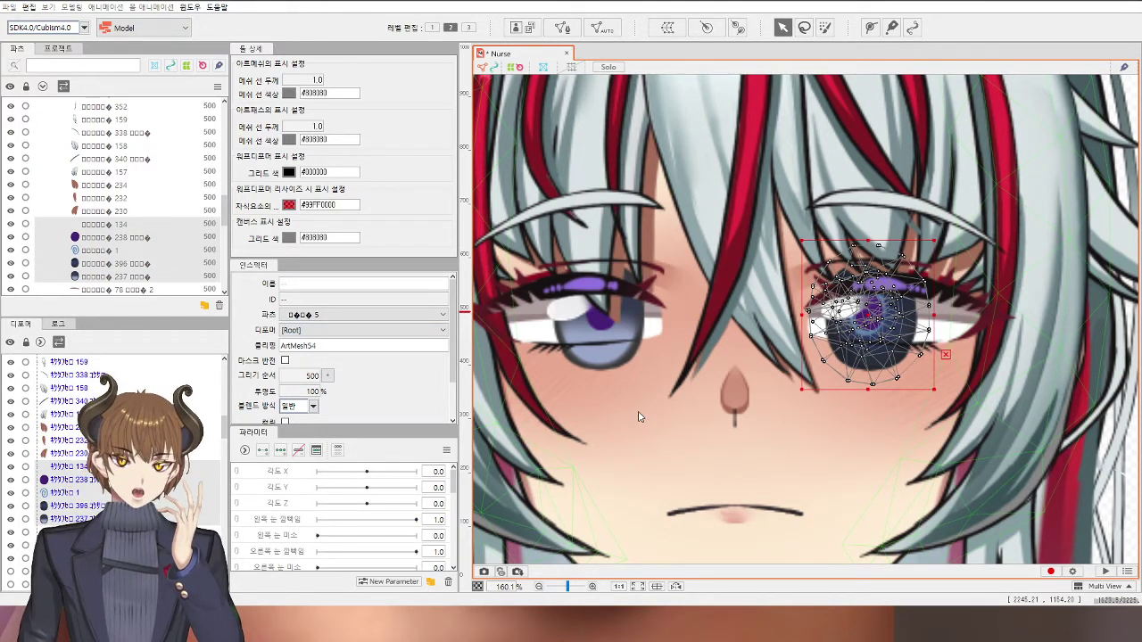
key("Return")
scroll(848, 426, "down", 3)
left_click(1025, 499)
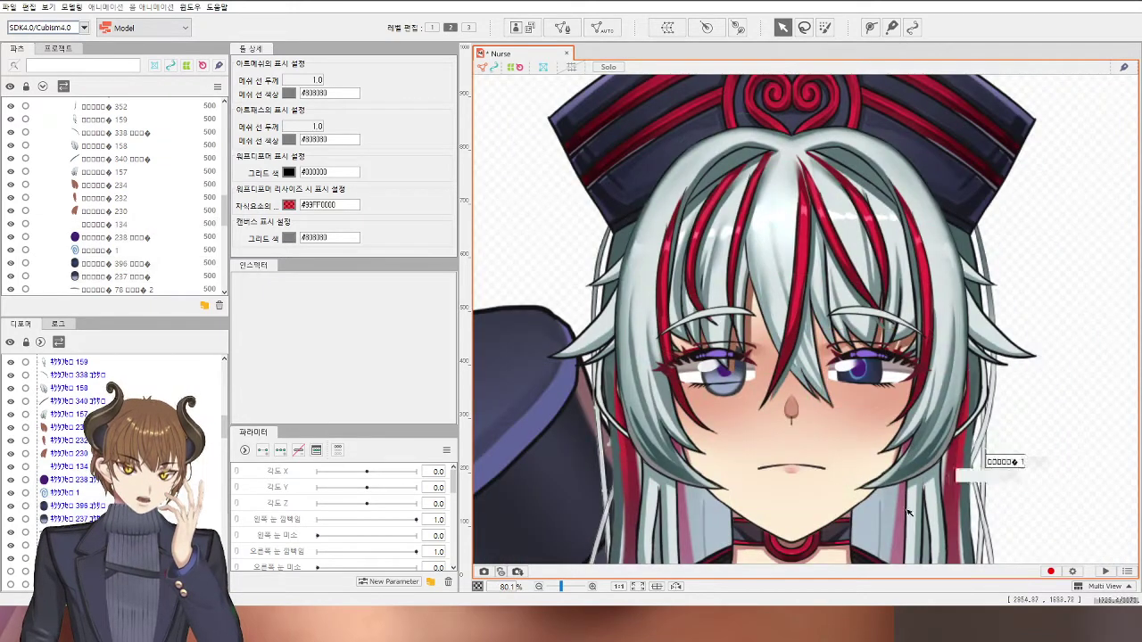
Step: Select the eye-white mesh of the character's right eye and highlight its ID
scroll(908, 512, "up", 3)
left_click_drag(558, 275, 614, 287)
left_click(613, 287)
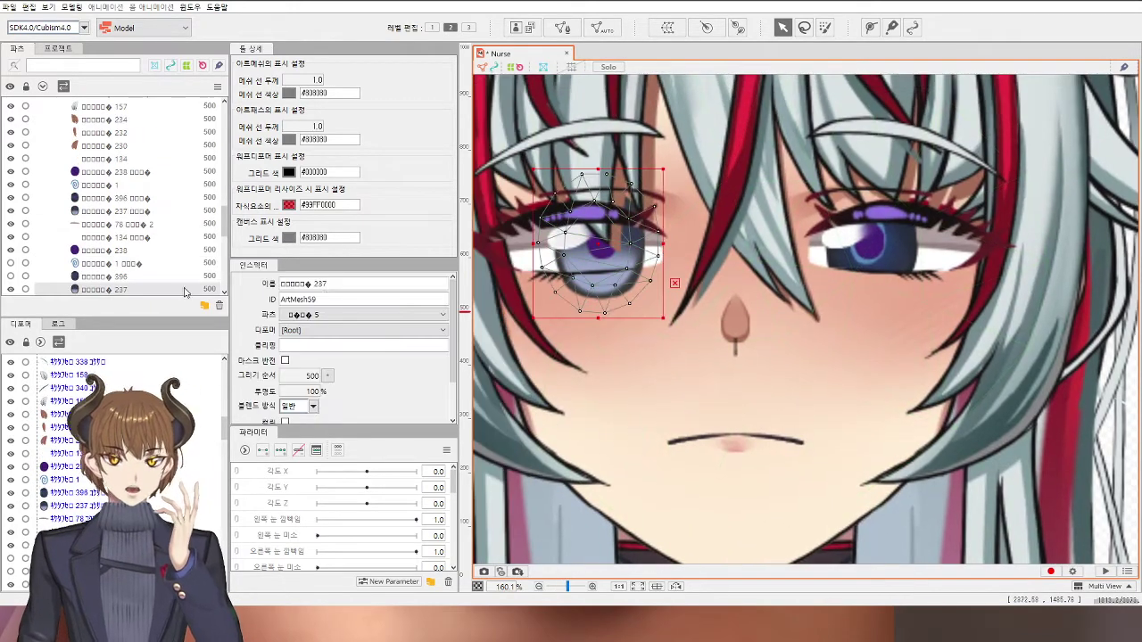
left_click(553, 214)
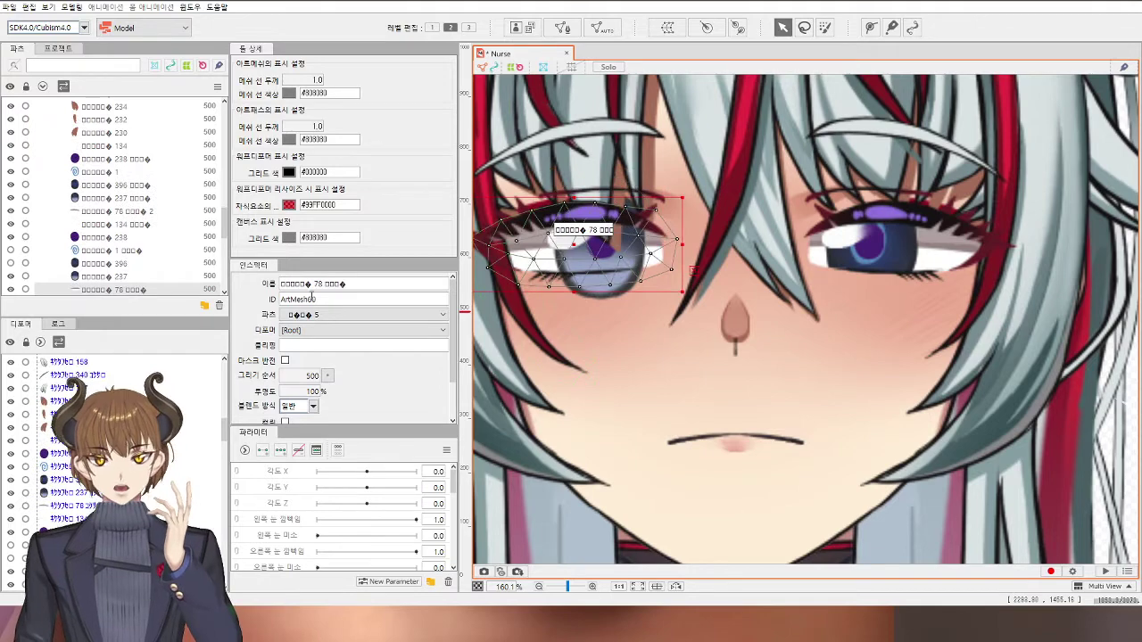
double_click(312, 299)
scroll(828, 391, "down", 1)
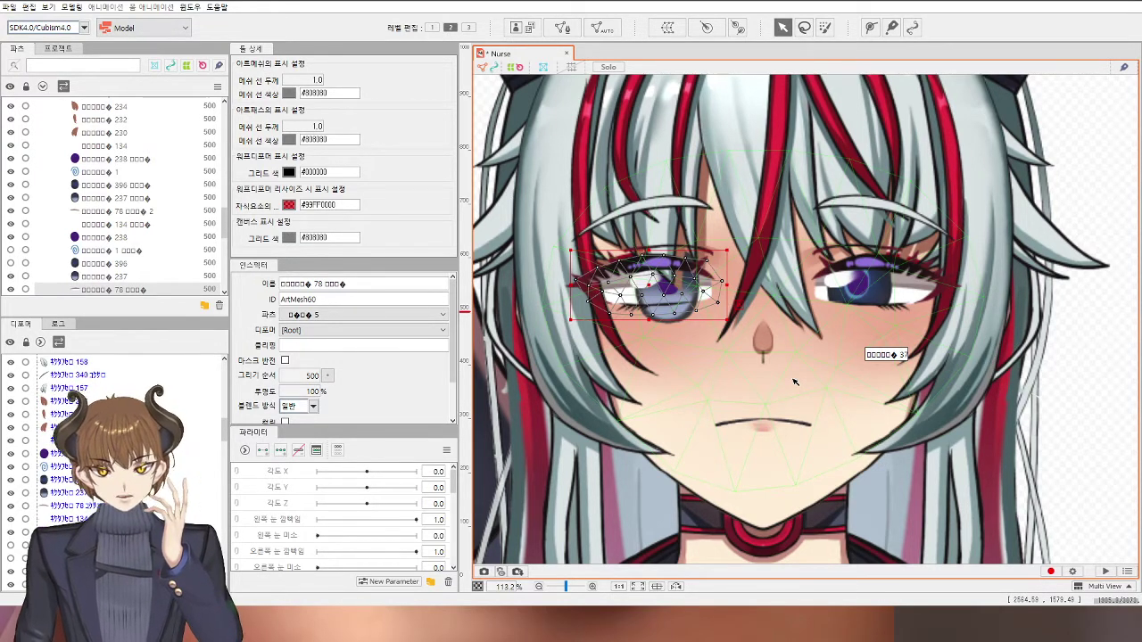
scroll(633, 295, "up", 2)
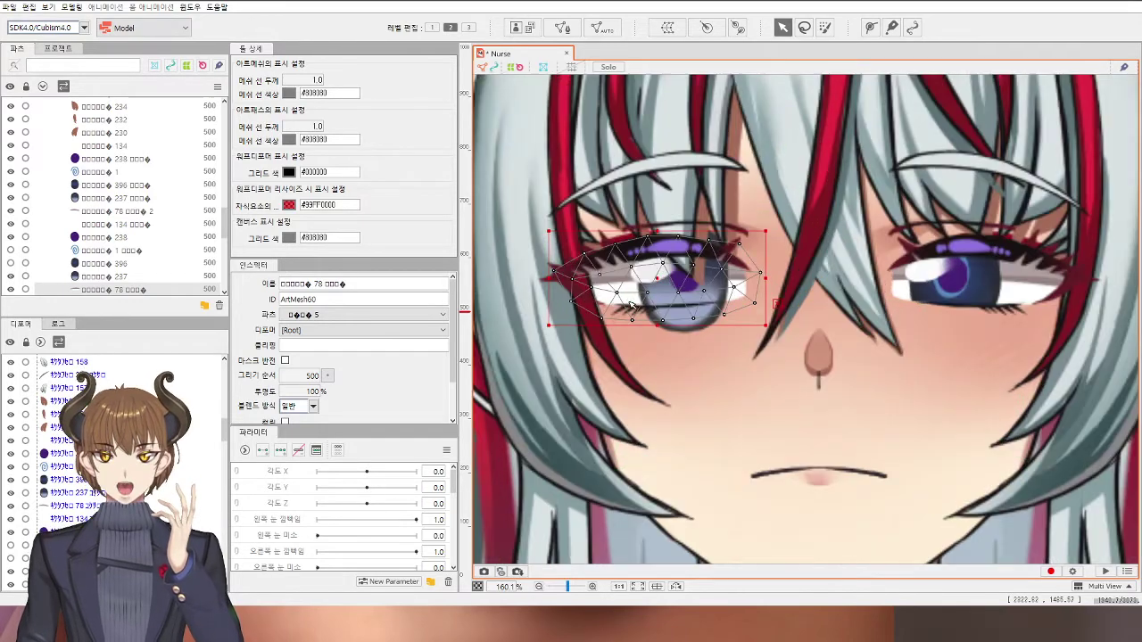
Step: Delete the right eye's white and upper lid meshes, plus its outer upper lash meshes 83, 84, 85 and 86
left_click(649, 258)
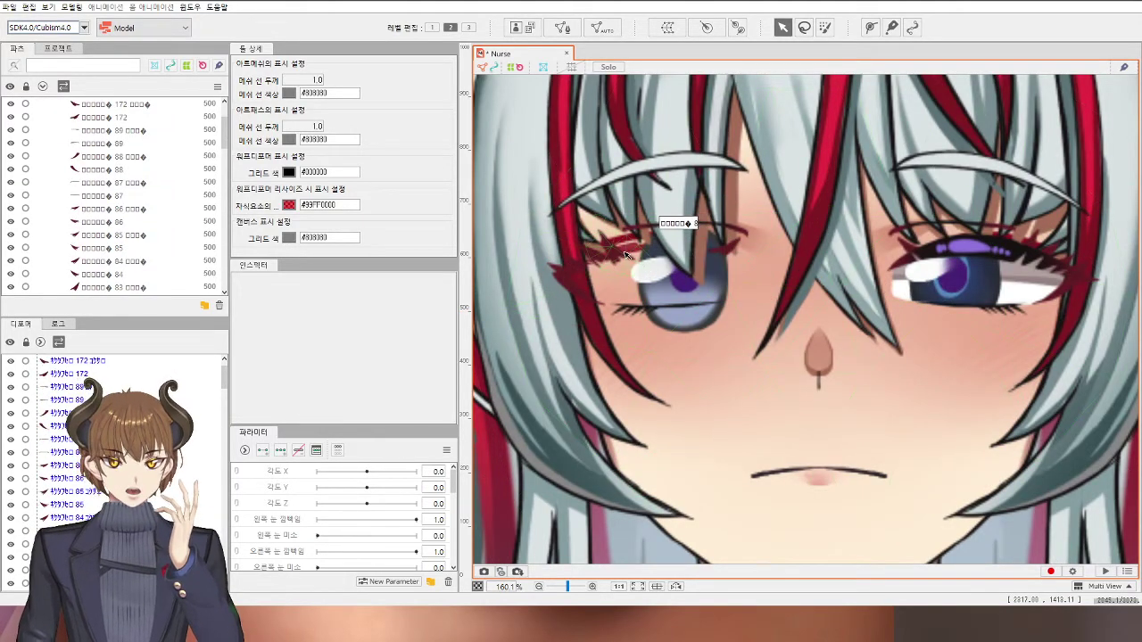
left_click(649, 258)
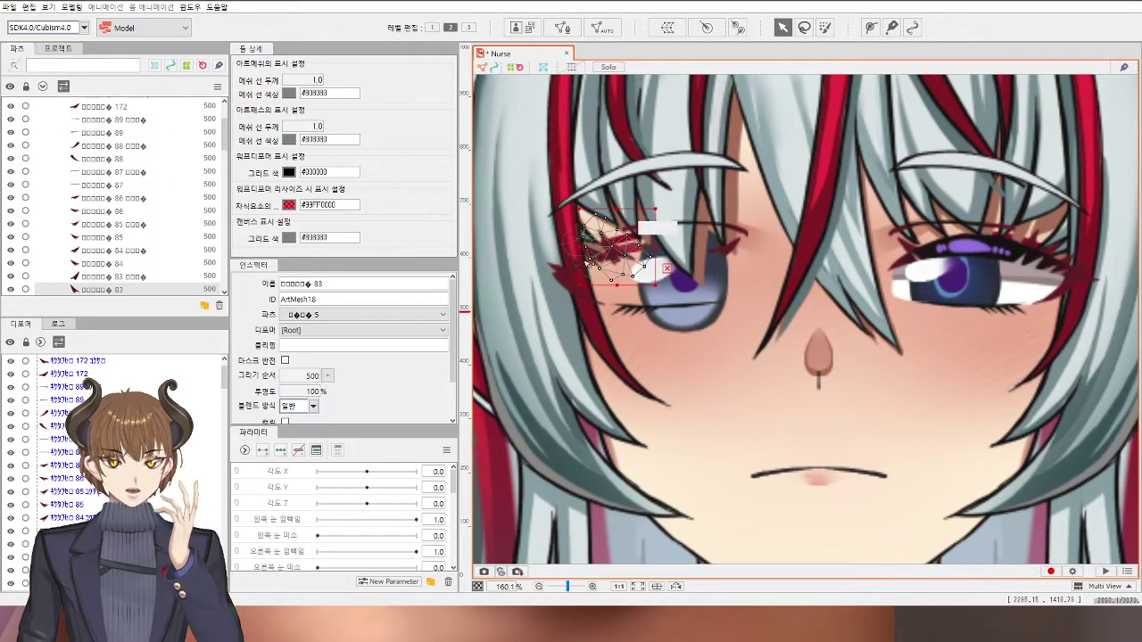
left_click(122, 265, "ctrl")
left_click(140, 241, "ctrl")
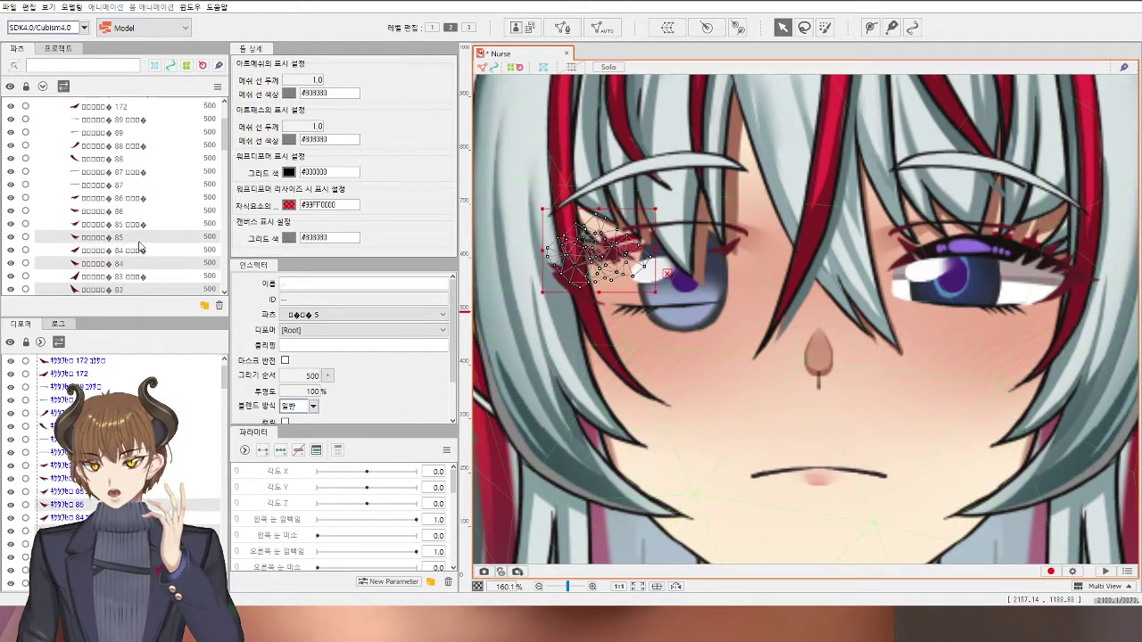
left_click(100, 214, "ctrl")
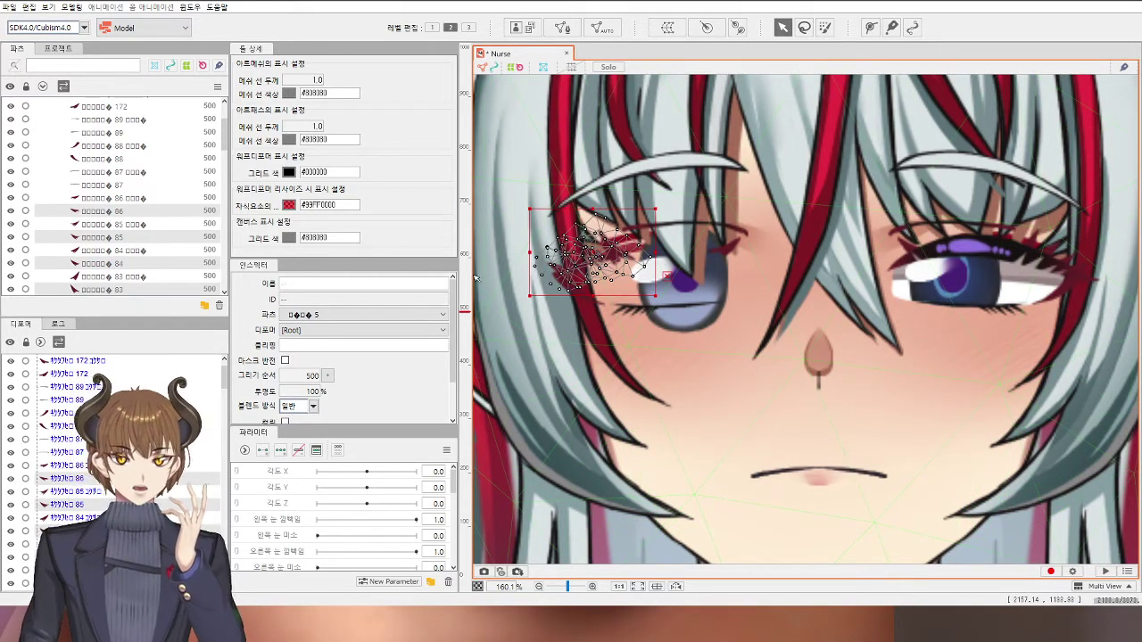
Step: Delete the right eye's outer corner mesh 88, lower lash mesh 89 and the remaining red mark above the eye
left_click(576, 272)
left_click(578, 292)
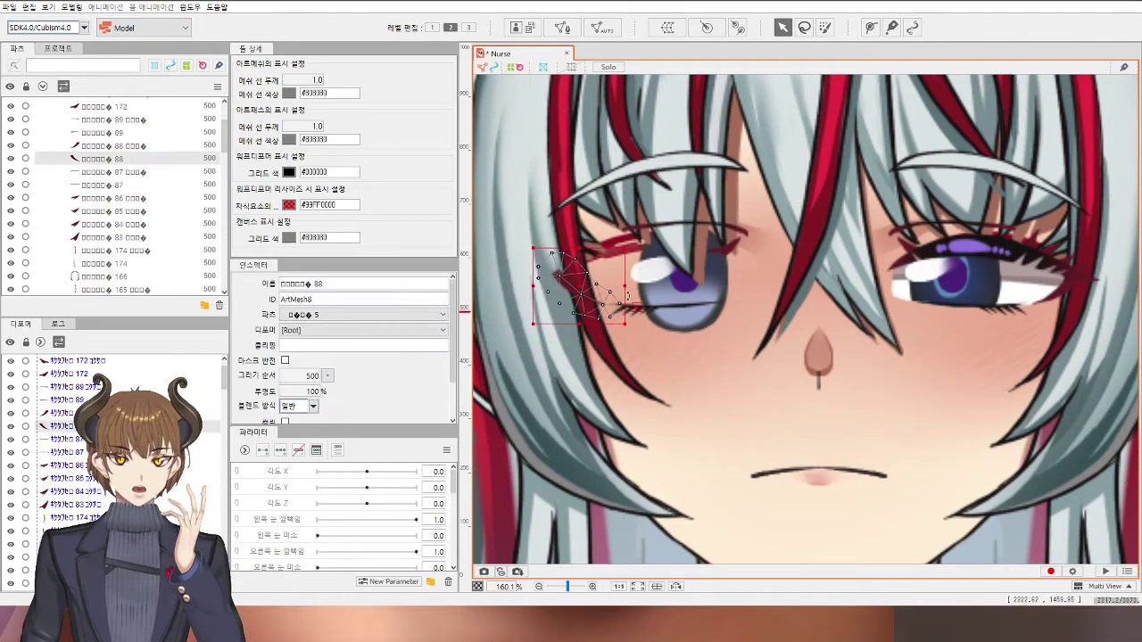
left_click(665, 310, "shift")
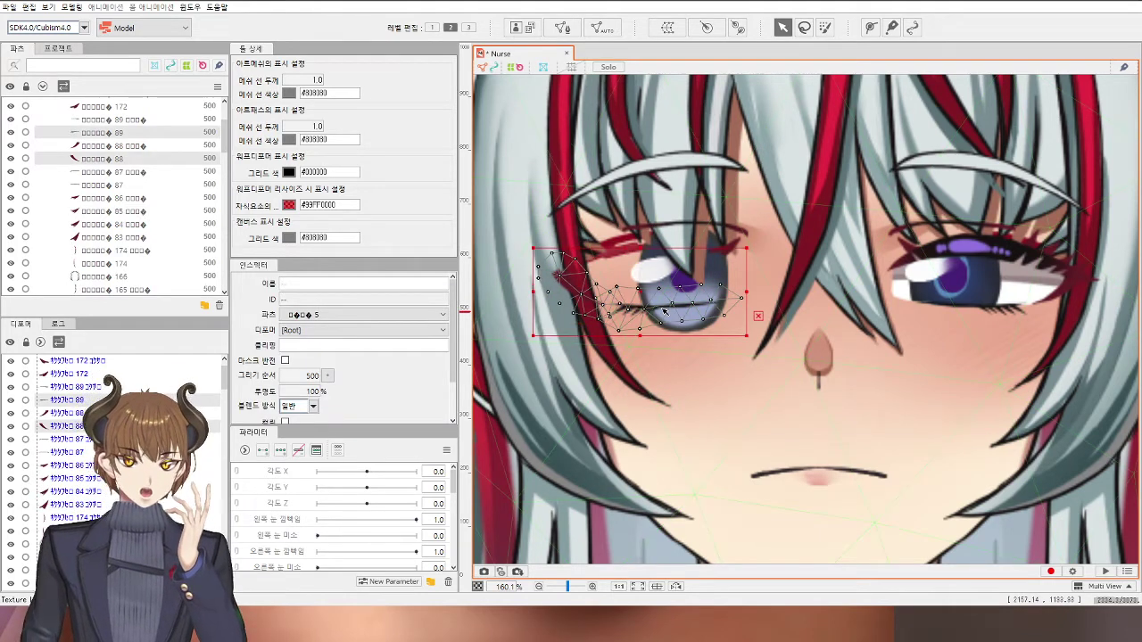
key("Delete")
left_click(594, 257)
key("Delete")
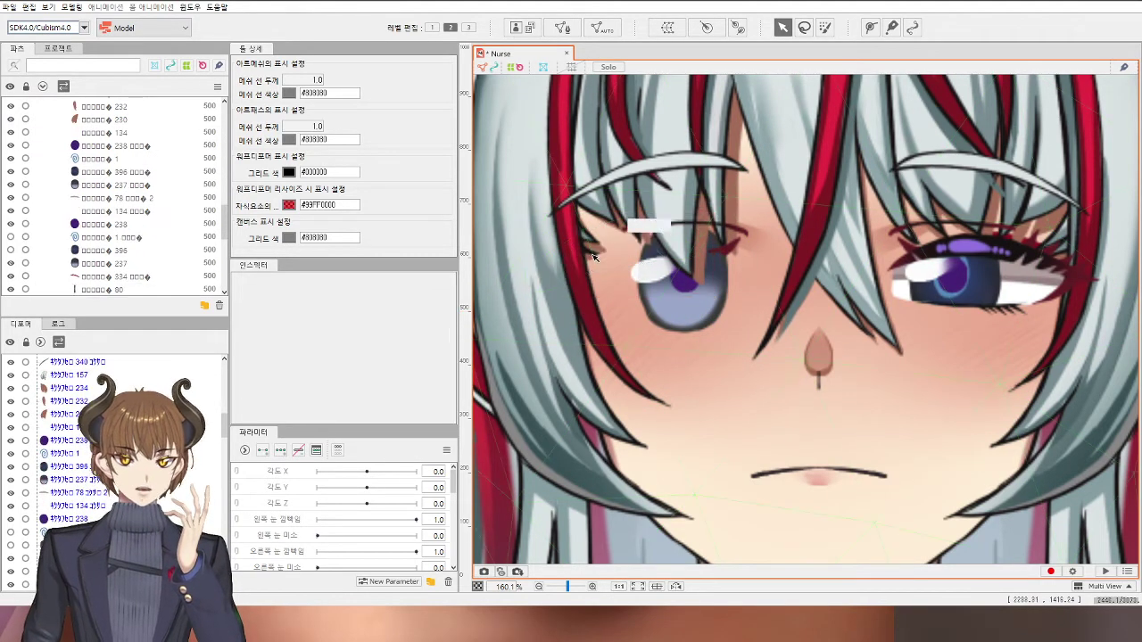
Step: Check which meshes overlap at the right eye's outer corner, and delete inner corner lash mesh 172
left_click(598, 255)
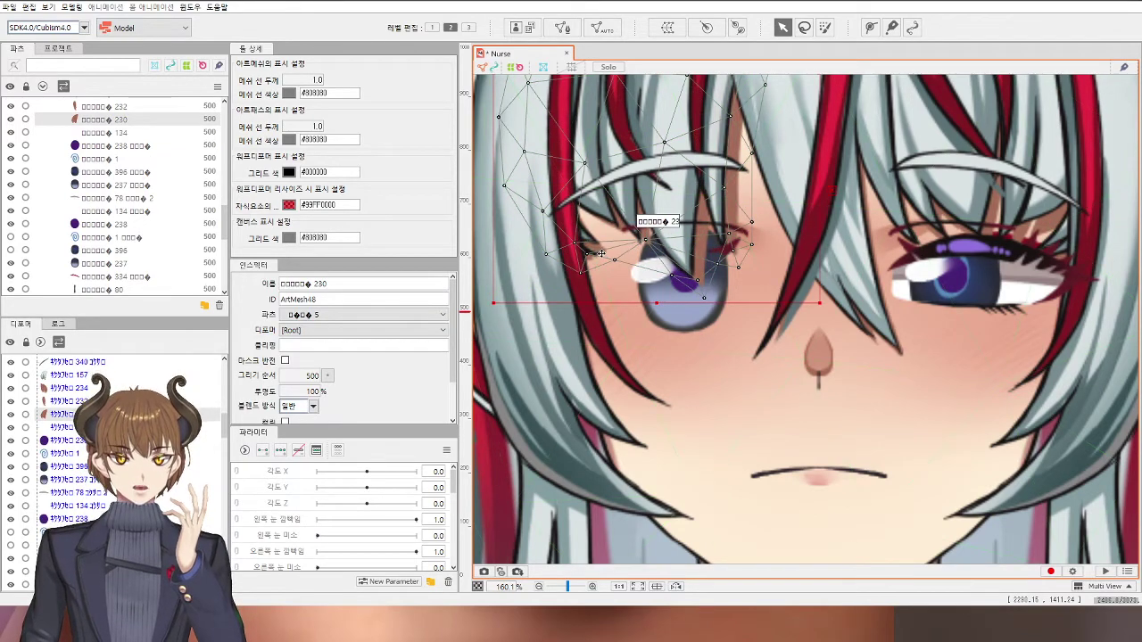
right_click(600, 254)
mouse_move(644, 287)
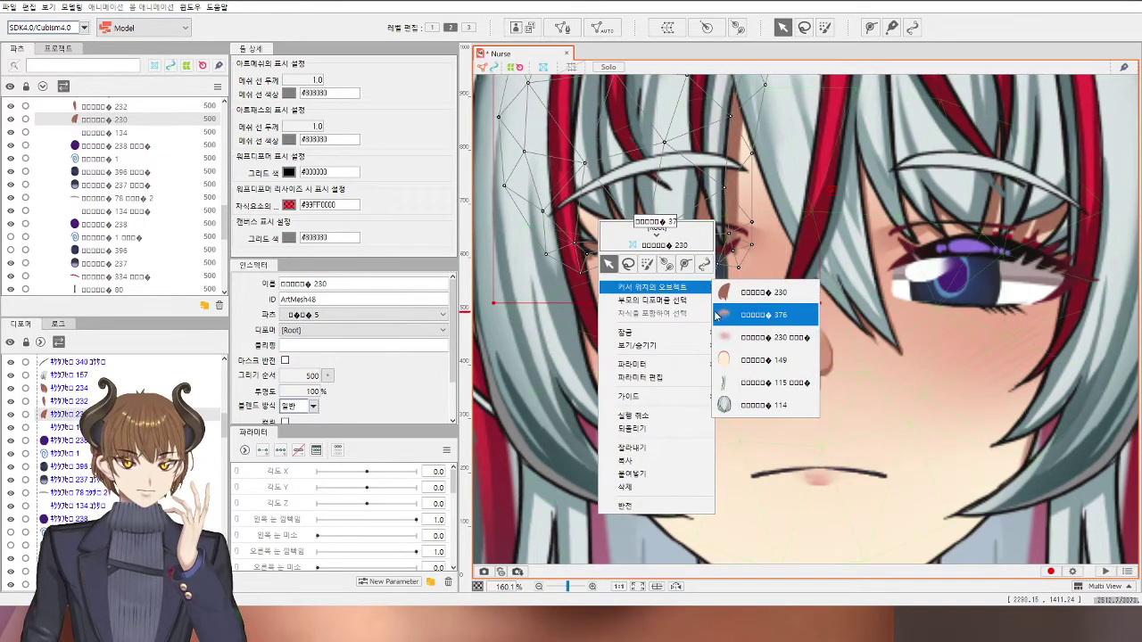
left_click(832, 426)
left_click(729, 256)
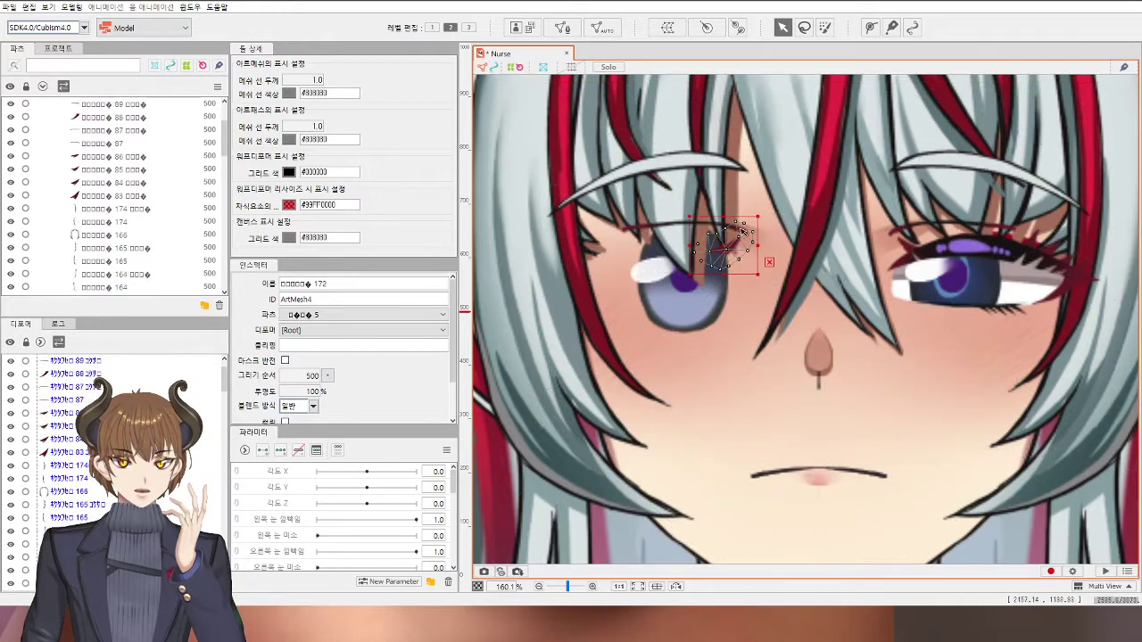
Step: Add two keys to face shading mesh 376 on the 수줍은 parameter and set its opacity to 0% at parameter value 0
left_click(751, 243)
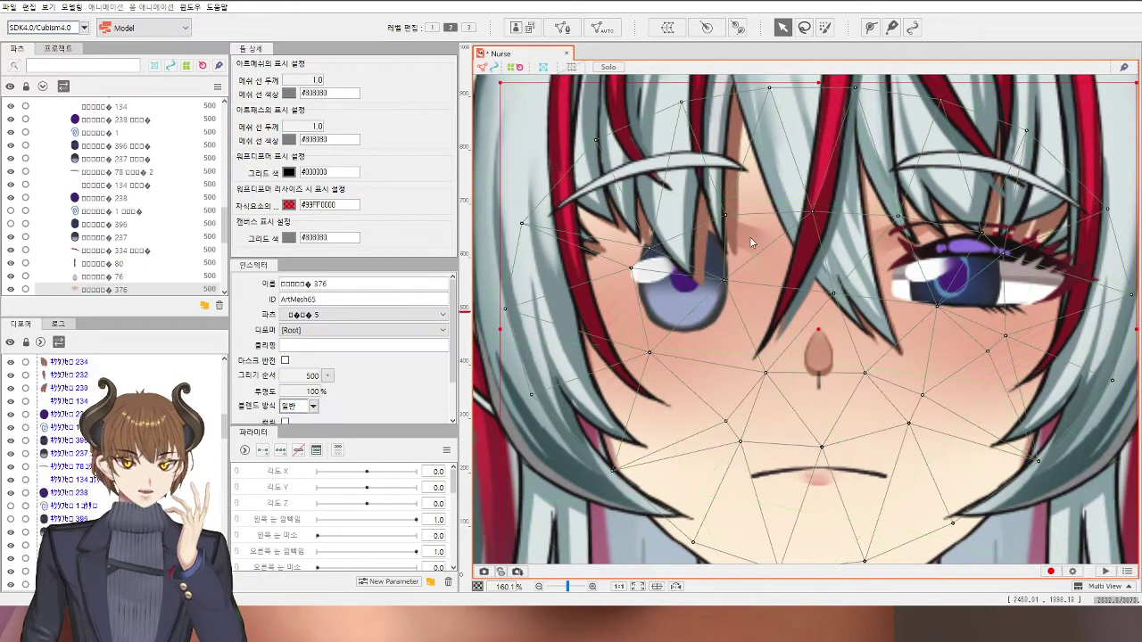
right_click(751, 242)
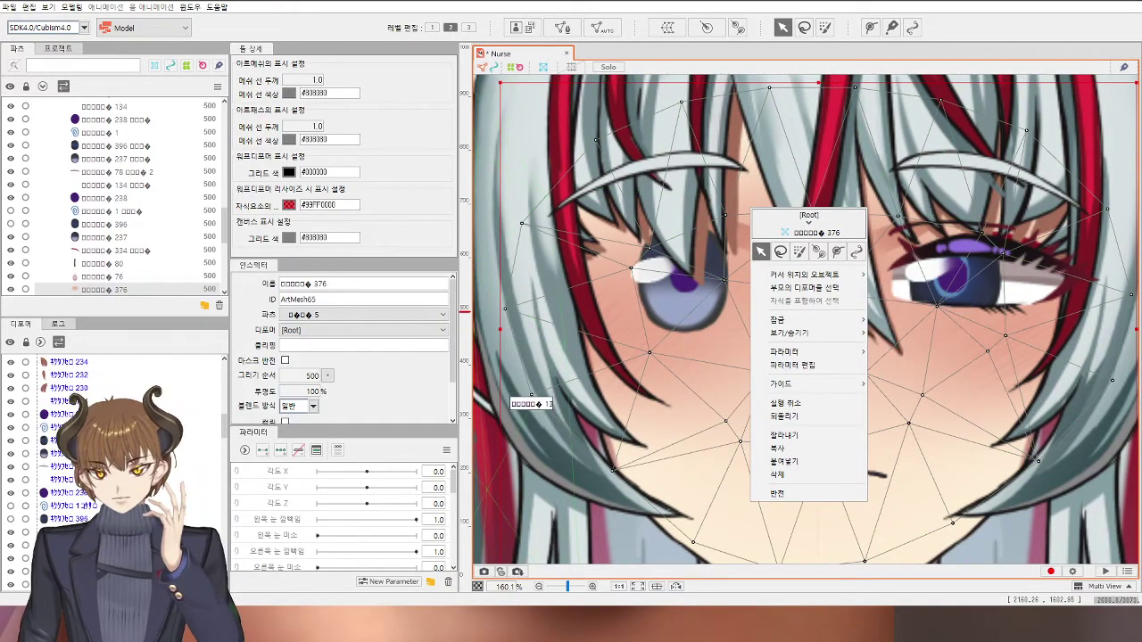
key("Escape")
scroll(367, 557, "down", 2)
scroll(293, 499, "down", 3)
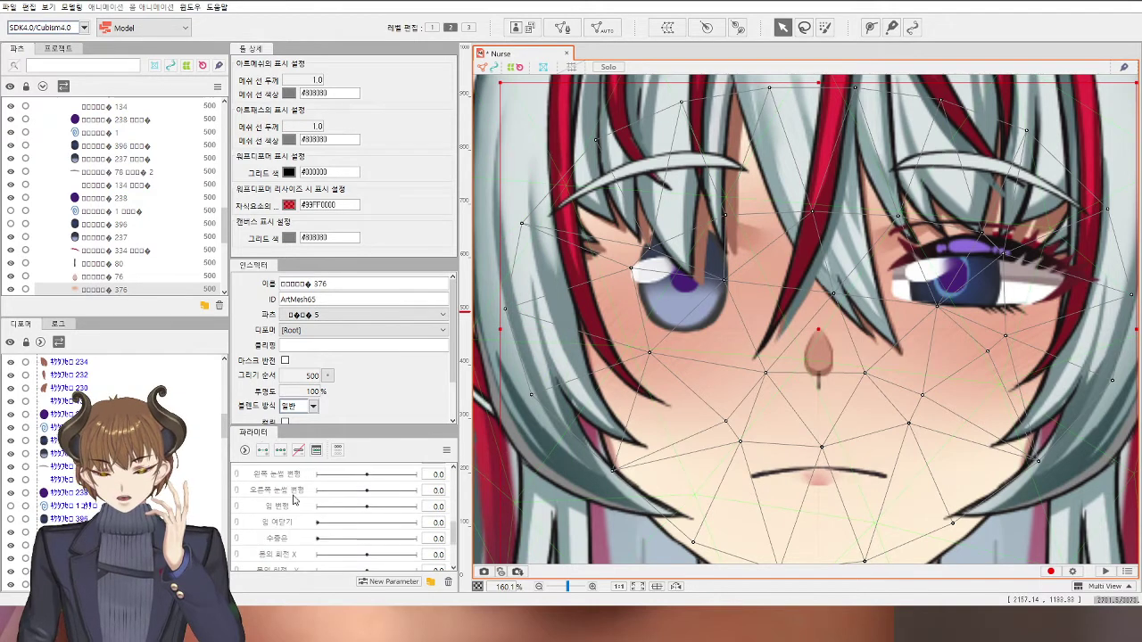
left_click(299, 538)
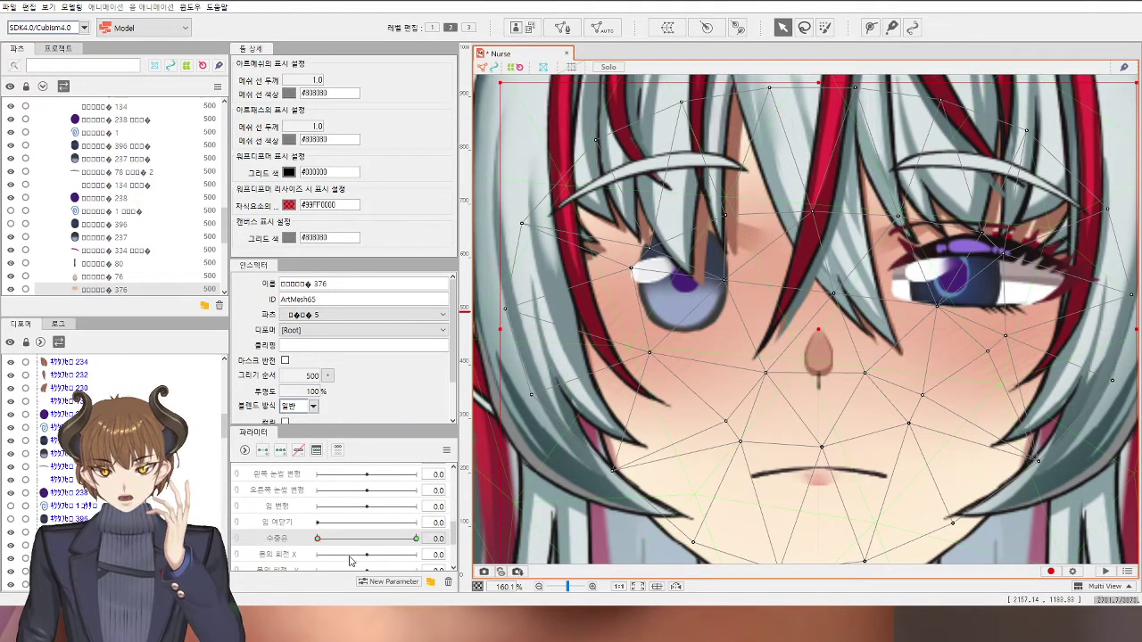
left_click_drag(425, 551, 316, 539)
left_click(308, 392)
type("0")
key("Return")
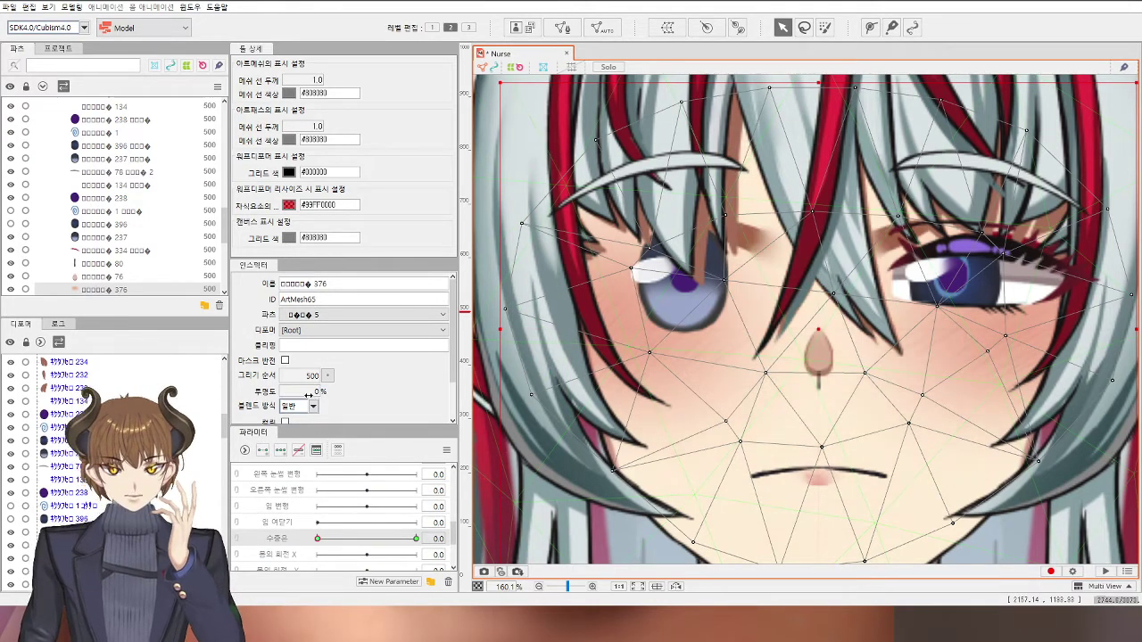
Step: Hide face shading mesh 376 and clear the selection
scroll(854, 398, "down", 3)
scroll(853, 398, "down", 1)
left_click(1049, 450)
left_click_drag(1054, 460, 1005, 375)
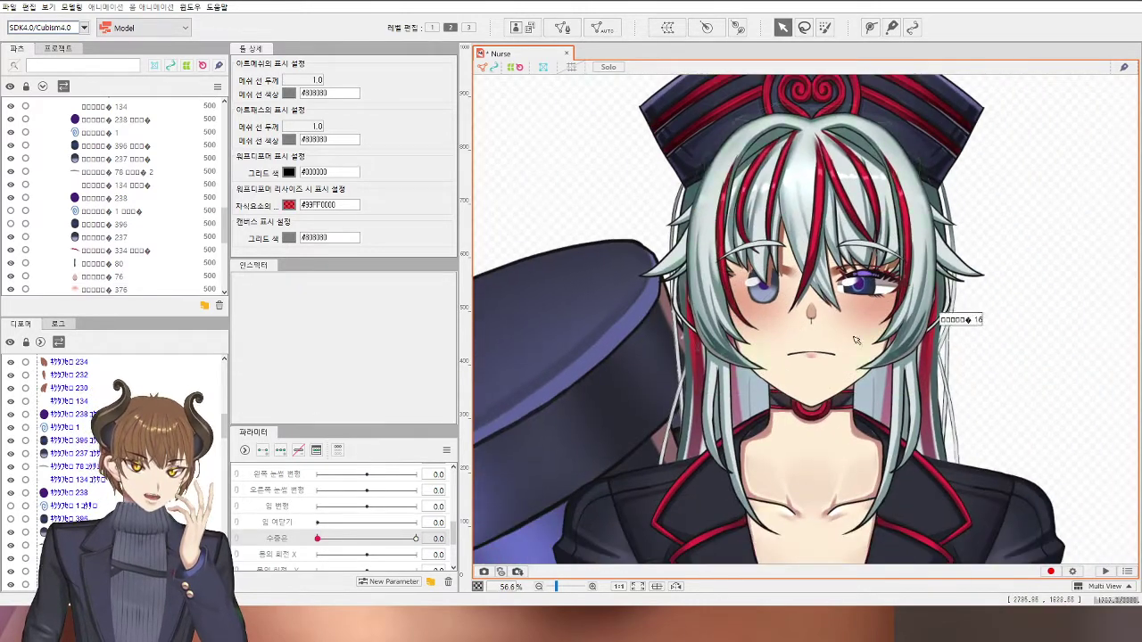
scroll(826, 302, "up", 1)
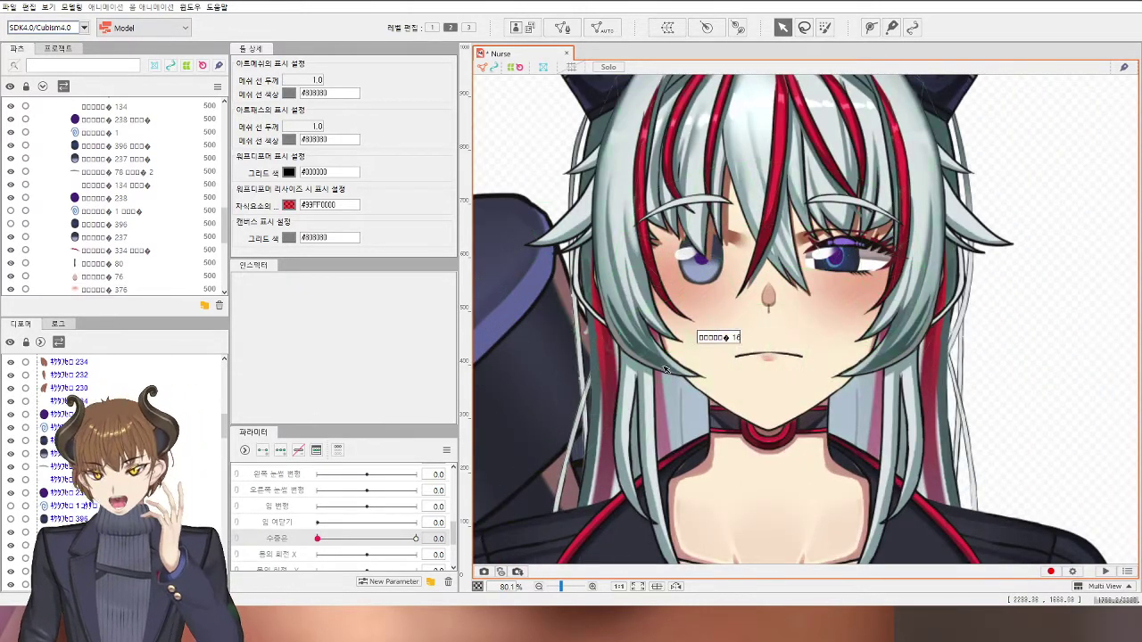
left_click(75, 585)
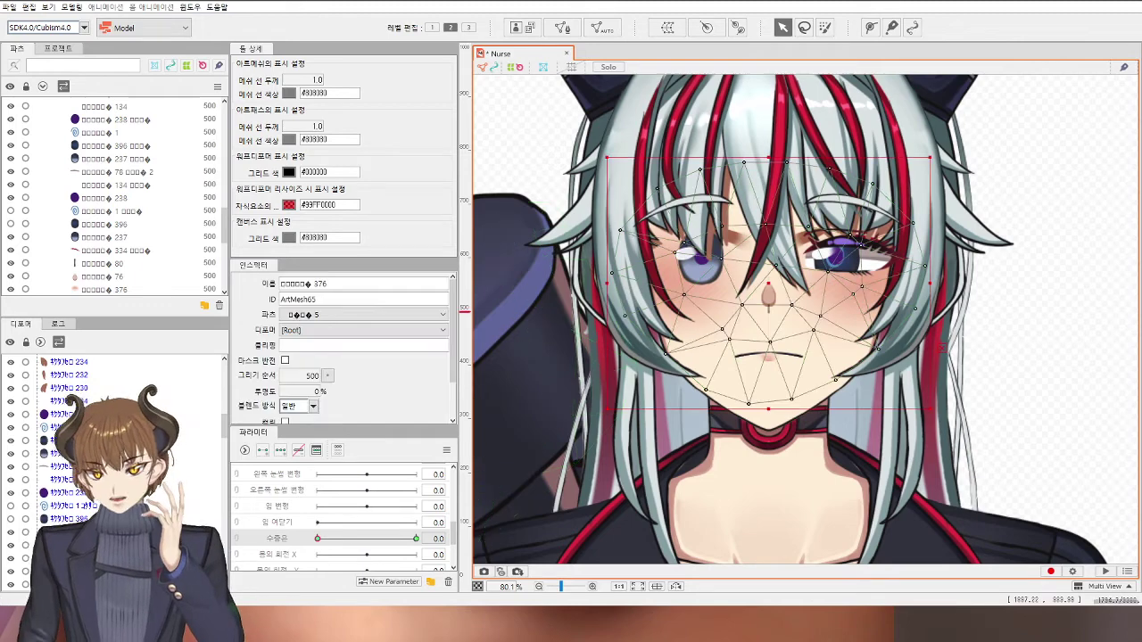
left_click(10, 585)
left_click(1047, 353)
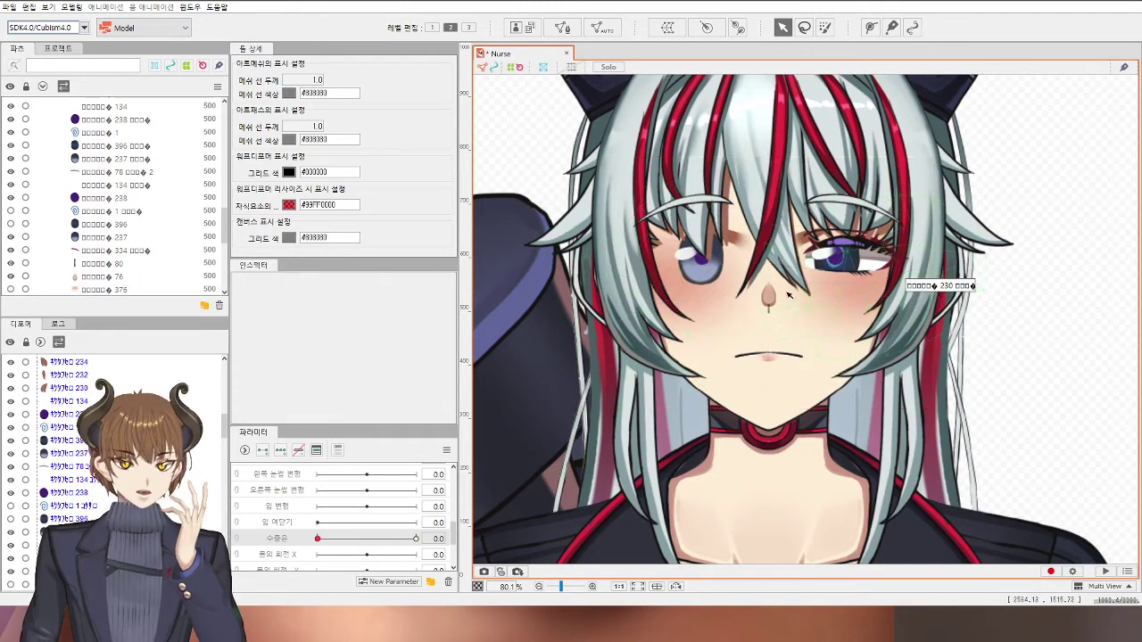
Step: Pick mesh 333 from the overlapping objects beside the right eye's inner corner and delete it
scroll(736, 232, "up", 5)
scroll(737, 231, "down", 6)
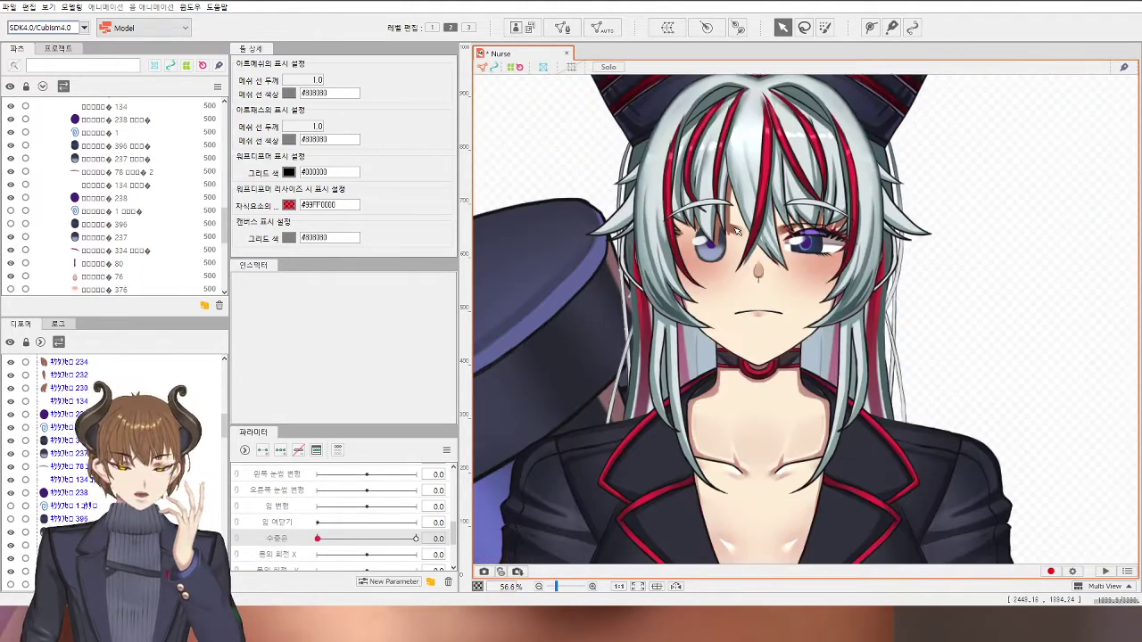
scroll(732, 223, "up", 8)
right_click(729, 217)
mouse_move(782, 268)
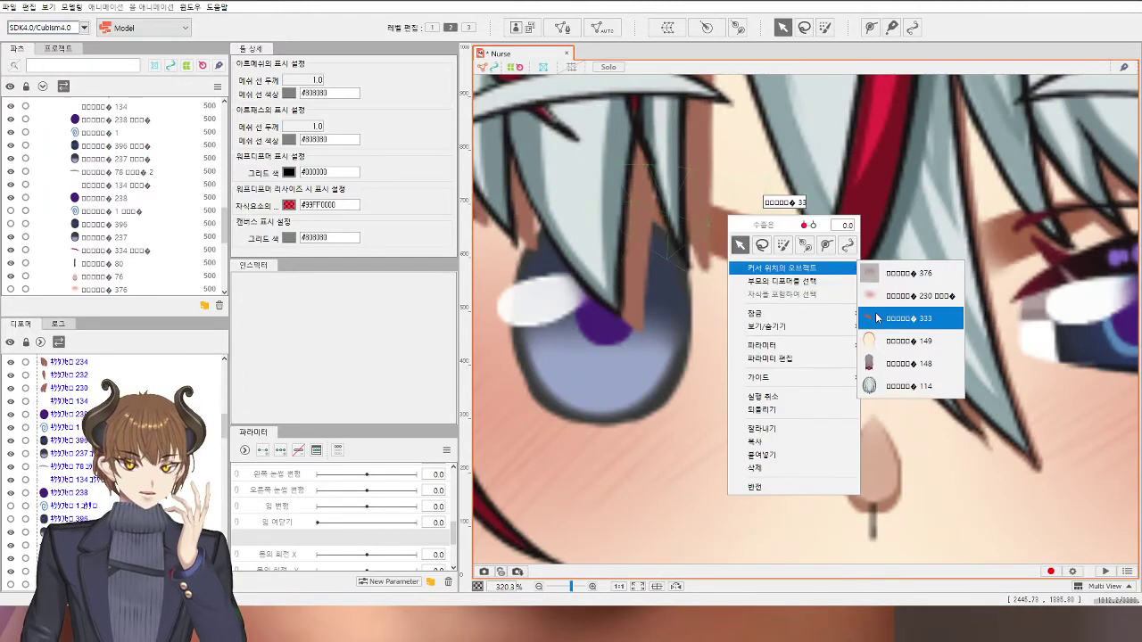
left_click(892, 288)
scroll(892, 319, "down", 5)
scroll(890, 317, "down", 2)
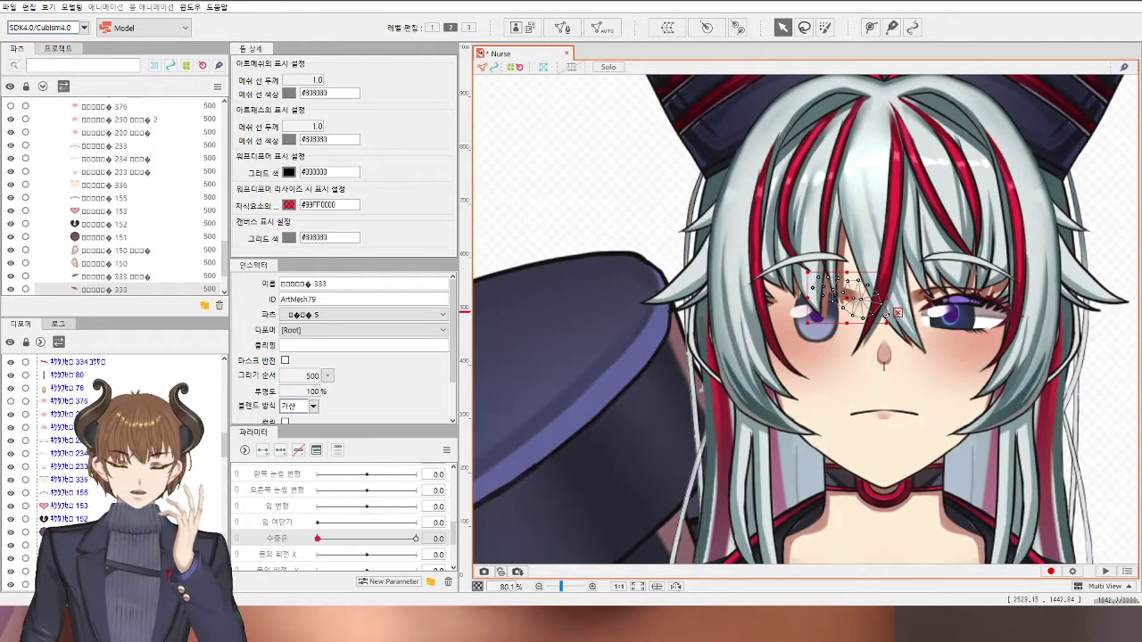
key("Delete")
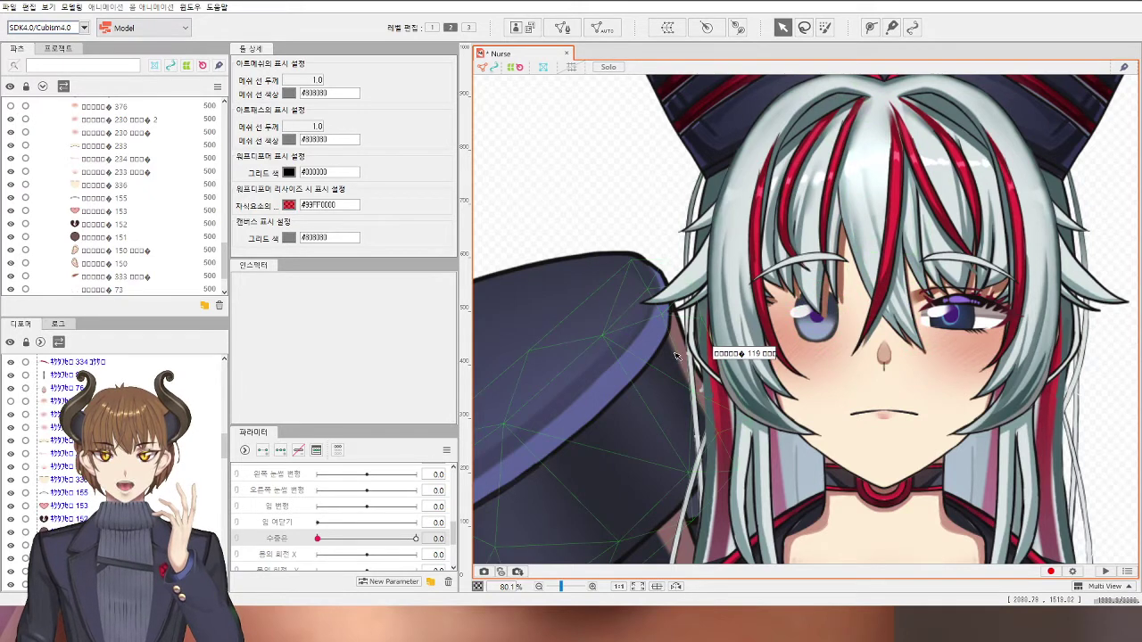
Step: Hide the right eye's iris mesh 237, pupil mesh 238 and highlight mesh 134 copy, then clear the selection
left_click(807, 321)
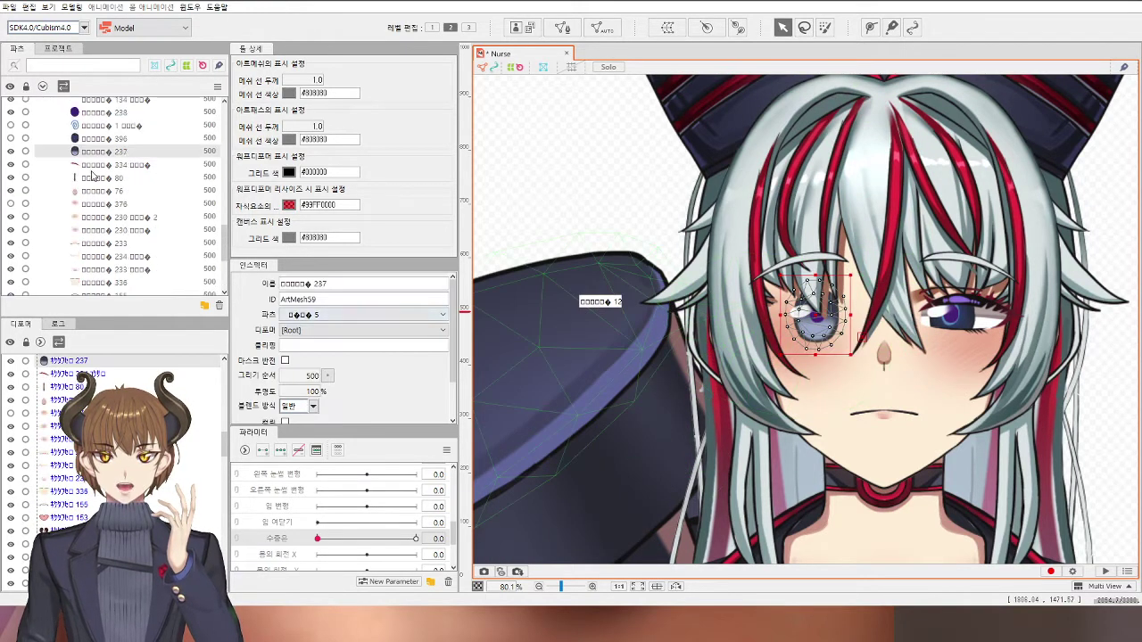
left_click(10, 199)
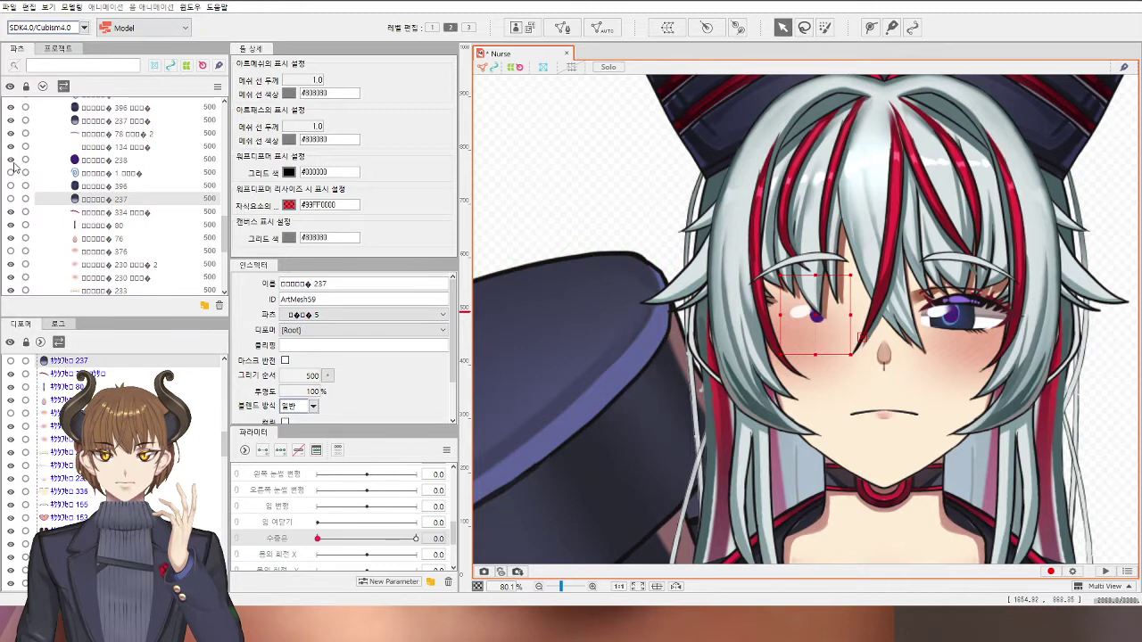
left_click(814, 302)
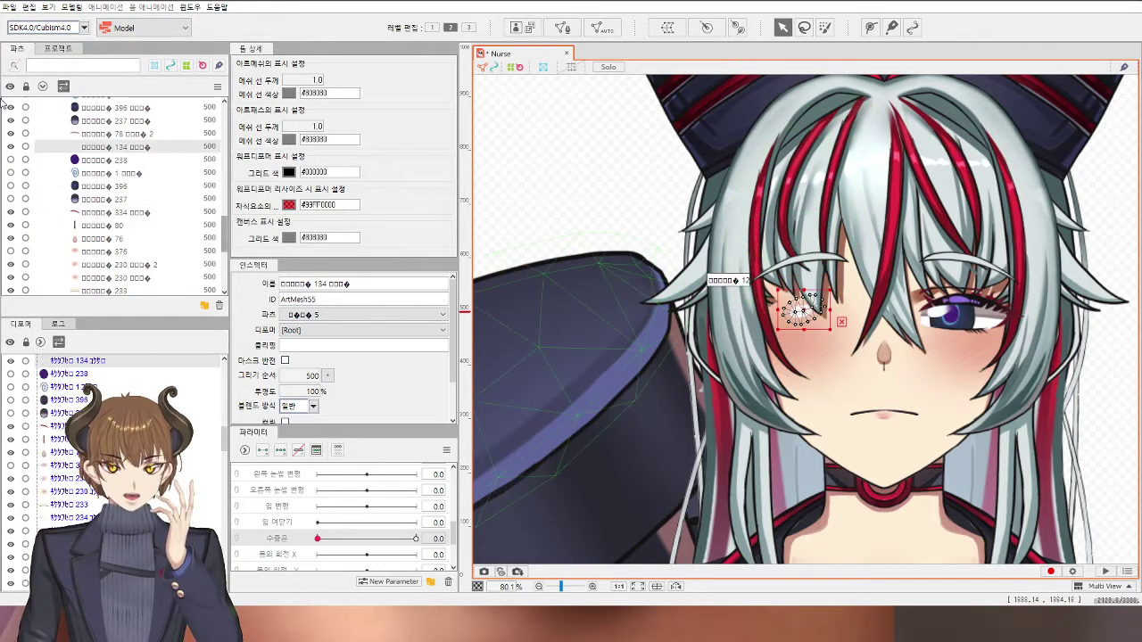
left_click(10, 148)
left_click(103, 136)
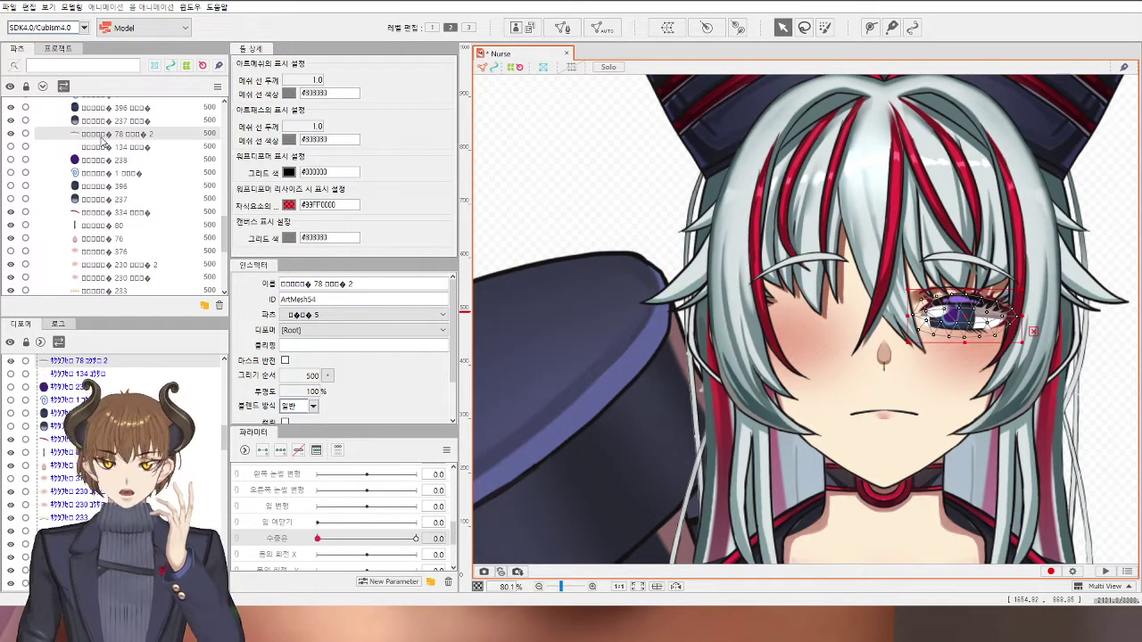
left_click(125, 225)
scroll(996, 453, "down", 2)
scroll(996, 452, "down", 2)
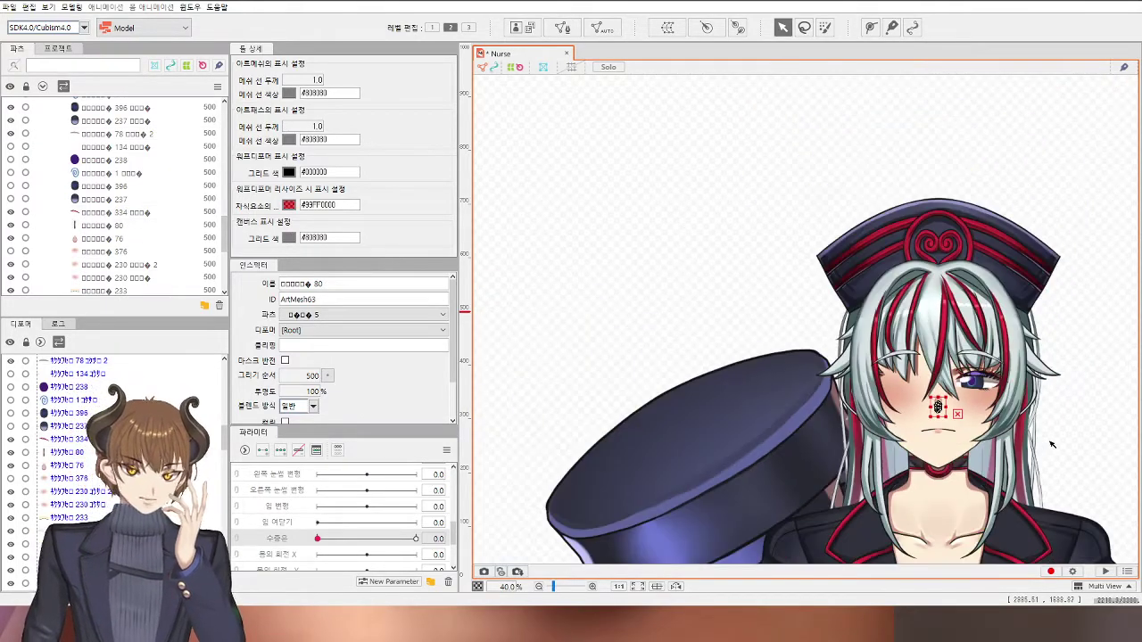
left_click(1059, 446)
left_click_drag(1075, 468, 943, 388)
left_click_drag(897, 344, 894, 329)
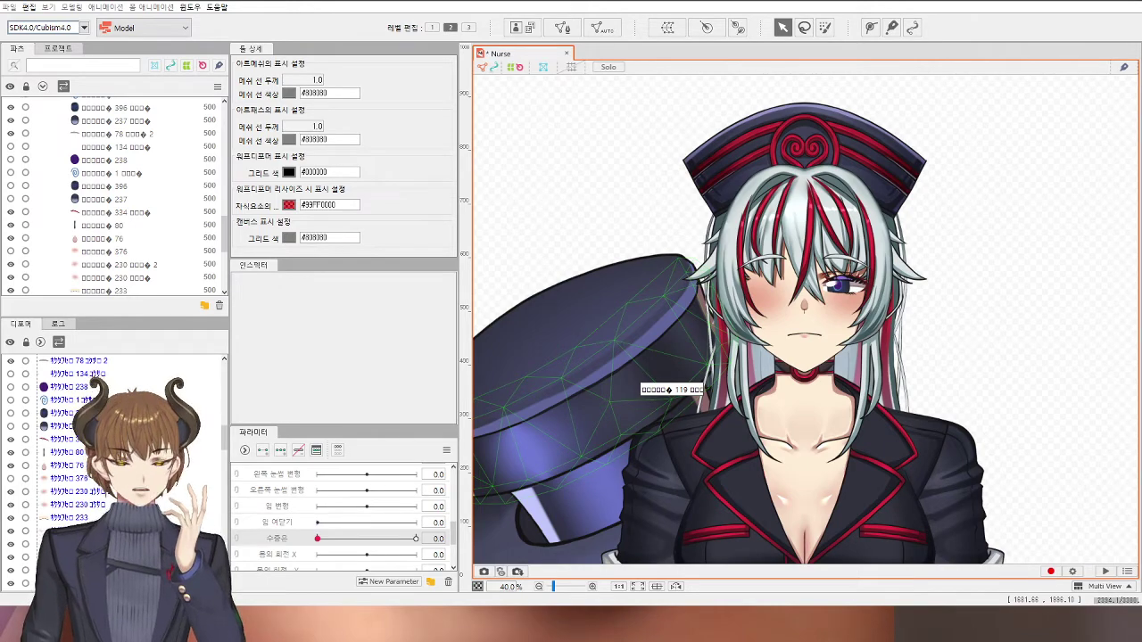
Step: Select the left eye's eyelid and eyelash meshes from mesh 81 through mesh 83
scroll(839, 297, "up", 5)
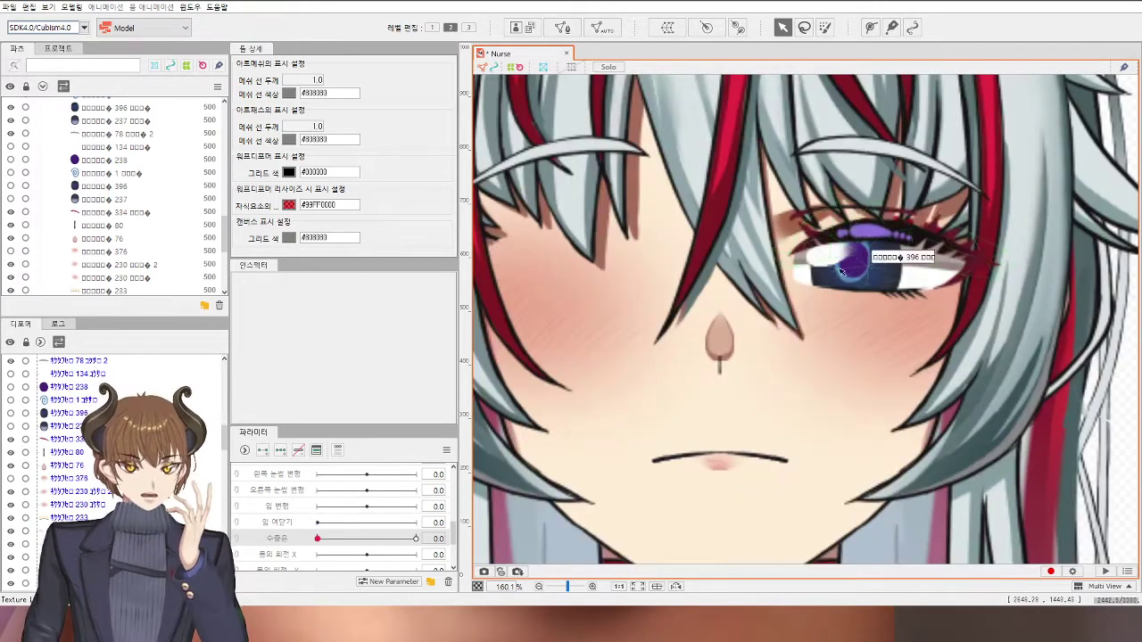
left_click(865, 234)
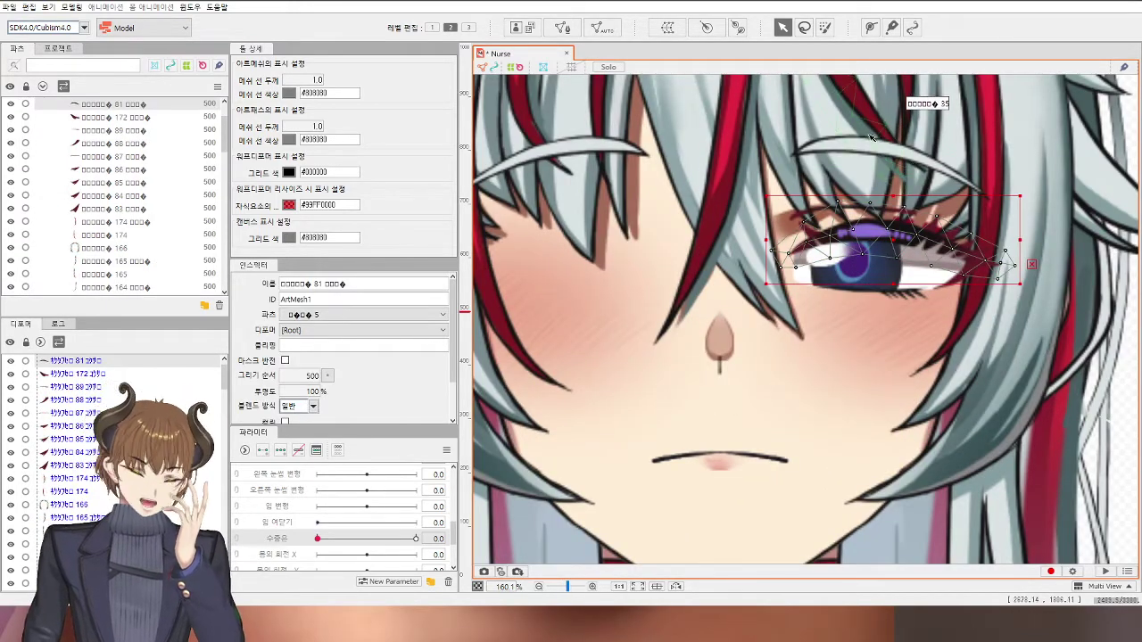
scroll(868, 156, "down", 5)
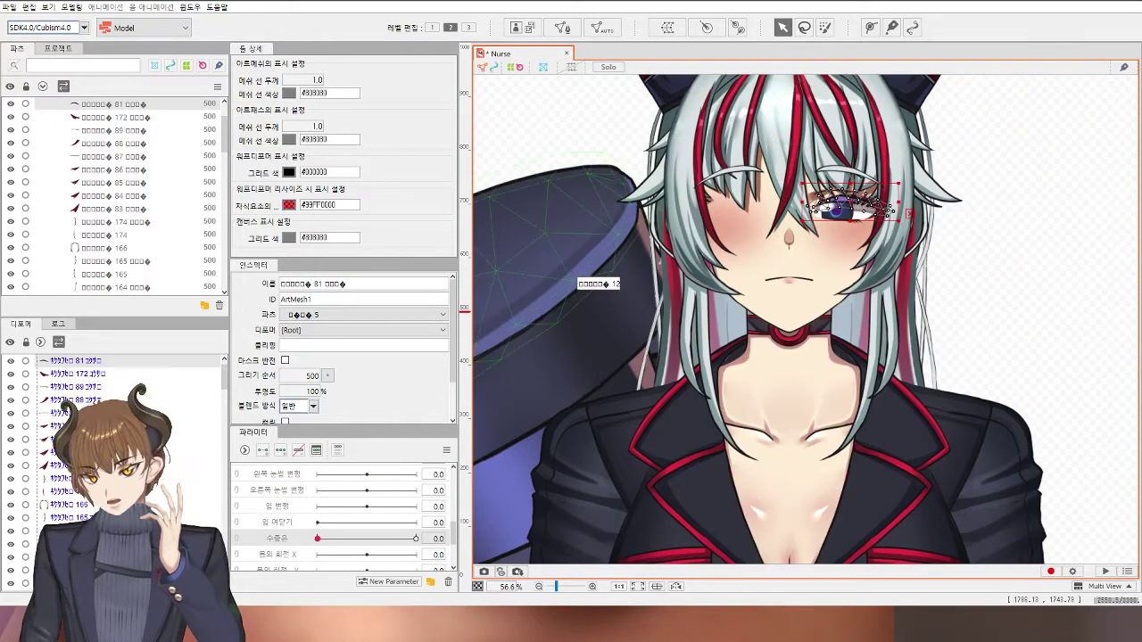
left_click(862, 200)
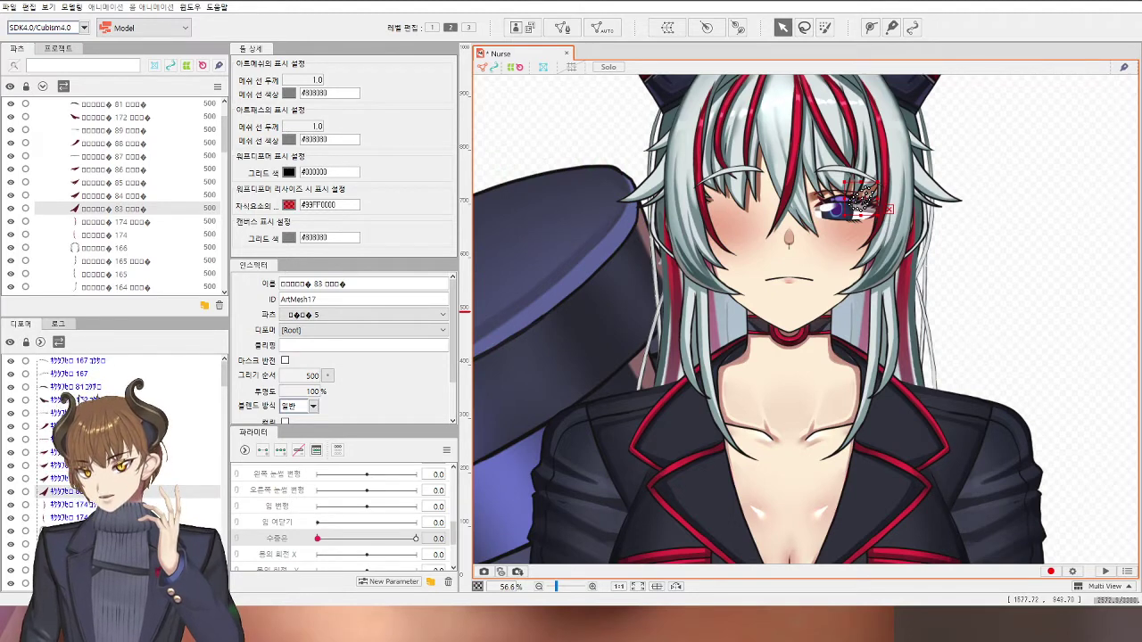
left_click(81, 390, "shift")
scroll(82, 391, "down", 7)
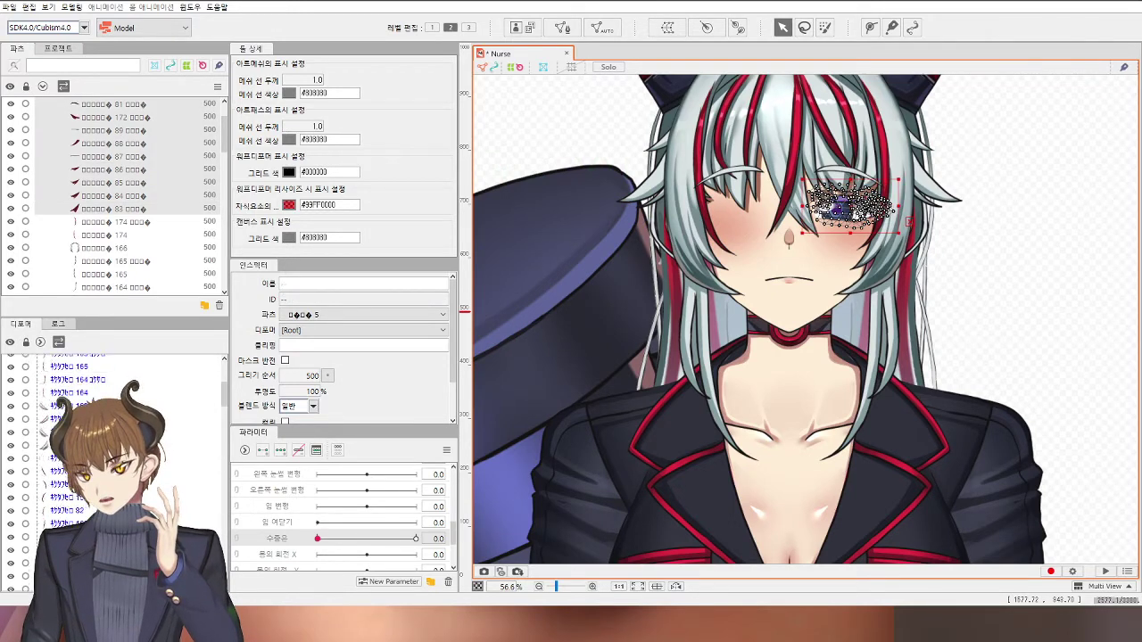
Step: Add the left eye's iris, pupil and highlight meshes 237, 396, 1, 238 and 134 to the selection
scroll(81, 392, "down", 5)
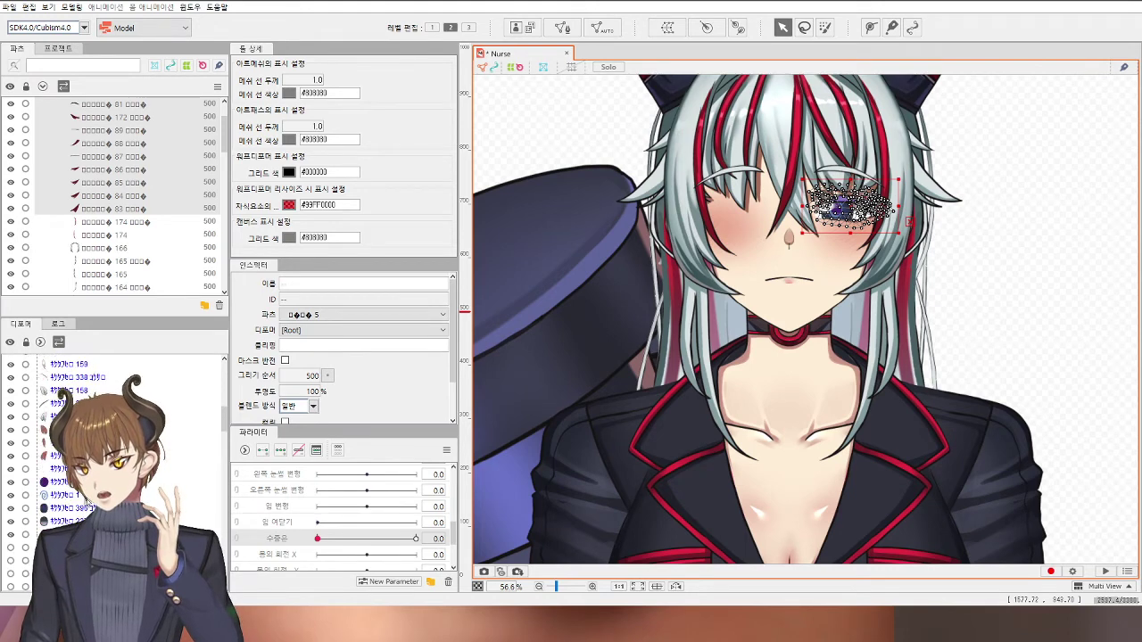
left_click(81, 521, "ctrl")
left_click(81, 509, "ctrl")
left_click(81, 495, "ctrl")
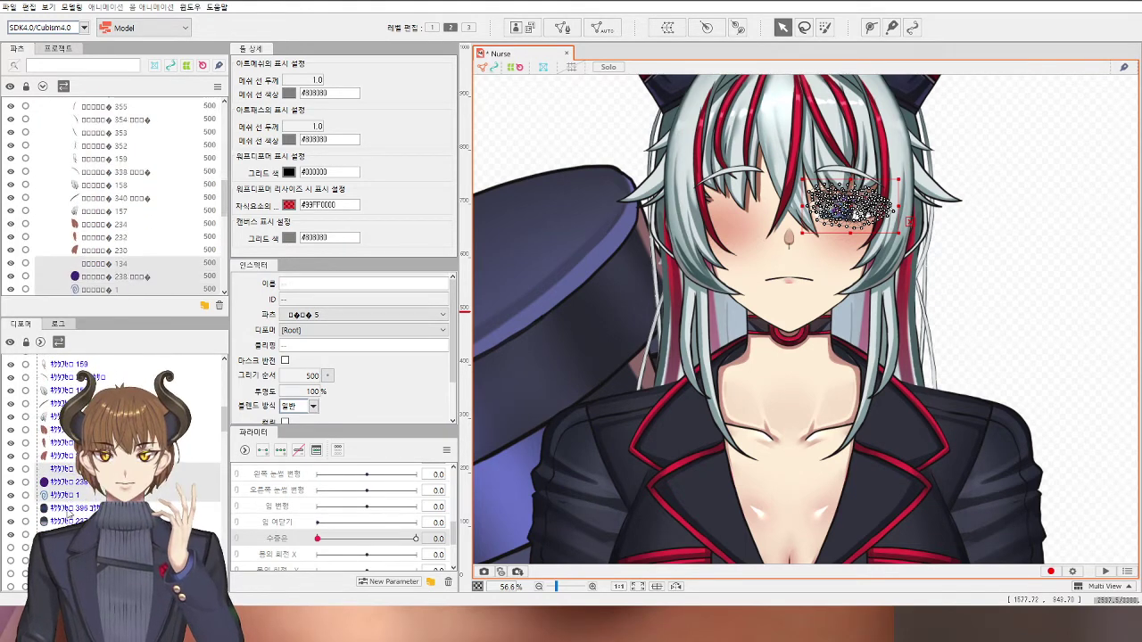
left_click(82, 482, "ctrl")
left_click(81, 469, "ctrl")
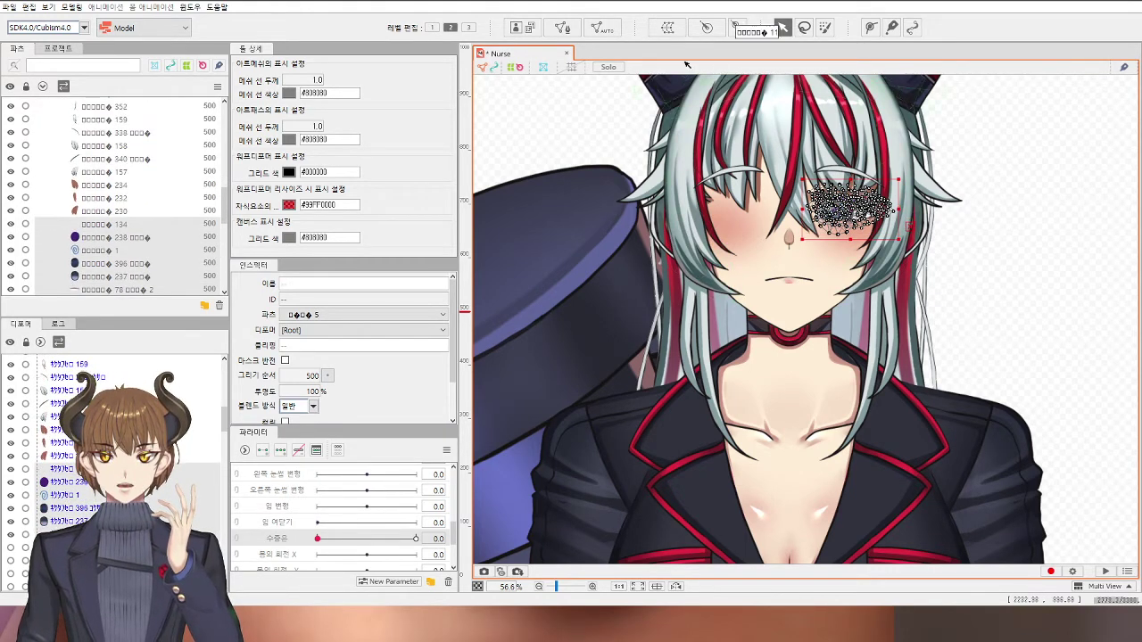
Step: Isolate the selected left eye meshes with Solo and clear the selection
left_click(609, 66)
left_click(1032, 237)
scroll(883, 182, "up", 8)
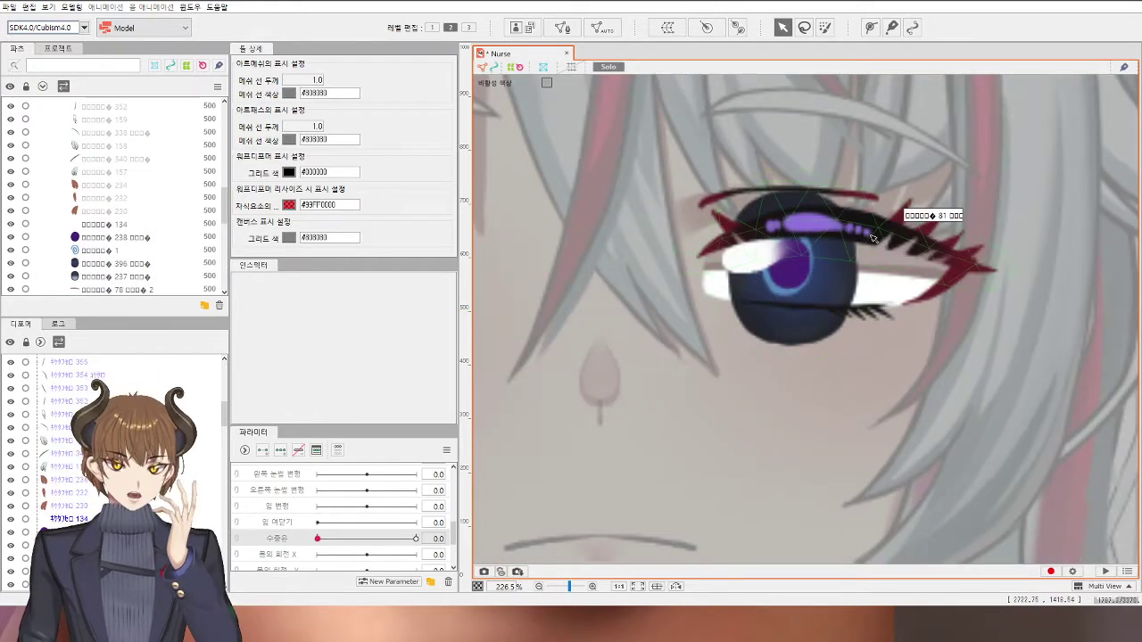
scroll(879, 306, "down", 8)
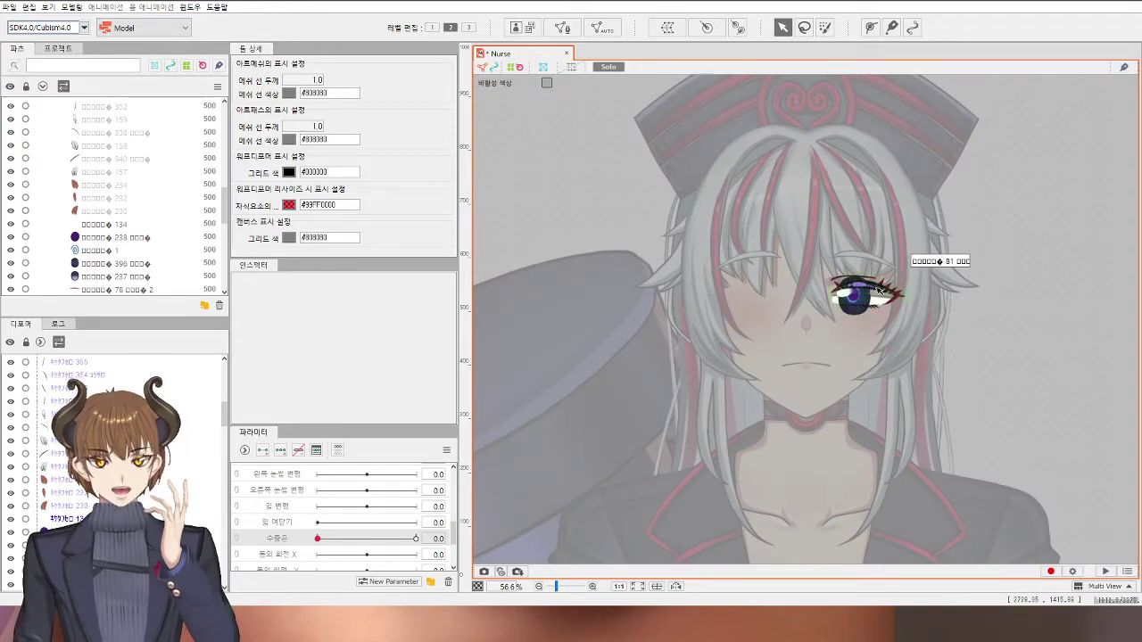
Step: Select upper lash line mesh 81 and add three keys to it on the 왼쪽 눈 깜박임 parameter
left_click(869, 288)
scroll(869, 288, "up", 6)
scroll(356, 518, "down", 3)
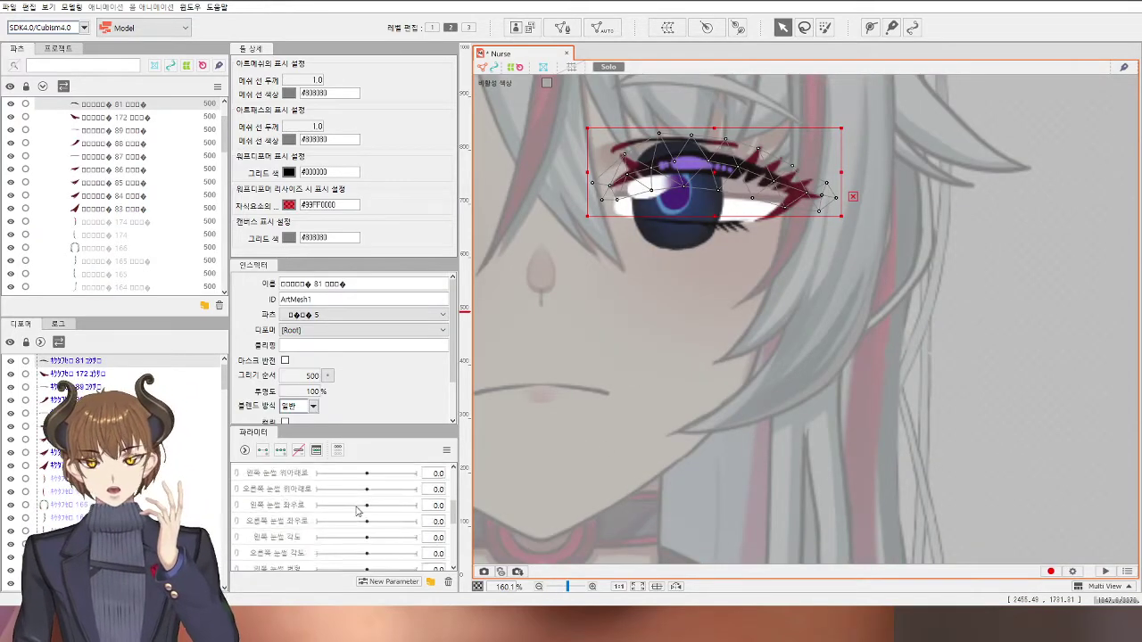
scroll(355, 530, "up", 3)
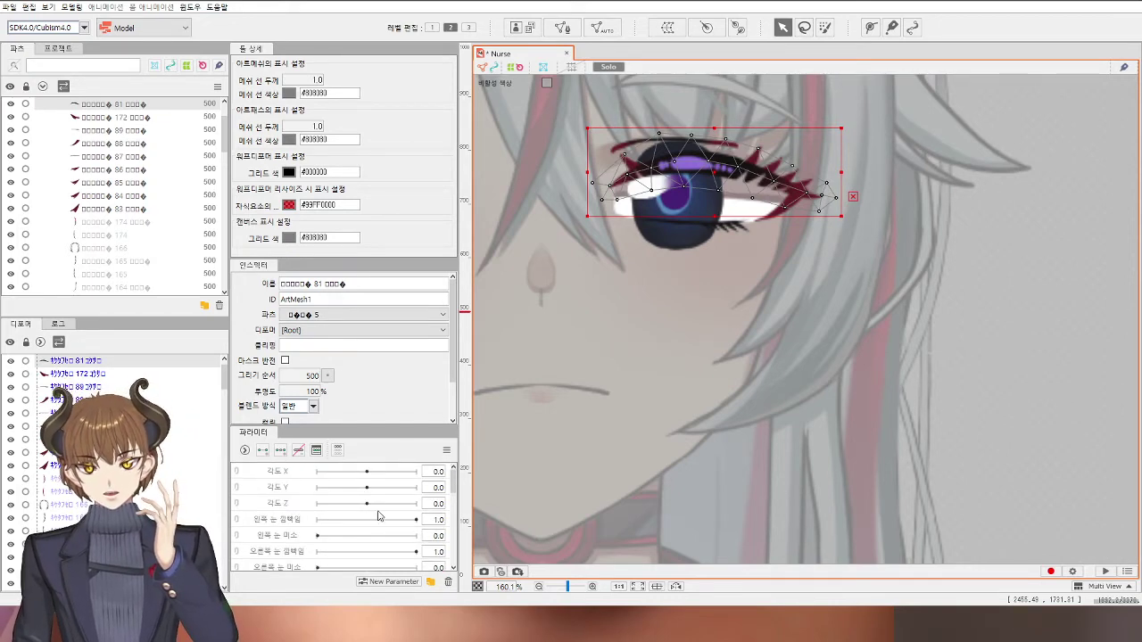
scroll(375, 524, "down", 6)
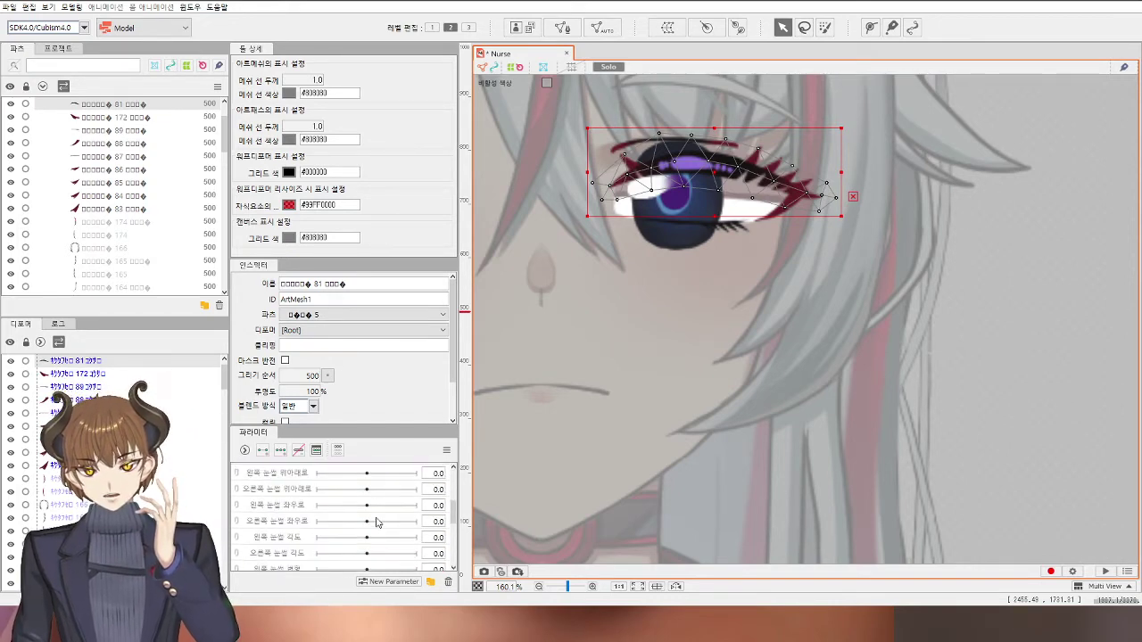
scroll(376, 522, "up", 6)
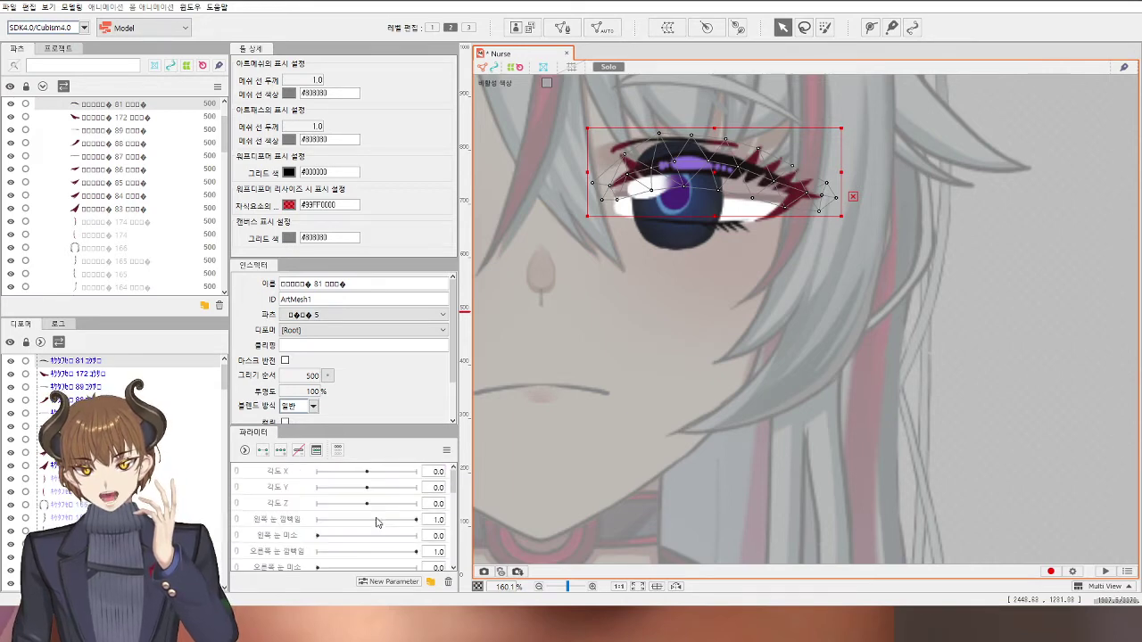
left_click(370, 520)
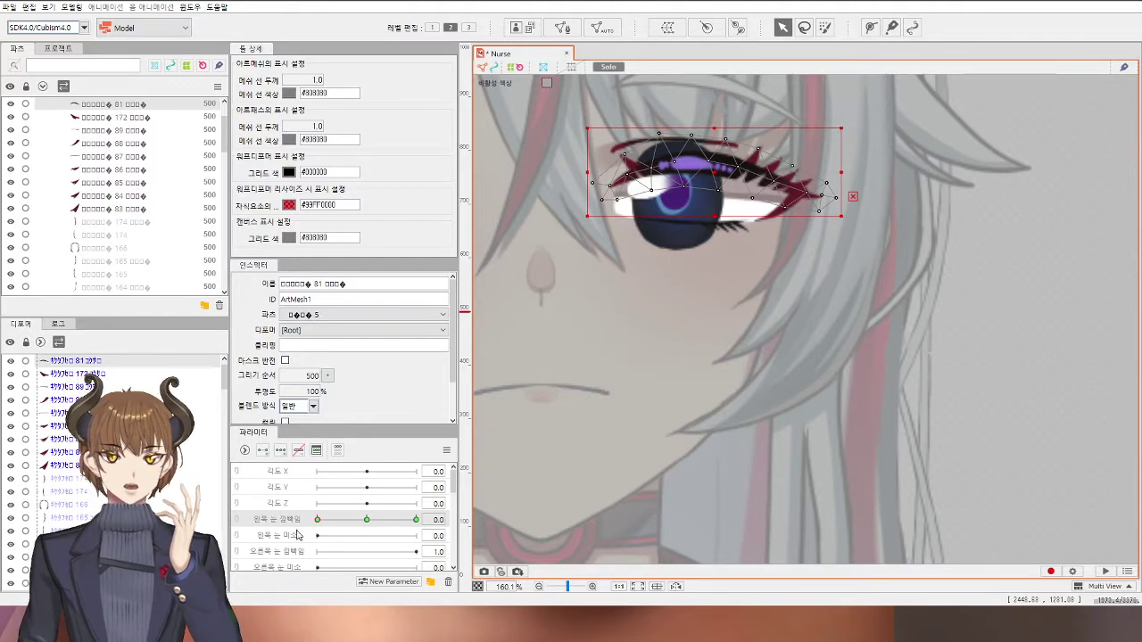
Step: Draw a four-point deform path along upper lash line mesh 81 from the inner to the outer eye corner
left_click(870, 28)
scroll(617, 191, "up", 3)
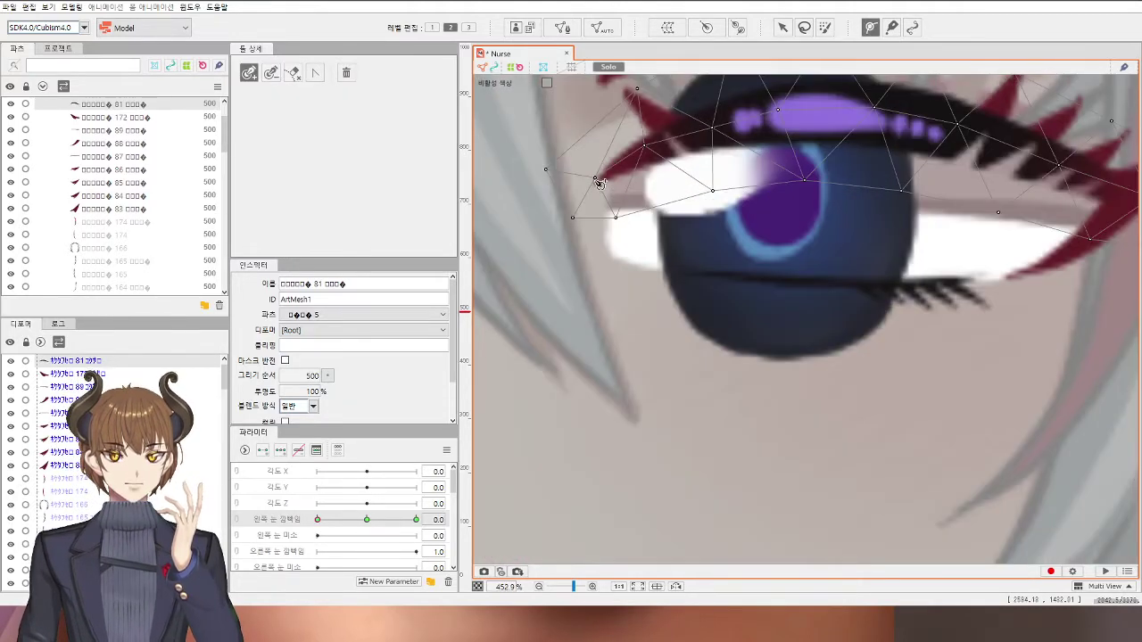
left_click(598, 180)
left_click_drag(744, 120, 687, 191)
left_click(720, 181)
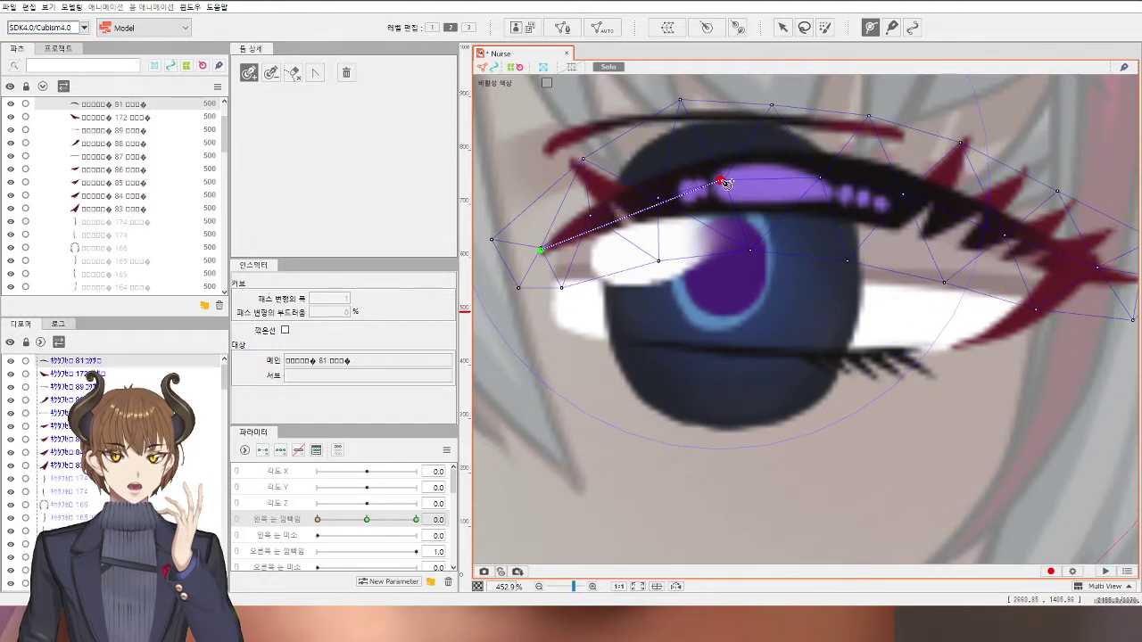
left_click(895, 194)
left_click(1047, 260)
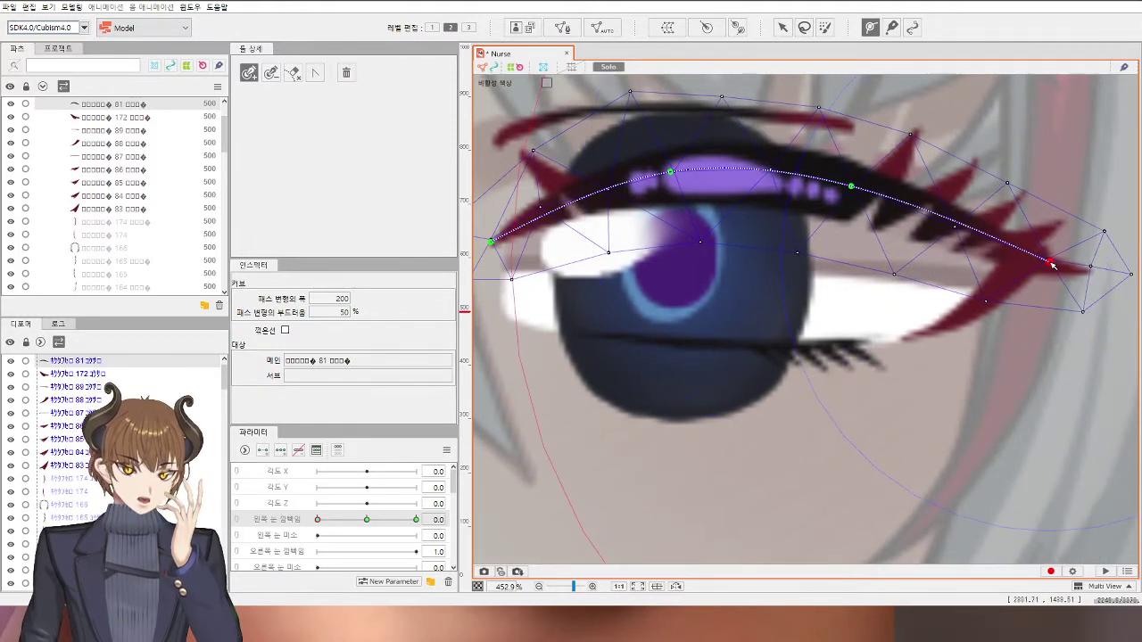
scroll(917, 230, "down", 4)
scroll(890, 227, "down", 2)
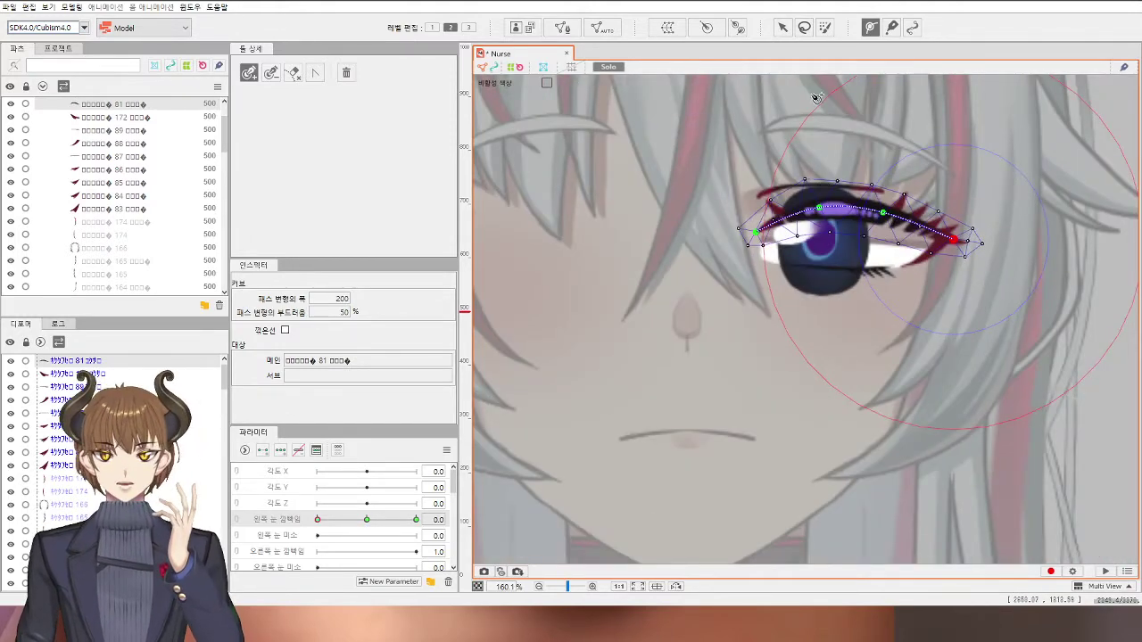
left_click(782, 28)
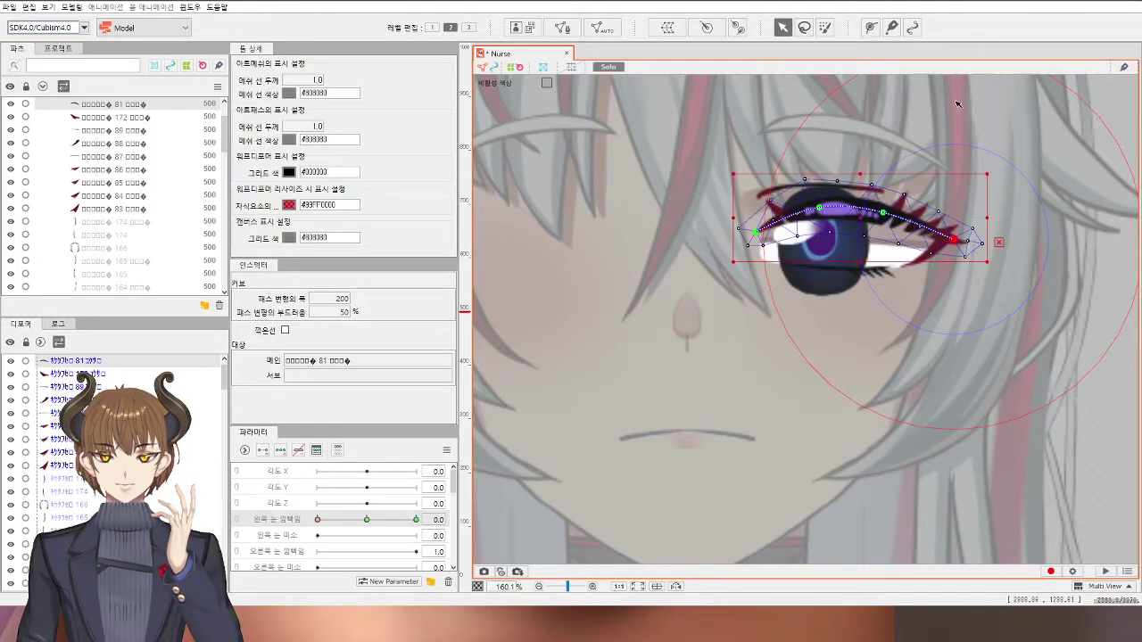
scroll(825, 230, "up", 2)
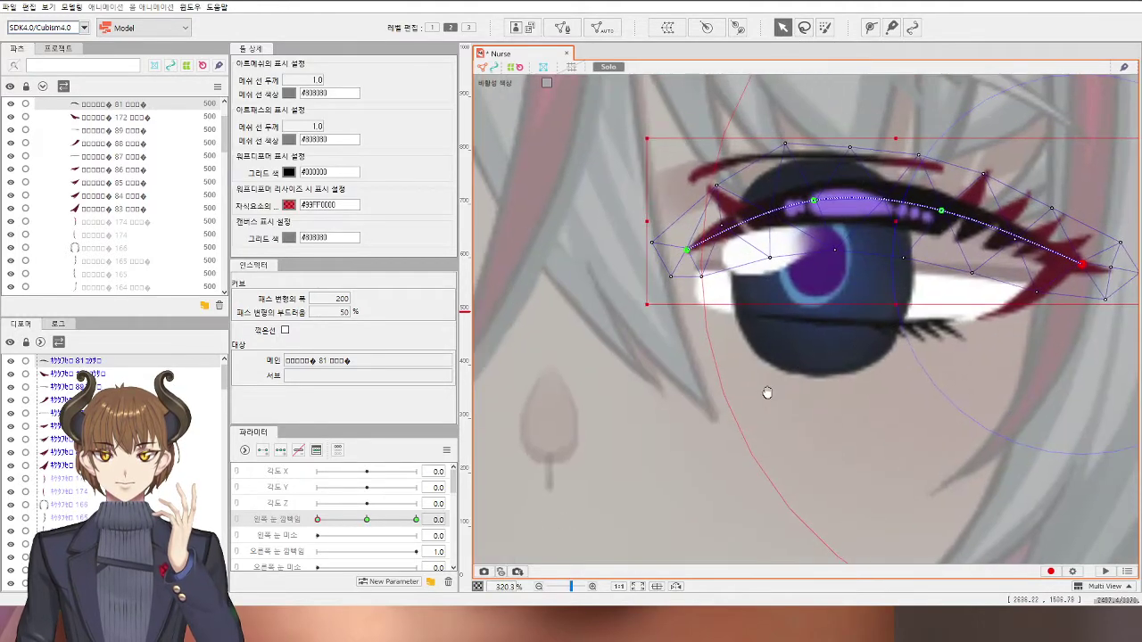
Step: At 왼쪽 눈 깜박임 0, lower mesh 81 to the lower eyelid and bend its path into a downward-bowed closed-eye curve
left_click_drag(366, 522, 318, 521)
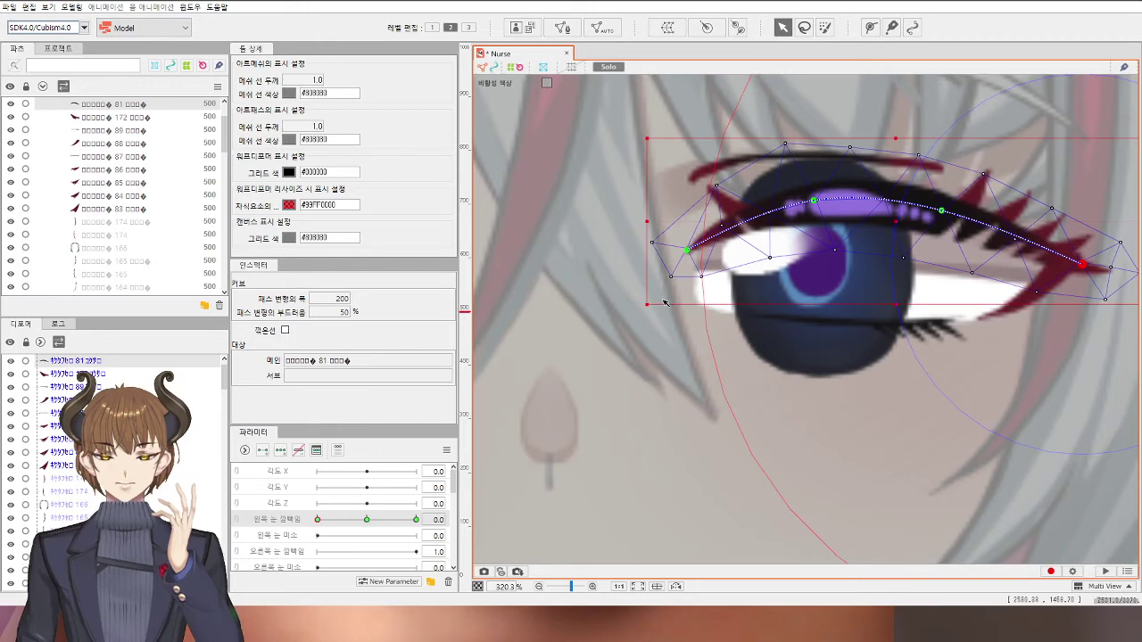
left_click_drag(897, 229, 884, 300)
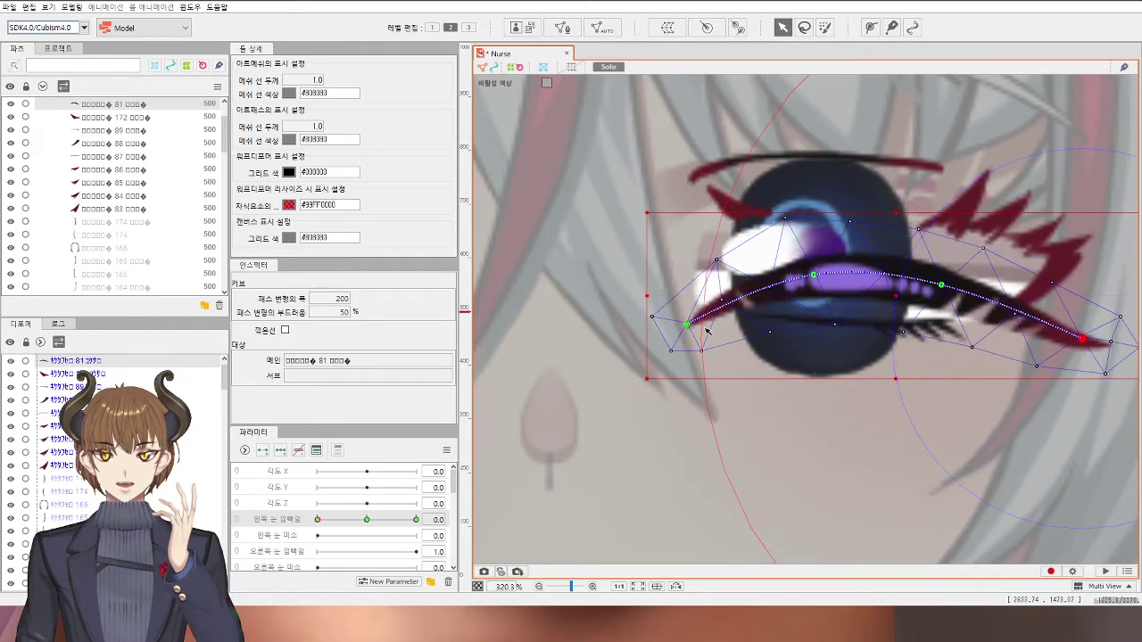
left_click_drag(687, 324, 687, 264)
left_click_drag(813, 274, 814, 285)
left_click_drag(941, 285, 942, 293)
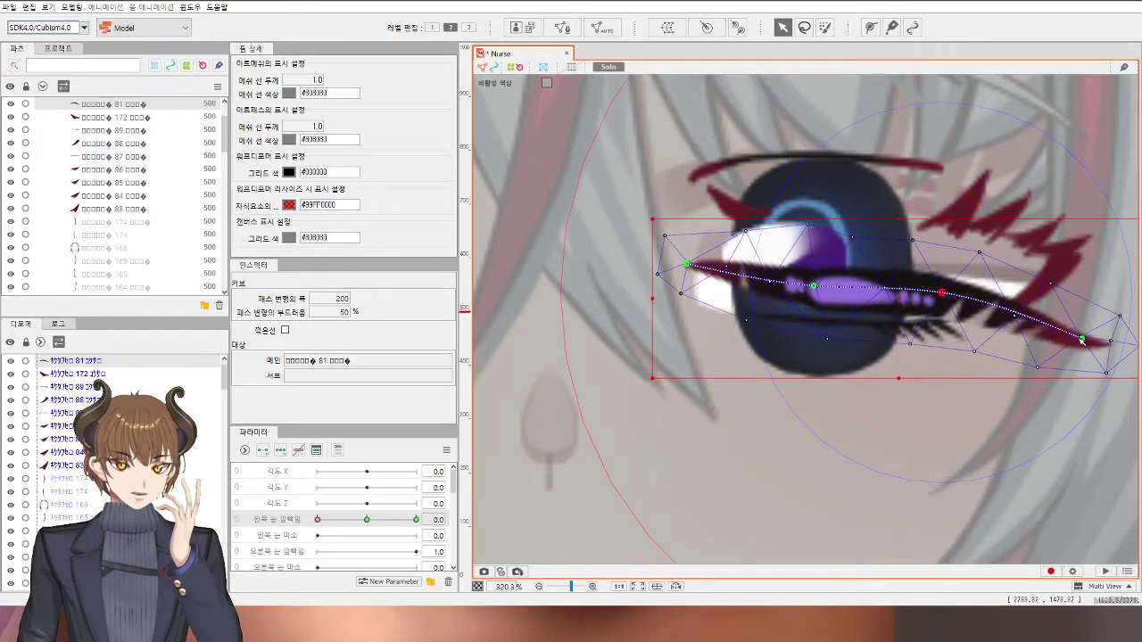
left_click_drag(1082, 340, 1082, 266)
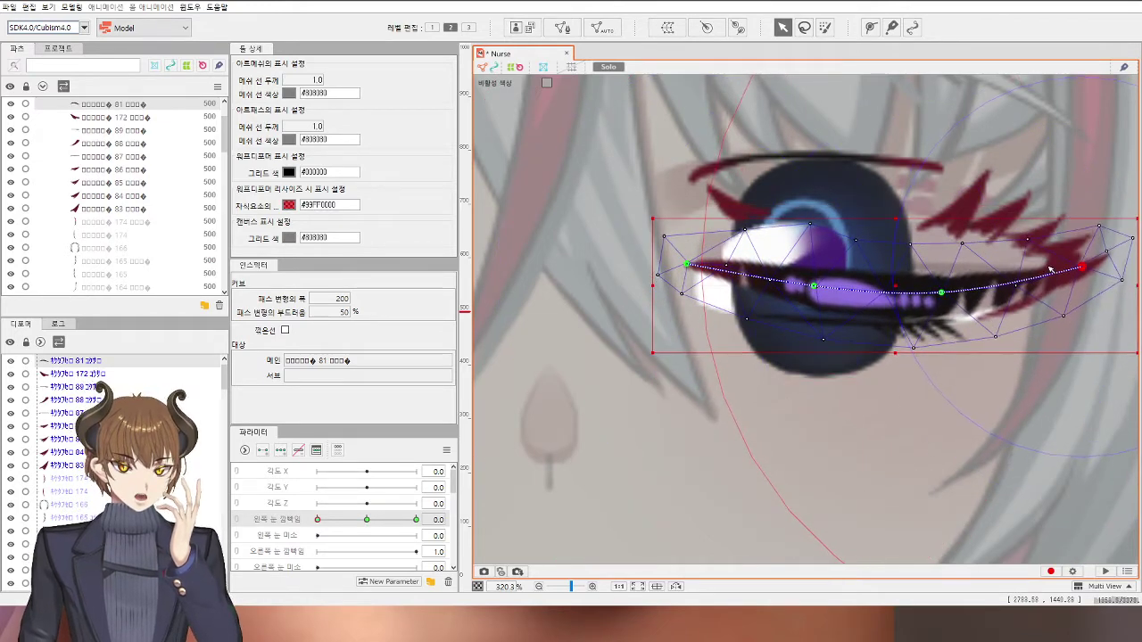
Step: Refine mesh 81's closed curve by lowering its inner end and slightly raising its two outer path points, then deselect it
scroll(1050, 269, "down", 5)
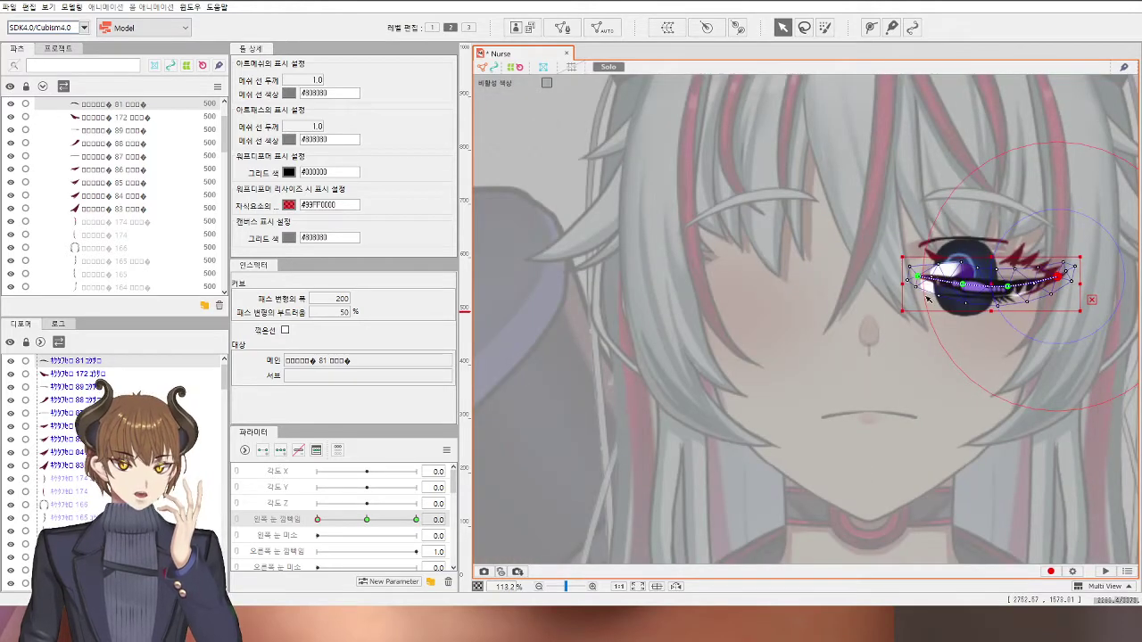
scroll(928, 317, "up", 5)
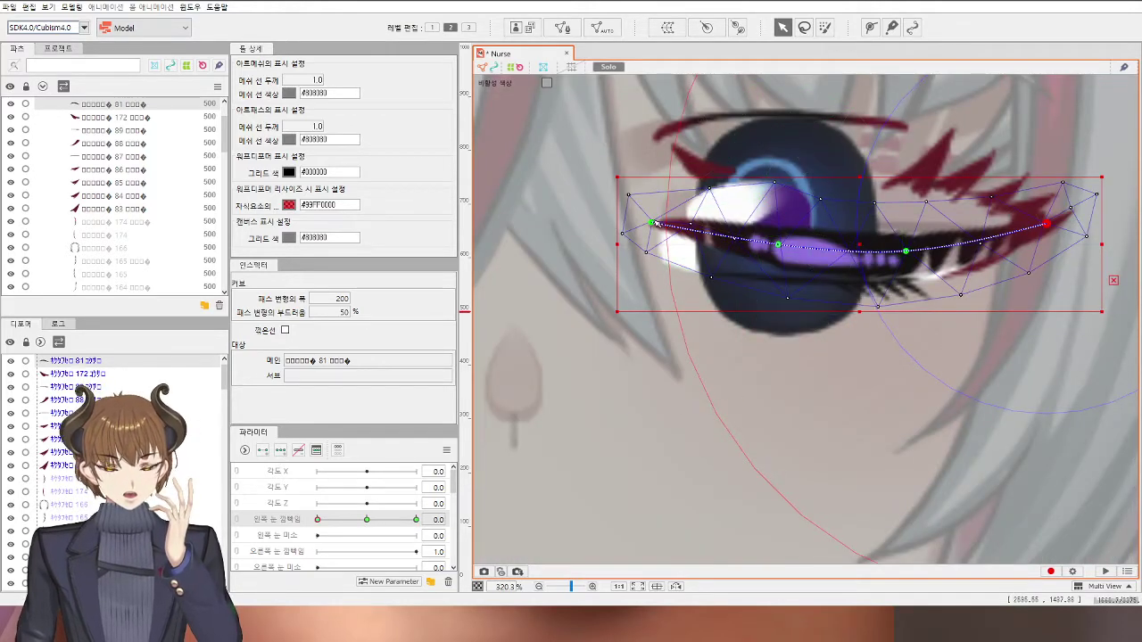
left_click_drag(652, 223, 654, 245)
left_click(778, 246)
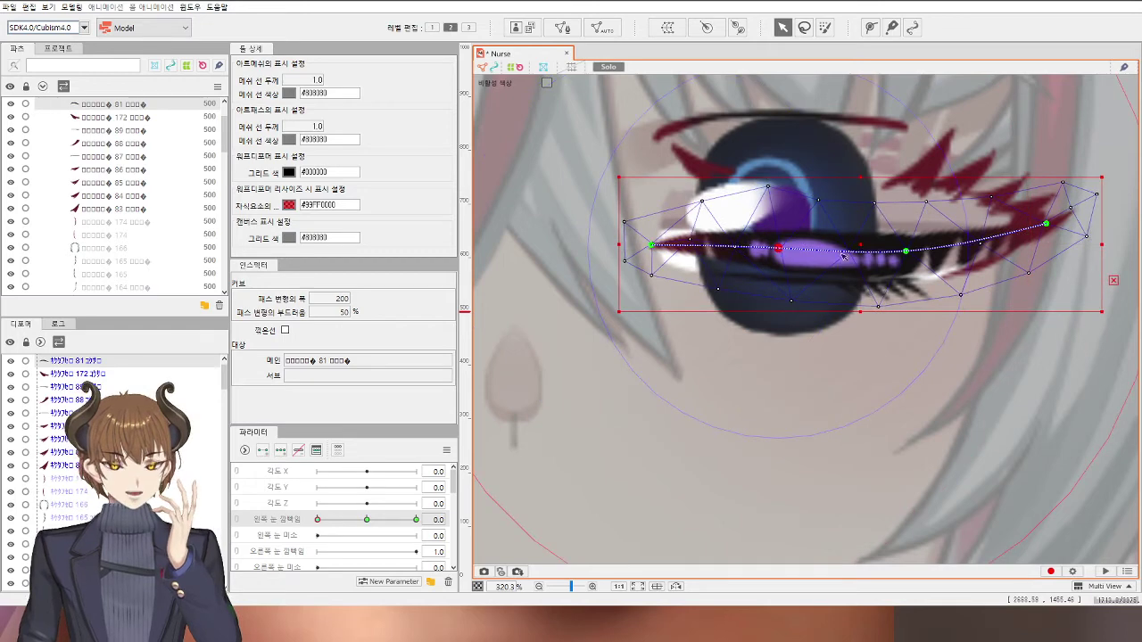
left_click_drag(906, 254, 908, 246)
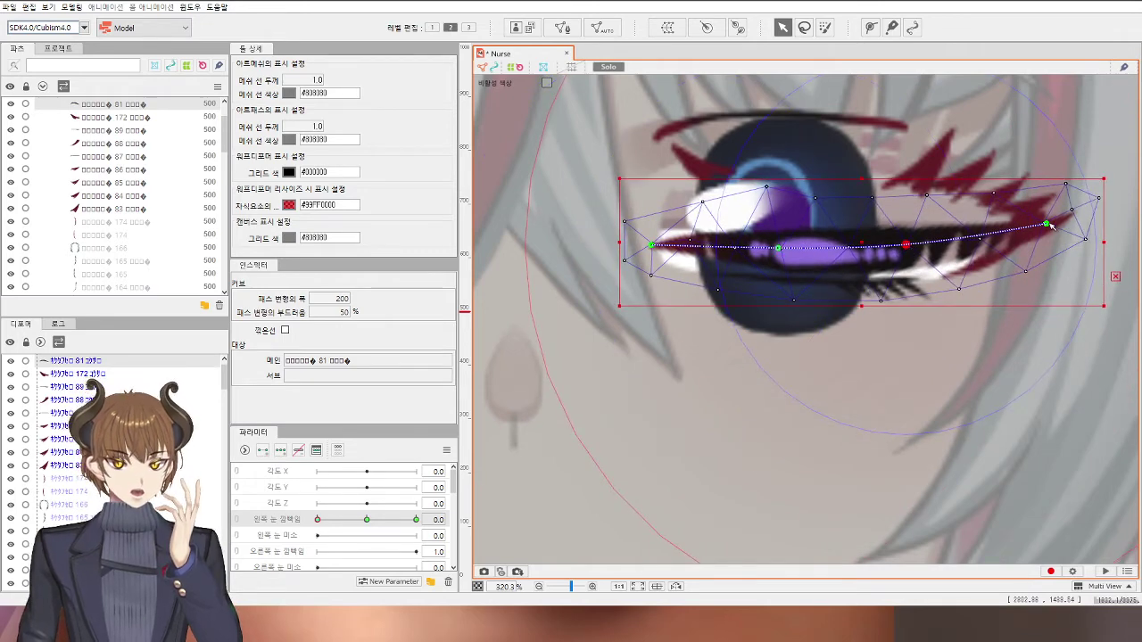
left_click_drag(1050, 225, 1050, 221)
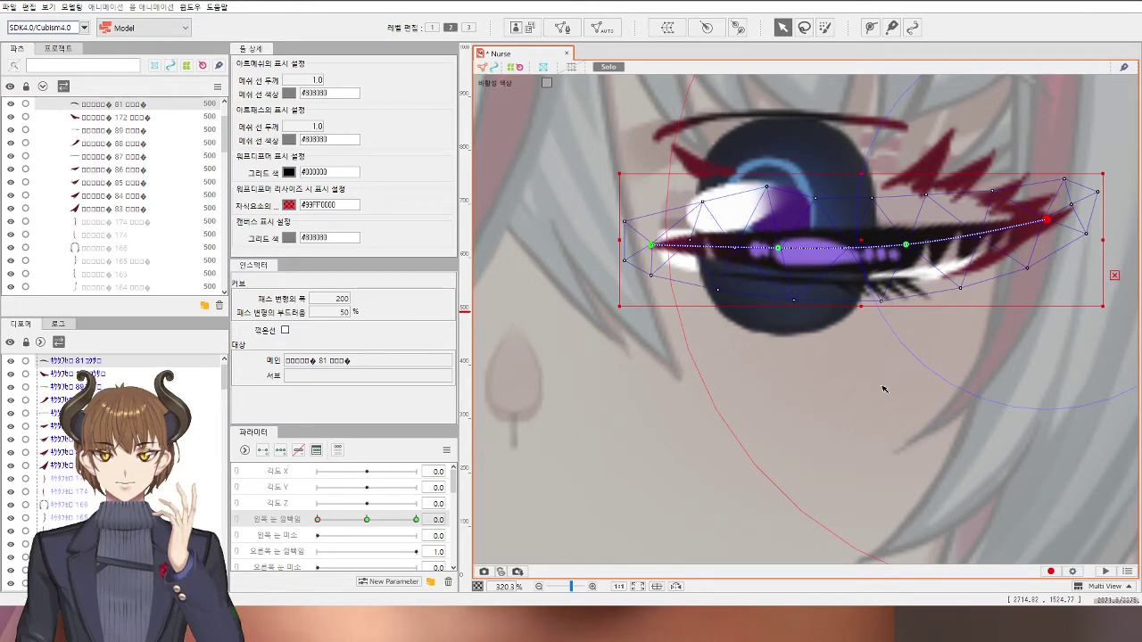
left_click(854, 344)
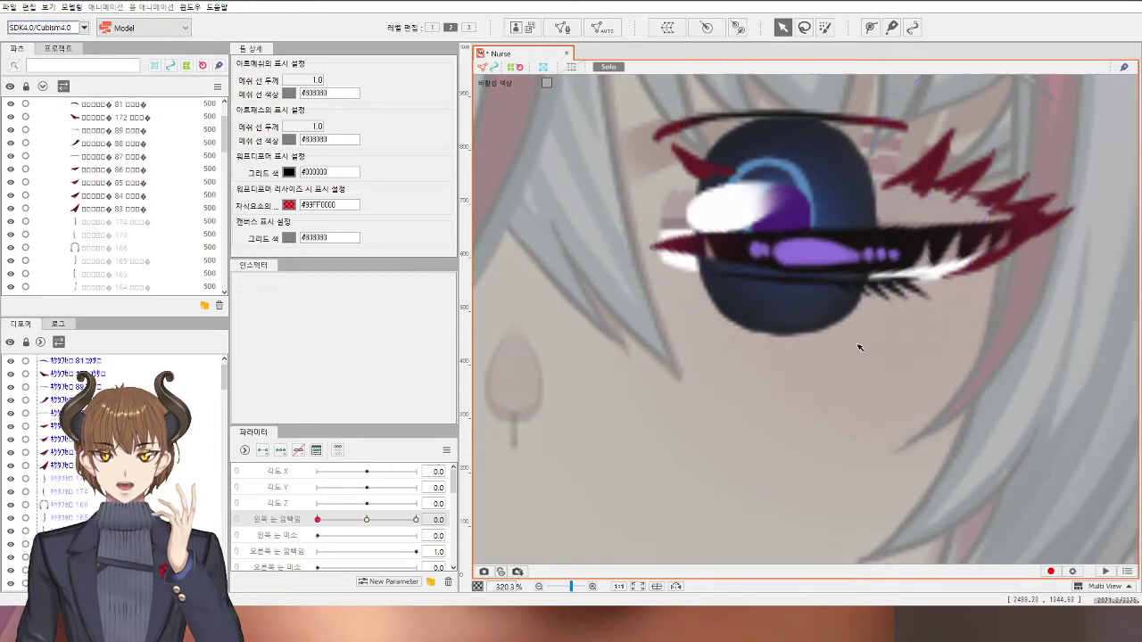
Step: Select eyelash mesh 83, add three keys on the 왼쪽 눈 깜박임 parameter and set the parameter to 0
scroll(856, 348, "down", 8)
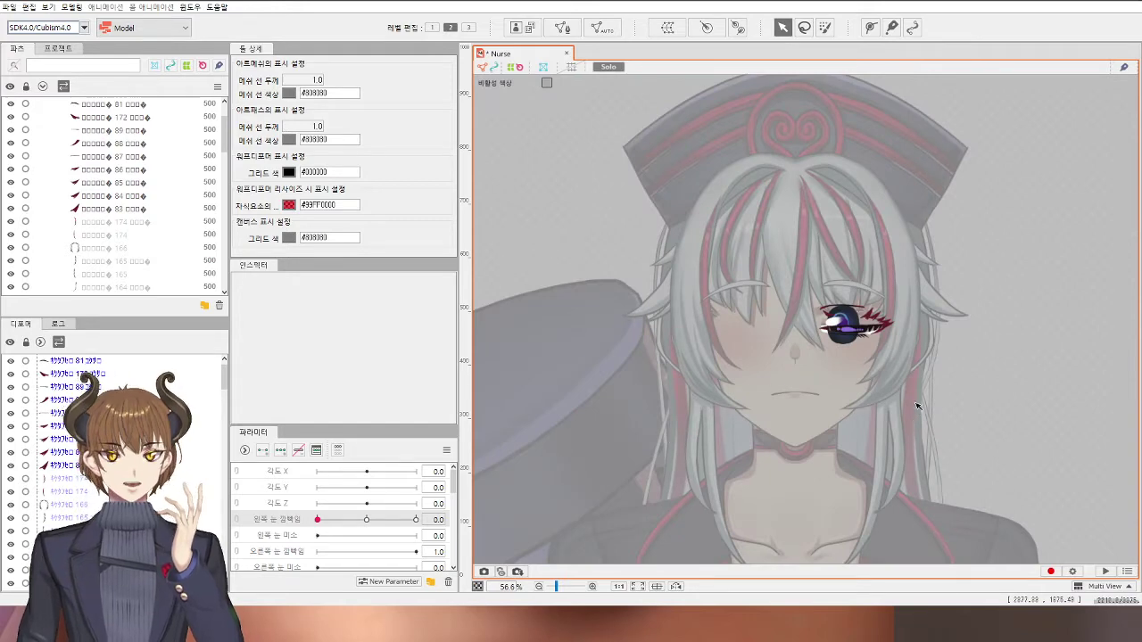
scroll(883, 348, "up", 8)
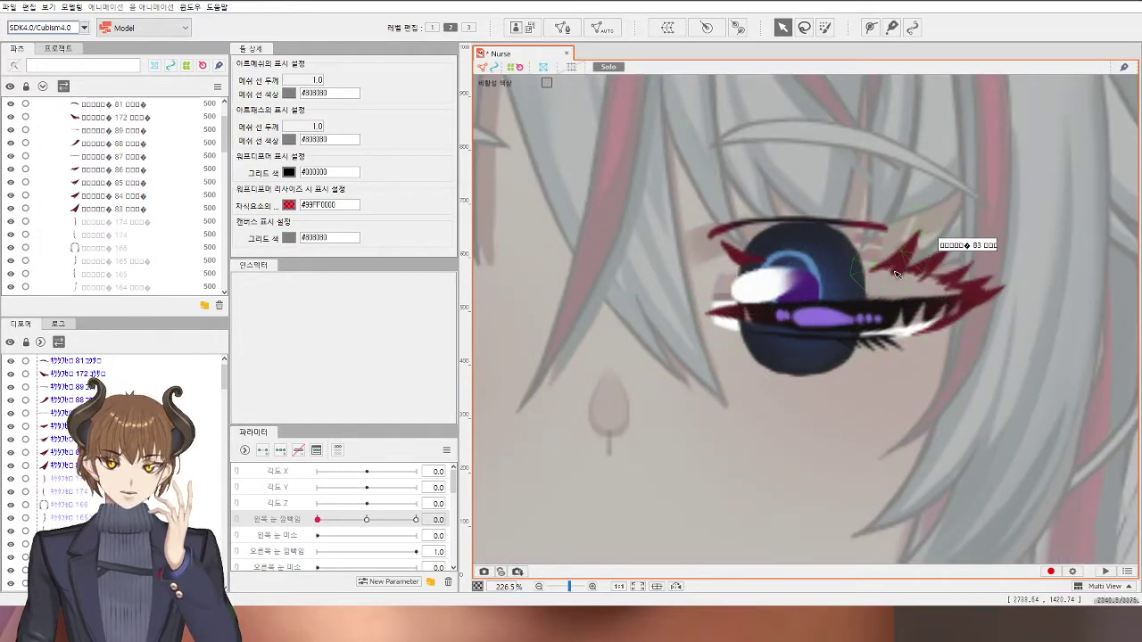
left_click(897, 274)
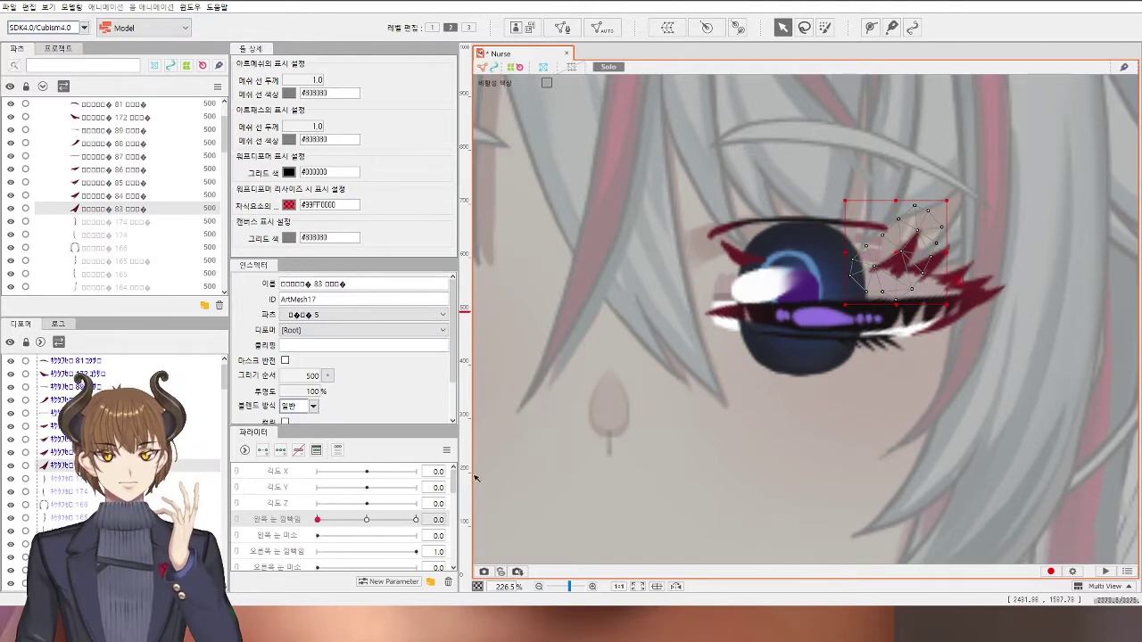
left_click(368, 521)
left_click_drag(367, 521, 316, 521)
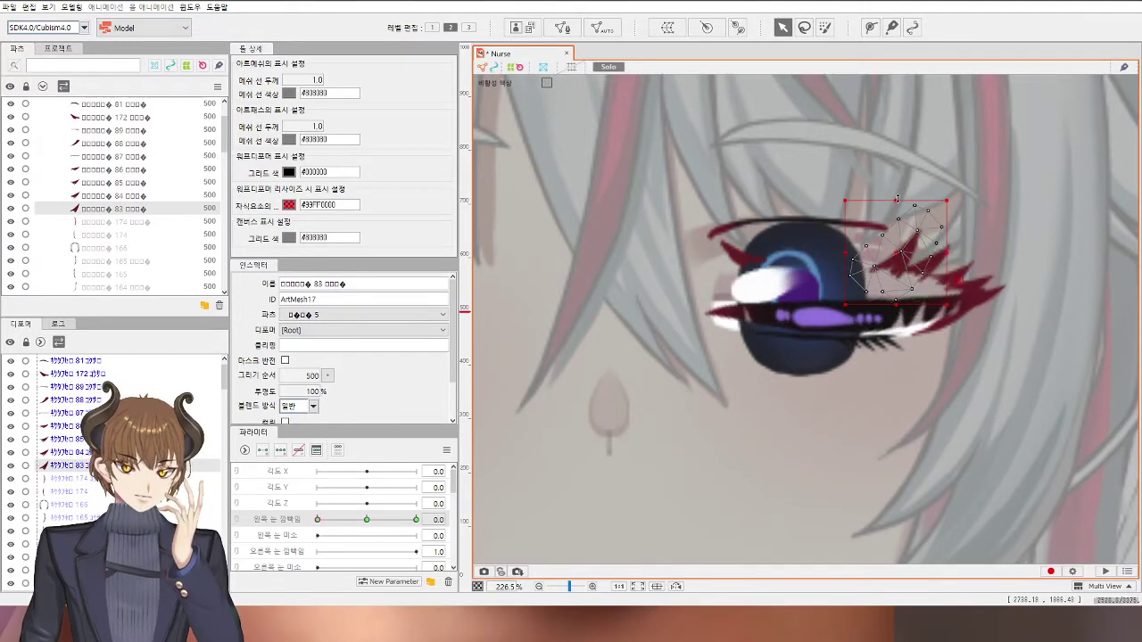
Step: At 왼쪽 눈 깜박임 0, flip lash mesh 83 downward, then add three keys to lash mesh 84 and flip it below the closed lash line
left_click_drag(897, 198, 892, 390)
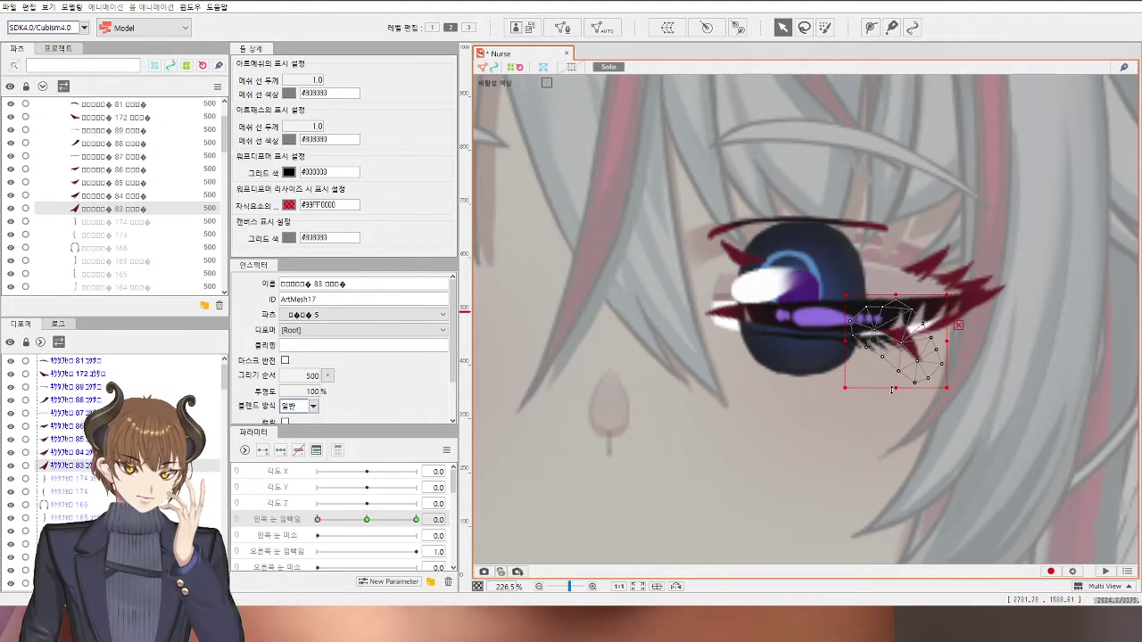
left_click(931, 269)
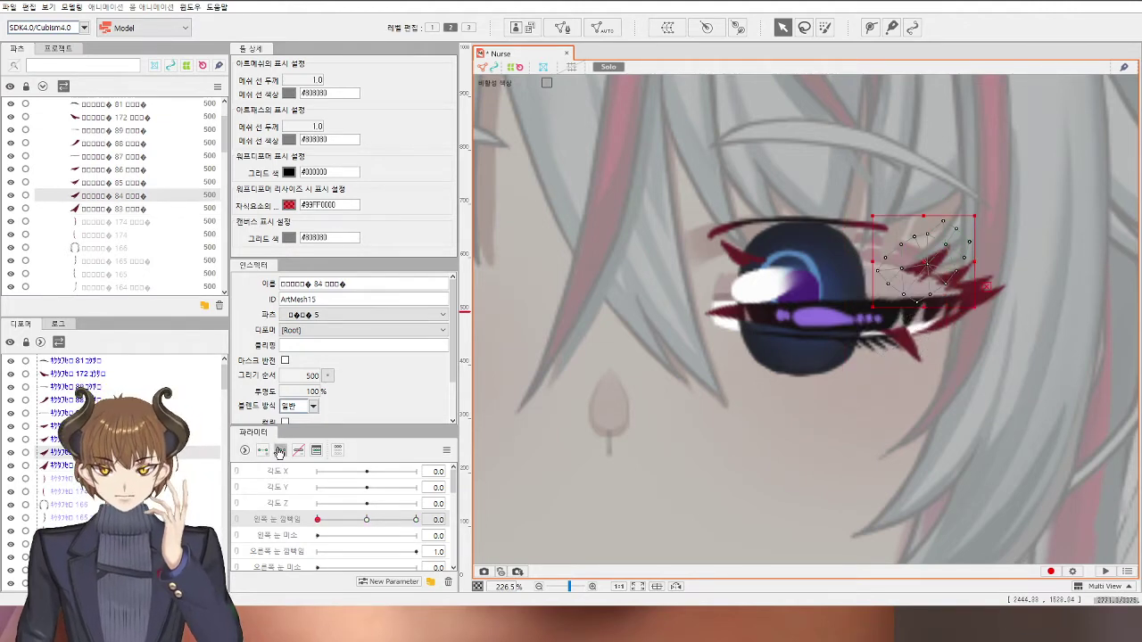
left_click_drag(366, 517, 287, 532)
left_click_drag(922, 216, 923, 374)
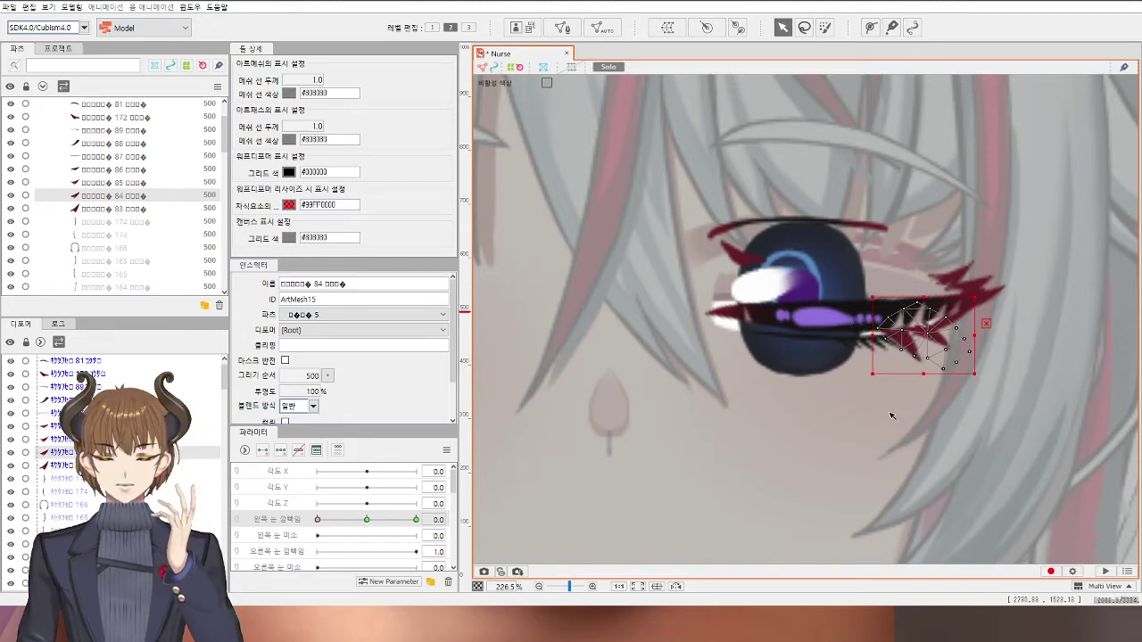
scroll(823, 425, "up", 5)
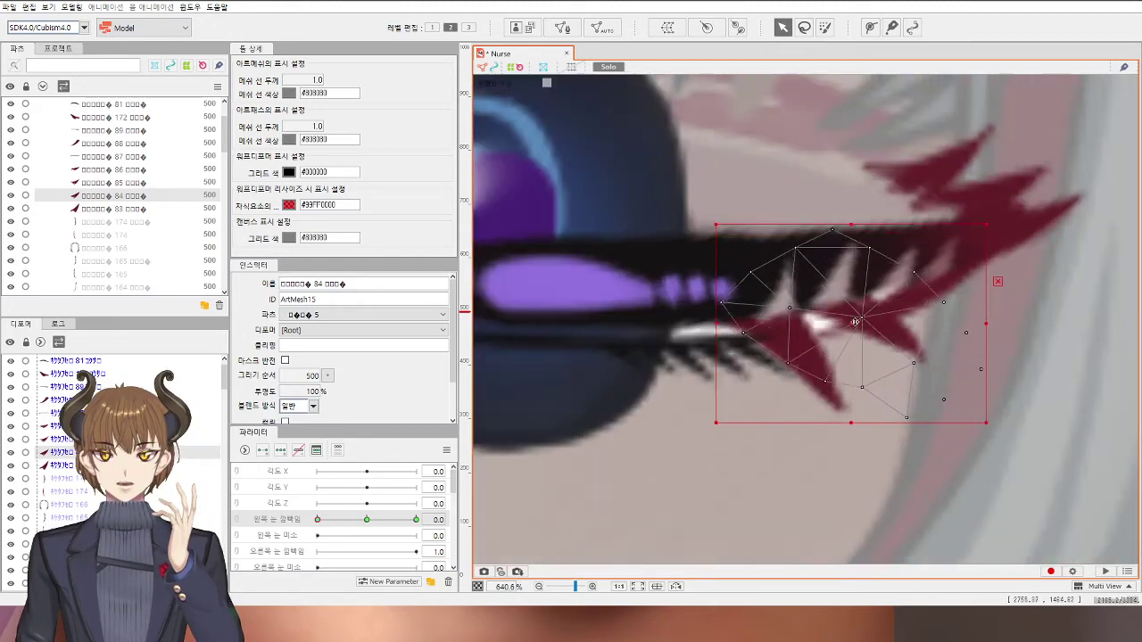
left_click_drag(855, 322, 850, 321)
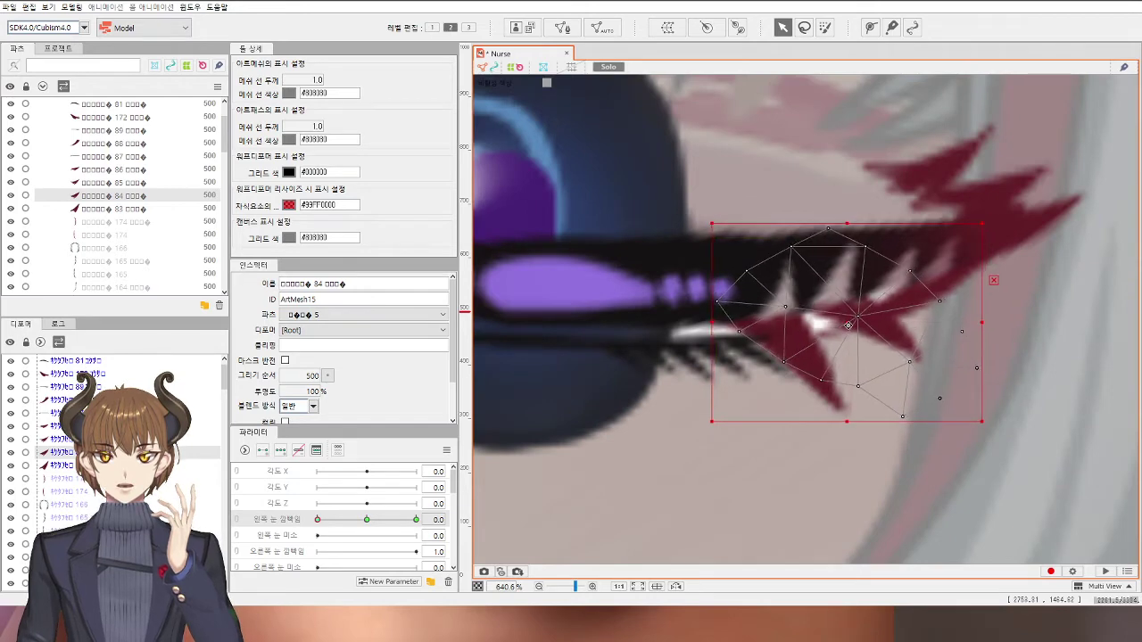
Step: Add three 왼쪽 눈 깜박임 keys to outer lash mesh 86 and flip it downward at parameter value 0
left_click(925, 193)
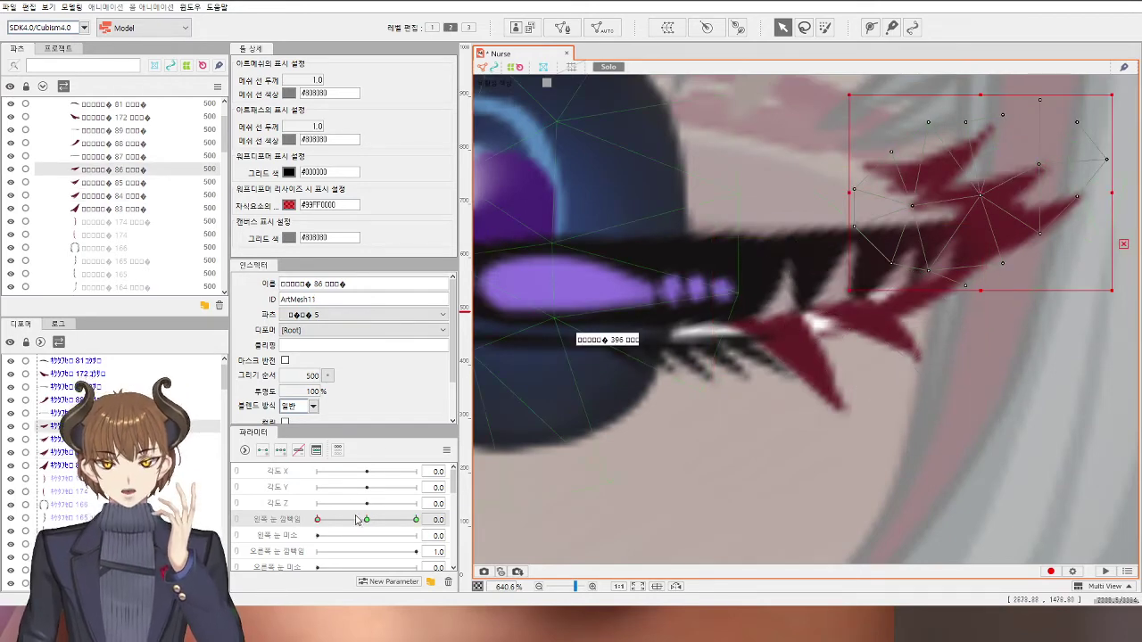
left_click_drag(367, 520, 265, 533)
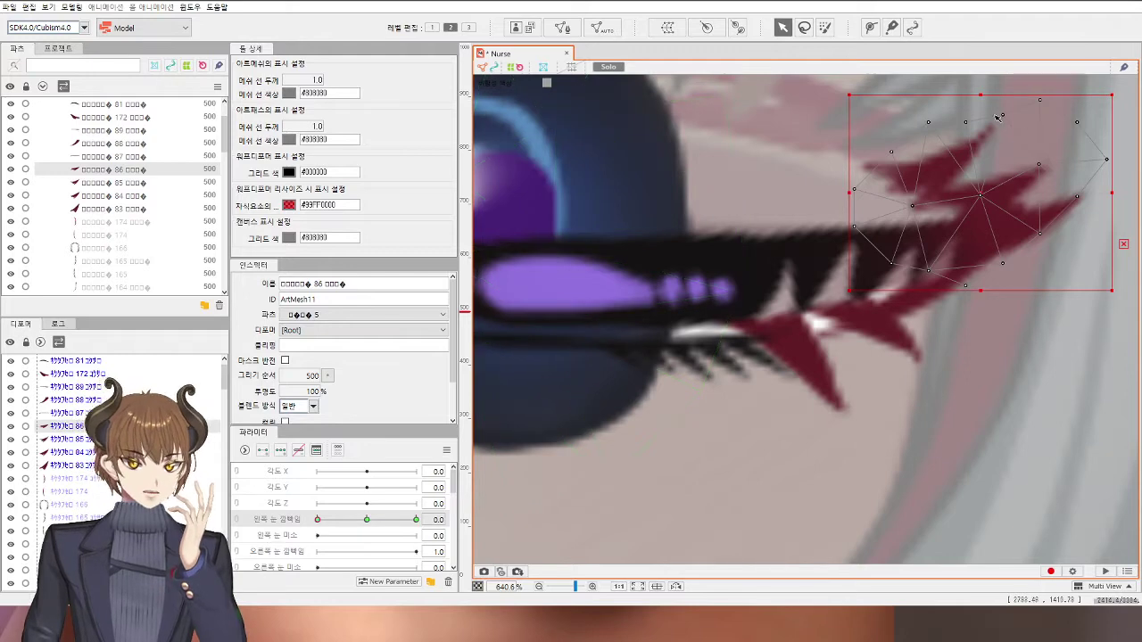
left_click_drag(981, 193, 982, 283)
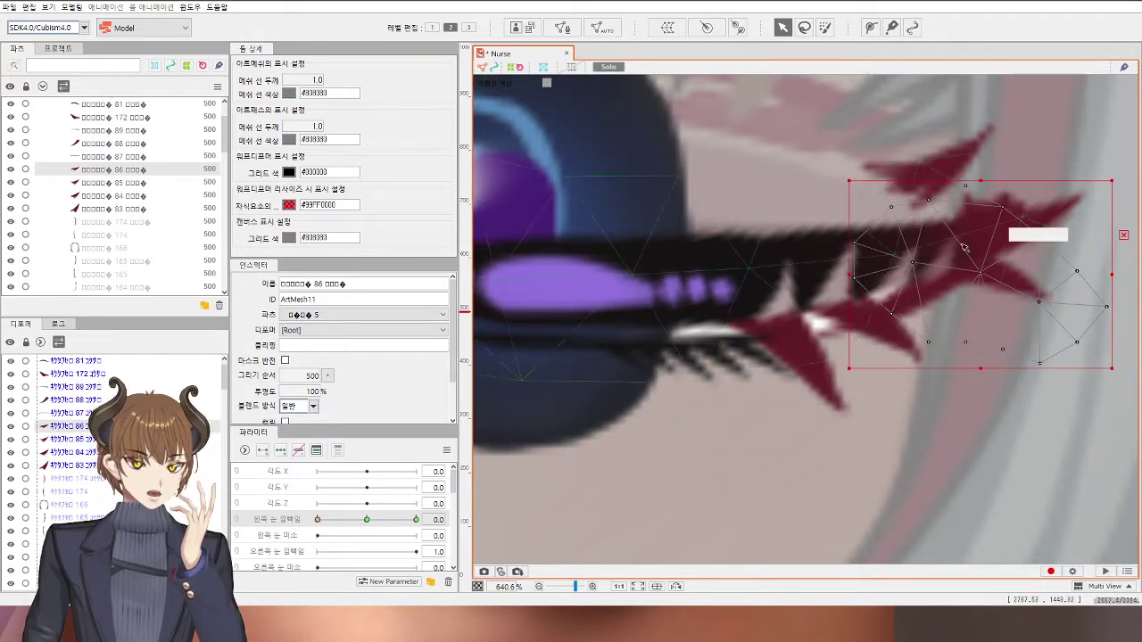
Step: Add three blink keys to lash mesh 85, flip it downward at 0 and shift it up onto the outer end of the closed lash line
left_click(925, 159)
left_click(925, 158)
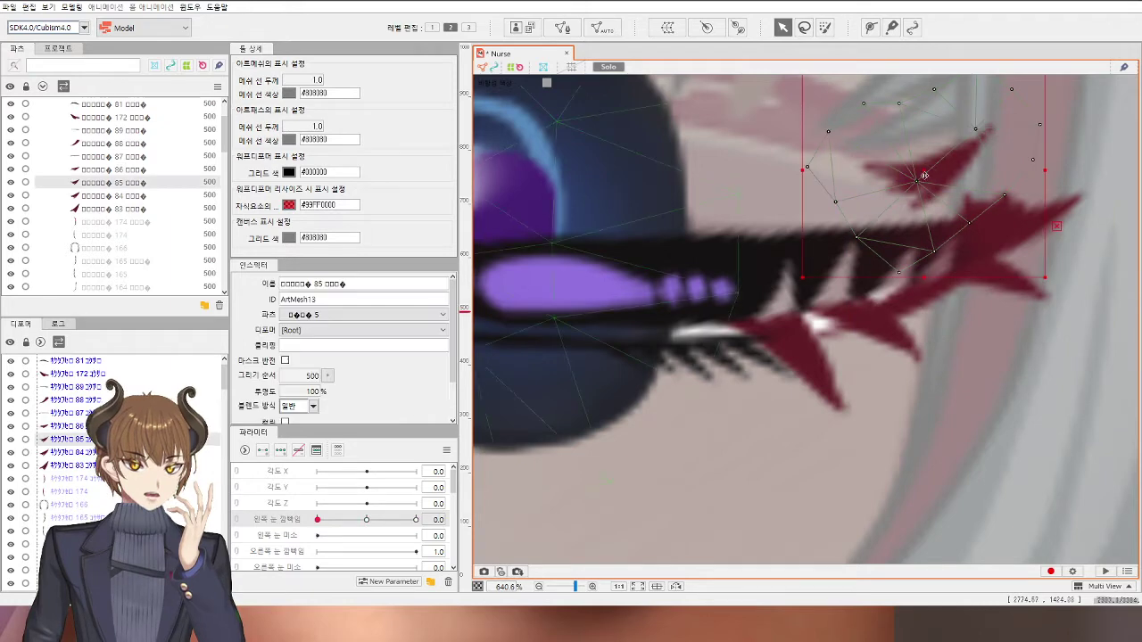
left_click(280, 451)
left_click_drag(385, 518, 297, 533)
scroll(923, 204, "down", 2)
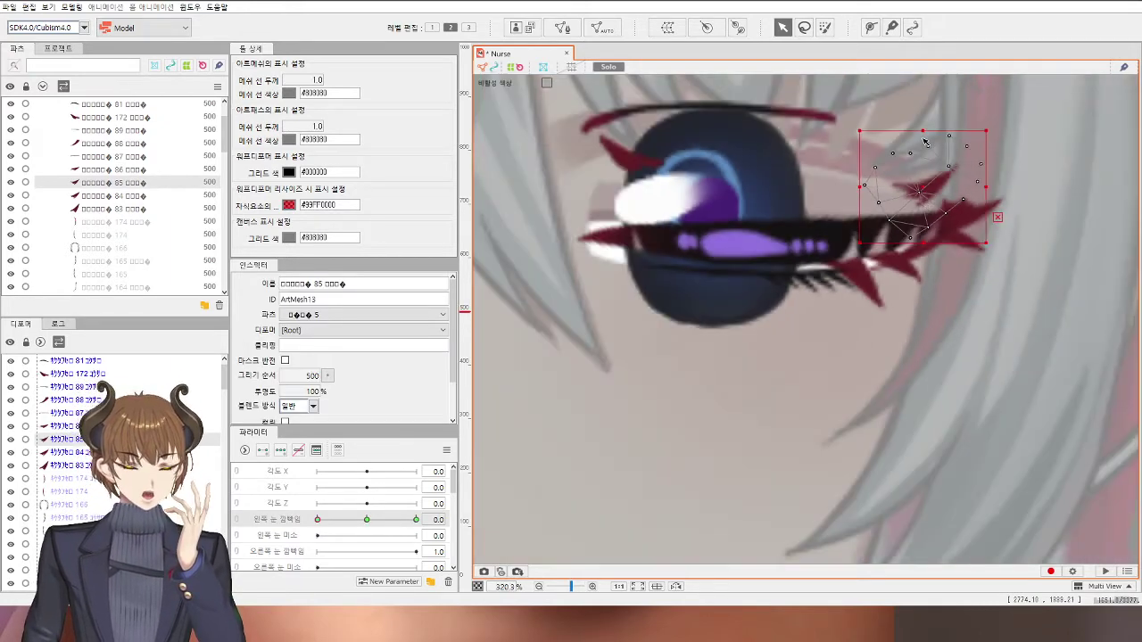
left_click_drag(926, 136, 934, 334)
left_click_drag(926, 293, 928, 256)
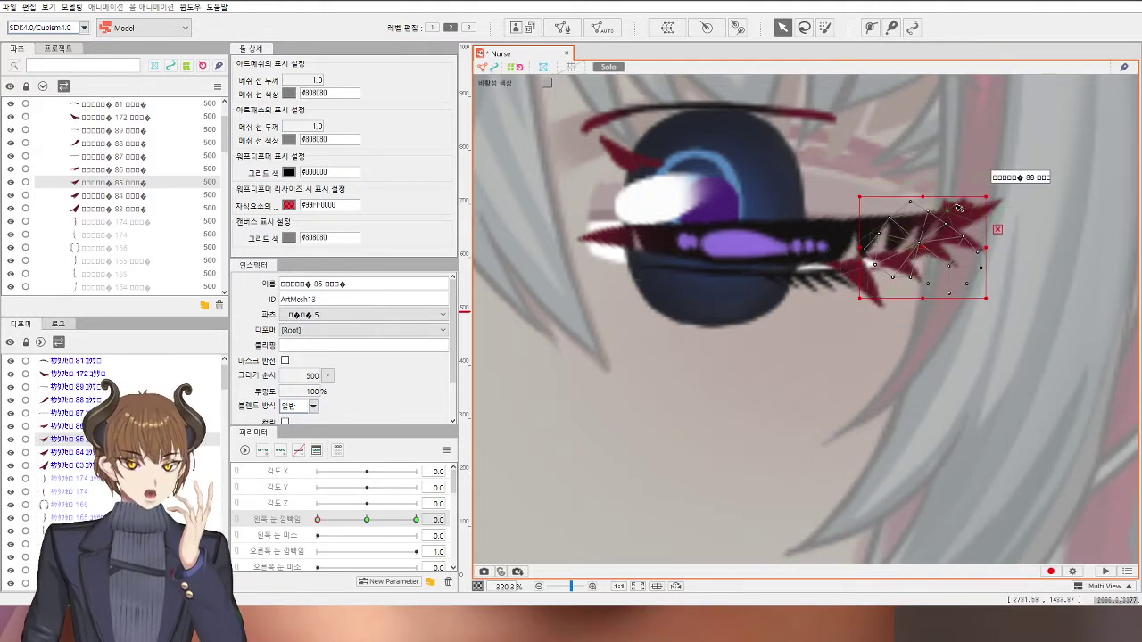
Step: Add three blink keys to outer lash mesh 88, then rotate it slightly clockwise and nudge it into line with the closed lashes
left_click(932, 241)
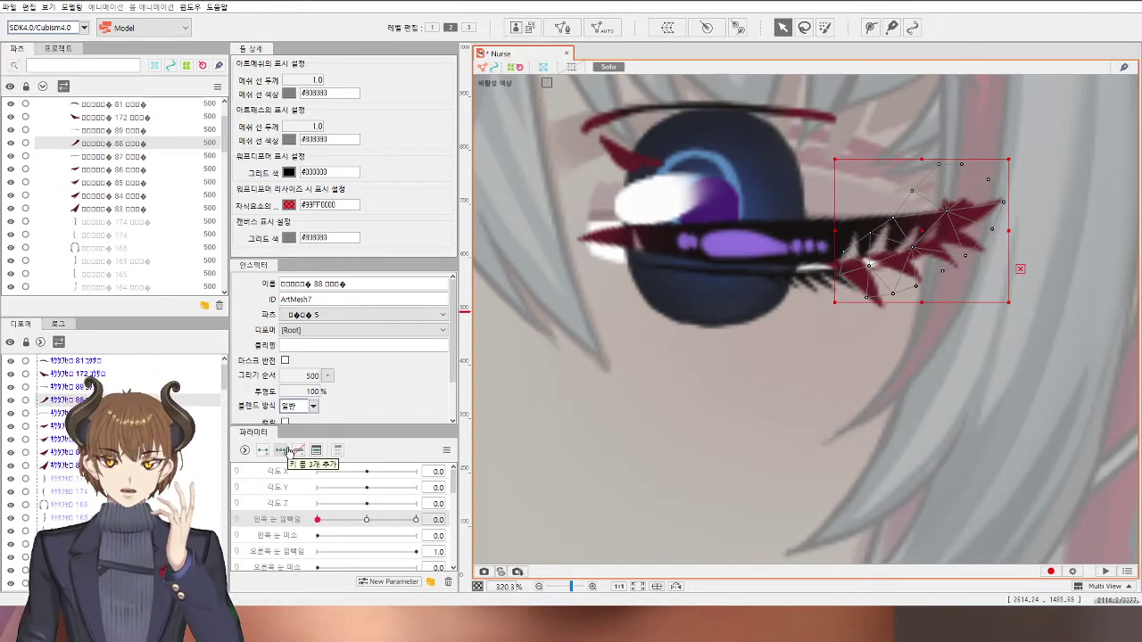
left_click(289, 450)
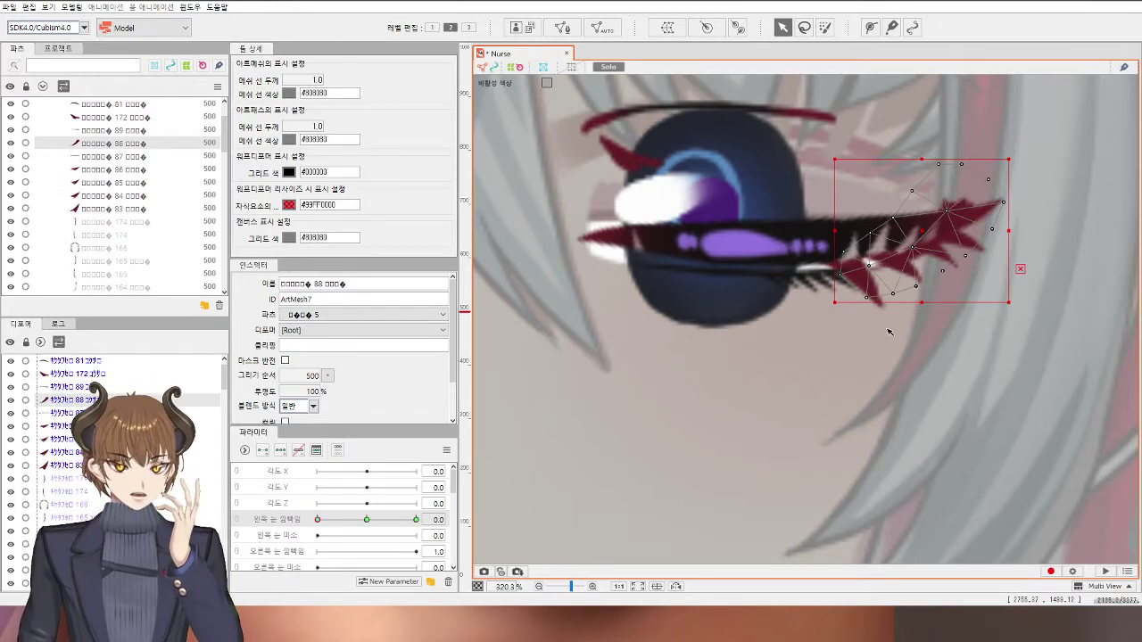
left_click_drag(1014, 307, 982, 333)
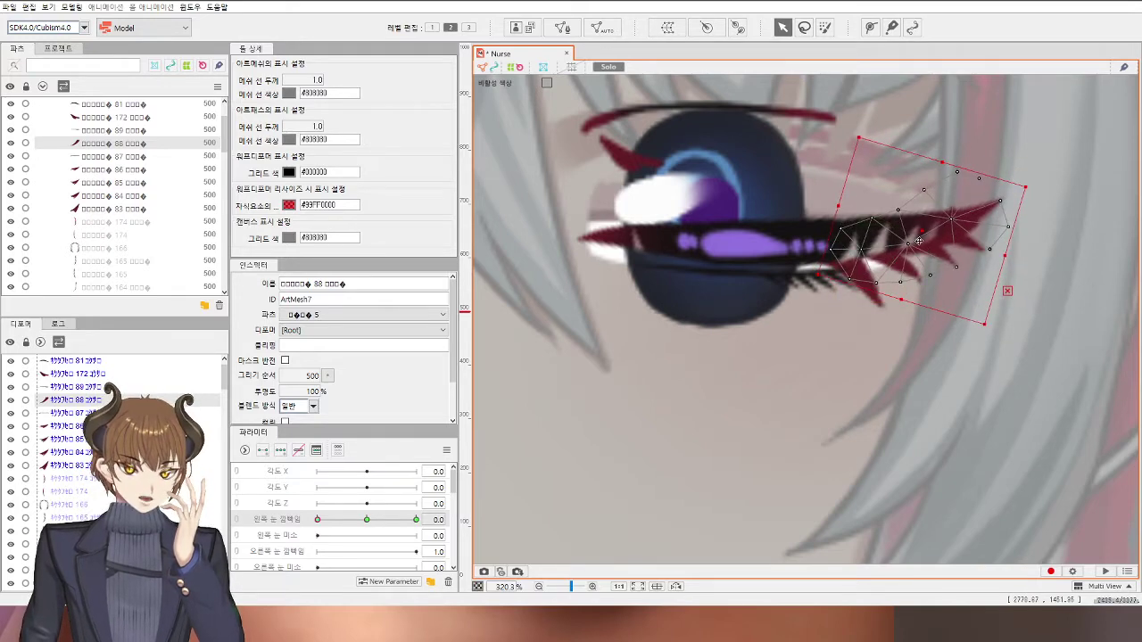
left_click_drag(918, 241, 913, 234)
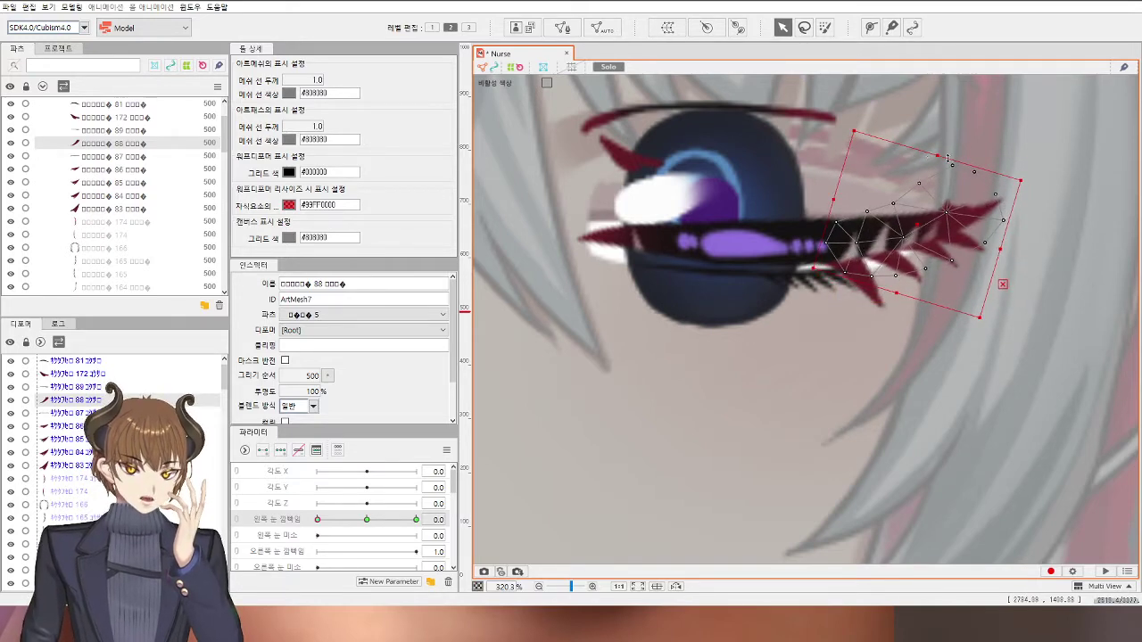
Step: Flatten the upper edge of lash mesh 88 by lowering its upper outer vertices toward the lash tip
scroll(948, 159, "up", 5)
left_click_drag(939, 176, 931, 268)
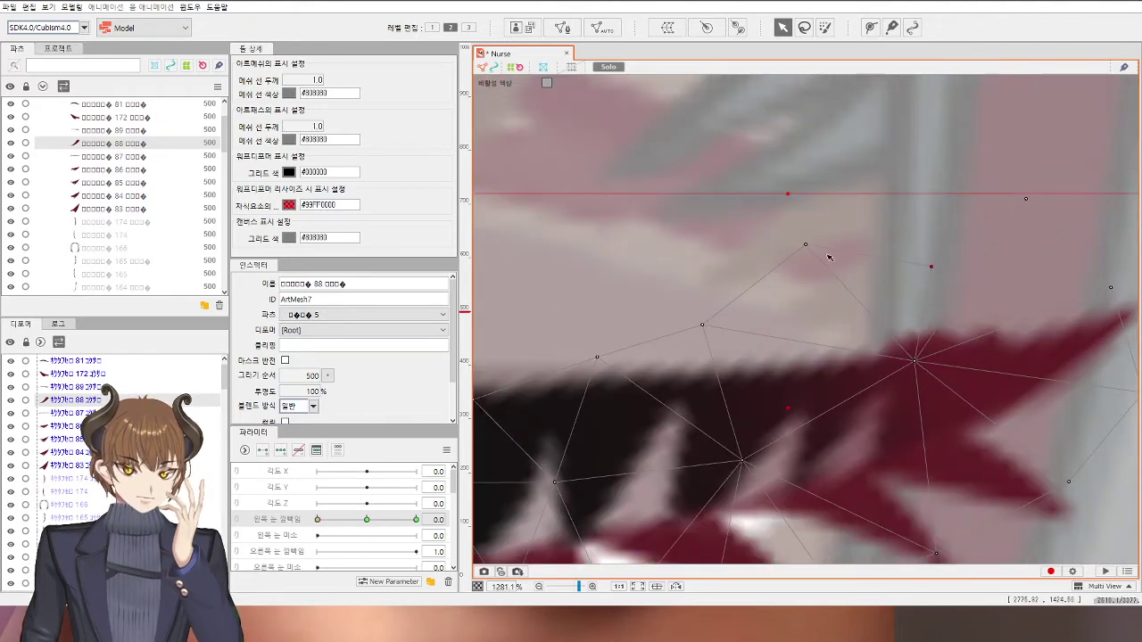
left_click_drag(806, 246, 841, 307)
left_click_drag(1027, 198, 1028, 278)
left_click_drag(931, 267, 928, 305)
left_click_drag(914, 361, 923, 378)
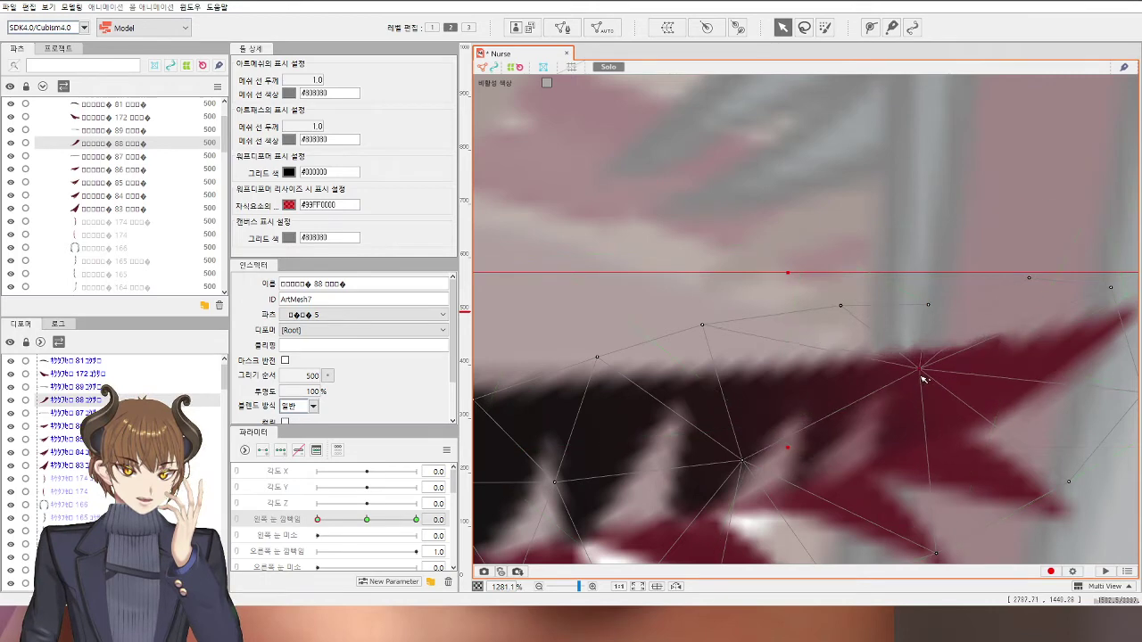
scroll(922, 377, "down", 5)
scroll(904, 423, "down", 2)
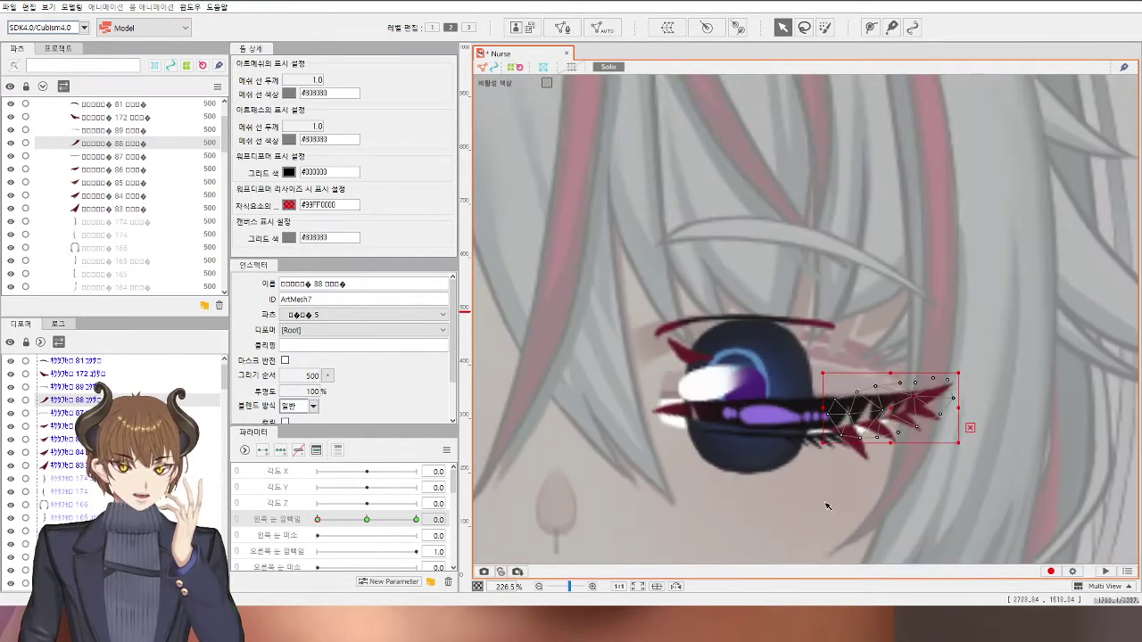
Step: Add three blink keys to inner-corner lash mesh 172, flip it down onto the closed lash line at 0, and deselect it
scroll(678, 395, "up", 2)
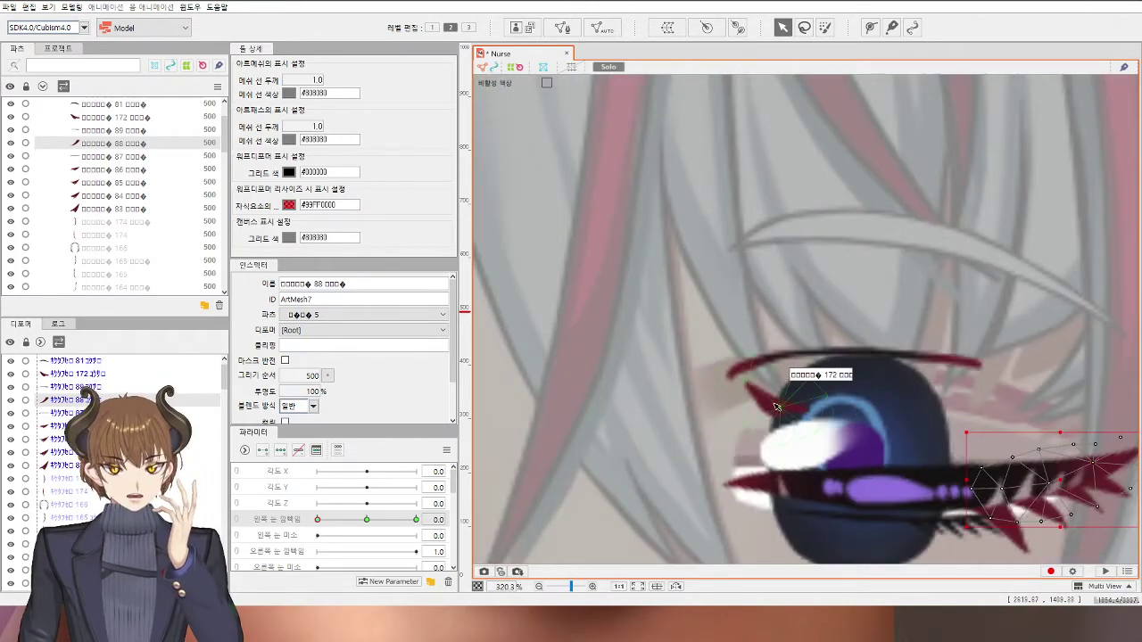
left_click(774, 406)
left_click_drag(614, 453, 474, 316)
left_click_drag(361, 522, 291, 525)
left_click(285, 453)
left_click_drag(634, 208, 636, 365)
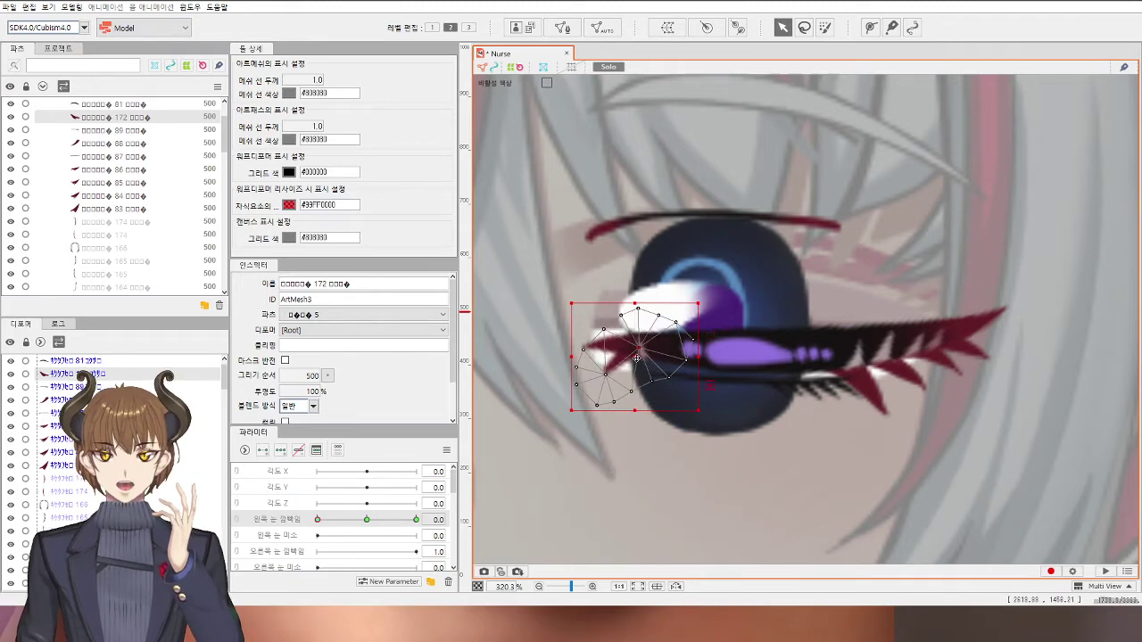
scroll(634, 366, "down", 5)
scroll(634, 361, "down", 3)
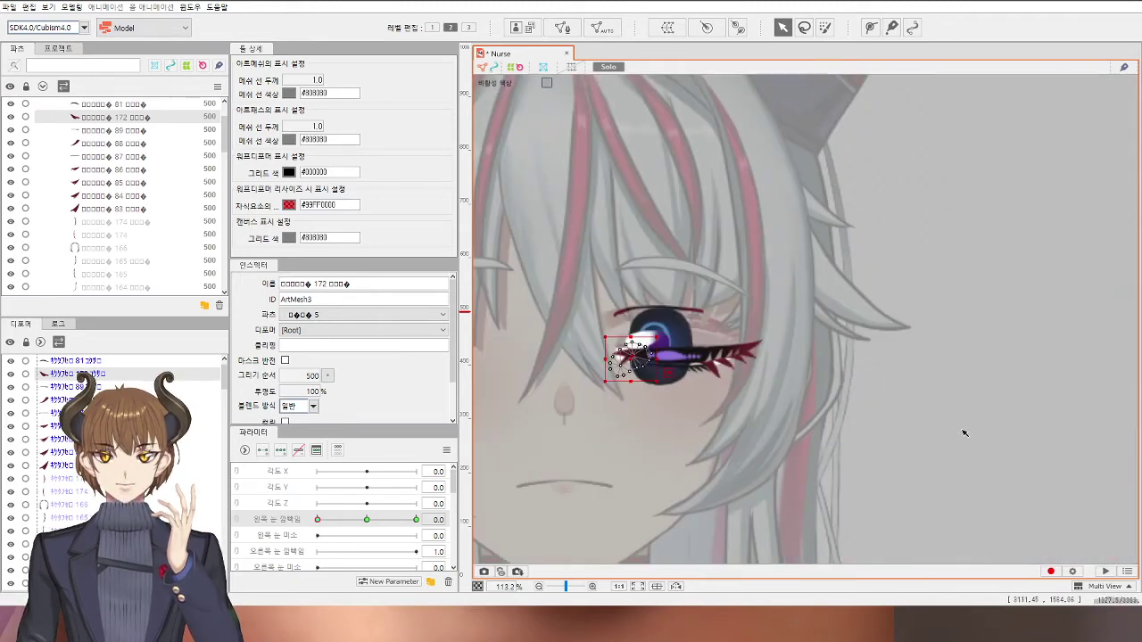
left_click(960, 428)
Step: Add three blink keys to eyelid crease mesh 87 and lower it to just above the closed lash line at 0
scroll(651, 259, "up", 4)
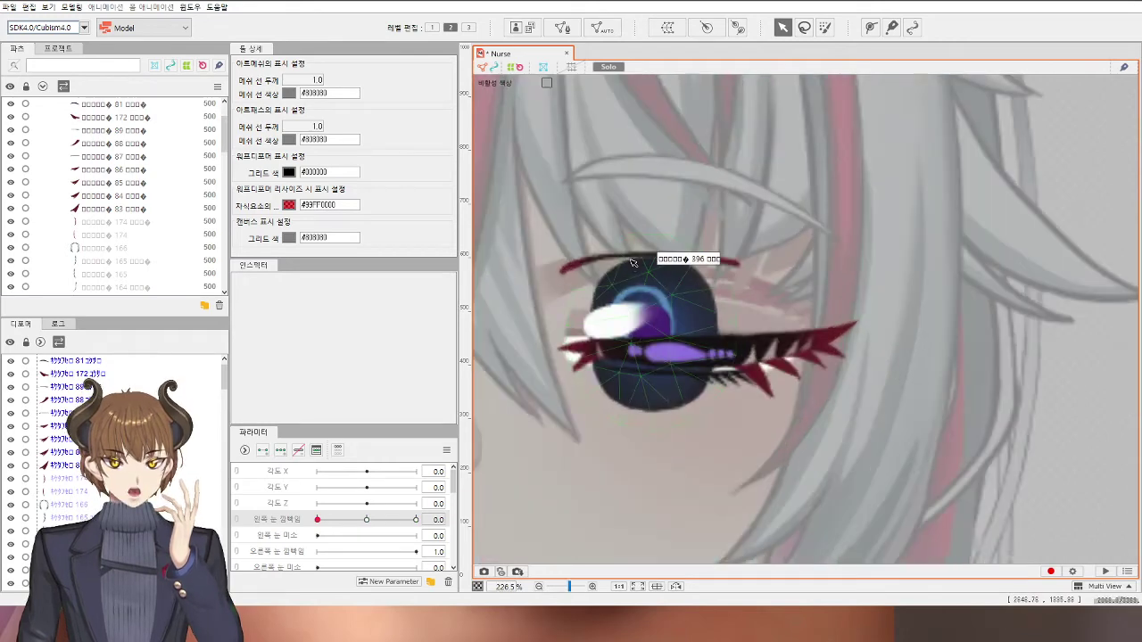
left_click(651, 260)
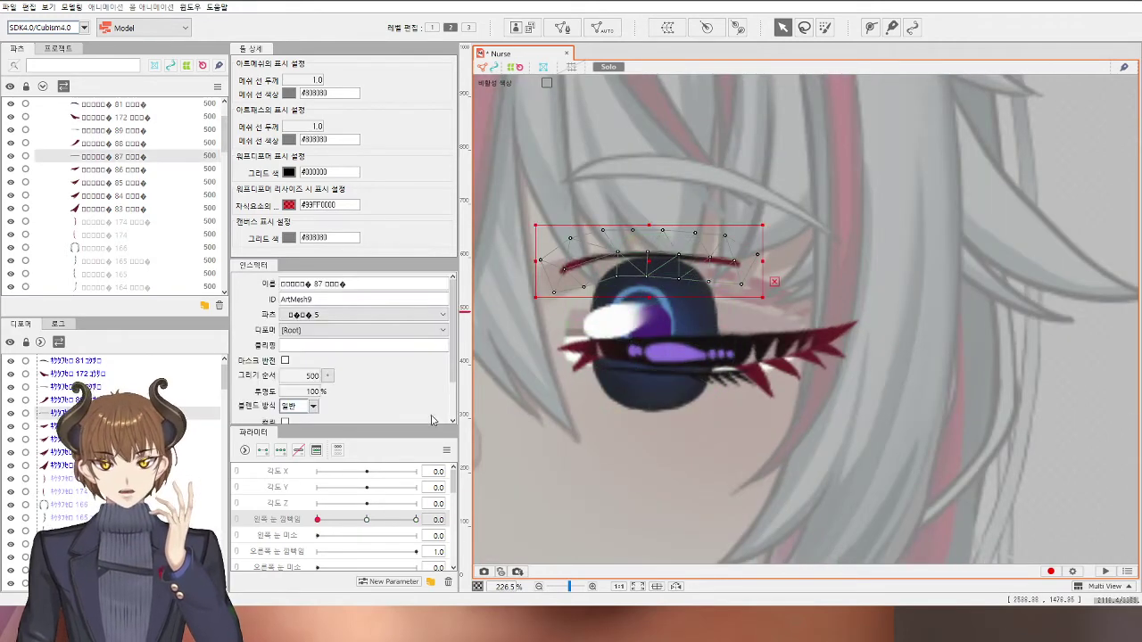
left_click(281, 451)
left_click_drag(365, 522, 314, 528)
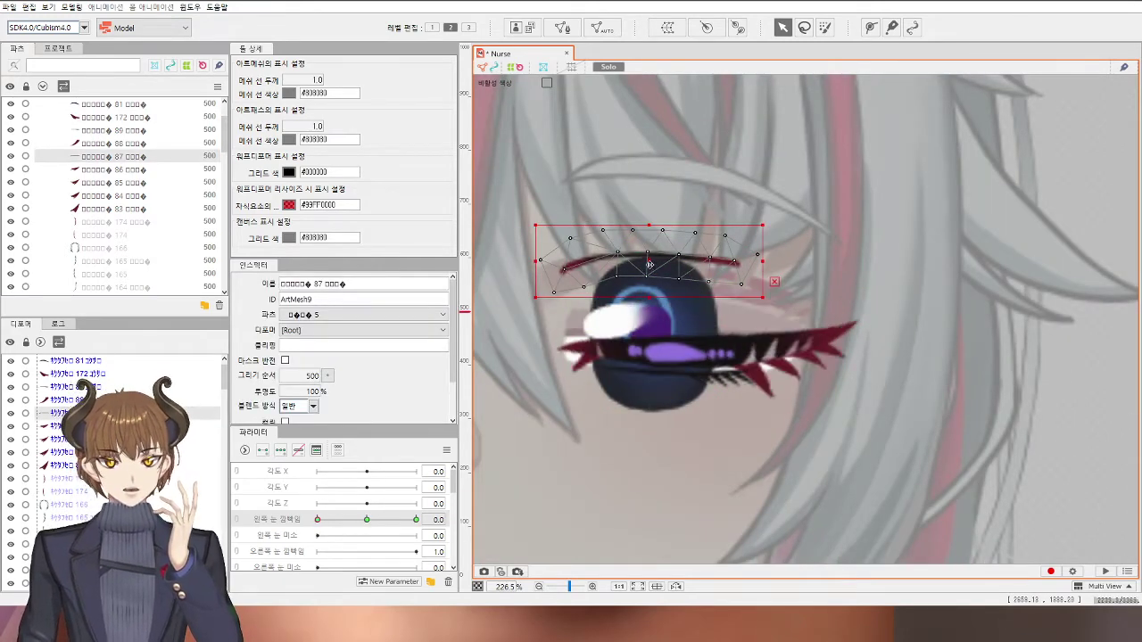
left_click_drag(649, 265, 635, 324)
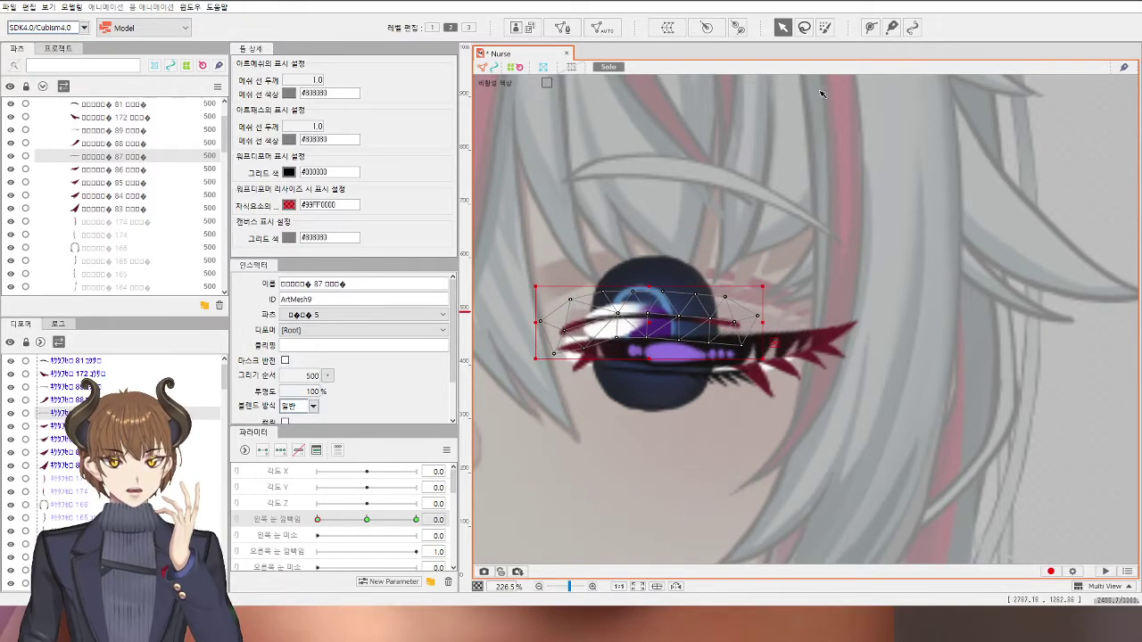
Step: Draw a three-point deform path along crease mesh 87, raise its outer end to flatten the curve, and deselect the mesh
left_click(871, 27)
scroll(544, 366, "up", 4)
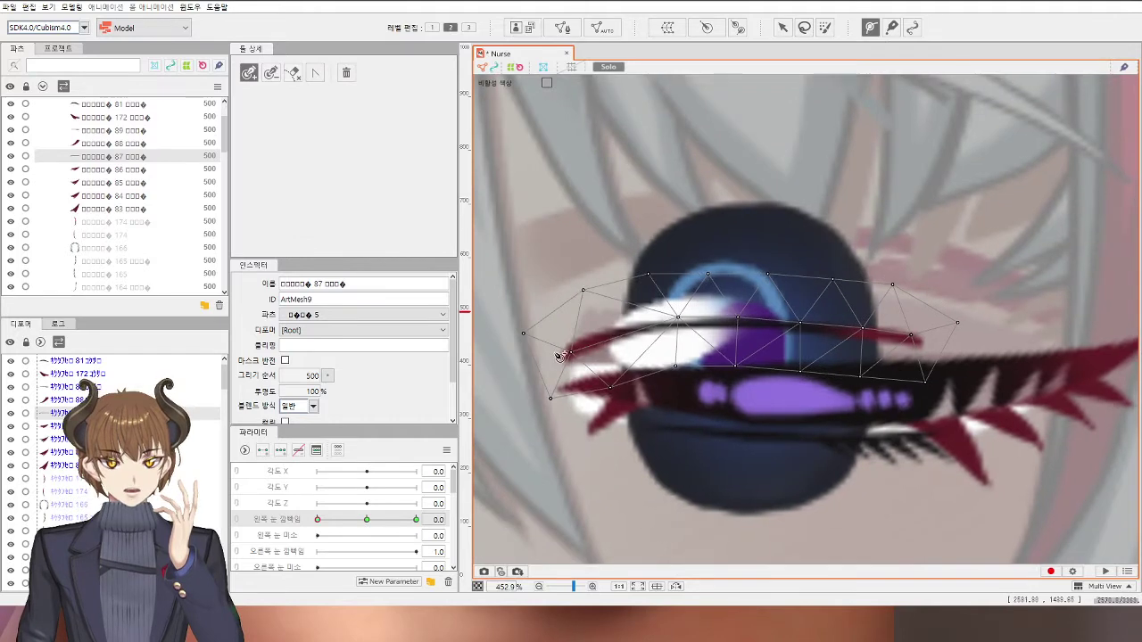
left_click(567, 352)
left_click(738, 319)
left_click(915, 339)
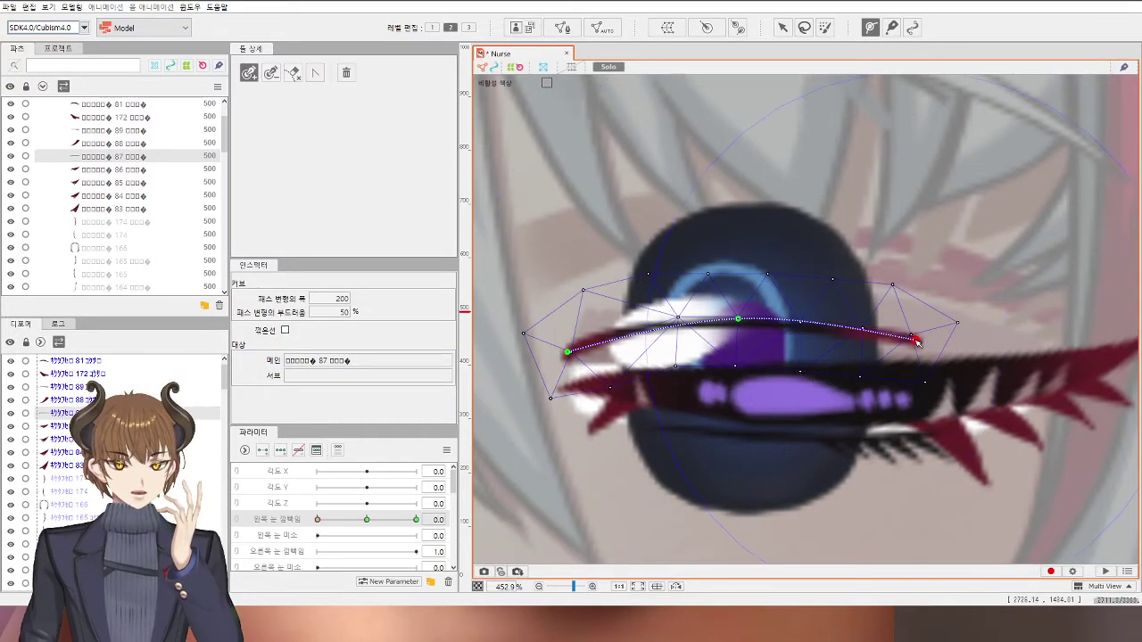
key("v")
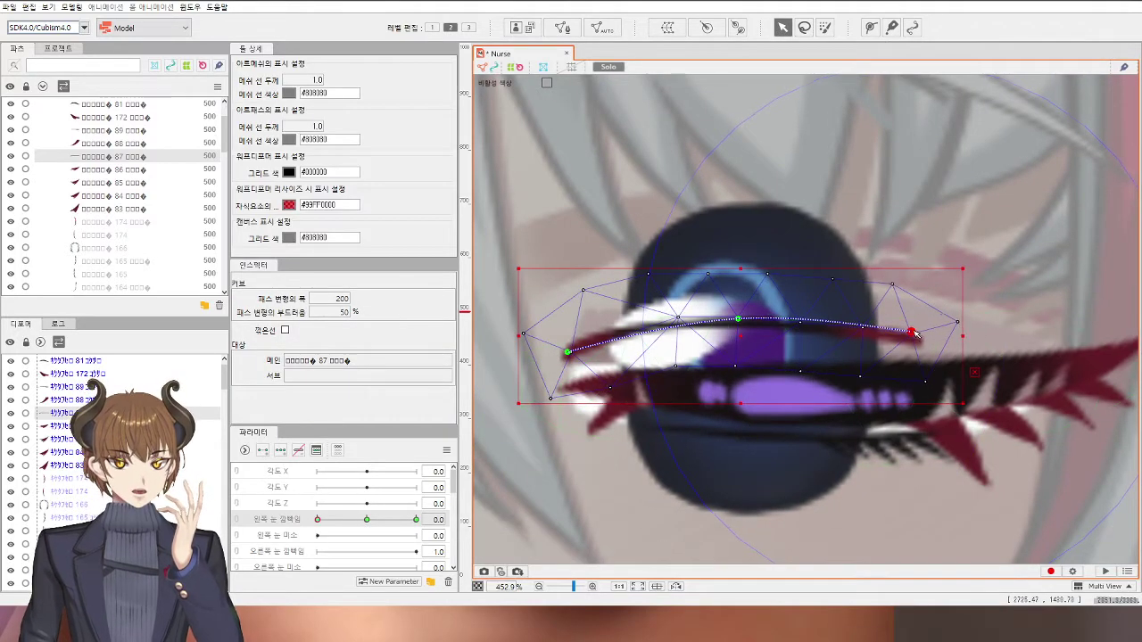
left_click_drag(913, 333, 911, 316)
scroll(916, 352, "down", 5)
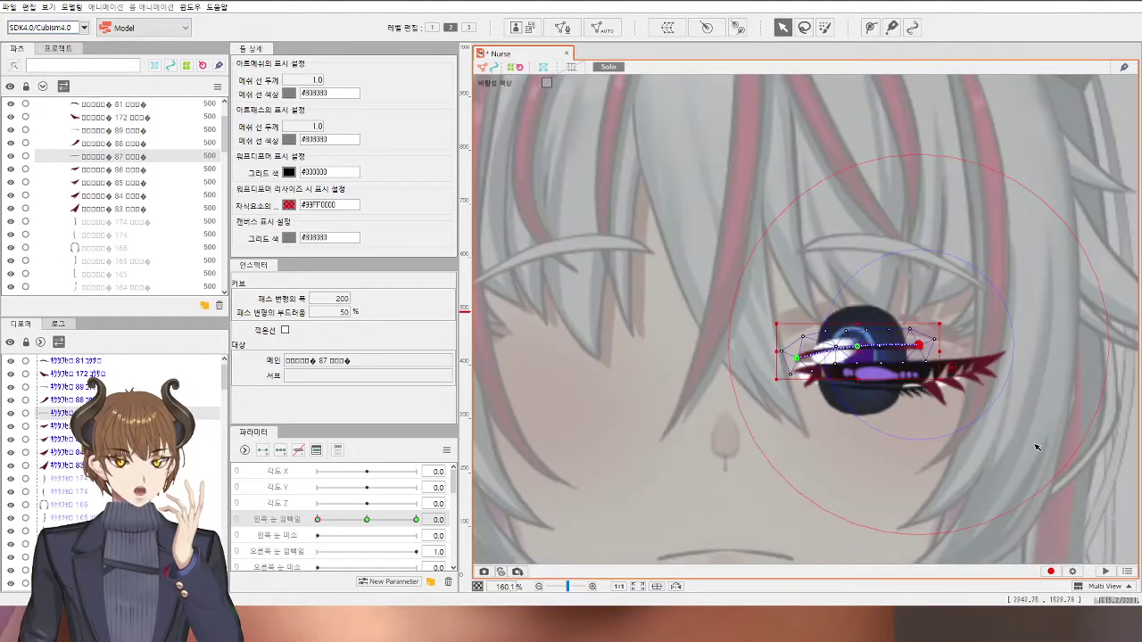
scroll(1040, 447, "down", 2)
left_click(1112, 476)
left_click_drag(1095, 447, 924, 299)
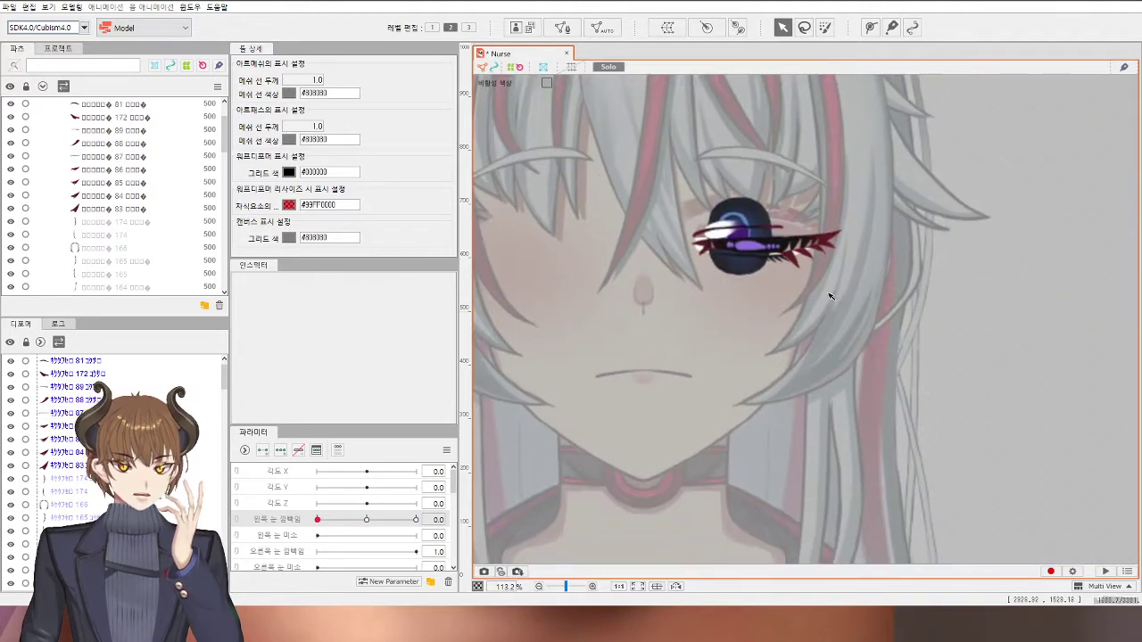
Step: Select lower lash line mesh 89, raise it slightly against the closed upper lashes at 0, and deselect it
left_click(758, 259)
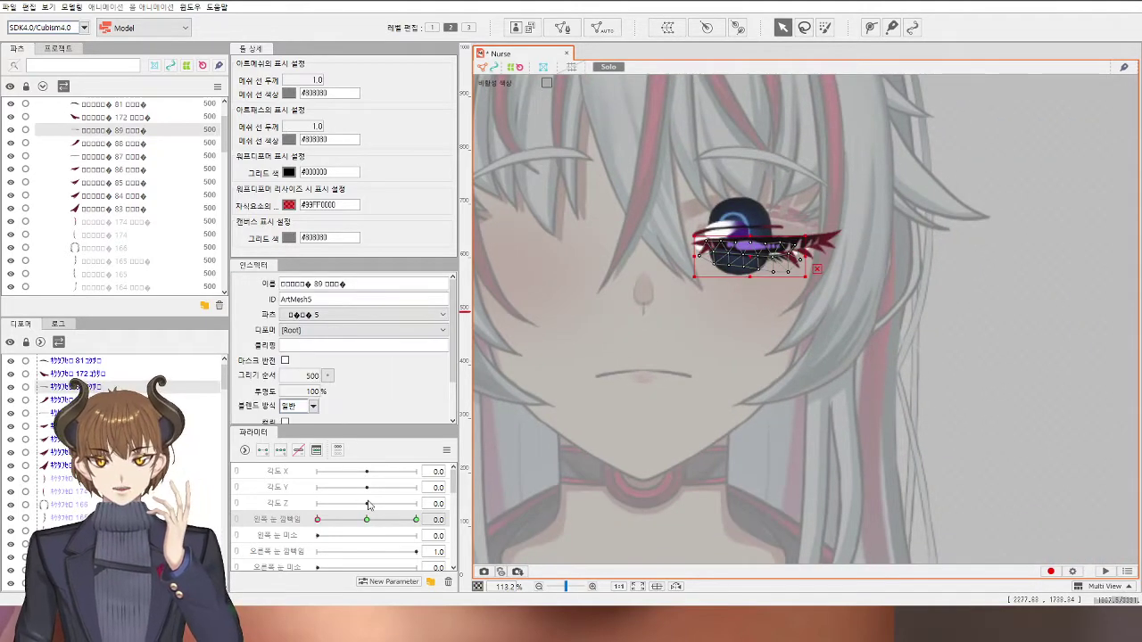
scroll(785, 308, "up", 8)
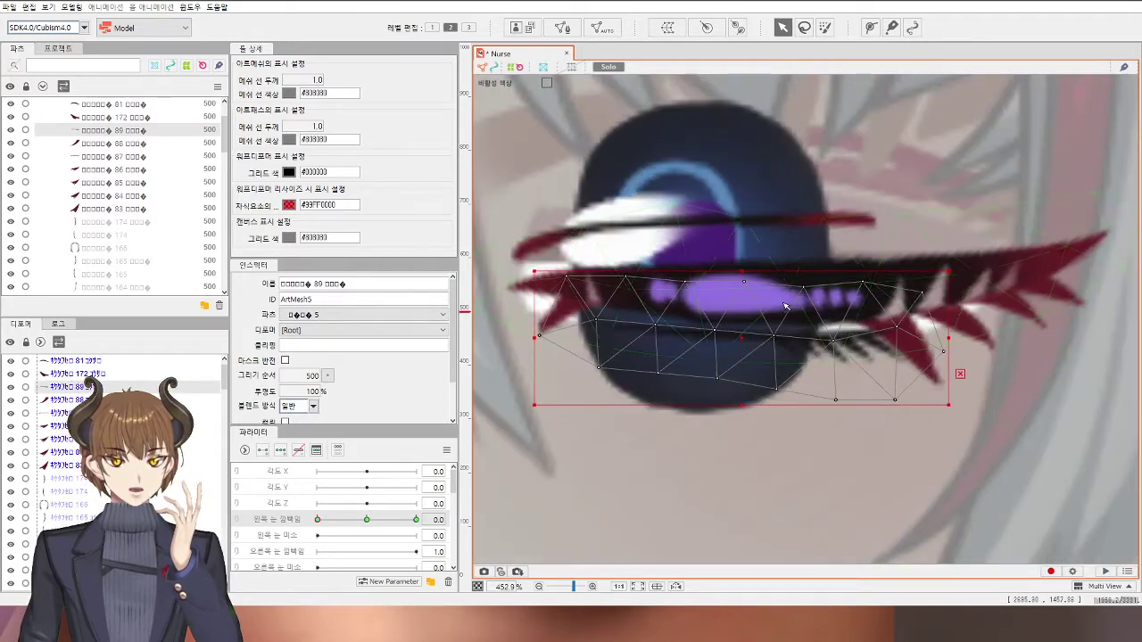
scroll(769, 323, "up", 2)
left_click_drag(737, 344, 737, 319)
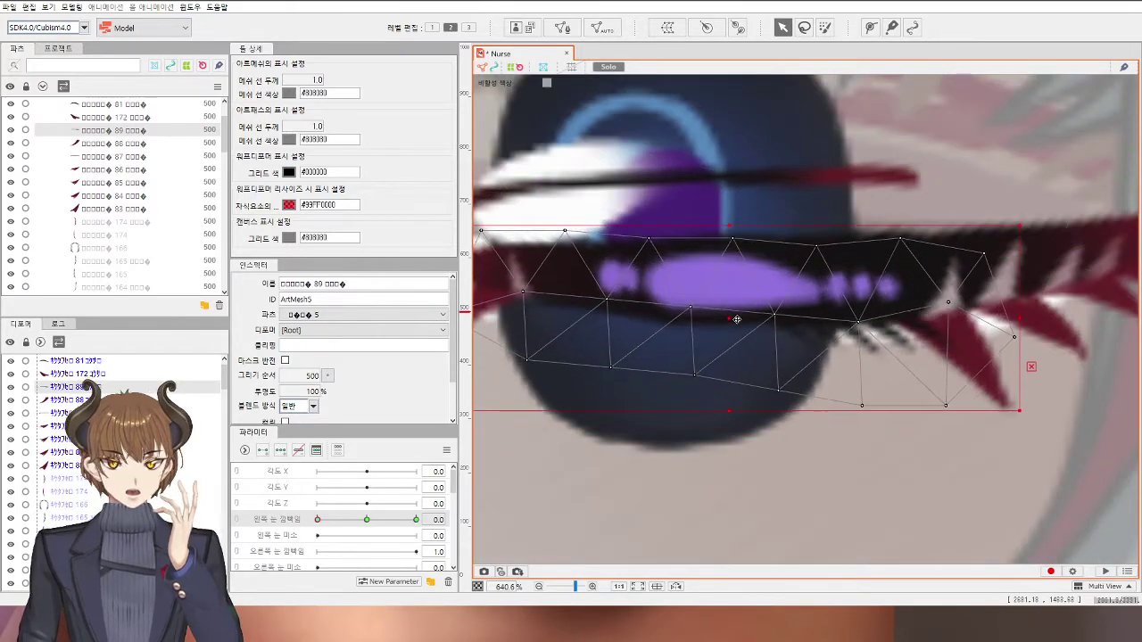
scroll(736, 319, "down", 4)
left_click(1052, 429)
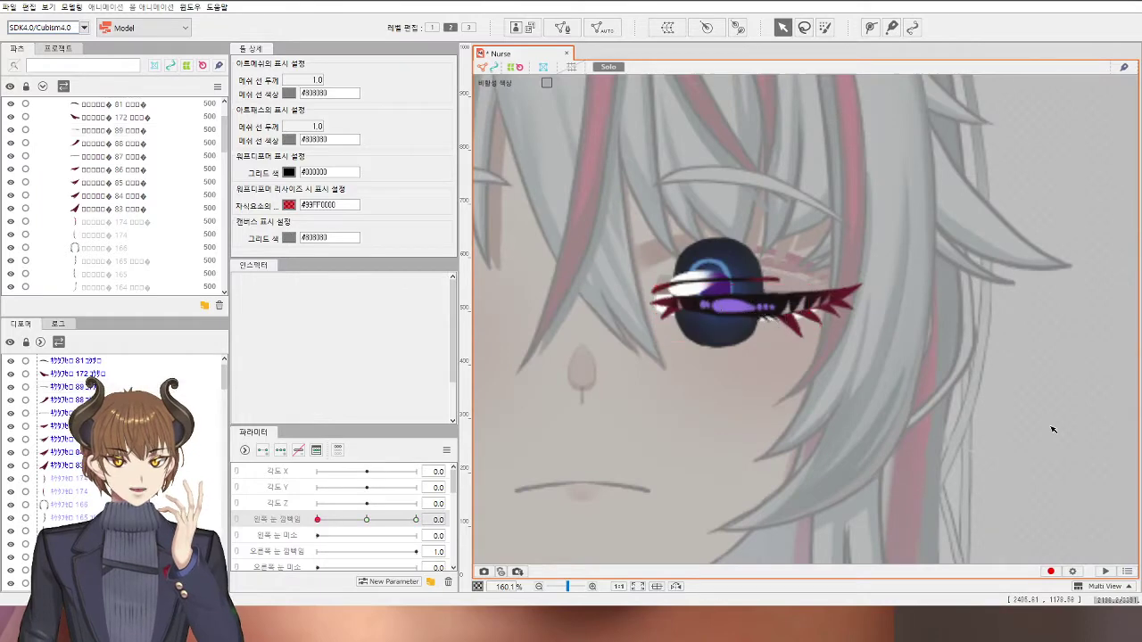
Step: Select eye-white mesh 78 2, return 왼쪽 눈 깜박임 to 0, and draw a three-point horizontal deform path across the mesh
scroll(1052, 429, "down", 3)
left_click_drag(364, 518, 415, 519)
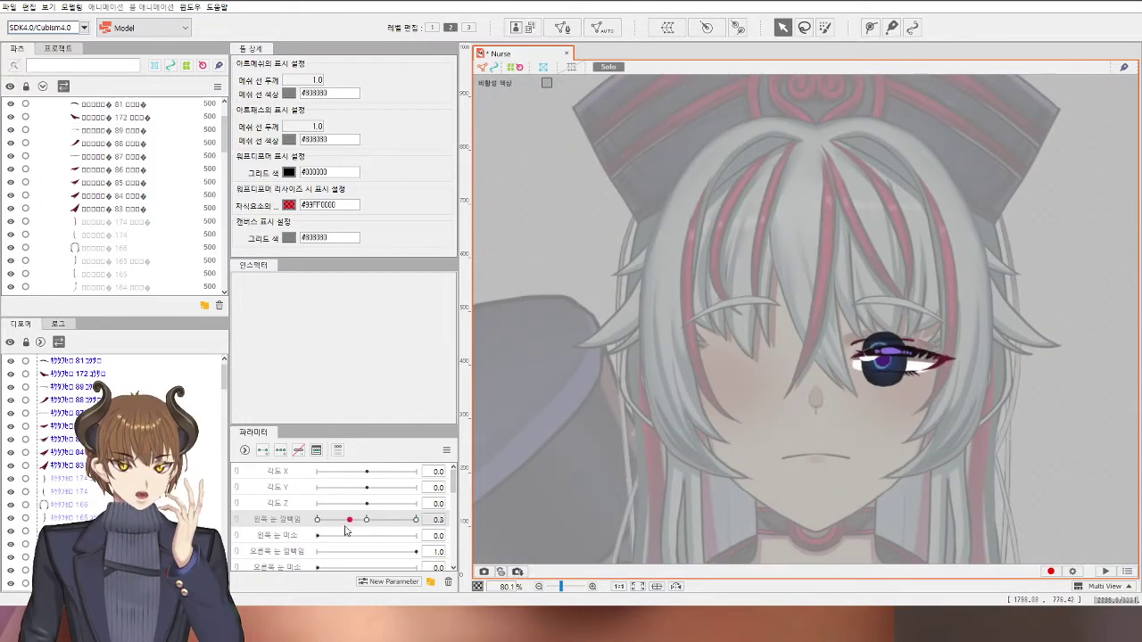
scroll(977, 357, "up", 5)
left_click(839, 346)
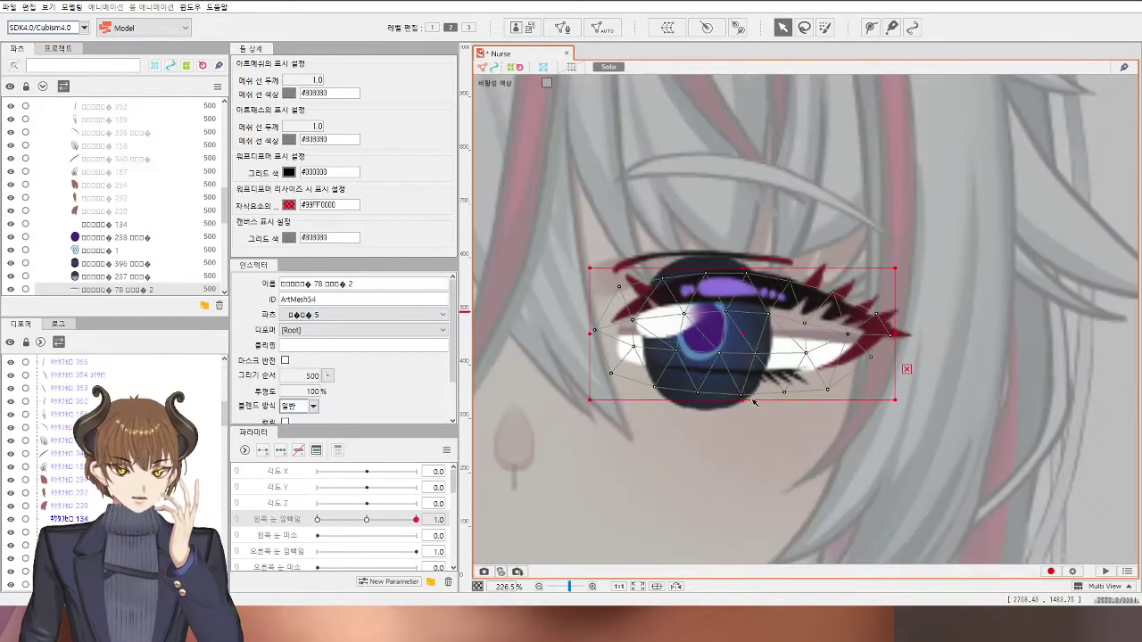
left_click_drag(647, 461, 656, 458)
left_click_drag(370, 521, 317, 523)
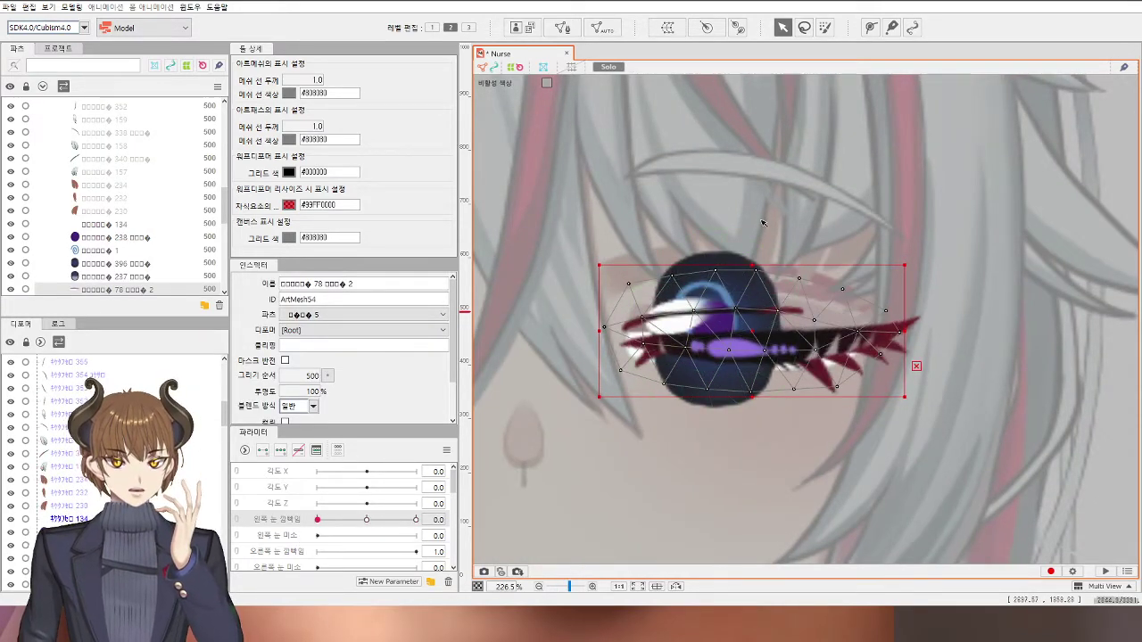
left_click(869, 26)
scroll(620, 352, "up", 3)
left_click(591, 341)
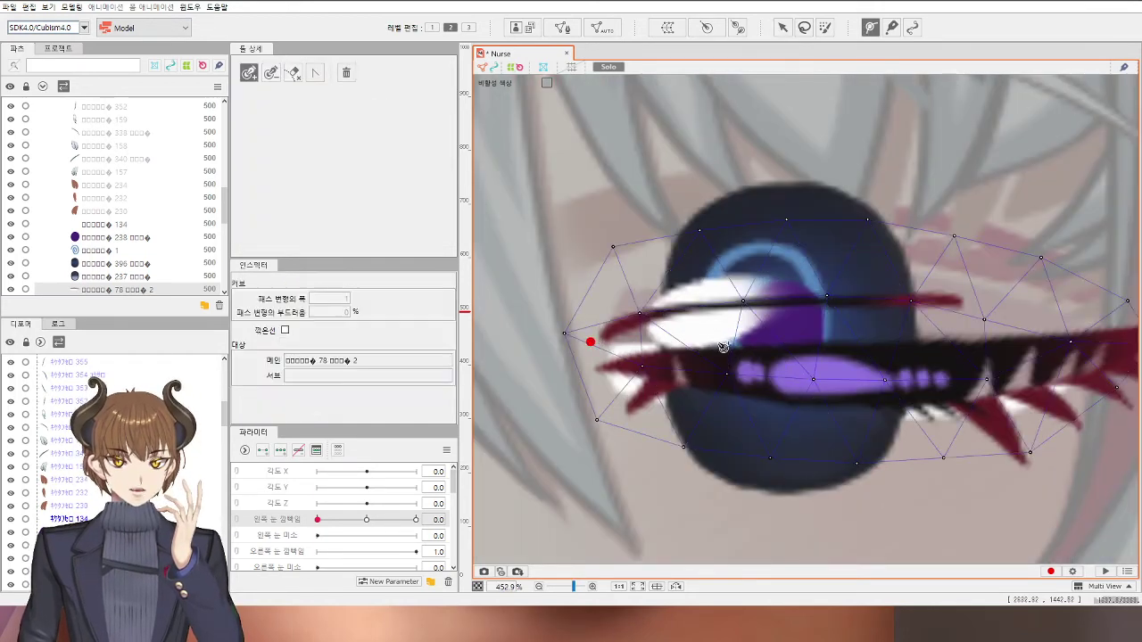
left_click(851, 344)
left_click_drag(956, 375, 781, 375)
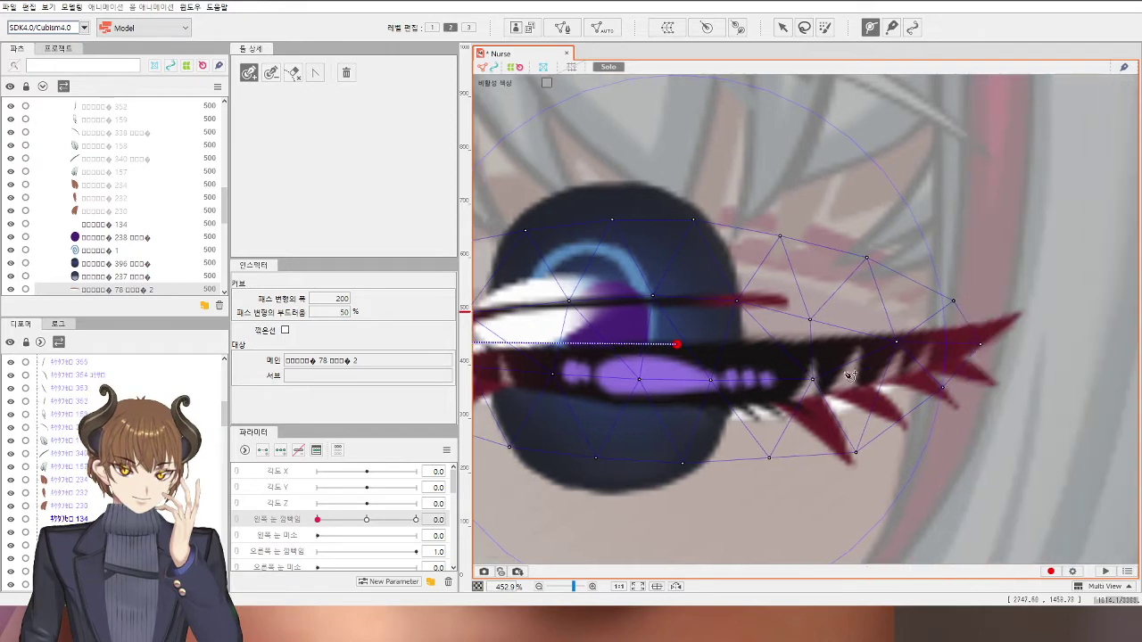
left_click(969, 344)
left_click(782, 27)
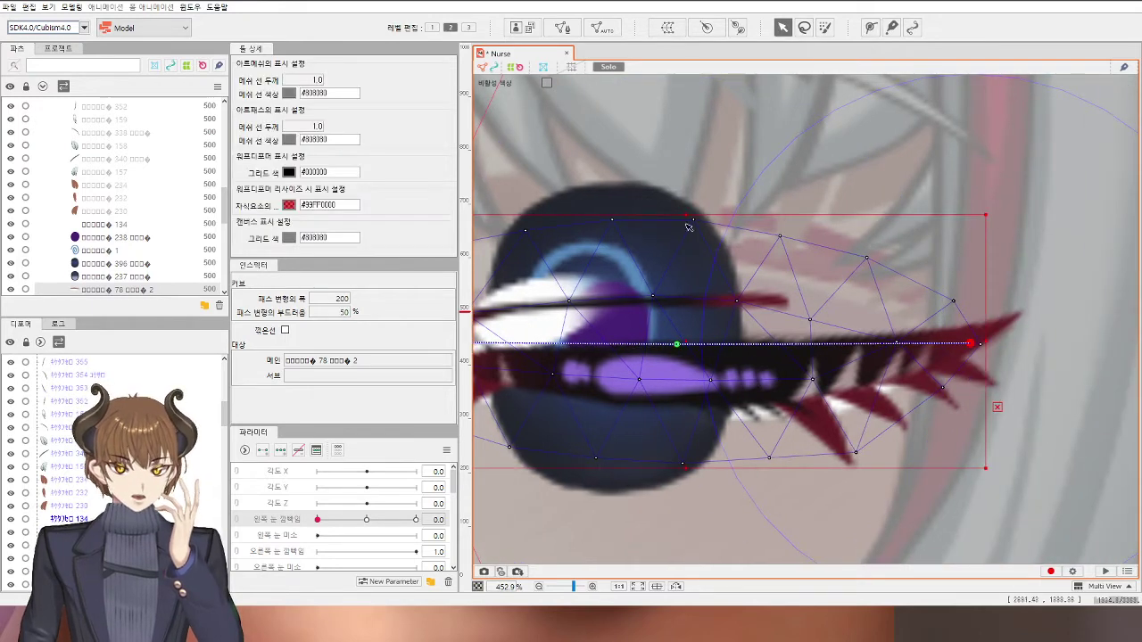
Step: Add three blink keys to eye-white mesh 78 2 and squash it vertically into a thin strip along the closed lash line at 0
scroll(656, 337, "down", 5)
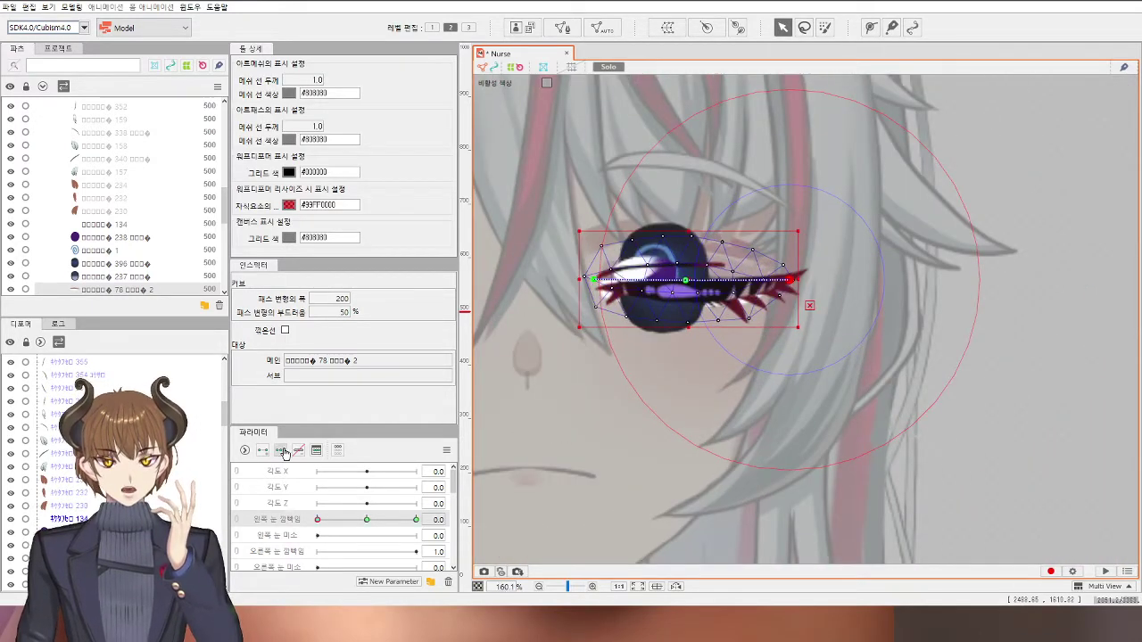
scroll(677, 259, "up", 3)
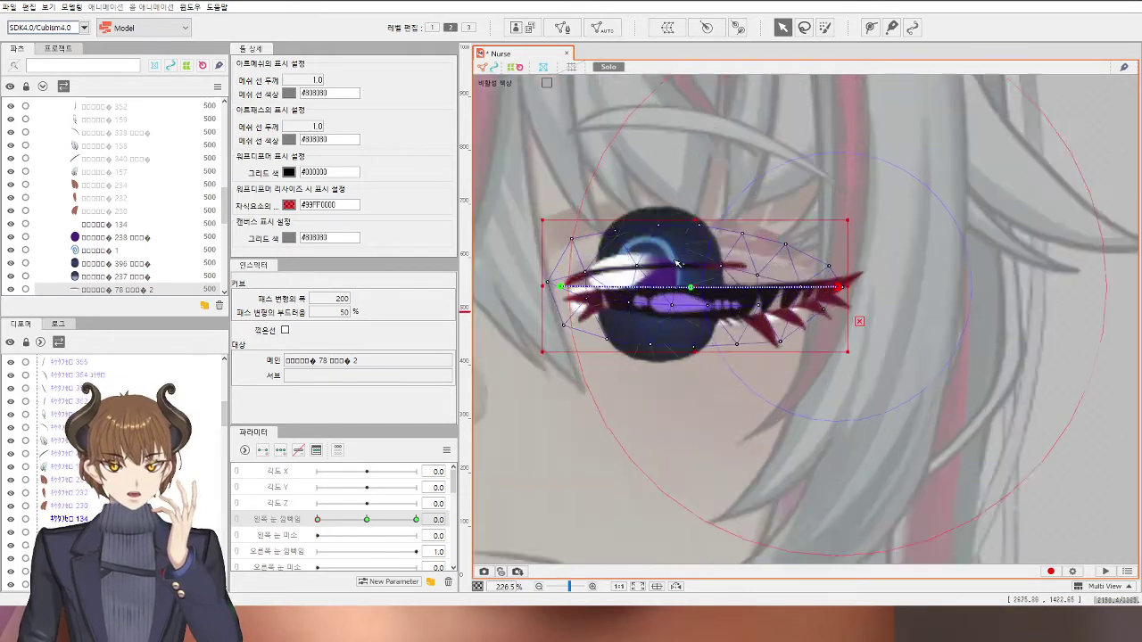
left_click_drag(704, 215, 701, 342)
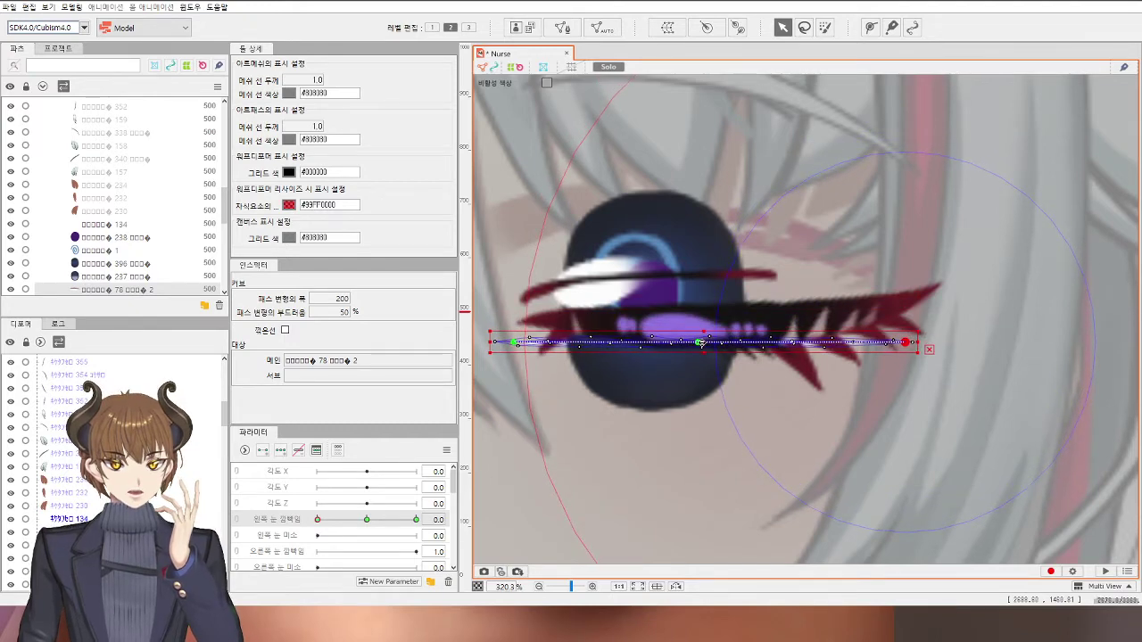
Step: Raise both ends of the flattened eye-white's deform path to follow the closed lash curve, and deselect the mesh
left_click_drag(516, 342, 518, 322)
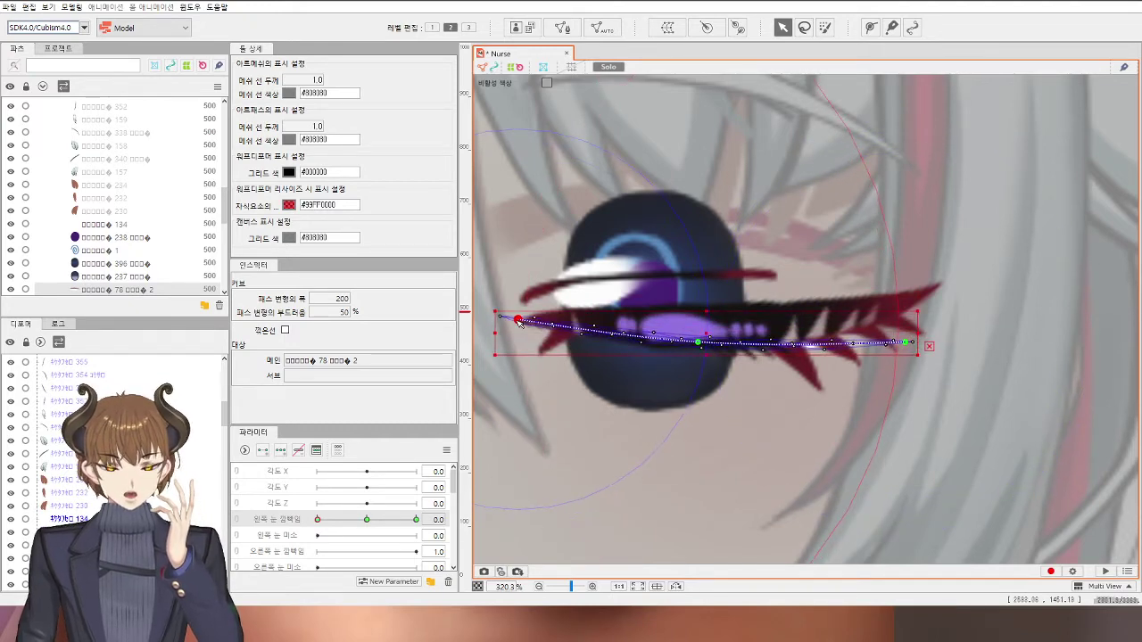
left_click_drag(906, 343, 906, 311)
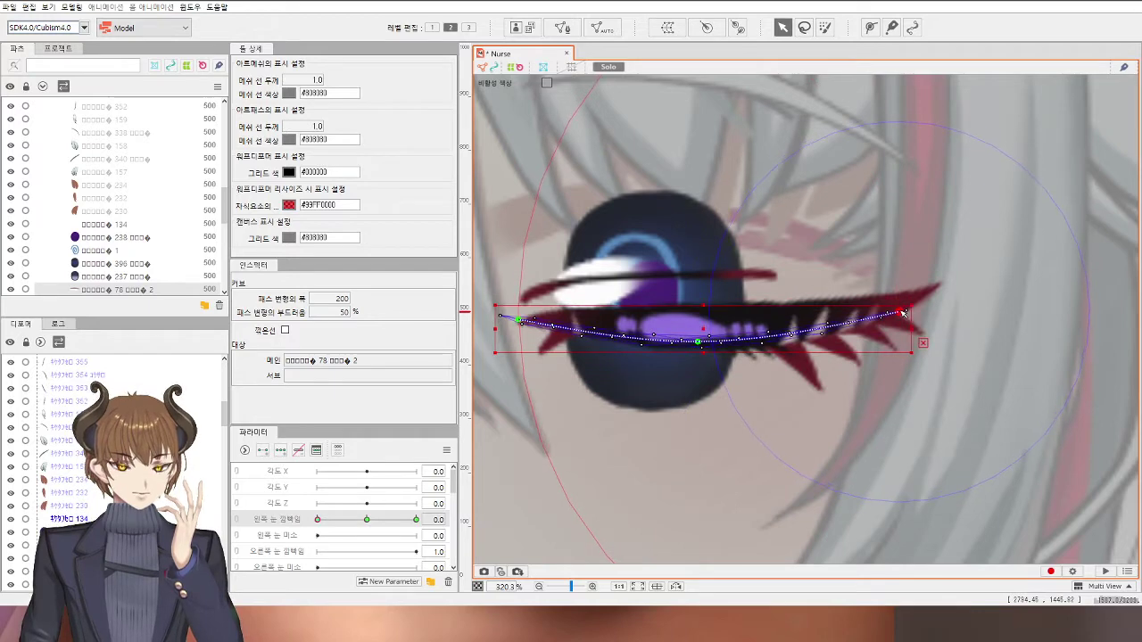
scroll(907, 314, "down", 6)
left_click(1023, 373)
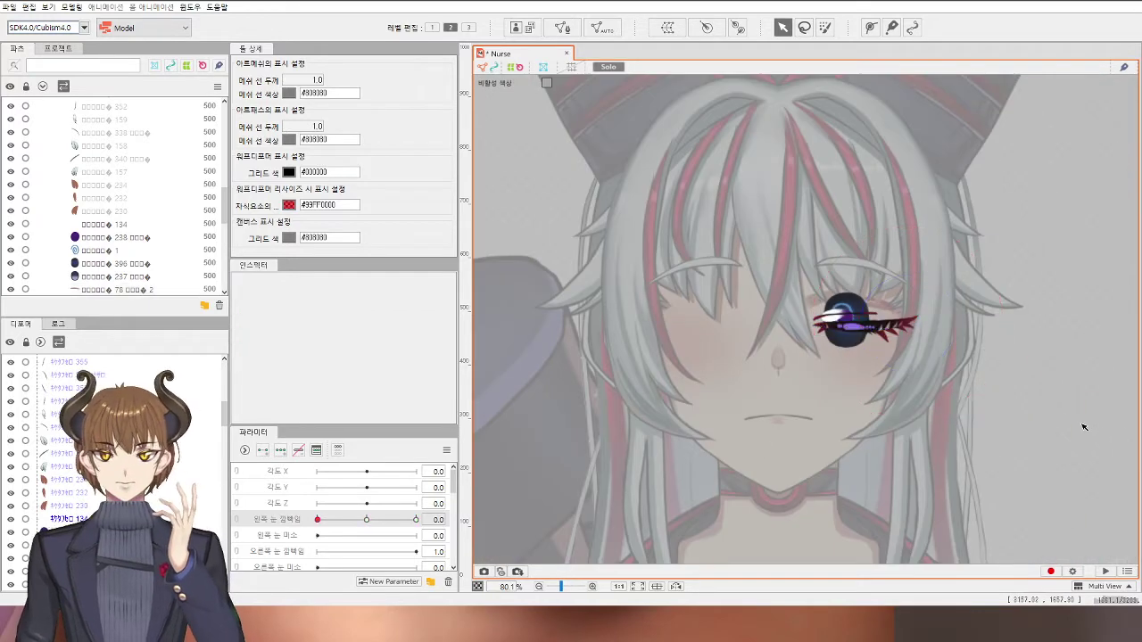
Step: Turn off Solo display and scrub 왼쪽 눈 깜박임 back to 0 to check the closed eye on the full face
left_click(609, 68)
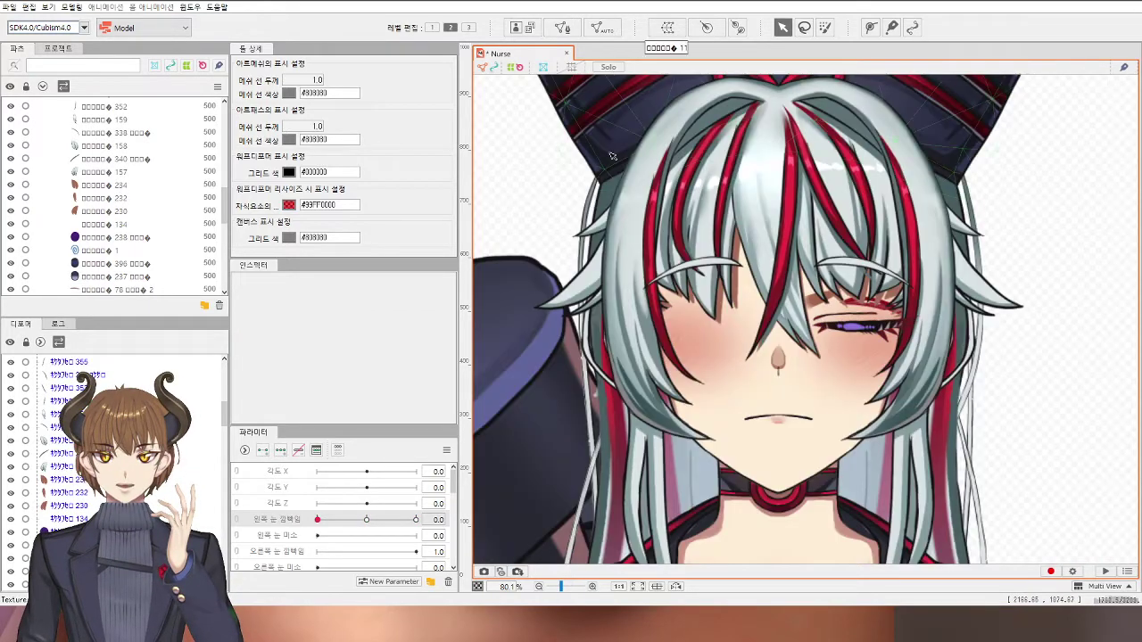
left_click_drag(364, 523, 306, 560)
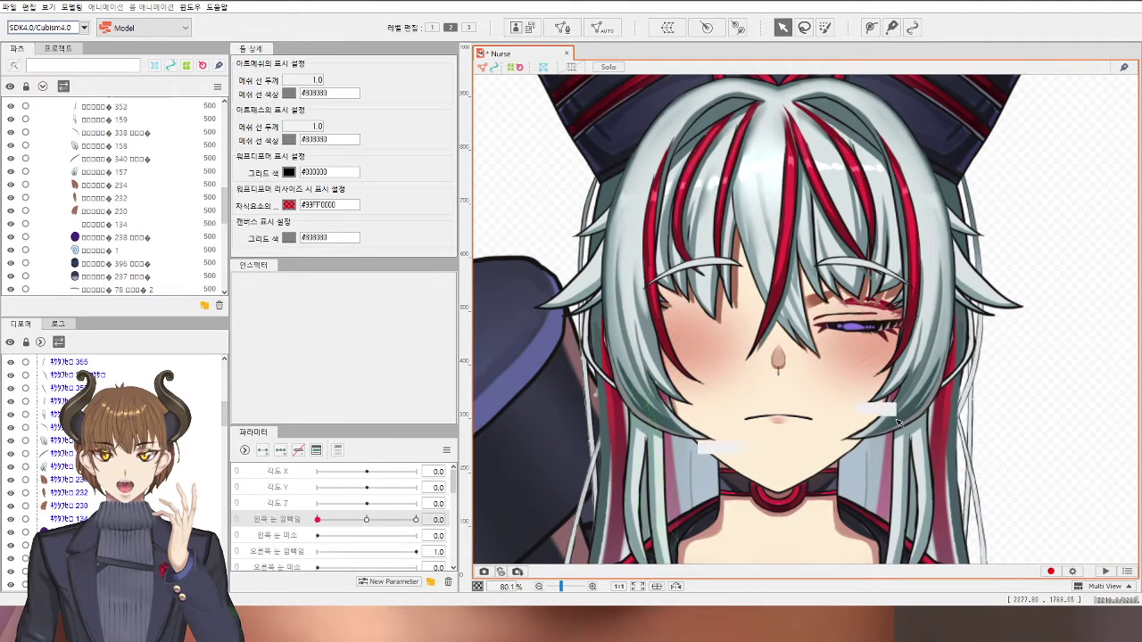
Step: Add three blink keys to red eyelid shadow mesh 334 and draw a three-point deform path along it
scroll(898, 423, "up", 5)
left_click(899, 272)
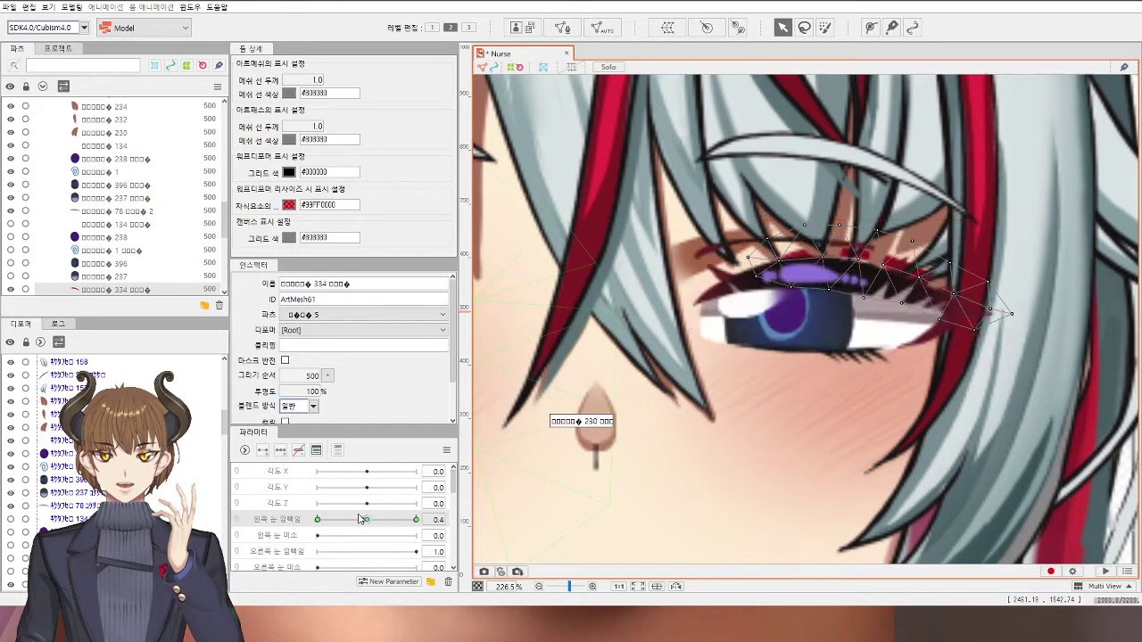
left_click(870, 28)
left_click_drag(796, 265, 764, 262)
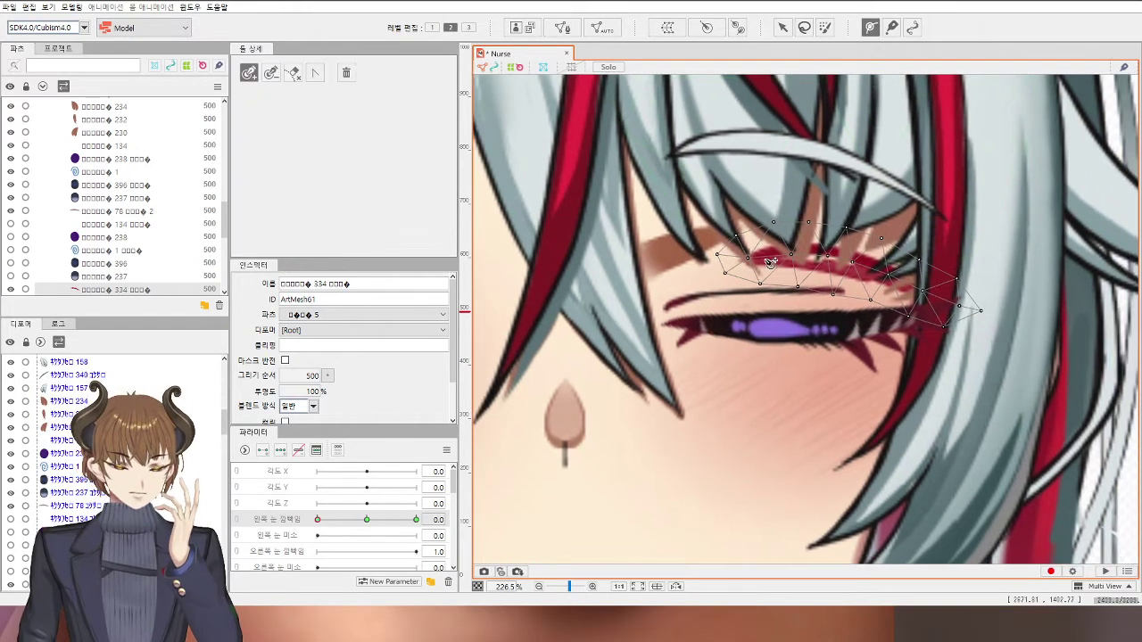
left_click(752, 261)
left_click(847, 263)
left_click(973, 311)
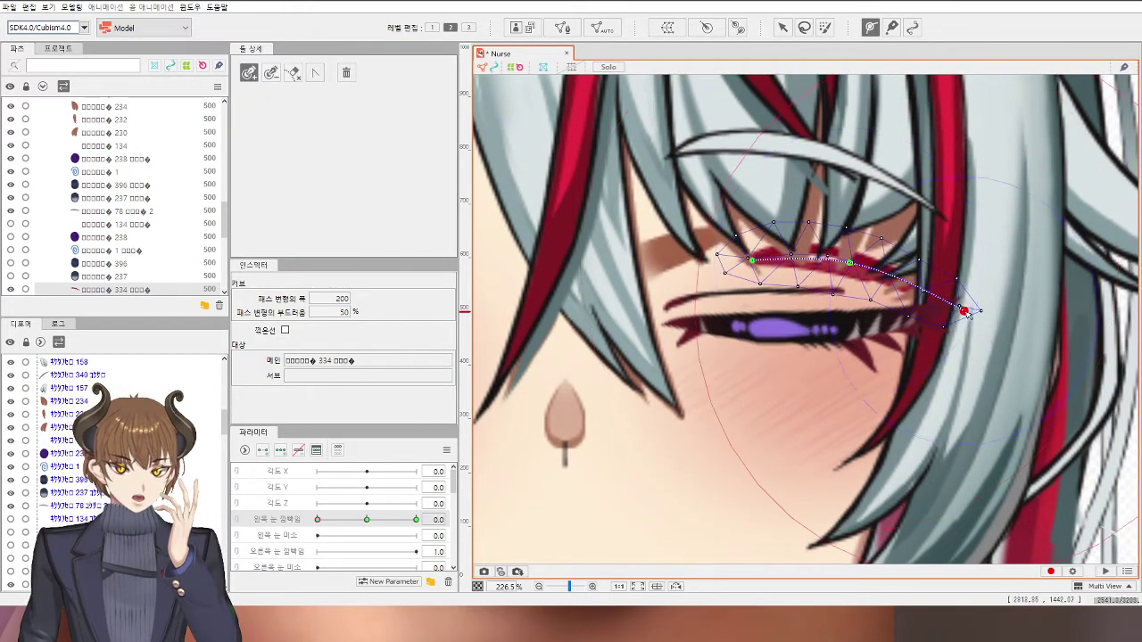
left_click(782, 28)
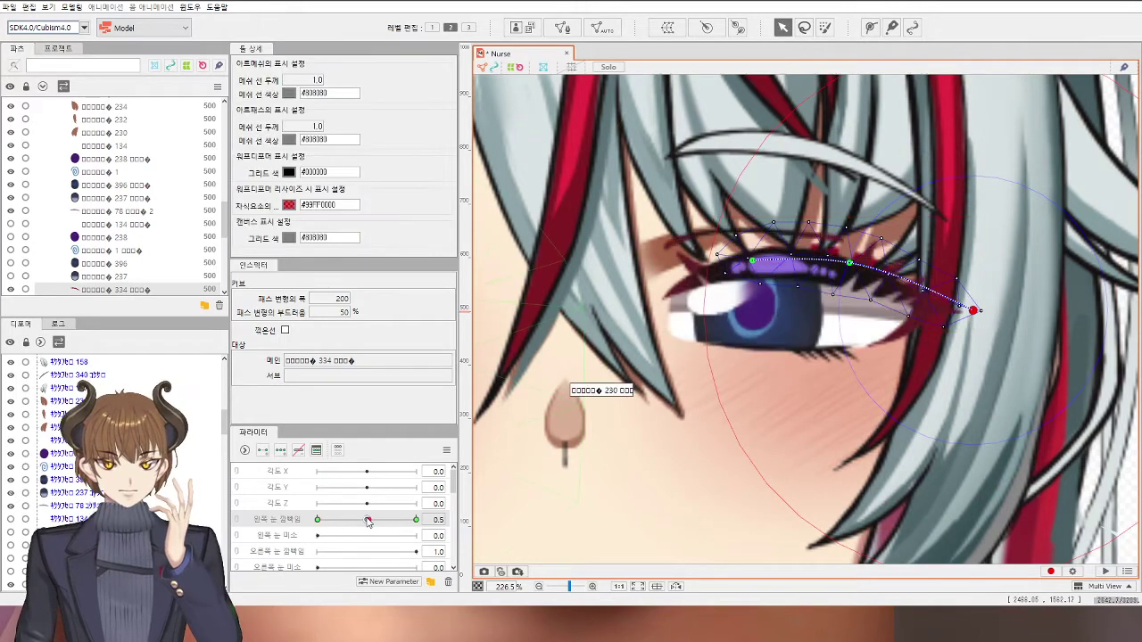
Step: Lower the middle and inner end of shadow mesh 334 onto the closed lash line at 0, deselect it, and scrub the blink
scroll(774, 291, "up", 5)
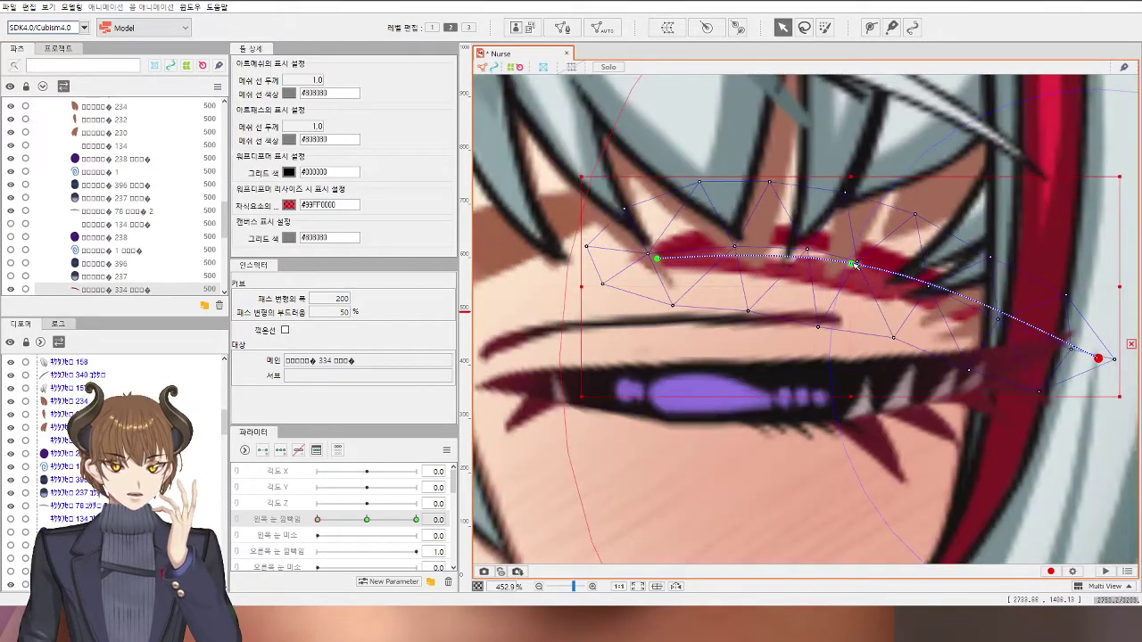
left_click_drag(840, 267, 839, 350)
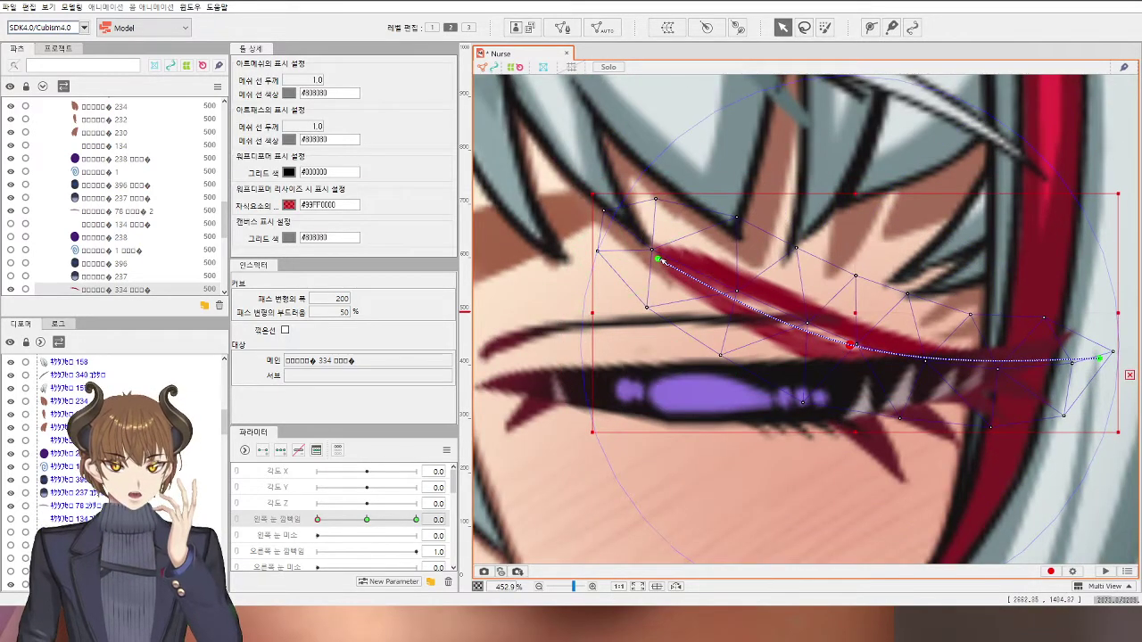
left_click_drag(660, 260, 656, 386)
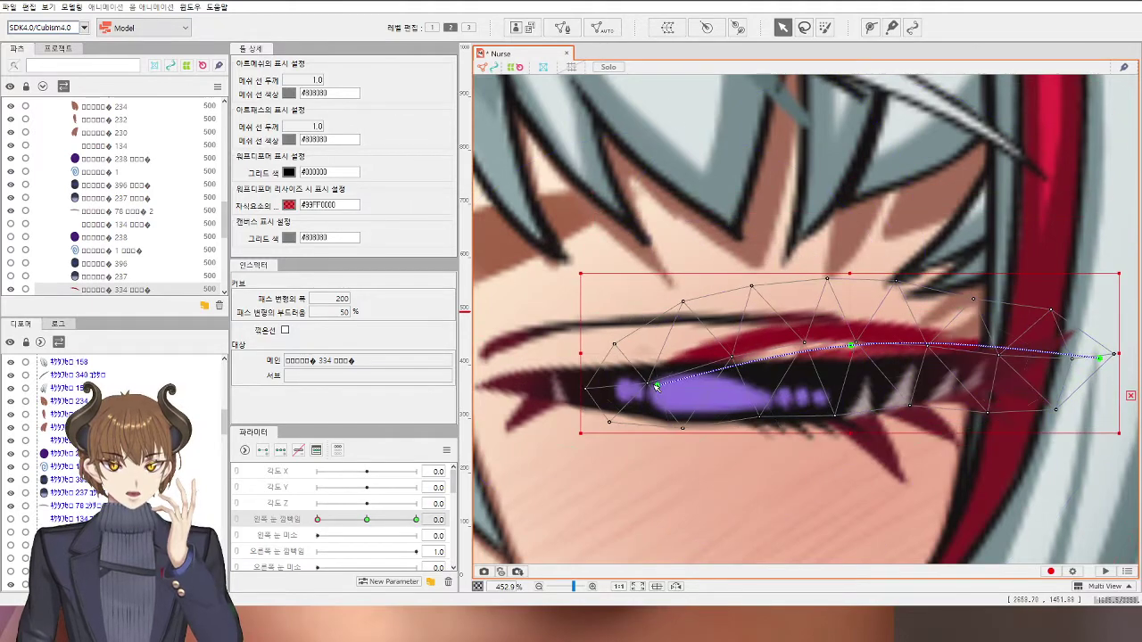
left_click_drag(857, 348, 856, 363)
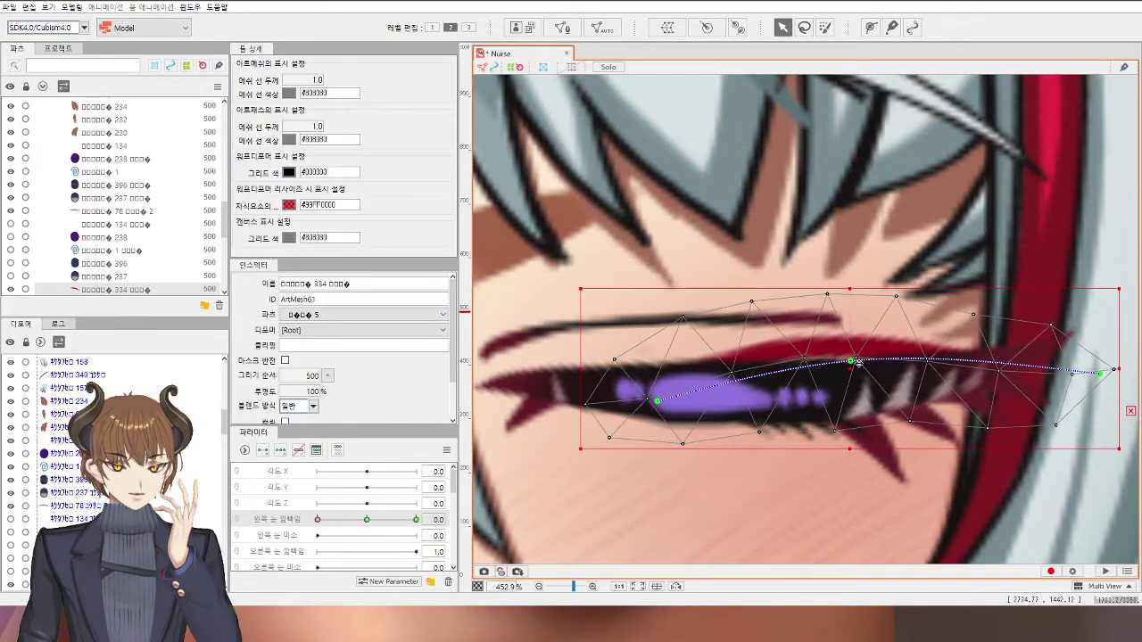
scroll(853, 361, "up", 5)
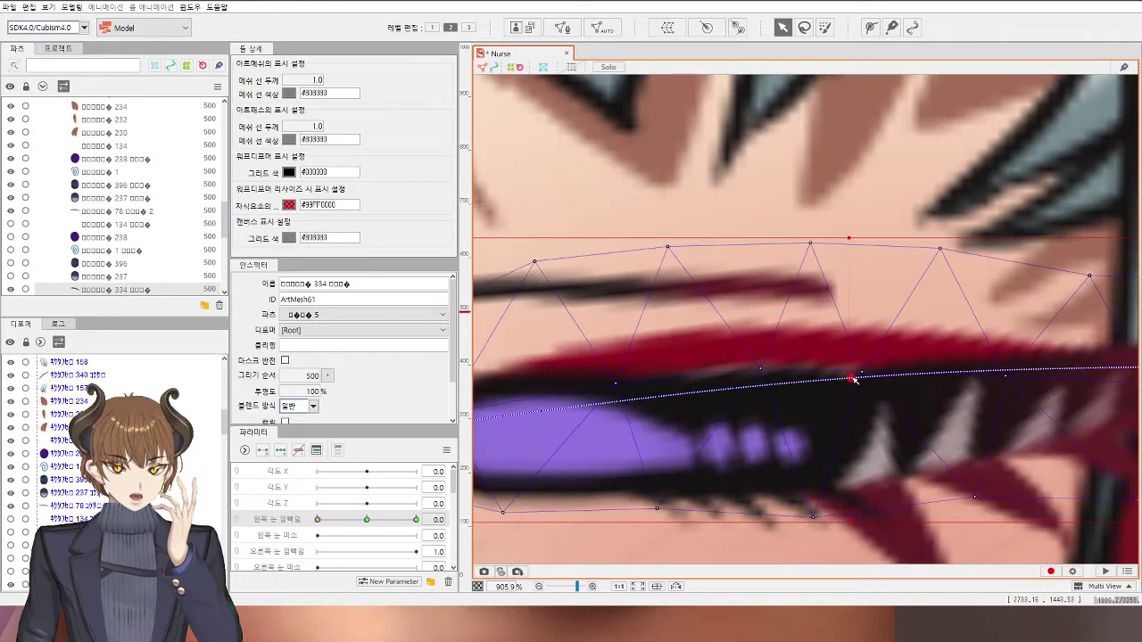
scroll(853, 379, "down", 12)
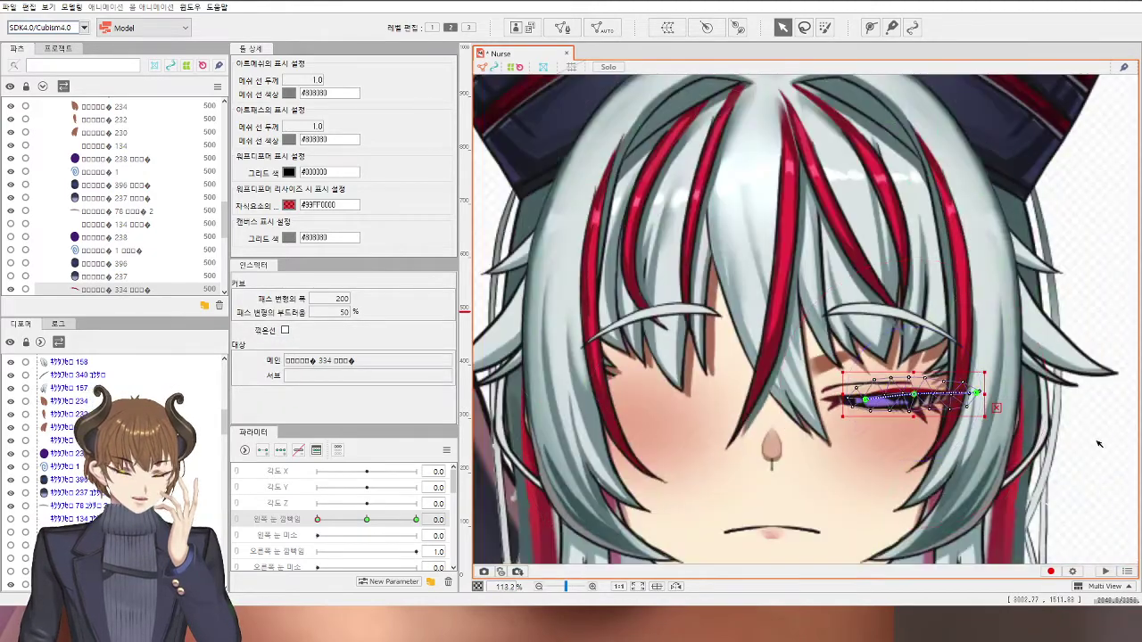
left_click(970, 345)
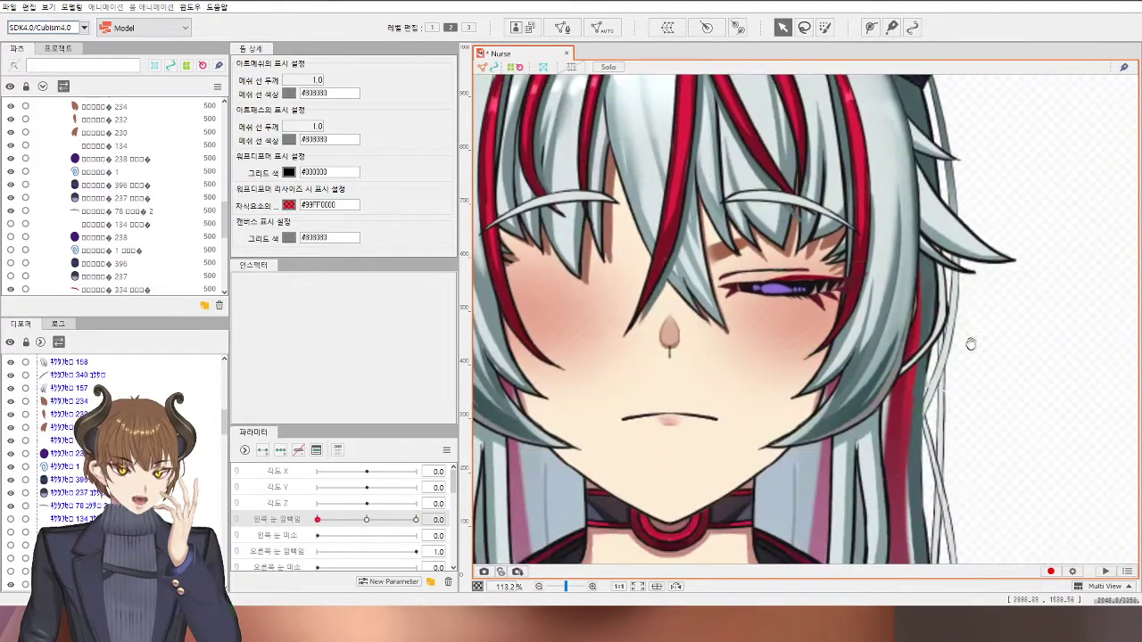
left_click_drag(368, 521, 317, 520)
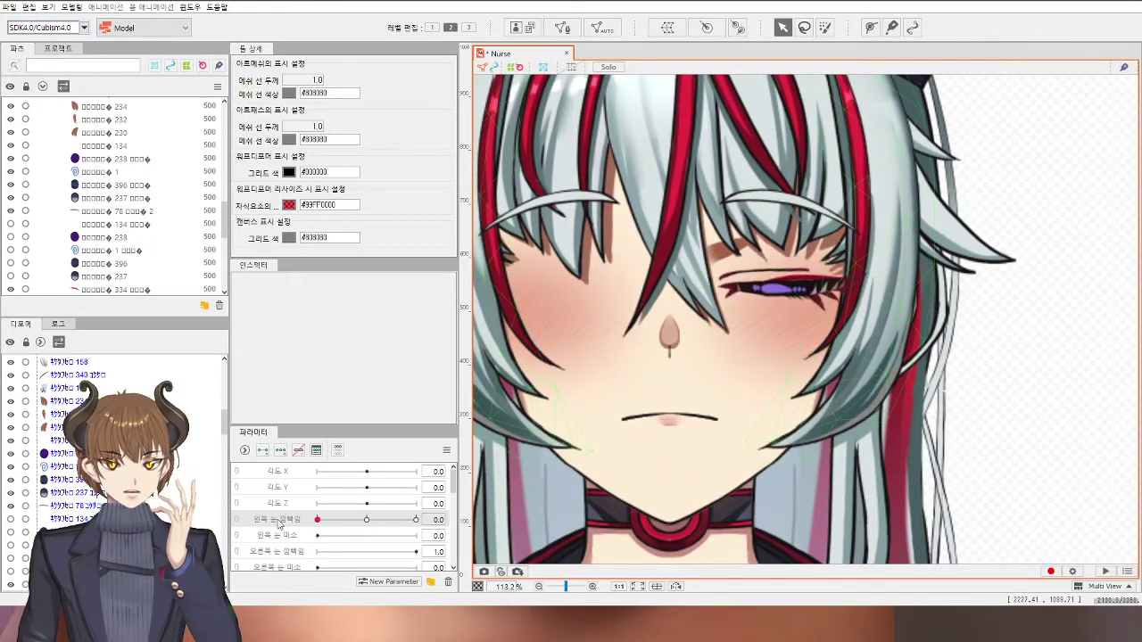
Step: Select brown inner-corner eyelid shadow mesh 333 from the overlapping objects and add three blink keys to it
scroll(713, 253, "up", 6)
right_click(727, 234)
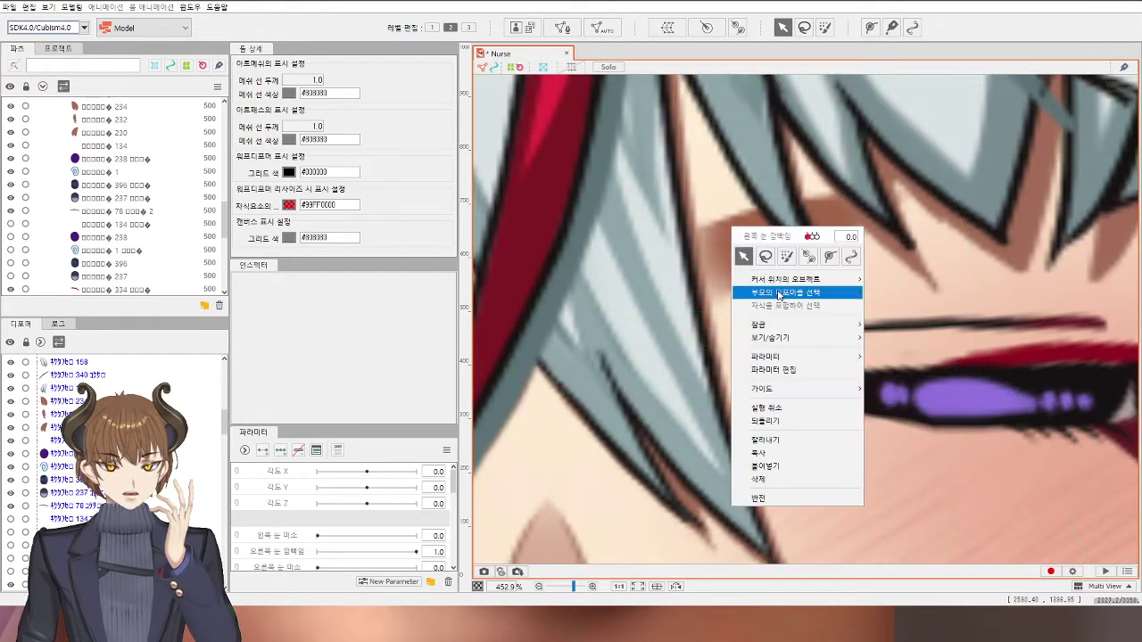
mouse_move(807, 279)
left_click(928, 330)
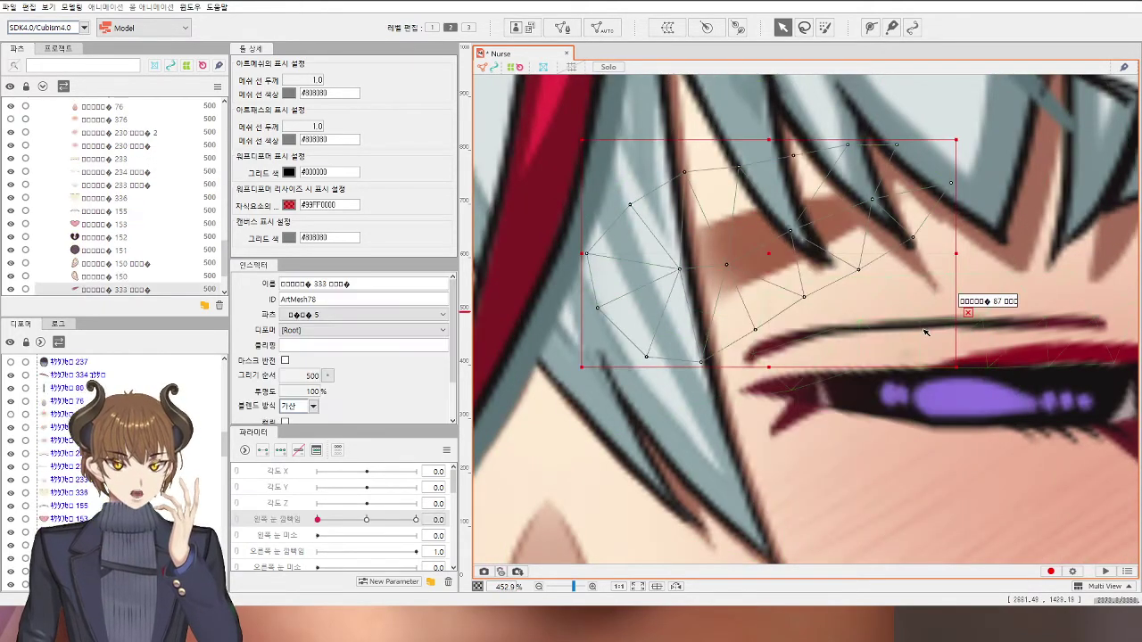
scroll(925, 328, "down", 6)
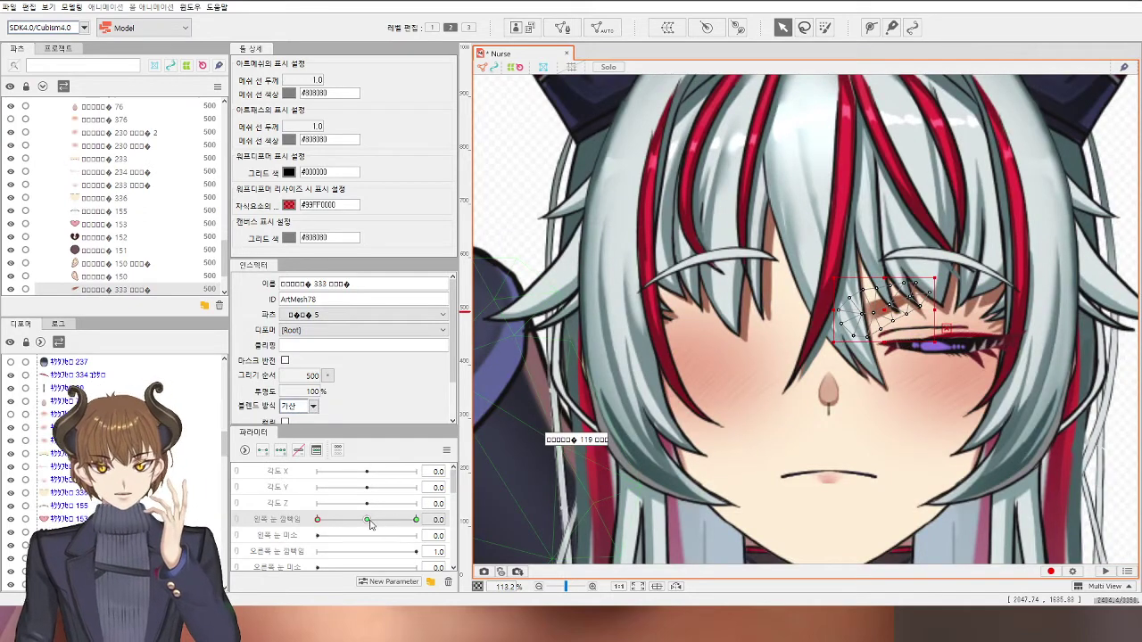
Step: Lower inner-corner shadow mesh 333 towards the crease at 0, rotate it clockwise to follow the closed lid, and deselect it
scroll(1036, 367, "up", 3)
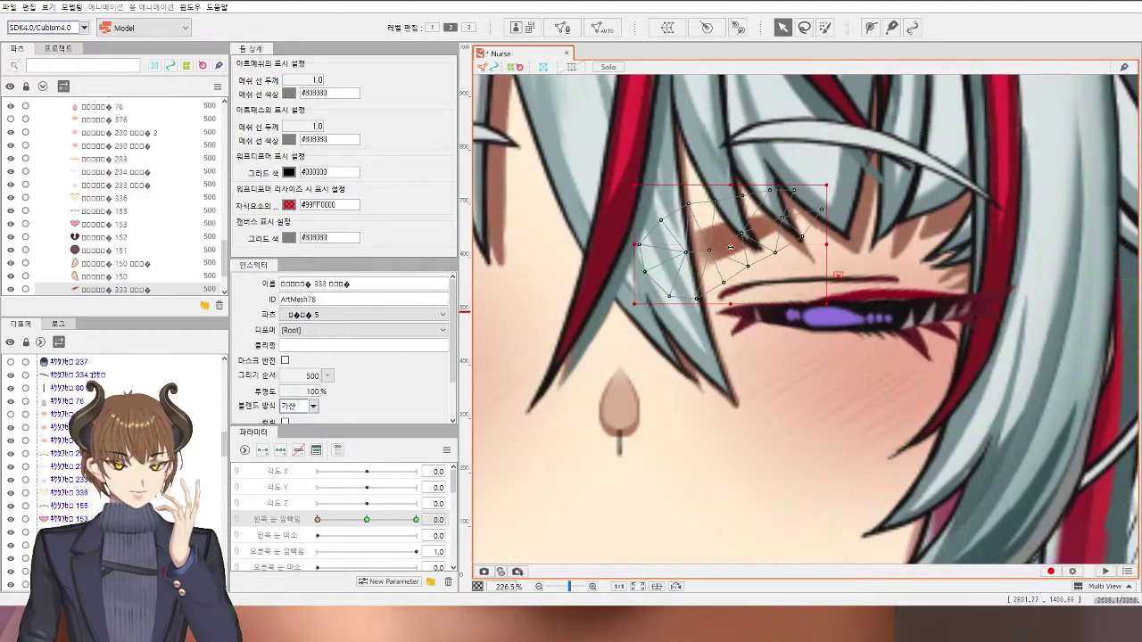
left_click_drag(737, 245, 736, 281)
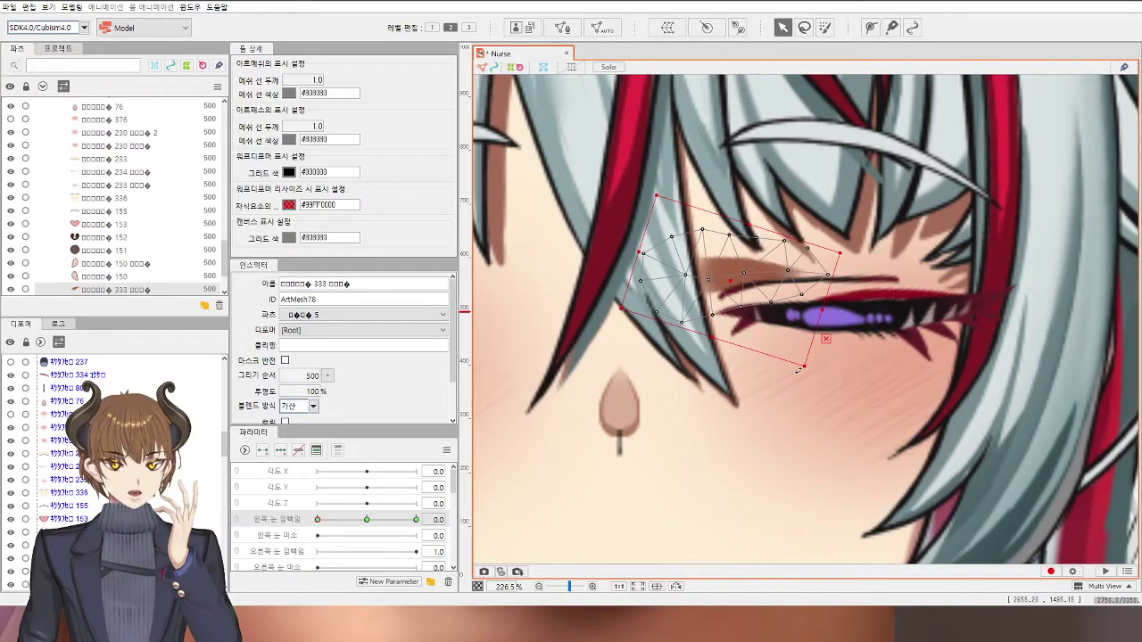
scroll(802, 375, "down", 4)
left_click(1062, 374)
left_click_drag(1018, 435, 951, 395)
Step: Examine the closed eye on the whole face and scrub 왼쪽 눈 깜박임 to 0.5 to check the half-closed pose
scroll(927, 379, "down", 2)
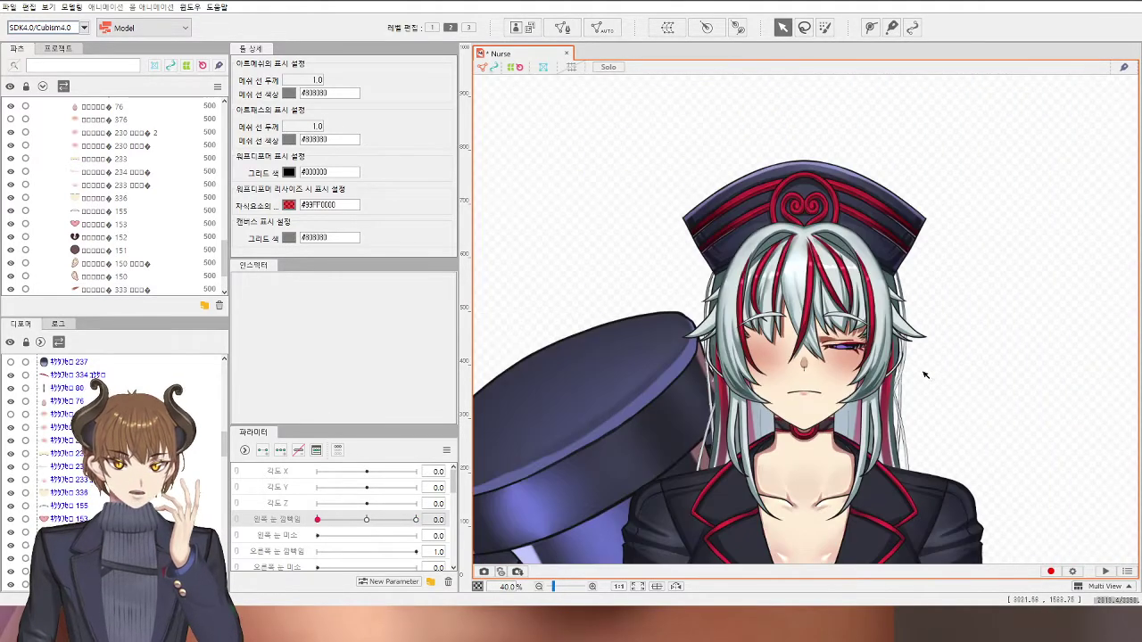
scroll(861, 351, "up", 2)
scroll(860, 351, "up", 2)
scroll(820, 385, "down", 3)
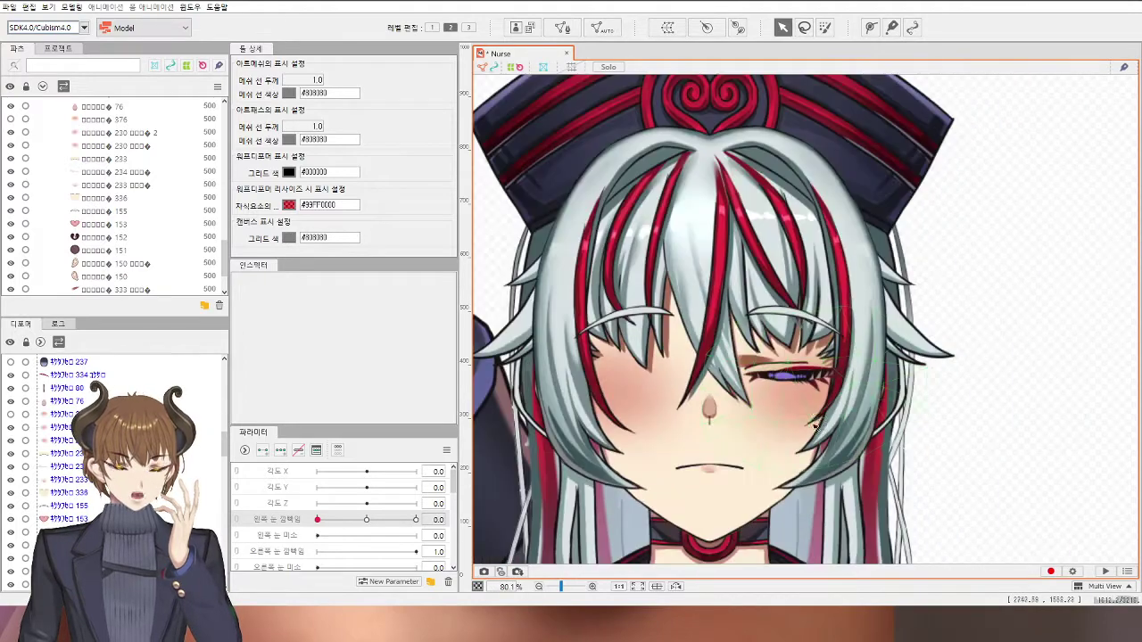
left_click(366, 521)
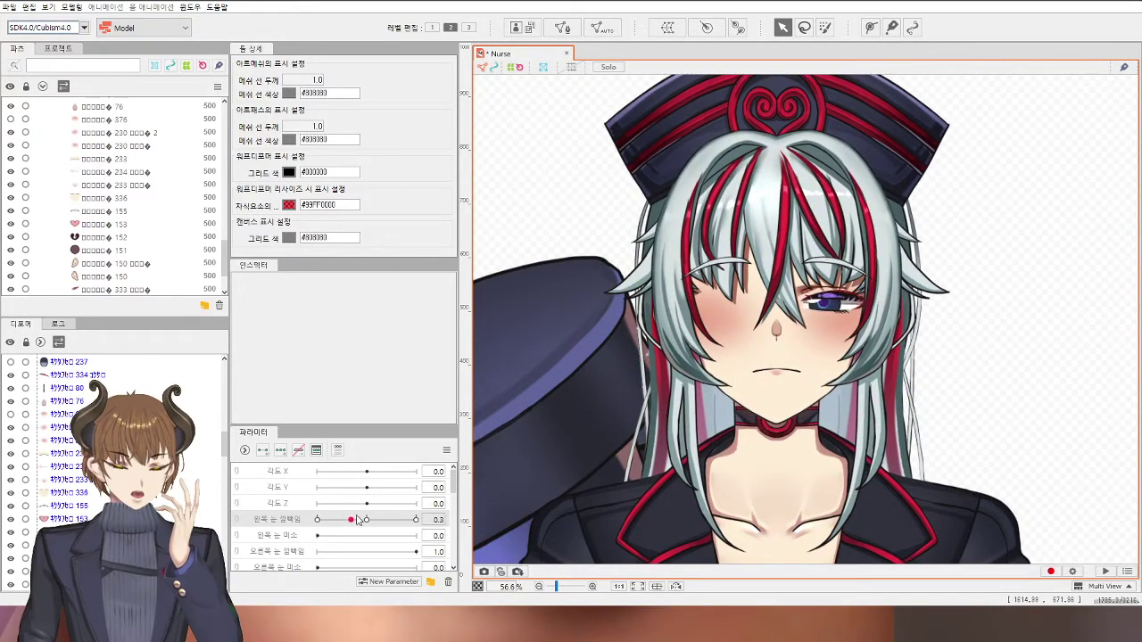
mouse_move(357, 521)
left_mouse_down()
mouse_move(328, 520)
mouse_move(371, 514)
mouse_move(293, 525)
mouse_move(377, 533)
mouse_move(321, 549)
mouse_move(372, 534)
mouse_move(340, 534)
mouse_move(366, 525)
left_mouse_up()
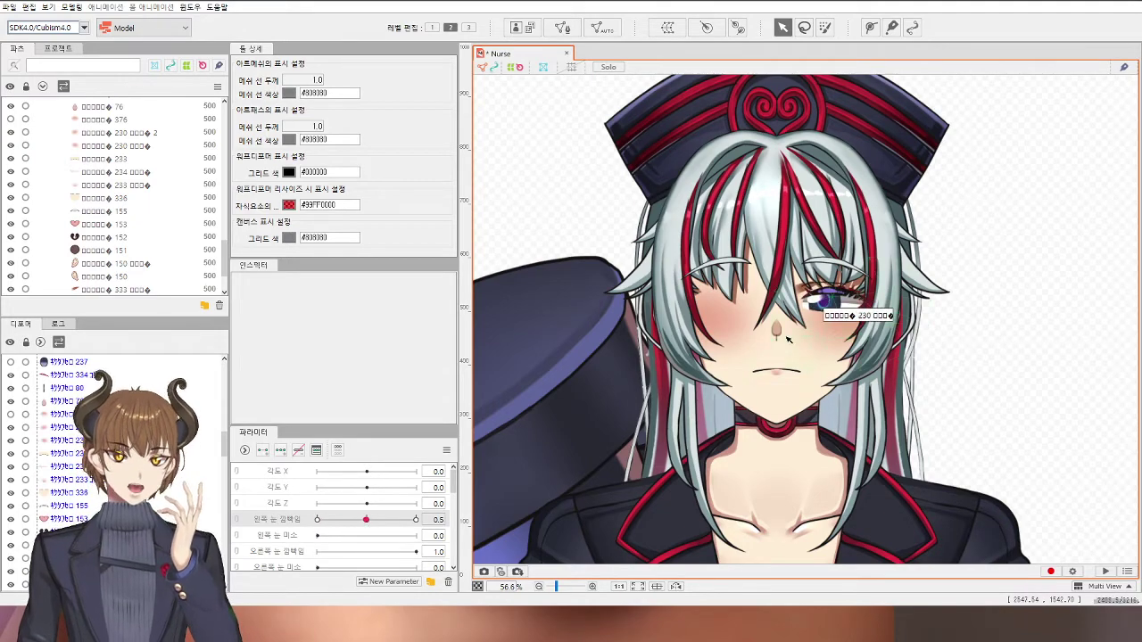
Step: Set 왼쪽 눈 깜박임 to 0.5, select all left eye meshes and add three keys to them on 입 변형
scroll(870, 311, "up", 2)
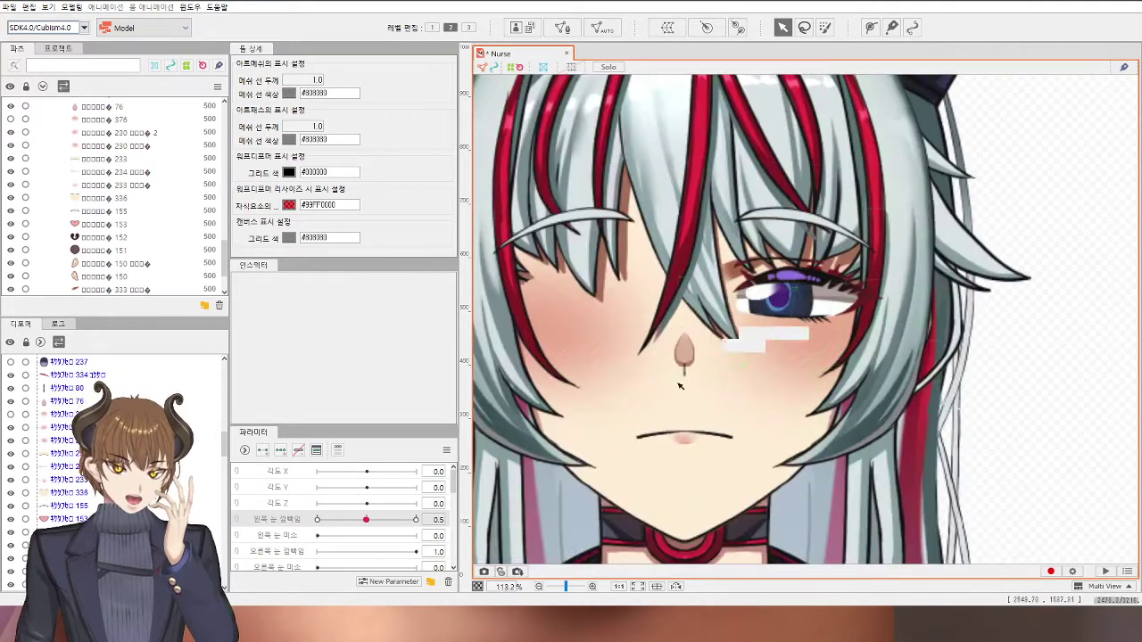
left_click_drag(369, 522, 272, 534)
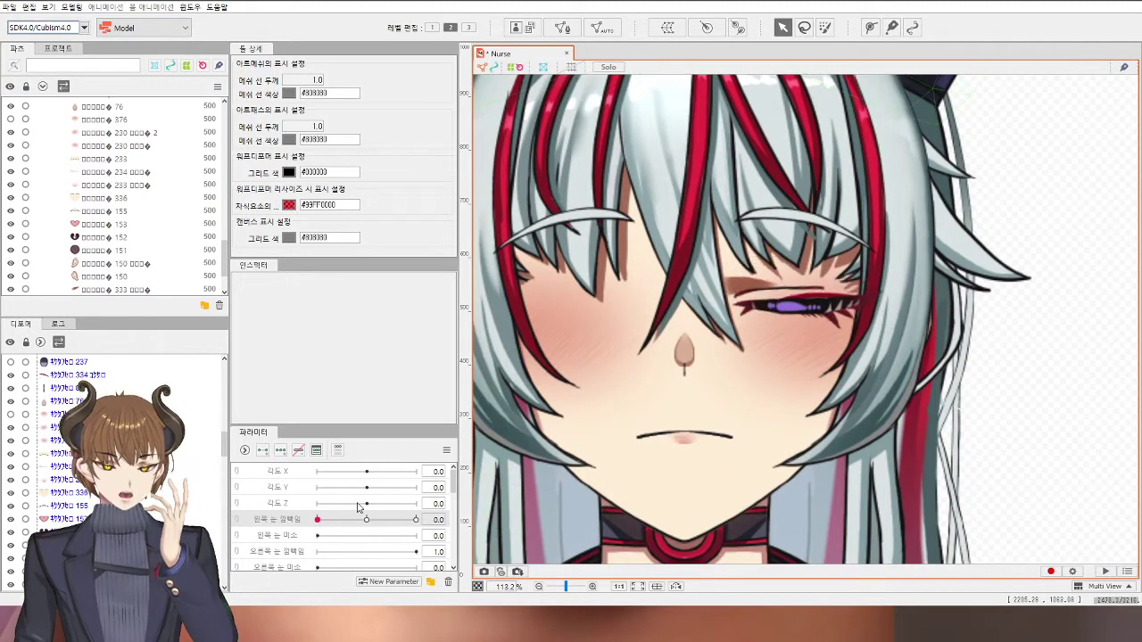
scroll(362, 513, "down", 1)
scroll(375, 520, "down", 4)
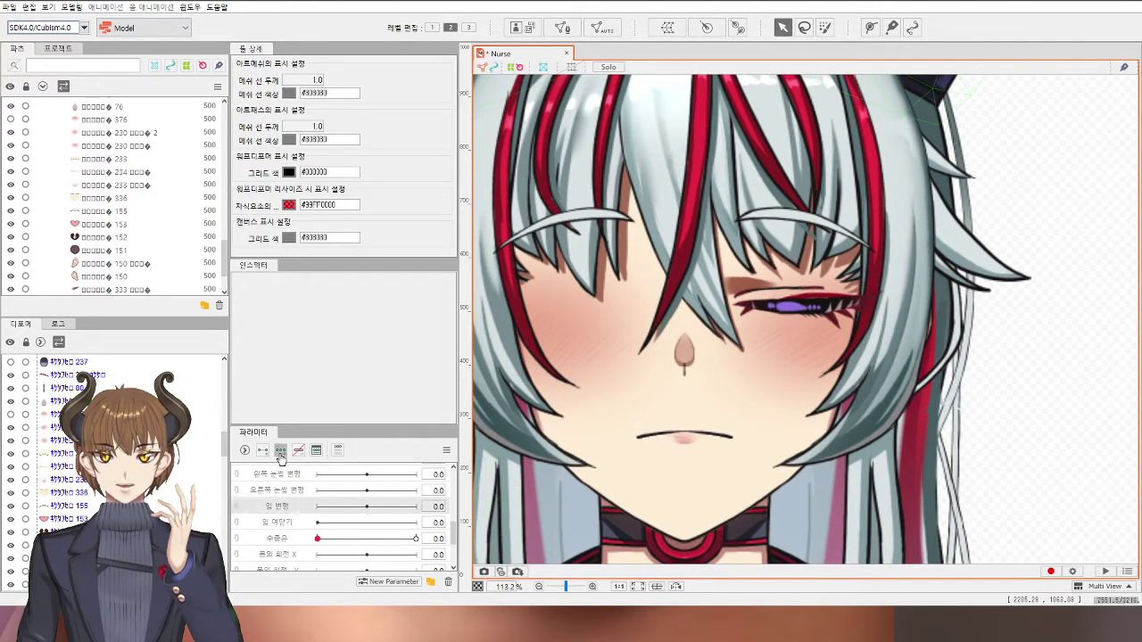
scroll(399, 515, "up", 5)
left_click(379, 519)
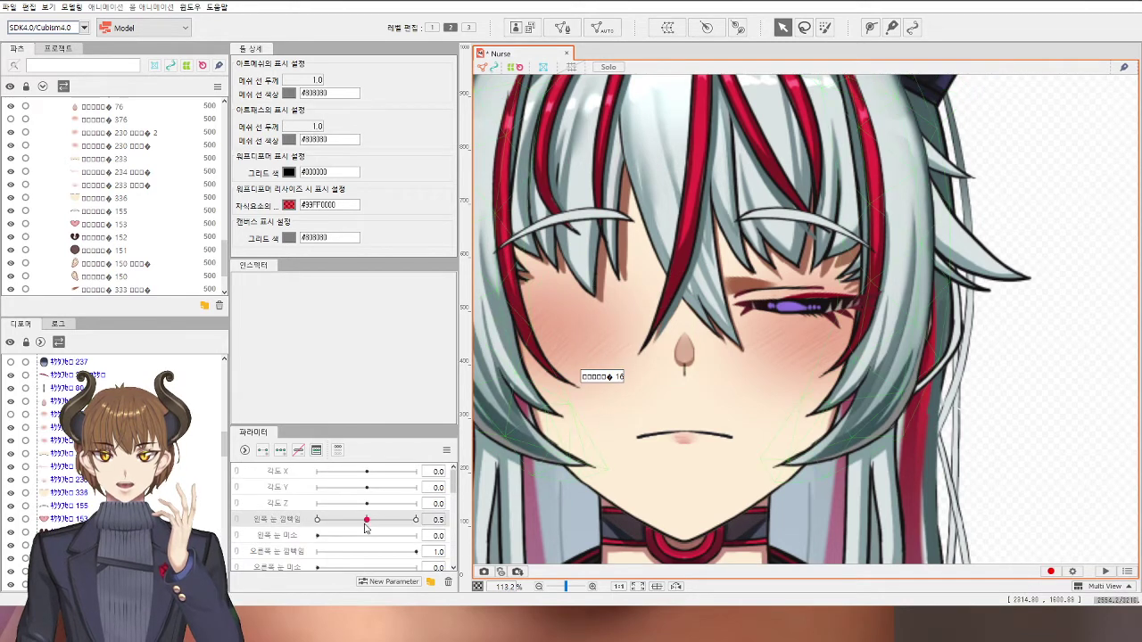
key("ctrl+z")
scroll(383, 528, "down", 6)
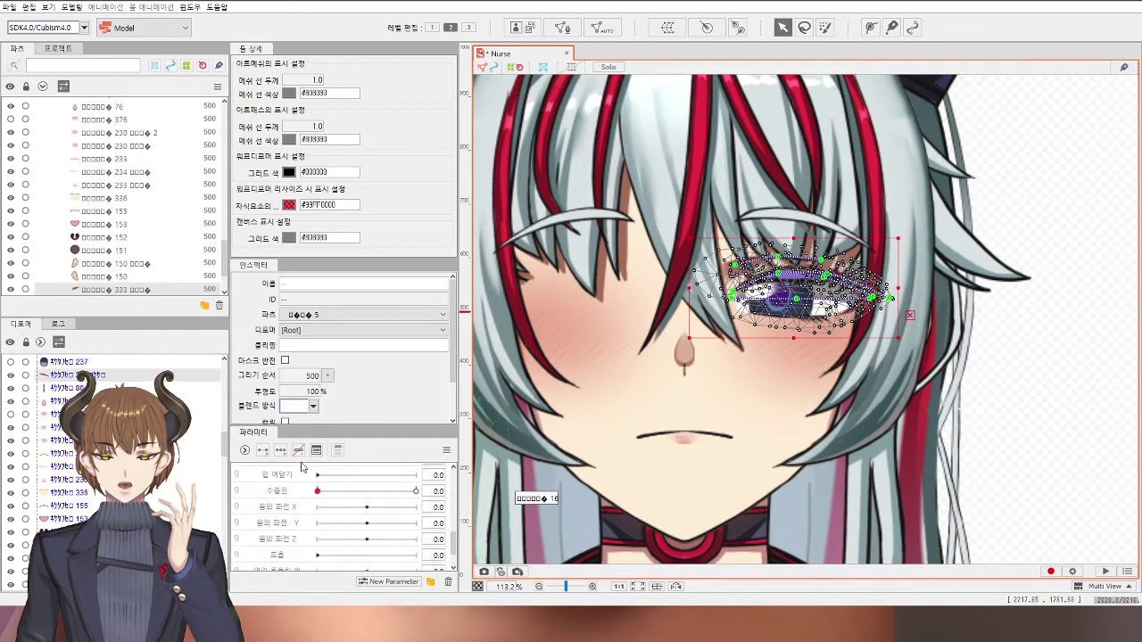
scroll(361, 496, "up", 1)
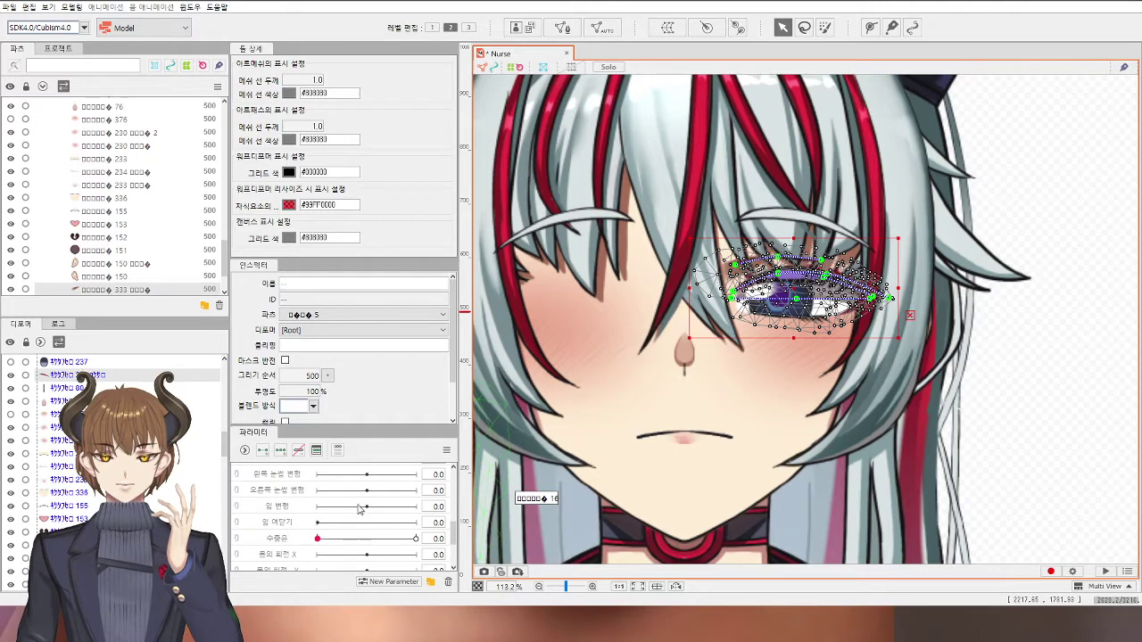
left_click(359, 508)
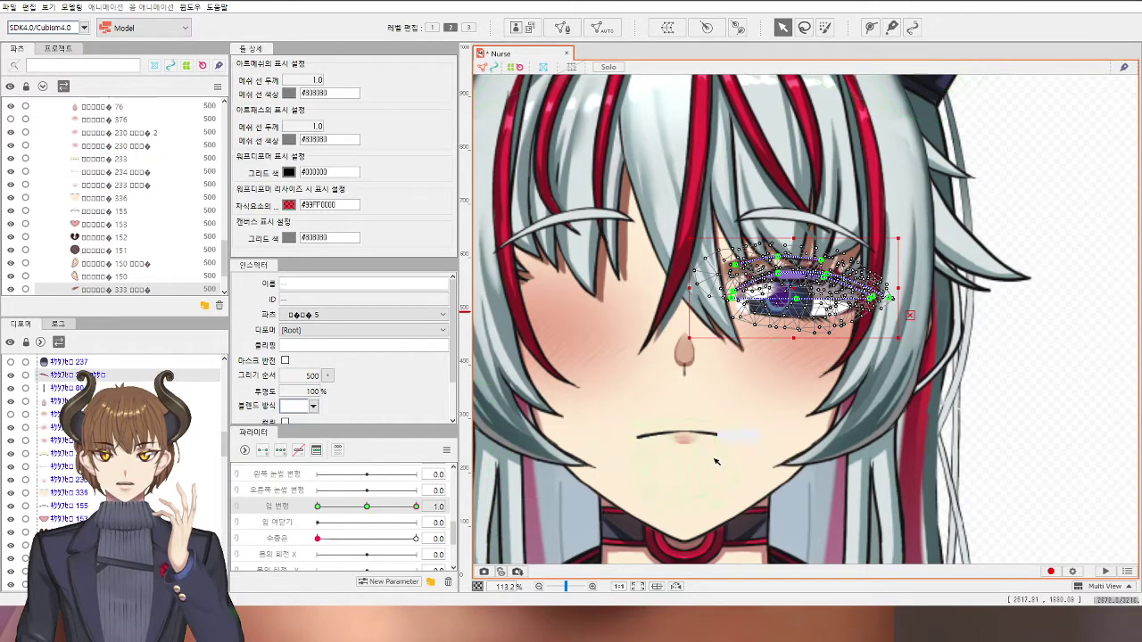
Step: Close the left eye at 왼쪽 눈 깜박임 0, deselect the meshes and pick upper lash mesh 81
scroll(366, 517, "up", 4)
left_click(363, 521)
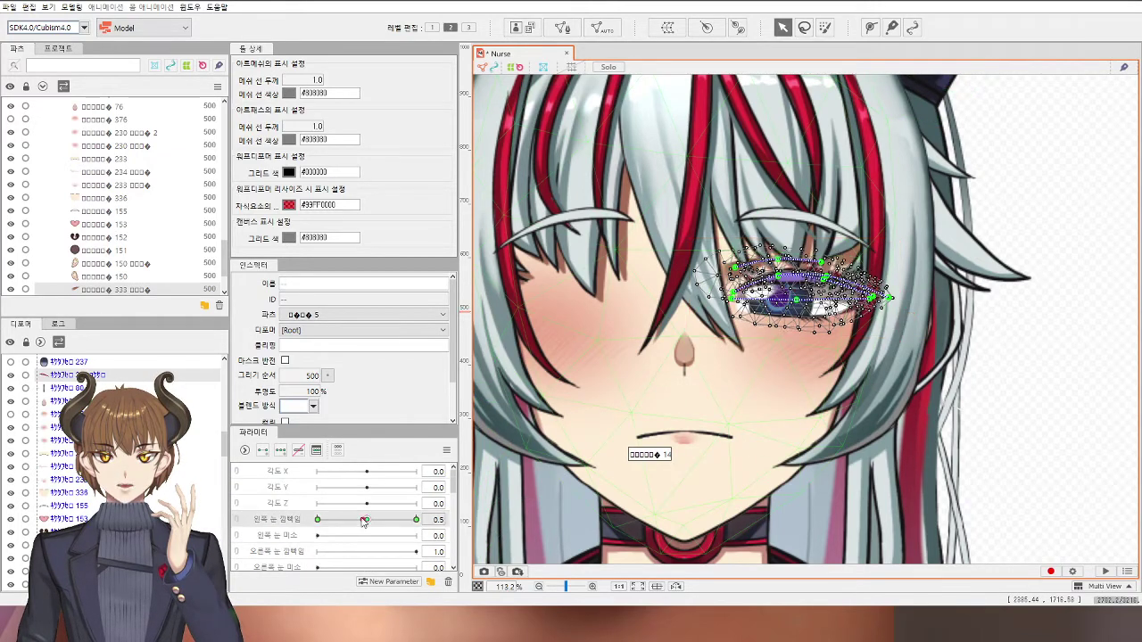
left_click_drag(363, 521, 280, 541)
left_click(1098, 377)
scroll(845, 310, "up", 3)
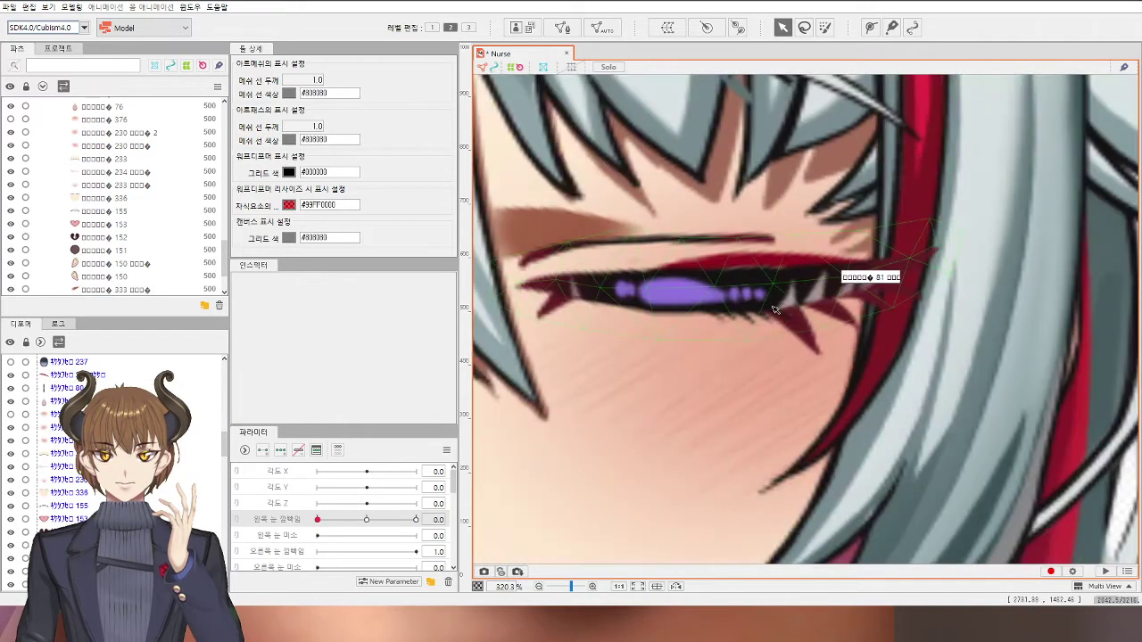
left_click(775, 310)
scroll(757, 308, "down", 3)
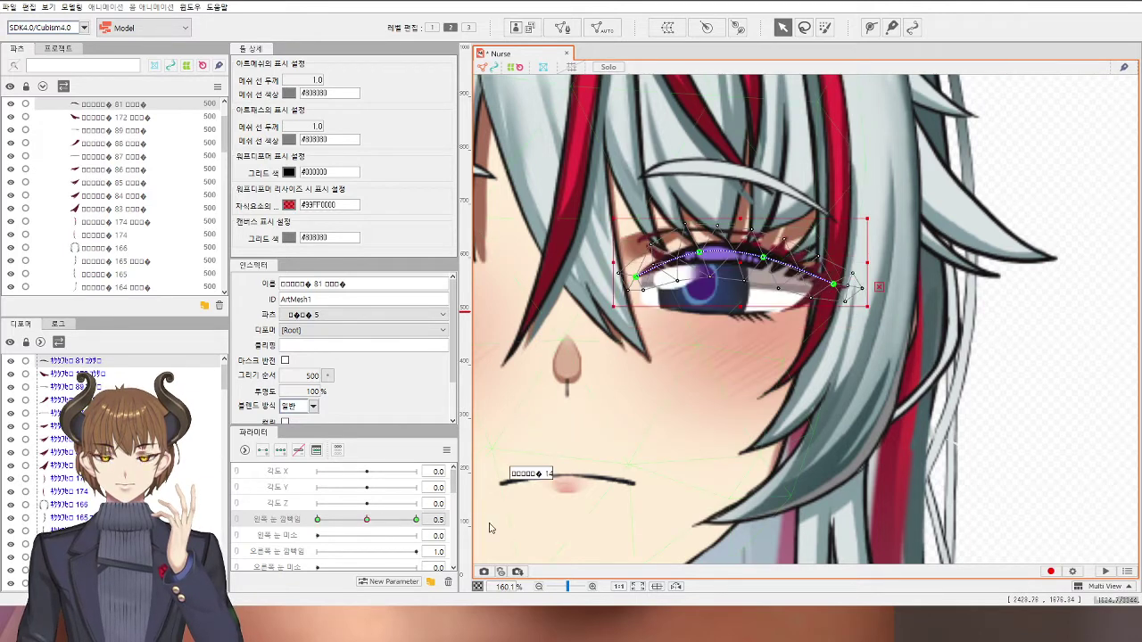
Step: Group the left eye meshes in a 5 × 5 warp deformer named eyes, and return 수줍은 and 입 변형 to 0
key("ctrl+z")
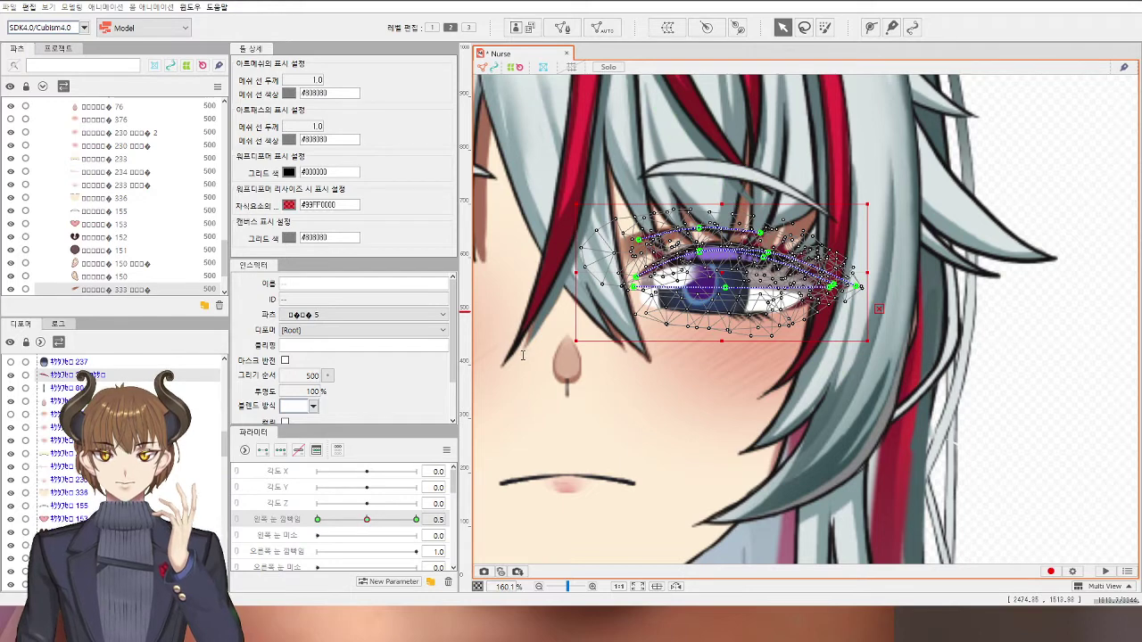
left_click(656, 507)
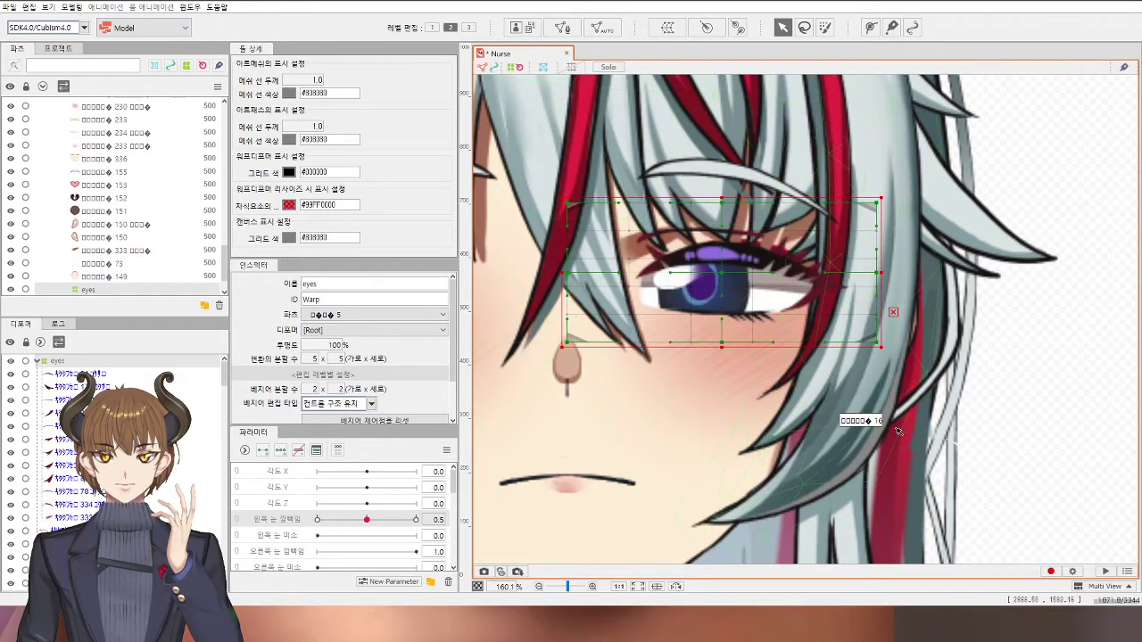
scroll(303, 526, "down", 7)
left_click(324, 492)
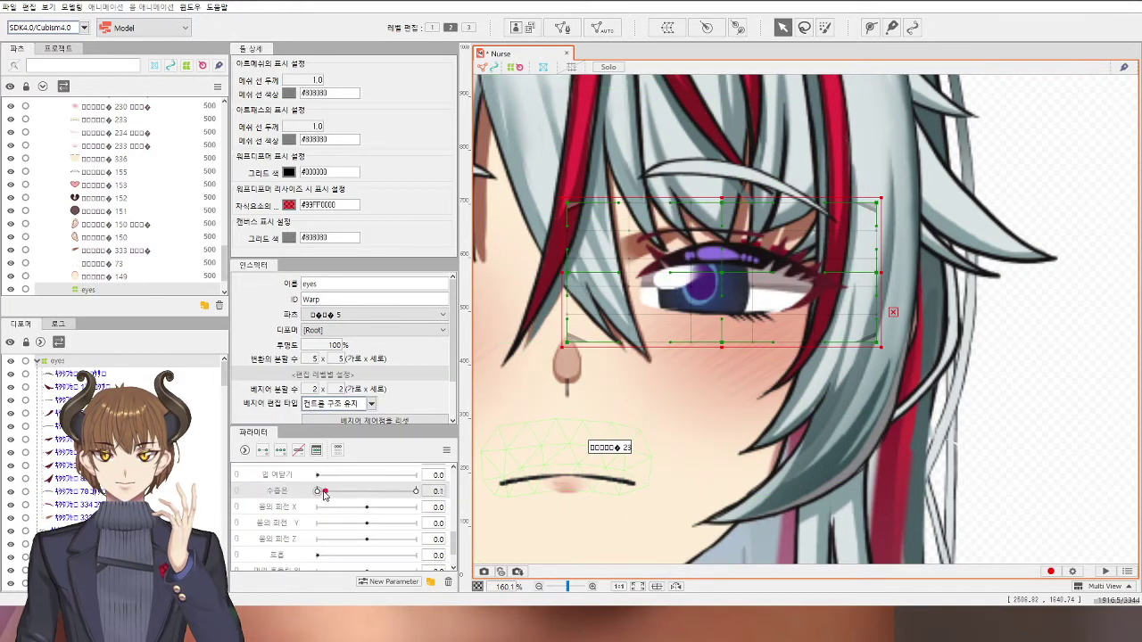
left_click_drag(407, 491, 316, 491)
scroll(375, 538, "up", 1)
left_click(366, 507)
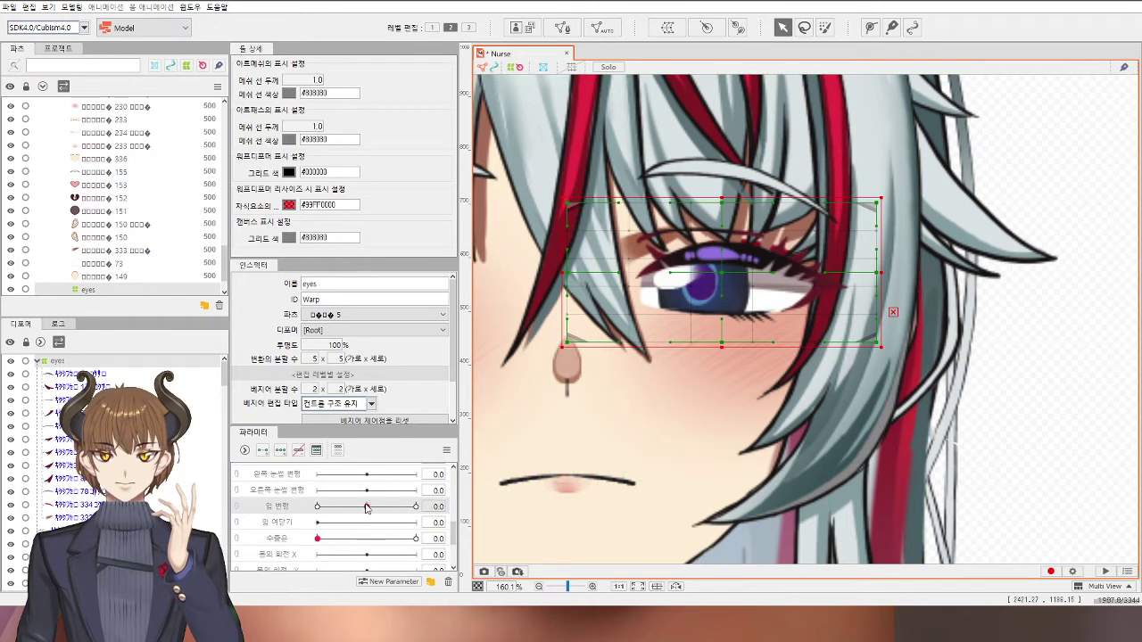
Step: Set 왼쪽 눈 깜박임 to 0 and select upper lash mesh 81 with 입 변형 at 1.0
scroll(374, 513, "up", 5)
left_click_drag(416, 519, 303, 532)
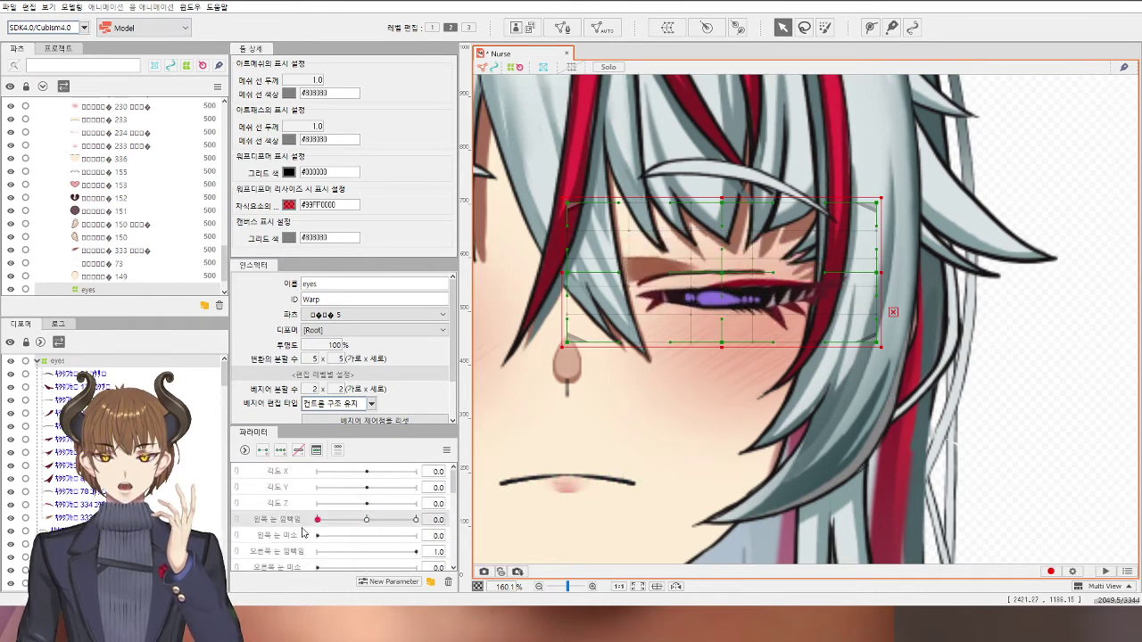
left_click(1040, 441)
left_click(747, 296)
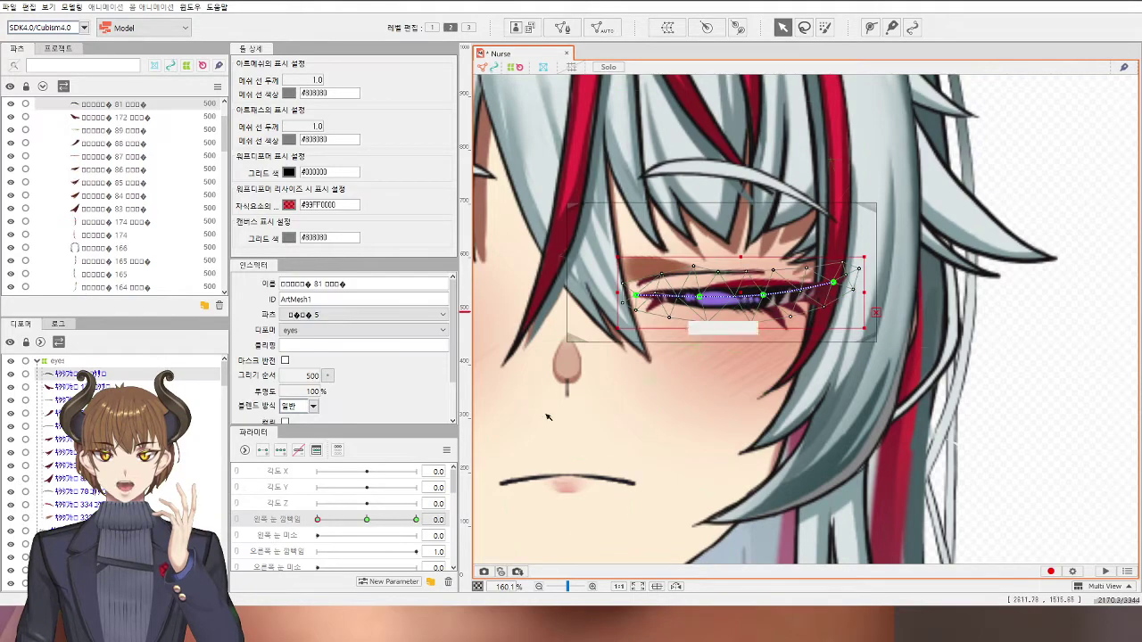
scroll(348, 526, "down", 5)
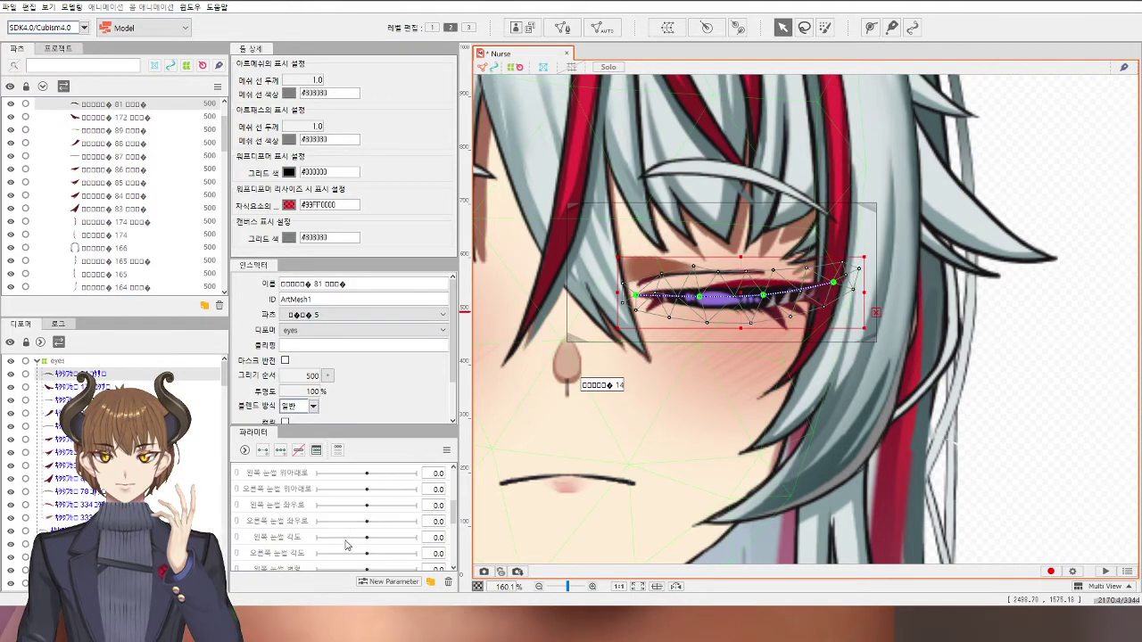
left_click(416, 506)
Step: Bend upper lash mesh 81 into an upward smiling arch by raising its two middle path points and lowering both ends
scroll(678, 339, "up", 2)
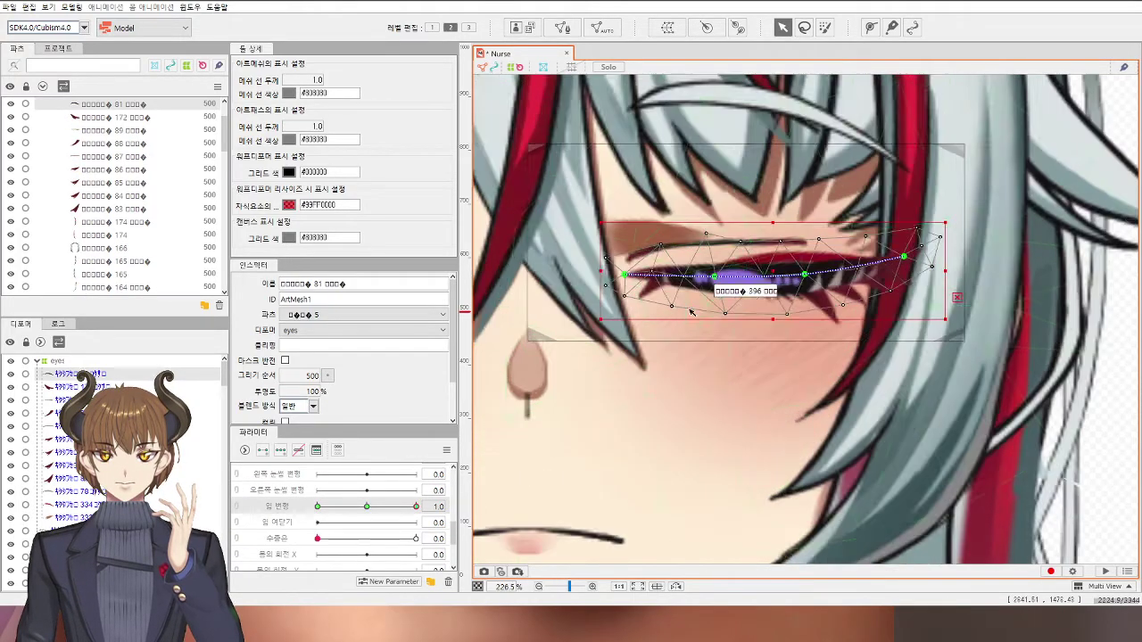
scroll(821, 268, "down", 2)
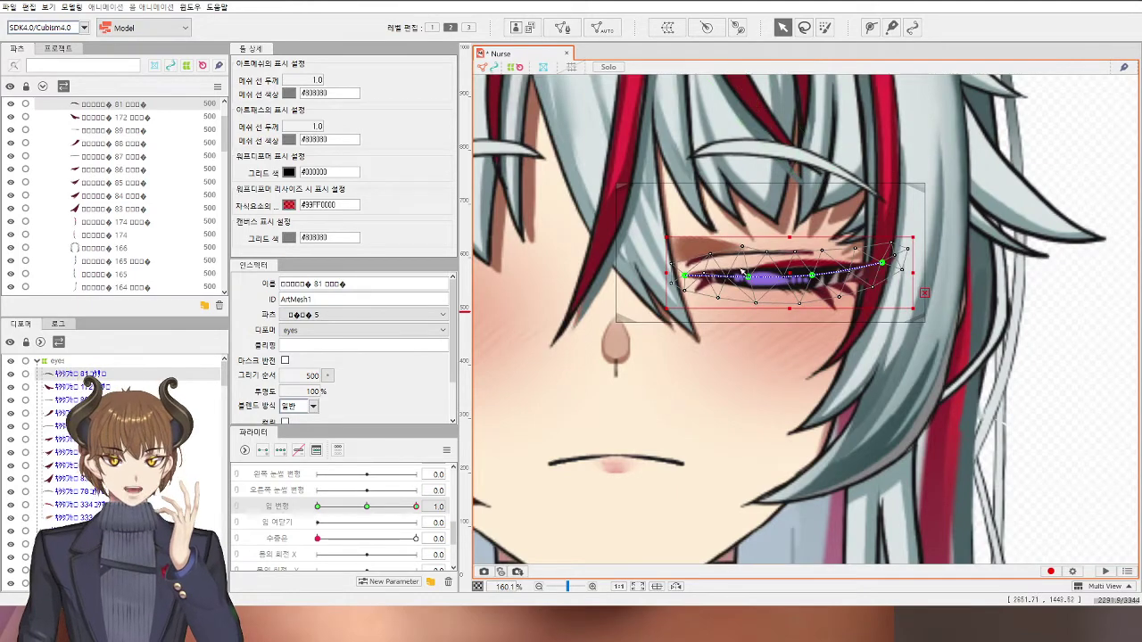
scroll(843, 273, "up", 4)
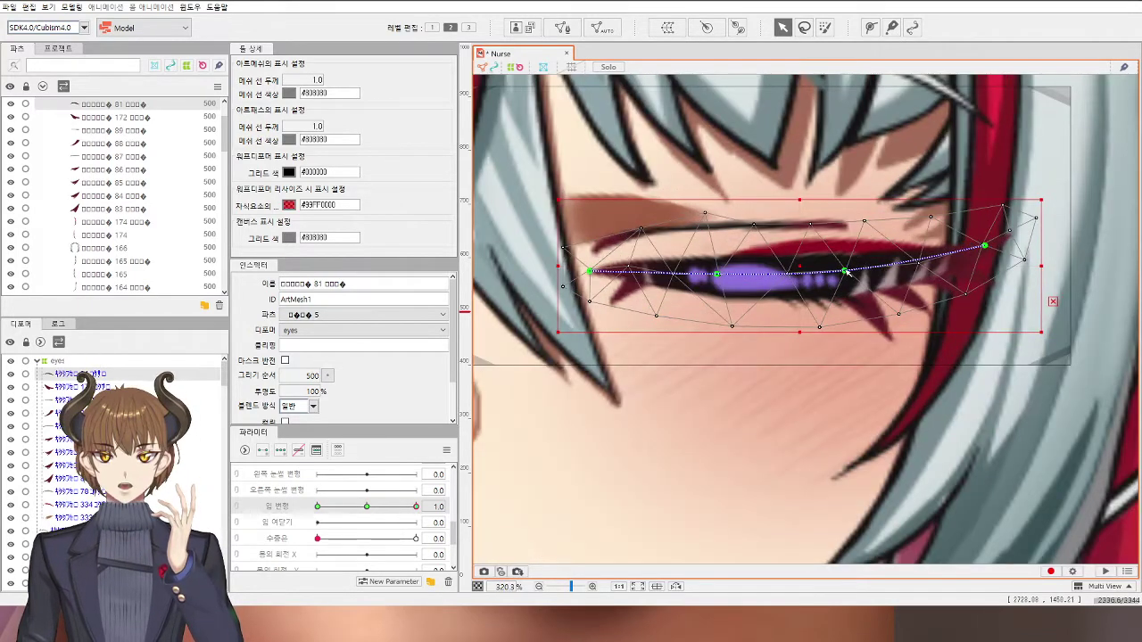
left_click_drag(844, 272, 845, 242)
left_click_drag(717, 277, 718, 234)
left_click(844, 241)
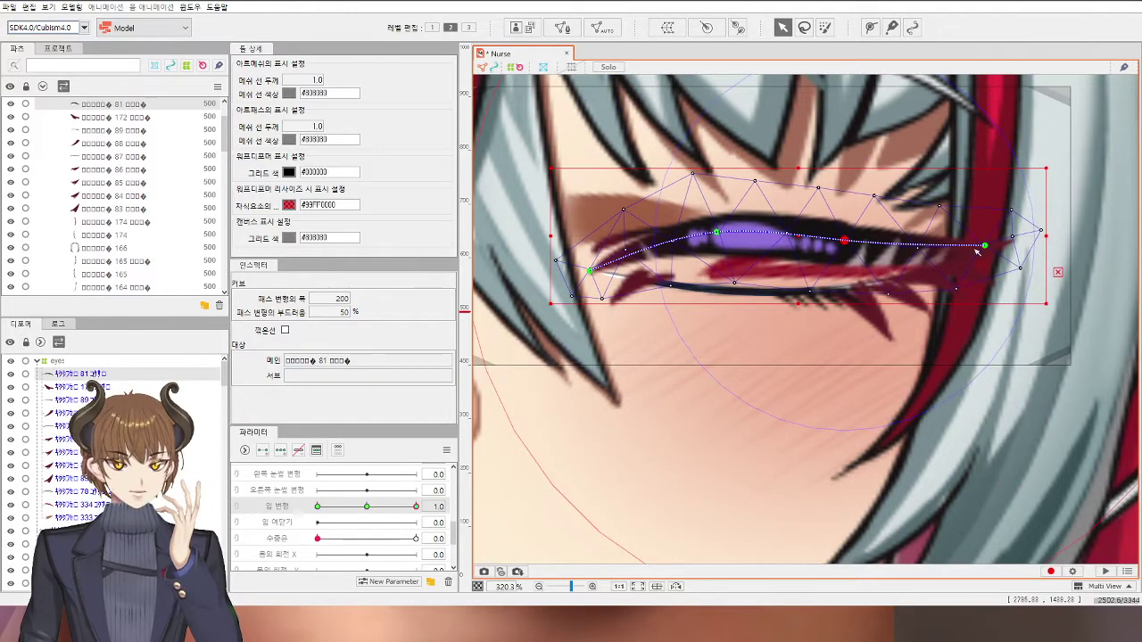
left_click_drag(976, 252, 970, 293)
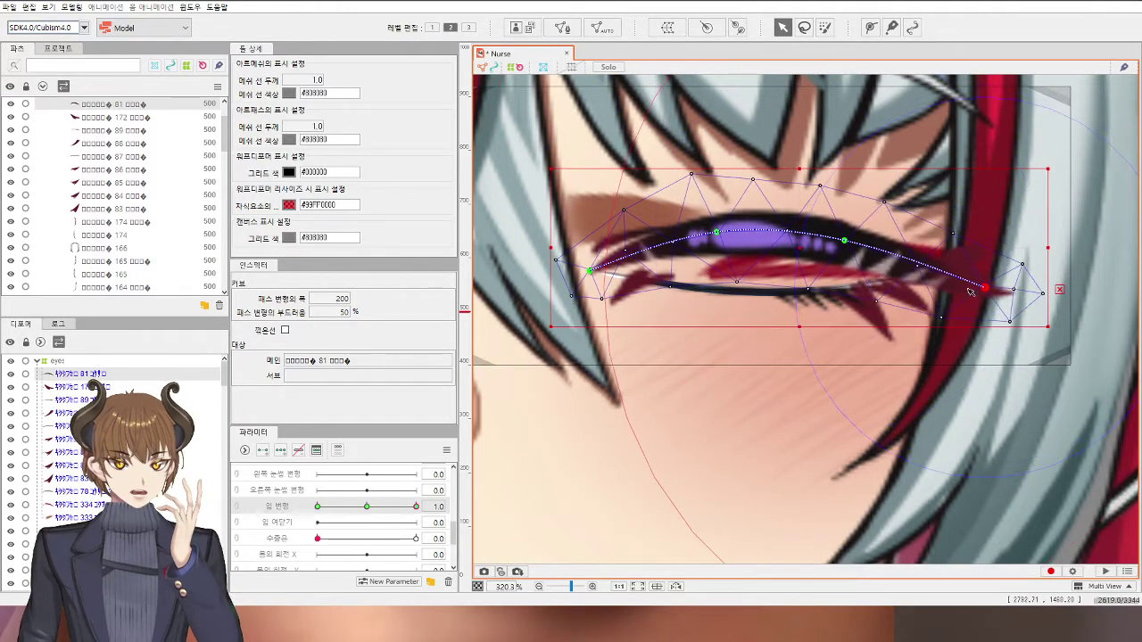
left_click_drag(728, 235, 724, 229)
left_click_drag(605, 266, 597, 280)
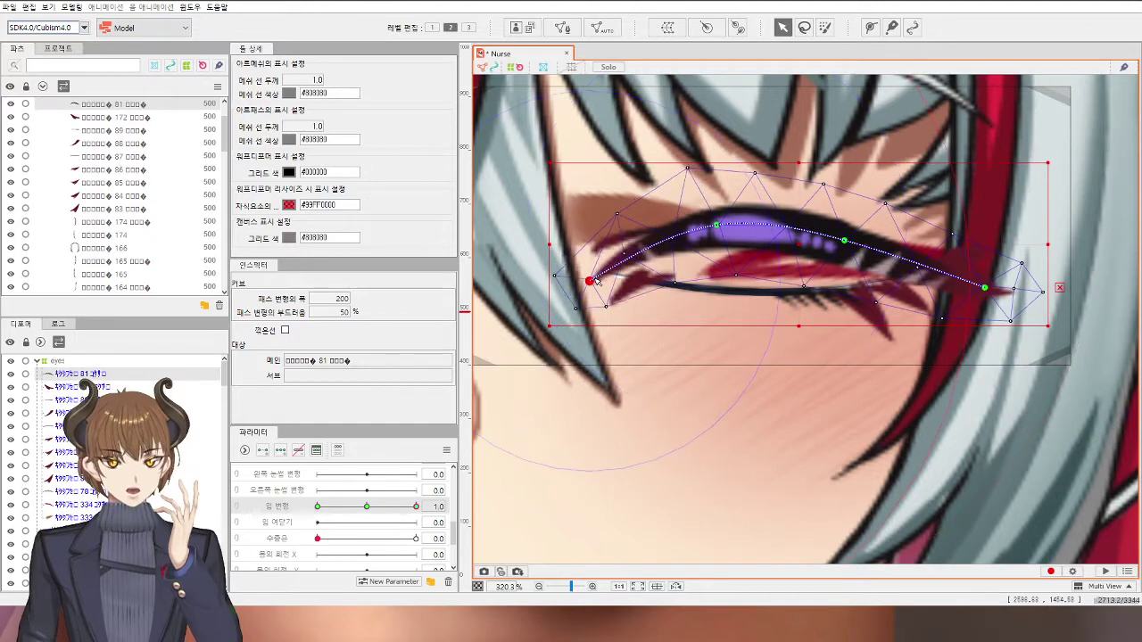
Step: Lower the inner and outer ends of upper lash mesh 81 further to round the arch, and deselect it
scroll(719, 236, "down", 6)
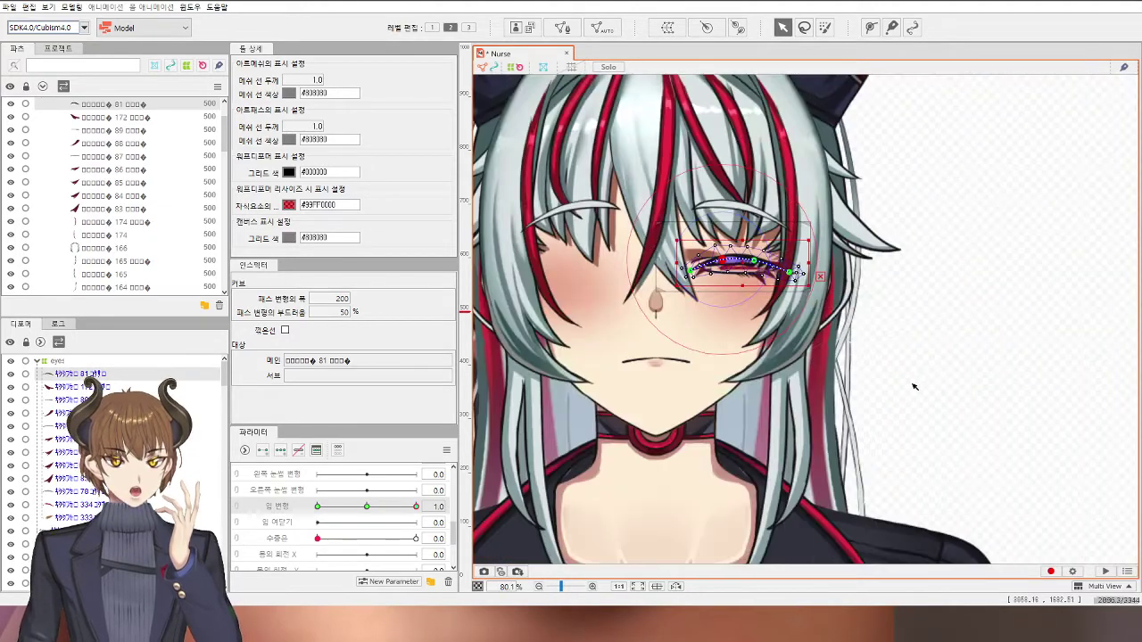
scroll(722, 257, "up", 6)
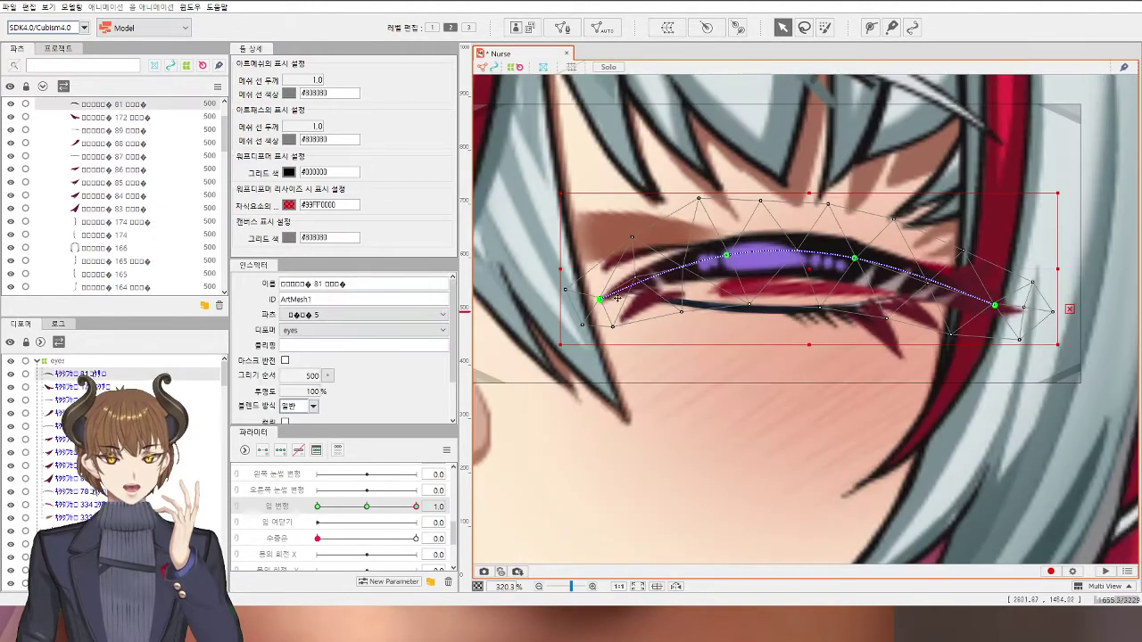
left_click_drag(600, 299, 598, 309)
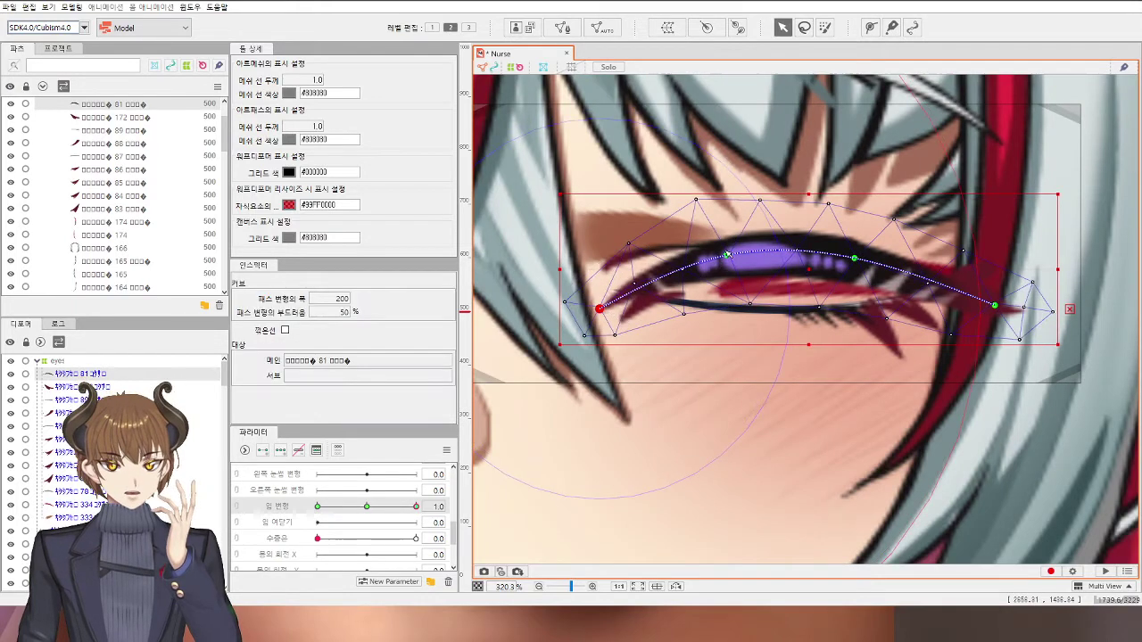
left_click_drag(727, 256, 727, 257)
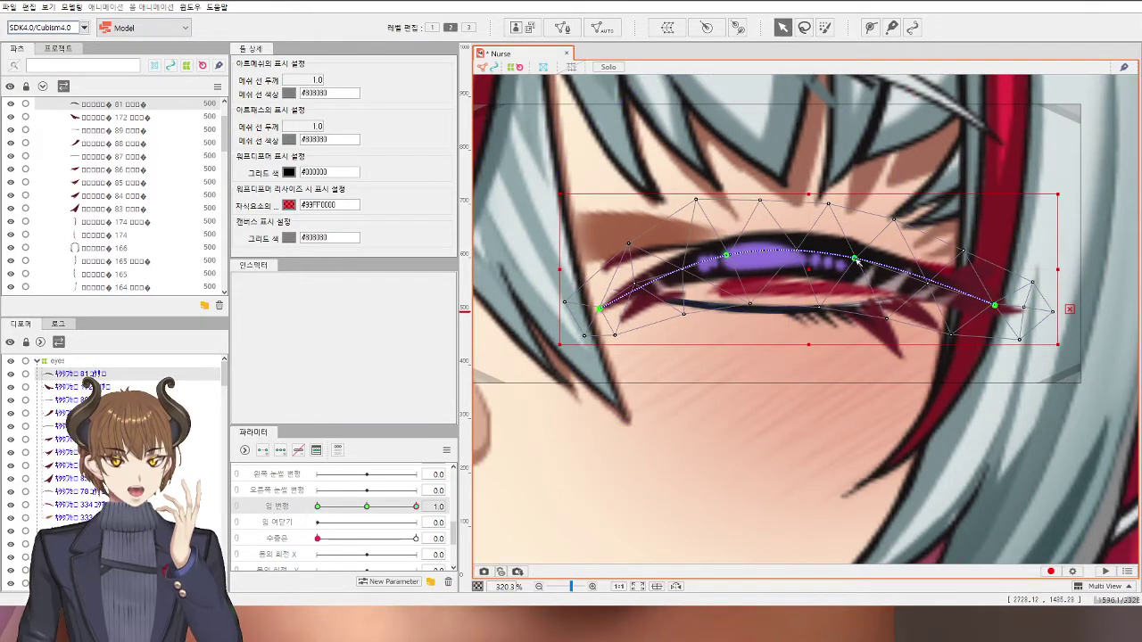
left_click_drag(855, 259, 862, 265)
left_click_drag(995, 305, 998, 317)
scroll(976, 361, "down", 5)
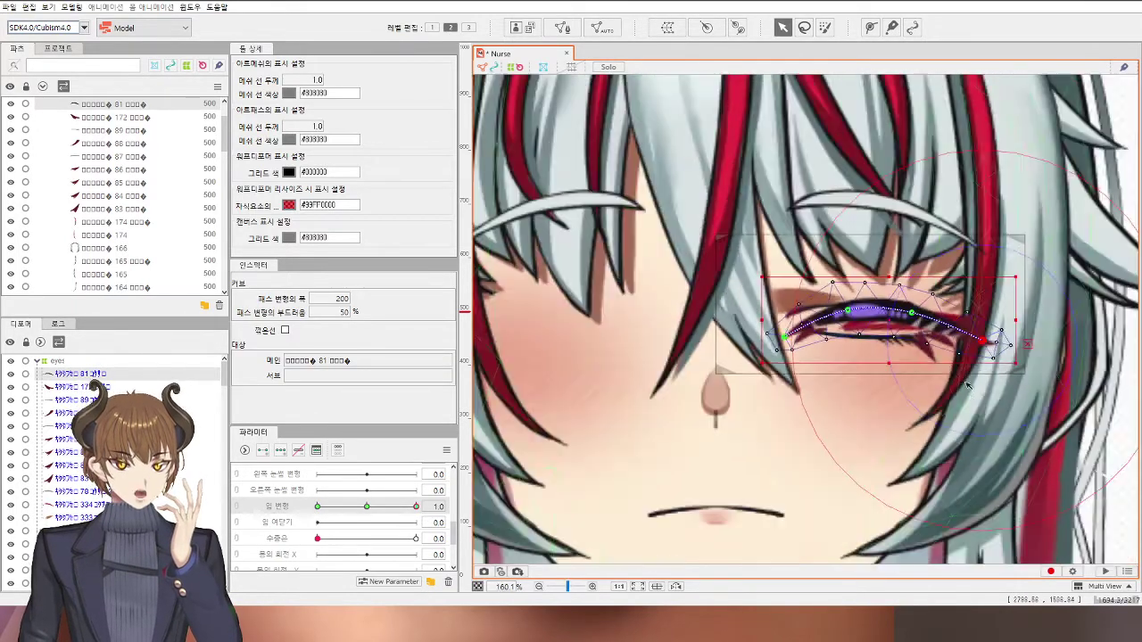
left_click(1110, 475)
Step: Select lower lash mesh 89 and add a three-point deform path along it from the inner to the outer corner
scroll(940, 392, "up", 5)
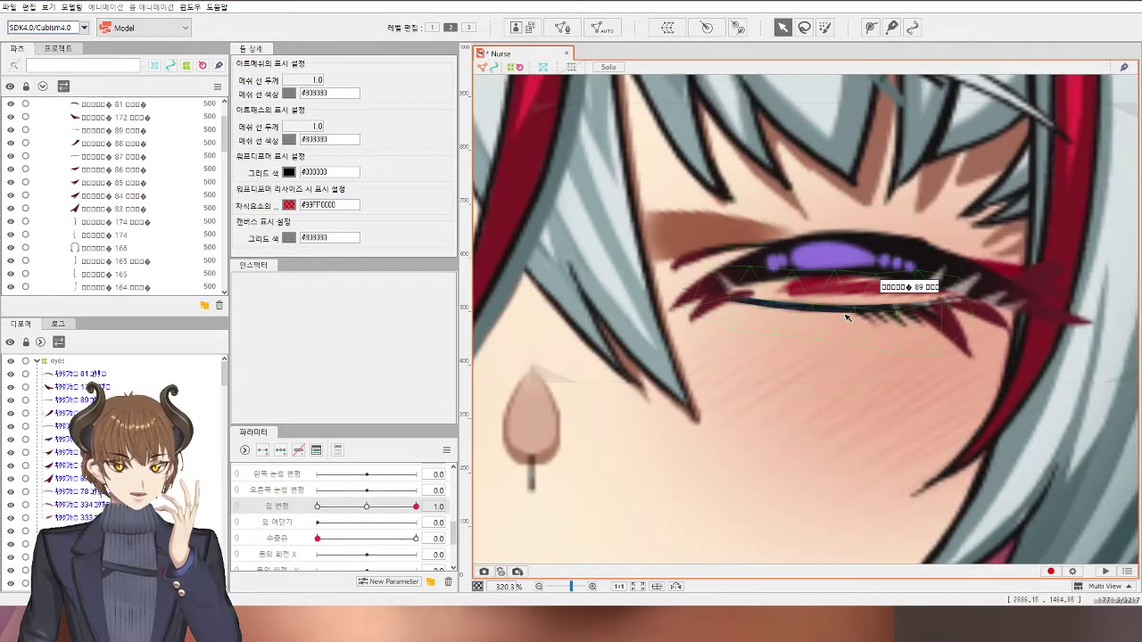
left_click(846, 316)
left_click_drag(825, 367, 778, 375)
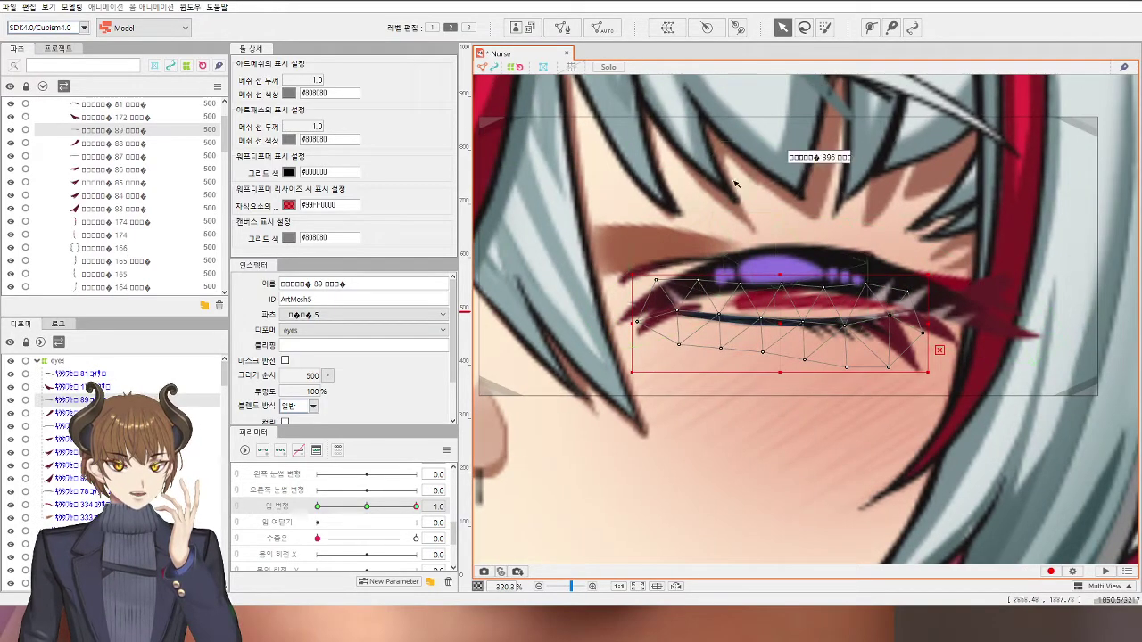
left_click(869, 26)
left_click(680, 310)
left_click(796, 319)
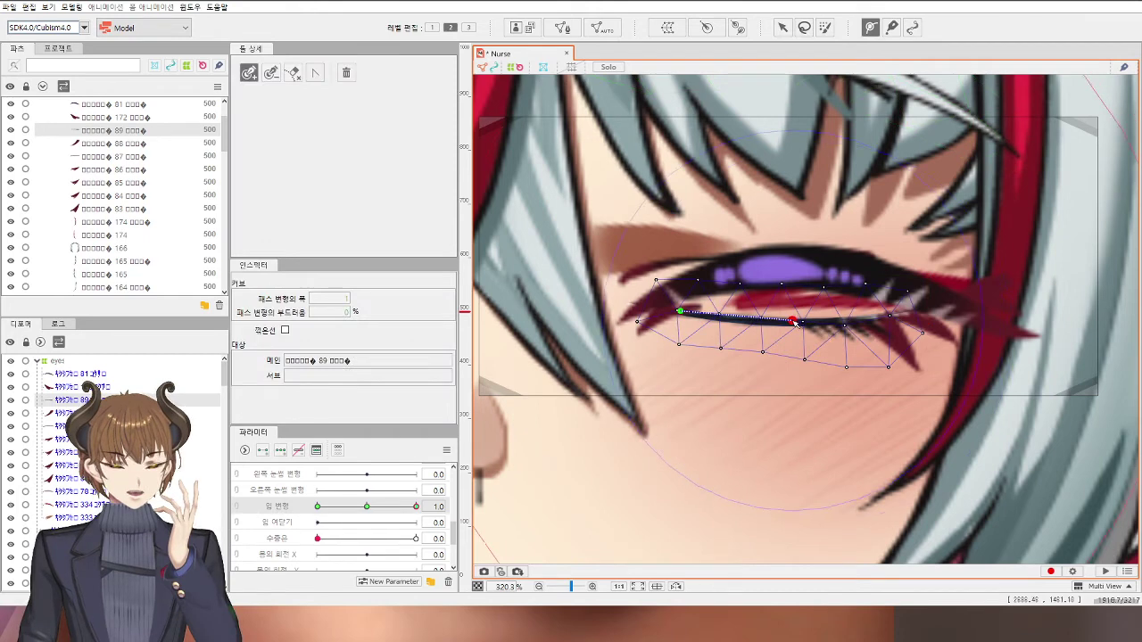
left_click(890, 317)
left_click(782, 27)
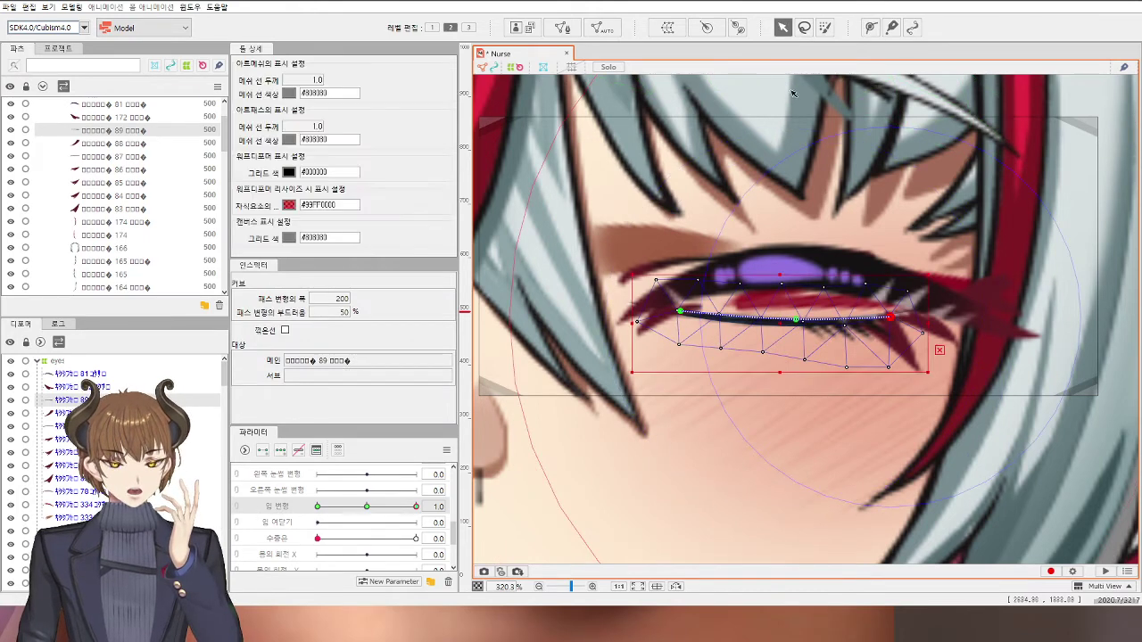
Step: Raise the middle and both ends of lower lash mesh 89 onto the arched upper lash, and select iris mesh 396
scroll(804, 281, "up", 3)
left_click_drag(794, 358, 796, 288)
left_click_drag(562, 347, 560, 312)
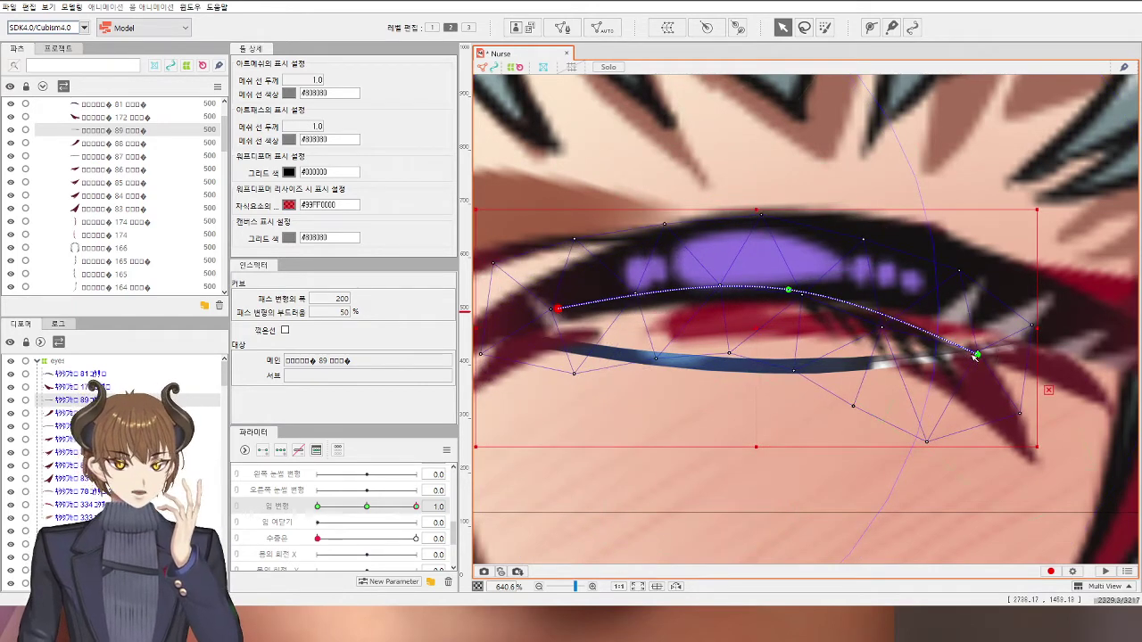
left_click_drag(978, 355, 978, 315)
scroll(938, 338, "down", 3)
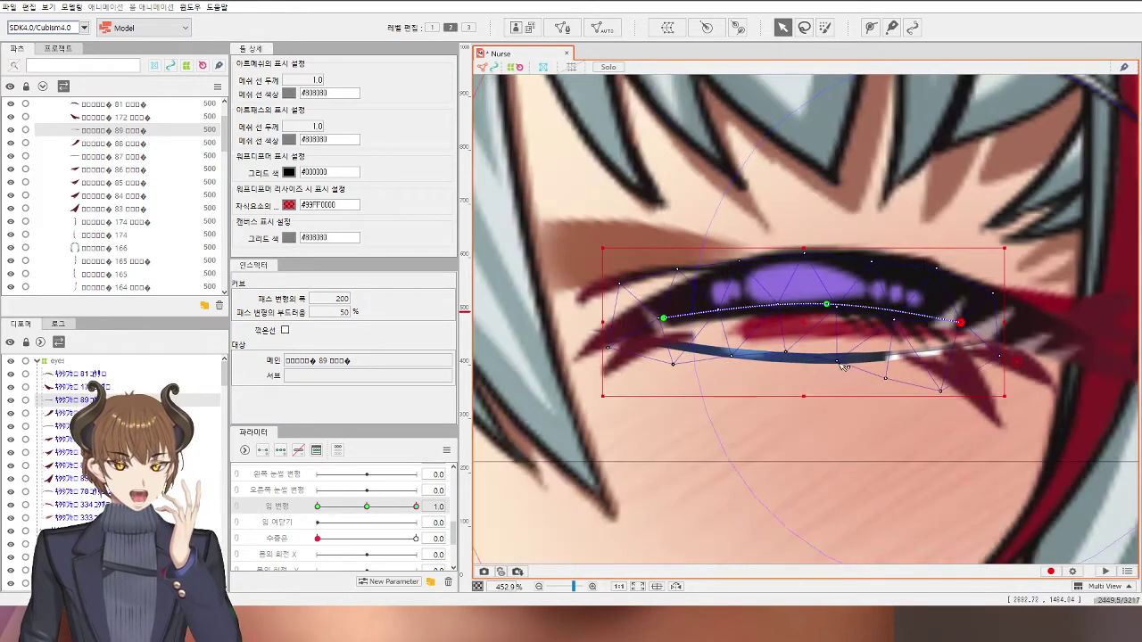
left_click(810, 363)
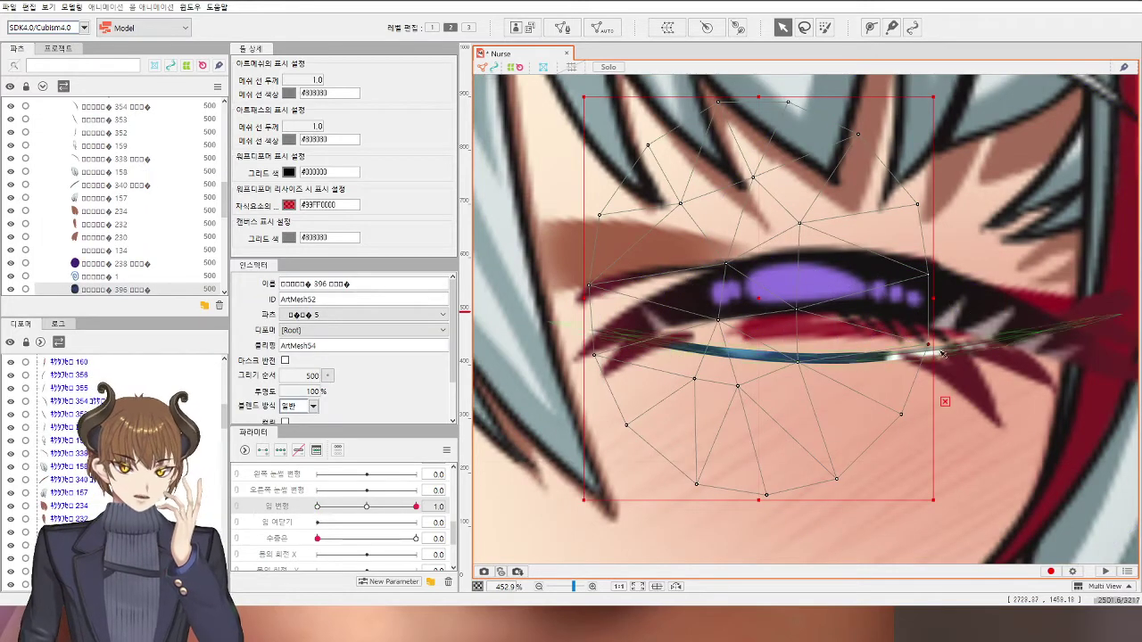
Step: Select eye-white mesh 78 2 and arch it along the upper lash, raising its middle path point and lowering its outer and inner ends
left_click(933, 358)
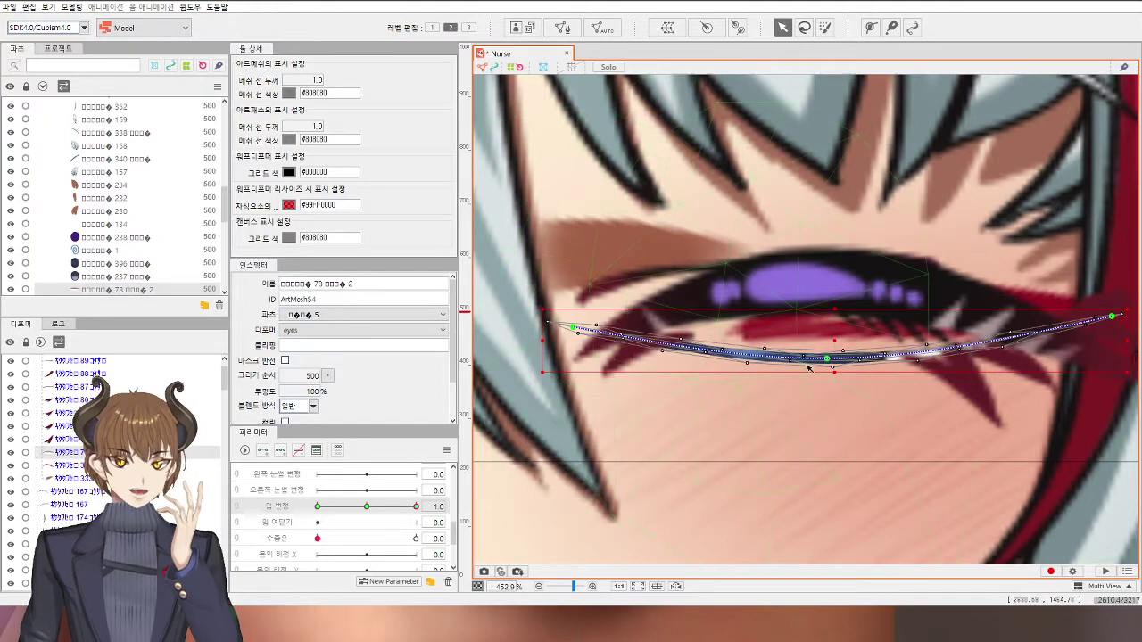
left_click_drag(829, 361, 830, 305)
left_click_drag(883, 383, 793, 360)
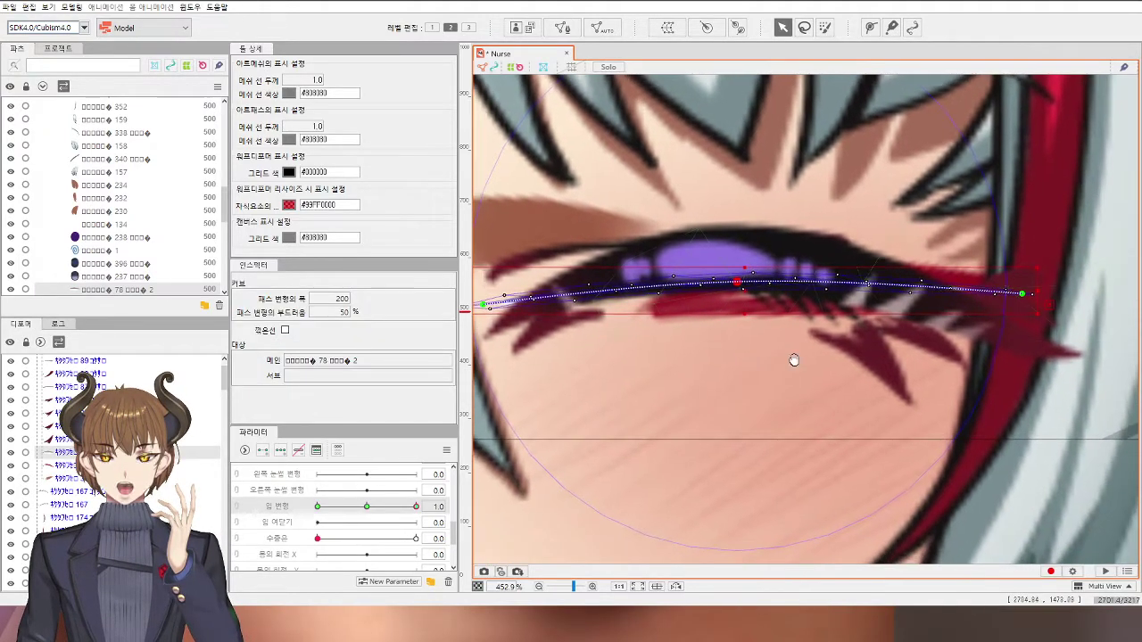
left_click(1024, 293, "shift")
left_click_drag(1024, 294, 1021, 350)
left_click_drag(575, 338, 757, 337)
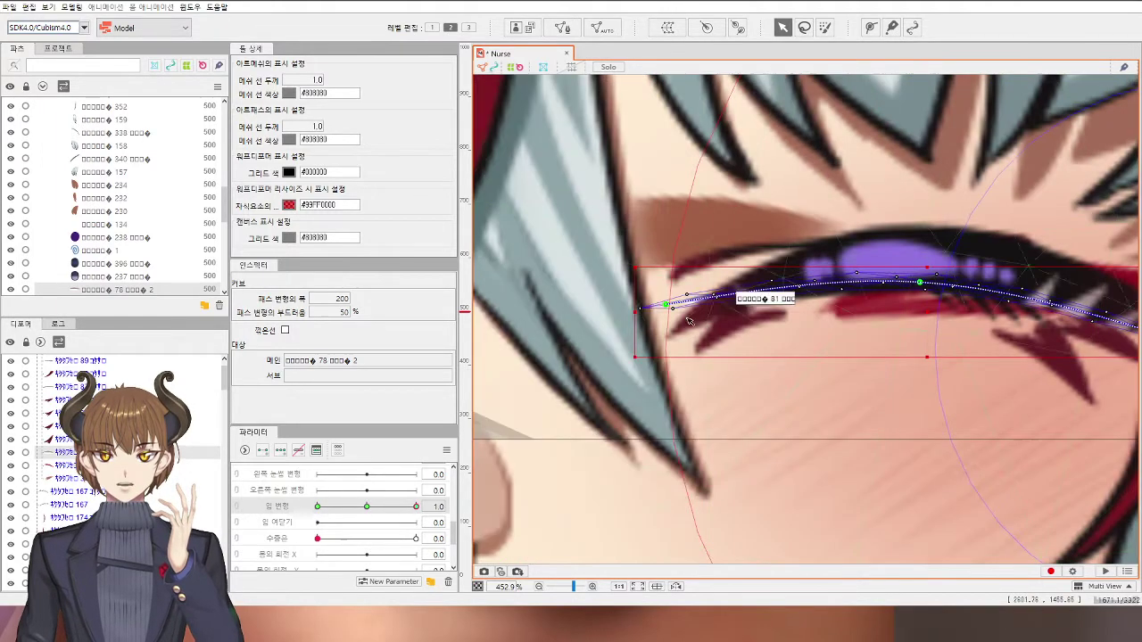
left_click_drag(668, 309, 668, 334)
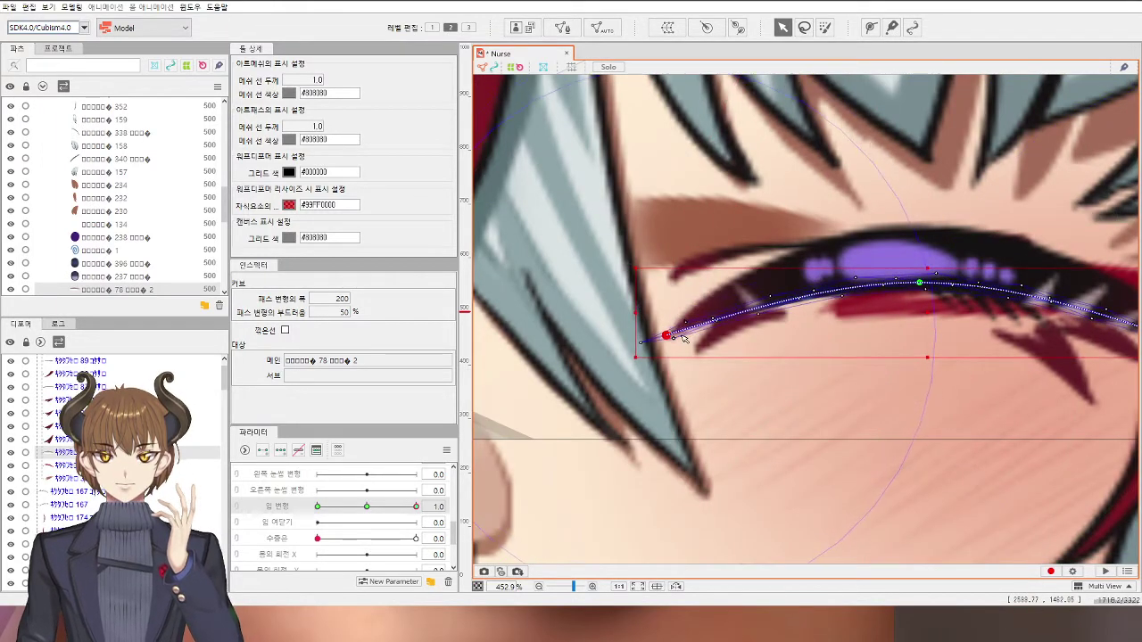
scroll(783, 389, "down", 2)
Step: Select eyelid-crease mesh 87 and raise its middle and outer path points to follow the arched upper lash
left_click(774, 385)
left_click(738, 350)
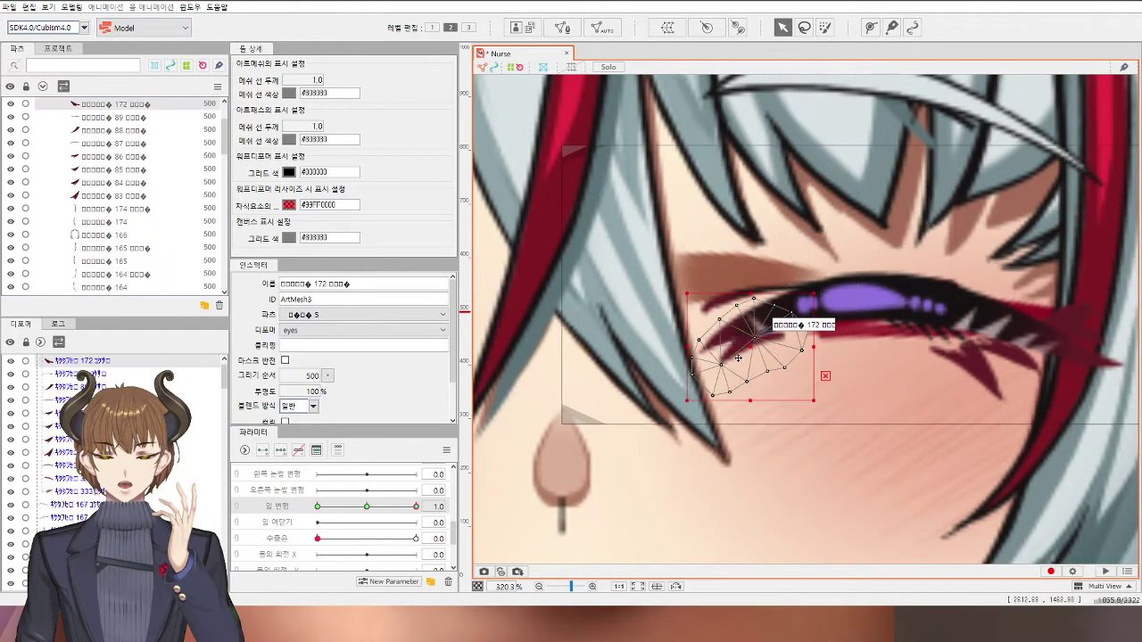
mouse_move(415, 505)
left_mouse_down()
mouse_move(321, 508)
mouse_move(421, 505)
mouse_move(328, 517)
mouse_move(419, 509)
left_mouse_up()
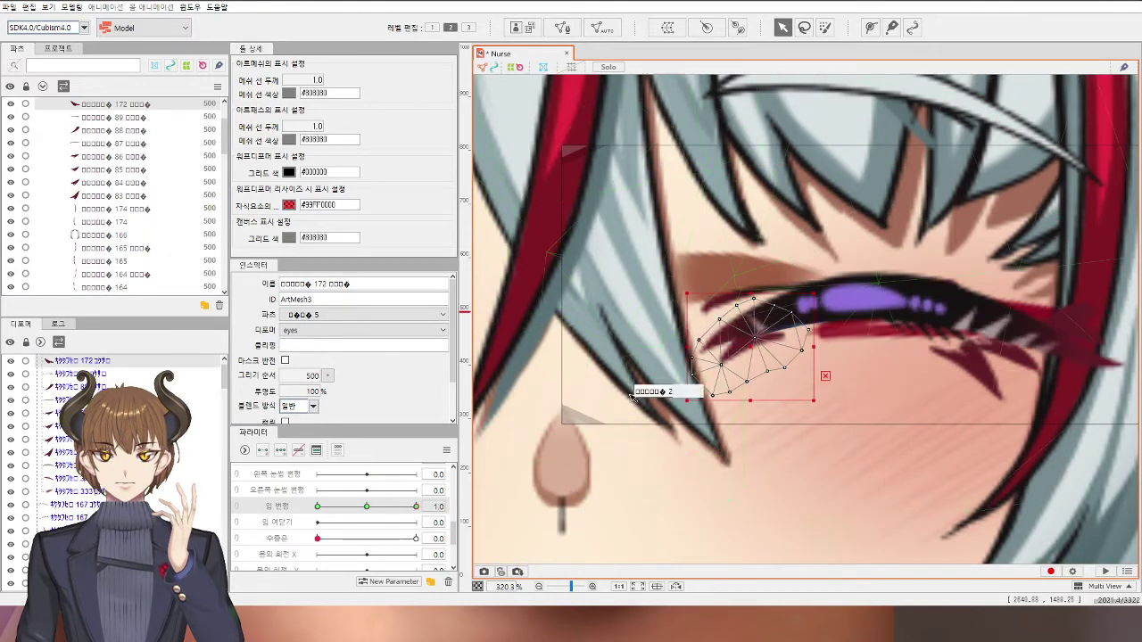
left_click(718, 299)
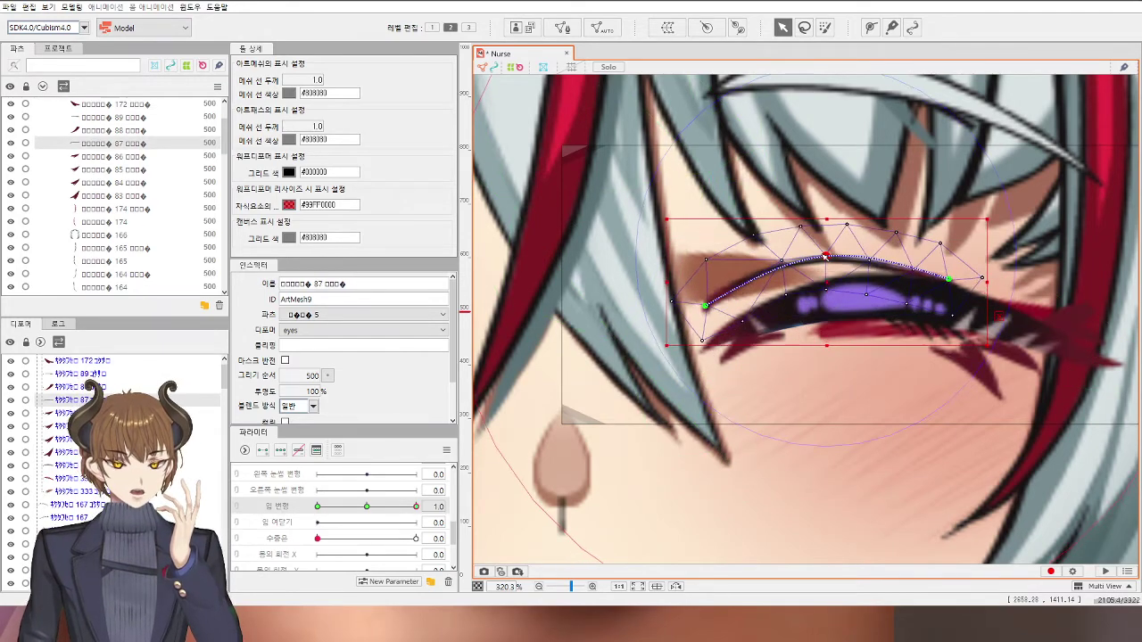
left_click(826, 256)
left_click_drag(948, 279, 946, 256)
scroll(948, 258, "down", 3)
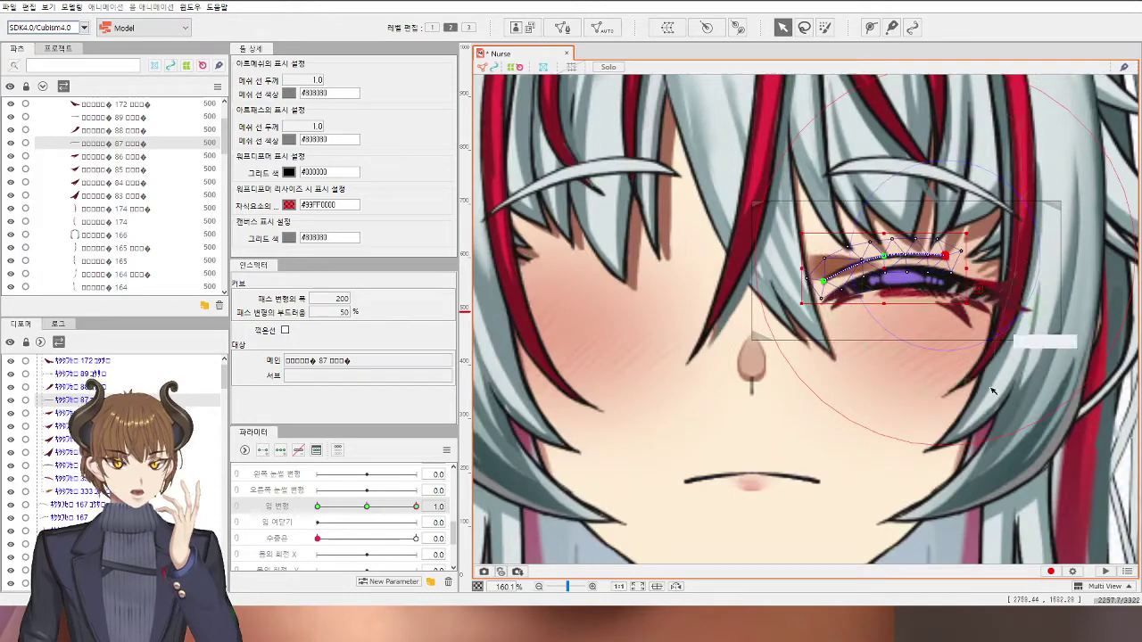
Step: Select eyelid-shadow mesh 333 among the overlapping meshes, rotate it counter-clockwise and nudge it to follow the eyelid crease
left_click(819, 267)
scroll(842, 269, "up", 2)
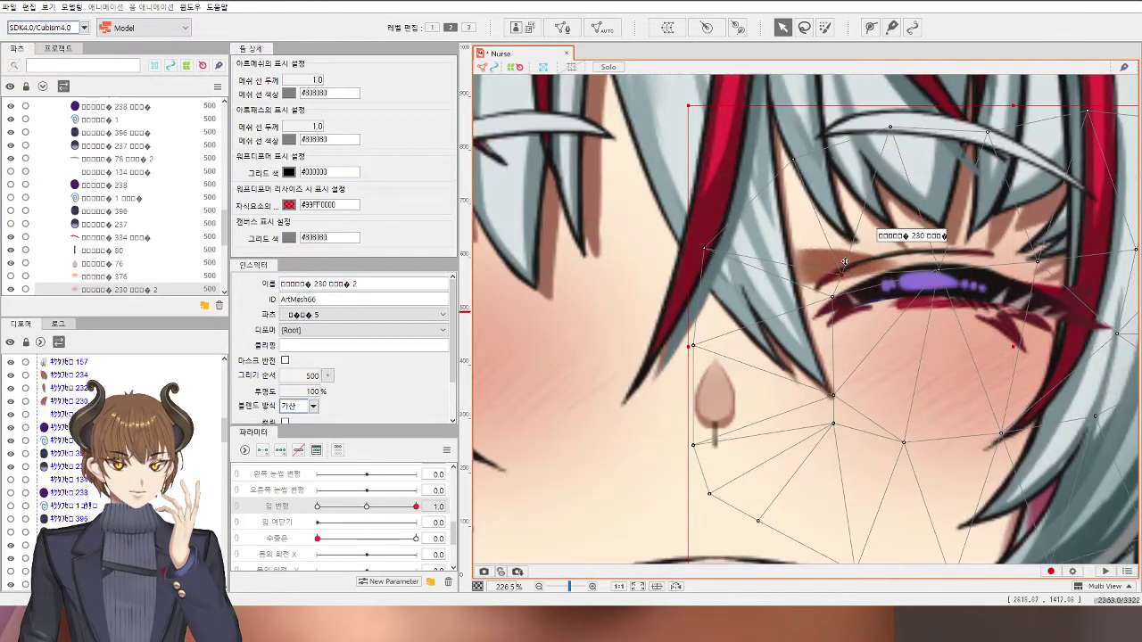
left_click(872, 262)
left_click(813, 265)
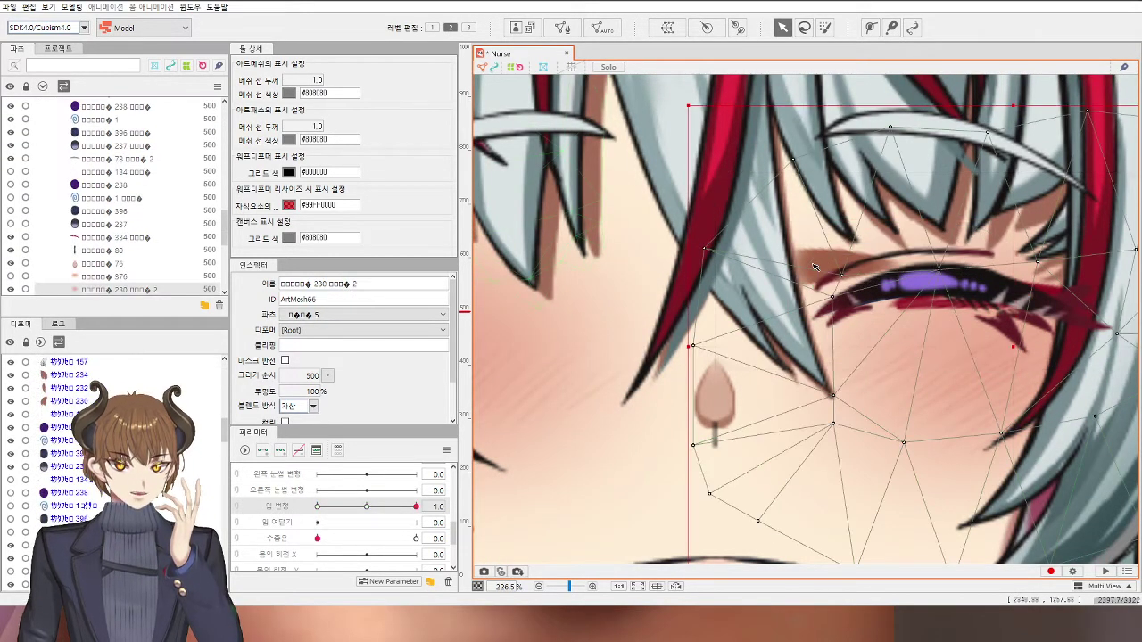
right_click(811, 264)
mouse_move(892, 303)
left_click(977, 358)
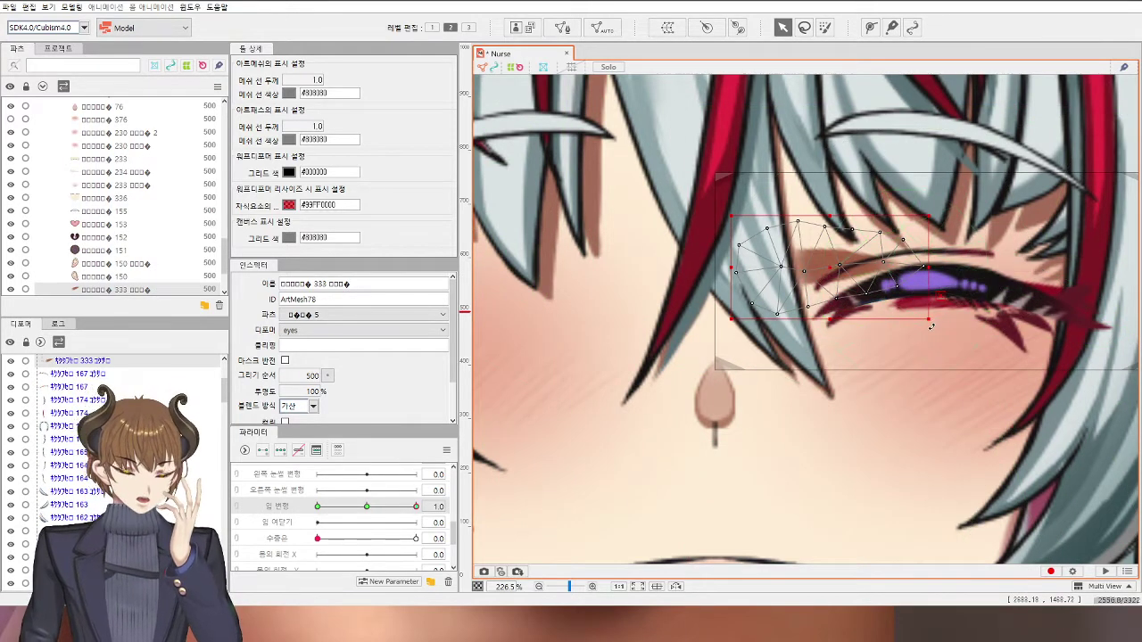
left_click_drag(931, 326, 932, 285)
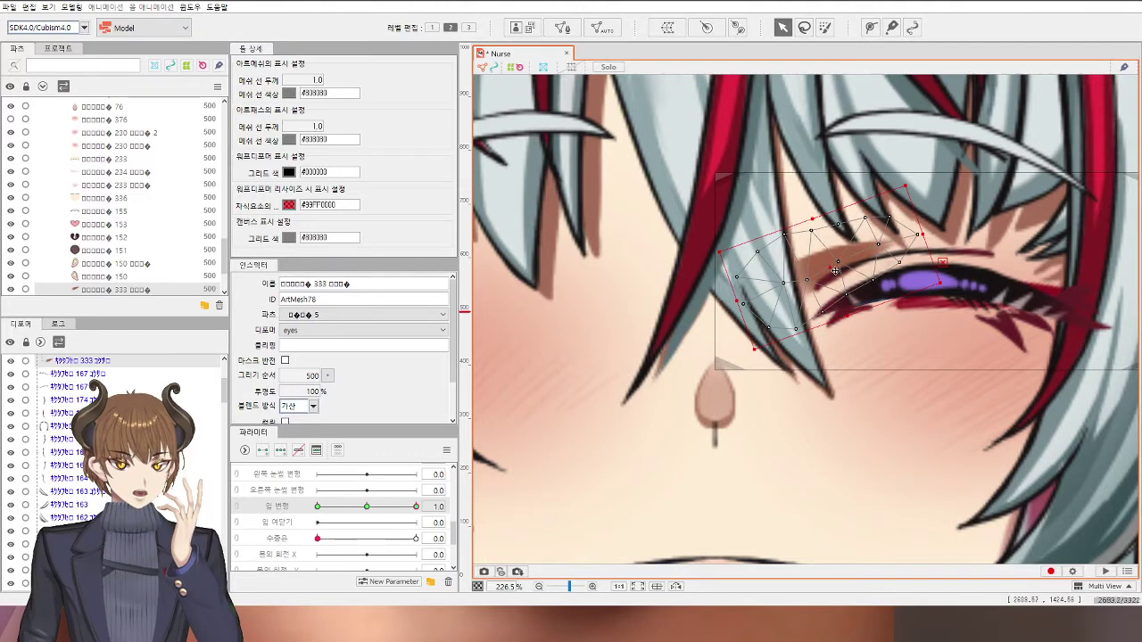
left_click_drag(833, 270, 834, 266)
Step: Select the outer-end vertices of eyelid-shadow mesh 333, rotate them clockwise and lower them toward the crease line, ending with the mesh deselected
scroll(881, 236, "up", 5)
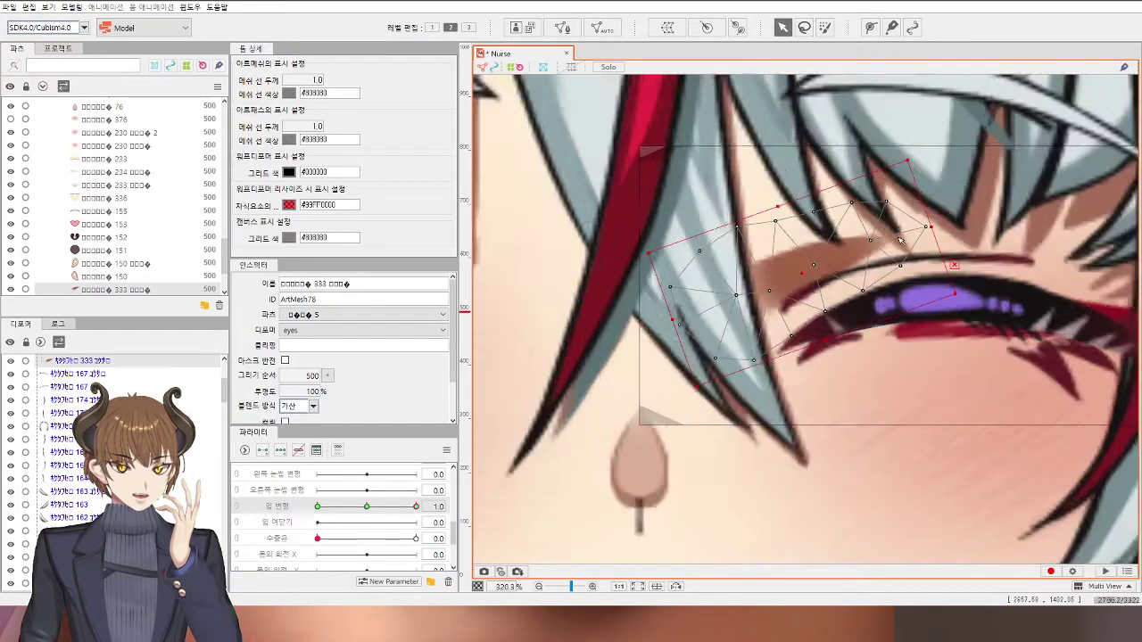
left_click_drag(999, 165, 786, 371)
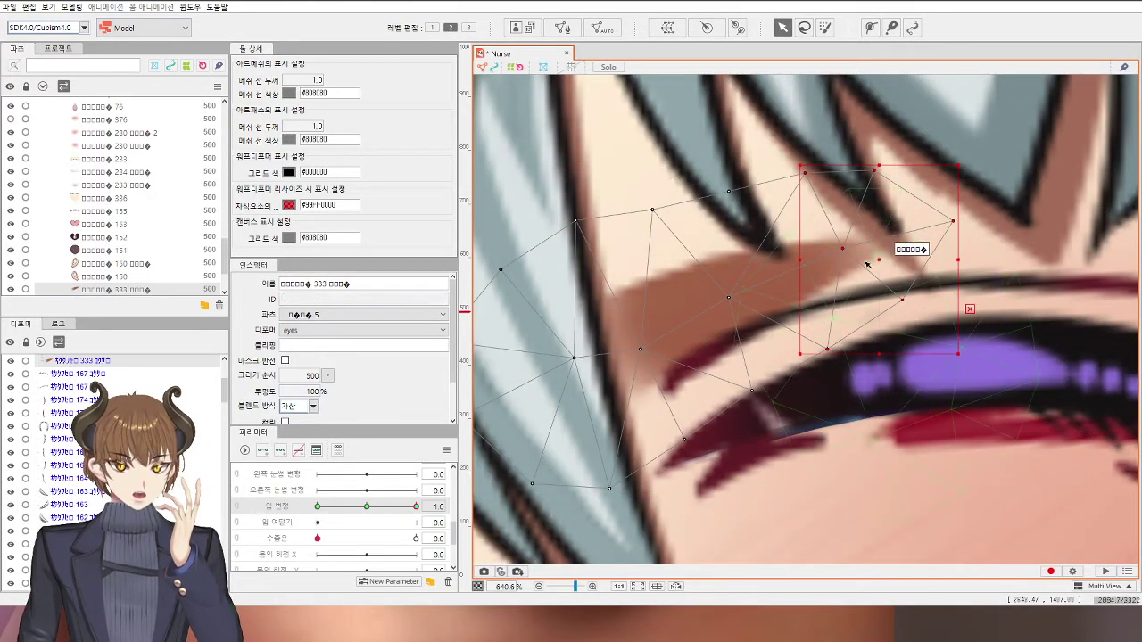
left_click_drag(875, 262, 882, 276)
left_click(988, 169)
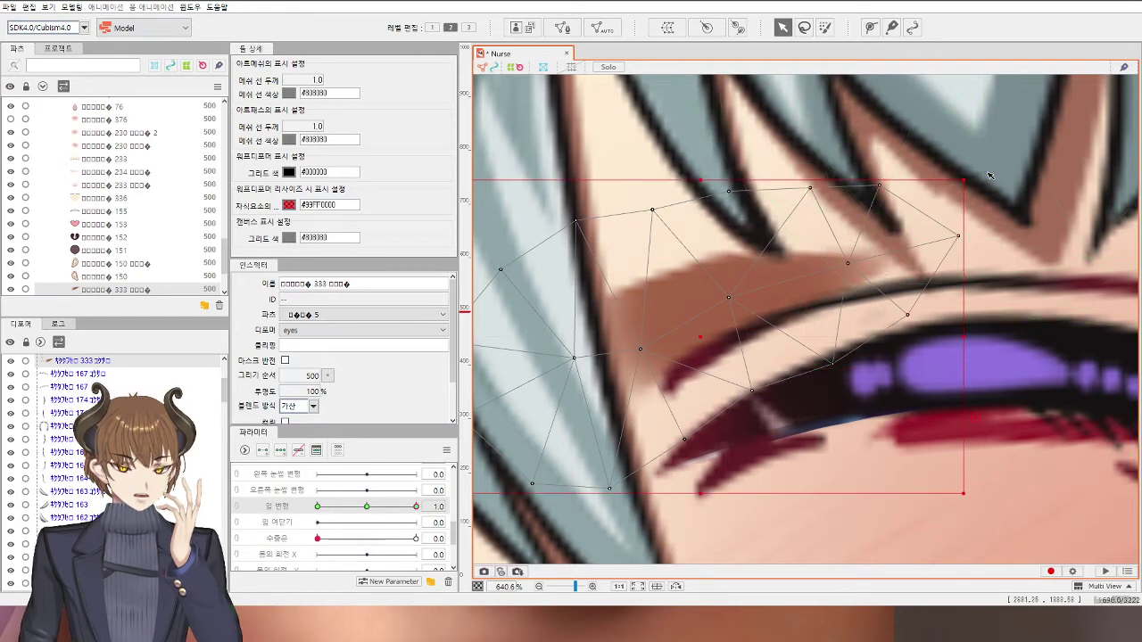
left_click_drag(1006, 157, 910, 312)
left_click_drag(813, 407, 813, 408)
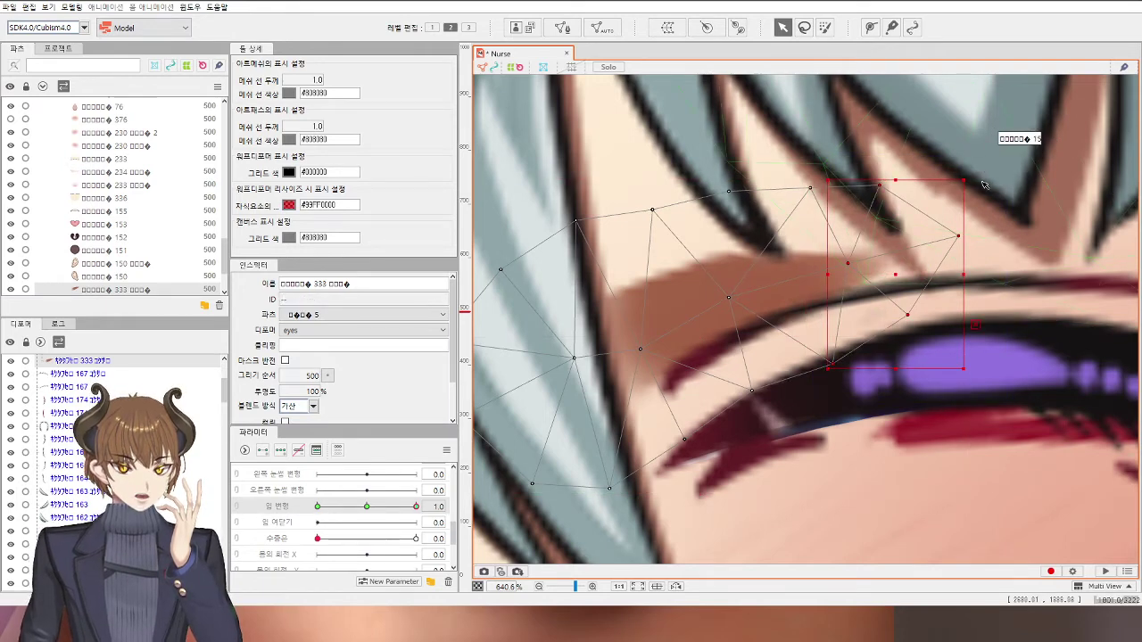
left_click_drag(973, 176, 991, 193)
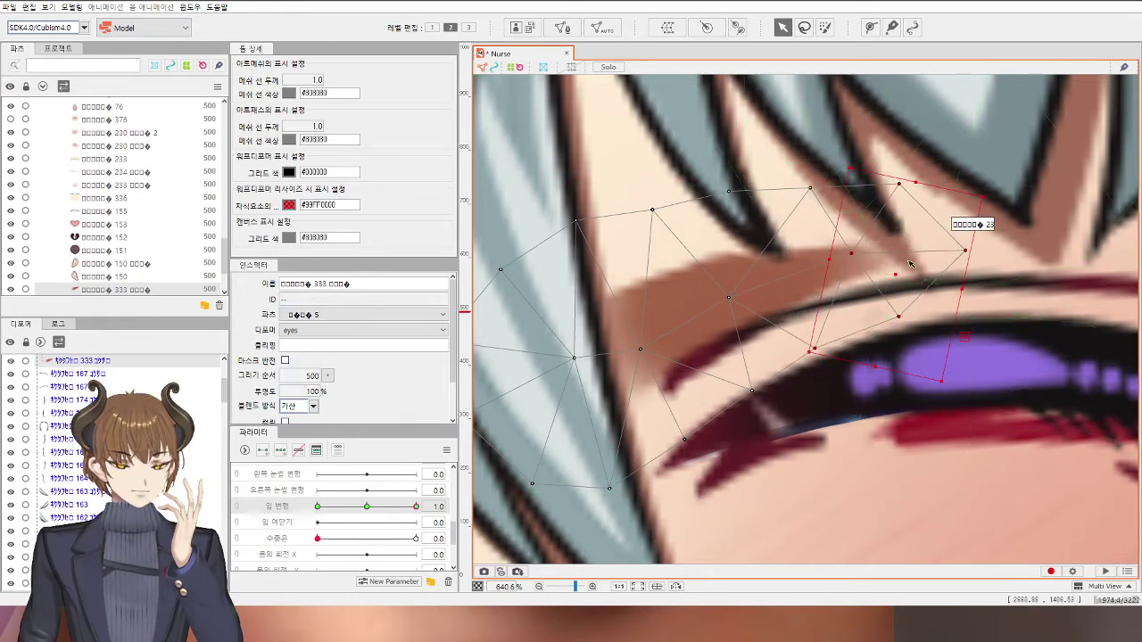
left_click_drag(902, 273, 903, 291)
scroll(981, 335, "down", 10)
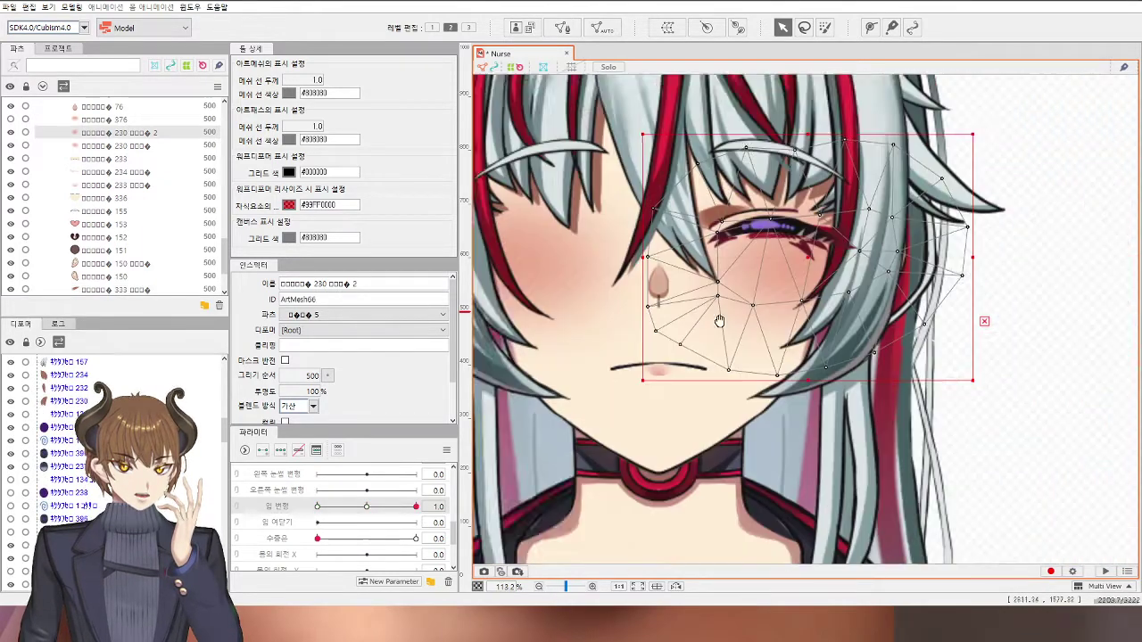
left_click(982, 390)
Step: Select mesh 334 among the overlapping meshes and arch it over the upper lash, raising its inner and middle path points and lowering its outer end
scroll(756, 292, "up", 6)
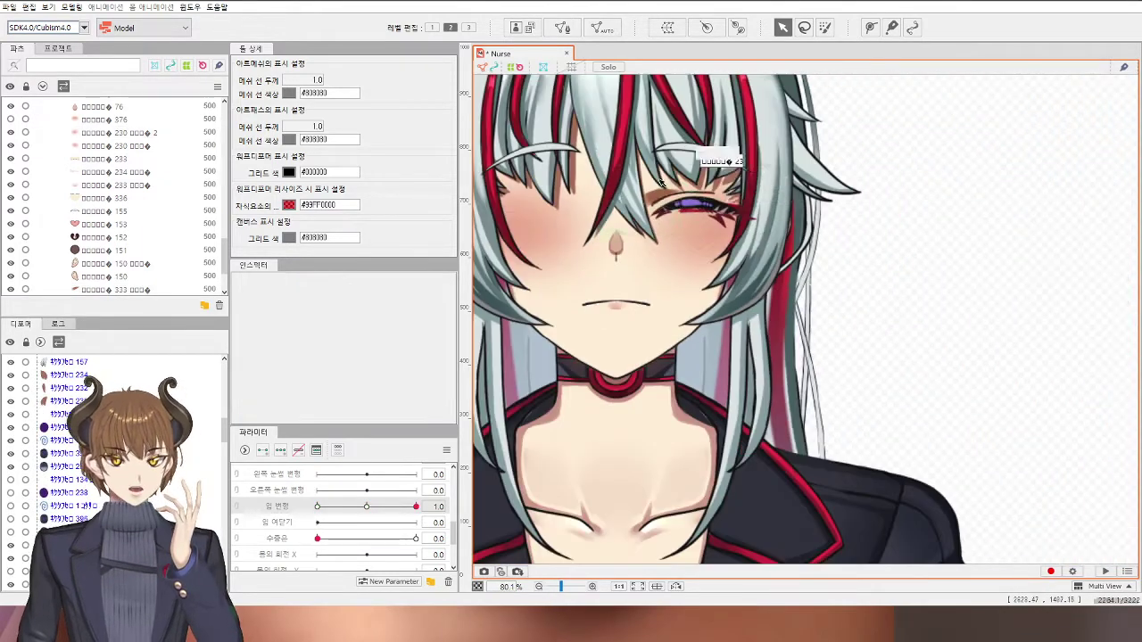
left_click(811, 306)
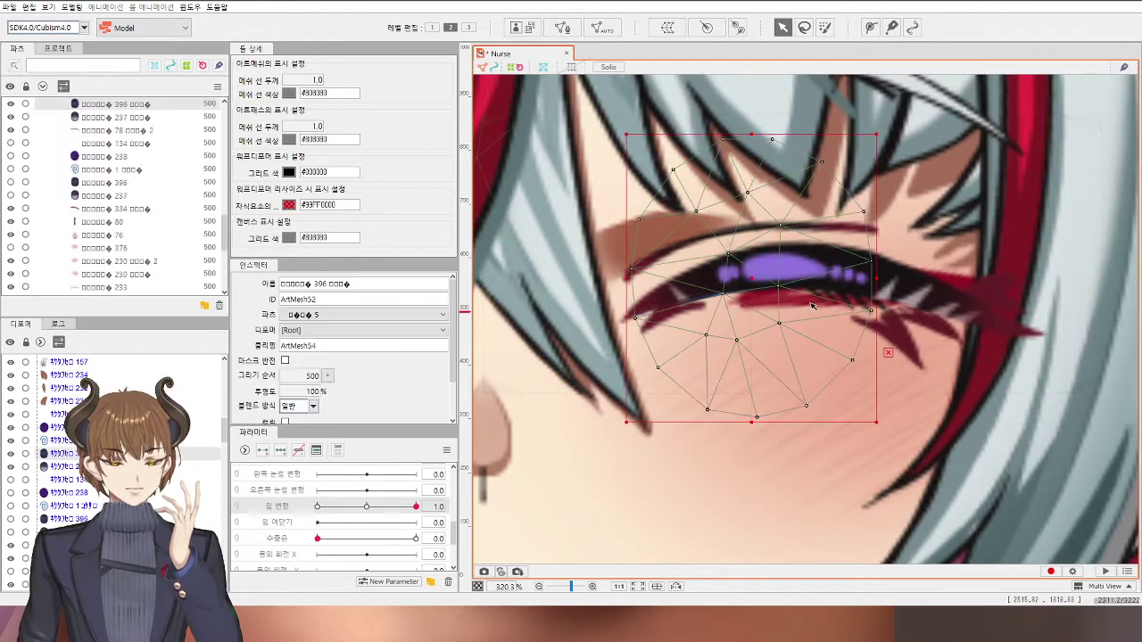
right_click(811, 306)
mouse_move(883, 340)
left_click(995, 389)
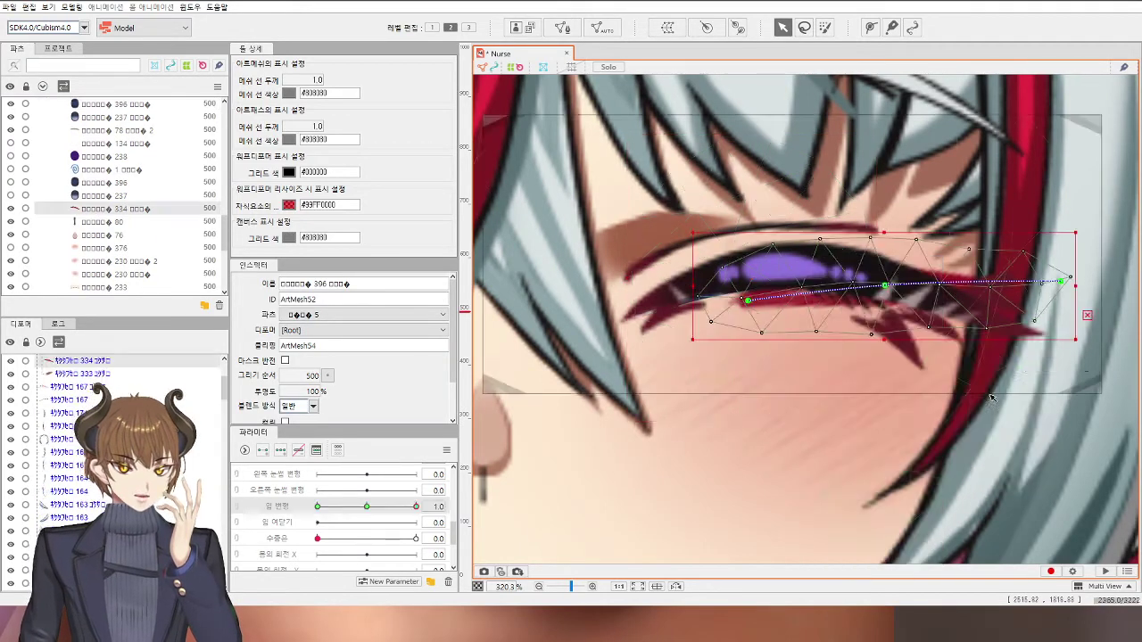
left_click_drag(748, 300, 754, 259)
left_click_drag(884, 286, 885, 262)
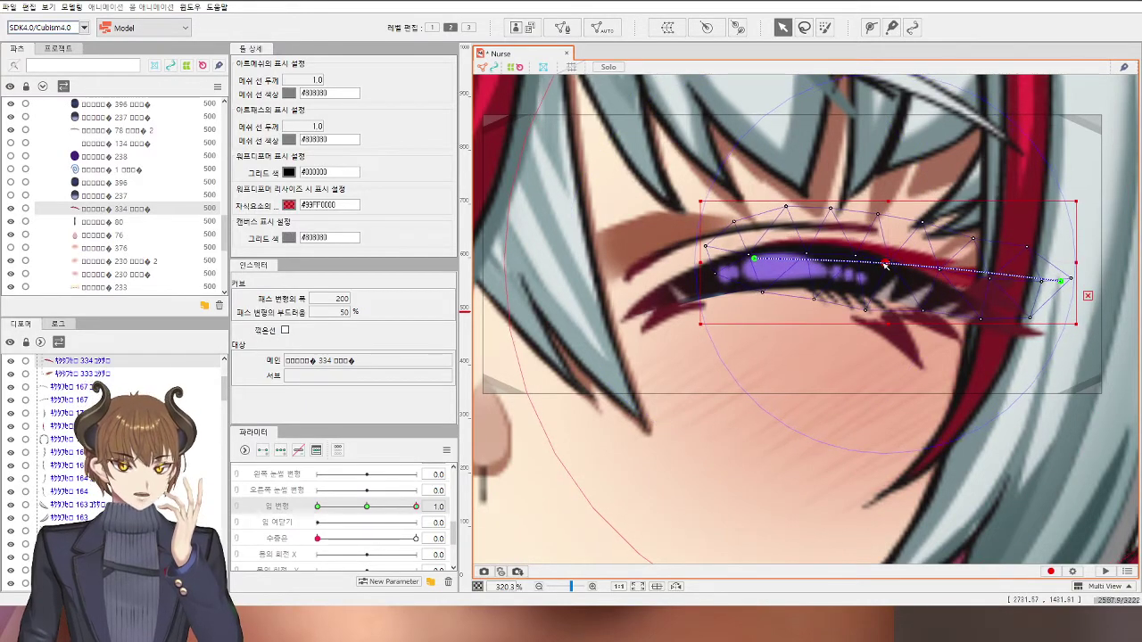
left_click_drag(1060, 280, 1057, 300)
scroll(1057, 301, "down", 4)
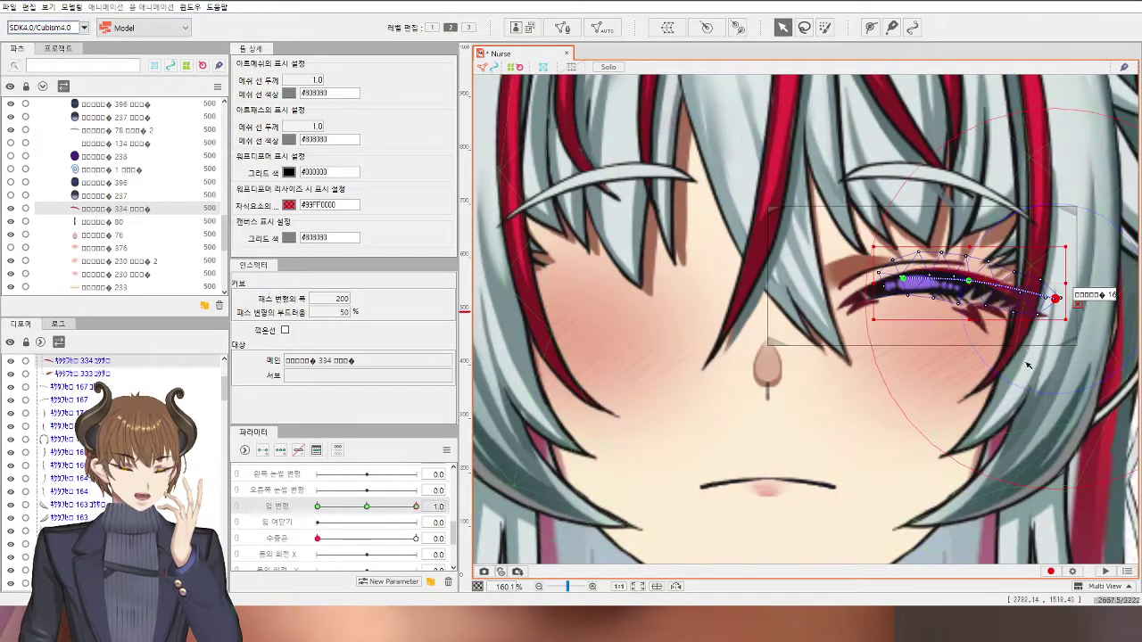
left_click(1078, 396)
Step: Select inner-corner lash mesh 172, flip it vertically and place it on the inner end of the upper lash
scroll(1078, 396, "down", 2)
left_click_drag(1077, 396, 717, 323)
left_click(968, 347)
scroll(967, 347, "down", 3)
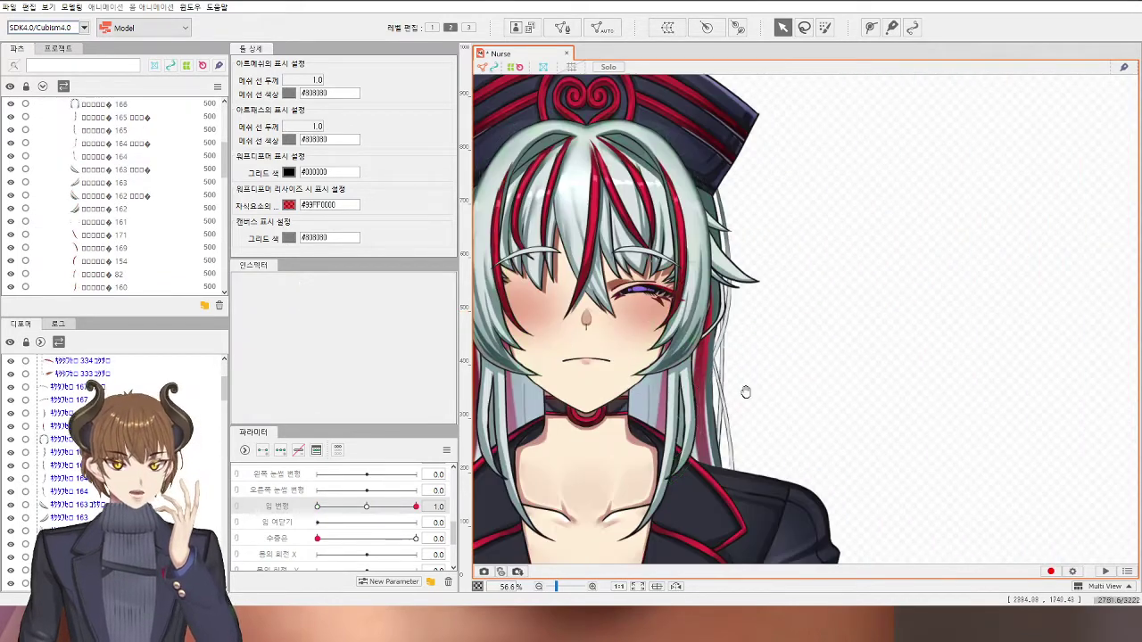
scroll(744, 390, "up", 6)
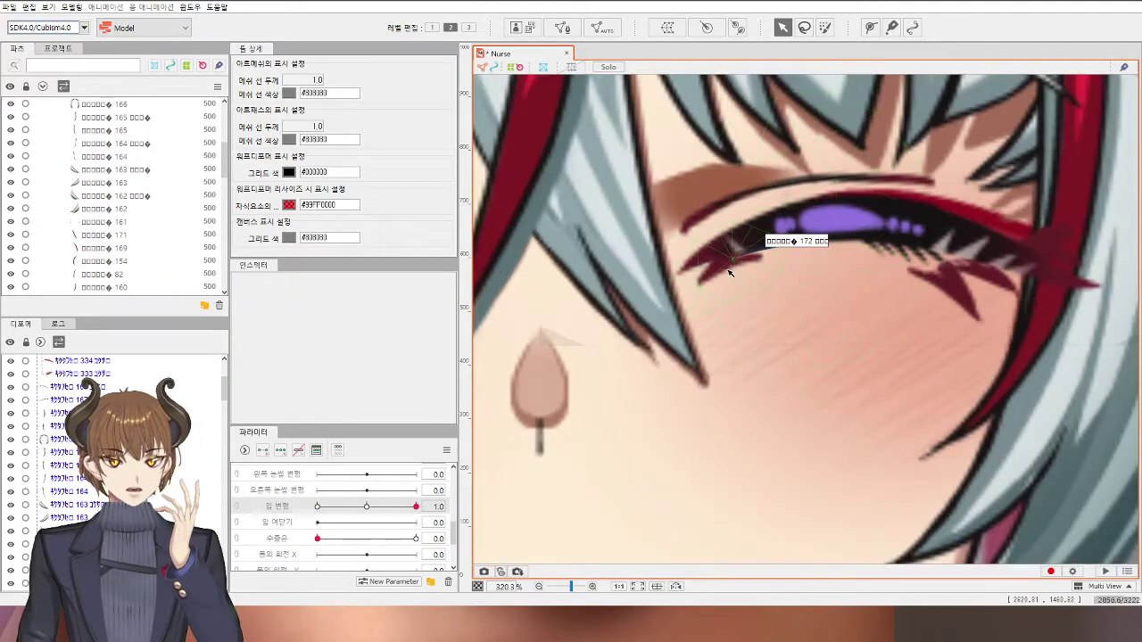
left_click(730, 272)
scroll(730, 272, "up", 3)
left_click_drag(726, 323, 707, 79)
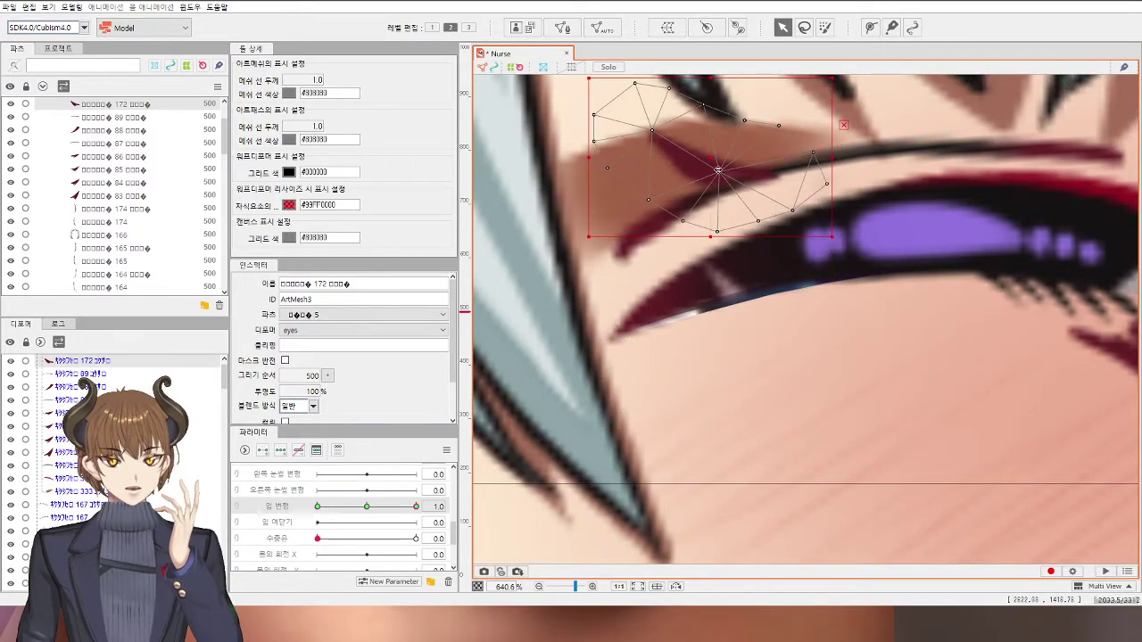
left_click_drag(718, 169, 718, 253)
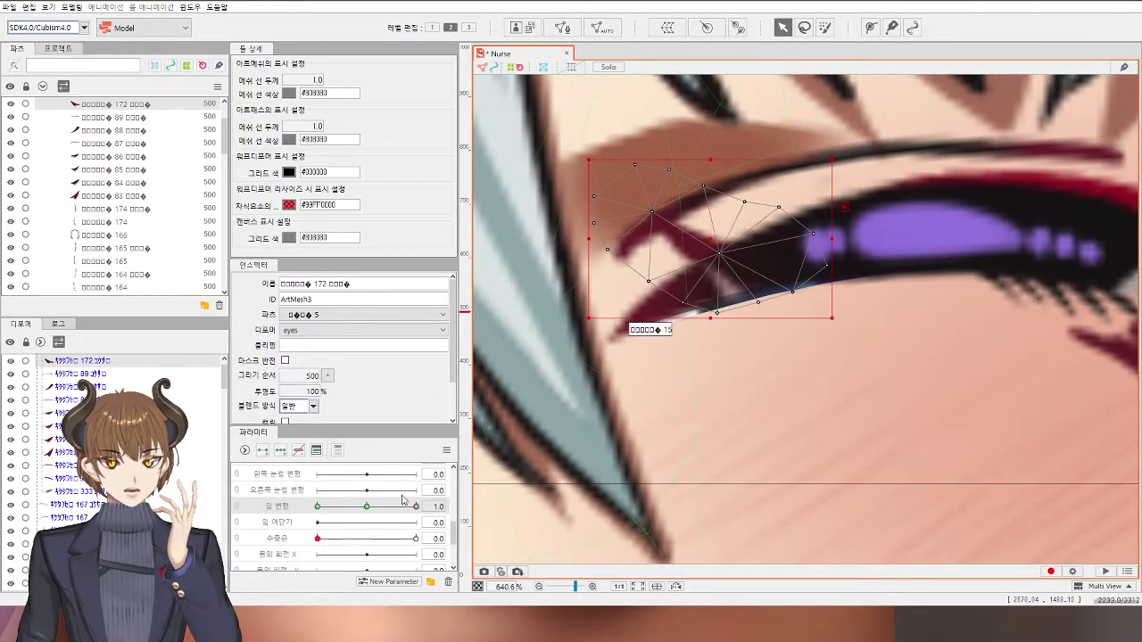
Step: Preview the eye with 왼쪽 눈 깜빡임 at 0.5, and return the parameter to 0.0
scroll(403, 500, "up", 5)
left_click(365, 521)
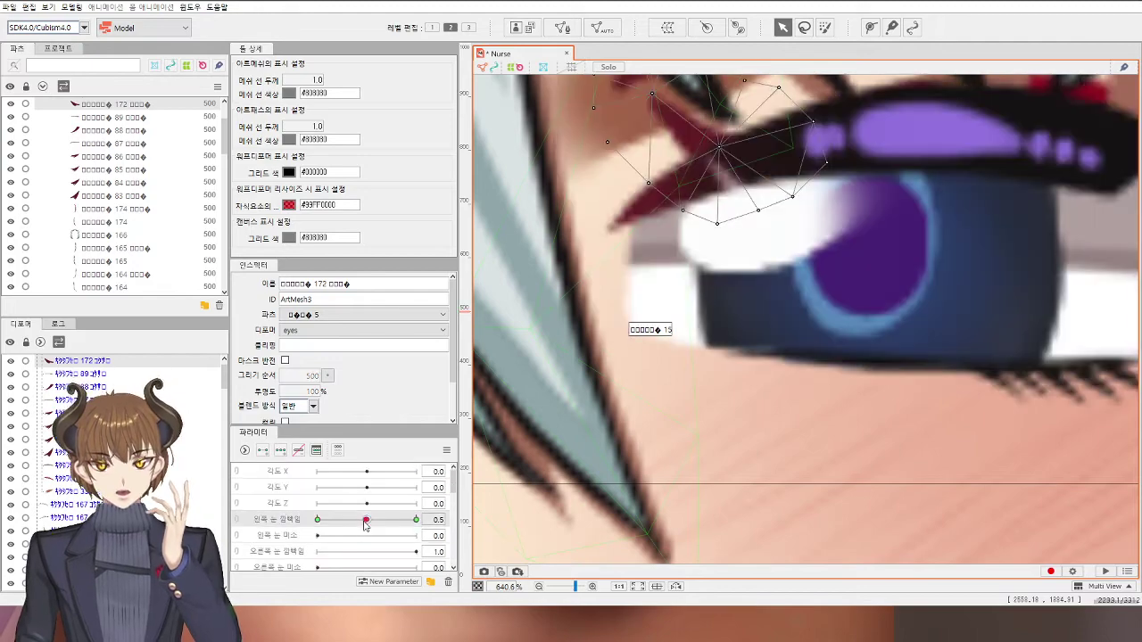
left_click_drag(365, 523, 313, 535)
scroll(702, 454, "down", 2)
scroll(709, 446, "up", 5)
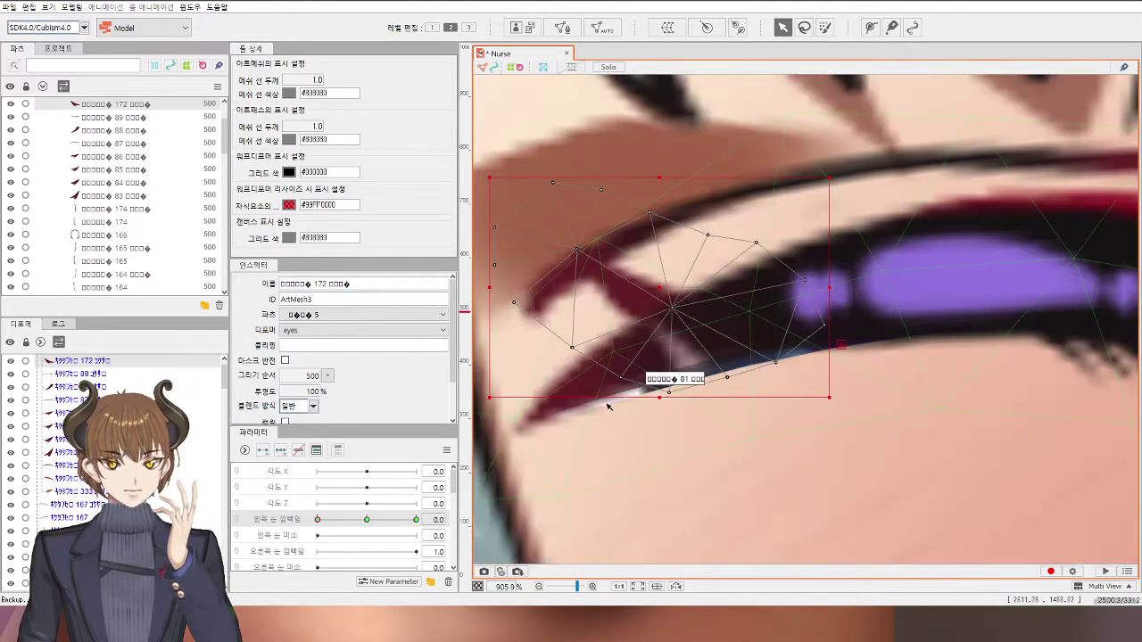
left_click(607, 406)
left_click_drag(514, 424, 516, 411)
key("ctrl+z")
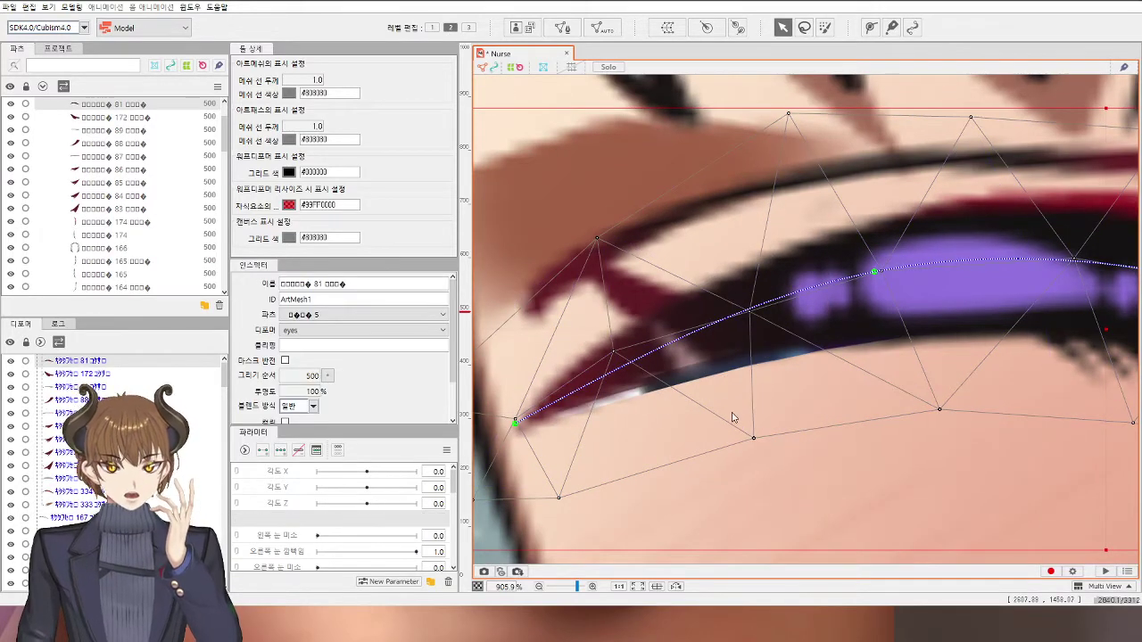
key("ctrl+z")
Step: Raise the inner end of eye-white mesh 78 2 behind the upper lash, and select outer-corner lash mesh 83
left_click_drag(521, 428, 527, 406)
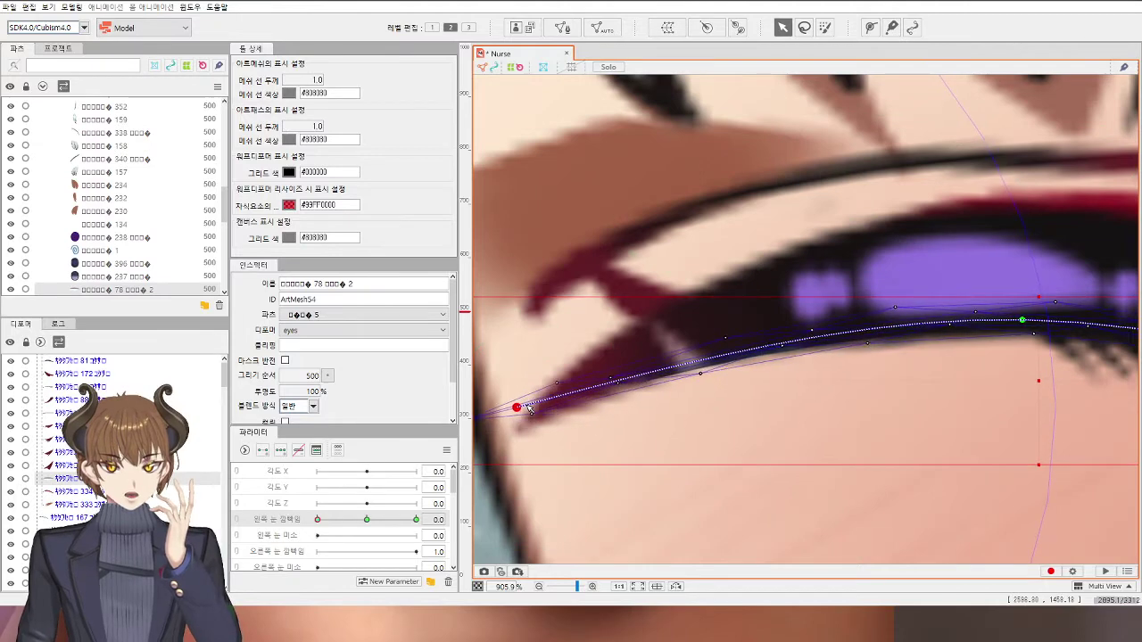
scroll(588, 417, "down", 6)
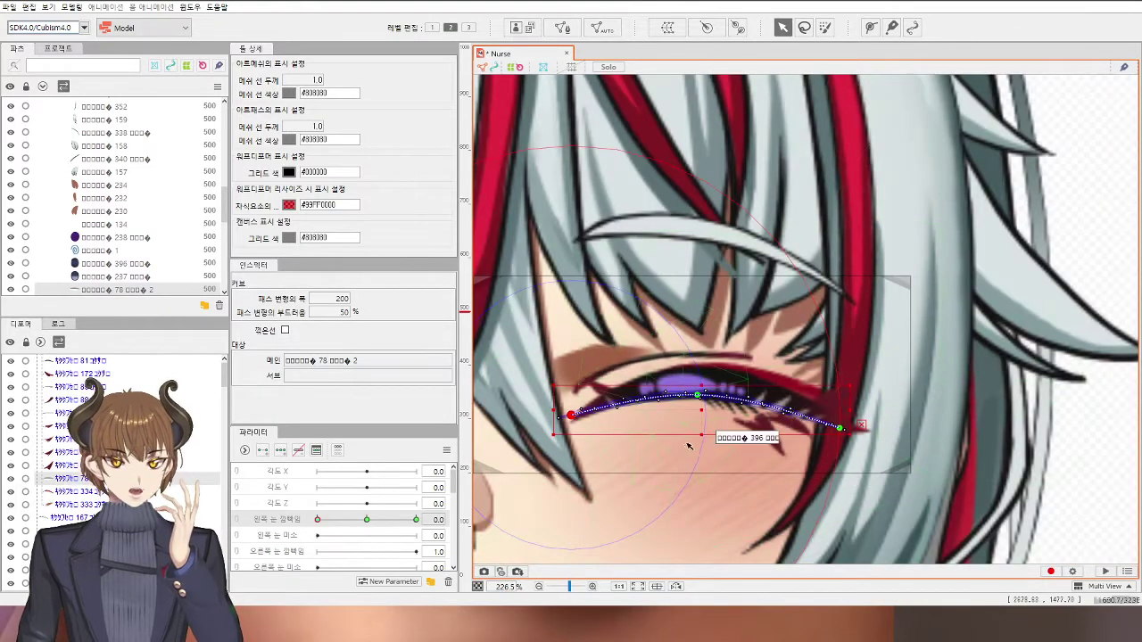
left_click(745, 433)
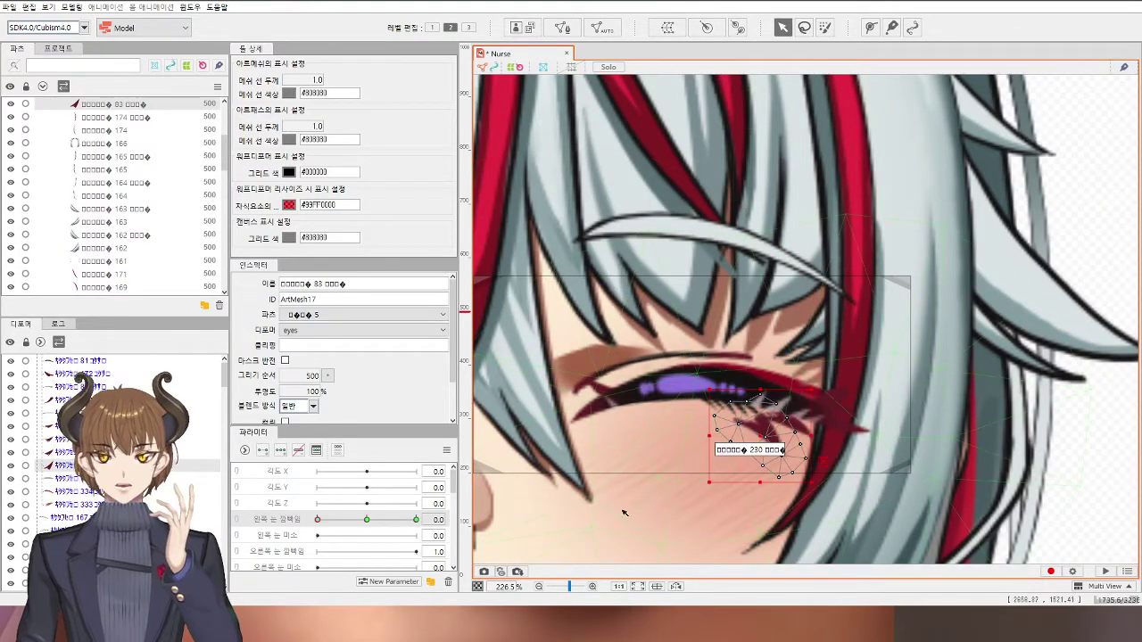
scroll(377, 530, "down", 7)
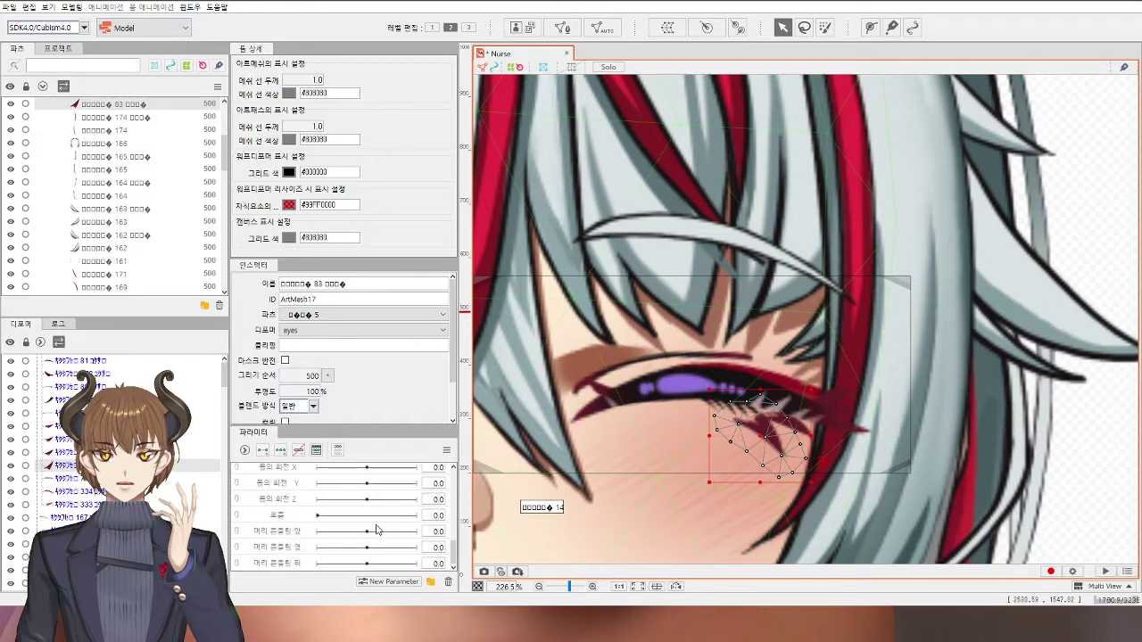
scroll(376, 529, "up", 2)
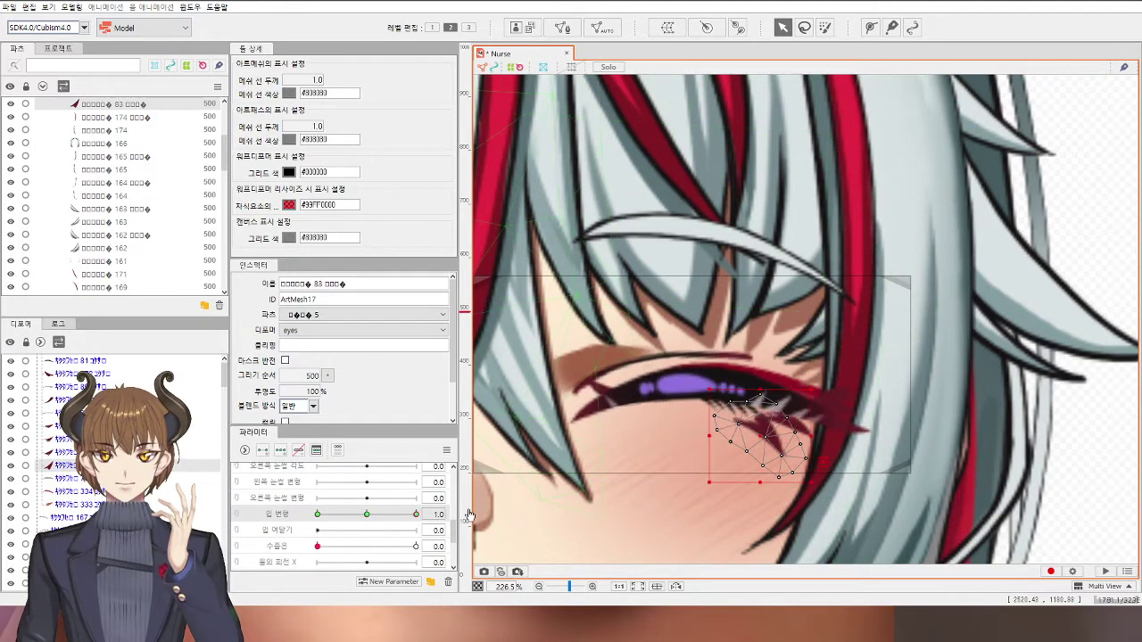
Step: Flip outer-corner lash meshes 83 and 84 vertically and seat them above the outer end of the upper lash
scroll(770, 477, "up", 3)
left_click_drag(745, 474, 726, 180)
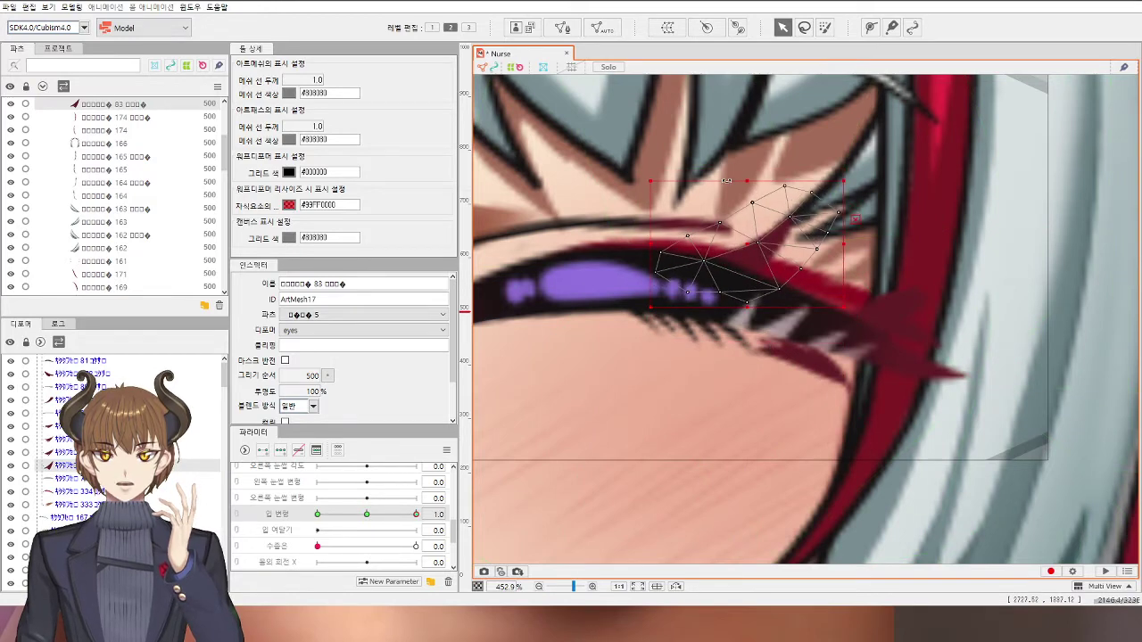
left_click(830, 321)
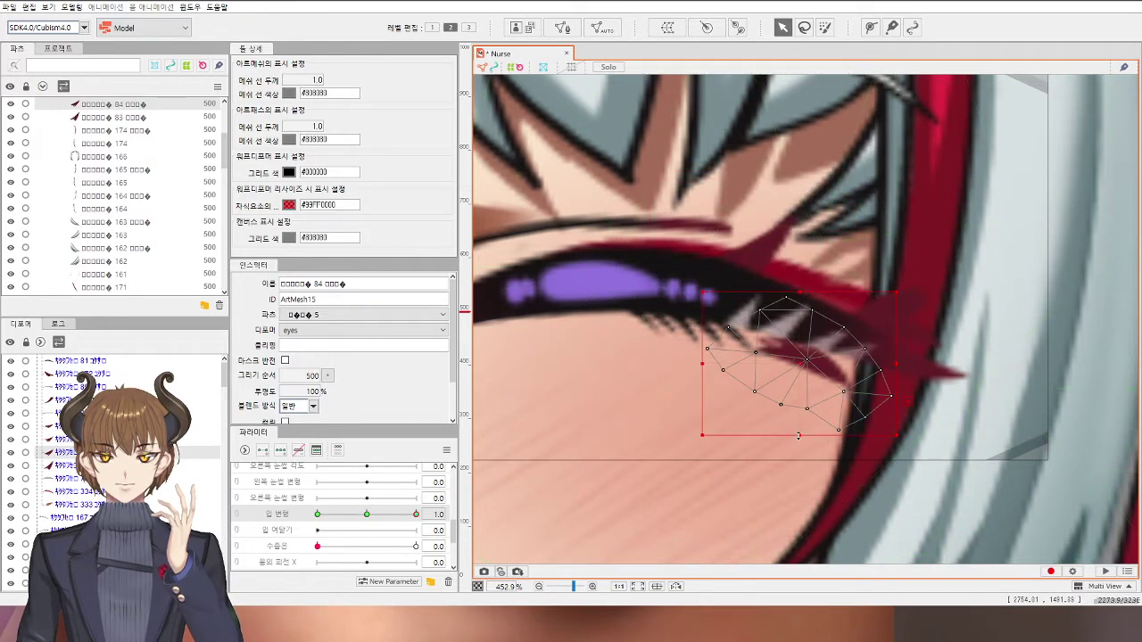
left_click_drag(798, 436, 801, 194)
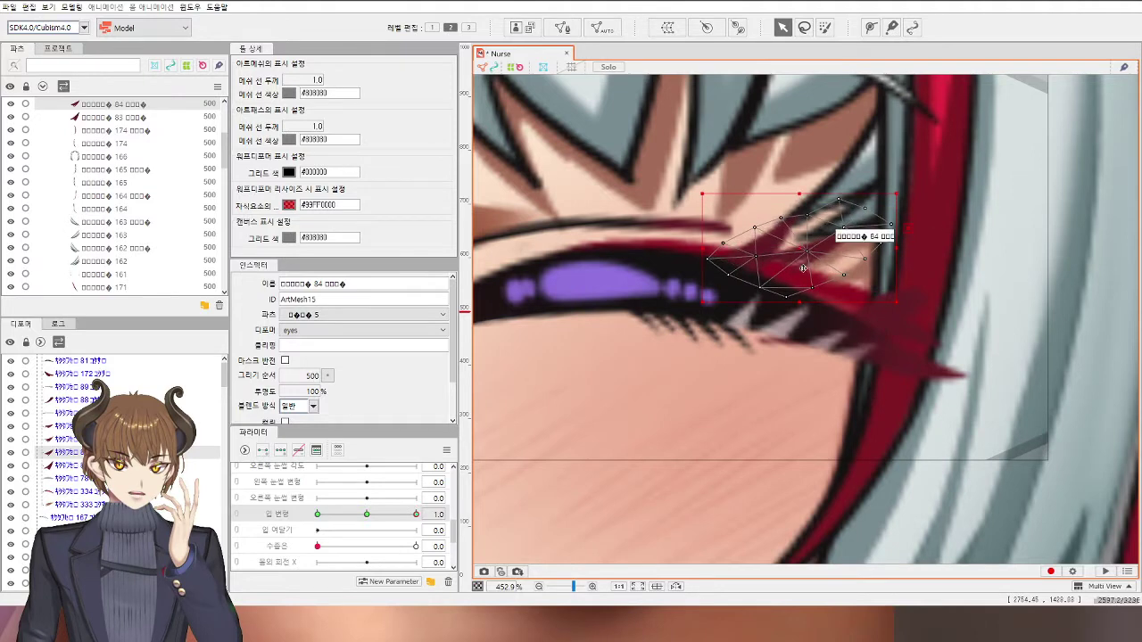
left_click_drag(794, 254, 794, 278)
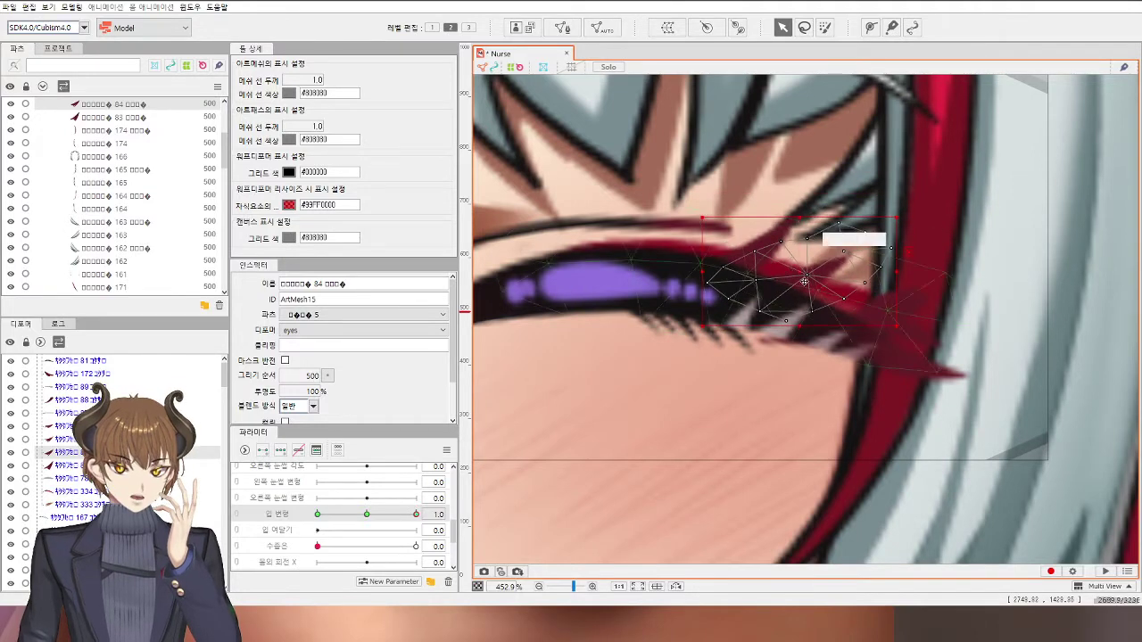
Step: Select outer lash mesh 88, set 왼쪽 눈 깜빡임 to 0.0 to check the closed eye, and clear the selection
left_click(906, 310)
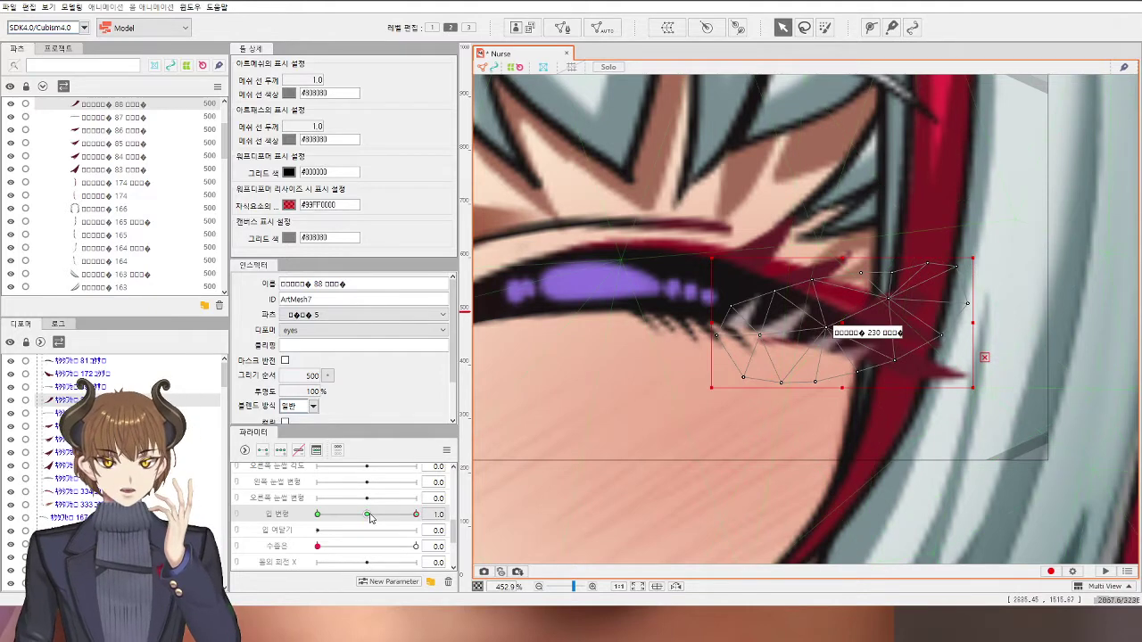
scroll(412, 530, "up", 3)
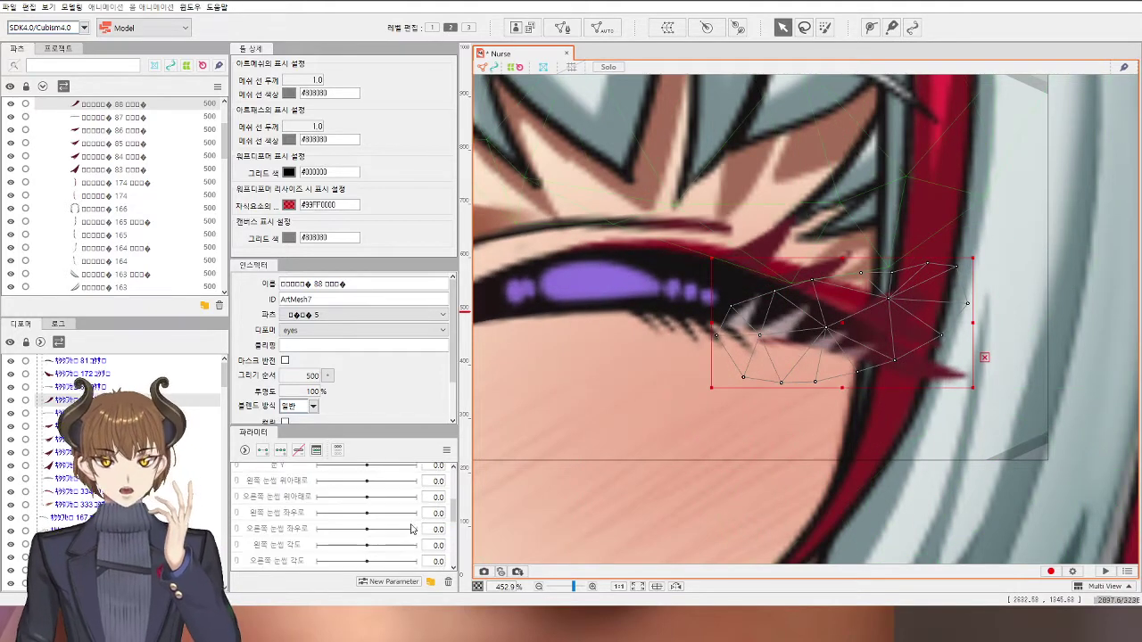
scroll(406, 526, "up", 3)
left_click_drag(367, 521, 313, 538)
left_click_drag(979, 254, 988, 366)
left_click_drag(834, 333, 832, 335)
scroll(832, 336, "down", 3)
left_click(1037, 361)
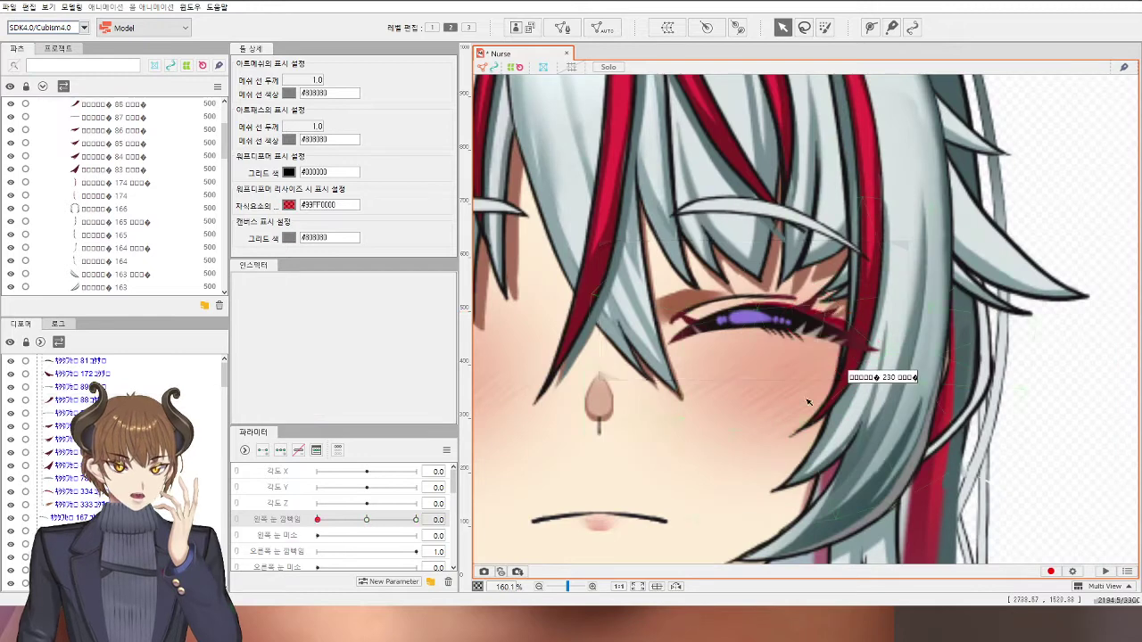
Step: Flip lash mesh 86 vertically in place at the outer corner of the eye
scroll(807, 379, "up", 2)
left_click(921, 301)
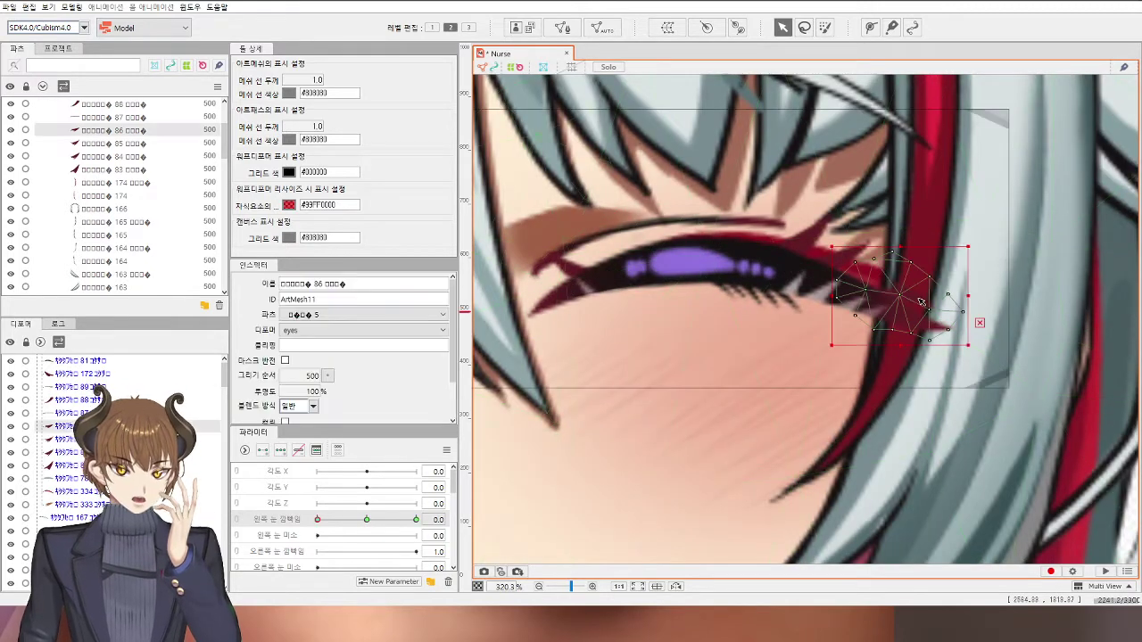
left_click_drag(898, 343, 888, 292)
right_click(872, 301)
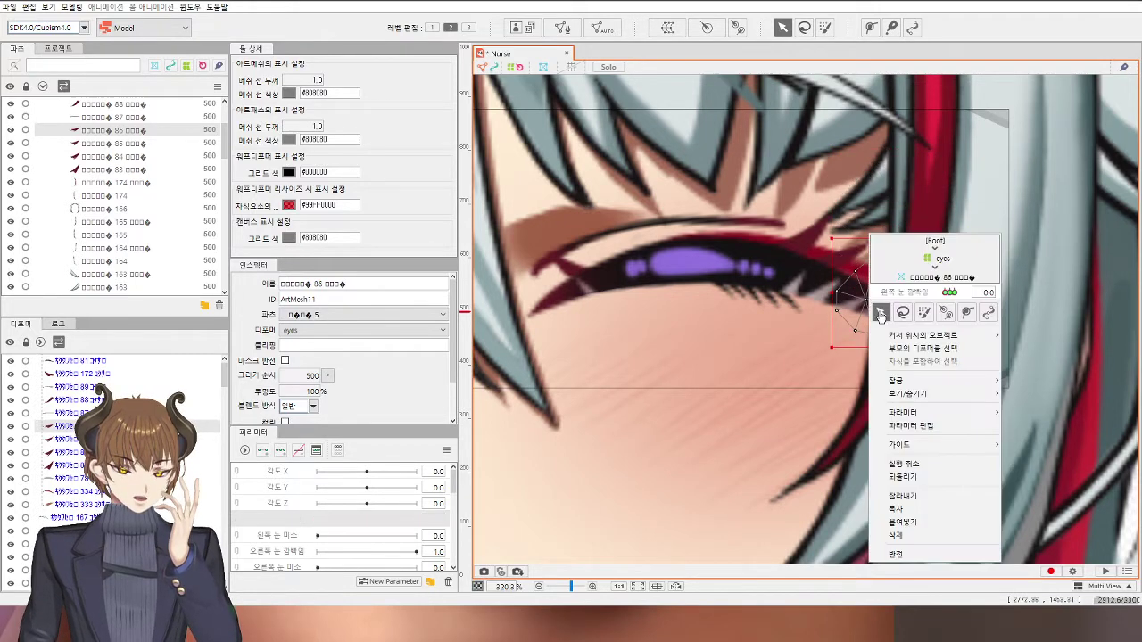
mouse_move(972, 335)
left_click(1052, 393)
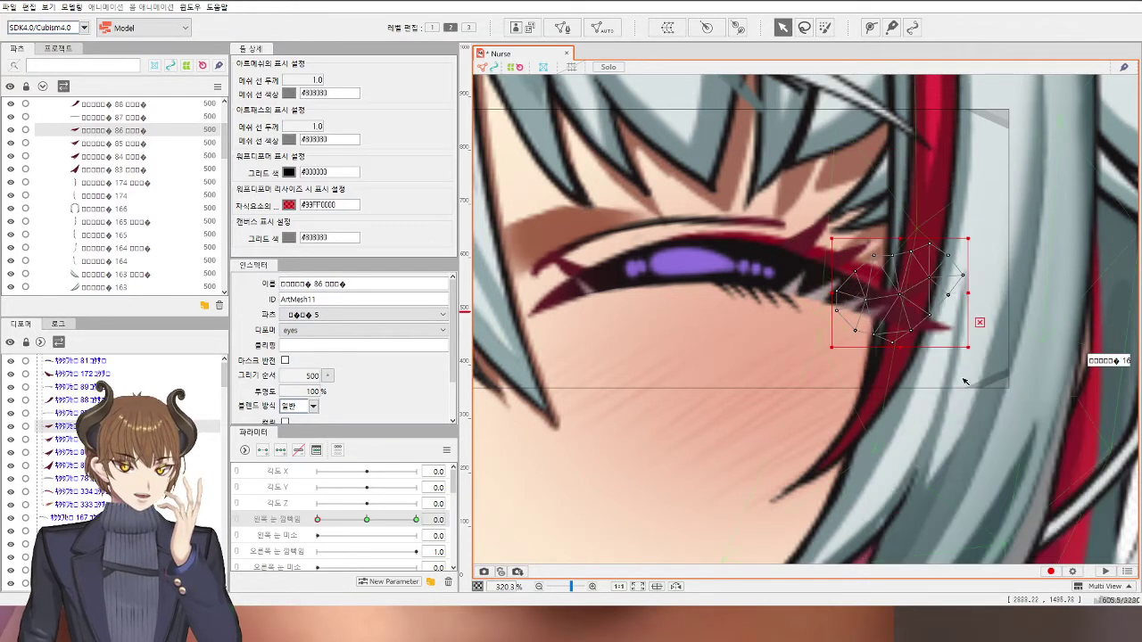
Step: Select lash mesh 85, return 왼쪽 눈 깜빡임 to 0.0, flip the mesh vertically and lower it onto the outer end of the lash
left_click_drag(319, 520, 376, 519)
left_click(895, 241)
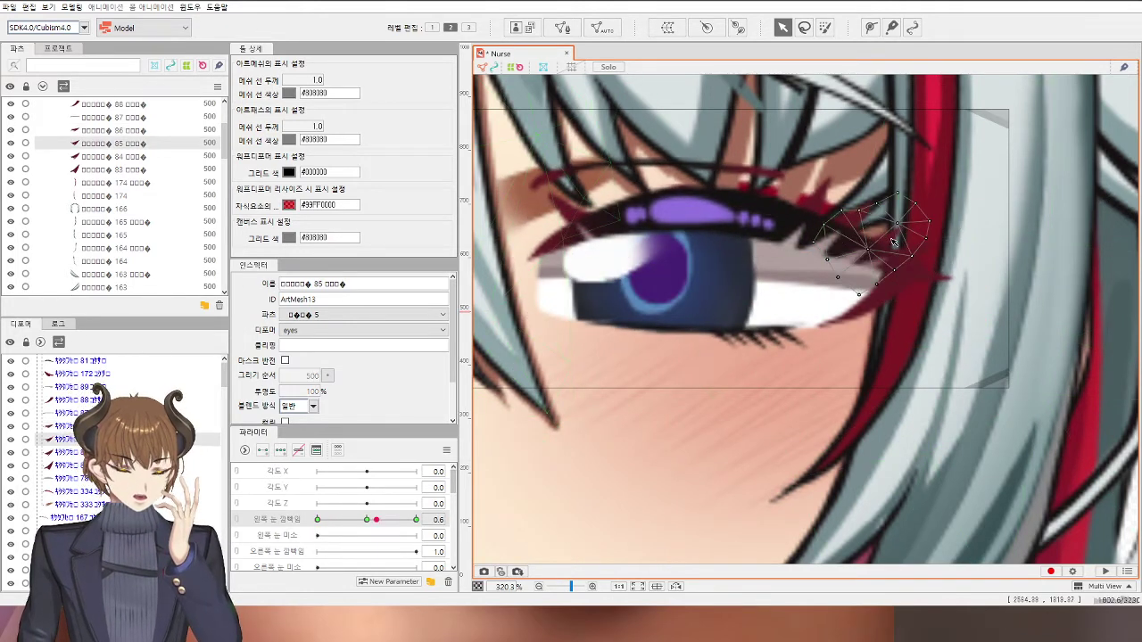
left_click(364, 520)
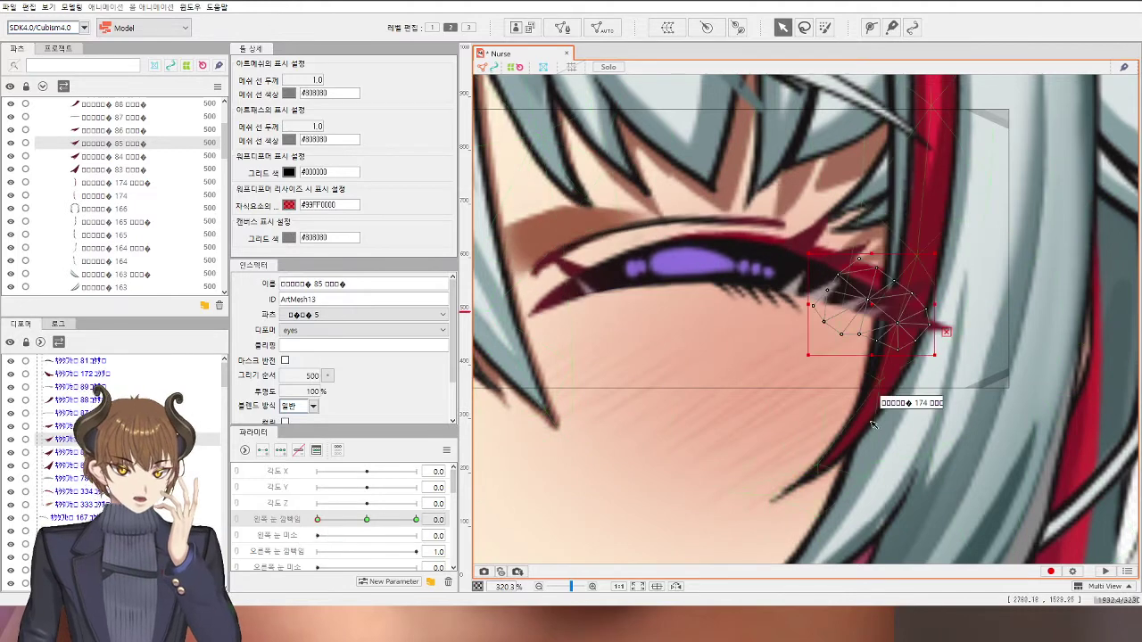
left_click_drag(884, 289, 882, 183)
left_click_drag(880, 228, 879, 286)
Step: Preview the smiling blink by moving 왼쪽 눈 깜빡임 between 0.5 and 0.0, and inspect the closed eye within the whole face
left_click(363, 520)
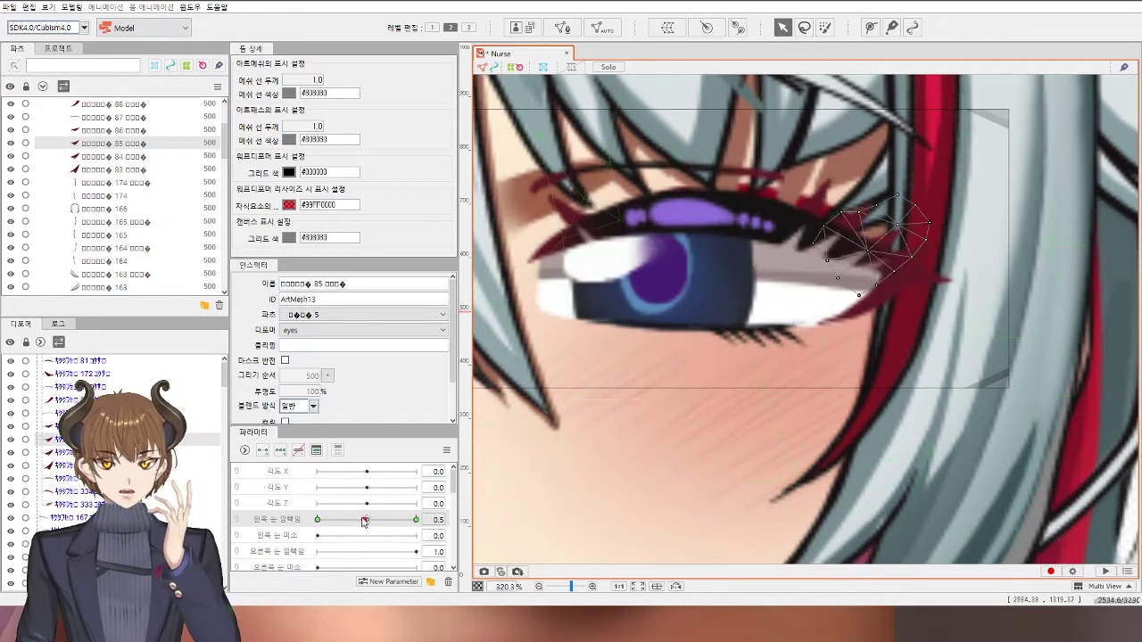
left_click_drag(363, 520, 317, 526)
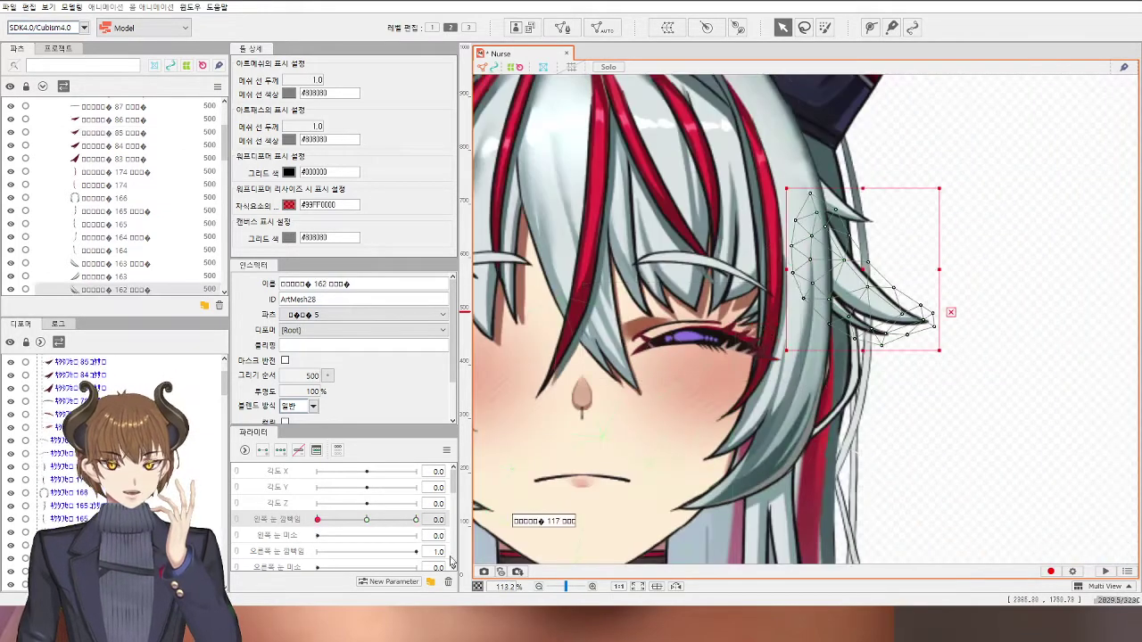
left_click_drag(365, 519, 318, 542)
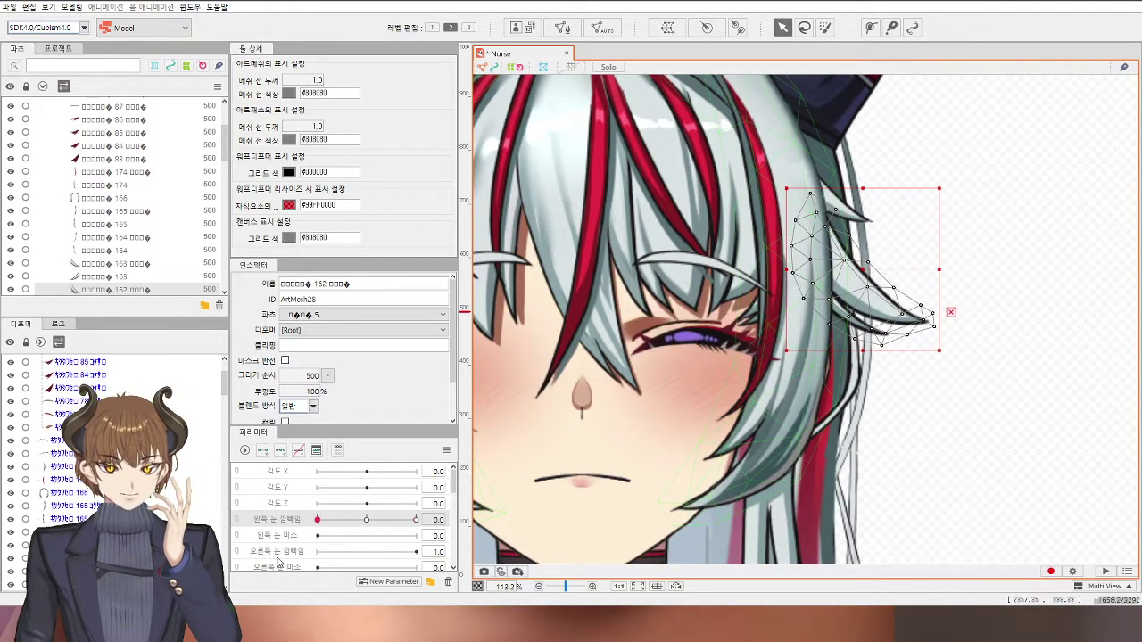
scroll(997, 443, "down", 2)
left_click(997, 444)
scroll(997, 444, "down", 3)
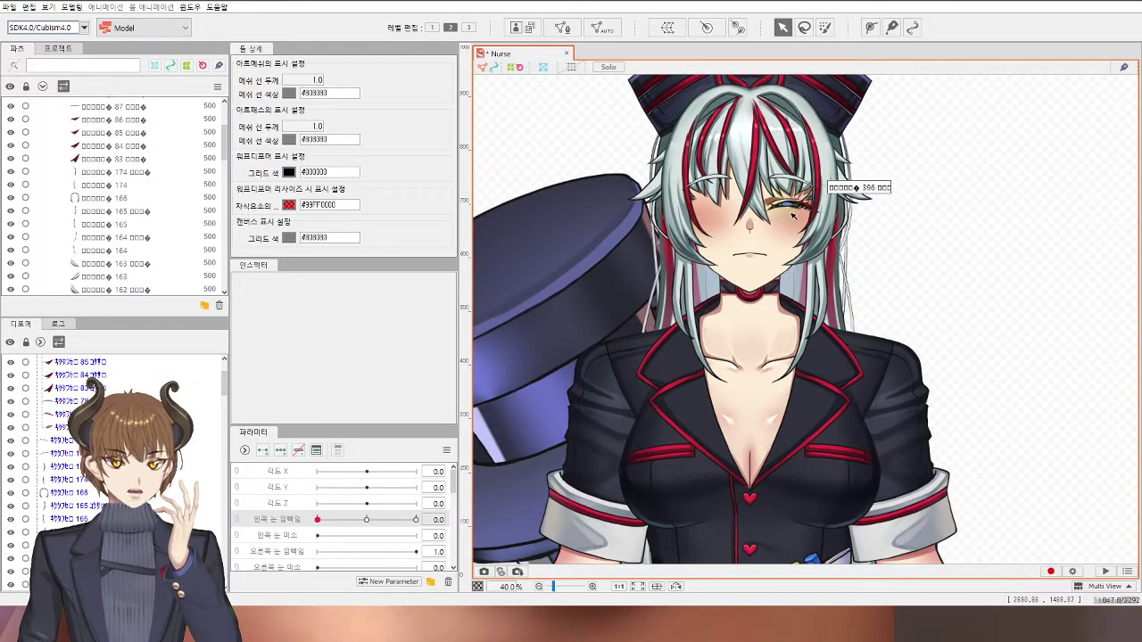
scroll(793, 214, "up", 4)
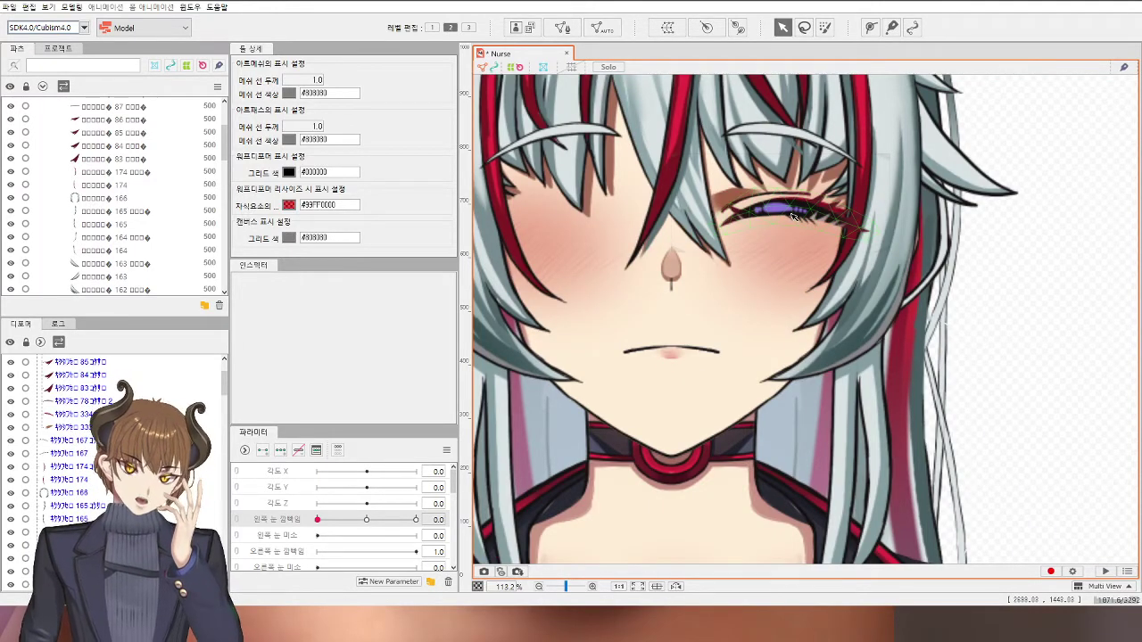
scroll(1026, 385, "down", 3)
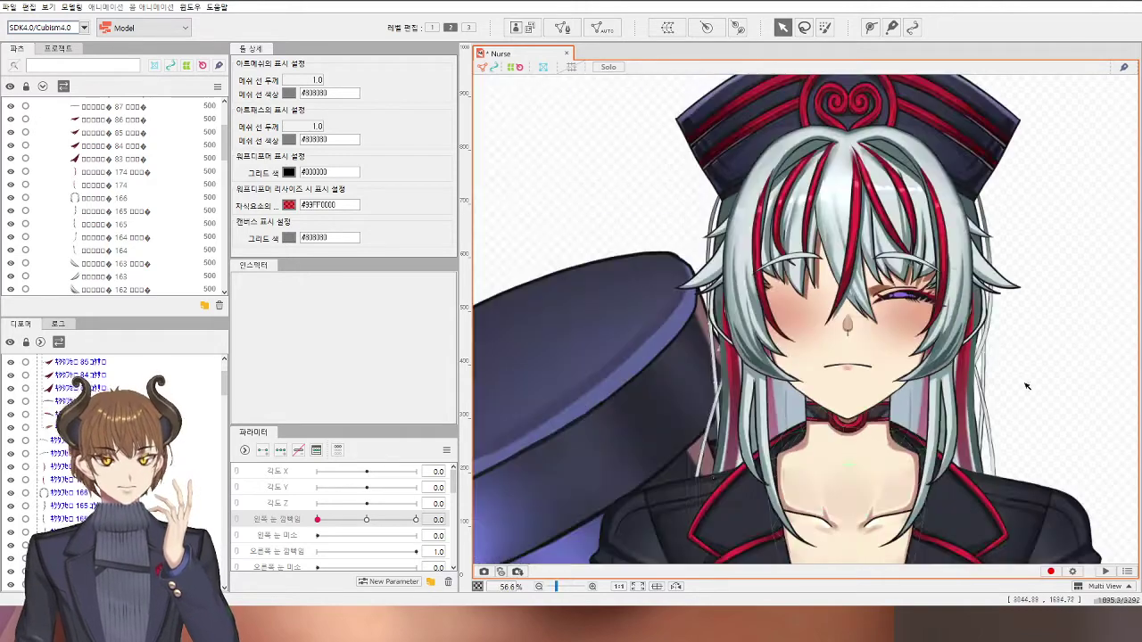
Step: Compare the neutral and smiling versions of the blink, setting 입 변형 to 1.0 and 왼쪽 눈 깜빡임 to 0.7
mouse_move(367, 521)
left_mouse_down()
mouse_move(304, 552)
mouse_move(375, 536)
mouse_move(298, 557)
mouse_move(398, 535)
mouse_move(320, 551)
mouse_move(357, 534)
left_mouse_up()
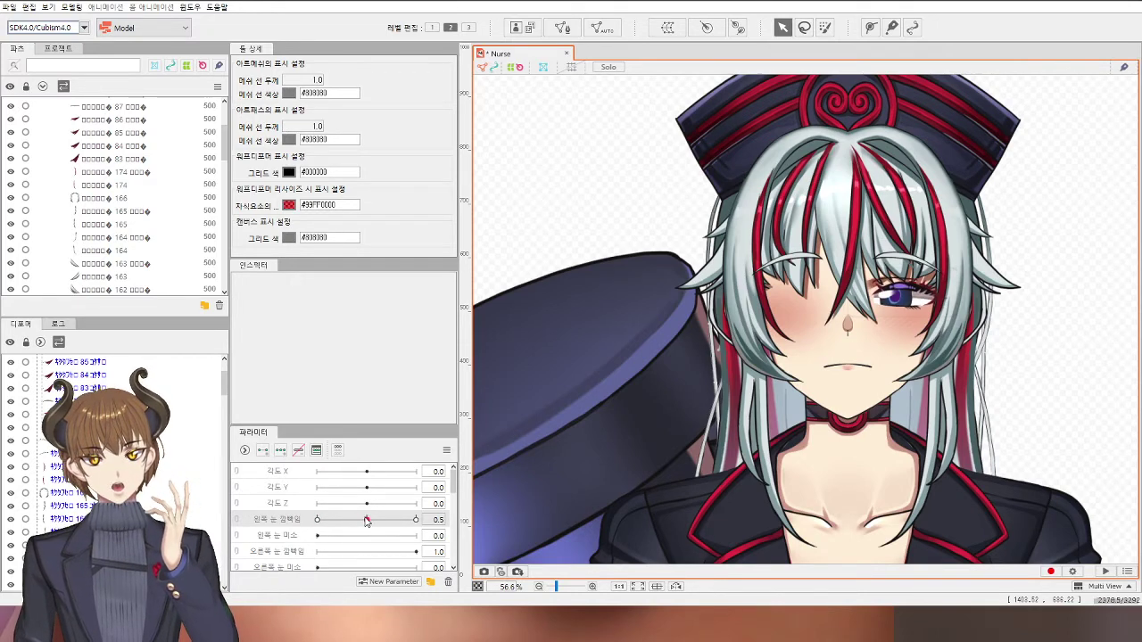
scroll(365, 527, "down", 5)
scroll(364, 553, "up", 5)
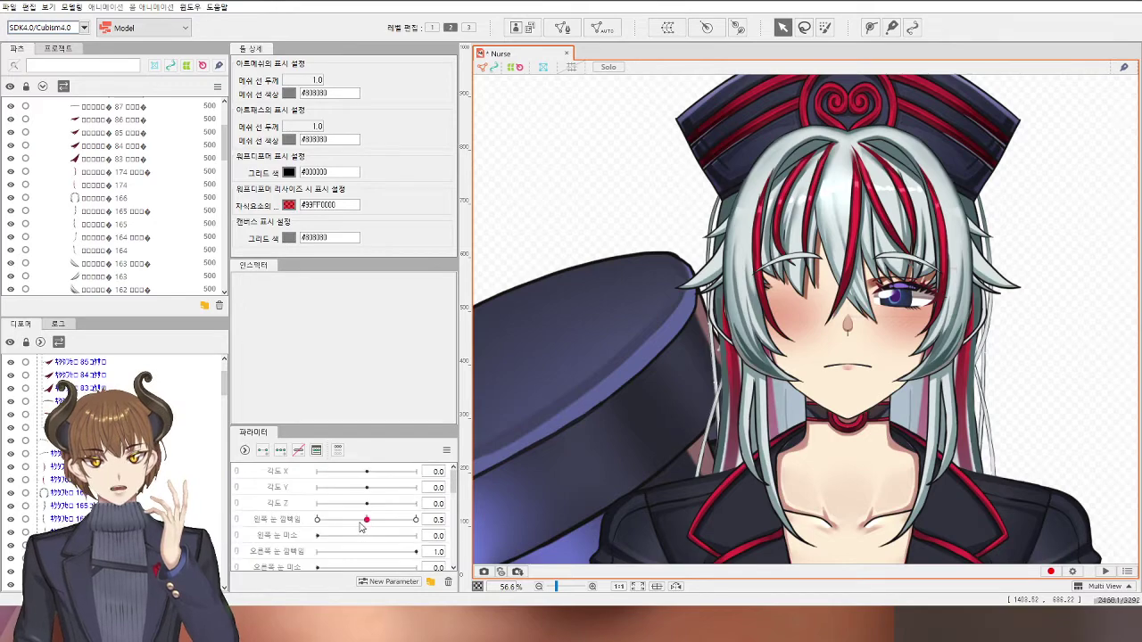
left_click_drag(365, 519, 290, 552)
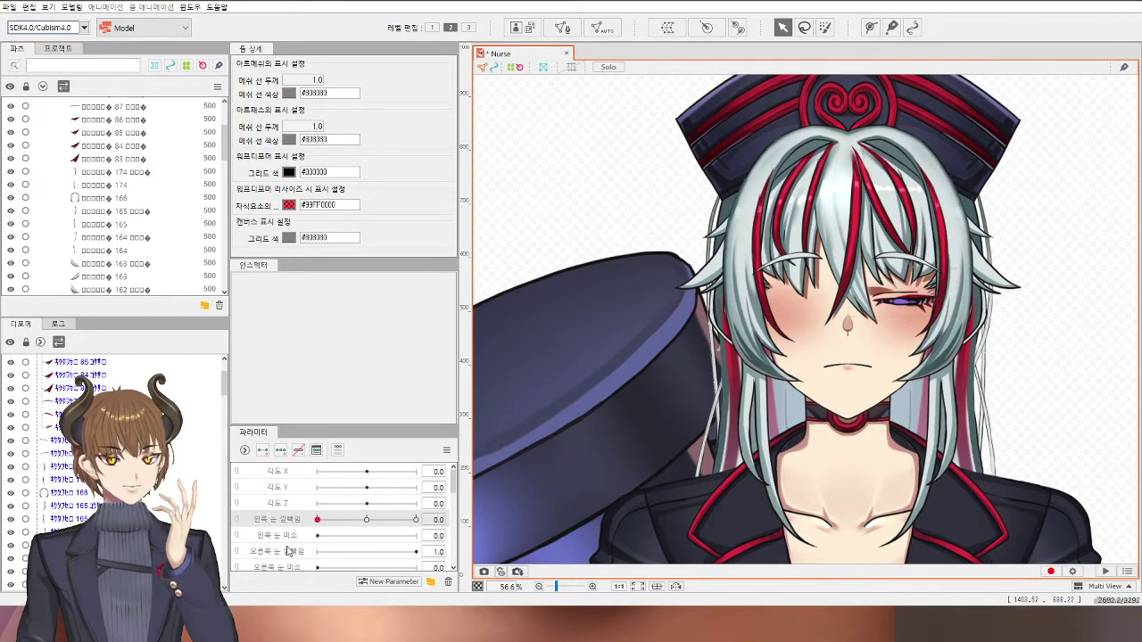
scroll(935, 330, "up", 5)
scroll(357, 539, "down", 3)
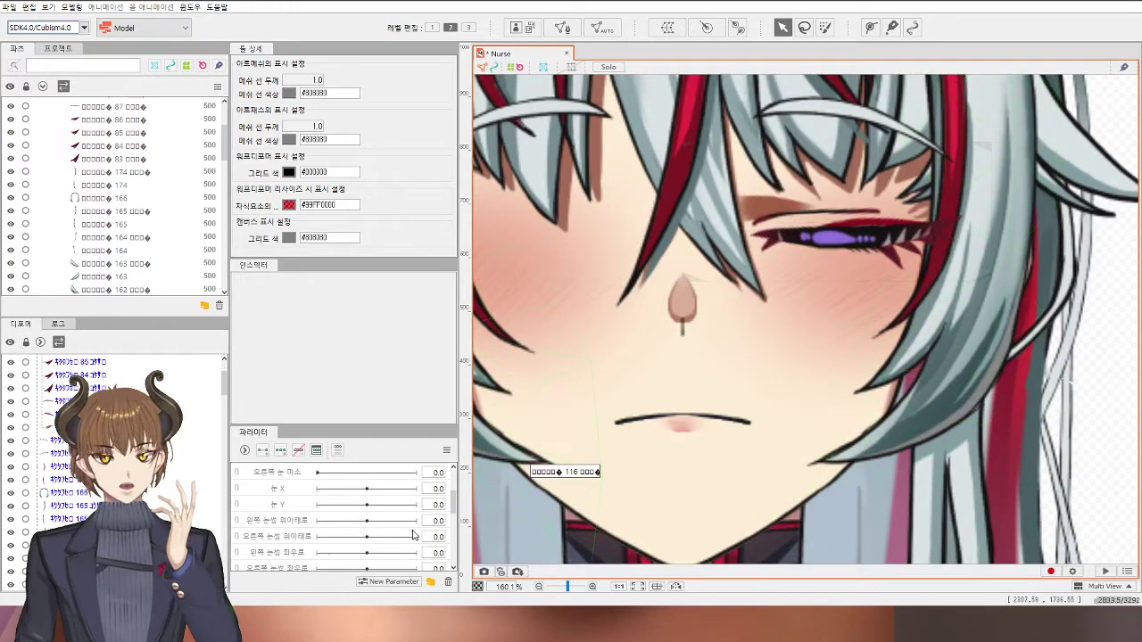
scroll(362, 499, "up", 1)
left_click_drag(366, 507, 446, 502)
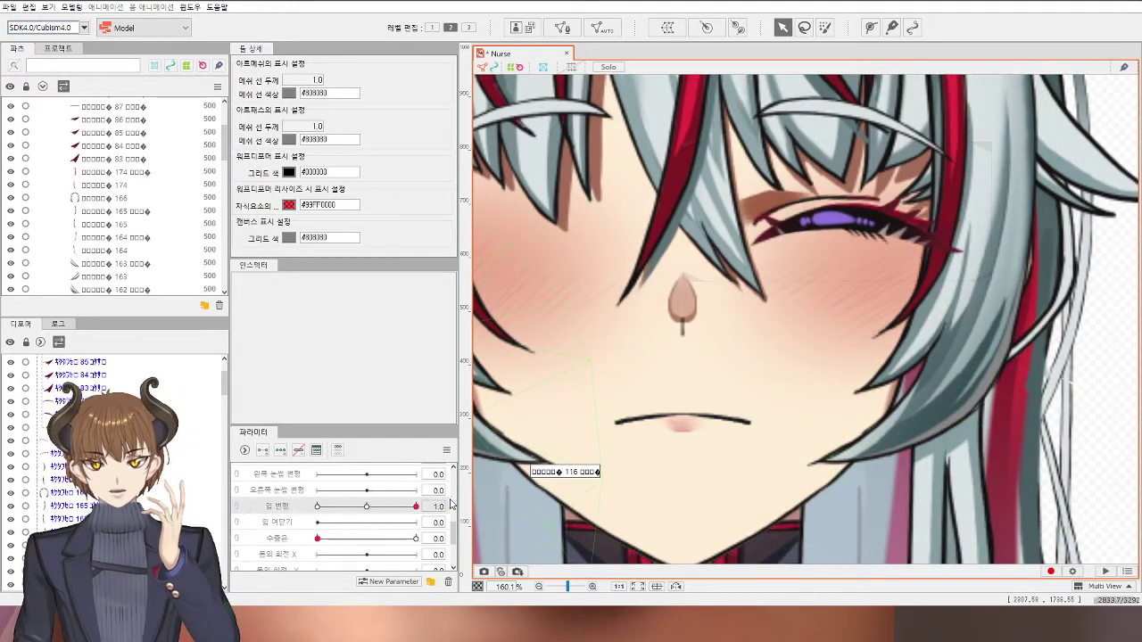
scroll(351, 527, "up", 5)
mouse_move(363, 522)
left_mouse_down()
mouse_move(385, 527)
mouse_move(355, 528)
mouse_move(375, 532)
mouse_move(356, 528)
mouse_move(385, 522)
left_mouse_up()
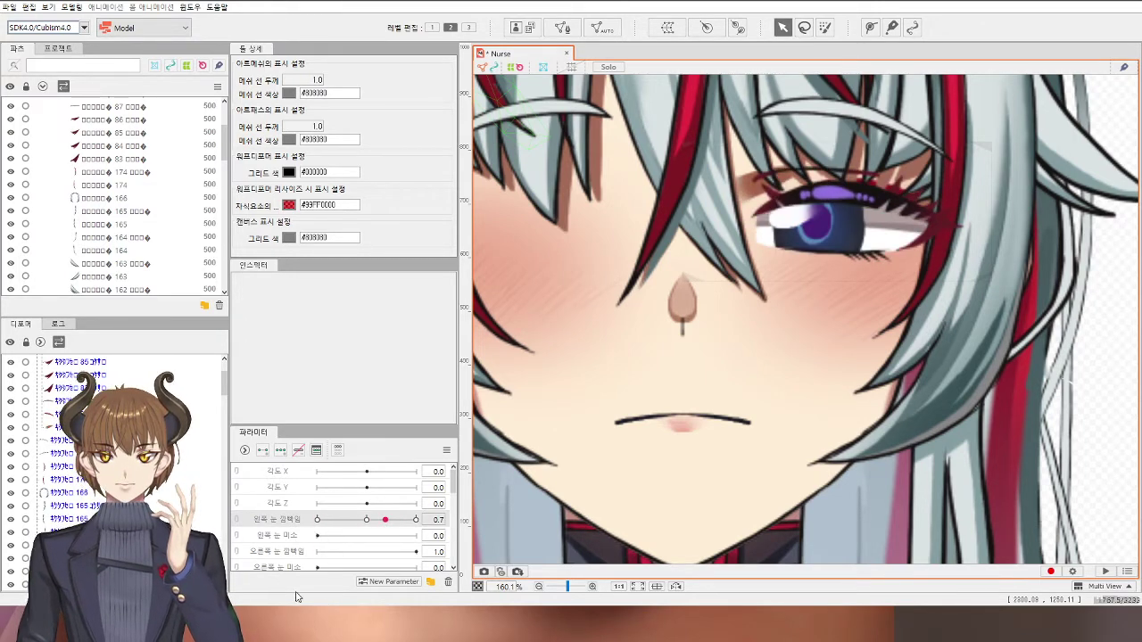
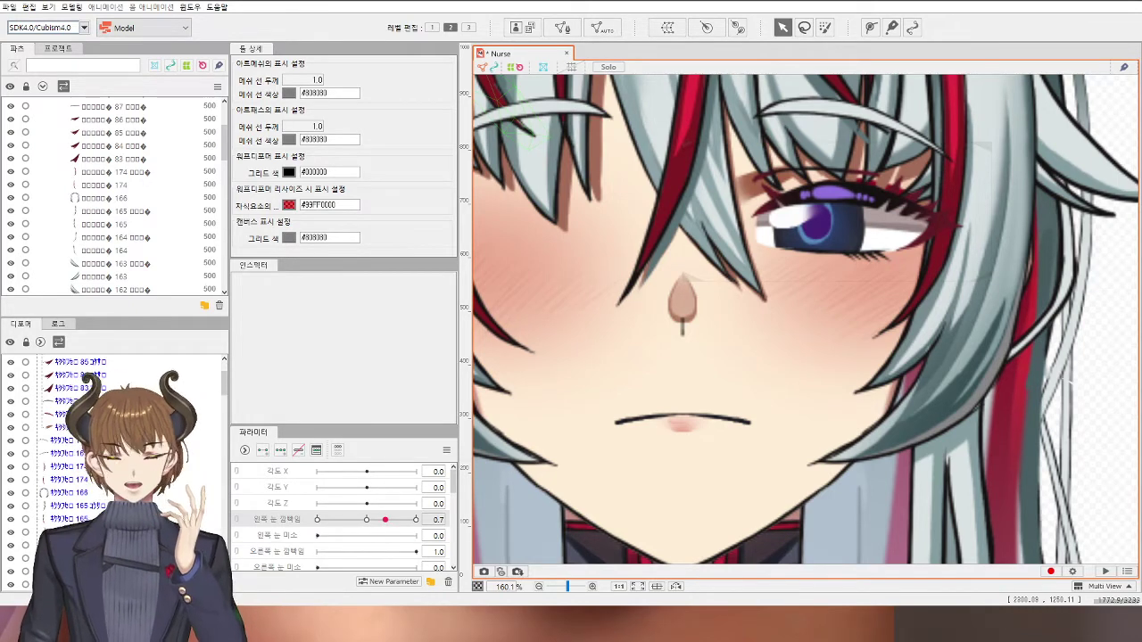
Step: Check the half-open and nearly closed eye against the whole head, moving 왼쪽 눈 깜빡임 to 0.5 and down to 0.1
scroll(1058, 311, "down", 3)
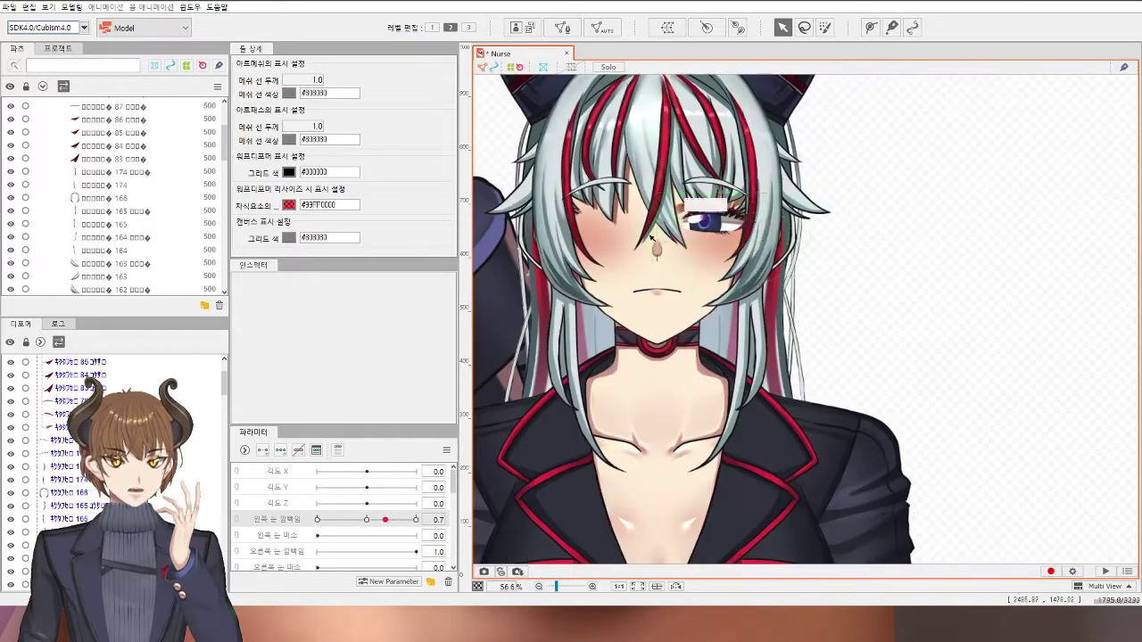
scroll(1061, 312, "down", 3)
scroll(793, 193, "up", 3)
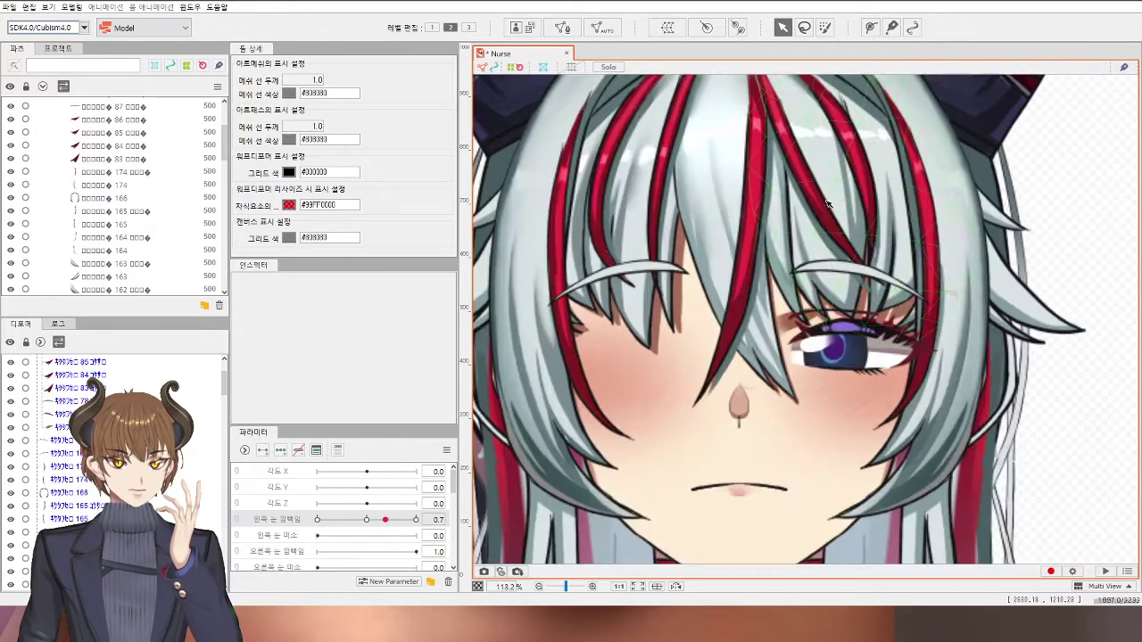
scroll(982, 304, "down", 3)
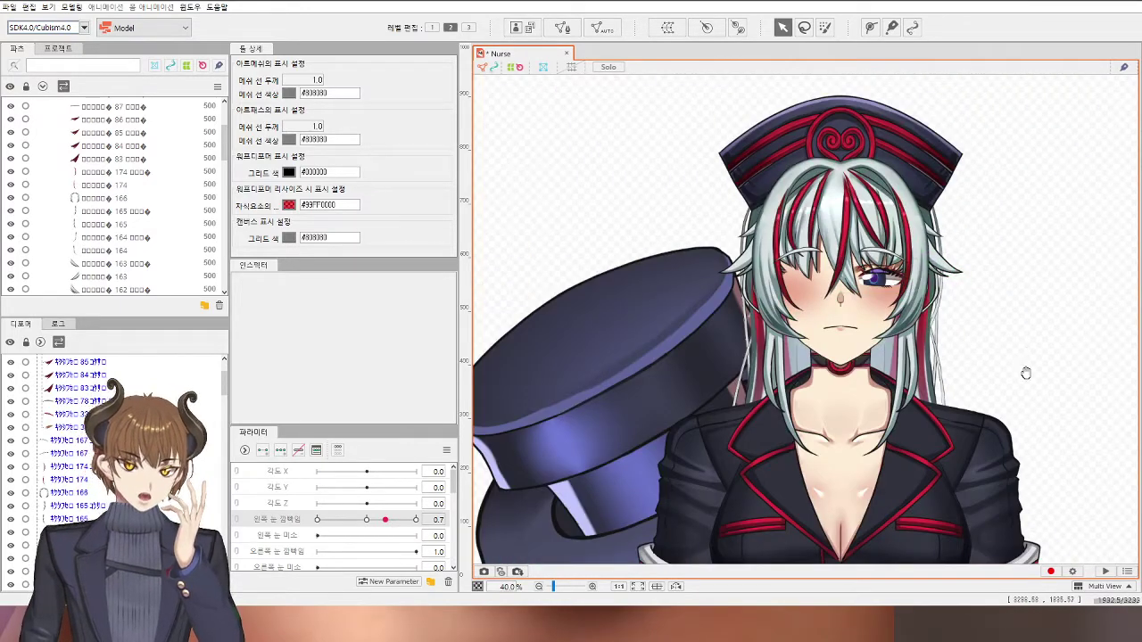
left_click_drag(1025, 372, 943, 301)
left_click(366, 520)
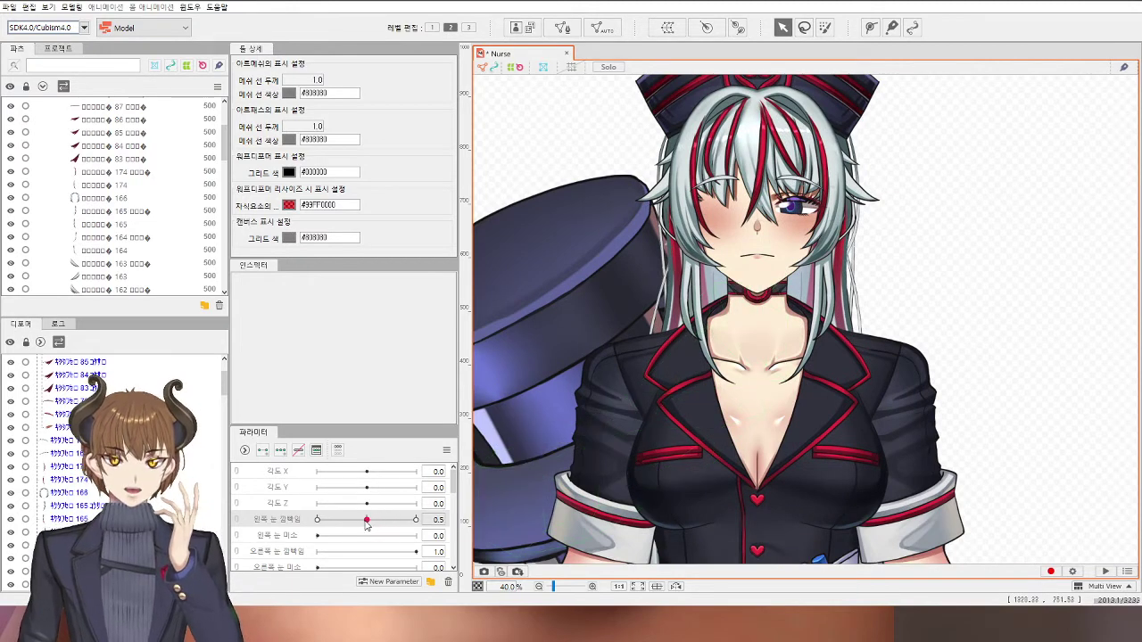
mouse_move(387, 526)
left_mouse_down()
mouse_move(315, 532)
mouse_move(348, 546)
mouse_move(368, 535)
mouse_move(323, 550)
mouse_move(316, 539)
mouse_move(342, 528)
mouse_move(327, 532)
left_mouse_up()
Step: Select mouth-line mesh 233 and regenerate it as a denser mesh with automatic mesh generation
scroll(709, 278, "up", 6)
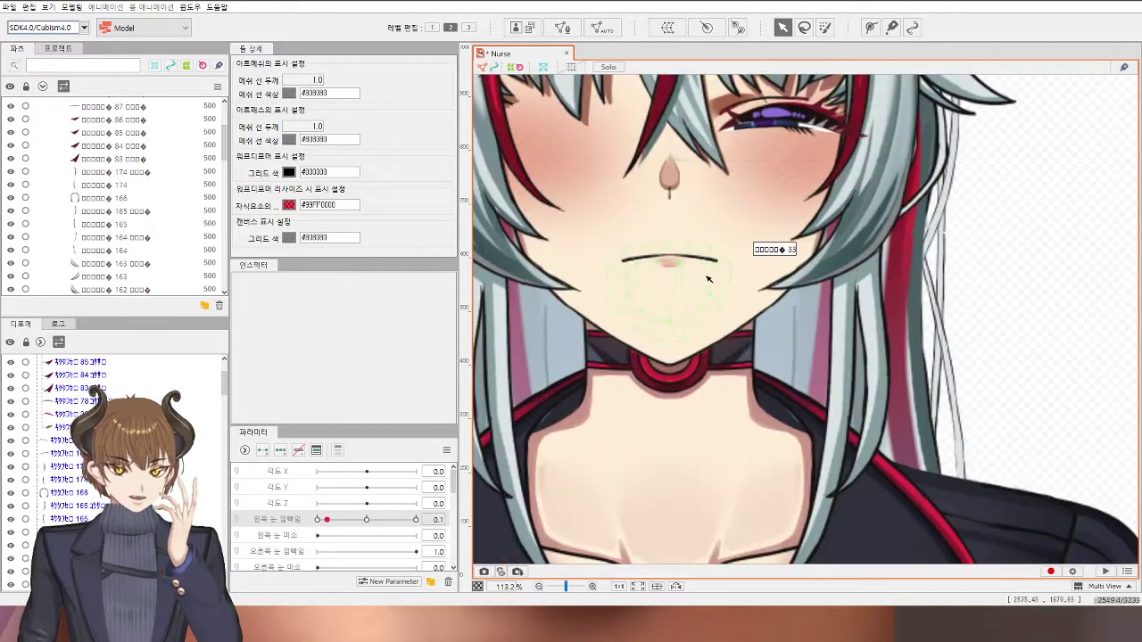
left_click(650, 255)
scroll(640, 255, "up", 3)
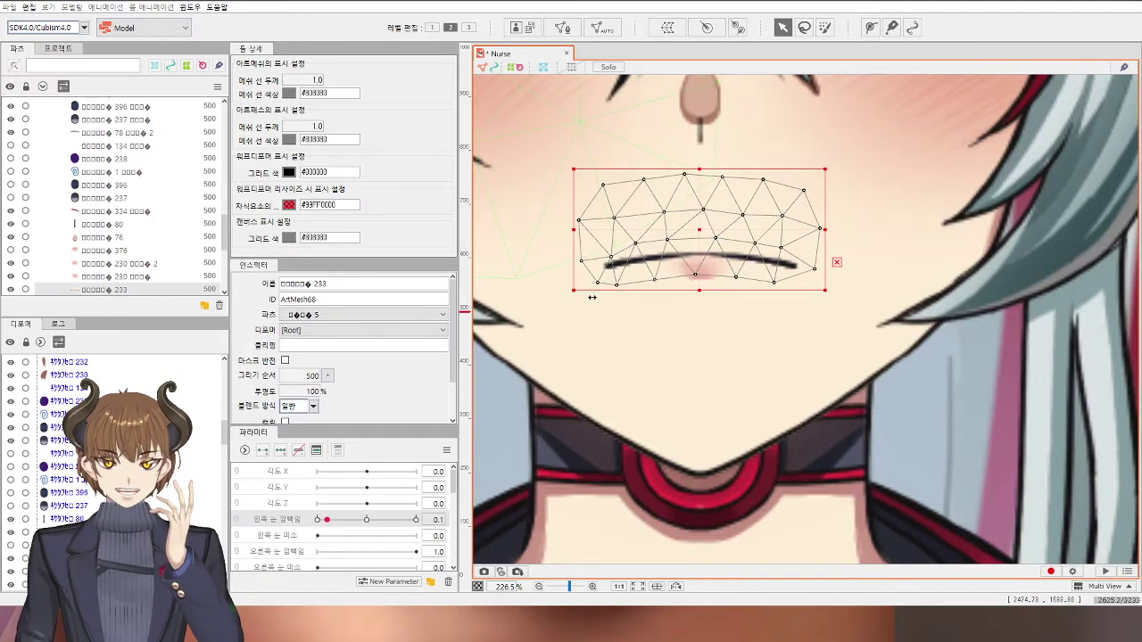
left_click(545, 283)
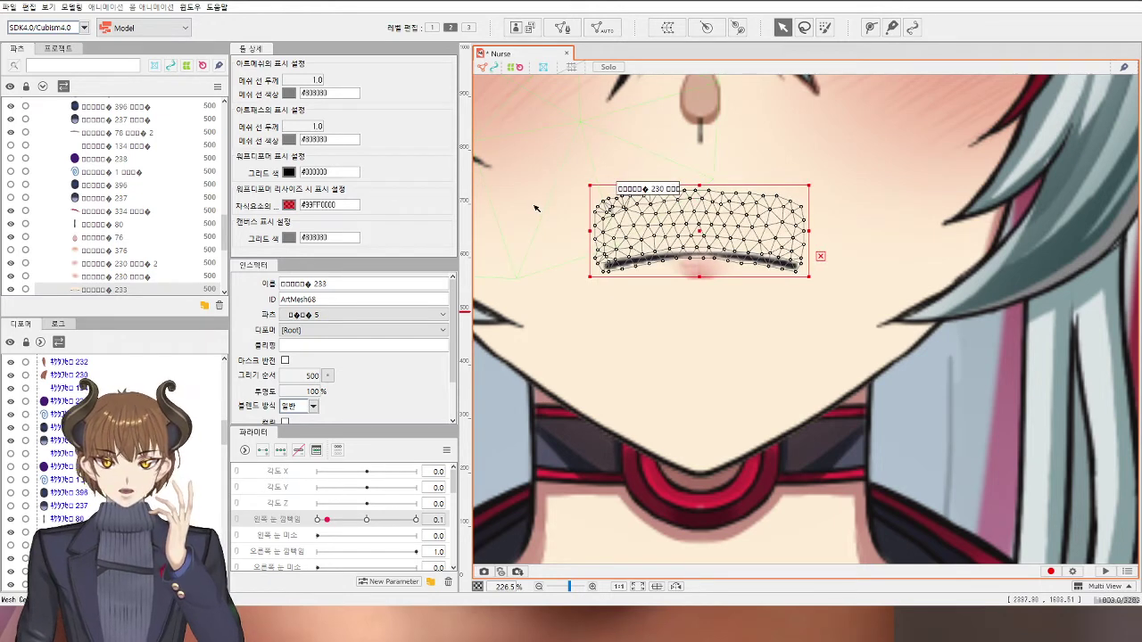
Step: Lay a five-point deform path on mesh 233 along the mouth line from one corner to the other
left_click(870, 27)
scroll(592, 285, "up", 2)
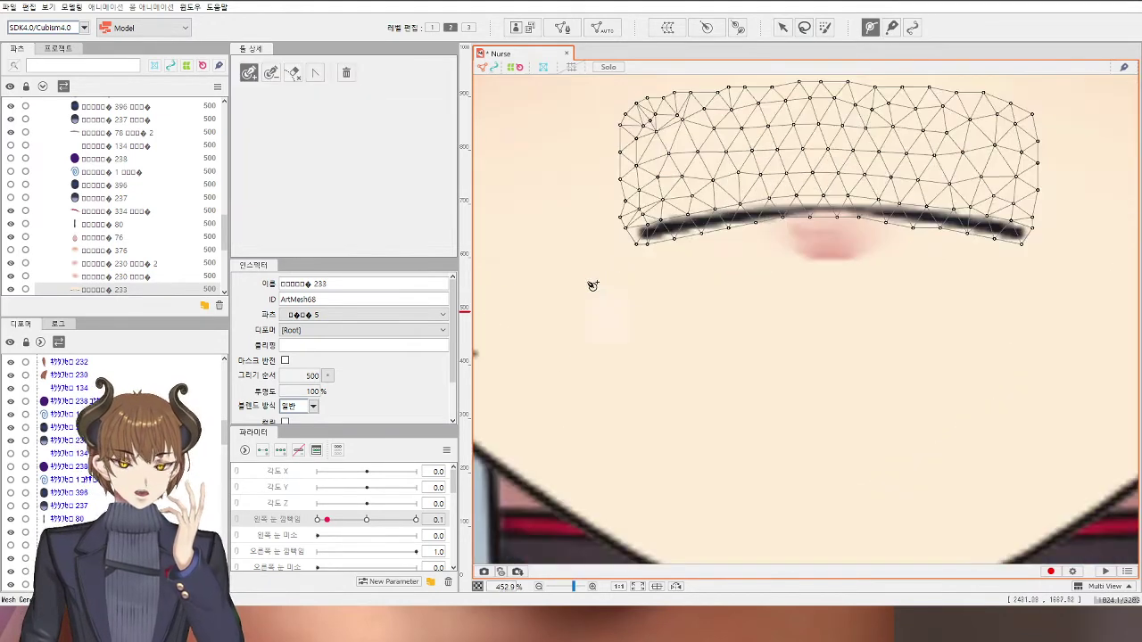
left_click(644, 231)
left_click(732, 217)
left_click(812, 208)
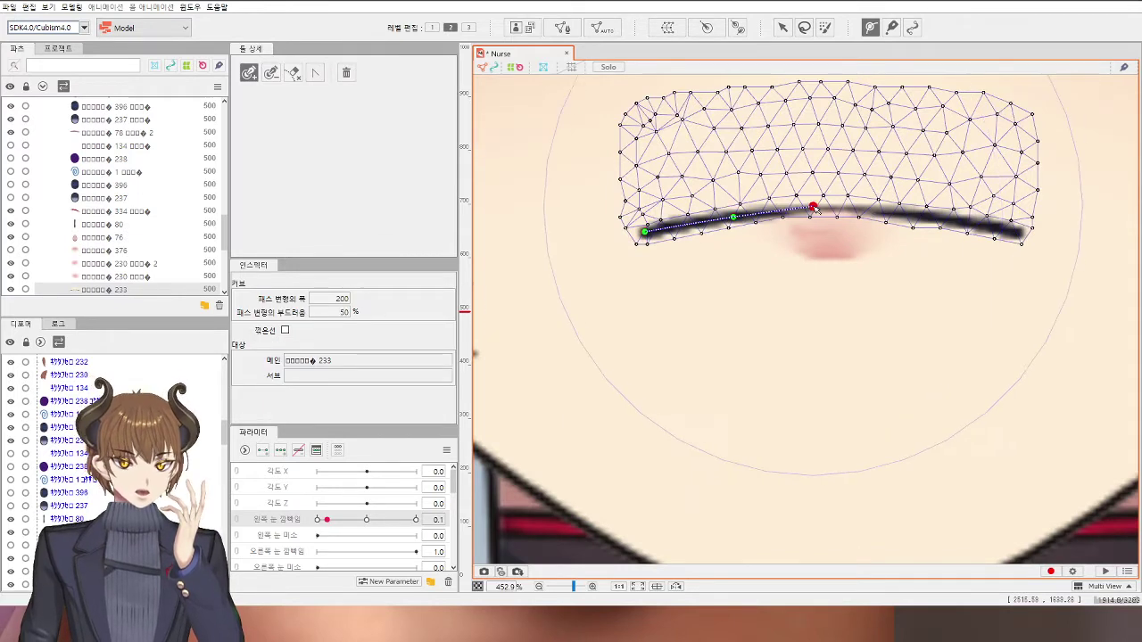
left_click_drag(812, 208, 827, 209)
left_click(910, 215)
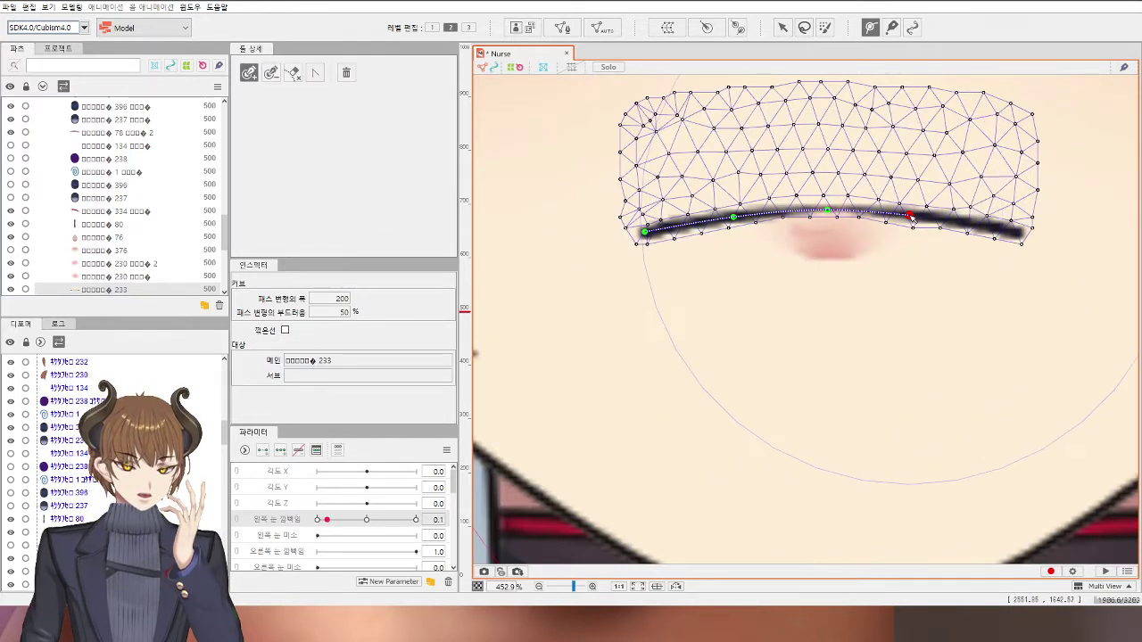
left_click(1013, 234)
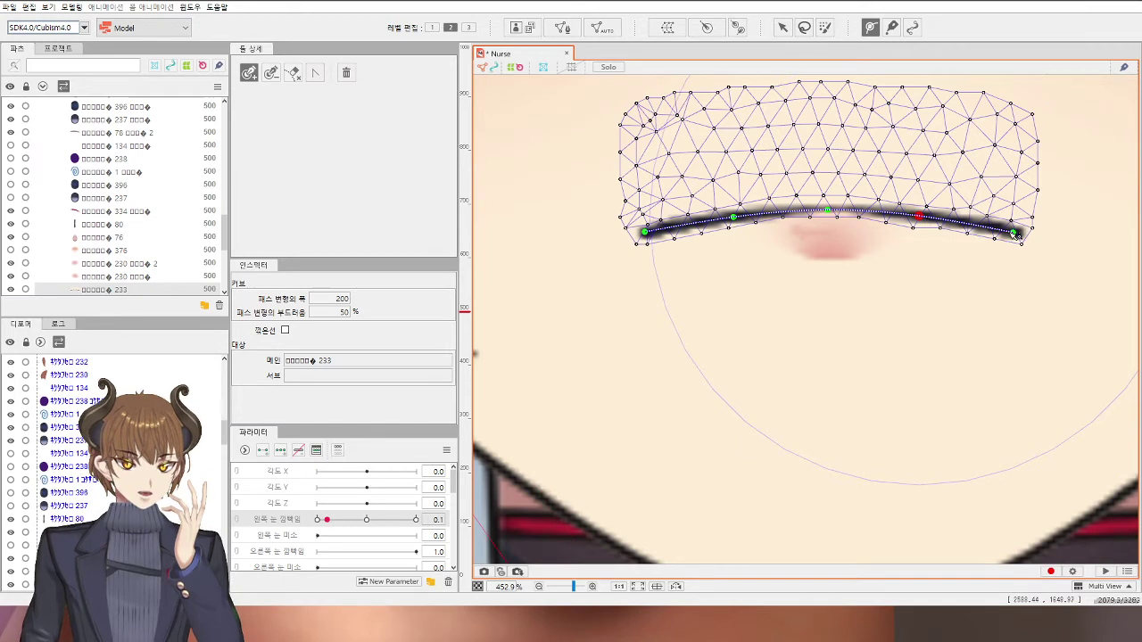
Step: Extend the path around the skin area above the mouth line and close it at its starting corner
left_click(1017, 117)
left_click(828, 95)
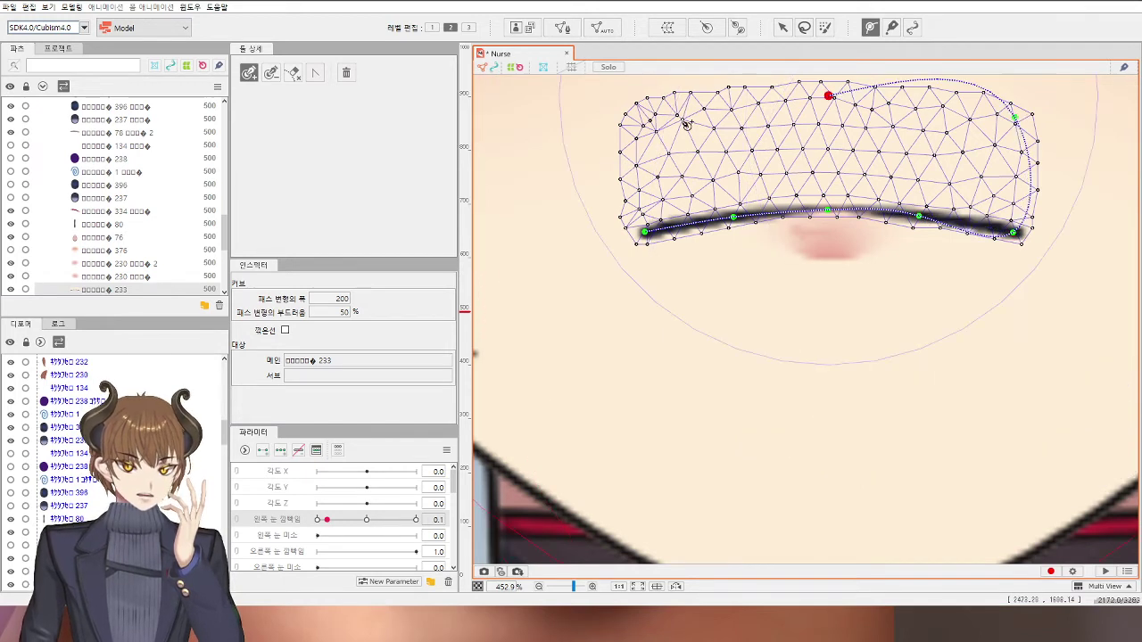
left_click(638, 112)
left_click(644, 231)
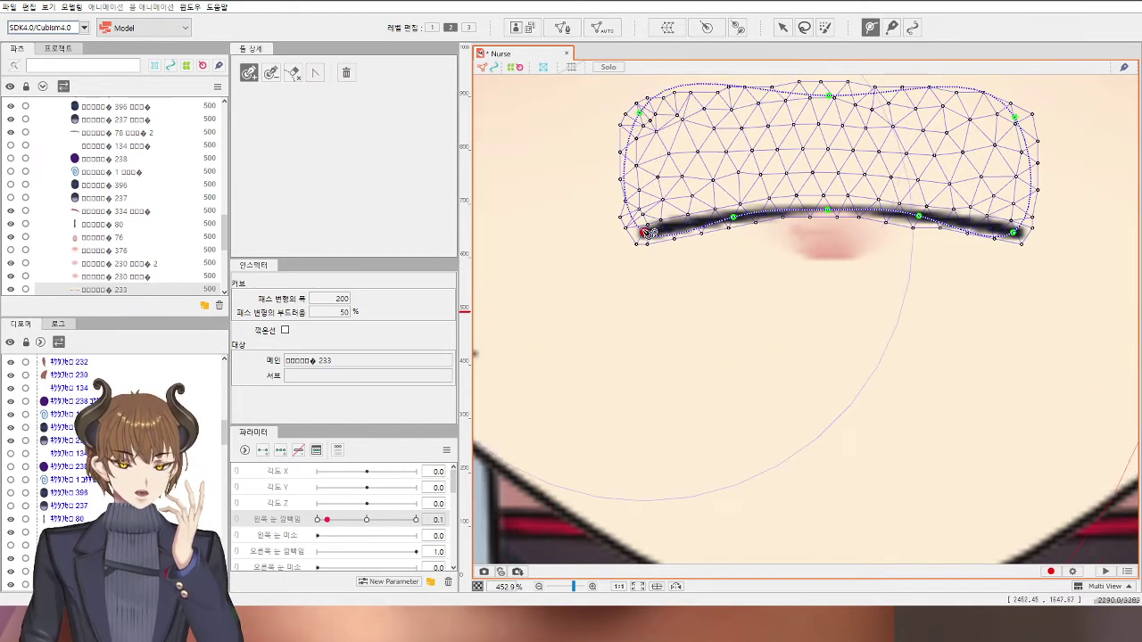
Step: Select lip mesh 234 below the mouth line and set its blend mode to 스크린
left_click(781, 28)
left_click(806, 234)
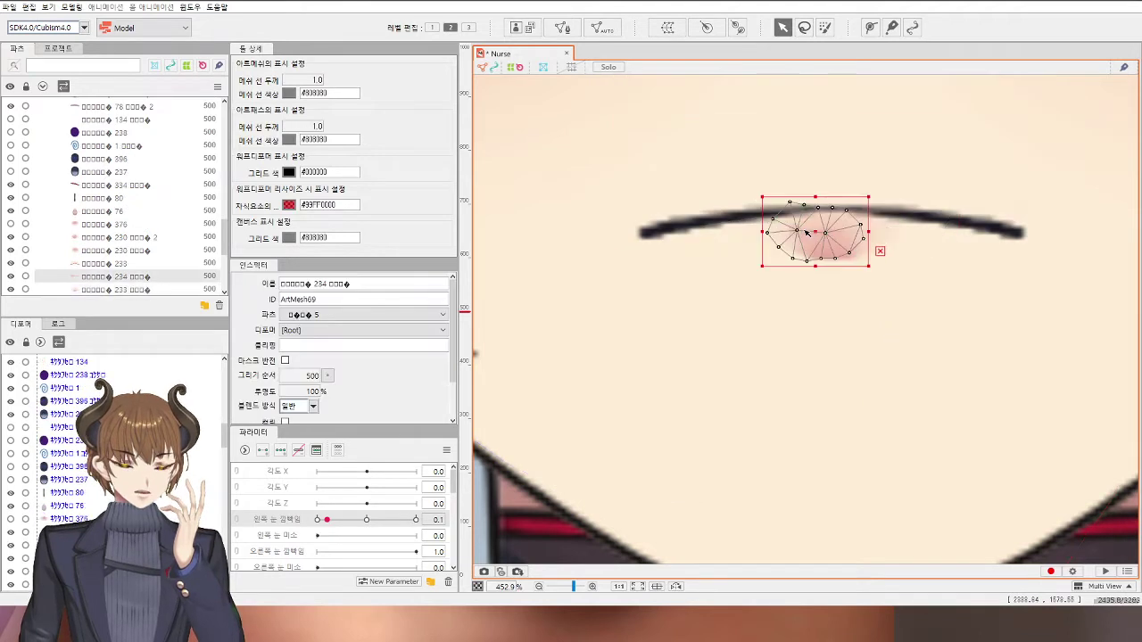
left_click(303, 407)
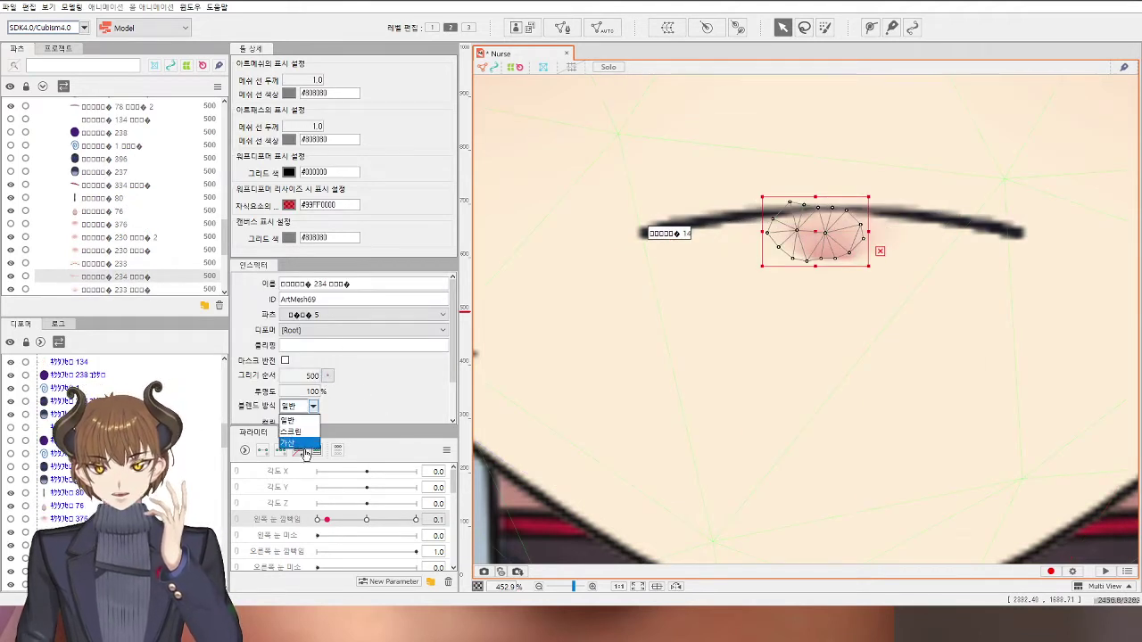
left_click(301, 432)
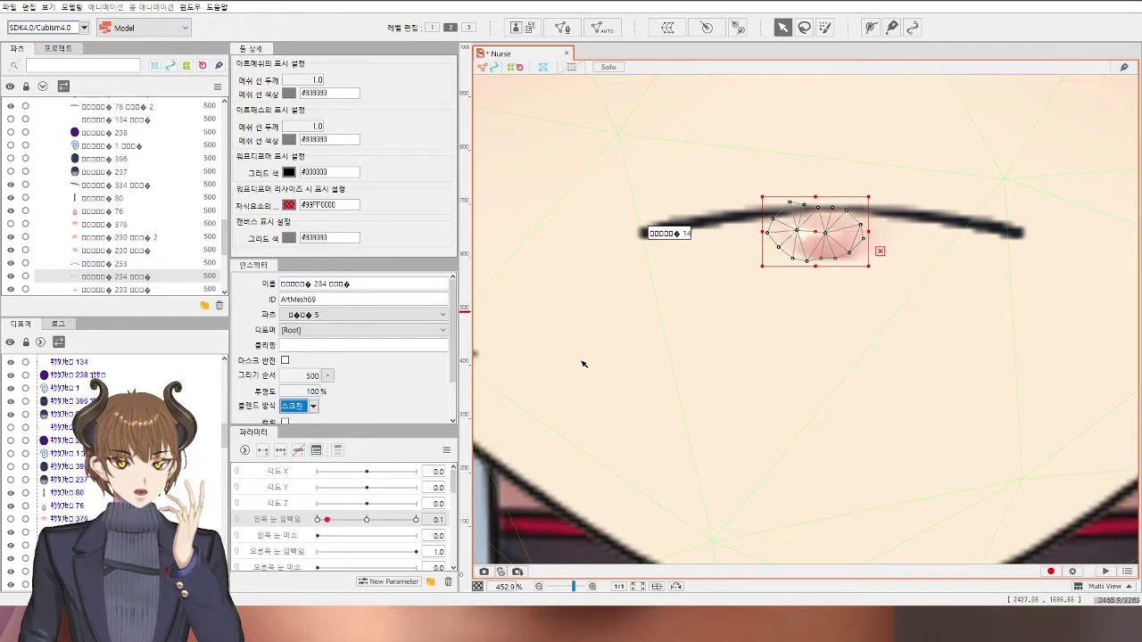
left_click(698, 328)
scroll(796, 355, "down", 3)
left_click(1047, 418)
Step: Select the lower mouth cover mesh 336 and regenerate it as a denser mesh with automatic mesh generation
scroll(783, 363, "up", 1)
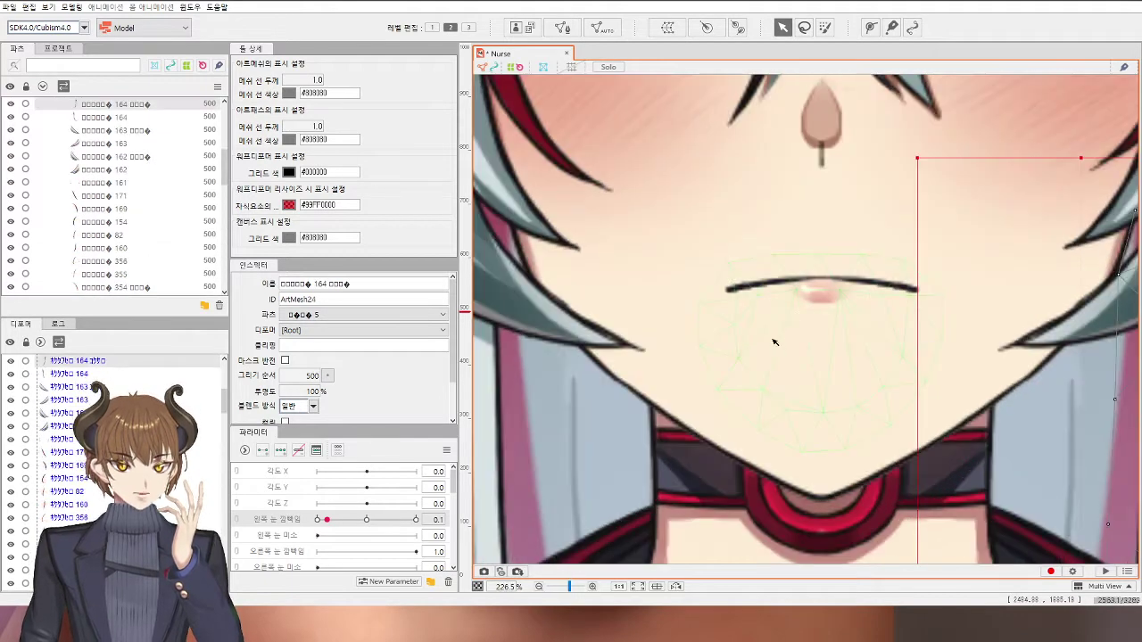
left_click(808, 312)
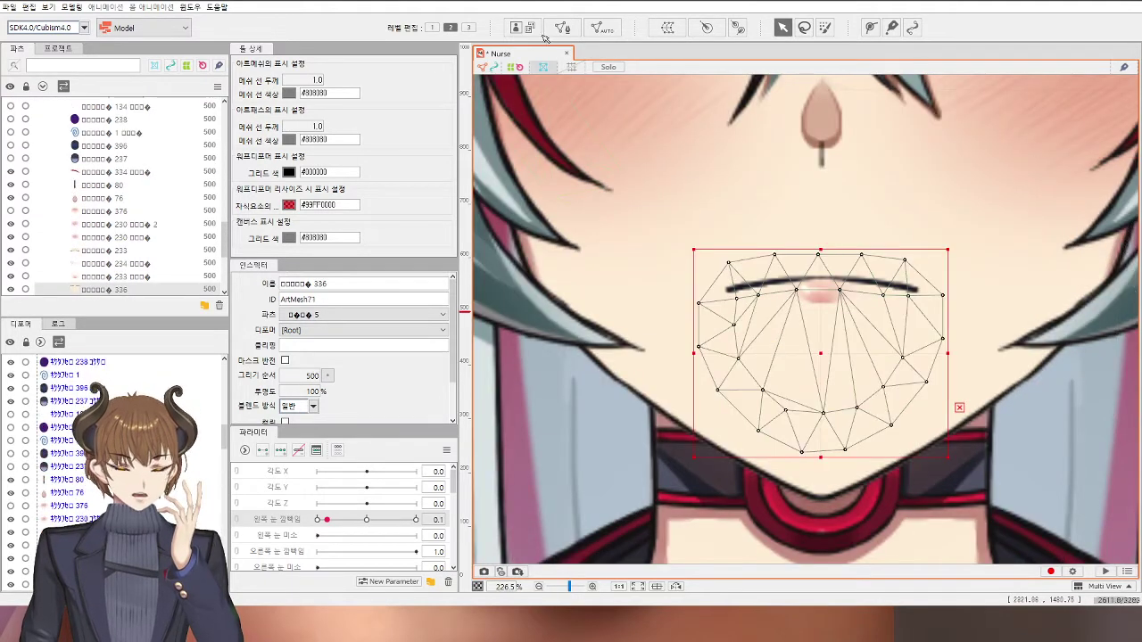
left_click(546, 294)
left_click_drag(590, 303, 594, 296)
scroll(649, 224, "down", 4)
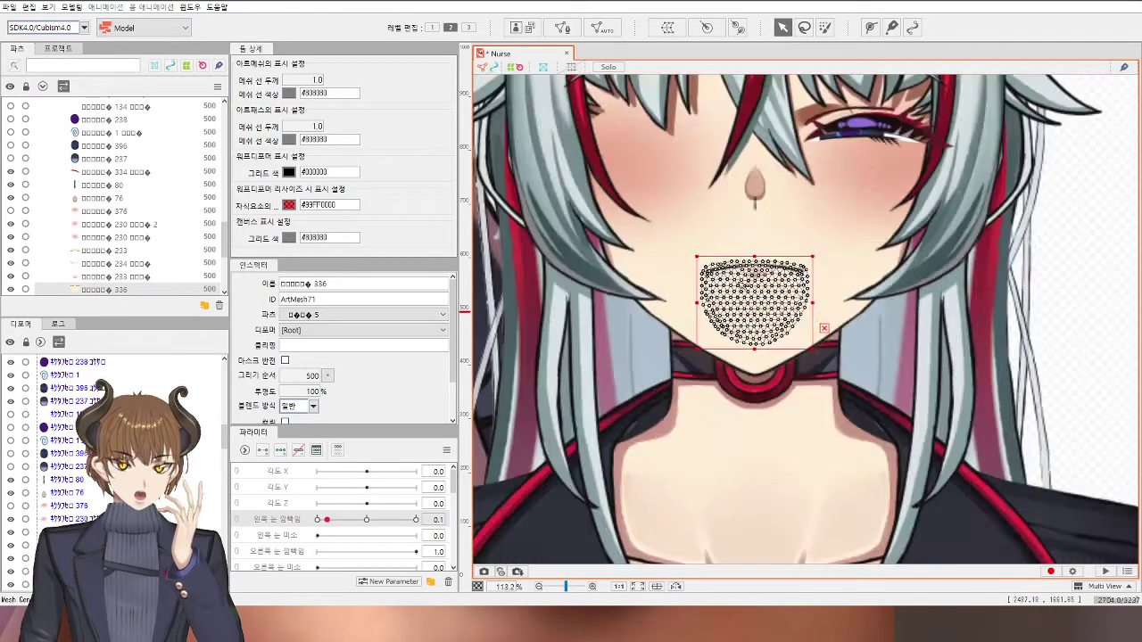
left_click(1037, 320)
left_click_drag(1015, 339, 879, 343)
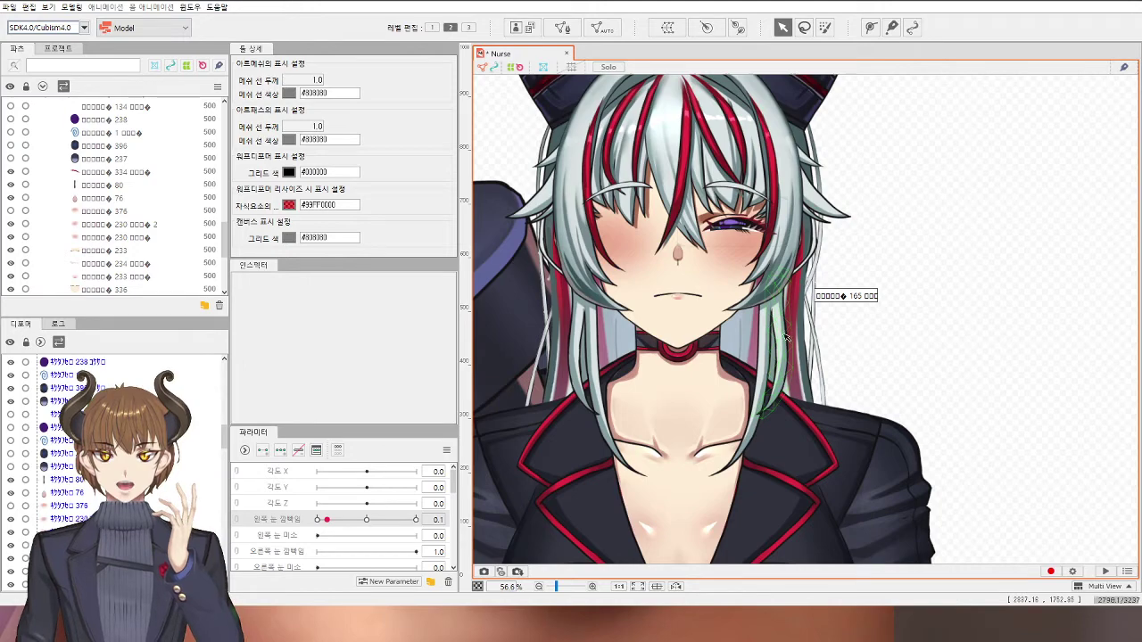
Step: Lay a five-point deform path on mesh 336 following the mouth line from corner to corner
scroll(785, 337, "up", 8)
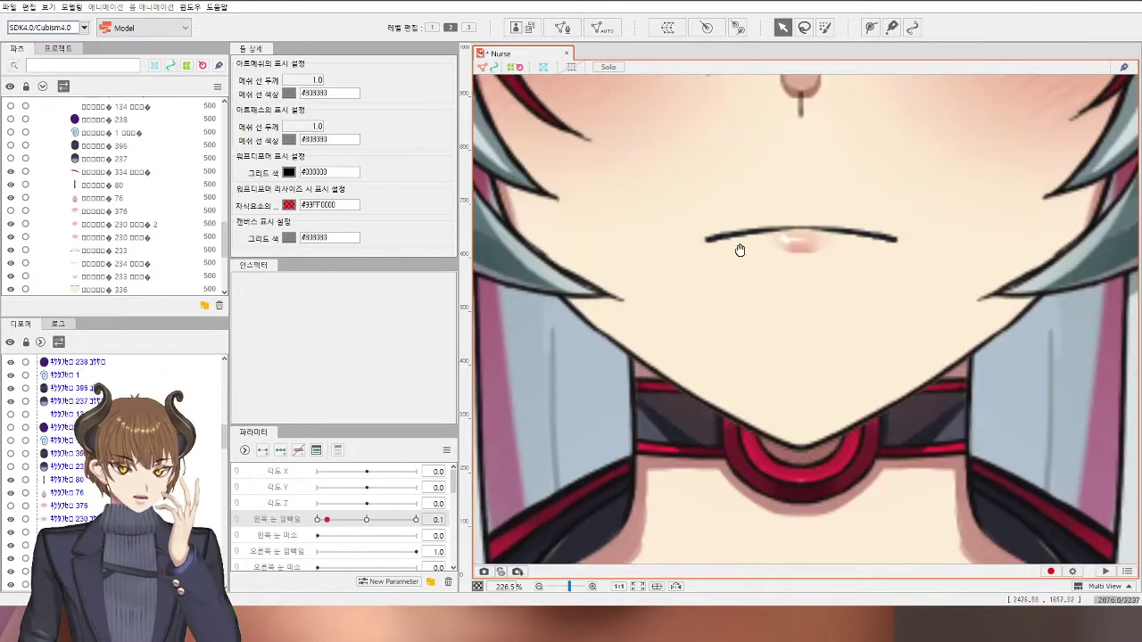
left_click_drag(739, 250, 691, 269)
left_click(692, 273)
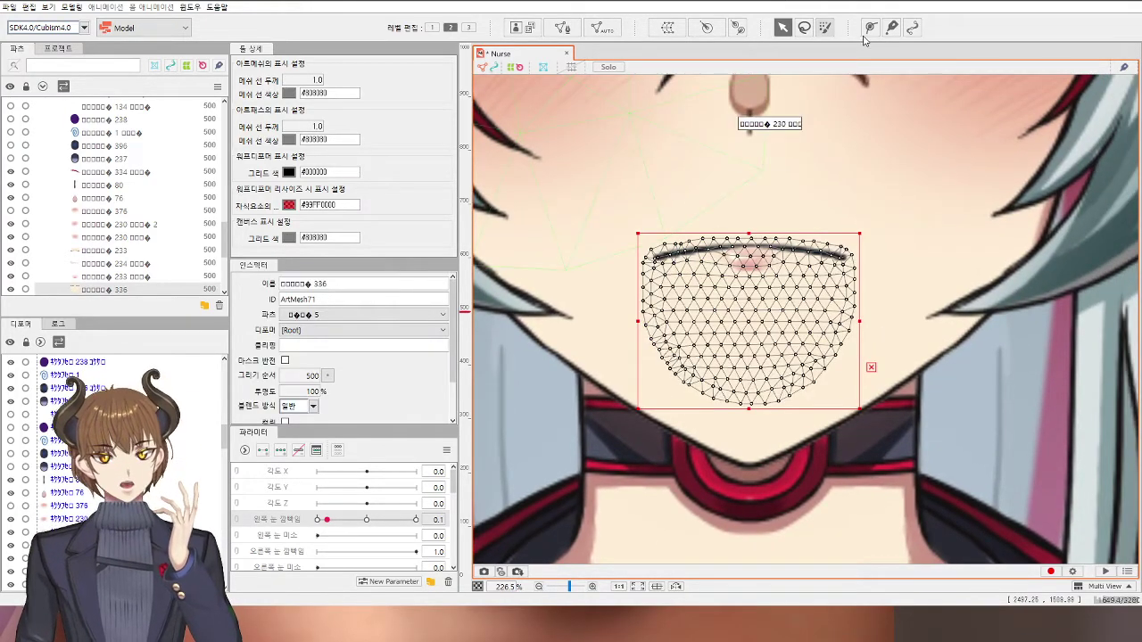
scroll(663, 229, "up", 3)
key("p")
left_click(649, 289)
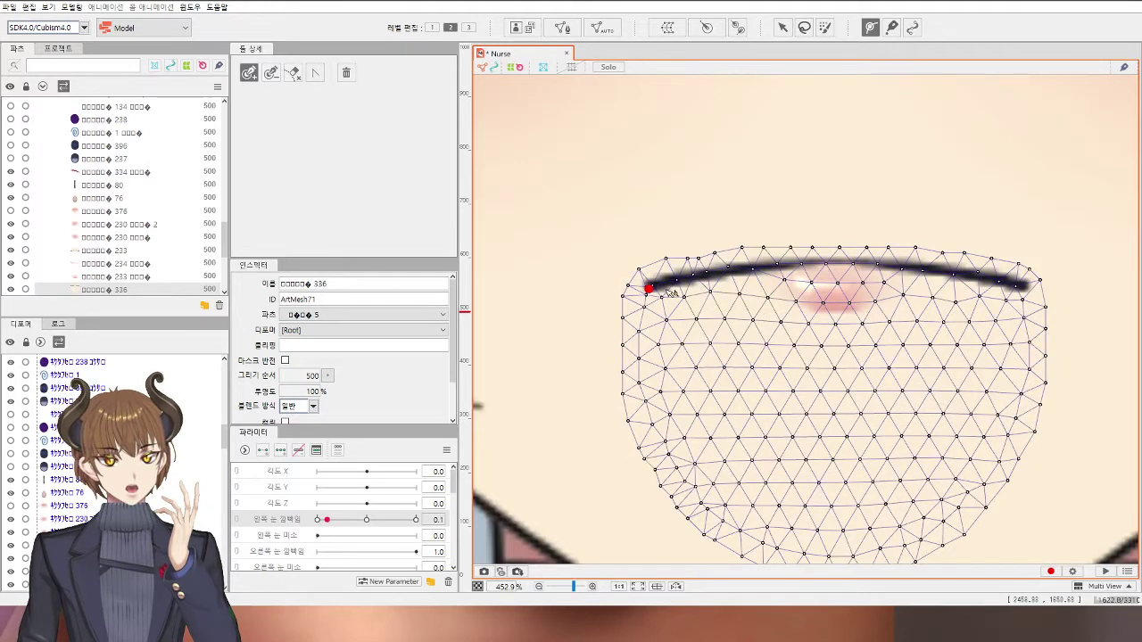
left_click(742, 270)
left_click(833, 262)
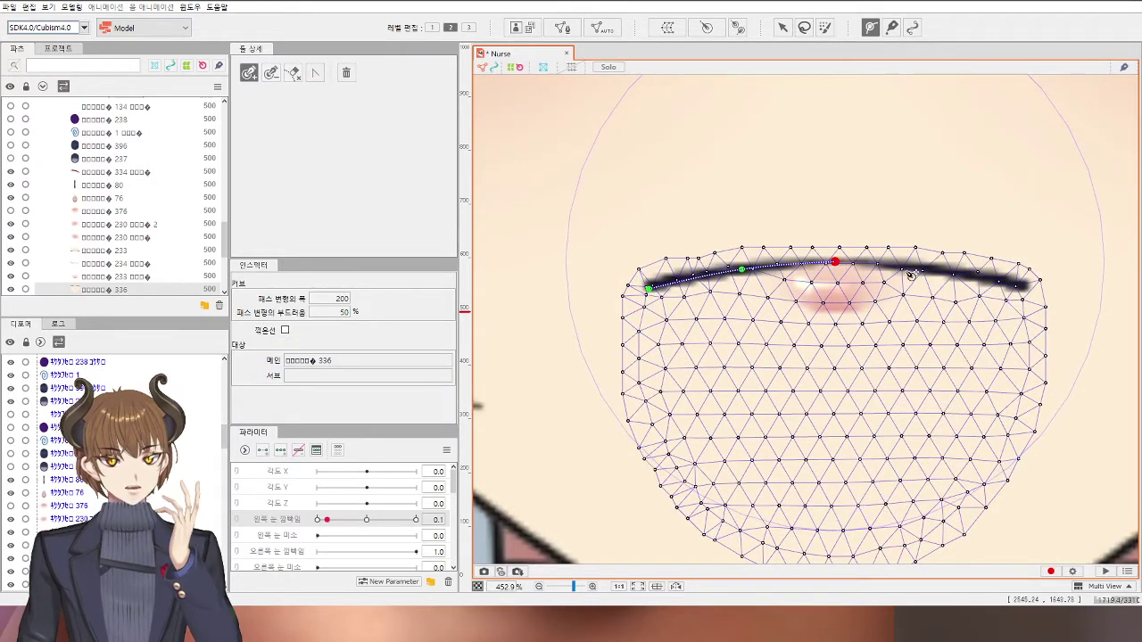
left_click(943, 270)
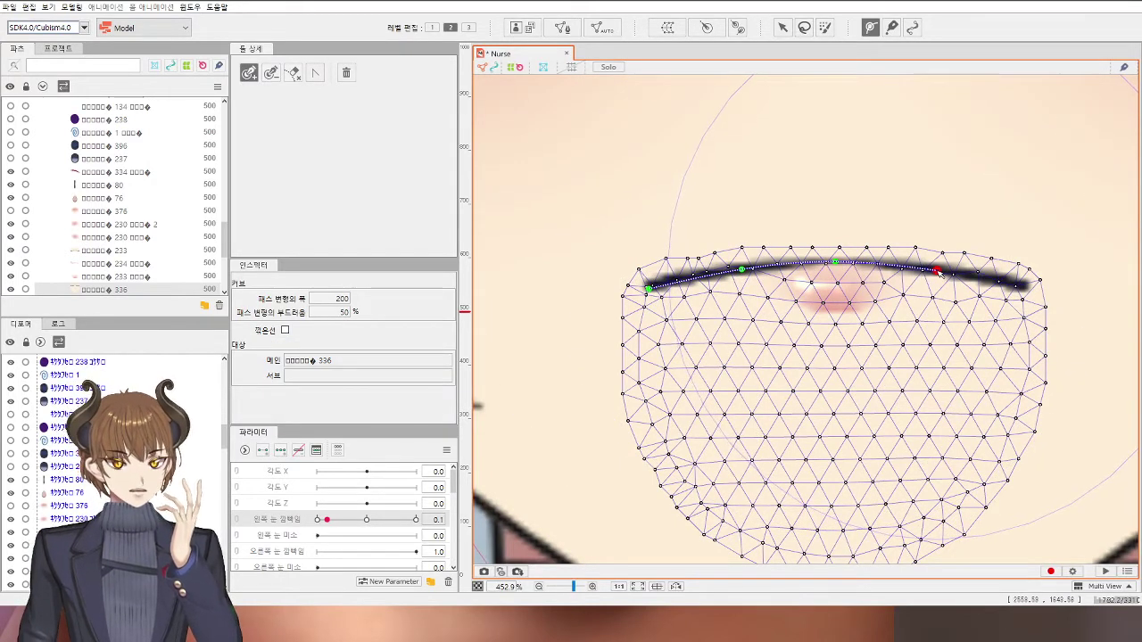
left_click(1022, 287)
Step: Continue mesh 336's path around its rounded lower edge and close it at the starting mouth corner
left_click(1009, 433)
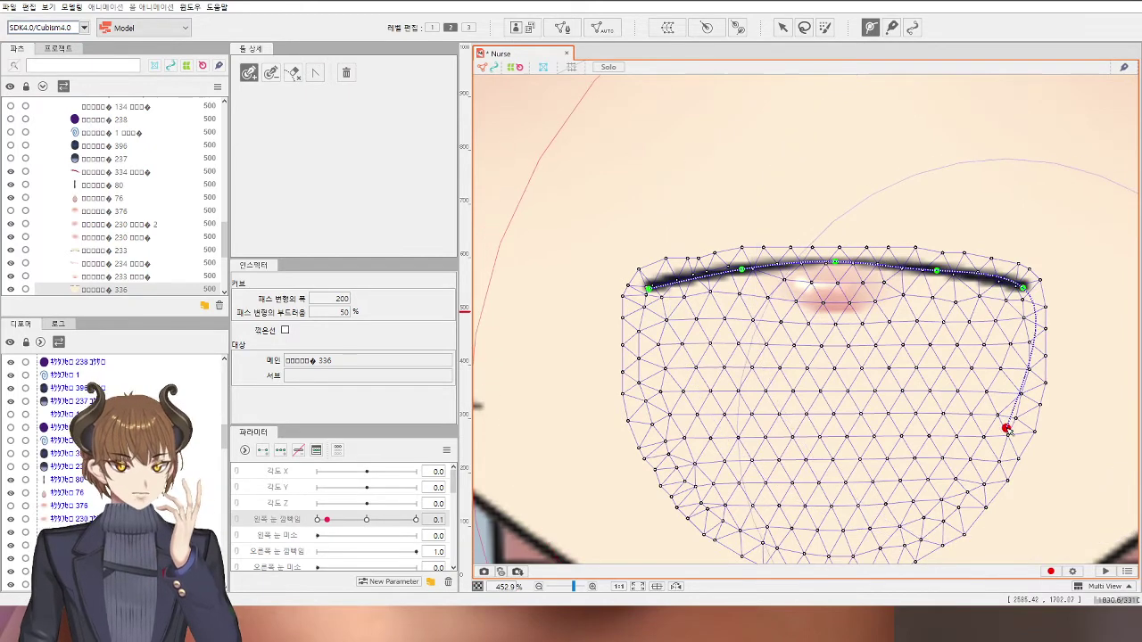
left_click_drag(941, 474, 937, 388)
left_click(837, 470)
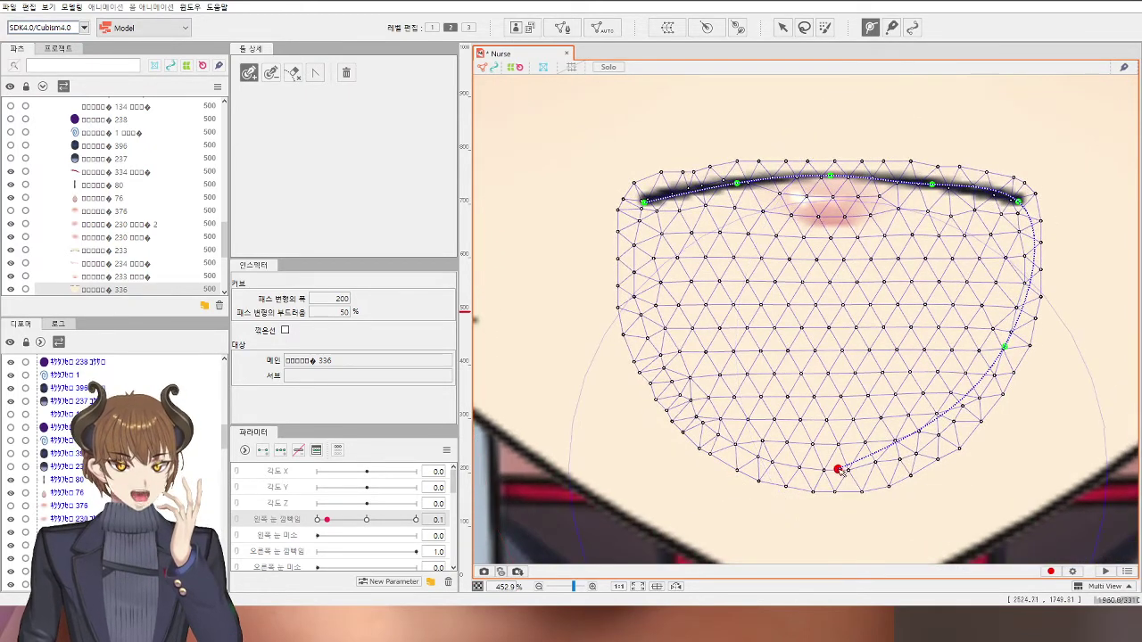
left_click(661, 336)
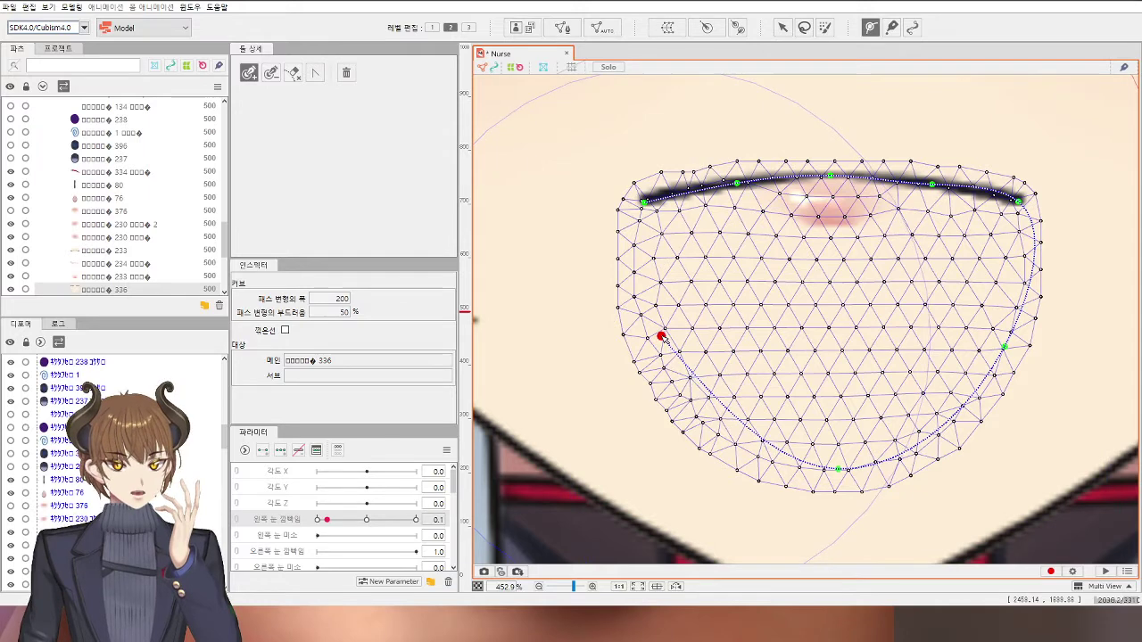
left_click(643, 202)
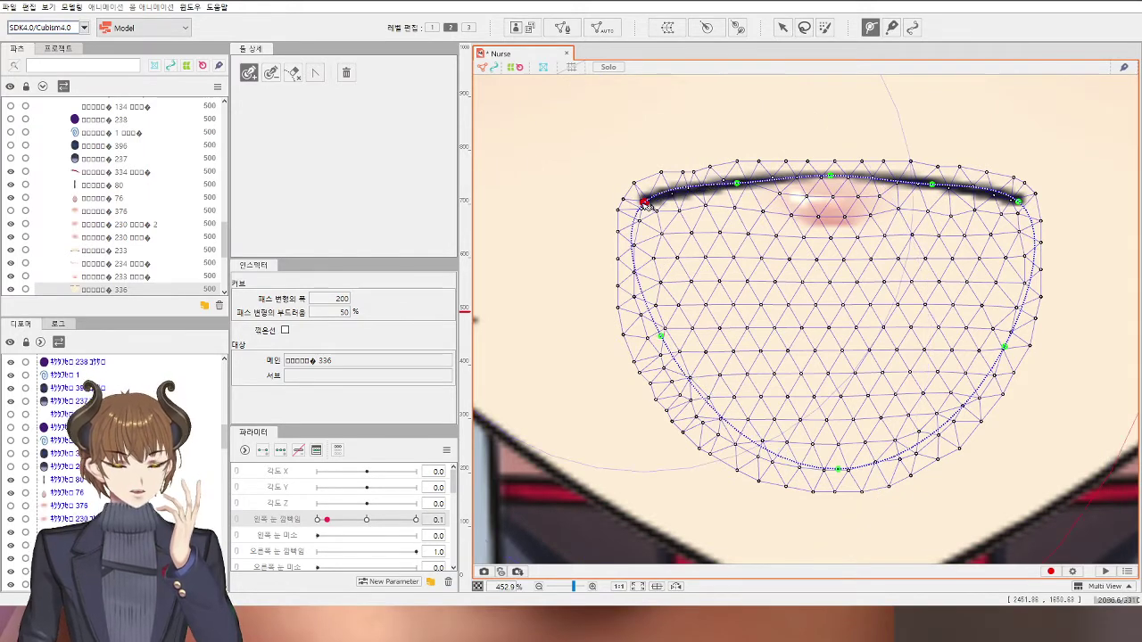
scroll(692, 138, "down", 4)
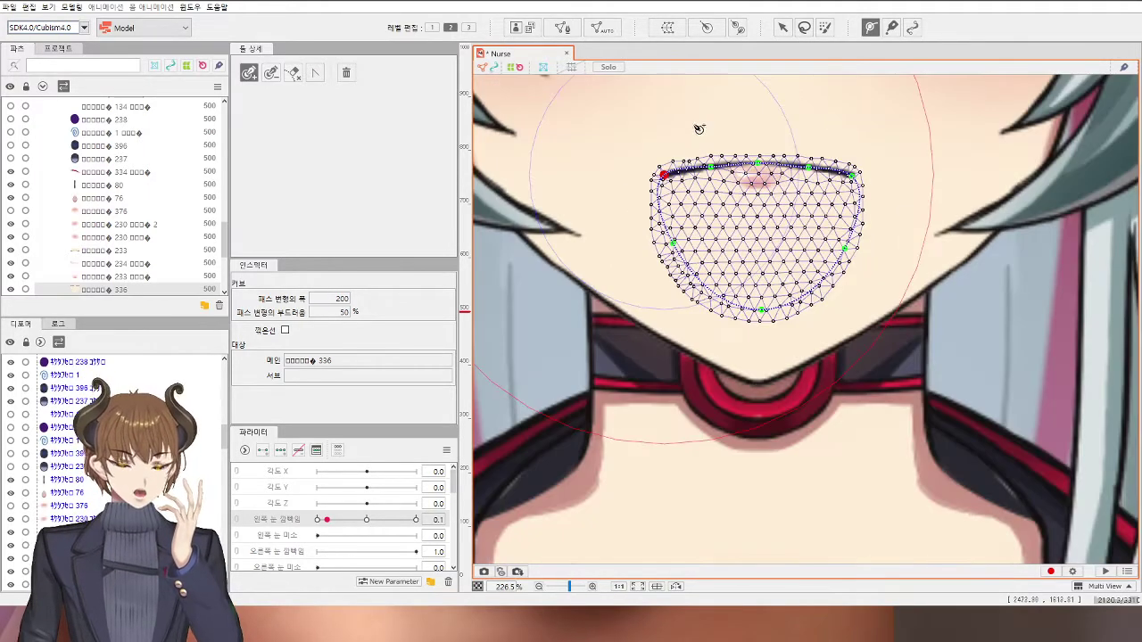
left_click(782, 27)
scroll(886, 267, "down", 5)
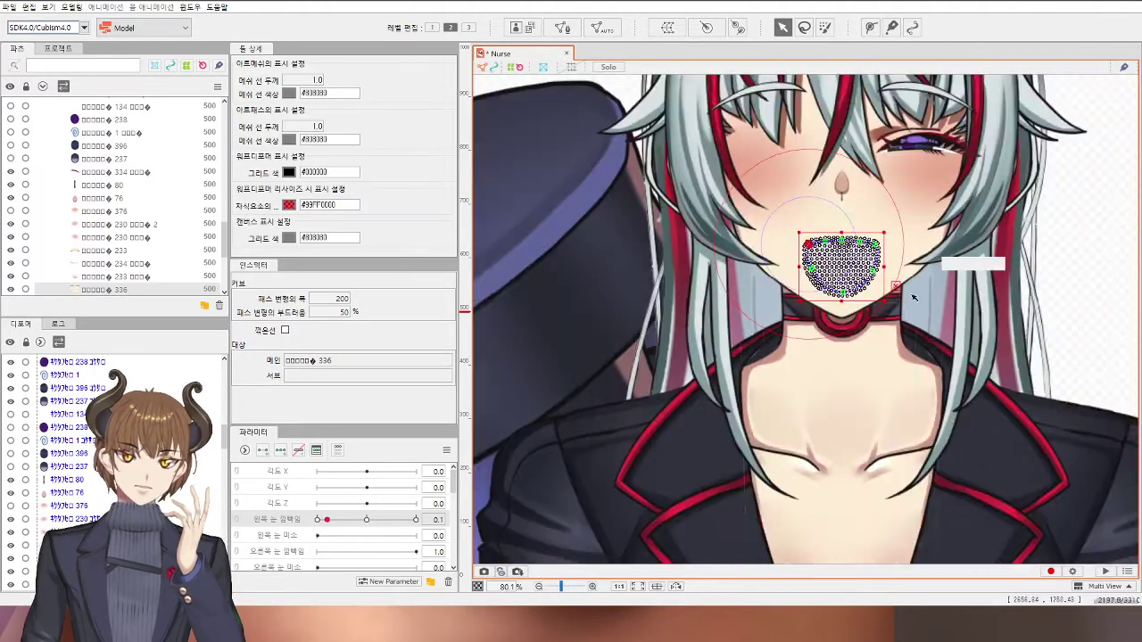
Step: Deselect the mesh and set 왼쪽 눈 깜빡임 to 0.0
left_click(1126, 293)
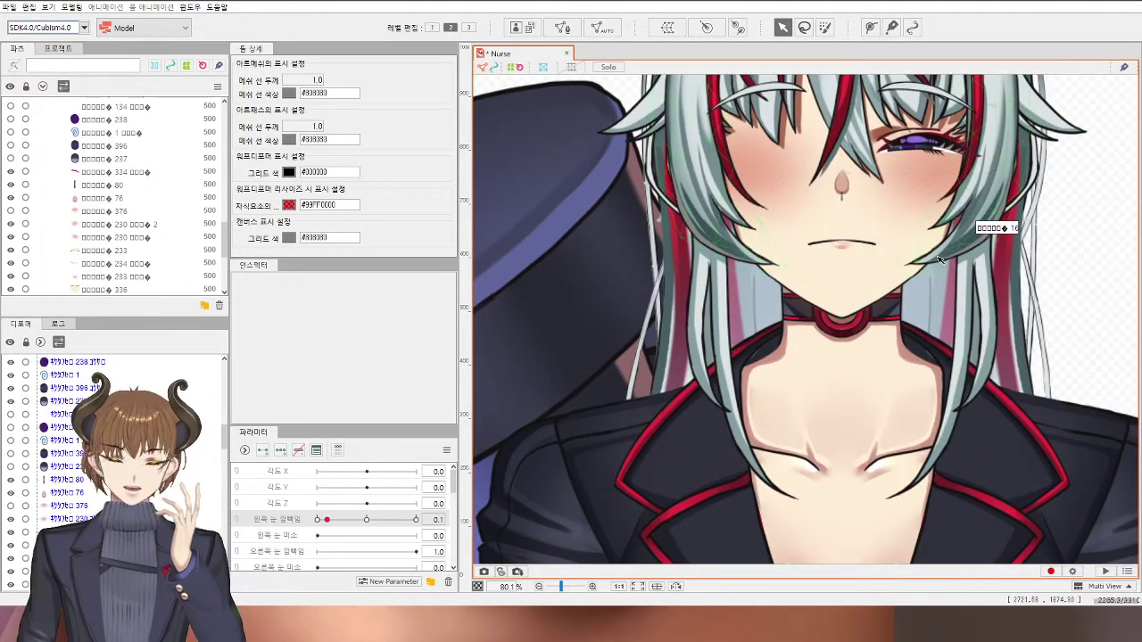
left_click_drag(371, 525, 281, 554)
scroll(576, 410, "down", 3)
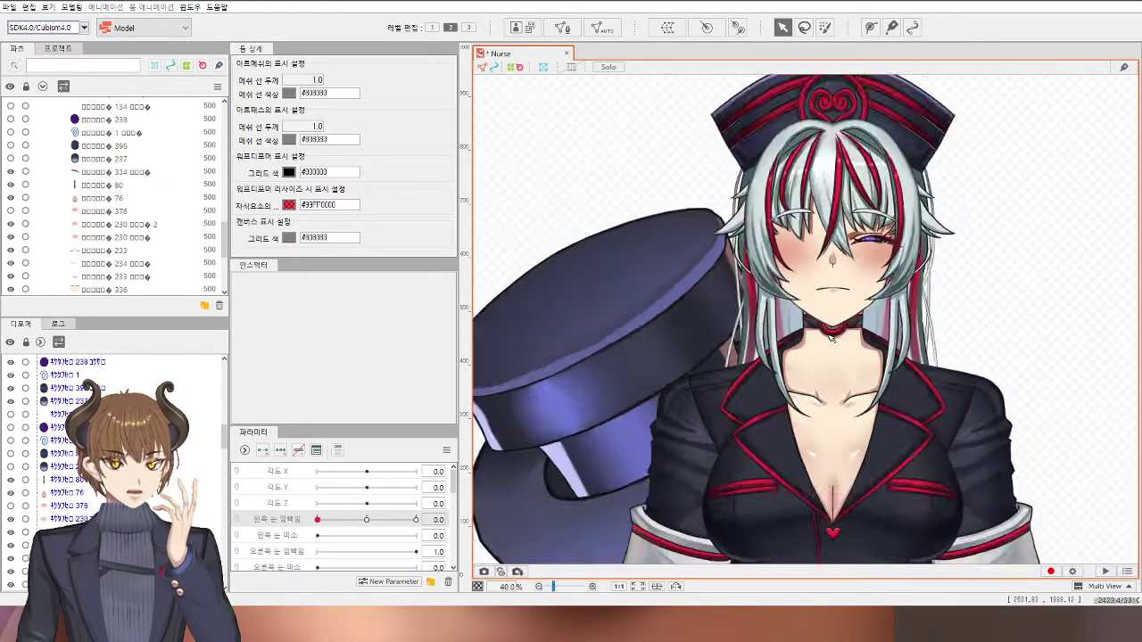
Step: Raise both mouth-corner path points of mesh 336 to lift the upper edge of the mouth cover
scroll(848, 298, "up", 5)
left_click(820, 294)
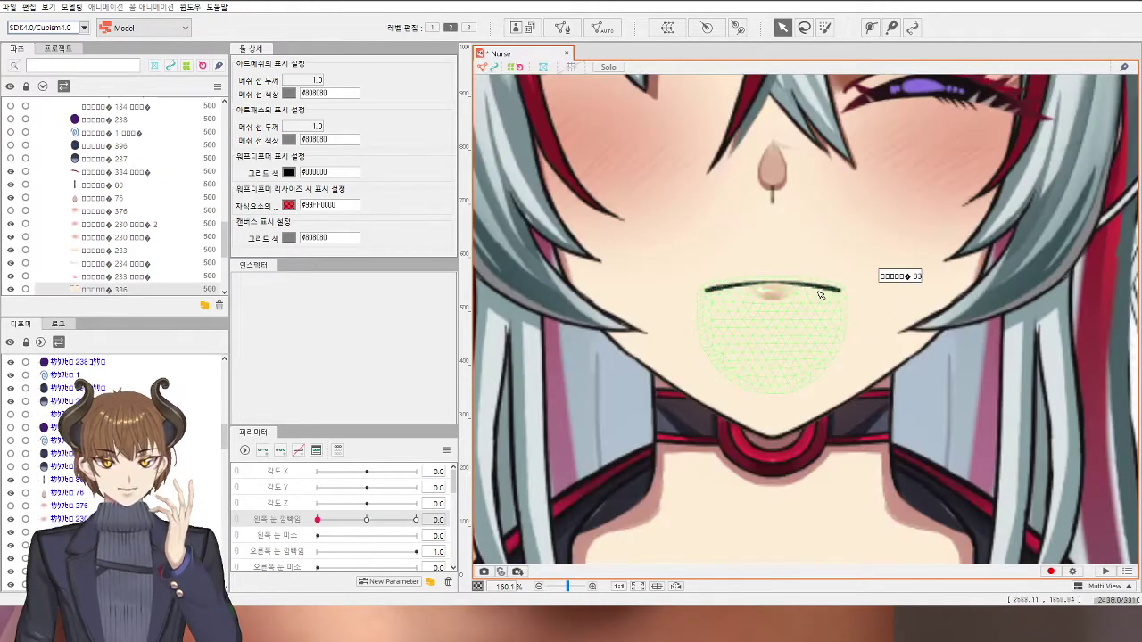
scroll(822, 293, "up", 4)
left_click_drag(906, 284, 907, 267)
left_click_drag(700, 298, 996, 298)
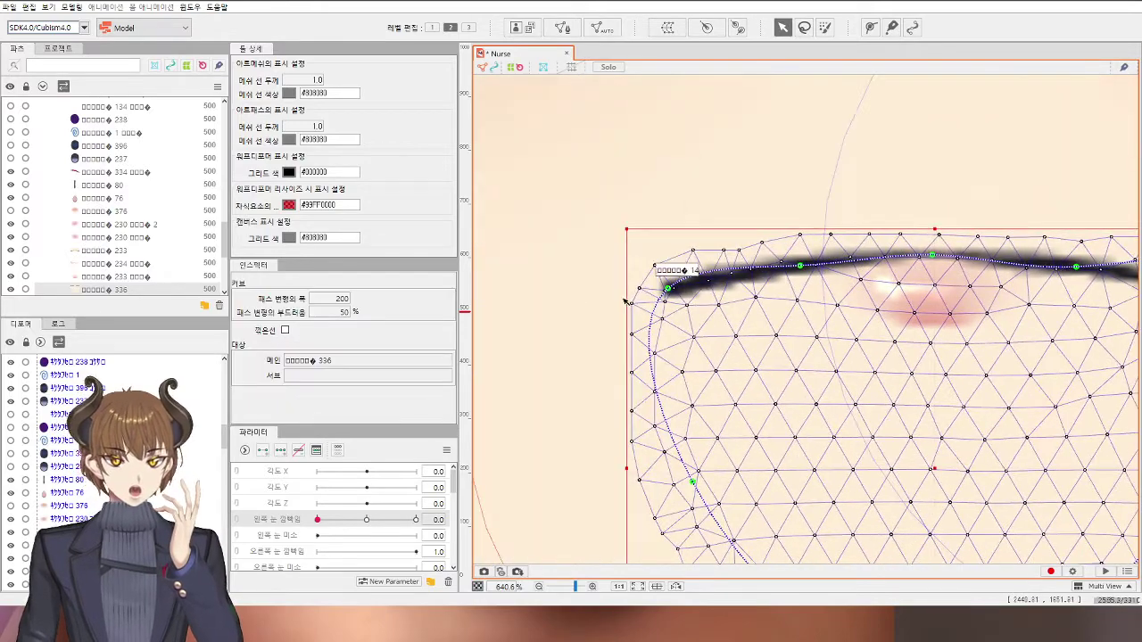
left_click_drag(668, 286, 667, 263)
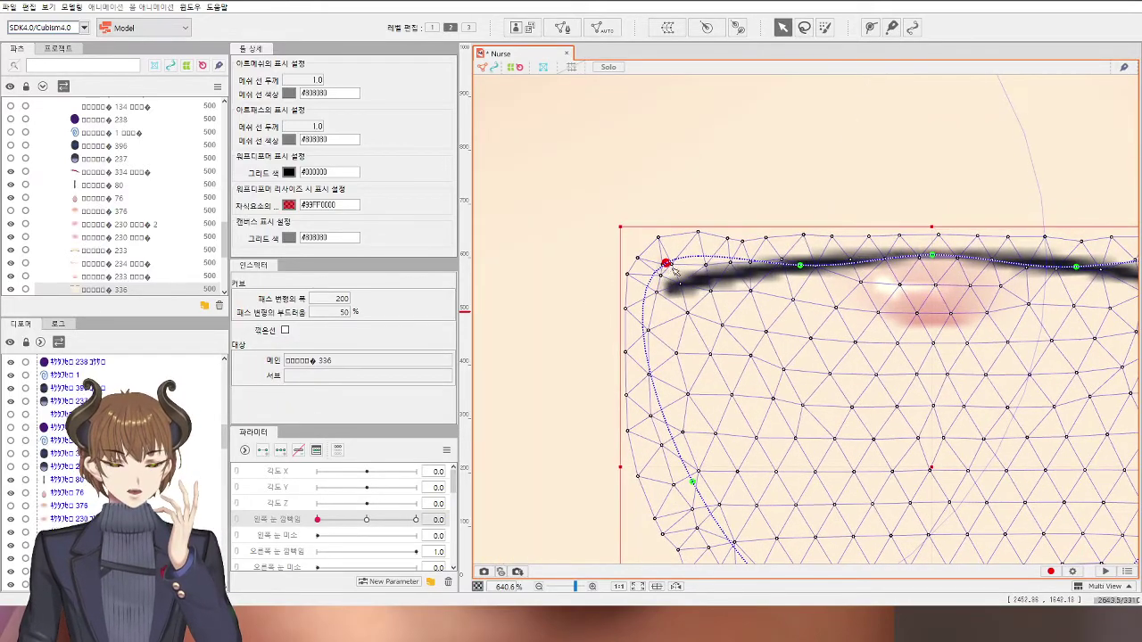
left_click(712, 233)
left_click(710, 321)
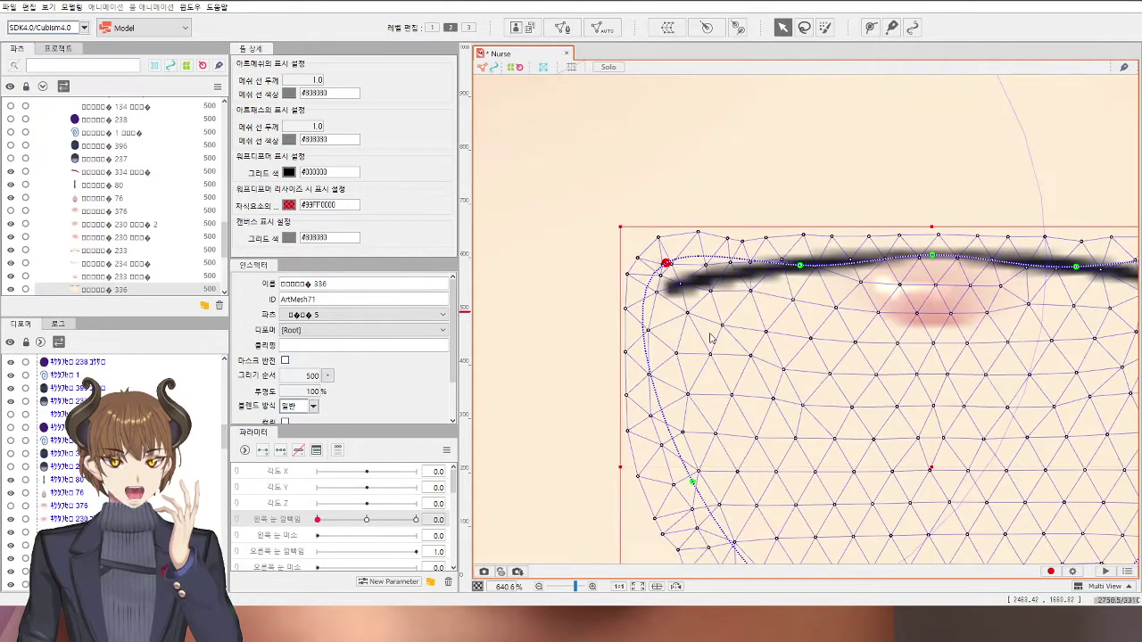
Step: Select mouth-line mesh 233 and raise its path points at both mouth corners to straighten the line
left_click(678, 275)
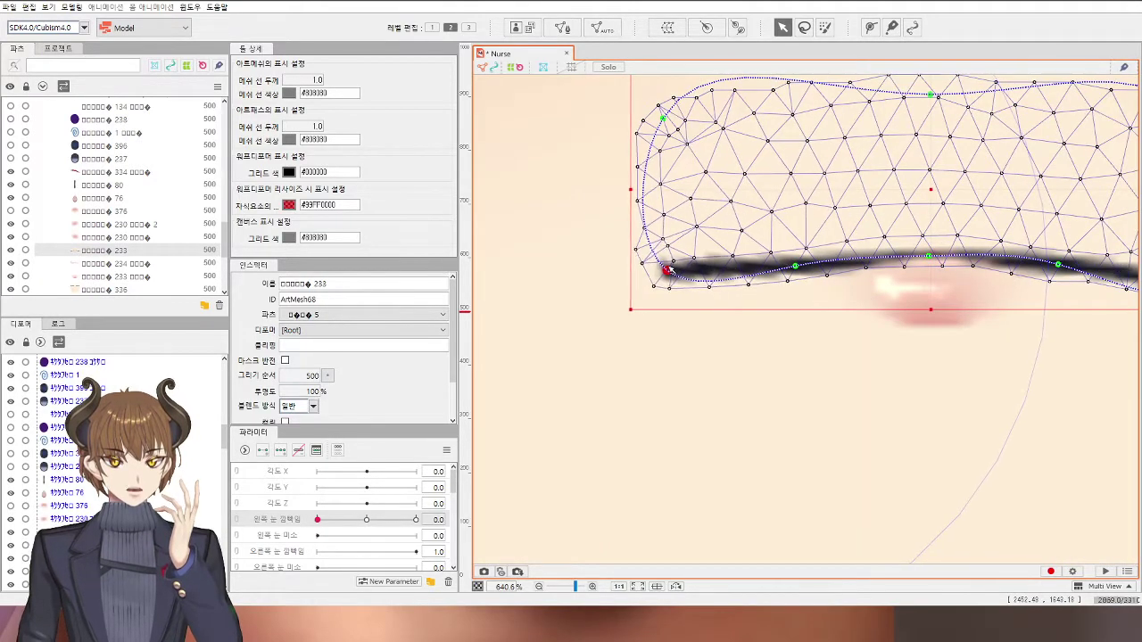
left_click(666, 266)
left_click_drag(897, 321, 573, 321)
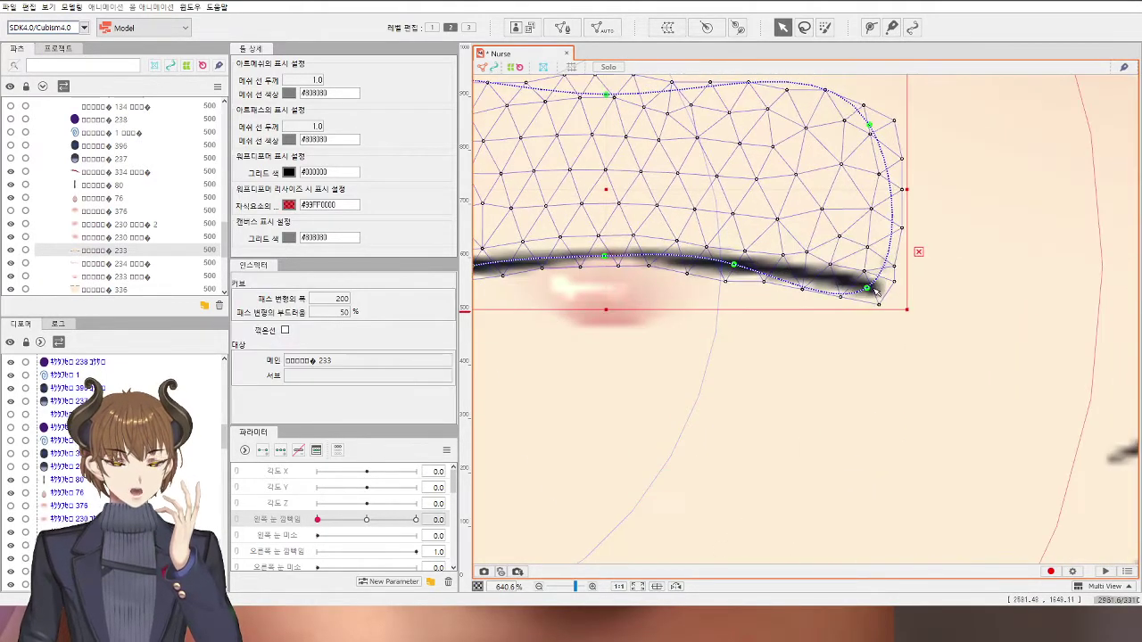
left_click_drag(874, 287, 878, 266)
scroll(879, 266, "down", 10)
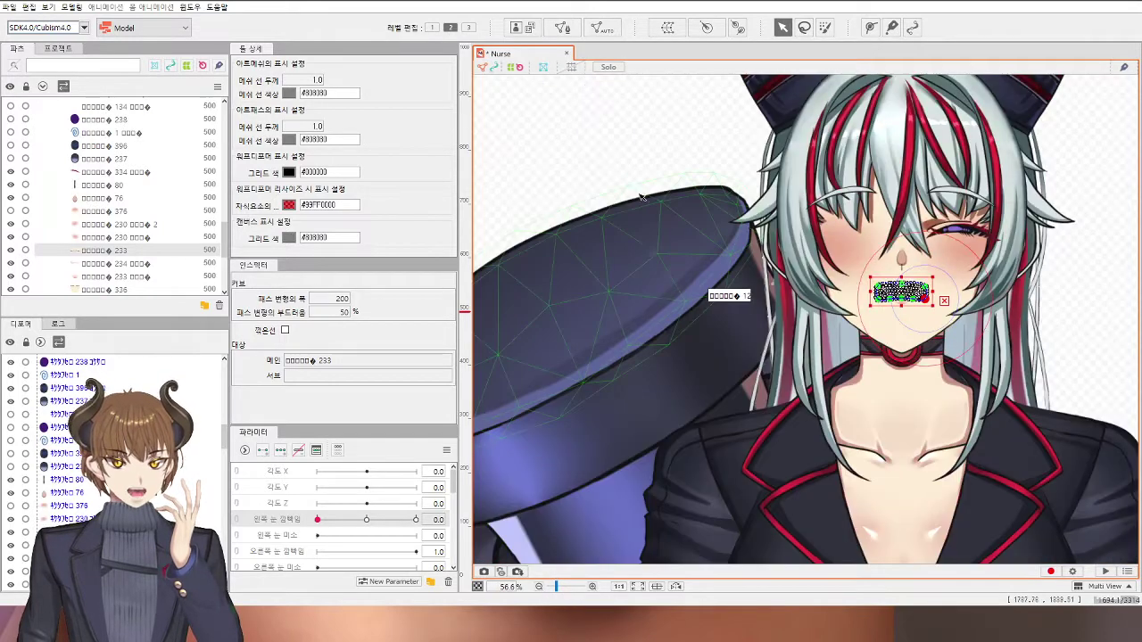
Step: Undo the last two edits of the raised mouth corners on mouth-line mesh 233
left_click(646, 159)
scroll(645, 175, "down", 4)
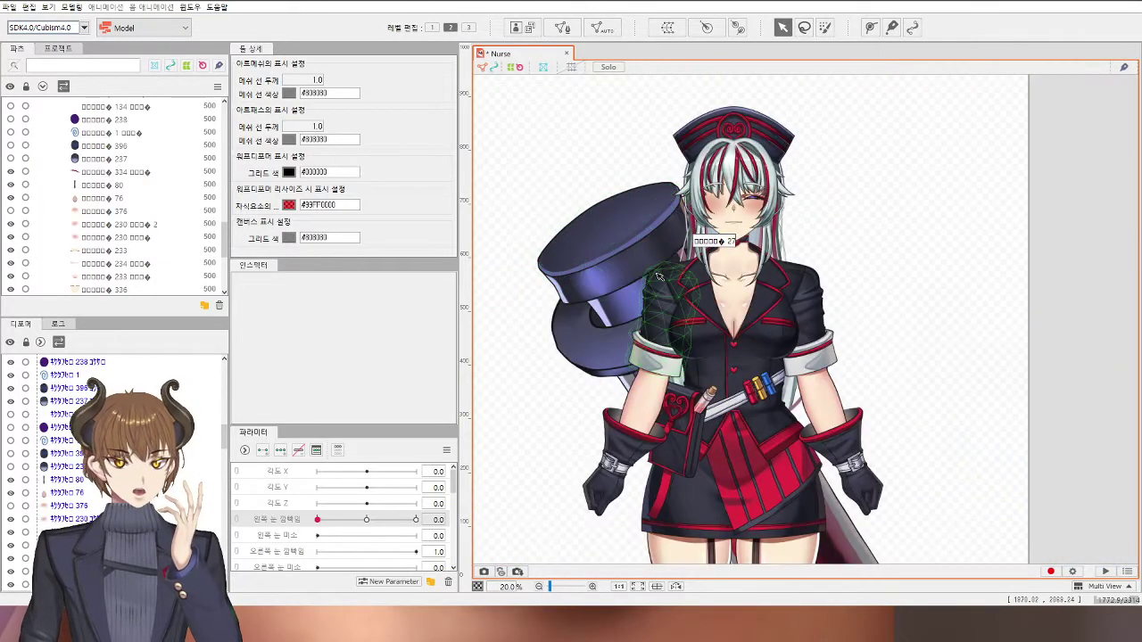
scroll(353, 531, "down", 6)
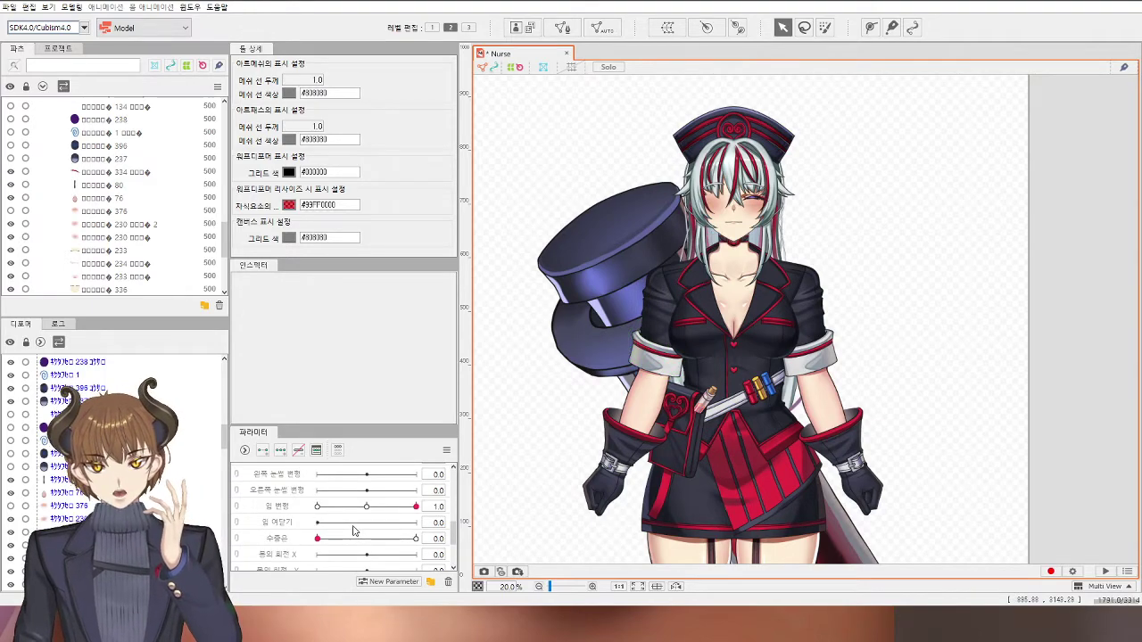
key("ctrl+z")
key("ctrl+z")
left_click(938, 323)
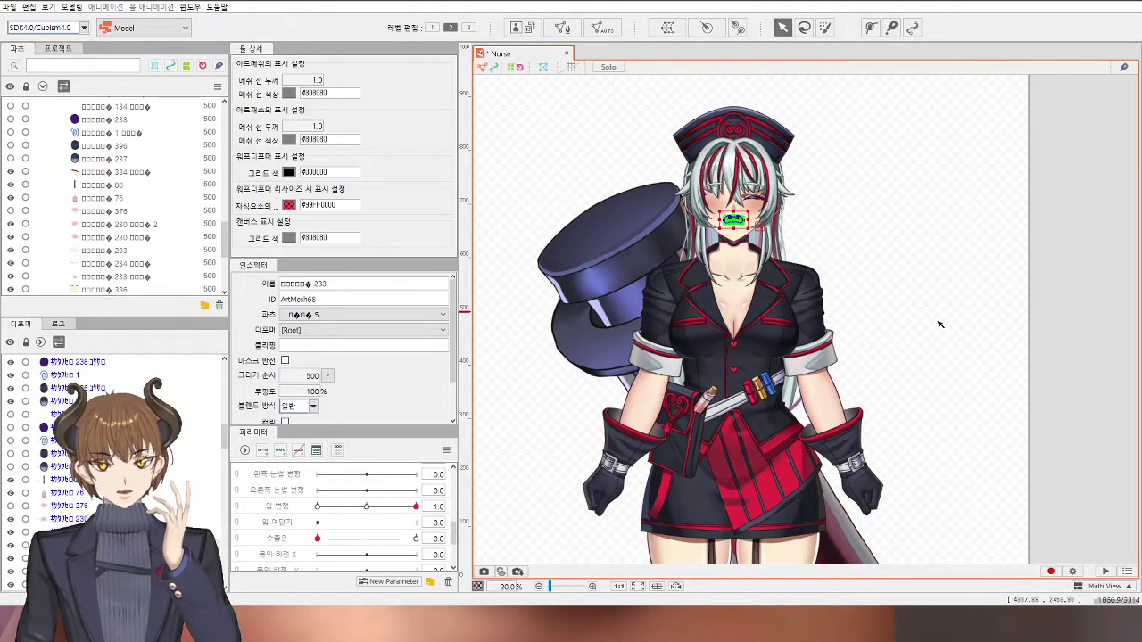
Step: Set 입 변형 to 0.0 and raise mesh 233's path points at both mouth corners to straighten the mouth line
scroll(848, 287, "up", 3)
left_click_drag(758, 213, 1033, 384)
left_click(367, 506)
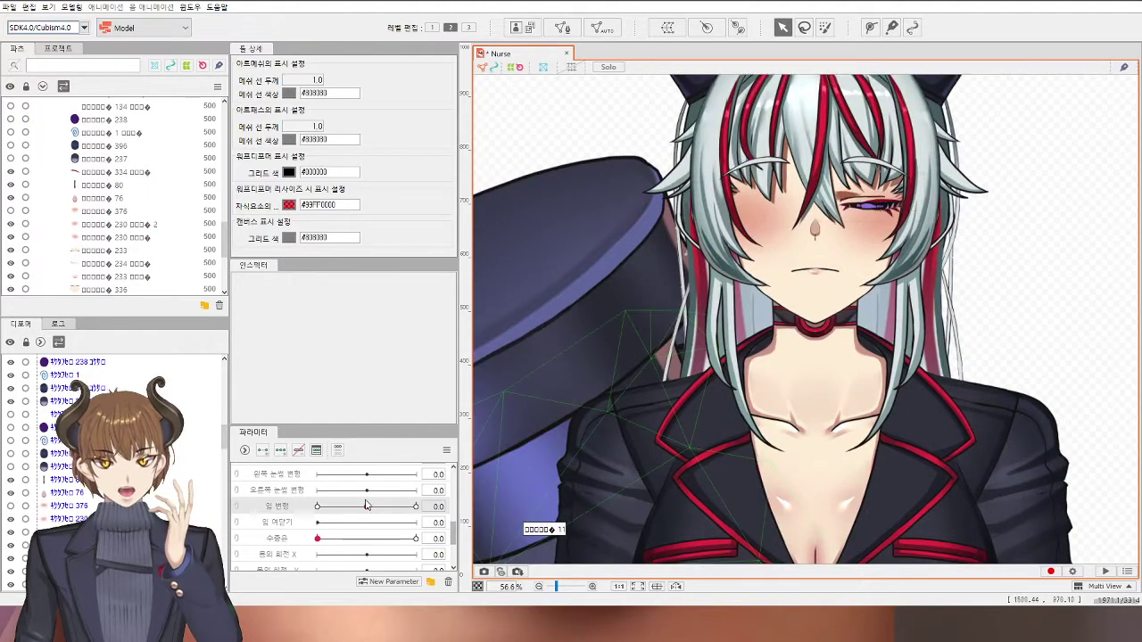
scroll(831, 231, "up", 3)
left_click(687, 225)
scroll(688, 225, "up", 4)
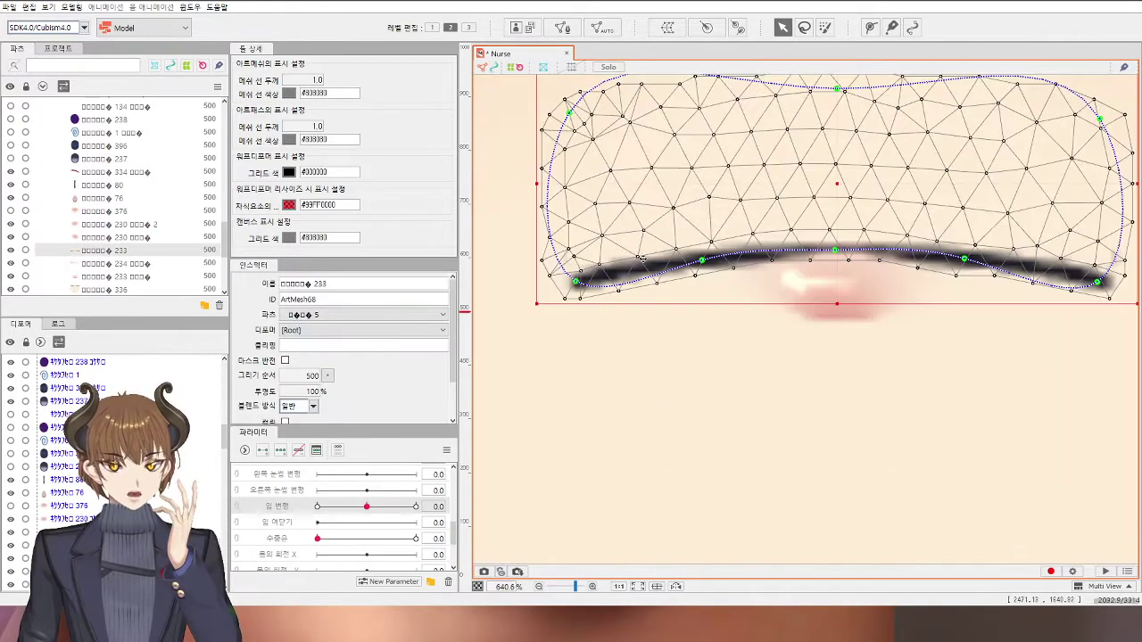
left_click_drag(576, 266, 571, 258)
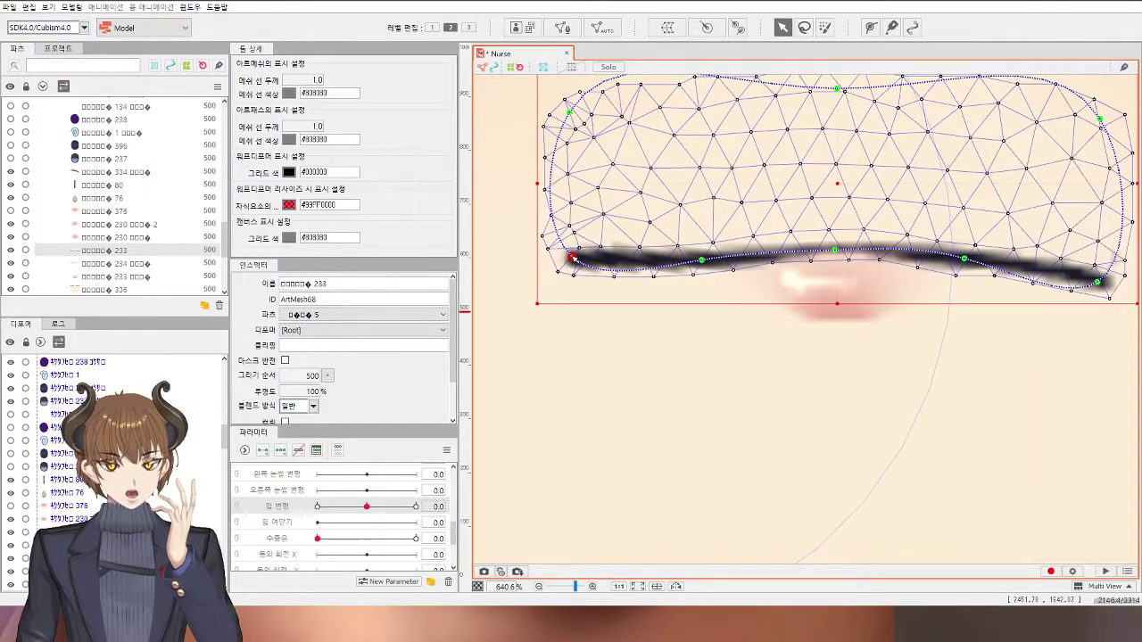
left_click_drag(1029, 365, 979, 380)
left_click_drag(1051, 303, 1054, 282)
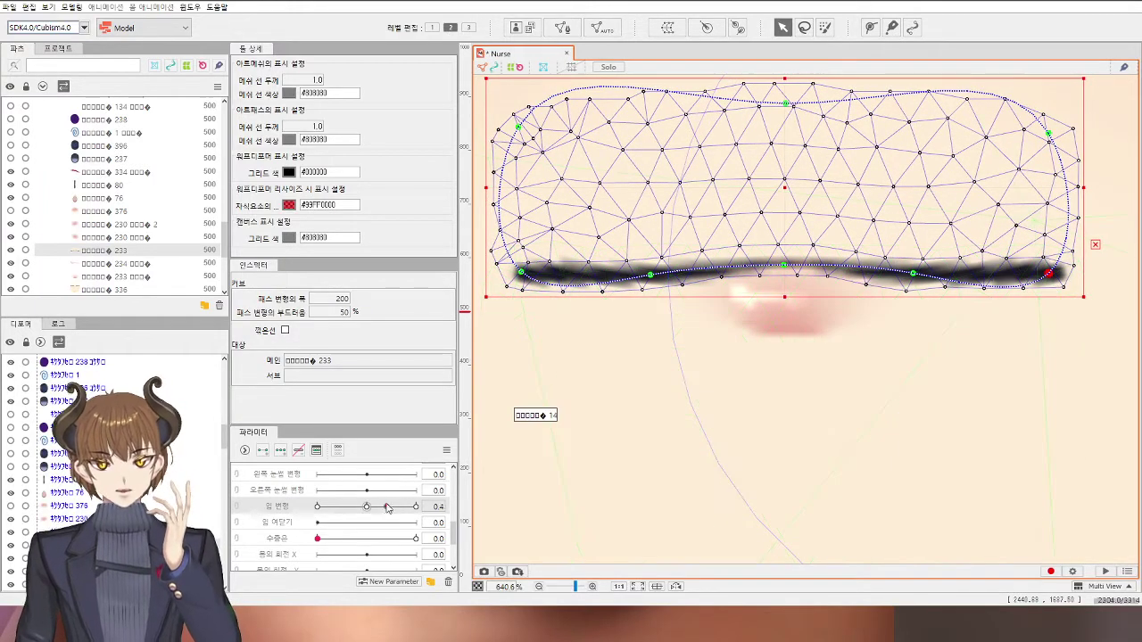
Step: Preview 입 변형, examine mouth-cover mesh 336, and compare the straightened mouth with the face close up and at a distance
mouse_move(387, 507)
left_mouse_down()
mouse_move(403, 511)
mouse_move(339, 523)
mouse_move(388, 507)
left_mouse_up()
left_click(642, 379)
scroll(392, 509, "up", 5)
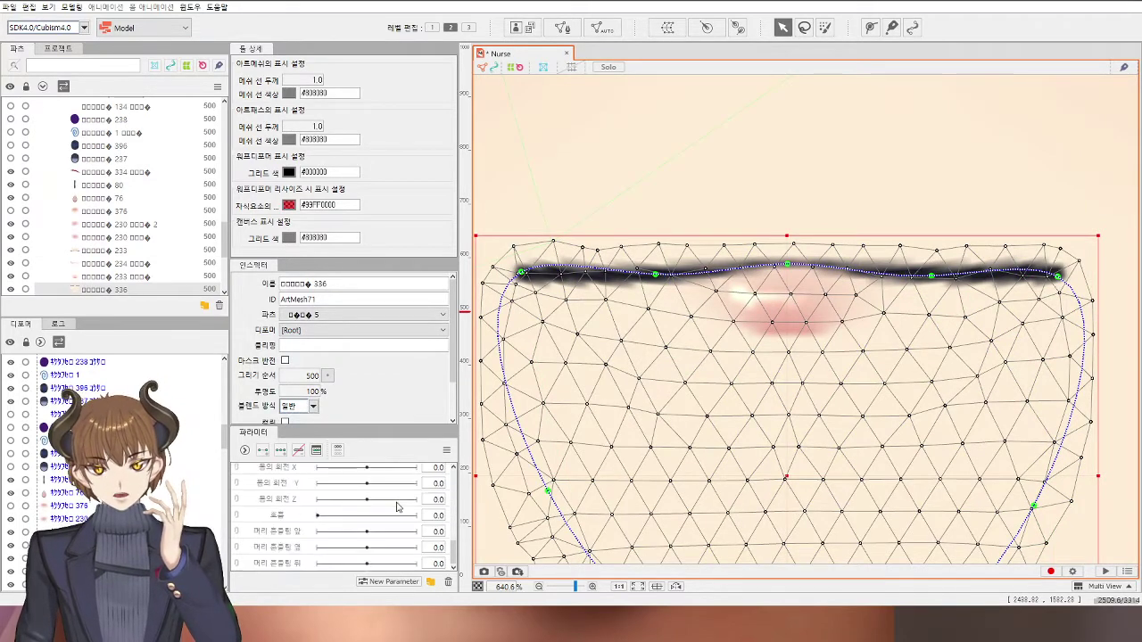
scroll(685, 356, "down", 10)
left_click(953, 369)
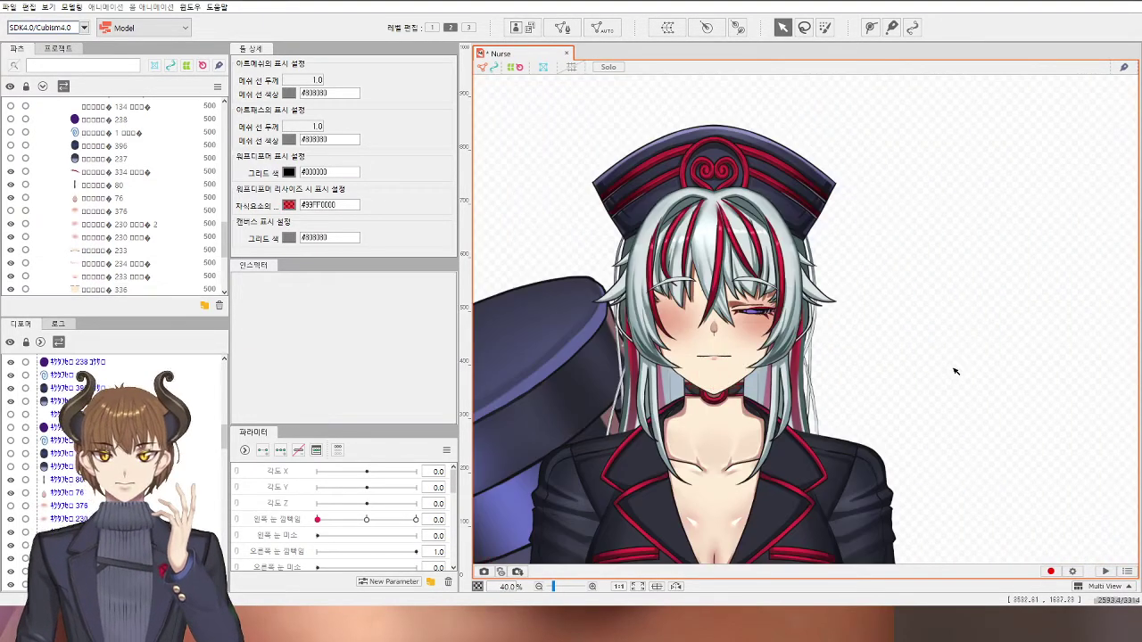
left_click_drag(699, 502, 694, 422)
scroll(693, 422, "up", 2)
scroll(694, 422, "up", 2)
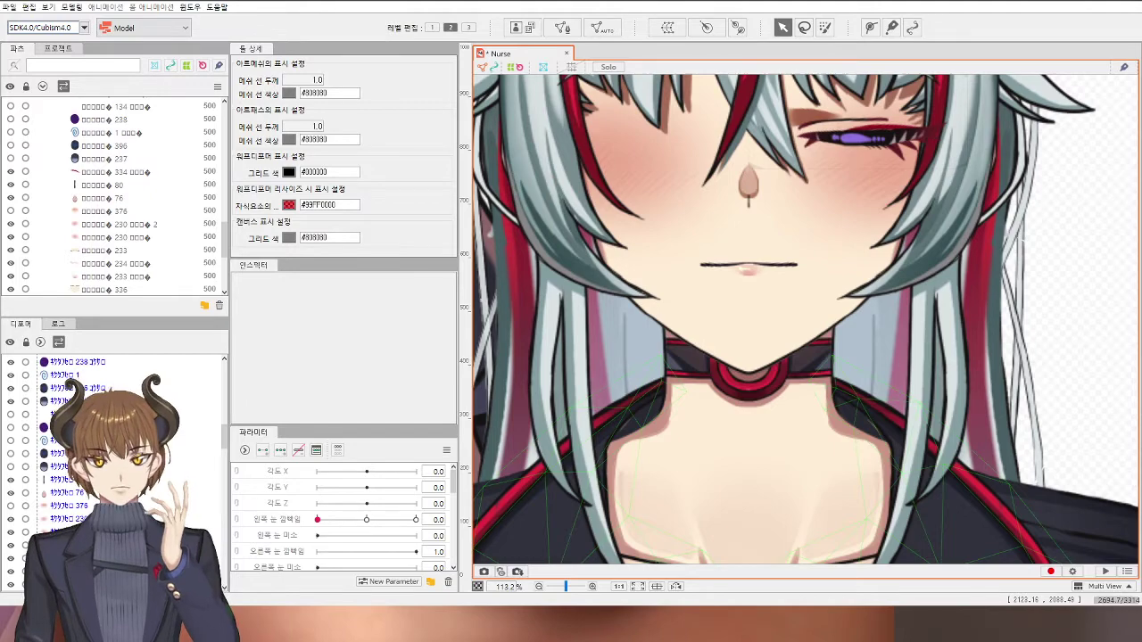
scroll(727, 470, "down", 3)
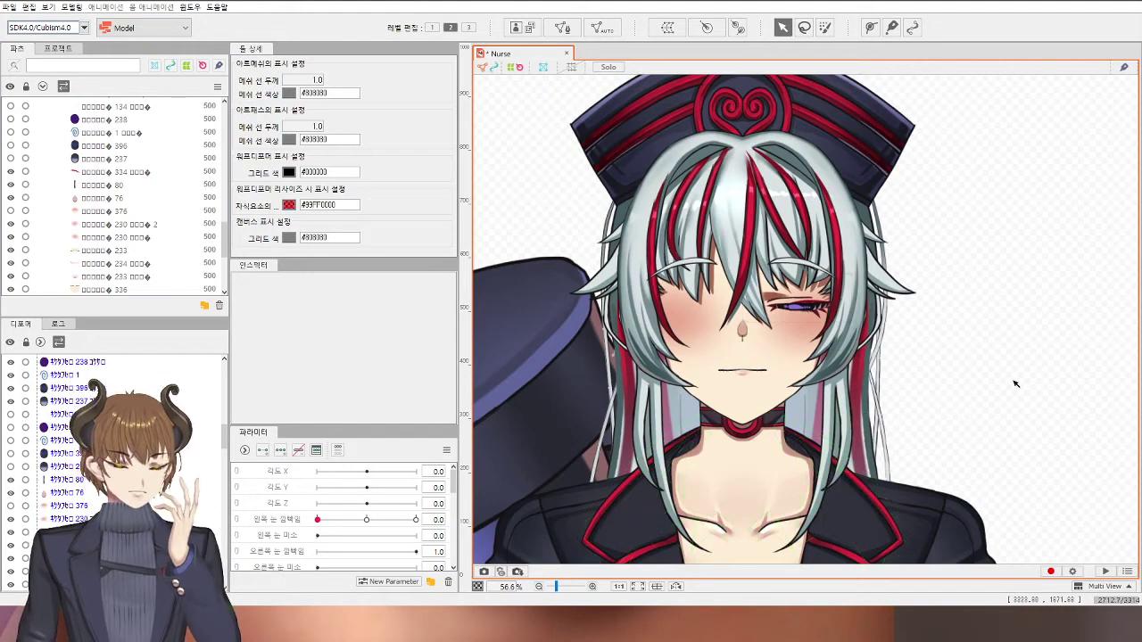
Step: Adjust the two inner path points of upper-lash mesh 81 slightly to refine the left eye's closed lash line, and deselect it
scroll(824, 300, "up", 5)
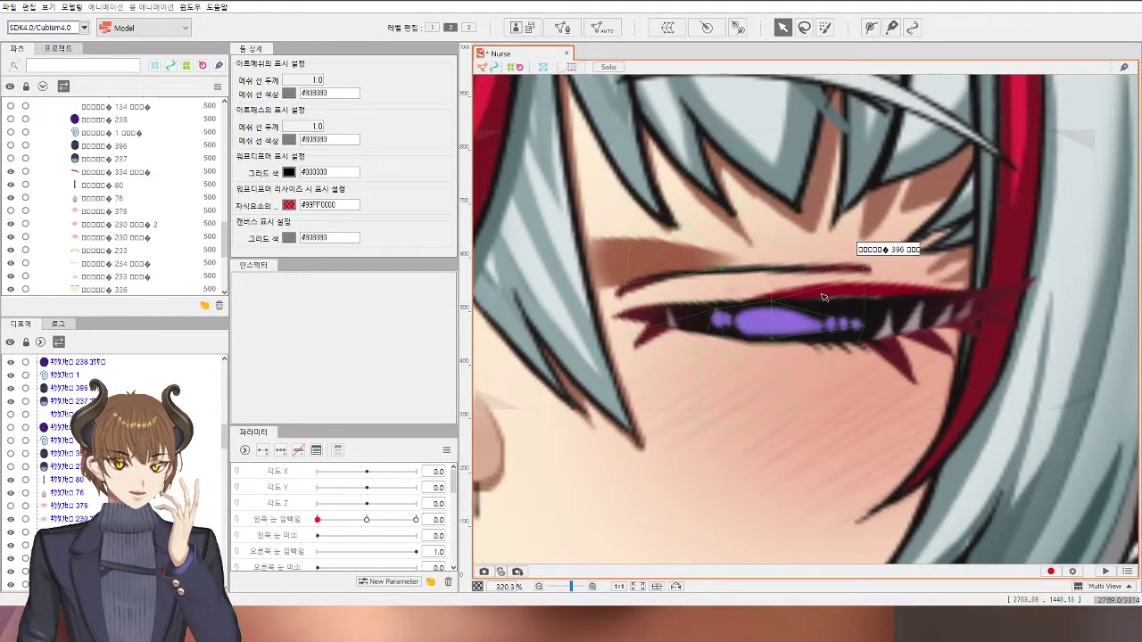
left_click(756, 326)
scroll(755, 326, "up", 1)
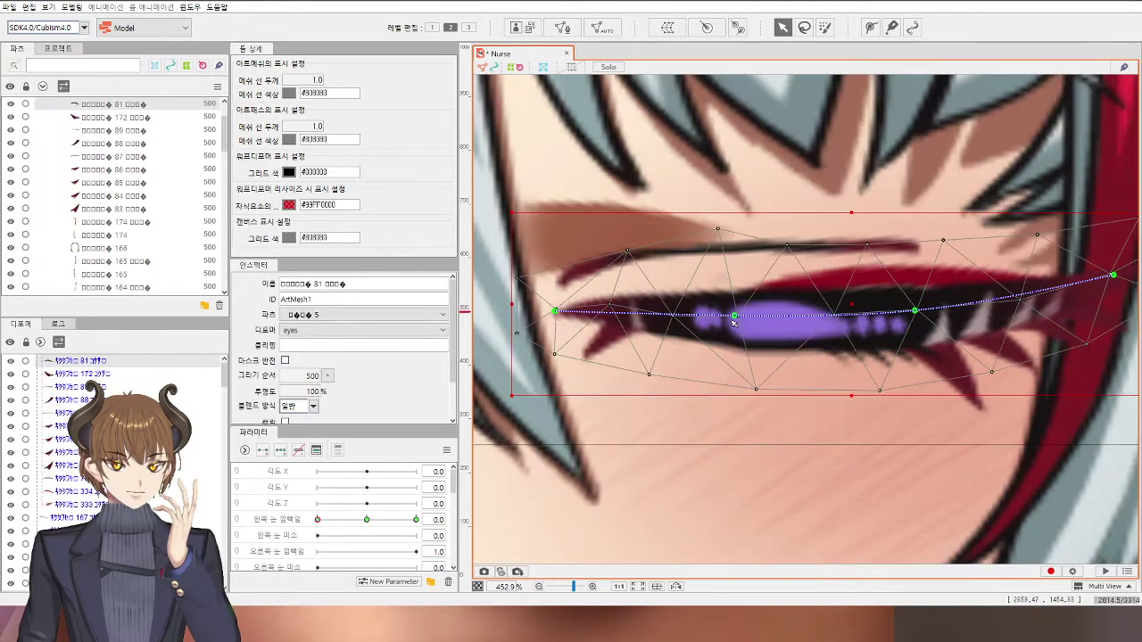
left_click(734, 314)
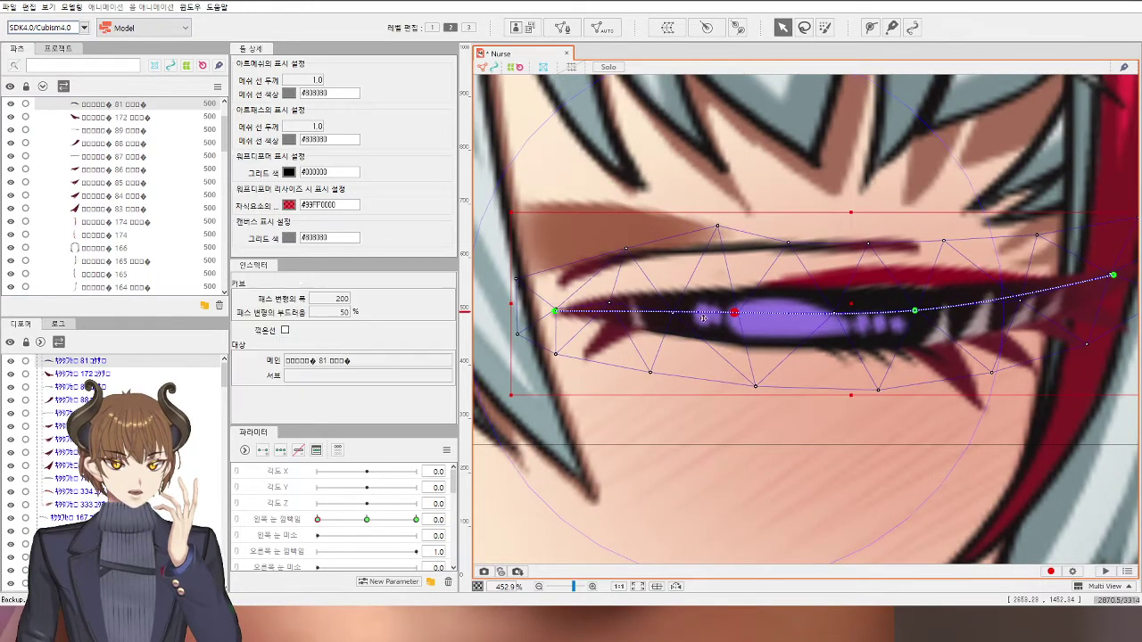
left_click(555, 313)
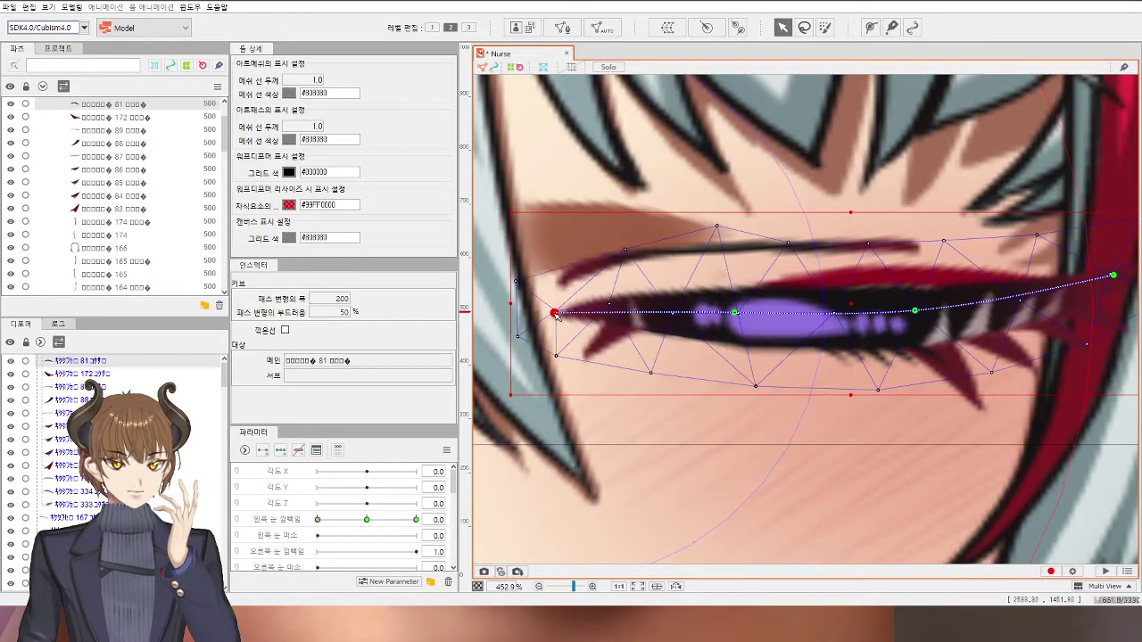
scroll(881, 460, "down", 10)
left_click(881, 460)
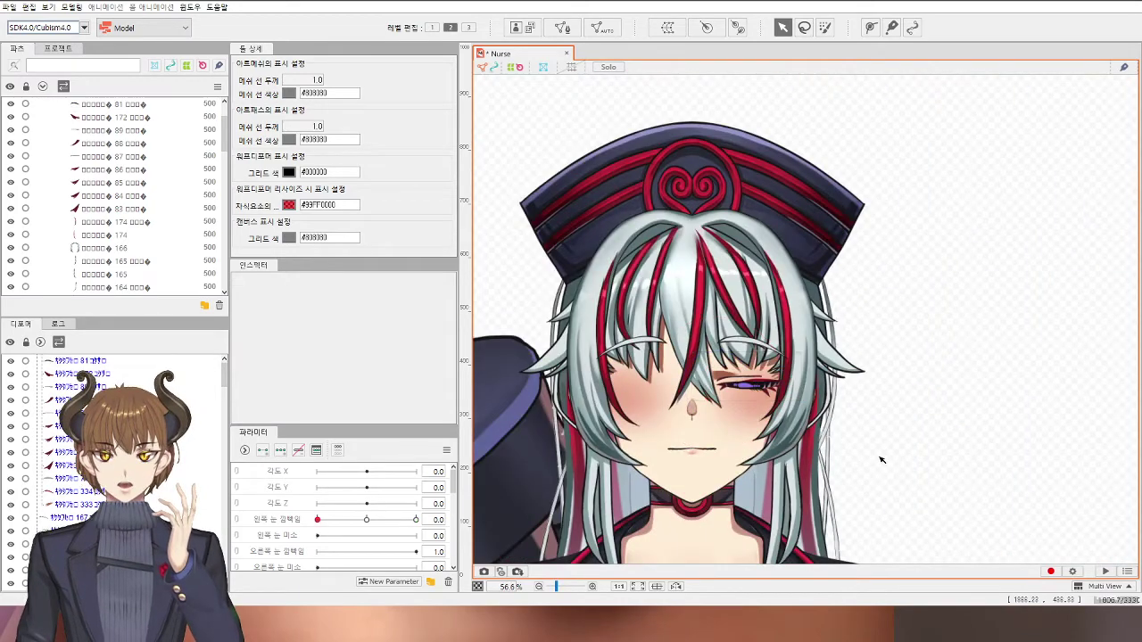
Step: Look over the jacket mesh and the full figure down to the large syringe
scroll(879, 456, "down", 2)
left_click_drag(875, 492, 872, 348)
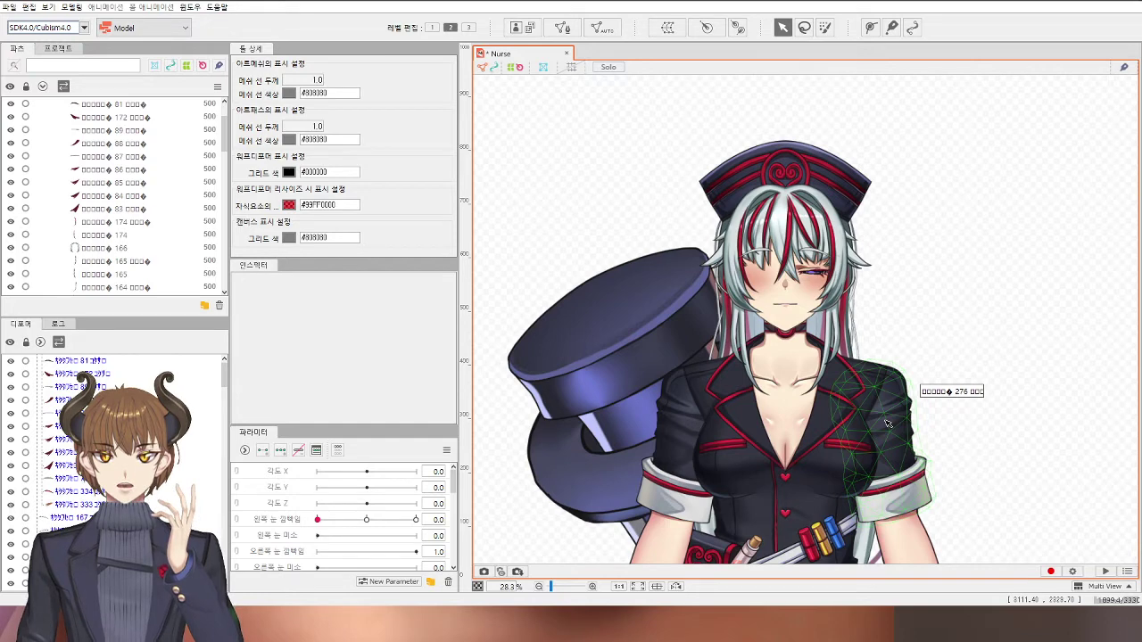
left_click(826, 476)
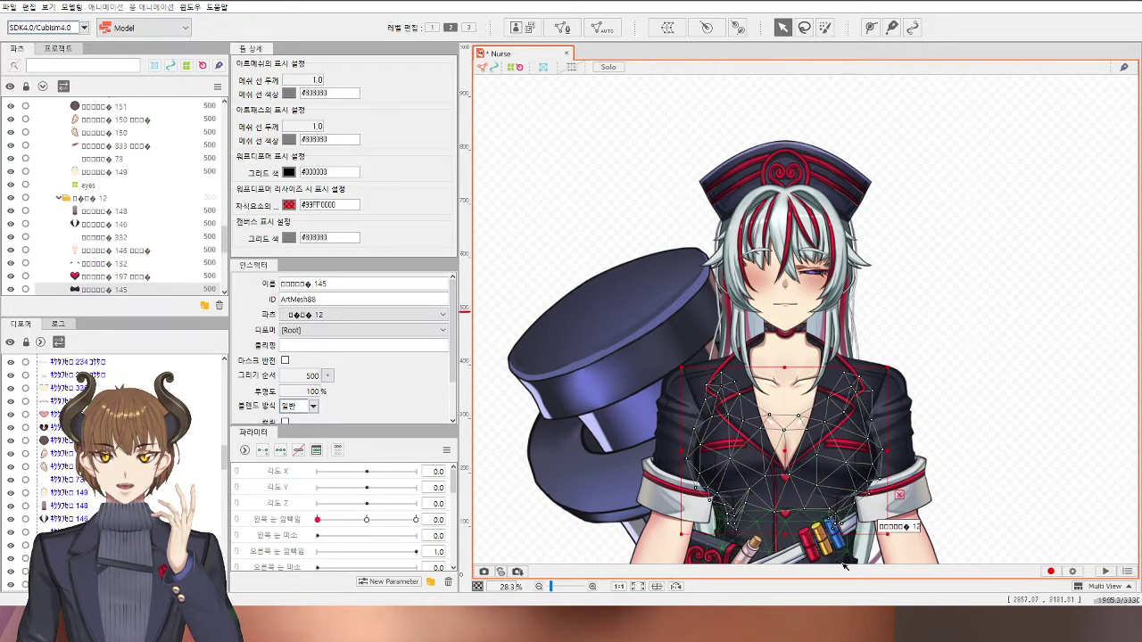
scroll(844, 555, "down", 4)
scroll(823, 544, "up", 5)
scroll(813, 559, "down", 4)
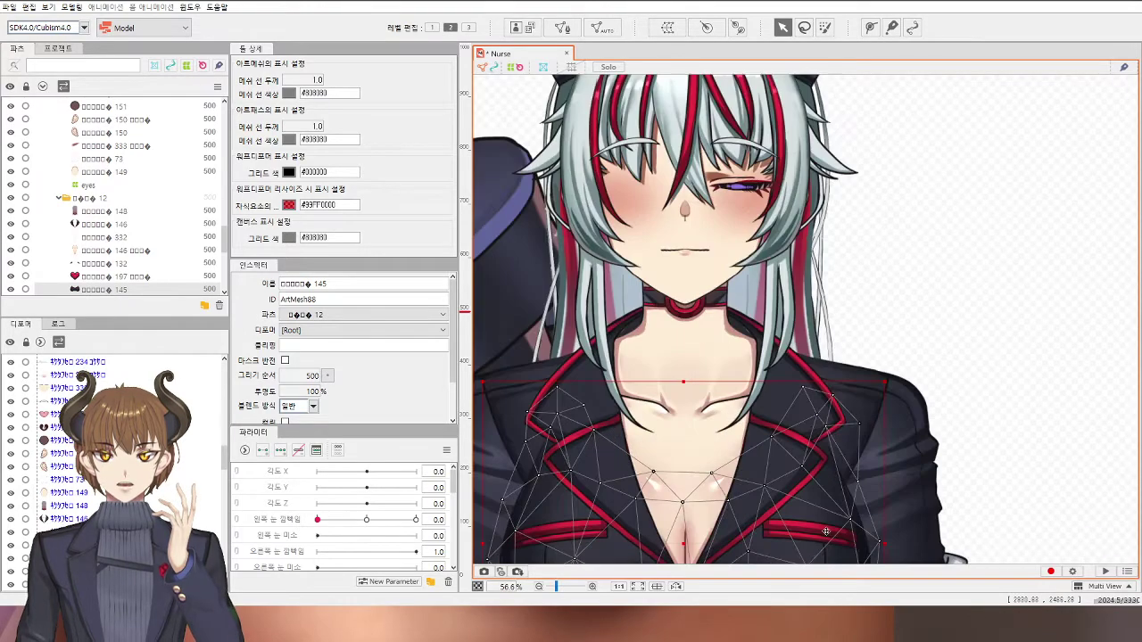
scroll(864, 415, "down", 3)
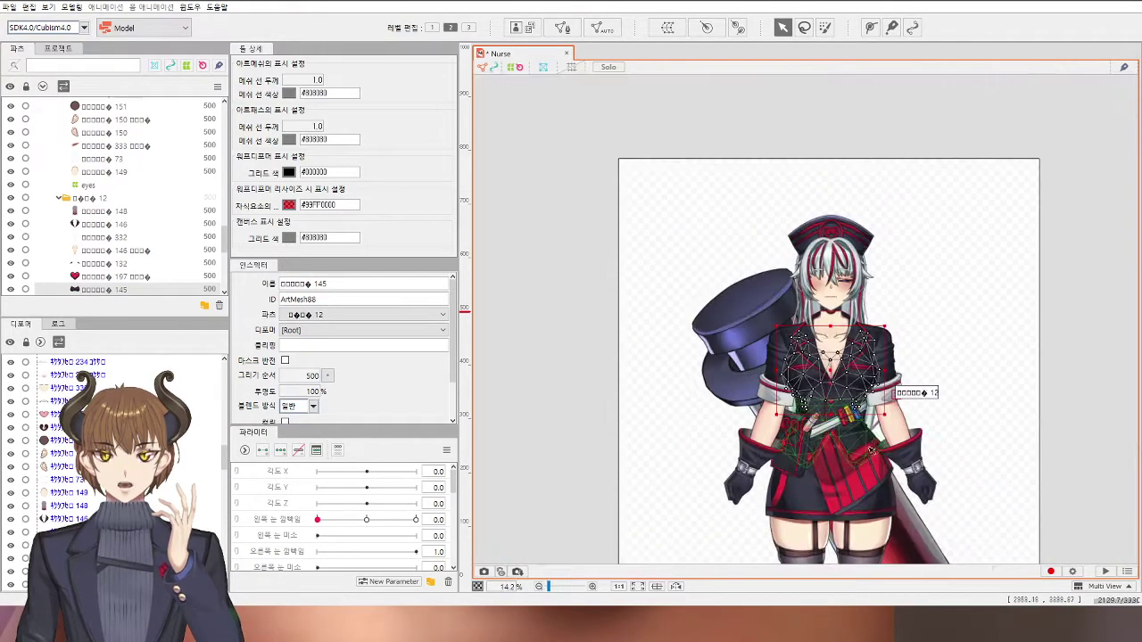
left_click_drag(863, 417, 810, 191)
scroll(889, 402, "down", 1)
left_click(883, 407)
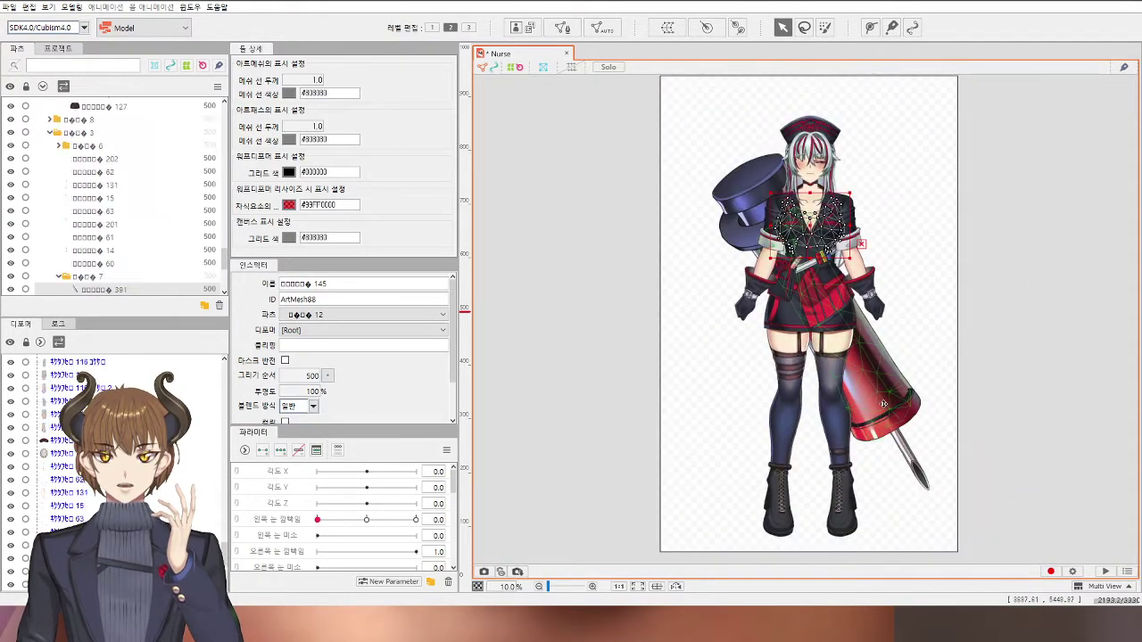
left_click(981, 386)
Step: Select mesh 391 on the large red syringe, set its blend mode to 스크린, and deselect it
scroll(887, 399, "up", 4)
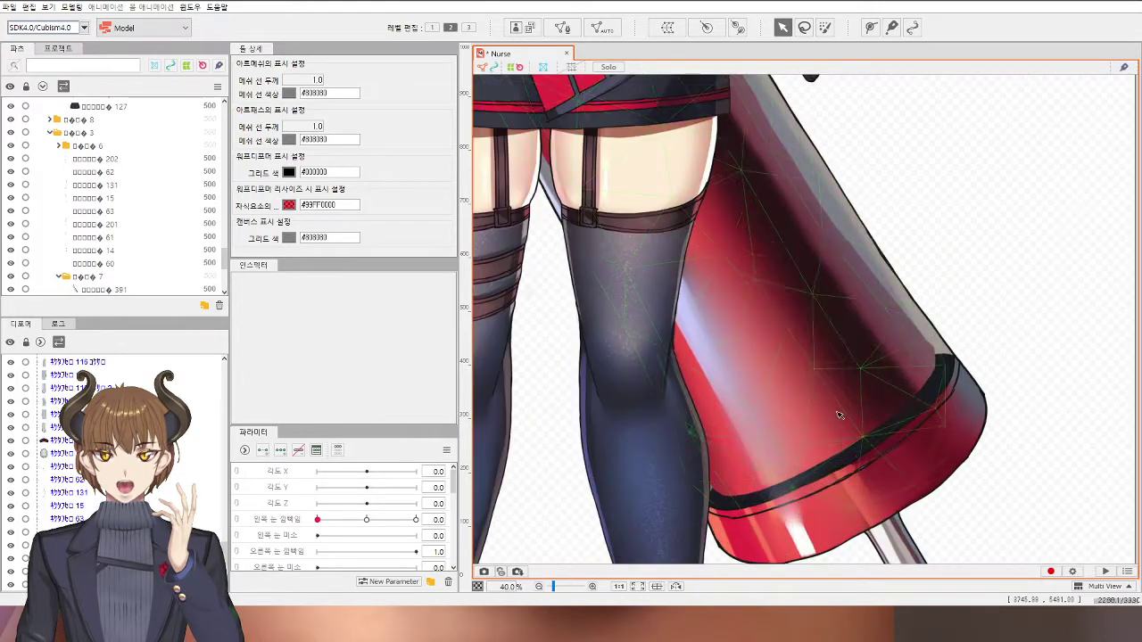
left_click(698, 338)
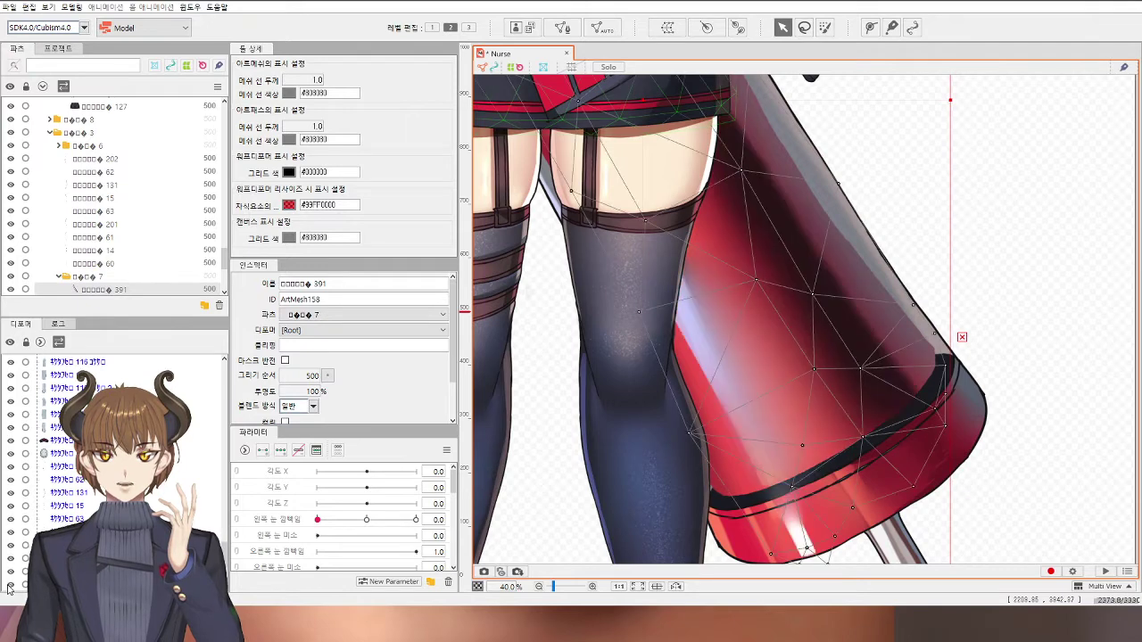
left_click(298, 406)
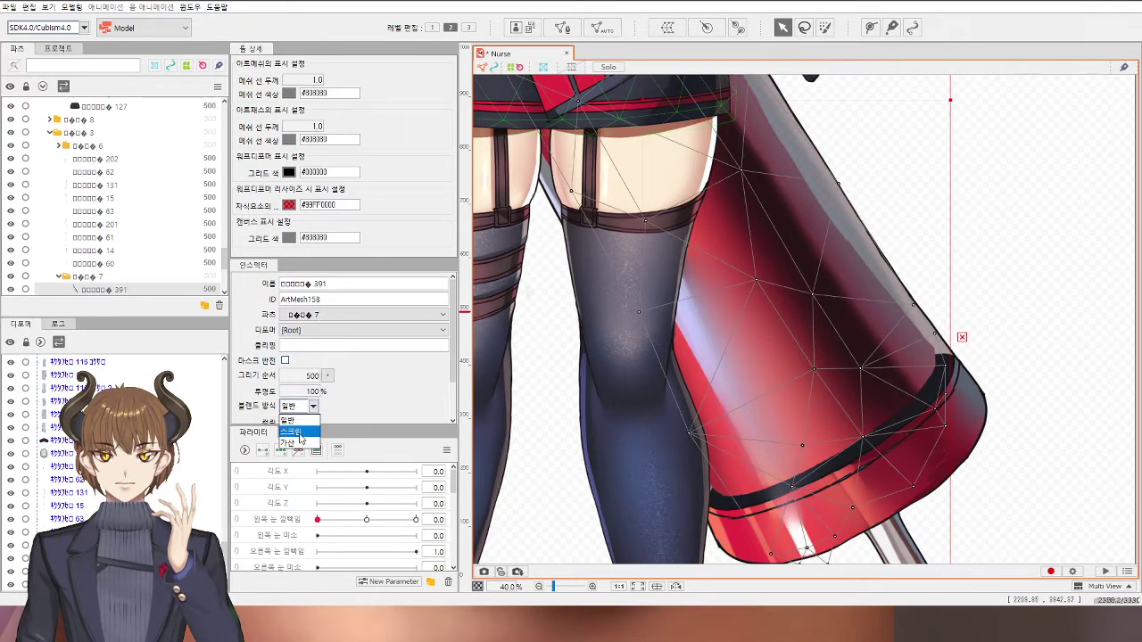
left_click(295, 436)
left_click(1030, 304)
scroll(1030, 304, "down", 3)
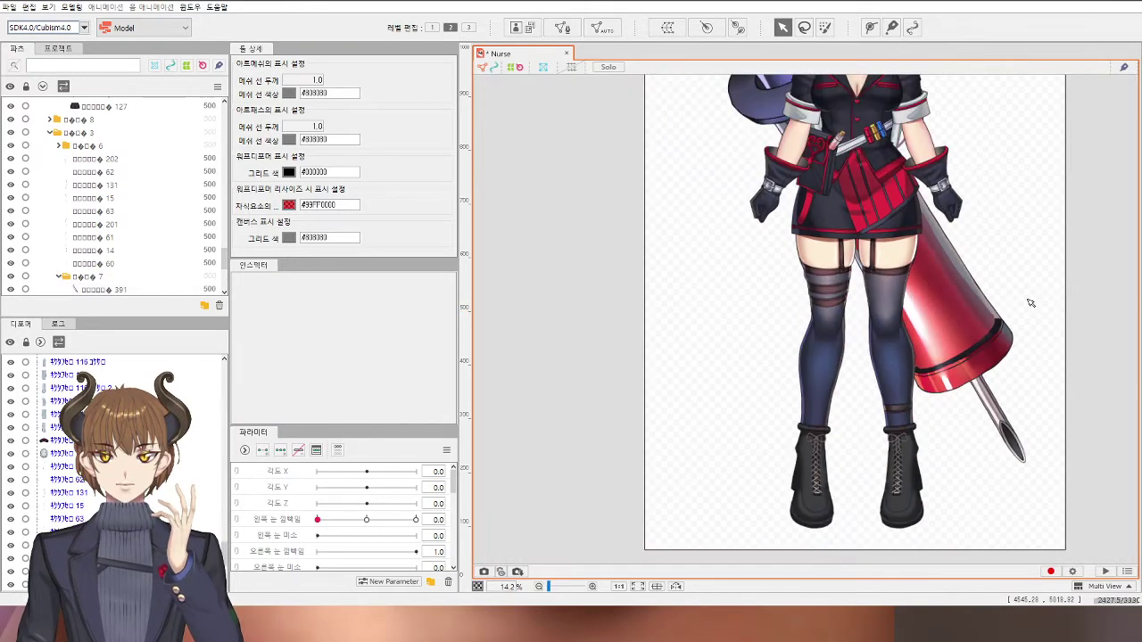
Step: Set the blend mode of the belt vial's highlight mesh (ArtMesh106) to 스크린 and deselect it
scroll(835, 288, "down", 2)
left_click_drag(850, 188, 845, 209)
scroll(816, 184, "up", 6)
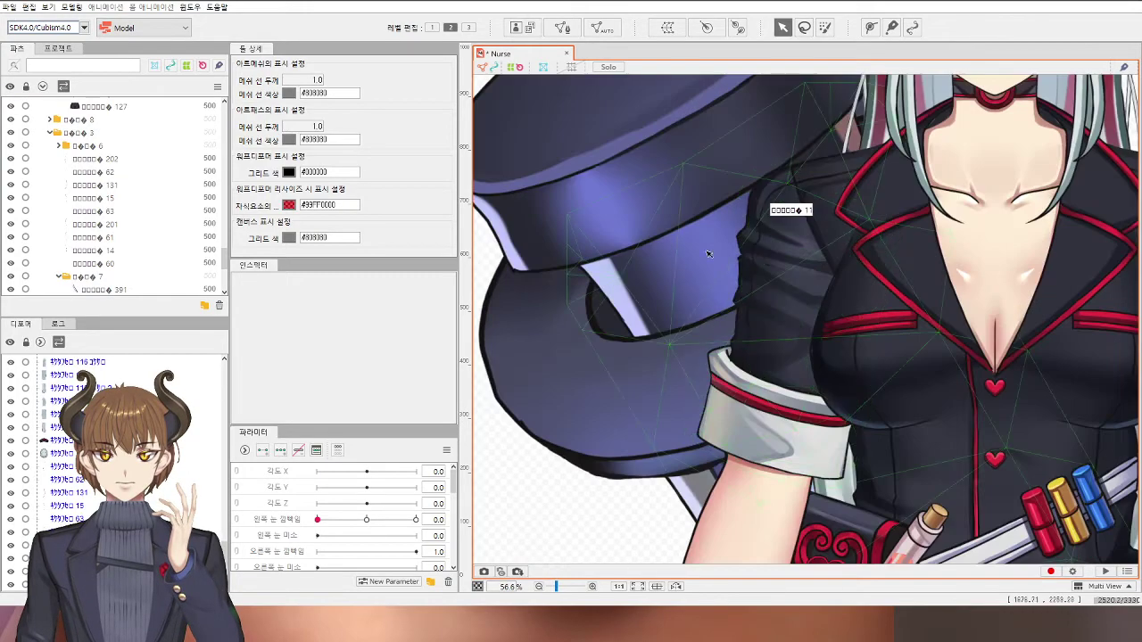
scroll(758, 191, "down", 3)
left_click_drag(594, 398, 586, 414)
scroll(798, 257, "up", 10)
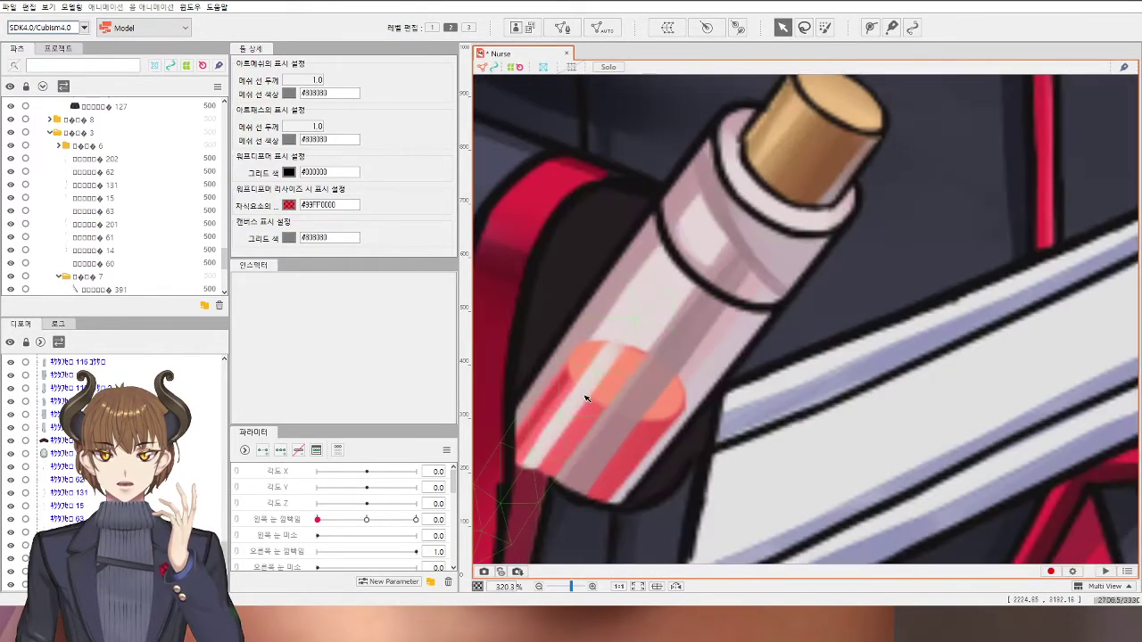
left_click(586, 398)
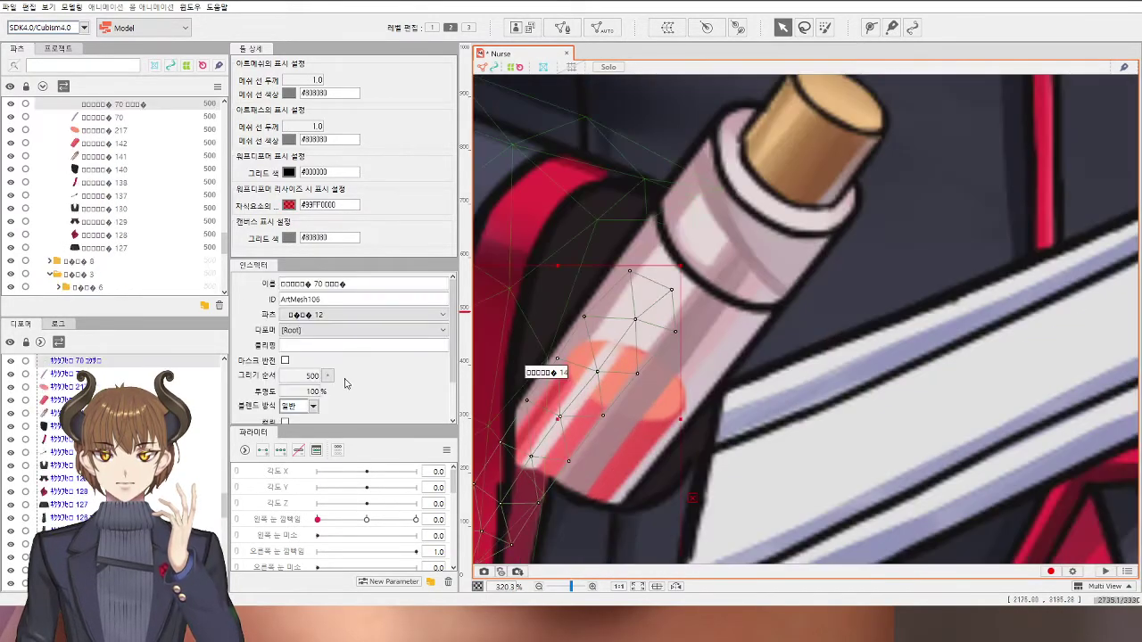
left_click(303, 406)
left_click(299, 433)
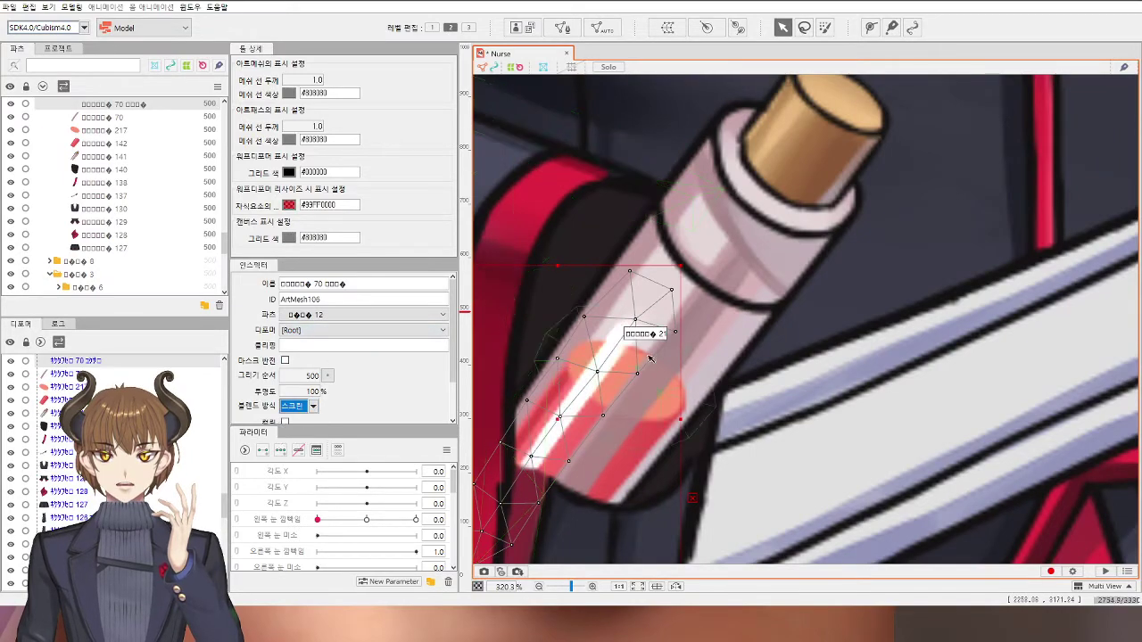
scroll(648, 361, "down", 10)
left_click(998, 259)
Step: Check the vial's highlight close up and within the full figure
scroll(998, 259, "down", 3)
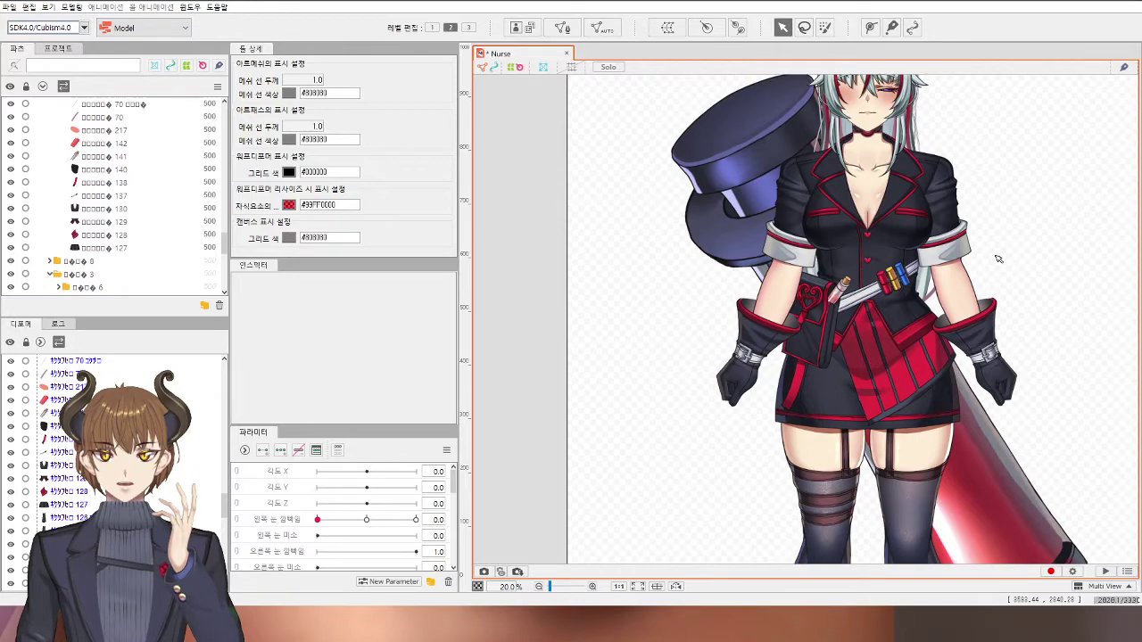
scroll(998, 258, "down", 2)
scroll(884, 282, "up", 15)
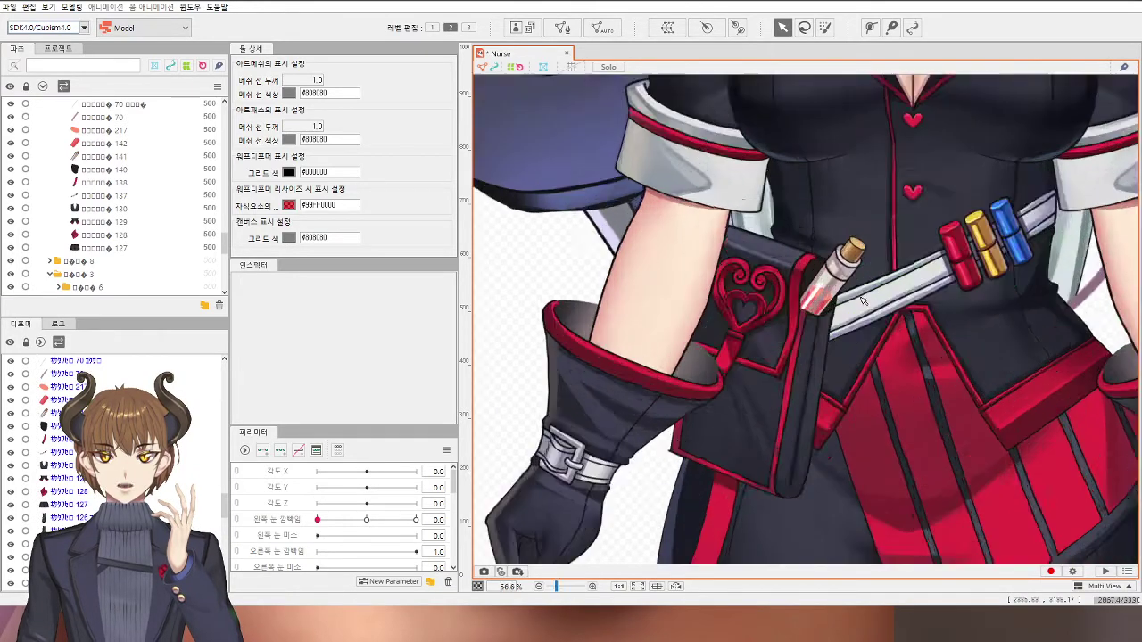
scroll(674, 318, "down", 6)
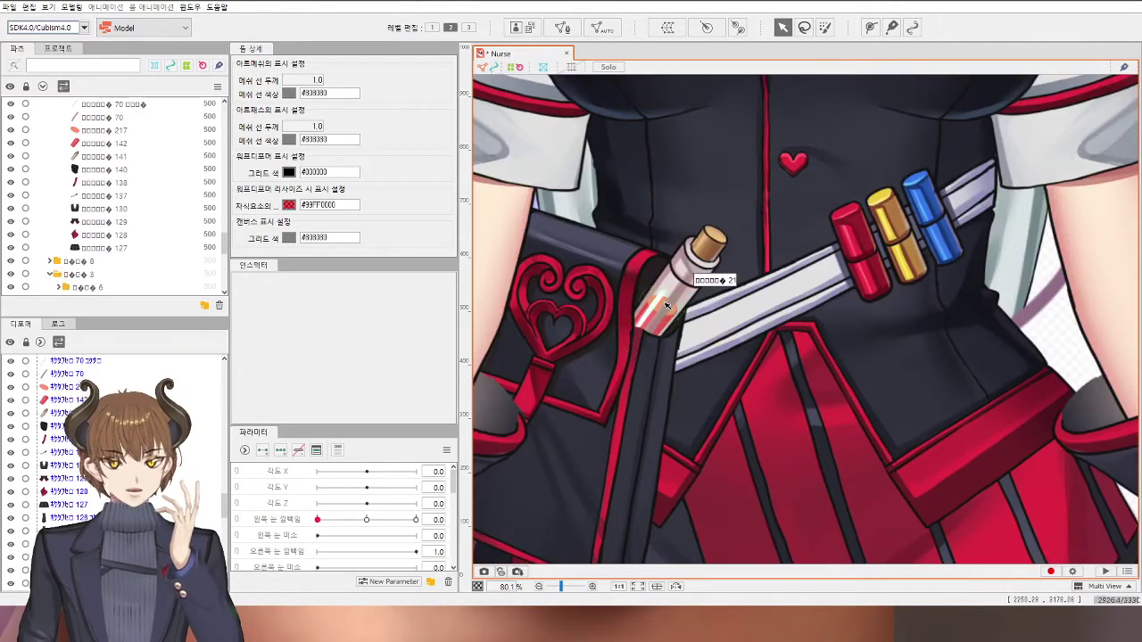
scroll(665, 306, "down", 9)
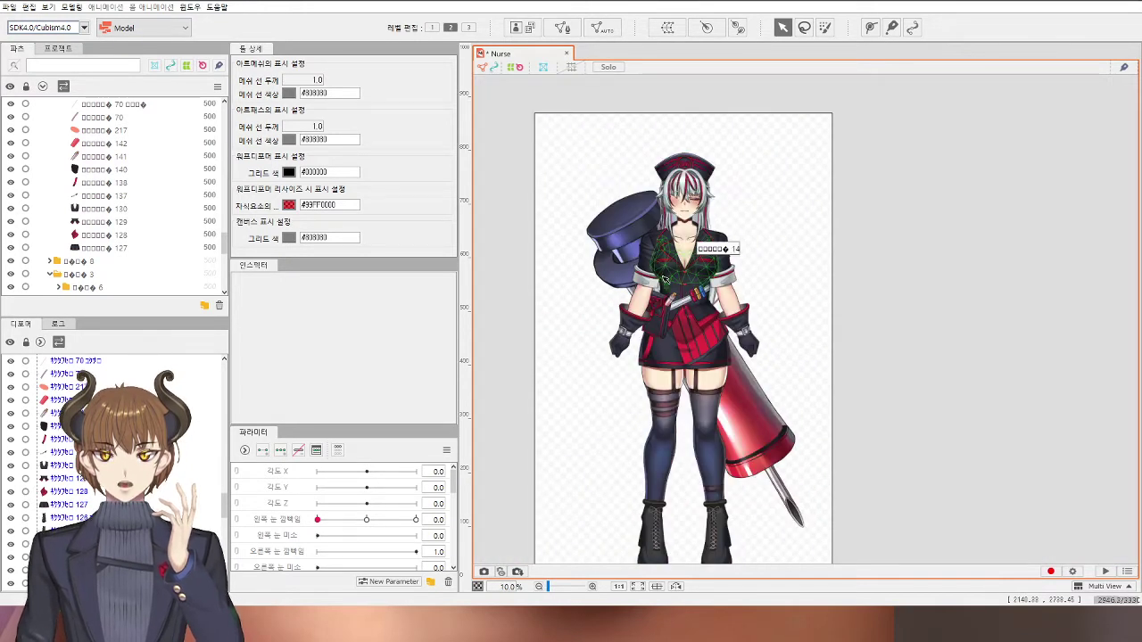
Step: Add three 입 변형 keys to mouth meshes 233 and 336 and set the parameter to 1.0
scroll(696, 198, "up", 15)
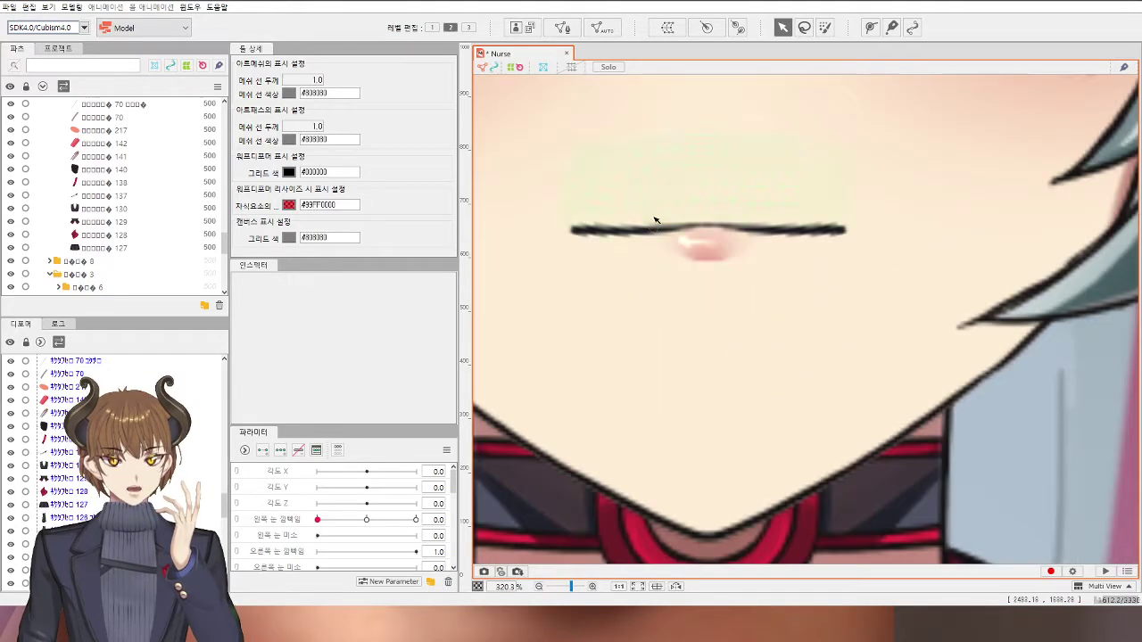
left_click(657, 224)
scroll(360, 508, "down", 5)
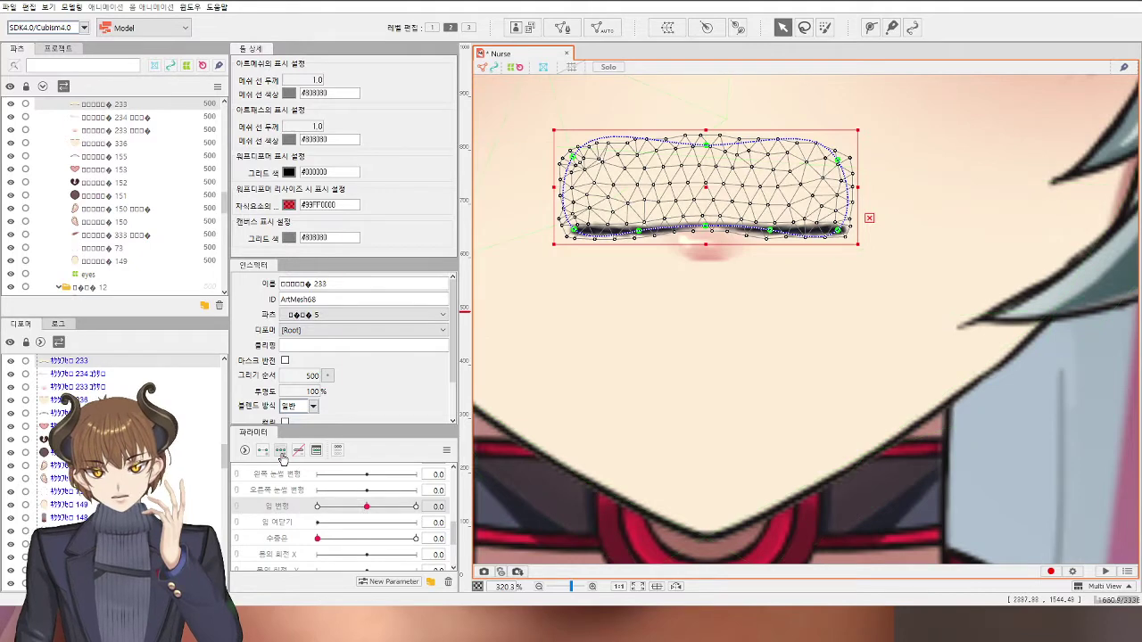
left_click(602, 266)
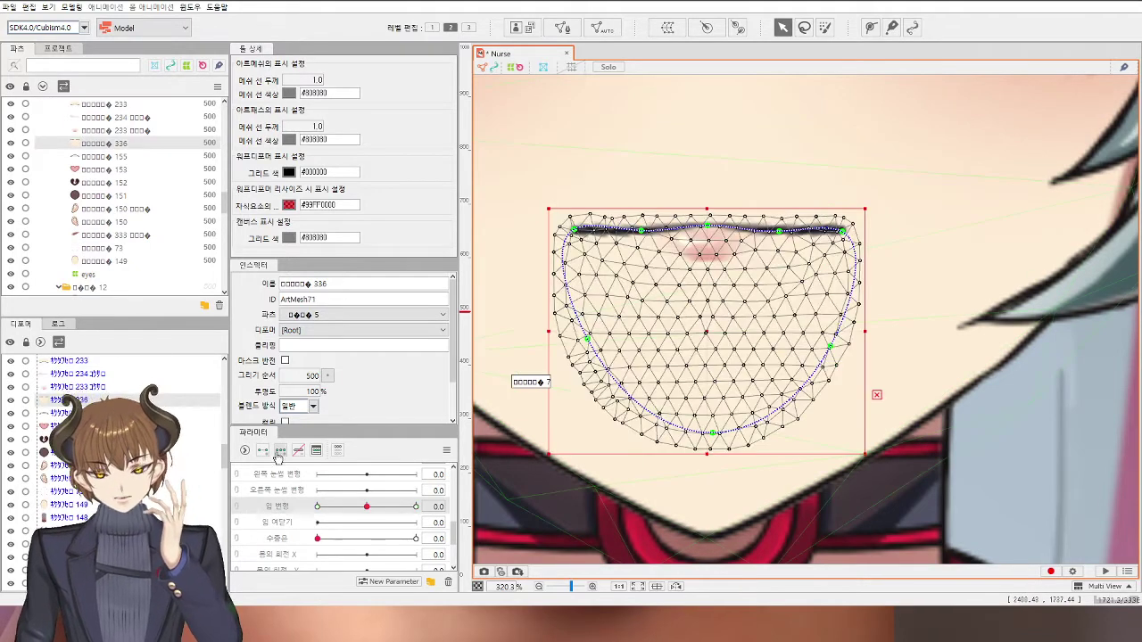
left_click_drag(365, 506, 416, 506)
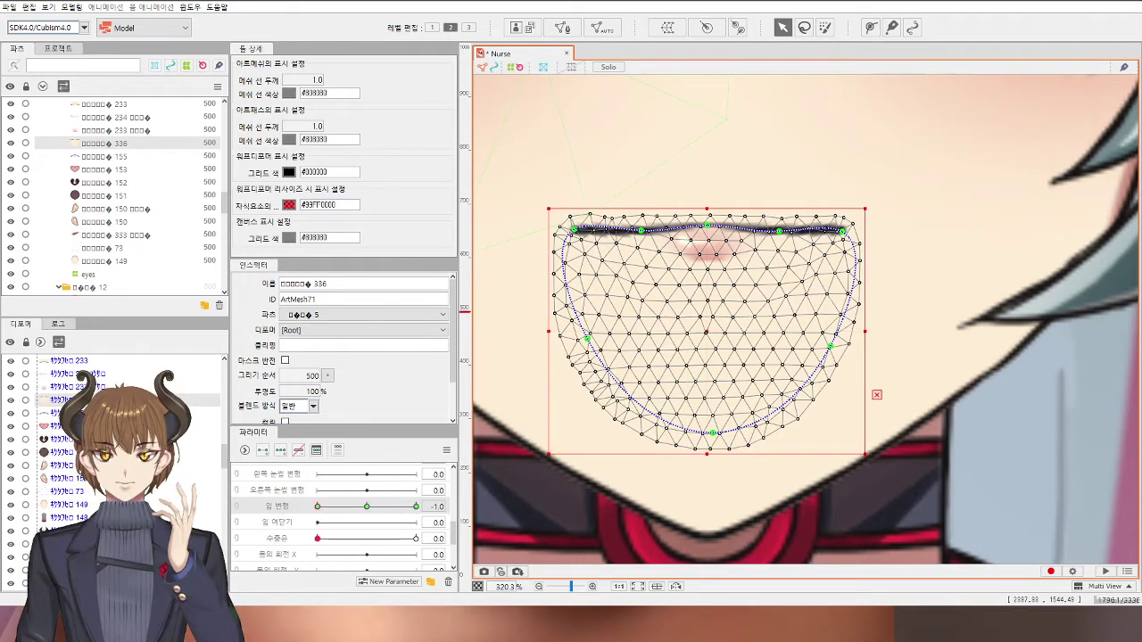
left_click_drag(357, 509, 366, 507)
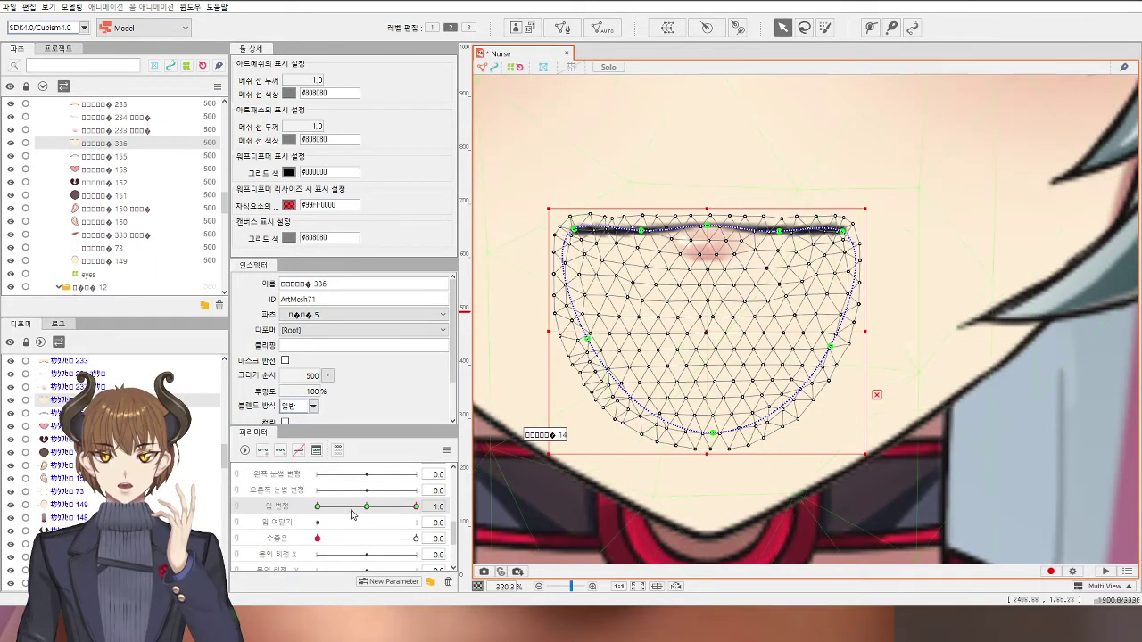
Step: At 입 변형 1.0, bend upper-lip mesh 233 into a smile by lowering its middle path points and raising and widening both corners
scroll(646, 230, "up", 2)
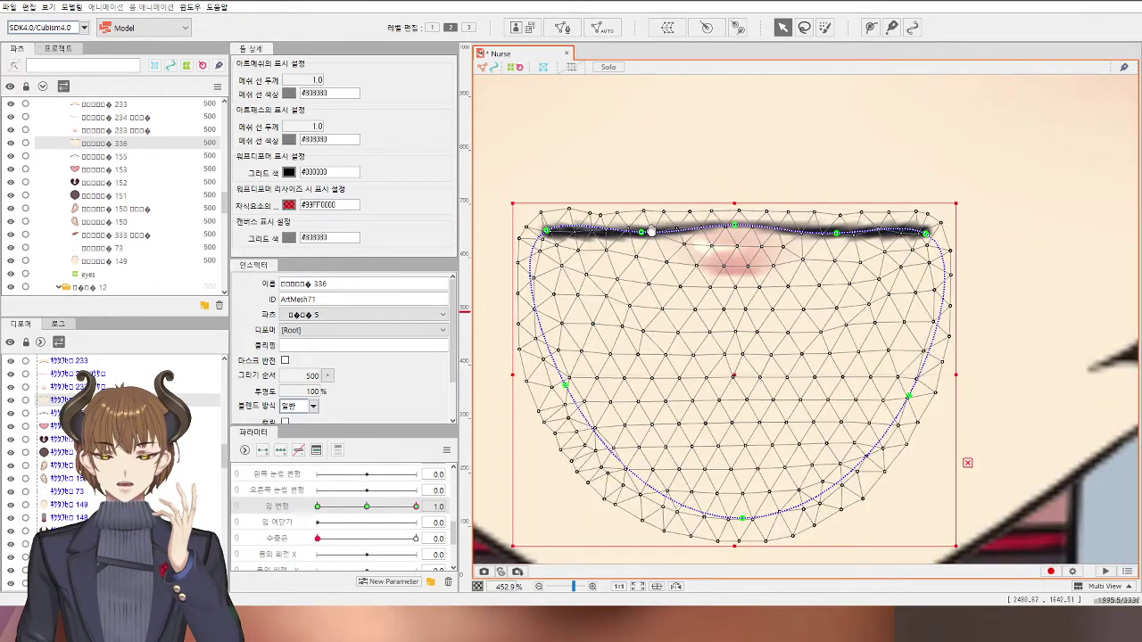
left_click(694, 258)
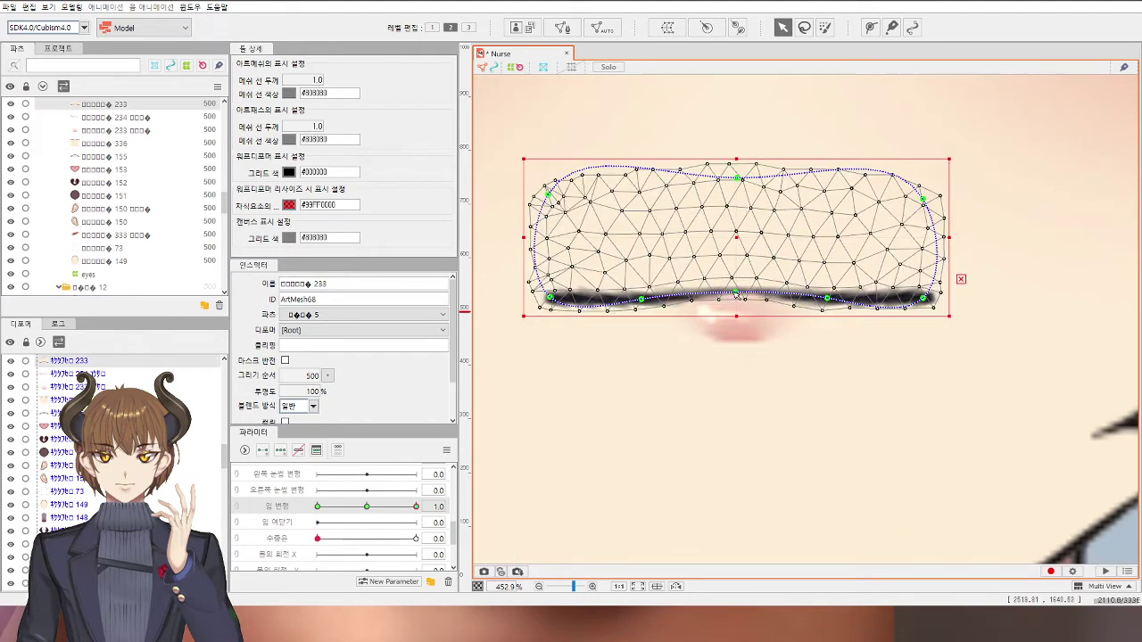
left_click_drag(739, 299, 736, 325)
left_click_drag(551, 298, 551, 268)
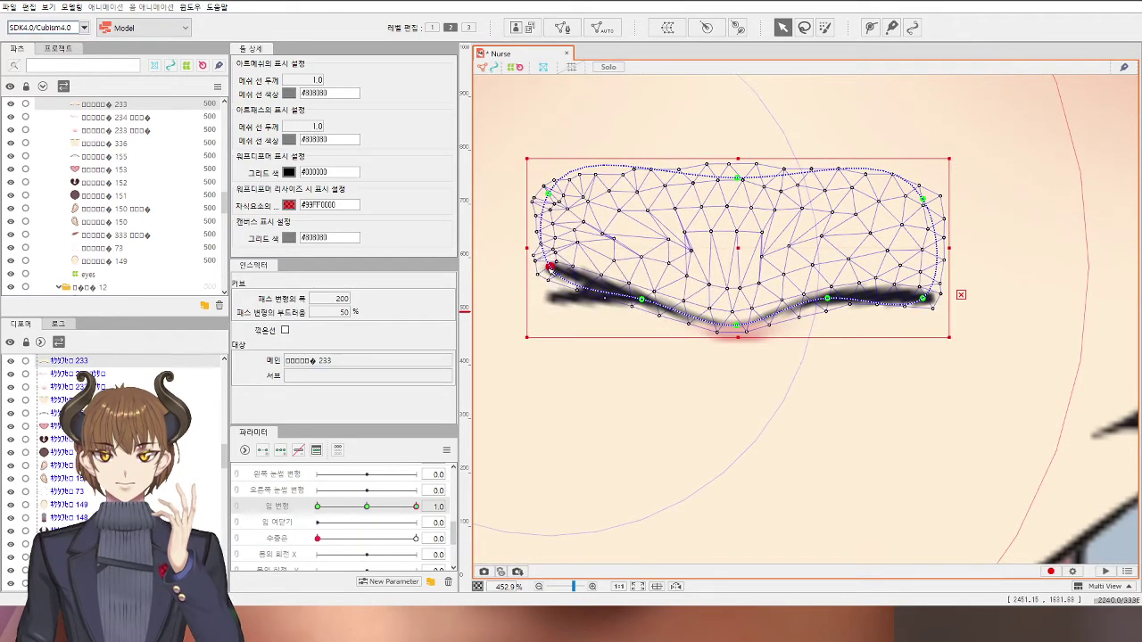
left_click_drag(641, 299, 640, 316)
left_click_drag(828, 298, 828, 319)
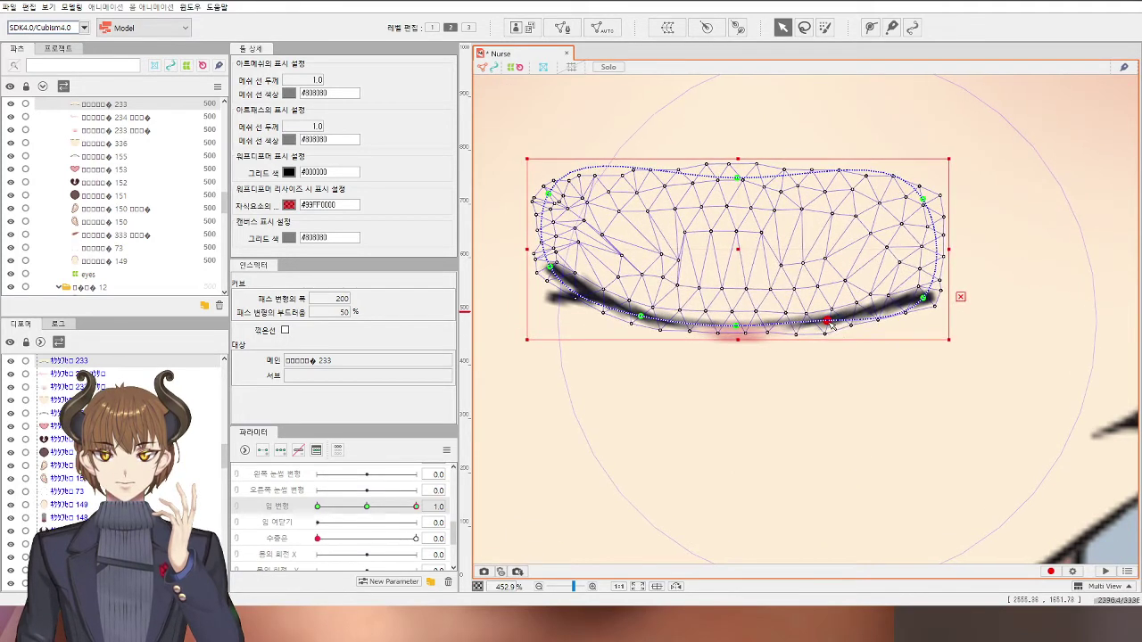
left_click_drag(921, 298, 962, 265)
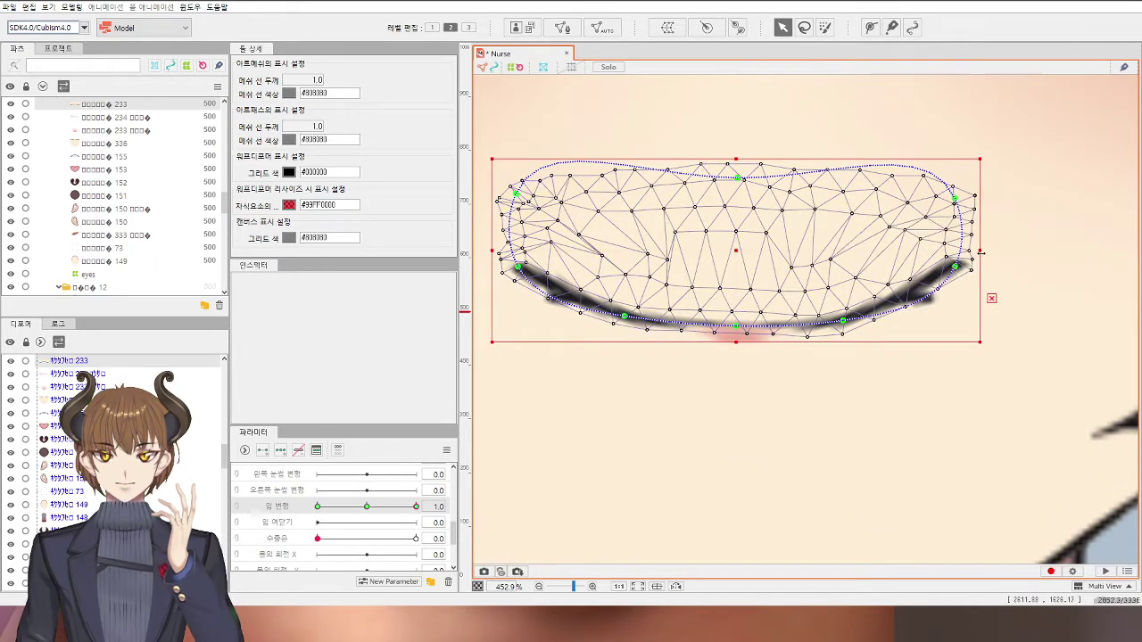
Step: Raise the two inner path points on mesh 233's lip line to sharpen the smile, and deselect the mesh
scroll(982, 256, "down", 7)
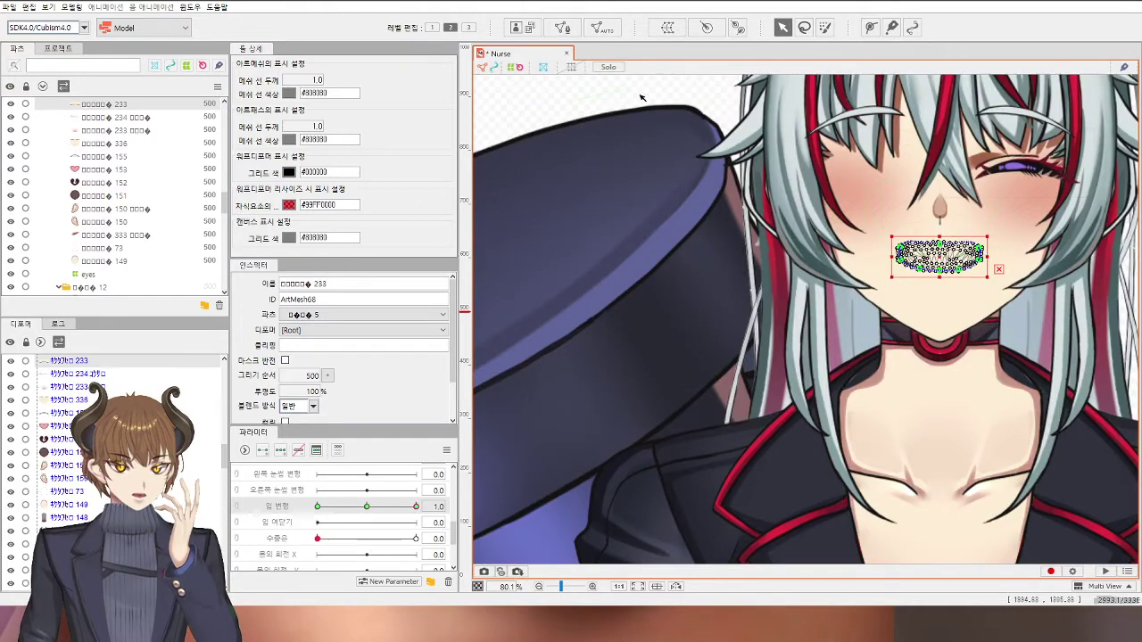
left_click(613, 88)
left_click_drag(786, 190, 658, 252)
scroll(799, 317, "up", 6)
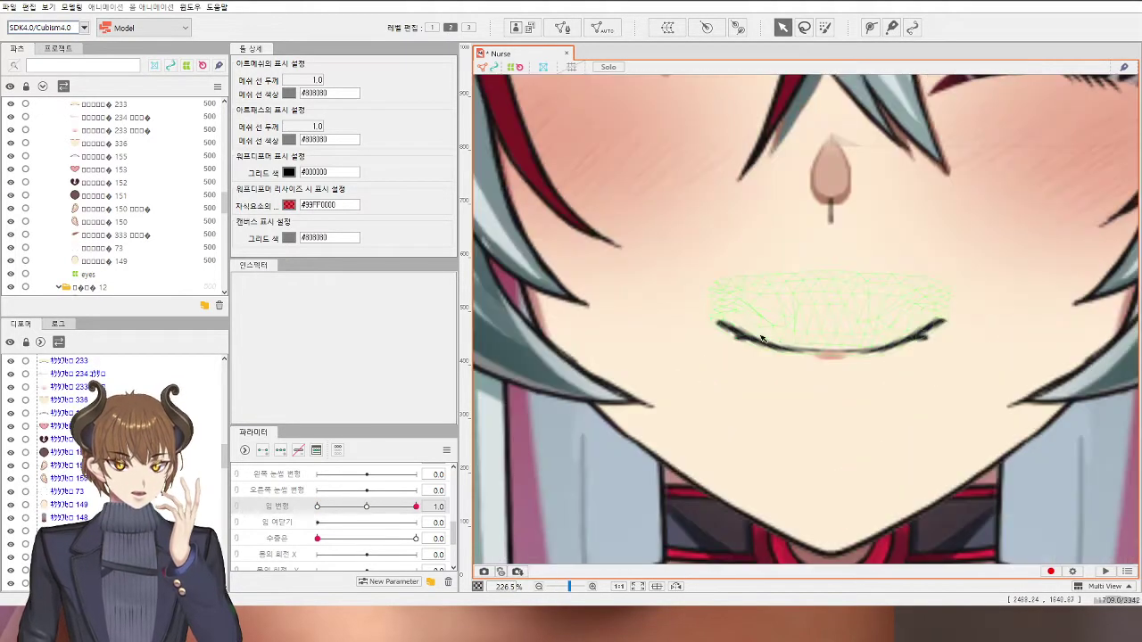
left_click(738, 326)
scroll(777, 348, "up", 4)
left_click_drag(789, 361, 787, 341)
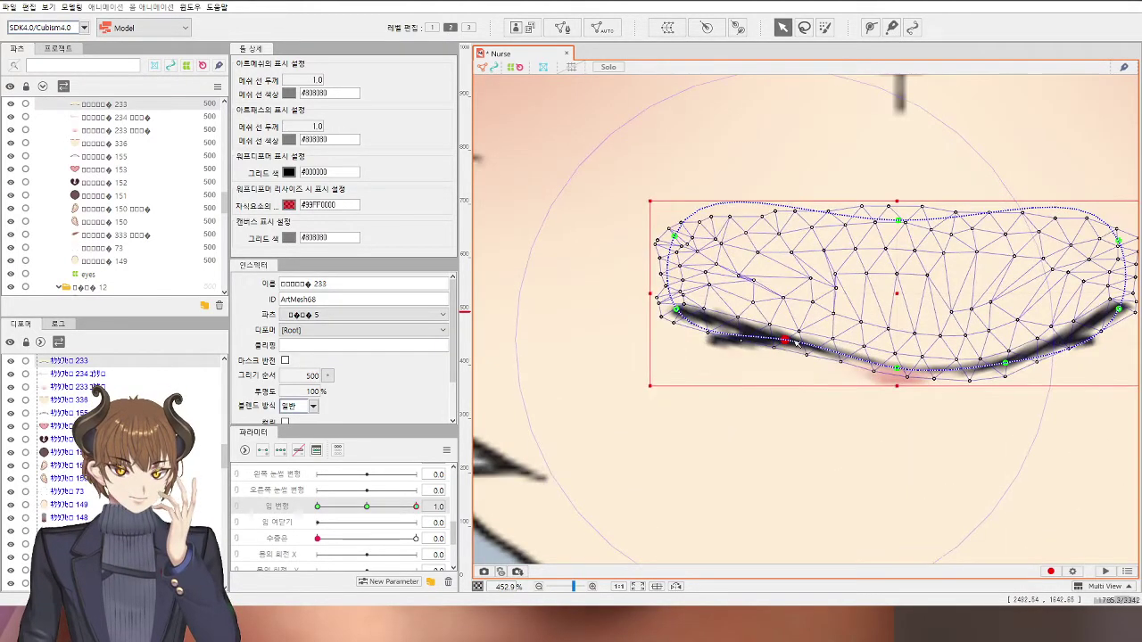
left_click_drag(1005, 363, 1008, 348)
scroll(1006, 348, "down", 4)
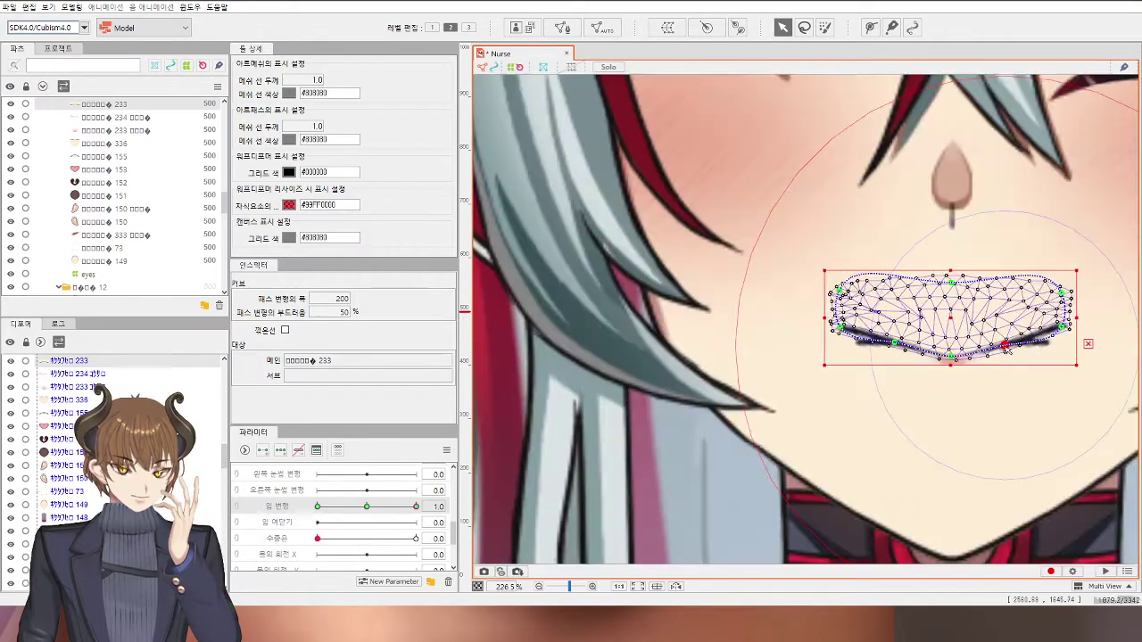
left_click(581, 123)
scroll(589, 125, "down", 1)
scroll(767, 259, "up", 2)
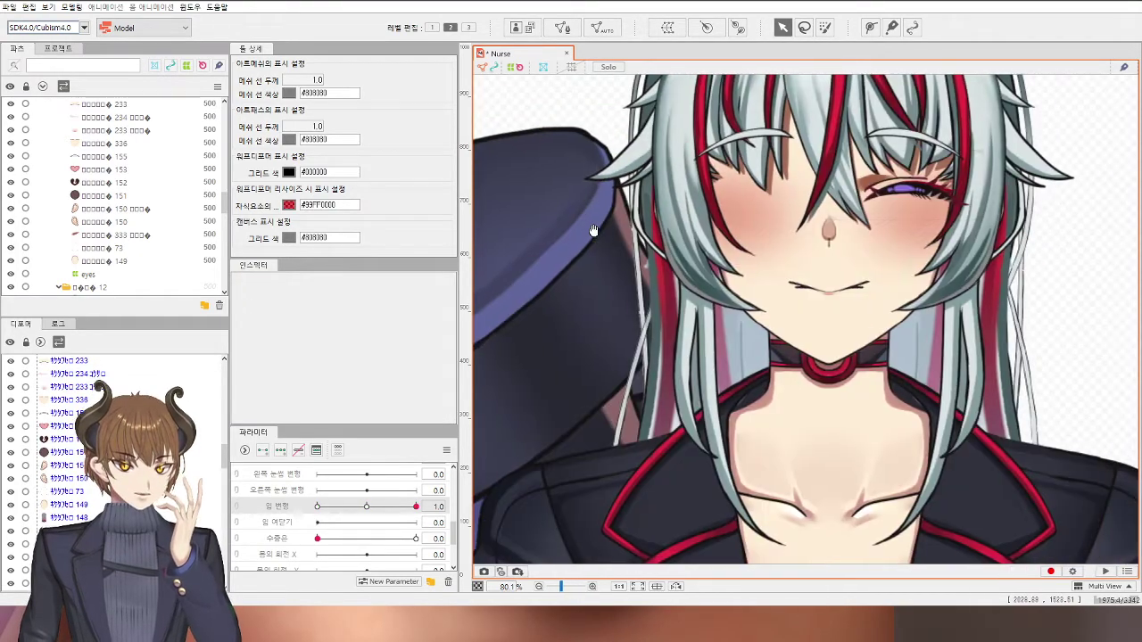
Step: Reshape the upper edge of lower-mouth mesh 336 to follow the smiling lip line out to both corners, and deselect it
left_click(764, 258)
scroll(785, 276, "up", 4)
left_click(807, 293)
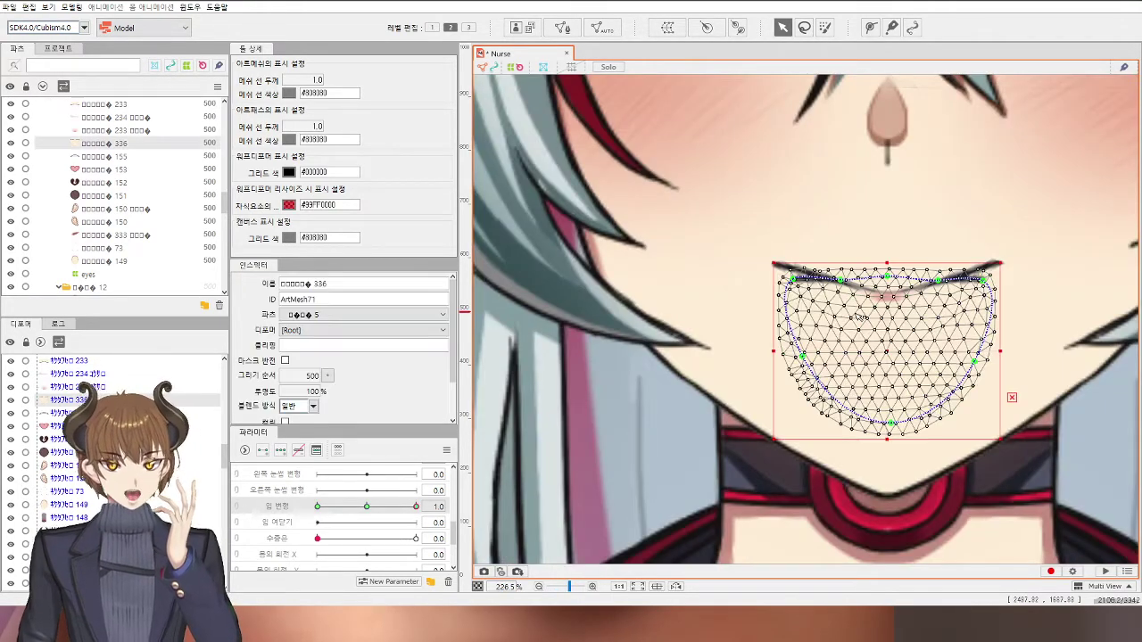
scroll(873, 306, "up", 6)
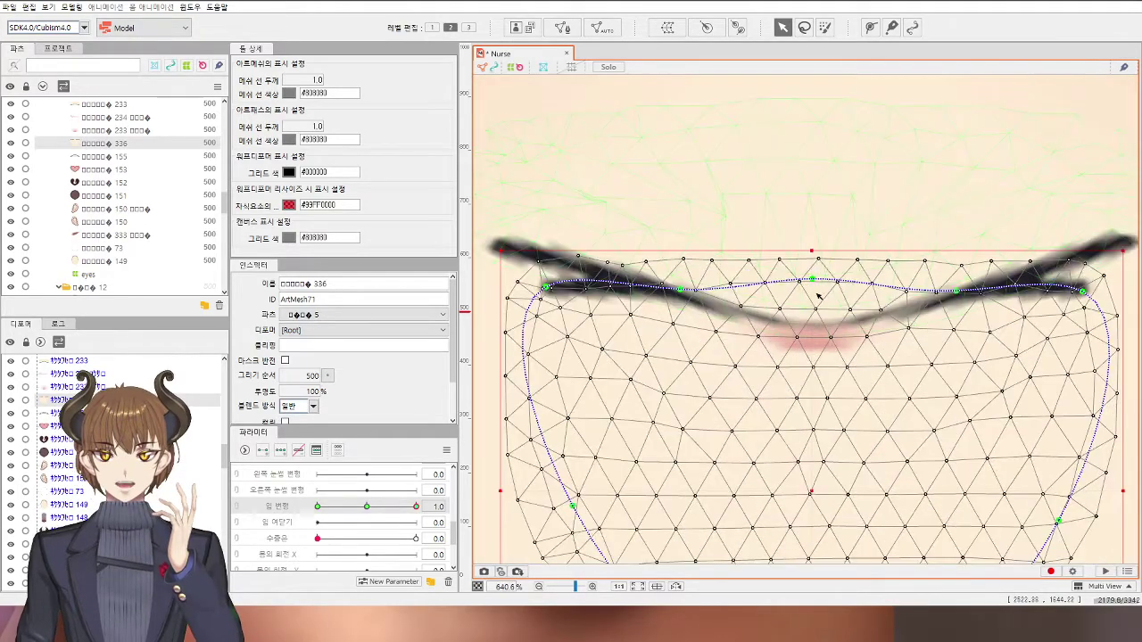
left_click_drag(811, 277, 811, 328)
left_click_drag(680, 290, 682, 295)
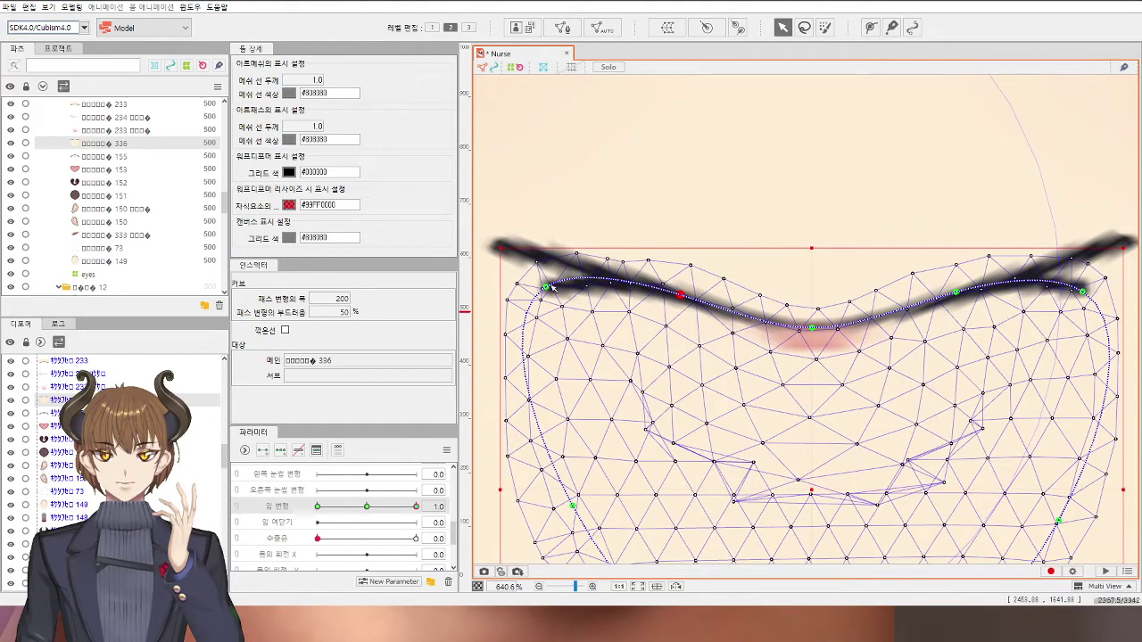
left_click_drag(546, 289, 502, 247)
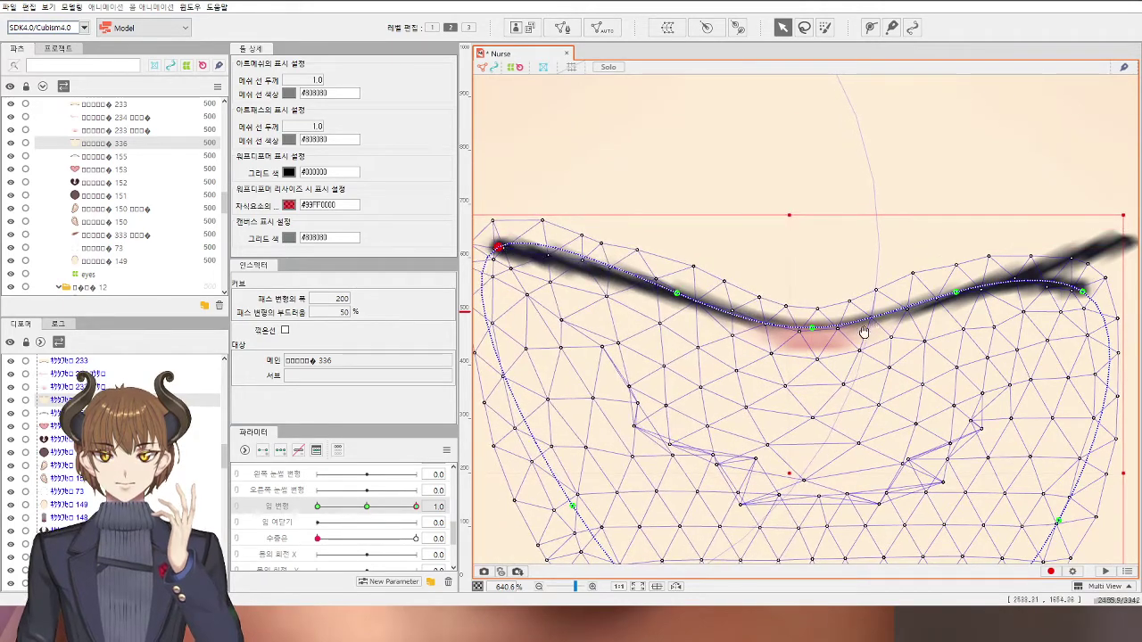
left_click_drag(1002, 332, 828, 356)
left_click(789, 320)
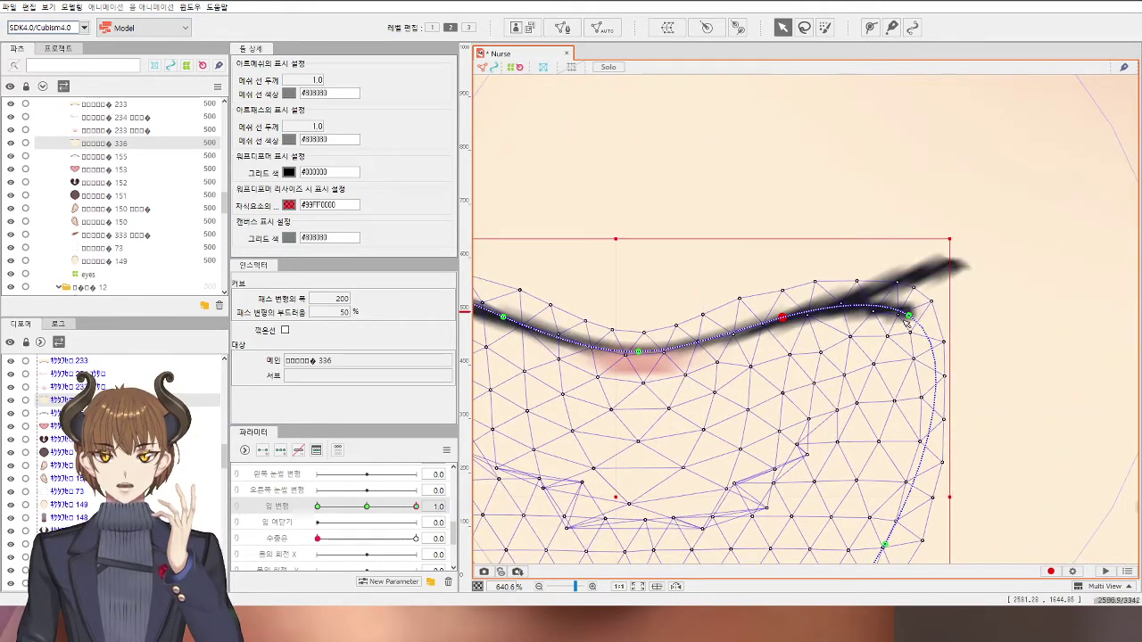
left_click_drag(908, 316, 961, 264)
scroll(955, 285, "down", 10)
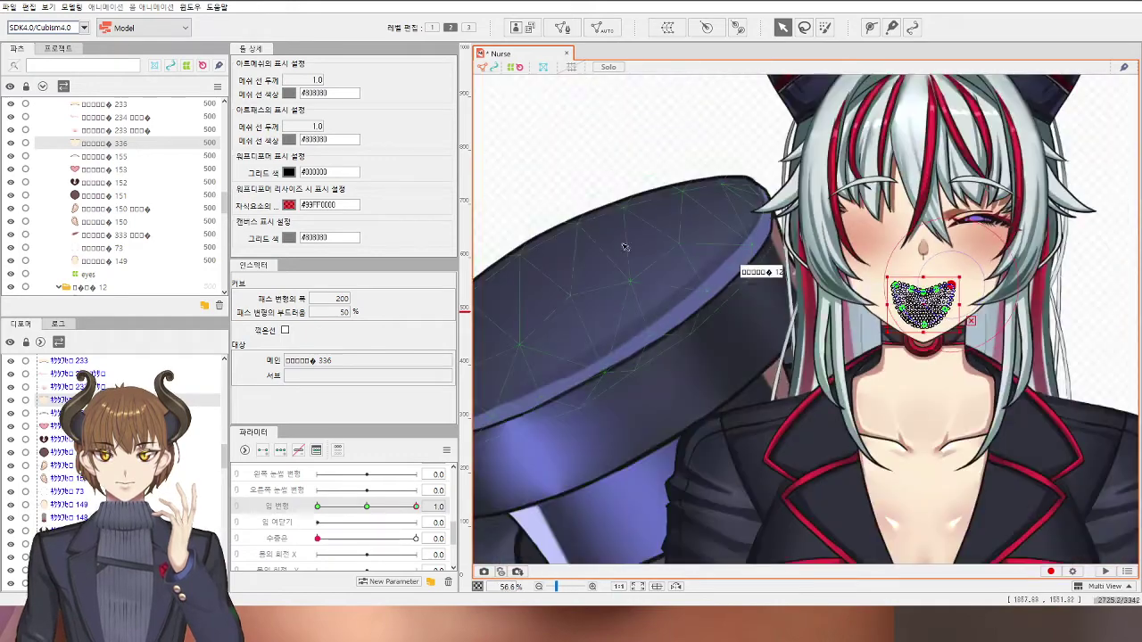
key("Escape")
scroll(620, 259, "down", 2)
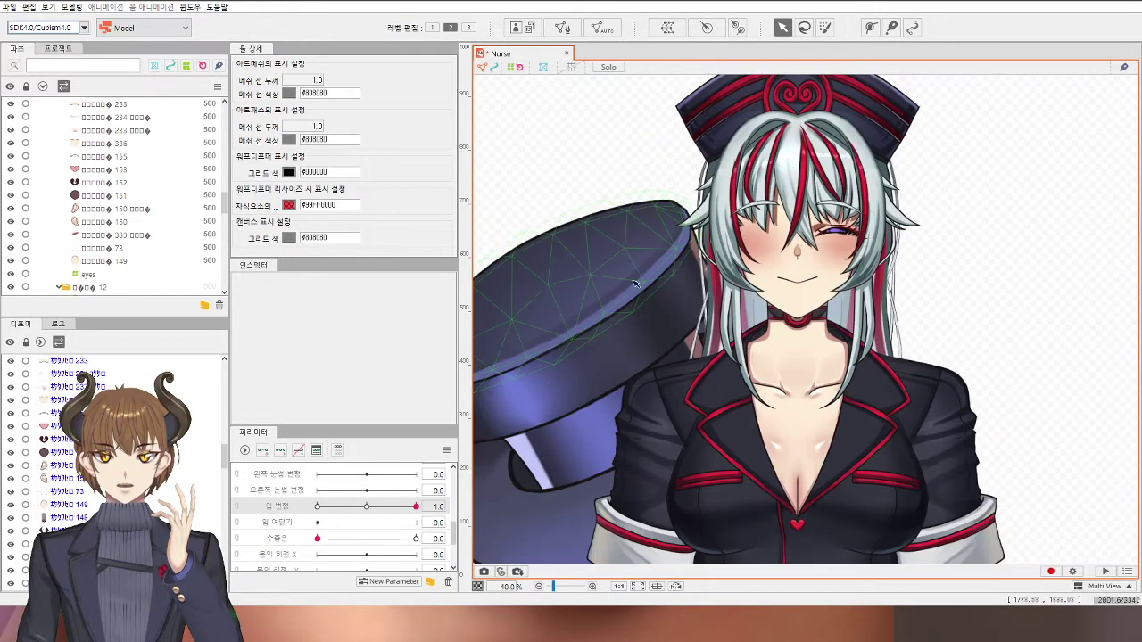
Step: Create a warp deformer named lips around the two small lip meshes, 233 and 234, below the mouth line
scroll(901, 303, "up", 7)
left_click(908, 320)
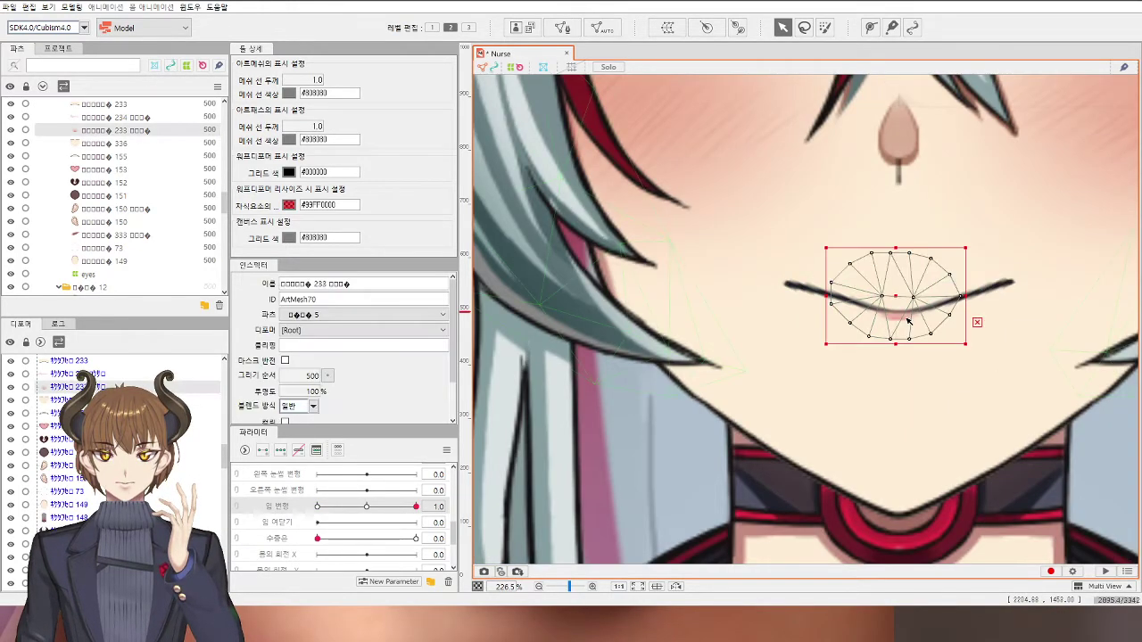
left_click(143, 374, "ctrl")
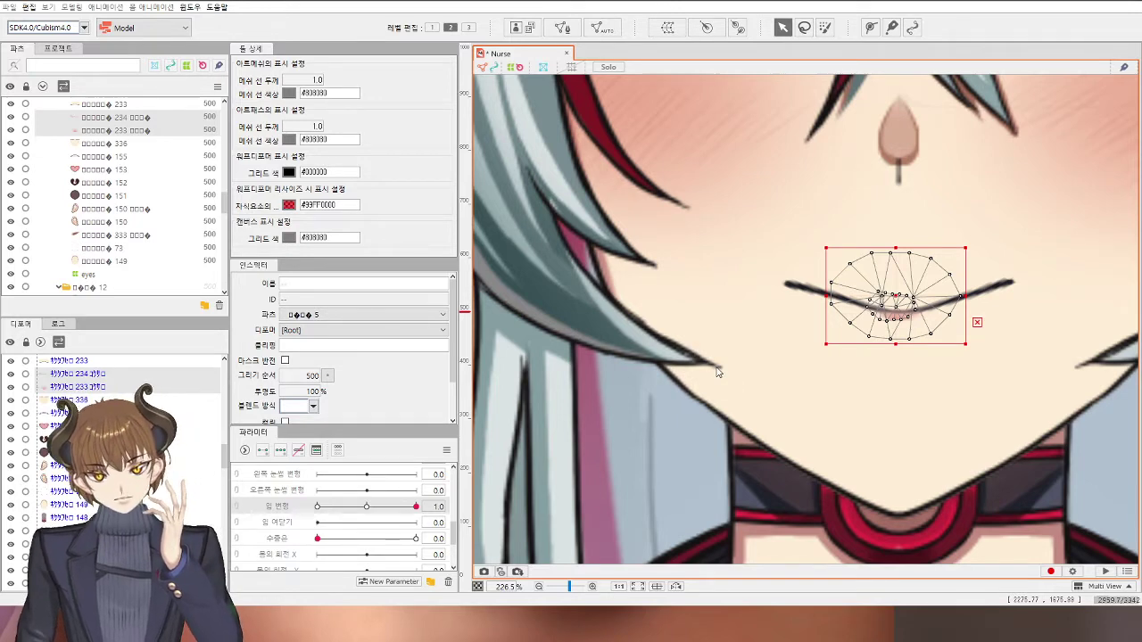
left_click(672, 514)
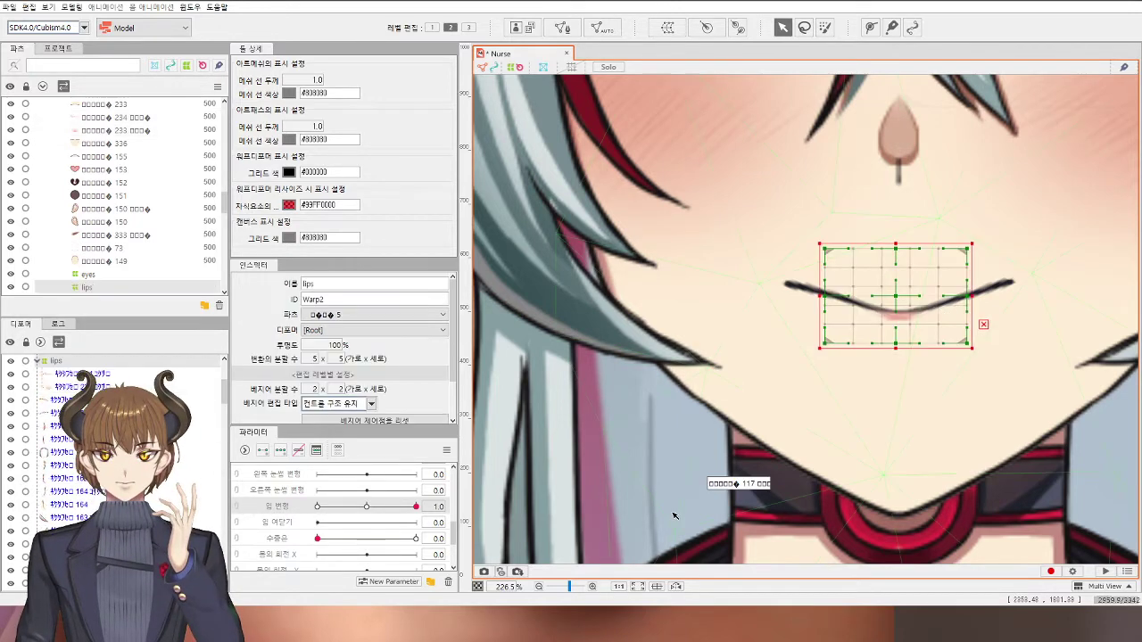
Step: Add three 입 변형 keys to the lips deformer and shift it down below the smile line at value 1.0
left_click(279, 451)
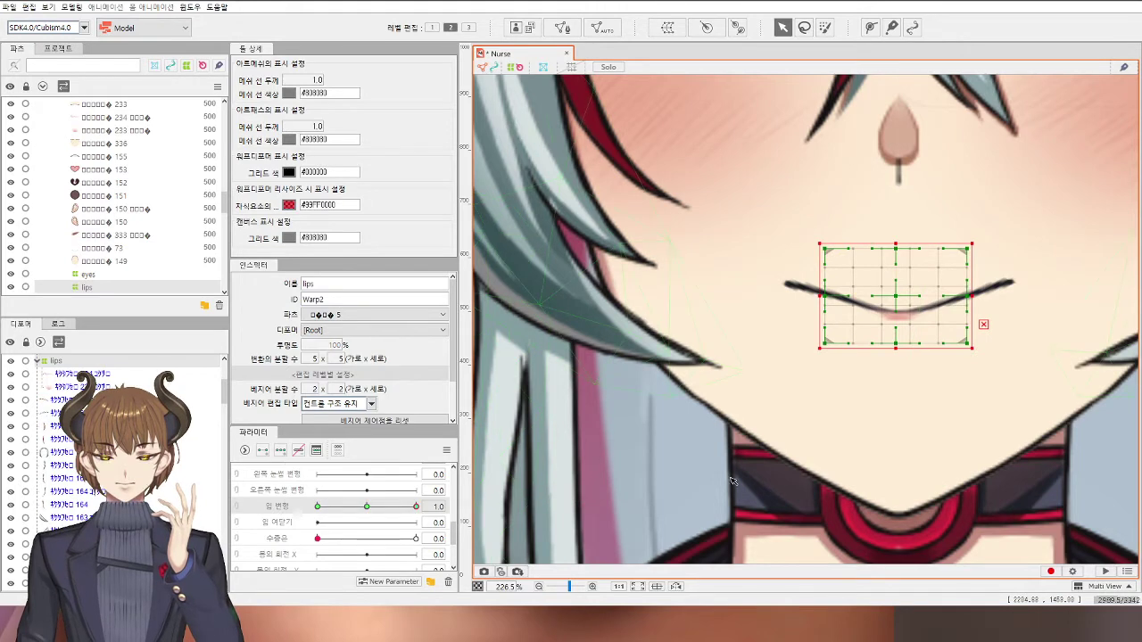
scroll(833, 398, "up", 5)
left_click_drag(757, 220, 758, 265)
scroll(759, 263, "down", 5)
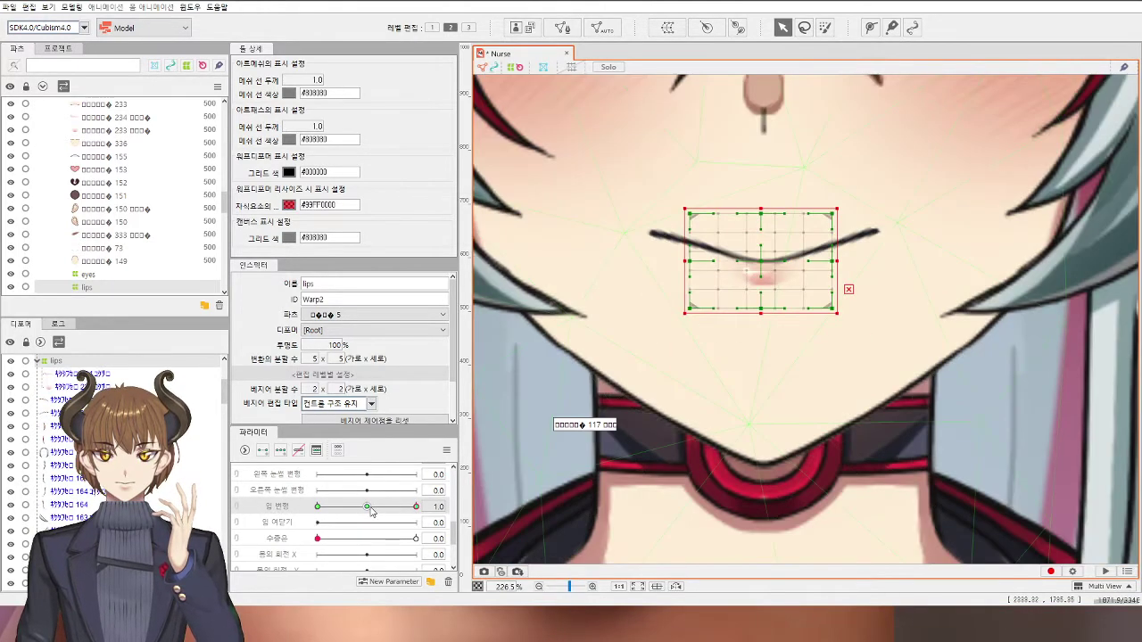
Step: Scrub the 입 변형 parameter between neutral and 1.0 to check the mouth's movement into a smile
left_click_drag(370, 511, 422, 492)
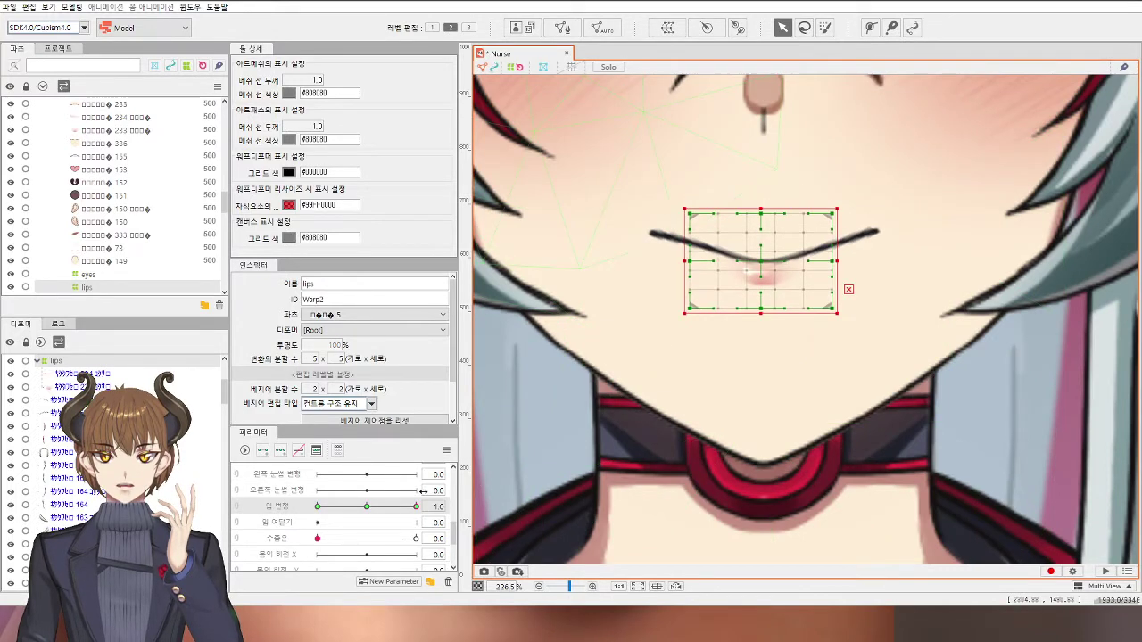
scroll(595, 436, "down", 2)
left_click(1013, 359)
scroll(982, 369, "down", 2)
left_click_drag(981, 424, 947, 422)
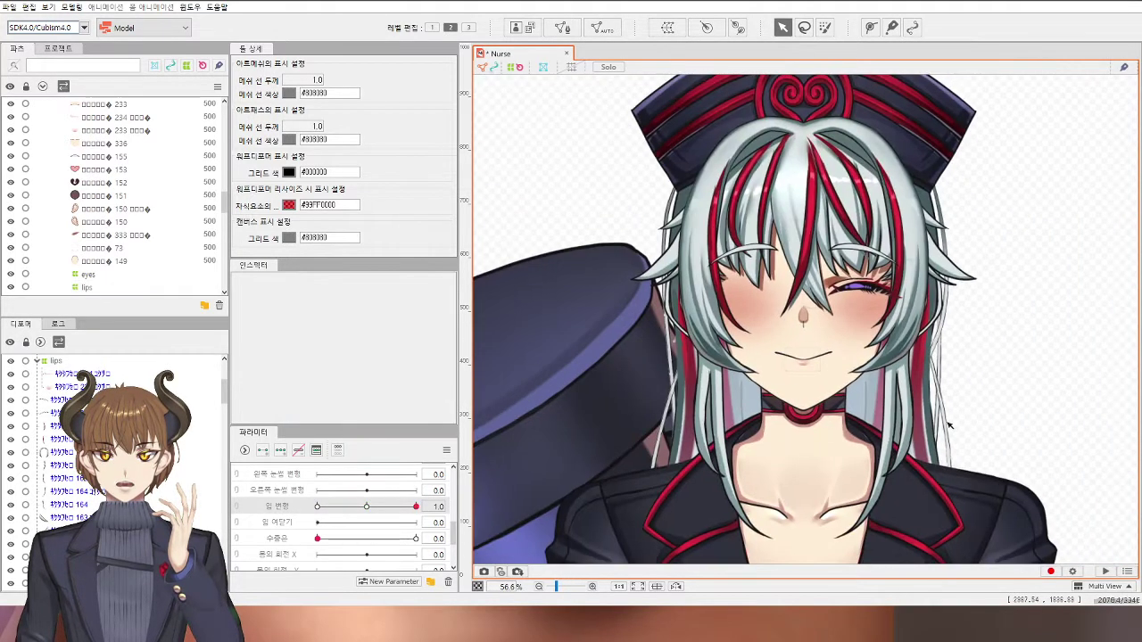
left_click_drag(367, 506, 421, 502)
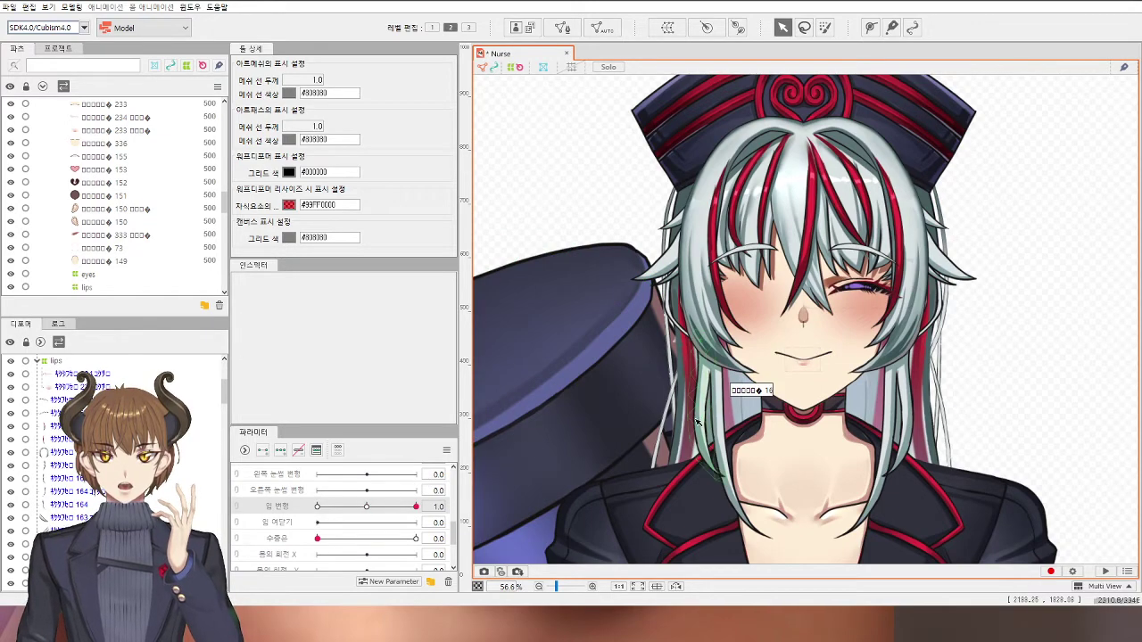
Step: Return the 입 변형 parameter to 0.0 and check the two small meshes inside the lips deformer
scroll(570, 410, "up", 6)
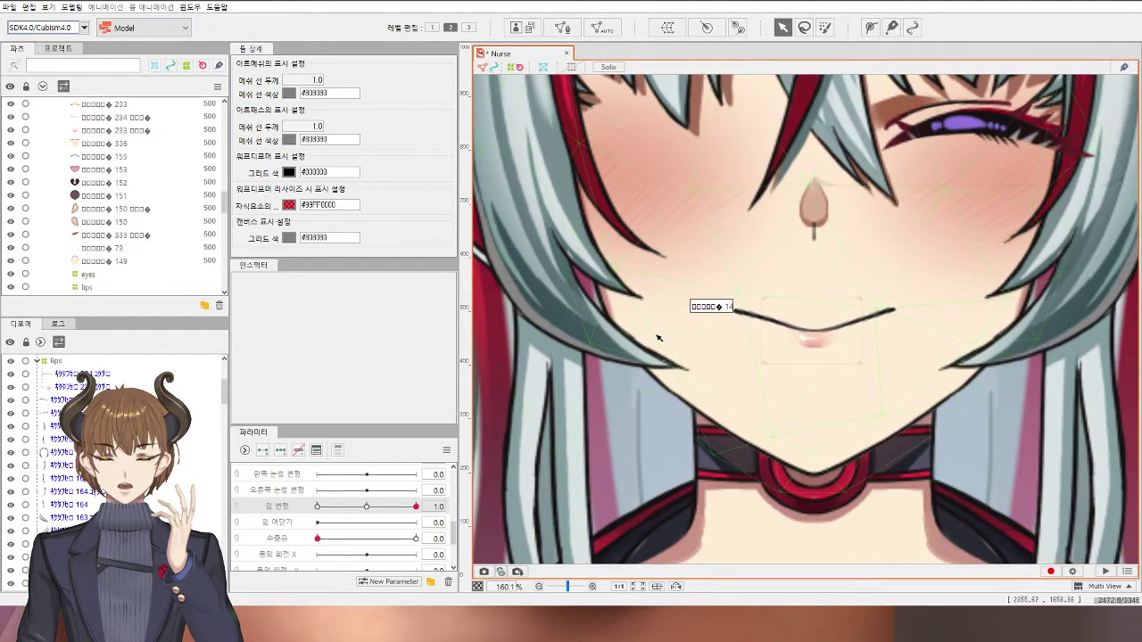
scroll(34, 452, "up", 2)
left_click(40, 457)
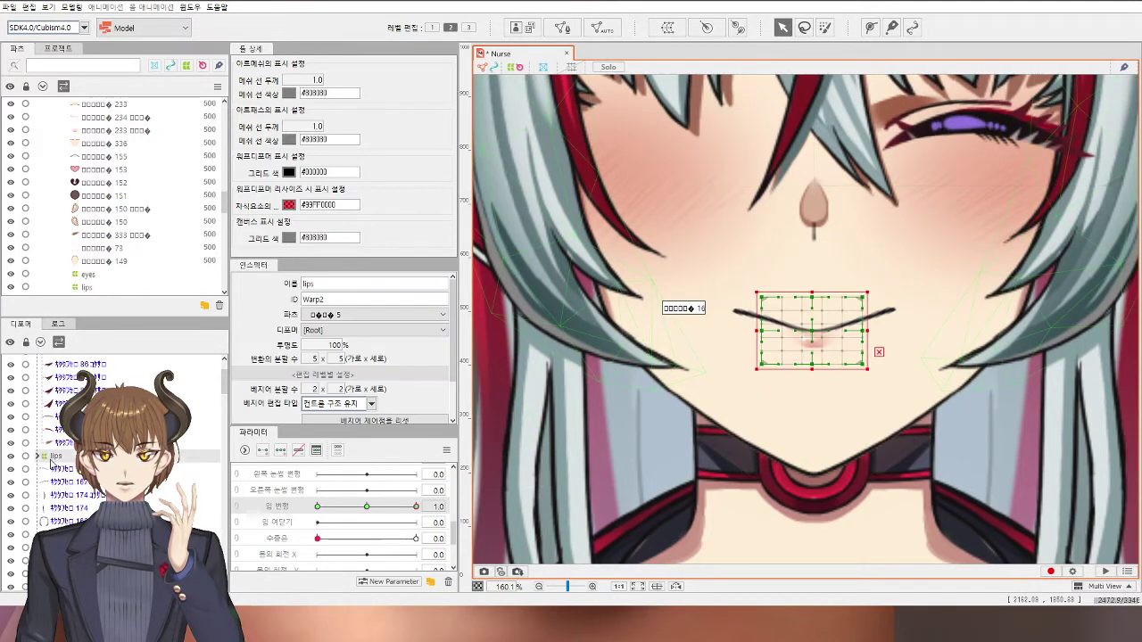
left_click(412, 508)
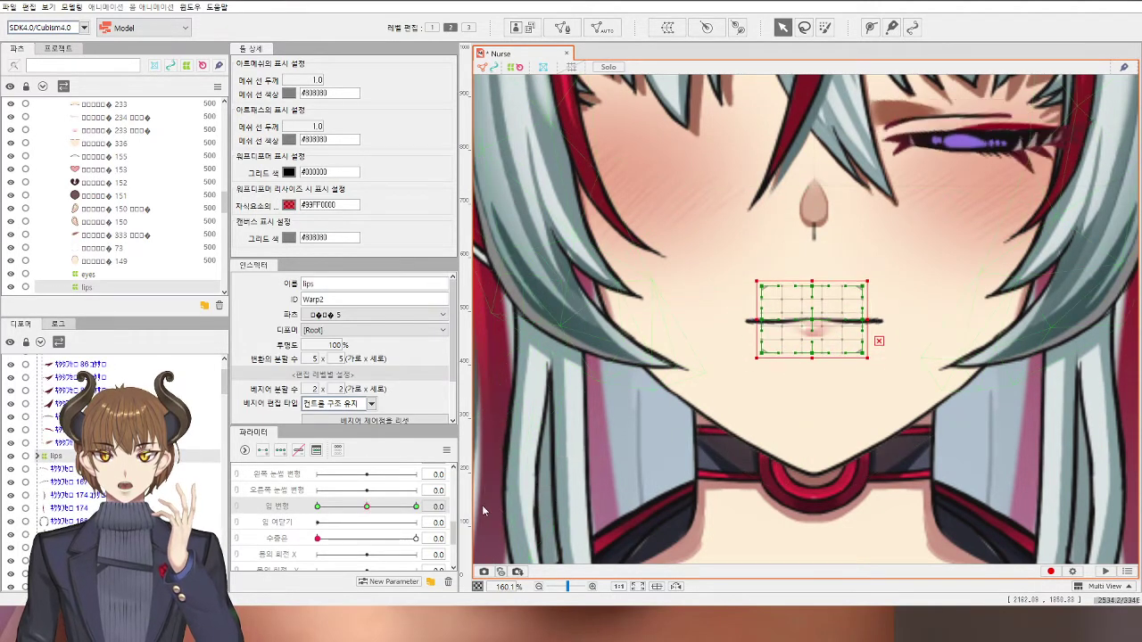
key("ctrl+z")
left_click(50, 421)
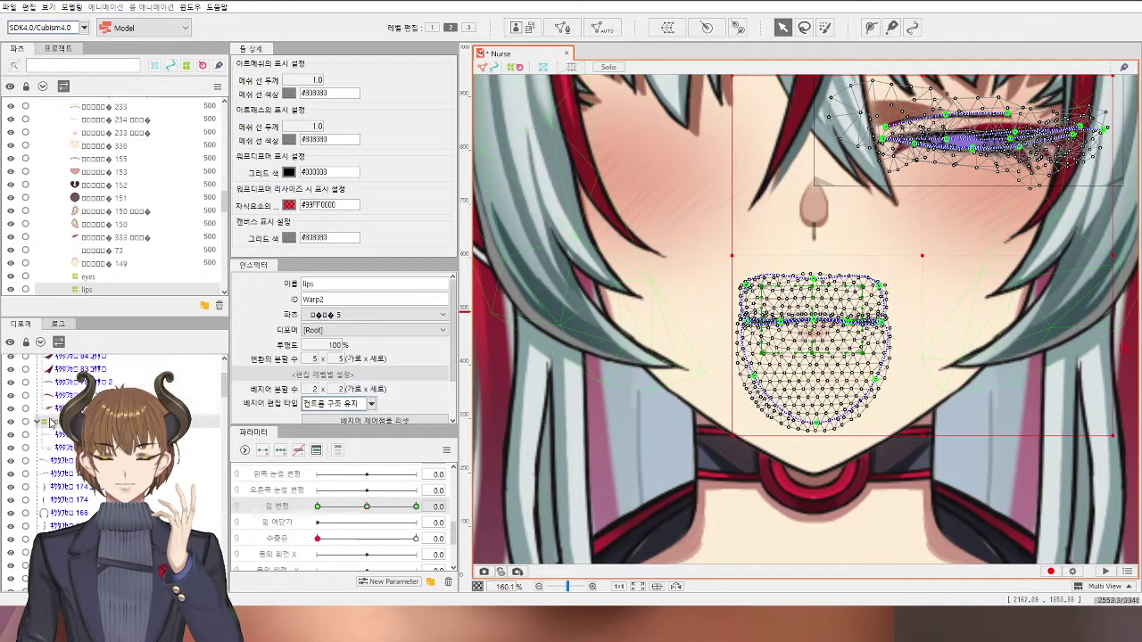
scroll(50, 422, "down", 1)
left_click(67, 387)
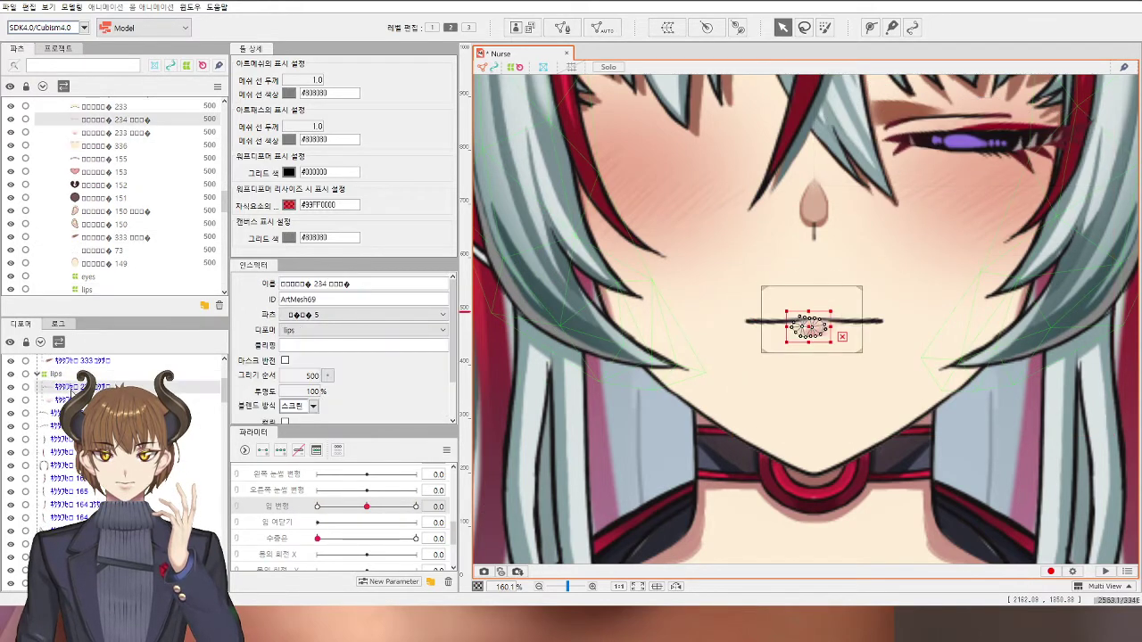
left_click(66, 399)
Step: Create a warp deformer named Mouth around the lips deformer and mouth meshes 233, 336, 155, 153, 152 and 151
left_click(56, 373)
scroll(67, 428, "down", 3)
scroll(67, 446, "down", 3)
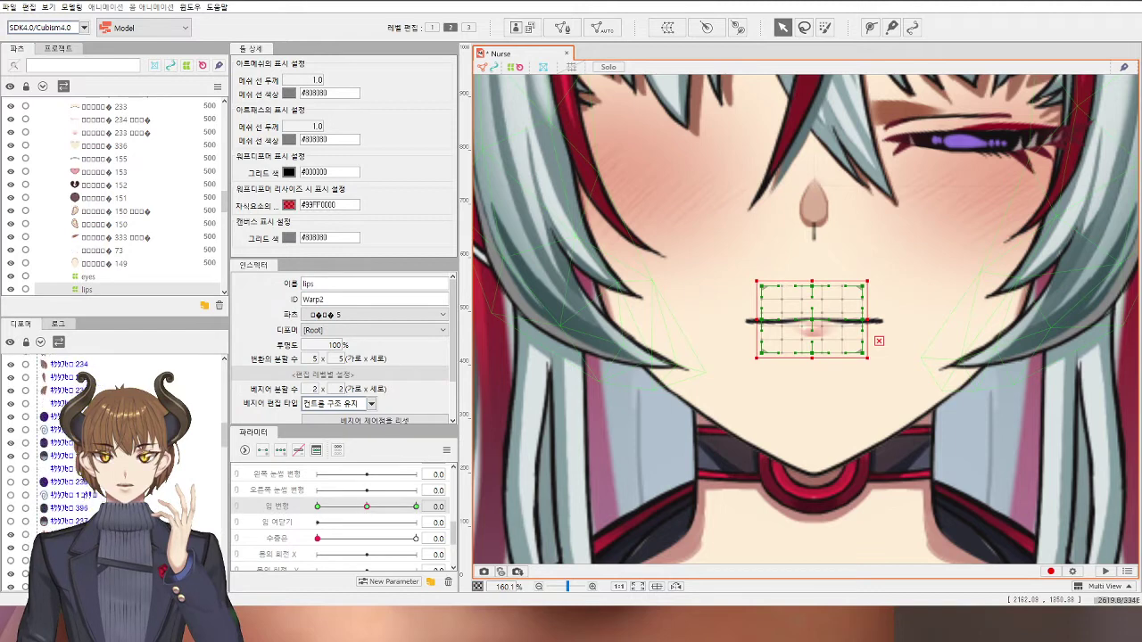
left_click(64, 458, "ctrl")
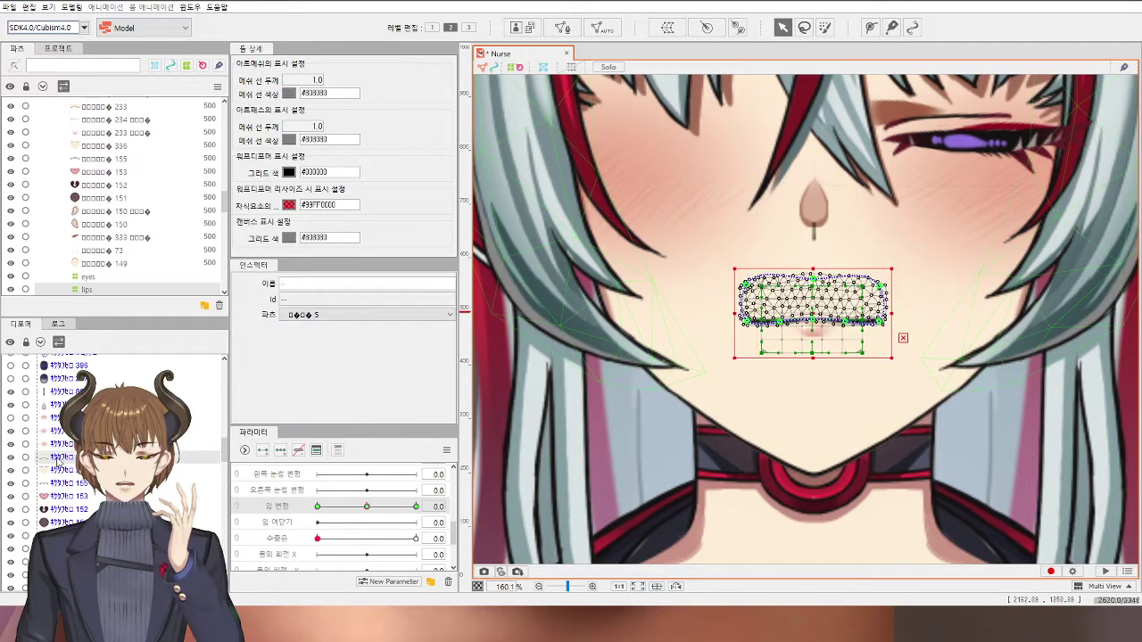
left_click(65, 483, "ctrl")
left_click(65, 470, "ctrl")
left_click(65, 496, "ctrl")
left_click(66, 510, "ctrl")
left_click(68, 521, "shift")
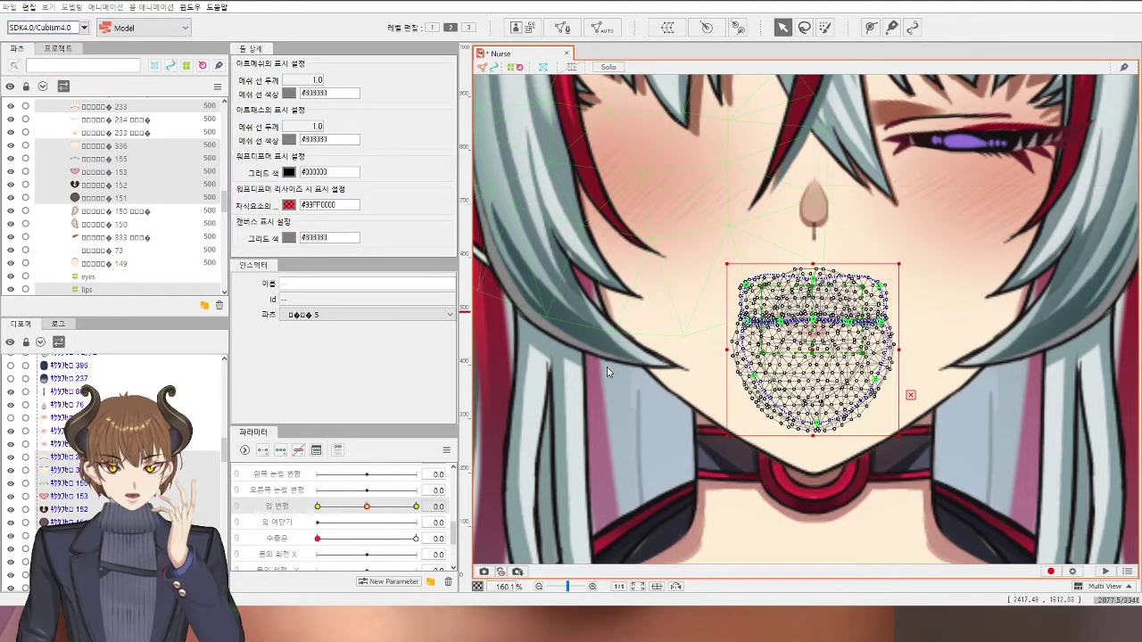
key("ctrl+z")
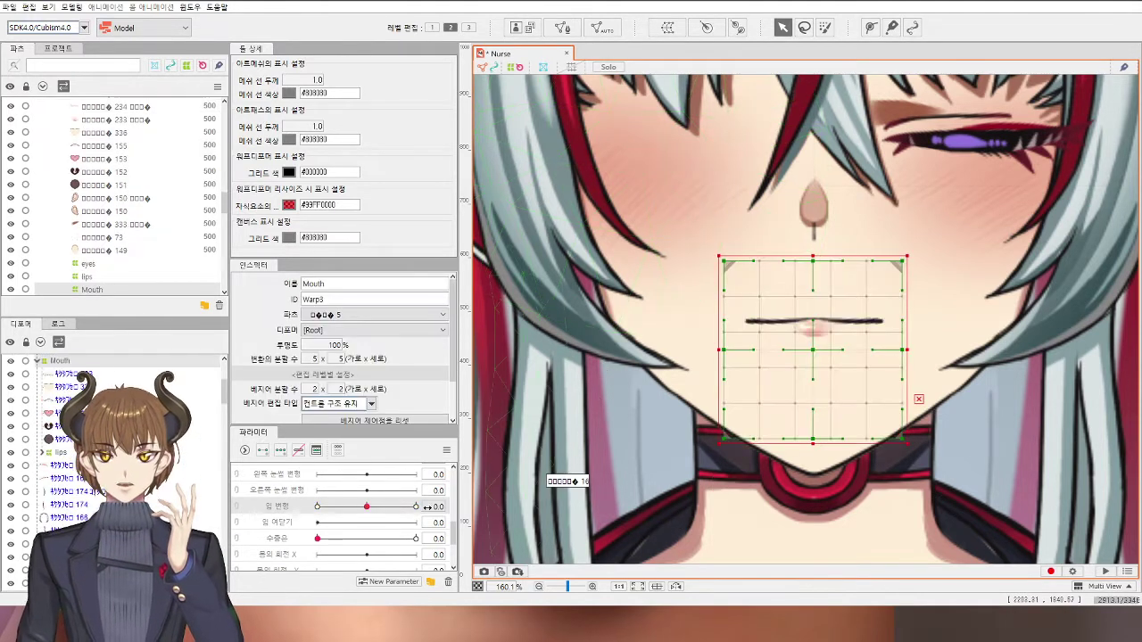
Step: Add three 입 변형 keys to the Mouth deformer and nudge it slightly up at value 0.0
left_click(280, 449)
left_click_drag(365, 507, 419, 506)
scroll(811, 379, "down", 2)
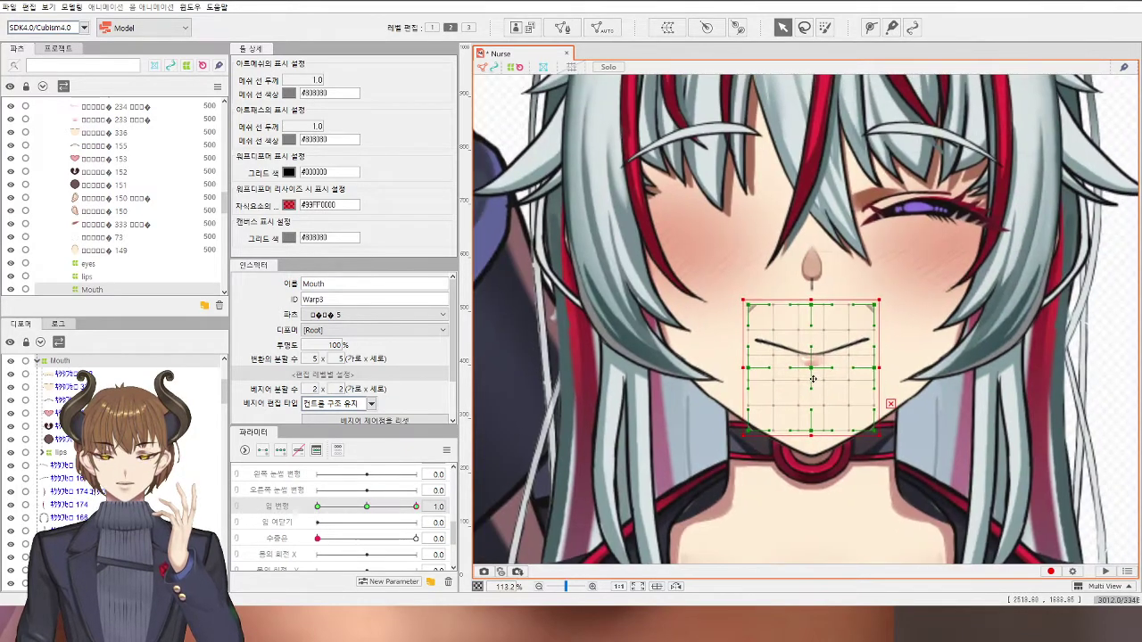
left_click_drag(813, 366, 809, 367)
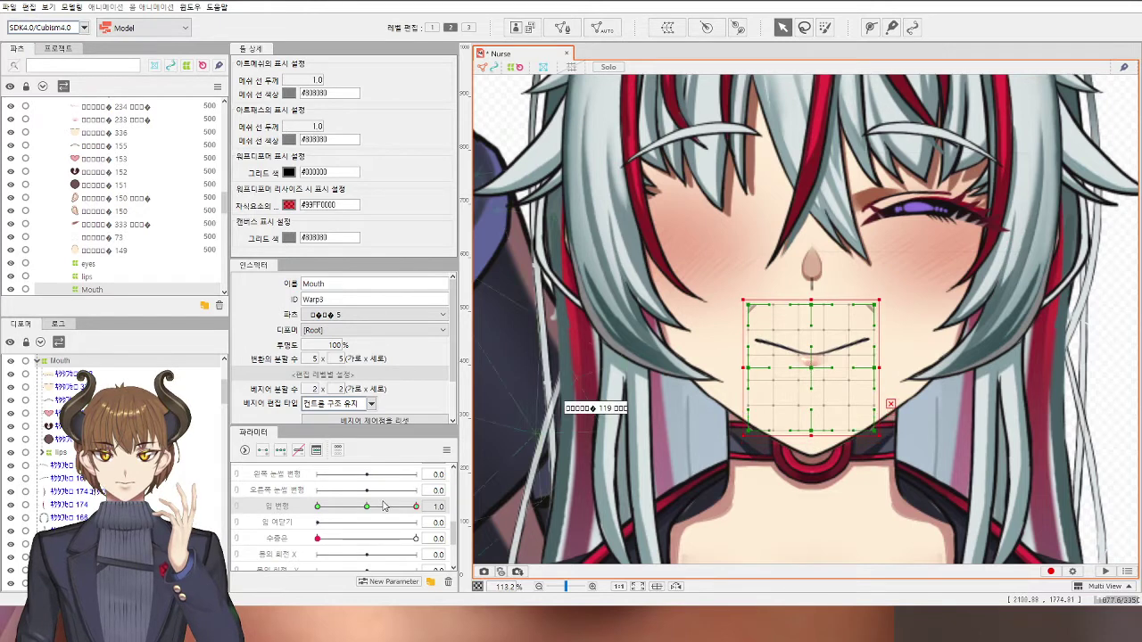
mouse_move(385, 505)
left_mouse_down()
mouse_move(375, 505)
mouse_move(426, 493)
mouse_move(366, 506)
left_mouse_up()
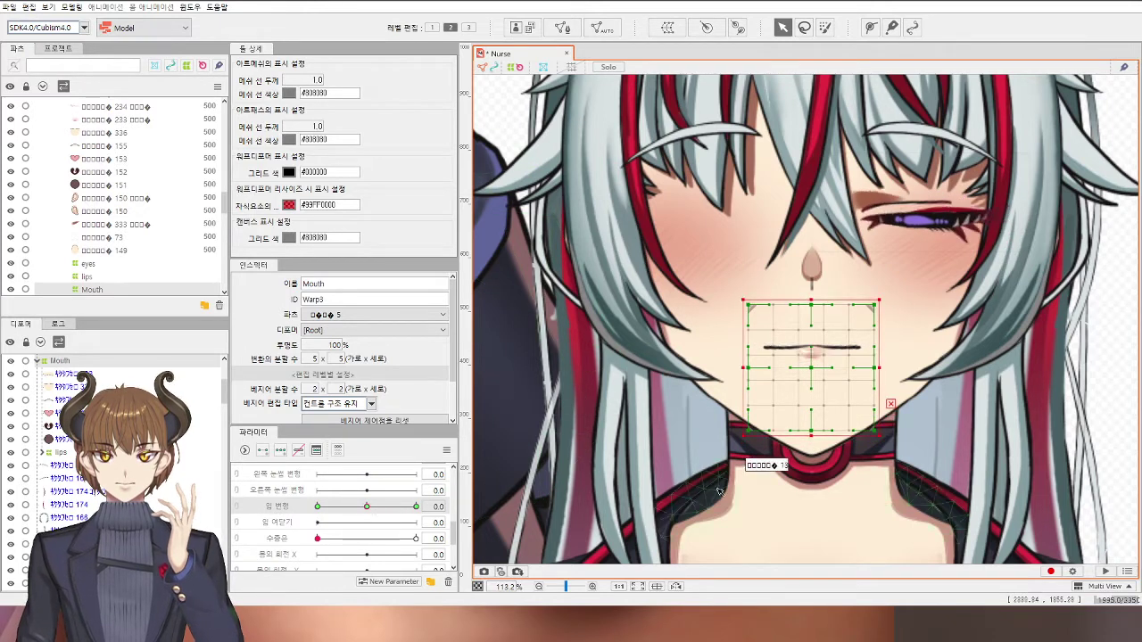
left_click_drag(809, 375, 808, 373)
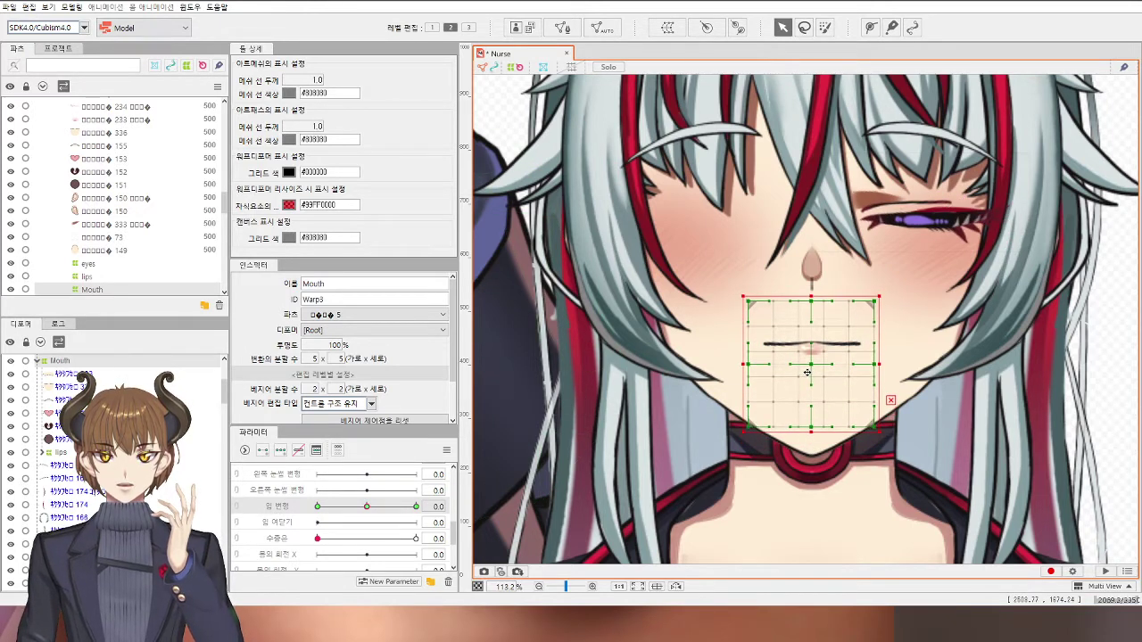
Step: Deselect the Mouth deformer and scrub 입 변형 to check the mouth's placement on the whole face
scroll(805, 356, "down", 2)
scroll(865, 361, "down", 1)
left_click(1014, 357)
left_click_drag(1014, 357, 864, 356)
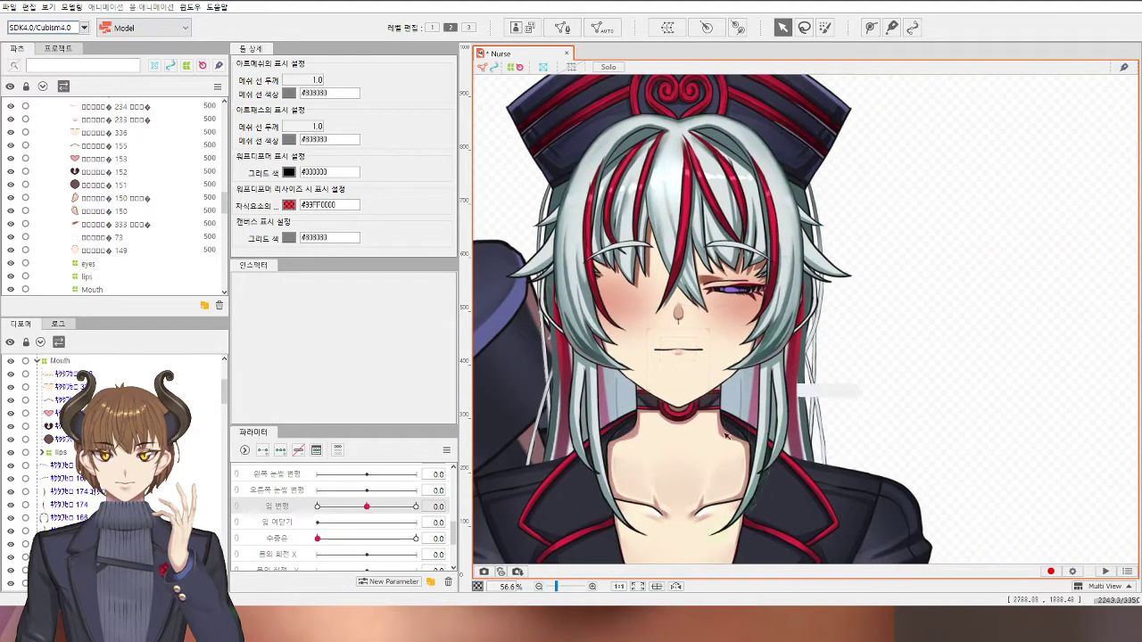
left_click_drag(367, 506, 272, 521)
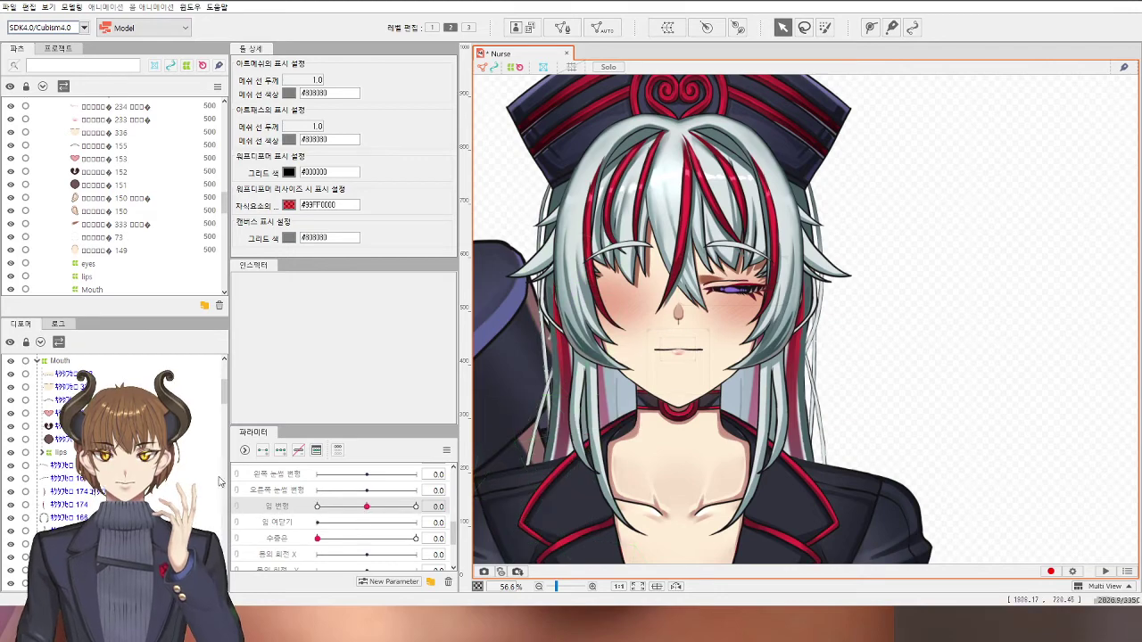
scroll(548, 463, "down", 3)
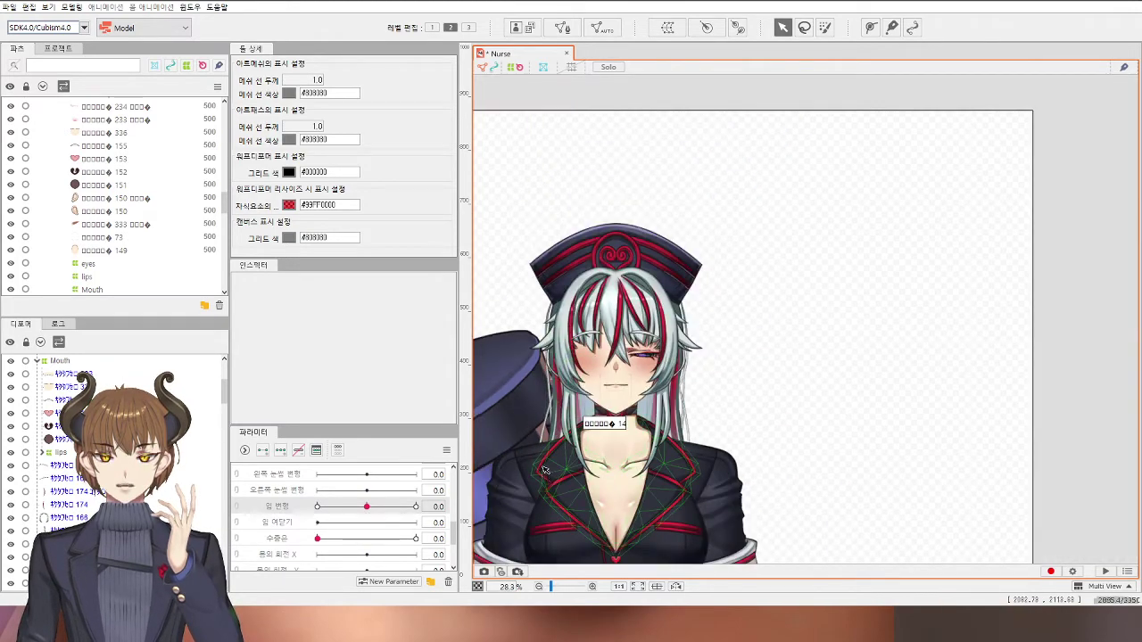
Step: Nudge the Mouth deformer slightly down at 입 변형 0.0 and deselect it
scroll(544, 471, "up", 5)
left_click(153, 360)
left_click_drag(682, 241, 682, 273)
scroll(683, 273, "up", 3)
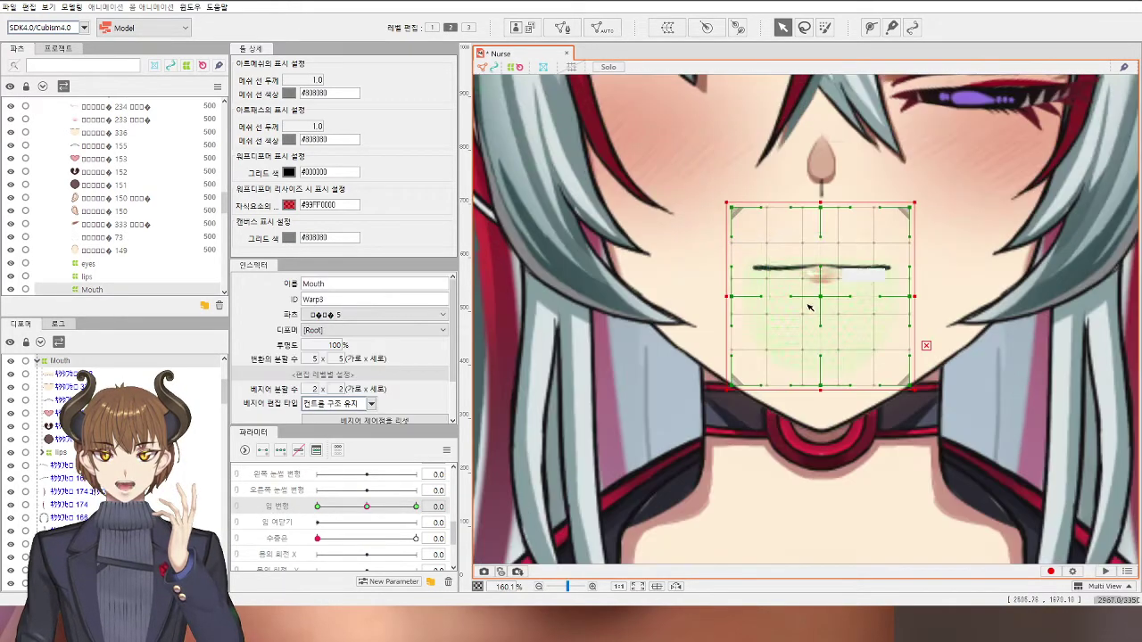
left_click_drag(822, 301, 822, 308)
scroll(829, 307, "down", 3)
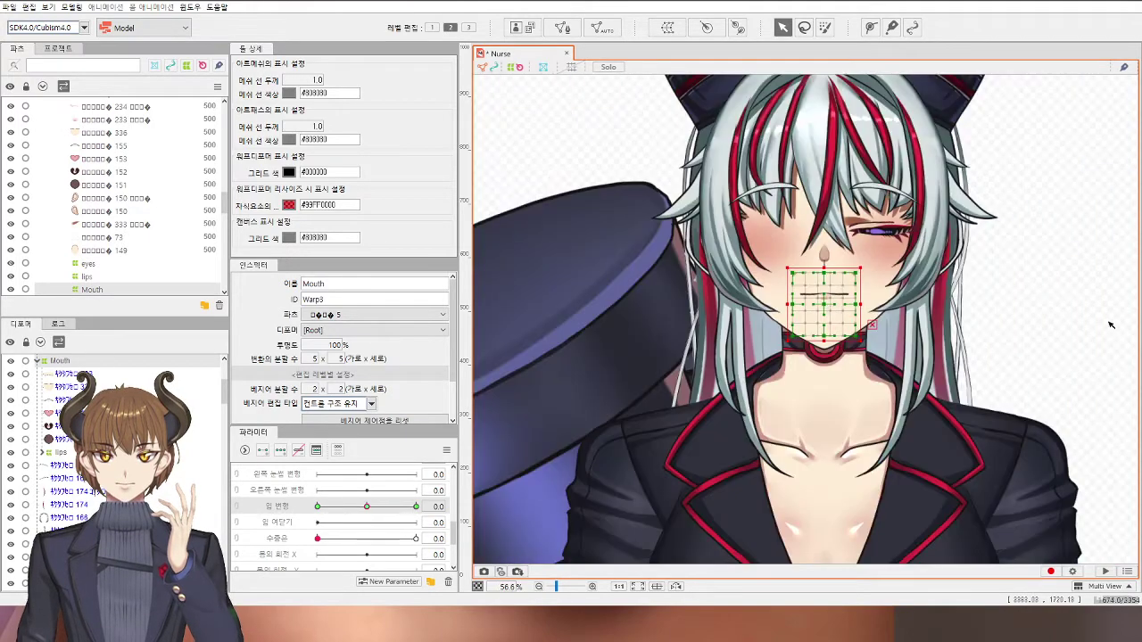
left_click(1017, 337)
Step: Scrub 입 변형 between near neutral and 1.0 to check the whole mouth's change into a smile
scroll(1017, 337, "down", 3)
left_click_drag(365, 507, 416, 483)
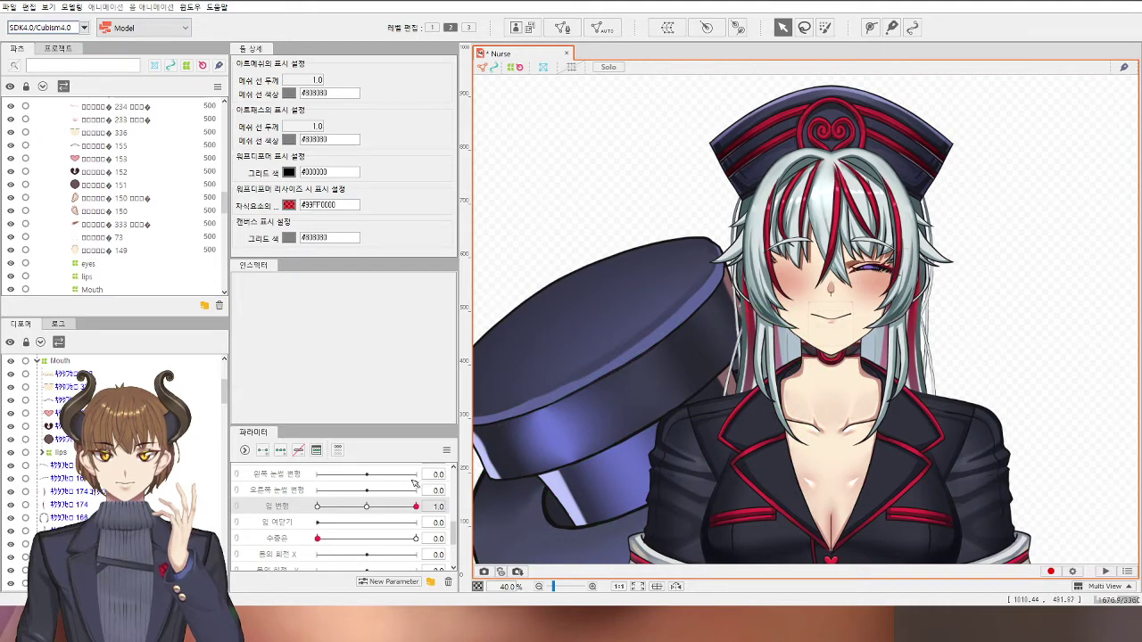
left_click(371, 506)
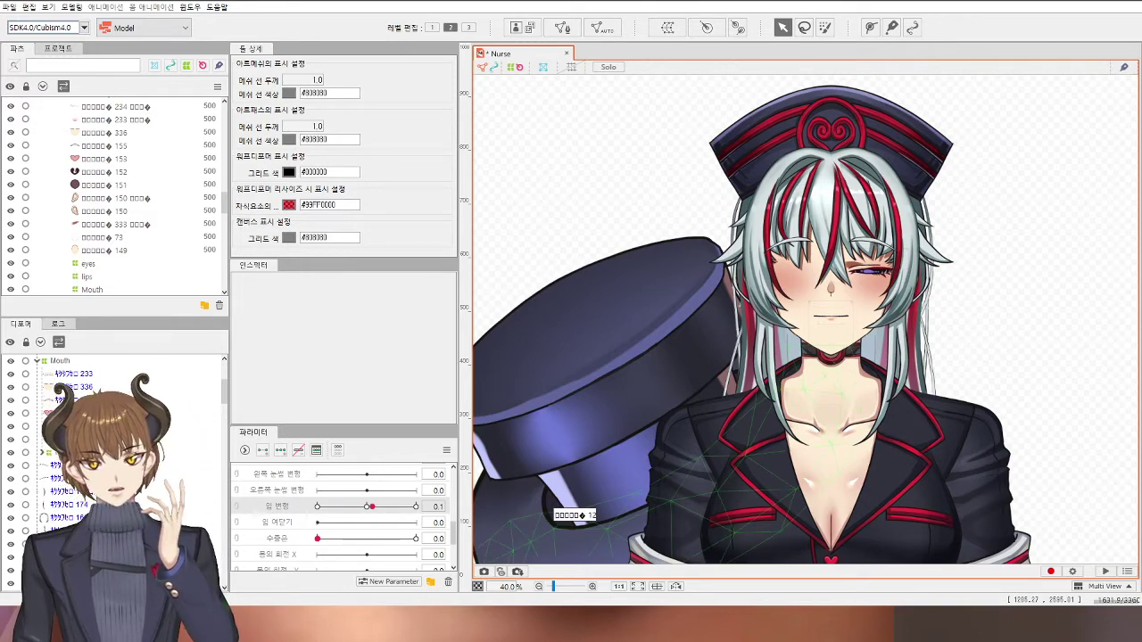
left_click_drag(374, 512, 416, 509)
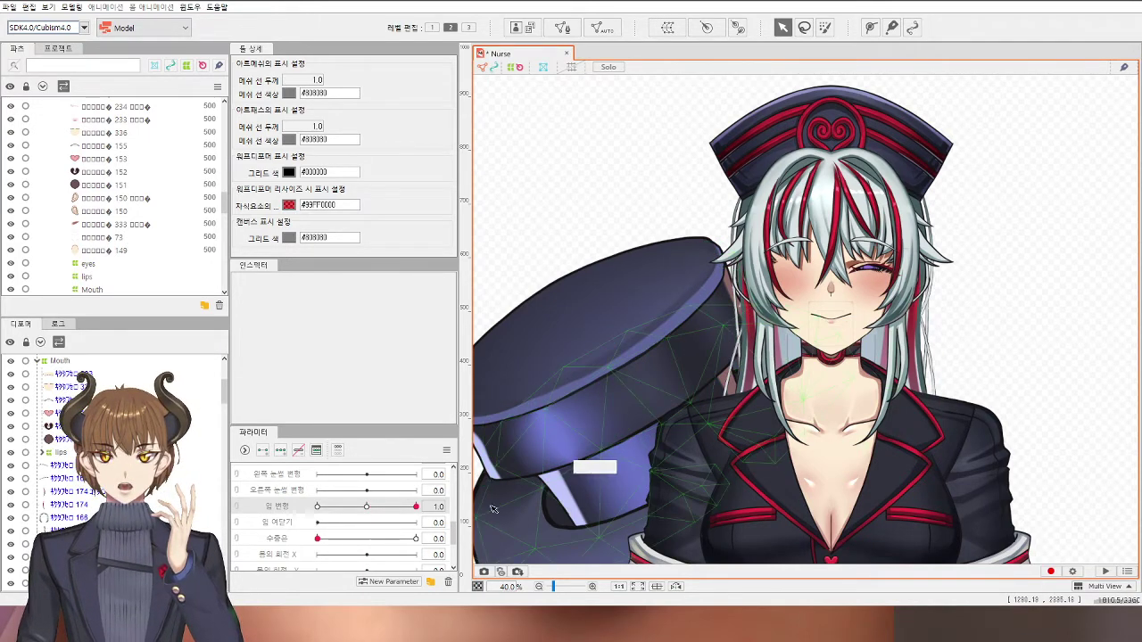
Step: Set the mouth deformation parameter (입 변형) to -1.0 and raise the centre of upper lip mesh 233
left_click(368, 507)
left_click_drag(372, 509, 416, 509)
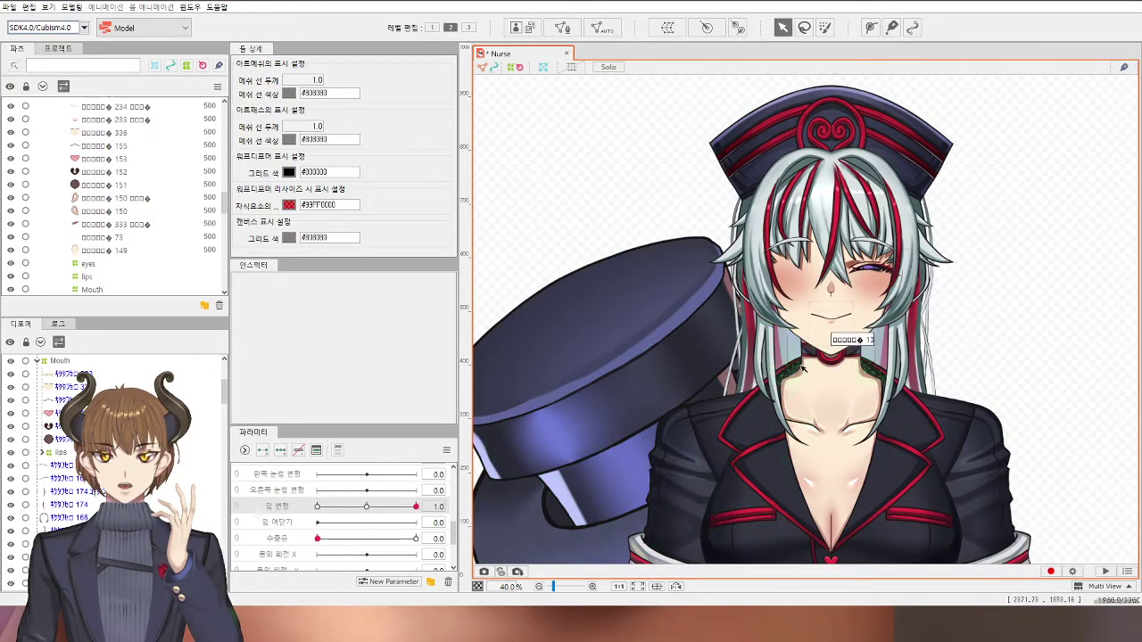
scroll(838, 314, "up", 8)
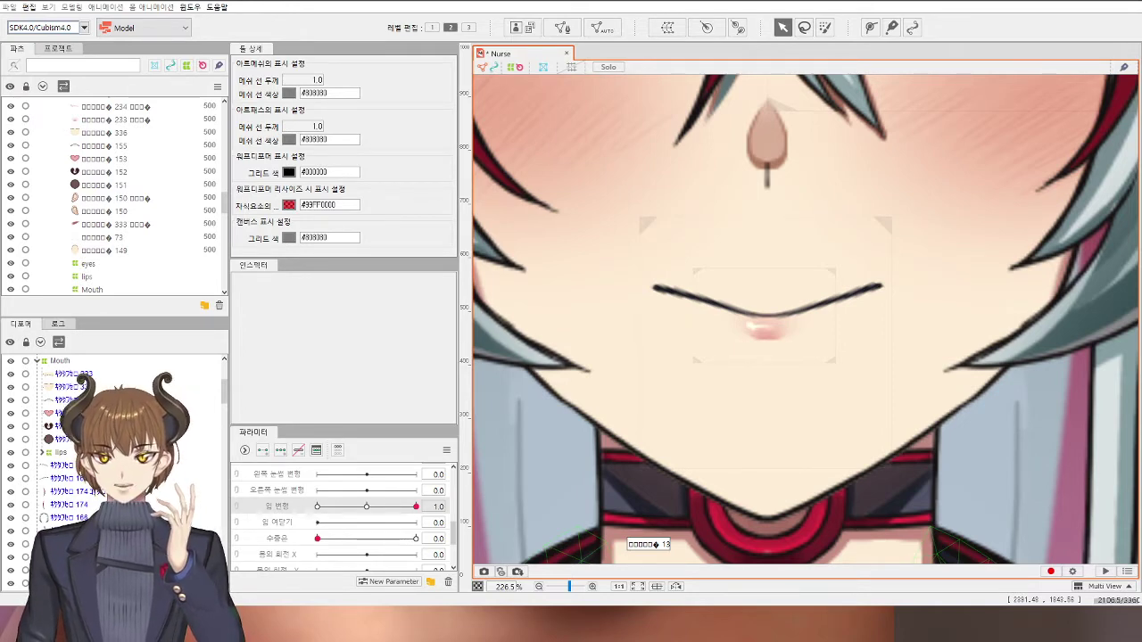
left_click_drag(378, 510, 276, 538)
left_click(695, 314)
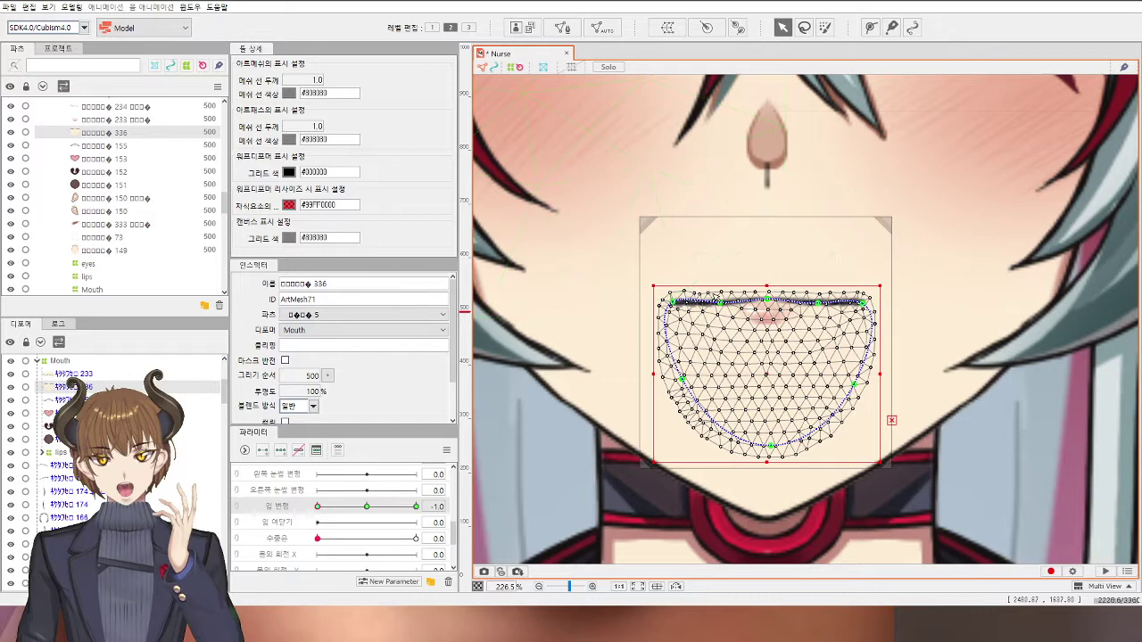
left_click(696, 287)
scroll(767, 307, "up", 2)
left_click_drag(778, 300, 778, 288)
Step: Try pulling both corners of upper lip mesh 233 inward and down to form a narrower frown
left_click_drag(648, 310, 687, 322)
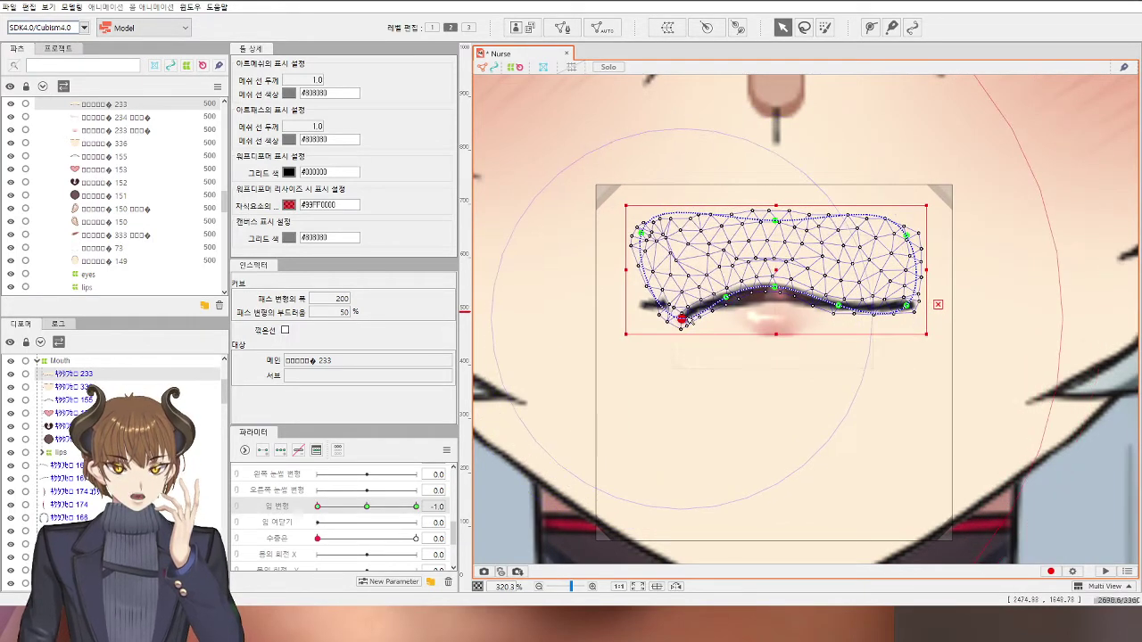
left_click_drag(833, 311, 815, 303)
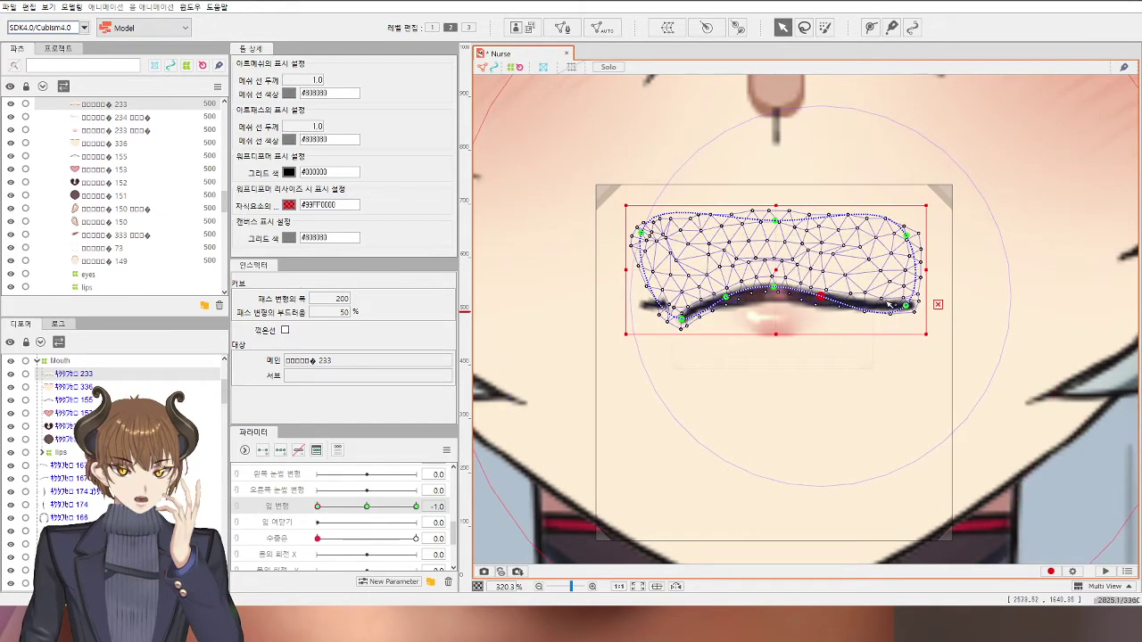
left_click(907, 307)
left_click_drag(909, 310, 865, 323)
left_click(819, 297)
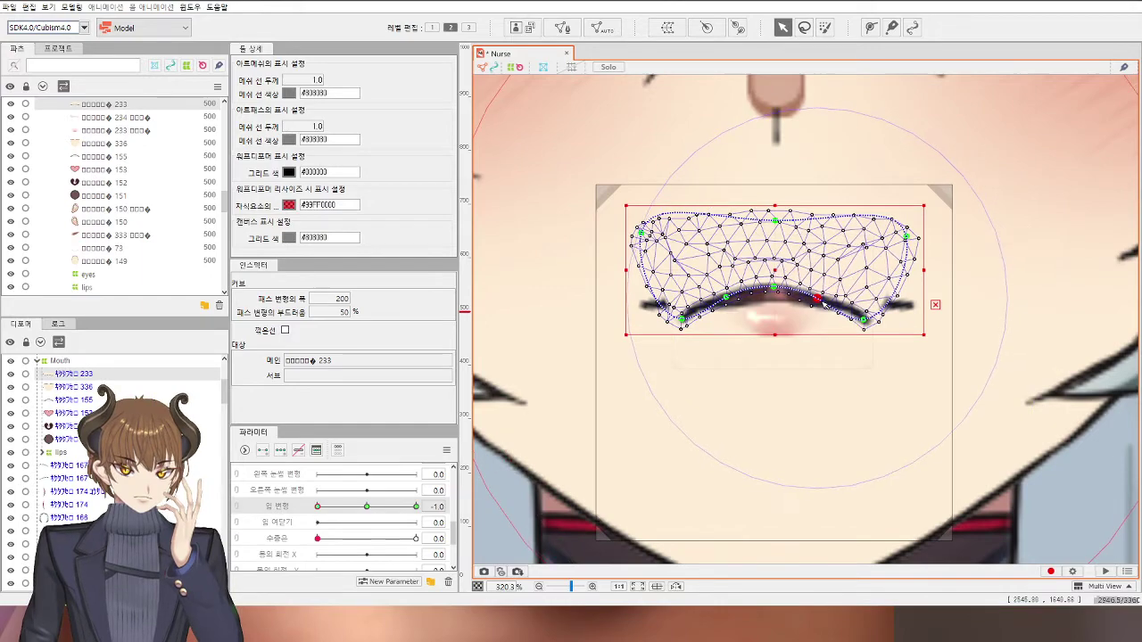
scroll(838, 310, "down", 3)
left_click(1023, 365)
scroll(1022, 374, "down", 2)
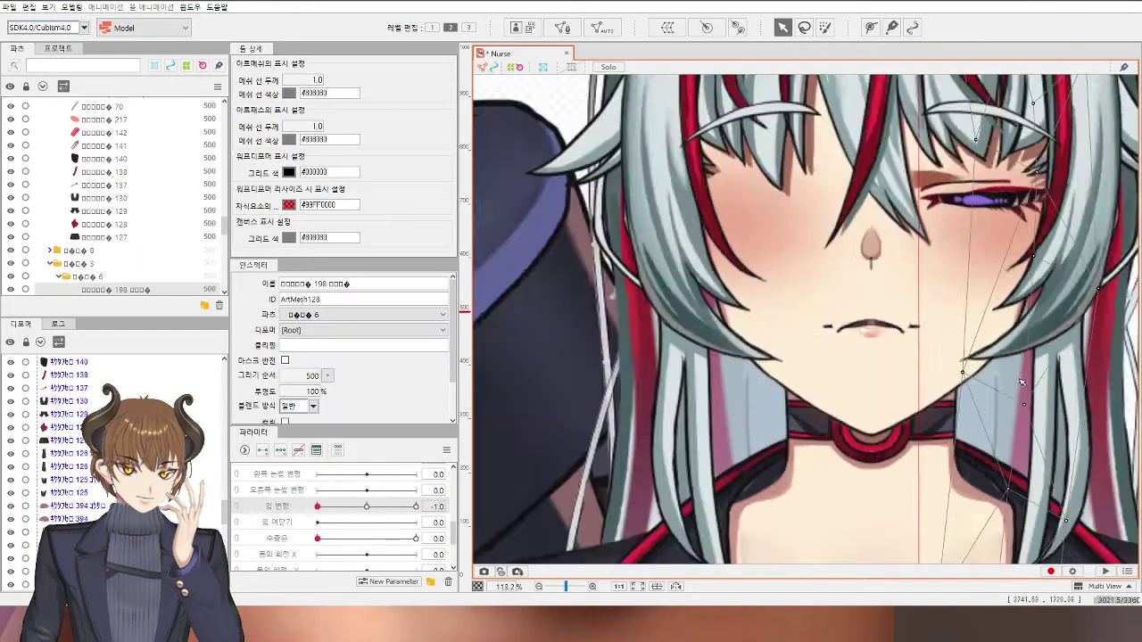
Step: Try fitting the upper edge of lower mouth mesh 336 to the narrowed frown, starting at its left corner
scroll(958, 375, "up", 2)
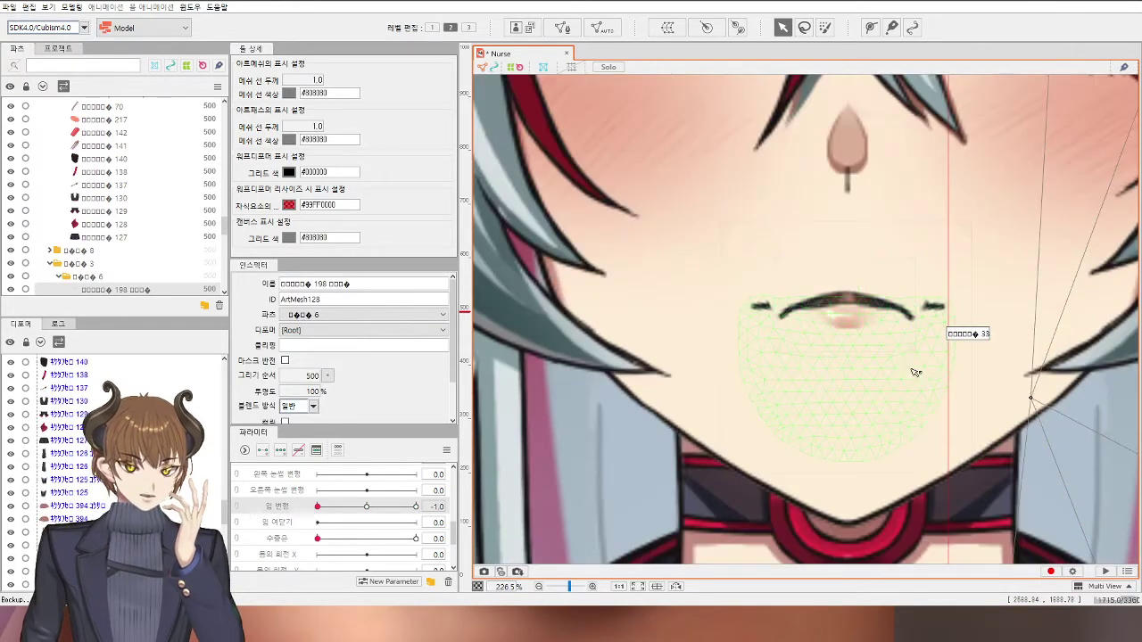
left_click(878, 332)
scroll(878, 333, "up", 6)
left_click_drag(638, 277, 689, 302)
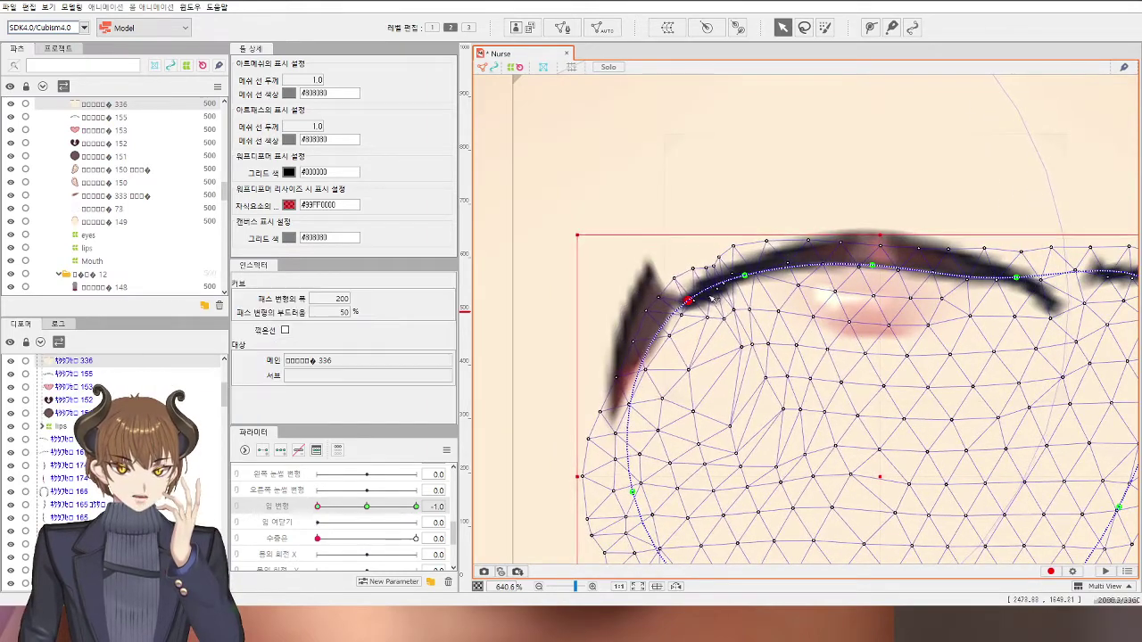
left_click(749, 277)
Step: Undo the mesh 336 edit and the inward corner moves on mesh 233, keeping its raised centre
key("ctrl+z")
key("ctrl+z")
key("ctrl+z")
key("ctrl+z")
key("ctrl+z")
key("ctrl+z")
key("ctrl+z")
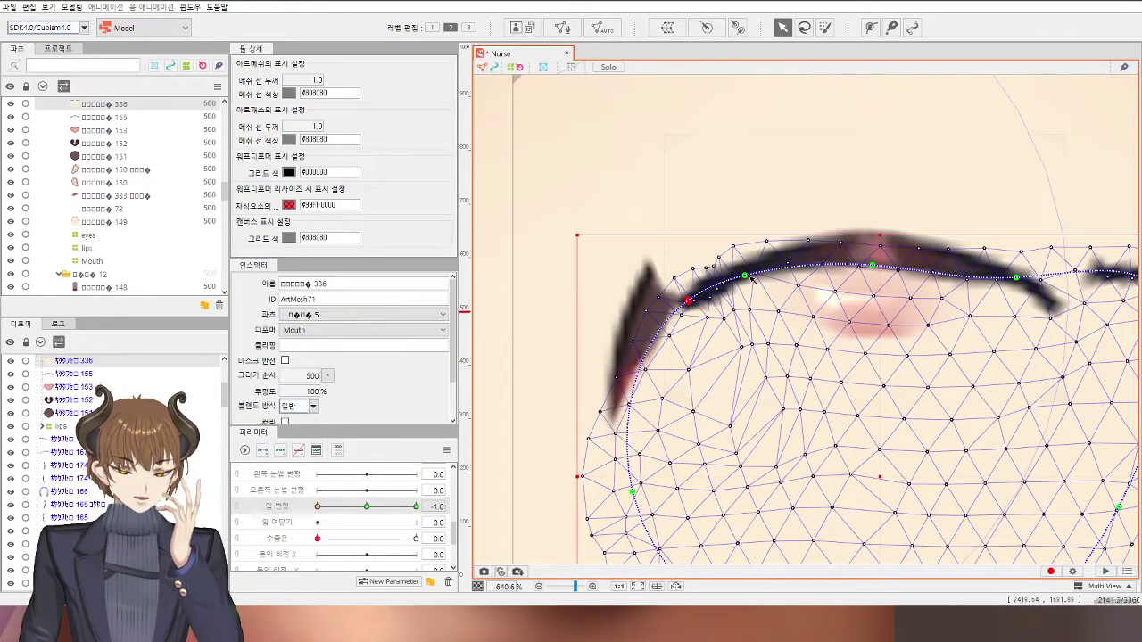
key("ctrl+z")
key("ctrl+z")
key("ctrl+z")
key("ctrl+z")
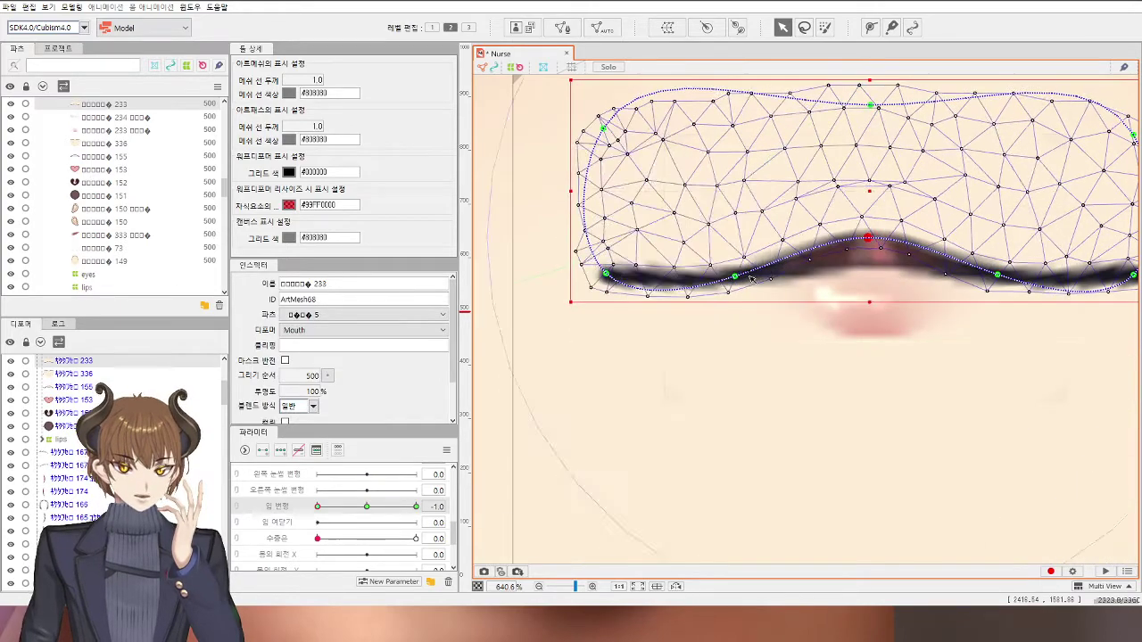
Step: Lower both corners of upper lip mesh 233 straight down and raise its centre to form a full-width frown
left_click_drag(602, 275, 606, 331)
left_click_drag(987, 323, 849, 334)
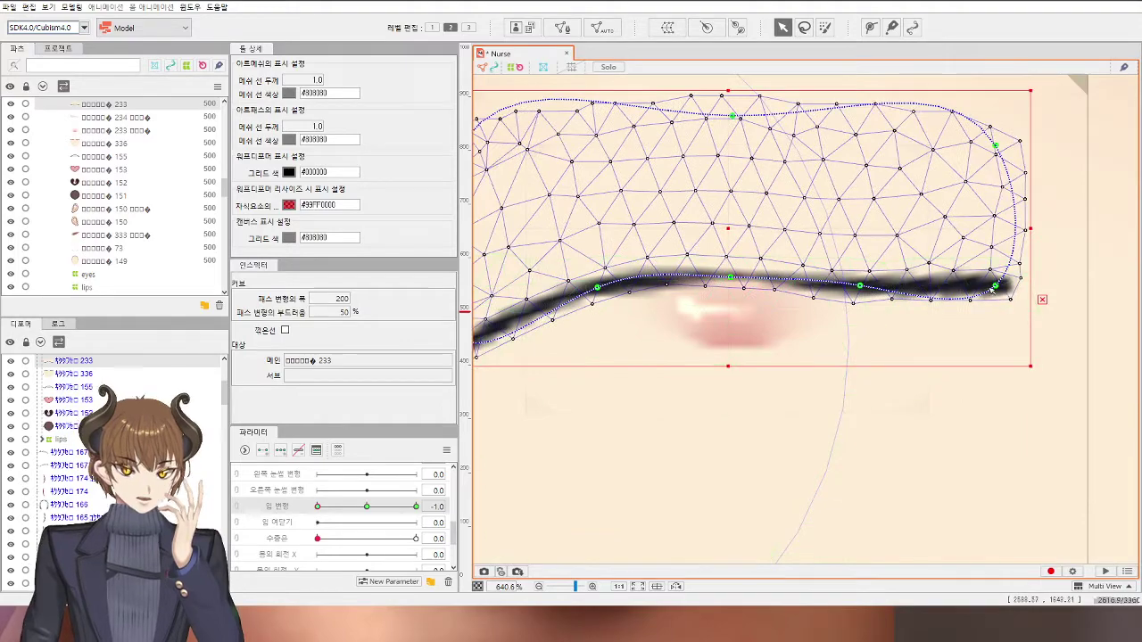
left_click_drag(996, 285, 995, 361)
left_click(862, 287)
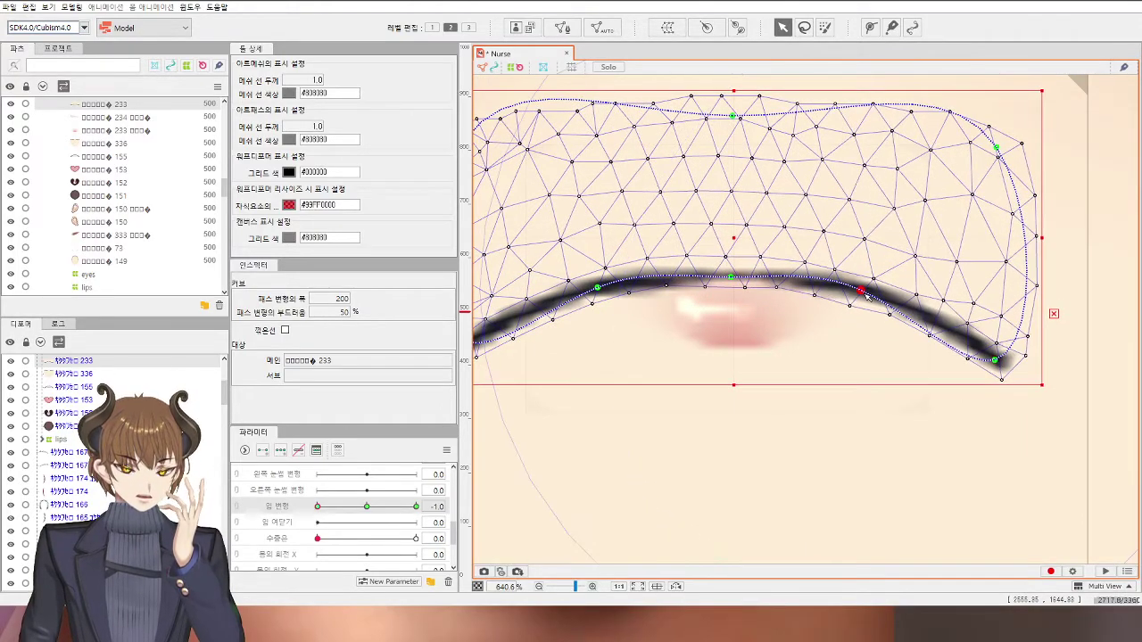
left_click_drag(740, 283, 738, 253)
scroll(749, 259, "down", 5)
Step: Fit the upper edge of lower mouth mesh 336 to the frown by raising its centre and lowering both corners
left_click(763, 297)
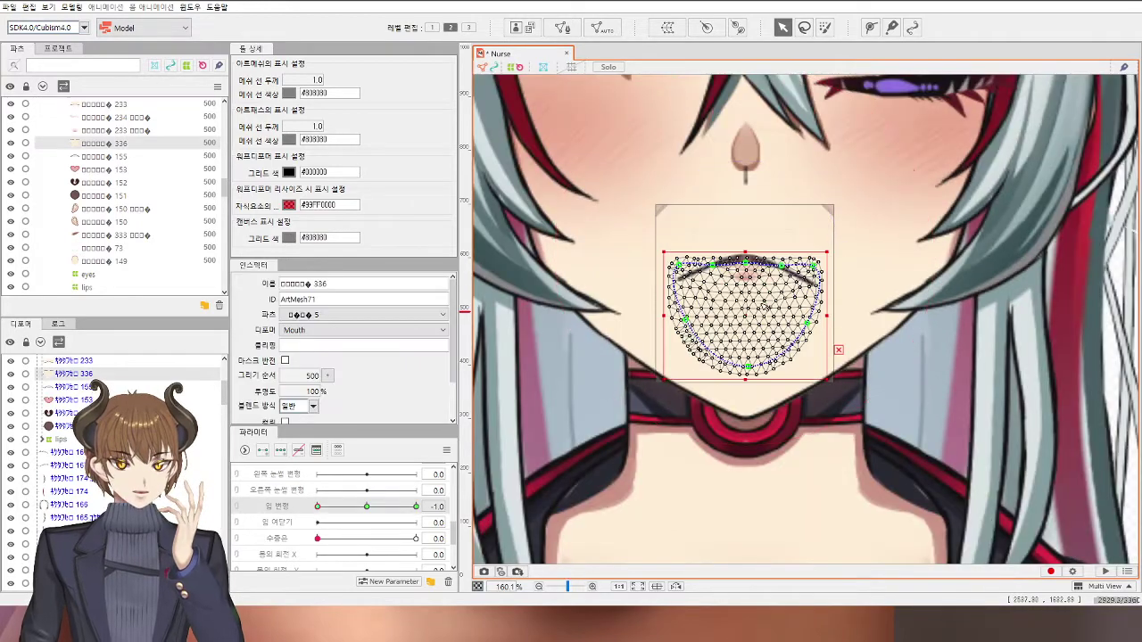
scroll(737, 248, "up", 4)
left_click_drag(742, 227, 741, 204)
left_click(650, 233, "shift")
left_click(651, 233)
left_click(658, 237)
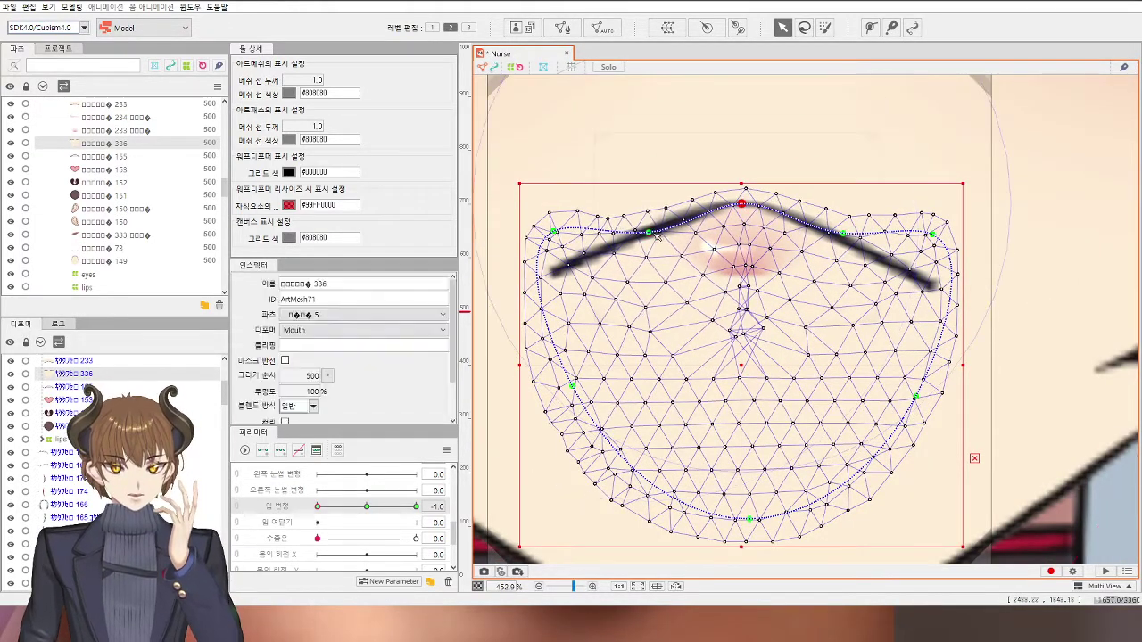
left_click_drag(650, 233, 649, 230)
left_click_drag(553, 231, 553, 272)
left_click_drag(935, 236, 926, 295)
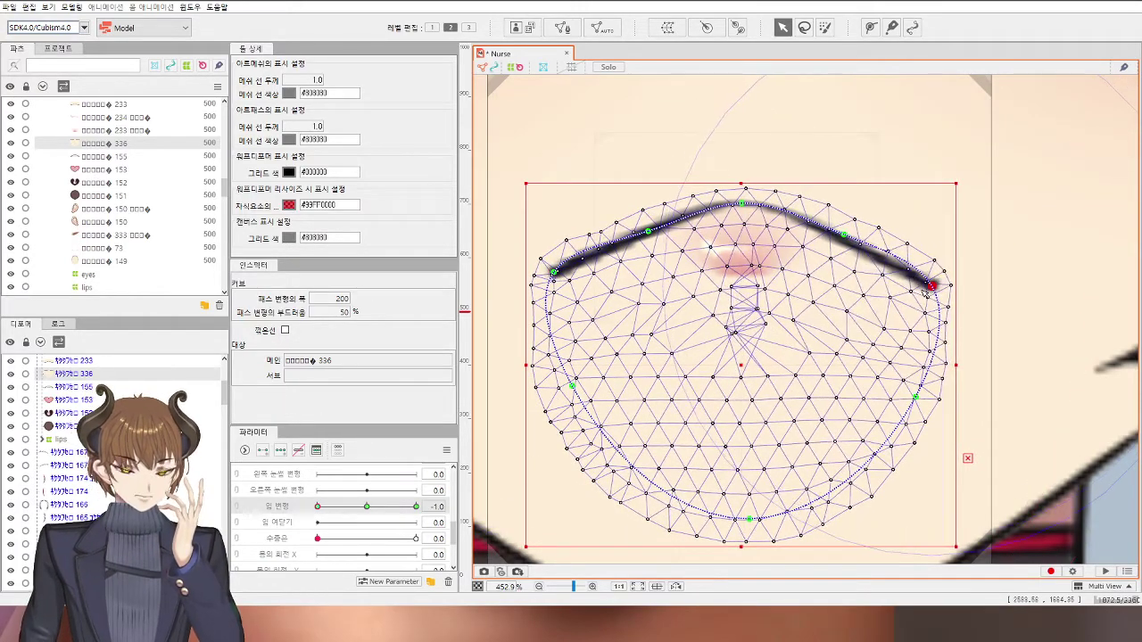
left_click(844, 237)
scroll(844, 239, "down", 4)
scroll(970, 348, "down", 3)
left_click(973, 348)
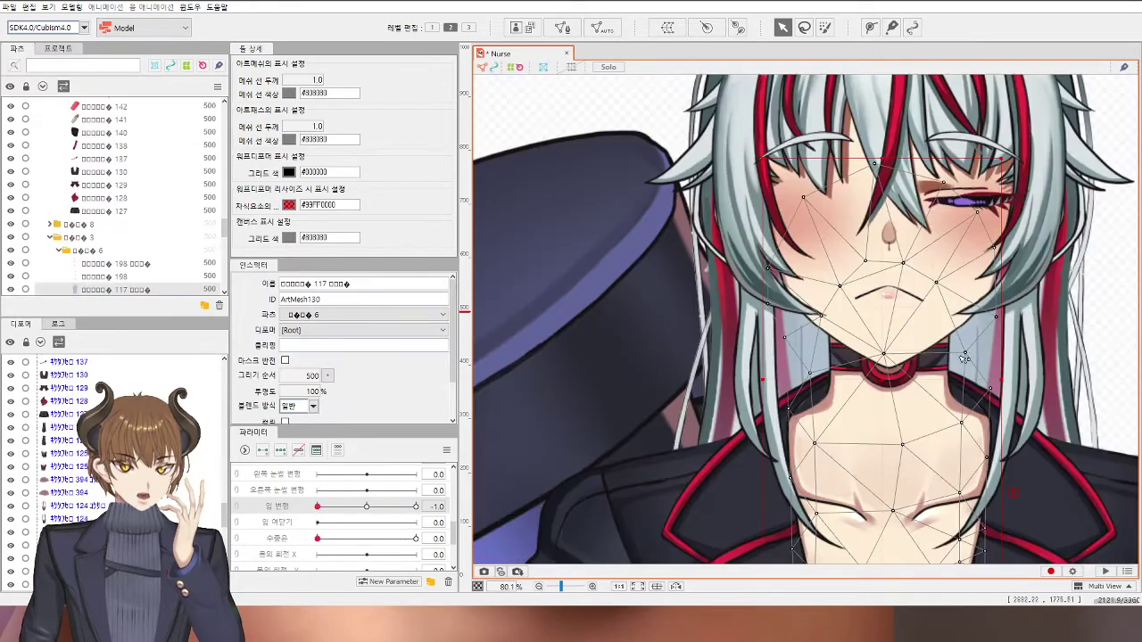
left_click(1084, 307)
Step: Round the frown by raising the path points on both sides of the centre of upper lip mesh 233
scroll(767, 321, "up", 8)
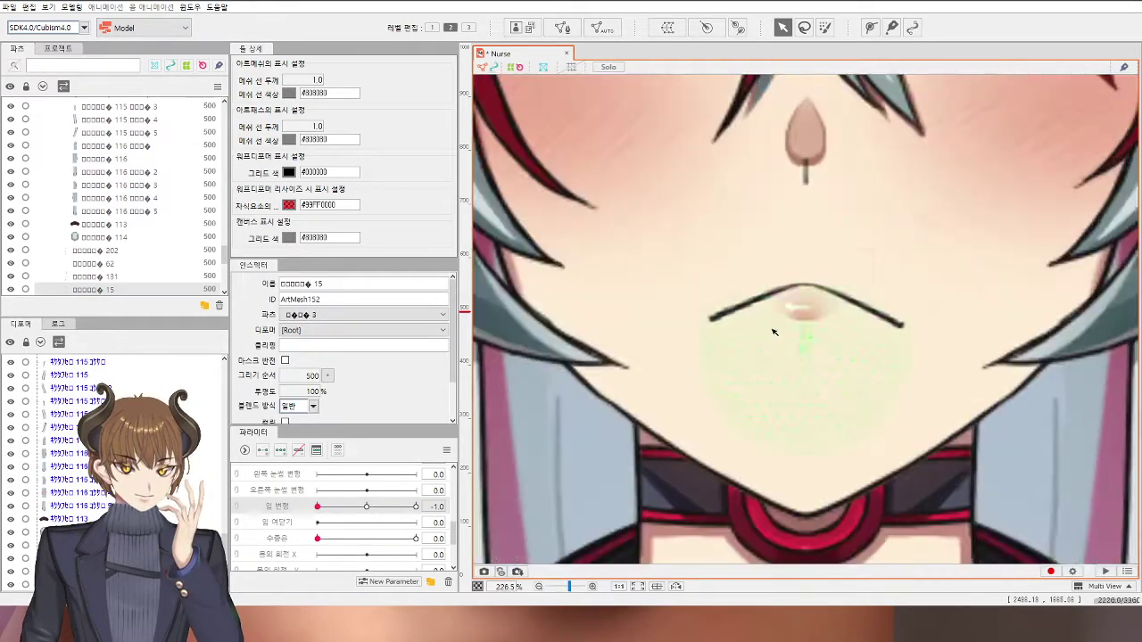
left_click(755, 297)
scroll(754, 298, "up", 2)
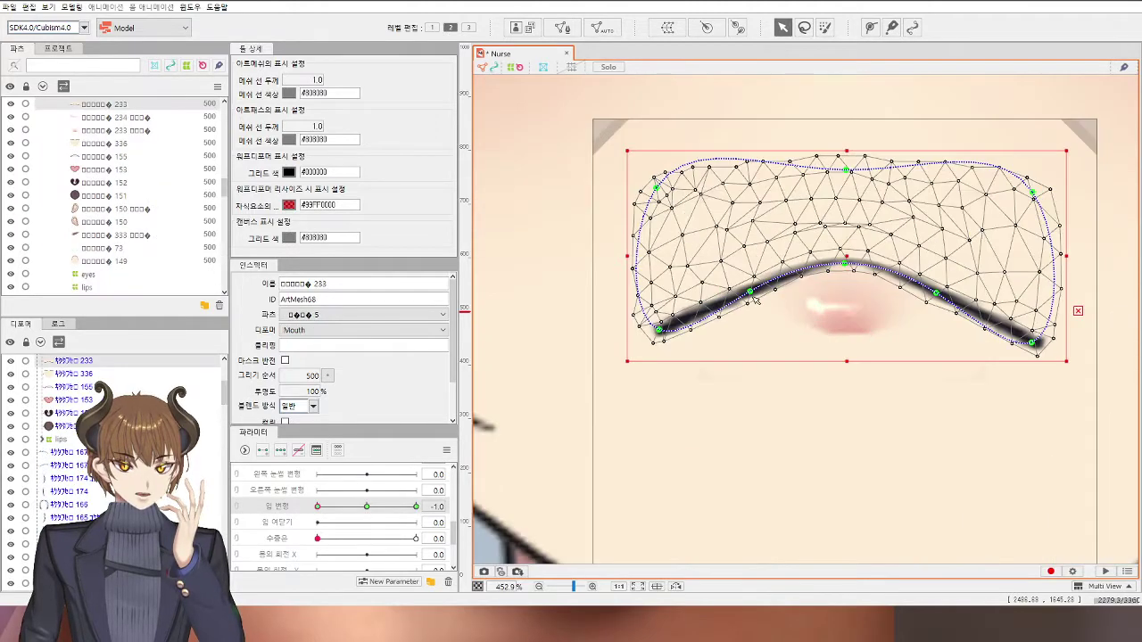
left_click_drag(745, 272, 750, 276)
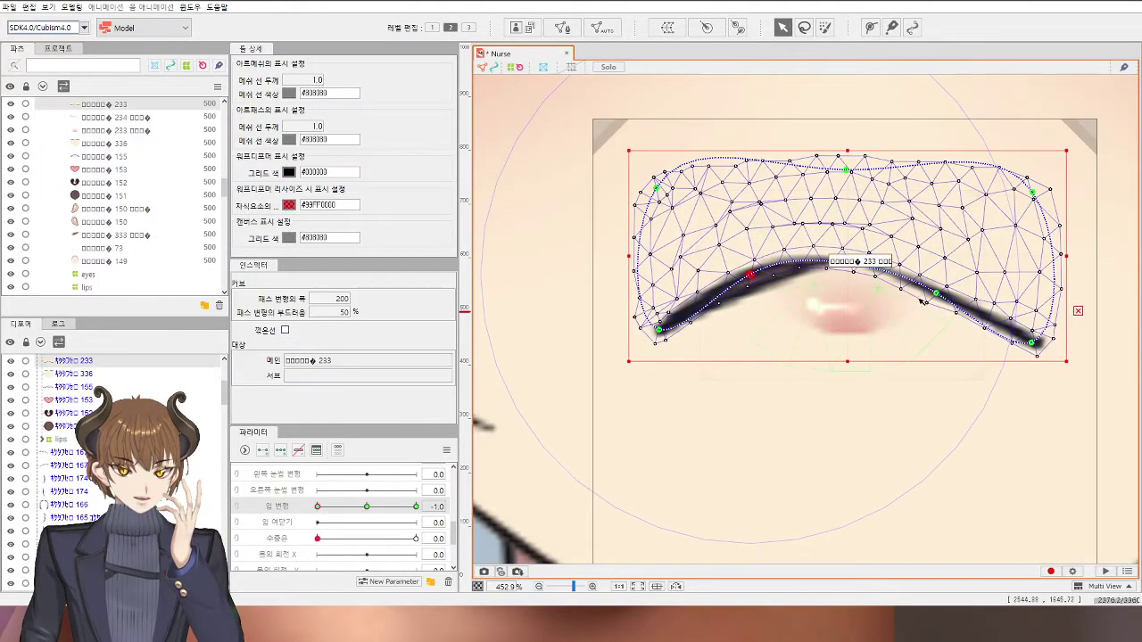
left_click_drag(936, 293, 938, 277)
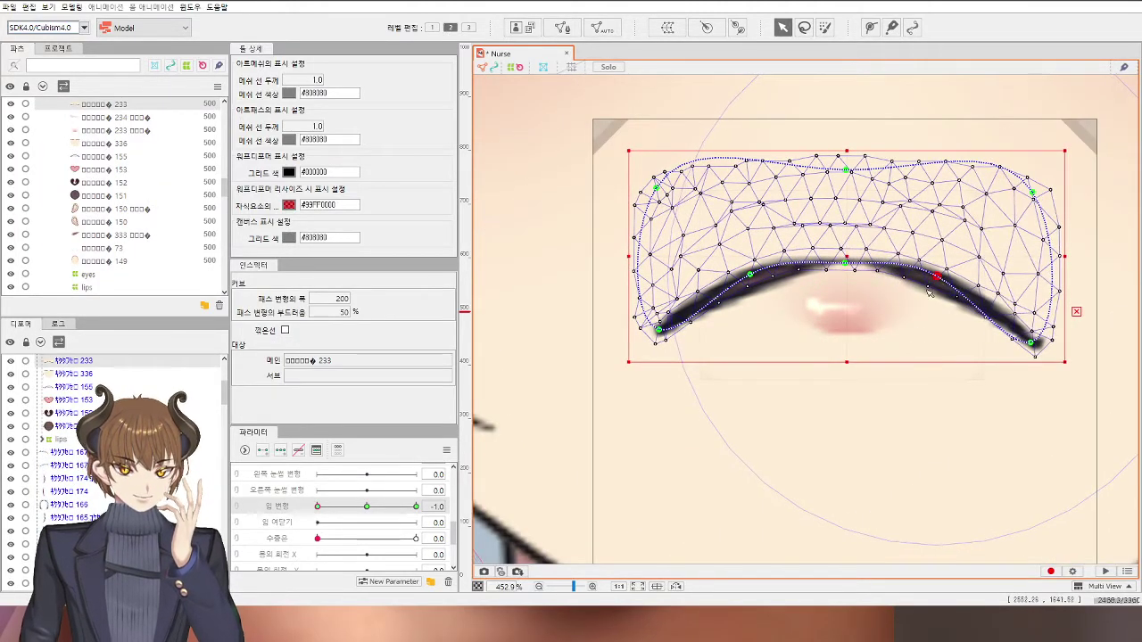
Step: Raise the matching side path points of mesh 336 so its upper edge follows the rounded frown
left_click(941, 287)
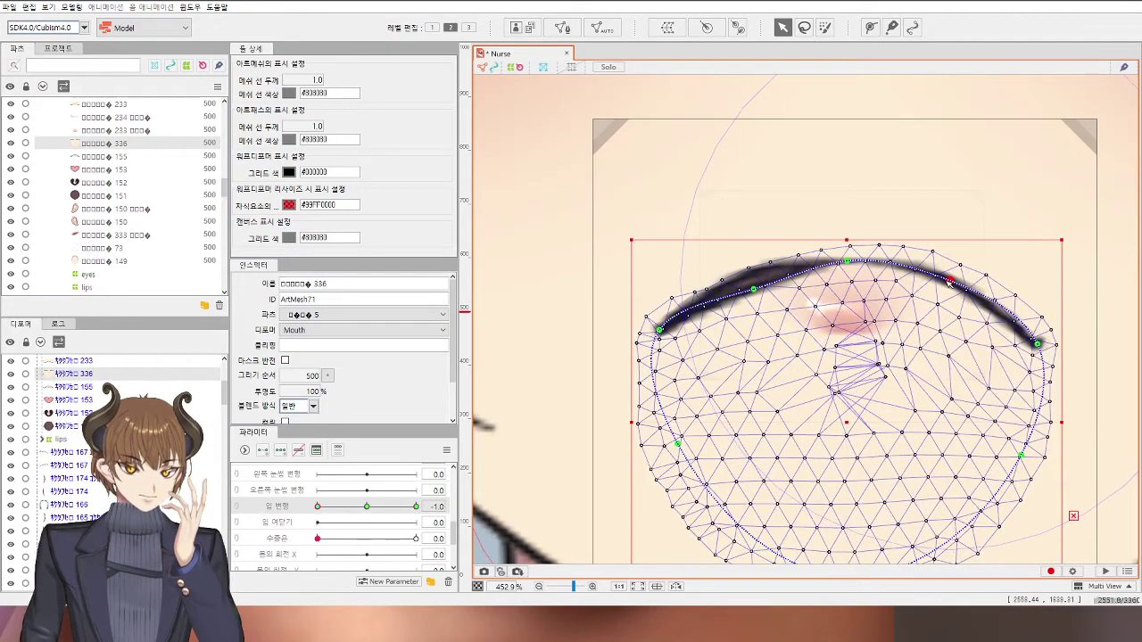
left_click(948, 281)
left_click_drag(754, 290, 755, 278)
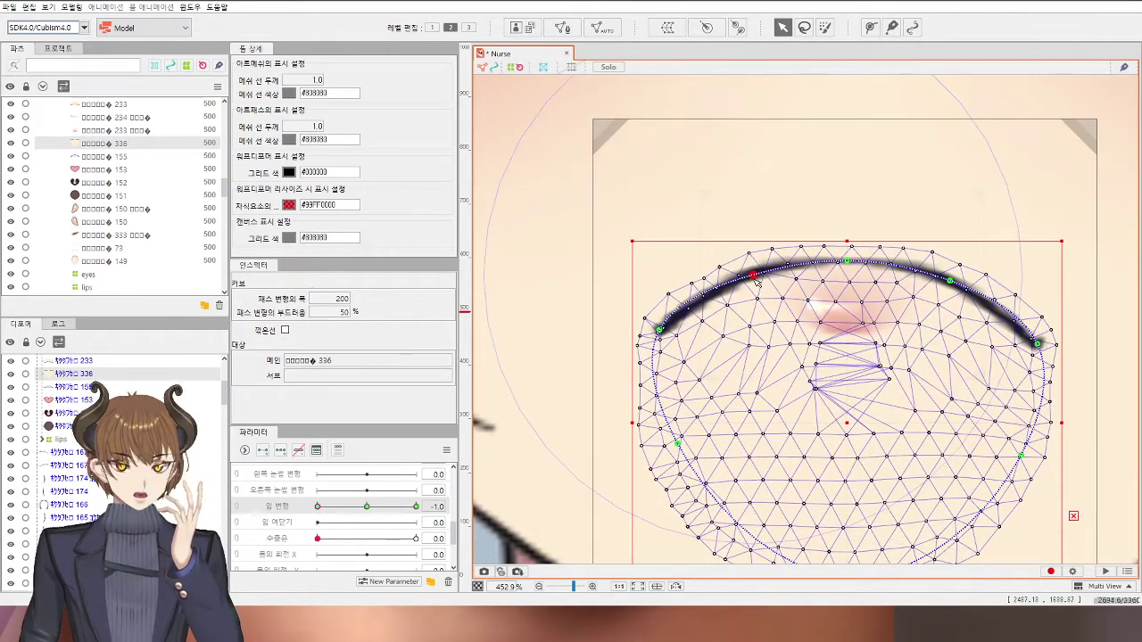
scroll(941, 312, "down", 10)
left_click(1062, 364)
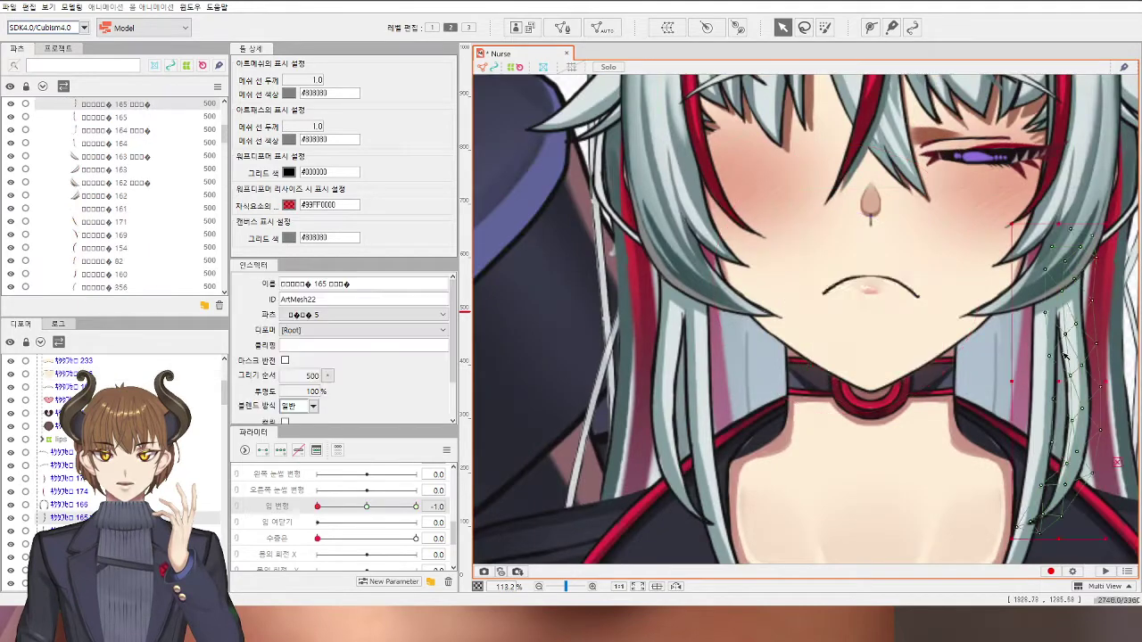
left_click_drag(1012, 384, 904, 408)
scroll(904, 407, "down", 3)
left_click(1027, 380)
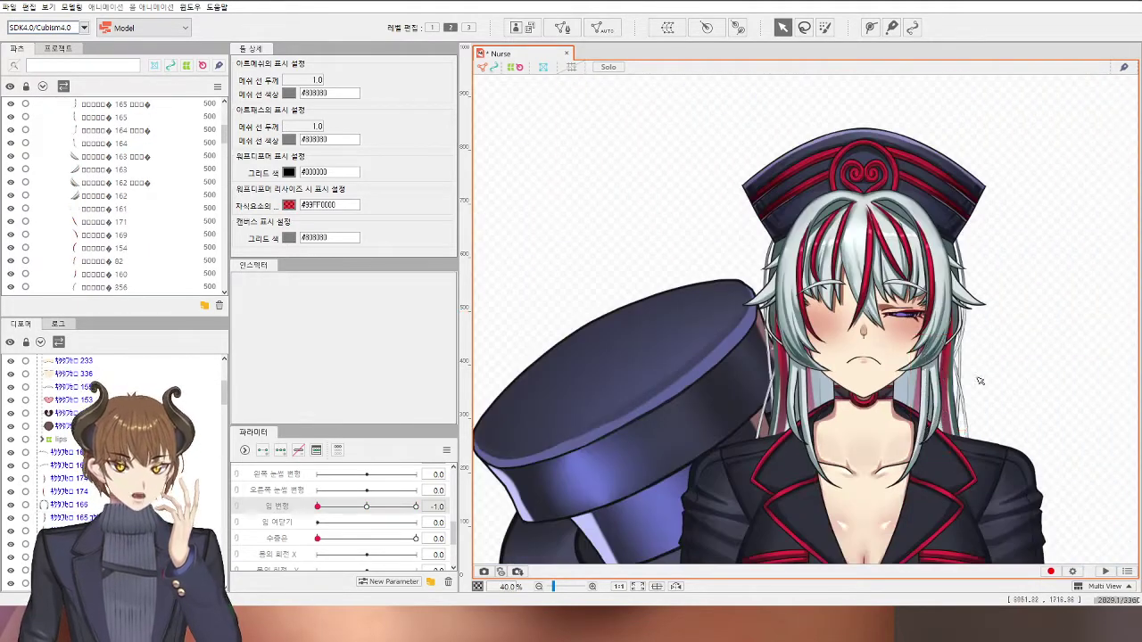
Step: Try narrowing the Mouth warp deformer and shifting it slightly upward at the frown key
scroll(978, 380, "up", 5)
left_click(630, 343)
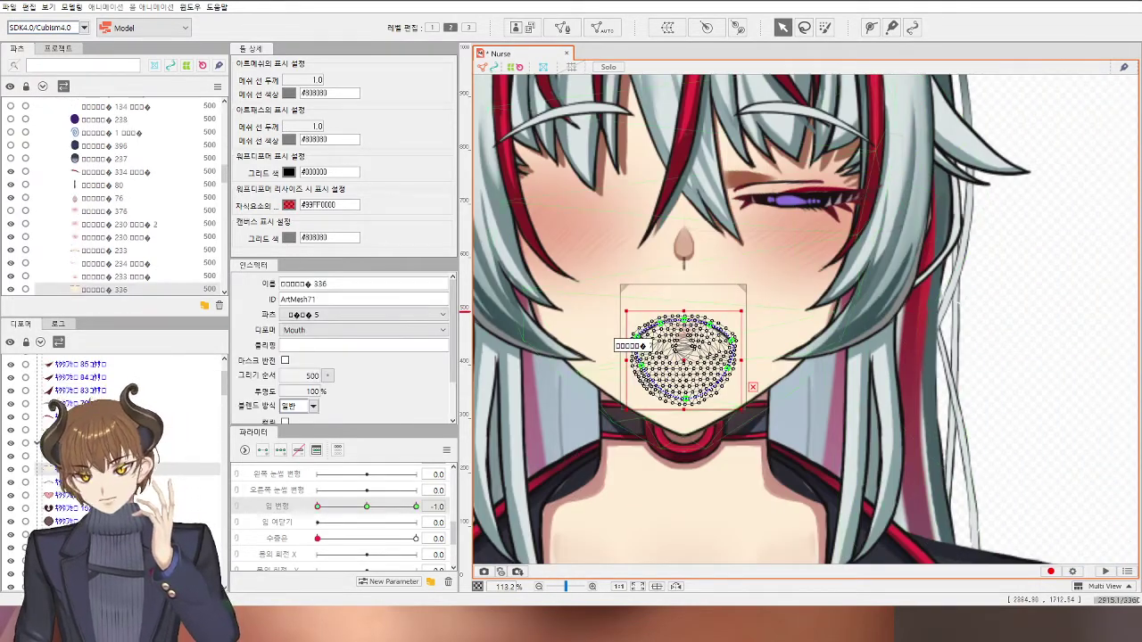
left_click(624, 343)
scroll(660, 375, "up", 5)
left_click_drag(852, 291, 822, 293)
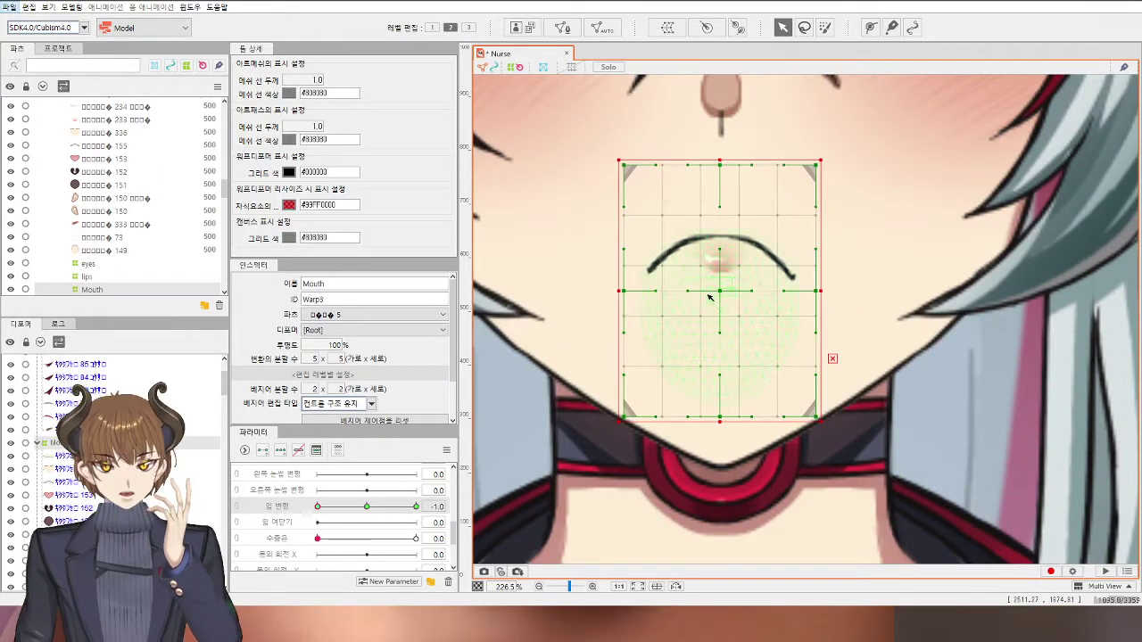
left_click_drag(721, 297, 721, 267)
scroll(721, 268, "down", 5)
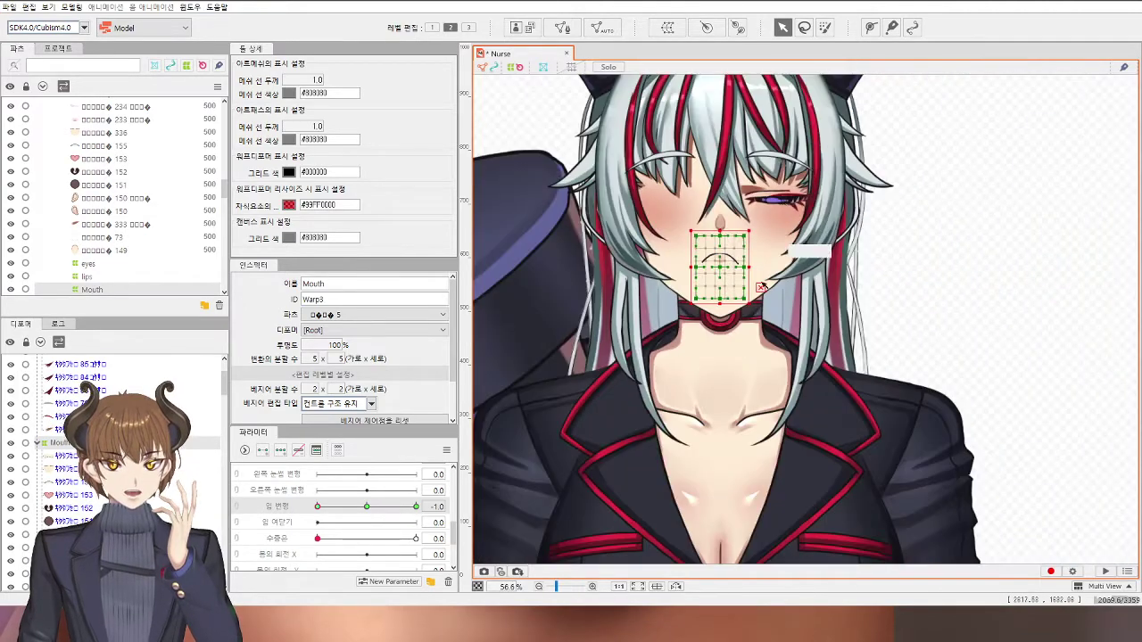
Step: Undo the width and position changes to the Mouth warp deformer and deselect it
left_click(999, 302)
key("ctrl+z")
key("ctrl+z")
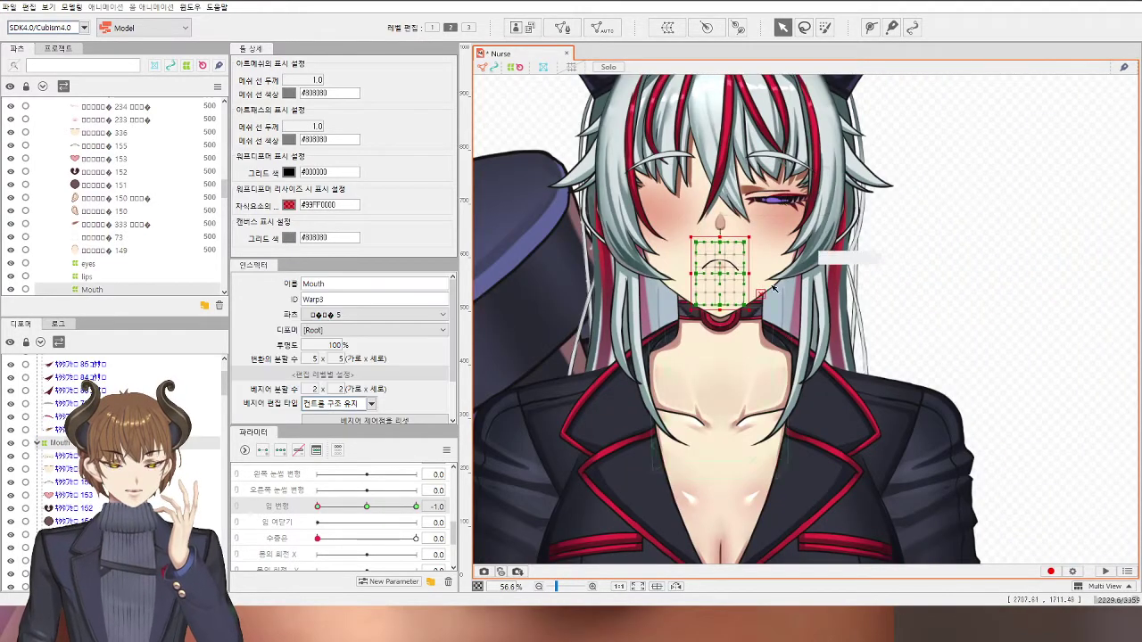
scroll(729, 277, "up", 1)
left_click_drag(754, 272, 723, 278)
key("ctrl+z")
left_click(937, 290)
scroll(937, 290, "down", 2)
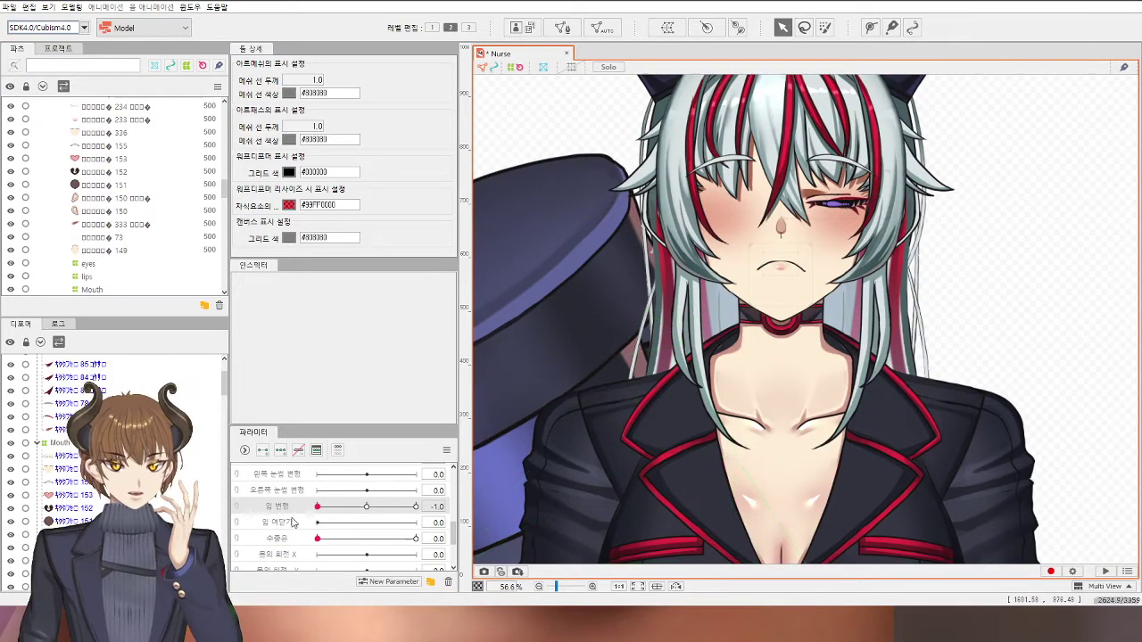
Step: Lower the centre path point on the lip line of upper lip mesh 233 to dip the middle of the frown
scroll(785, 268, "up", 6)
scroll(785, 268, "up", 3)
scroll(856, 299, "down", 7)
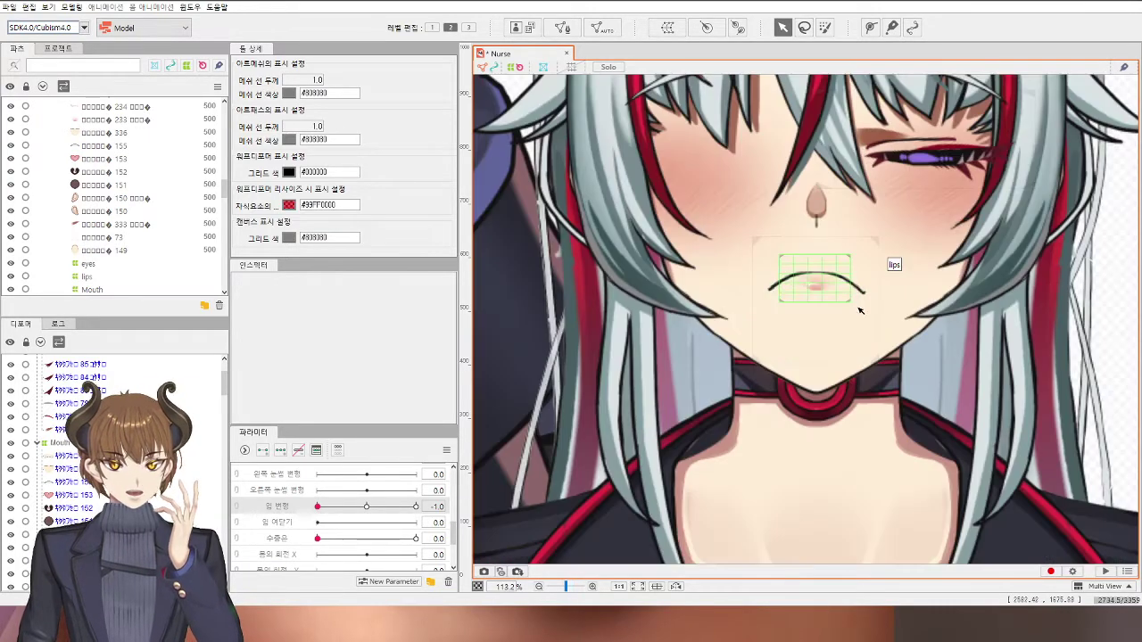
scroll(981, 325, "down", 6)
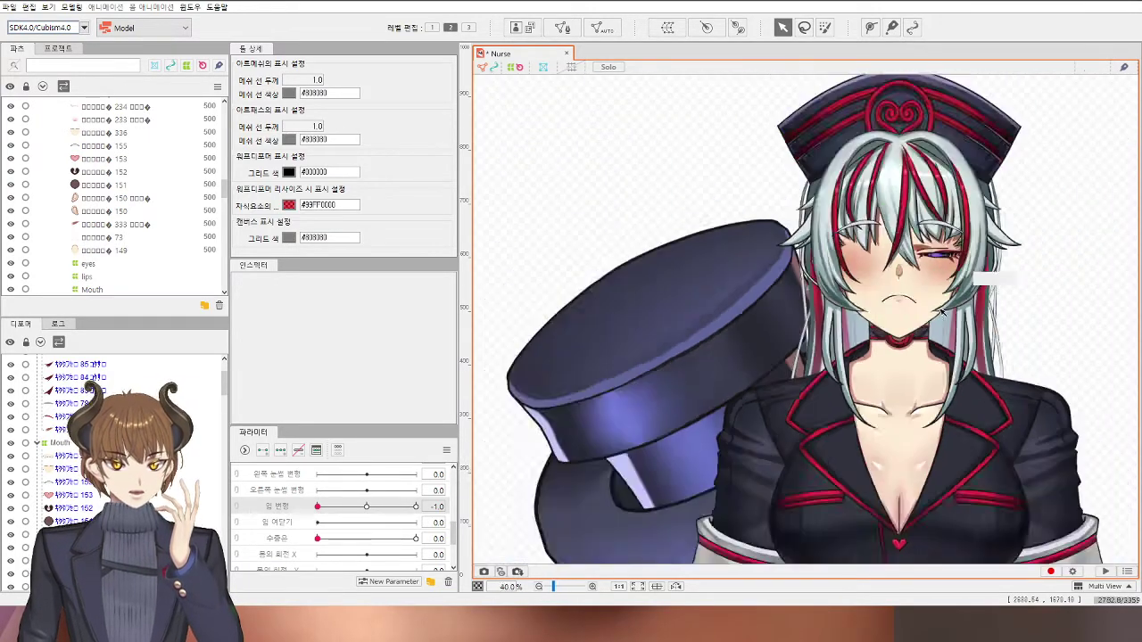
scroll(965, 306, "up", 6)
scroll(965, 307, "up", 4)
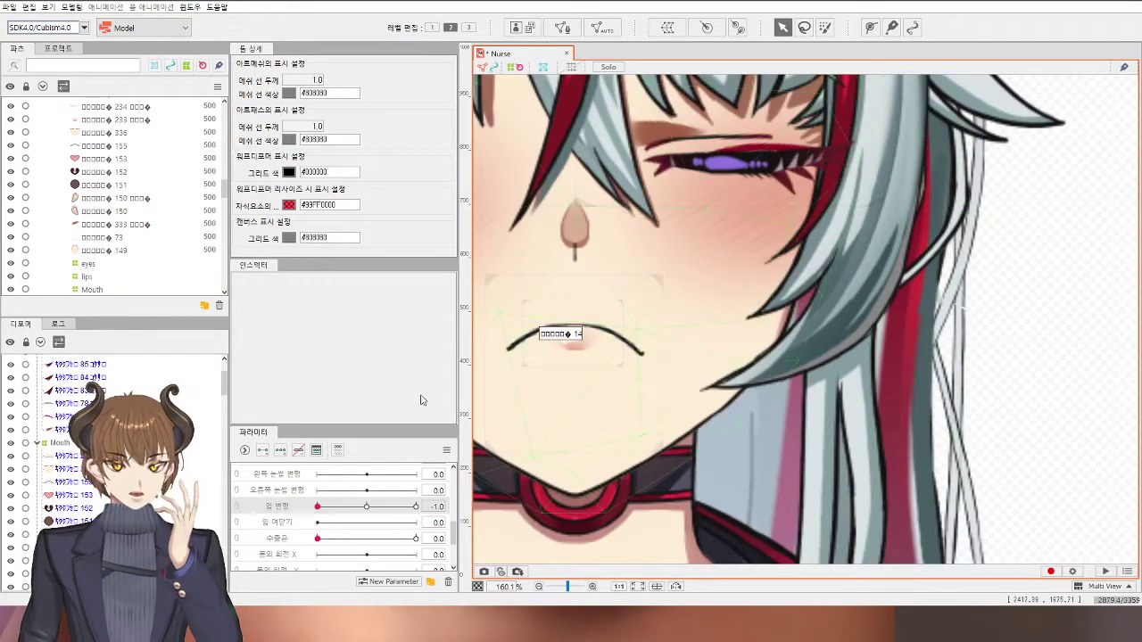
left_click(562, 337)
scroll(570, 337, "up", 4)
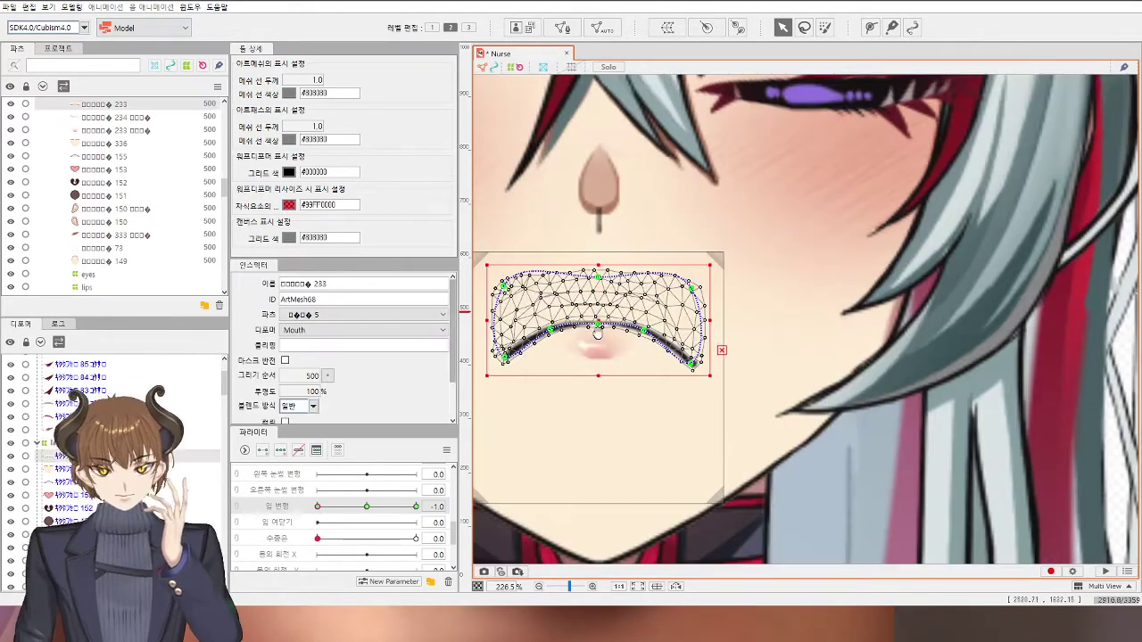
scroll(678, 311, "up", 6)
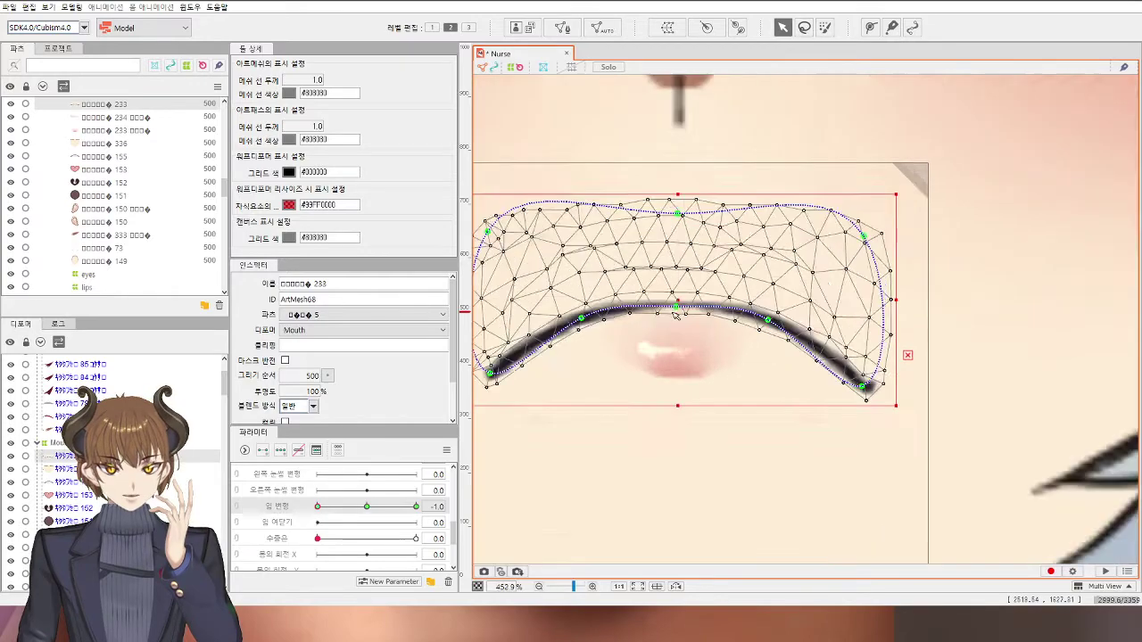
left_click_drag(680, 311, 676, 359)
scroll(675, 357, "down", 12)
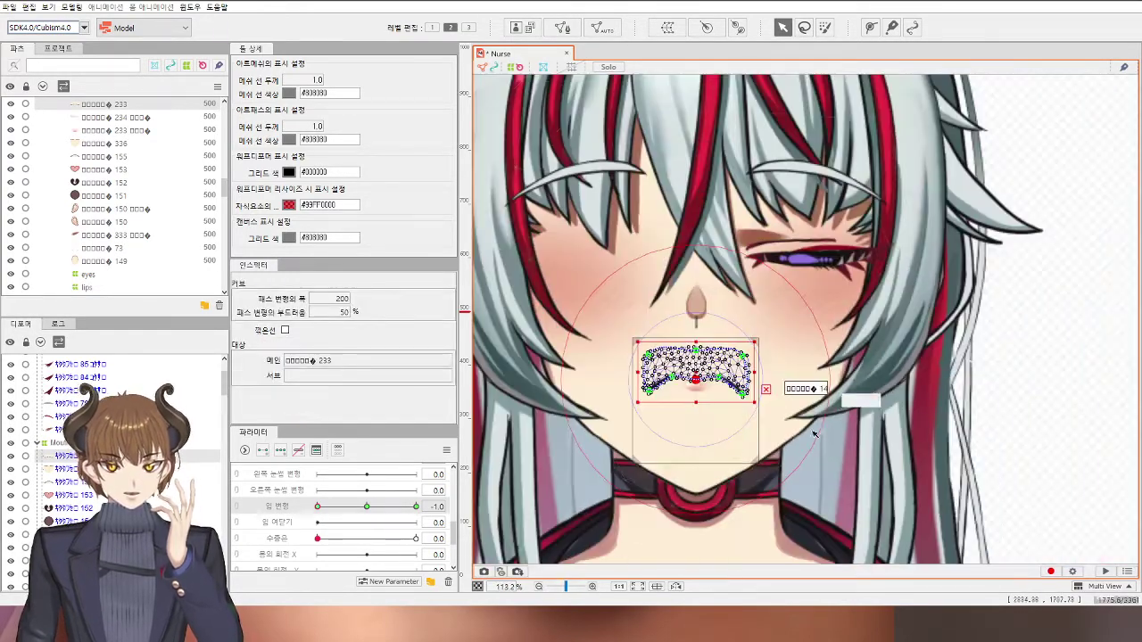
Step: Raise both mouth-corner path points of upper lip mesh 233 to flatten the ends of the frown
left_click(1005, 424)
scroll(699, 442, "up", 7)
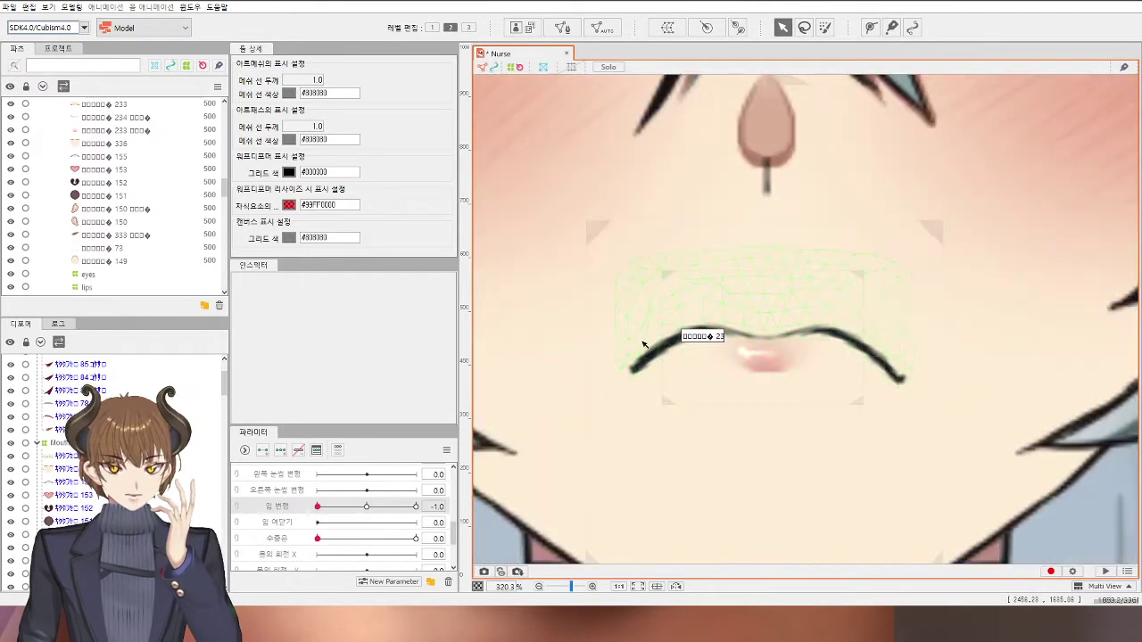
left_click(642, 346)
left_click_drag(631, 364, 629, 351)
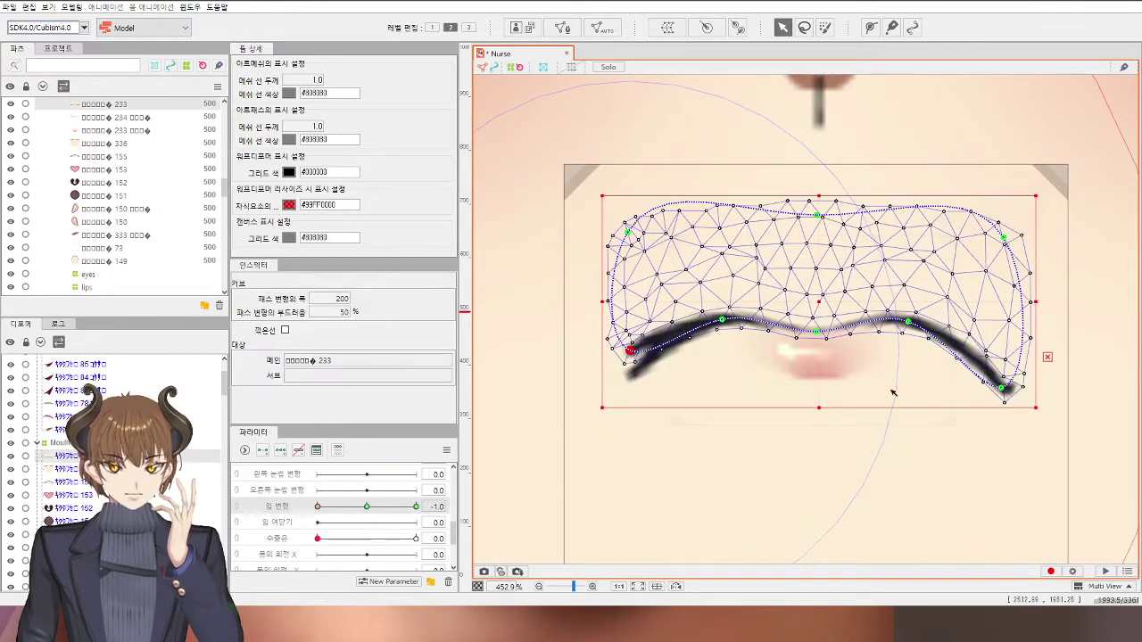
left_click_drag(1012, 386, 1015, 363)
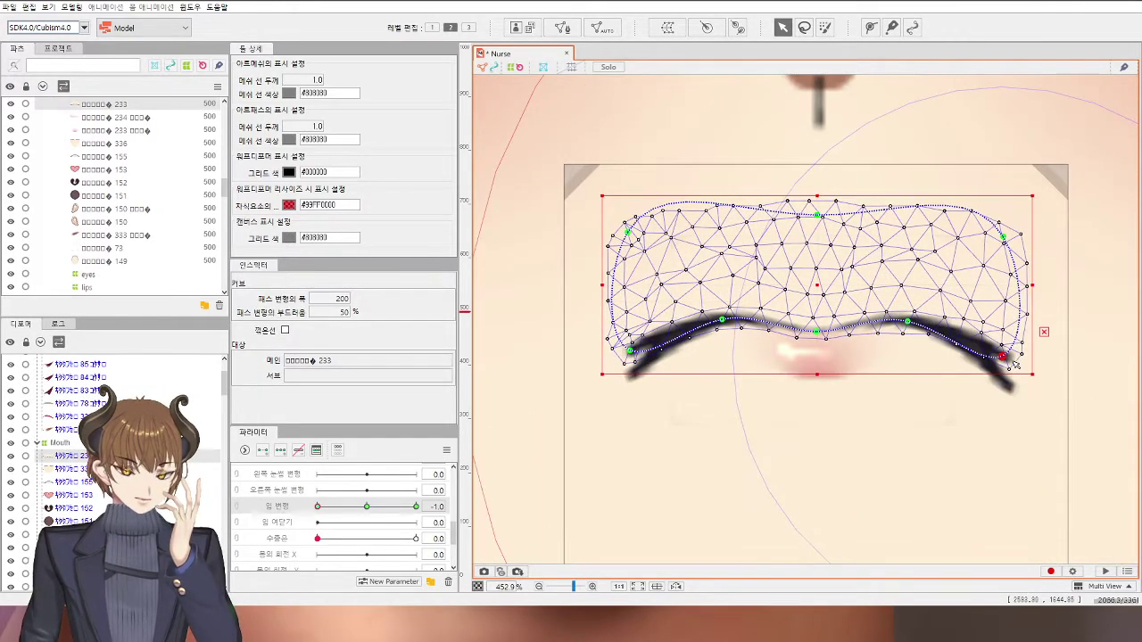
Step: Raise both corner points and lower the upper centre point of mesh 336 to match the reshaped lip line
left_click(627, 438)
left_click_drag(635, 379, 631, 350)
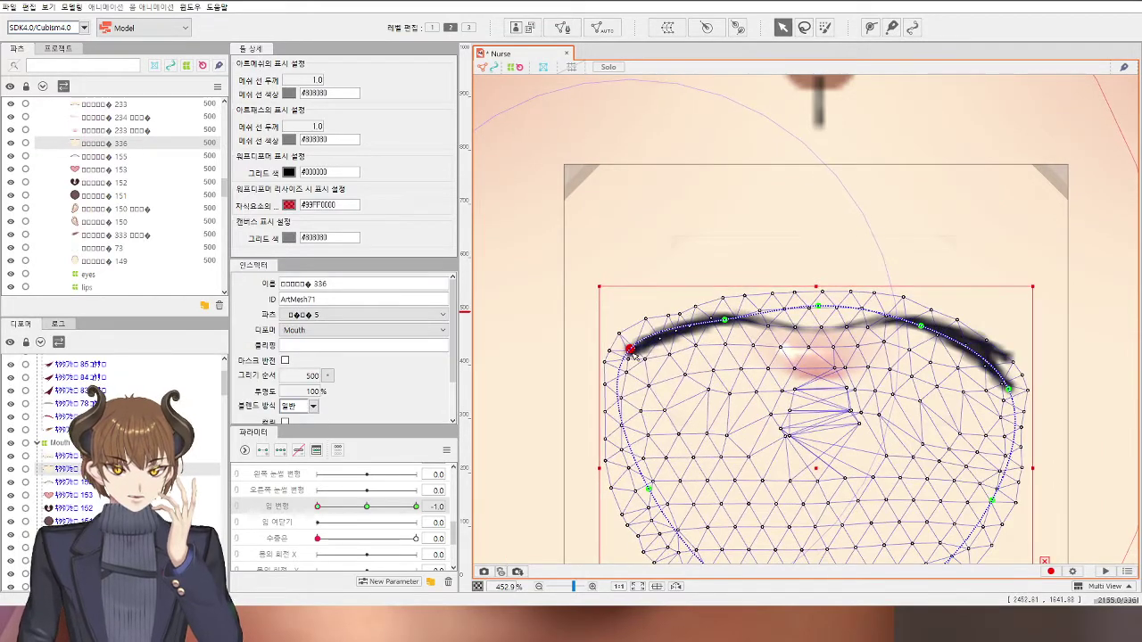
left_click_drag(1008, 389, 1009, 363)
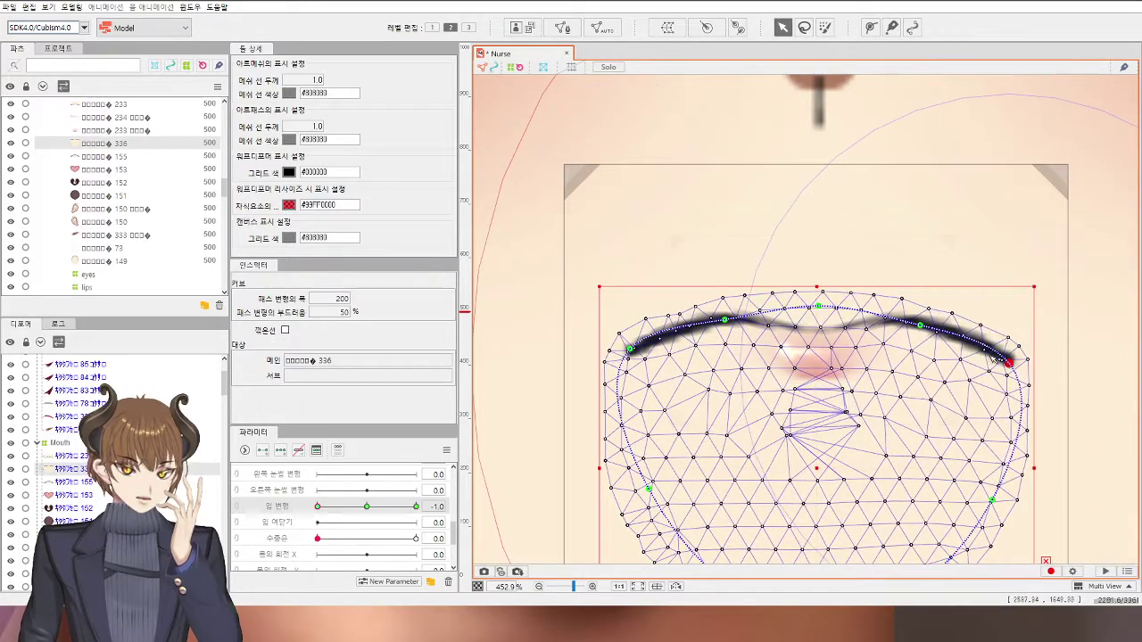
left_click_drag(817, 306, 817, 332)
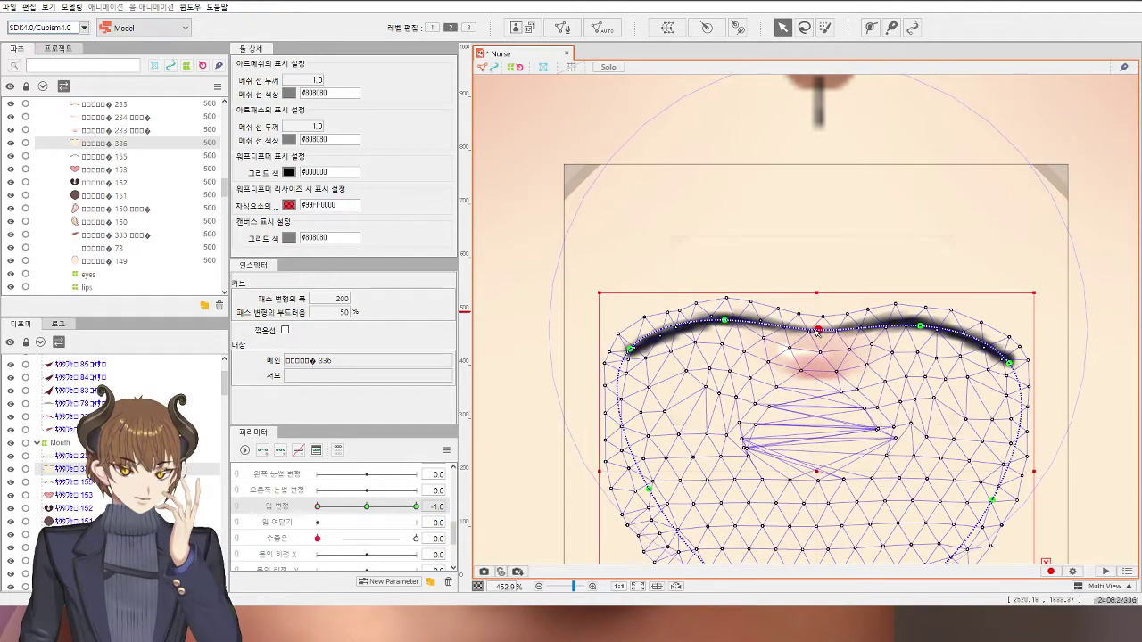
Step: Examine the reshaped frown on the whole face with no mesh selected
scroll(817, 331, "down", 4)
left_click(1058, 360)
scroll(1058, 361, "down", 2)
left_click_drag(633, 241, 447, 215)
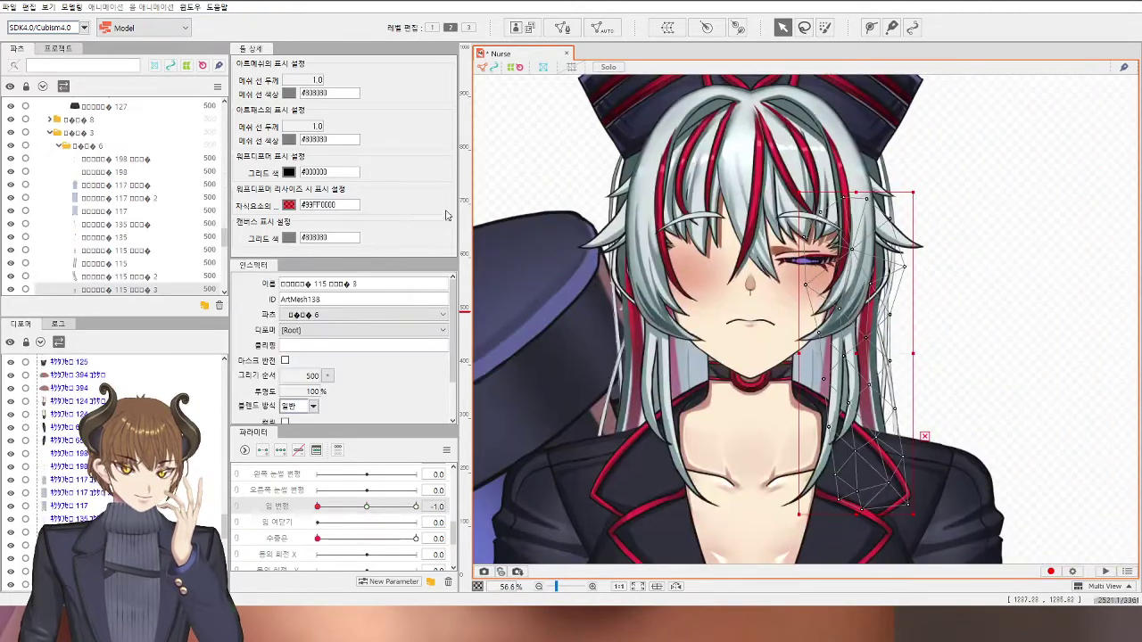
left_click(537, 179)
scroll(537, 179, "down", 2)
scroll(595, 223, "up", 5)
scroll(785, 295, "down", 4)
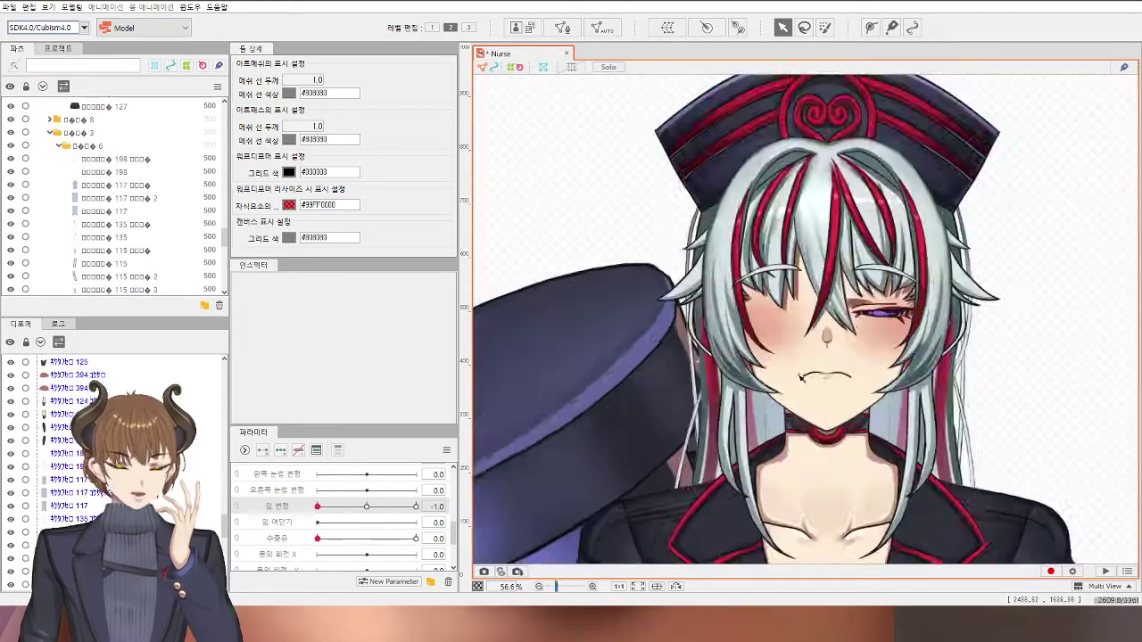
scroll(791, 345, "up", 4)
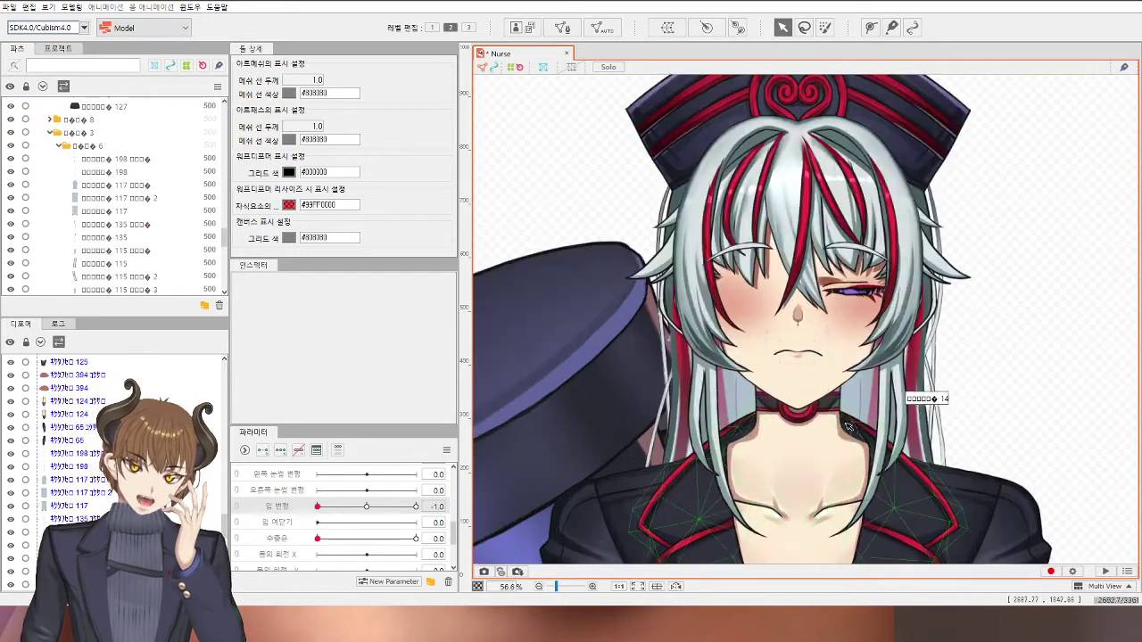
Step: Set the mouth deformation parameter to 1.0 and lower the path points beside the lip centre of mesh 233 for a rounder smile
scroll(791, 345, "down", 1)
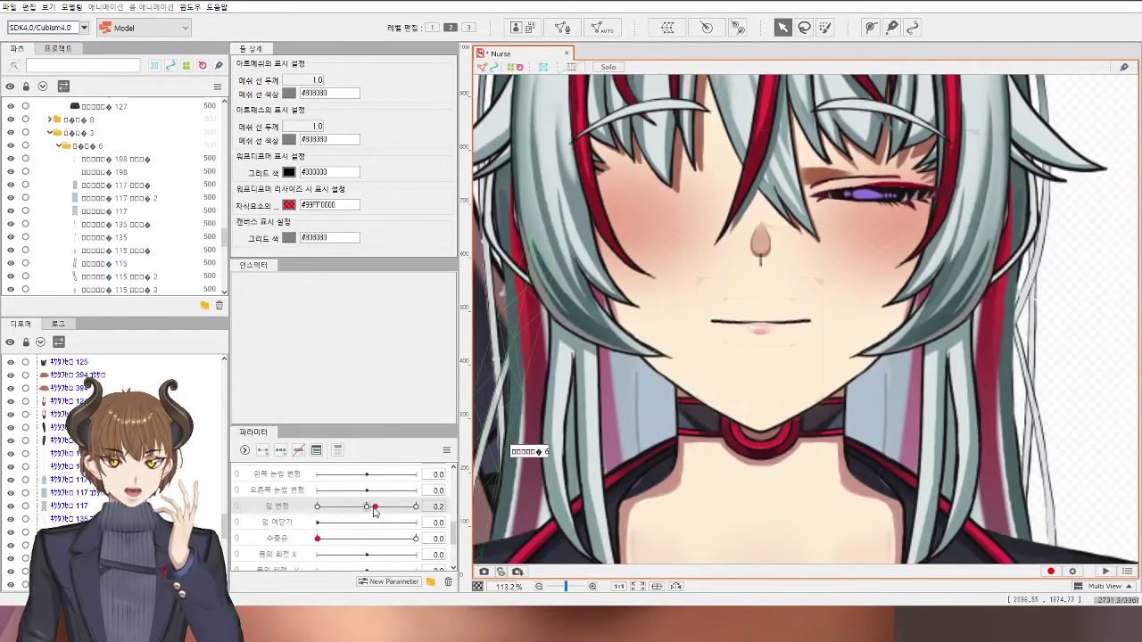
left_click_drag(317, 507, 453, 485)
scroll(560, 433, "up", 3)
left_click(726, 332)
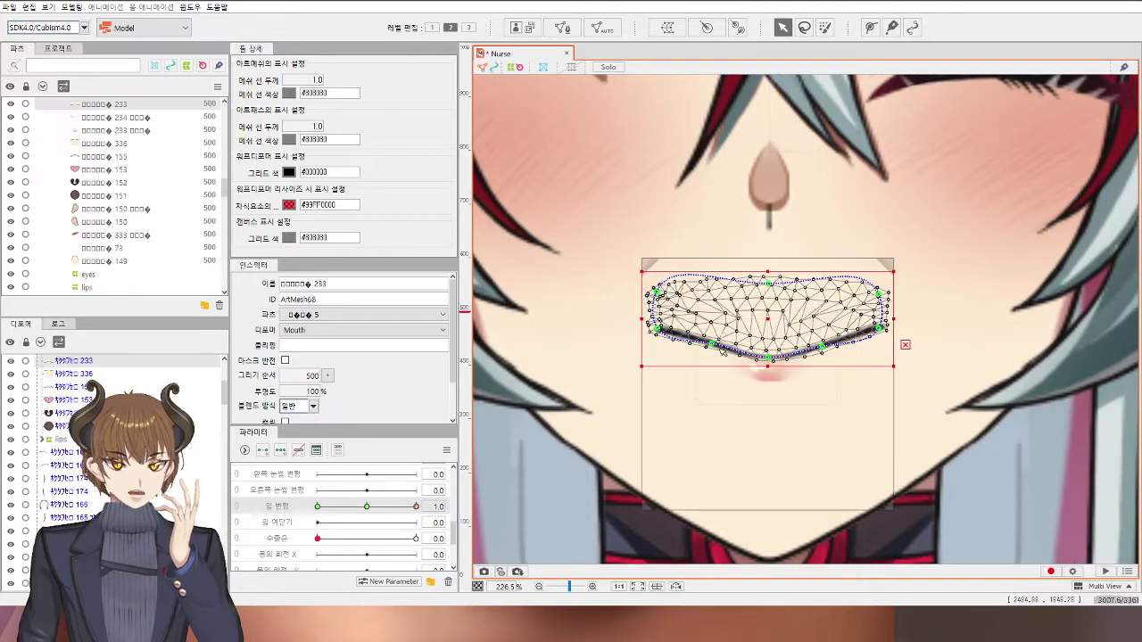
scroll(714, 339, "up", 1)
left_click_drag(708, 338, 706, 351)
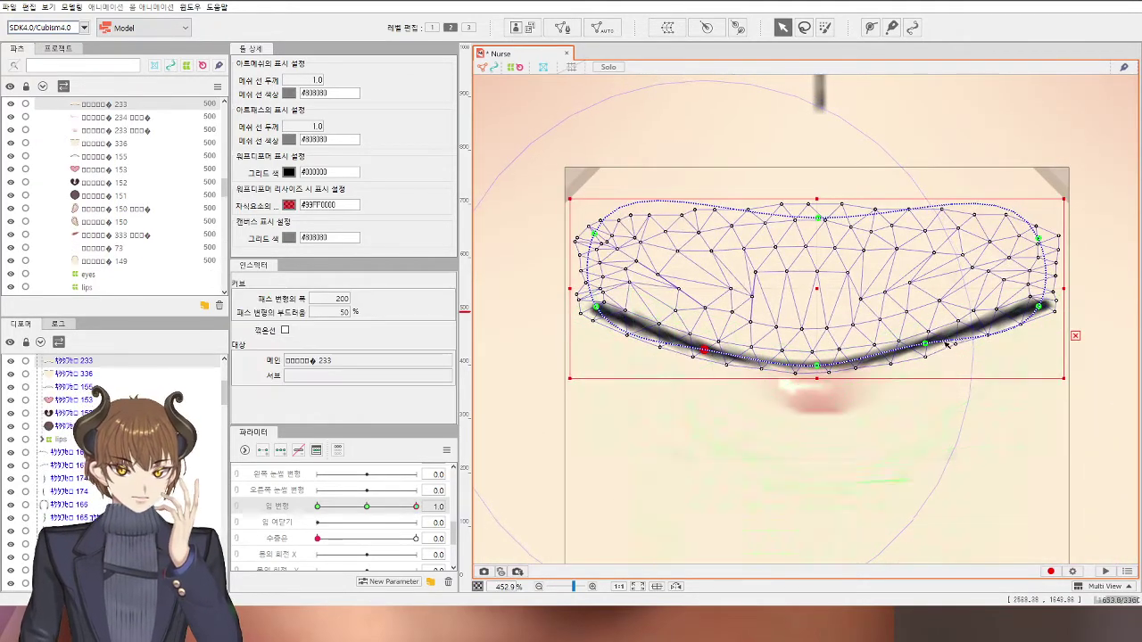
left_click_drag(928, 344, 933, 354)
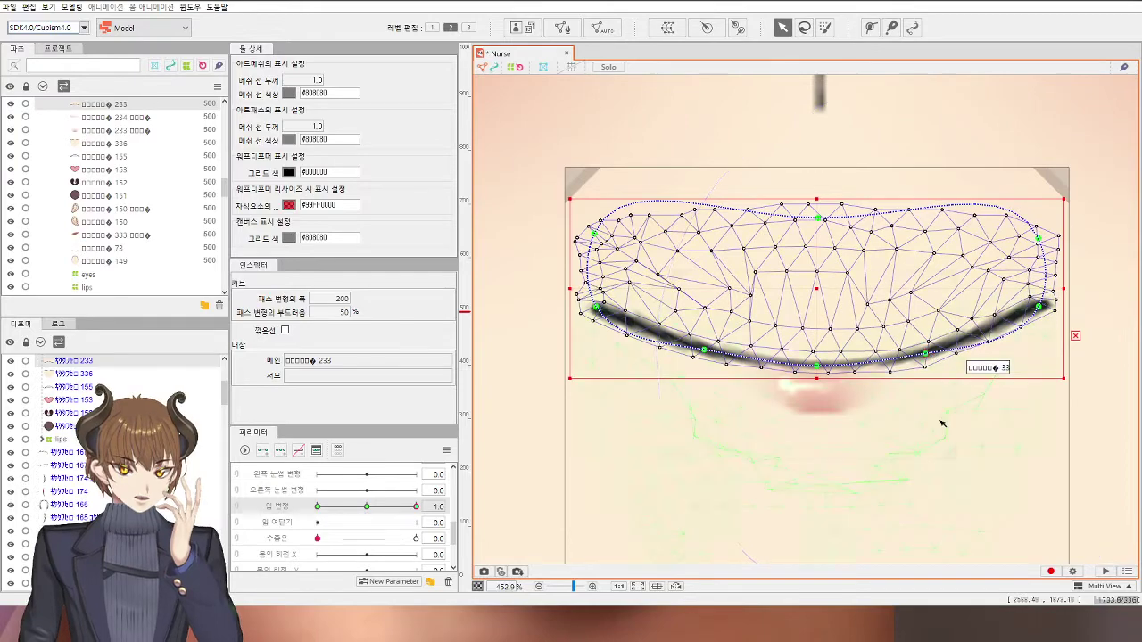
Step: Lower the matching side path points of mesh 336 so its upper edge follows the rounded smile
left_click(942, 422)
key("p")
left_click(713, 353)
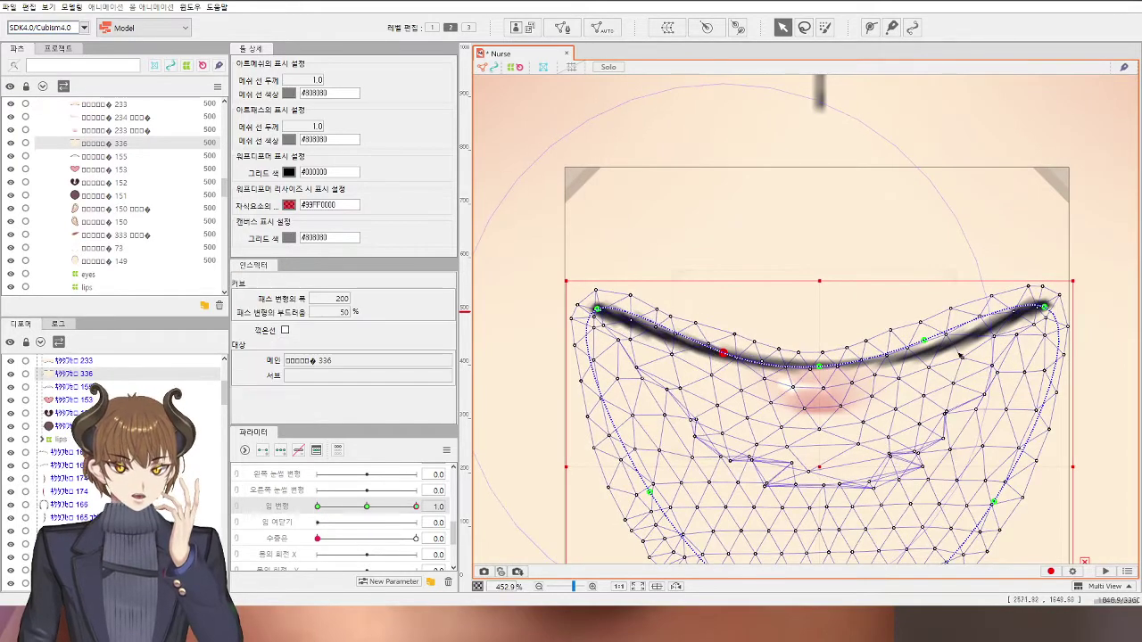
left_click(924, 342)
scroll(924, 348, "down", 10)
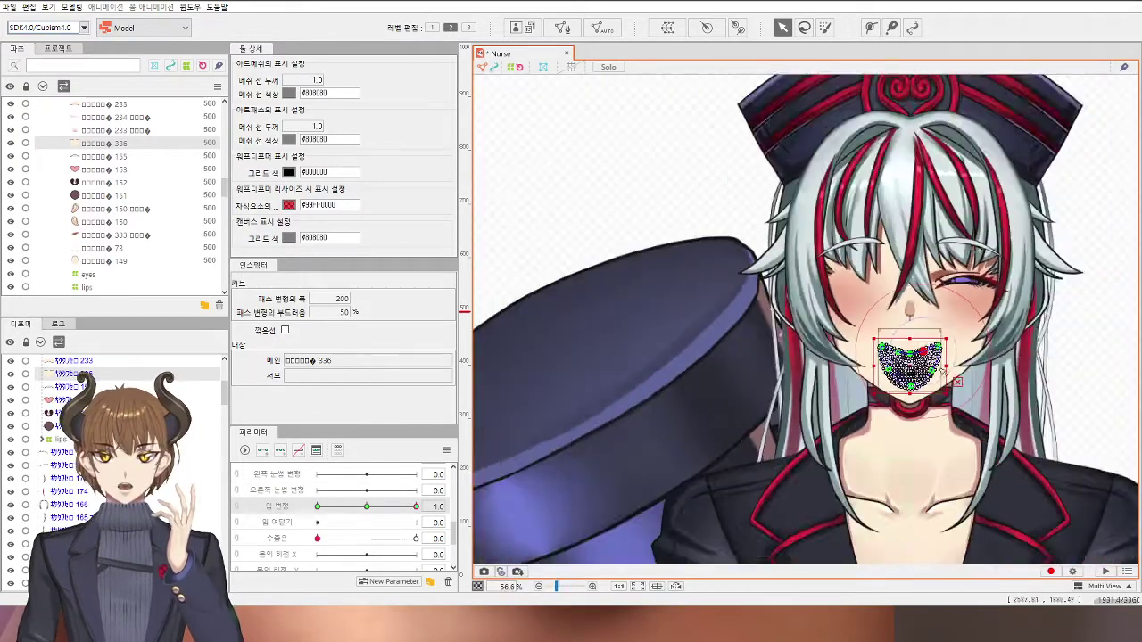
Step: Deselect the mouth mesh and set the left eye blink parameter to 0.5
left_click(630, 192)
left_click_drag(692, 306, 589, 280)
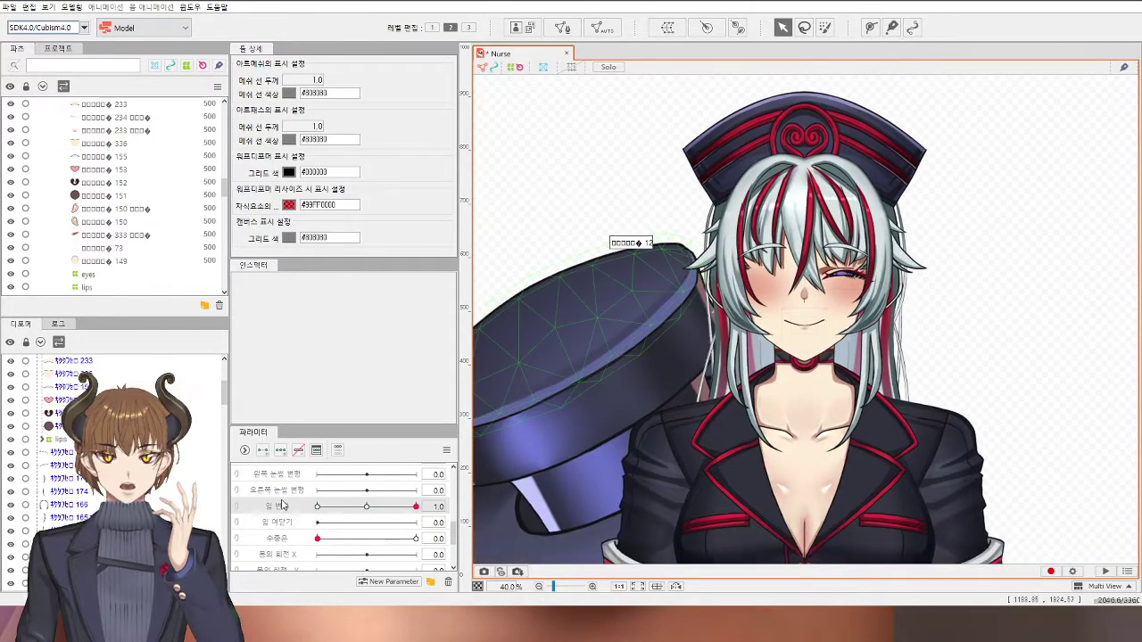
scroll(282, 505, "up", 4)
left_click(367, 521)
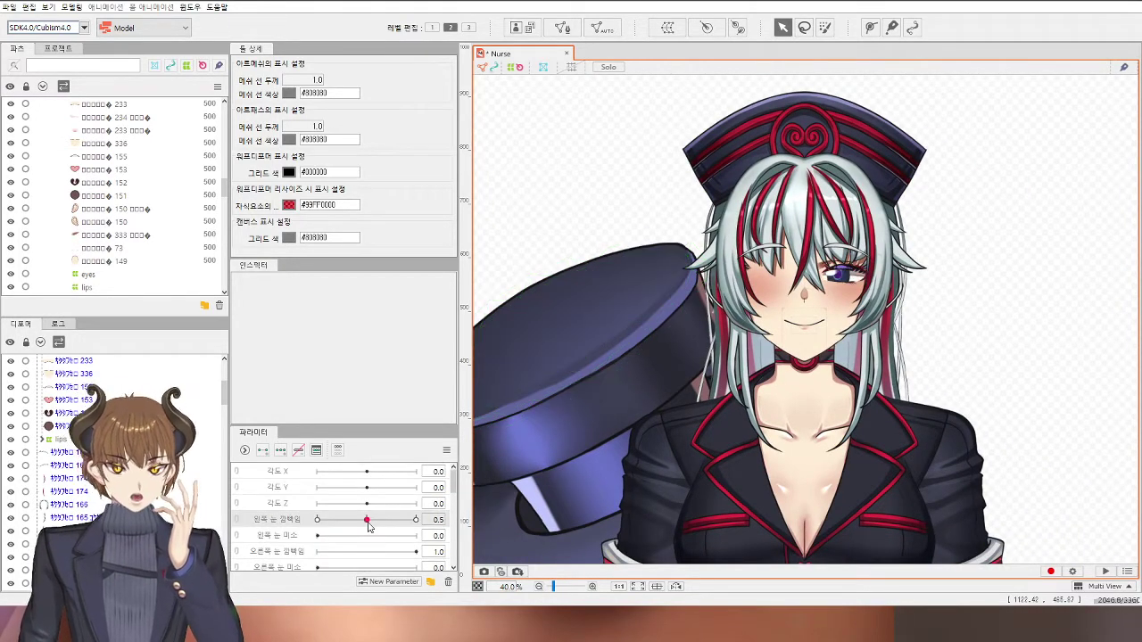
Step: Examine the smiling mouth together with the open eye, both close up and on the whole figure
scroll(803, 326, "down", 3)
scroll(805, 322, "up", 1)
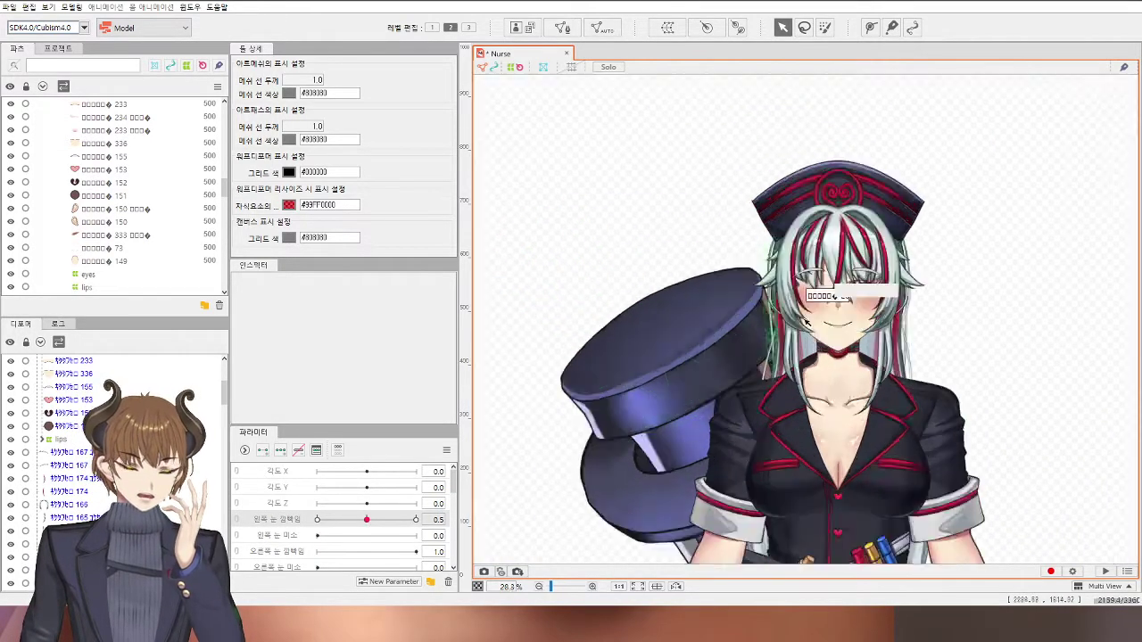
scroll(806, 321, "up", 4)
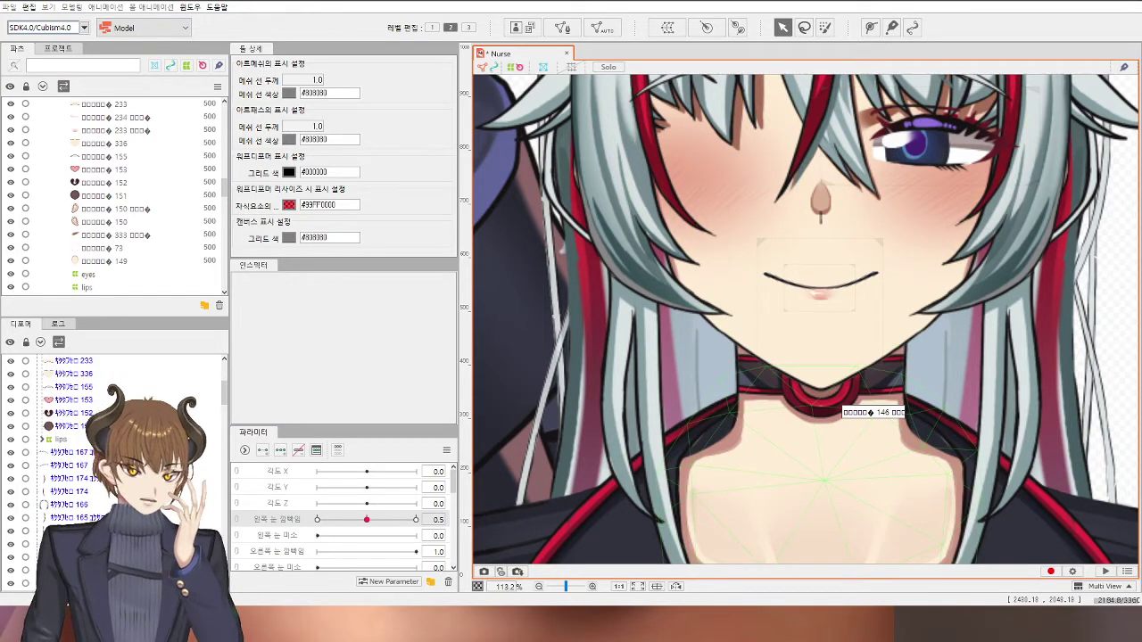
scroll(779, 189, "up", 1)
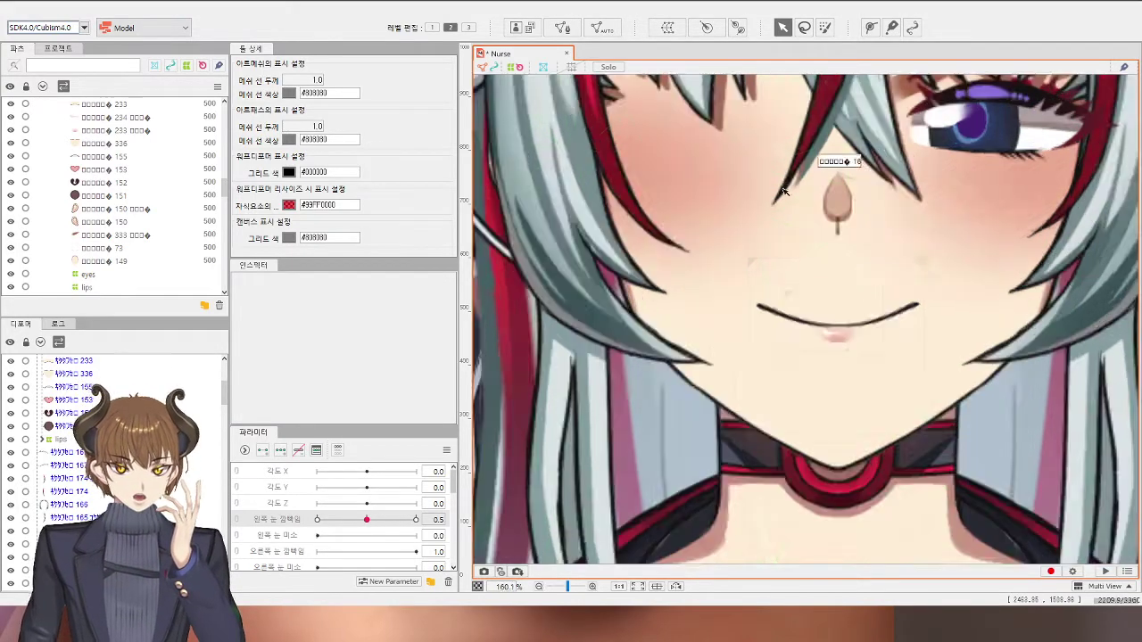
scroll(784, 188, "down", 3)
left_click_drag(783, 169, 774, 245)
scroll(775, 239, "up", 1)
scroll(779, 239, "down", 3)
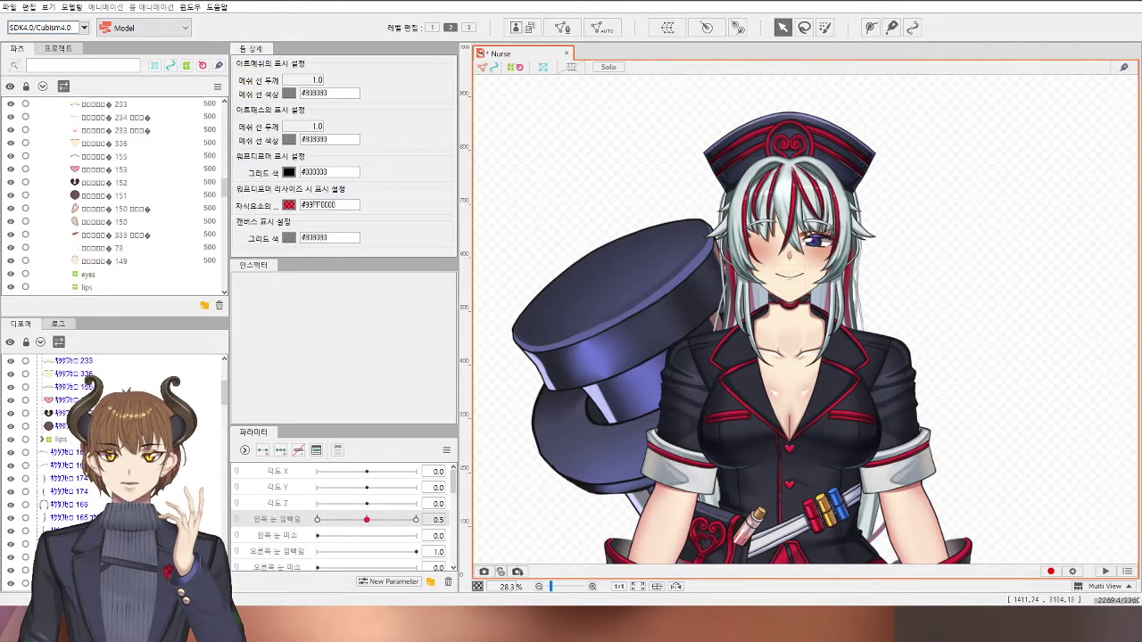
scroll(828, 285, "up", 5)
scroll(838, 250, "up", 1)
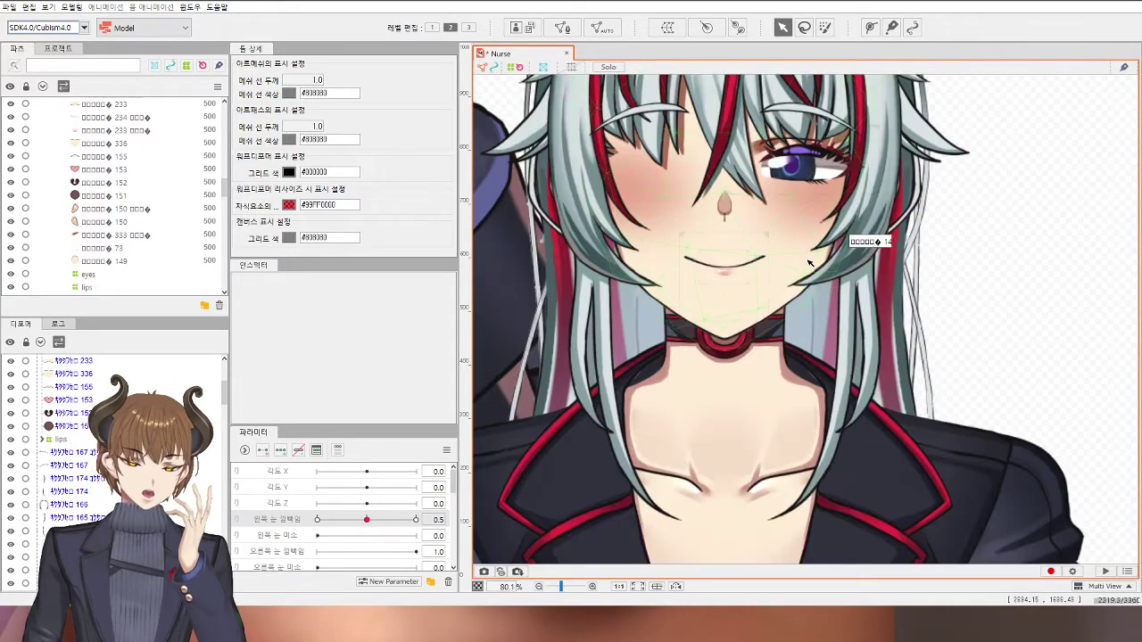
scroll(847, 205, "down", 3)
scroll(843, 196, "up", 6)
Step: Hide the dark iris mesh 396 copy on the open eye and clear the selection
left_click(842, 196)
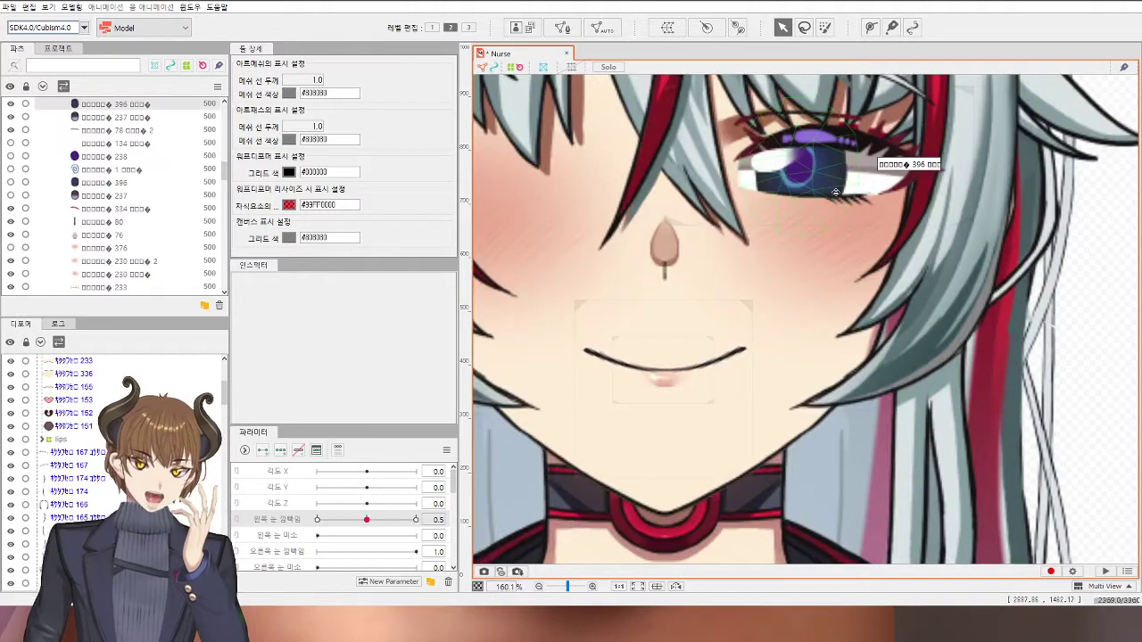
scroll(1026, 259, "down", 4)
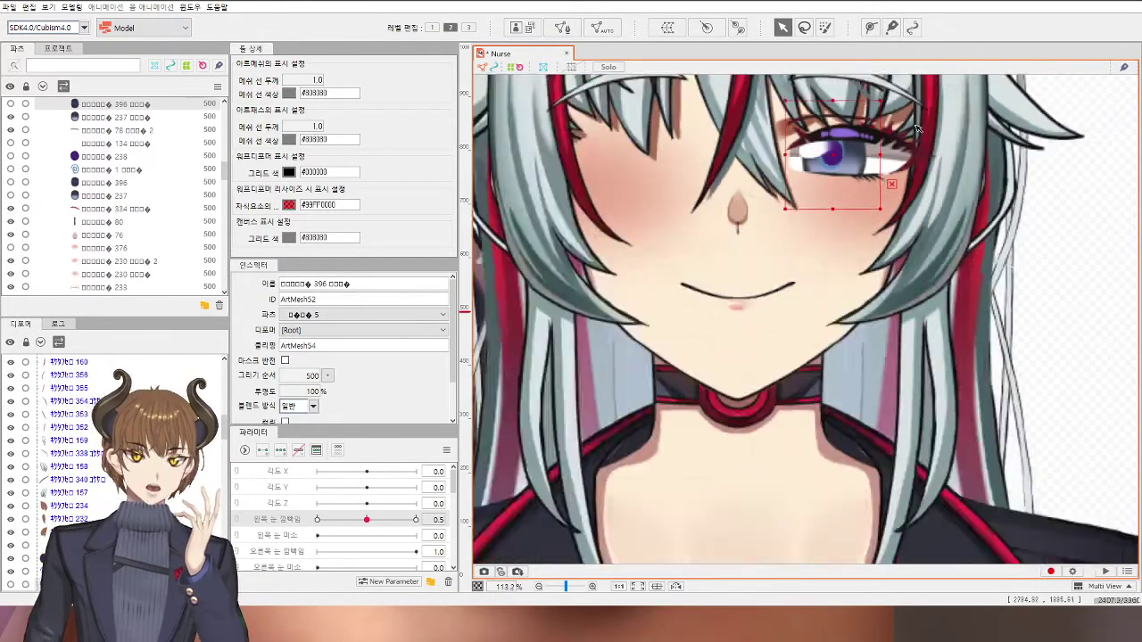
left_click(1054, 271)
scroll(1054, 271, "down", 2)
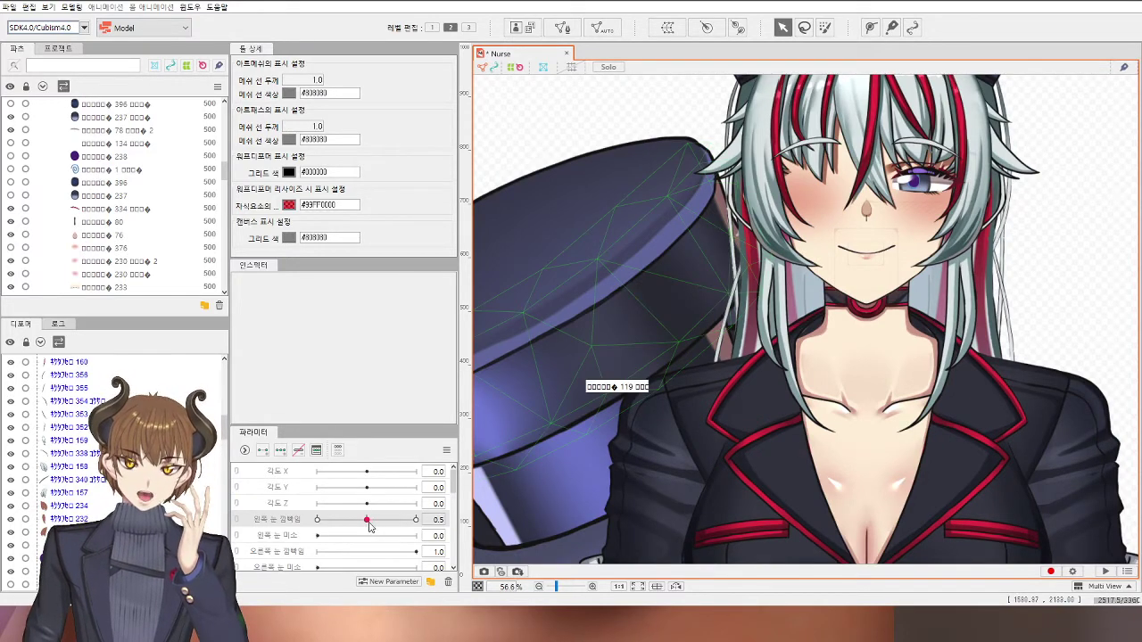
Step: Select mouth meshes 233 and 336 together and add two keys to the mouth open parameter
mouse_move(369, 526)
left_mouse_down()
mouse_move(396, 531)
mouse_move(307, 528)
mouse_move(401, 531)
mouse_move(368, 533)
left_mouse_up()
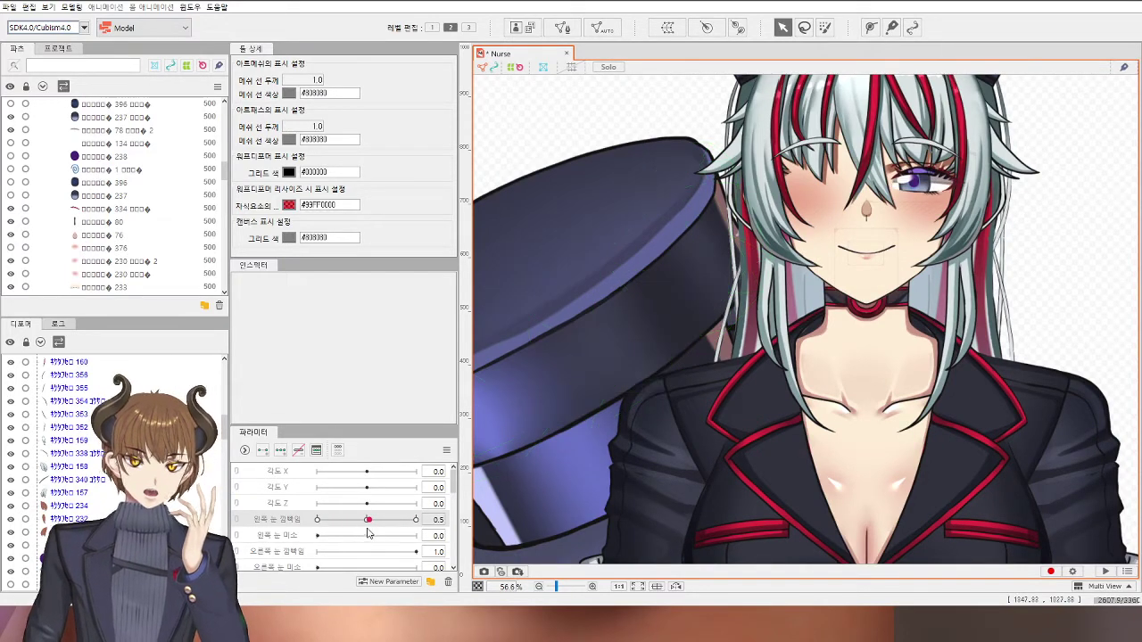
scroll(369, 522, "down", 5)
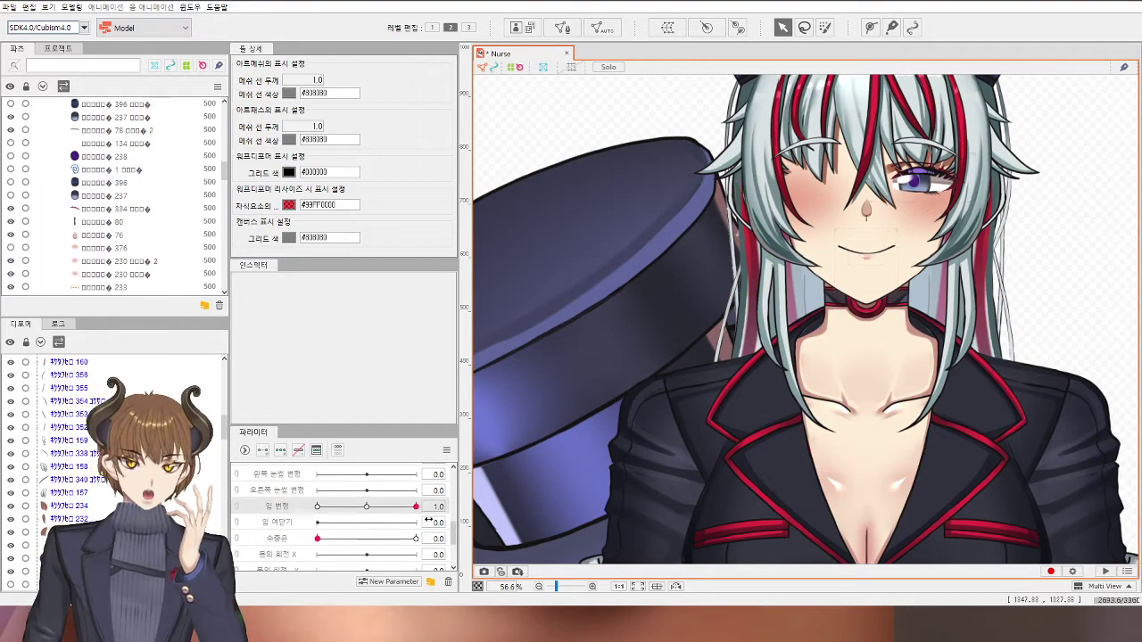
scroll(862, 253, "up", 6)
left_click(883, 229)
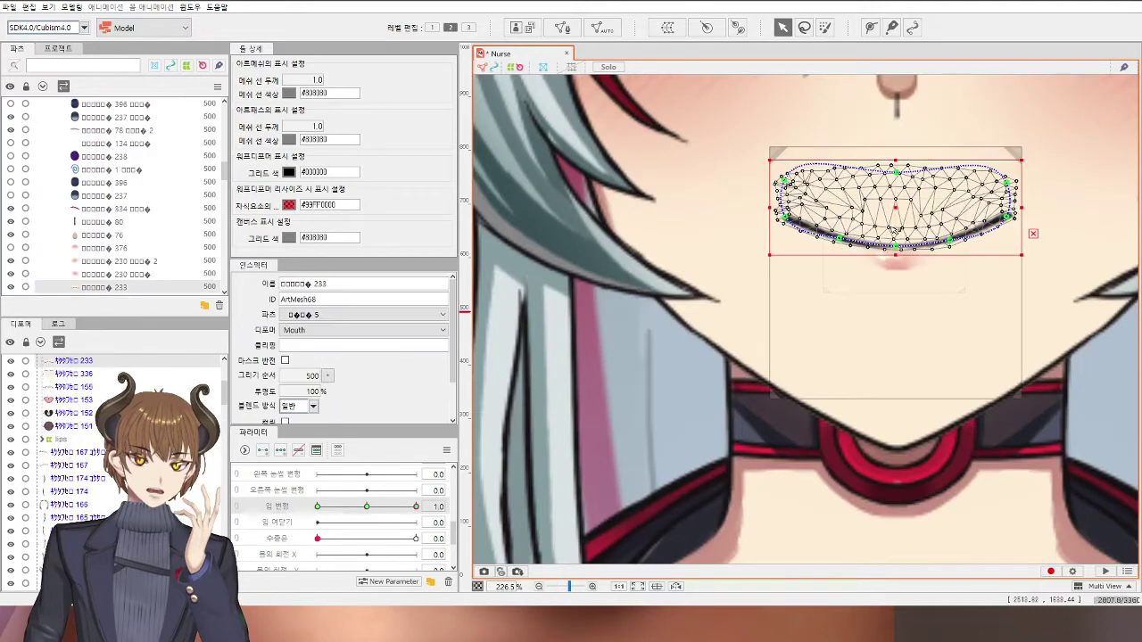
left_click_drag(594, 419, 500, 461)
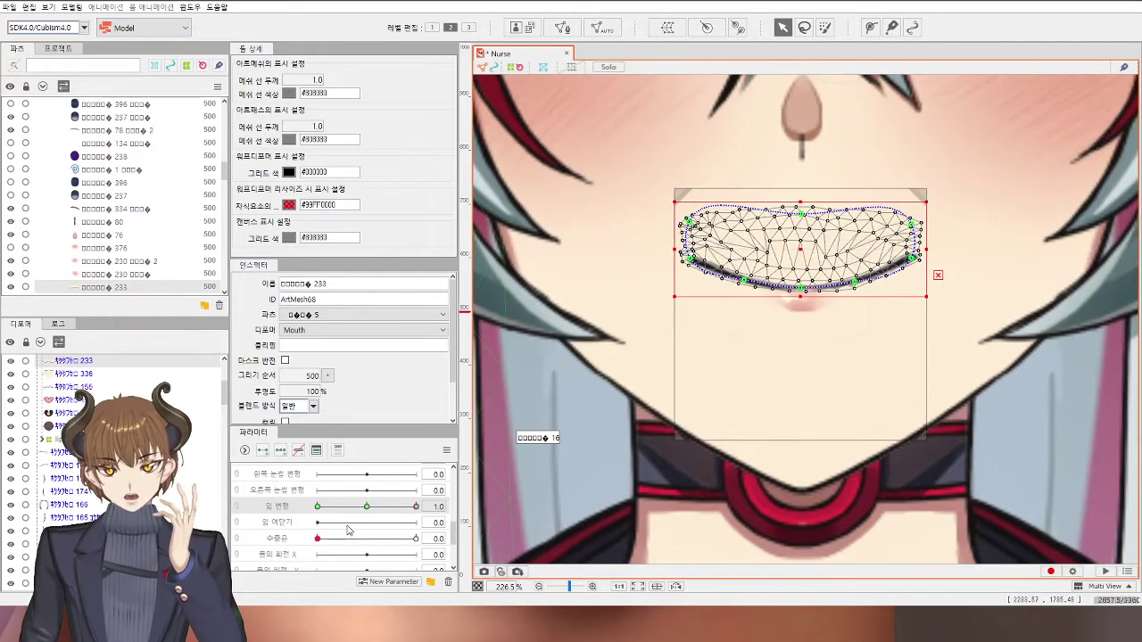
left_click(741, 319, "shift")
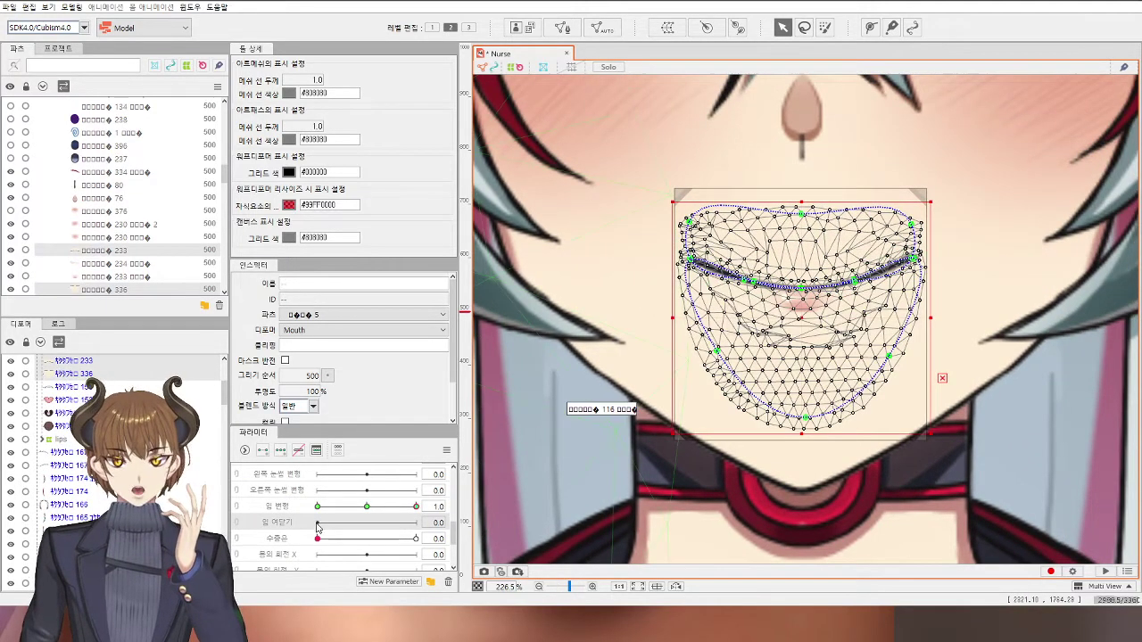
left_click(262, 450)
Step: Test the mouth open parameter at 0.3, return it to 0.0, set mouth deformation to 0.0 and clear the selection
left_click_drag(314, 529, 345, 529)
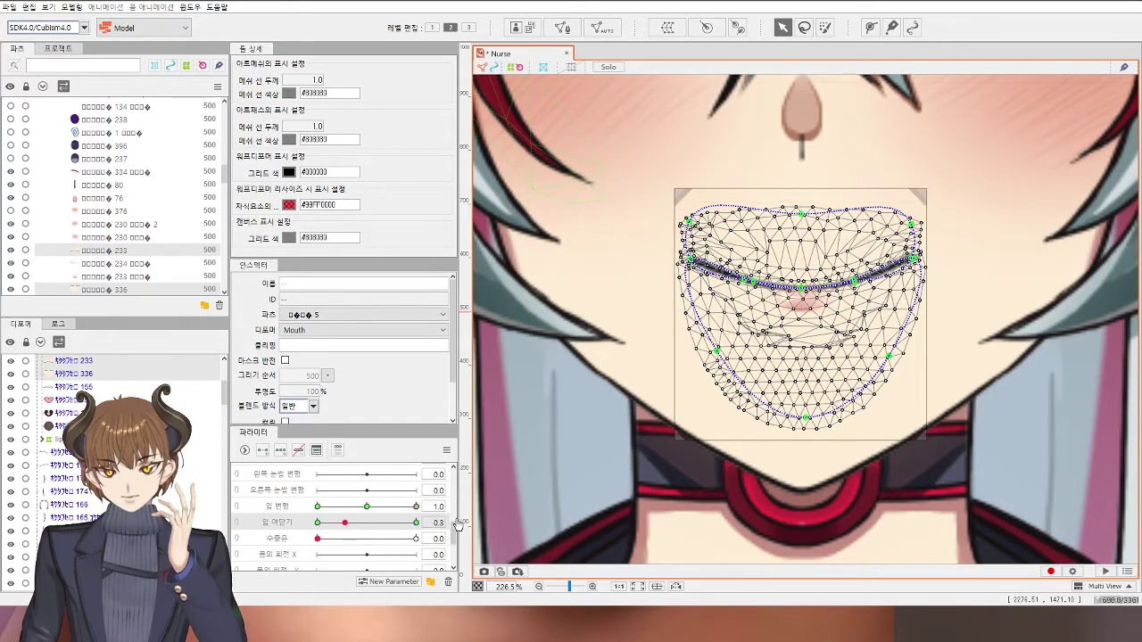
left_click(345, 523)
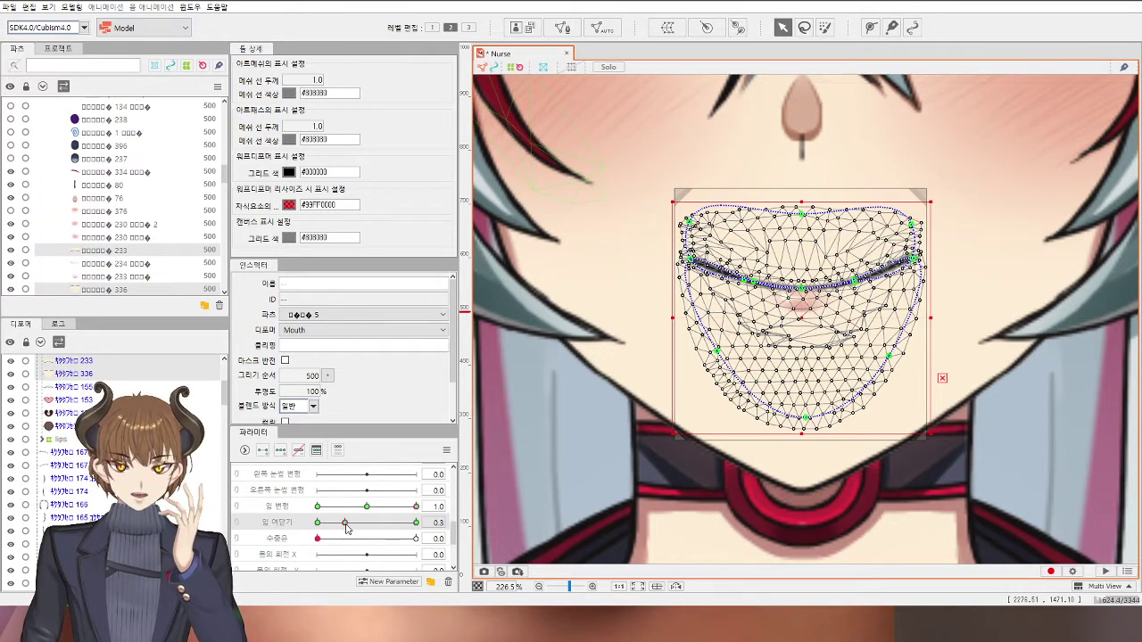
left_click_drag(346, 528, 314, 528)
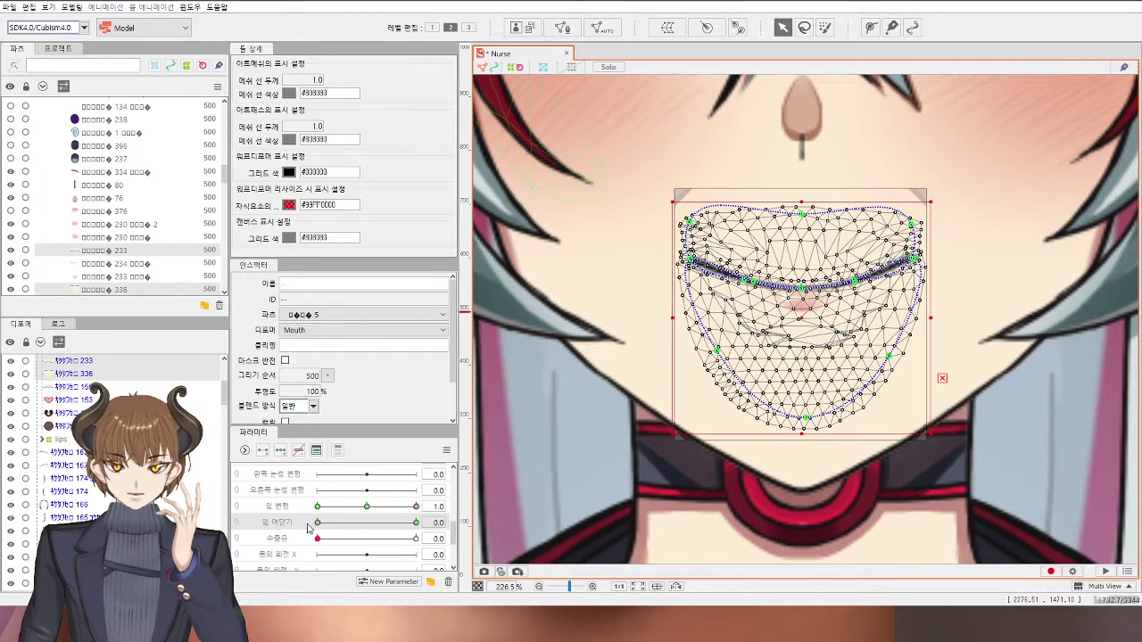
scroll(919, 390, "down", 5)
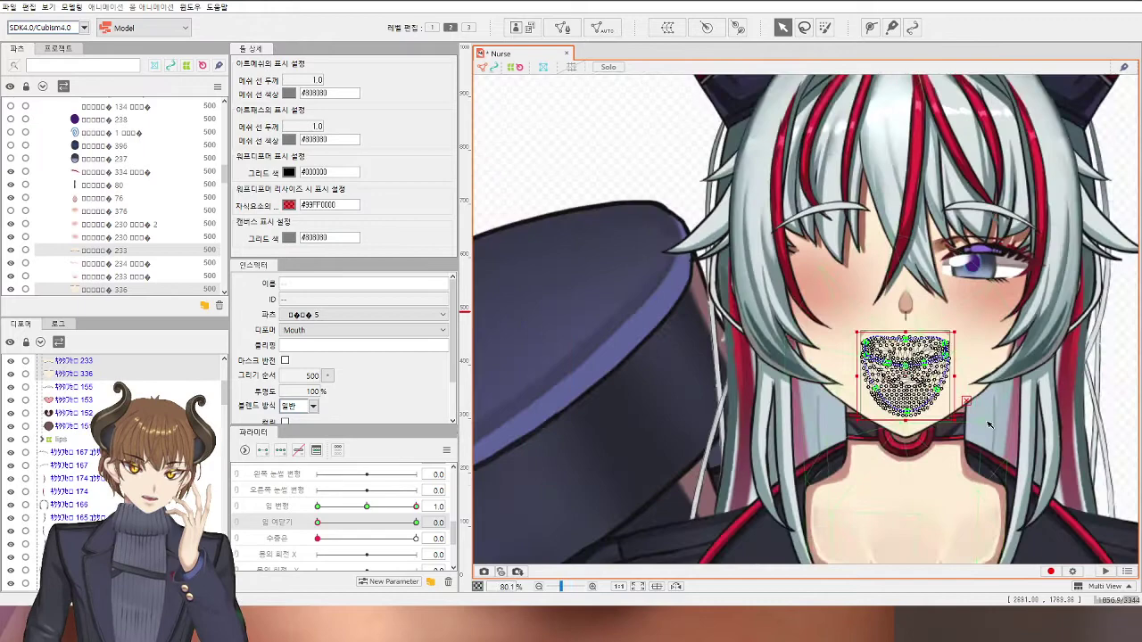
left_click(367, 505)
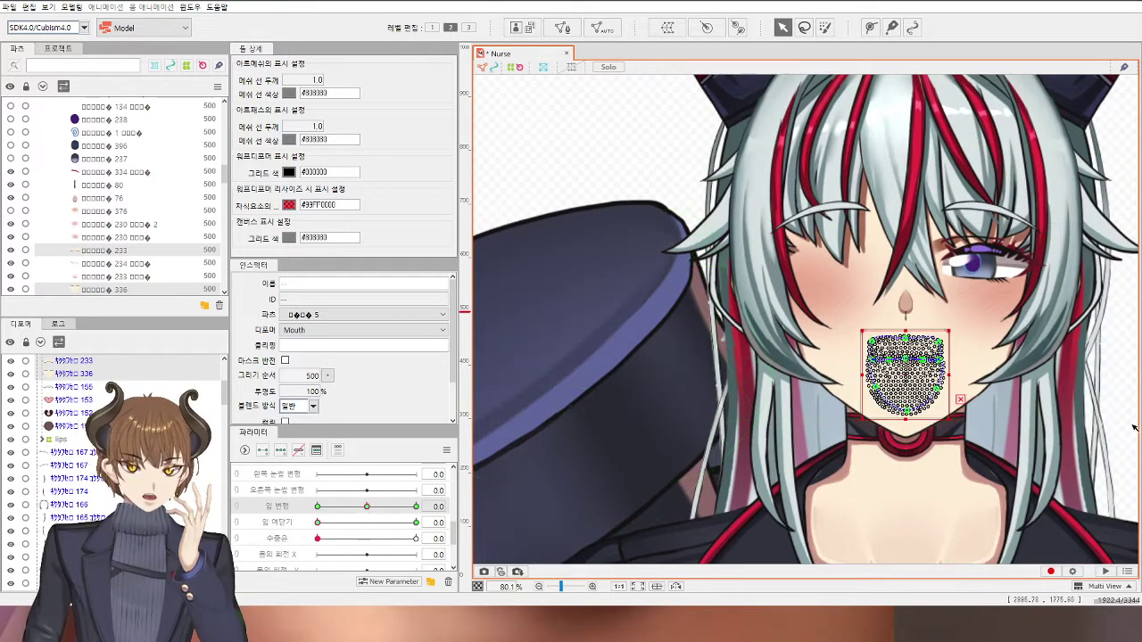
left_click(1091, 416)
scroll(1090, 416, "up", 3)
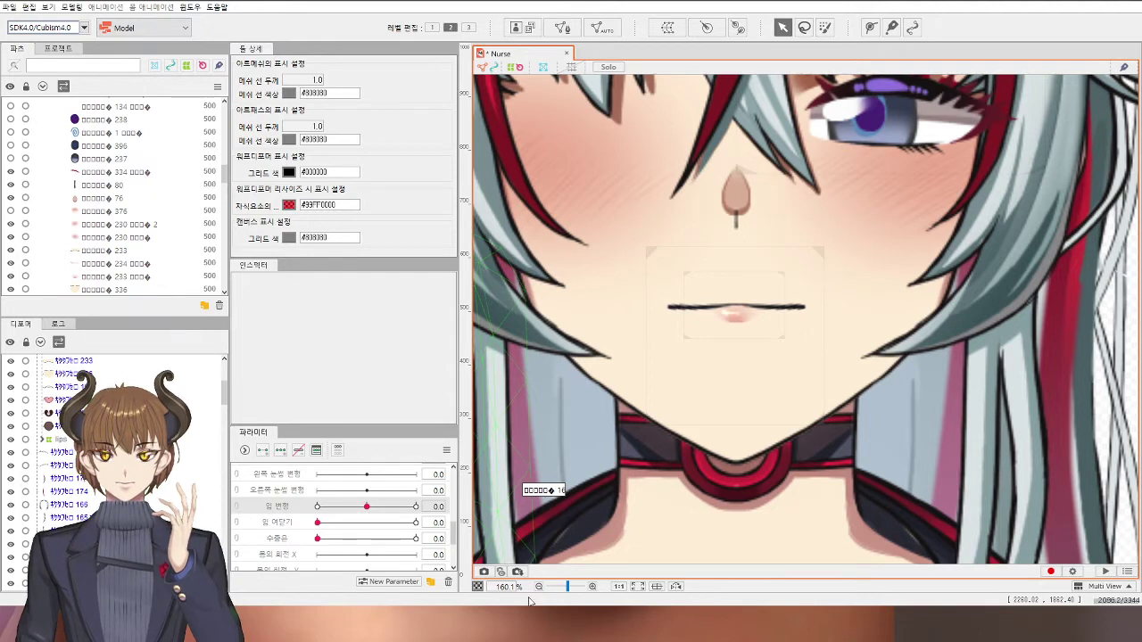
Step: Set mouth open to 1.0 and move upper lip mesh 233 straight up to uncover the upper teeth
left_click(736, 290)
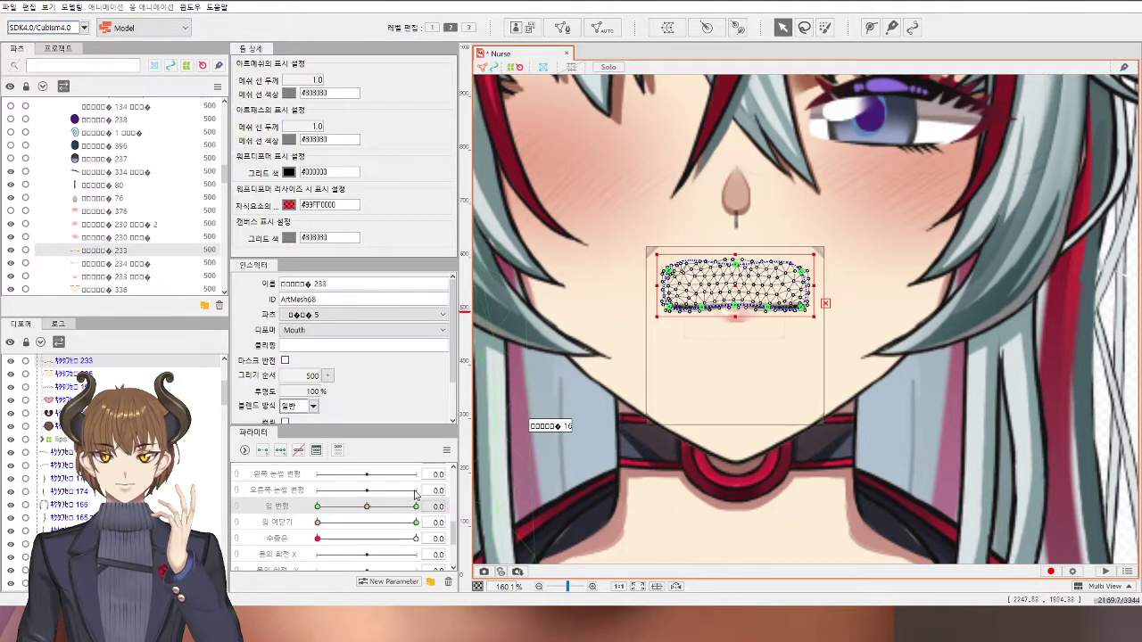
left_click_drag(329, 522, 416, 523)
scroll(691, 290, "up", 3)
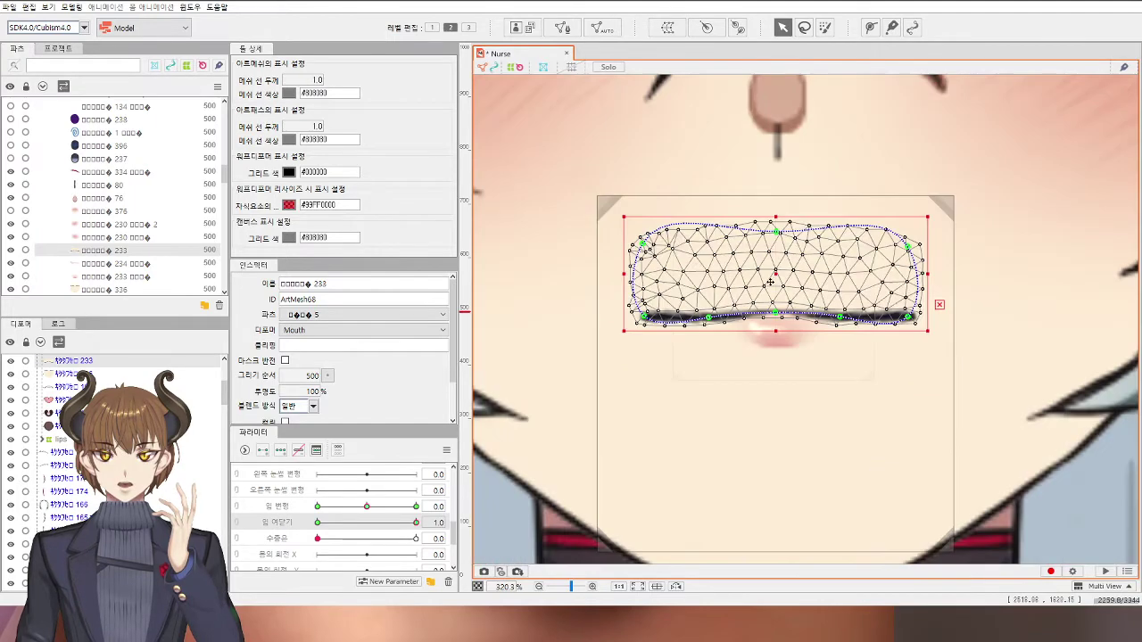
left_click_drag(780, 275, 781, 210)
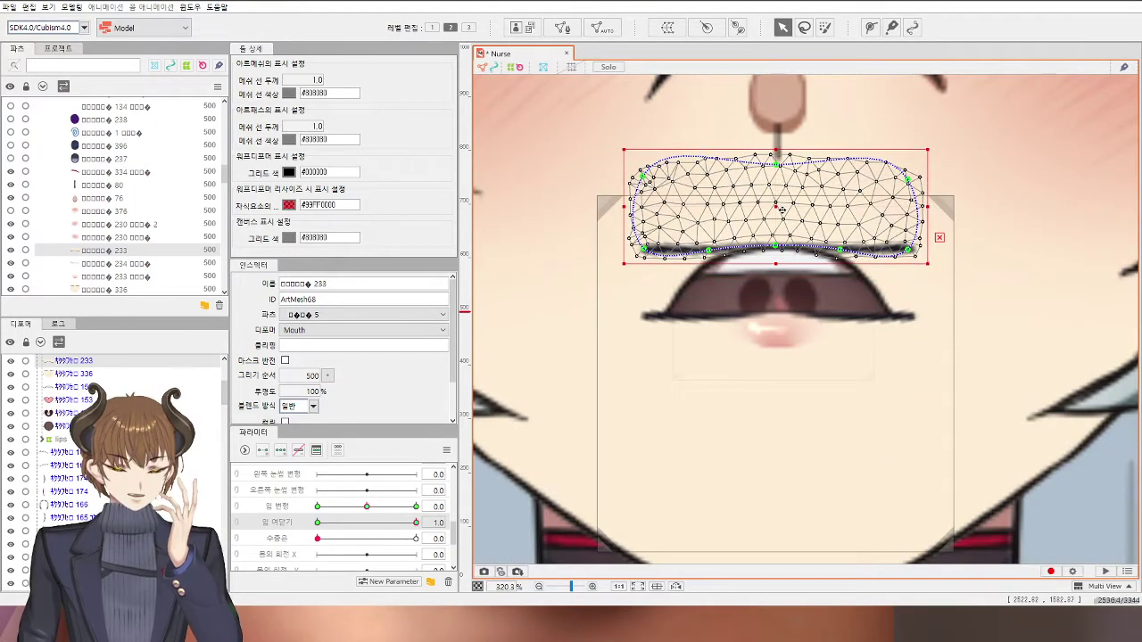
Step: Move lower lip mesh 336 straight down until its upper edge sits just below the tongue
left_click(705, 373)
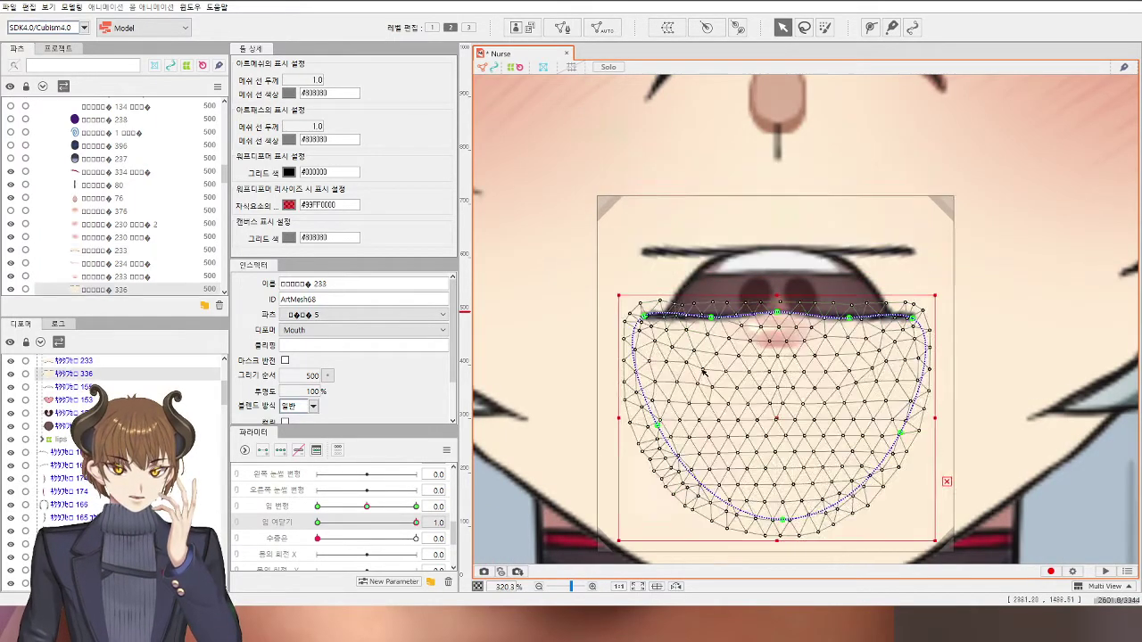
scroll(704, 373, "down", 3)
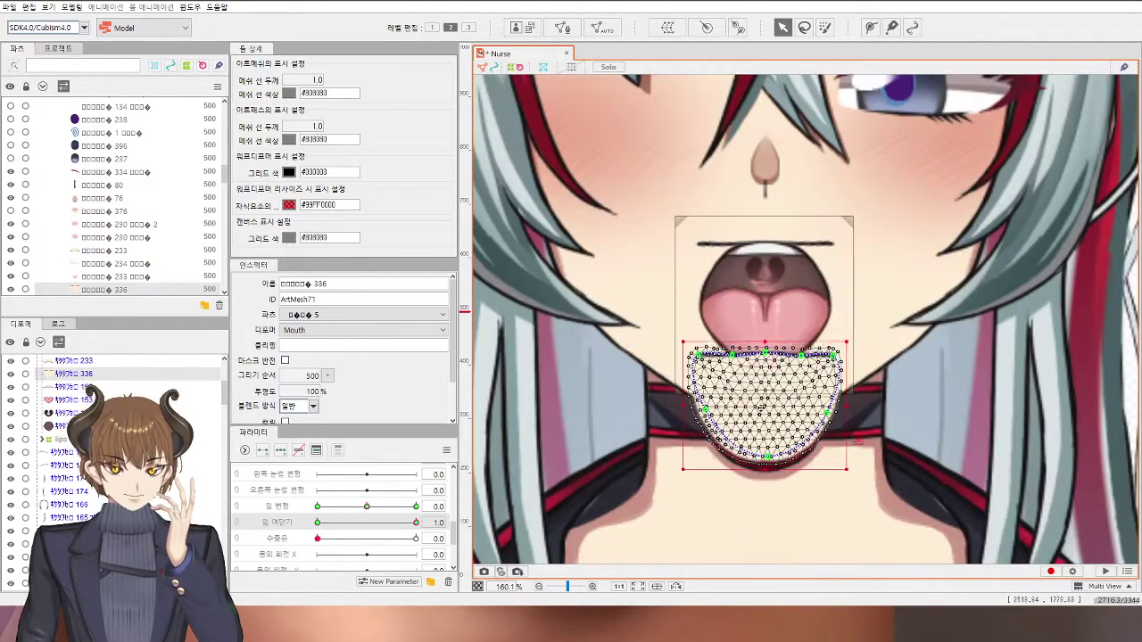
left_click_drag(759, 406, 759, 426)
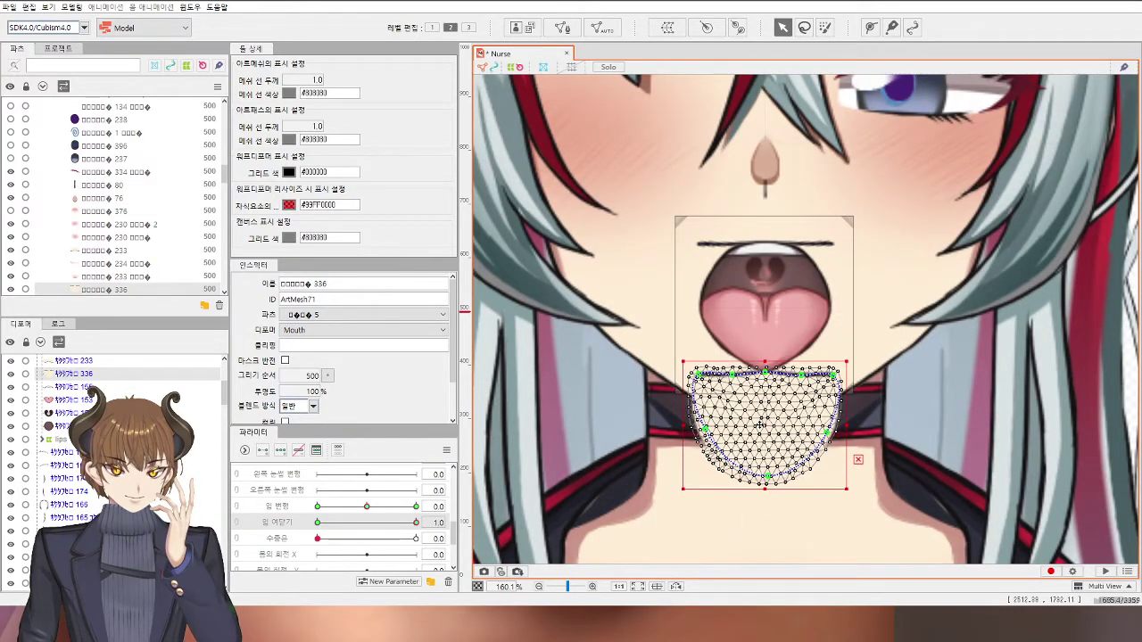
scroll(1017, 250, "down", 3)
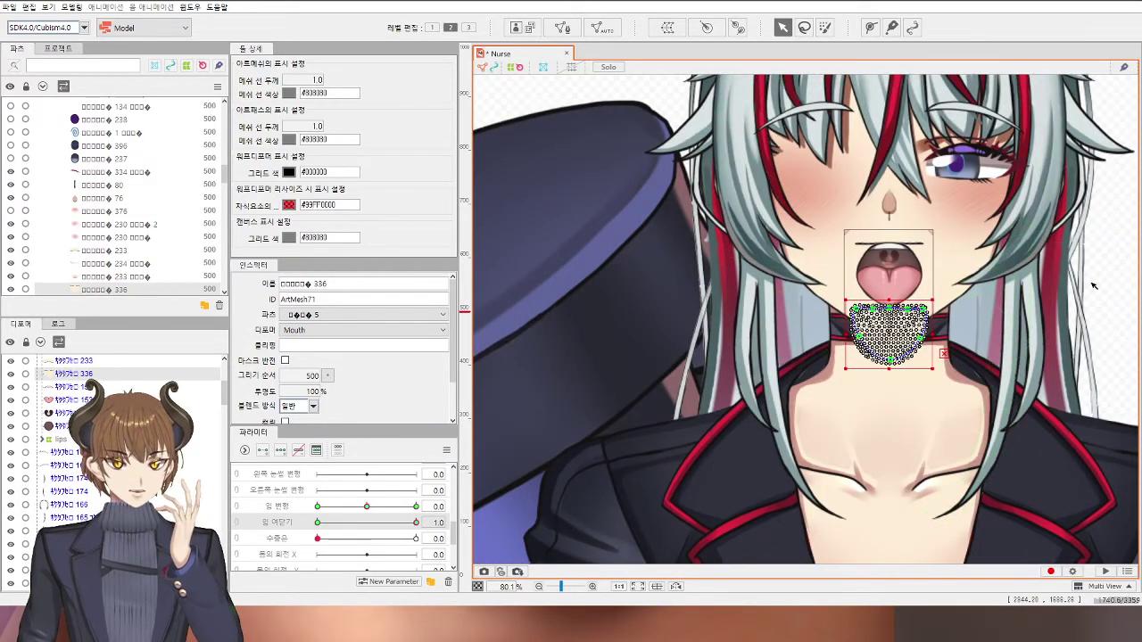
scroll(973, 250, "up", 3)
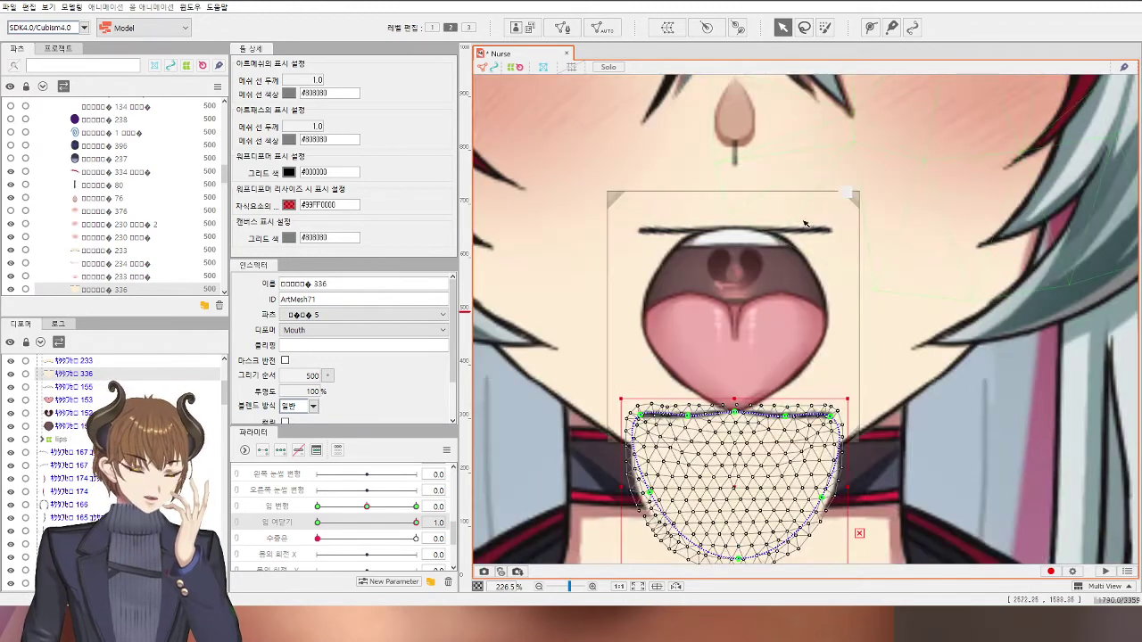
Step: Select mesh 233 and slightly lower the two inner path points on its lower edge beside the upper teeth
left_click(744, 217)
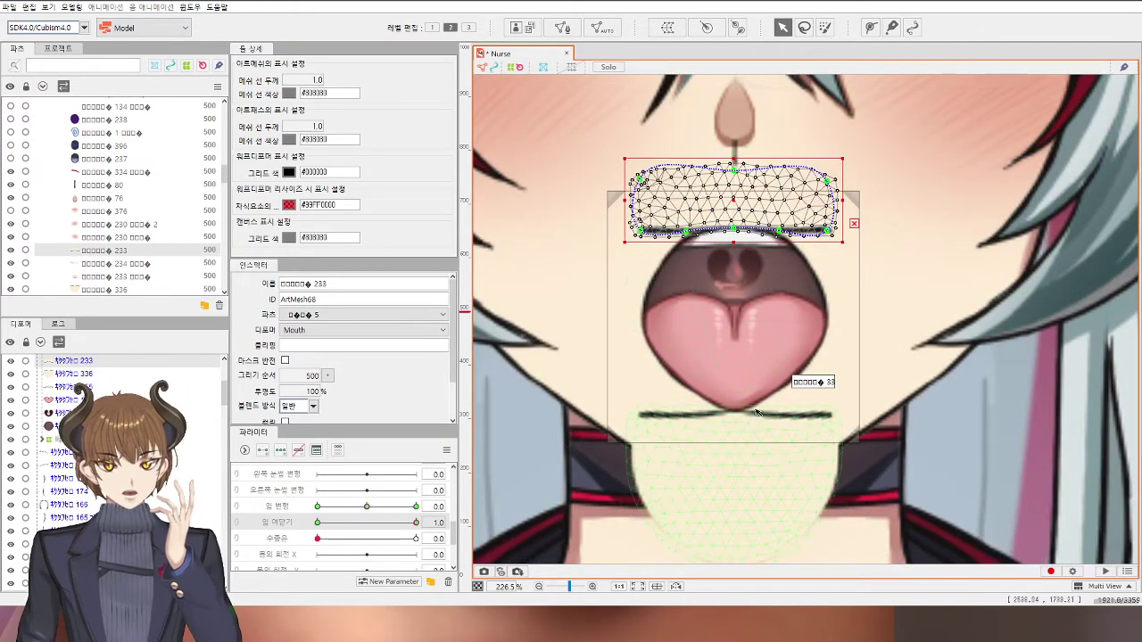
left_click(749, 439)
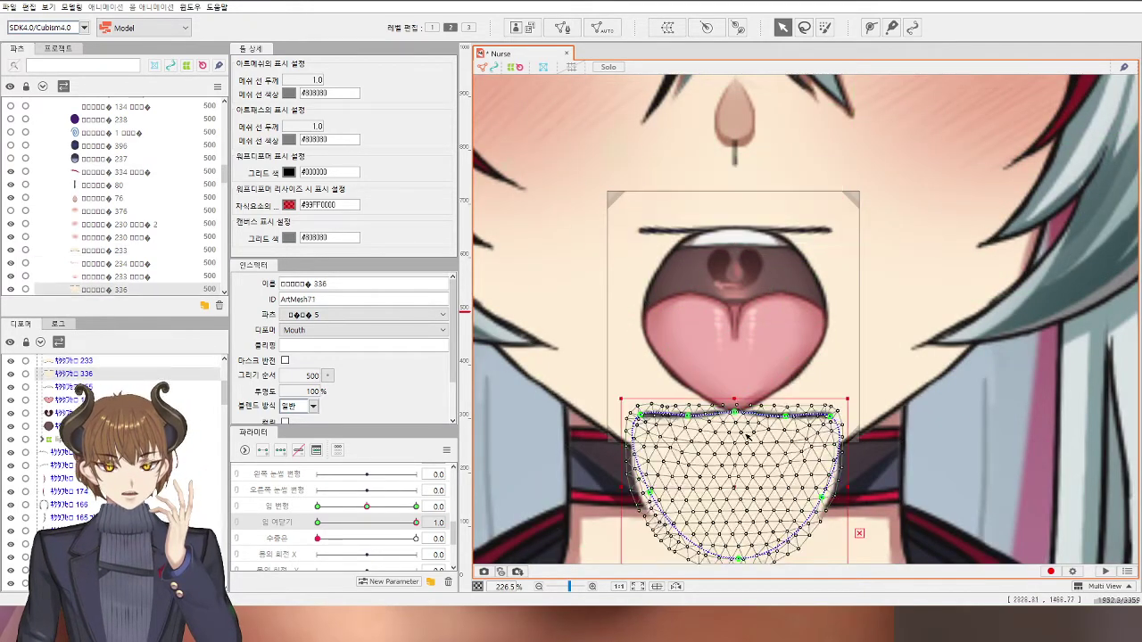
left_click(710, 216)
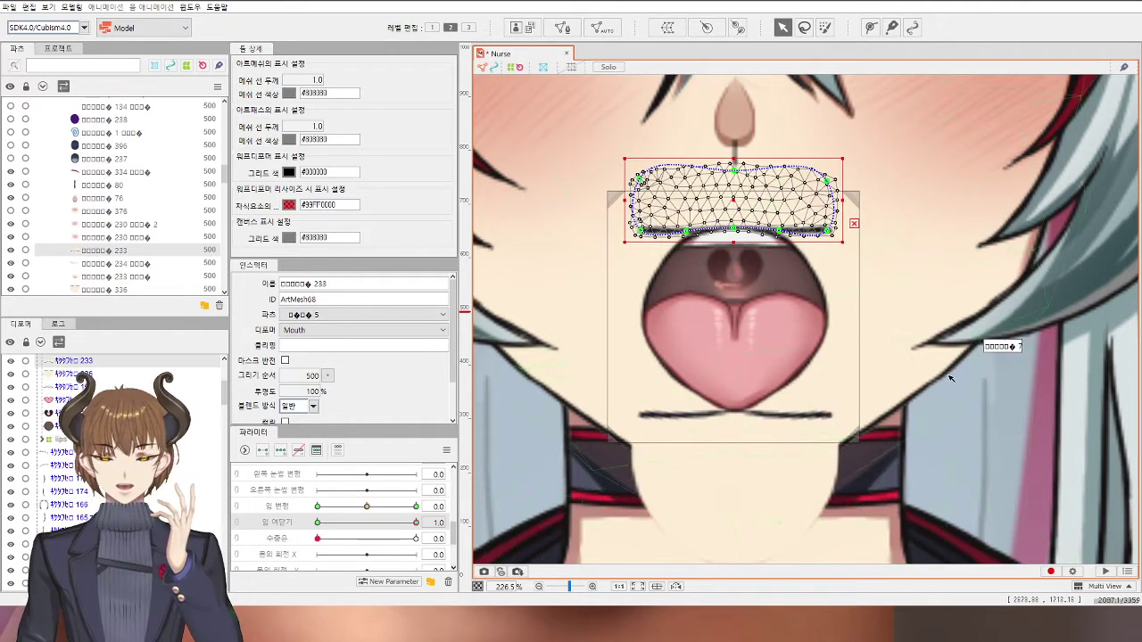
scroll(695, 248, "up", 5)
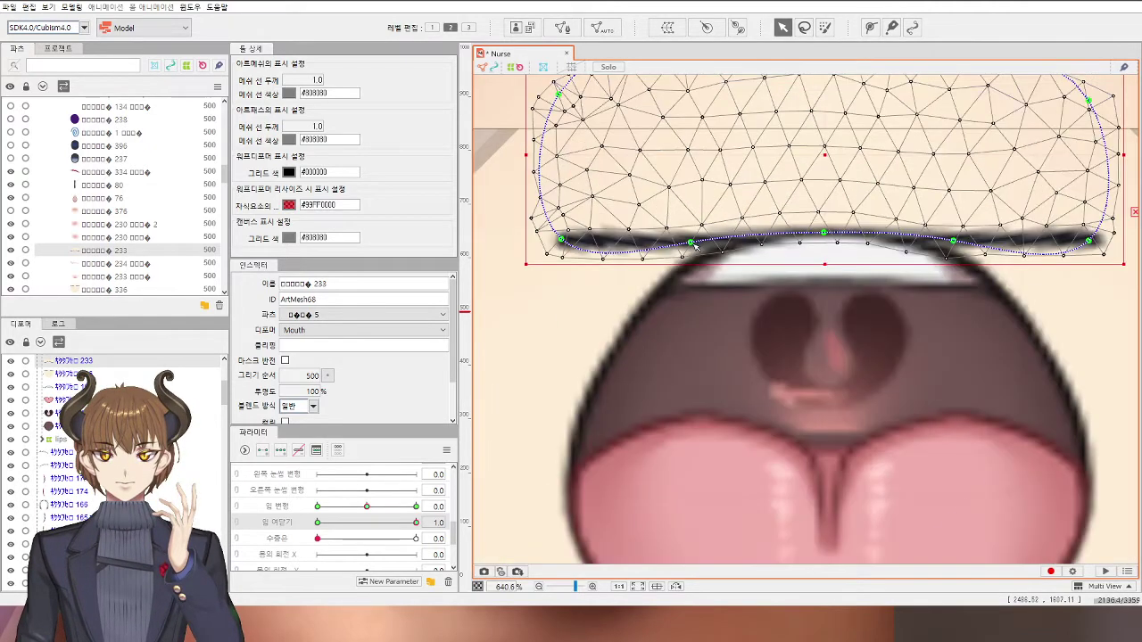
left_click_drag(693, 243, 695, 256)
left_click_drag(954, 243, 956, 254)
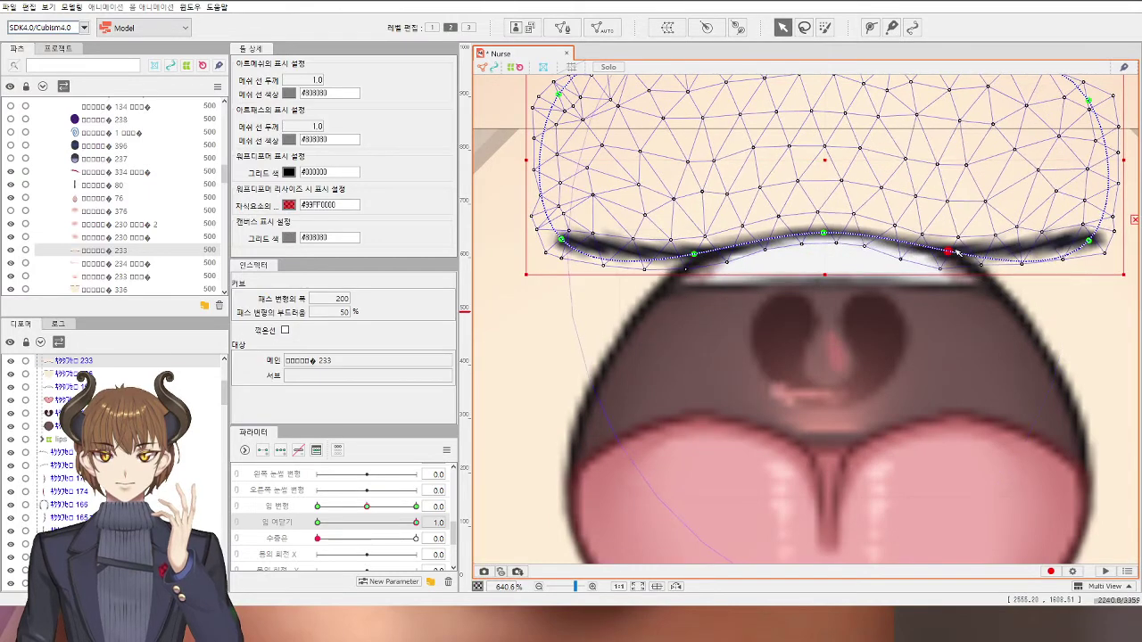
Step: Pull both lower corner path points of mesh 233 down so the lip line arches around the open mouth
left_click_drag(987, 316, 801, 238)
left_click_drag(902, 166, 885, 340)
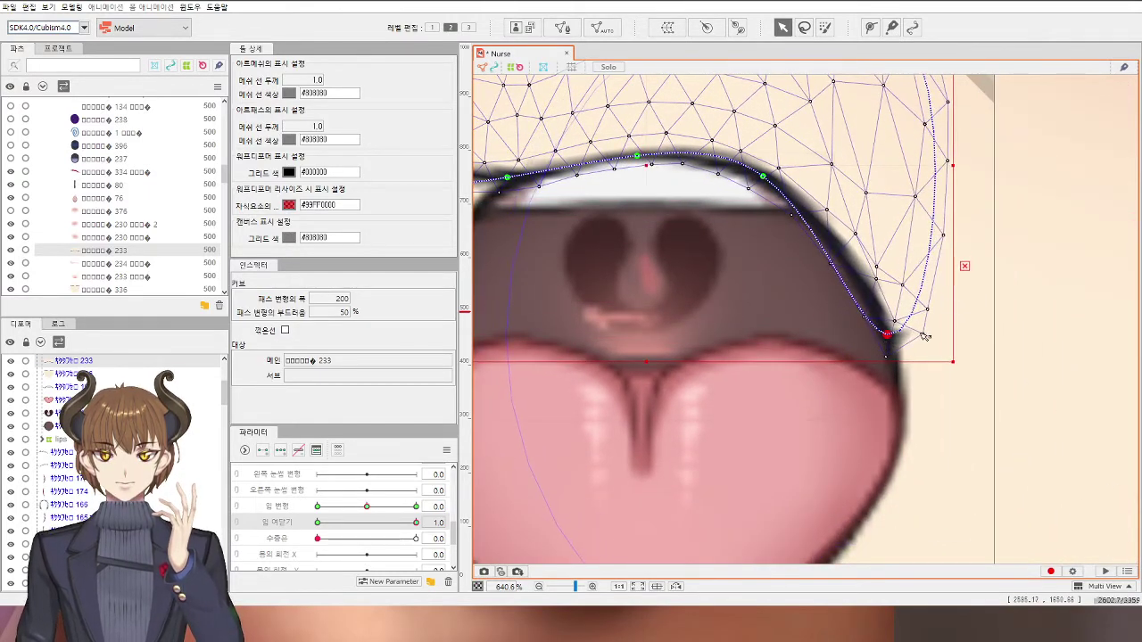
left_click(685, 333)
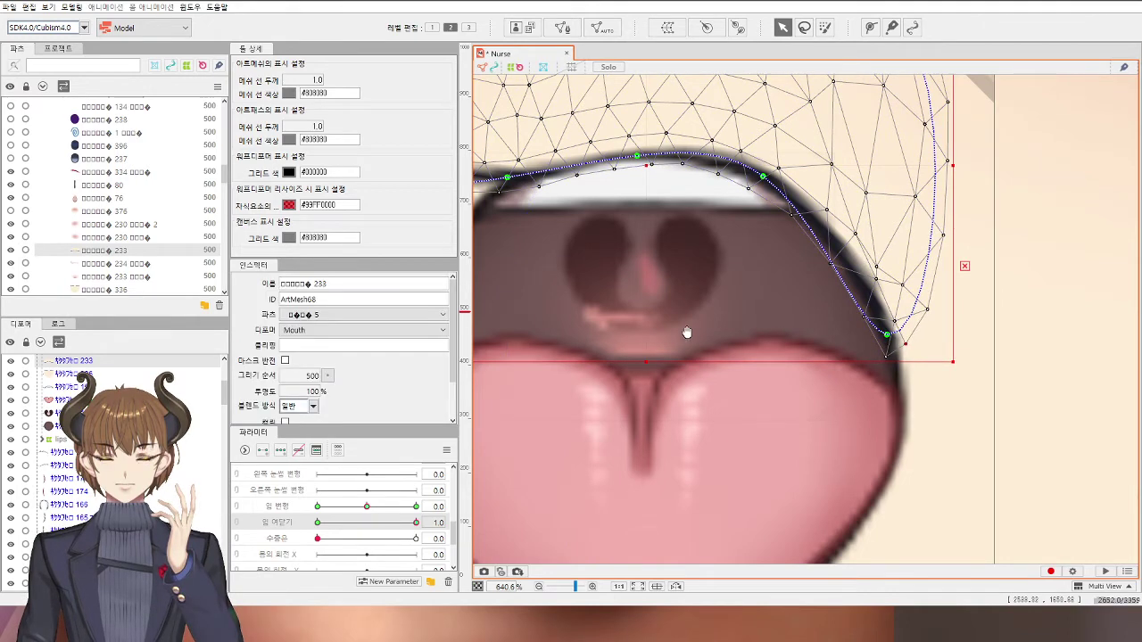
left_click_drag(686, 333, 913, 333)
left_click_drag(598, 161, 633, 321)
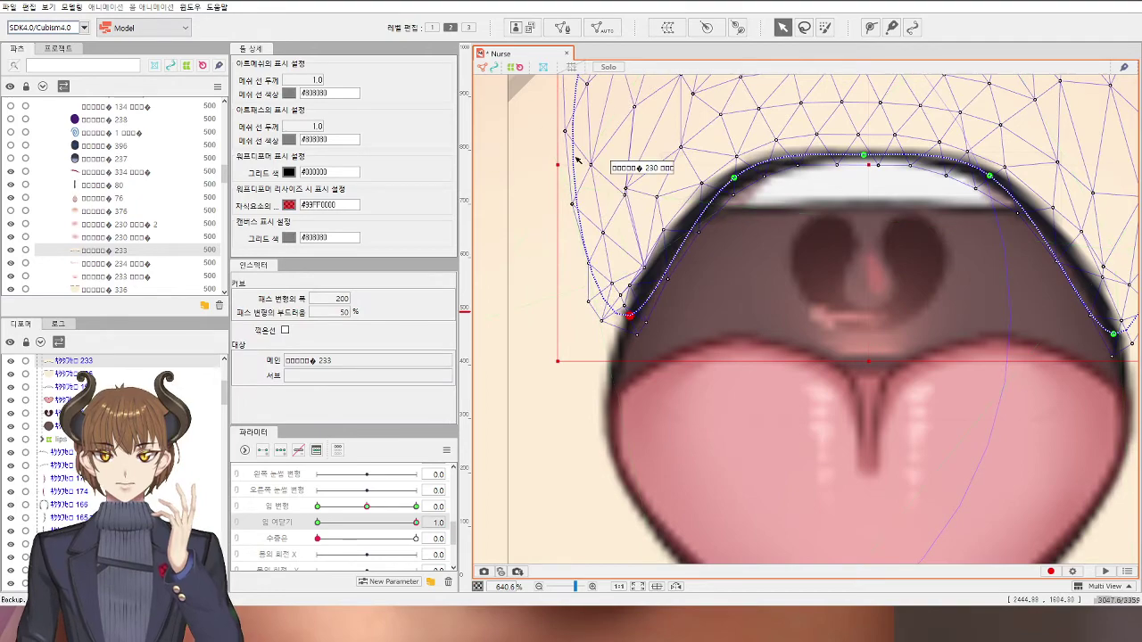
scroll(577, 158, "down", 3)
scroll(637, 151, "up", 3)
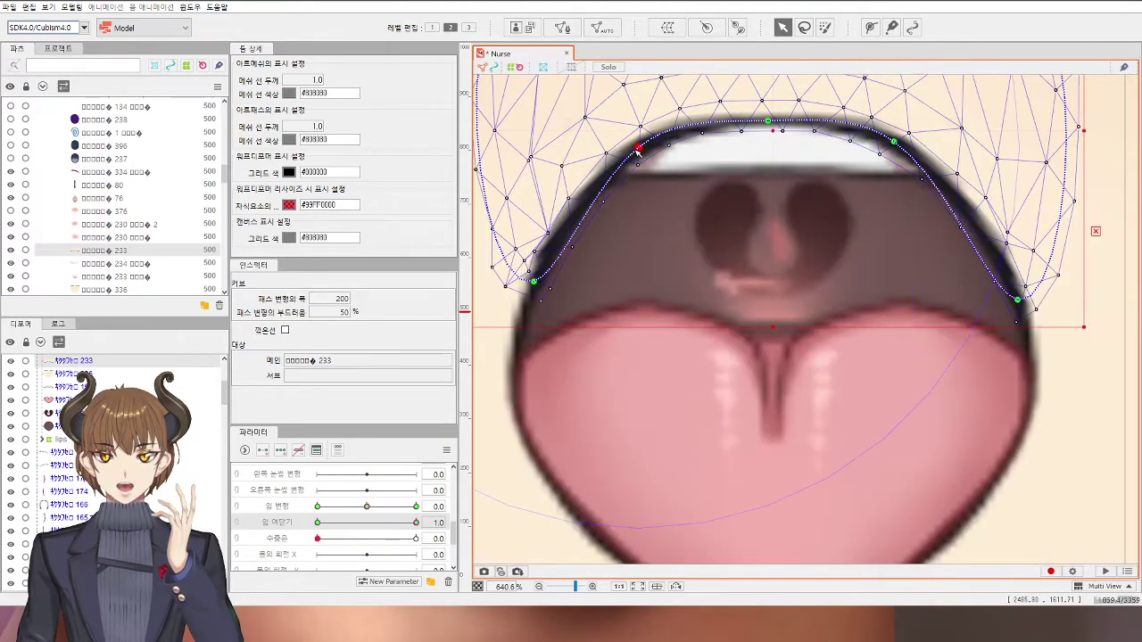
scroll(896, 143, "down", 3)
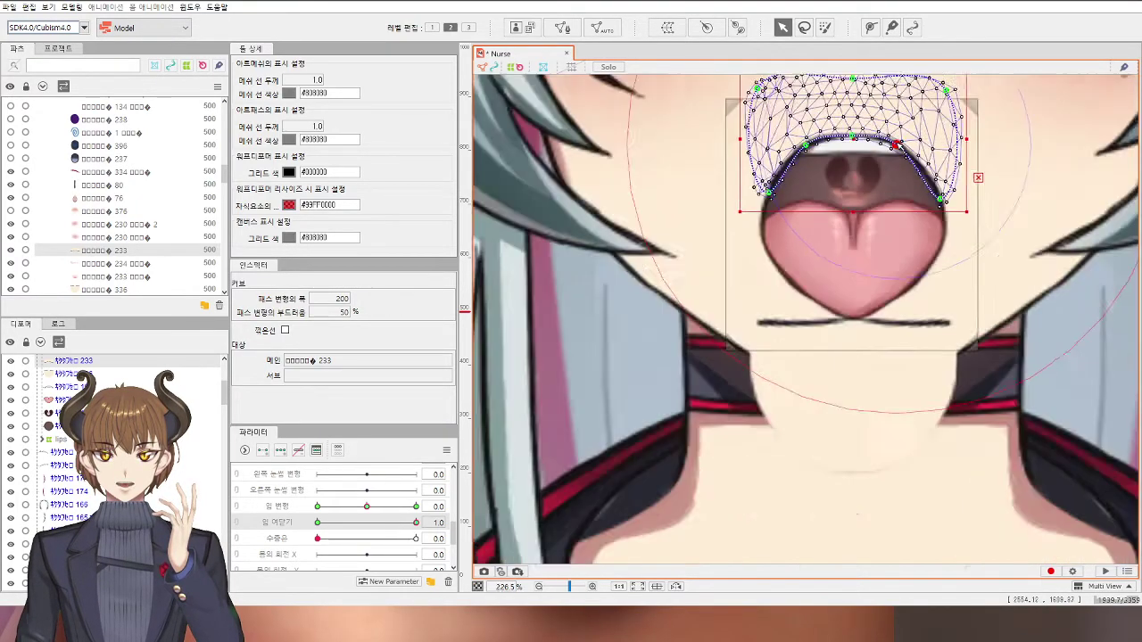
scroll(897, 142, "down", 1)
left_click(1043, 317)
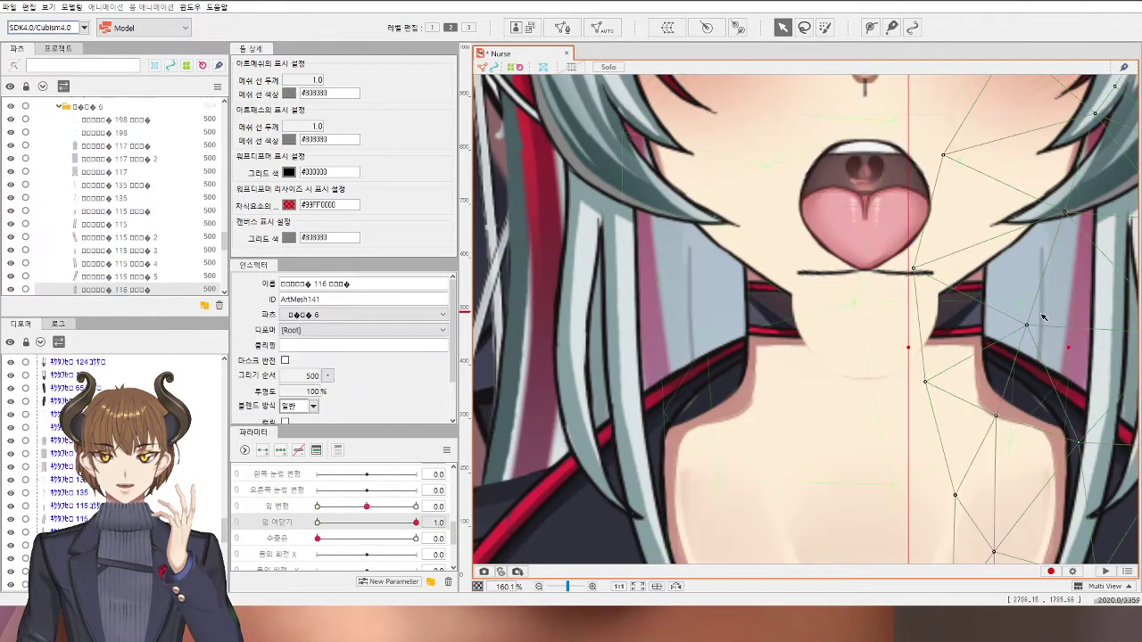
Step: Reselect mesh 233 and extend its lower corner points further down the mouth outline to the tongue's sides, fine-tuning the arch
mouse_move(416, 521)
left_mouse_down()
mouse_move(325, 524)
mouse_move(384, 508)
mouse_move(343, 523)
mouse_move(419, 522)
left_mouse_up()
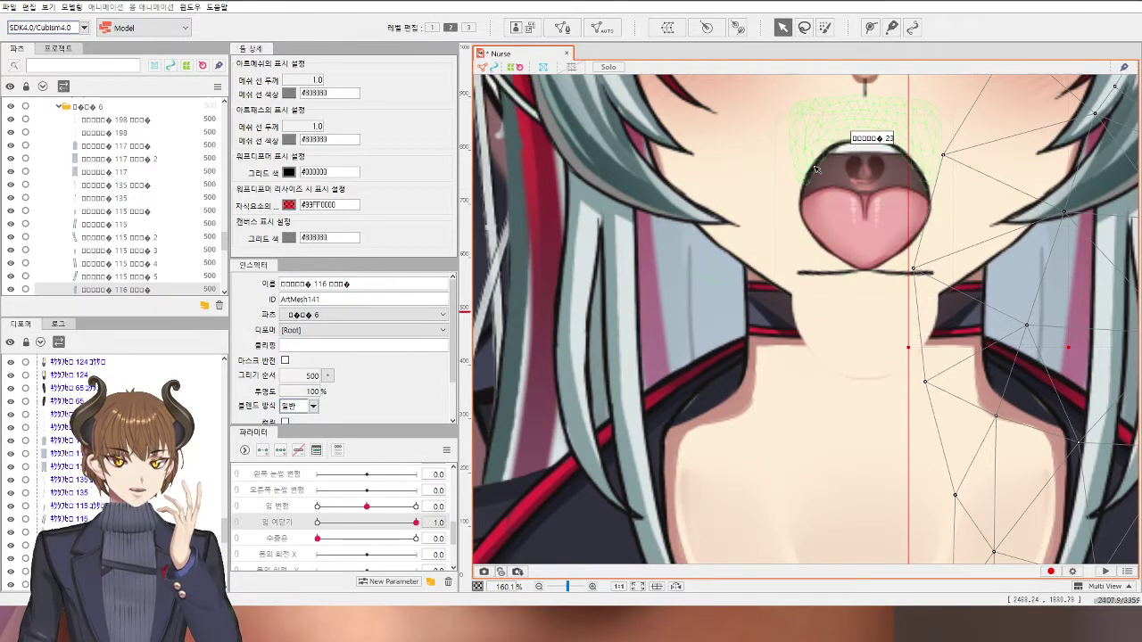
left_click(815, 169)
scroll(809, 173, "up", 4)
left_click_drag(800, 198, 780, 269)
left_click_drag(796, 217, 779, 205)
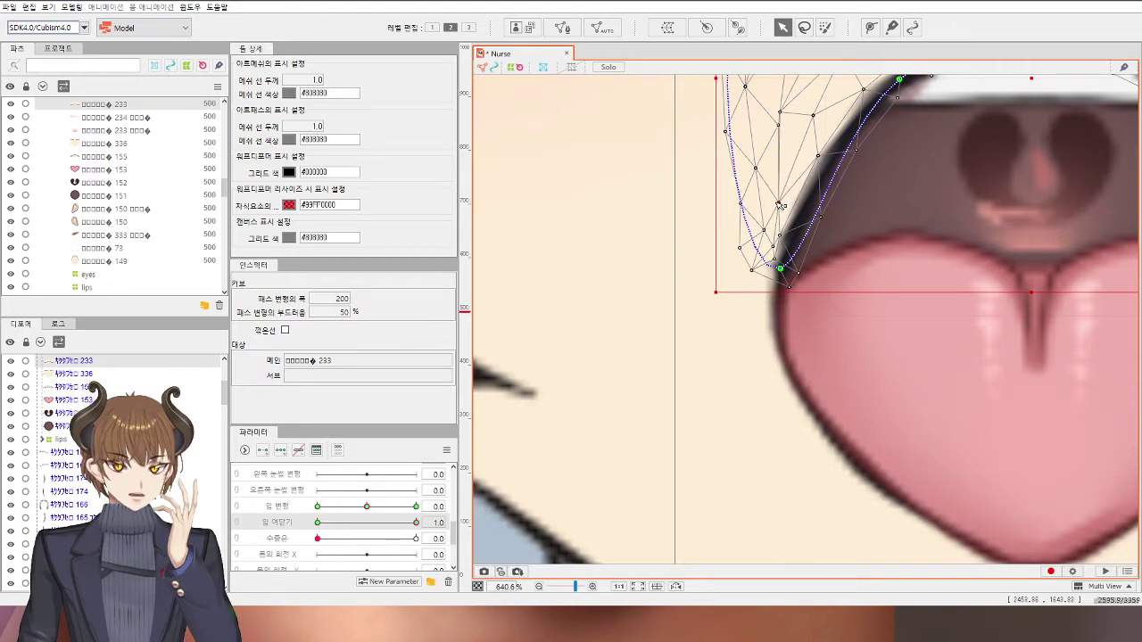
left_click(779, 204)
scroll(779, 204, "down", 5)
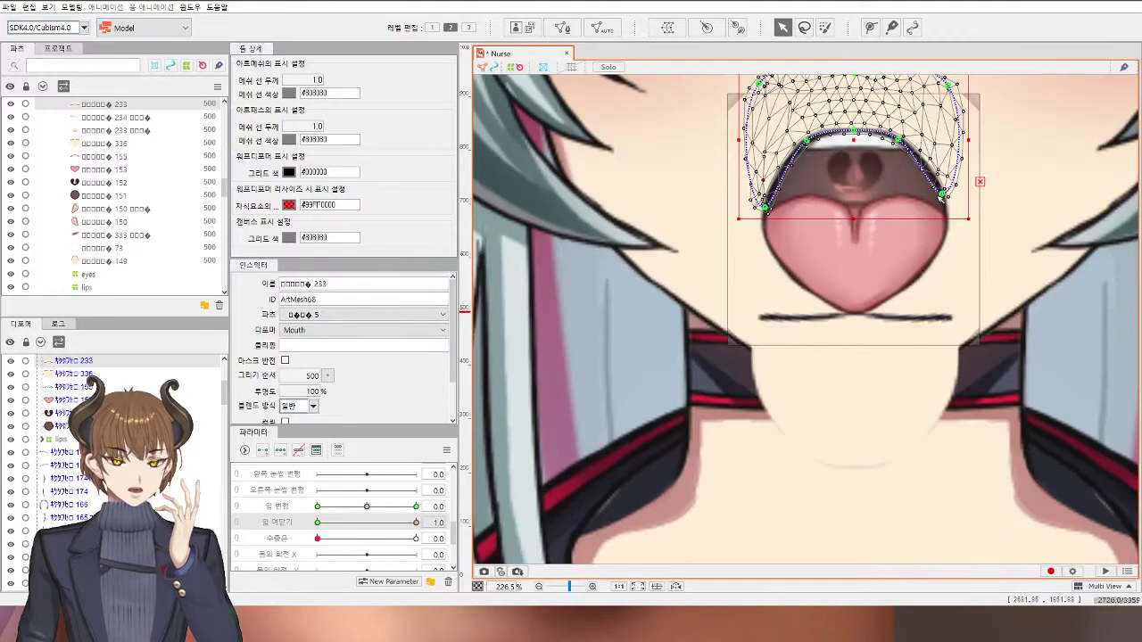
left_click_drag(940, 196, 947, 218)
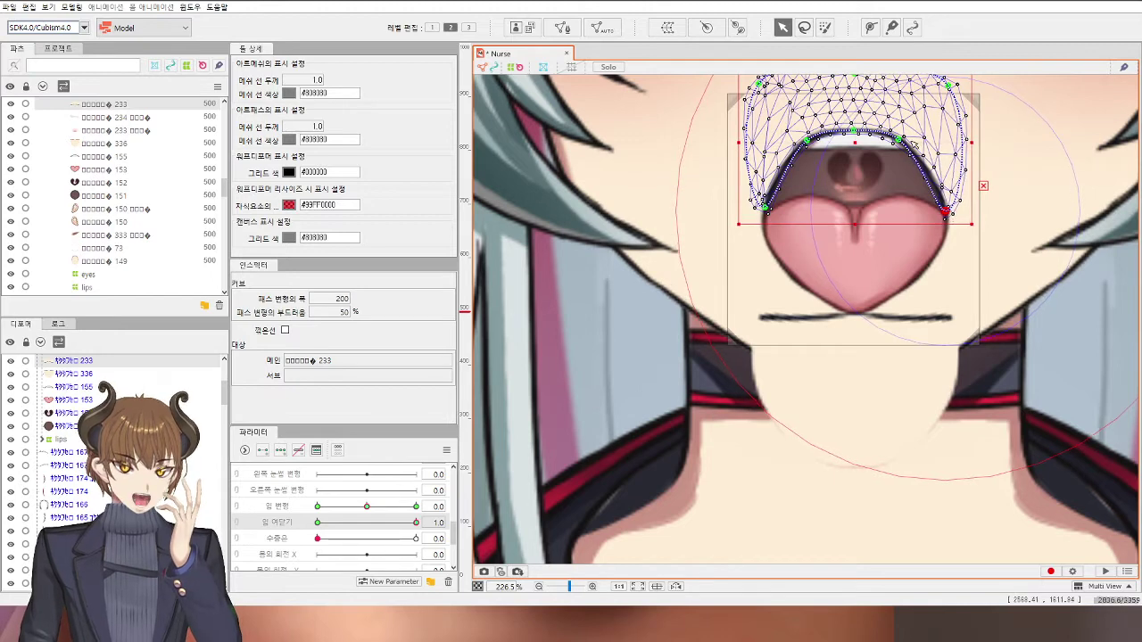
left_click_drag(898, 139, 899, 141)
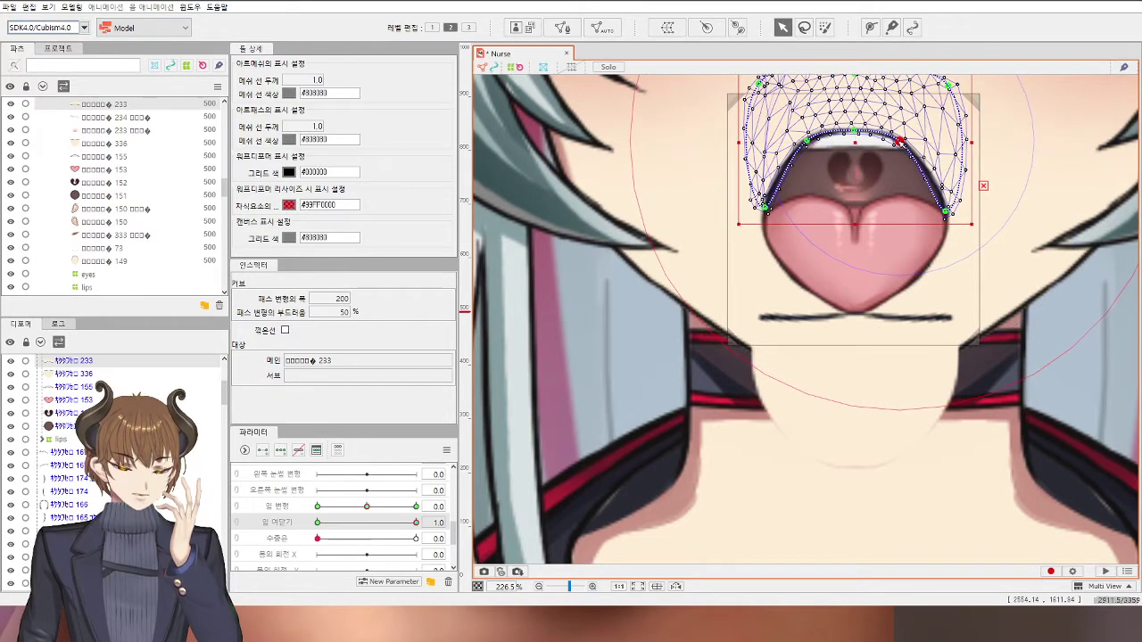
Step: Select lower lip mesh 336 and raise the corner and intermediate path points of its upper edge so the lip line curves around the tongue
scroll(908, 166, "down", 3)
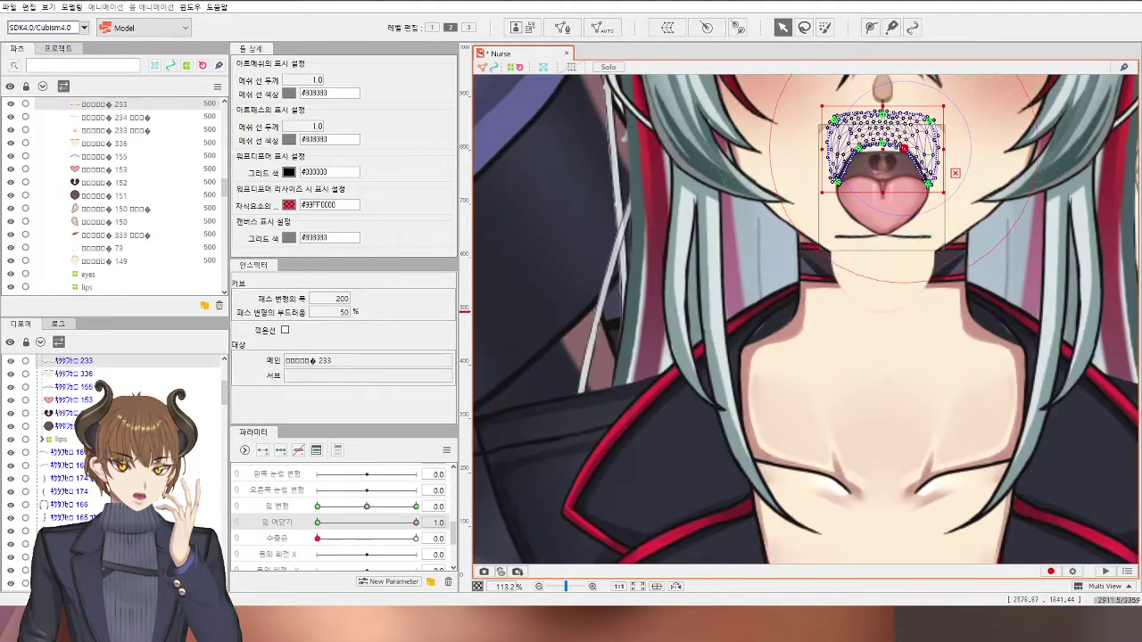
left_click(1000, 256)
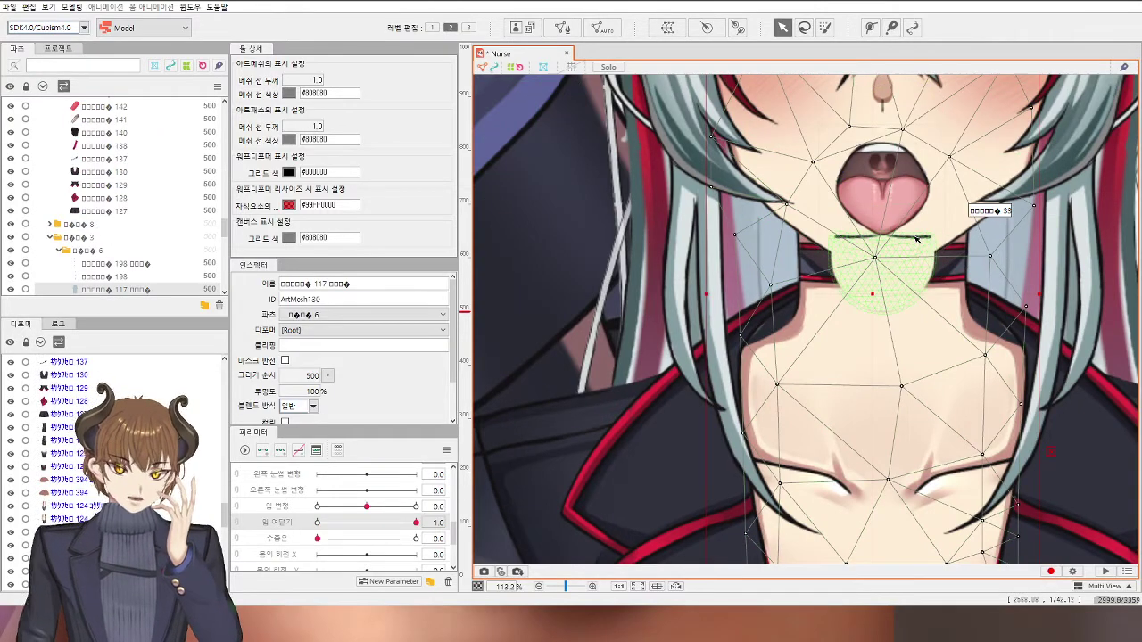
left_click(829, 263)
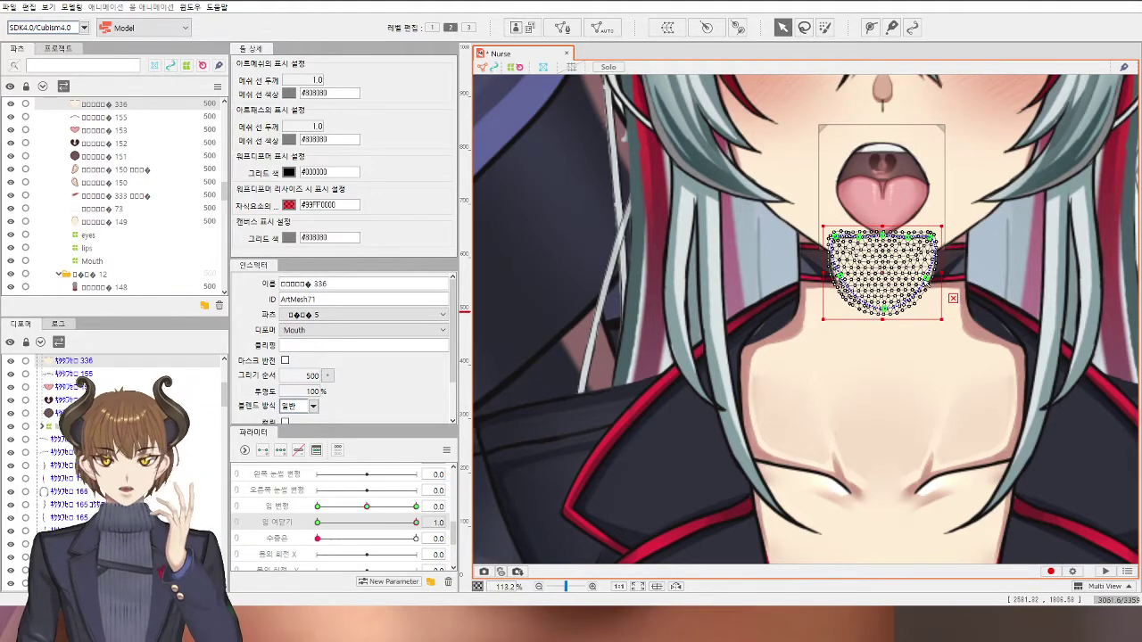
scroll(878, 236, "up", 6)
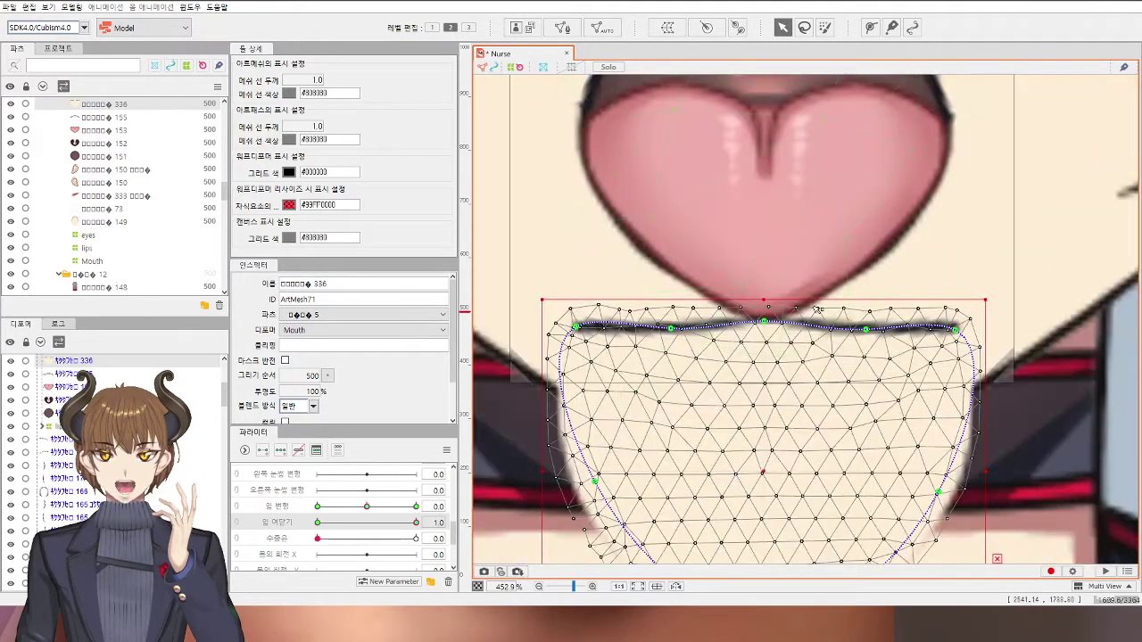
left_click_drag(867, 333, 878, 270)
left_click_drag(956, 330, 949, 117)
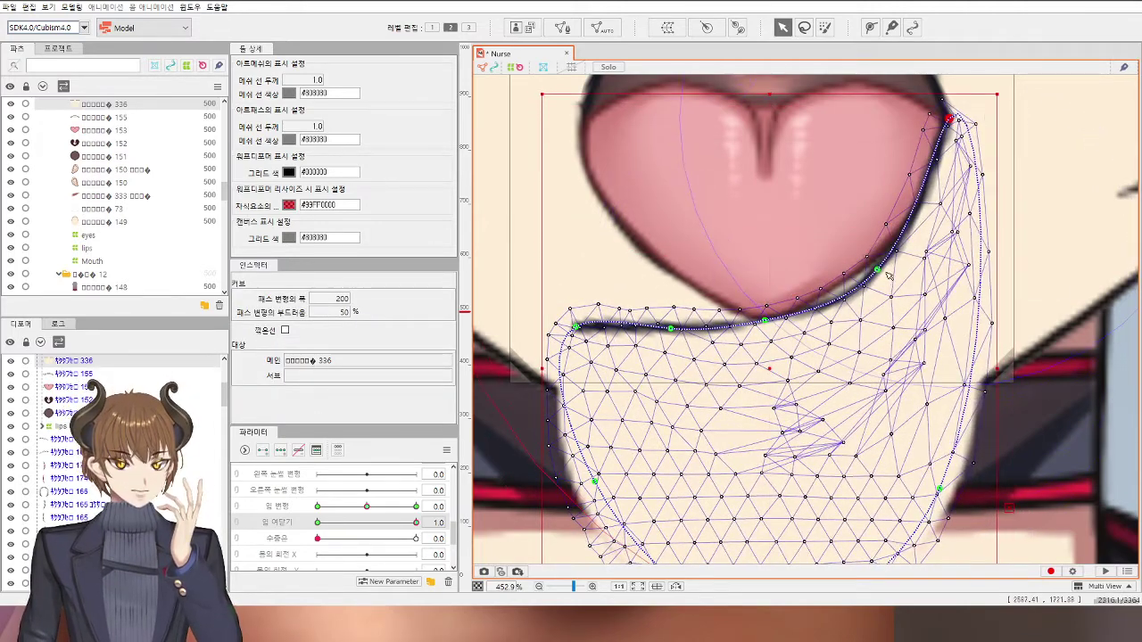
left_click_drag(879, 273, 892, 253)
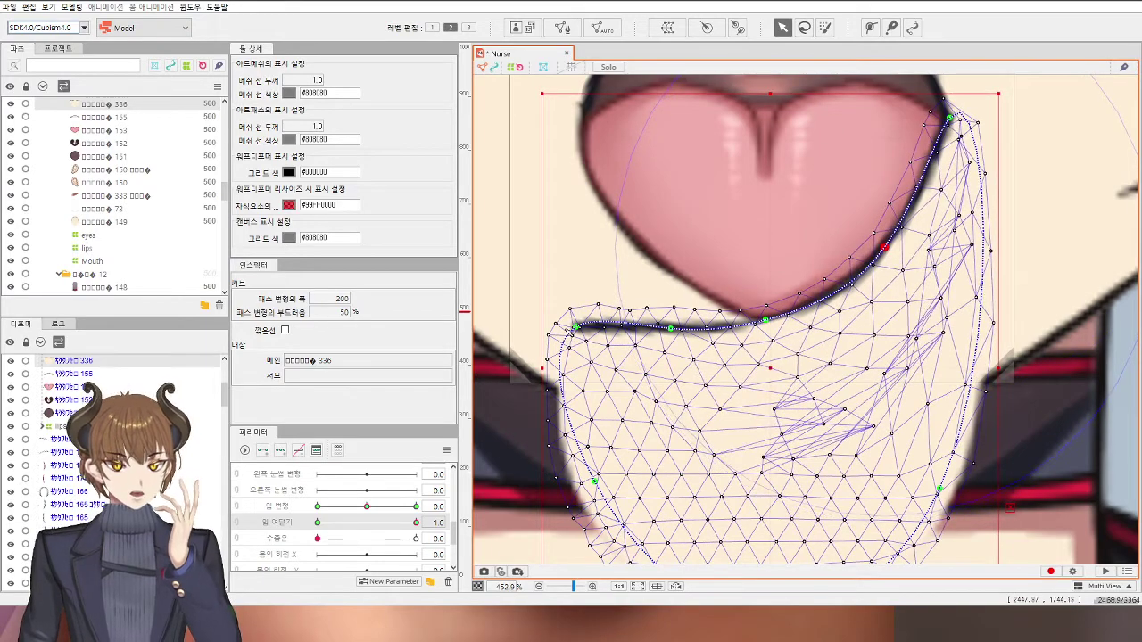
left_click_drag(568, 329, 587, 110)
left_click_drag(667, 324, 661, 256)
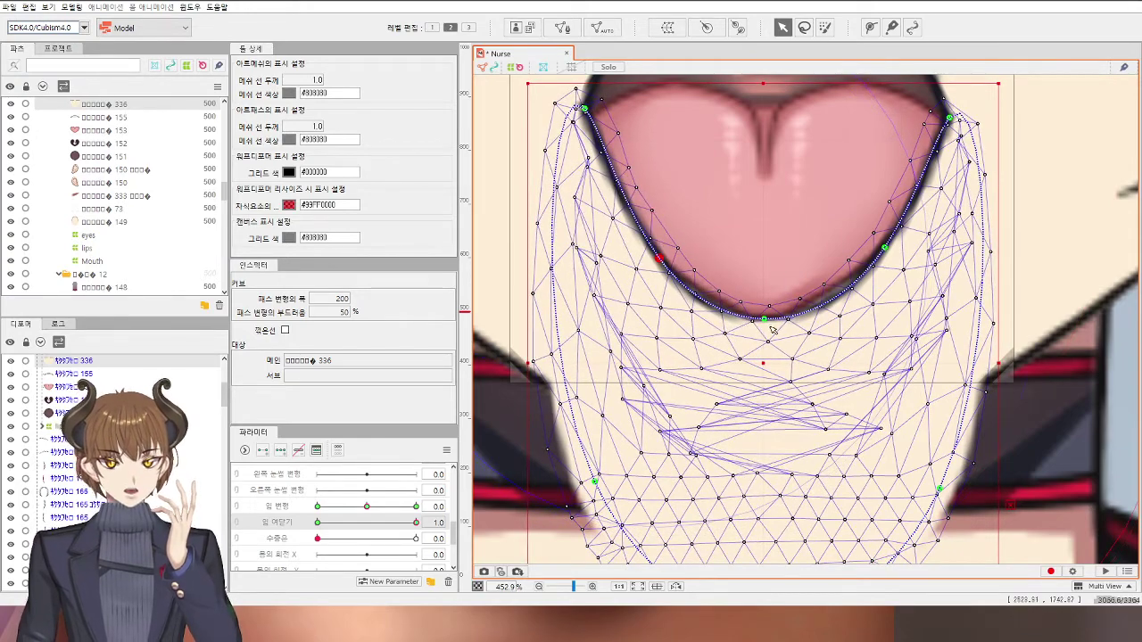
Step: Inspect where lip meshes 336 and 233 meet around the open mouth and preview the mouth open parameter on the whole face
scroll(772, 329, "down", 10)
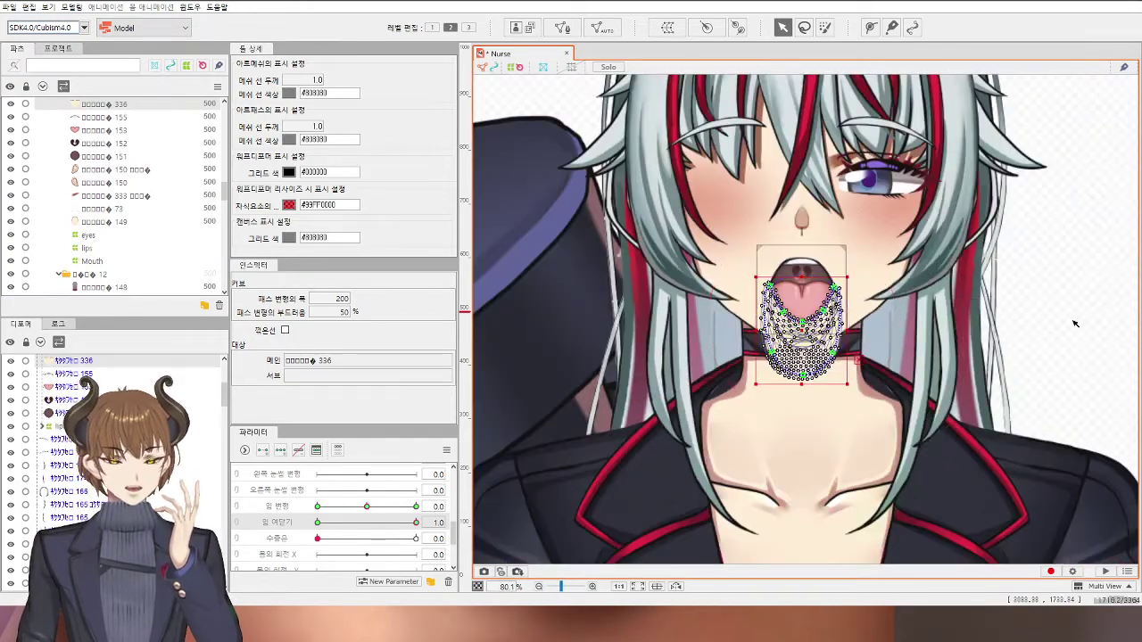
left_click(1074, 323)
scroll(767, 299, "up", 10)
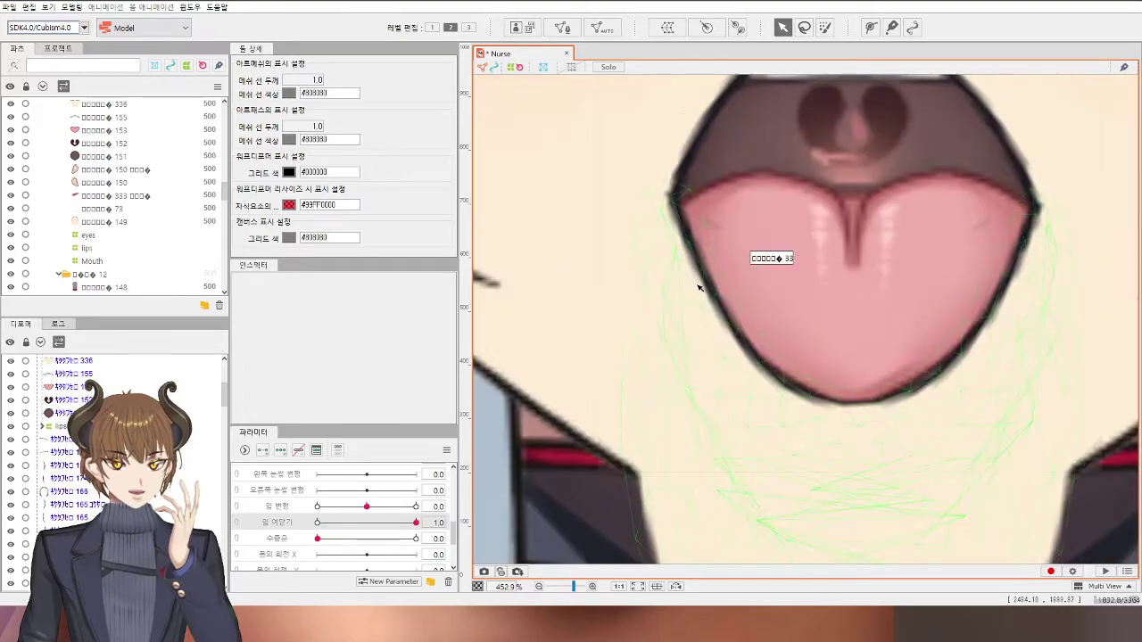
left_click(699, 287)
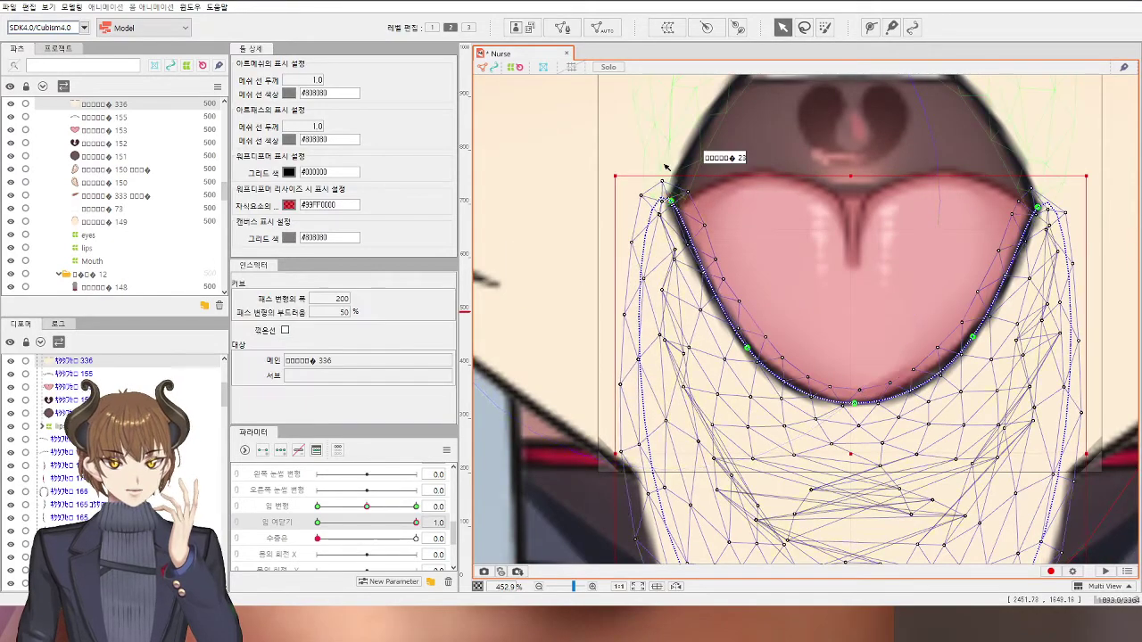
left_click(665, 167)
scroll(668, 194, "down", 6)
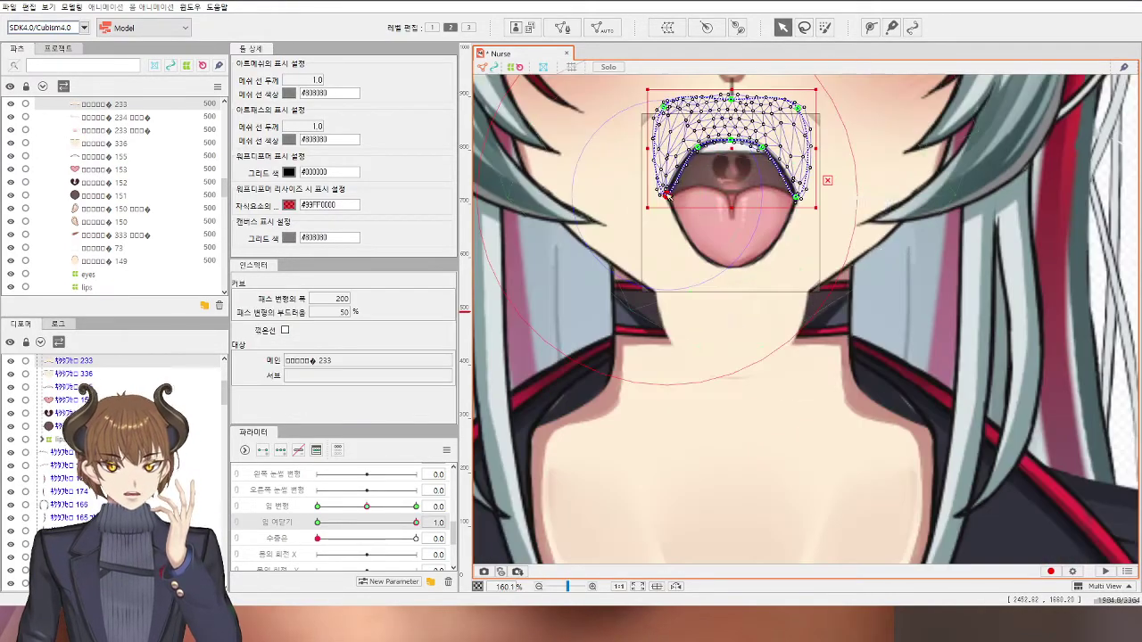
scroll(1051, 258, "down", 6)
left_click(1052, 288)
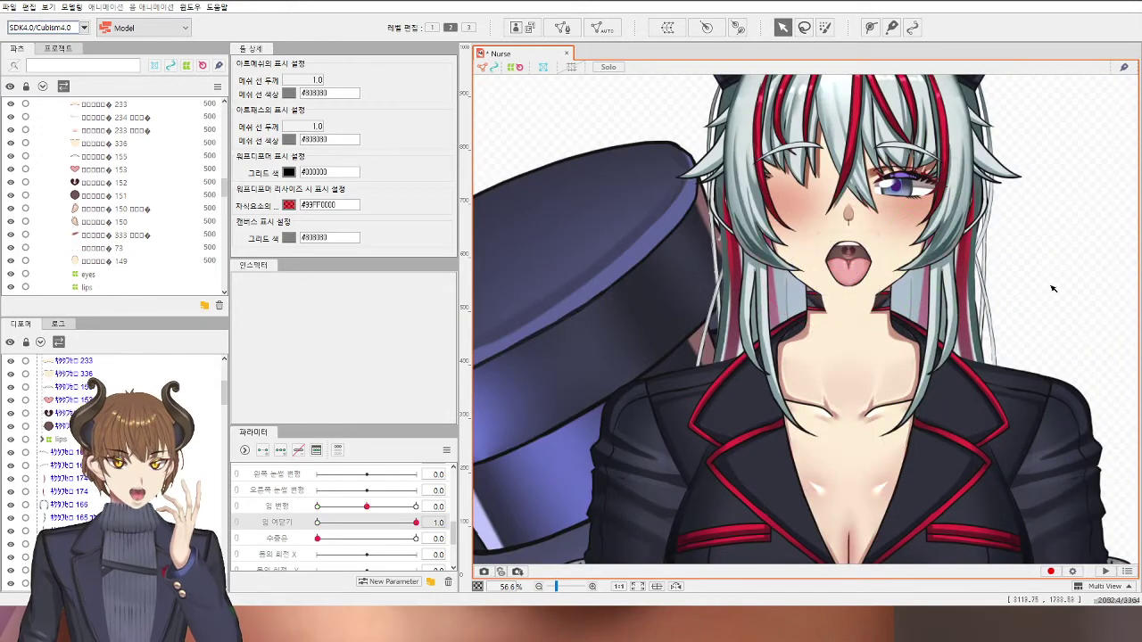
left_click_drag(415, 522, 570, 509)
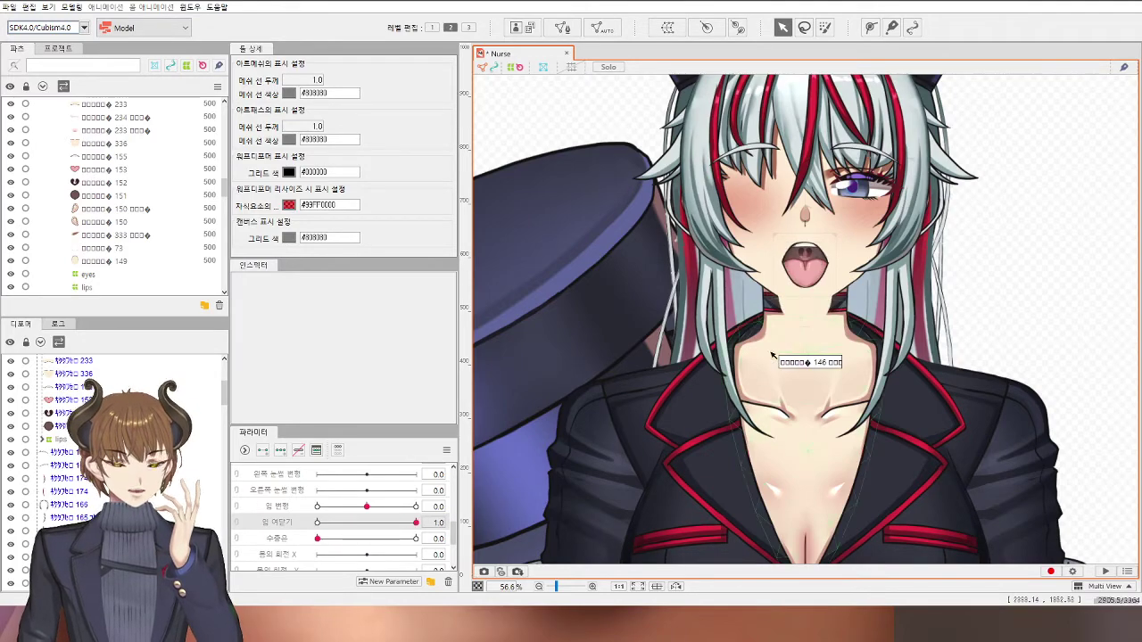
Step: Reselect mesh 336 and move its two side path points up and outward to widen the skin area below the mouth
scroll(772, 355, "up", 2)
left_click(802, 284)
scroll(803, 284, "up", 4)
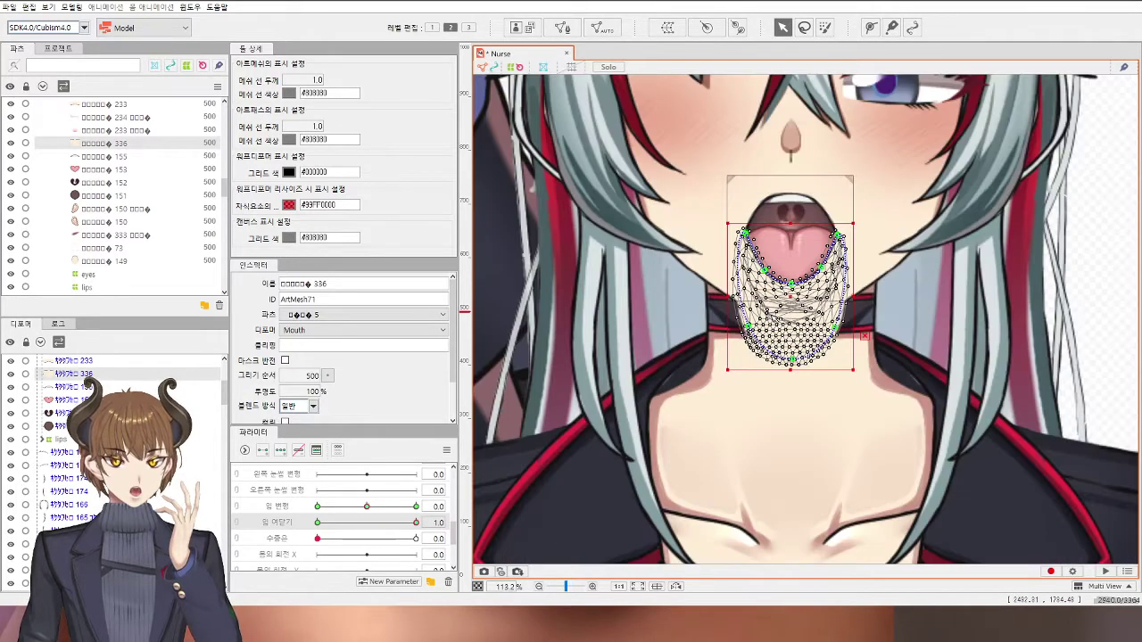
scroll(762, 309, "up", 3)
left_click_drag(724, 355, 679, 250)
left_click_drag(966, 360, 1003, 248)
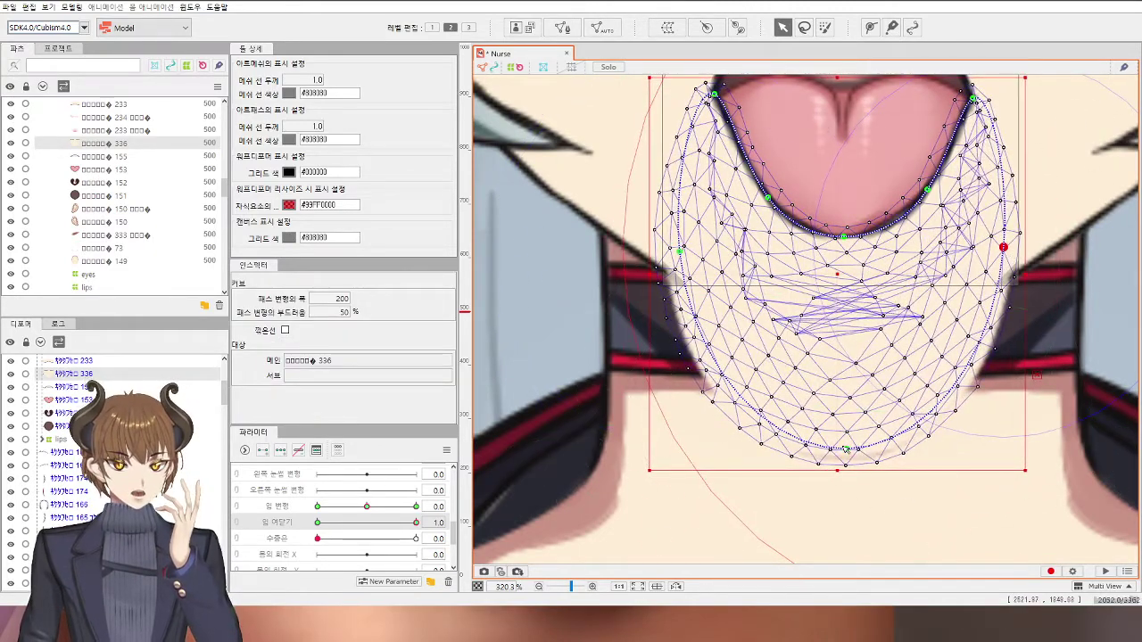
Step: Try to raise the bottom path point of mesh 336 and shift its lower-left vertices up and inward, undoing each change
left_click_drag(845, 448, 844, 392)
key("ctrl+z")
left_click_drag(663, 458, 767, 261)
left_click_drag(723, 373, 738, 332)
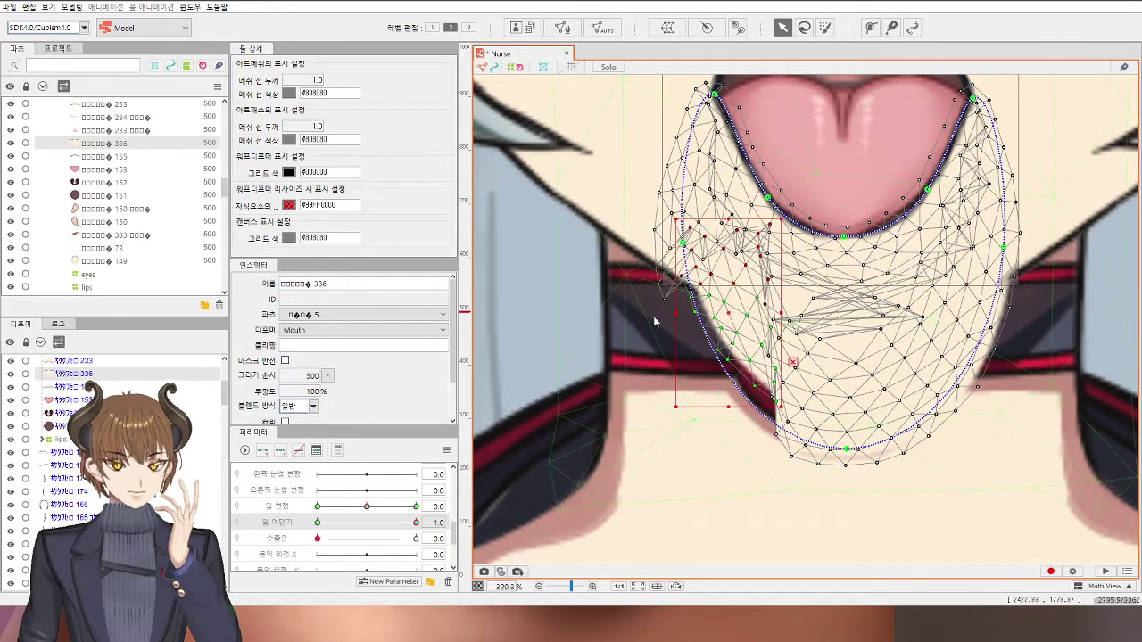
key("ctrl+z")
Step: Move the lower-left side vertices of mesh 336 upward, and raise its bottom vertices towards the chin
left_click_drag(612, 400, 756, 215)
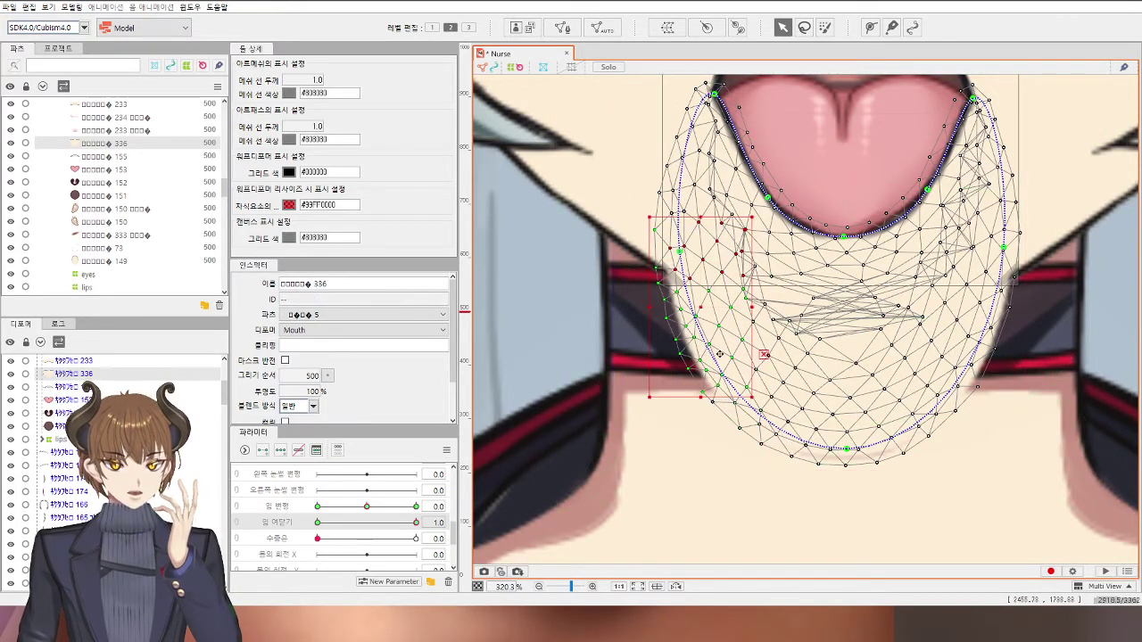
left_click_drag(711, 298, 714, 265)
left_click_drag(664, 437, 889, 311)
left_click_drag(668, 498, 948, 310)
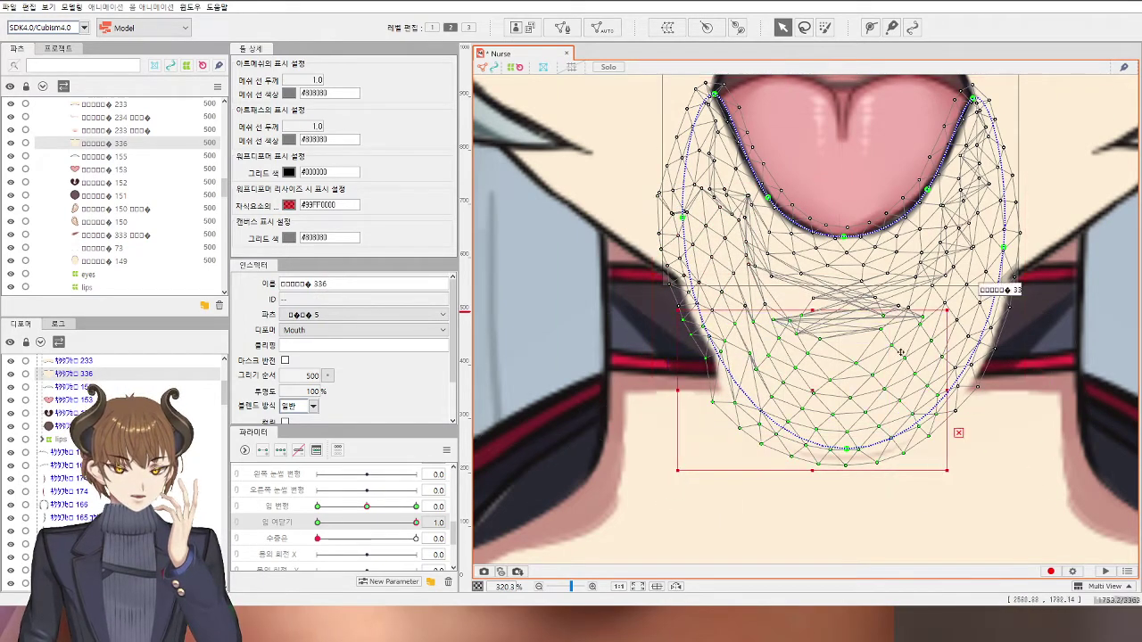
left_click_drag(808, 387, 827, 328)
Step: Raise the remaining lower-left and bottom vertices of mesh 336 further to clear the neck and collar ring under the chin
left_click_drag(676, 387, 740, 239)
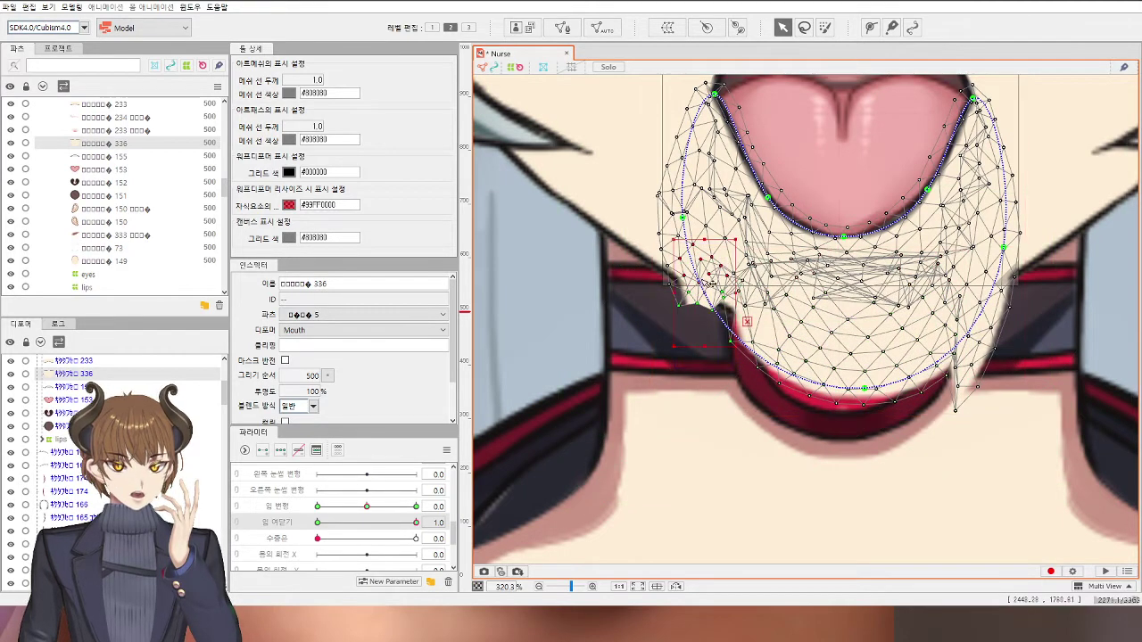
left_click_drag(702, 291, 711, 267)
left_click_drag(725, 415, 1007, 288)
left_click_drag(859, 357, 859, 317)
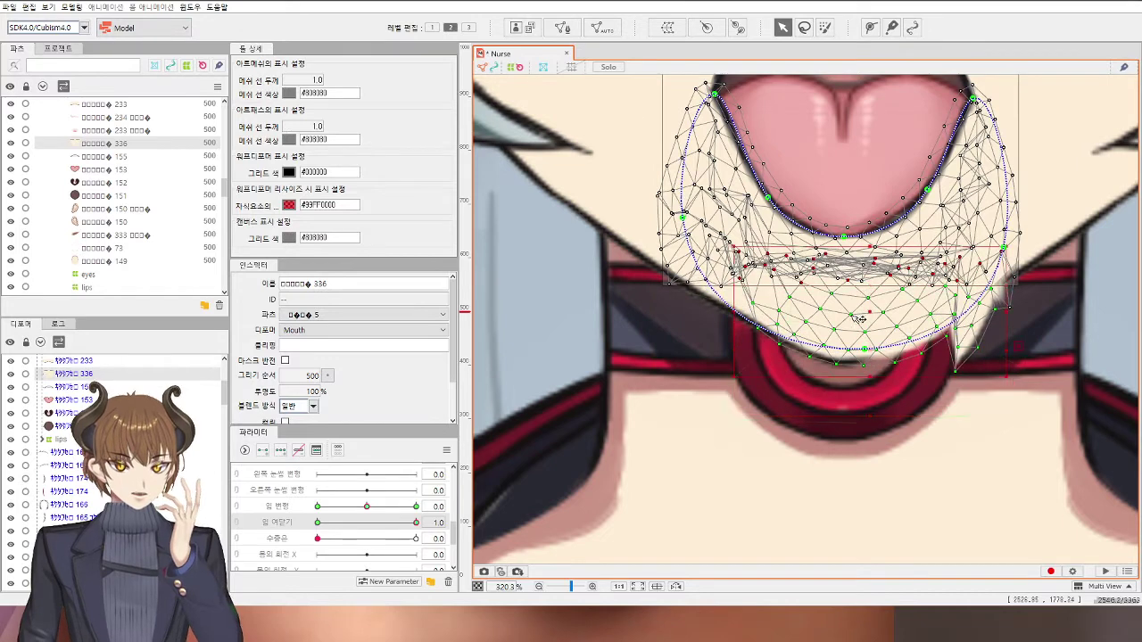
left_click_drag(772, 378, 941, 317)
left_click_drag(863, 351, 860, 335)
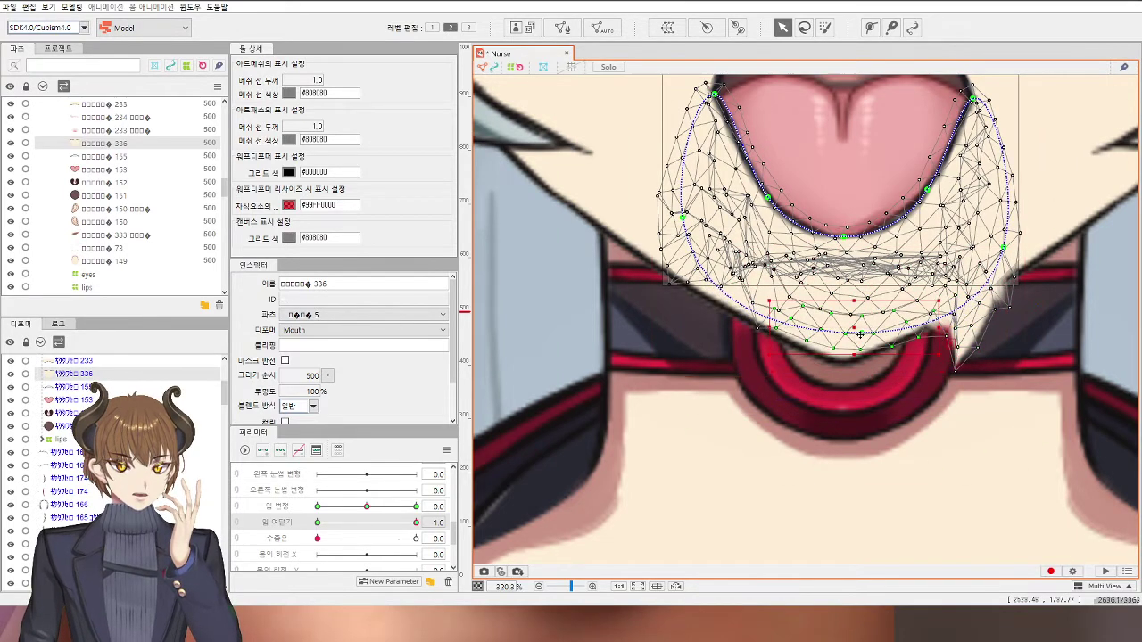
Step: Raise the protruding lower-right vertices of mesh 336 inside the jaw line and check the open mouth on the whole face
left_click_drag(915, 387, 970, 296)
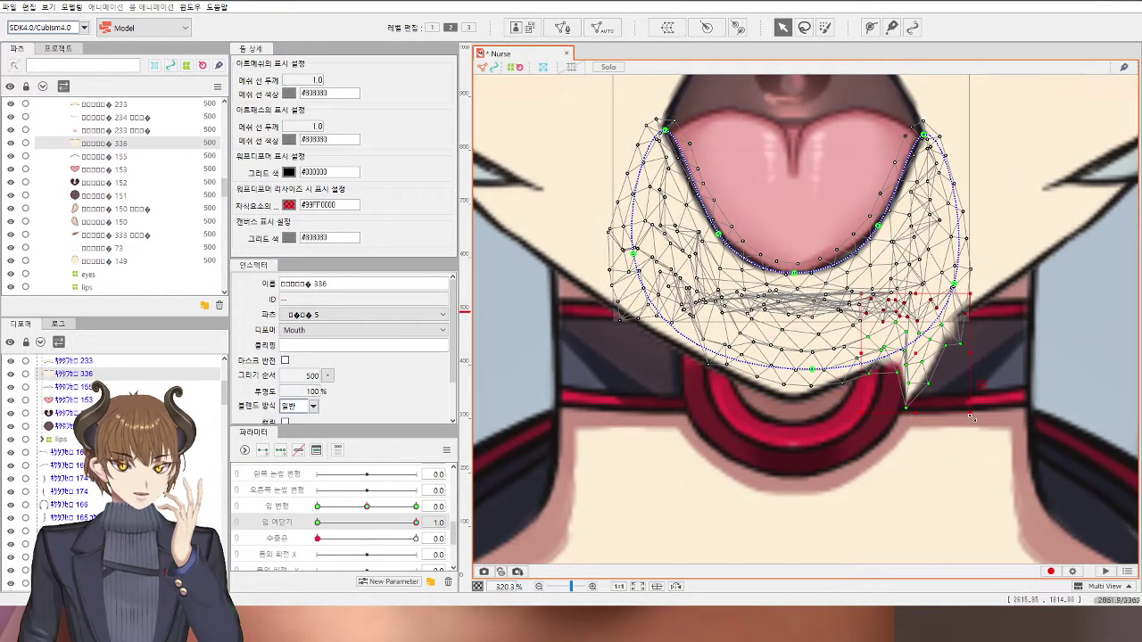
left_click_drag(974, 424, 987, 395)
left_click_drag(928, 364, 923, 328)
left_click_drag(897, 389, 924, 310)
scroll(924, 309, "down", 3)
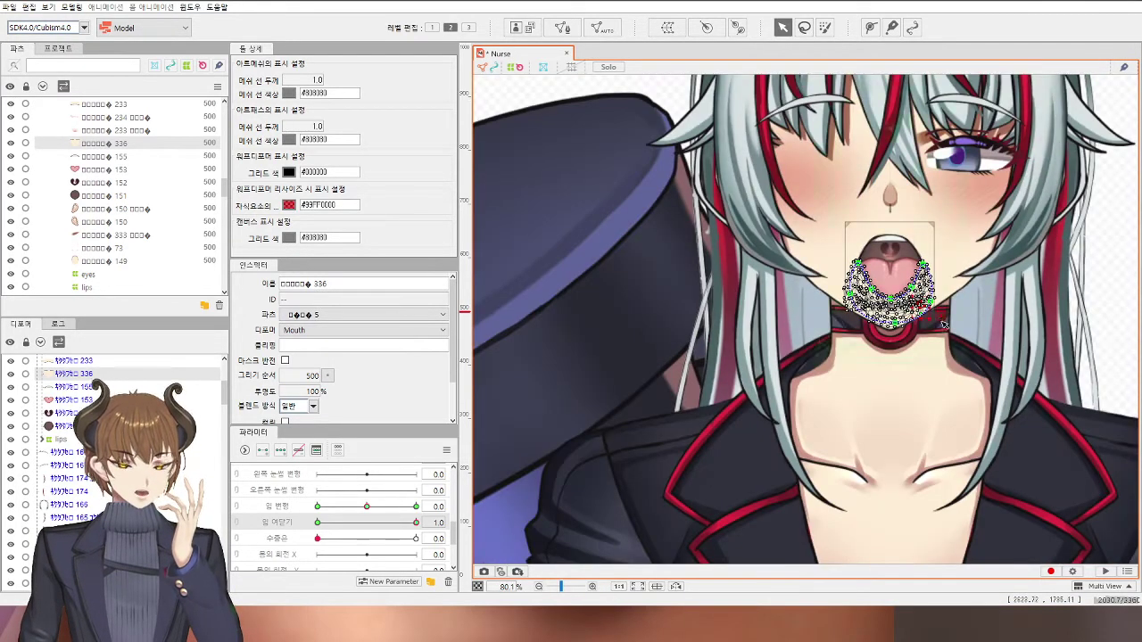
left_click(1055, 323)
left_click_drag(1055, 324, 948, 333)
scroll(895, 319, "up", 6)
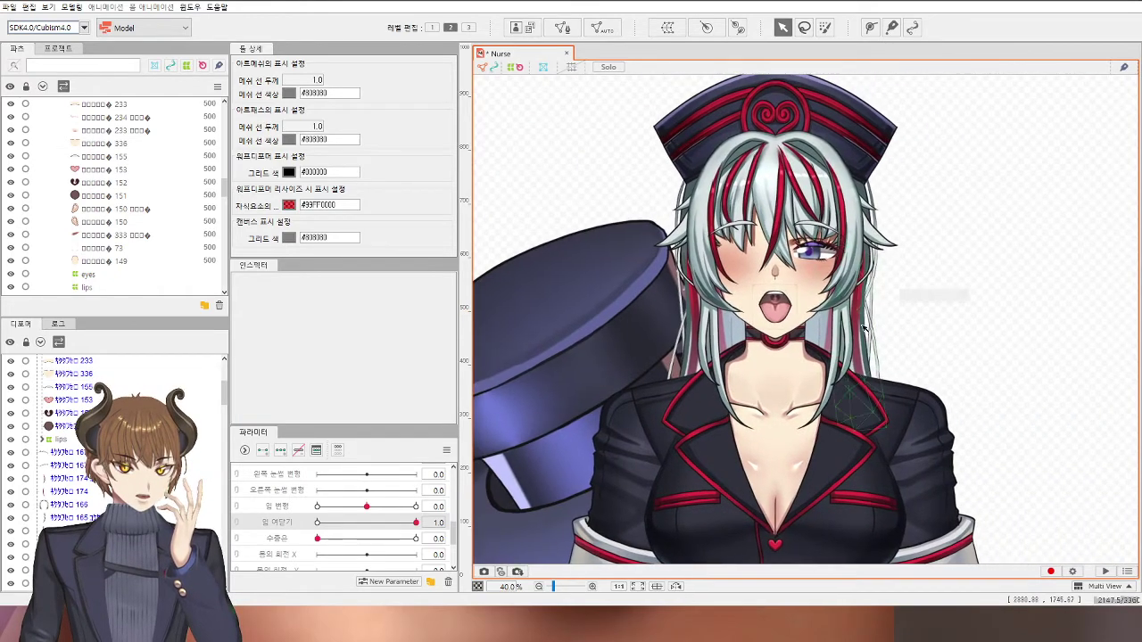
Step: Reset mouth open to 0.0 and wrap meshes 149 and 73 in a 5 x 5 warp deformer named Chin
left_click_drag(416, 522, 313, 527)
left_click(553, 364)
left_click_drag(554, 364, 729, 443)
scroll(730, 444, "down", 4)
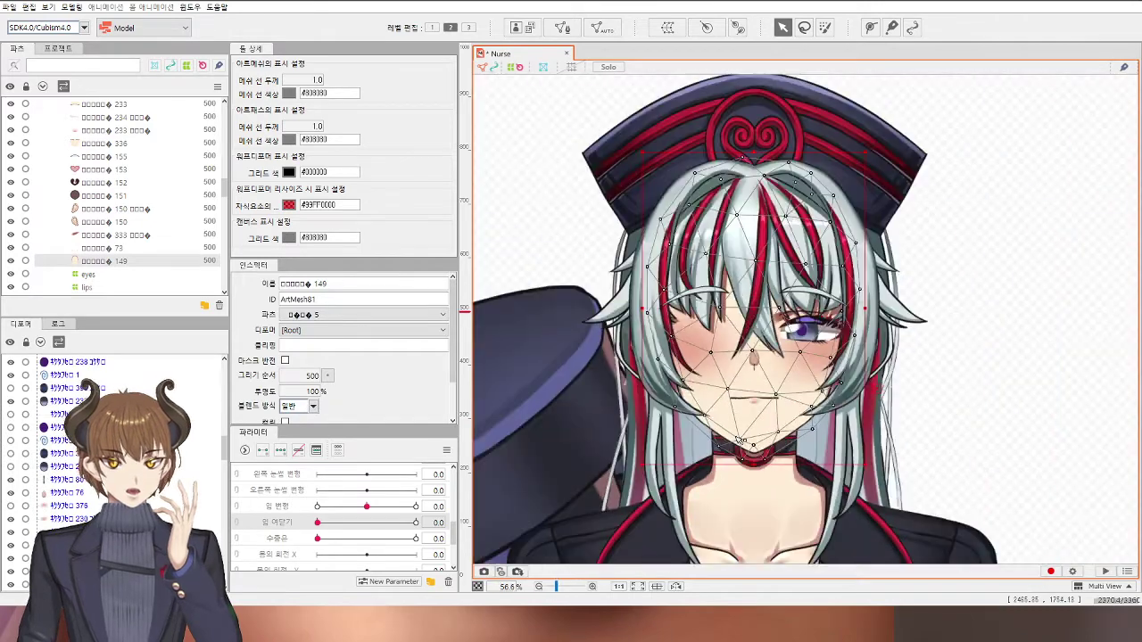
left_click(116, 248, "ctrl")
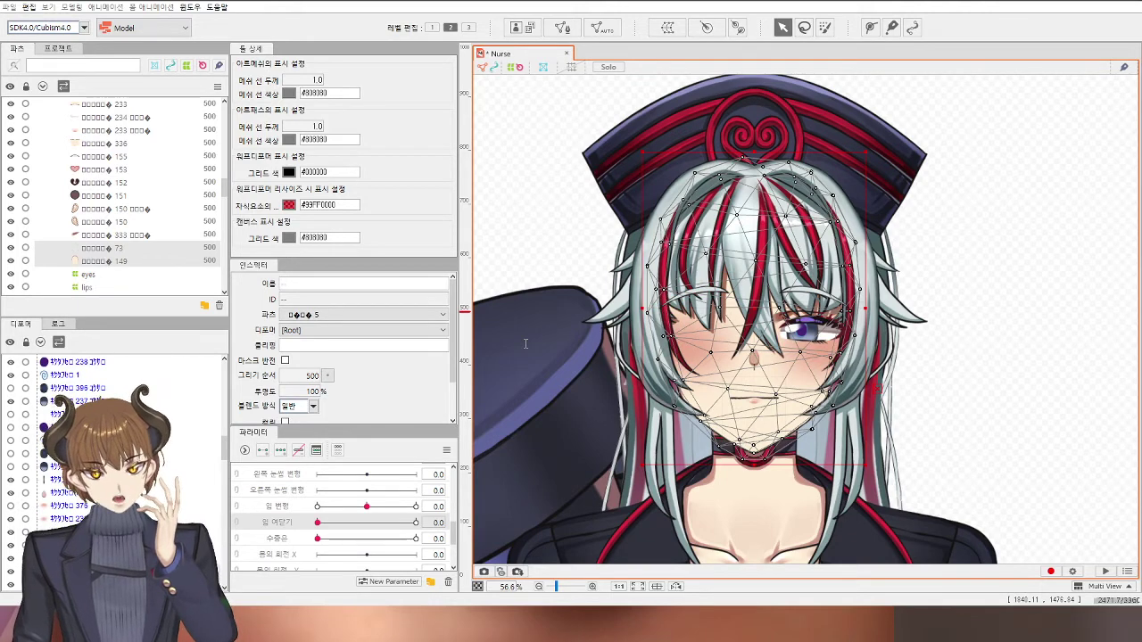
left_click(616, 469)
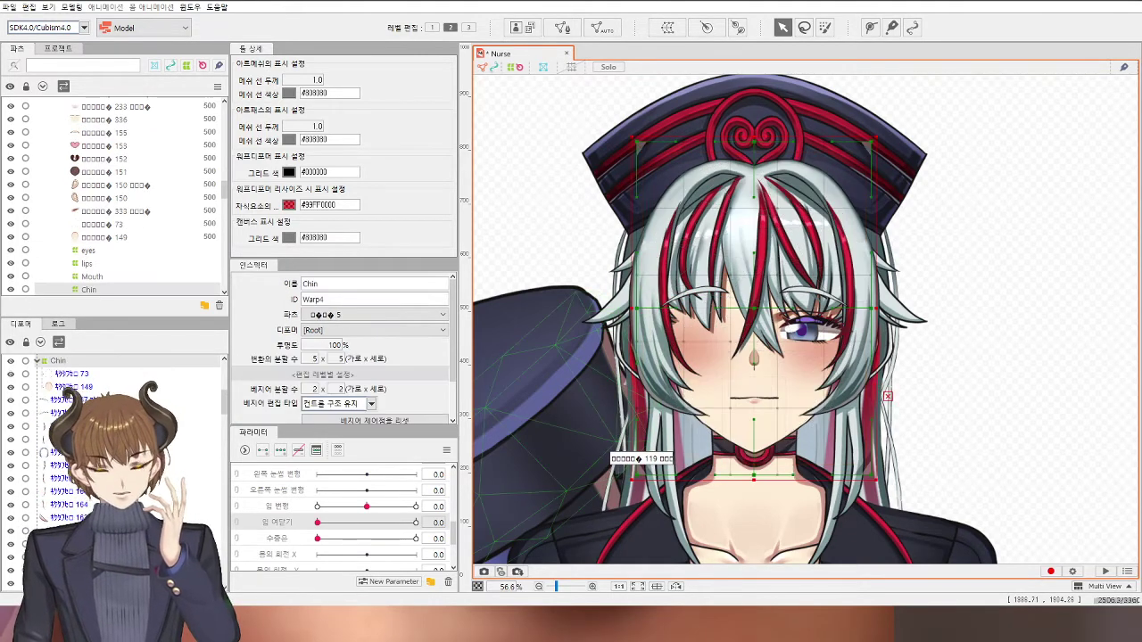
Step: Add three mouth form keys and two mouth open keys to the Chin deformer, and set mouth open to 1.0
left_click(363, 507)
left_click(280, 450)
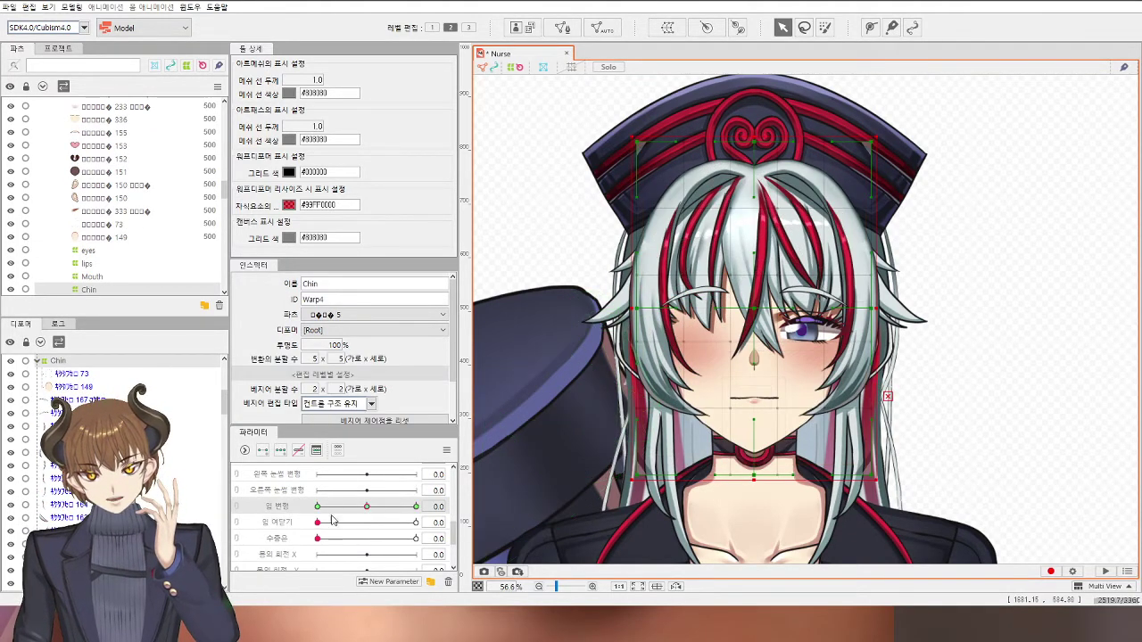
left_click(327, 522)
left_click_drag(316, 521, 415, 521)
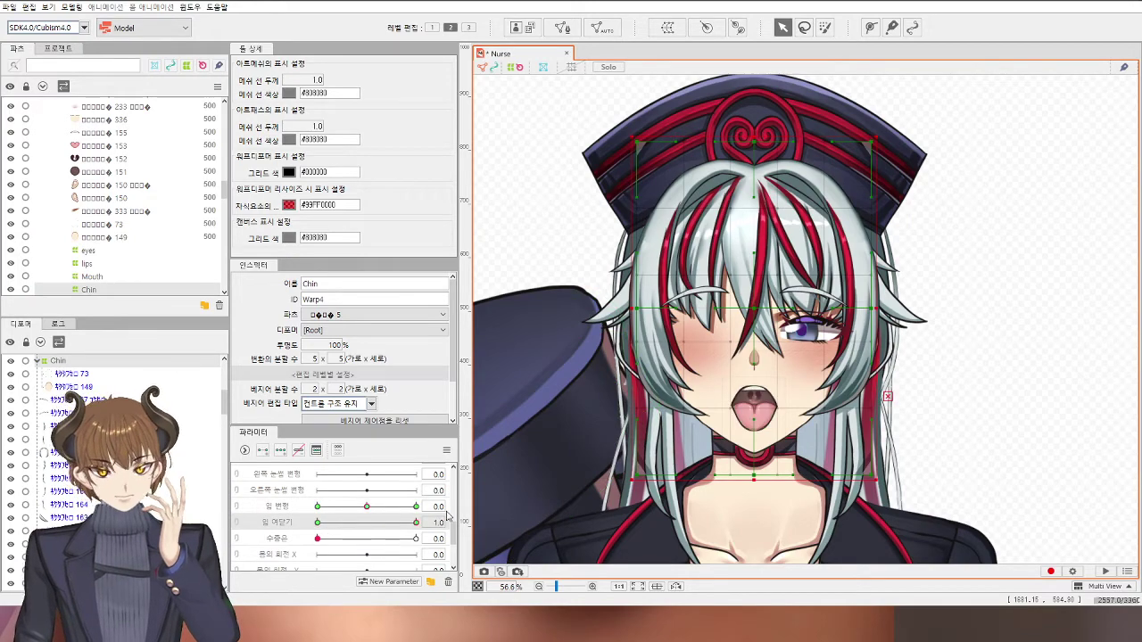
scroll(787, 476, "up", 2)
scroll(786, 477, "up", 2)
scroll(785, 454, "up", 2)
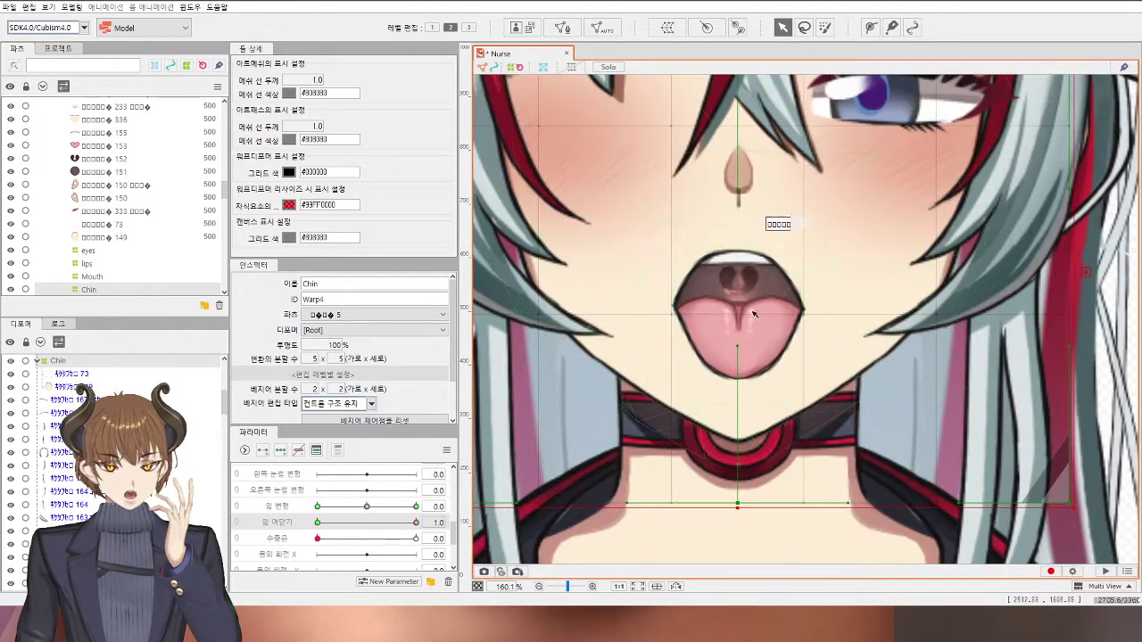
Step: At mouth open 0.0, move the lower central control points of the Chin deformer slightly up and preview the mouth opening
left_click_drag(412, 523, 317, 523)
scroll(676, 372, "down", 6)
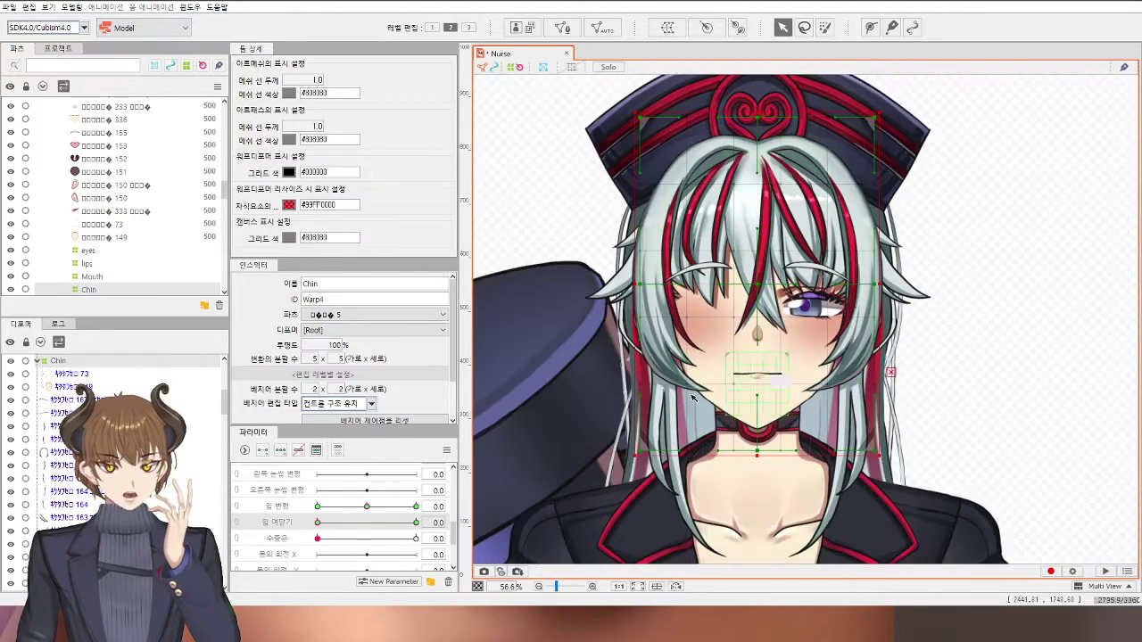
left_click_drag(683, 376, 833, 475)
scroll(774, 463, "up", 2)
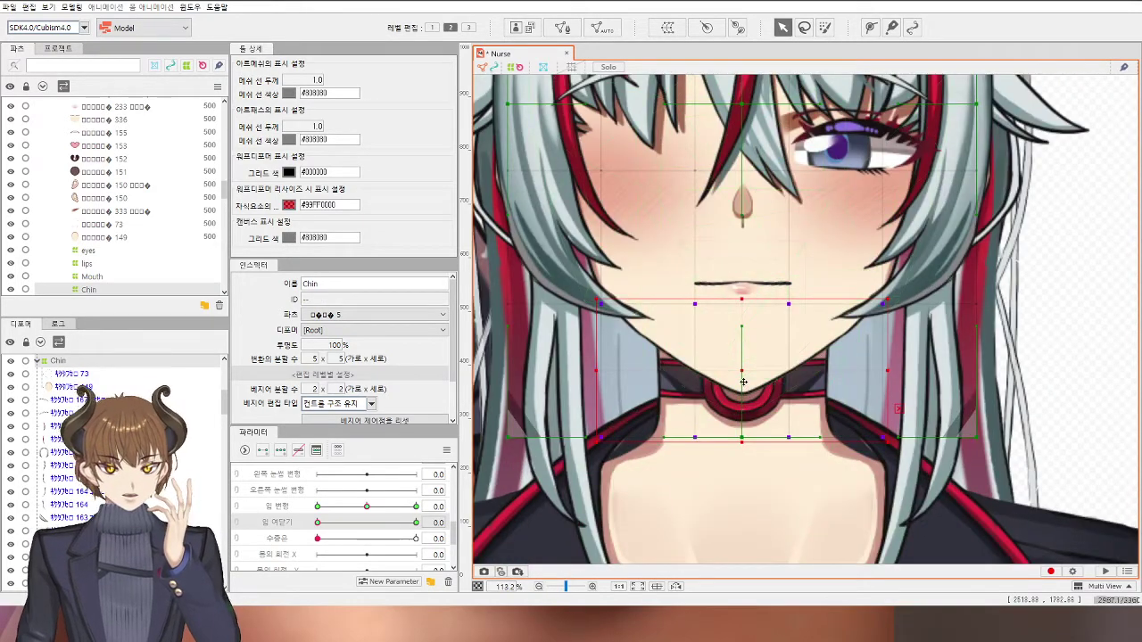
left_click_drag(745, 376, 744, 365)
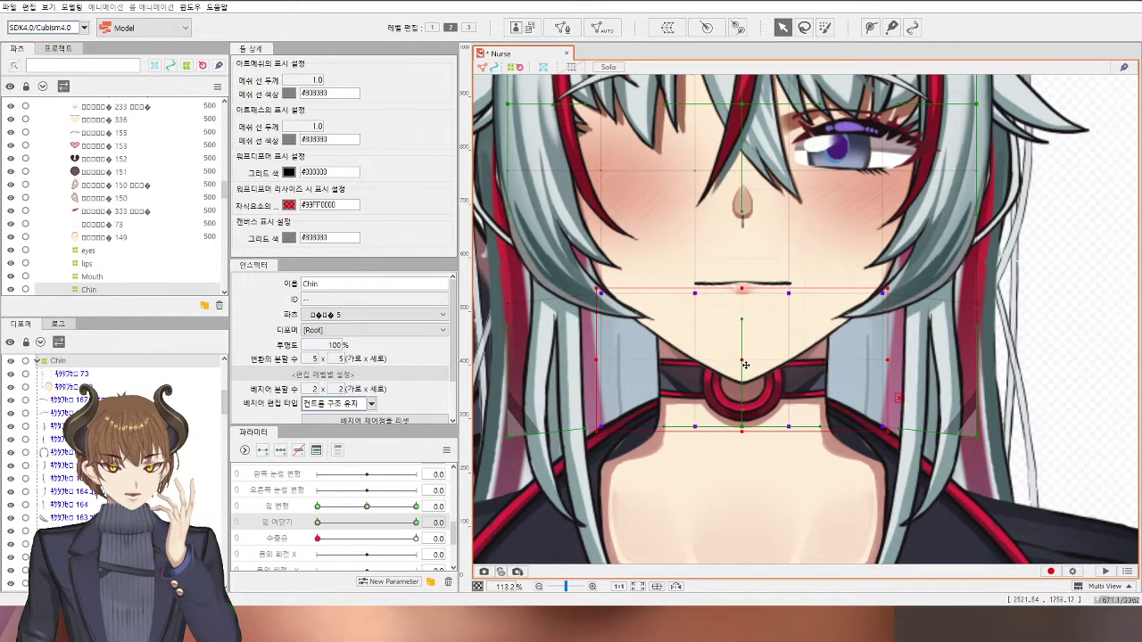
scroll(746, 367, "down", 6)
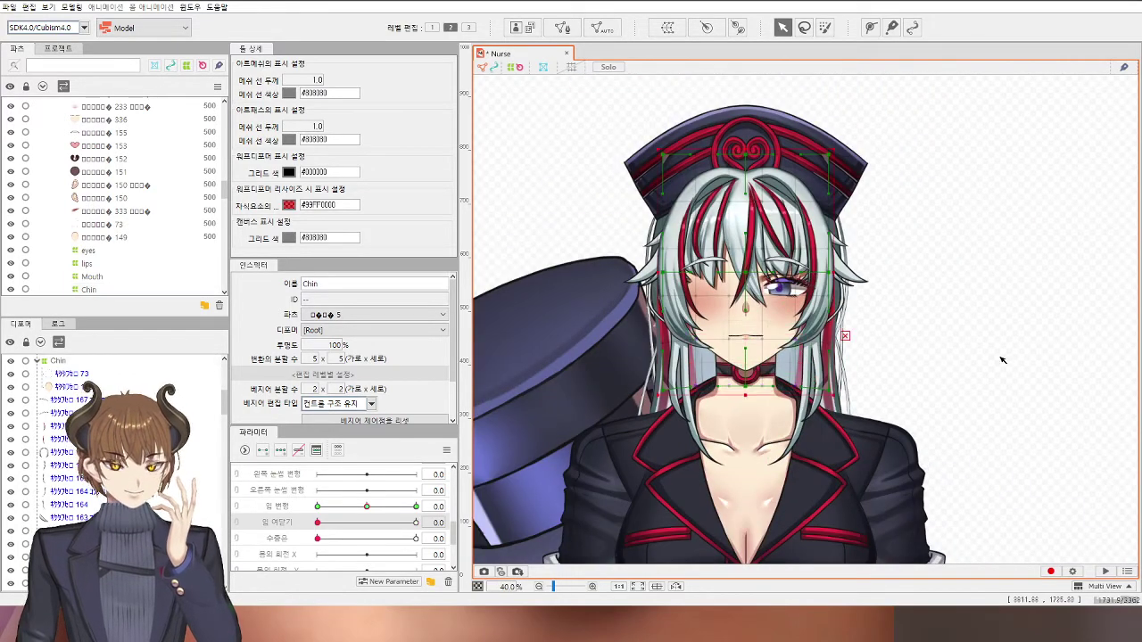
left_click(1002, 360)
left_click_drag(317, 522, 328, 543)
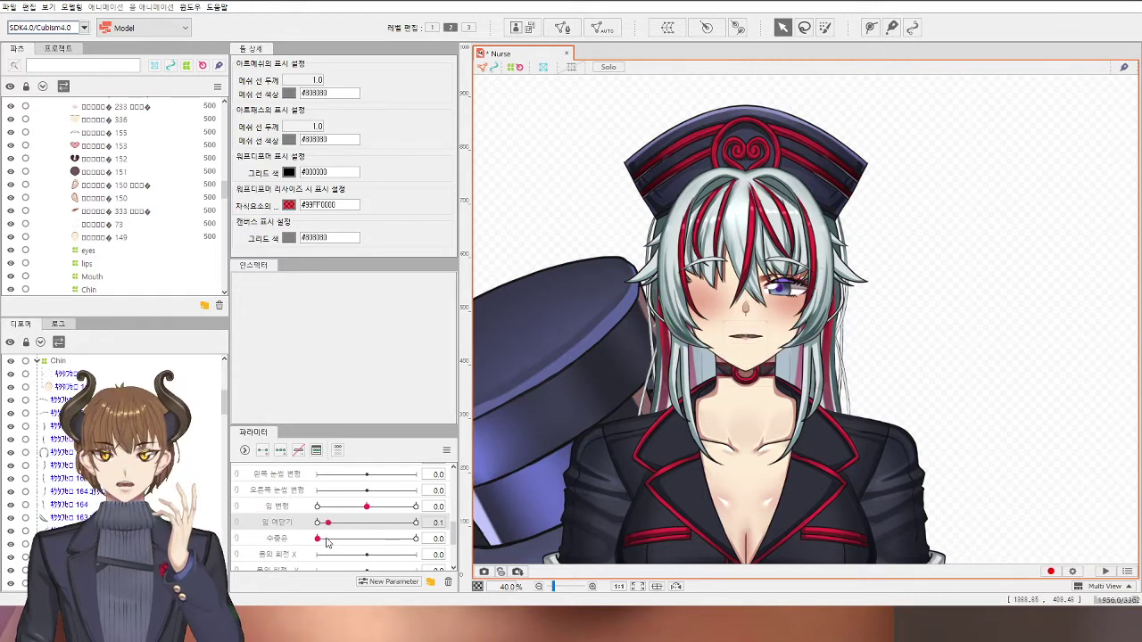
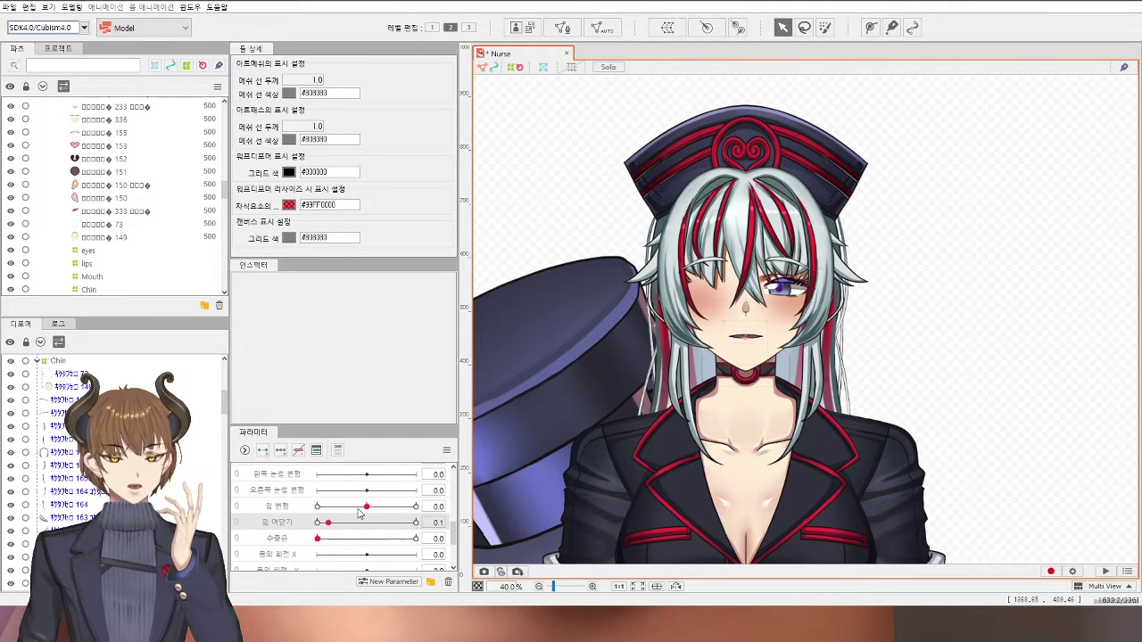
Step: Set mouth open to 0.0 and select the lips warp deformer around the closed mouth
scroll(705, 371, "up", 6)
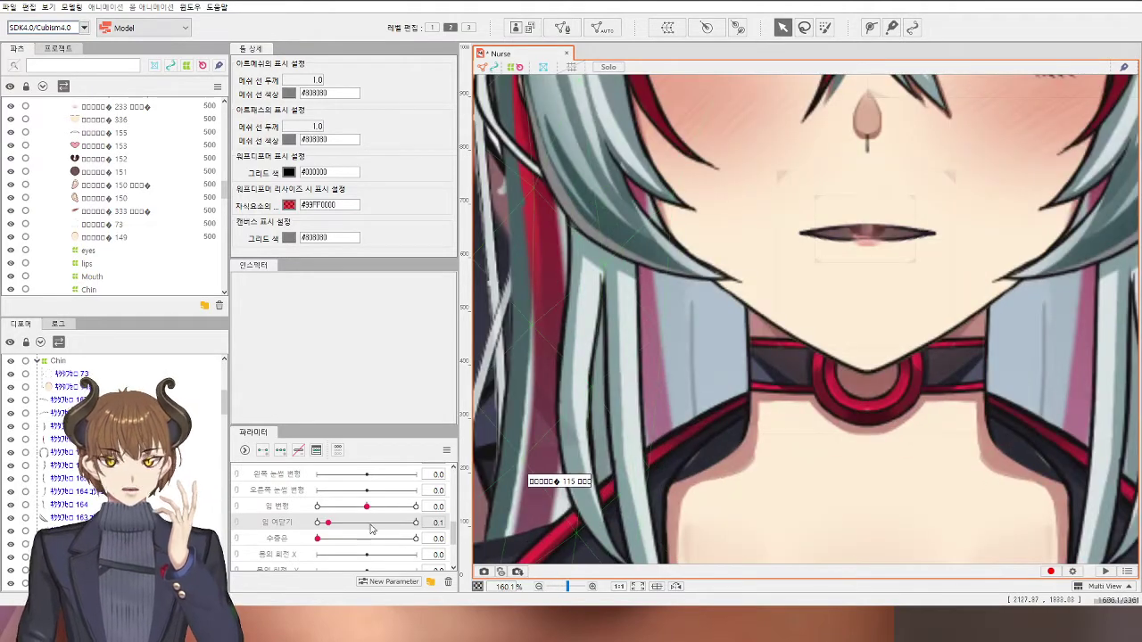
left_click_drag(372, 530, 317, 522)
scroll(818, 234, "up", 3)
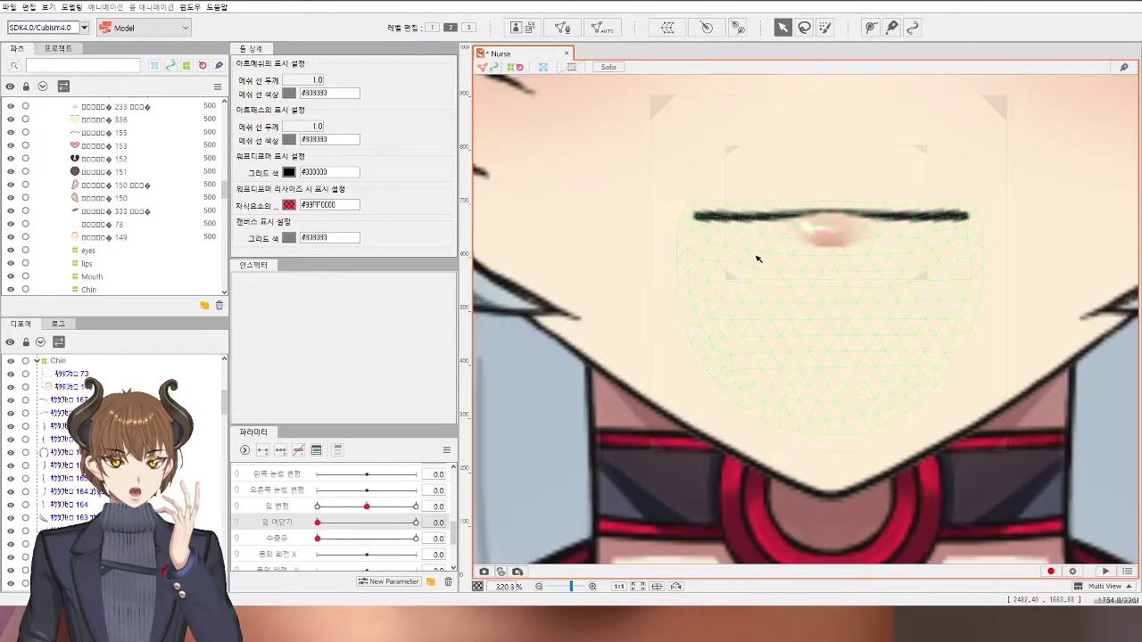
left_click(818, 234)
left_click(725, 251)
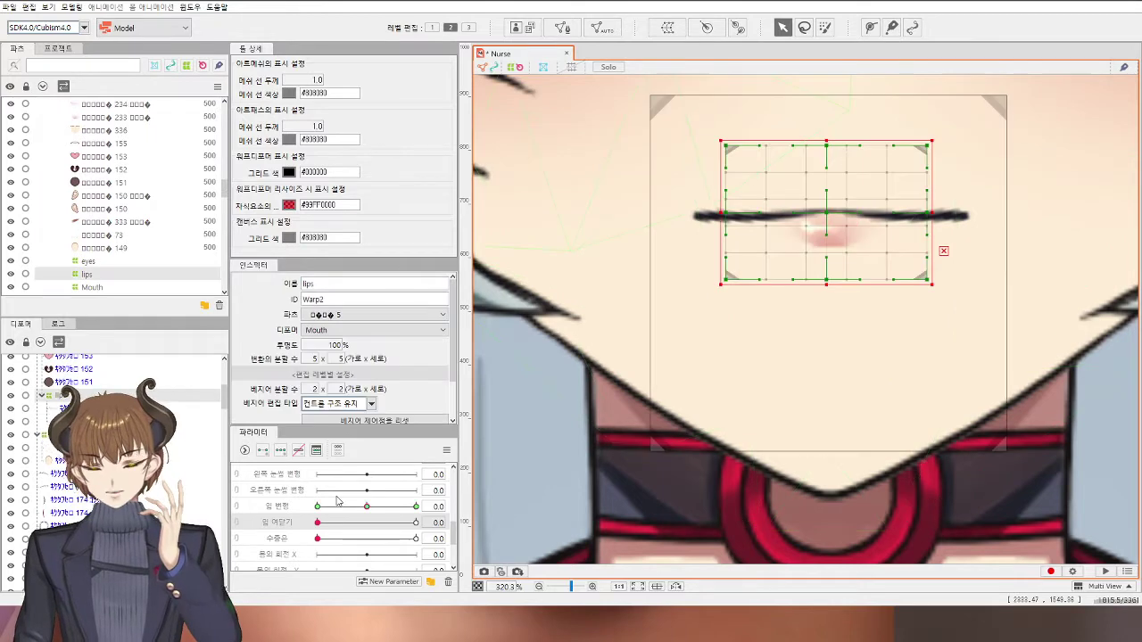
Step: Set mouth open to 1.0 and move the lips warp deformer down so the lip highlight sits below the open mouth
scroll(304, 525, "down", 5)
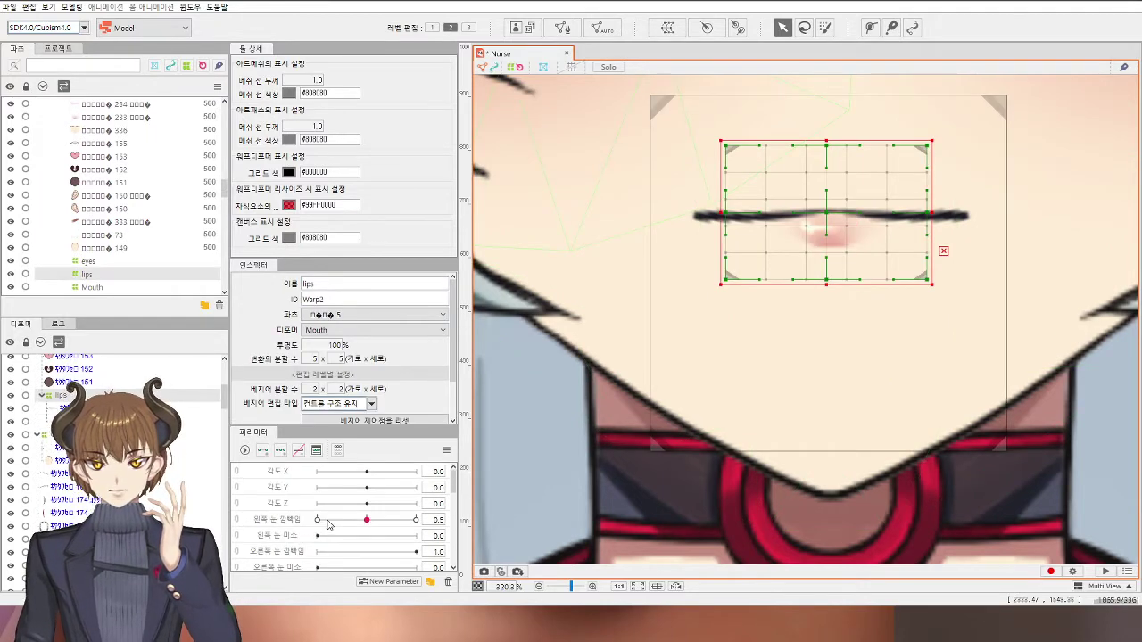
scroll(328, 525, "up", 5)
left_click_drag(326, 530, 419, 530)
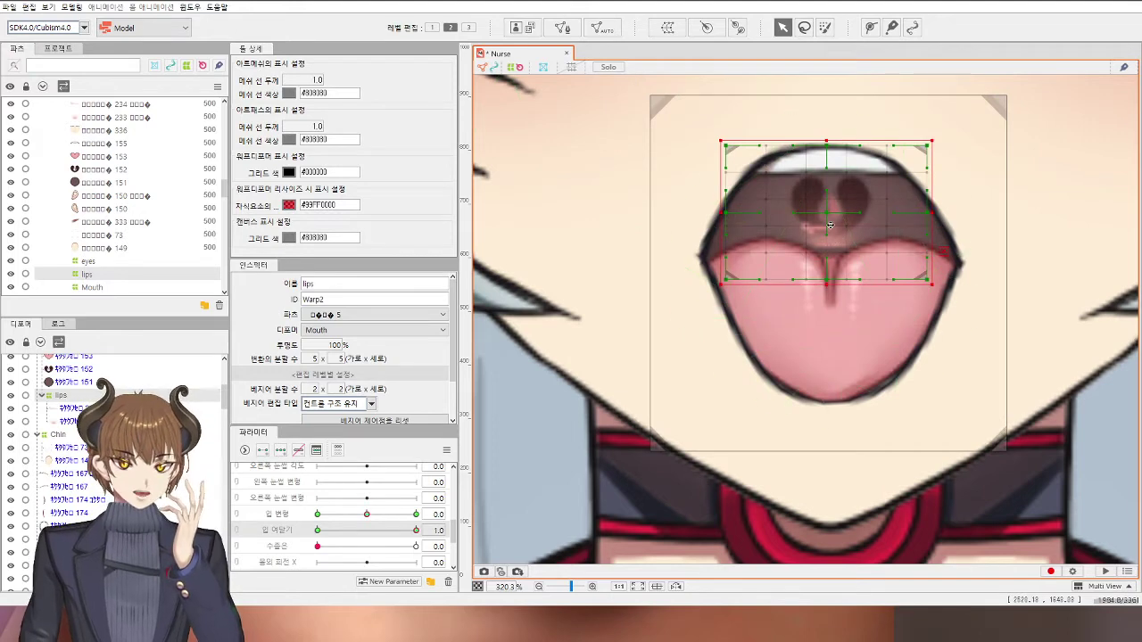
left_click_drag(829, 241, 823, 404)
scroll(822, 404, "down", 5)
key("Escape")
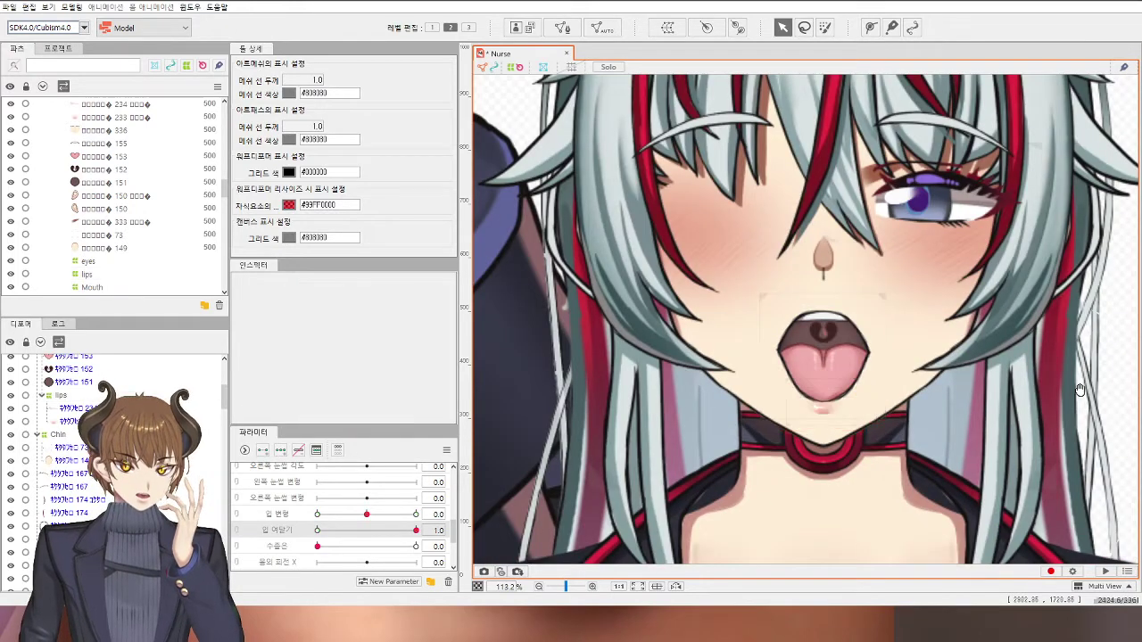
scroll(822, 396, "down", 3)
scroll(821, 393, "up", 7)
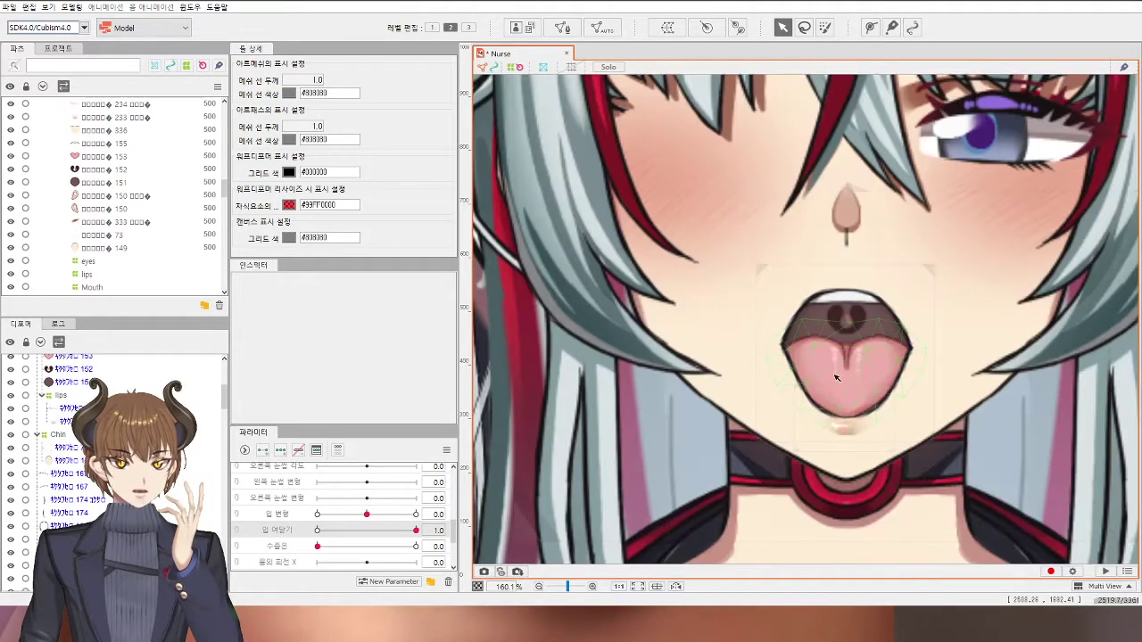
Step: Add one deform path point on each side of mesh 336's lower mouth outline, between the corner and the lower curve
left_click(778, 361)
scroll(752, 366, "up", 2)
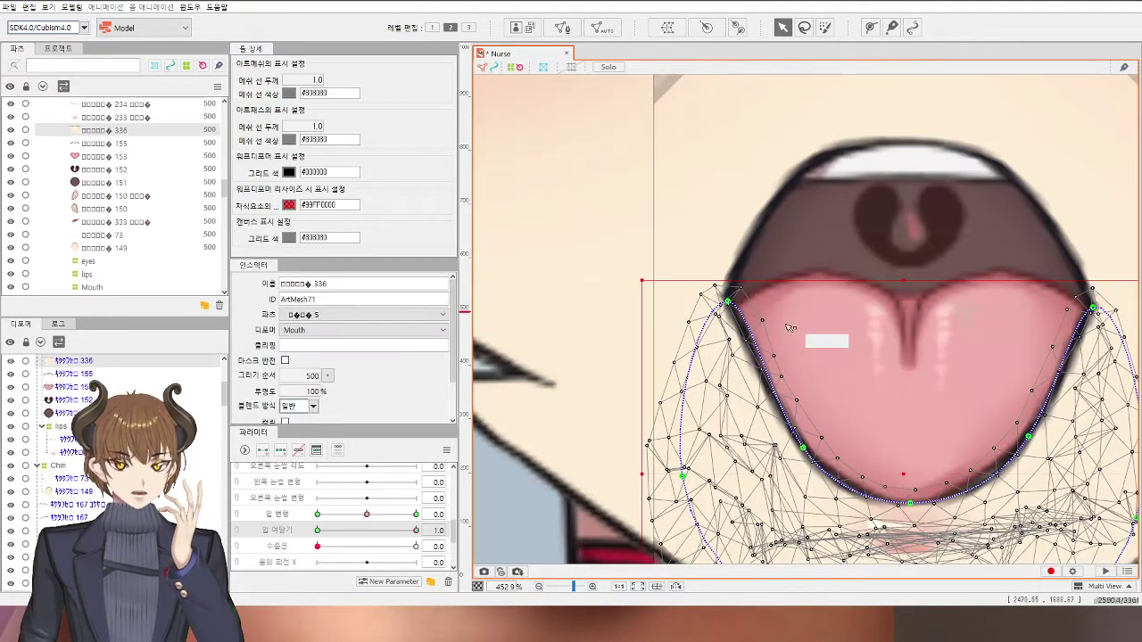
left_click(869, 27)
left_click_drag(766, 371, 763, 377)
left_click(1060, 369)
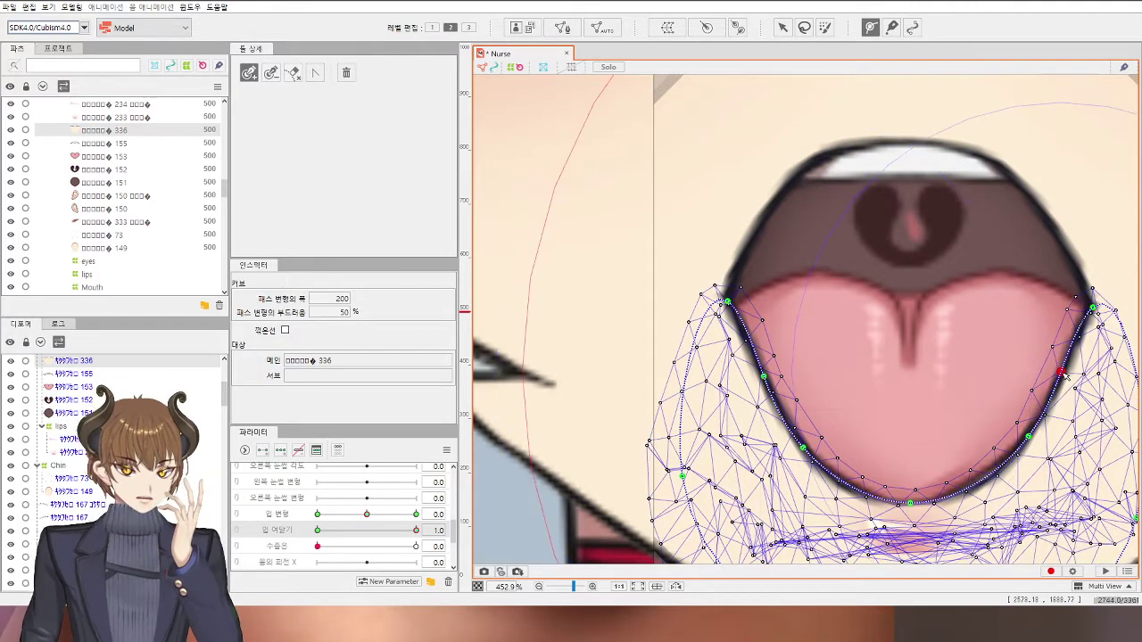
left_click(783, 28)
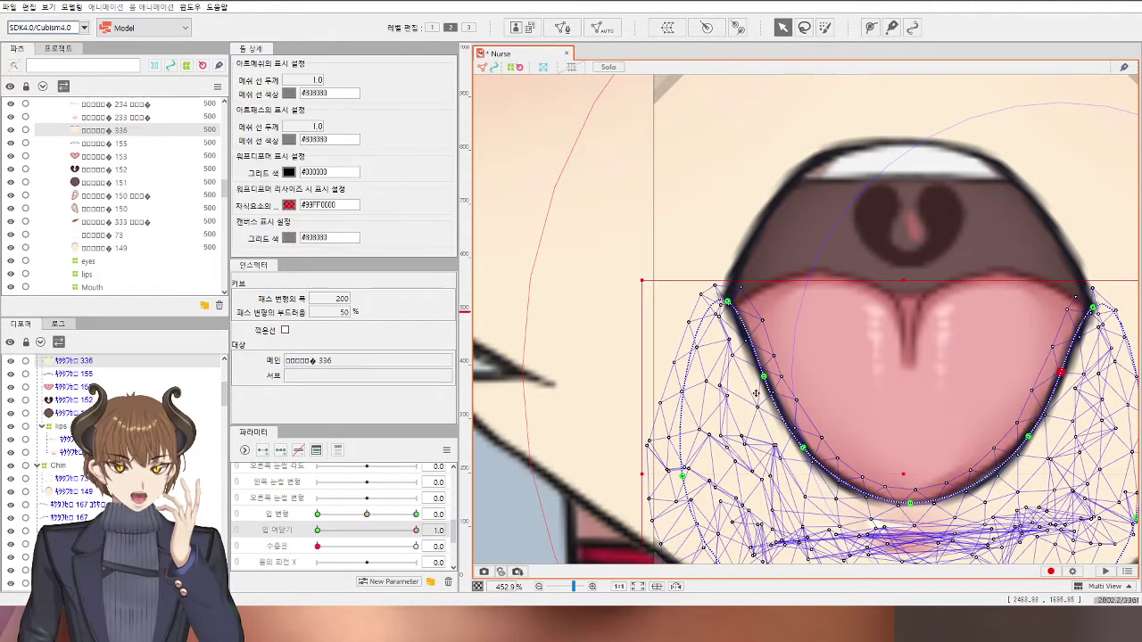
Step: Move the new left path point of mesh 336 outward and adjust the vertices around the left mouth corner
left_click_drag(763, 377, 752, 381)
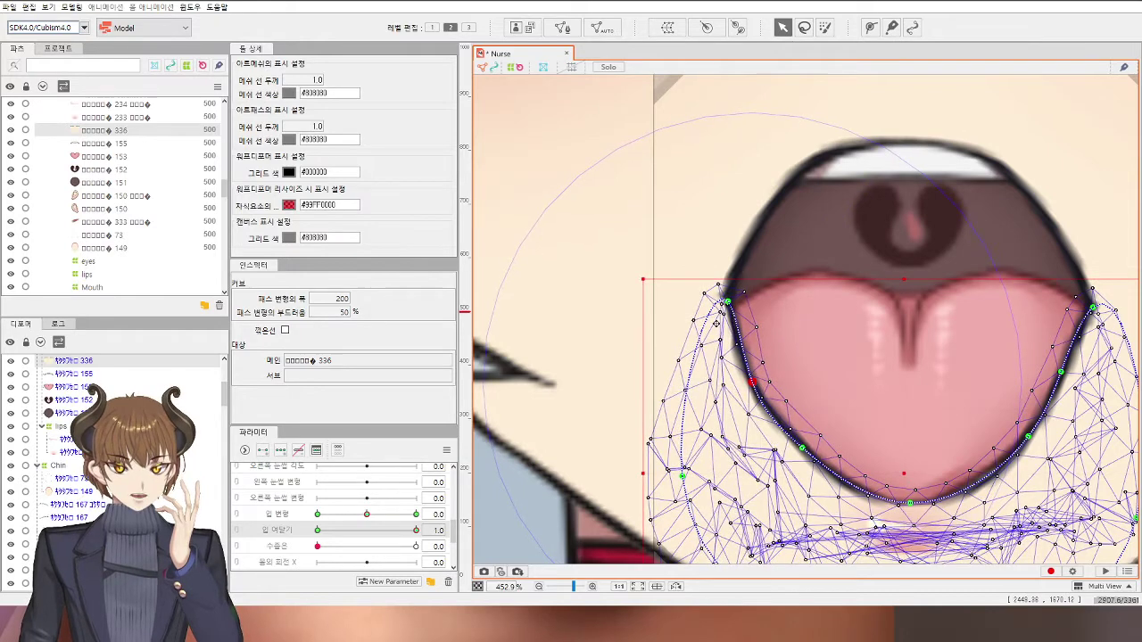
scroll(715, 323, "up", 3)
left_click_drag(740, 307, 703, 306)
left_click_drag(726, 180, 738, 180)
left_click_drag(670, 217, 675, 213)
scroll(725, 261, "down", 2)
scroll(746, 300, "down", 4)
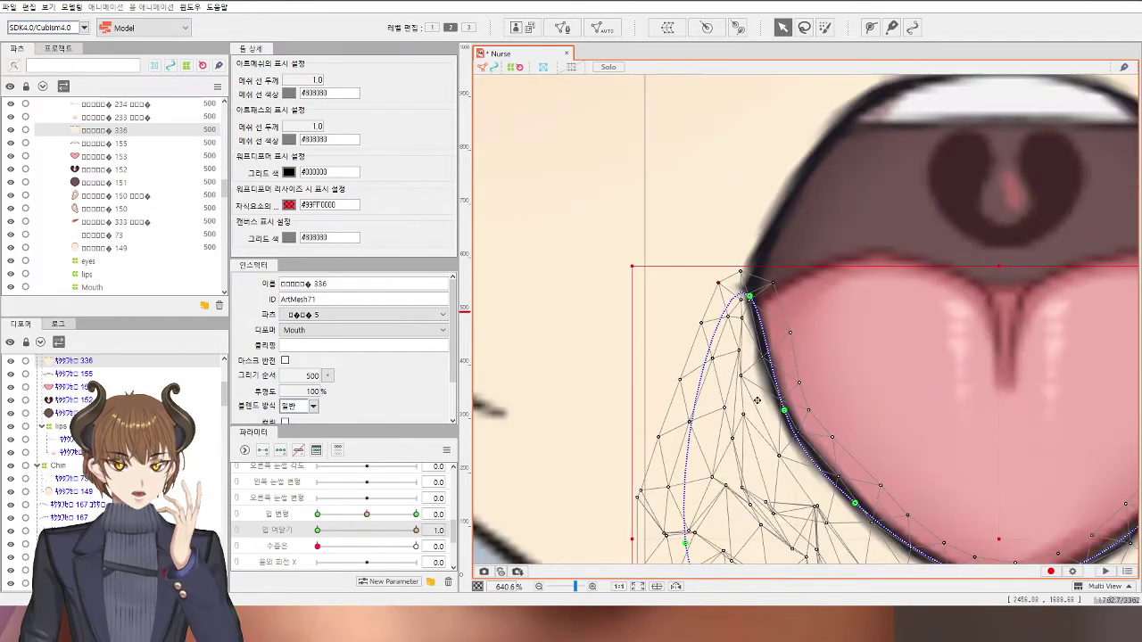
Step: Round mesh 336's lower outline by moving the right side path point outward, fine-tuning the lower side points and raising the bottom point
left_click_drag(819, 462, 729, 339)
left_click_drag(865, 307, 874, 311)
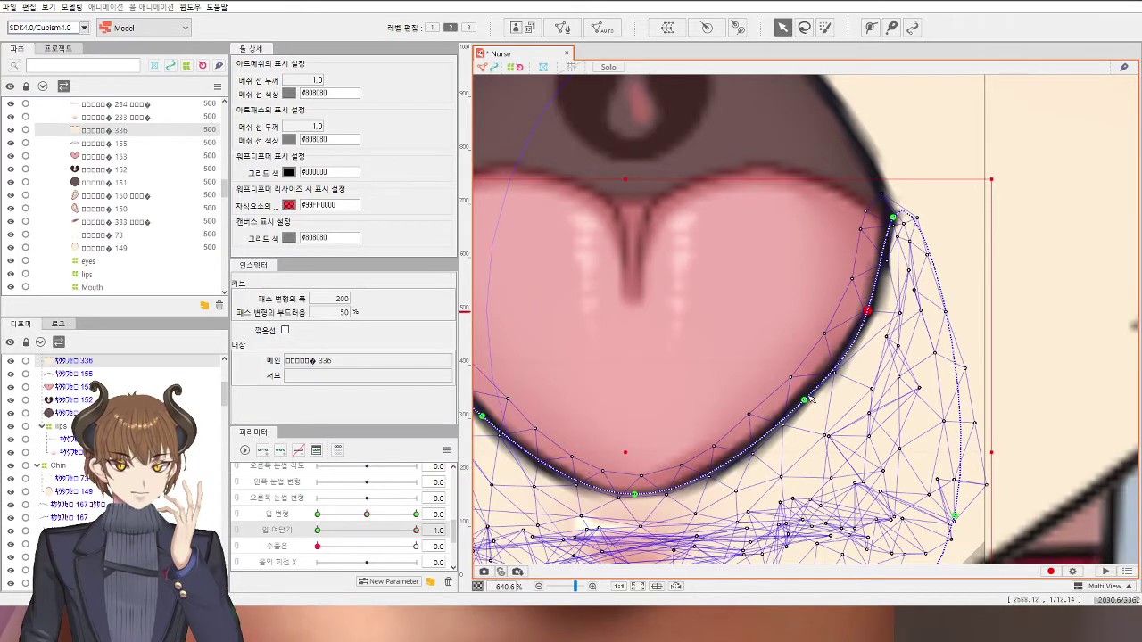
mouse_move(806, 400)
left_mouse_down()
mouse_move(815, 406)
mouse_move(805, 404)
left_mouse_up()
left_click_drag(520, 446, 586, 430)
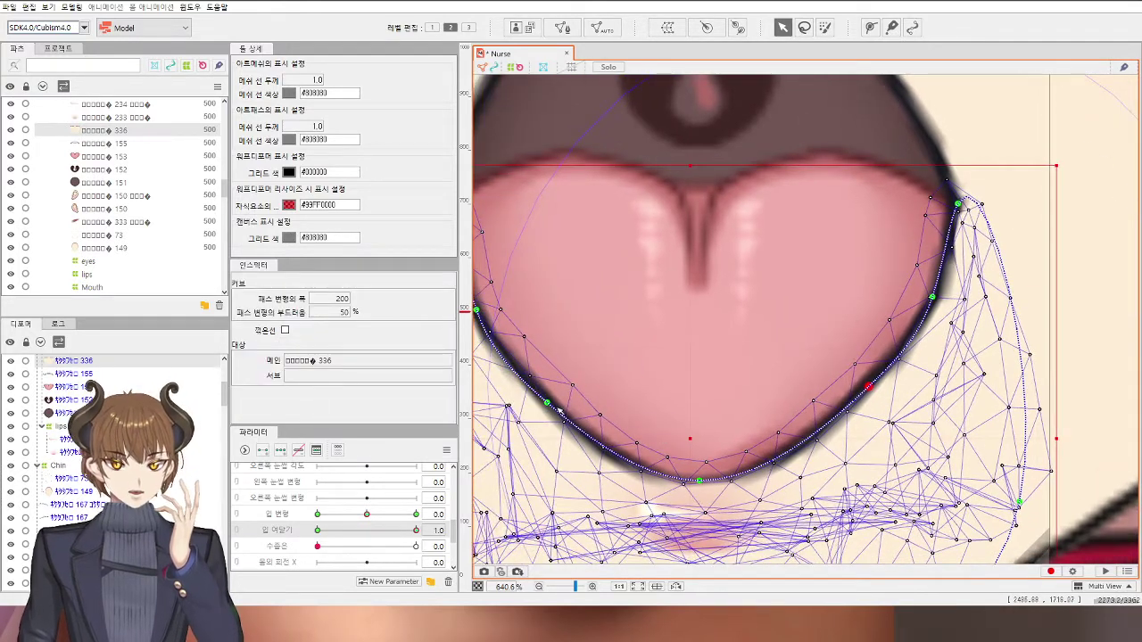
left_click_drag(698, 480, 705, 472)
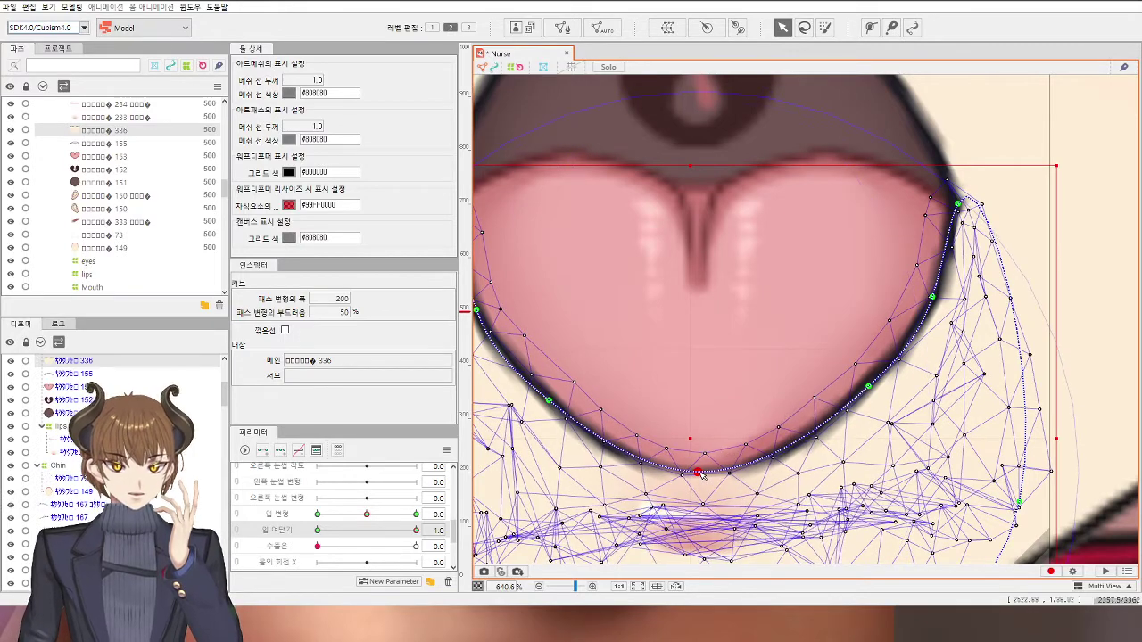
scroll(764, 478, "down", 4)
left_click(1039, 399)
scroll(1002, 445, "down", 1)
left_click_drag(972, 496, 954, 414)
scroll(847, 364, "up", 4)
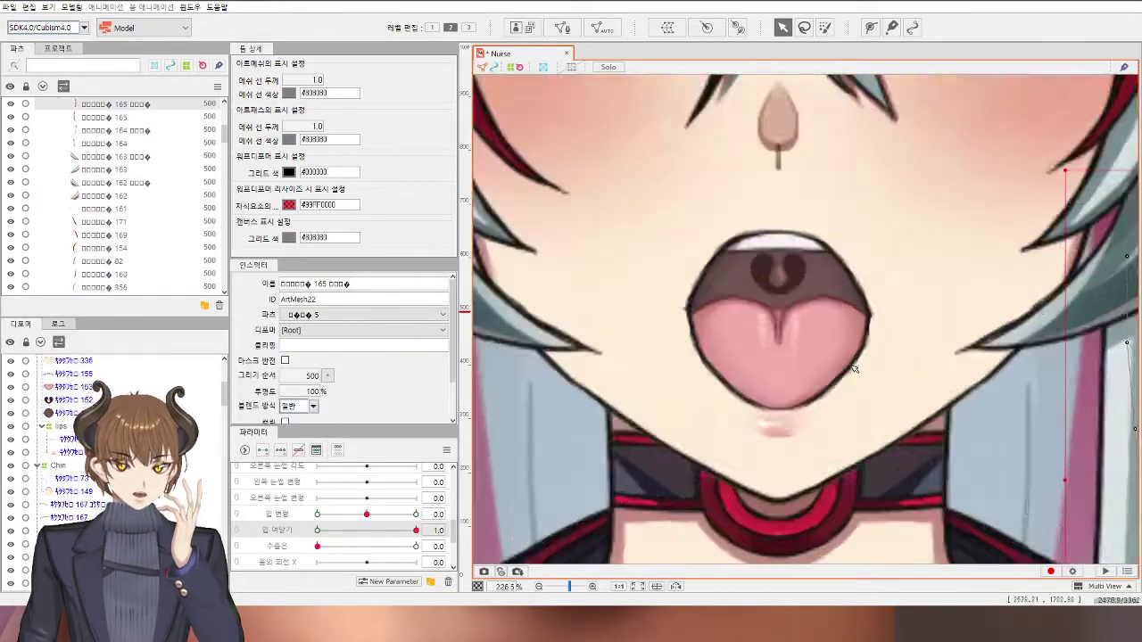
Step: Adjust mesh 336's vertices just outside the right mouth line to clean up the outline near the corner
left_click(908, 349)
scroll(885, 325, "up", 3)
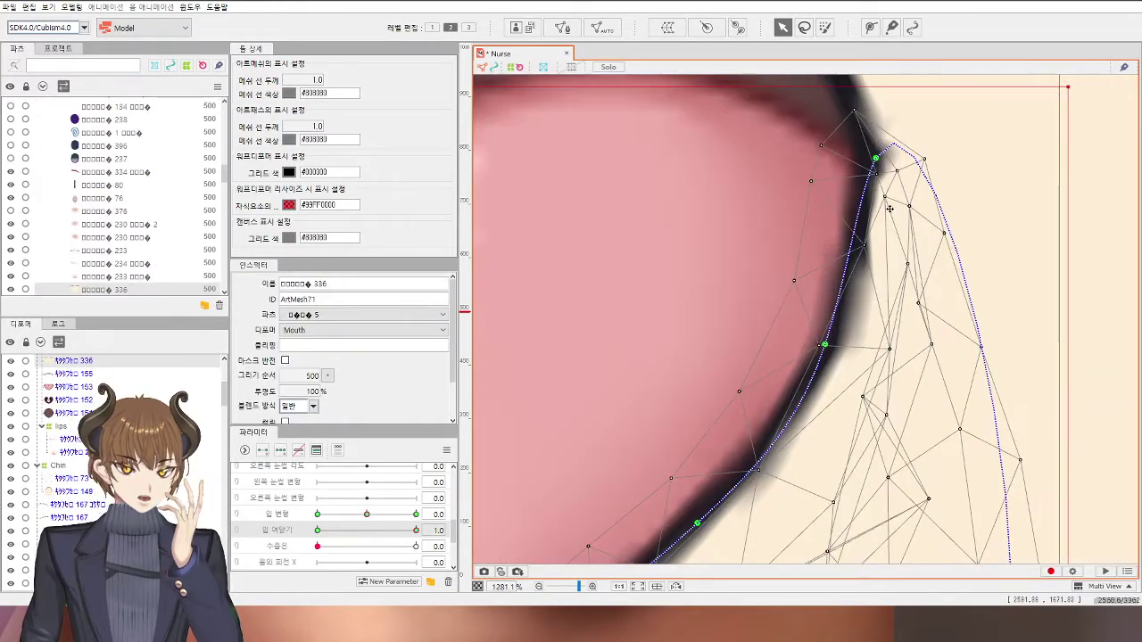
left_click_drag(889, 209, 916, 223)
left_click_drag(891, 351, 875, 355)
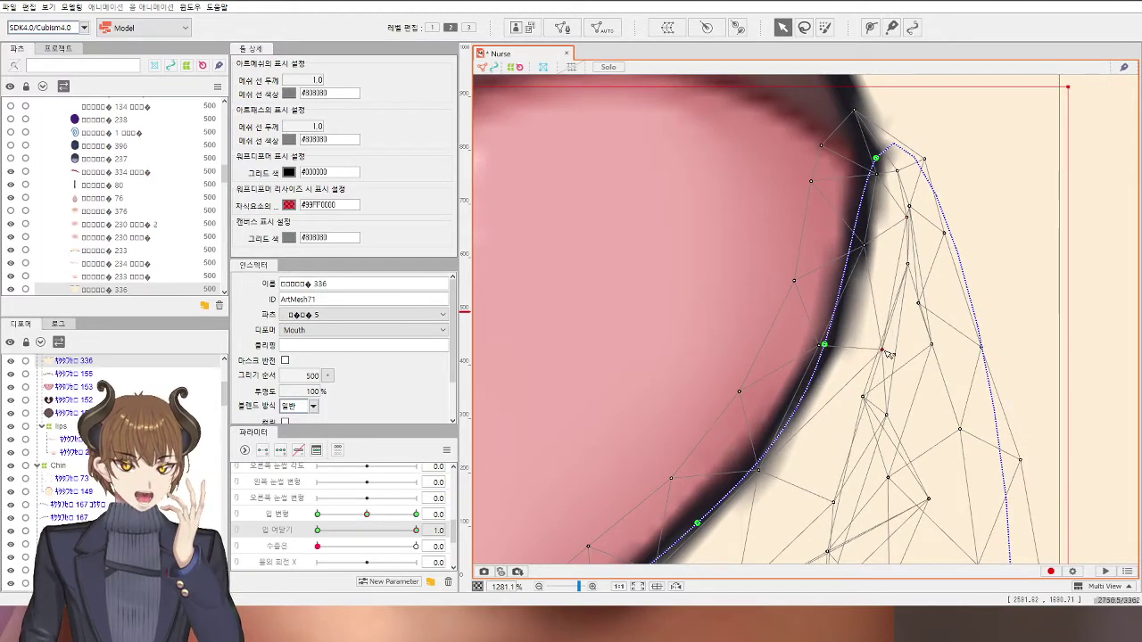
scroll(881, 361, "down", 6)
left_click(949, 465)
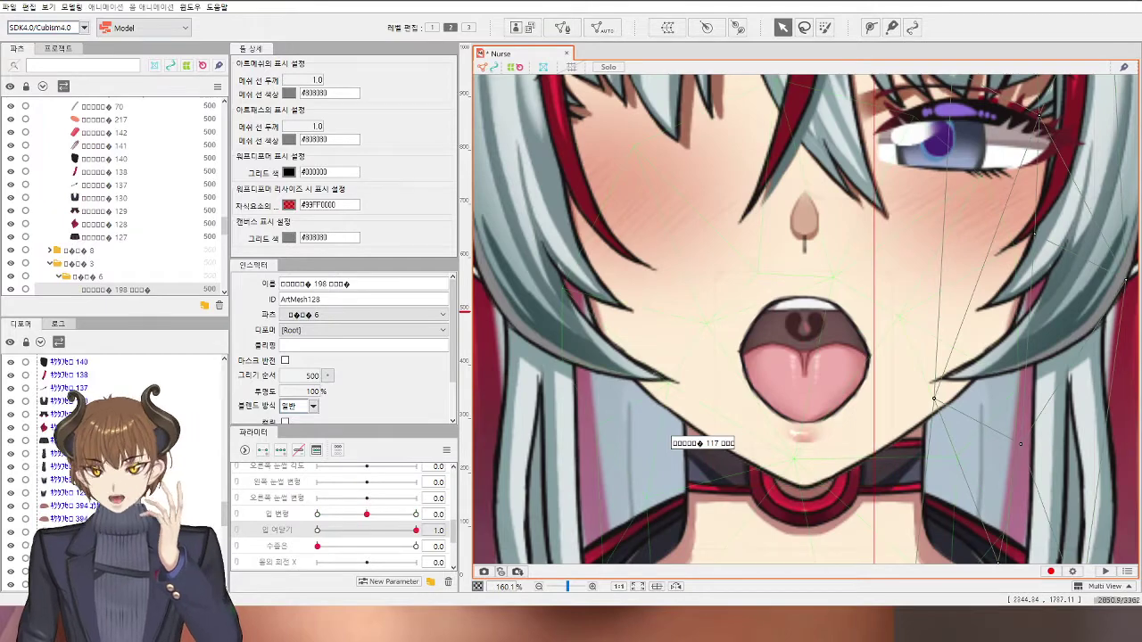
Step: Move the lips warp deformer slightly up toward the lower edge of the open mouth
left_click(802, 430)
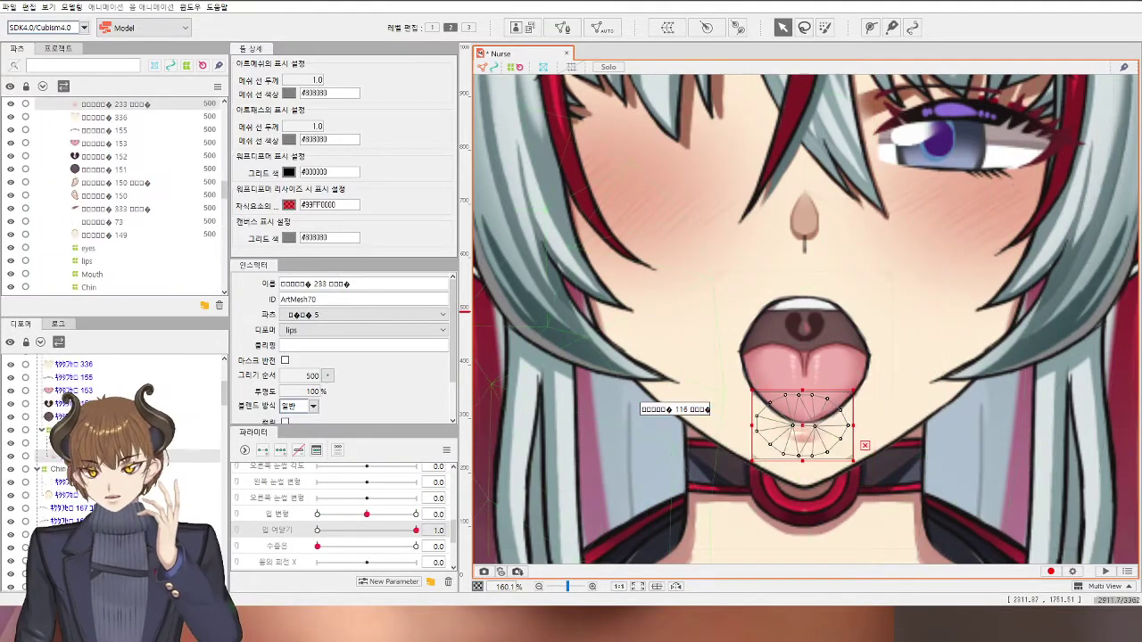
left_click(754, 457)
scroll(701, 427, "up", 4)
left_click_drag(785, 441, 715, 436)
scroll(844, 438, "up", 2)
left_click_drag(838, 411, 836, 403)
scroll(837, 403, "down", 2)
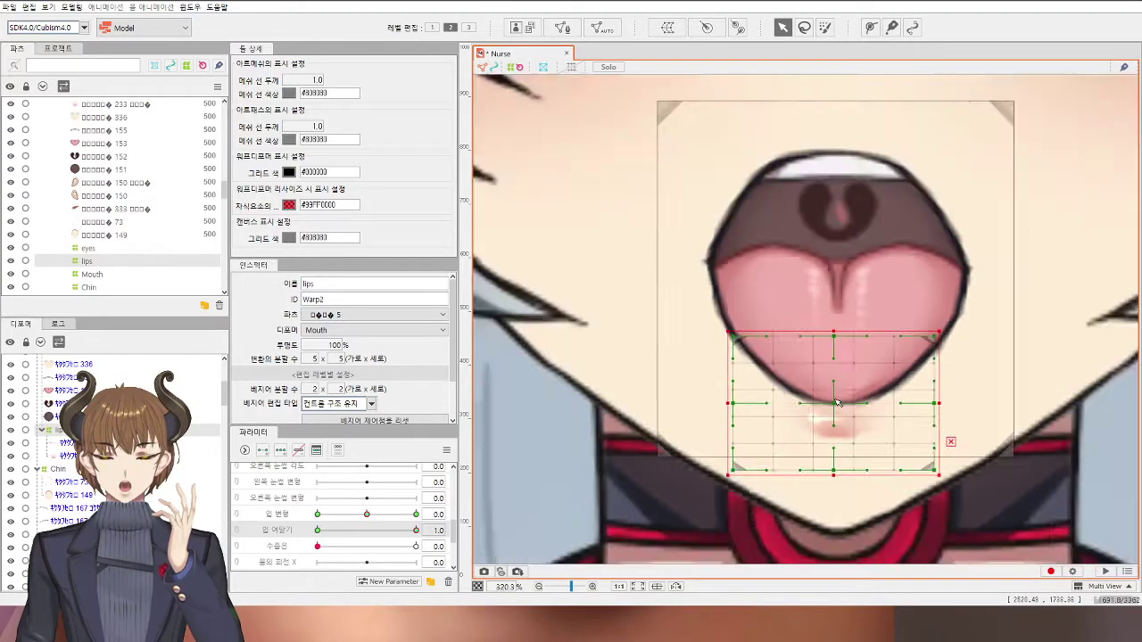
scroll(836, 403, "down", 3)
scroll(785, 330, "up", 3)
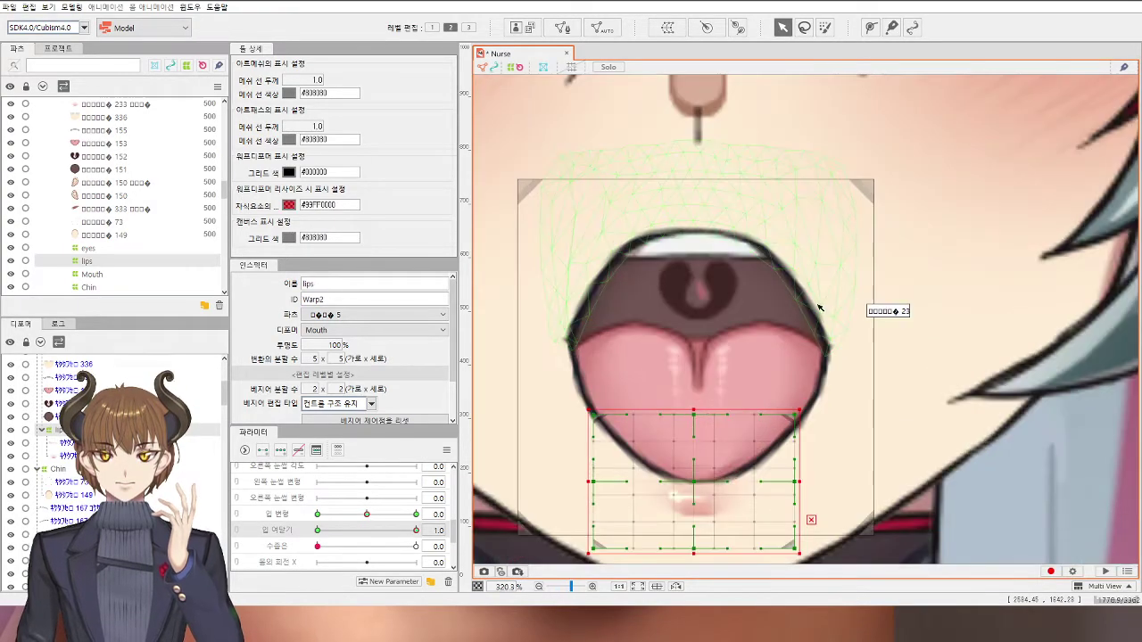
Step: Add one deform path point on each side of mesh 233's upper mouth arch, between the corner and the upper curve
left_click(819, 307)
scroll(806, 303, "up", 2)
left_click(870, 27)
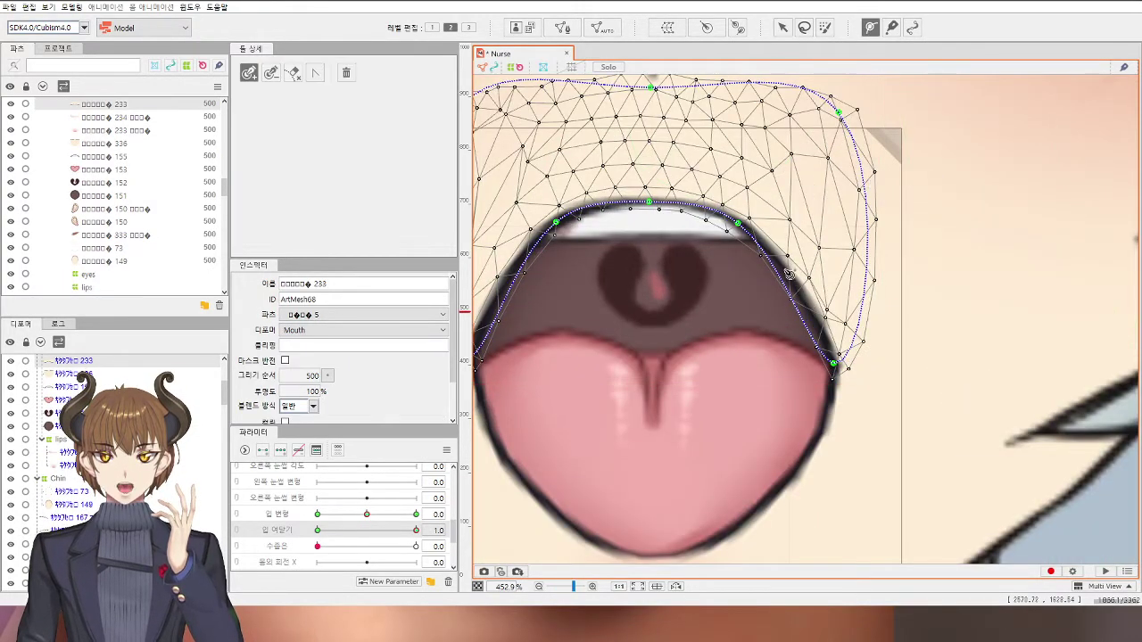
left_click_drag(791, 297, 799, 292)
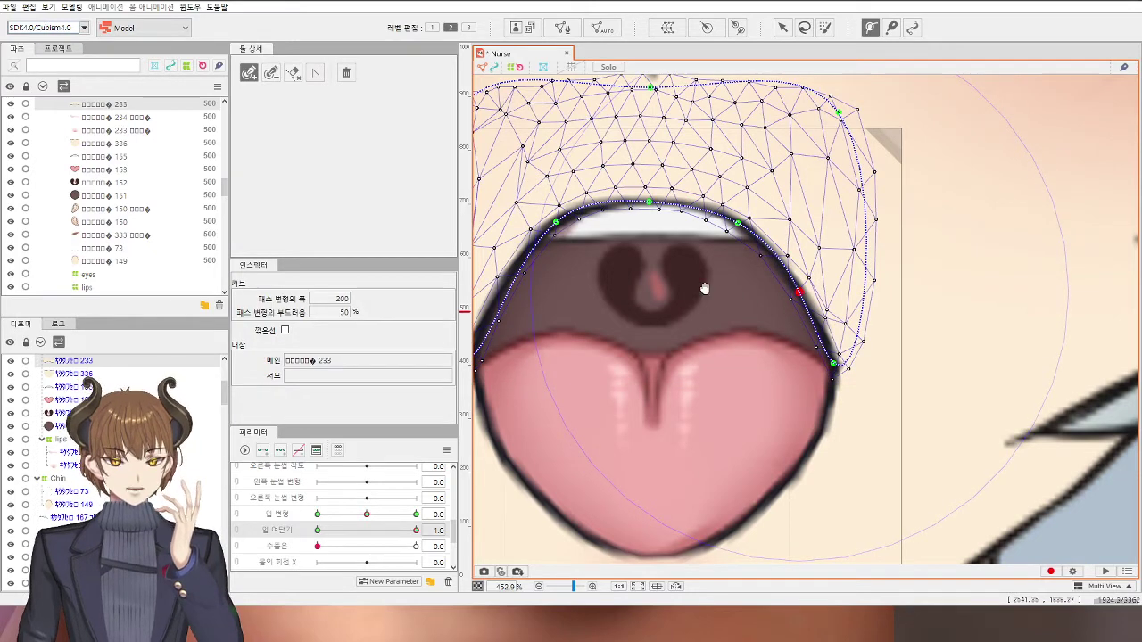
scroll(553, 301, "left", 3)
left_click(634, 283)
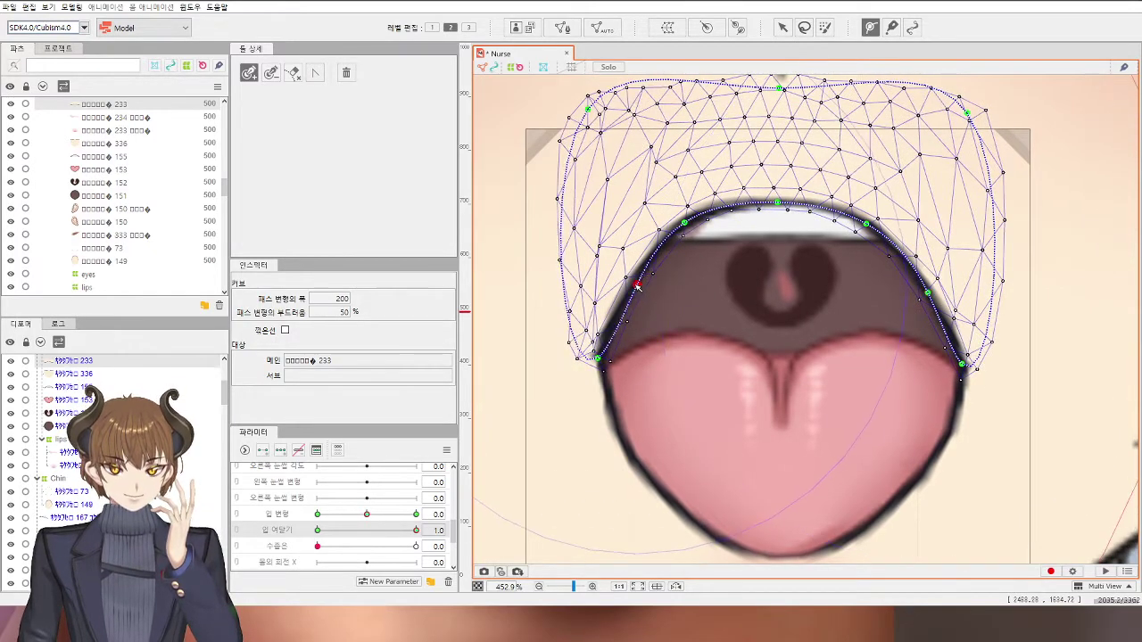
left_click(784, 29)
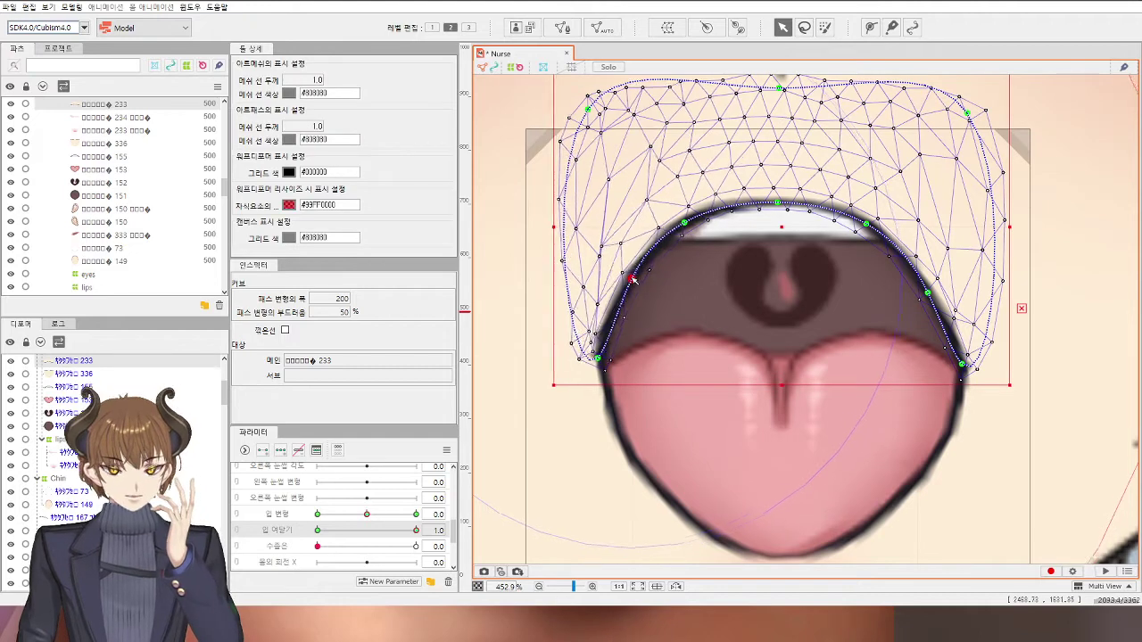
Step: Round mesh 233's upper arch by pulling both corner path points inward and fine-tuning the side path points
left_click_drag(630, 278, 634, 279)
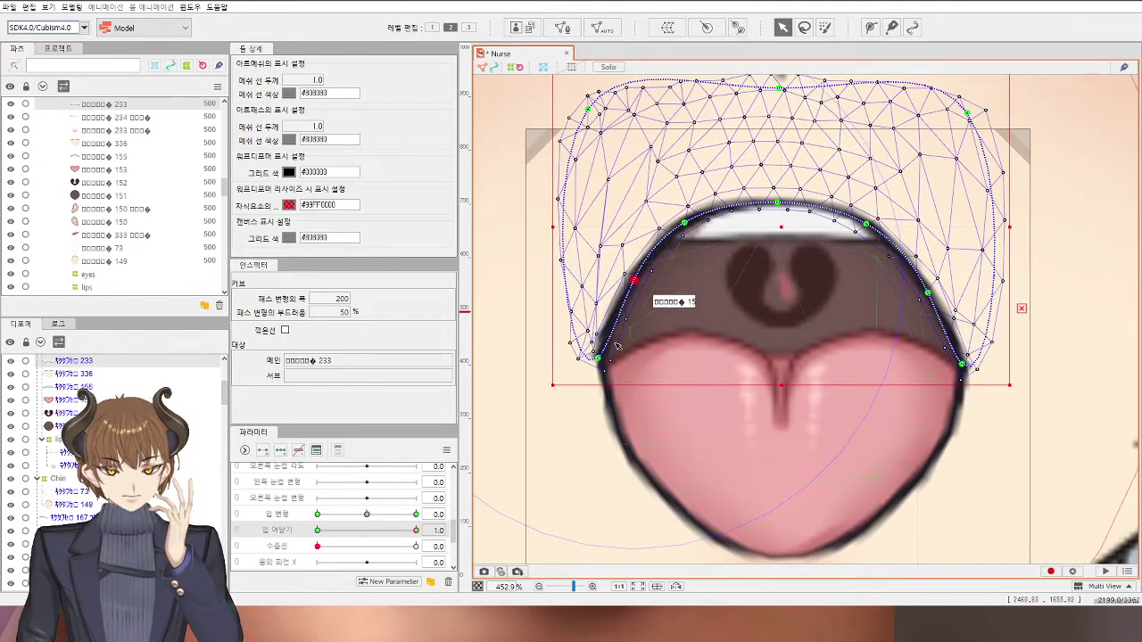
left_click_drag(597, 358, 602, 360)
left_click_drag(633, 280, 635, 280)
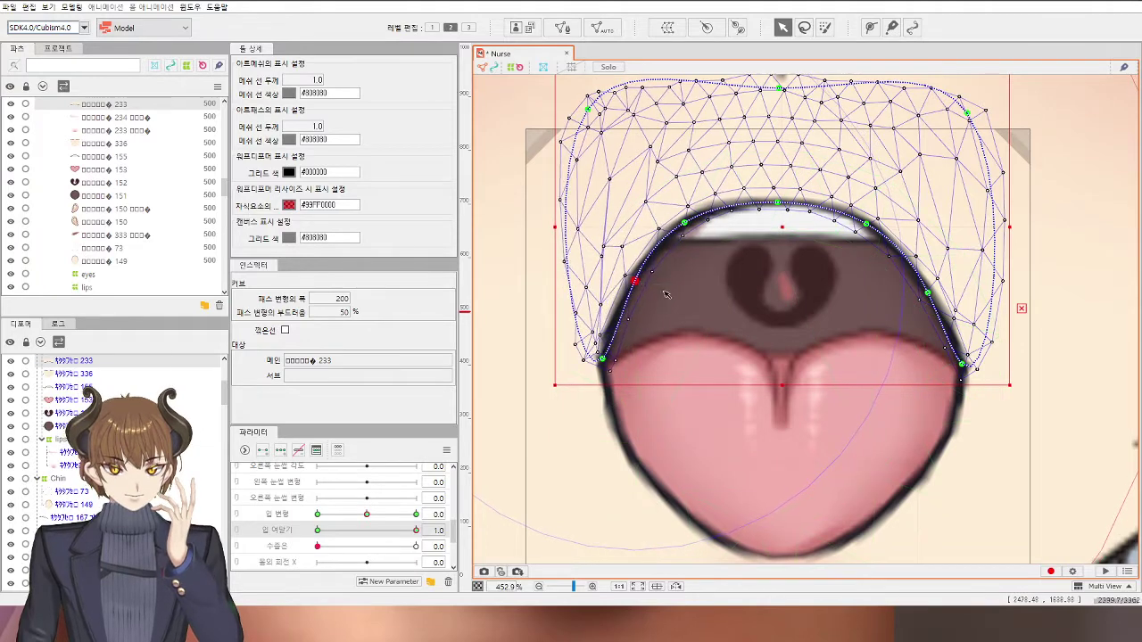
left_click_drag(962, 365, 956, 366)
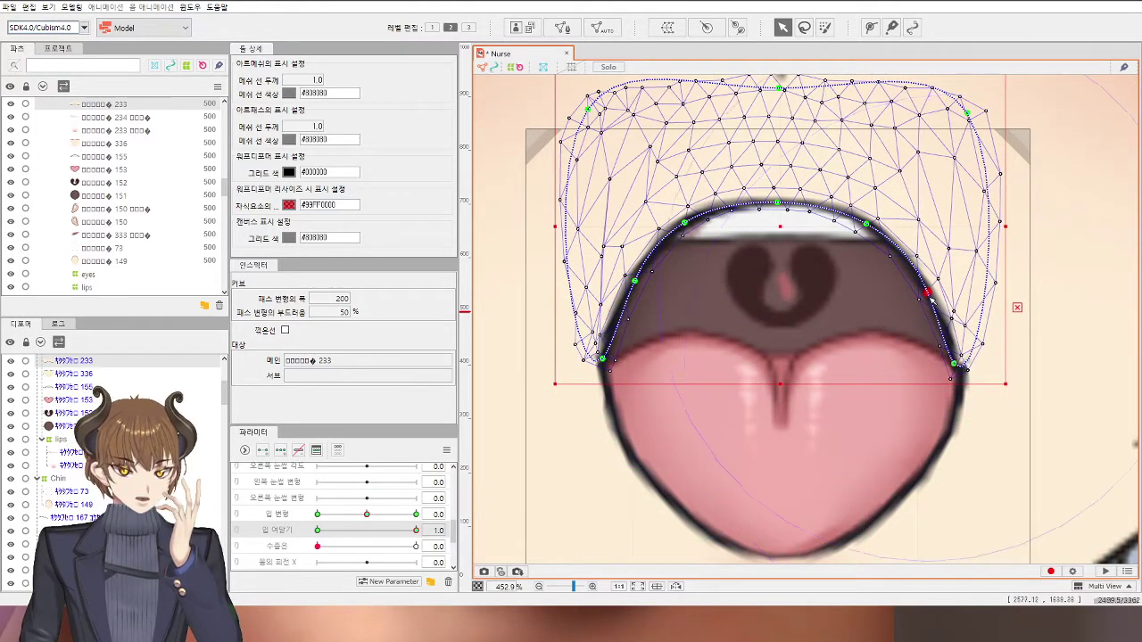
left_click_drag(928, 295, 933, 296)
Step: Move mesh 336's right corner path point slightly inward to meet the upper lip line
left_click(976, 395)
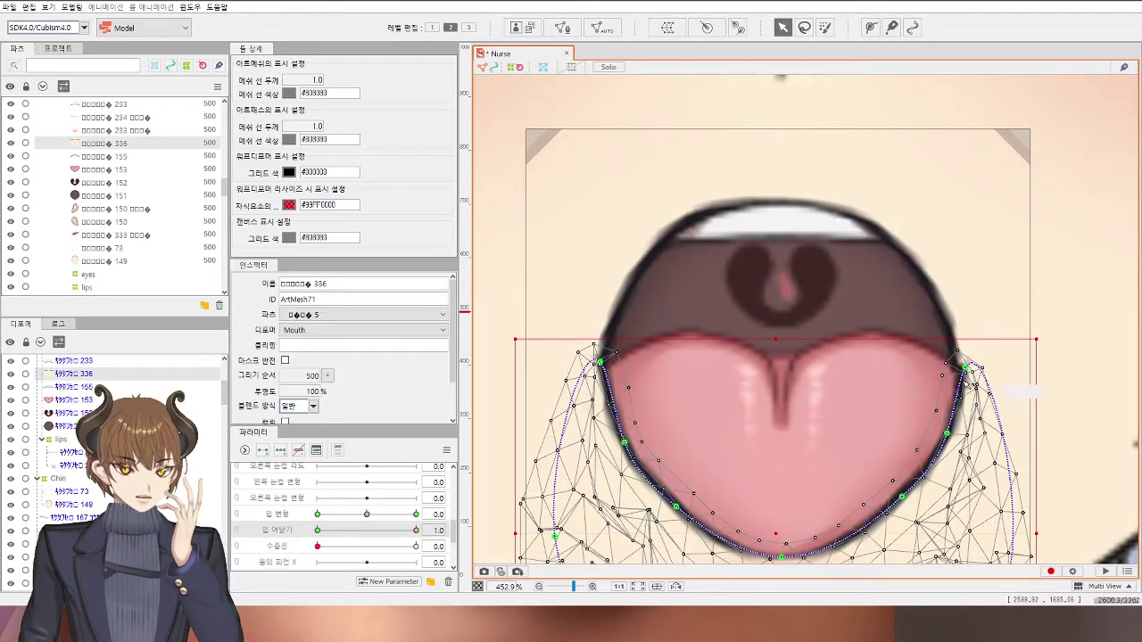
left_click_drag(962, 368, 960, 371)
left_click(972, 386)
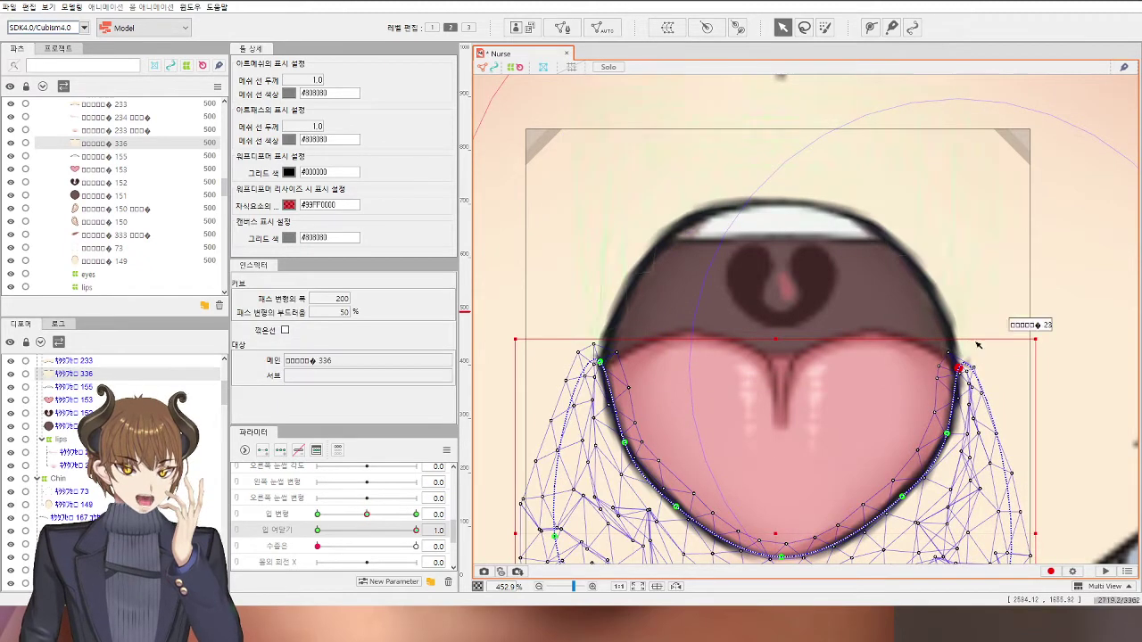
Step: Shift mesh 233's vertices at the right mouth corner downward to smooth the joint with the lower lip line
left_click(979, 346)
scroll(977, 366, "up", 3)
left_click_drag(988, 353, 971, 468)
left_click_drag(937, 384, 946, 406)
scroll(945, 407, "down", 5)
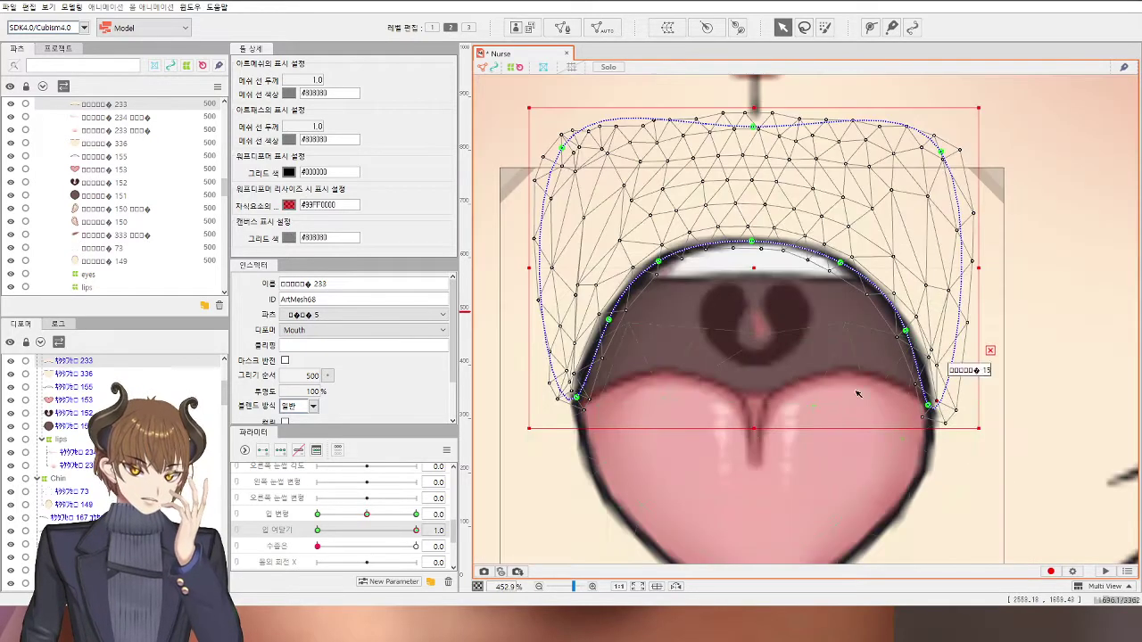
Step: Shift mesh 233's vertices at the left mouth corner outward to clean up the joint with the lower lip line
left_click(611, 378)
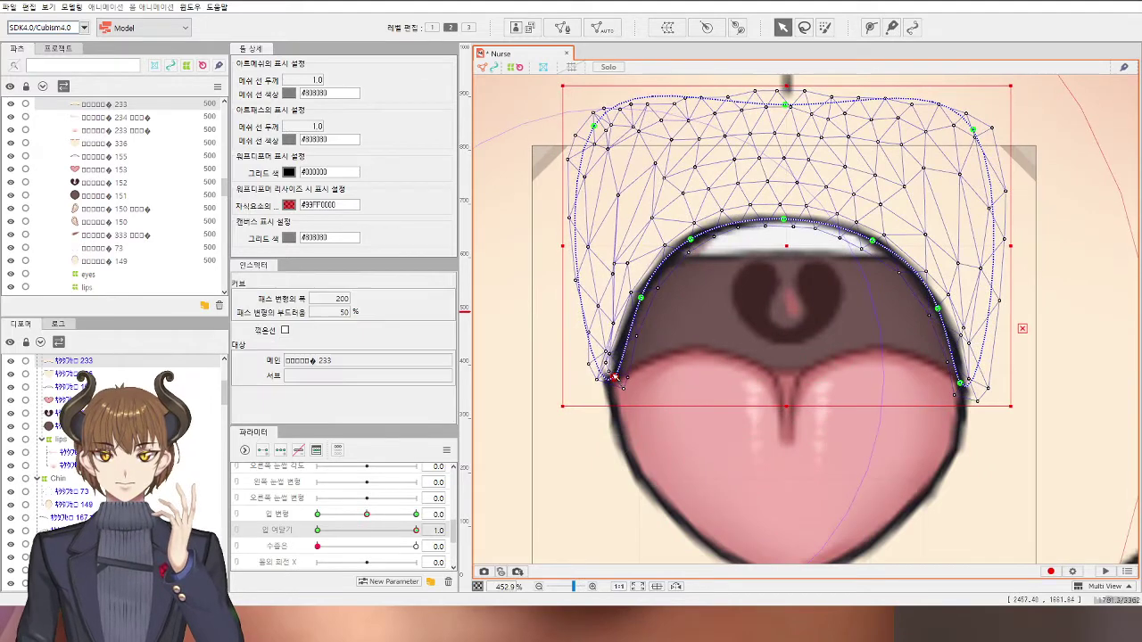
scroll(605, 357, "up", 8)
left_click_drag(617, 308, 565, 310)
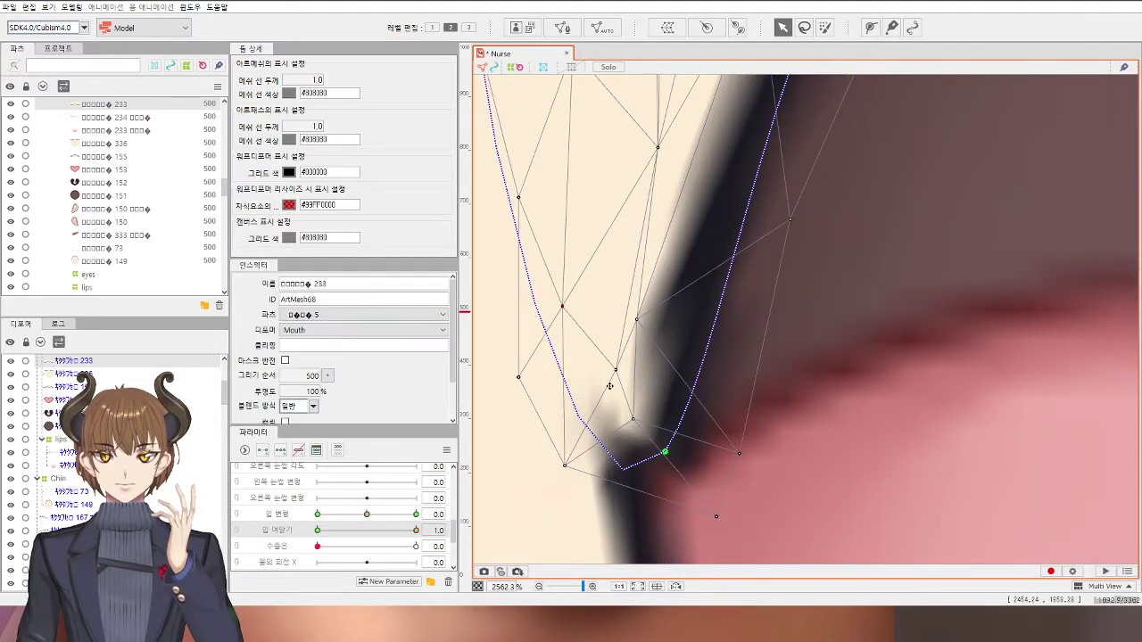
left_click_drag(617, 374, 595, 375)
scroll(595, 403, "down", 3)
scroll(603, 418, "down", 1)
Step: Move mesh 336's left corner path point up and outward and adjust the nearby vertices to blend the left mouth corner
left_click(605, 419)
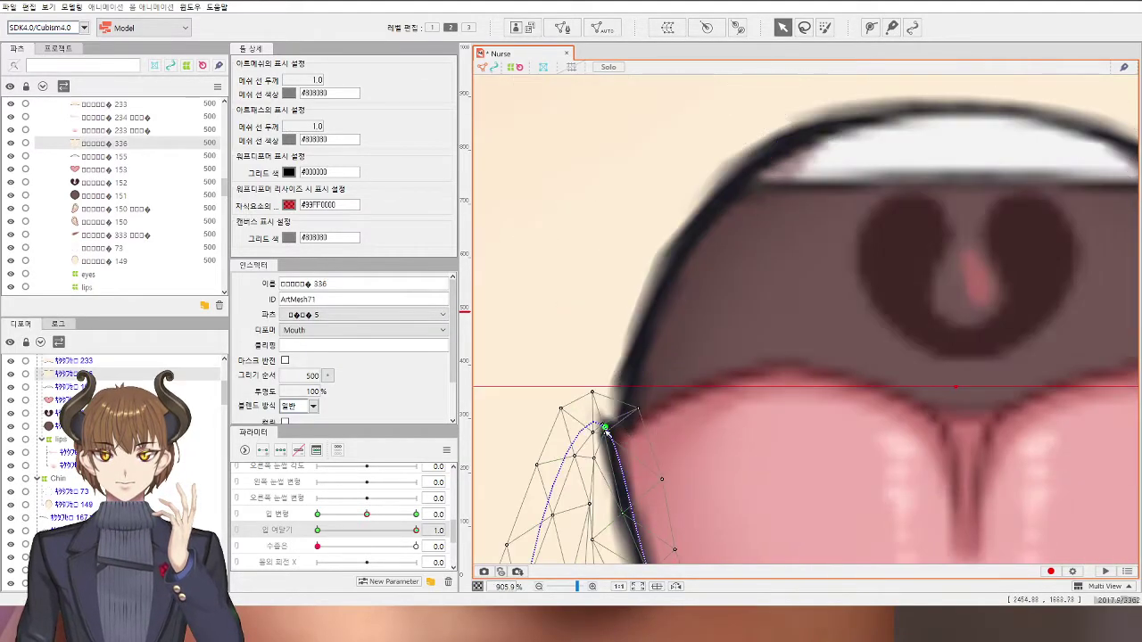
left_click_drag(613, 453, 595, 417)
scroll(592, 432, "down", 3)
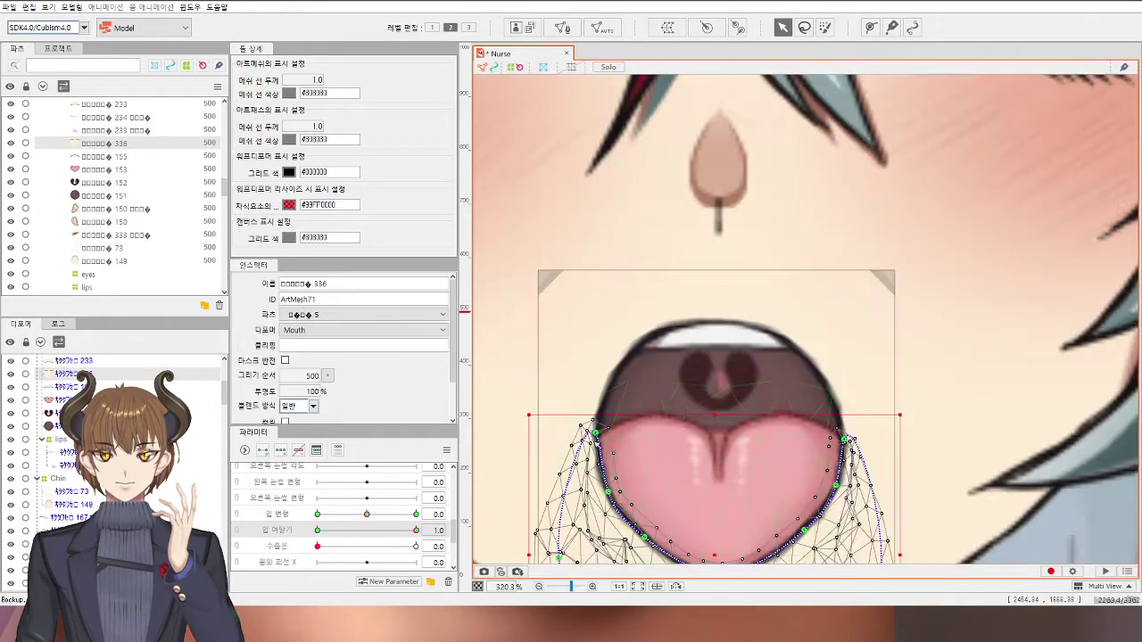
scroll(580, 375, "up", 8)
left_click_drag(539, 340, 561, 322)
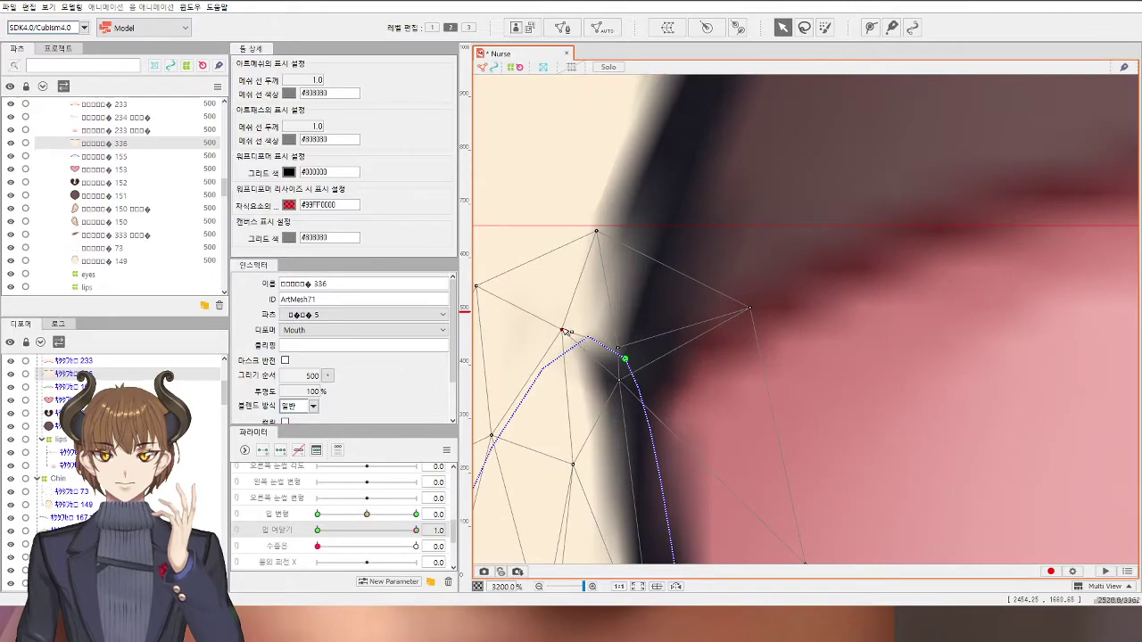
left_click(597, 225)
scroll(600, 232, "down", 10)
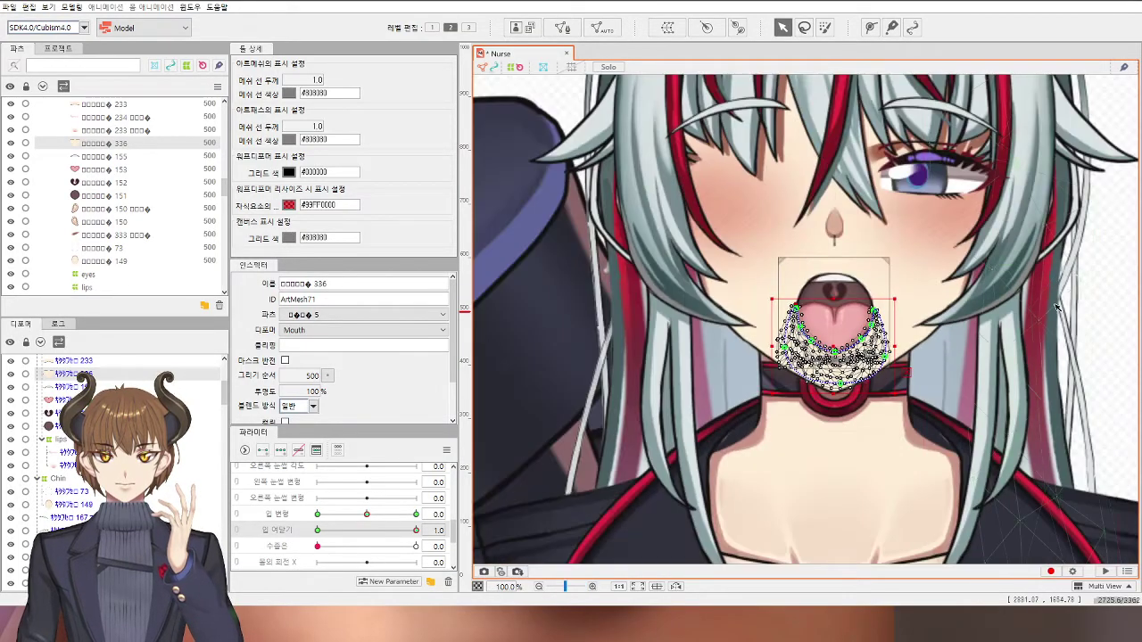
Step: Review the whole face with nothing selected while testing the mouth opening parameter 입 여닫기, ending at 1.0
left_click(1056, 307)
scroll(1056, 307, "down", 2)
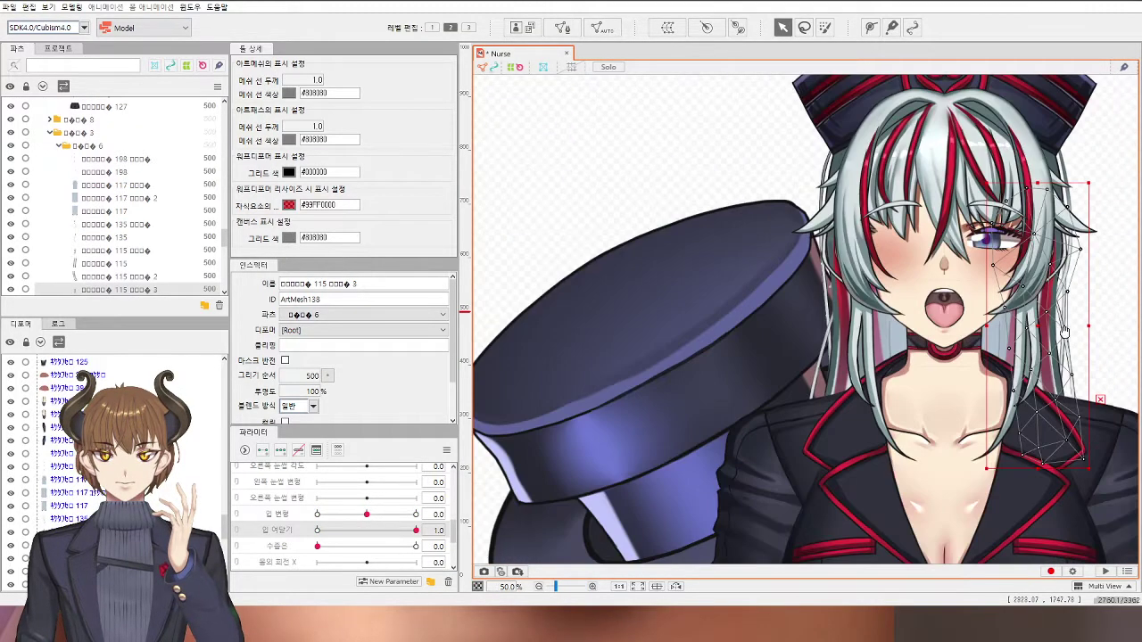
left_click_drag(1063, 328, 849, 329)
left_click(1072, 309)
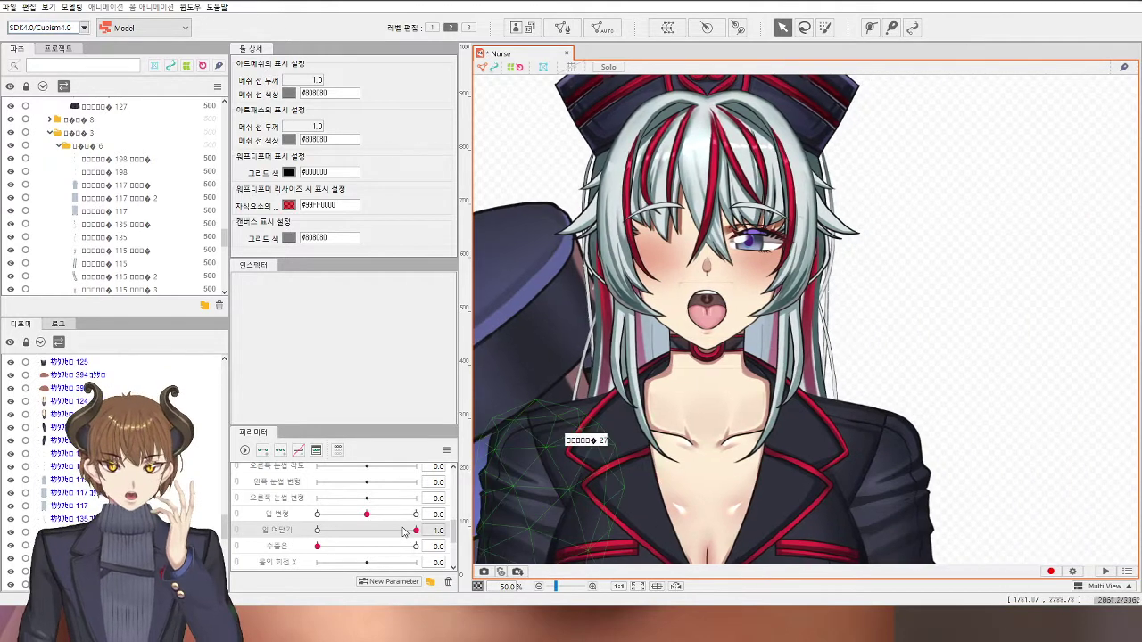
mouse_move(403, 528)
left_mouse_down()
mouse_move(316, 530)
mouse_move(415, 530)
mouse_move(315, 533)
mouse_move(415, 531)
left_mouse_up()
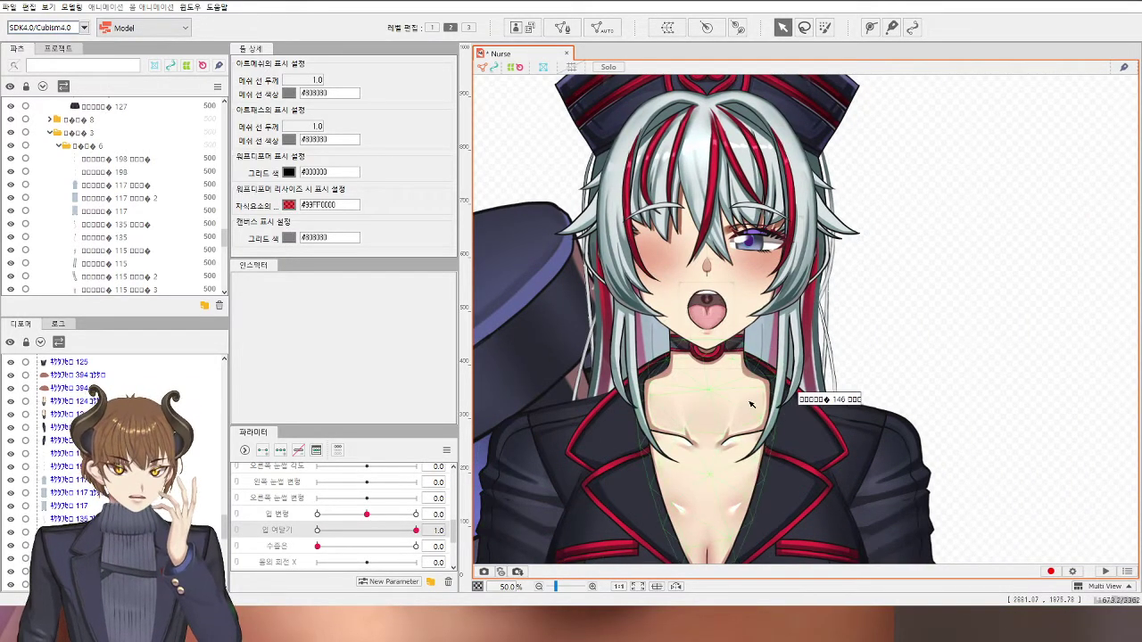
scroll(711, 299, "up", 5)
Step: Add three keys on 입 변형 and two keys on 입 여닫기 to upper teeth mesh 155, and set 입 여닫기 to 0.0
left_click(714, 317)
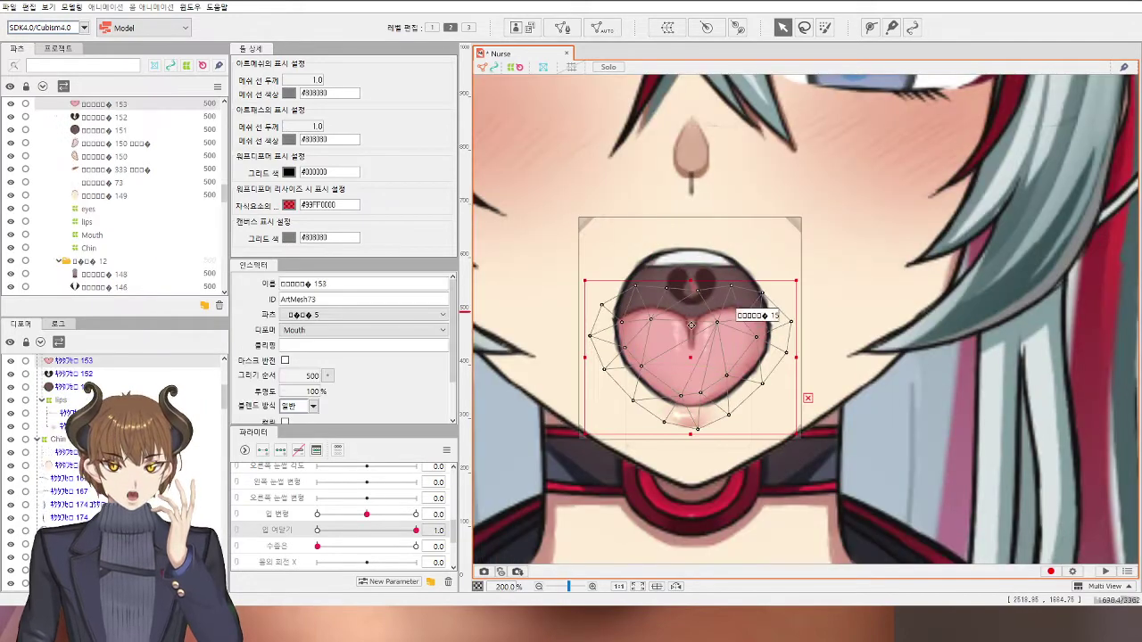
left_click(698, 266)
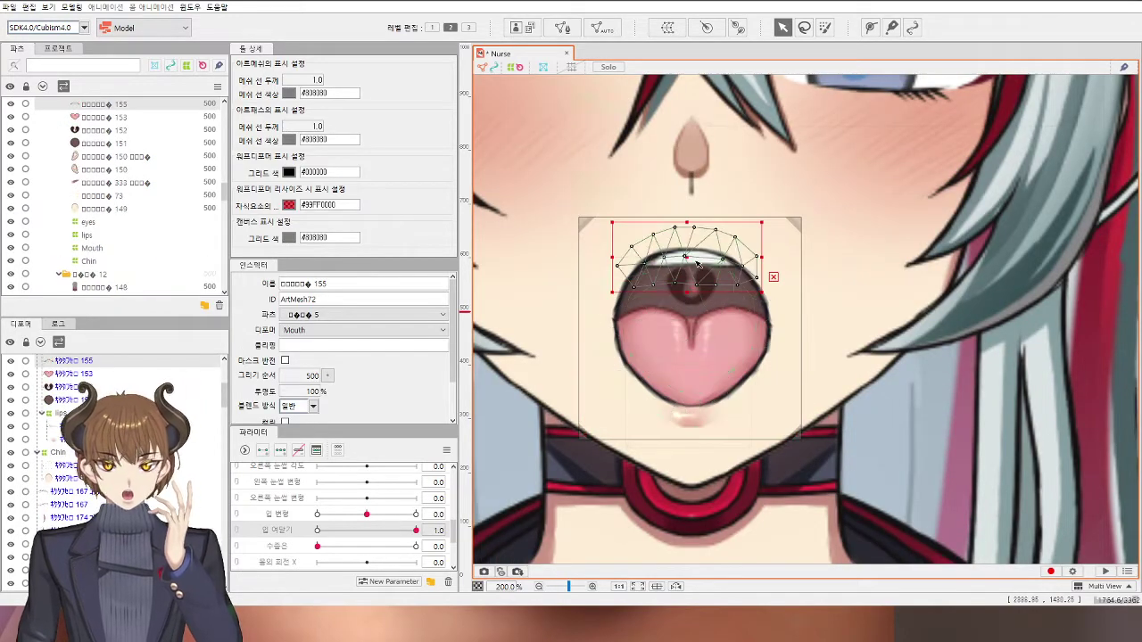
left_click(363, 514)
left_click(279, 450)
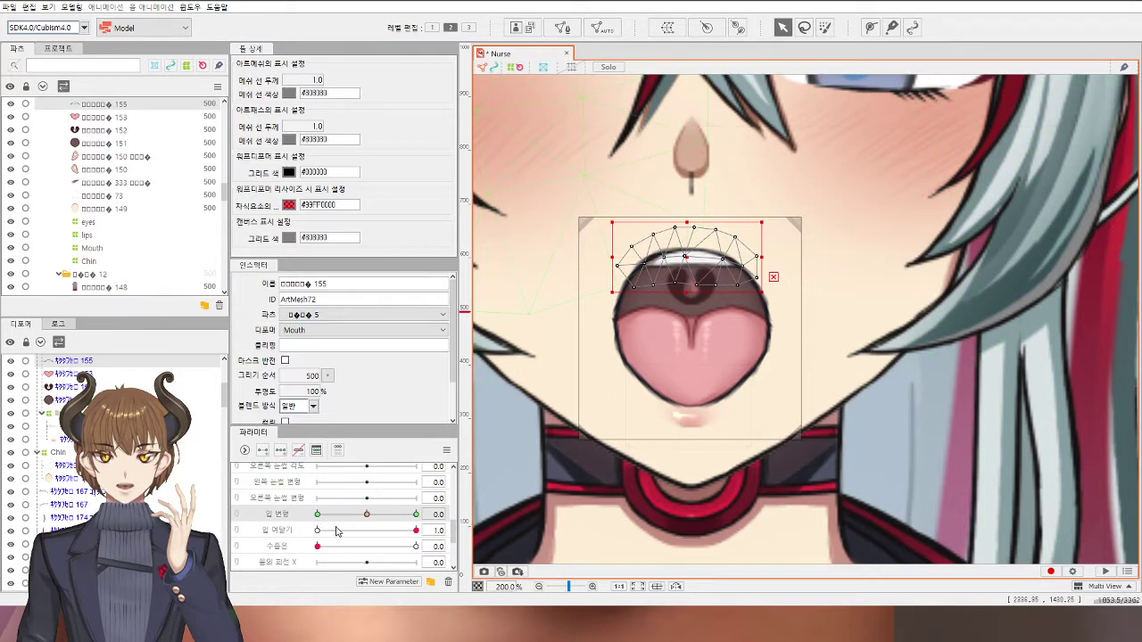
mouse_move(336, 535)
left_mouse_down()
mouse_move(318, 532)
mouse_move(418, 535)
mouse_move(317, 531)
left_mouse_up()
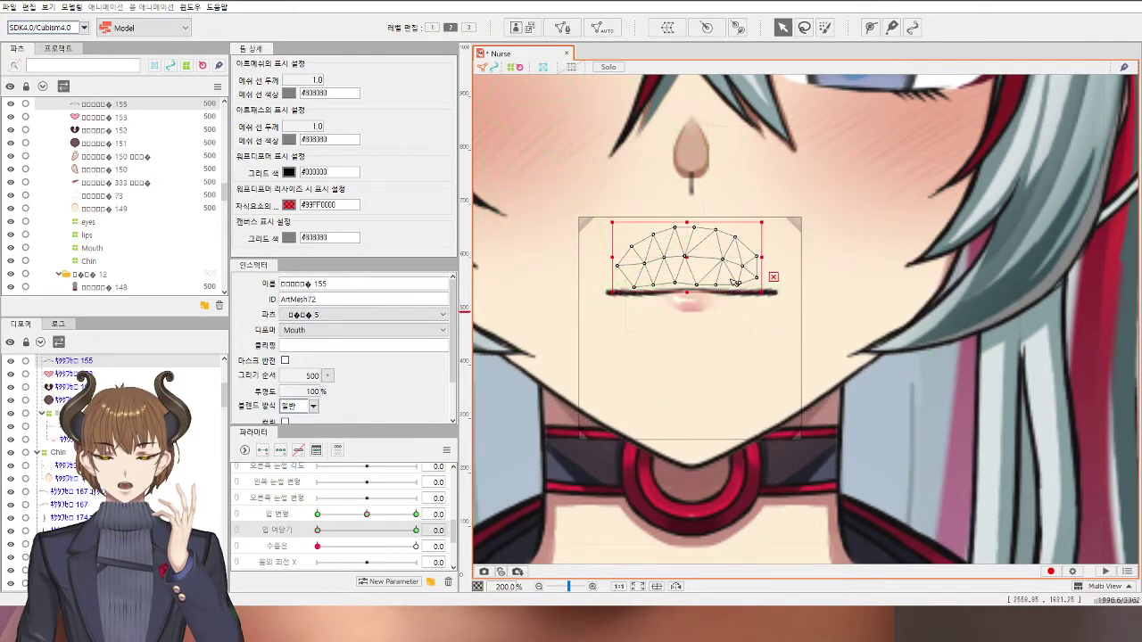
Step: At the closed mouth key, lower teeth mesh 155 onto the lip line and rotate its two end sections to follow it
left_click_drag(682, 259, 682, 293)
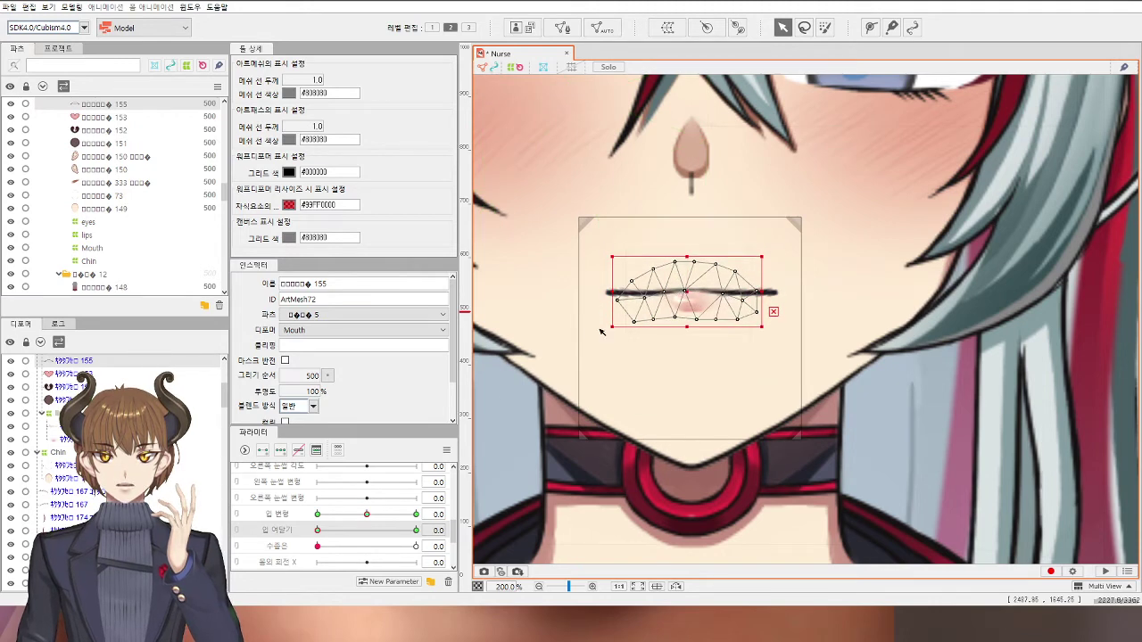
left_click_drag(319, 530, 277, 539)
scroll(766, 272, "up", 3)
left_click_drag(796, 243, 688, 405)
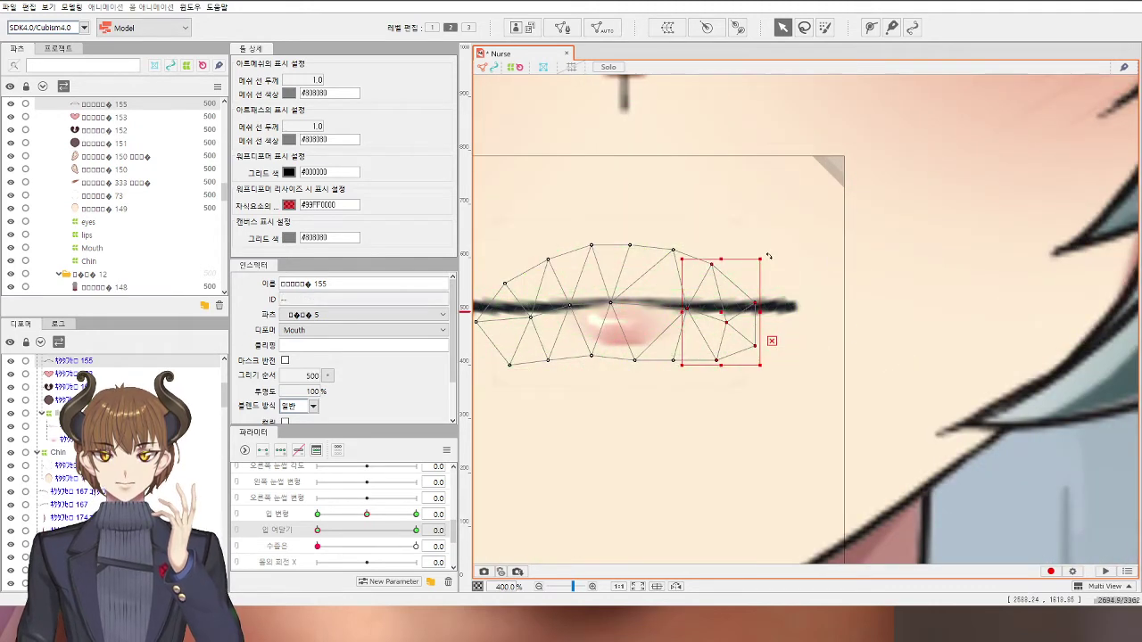
left_click_drag(767, 238, 754, 241)
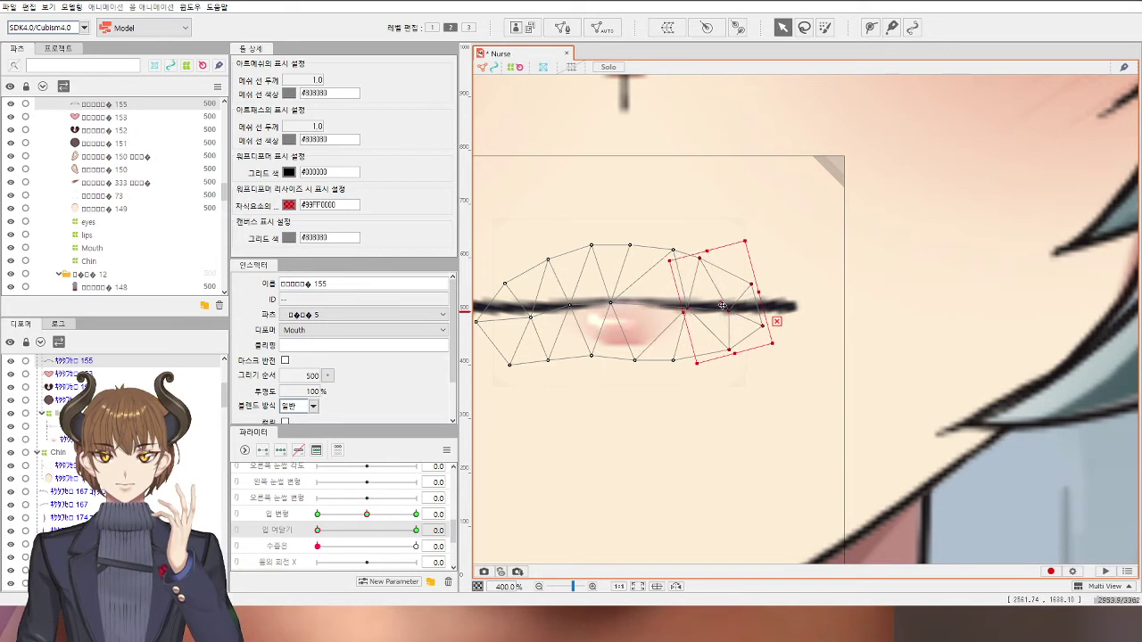
left_click_drag(578, 304, 763, 317)
left_click_drag(615, 239, 726, 393)
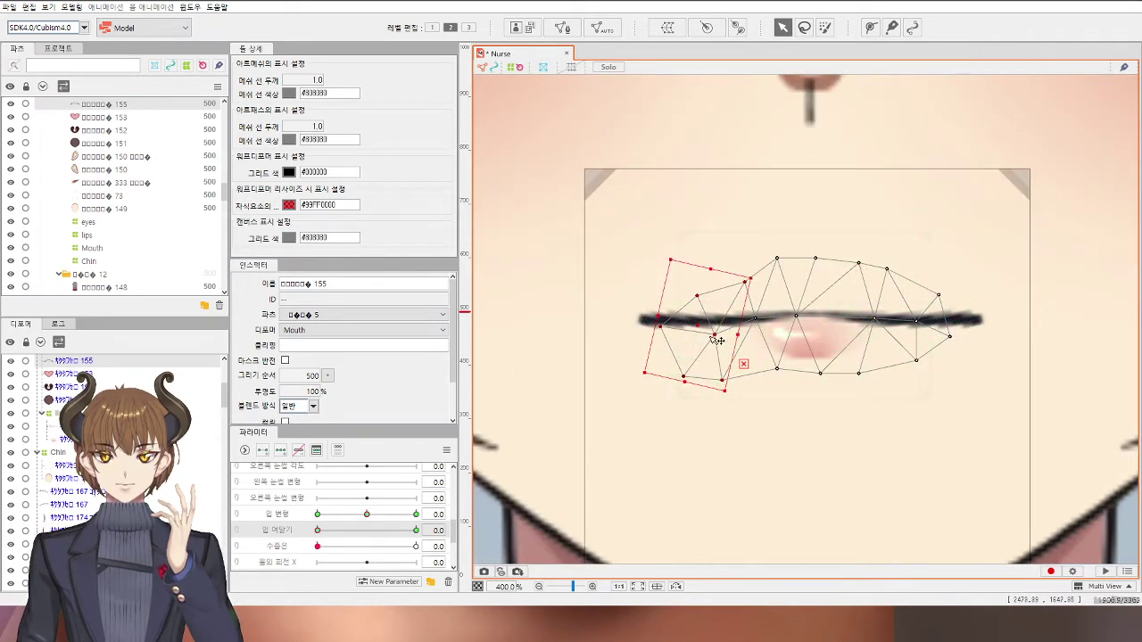
left_click_drag(695, 327, 696, 305)
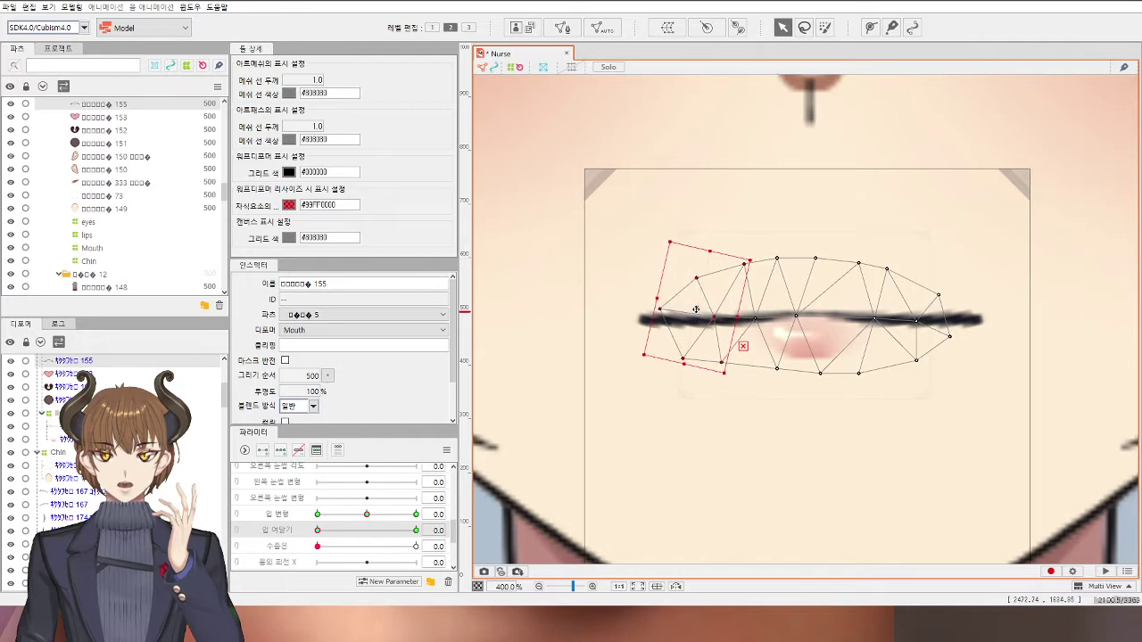
scroll(952, 347, "down", 2)
left_click(1120, 407)
left_click(1138, 418)
left_click_drag(955, 433, 784, 403)
Step: Add two keys on 입 여닫기 and three keys on 입 변형 to tongue mesh 153
left_click_drag(317, 530, 417, 514)
left_click(706, 355)
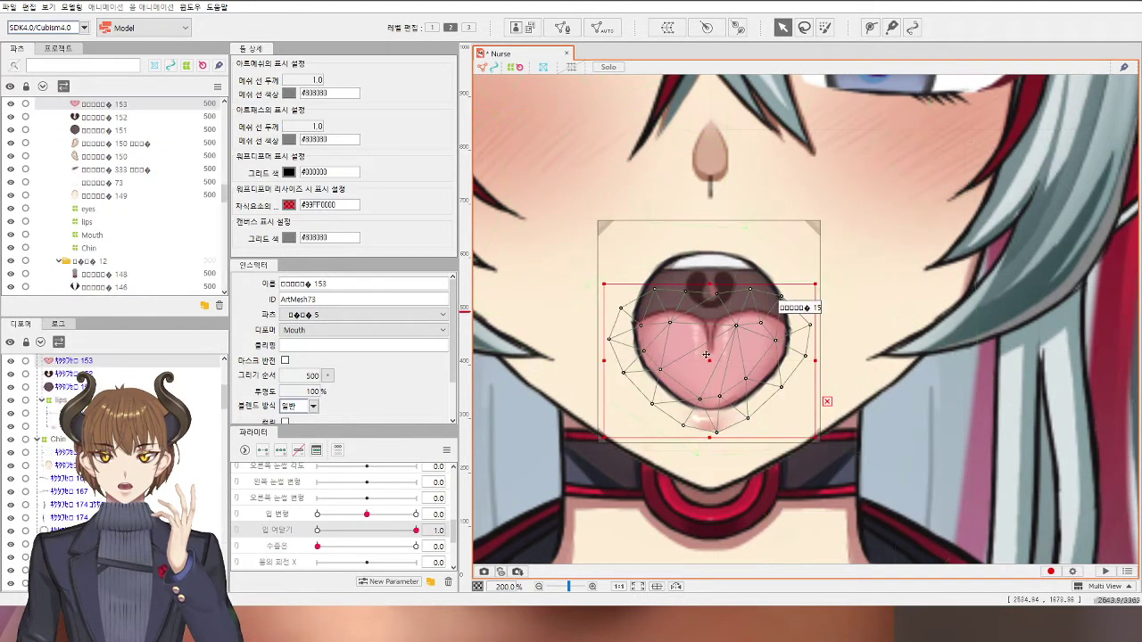
left_click(260, 453)
left_click(355, 514)
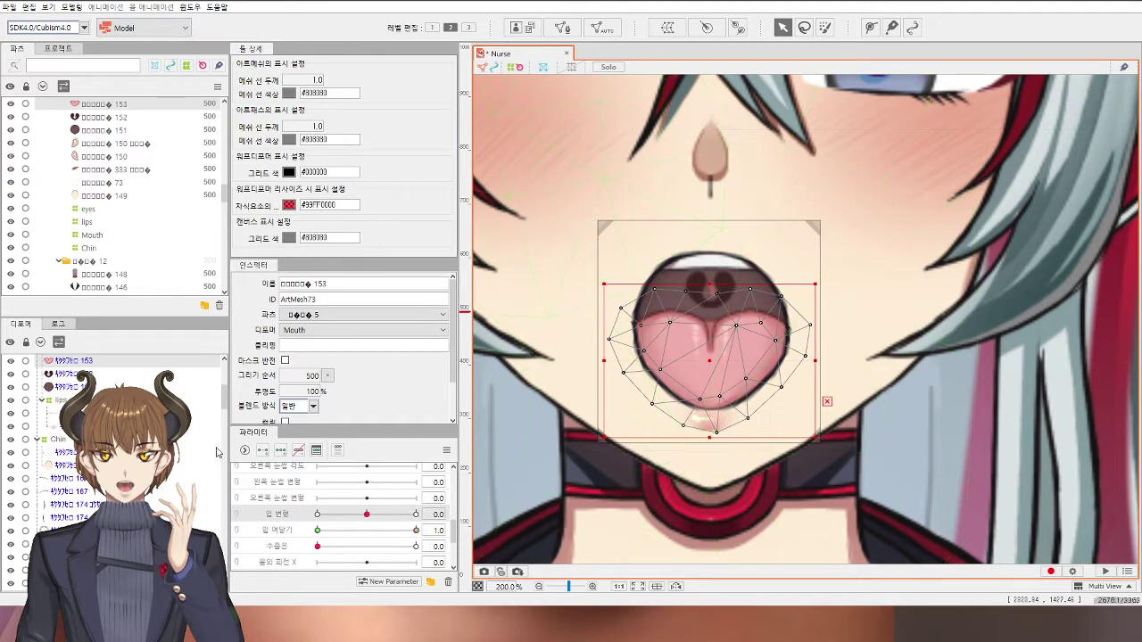
left_click(316, 530)
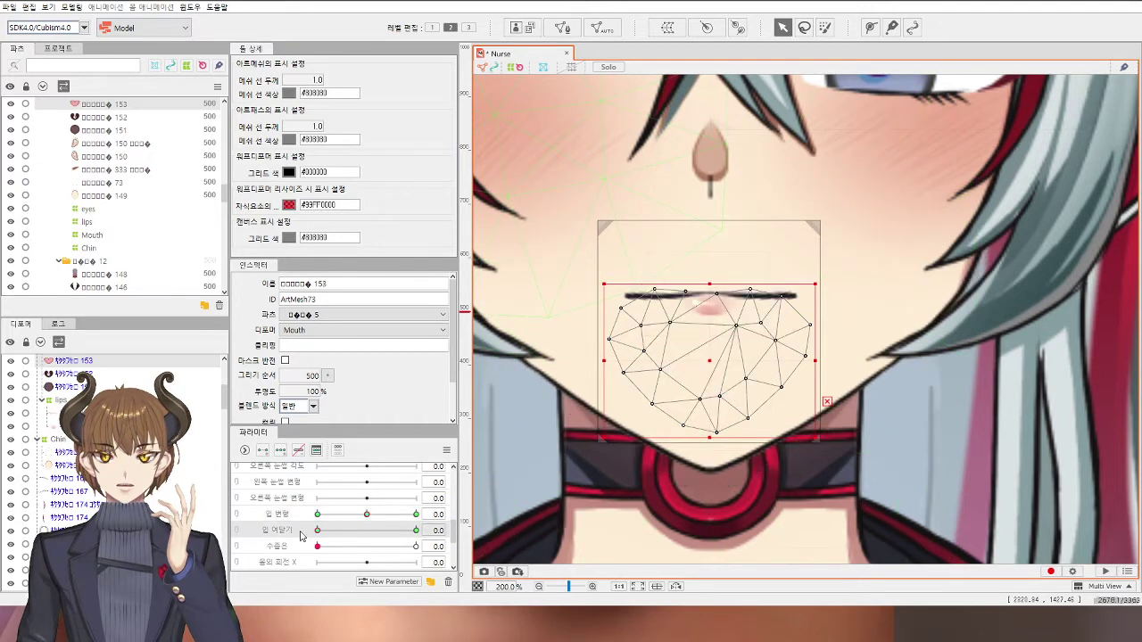
left_click(366, 517)
Step: Compare tongue mesh 153 between the closed and open mouth by running 입 여닫기 from 0.0 to 1.0
left_click_drag(316, 530, 553, 538)
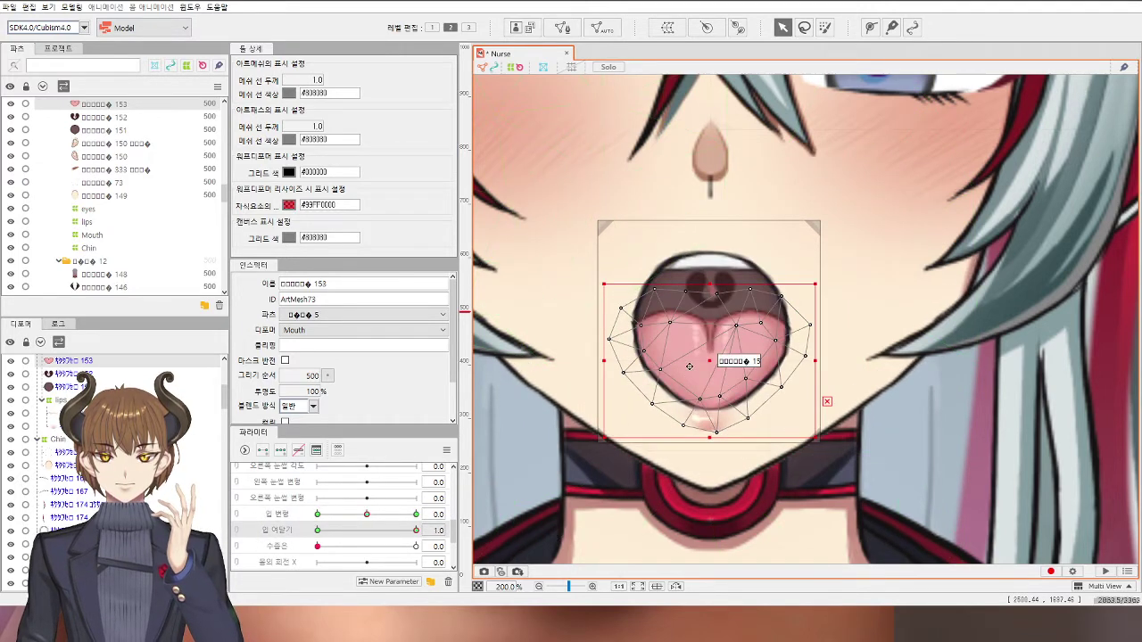
left_click_drag(415, 530, 228, 530)
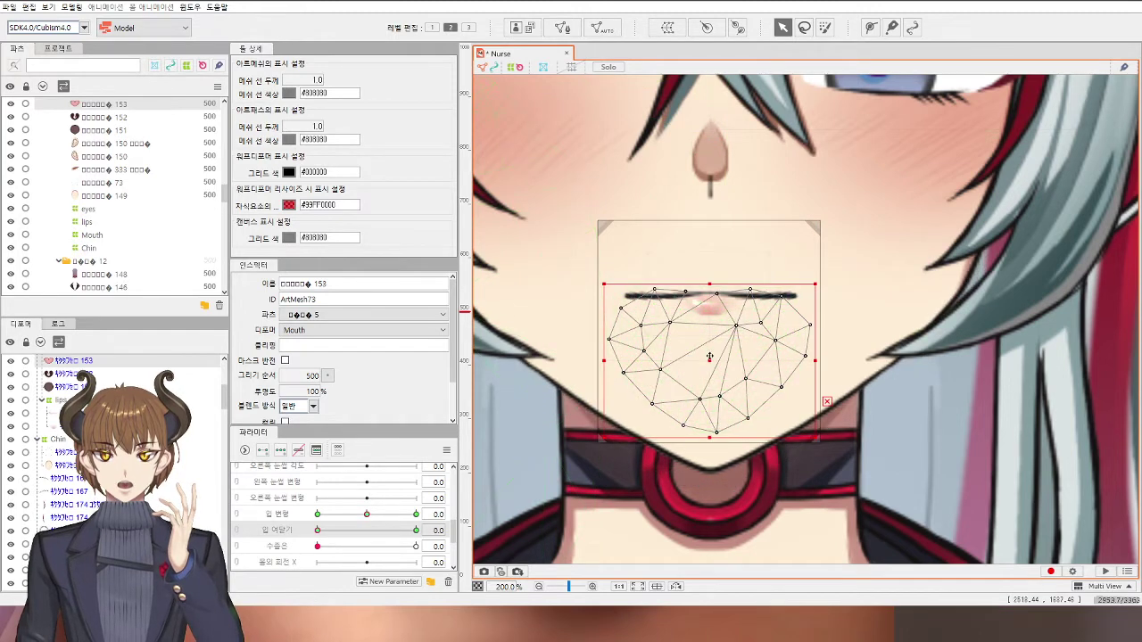
left_click_drag(317, 531, 426, 470)
scroll(717, 284, "down", 3)
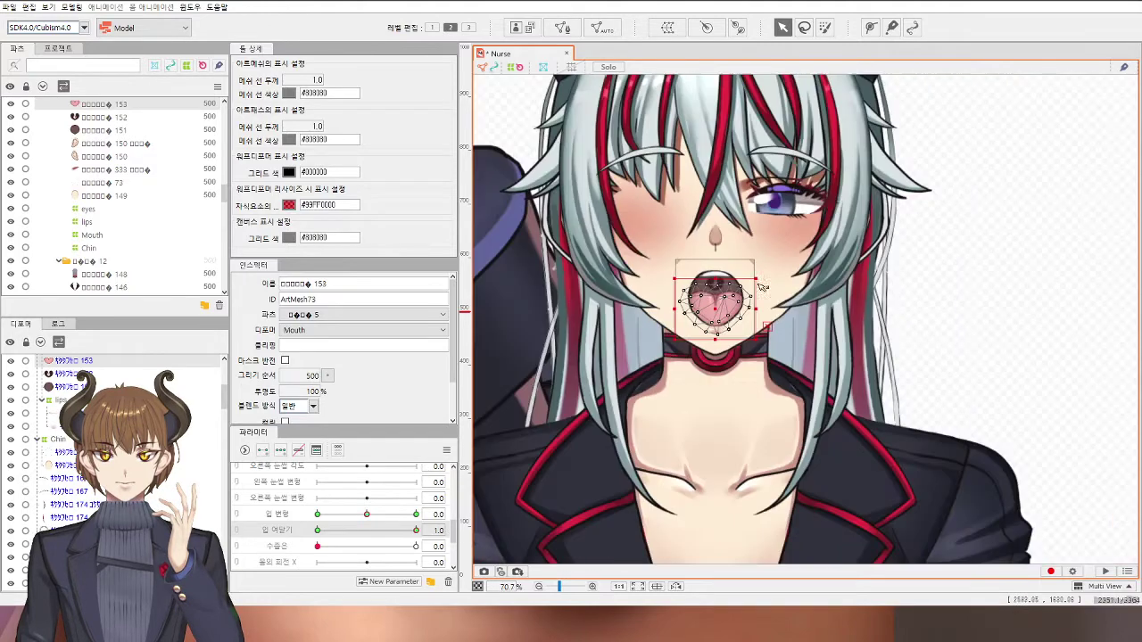
Step: Nudge mesh 233's left side and left corner path points slightly outward to refine the upper arch
left_click(1062, 313)
scroll(960, 348, "down", 1)
scroll(803, 285, "up", 8)
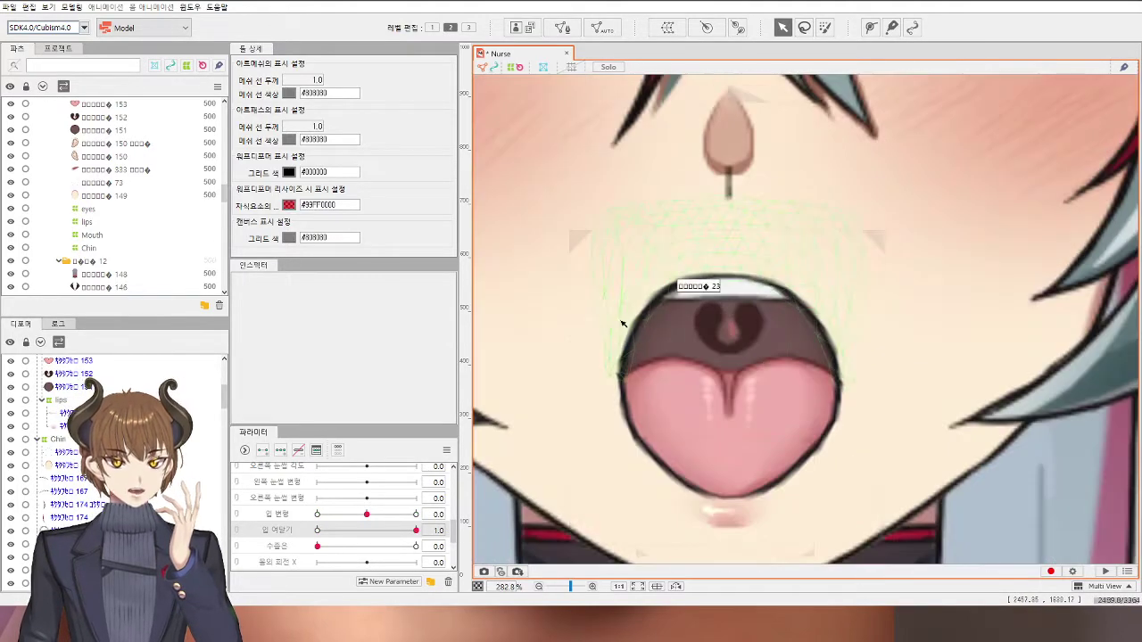
left_click(623, 325)
scroll(652, 334, "up", 2)
left_click_drag(656, 326, 654, 325)
left_click_drag(623, 425, 621, 426)
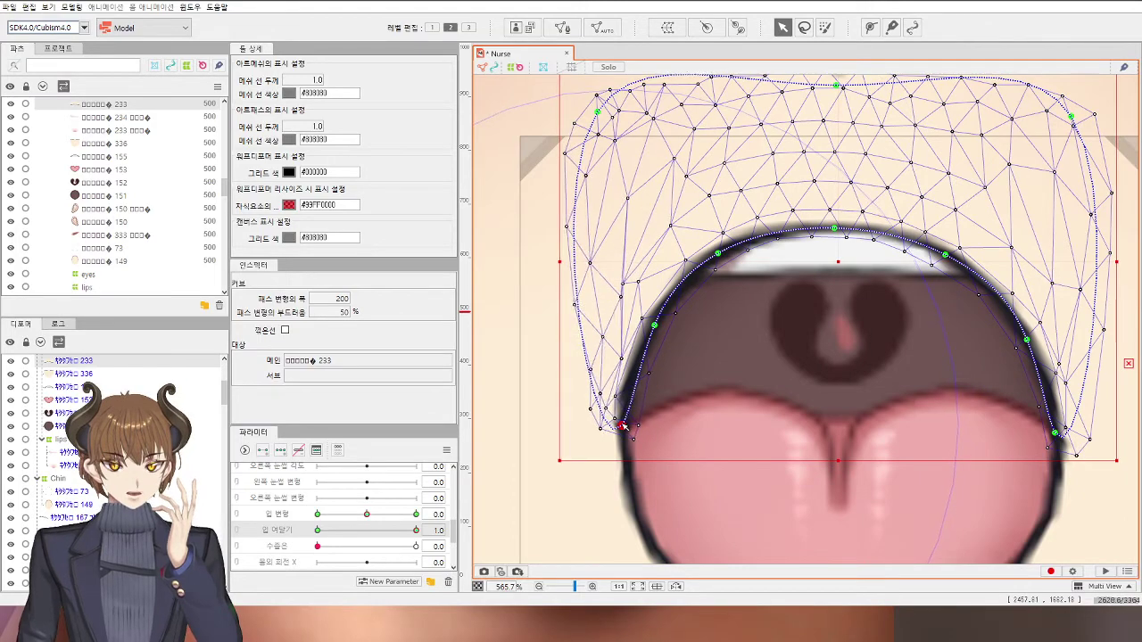
scroll(623, 427, "down", 4)
left_click(1036, 449)
left_click_drag(1033, 452, 1006, 404)
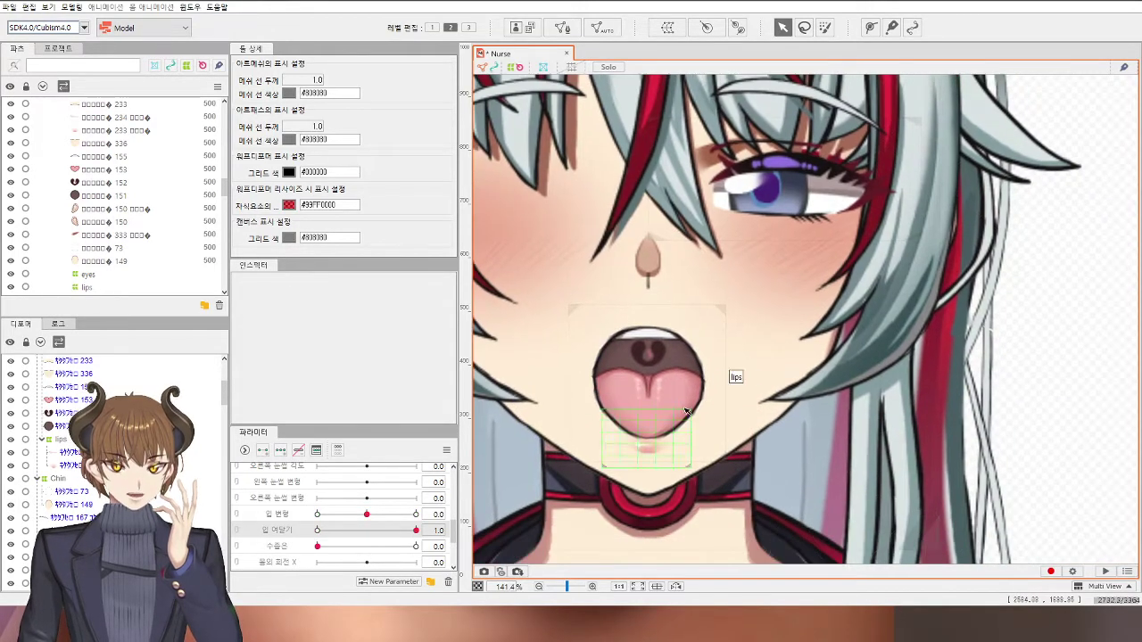
Step: Adjust mesh 336's right corner path point where the lower lip line meets the upper arch
scroll(687, 403, "up", 3)
left_click(742, 394)
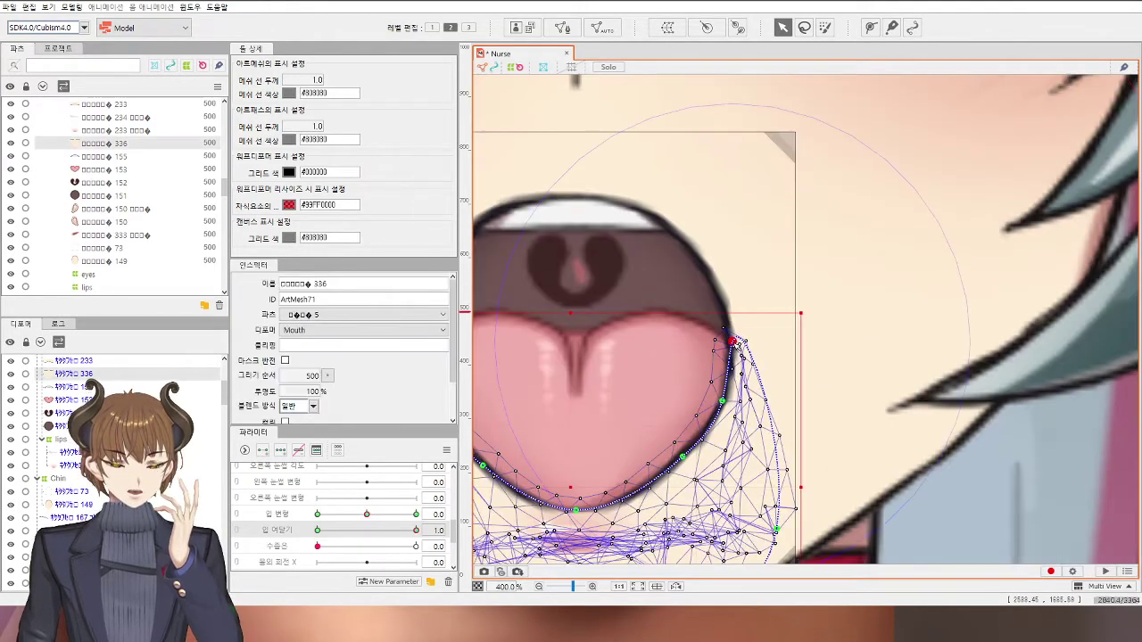
key("p")
scroll(733, 343, "down", 4)
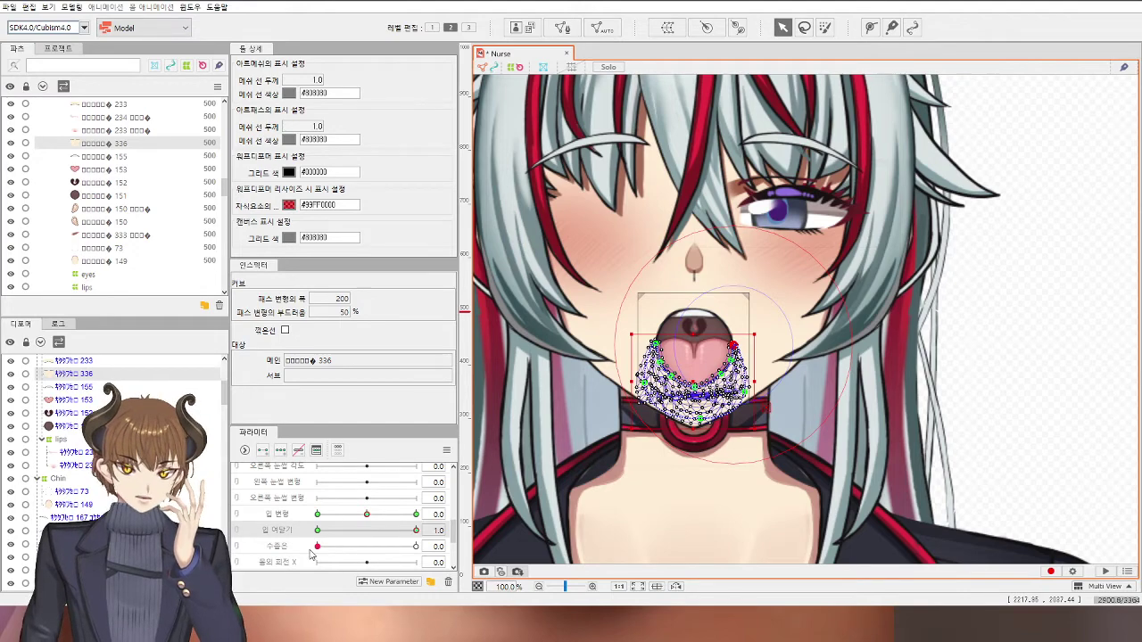
left_click(993, 390)
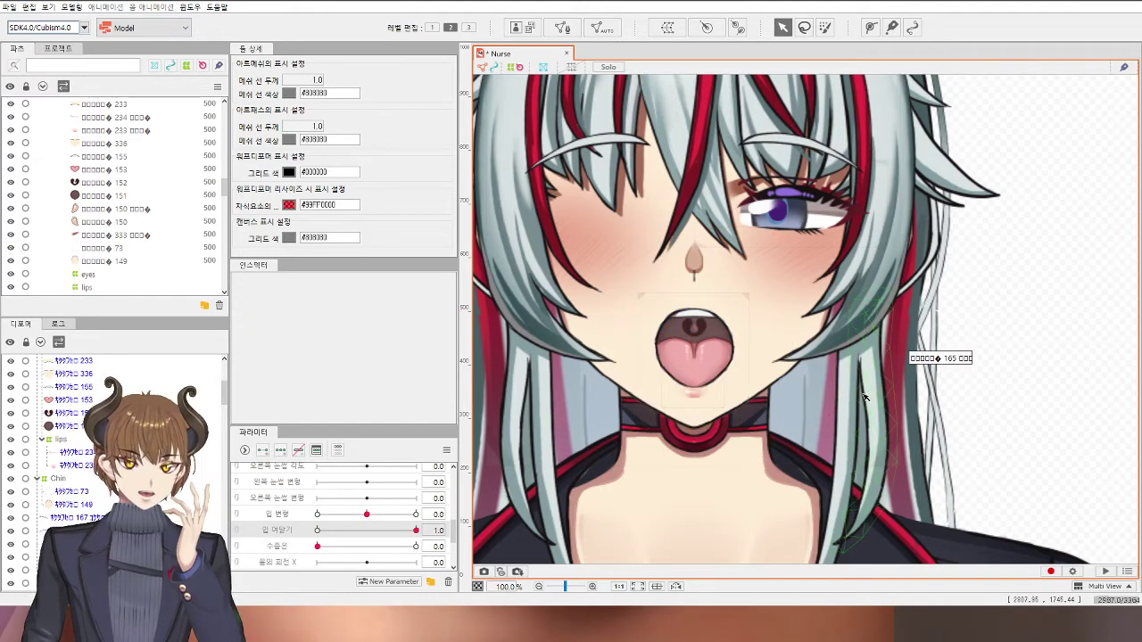
Step: Pull mesh 233's right corner and right side path points slightly inward to even out the upper arch
scroll(709, 335, "up", 4)
left_click(799, 306)
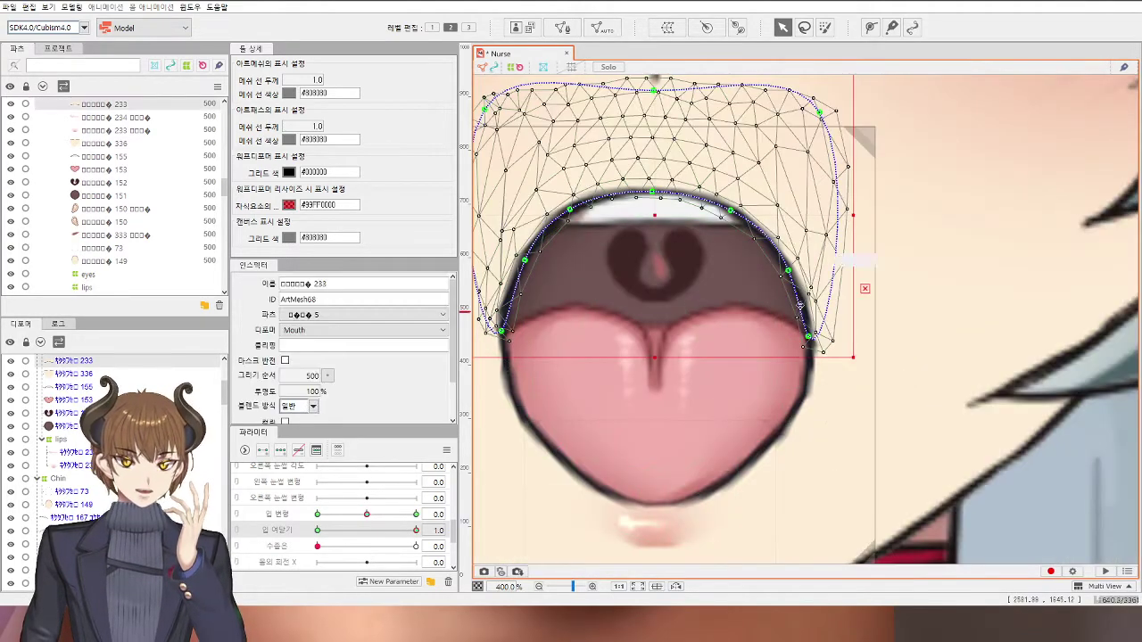
left_click_drag(808, 336, 805, 338)
left_click_drag(787, 270, 783, 271)
Step: Pull mesh 336's right corner and upper right path points slightly inward to match the upper arch
left_click(821, 399)
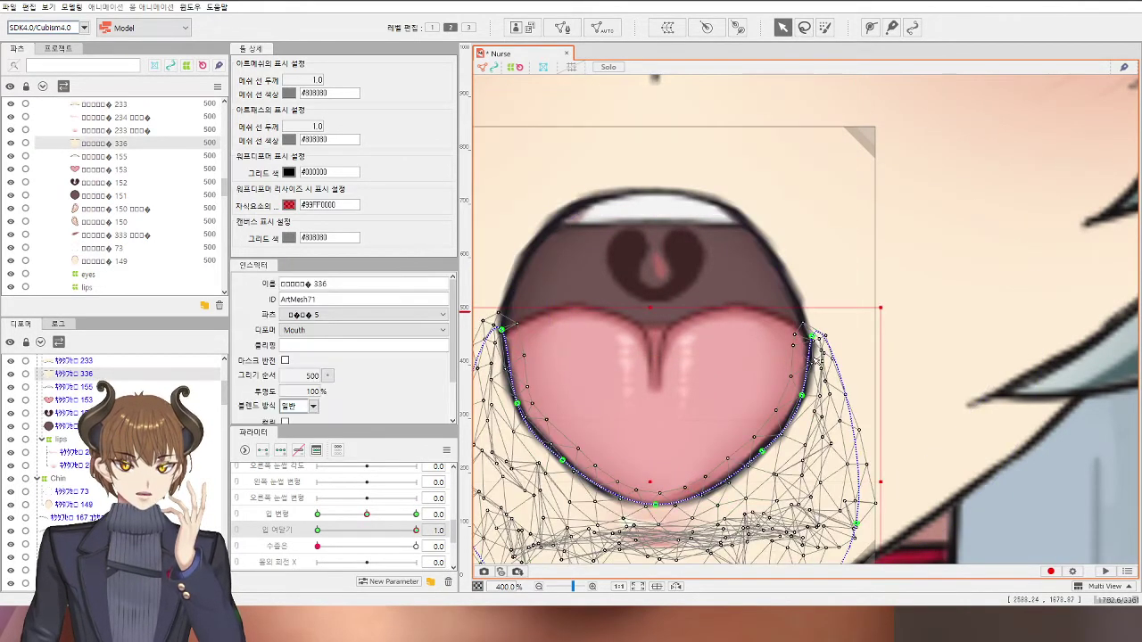
left_click_drag(812, 336, 809, 335)
left_click_drag(803, 395, 799, 395)
scroll(802, 396, "down", 3)
left_click(1119, 388)
left_click(1118, 389)
scroll(1118, 390, "down", 1)
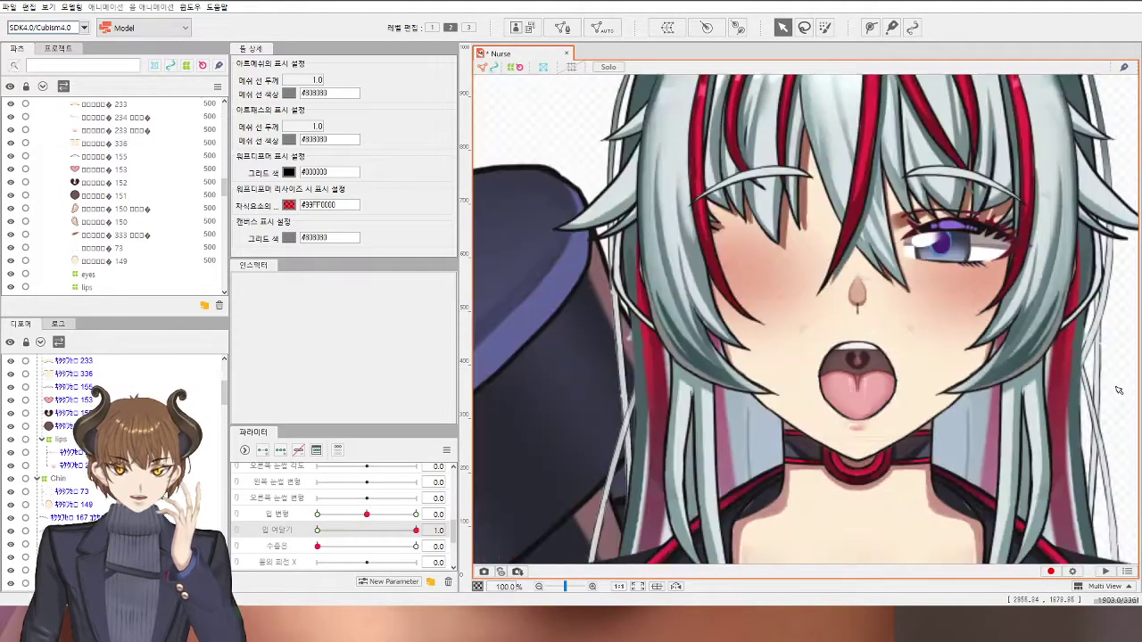
Step: Mirror the canvas view and adjust mesh 233's left corner path point at the mouth corner
key("h")
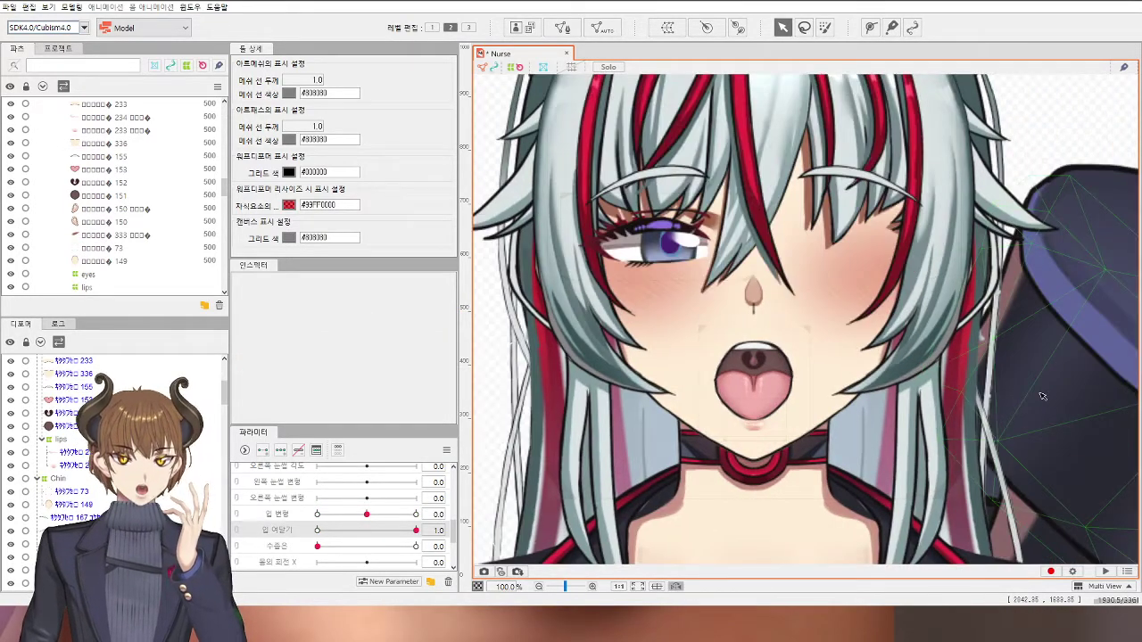
scroll(765, 419, "up", 5)
left_click(623, 276)
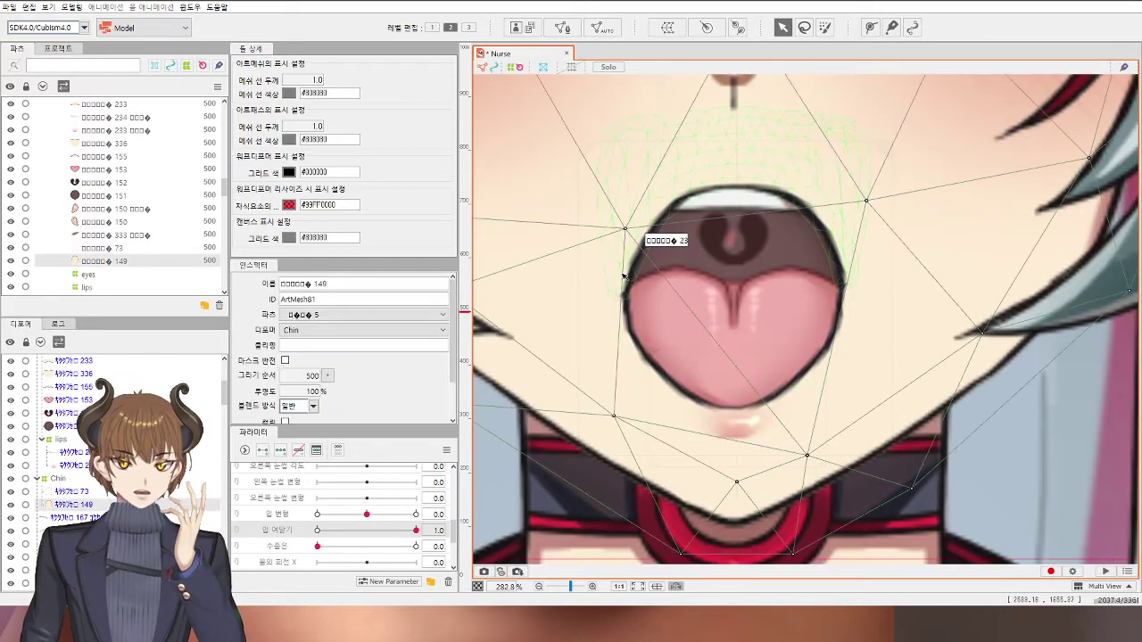
left_click(623, 276)
scroll(624, 281, "up", 2)
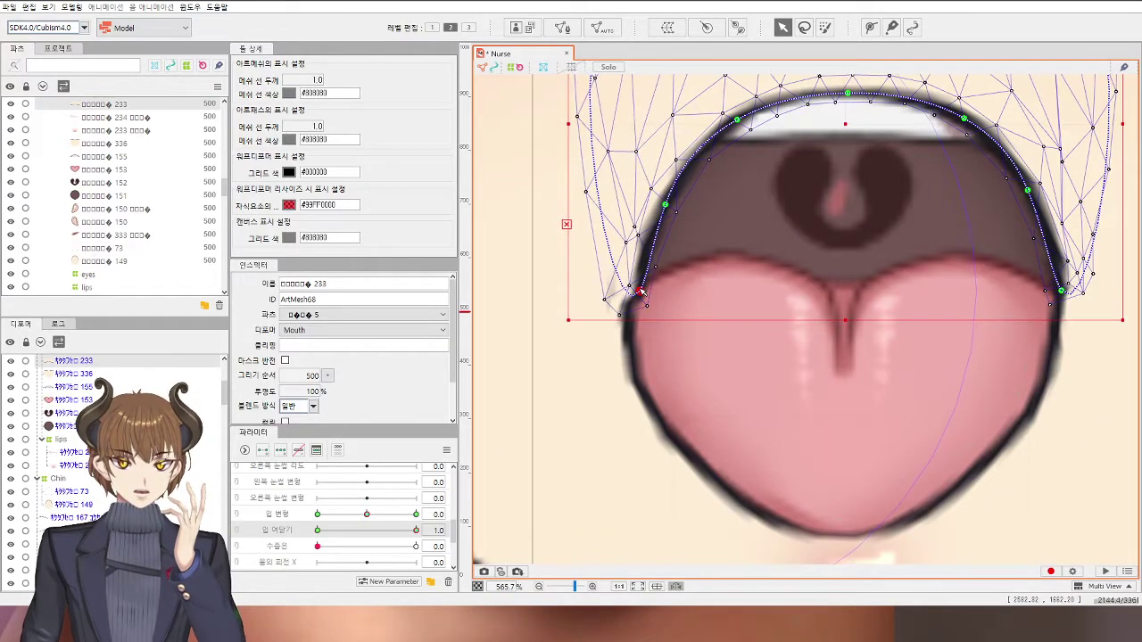
left_click(640, 292)
Step: Pull mesh 336's left corner, left side and lower left path points slightly inward to tighten the lower lip curve
left_click(626, 312)
left_click_drag(623, 298, 630, 295)
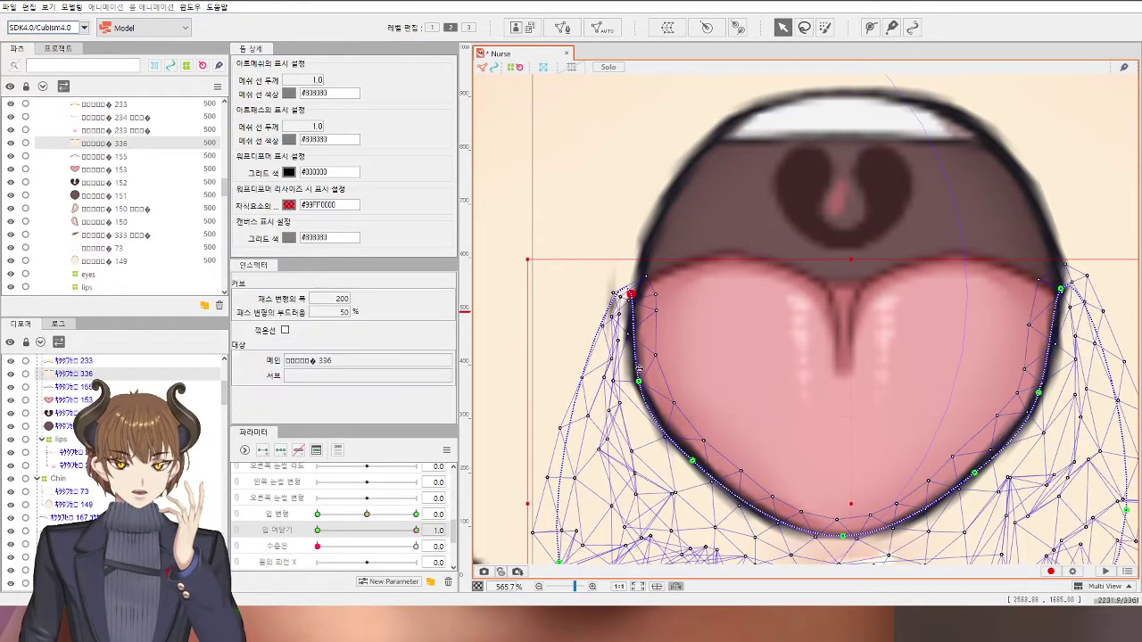
left_click_drag(639, 381, 647, 380)
left_click_drag(694, 461, 701, 459)
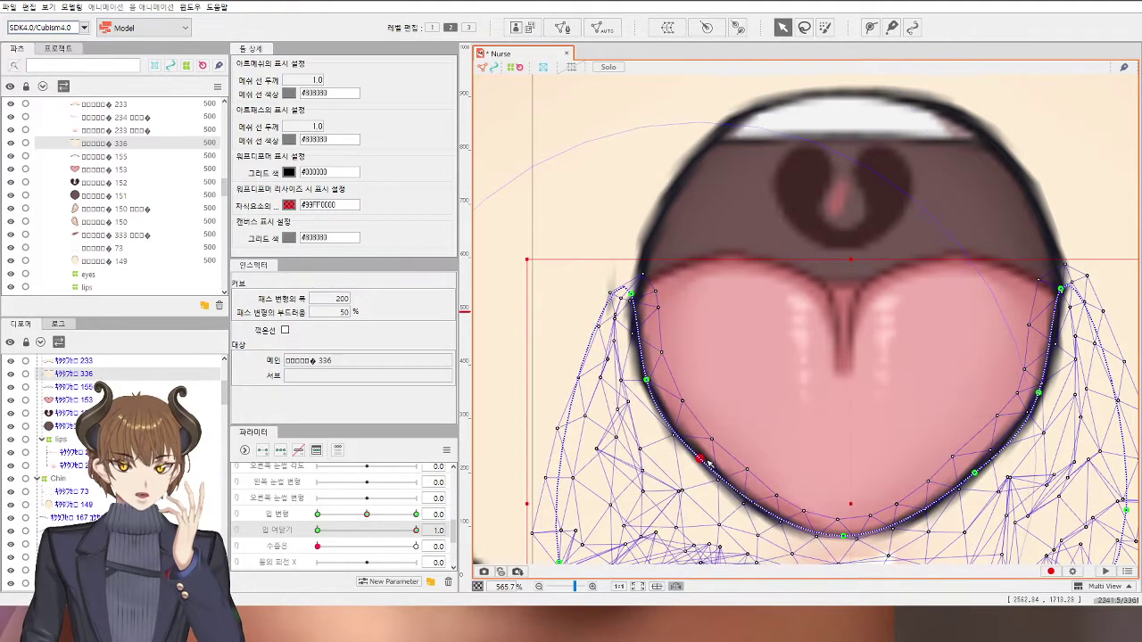
left_click_drag(647, 381, 657, 388)
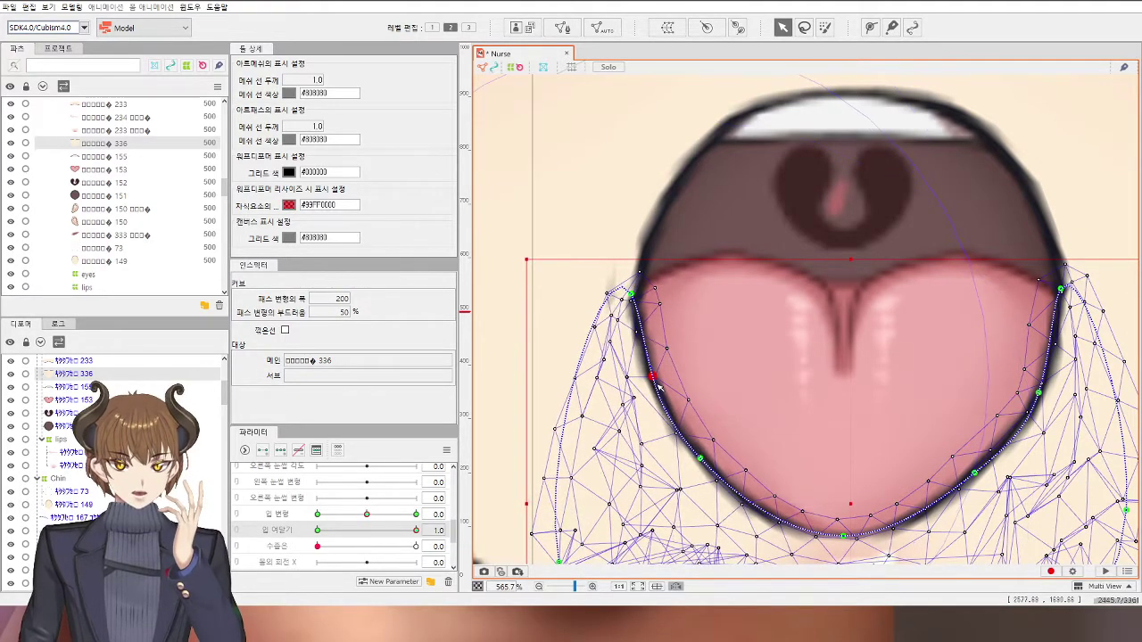
Step: Try to move the group of outer vertices at mesh 336's upper left end
left_click_drag(566, 267, 619, 355)
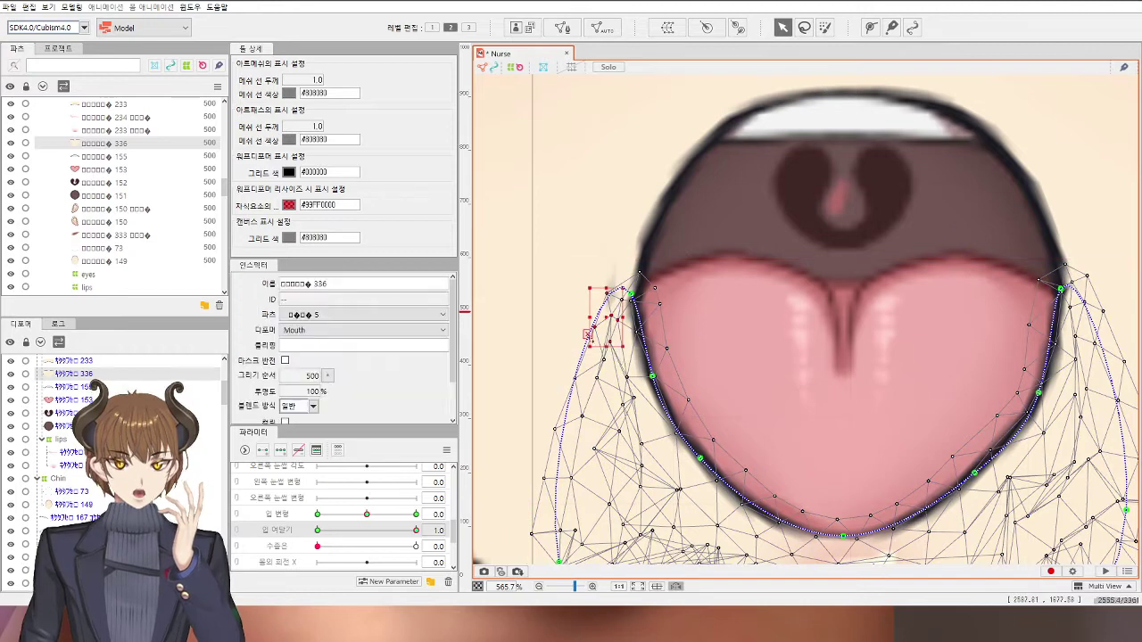
scroll(599, 331, "up", 3)
mouse_move(620, 293)
left_mouse_down()
mouse_move(605, 284)
mouse_move(628, 286)
mouse_move(613, 282)
left_mouse_up()
key("ctrl+z")
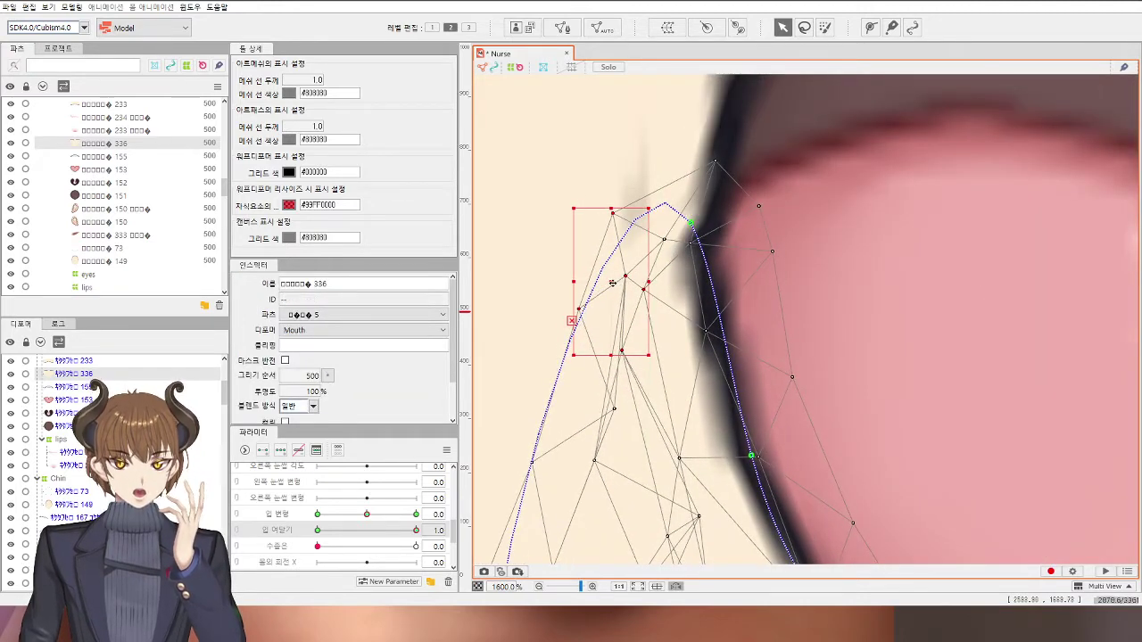
left_click_drag(533, 150, 586, 303)
scroll(696, 241, "down", 1)
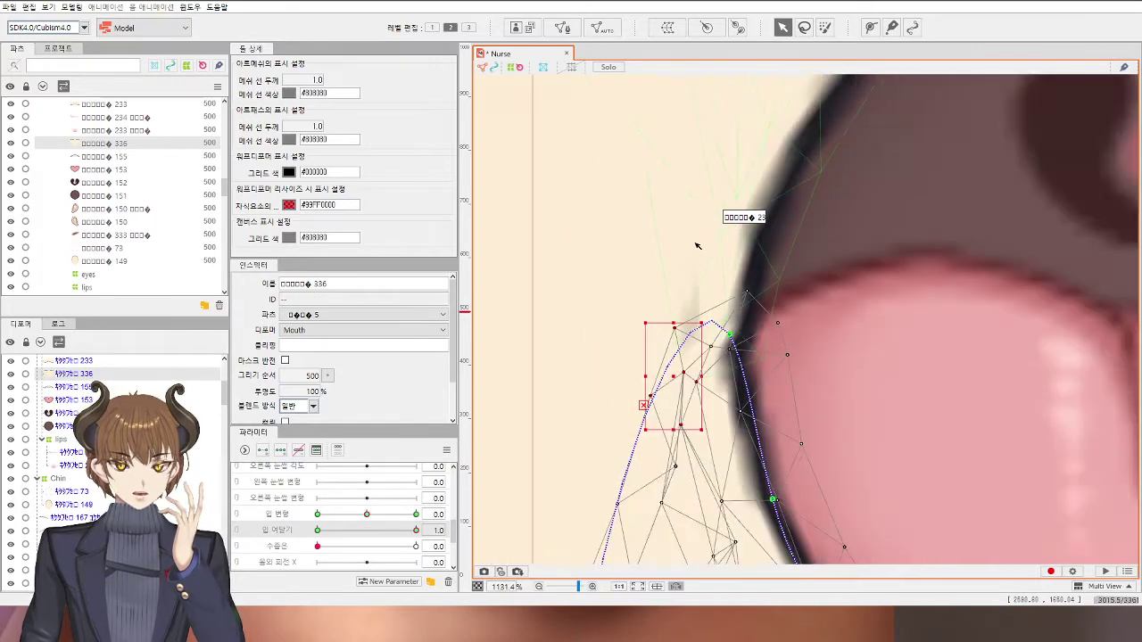
Step: Reposition mesh 233's outer vertices near the left mouth corner so the skin cover extends lower
left_click(715, 239)
left_click_drag(639, 131, 603, 252)
left_click_drag(670, 344, 707, 373)
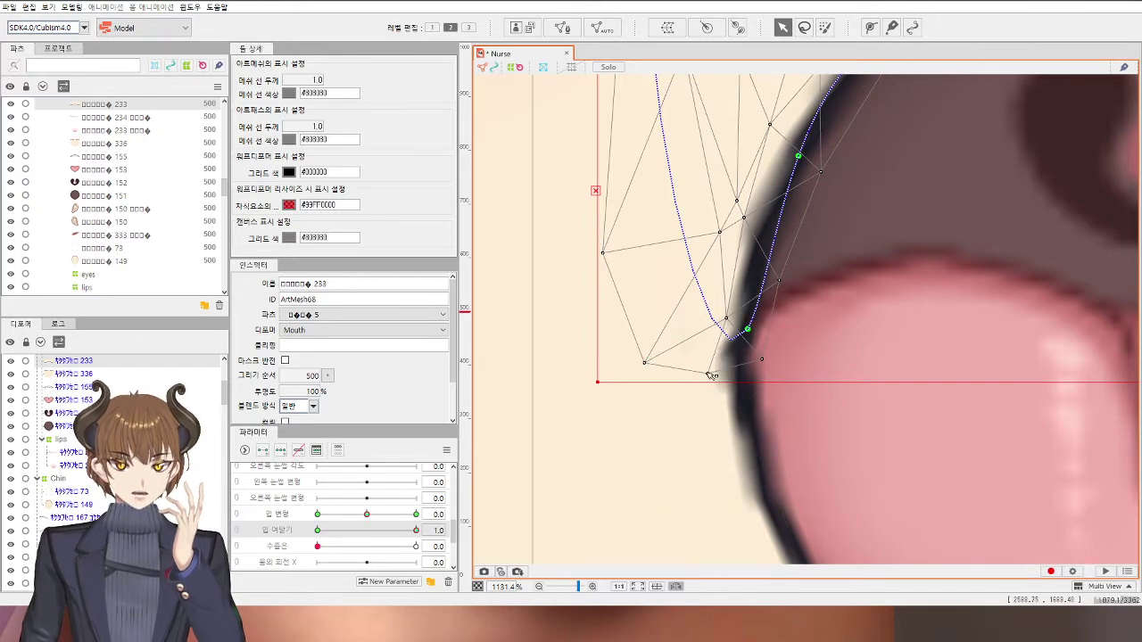
scroll(719, 232, "down", 8)
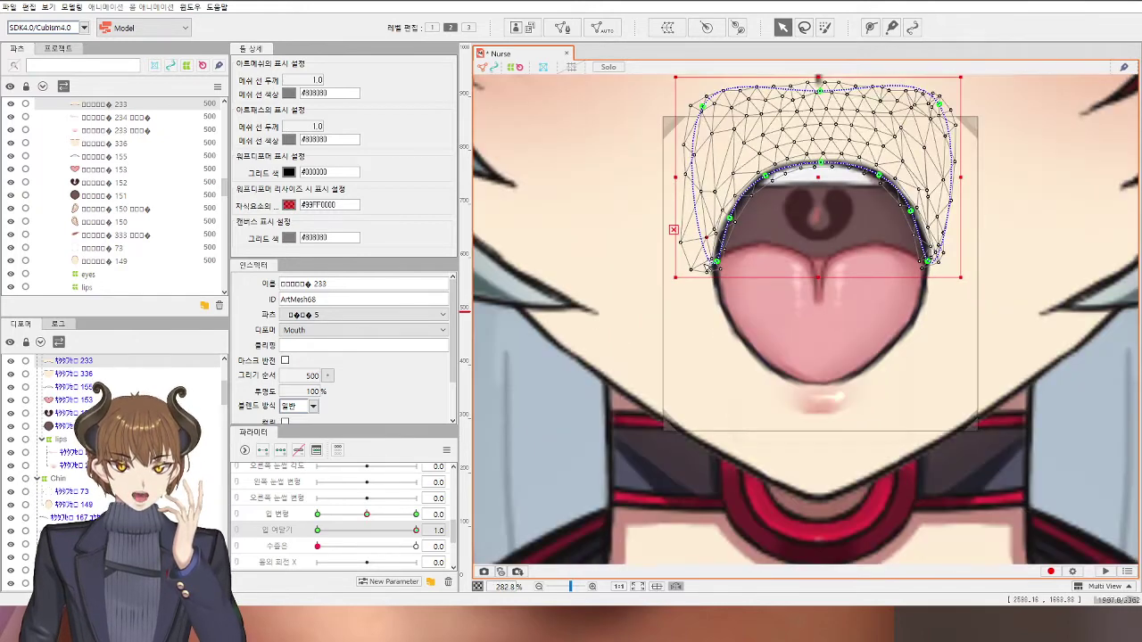
left_click(999, 365)
Step: Nudge mesh 336's lower right, lower left and bottom centre path points to smooth the lower lip line
left_click(804, 321)
scroll(804, 321, "up", 5)
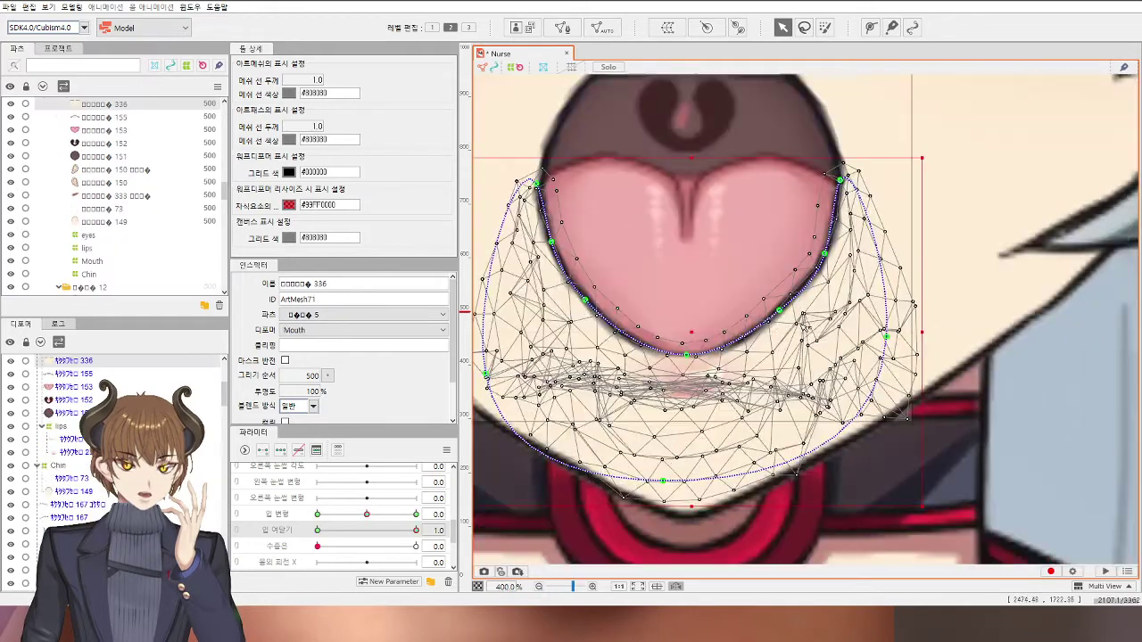
left_click_drag(778, 318, 778, 317)
scroll(778, 317, "down", 2)
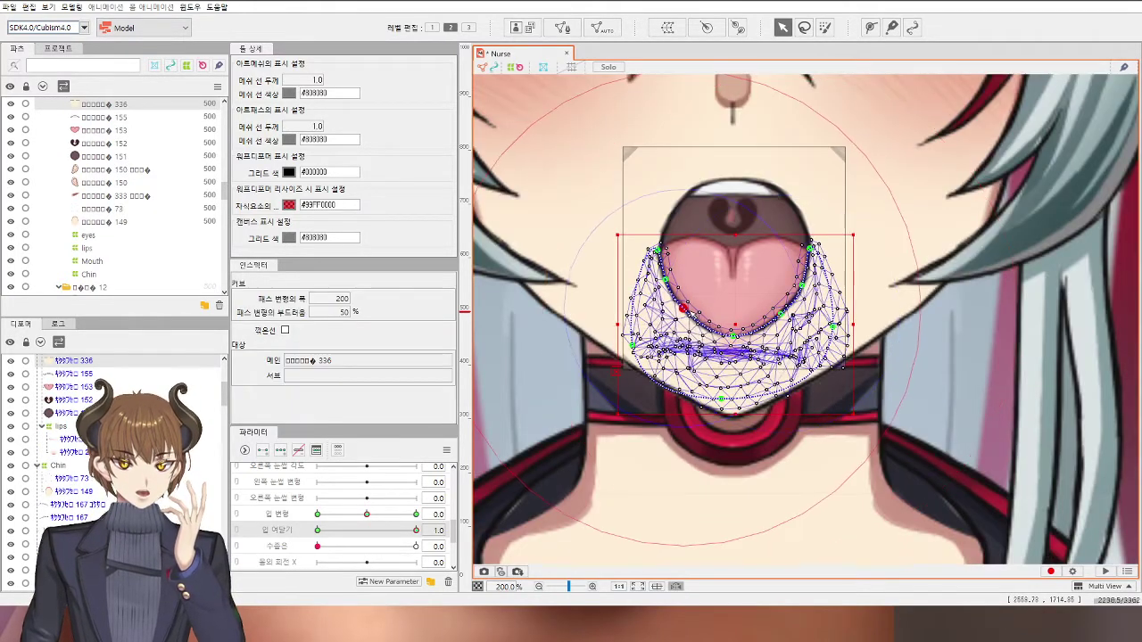
left_click(686, 308)
scroll(736, 339, "up", 3)
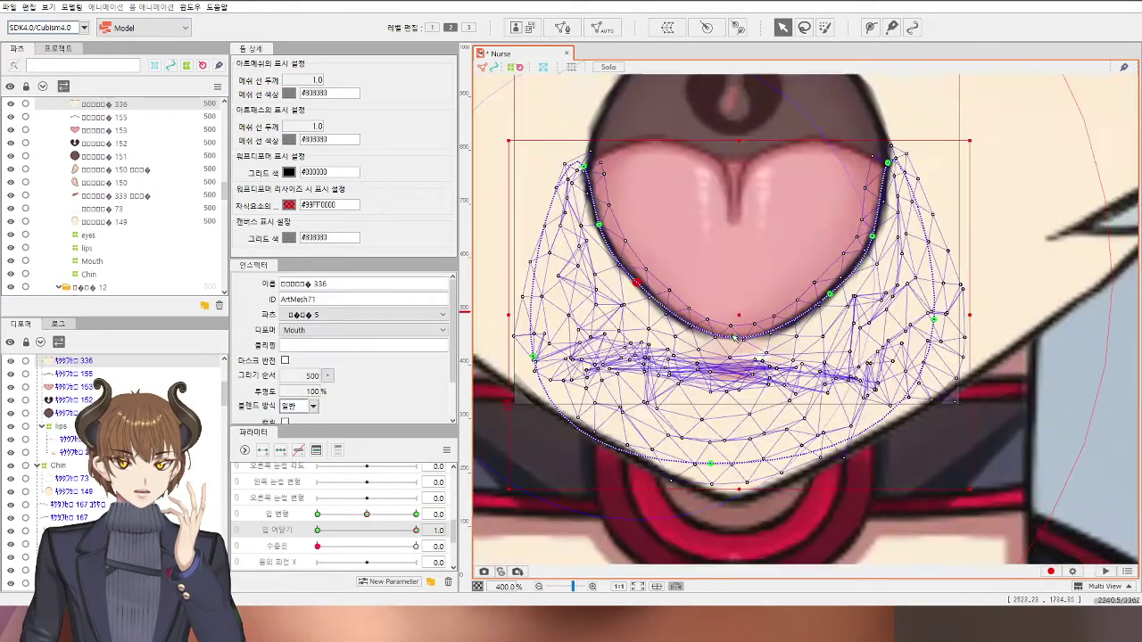
left_click(736, 336)
scroll(735, 343, "down", 2)
scroll(735, 346, "down", 1)
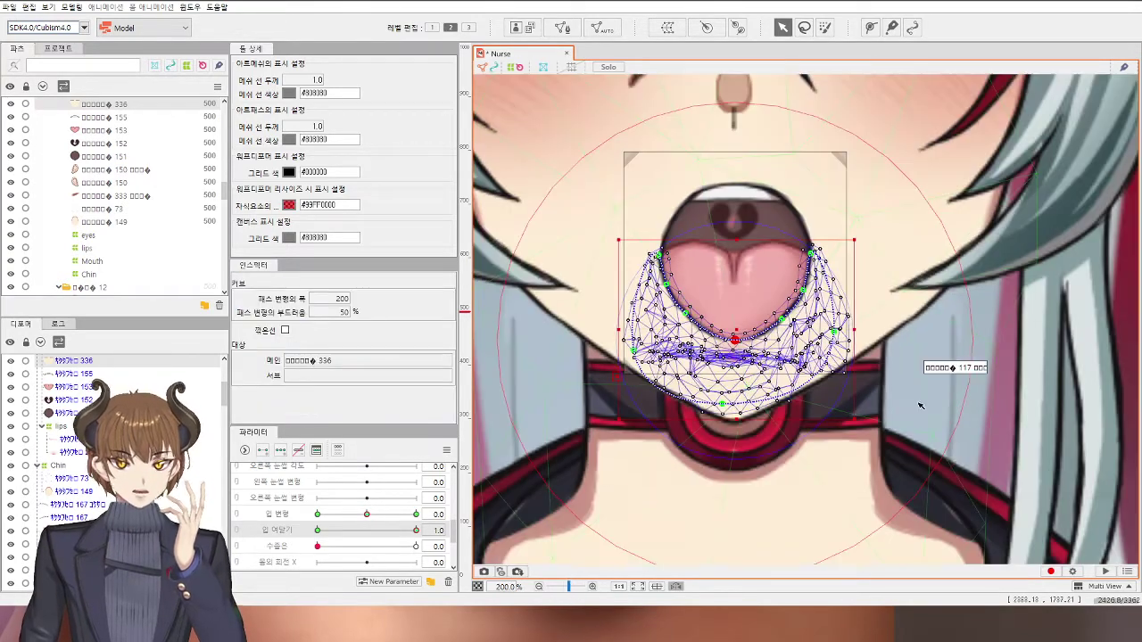
left_click(919, 405)
scroll(919, 405, "down", 2)
Step: Flip the canvas view back and nudge mesh 233's right side path point slightly up and outward
left_click(592, 405)
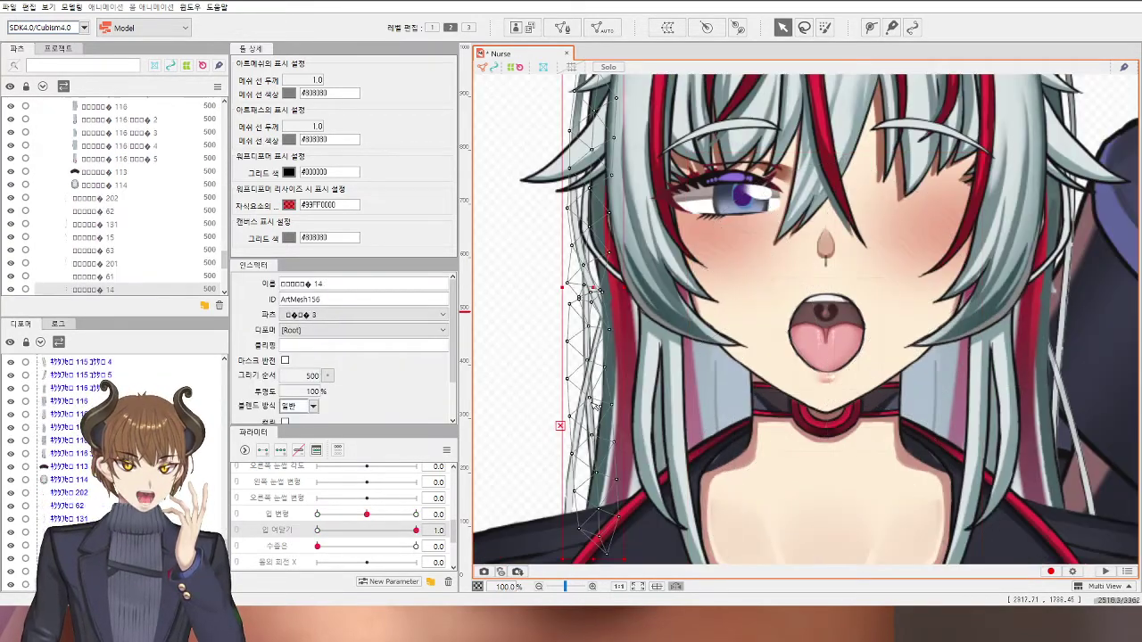
key("h")
left_click_drag(751, 448, 748, 447)
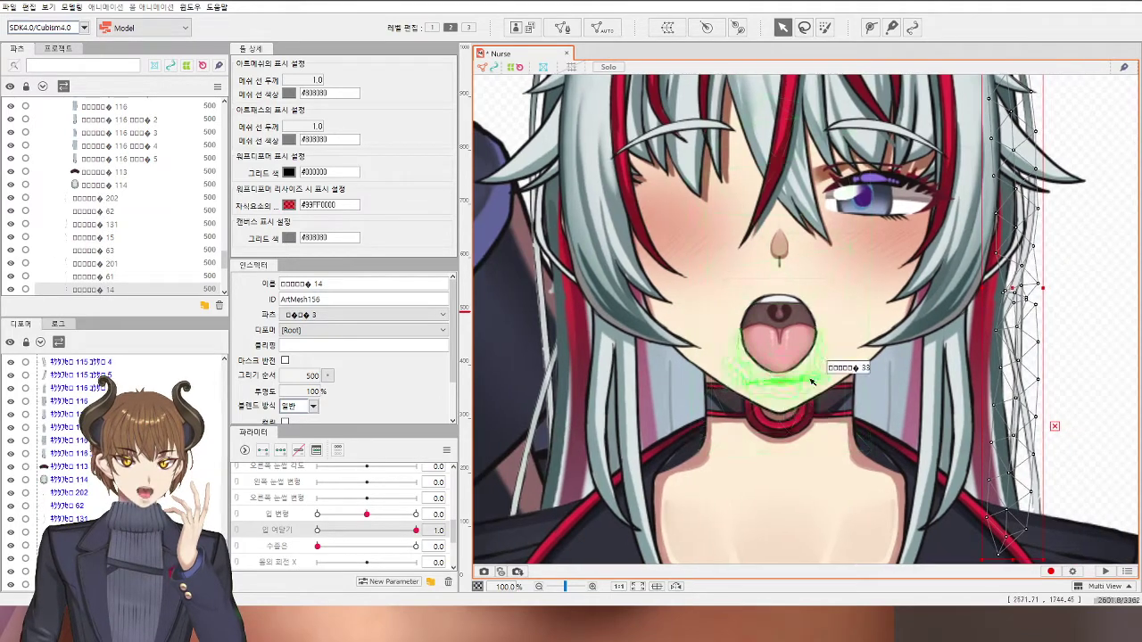
scroll(803, 370, "up", 4)
left_click(808, 169)
left_click_drag(801, 193, 805, 189)
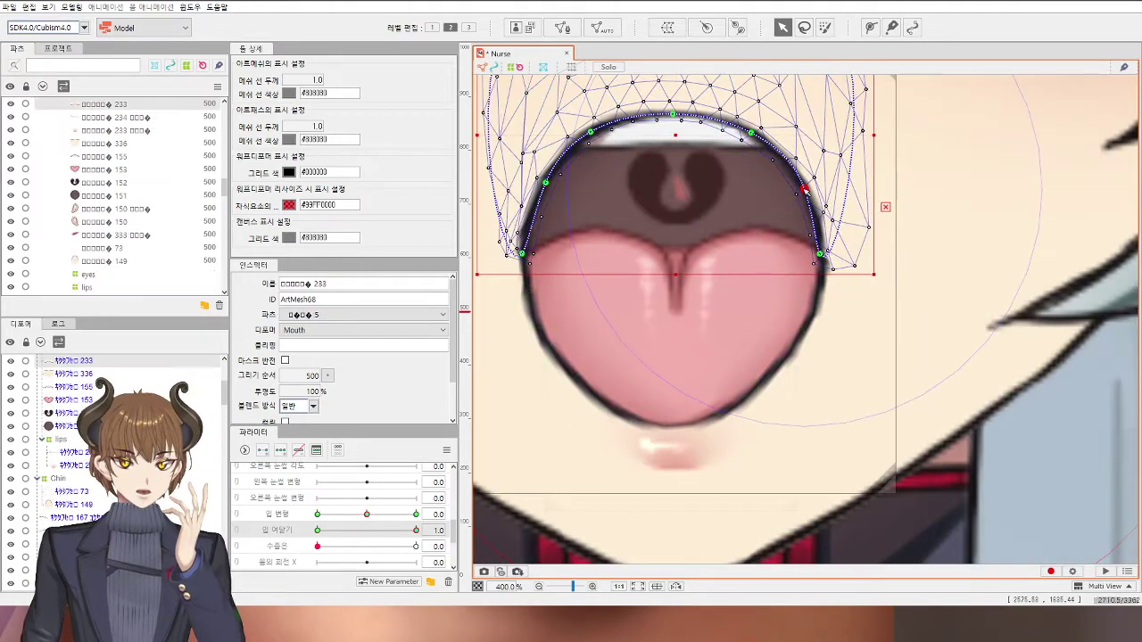
scroll(805, 190, "down", 3)
left_click(1052, 287)
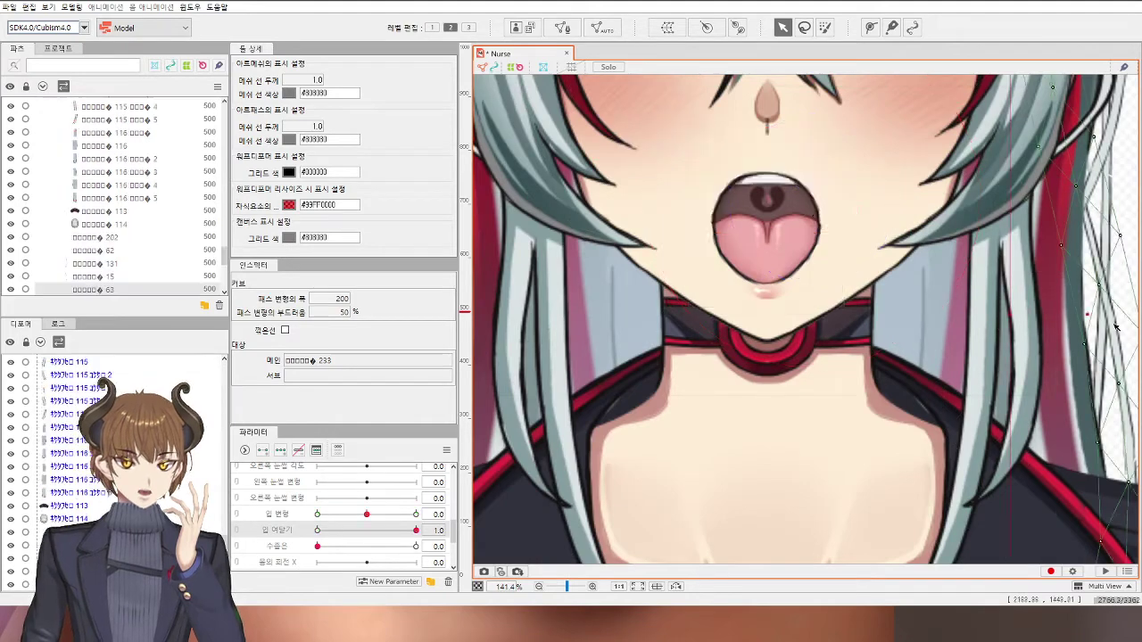
Step: Shift mesh 336's lower left and left side path points slightly up and inward
scroll(1063, 282, "down", 1)
left_click_drag(997, 310, 922, 336)
scroll(879, 321, "up", 3)
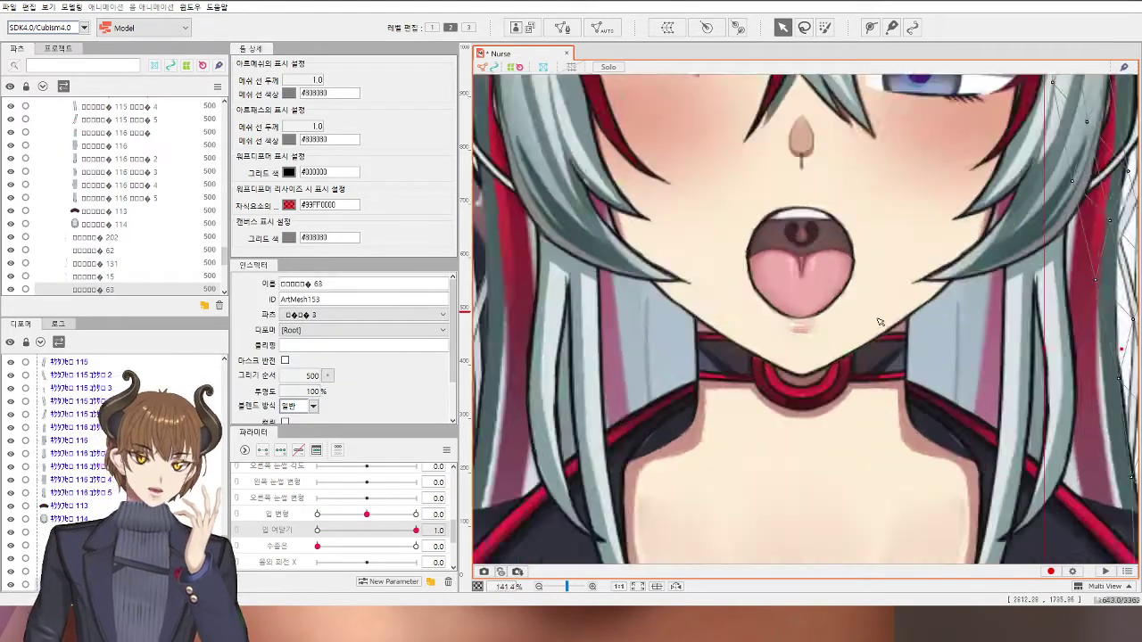
left_click(640, 287)
scroll(635, 247, "up", 2)
left_click(636, 242)
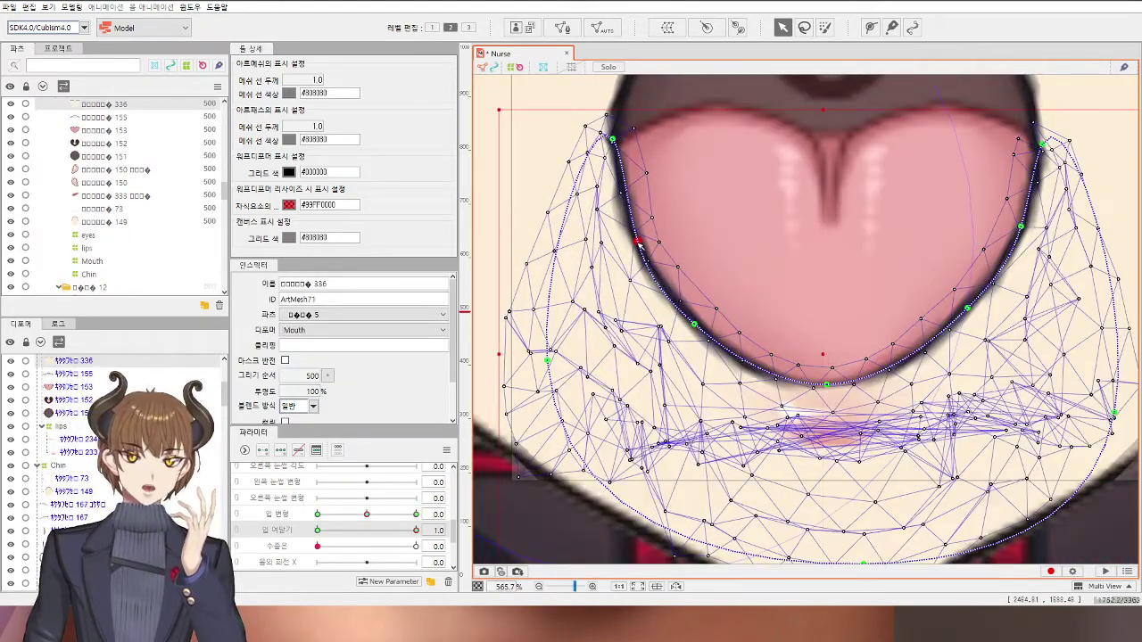
left_click_drag(694, 324, 698, 320)
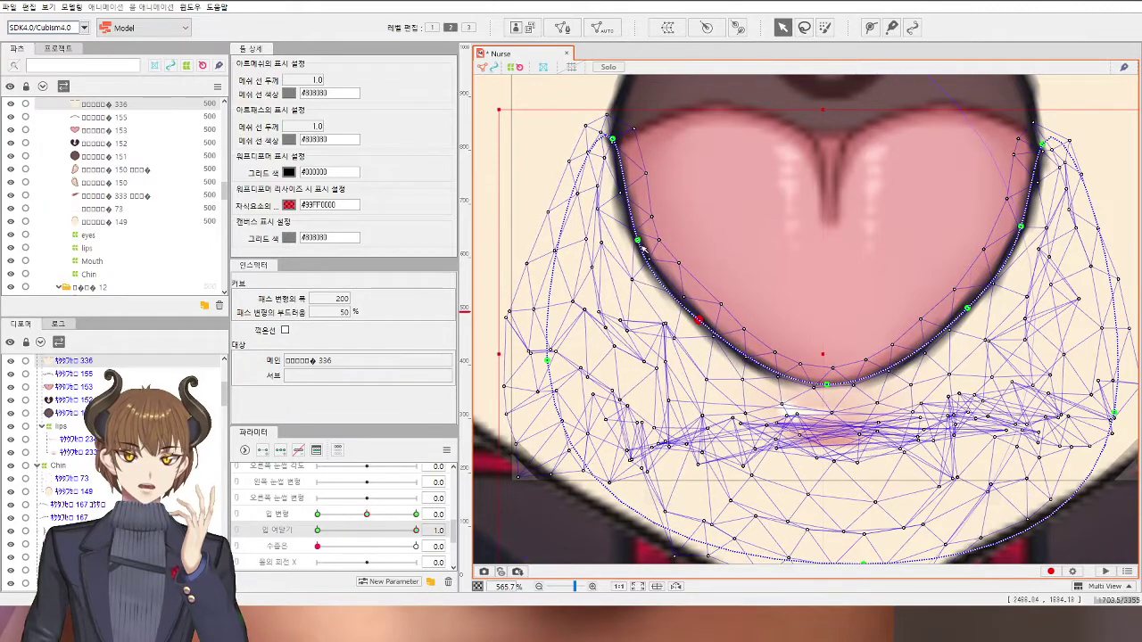
left_click_drag(637, 241, 641, 238)
left_click(605, 214)
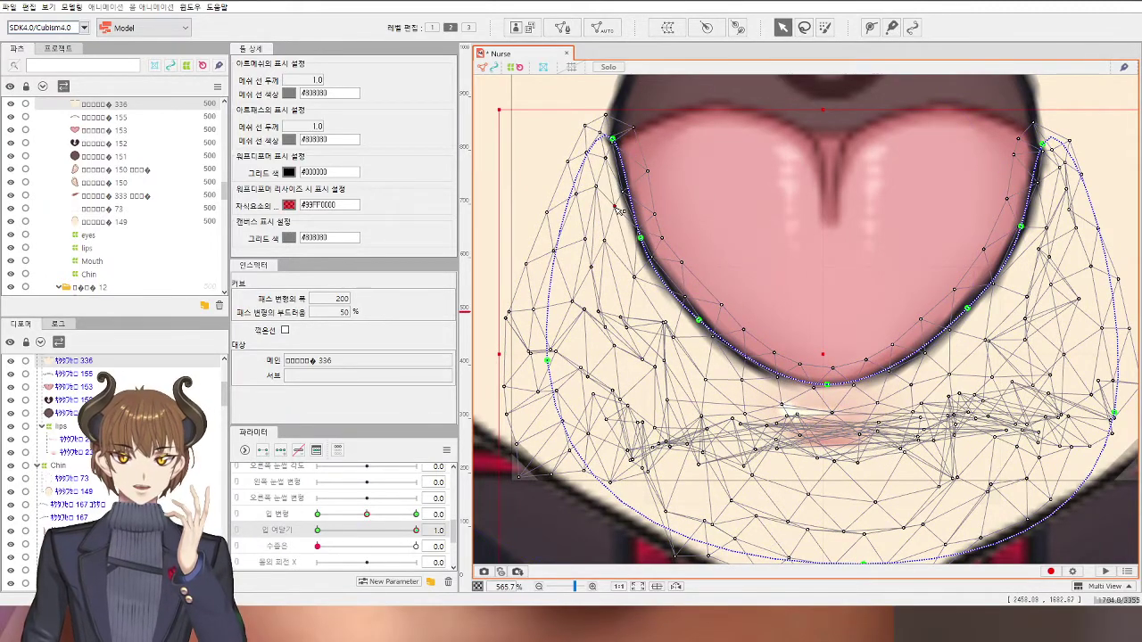
left_click(615, 210)
scroll(719, 219, "down", 3)
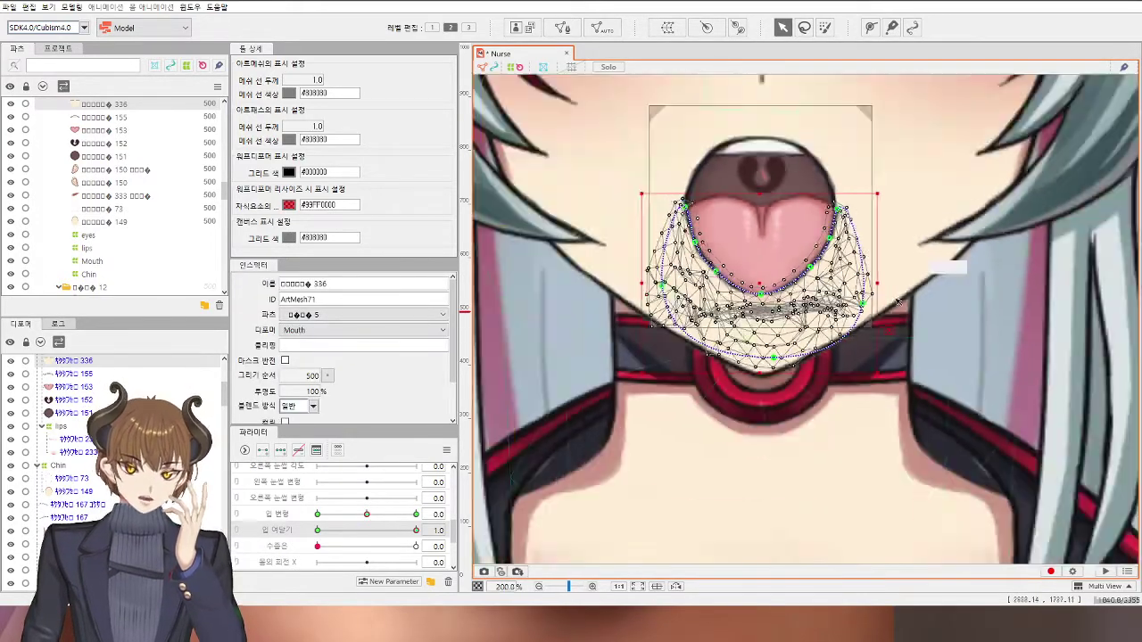
scroll(1019, 339, "down", 3)
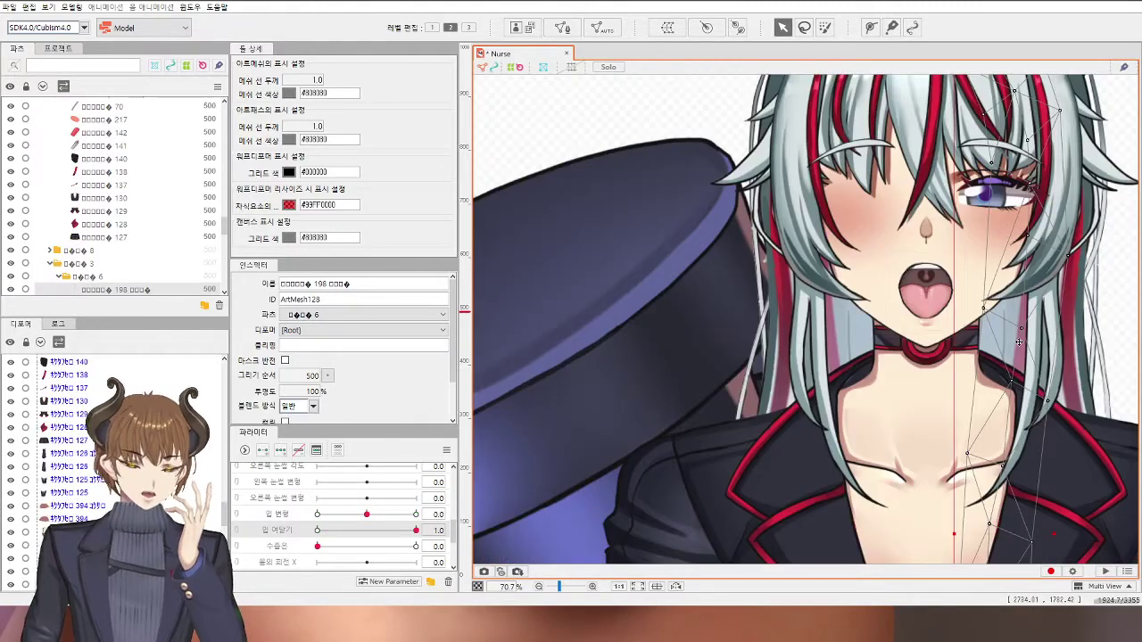
scroll(972, 326, "up", 4)
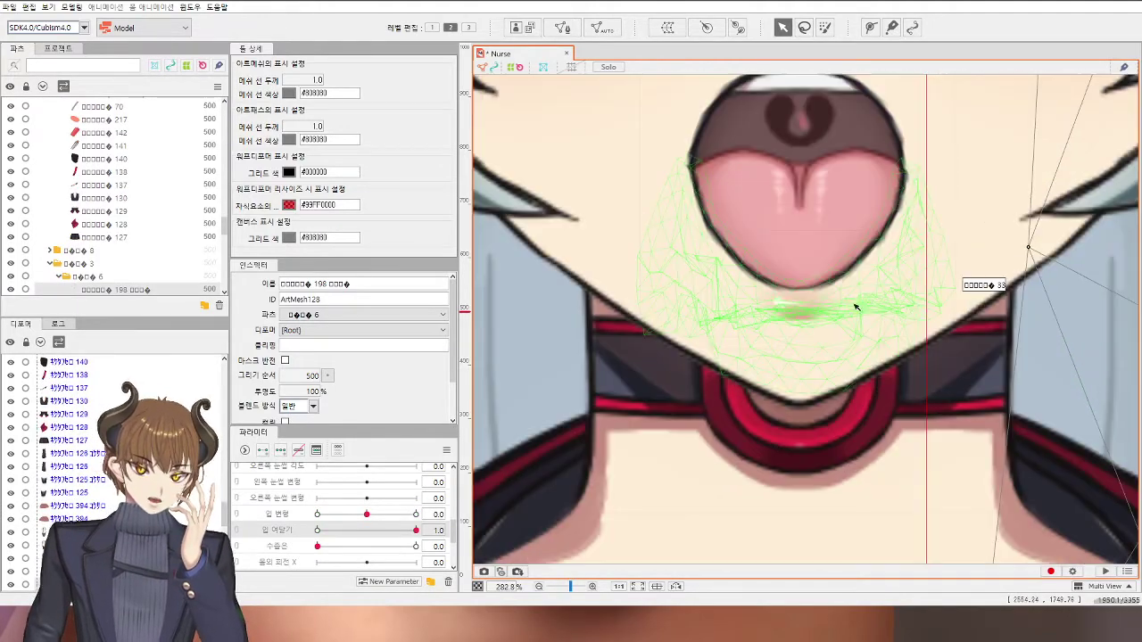
Step: Adjust mesh 336's bottom centre path point along the lower lip line
left_click(867, 257)
scroll(817, 281, "down", 2)
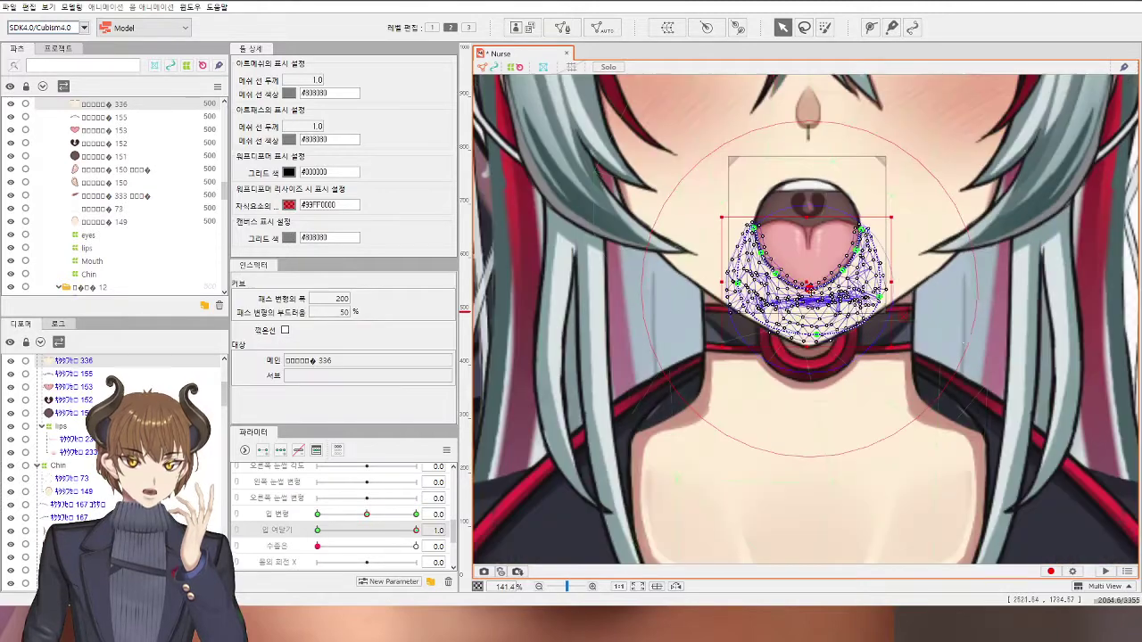
left_click(981, 343)
scroll(966, 345, "down", 1)
left_click_drag(964, 345, 907, 370)
scroll(797, 321, "up", 3)
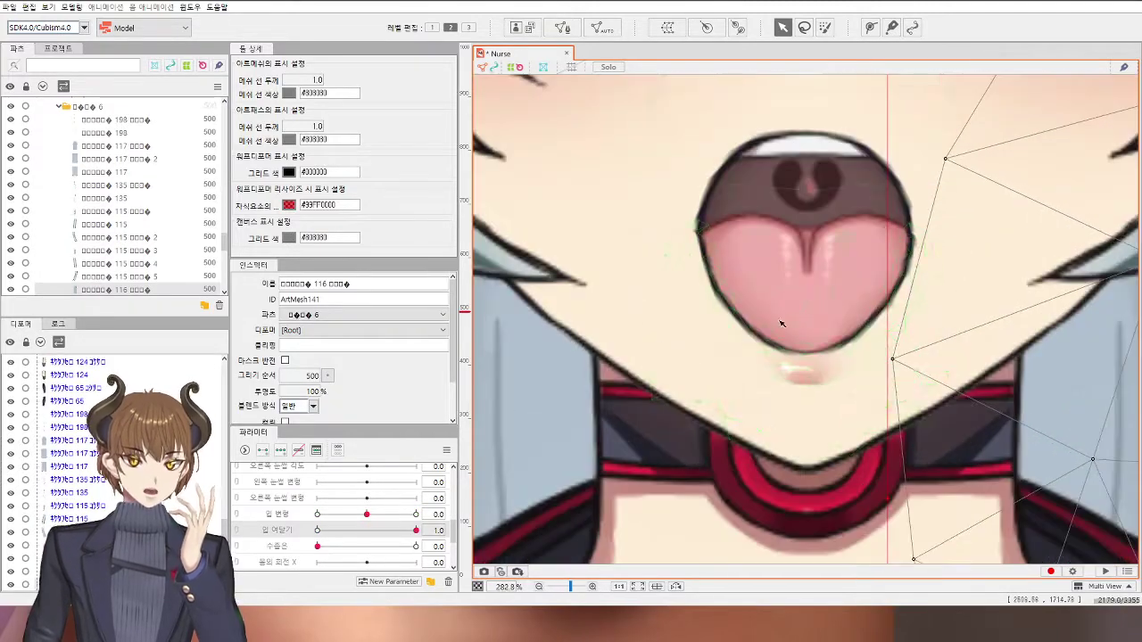
Step: Move mesh 336's lower left path point slightly inward and adjust its lower right point to match
scroll(742, 334, "up", 3)
left_click(723, 310)
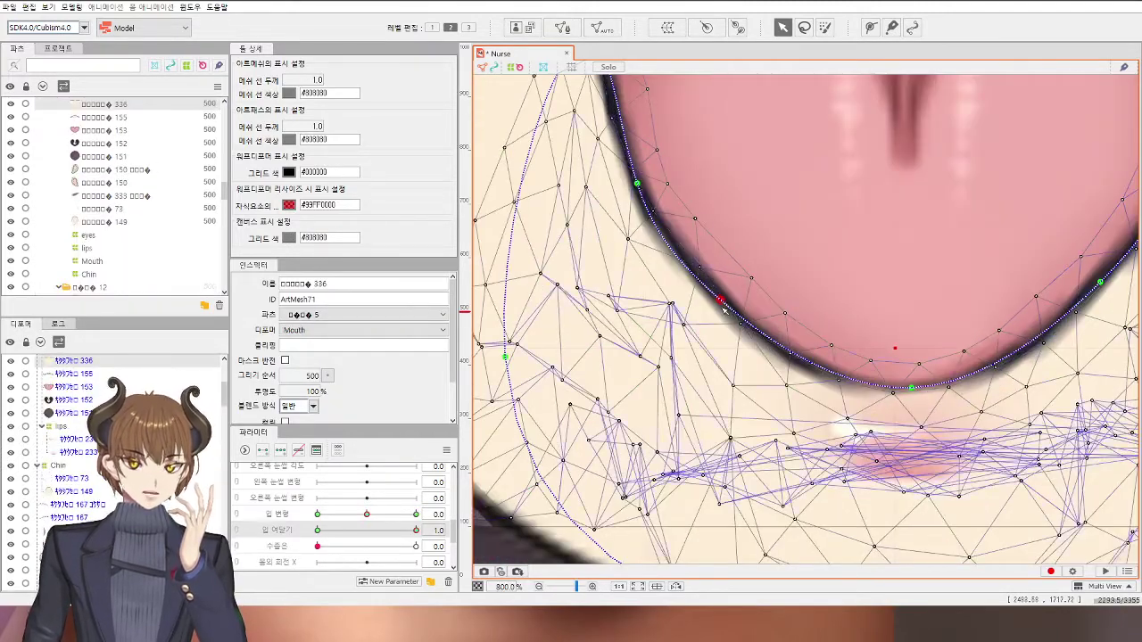
left_click_drag(723, 309, 729, 301)
scroll(763, 307, "down", 4)
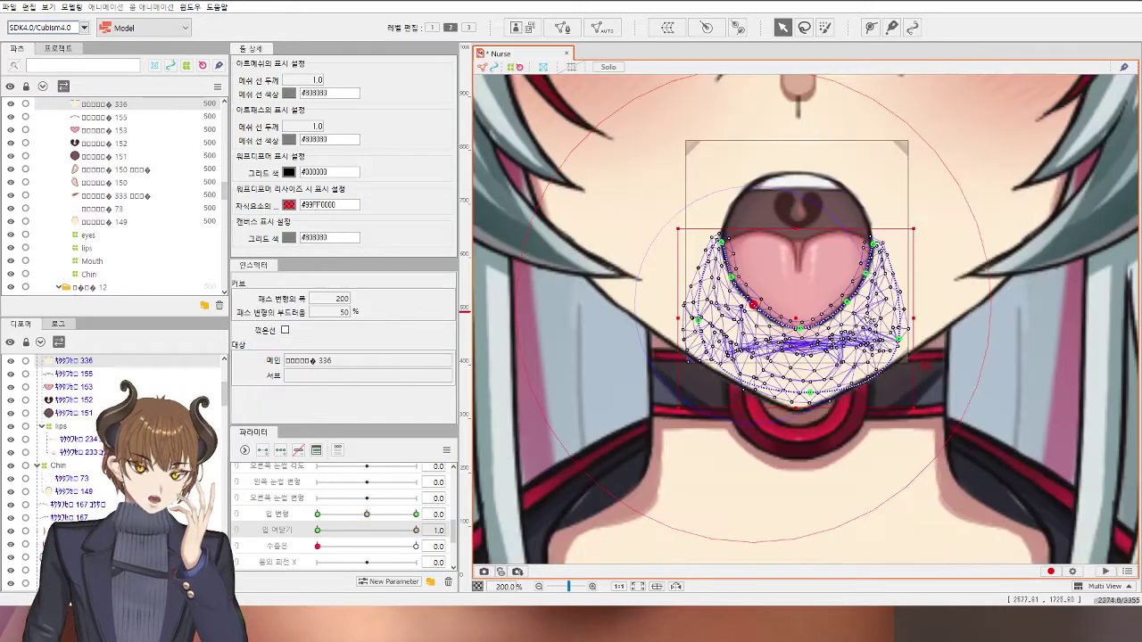
scroll(845, 301, "down", 1)
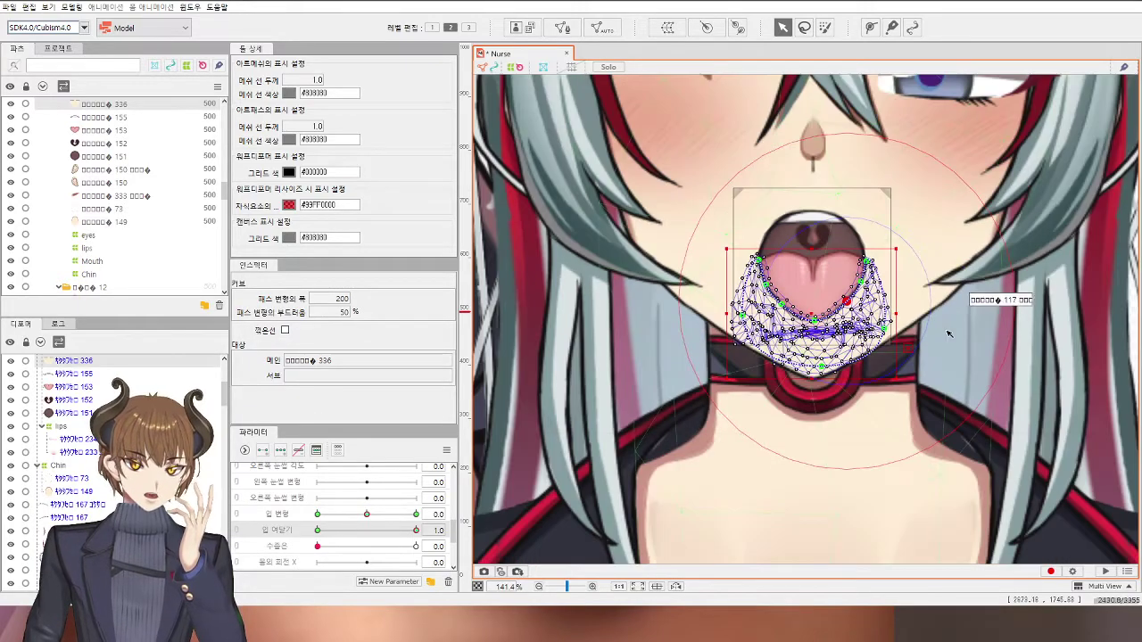
left_click(948, 331)
scroll(948, 331, "down", 1)
Step: Nudge mesh 336's left side path point inward and shift the nearby mesh vertex toward the lip line
scroll(843, 323, "up", 4)
left_click(828, 263)
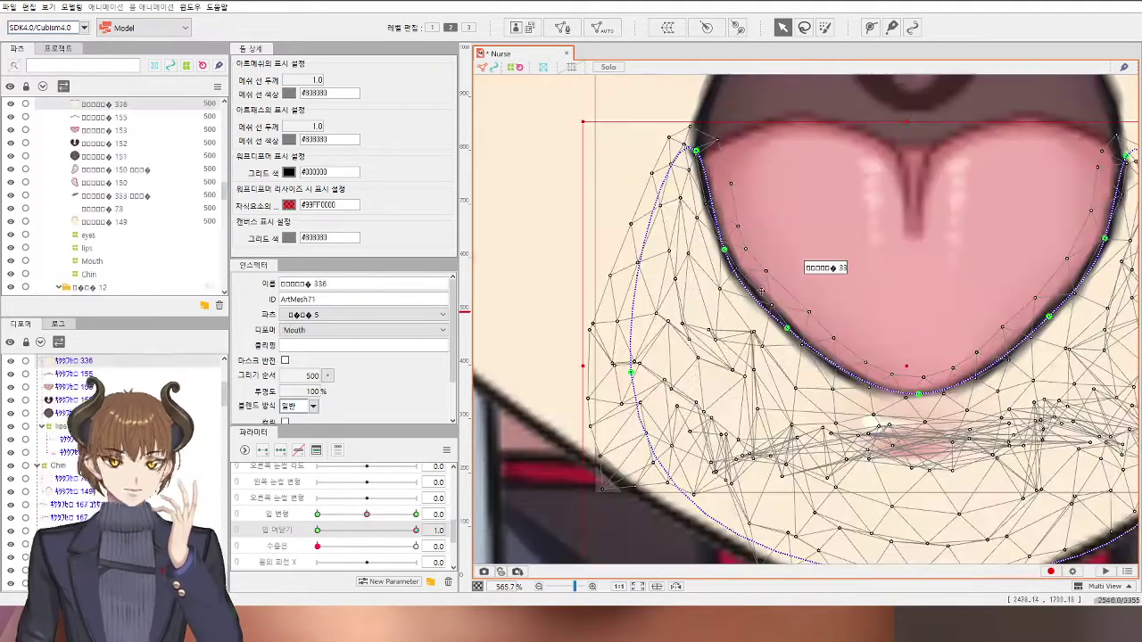
scroll(723, 262, "up", 3)
left_click_drag(727, 234, 731, 233)
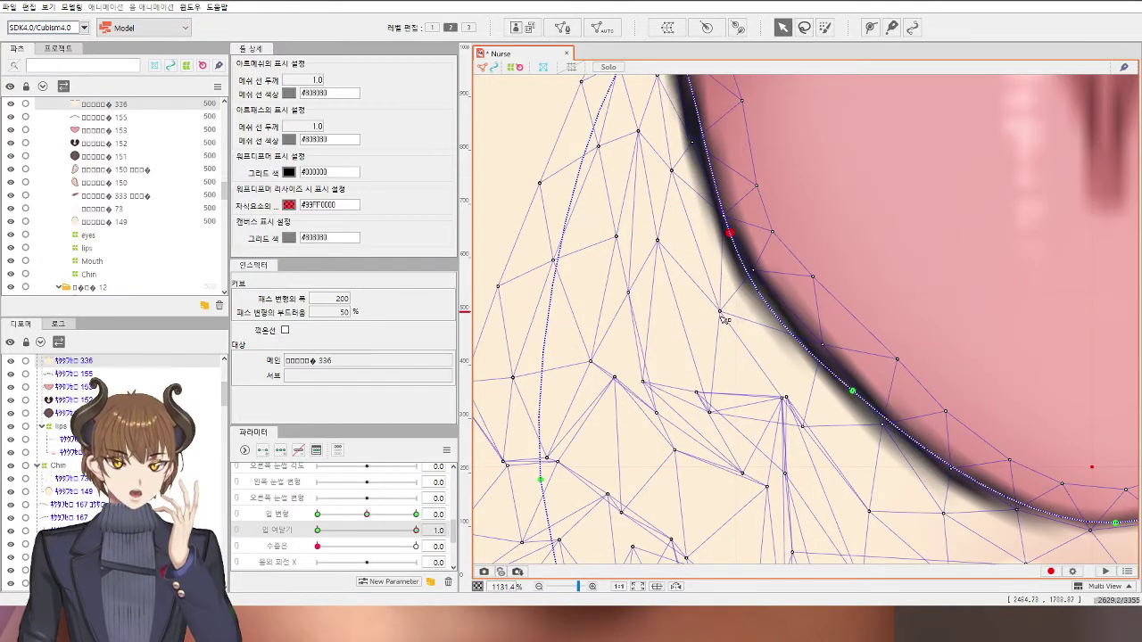
left_click_drag(718, 312, 731, 309)
scroll(731, 309, "down", 8)
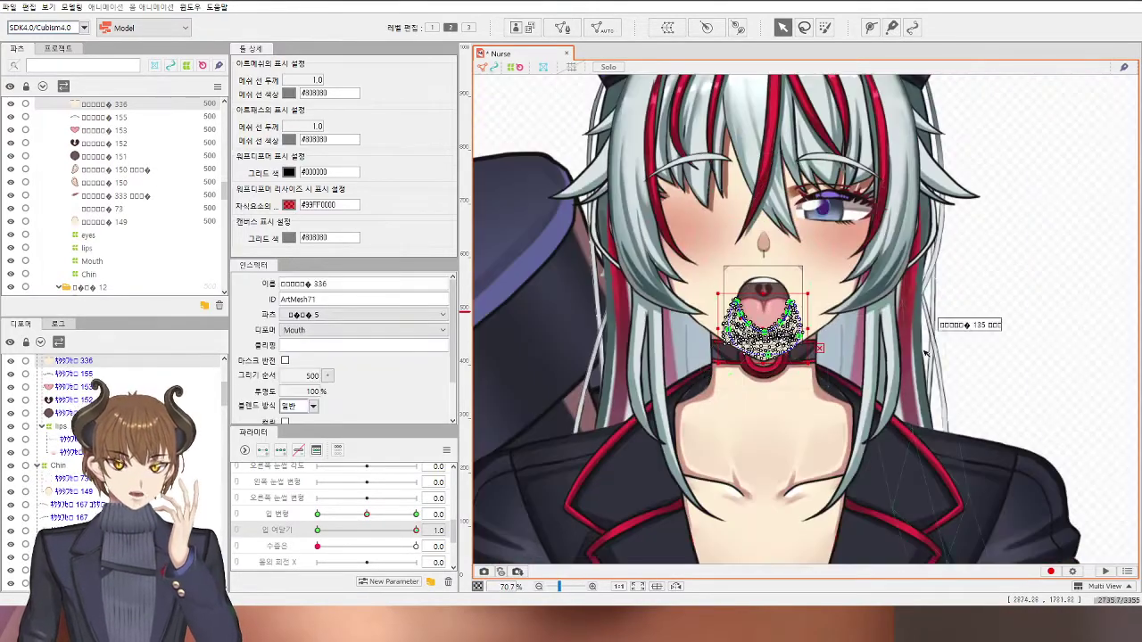
left_click(987, 339)
scroll(986, 339, "down", 1)
Step: Adjust mesh 336's right corner and right side path points to follow the mouth outline
scroll(829, 334, "up", 5)
left_click(943, 277)
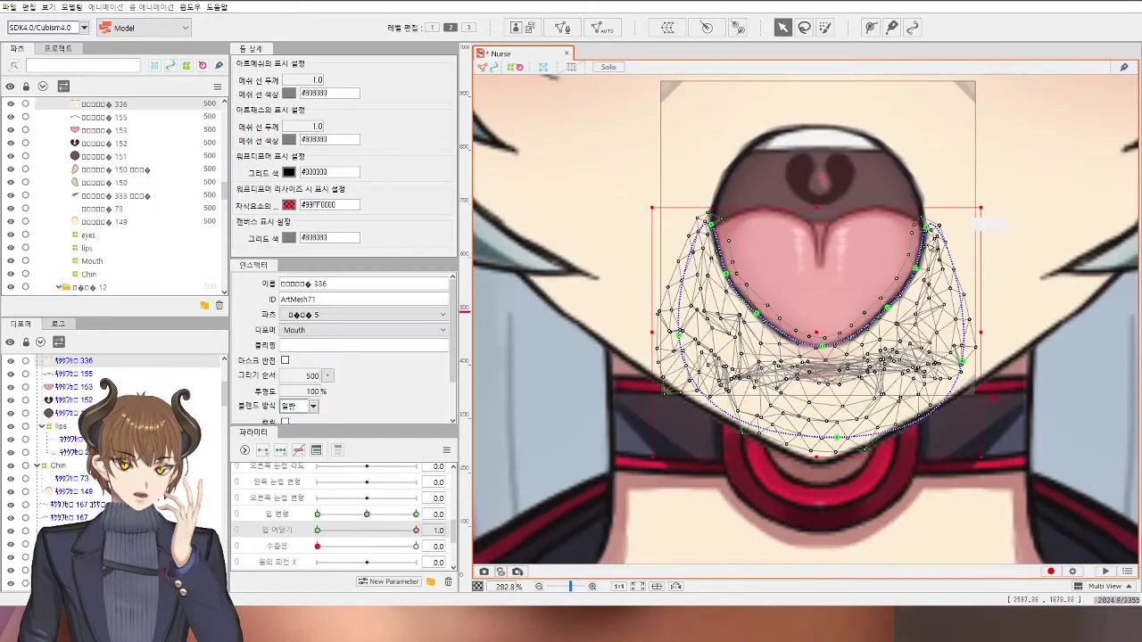
scroll(935, 183, "up", 3)
key("p")
scroll(928, 185, "down", 6)
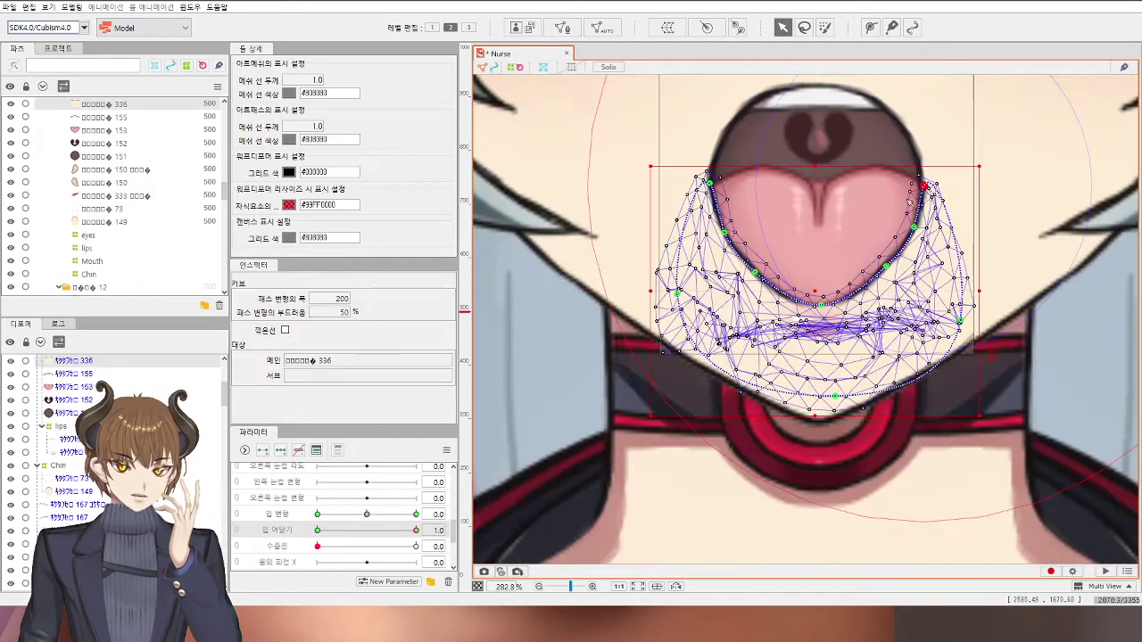
scroll(907, 203, "up", 4)
left_click(897, 194)
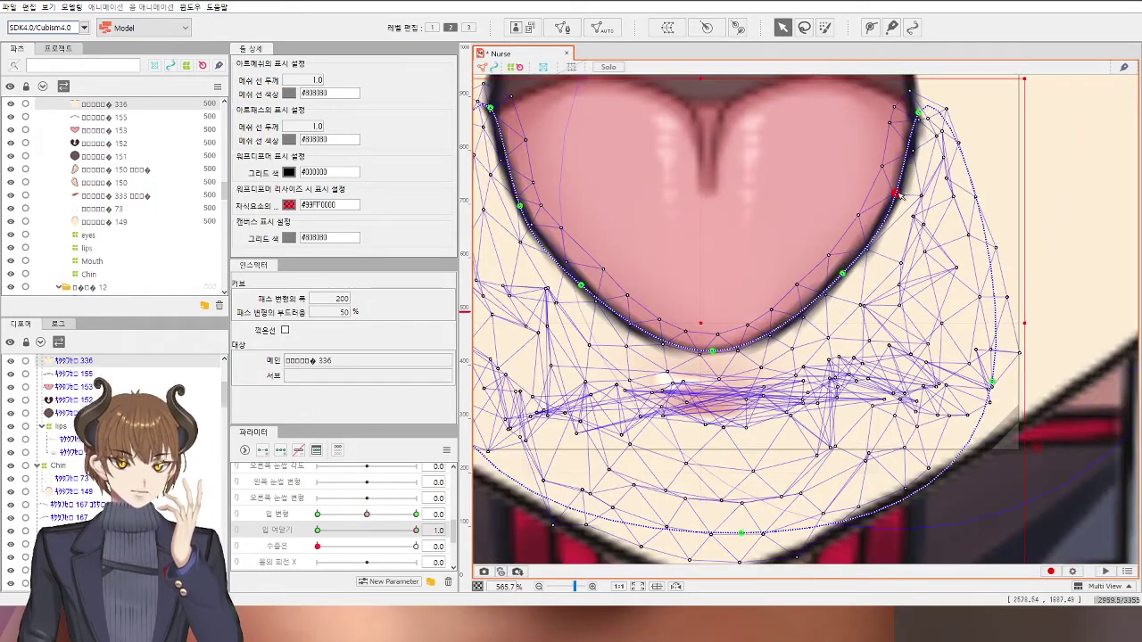
scroll(901, 195, "down", 4)
left_click(1037, 306)
Step: Check the open mouth on the whole model and set the mouth opening parameter to 0.0
scroll(1029, 331, "down", 2)
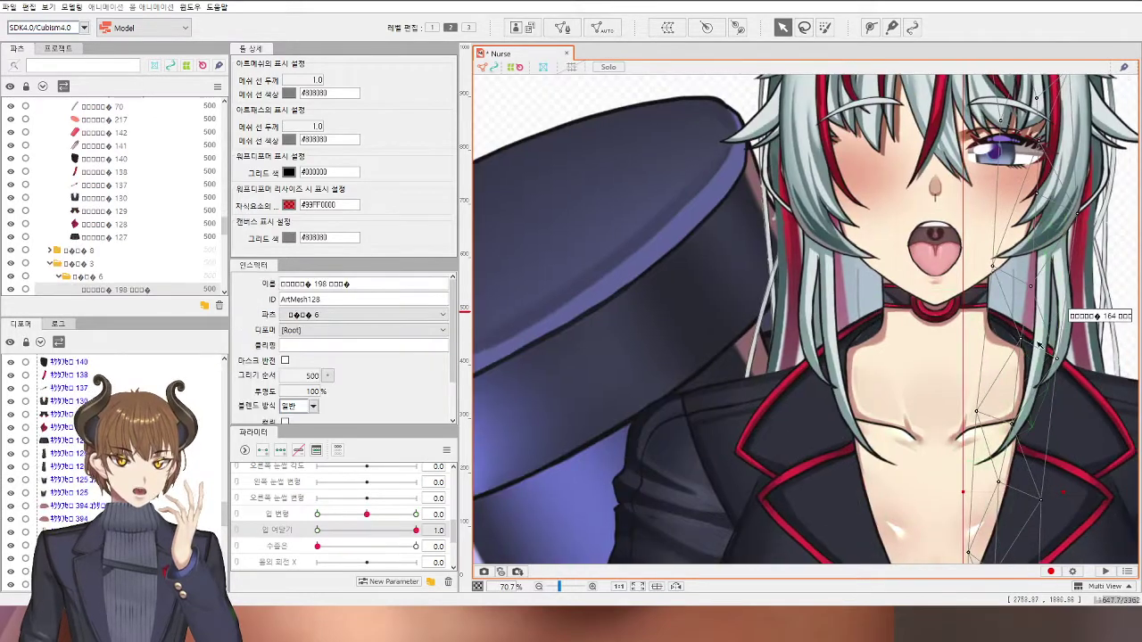
scroll(951, 343, "down", 4)
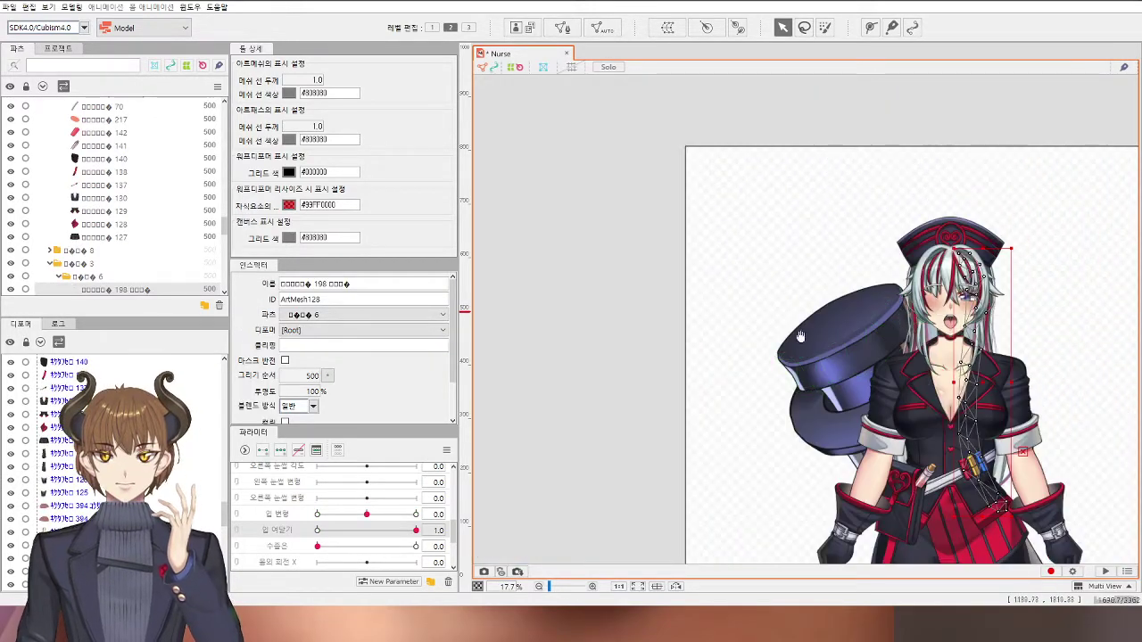
left_click_drag(791, 336, 657, 302)
left_click(965, 299)
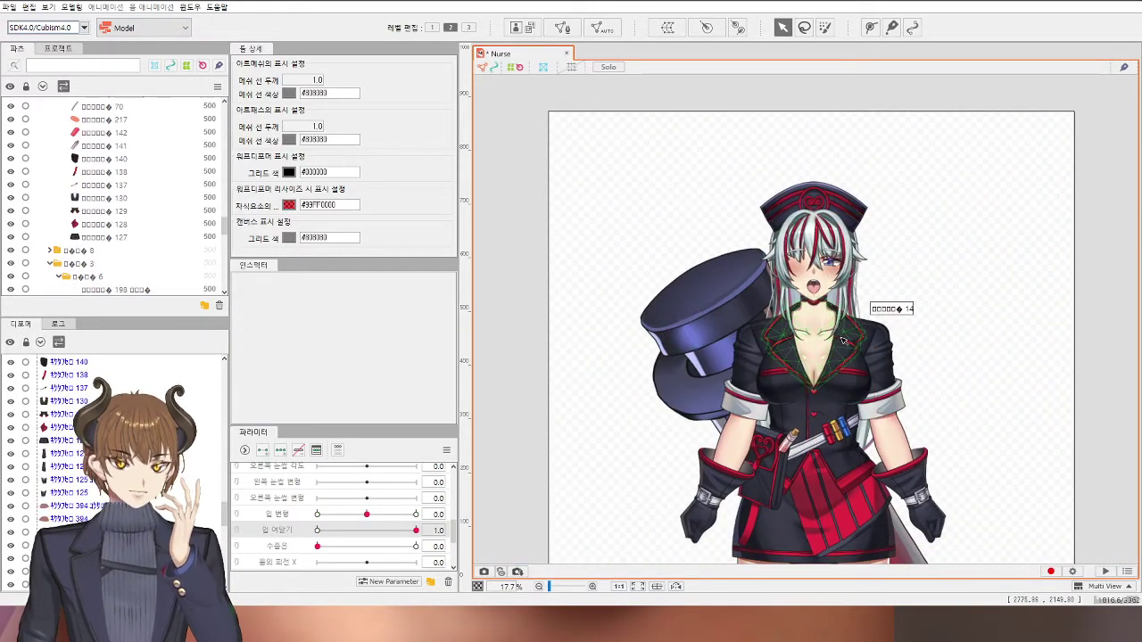
scroll(829, 294, "up", 5)
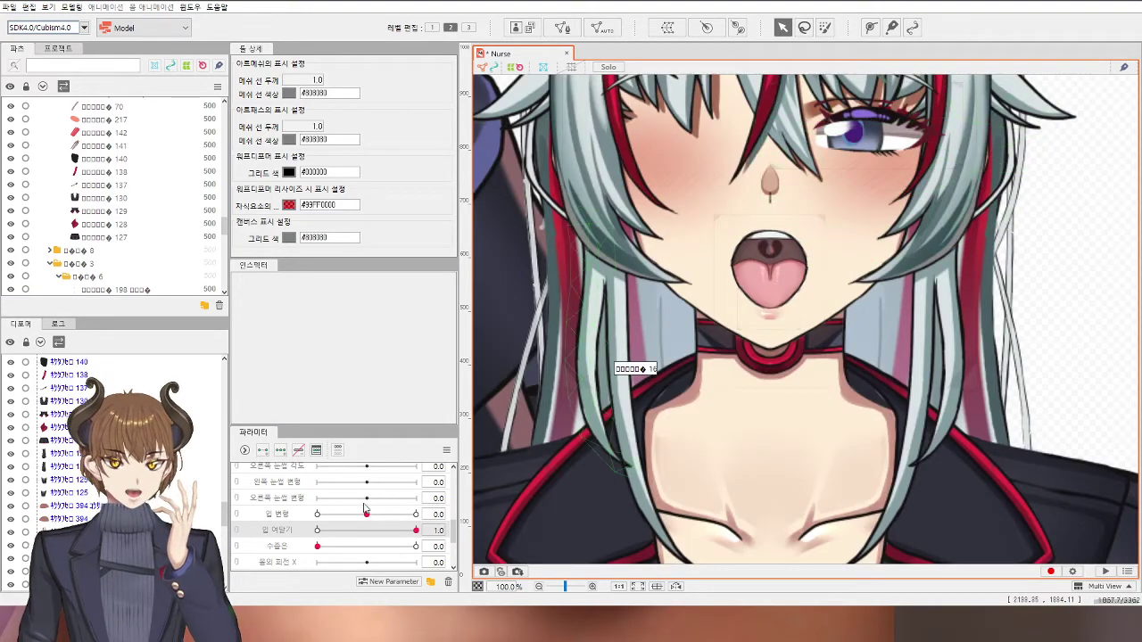
left_click(372, 531)
left_click_drag(372, 531, 313, 535)
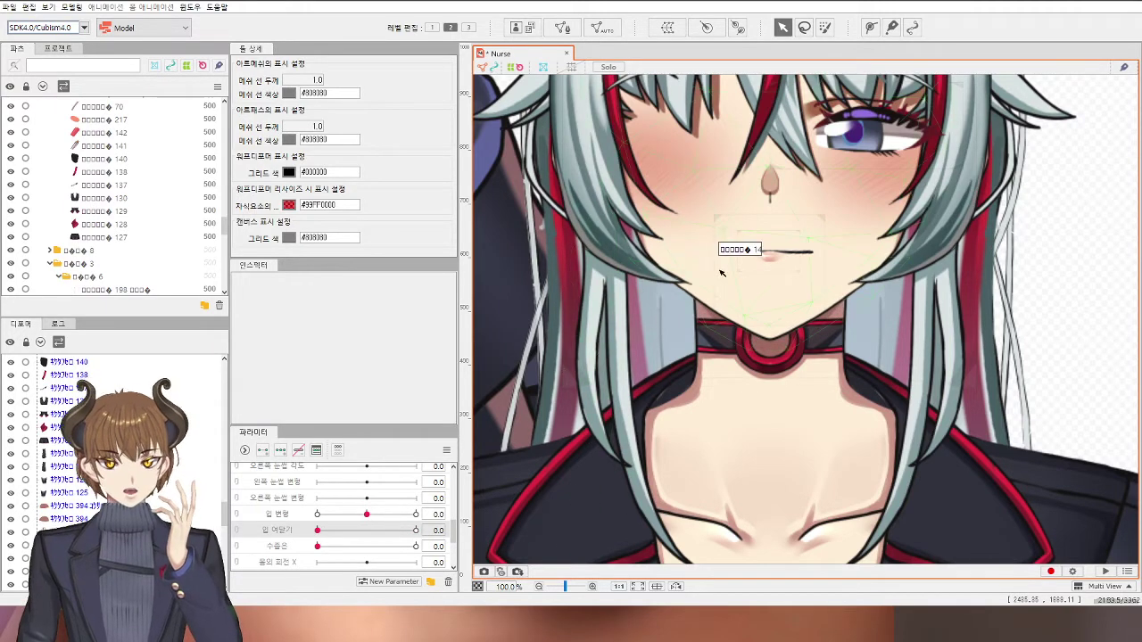
Step: Examine the Chin warp deformer's response with the mouth form parameter at 1.0 and -1.0
left_click(722, 272)
left_click(58, 384)
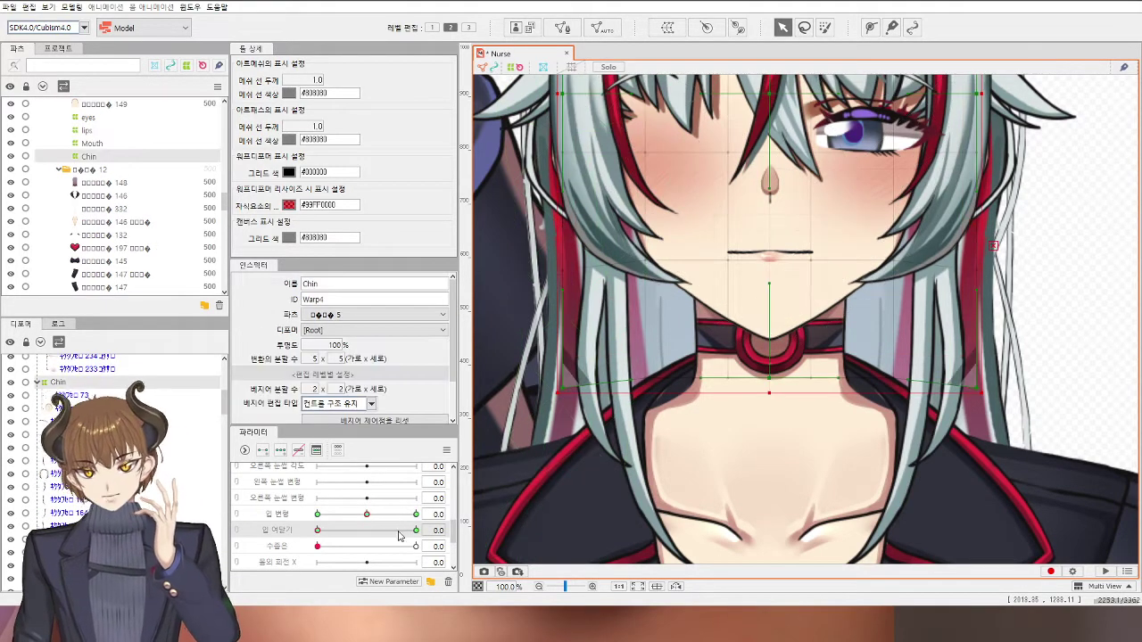
left_click_drag(374, 520, 415, 515)
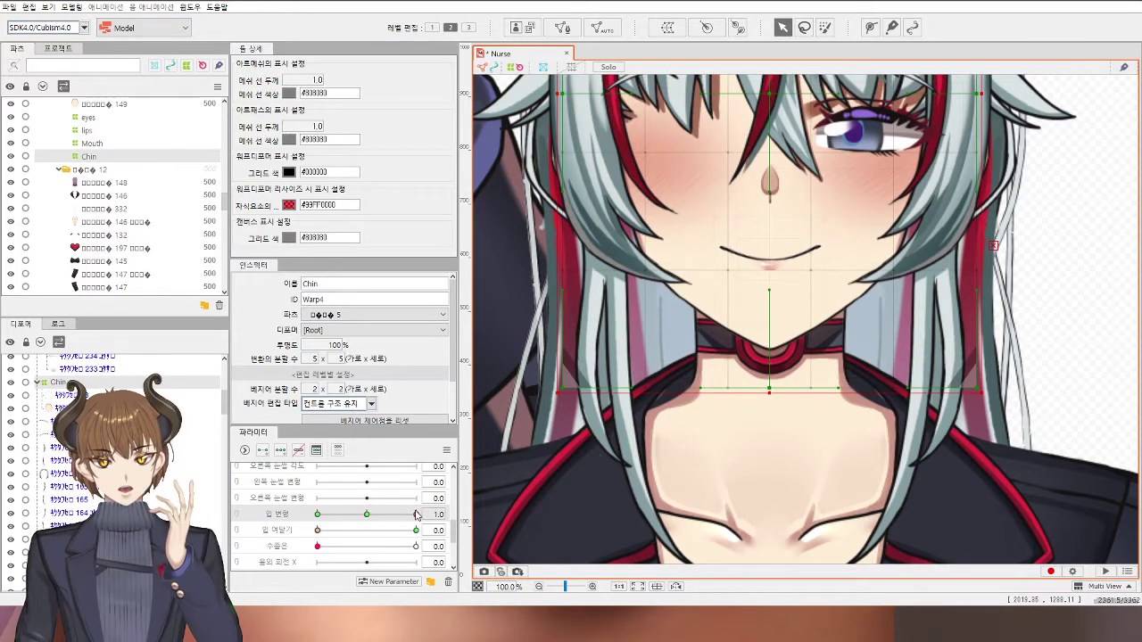
left_click_drag(416, 515, 255, 518)
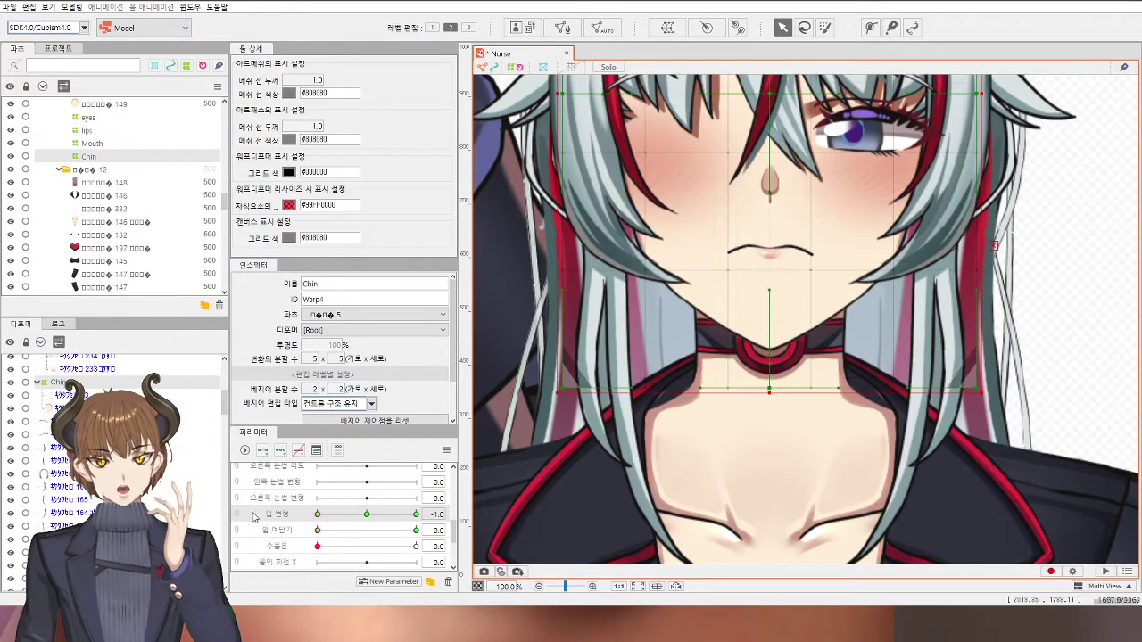
scroll(741, 357, "down", 5)
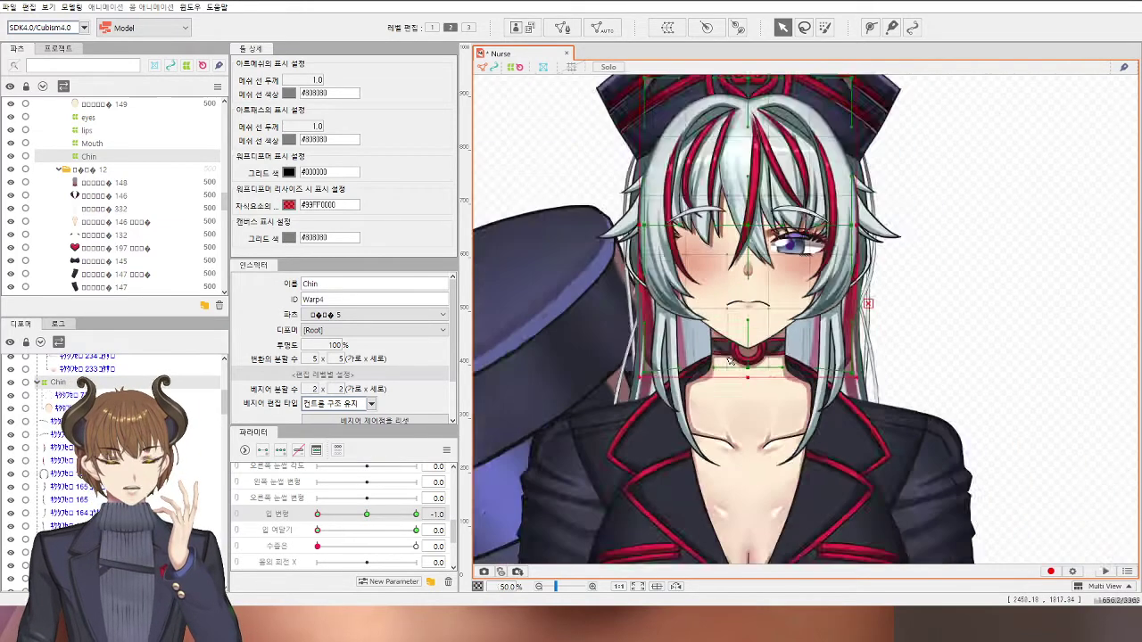
left_click(852, 363)
scroll(733, 354, "up", 3)
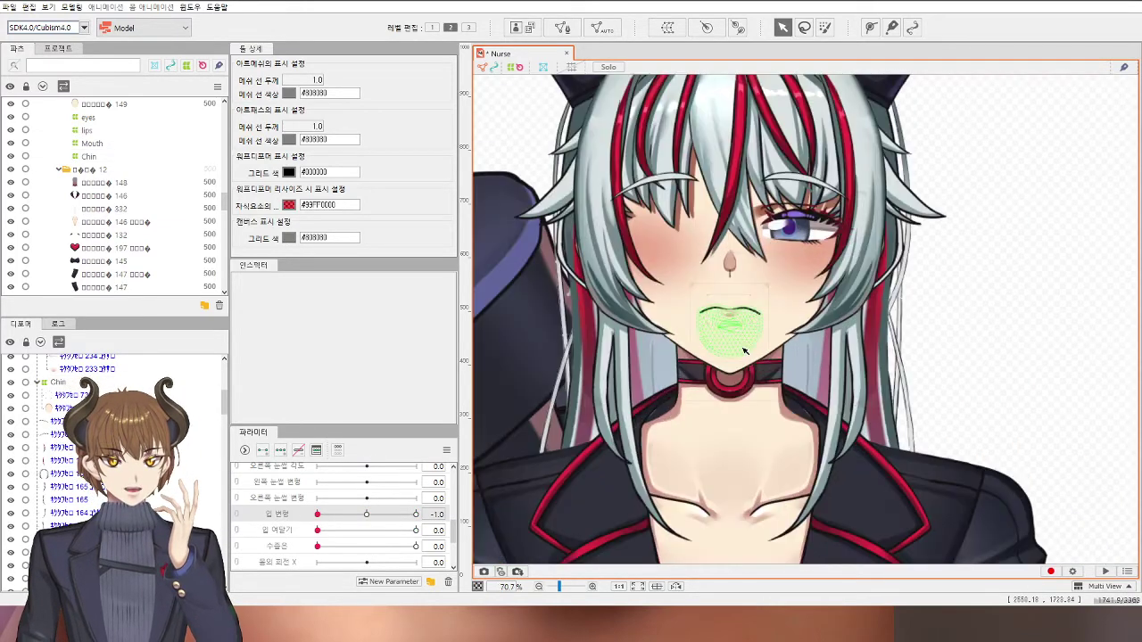
Step: With mouth form at 1.0, nudge the Chin deformer's cheek control points slightly outward on both sides of the face
left_click_drag(369, 516, 415, 515)
left_click(83, 383)
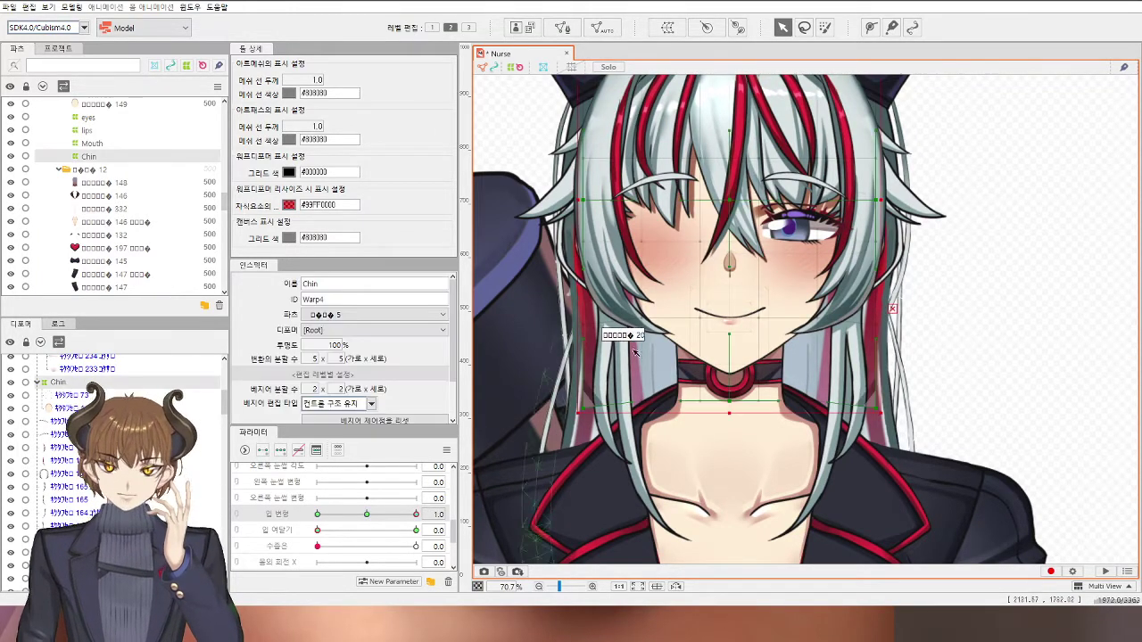
scroll(798, 311, "up", 2)
left_click_drag(747, 293, 1063, 352)
left_click_drag(358, 517, 474, 515)
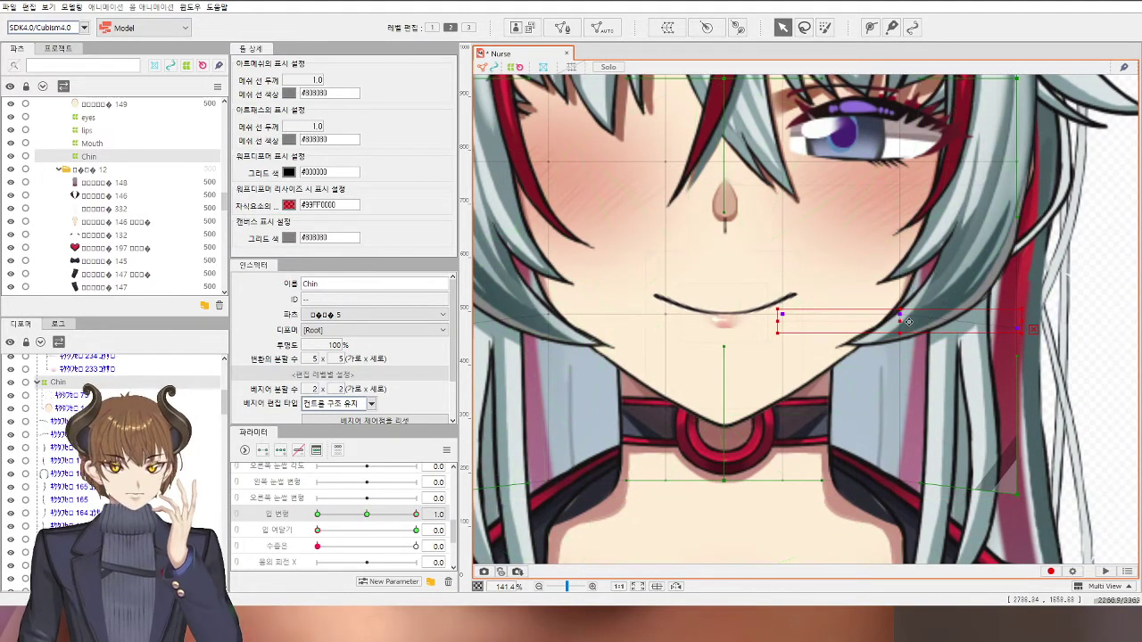
key("Right")
key("Right")
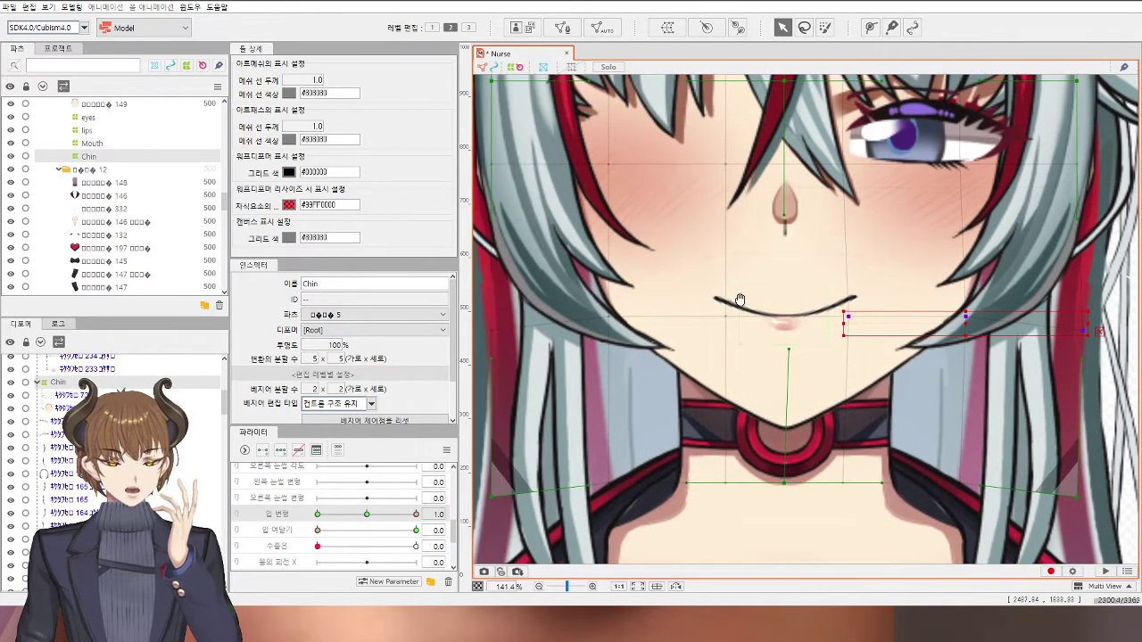
left_click_drag(742, 287, 435, 363)
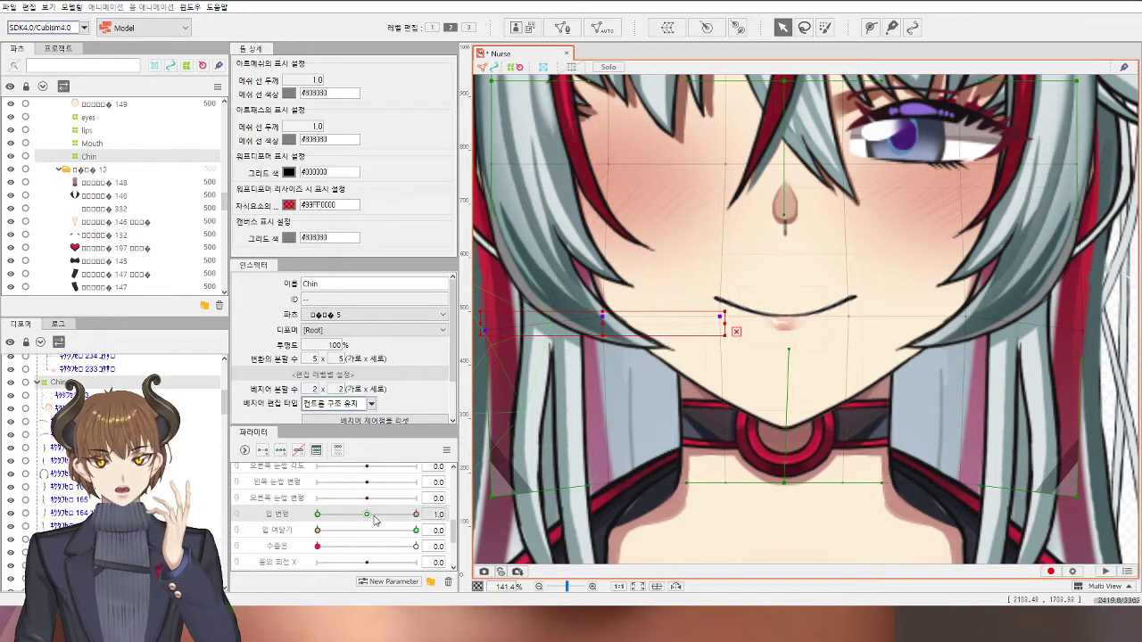
left_click_drag(375, 520, 453, 526)
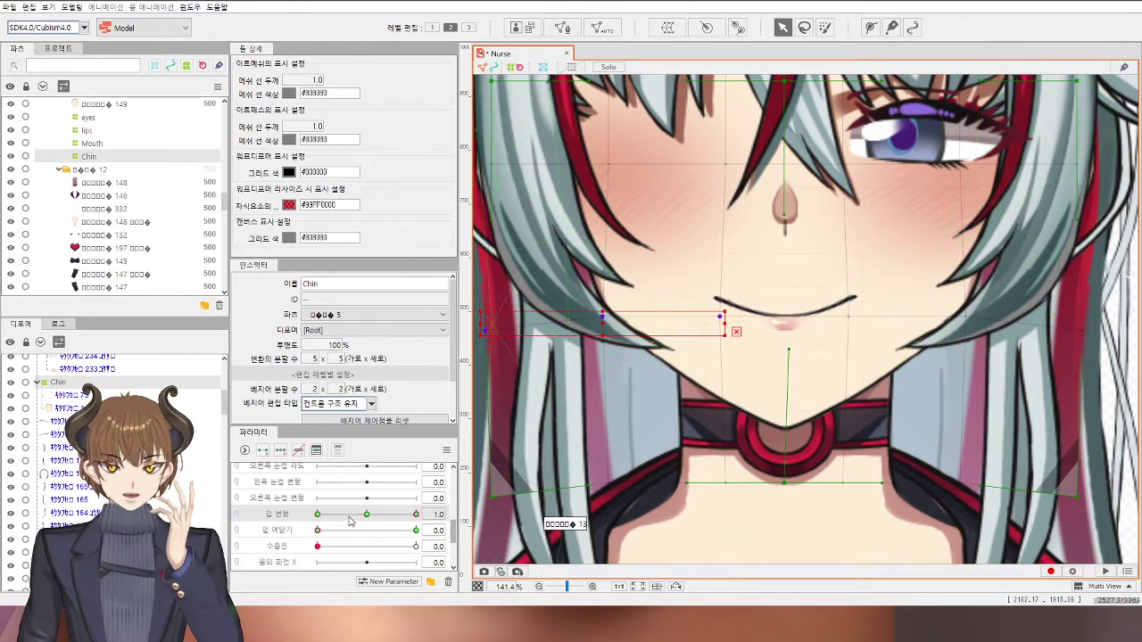
Step: With mouth form at -1.0, nudge the Chin deformer's cheek control points slightly down on both sides
mouse_move(348, 520)
left_mouse_down()
mouse_move(427, 511)
mouse_move(351, 515)
mouse_move(430, 495)
mouse_move(336, 516)
left_mouse_up()
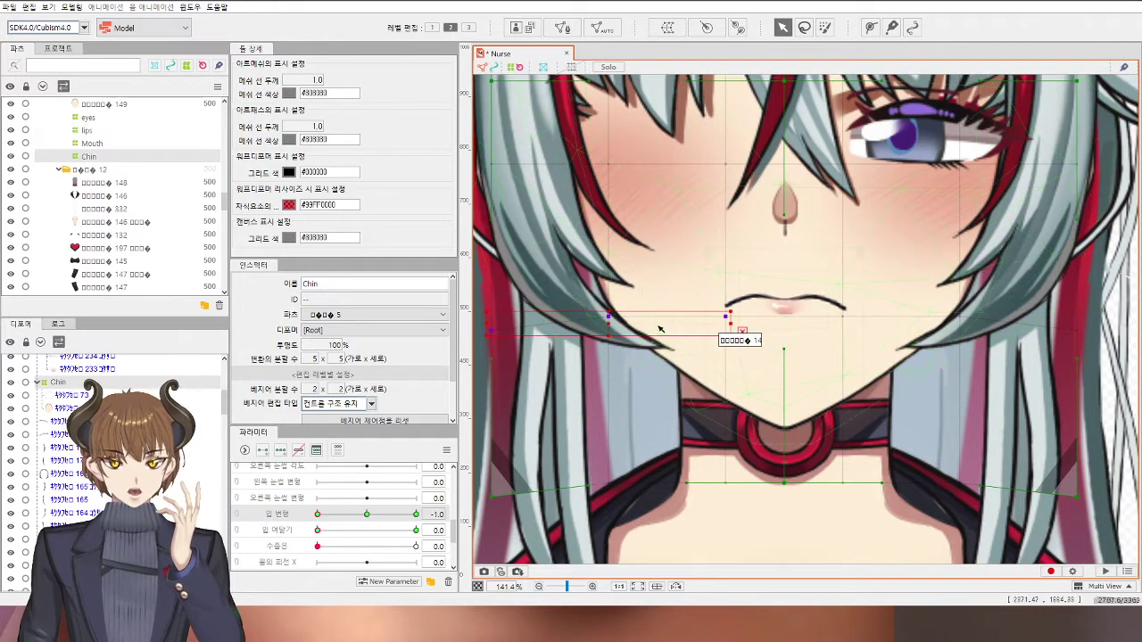
left_click(320, 515)
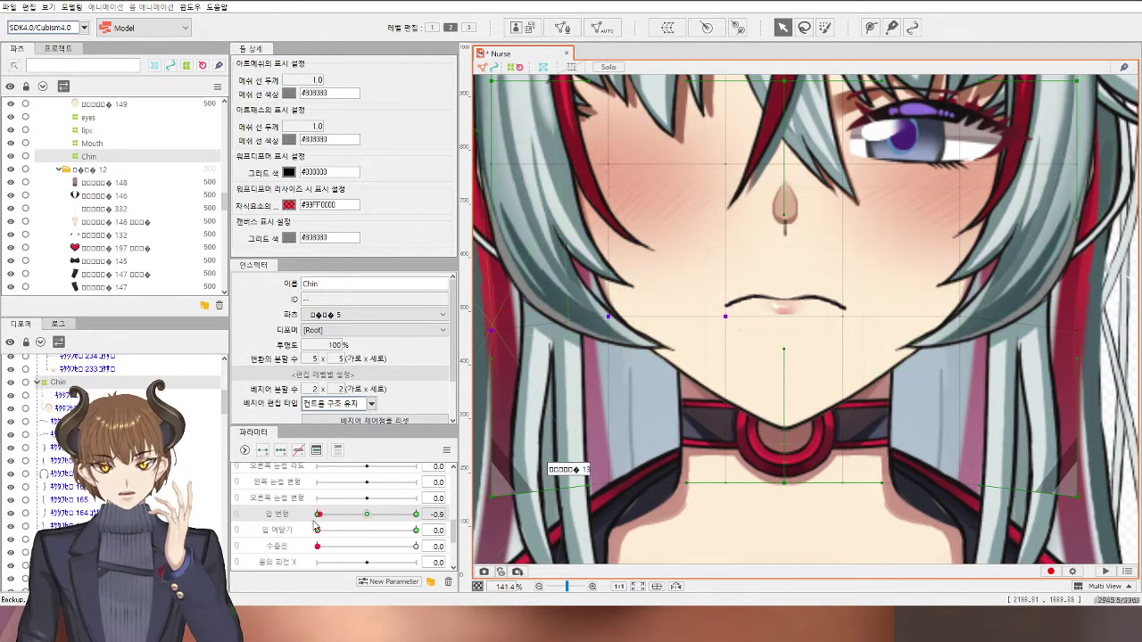
left_click(316, 515)
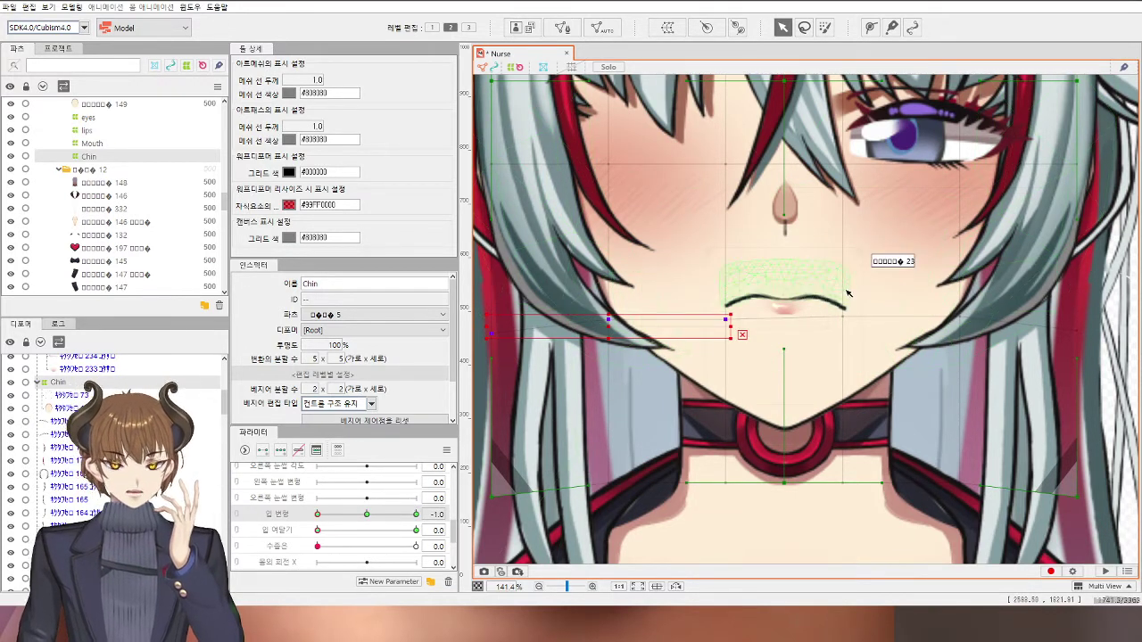
left_click_drag(816, 282, 1095, 368)
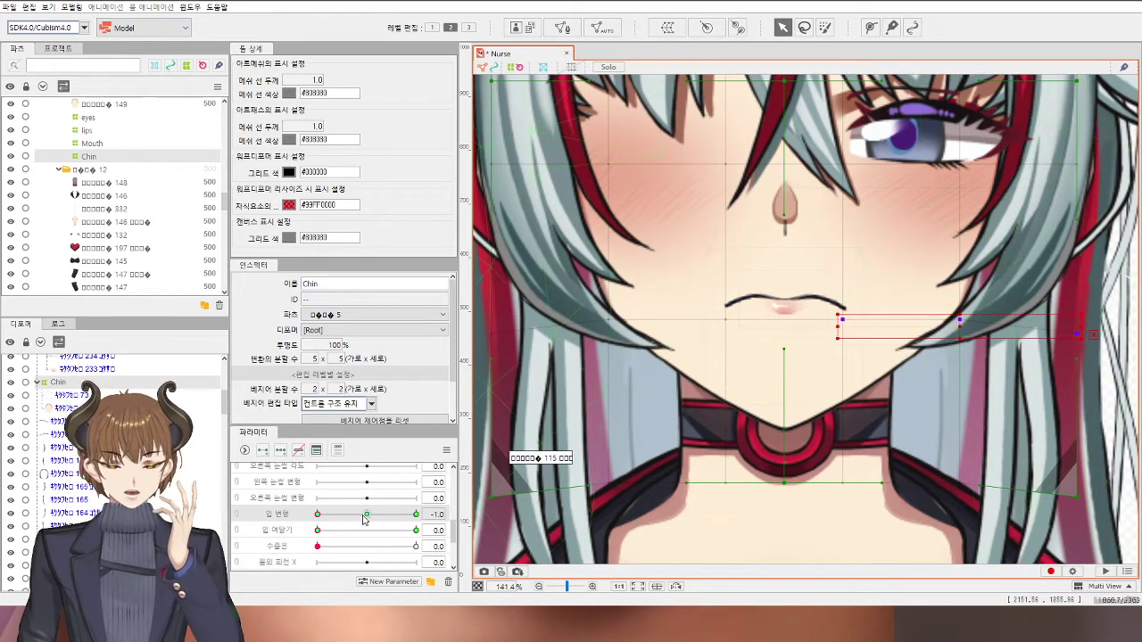
Step: Set mouth form to 1.0 and examine the closed smile up close and on the whole figure
left_click_drag(363, 515, 428, 521)
scroll(774, 328, "down", 4)
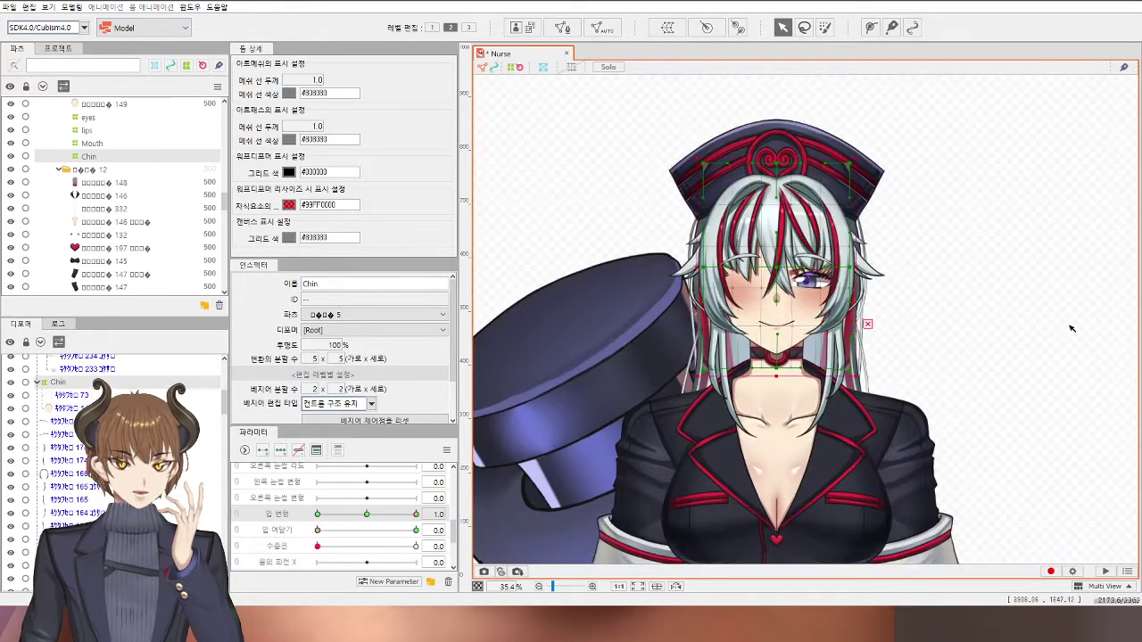
left_click(1071, 329)
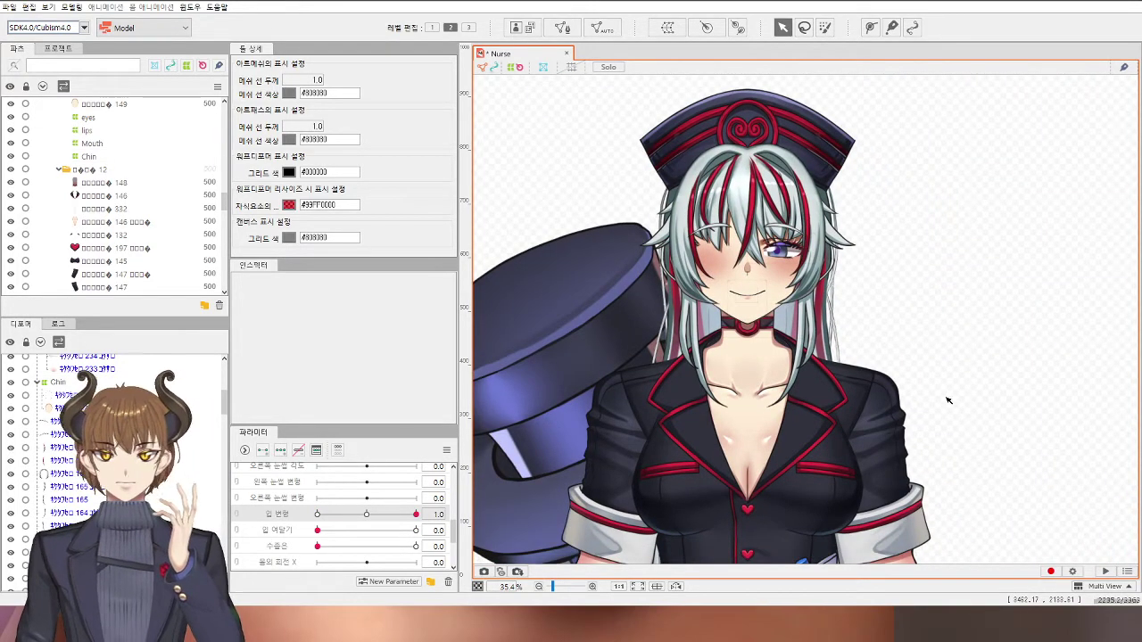
scroll(757, 285, "up", 5)
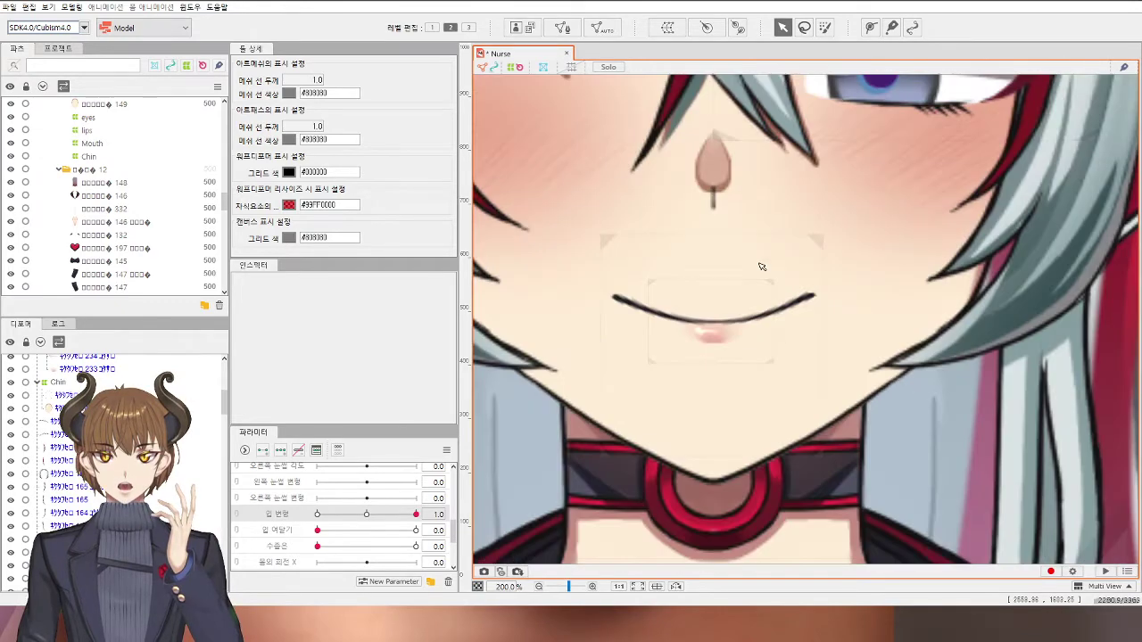
scroll(760, 266, "down", 2)
scroll(760, 266, "down", 1)
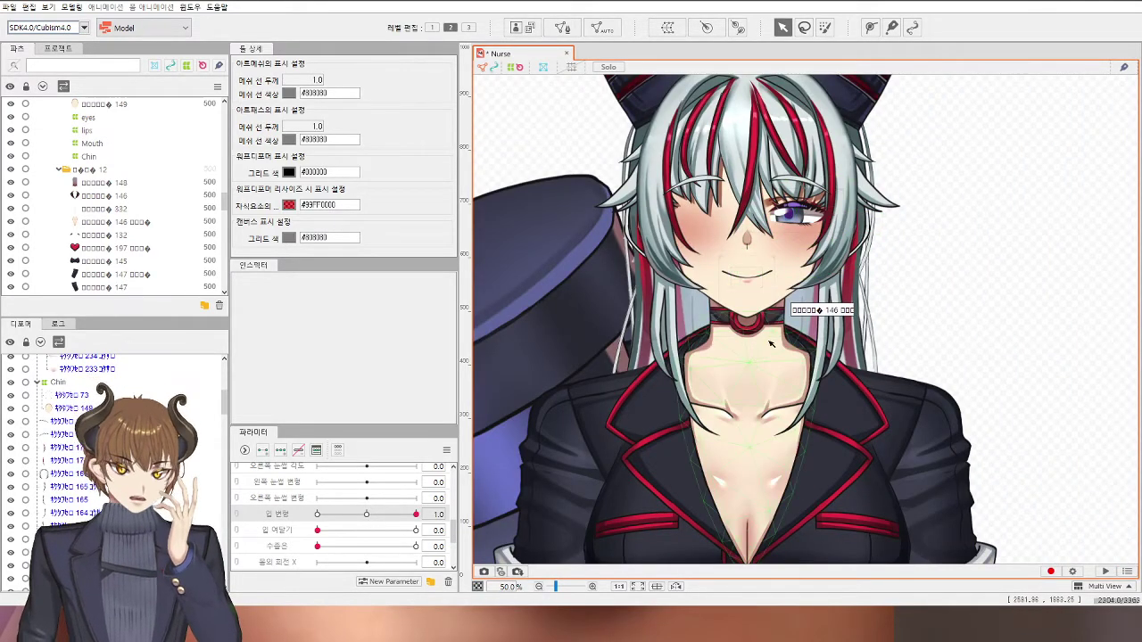
scroll(717, 500, "down", 1)
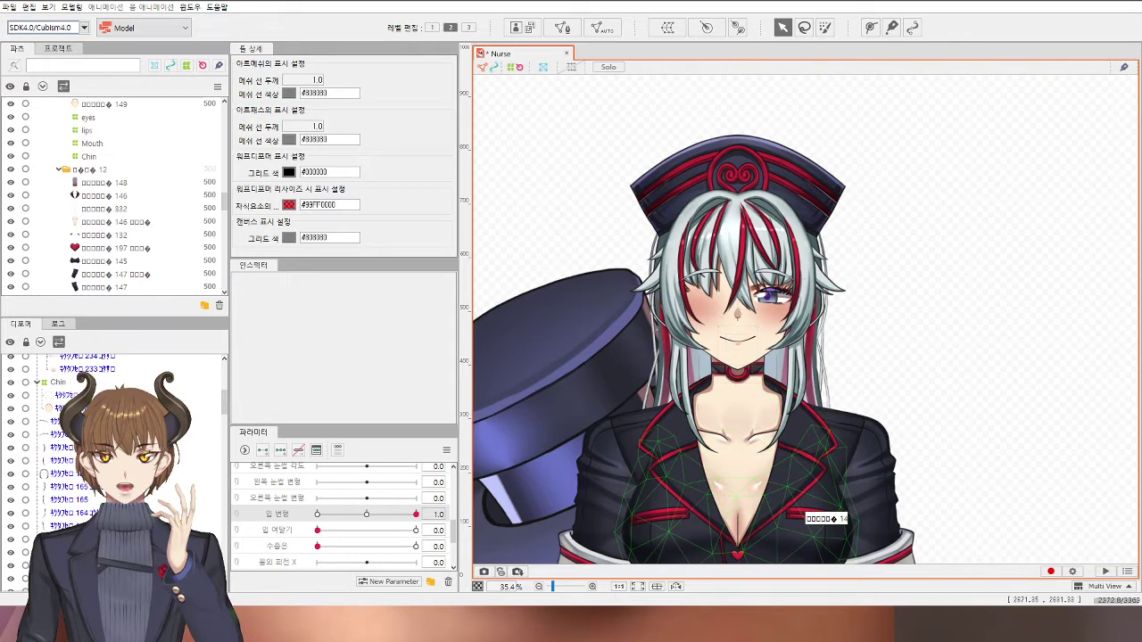
Step: Set mouth opening to 1.0 and compare the mouth shape with mouth form at 1.0 and 0.0
left_click_drag(319, 530, 456, 522)
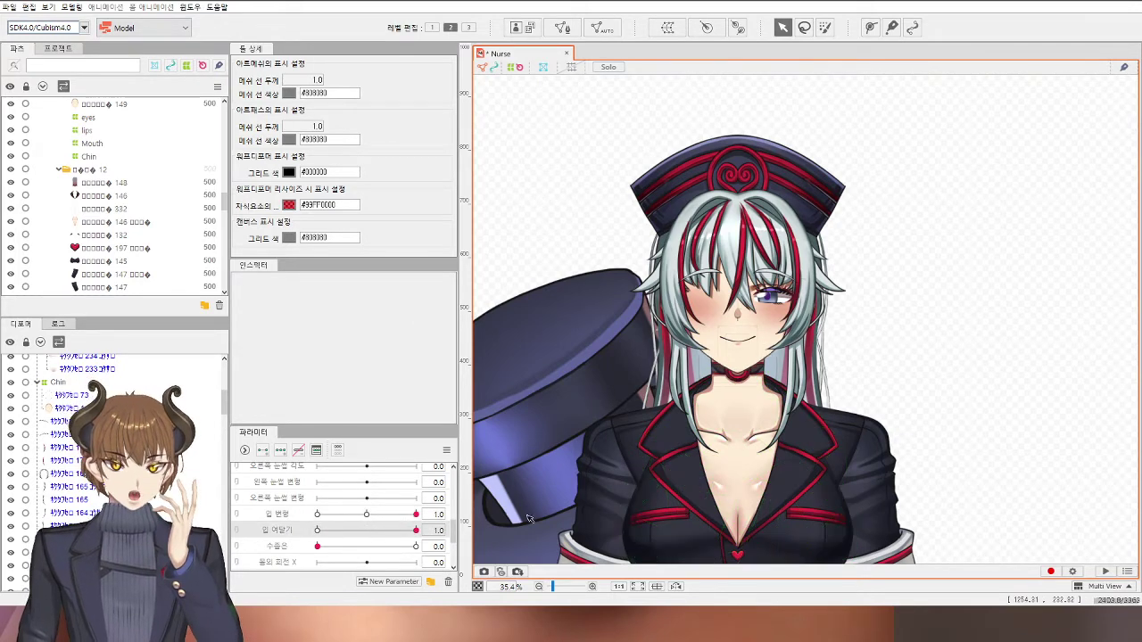
left_click(365, 515)
left_click_drag(318, 530, 492, 525)
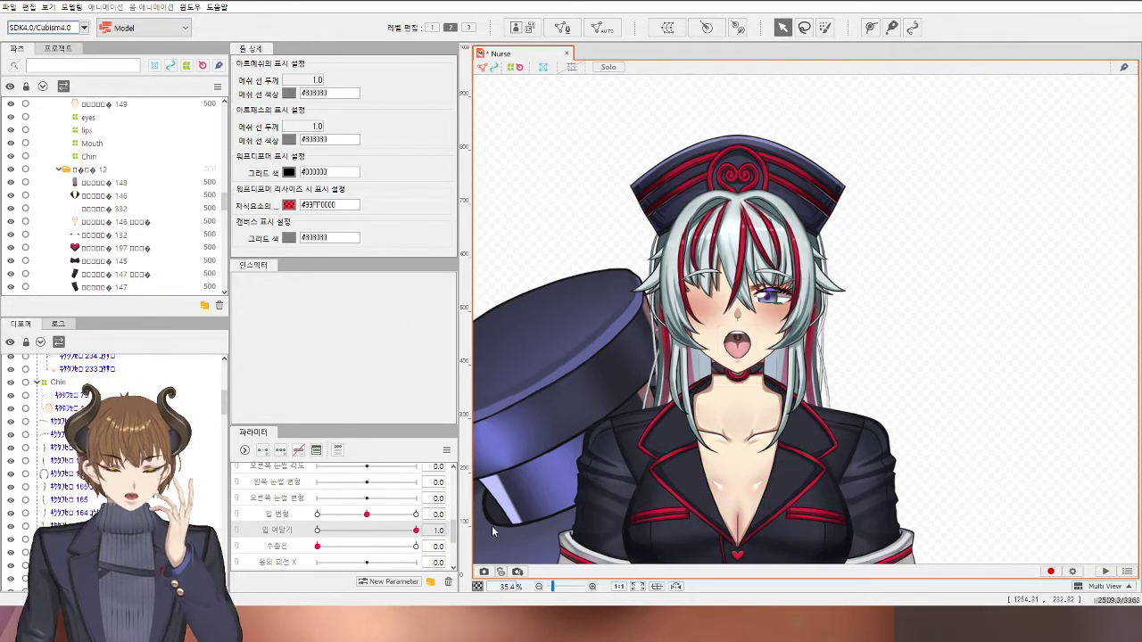
scroll(798, 377, "up", 1)
scroll(682, 303, "up", 2)
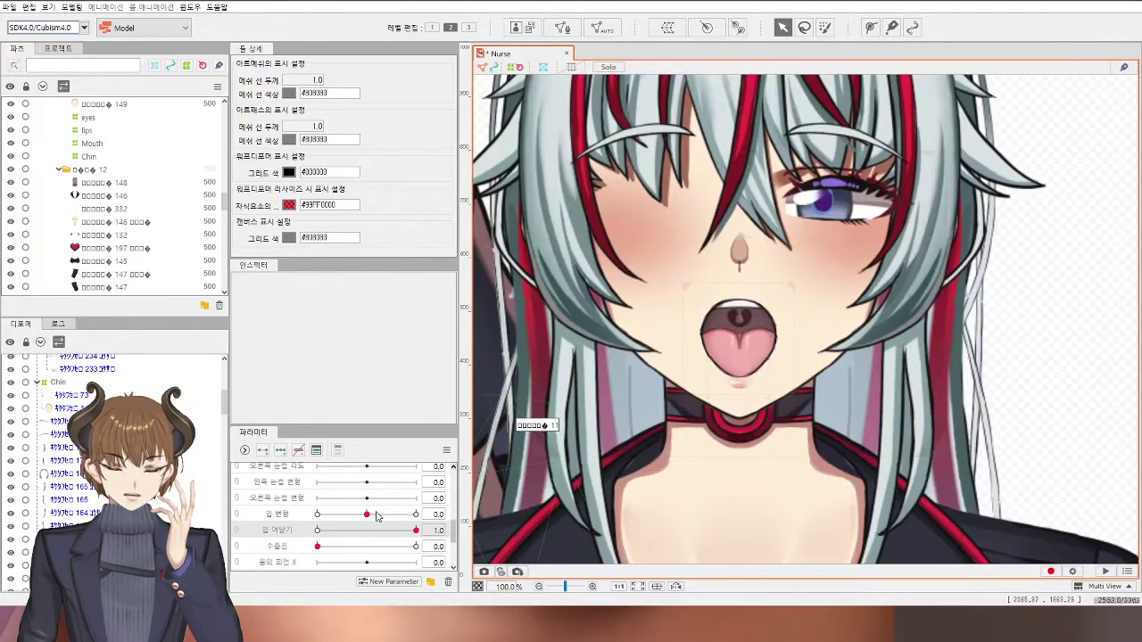
Step: With mouth form and mouth opening at 1.0, move upper lip mesh 233 up and lower lip mesh 336 down
left_click_drag(377, 515, 417, 515)
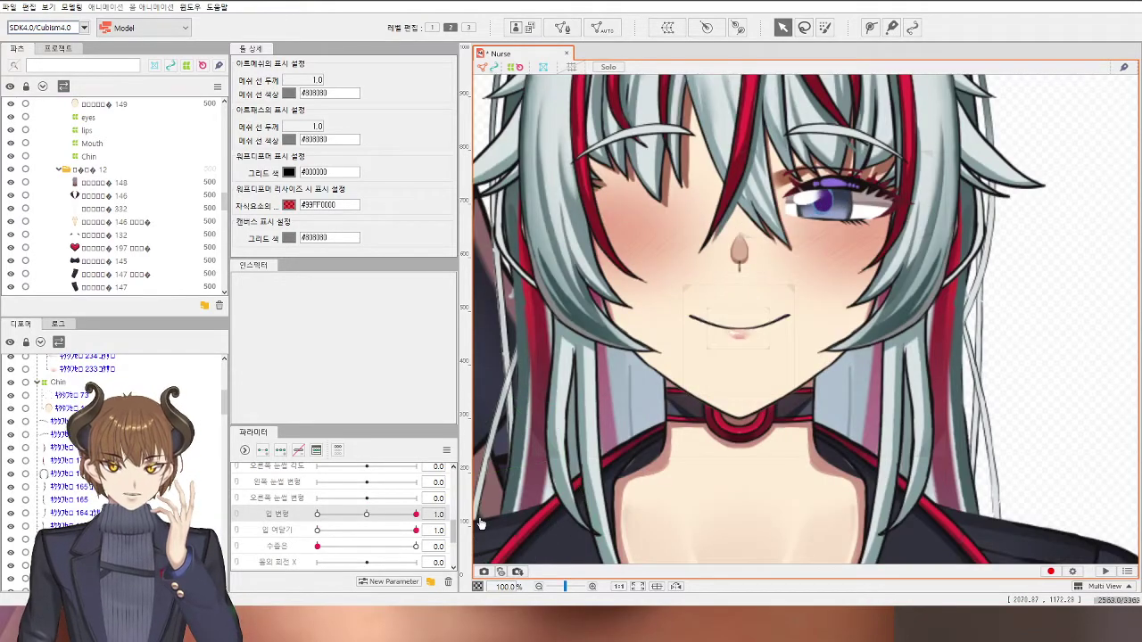
left_click(733, 332)
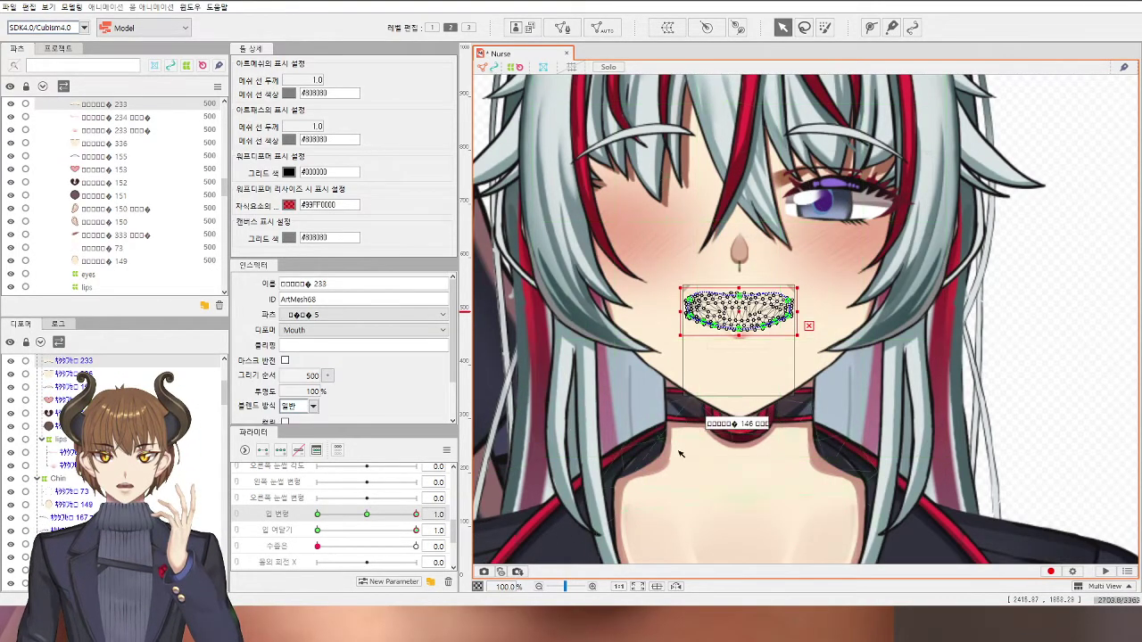
left_click_drag(707, 439, 690, 450)
scroll(691, 451, "up", 4)
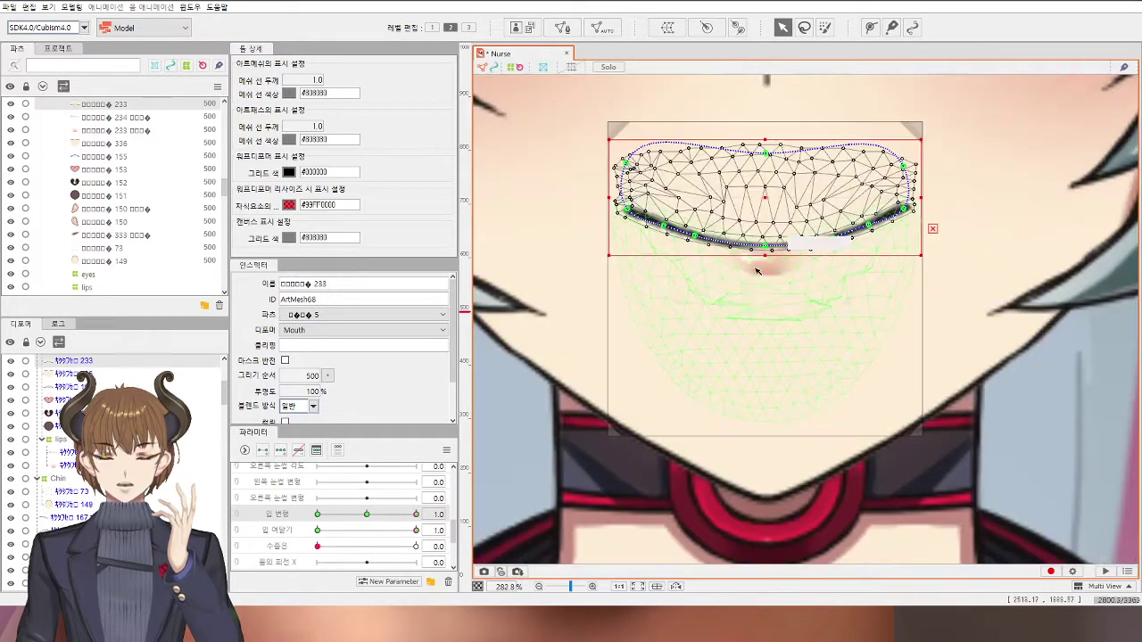
scroll(779, 190, "down", 3)
mouse_move(779, 189)
left_mouse_down()
mouse_move(785, 151)
mouse_move(786, 180)
mouse_move(783, 171)
left_mouse_up()
left_click(788, 241)
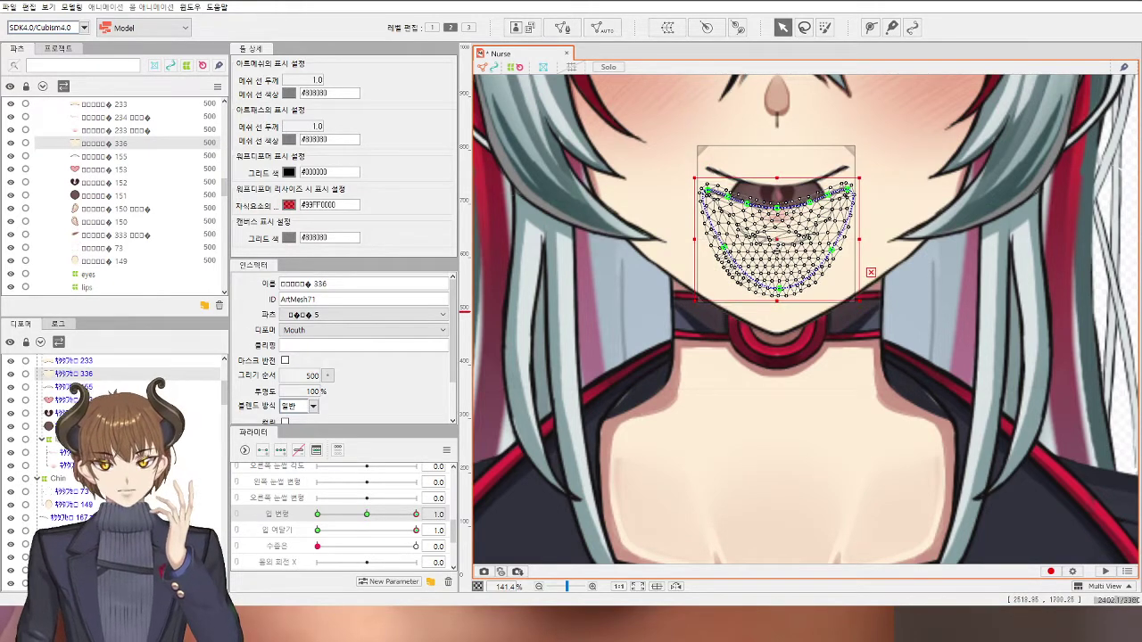
left_click_drag(778, 239, 778, 289)
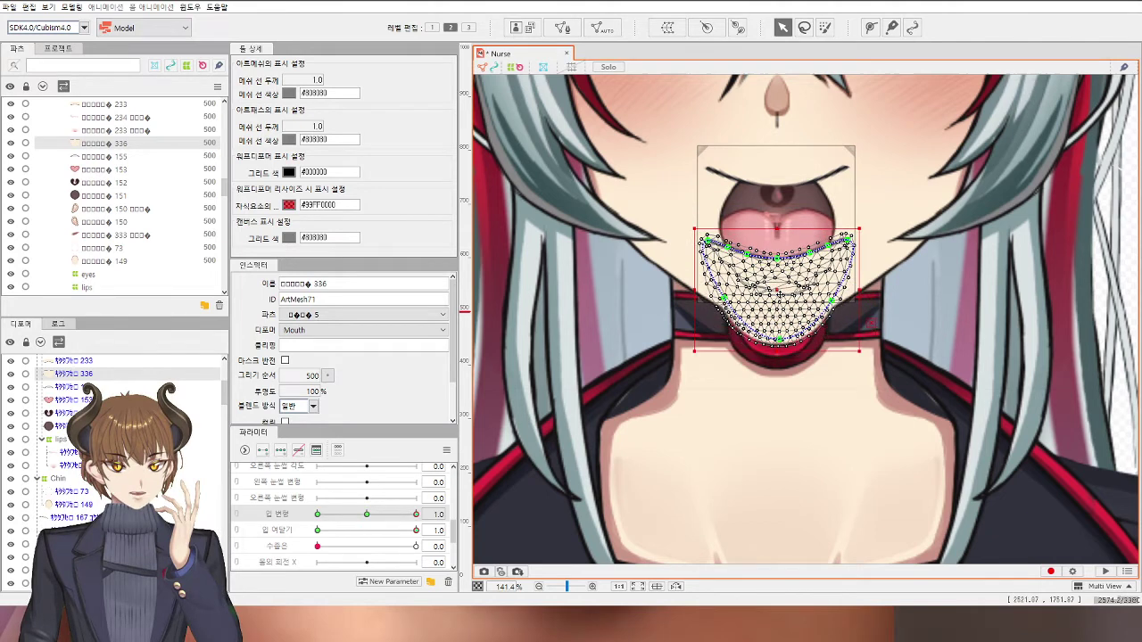
Step: Add mouth form and mouth opening keys to mouth interior mesh 151 and set both parameters to 1.0
left_click(815, 201)
left_click(373, 515)
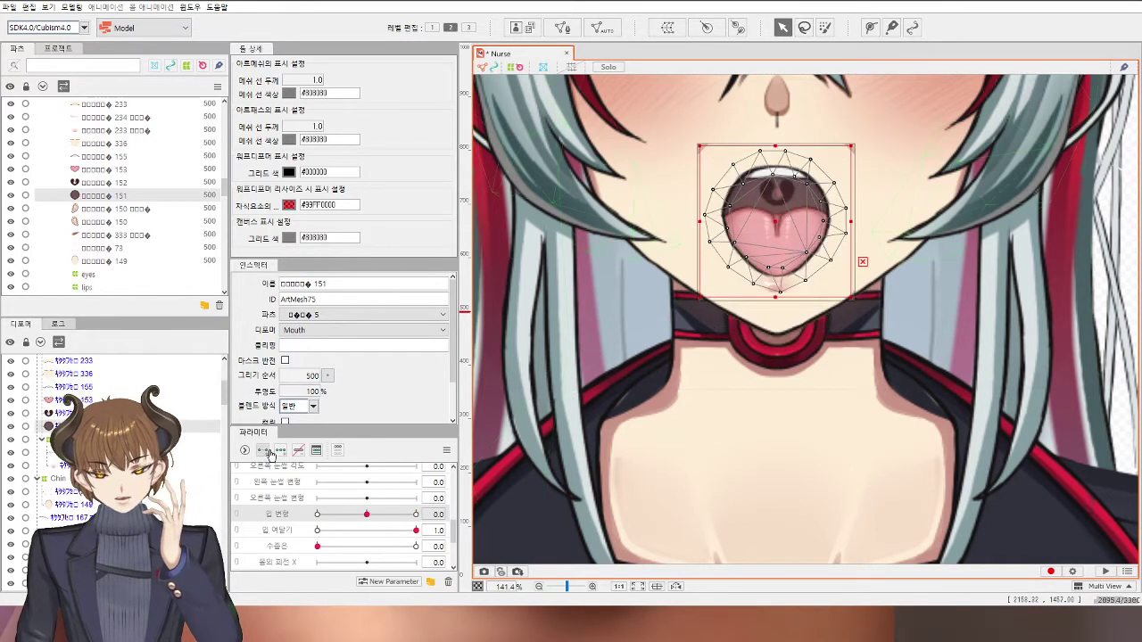
left_click(323, 532)
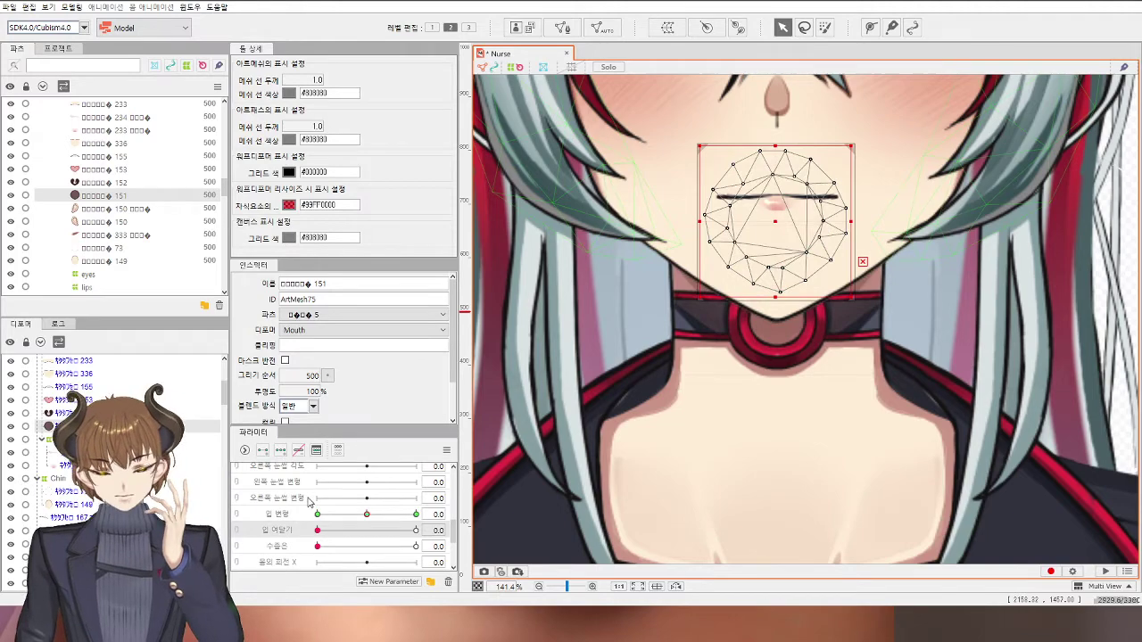
left_click_drag(321, 530, 428, 497)
Step: Replace the sparse mesh of mouth interior 151 with a denser one
scroll(792, 170, "up", 2)
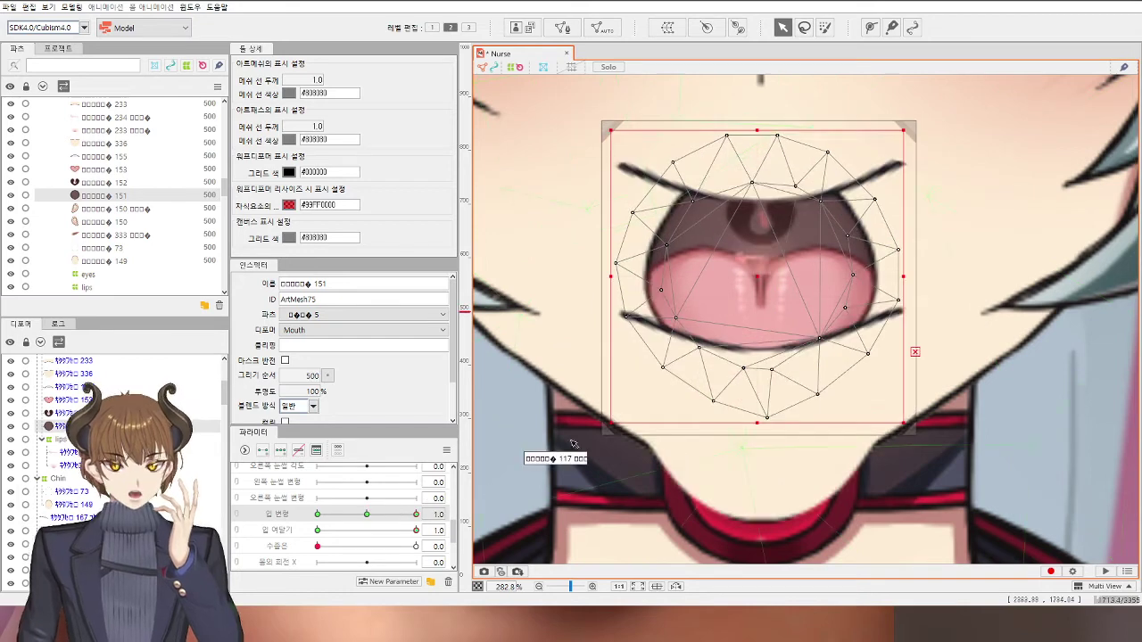
scroll(765, 257, "down", 3)
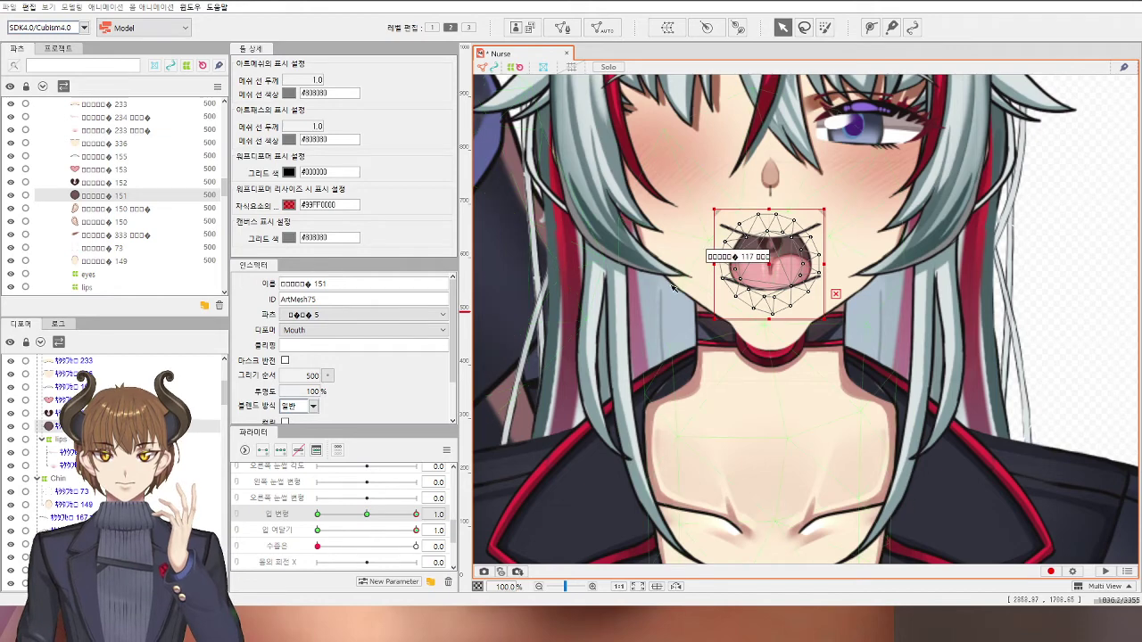
key("ctrl+z")
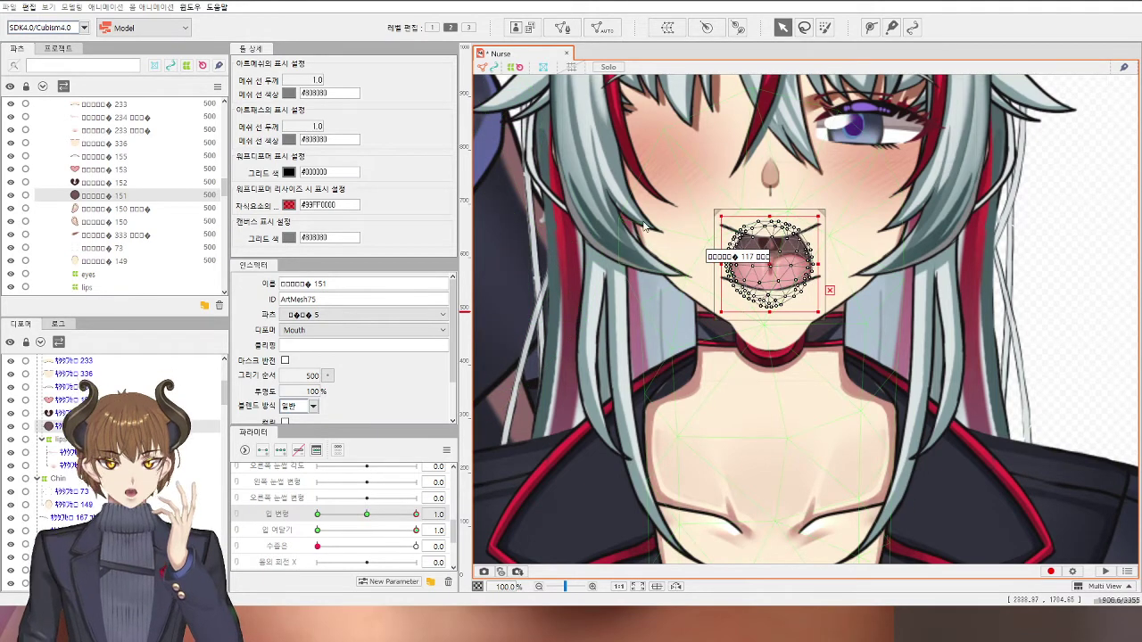
scroll(757, 228, "up", 3)
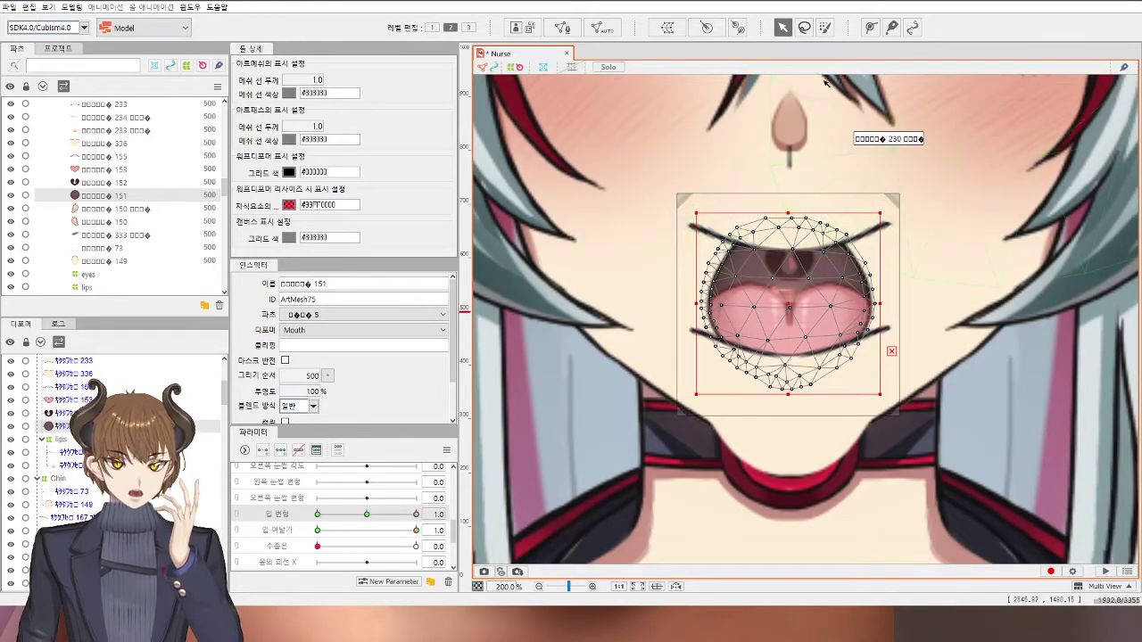
Step: Isolate mesh 151 and trace a closed ten-point deform path around the mouth interior's outline
left_click(869, 27)
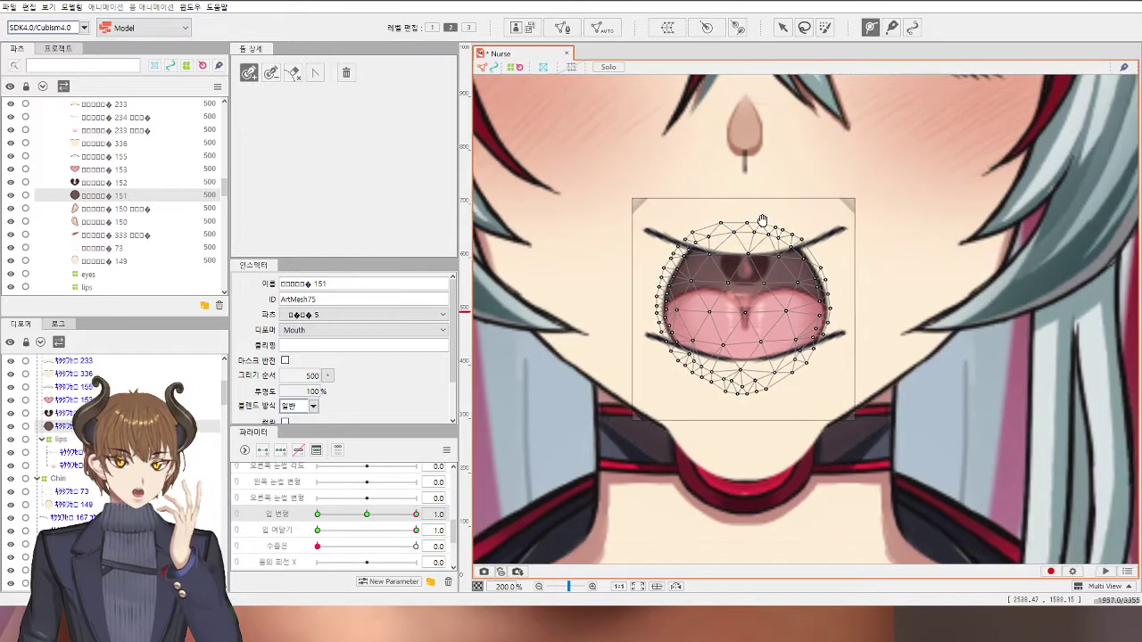
left_click(607, 67)
scroll(742, 248, "up", 3)
left_click(752, 222)
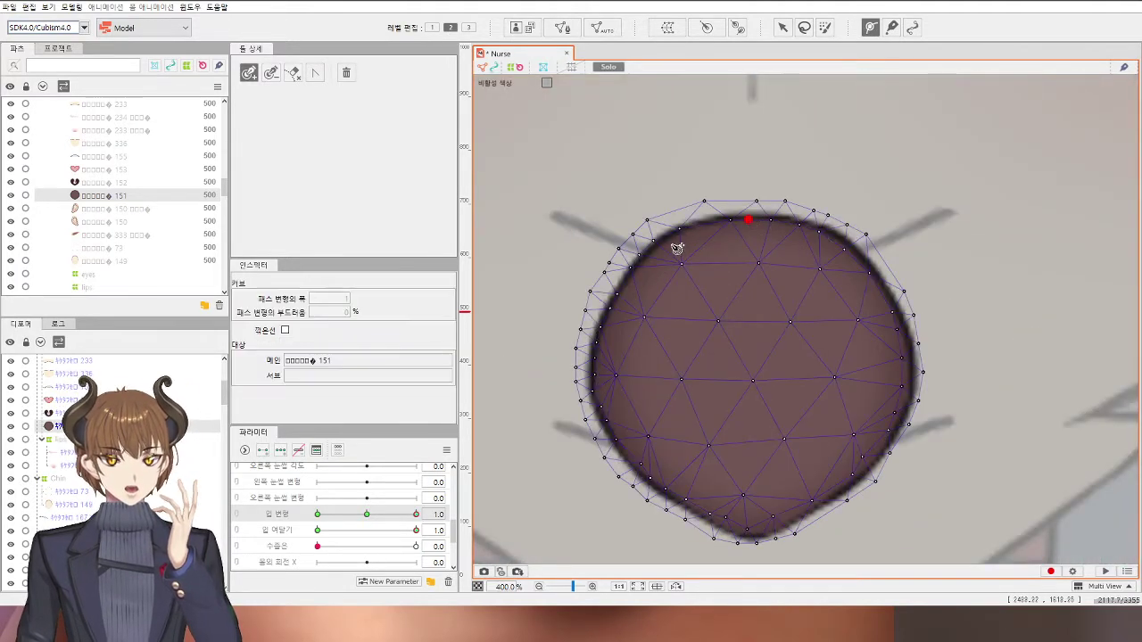
left_click(671, 232)
left_click(611, 302)
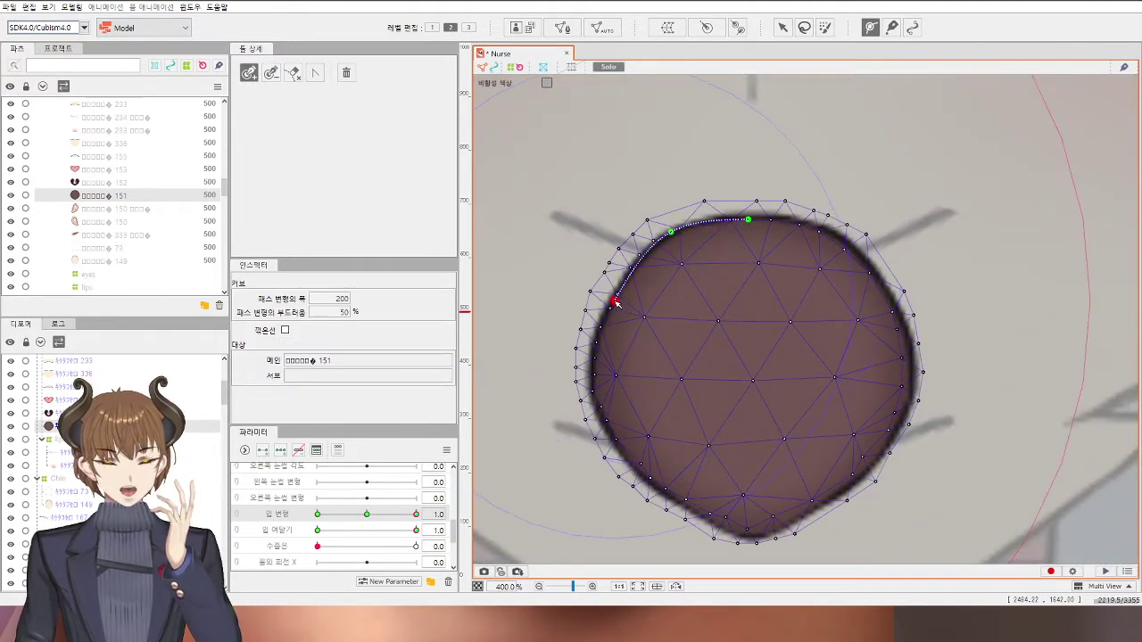
left_click(602, 419)
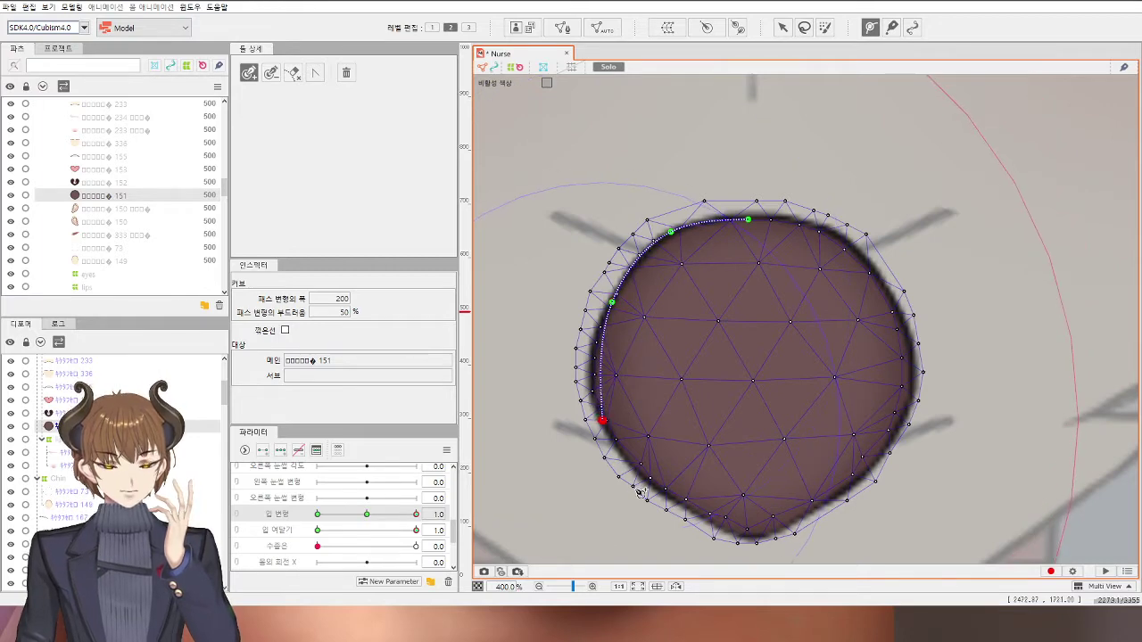
left_click(669, 499)
left_click(755, 539)
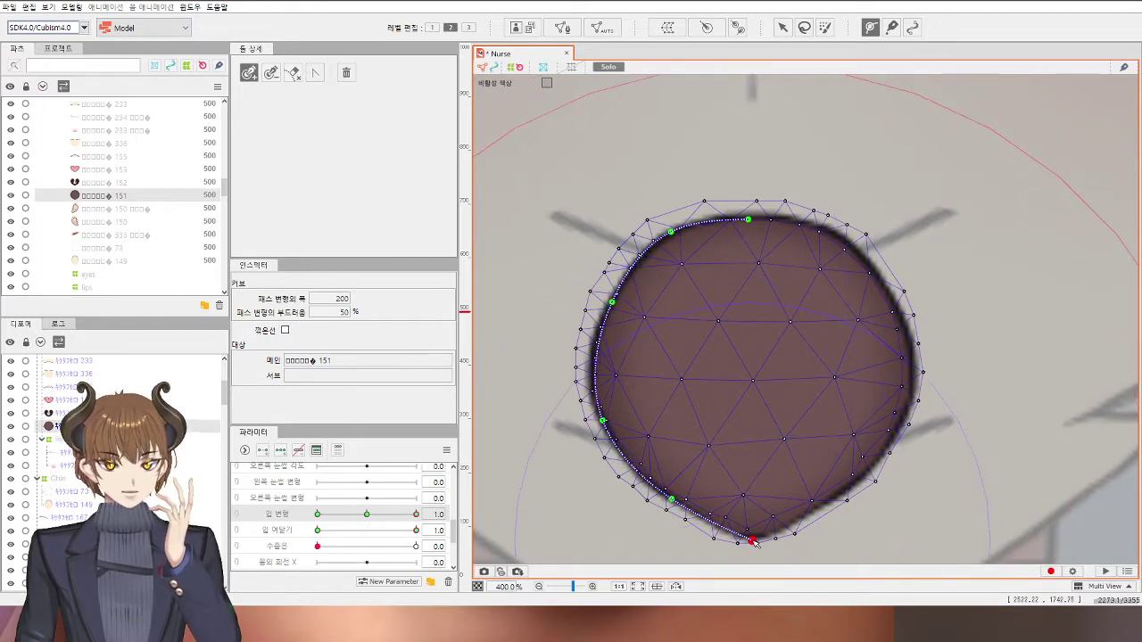
left_click(827, 502)
left_click(899, 431)
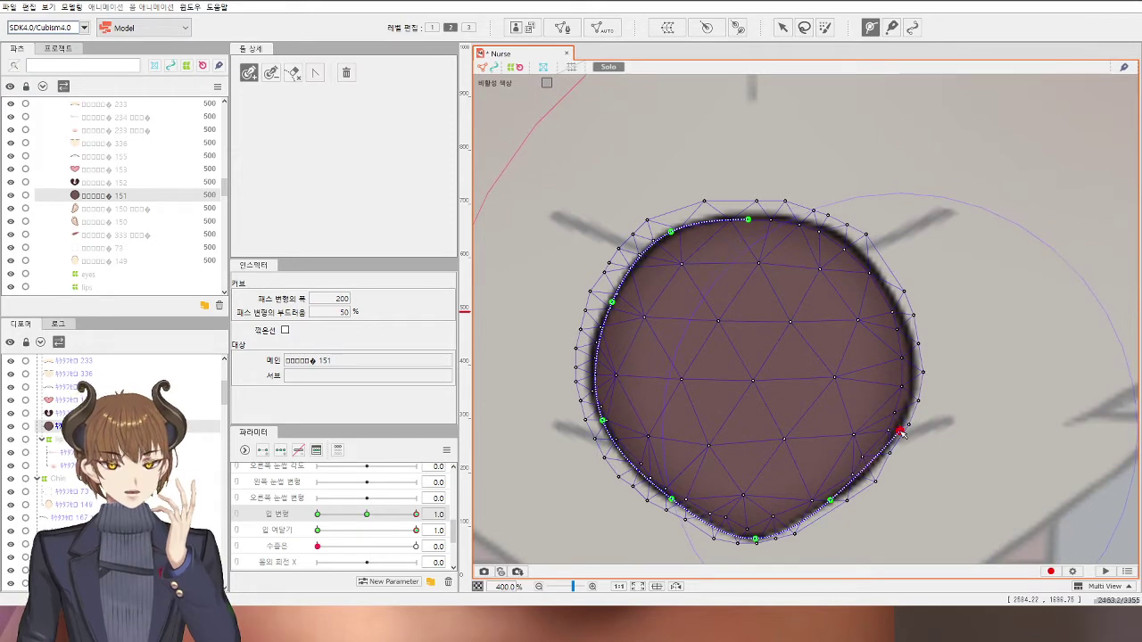
left_click_drag(901, 430, 909, 414)
left_click(892, 298)
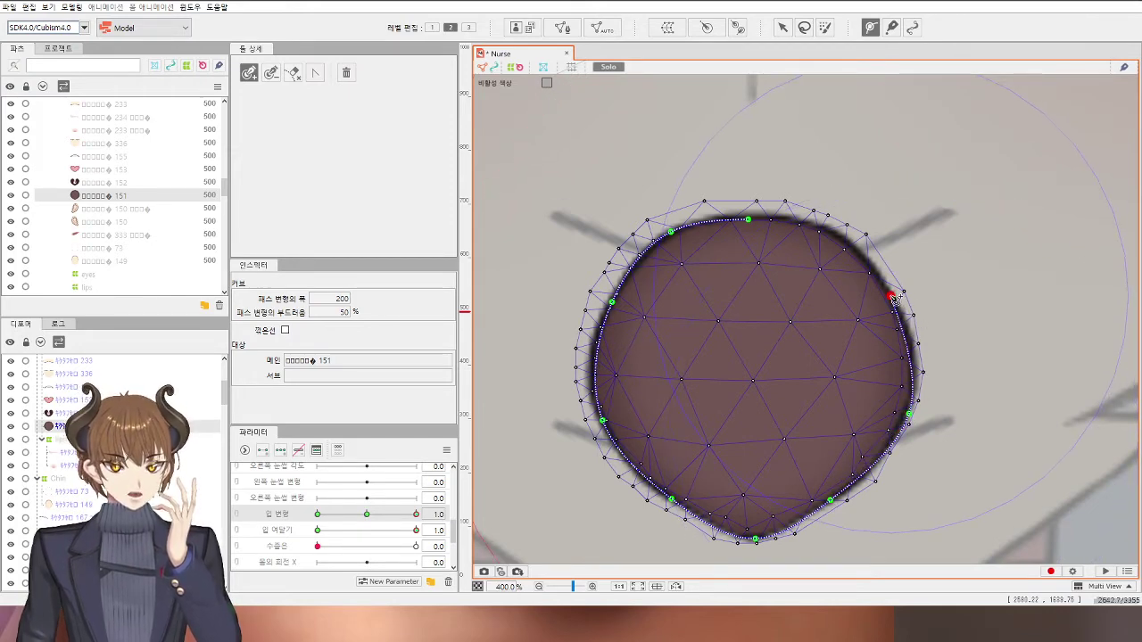
left_click(829, 233)
left_click(749, 219)
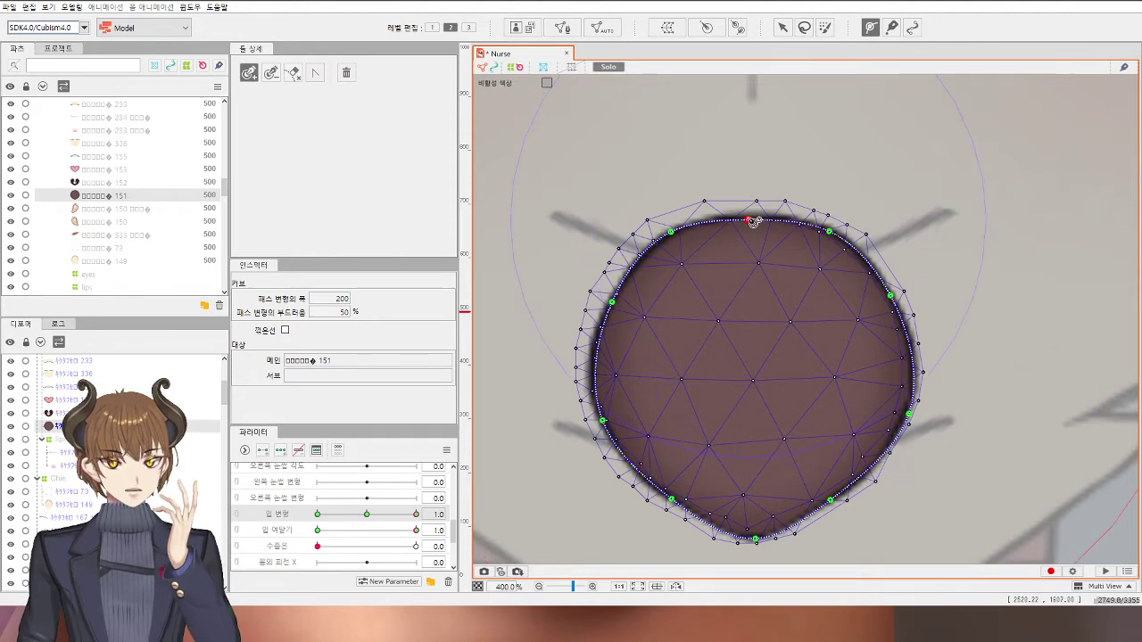
Step: Lower the top centre of mesh 151's deform path and pull its upper corners and side points outward to follow the upper lip
left_click(781, 28)
scroll(813, 328, "down", 3)
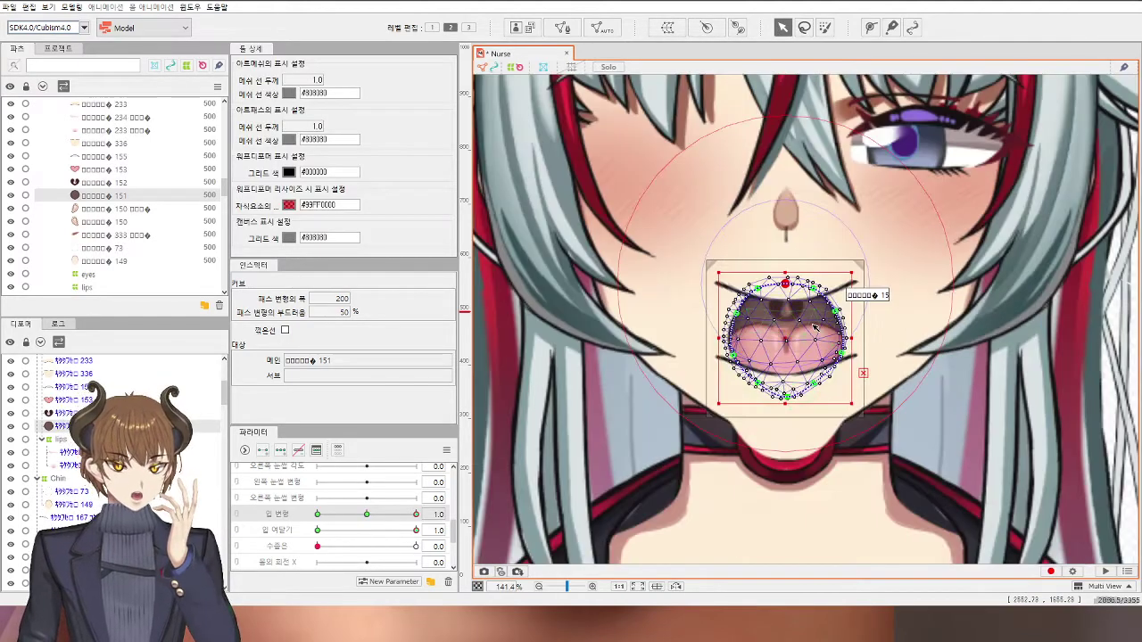
scroll(814, 327, "up", 3)
left_click_drag(765, 288, 760, 334)
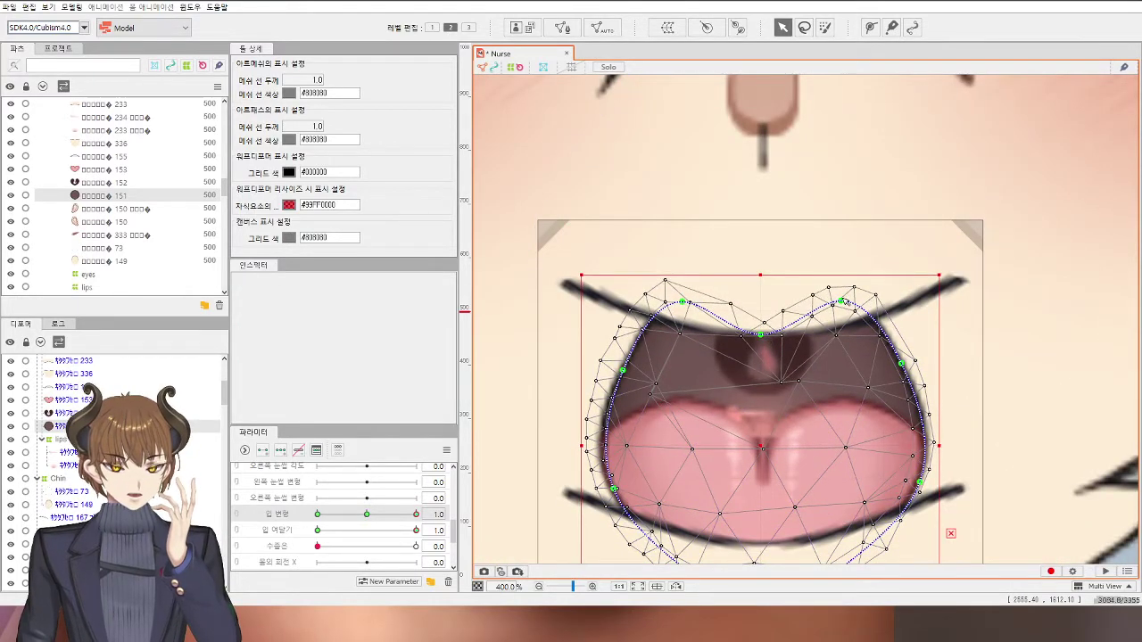
left_click_drag(841, 301, 914, 305)
left_click_drag(905, 363, 930, 366)
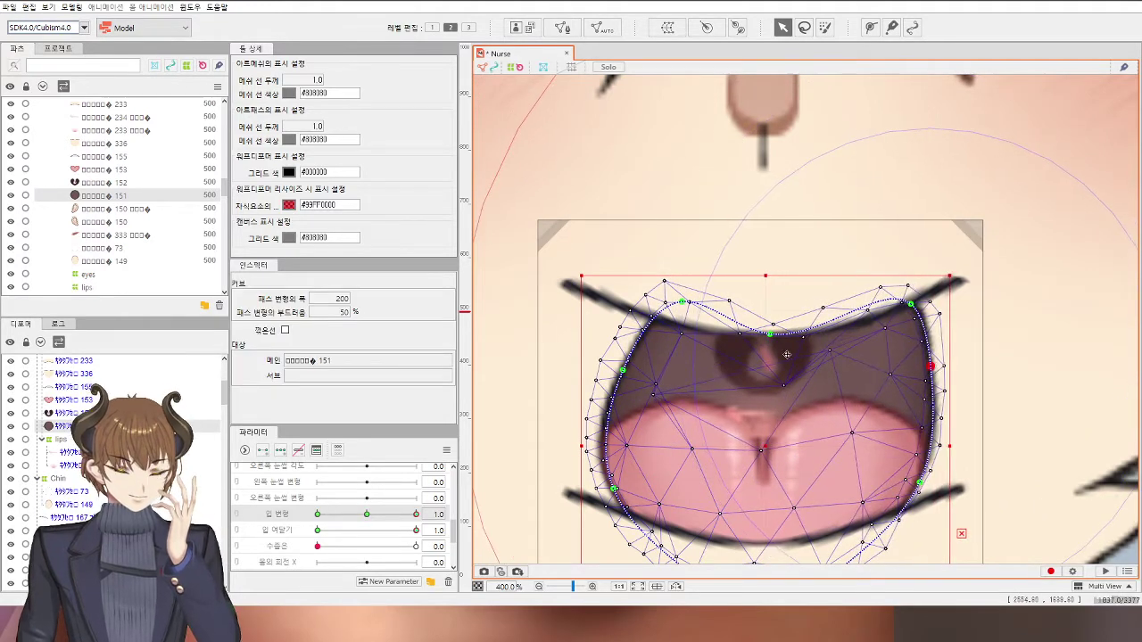
left_click_drag(683, 304, 611, 305)
left_click_drag(622, 369, 597, 373)
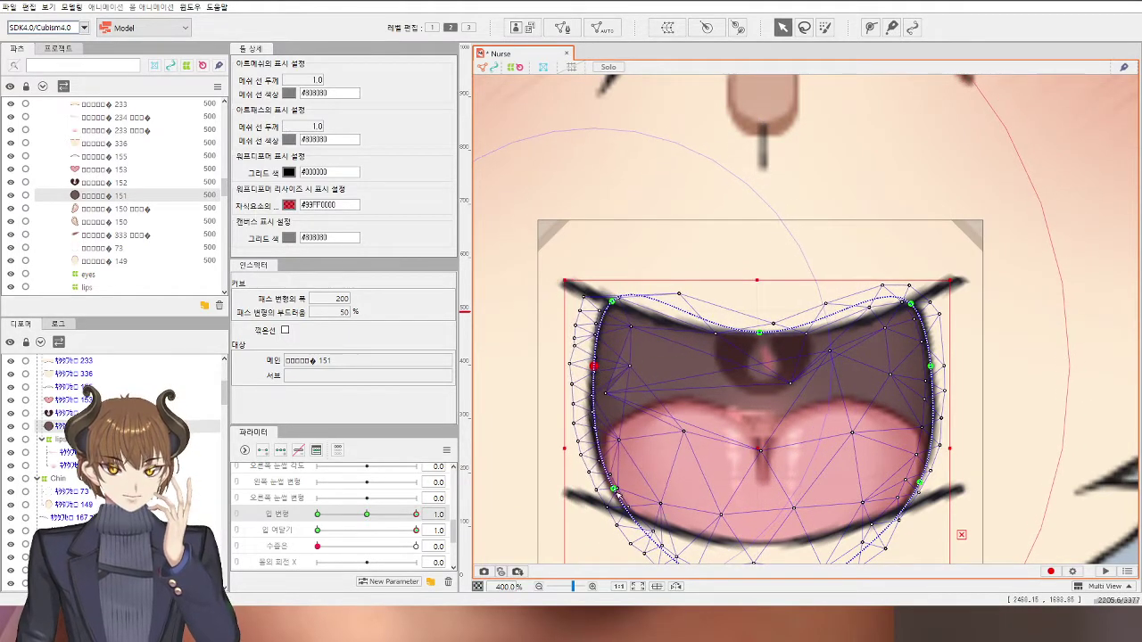
Step: Raise the bottom points of mesh 151's deform path to fit the mouth interior to the lower lip line
scroll(625, 513, "down", 3)
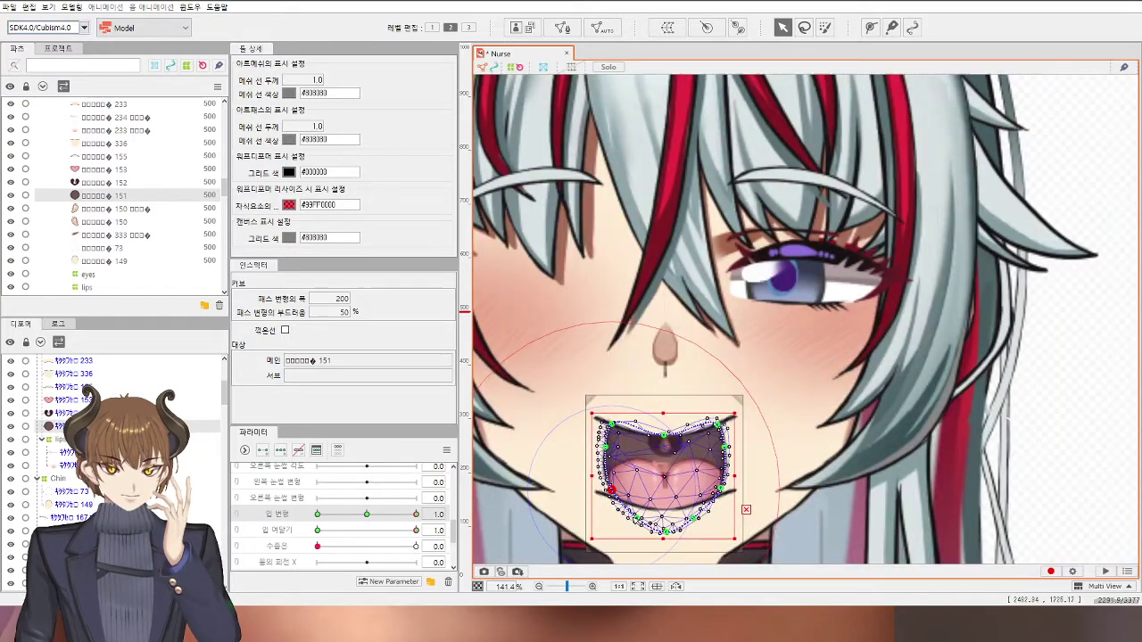
scroll(625, 517, "up", 4)
scroll(632, 446, "down", 2)
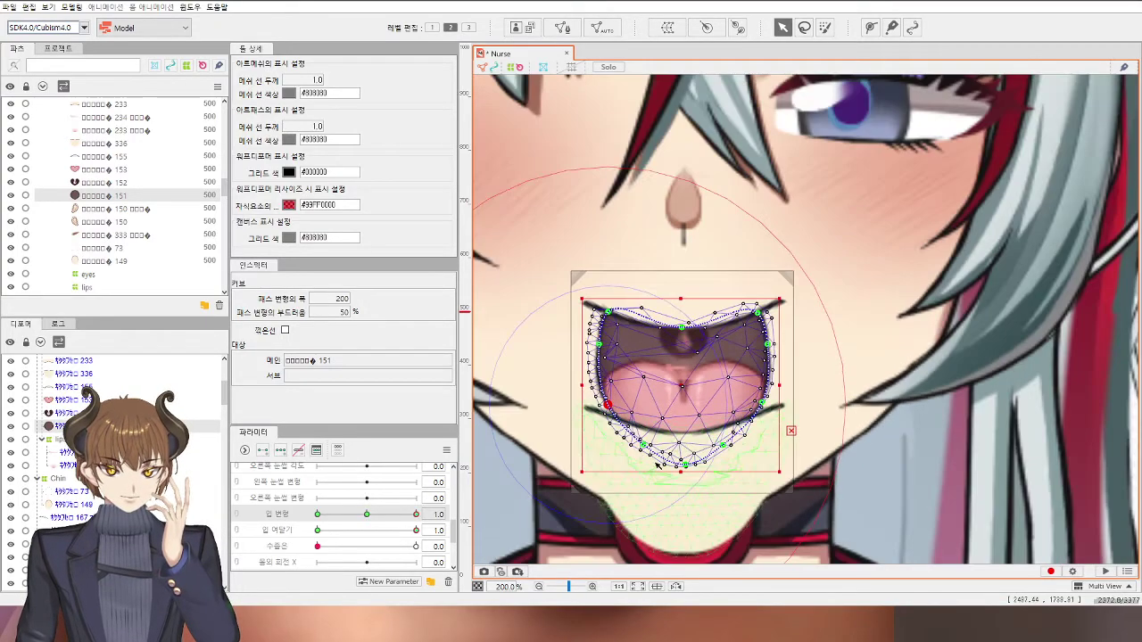
left_click_drag(642, 443, 640, 429)
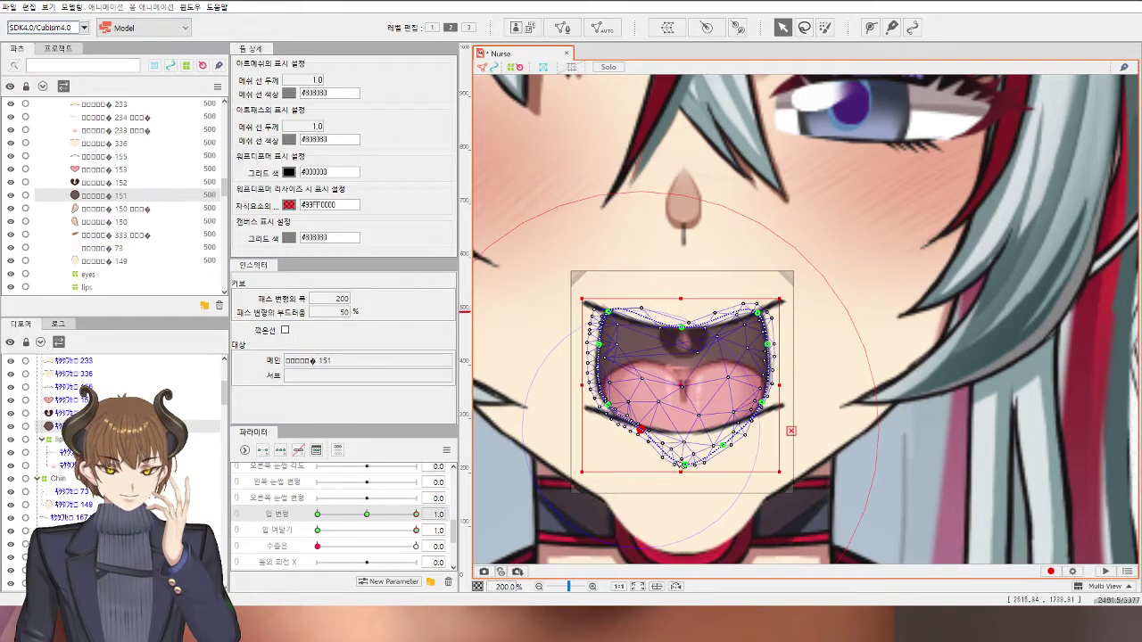
left_click_drag(683, 464, 734, 432)
scroll(734, 432, "down", 2)
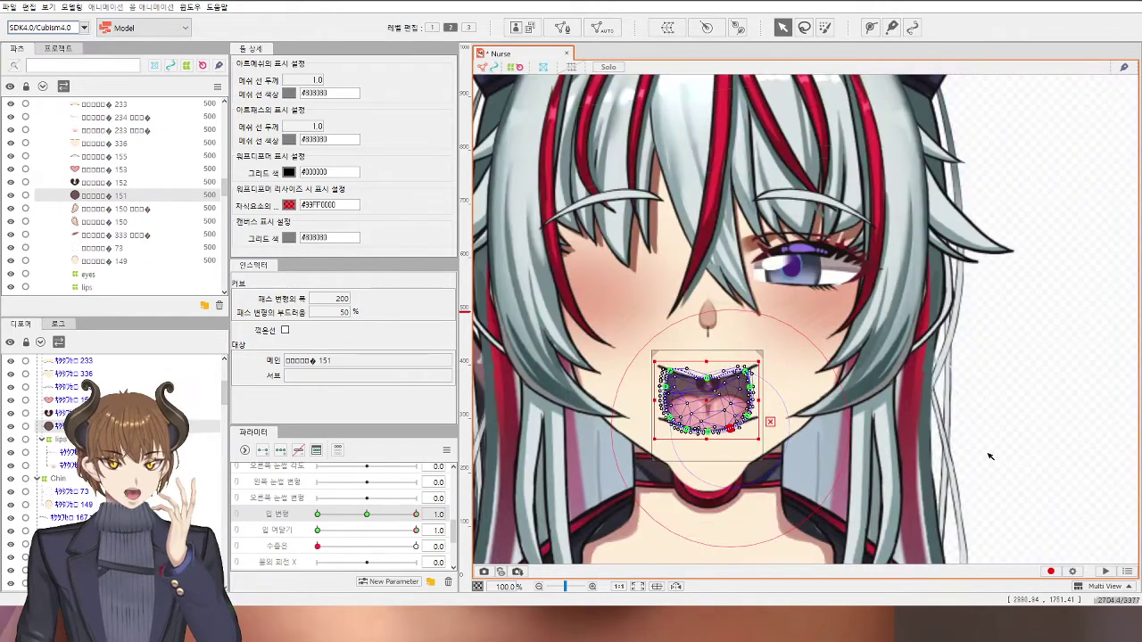
key("Escape")
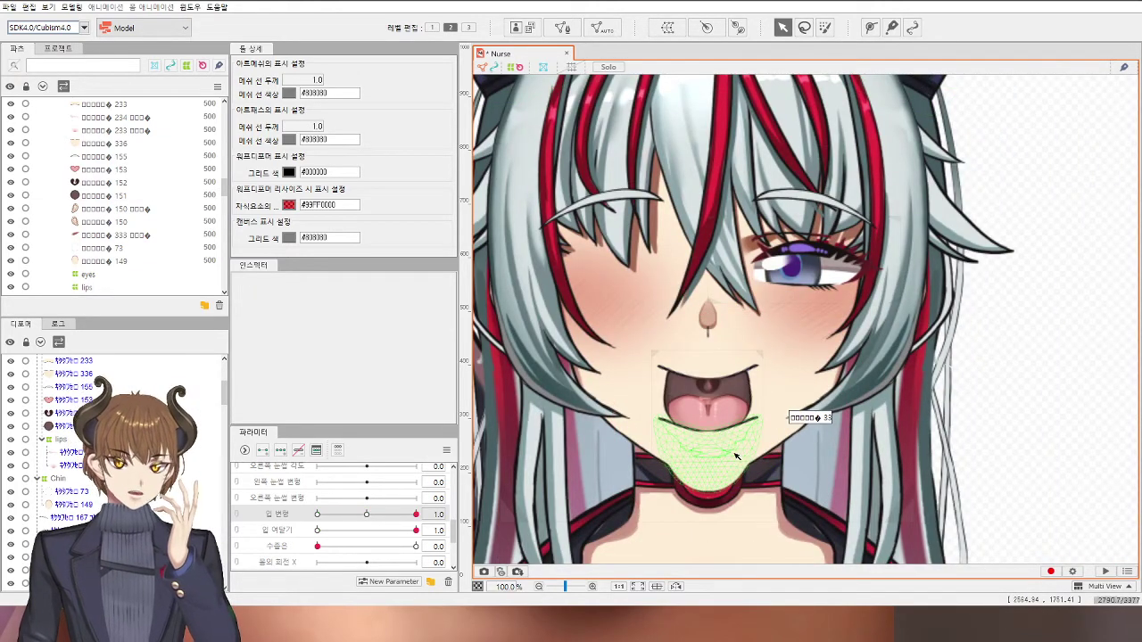
Step: Widen both sides of mouth interior mesh 151 slightly and raise its top centre point above the upper lip line
scroll(732, 456, "up", 2)
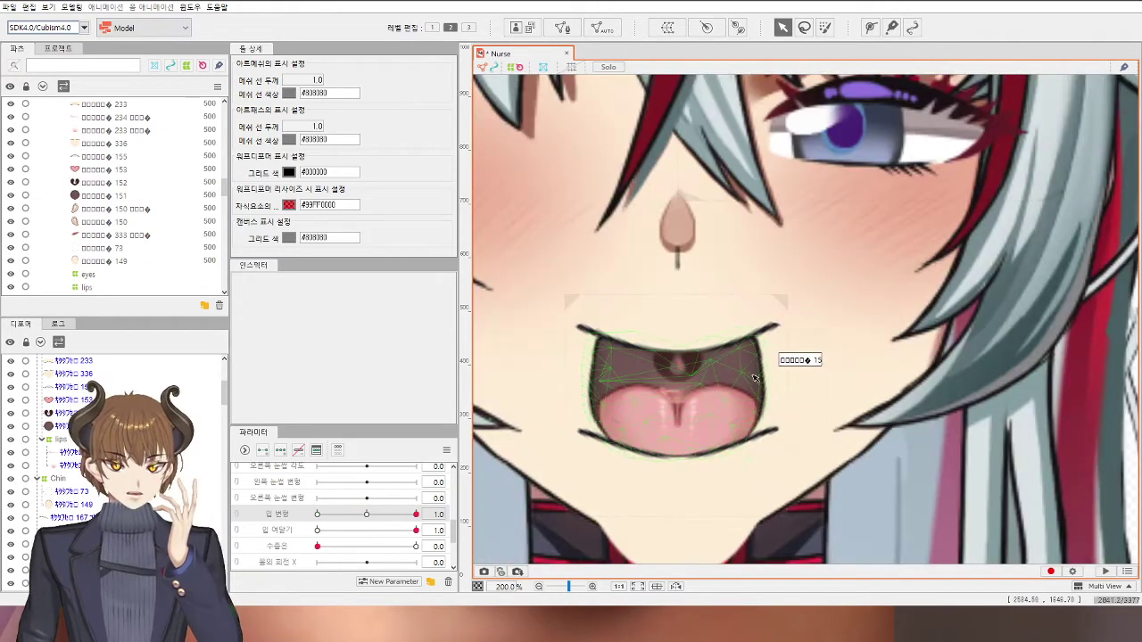
left_click(764, 379)
left_click_drag(762, 367, 767, 367)
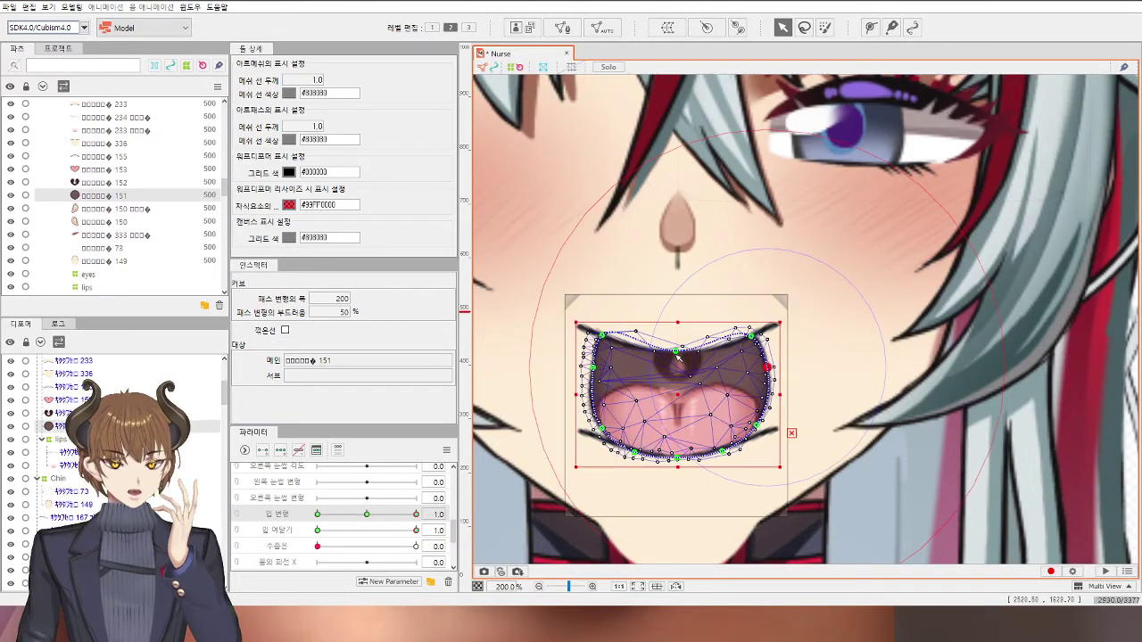
left_click_drag(675, 351, 676, 327)
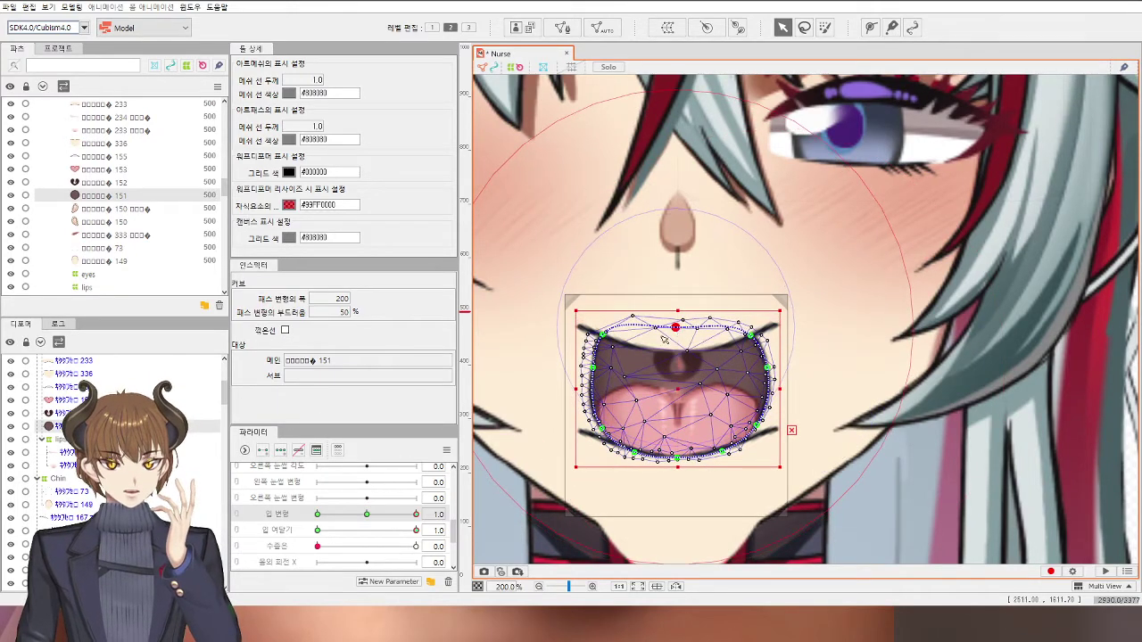
left_click(590, 367)
left_click_drag(597, 370, 592, 369)
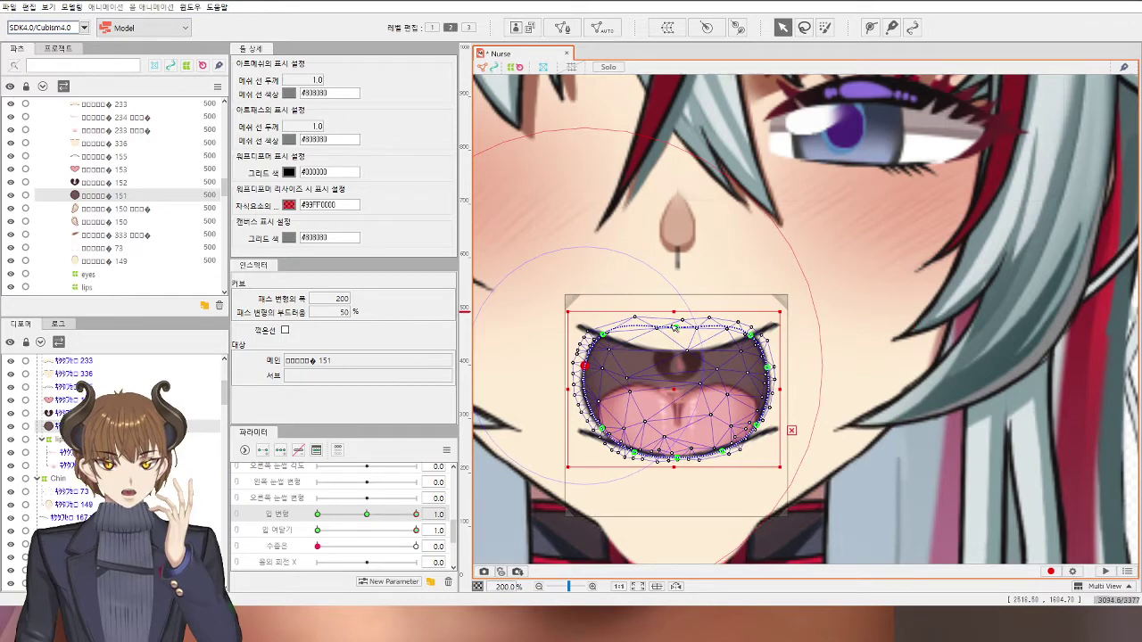
left_click(677, 328)
scroll(677, 328, "down", 2)
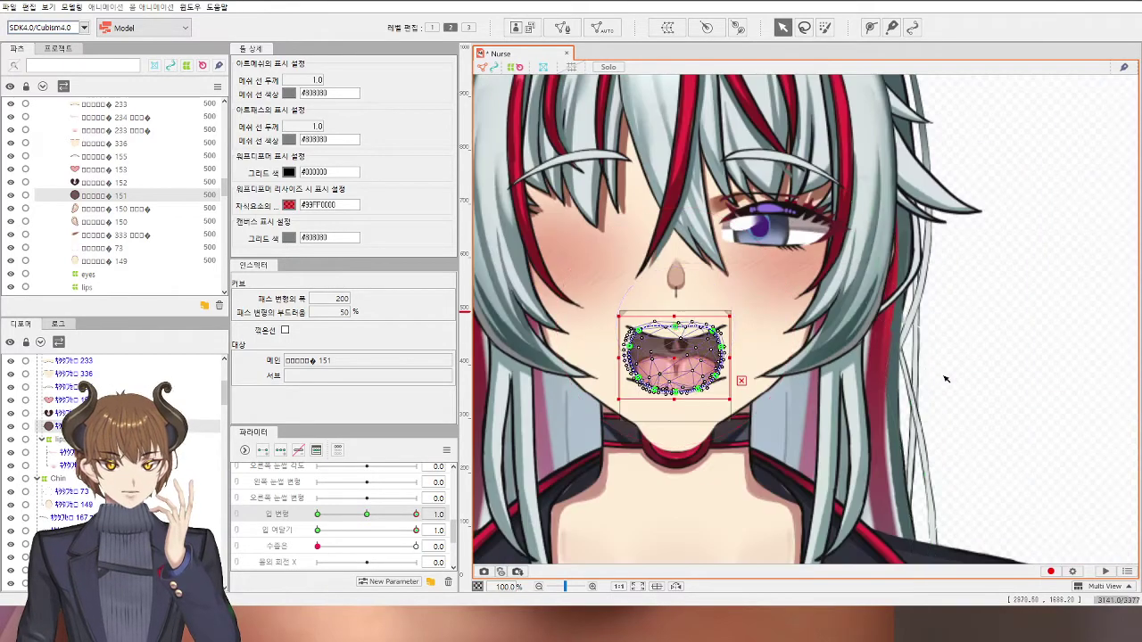
left_click(946, 380)
Step: Move upper lip mesh 233 up to uncover the top of the mouth interior and the upper teeth
scroll(945, 380, "down", 2)
scroll(908, 399, "up", 5)
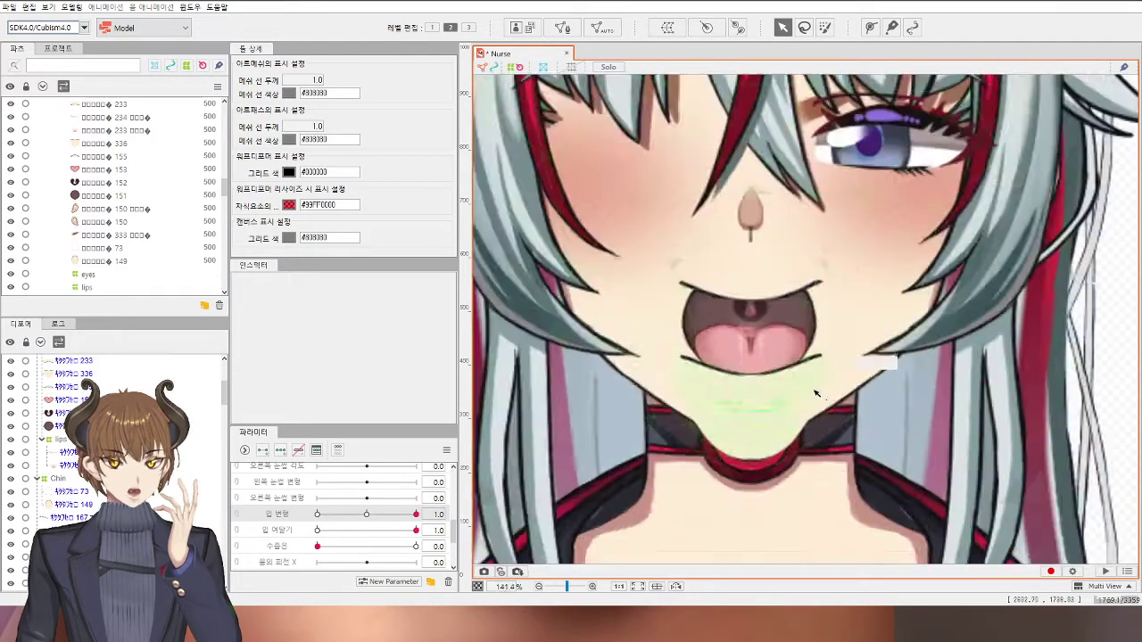
left_click(754, 179)
scroll(677, 281, "up", 2)
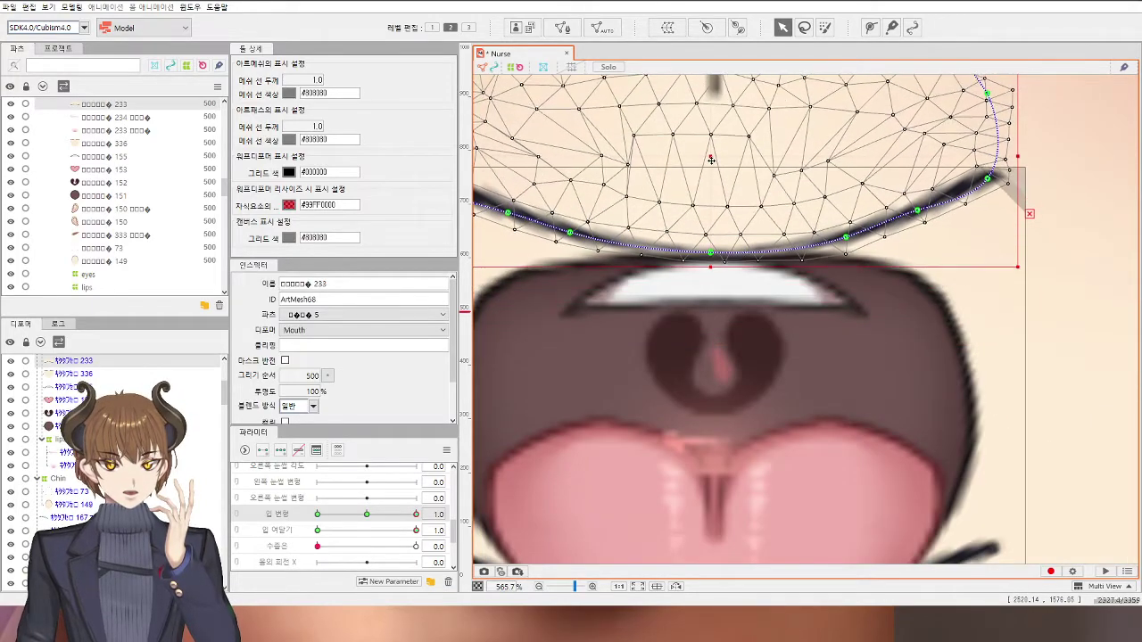
scroll(758, 205, "down", 3)
scroll(783, 226, "down", 1)
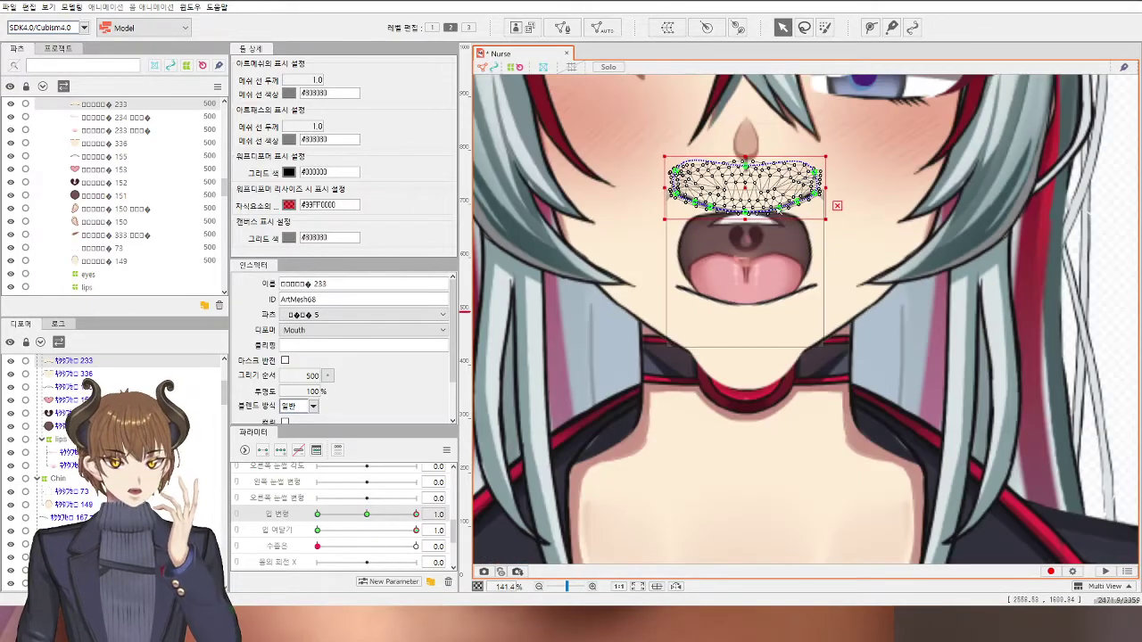
scroll(776, 230, "up", 2)
Step: Select upper teeth mesh 155 and draw a three-point deform path along the teeth from the left end through the centre to the right end
left_click(758, 237)
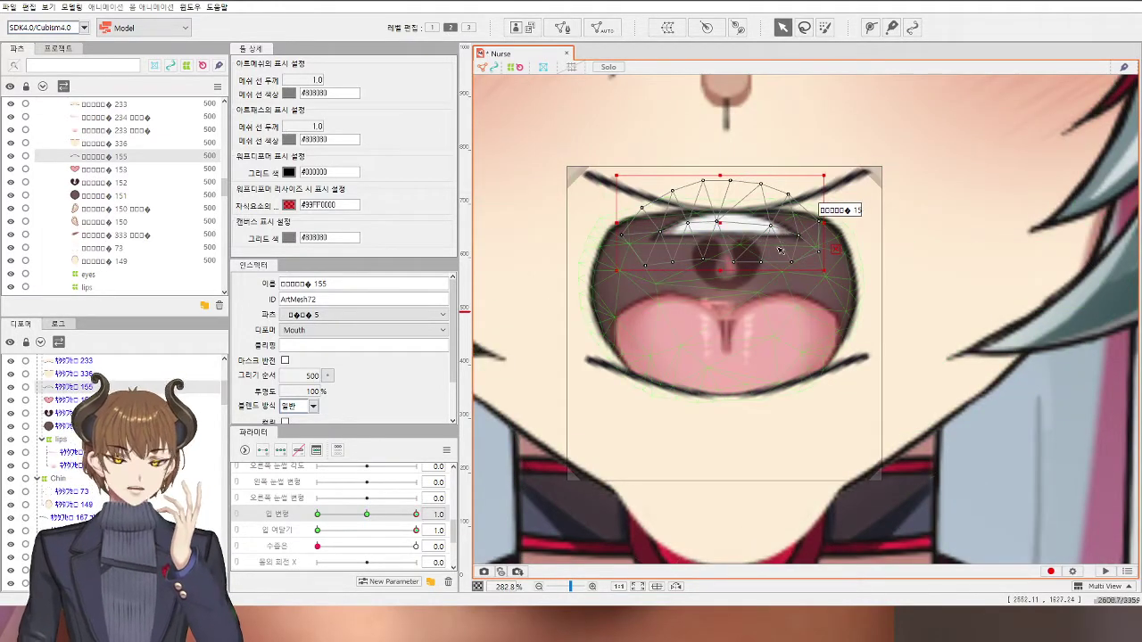
left_click(869, 27)
left_click(657, 229)
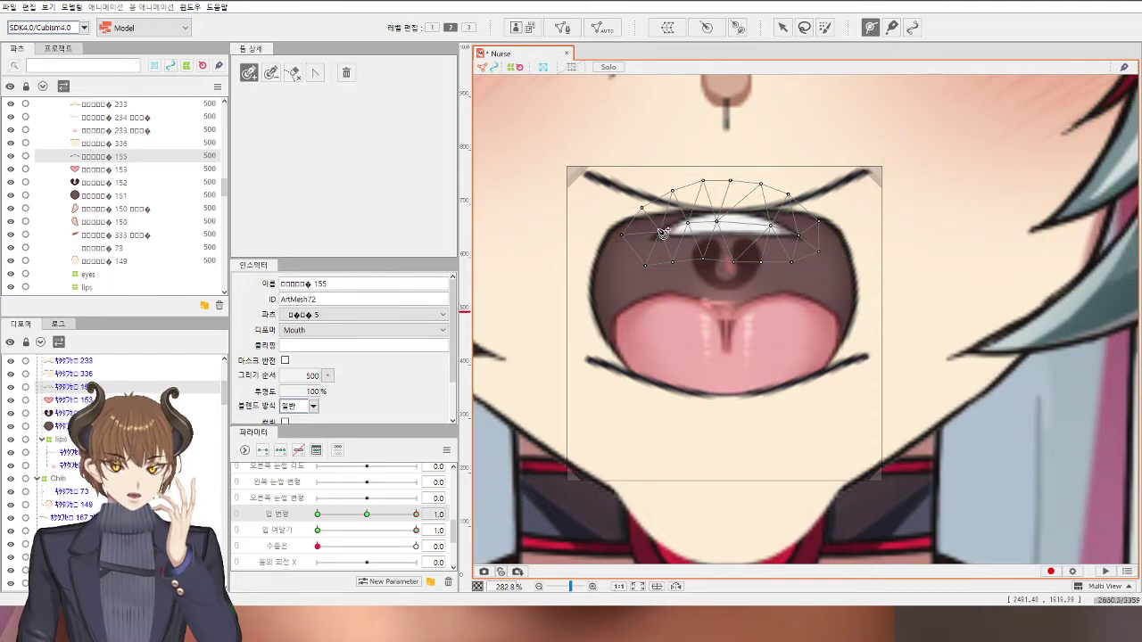
left_click(724, 222)
left_click(796, 235)
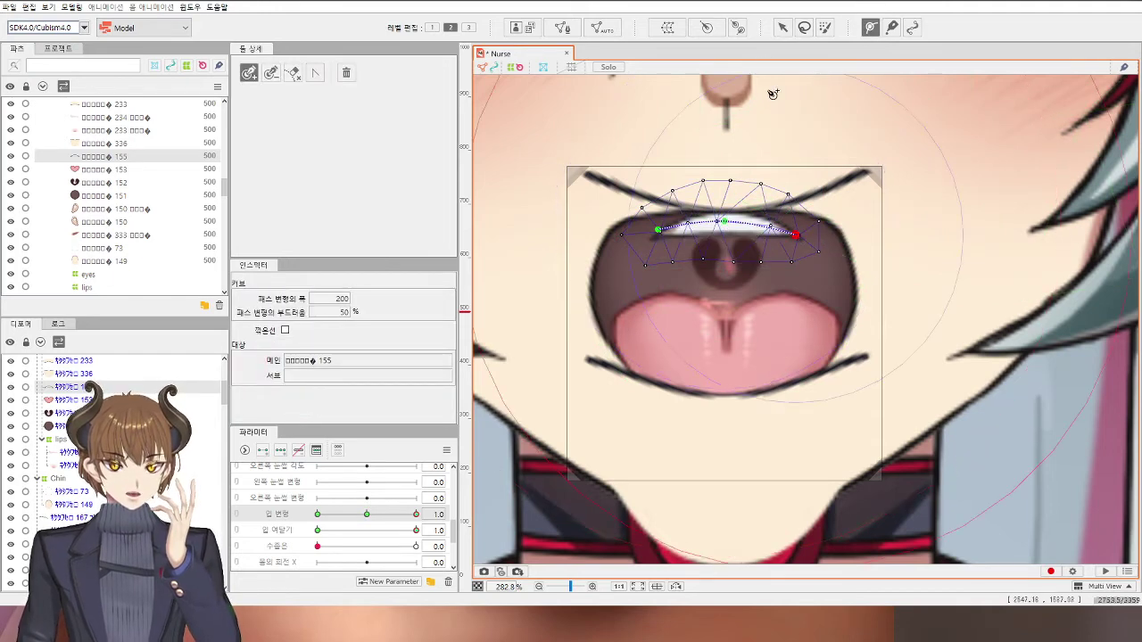
Step: Raise both ends and the centre point of mesh 155's deform path so the teeth curve along the upper lip line
left_click(782, 31)
left_click_drag(795, 235, 796, 212)
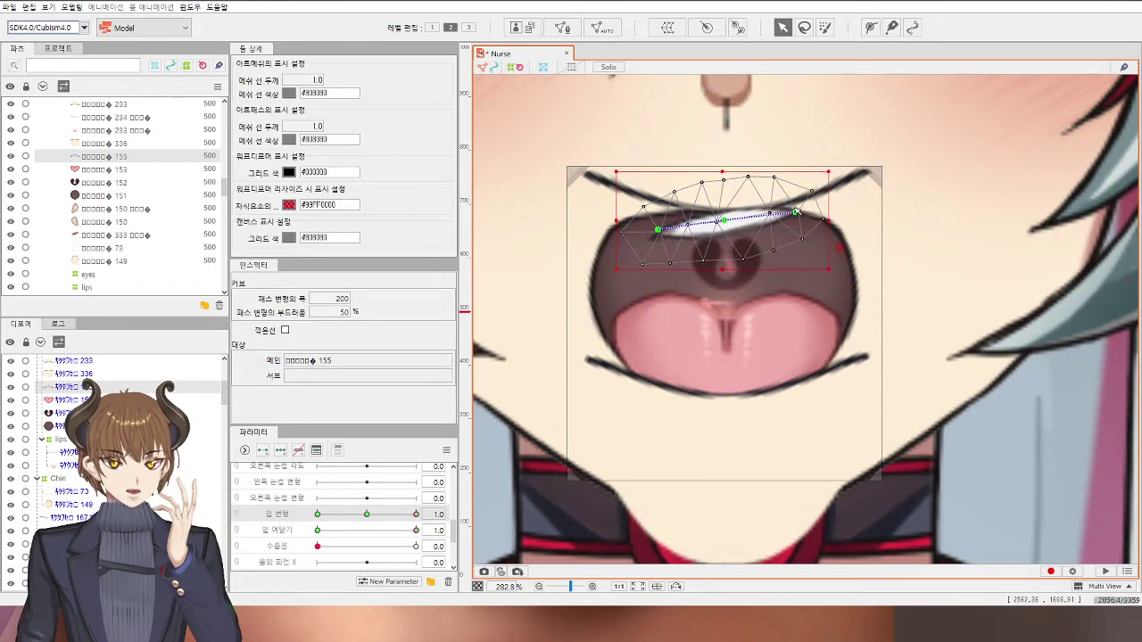
left_click_drag(658, 229, 657, 212)
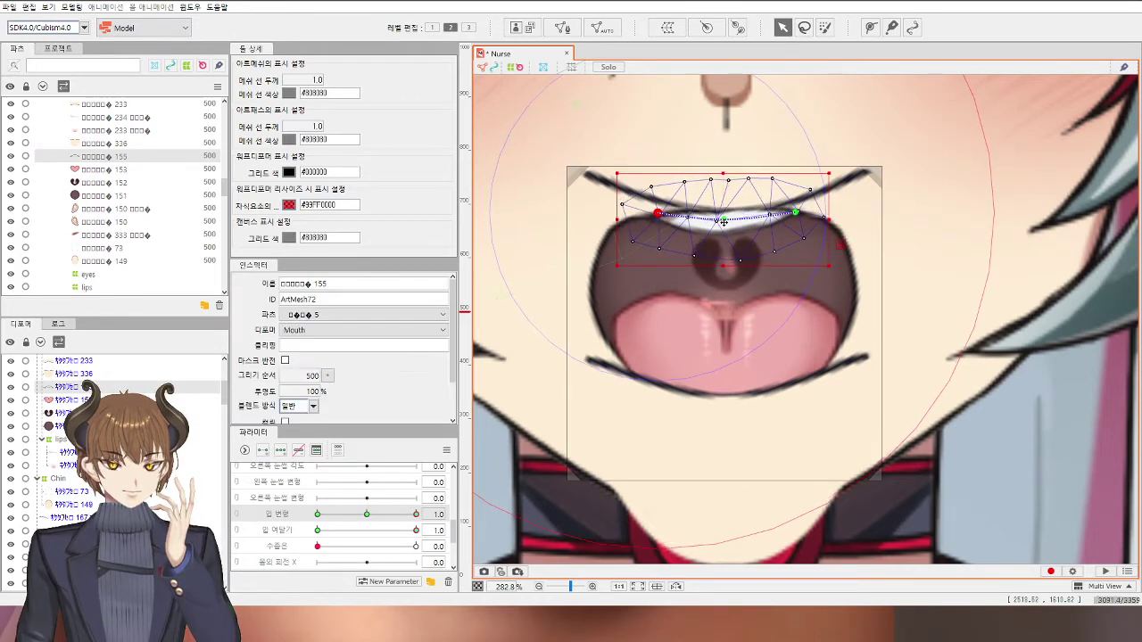
scroll(727, 223, "up", 4)
scroll(731, 224, "up", 8)
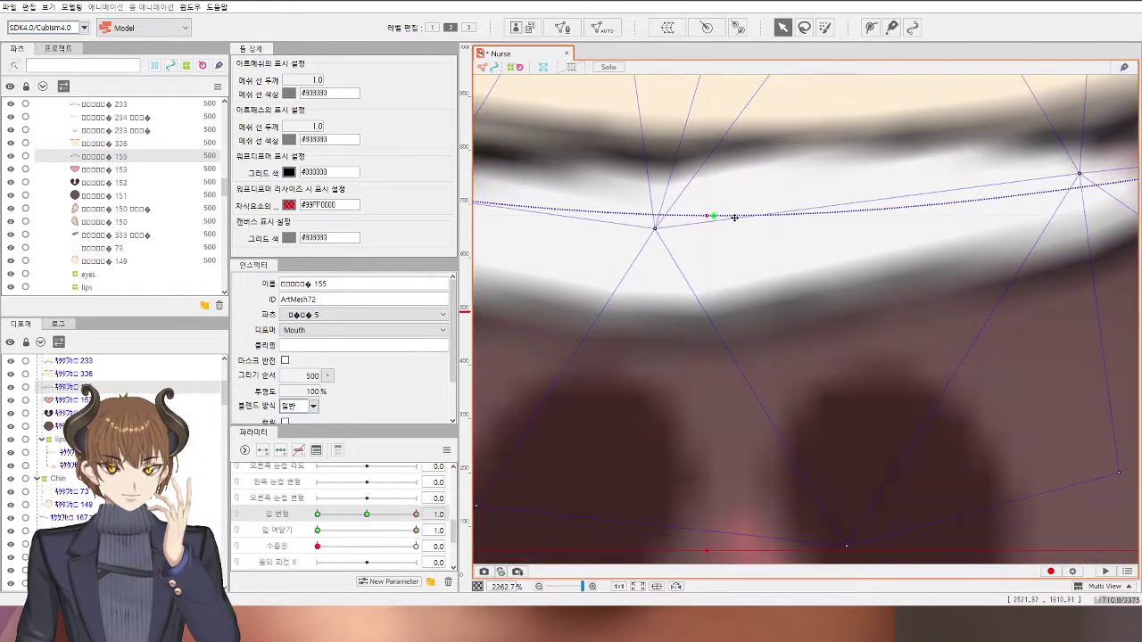
left_click(410, 514)
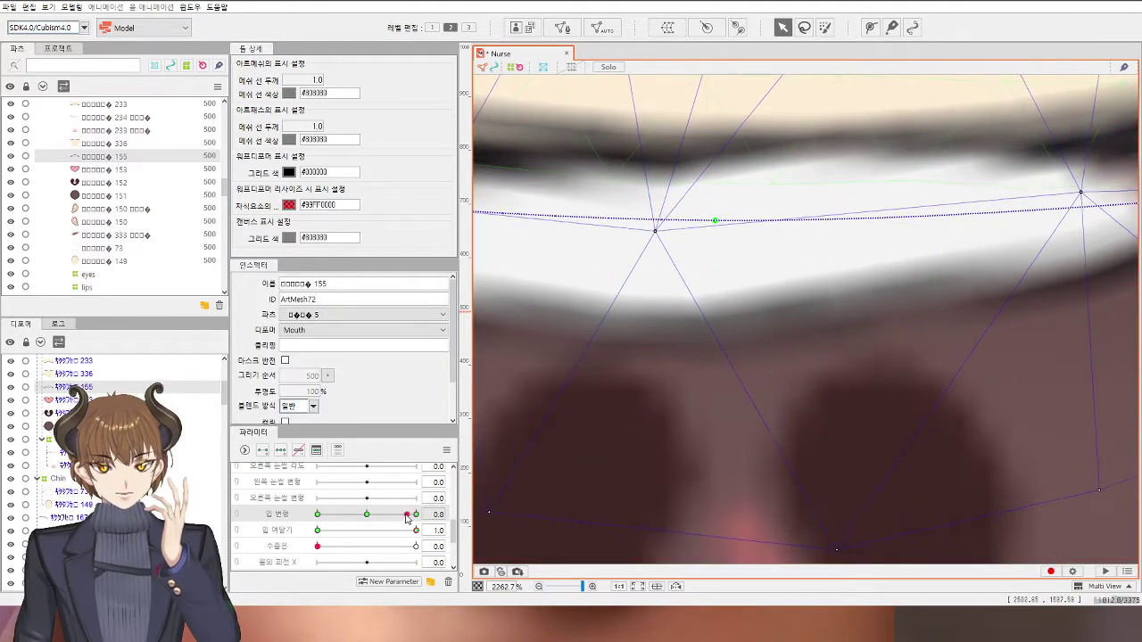
left_click_drag(716, 221, 720, 202)
scroll(722, 203, "down", 10)
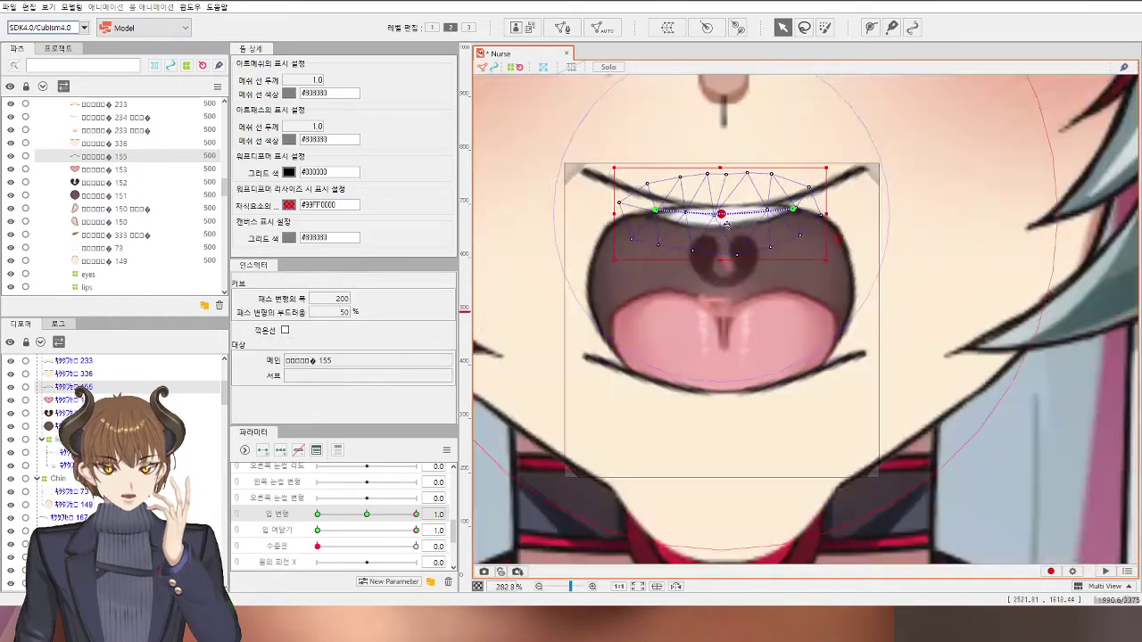
Step: Lower the right end point of mesh 155's deform path slightly to even out the upper teeth
left_click_drag(829, 214, 847, 214)
scroll(890, 221, "down", 3)
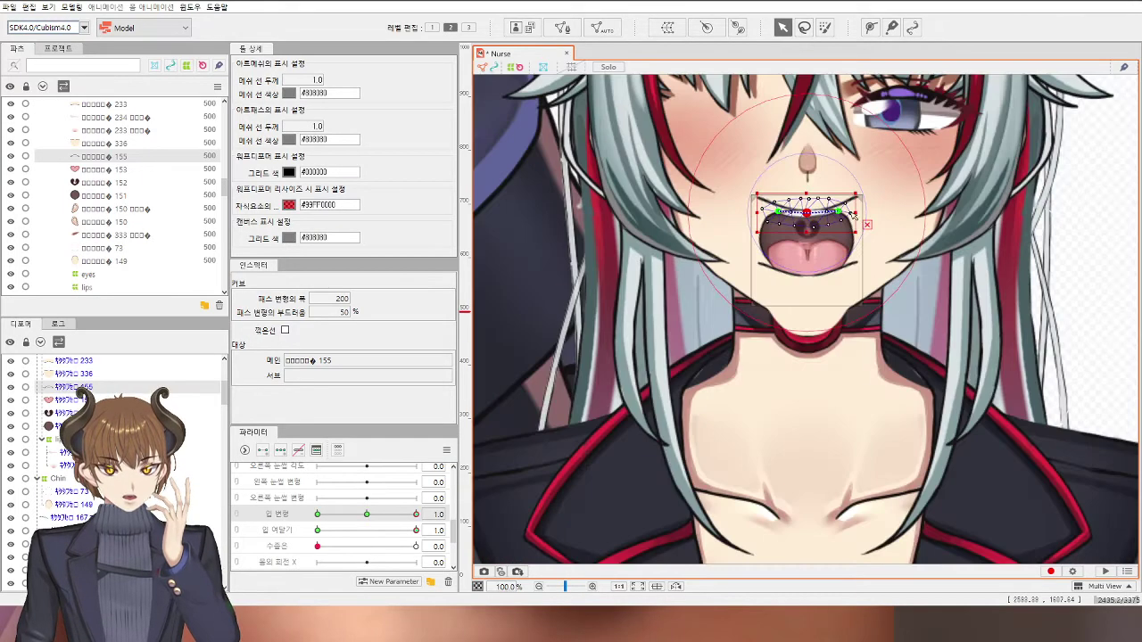
left_click(1085, 296)
scroll(1081, 303, "down", 1)
left_click_drag(914, 240, 855, 261)
scroll(854, 260, "up", 13)
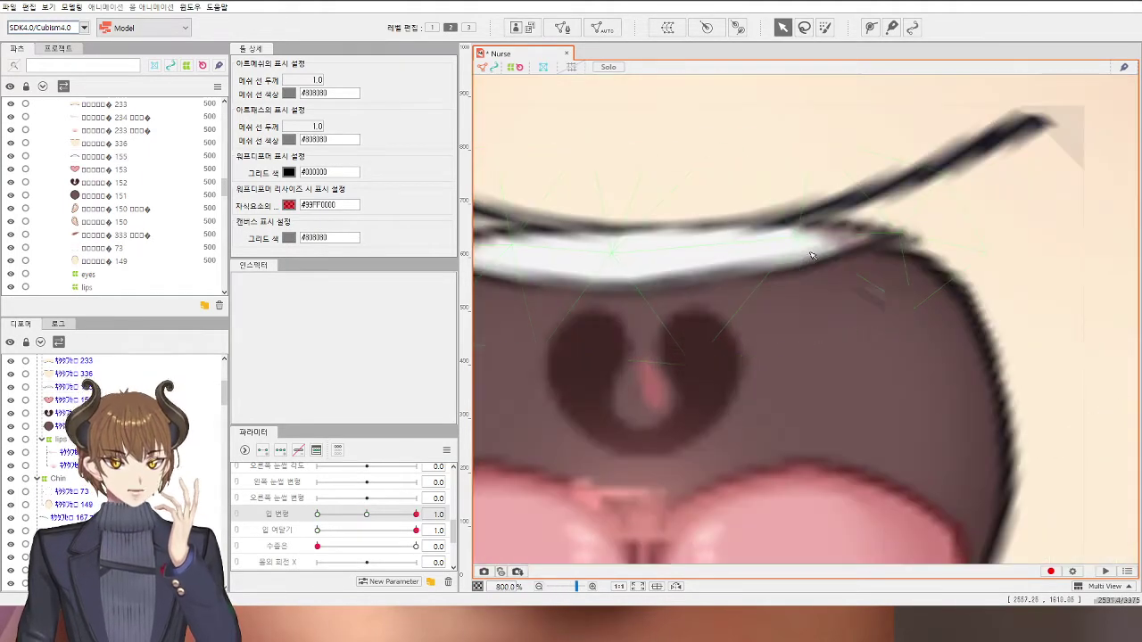
left_click(813, 255)
left_click_drag(807, 223, 811, 237)
scroll(811, 236, "down", 8)
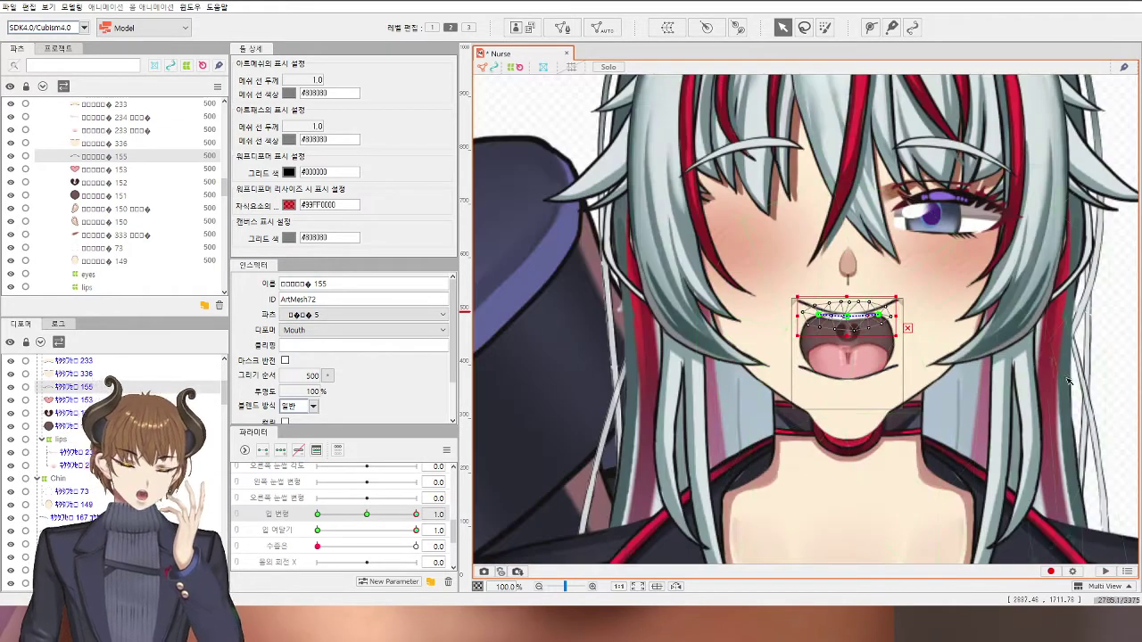
Step: Select lower lip mesh 336 for reshaping
left_click(990, 385)
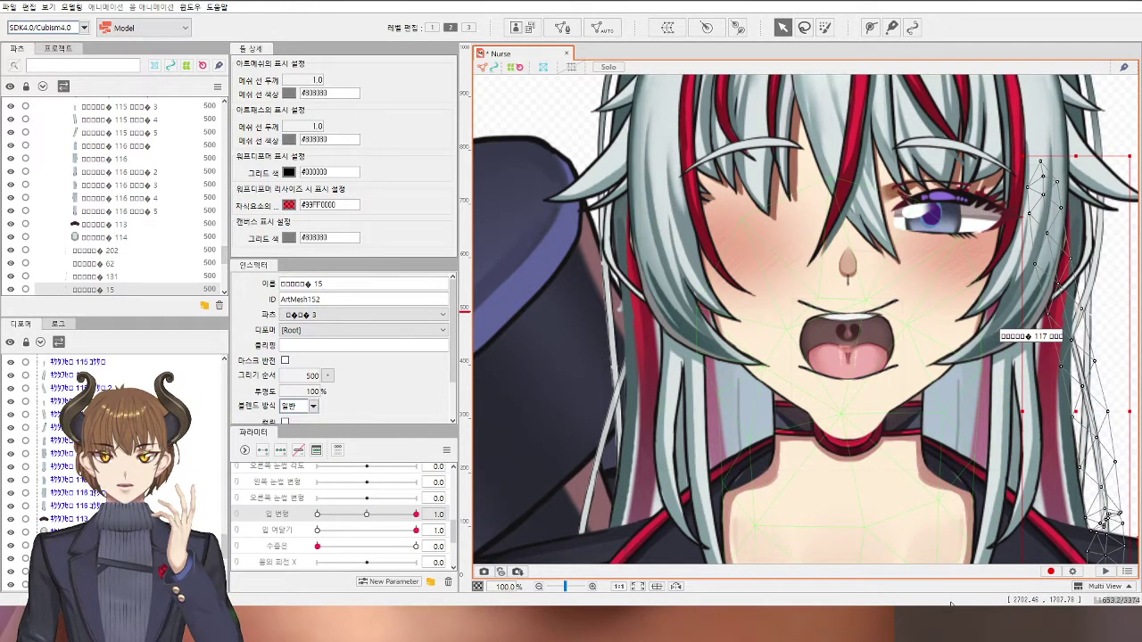
scroll(892, 312, "up", 5)
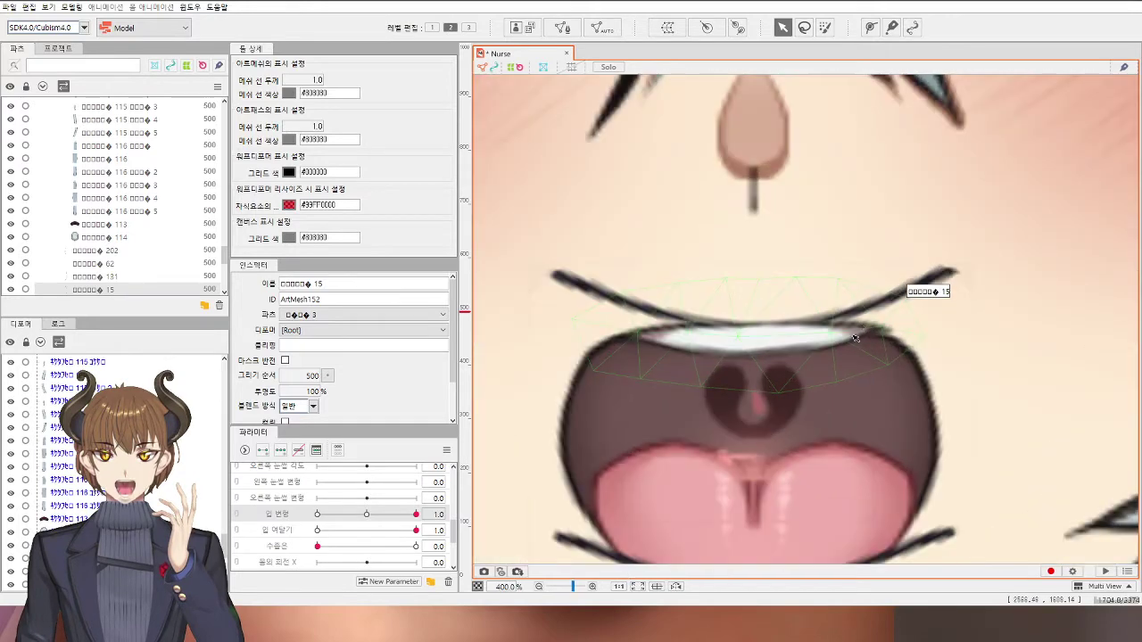
scroll(849, 455, "down", 5)
left_click(849, 455)
scroll(843, 421, "up", 4)
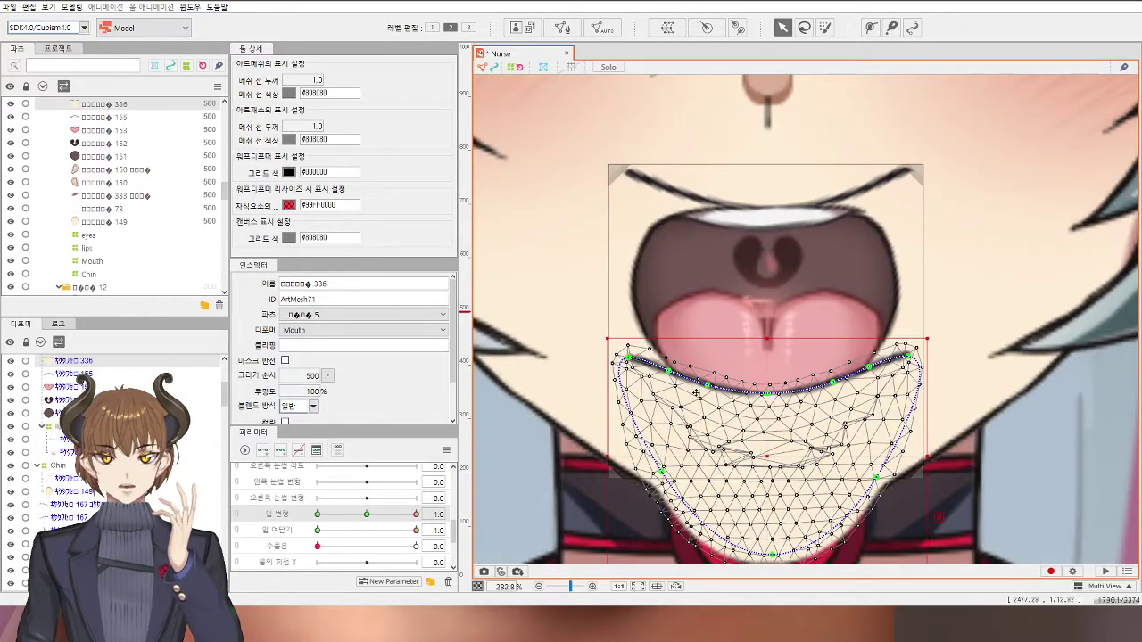
left_click_drag(629, 357, 632, 279)
left_click_drag(666, 368, 658, 358)
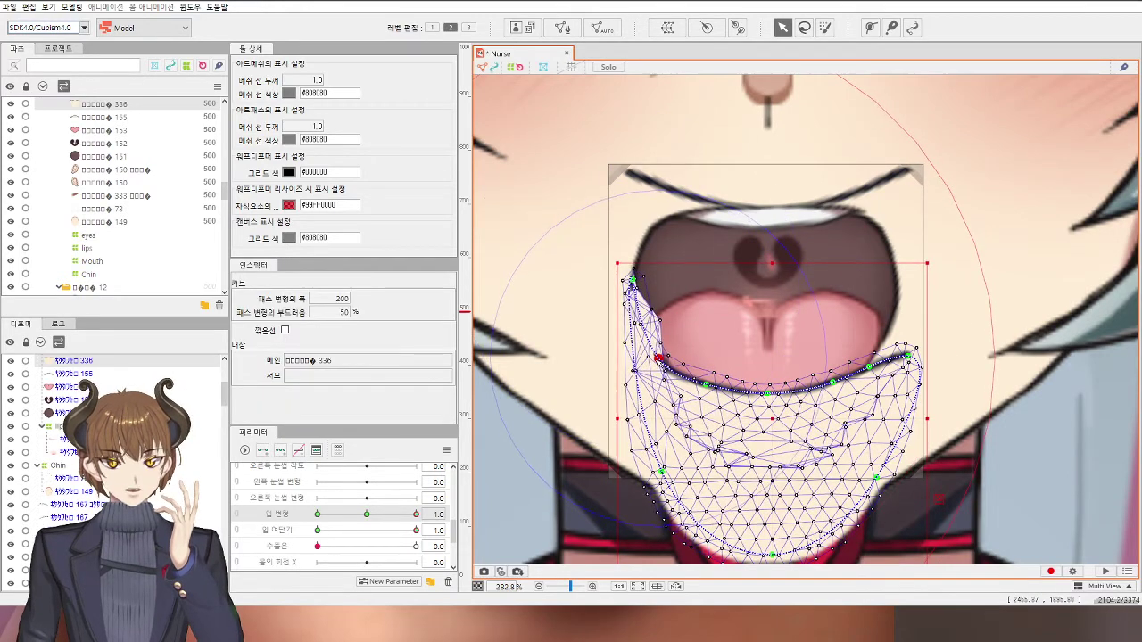
key("ctrl+z")
key("ctrl+z")
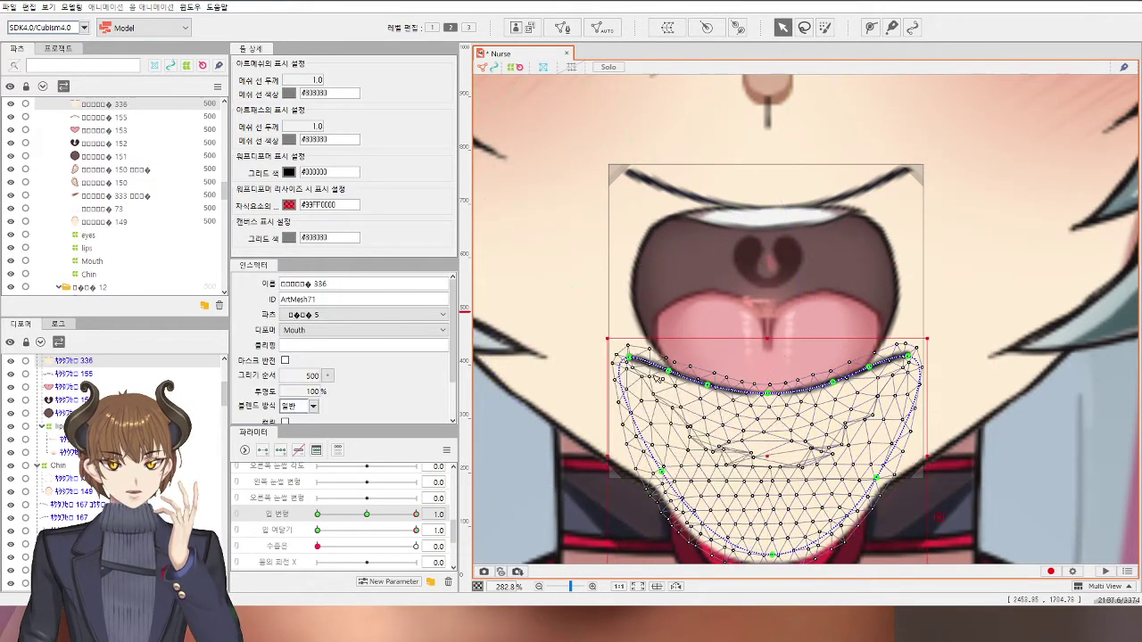
Step: Pull the left side of mesh 336's deform path outward and raise its left lip corner and neighbouring point along the mouth interior's edge
left_click_drag(666, 489, 610, 398)
left_click_drag(627, 351, 628, 289)
left_click_drag(659, 375, 665, 351)
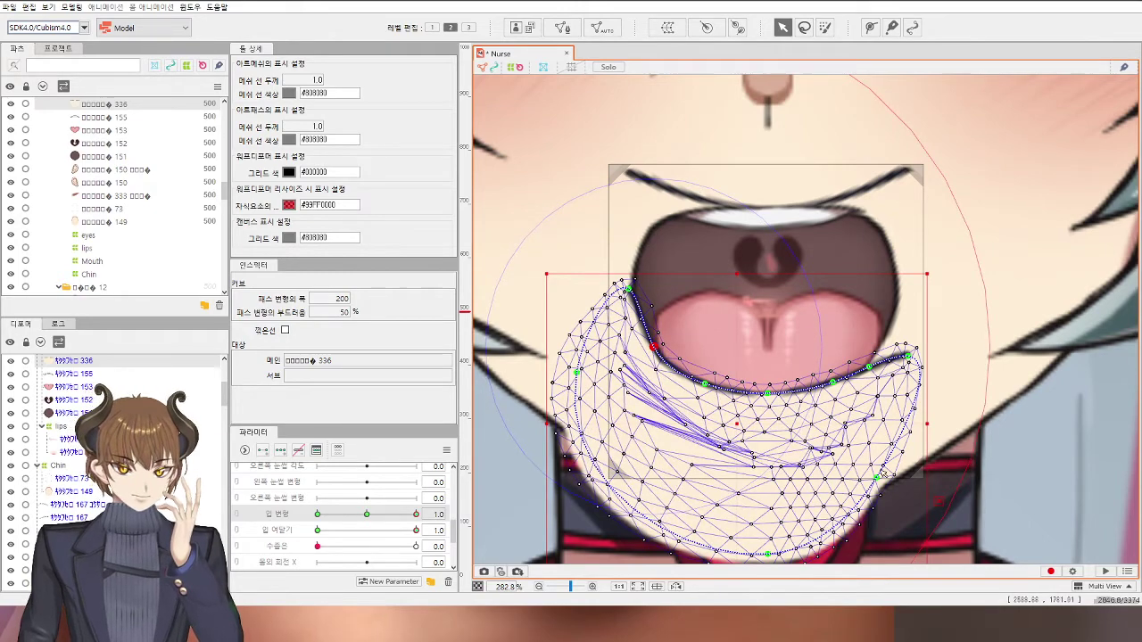
Step: Widen the right side of mesh 336 and raise its right lip corner to mirror the left, adjusting the lower lip points to the mouth interior
left_click_drag(878, 477, 901, 290)
left_click_drag(868, 369, 881, 337)
left_click_drag(838, 380, 835, 381)
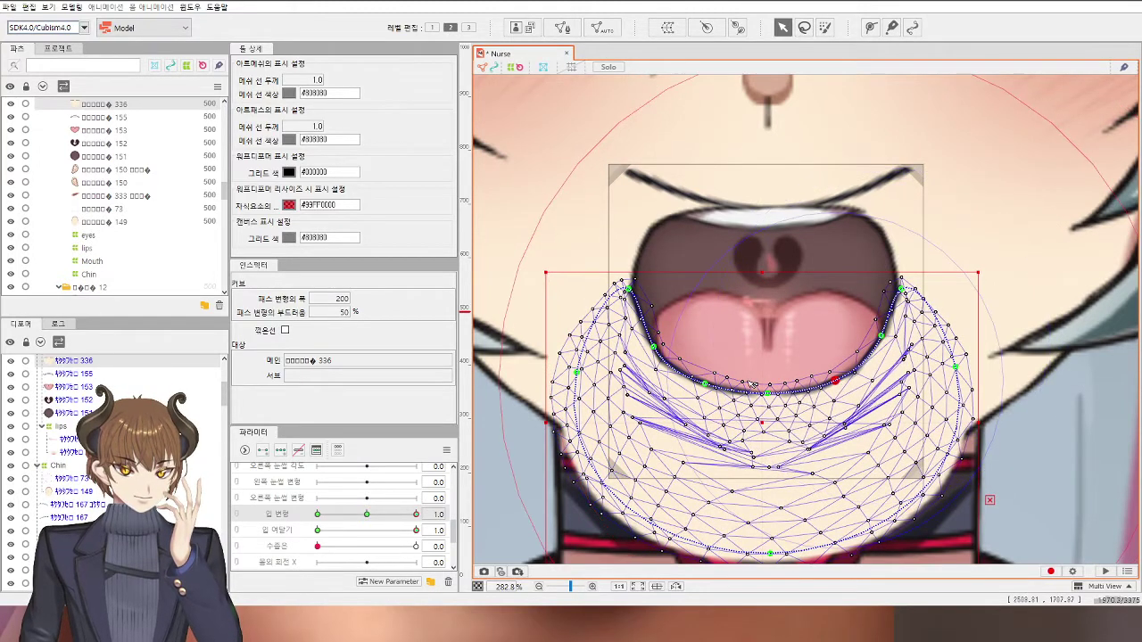
left_click(705, 382)
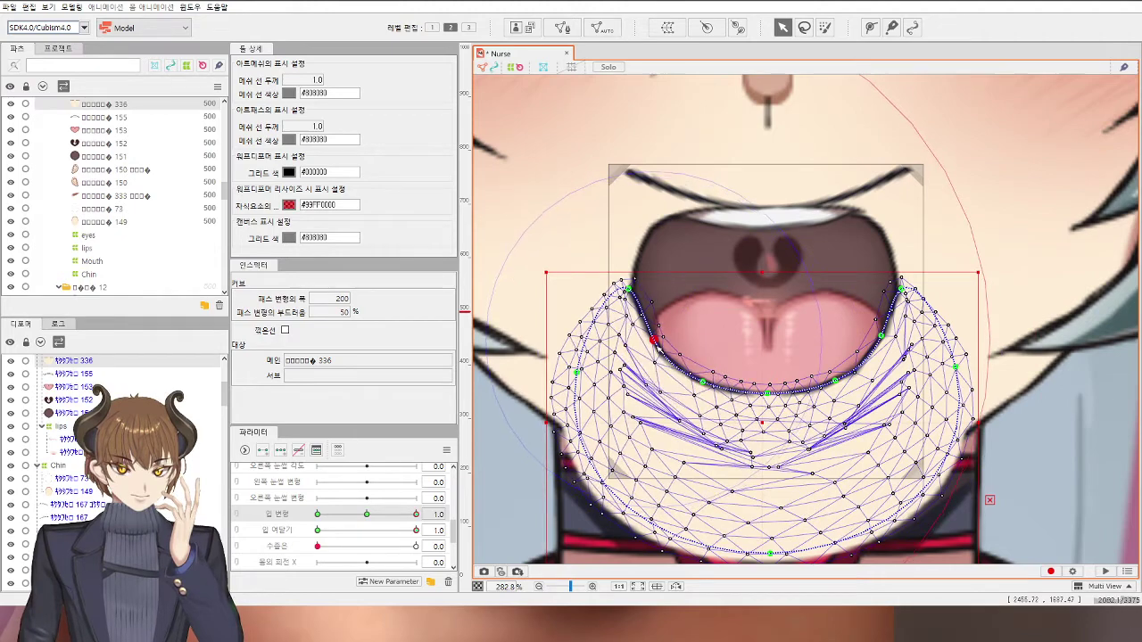
left_click_drag(766, 393, 766, 401)
Step: Raise the bottom of mesh 336's deform path and pull its lower outer vertices inward to fit within the chin outline
scroll(755, 460, "down", 2)
scroll(733, 487, "up", 4)
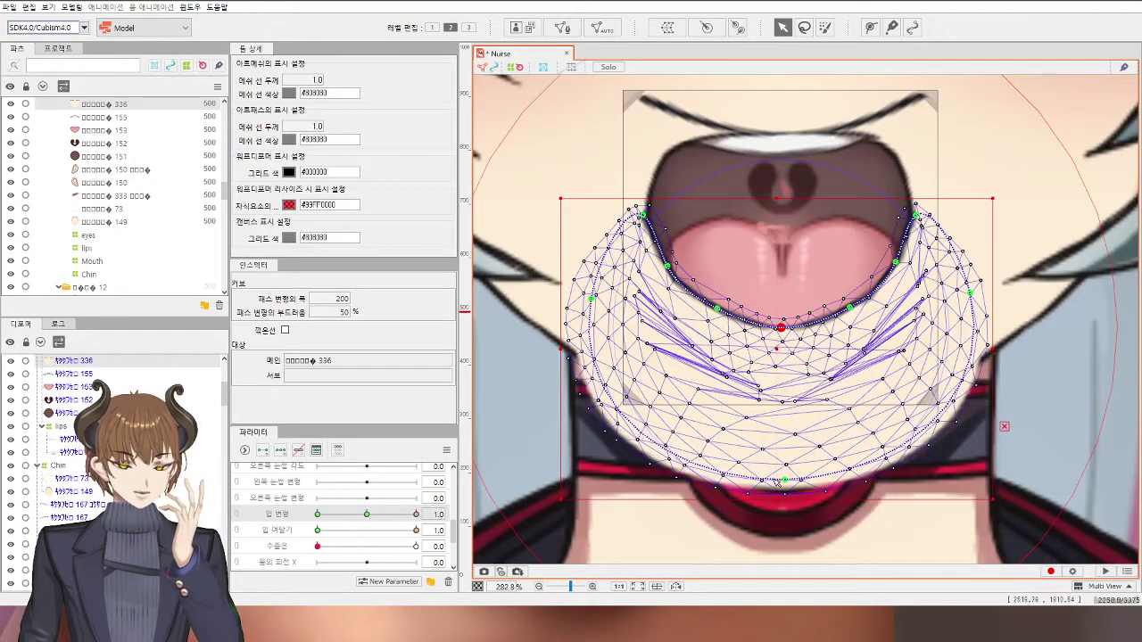
left_click_drag(776, 481, 776, 449)
left_click_drag(552, 450, 631, 369)
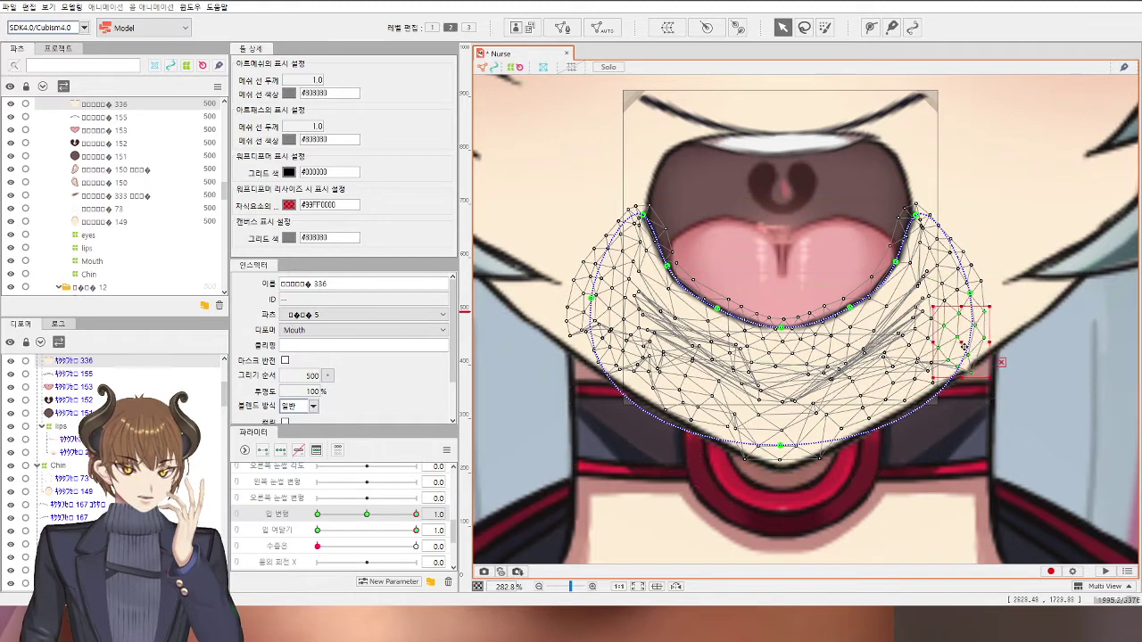
scroll(957, 337, "down", 3)
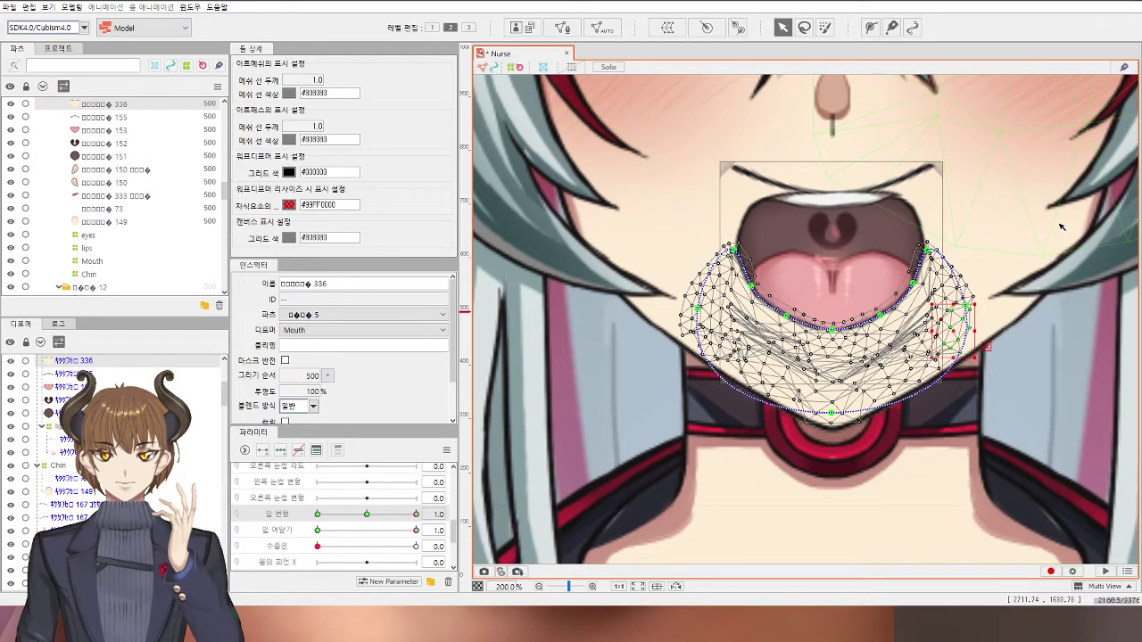
scroll(977, 227, "down", 3)
left_click(1101, 268)
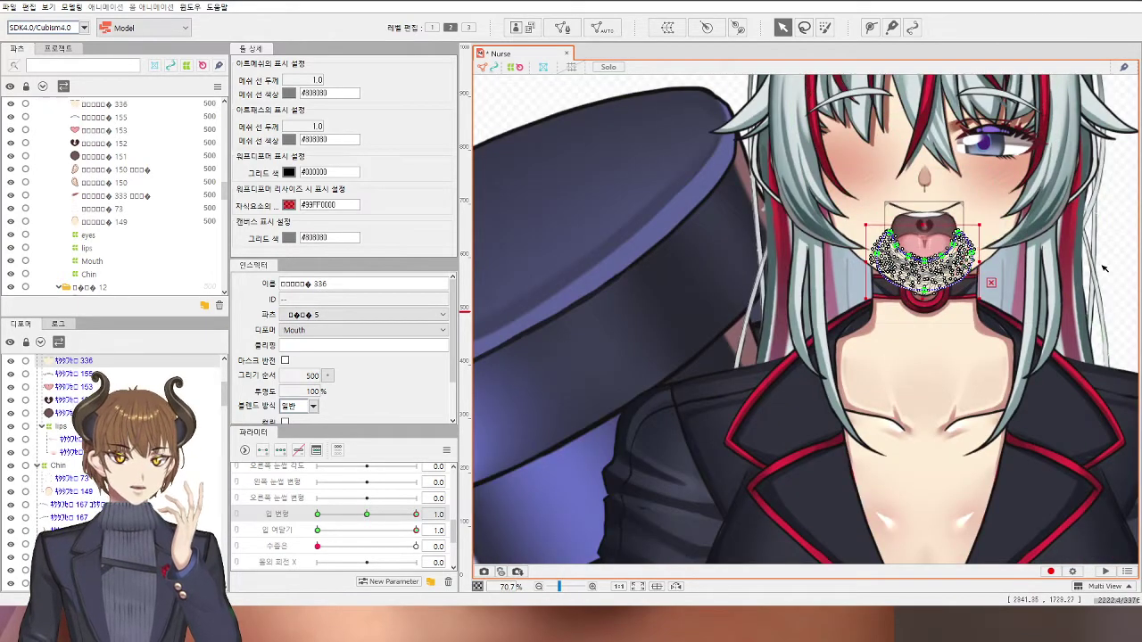
left_click_drag(1068, 361, 982, 387)
scroll(856, 261, "up", 5)
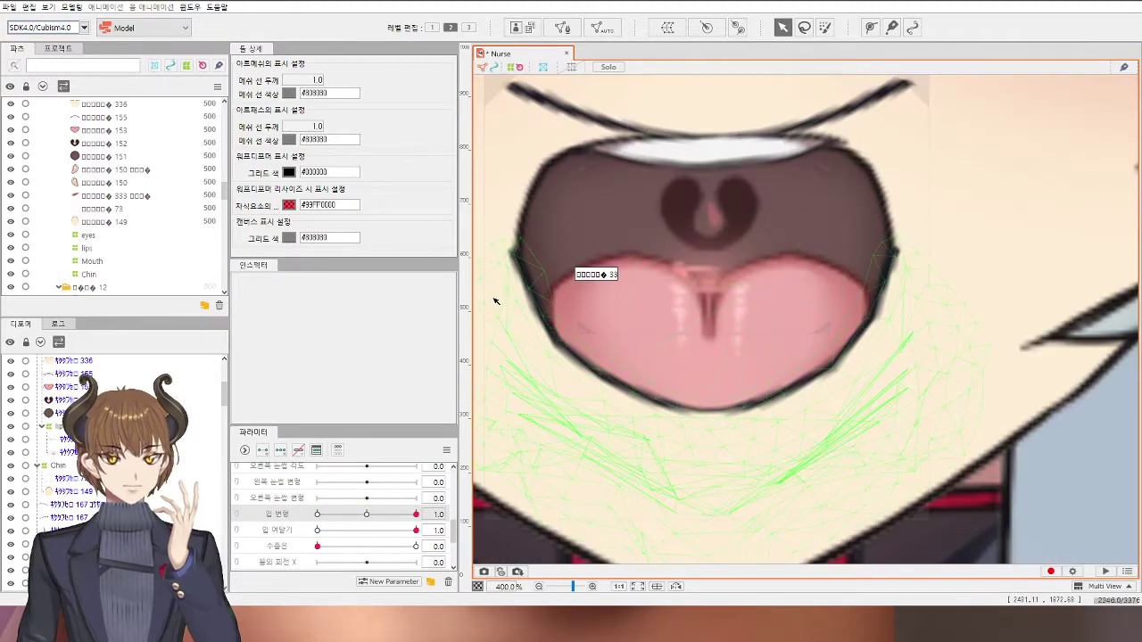
Step: Nudge both lip corners of mesh 336 inward to meet the mouth interior's edges
left_click(585, 268)
scroll(587, 269, "up", 3)
scroll(583, 262, "up", 1)
left_click_drag(637, 230, 653, 233)
scroll(653, 233, "down", 2)
left_click_drag(972, 334, 689, 350)
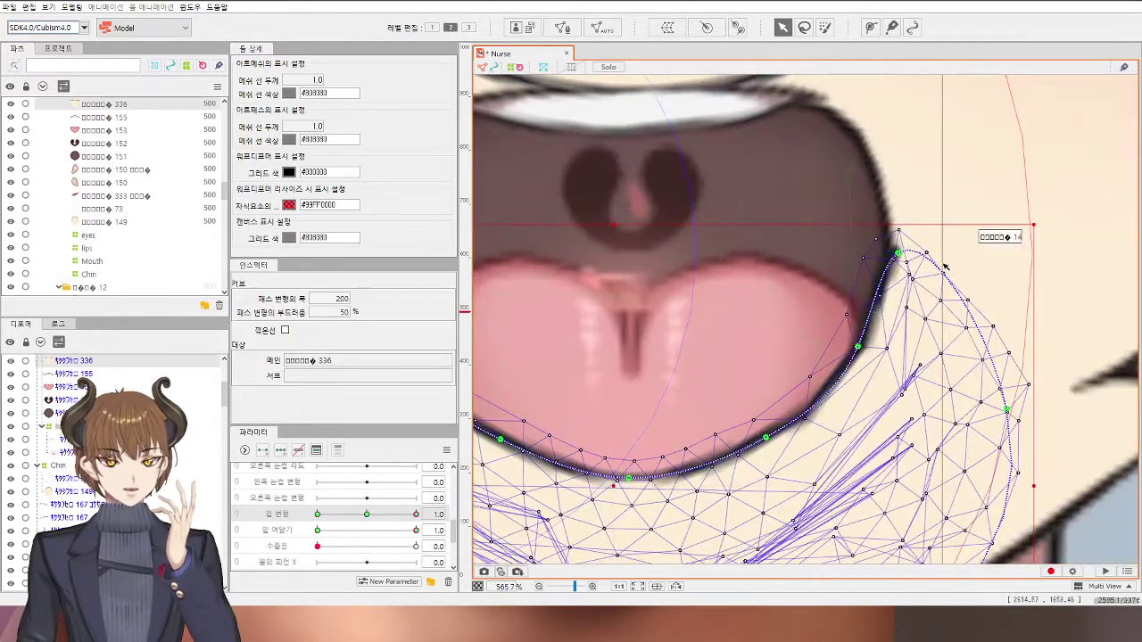
left_click_drag(899, 249, 891, 252)
scroll(891, 252, "down", 3)
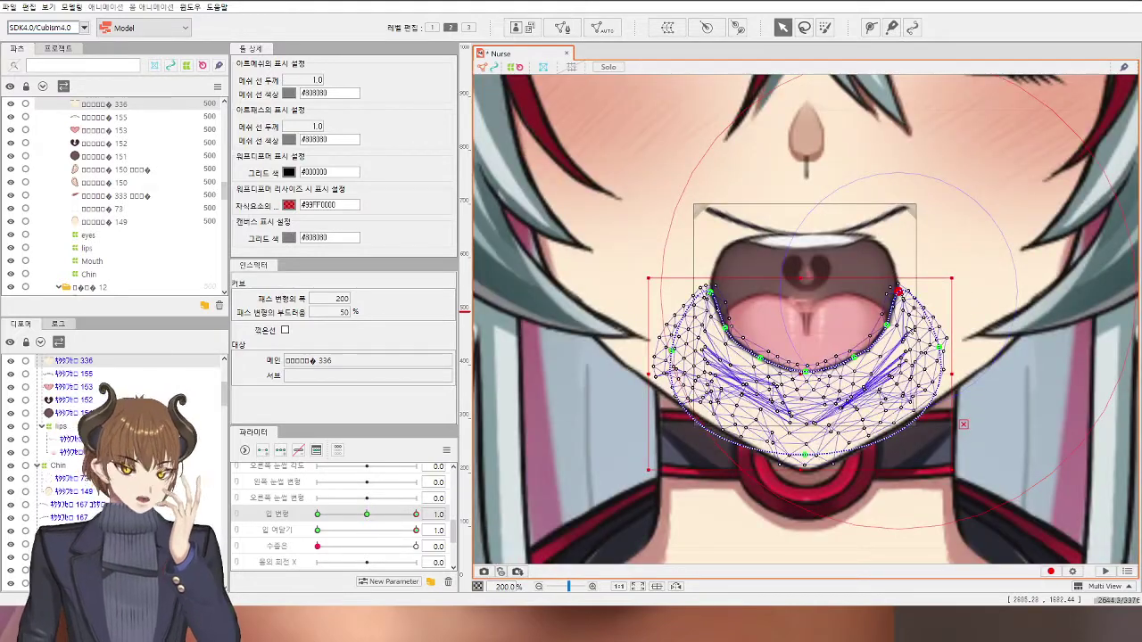
scroll(908, 330, "down", 2)
left_click(1073, 399)
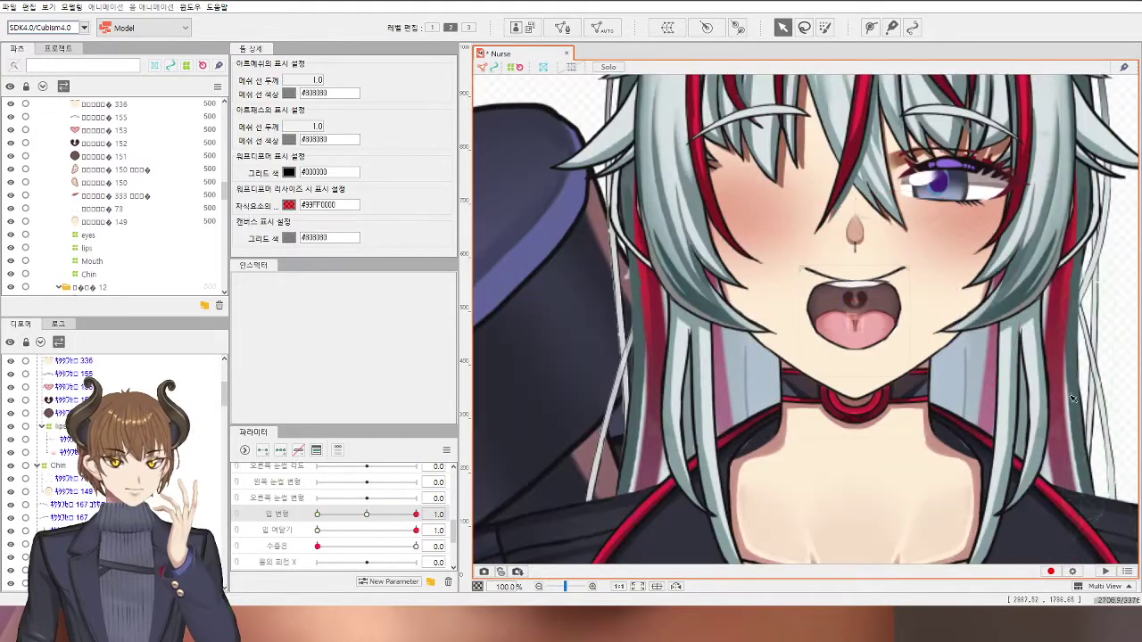
Step: Lower the left corner of upper lip mesh 233 around the mouth interior and pull its upper left point outward
left_click_drag(416, 532, 463, 525)
scroll(858, 337, "up", 3)
left_click(867, 256)
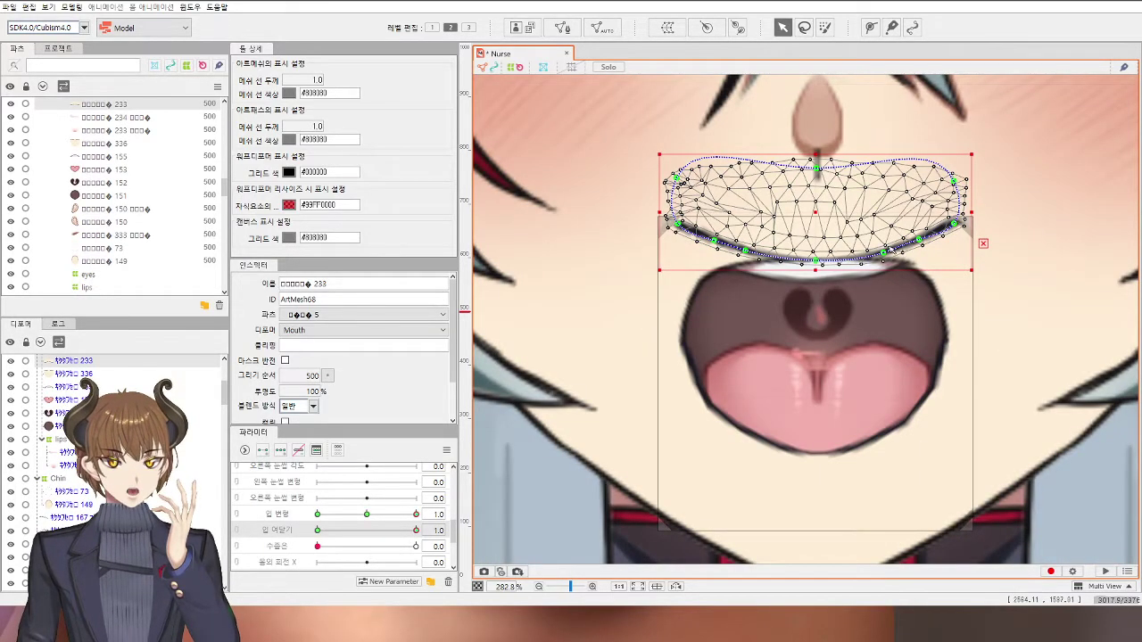
left_click_drag(883, 252, 883, 260)
left_click_drag(746, 251, 687, 341)
left_click_drag(679, 190, 576, 215)
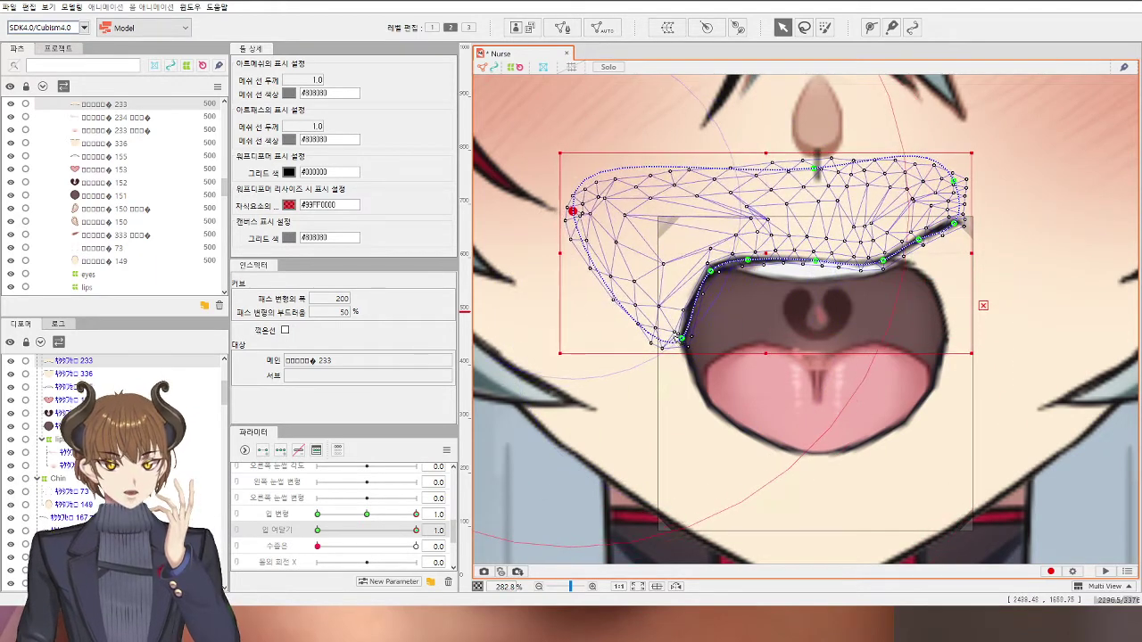
left_click(682, 339)
Step: Lower the right corner of upper lip mesh 233 around the mouth interior and pull its upper right point outward to match the left
left_click(817, 259)
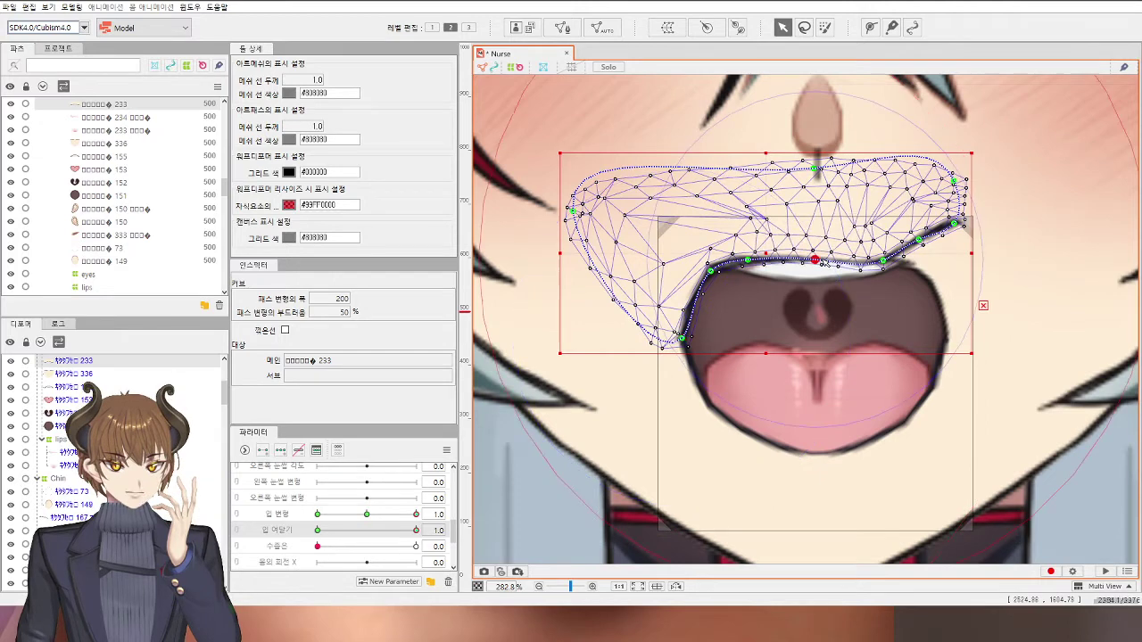
left_click(882, 260)
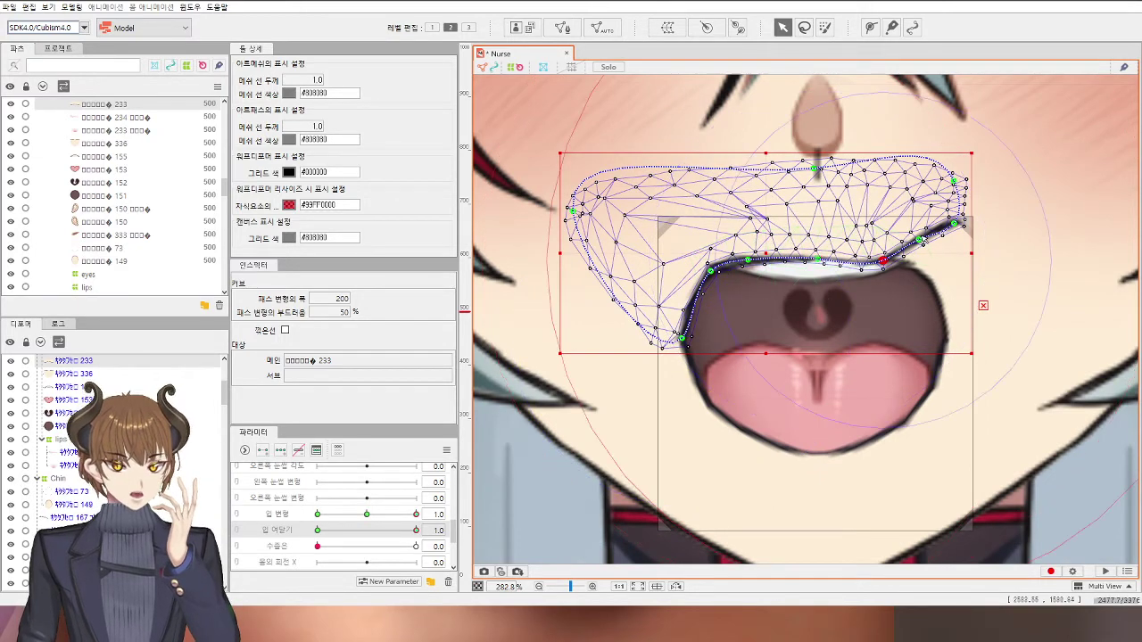
left_click_drag(919, 239, 922, 268)
left_click_drag(952, 229, 945, 344)
left_click_drag(955, 185, 1029, 228)
scroll(1025, 260, "down", 4)
left_click(614, 173)
scroll(884, 269, "up", 2)
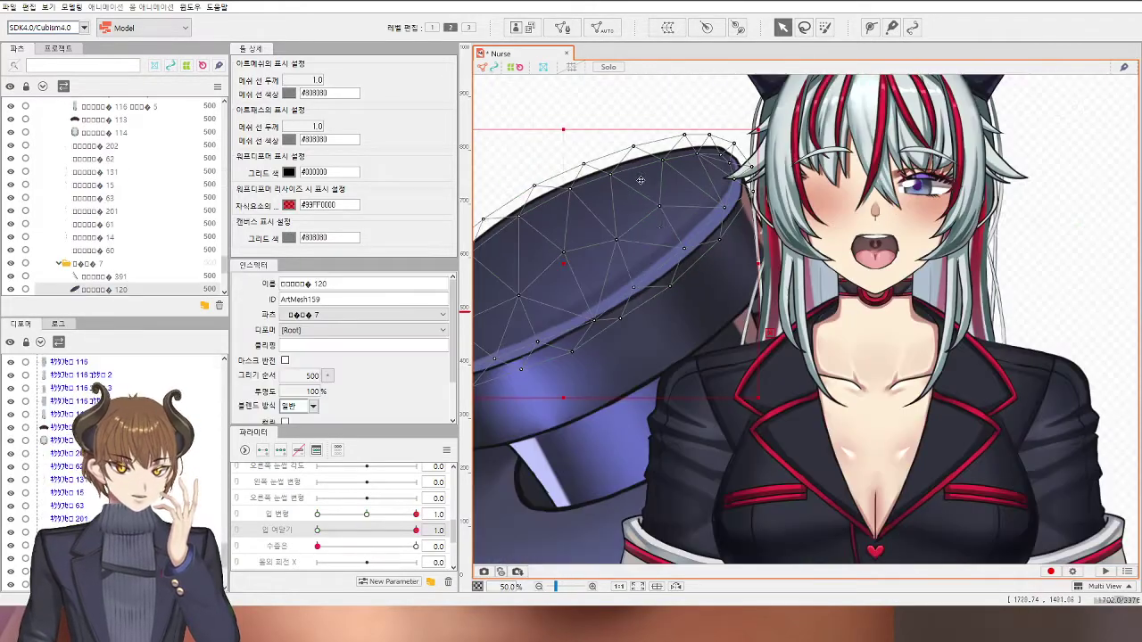
scroll(885, 269, "up", 3)
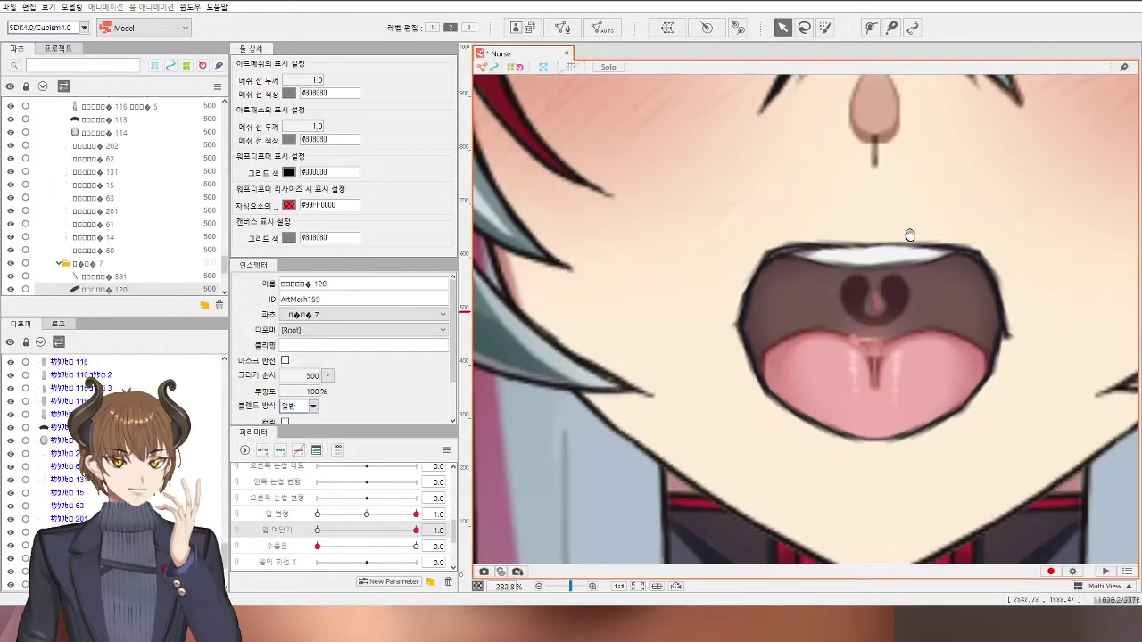
scroll(711, 308, "down", 2)
left_click(713, 322)
scroll(714, 322, "up", 2)
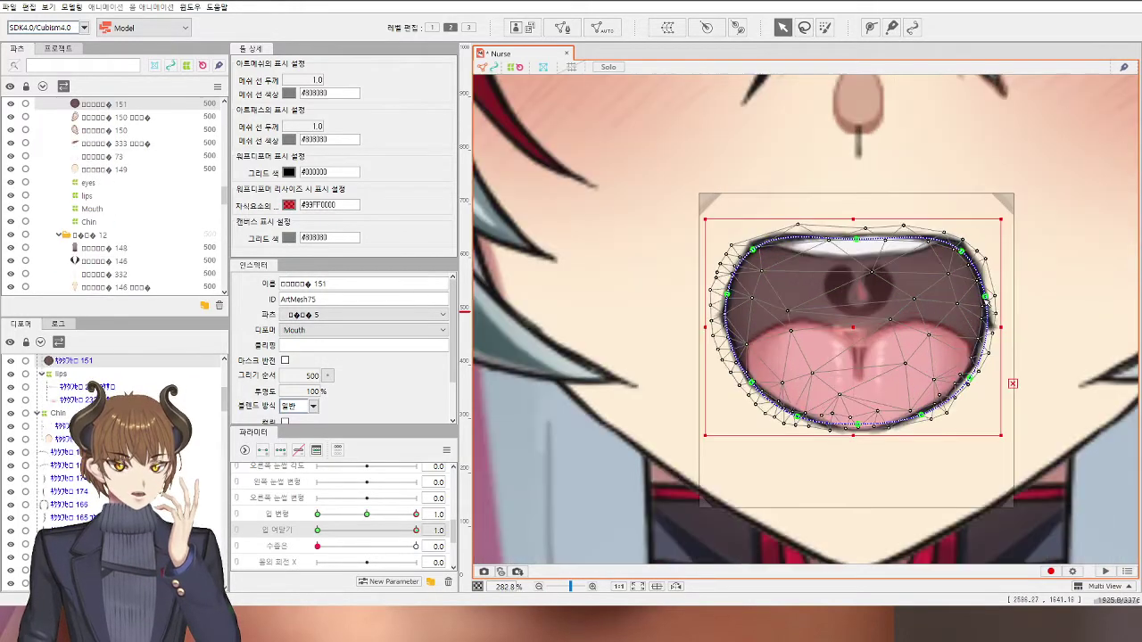
left_click_drag(1011, 275, 1005, 265)
key("ctrl+z")
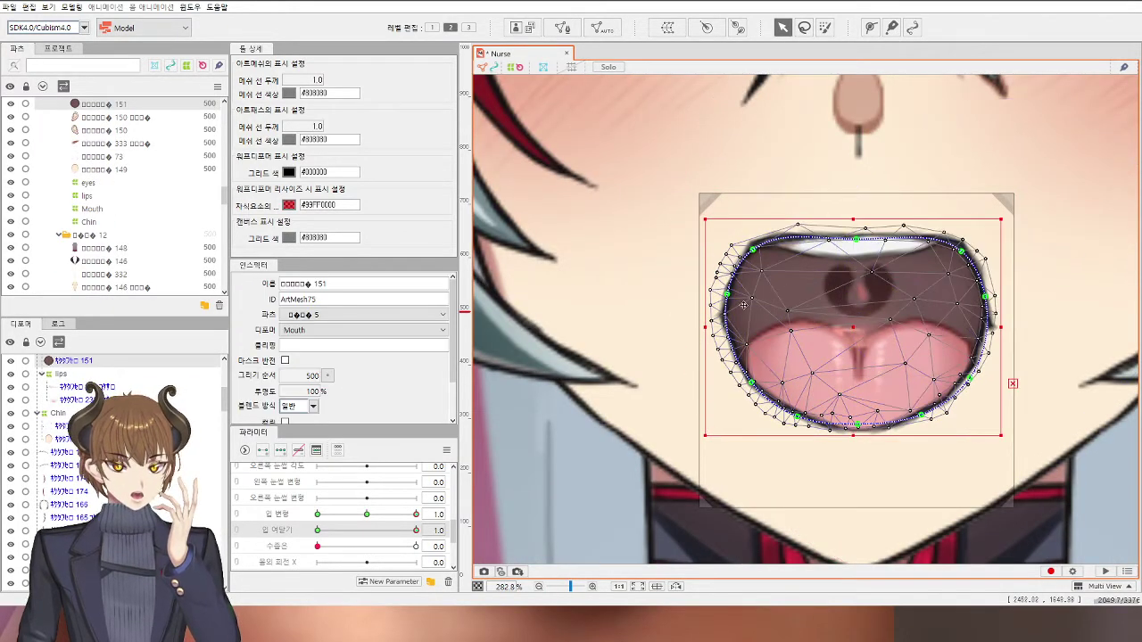
Step: Spread both corners of upper lip mesh 233 outward and upward past the mouth interior's edges and smooth the curve near them
left_click(753, 270)
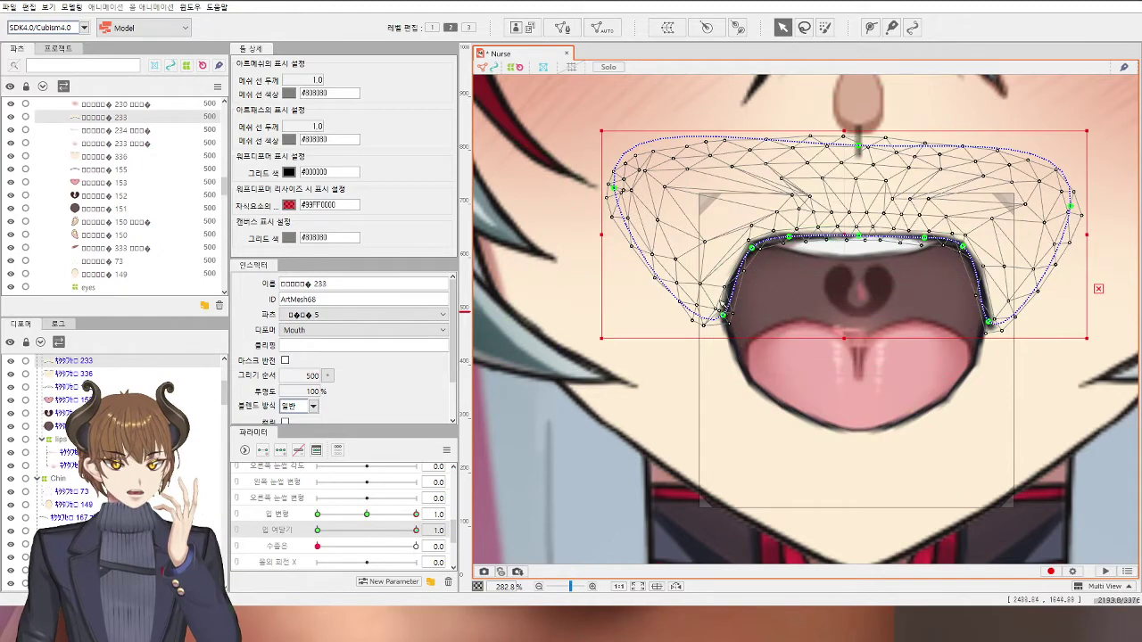
left_click_drag(723, 314, 699, 266)
left_click_drag(788, 237, 788, 239)
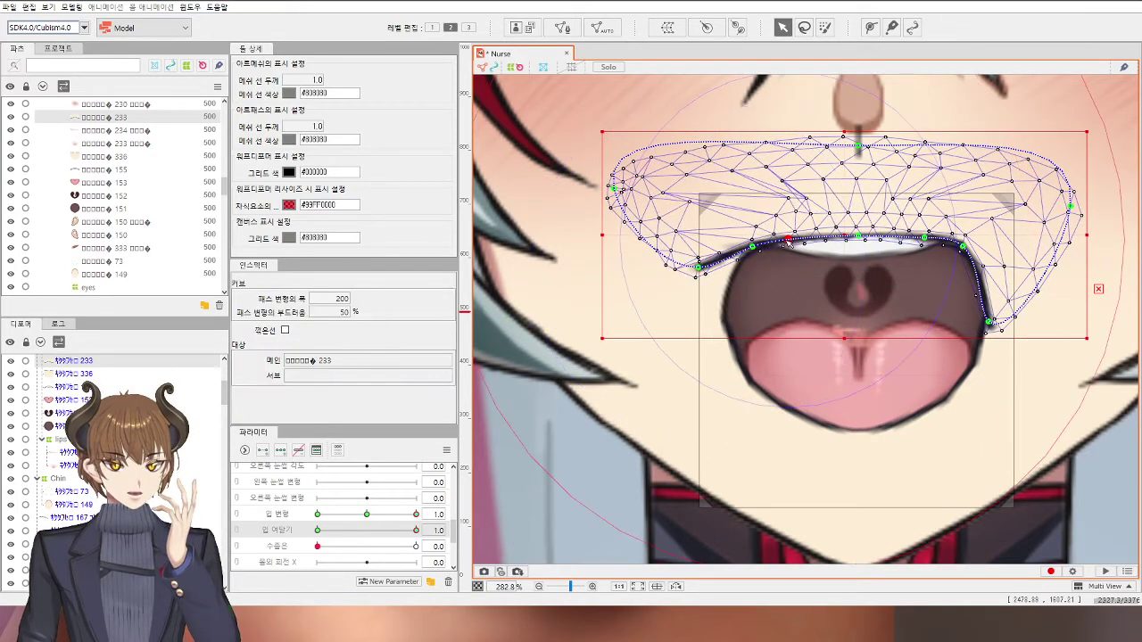
left_click_drag(1000, 316, 1032, 266)
key("ctrl+z")
scroll(989, 322, "up", 1)
left_click_drag(949, 214, 948, 223)
scroll(981, 268, "down", 5)
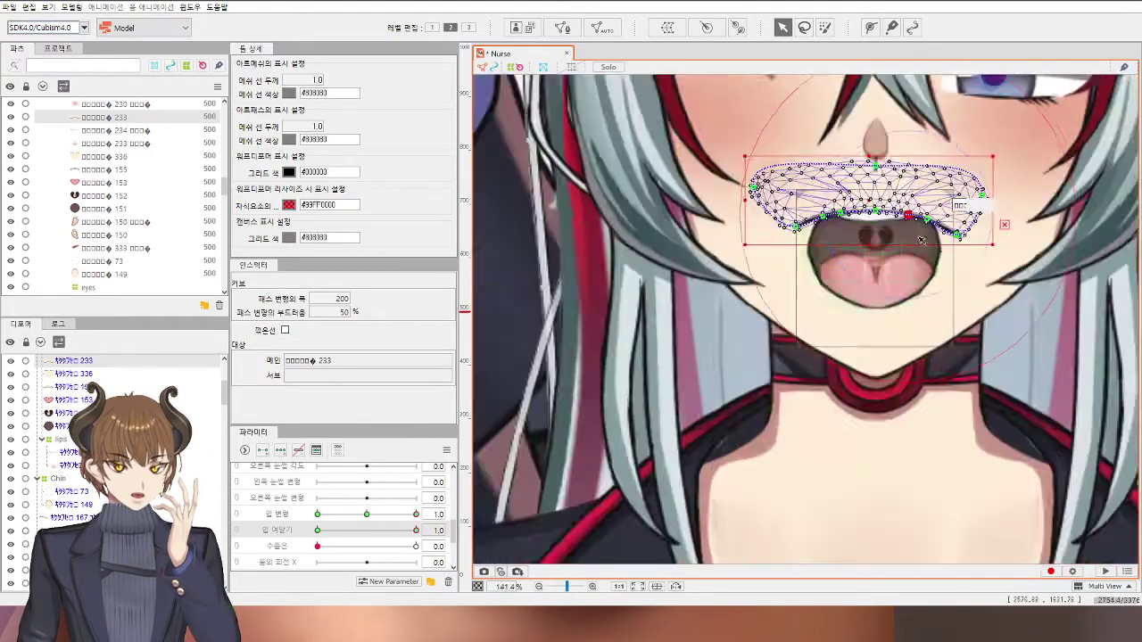
left_click(1122, 275)
scroll(1124, 274, "down", 2)
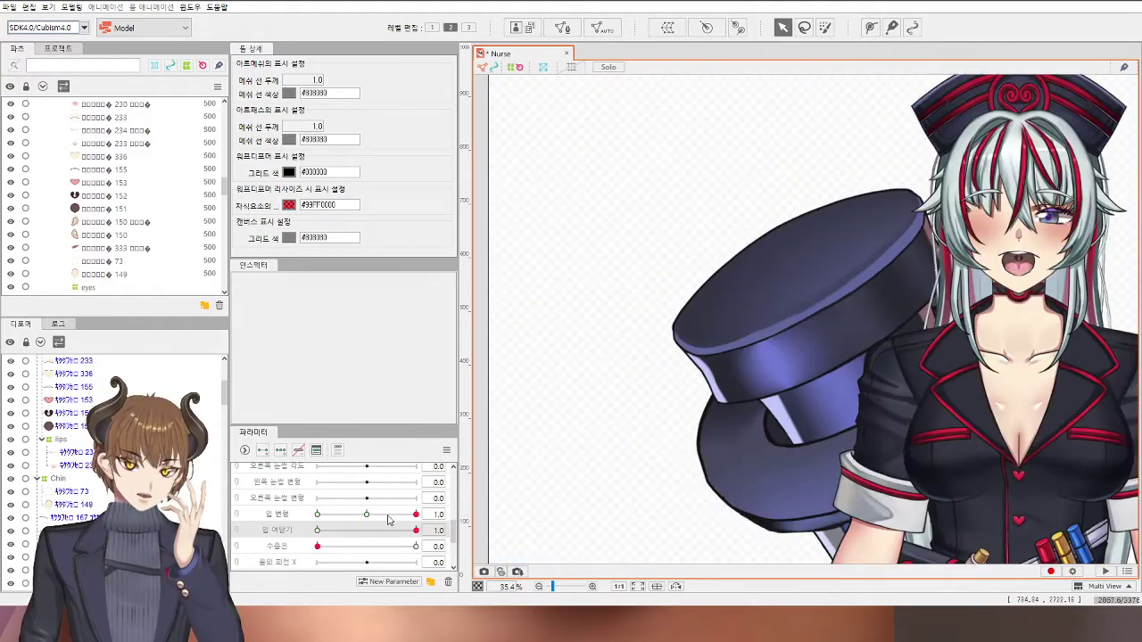
Step: Preview the closed mouth in the smile form, and set the mouth form to 0 and the mouth opening to 1.0 to compare
scroll(1030, 252, "up", 2)
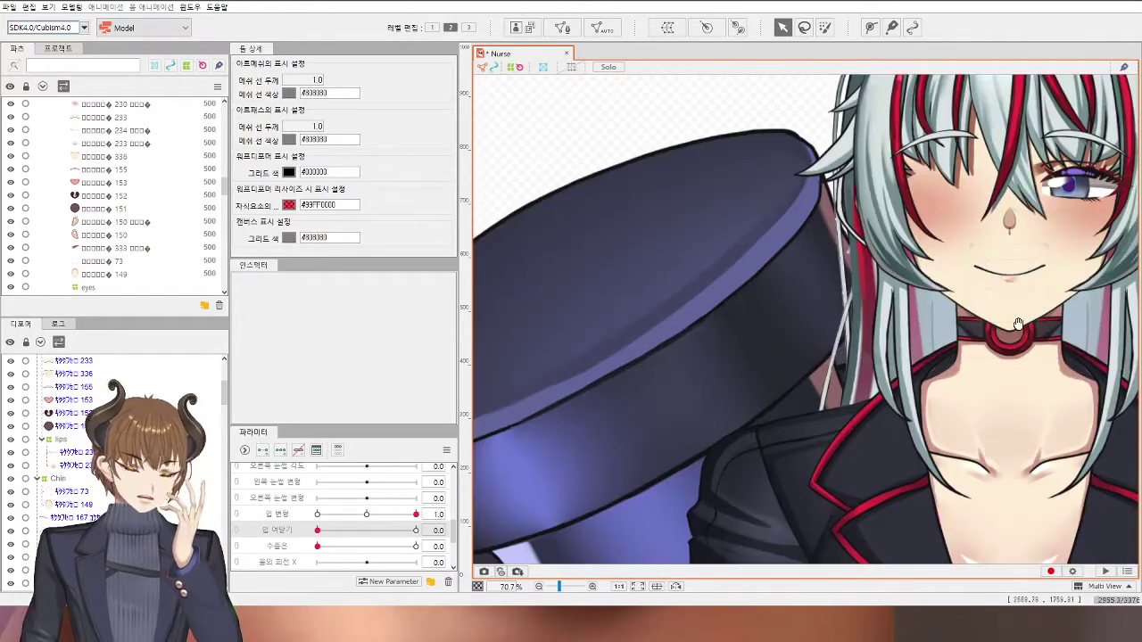
left_click_drag(939, 329, 614, 383)
left_click(371, 521)
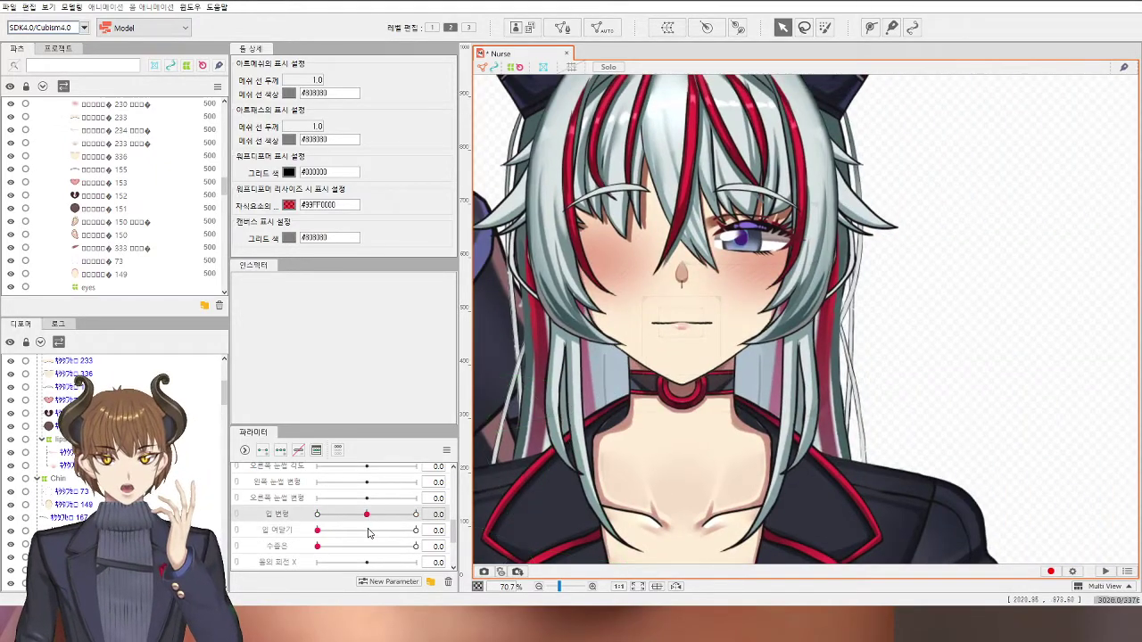
scroll(697, 429, "down", 2)
left_click_drag(344, 530, 444, 536)
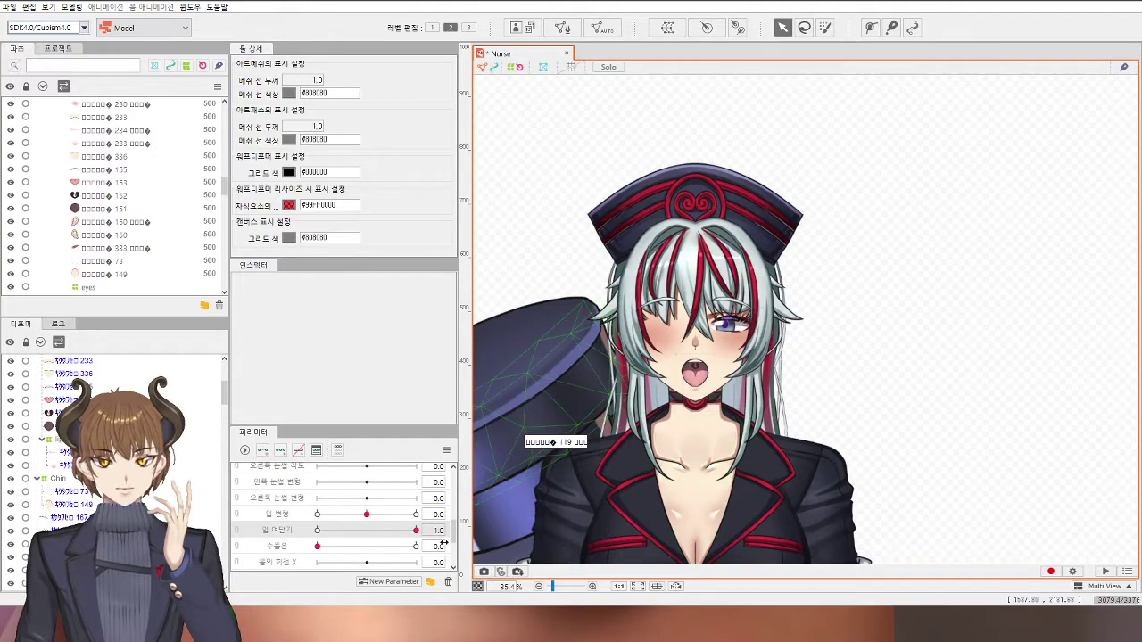
scroll(633, 443, "up", 2)
scroll(716, 105, "down", 5)
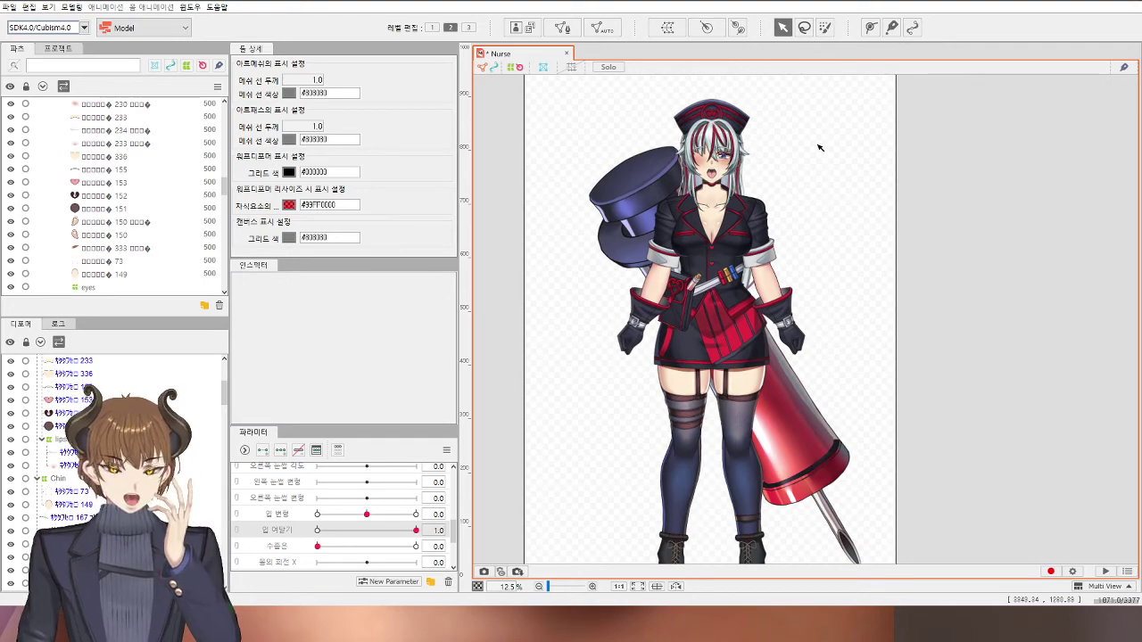
scroll(704, 130, "up", 6)
scroll(541, 453, "down", 3)
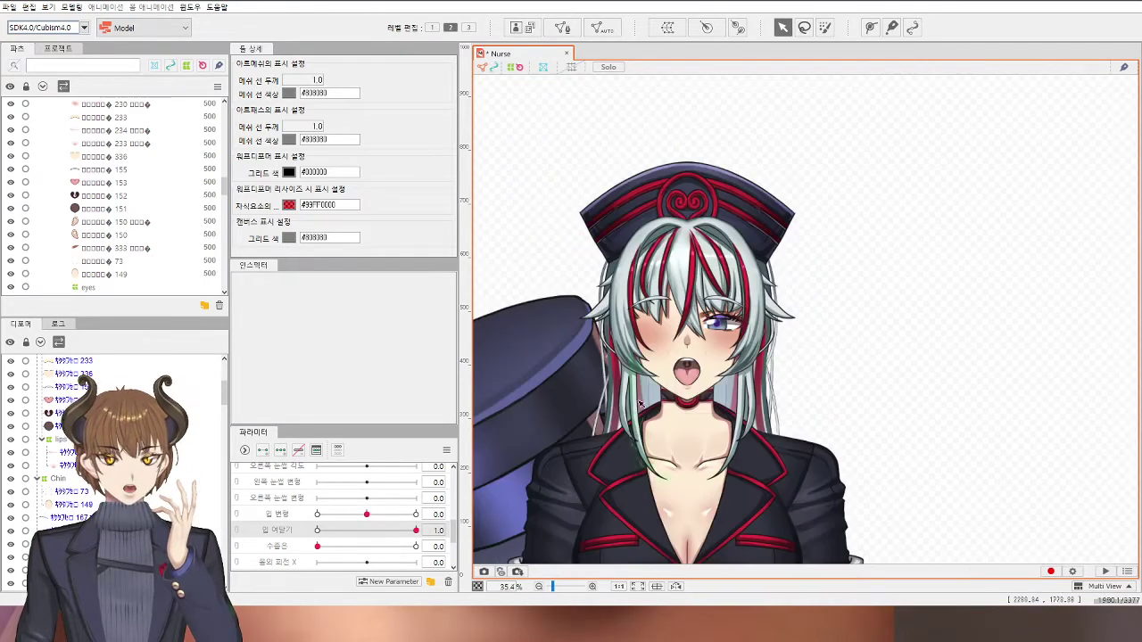
Step: Preview the face with the left eye blink and the mouth opening both at 0
scroll(371, 524, "up", 5)
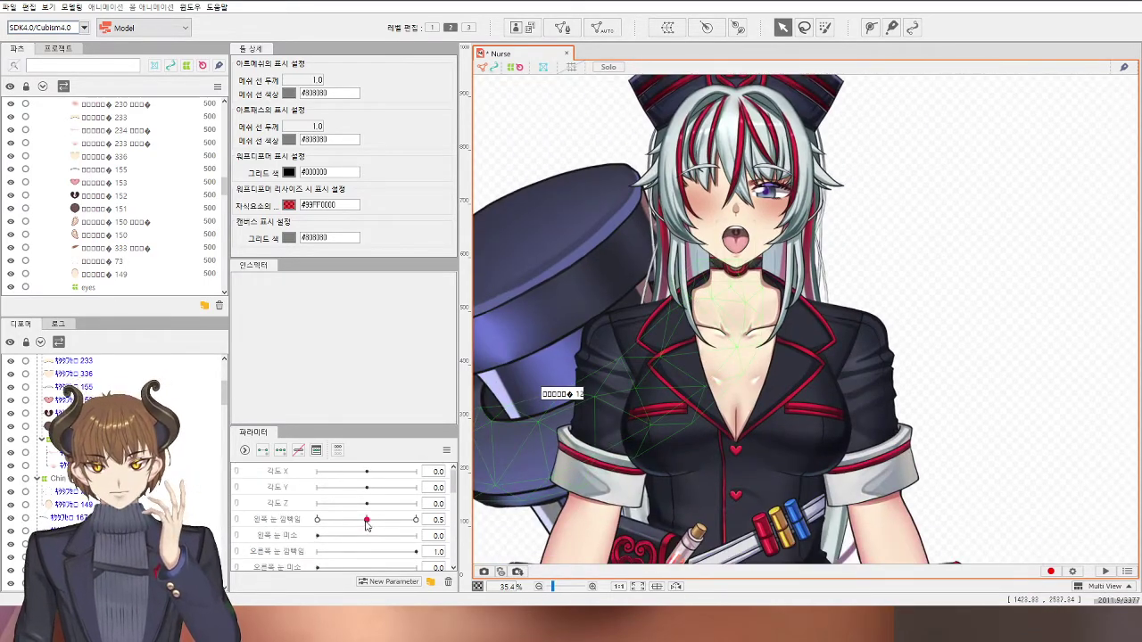
scroll(585, 407, "up", 4)
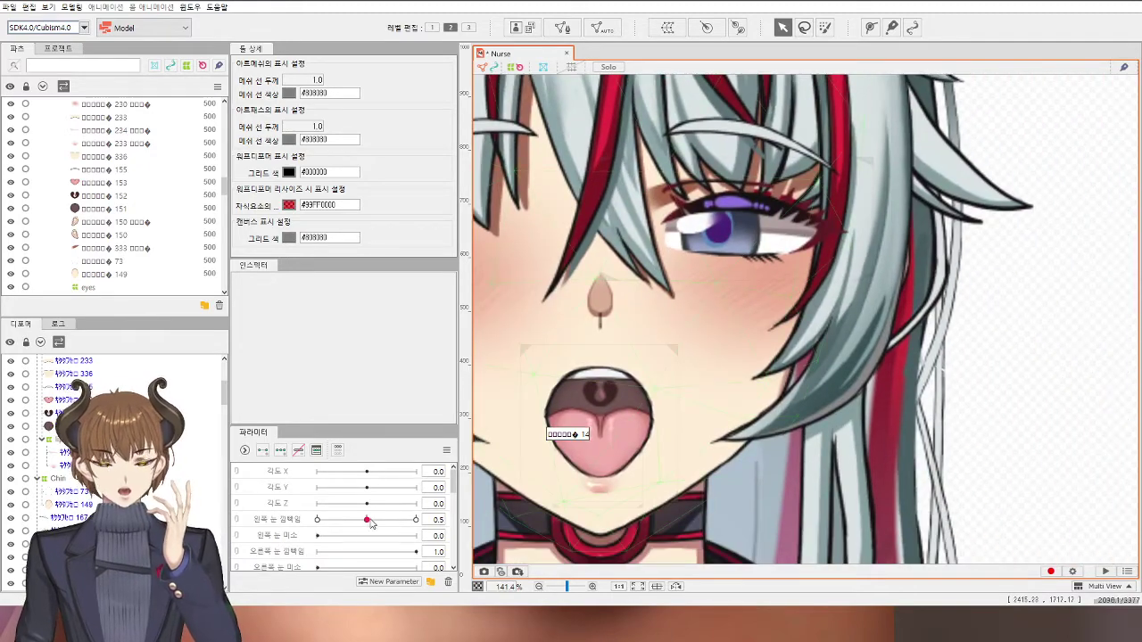
left_click_drag(371, 523, 314, 542)
scroll(357, 531, "down", 5)
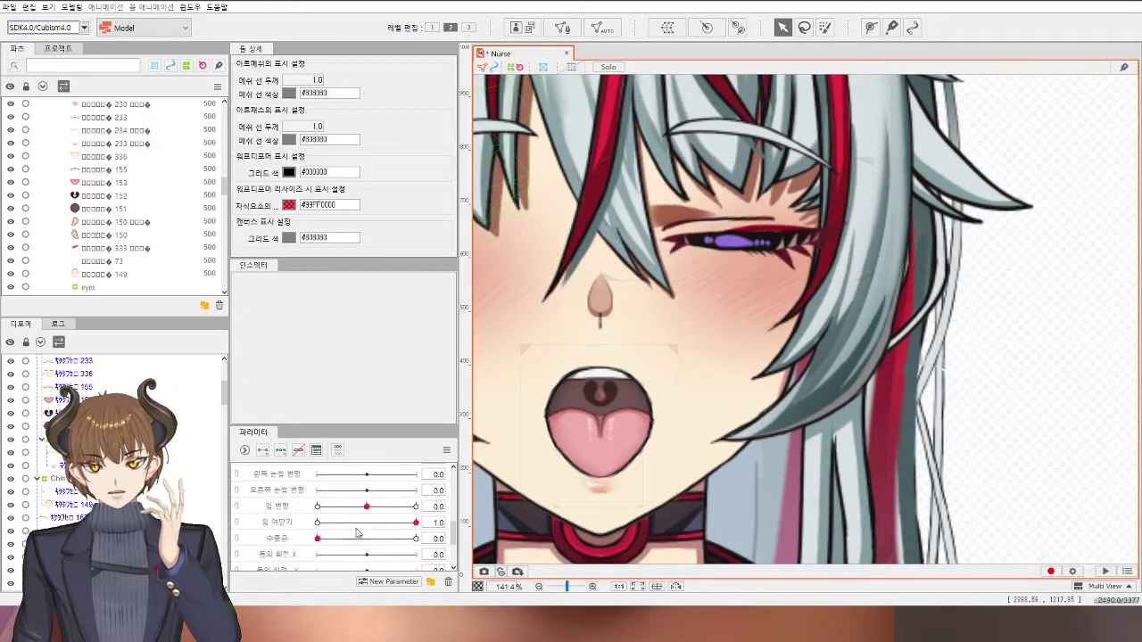
left_click_drag(378, 524, 187, 523)
scroll(375, 506, "up", 5)
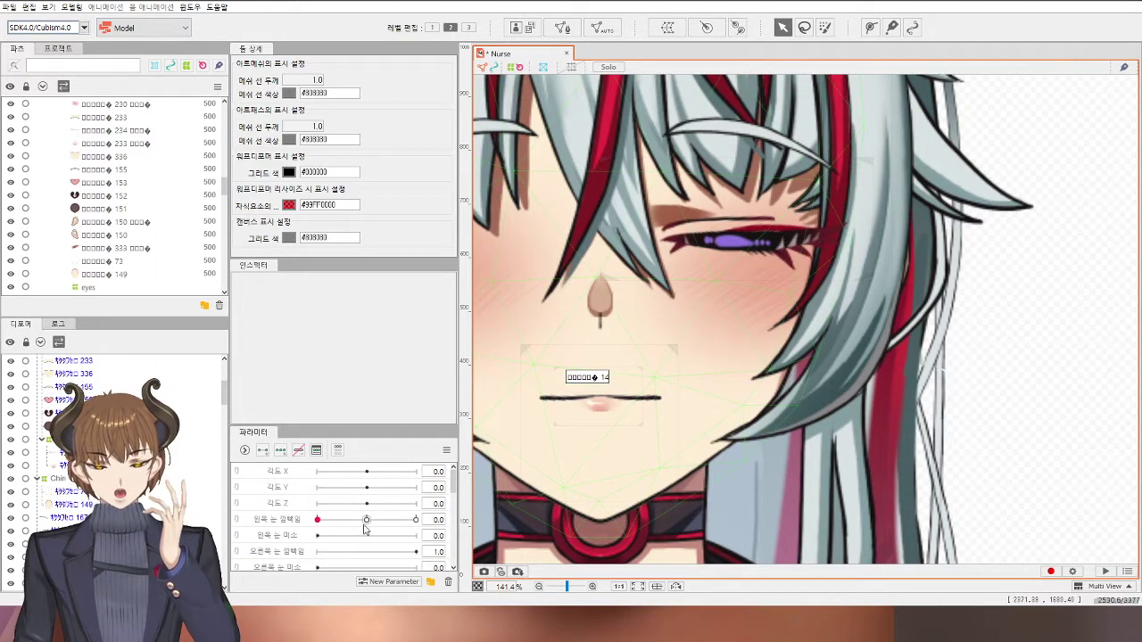
Step: Compare the left eye blink at 0.5 and 0, and set the mouth form to 1.0 to preview the closed-eye smile
left_click(364, 524)
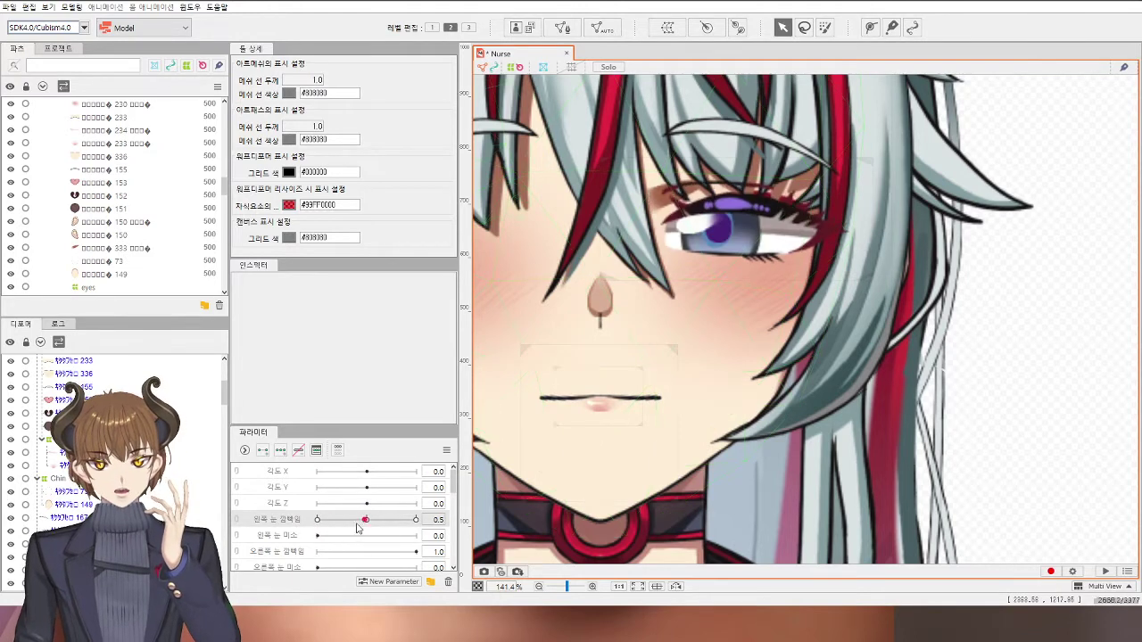
left_click_drag(357, 523, 314, 524)
scroll(387, 527, "down", 4)
left_click_drag(359, 553, 419, 553)
scroll(331, 545, "up", 3)
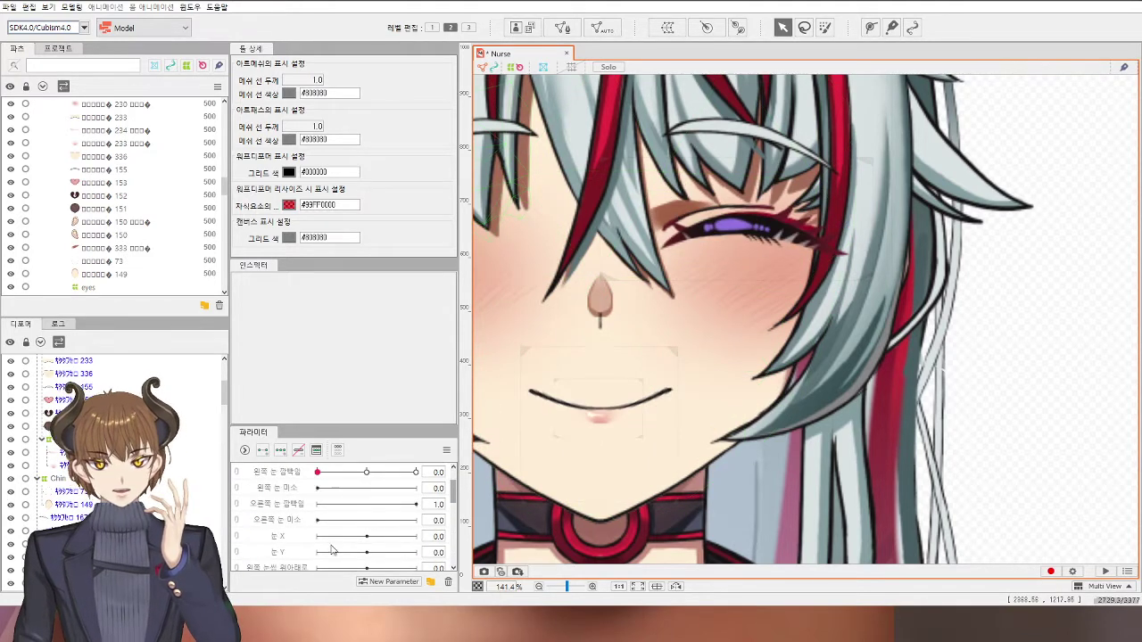
scroll(331, 546, "up", 2)
left_click_drag(367, 519, 286, 548)
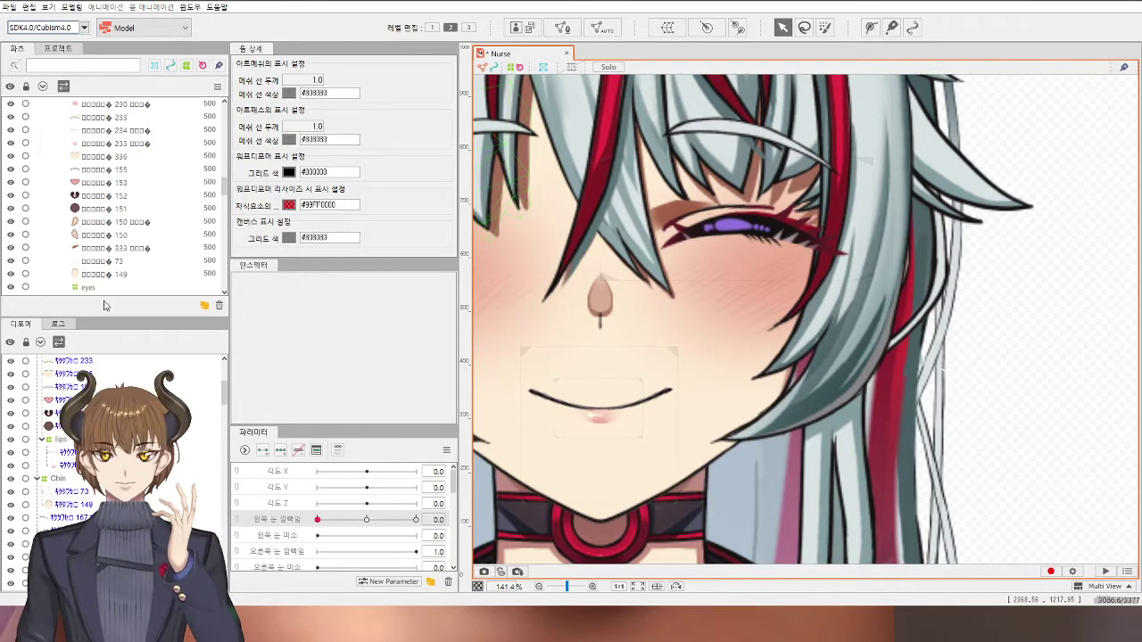
Step: Save the Nurse model file
left_click(13, 7)
left_click(32, 111)
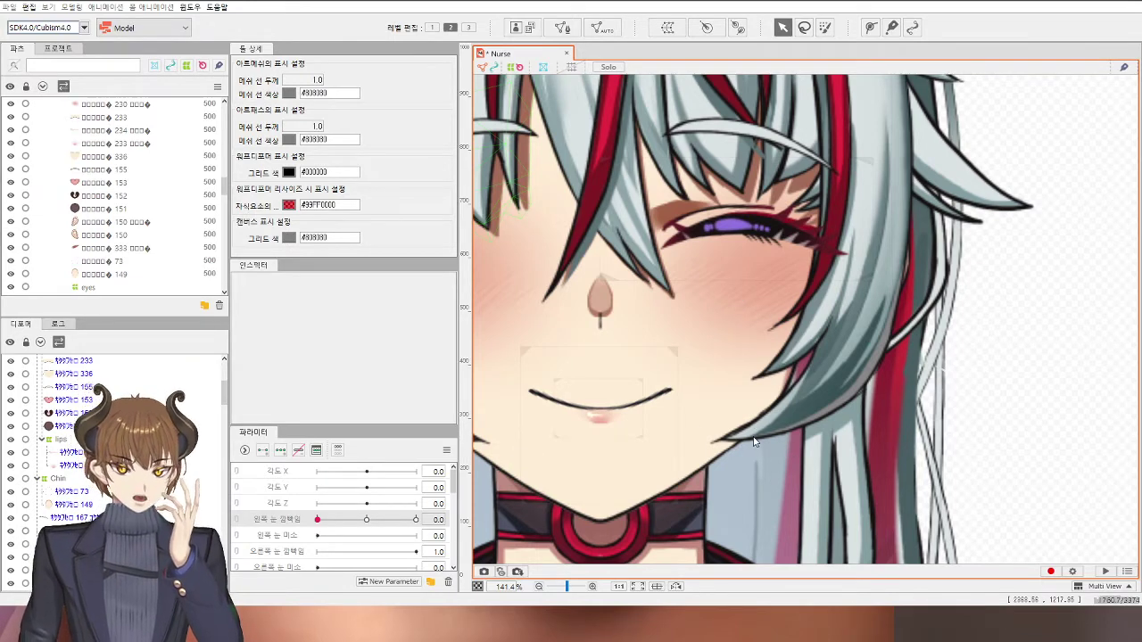
scroll(957, 433, "down", 2)
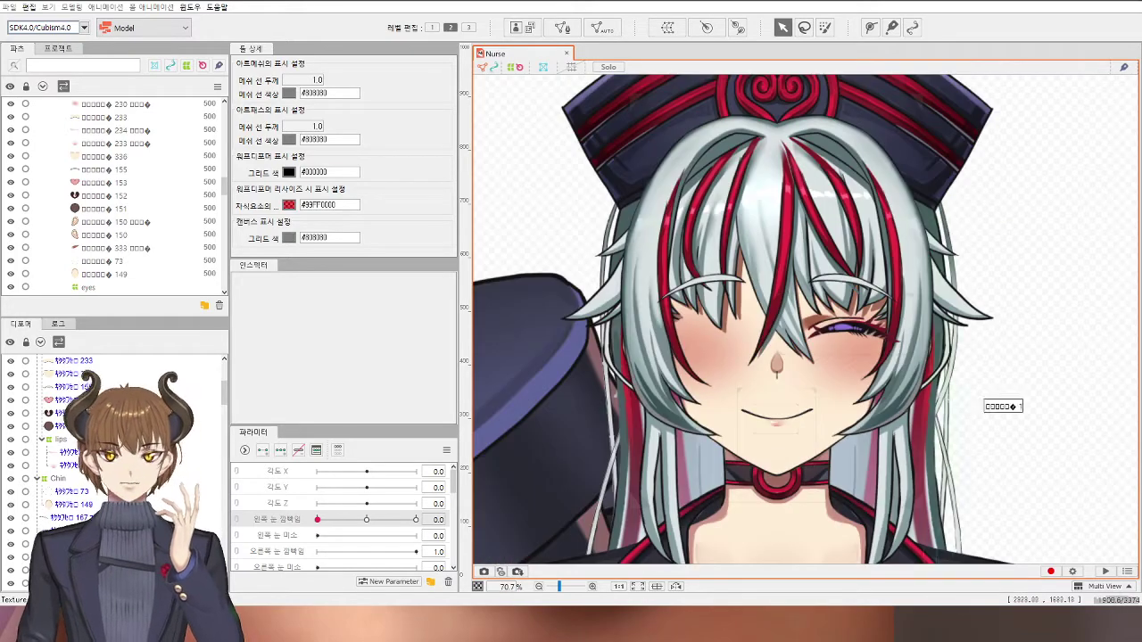
left_click_drag(957, 468, 953, 397)
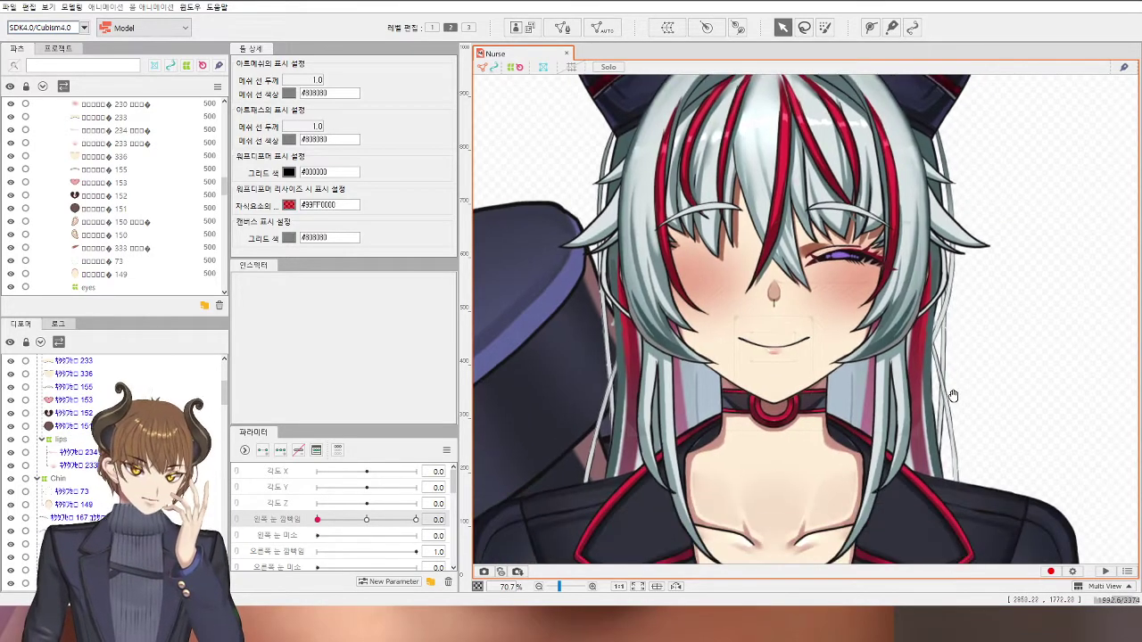
Step: Set the mouth opening to 1.0 and pull both corners of mouth interior mesh 151 outward toward the upper lip's ends
scroll(335, 517, "down", 5)
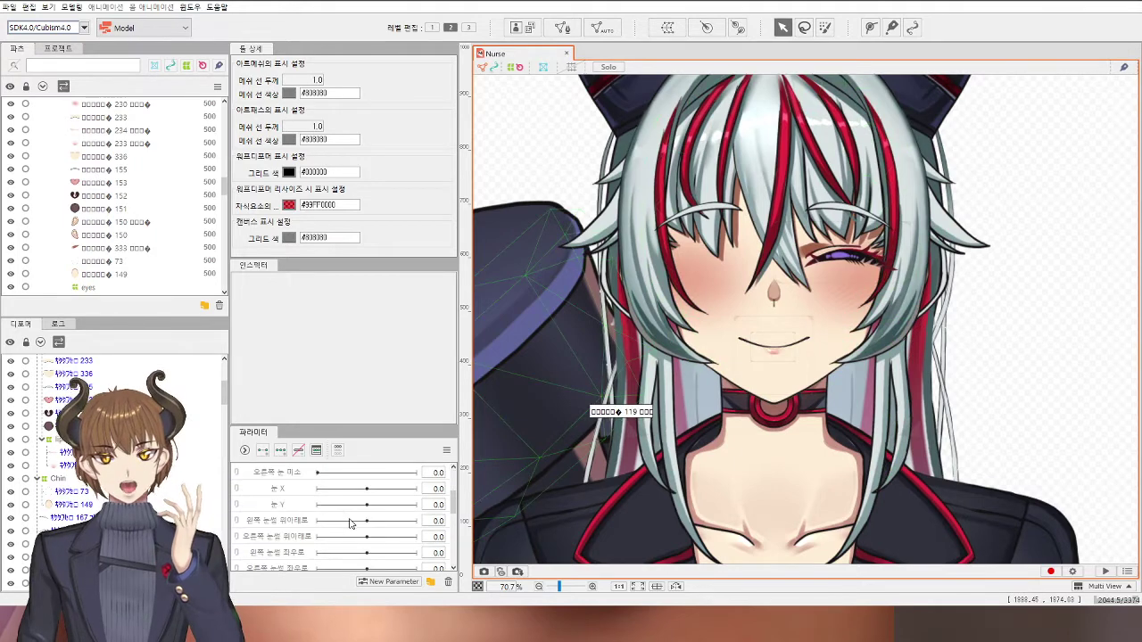
left_click_drag(324, 476, 418, 475)
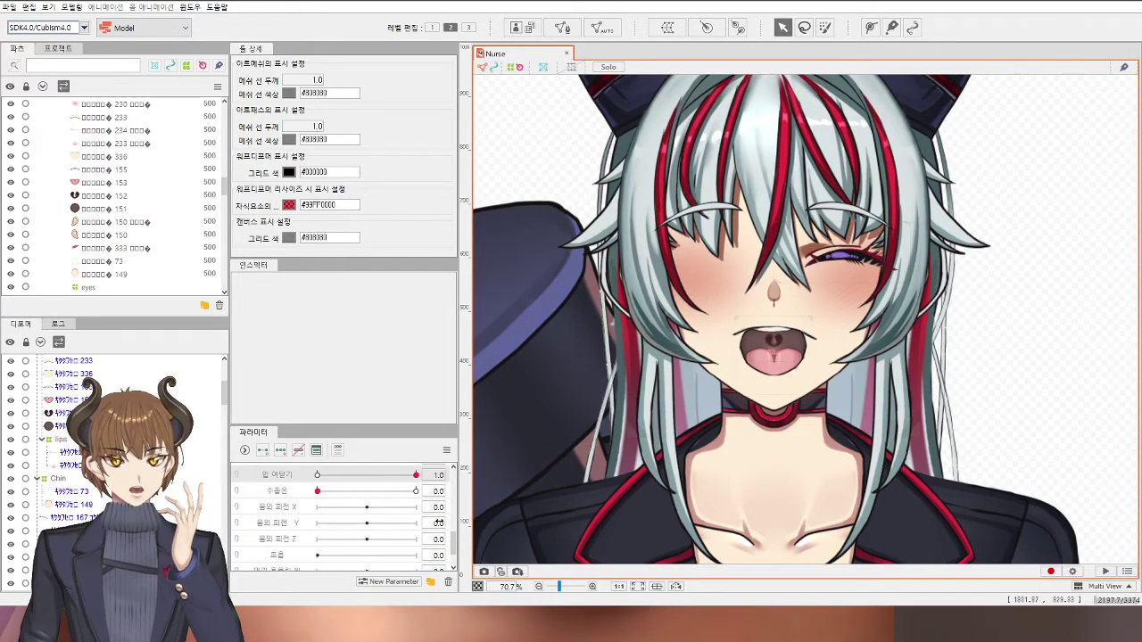
left_click_drag(438, 523, 401, 533)
scroll(800, 351, "up", 5)
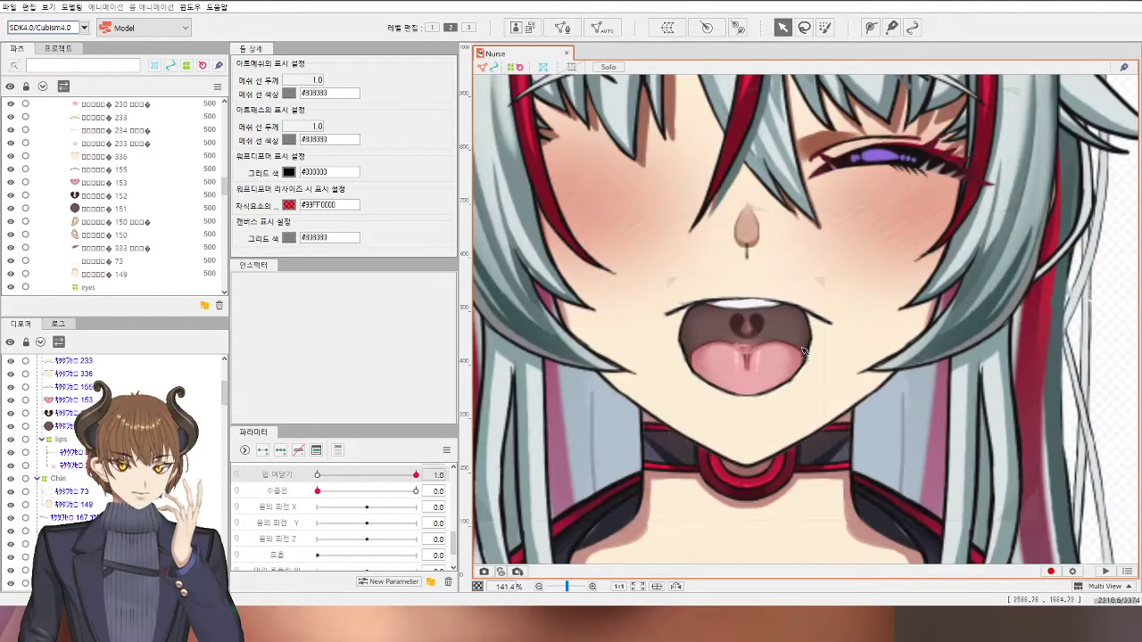
left_click(809, 337)
left_click_drag(812, 328, 842, 322)
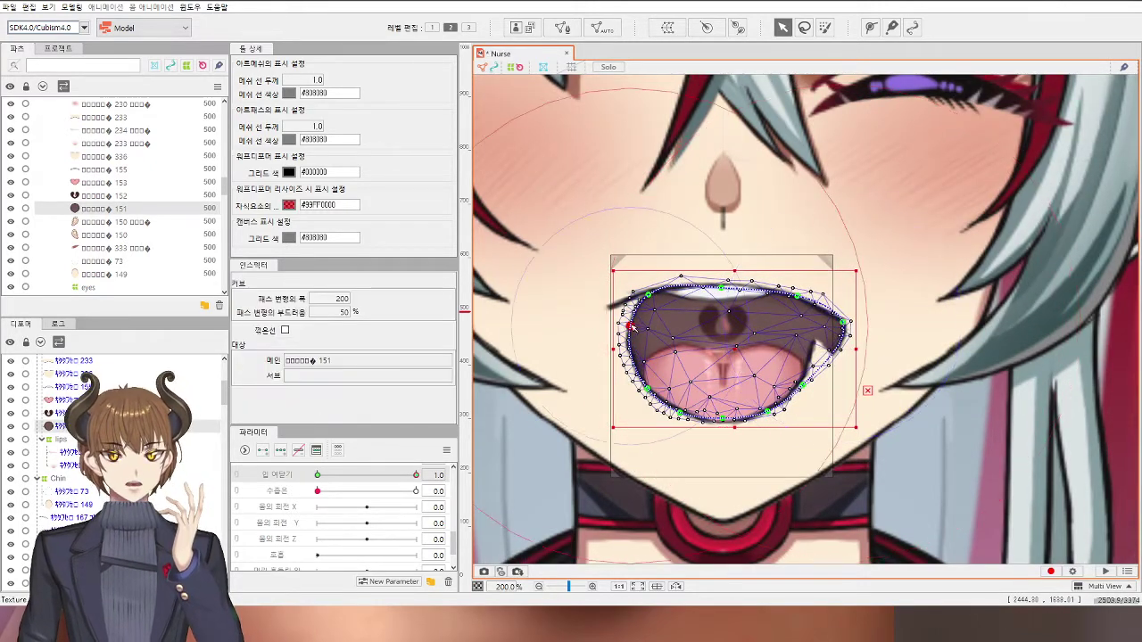
left_click_drag(608, 328, 600, 312)
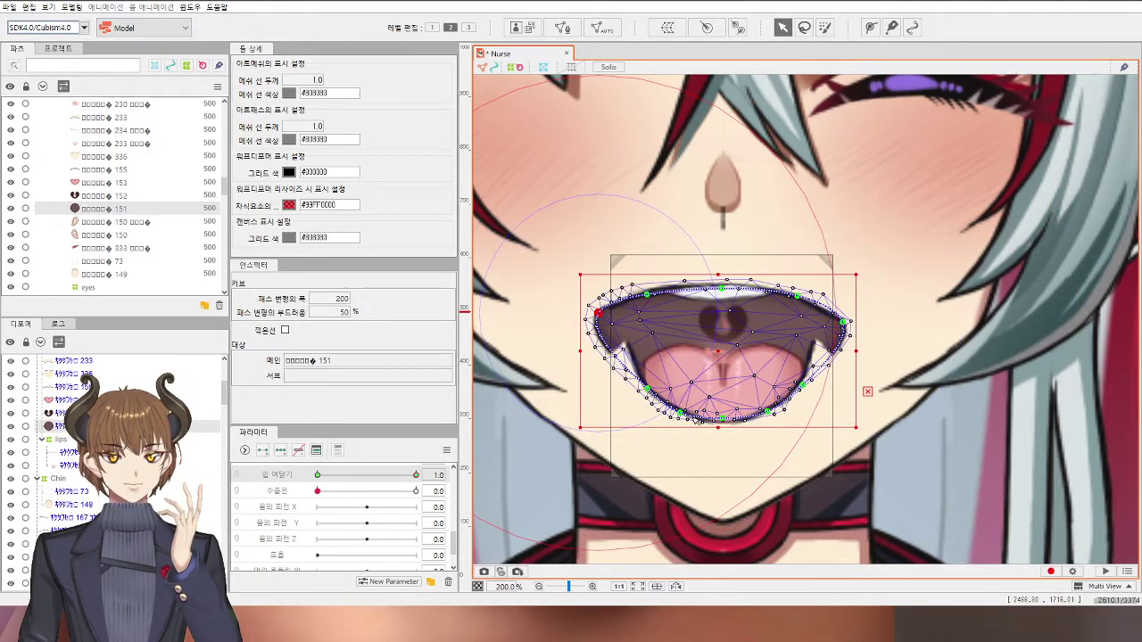
Step: Raise the bottom of mesh 151's deform path and stretch both of its corners farther outward
mouse_move(724, 423)
left_mouse_down()
mouse_move(726, 408)
mouse_move(679, 401)
left_mouse_up()
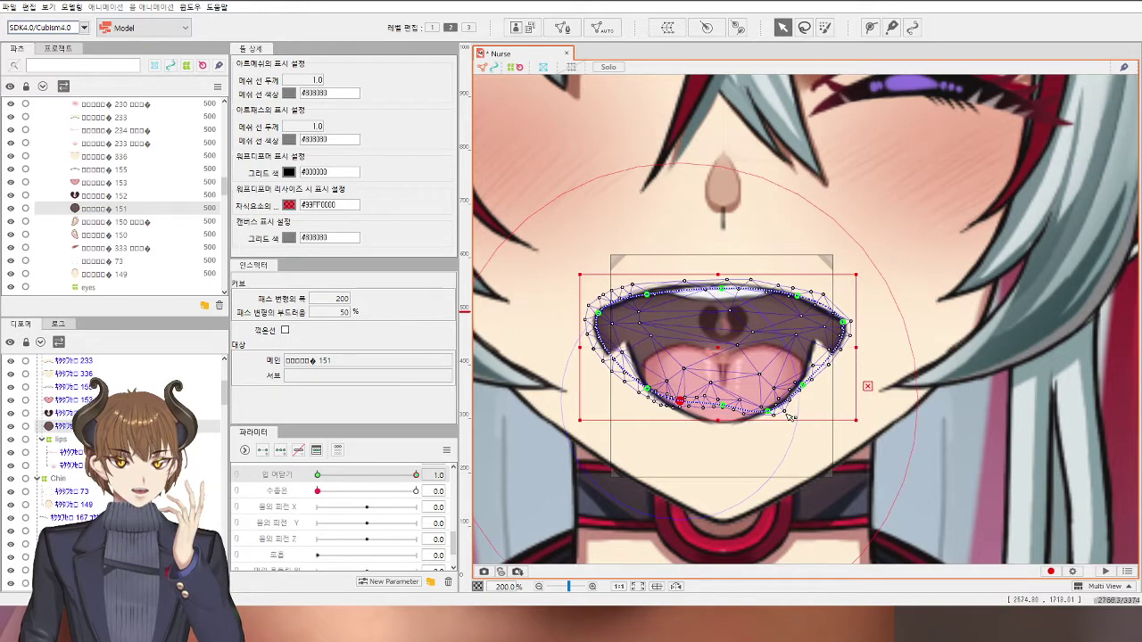
left_click_drag(774, 414, 775, 402)
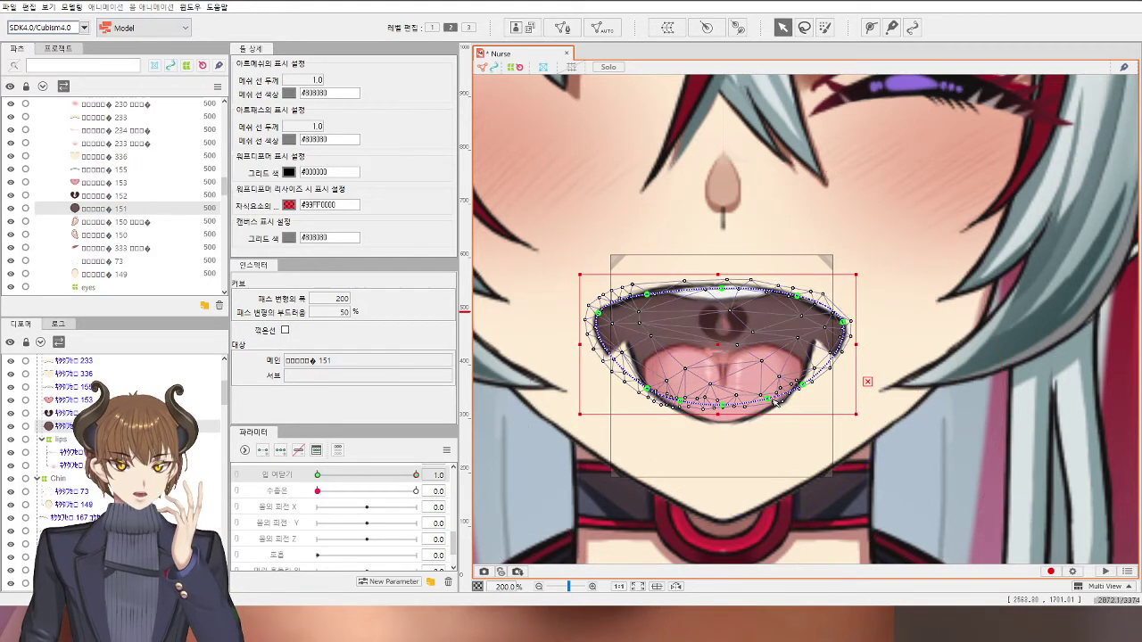
mouse_move(846, 323)
left_mouse_down()
mouse_move(870, 334)
mouse_move(872, 324)
left_mouse_up()
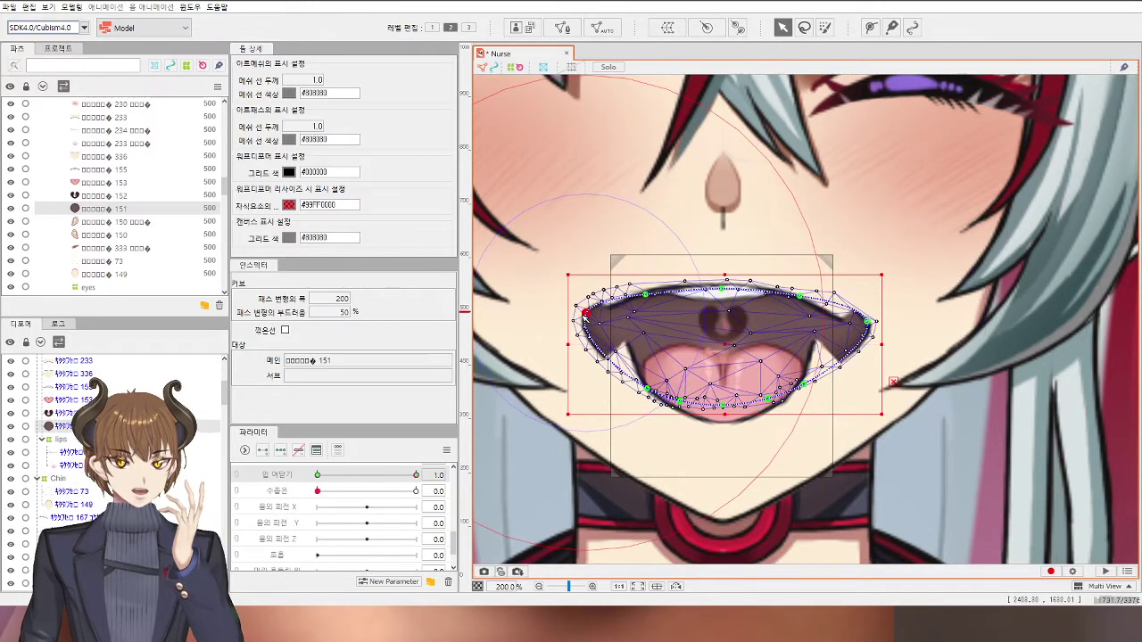
scroll(579, 314, "down", 5)
left_click(822, 322)
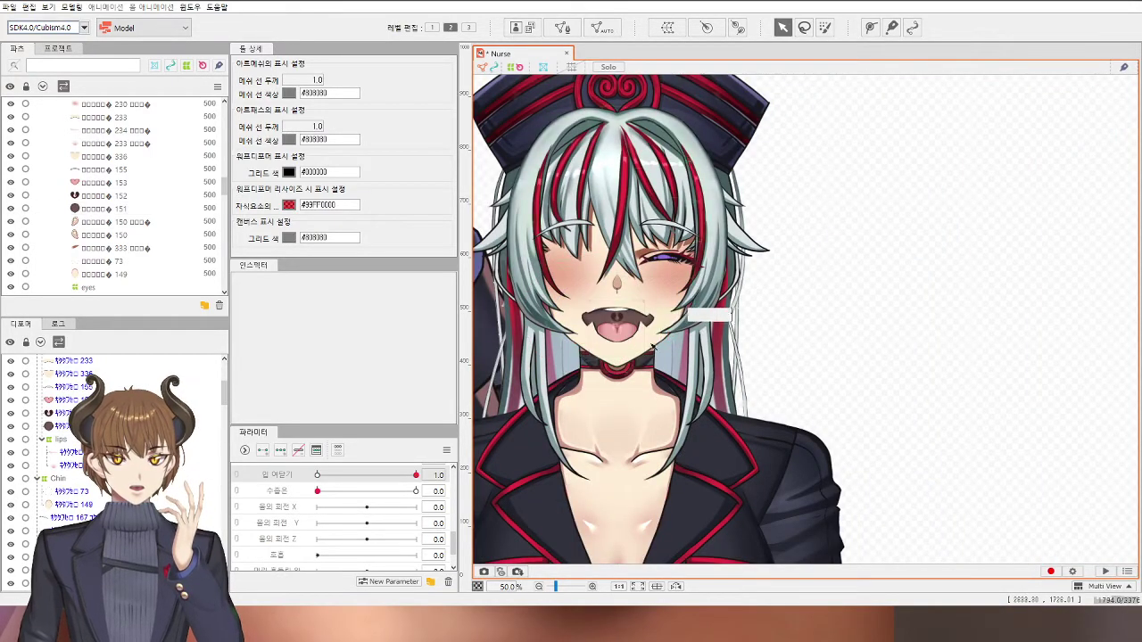
Step: Raise the bottom centre and lower side points of mesh 151's deform path further into a shallow, even curve
scroll(652, 346, "up", 3)
left_click(605, 329)
scroll(605, 329, "up", 1)
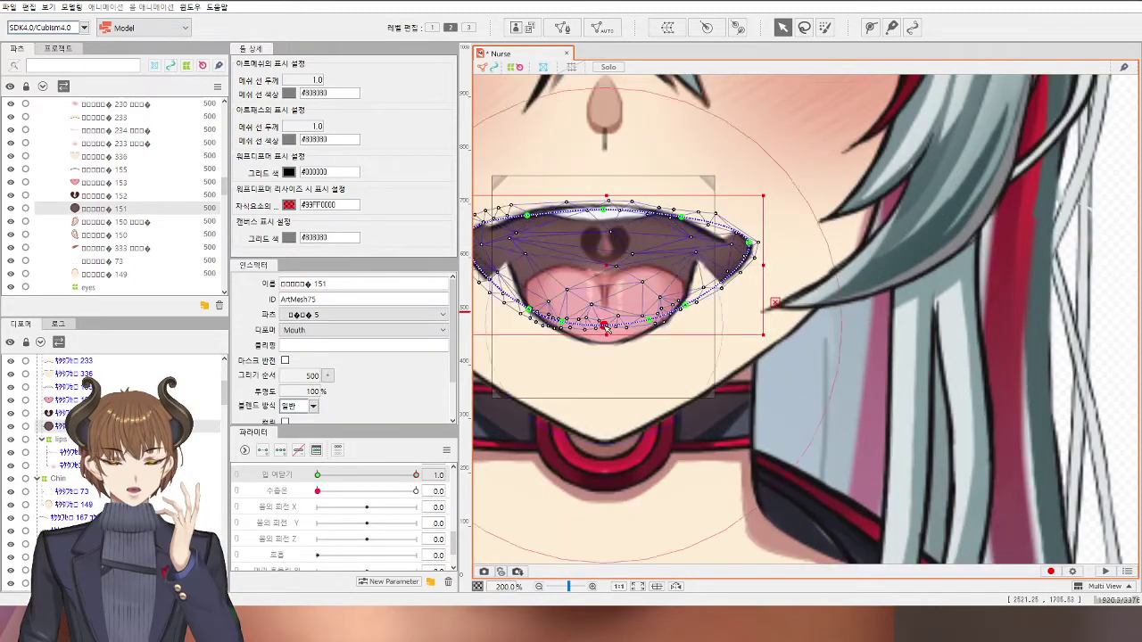
left_click_drag(604, 326, 561, 297)
left_click(529, 310)
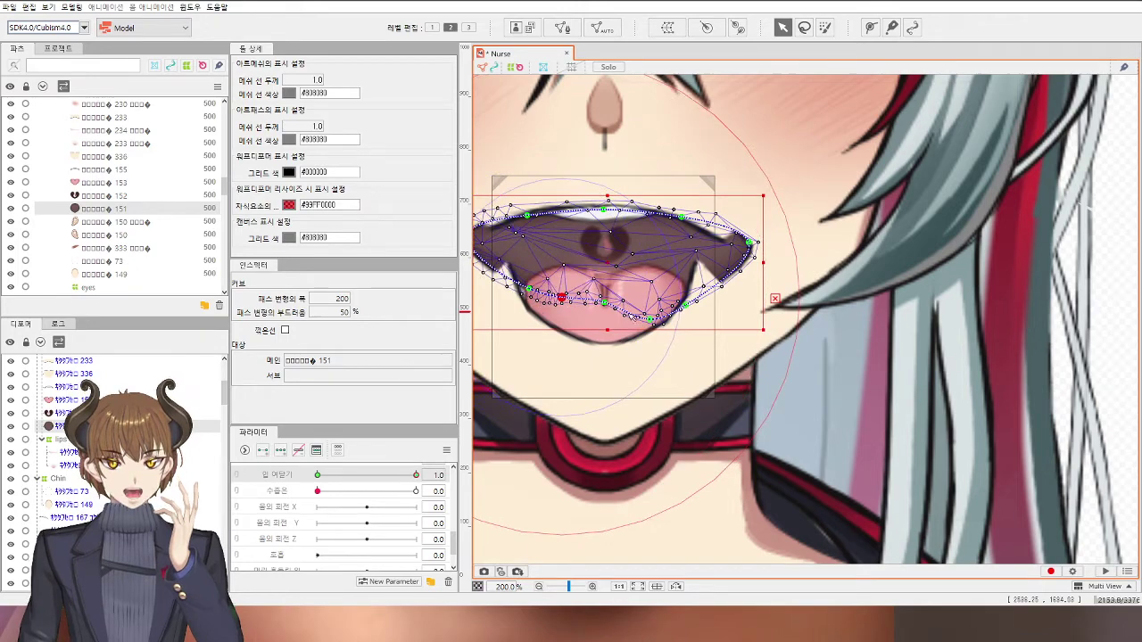
left_click_drag(653, 323, 691, 294)
scroll(691, 294, "down", 3)
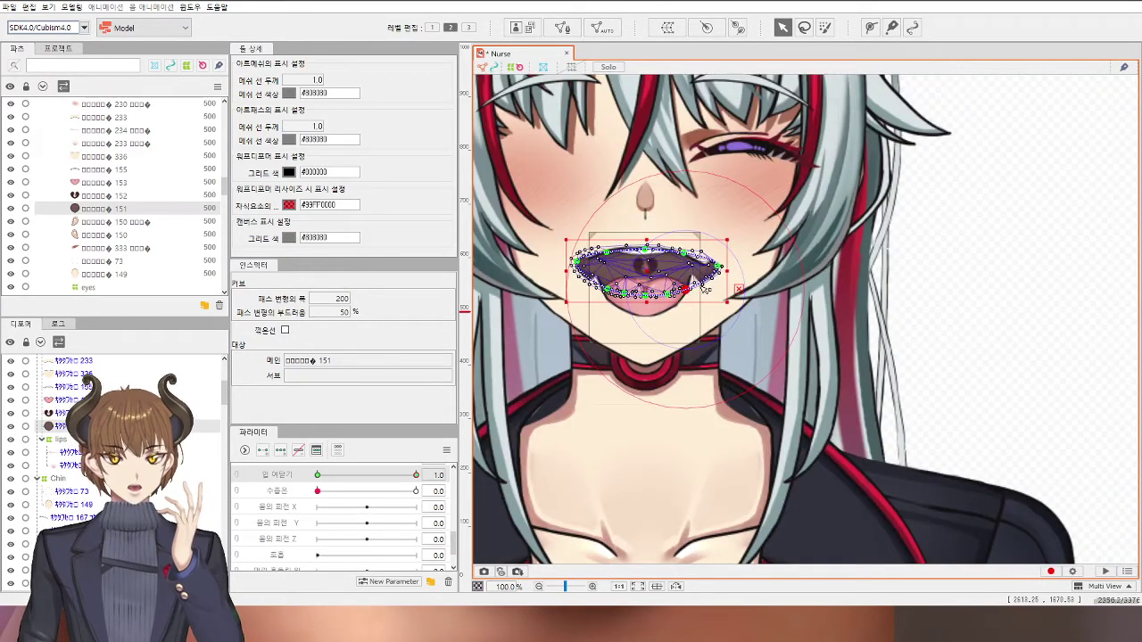
Step: Pull both corners of mouth interior mesh 151 inward at mouth opening 1.0 and deselect the mesh
scroll(580, 265, "up", 4)
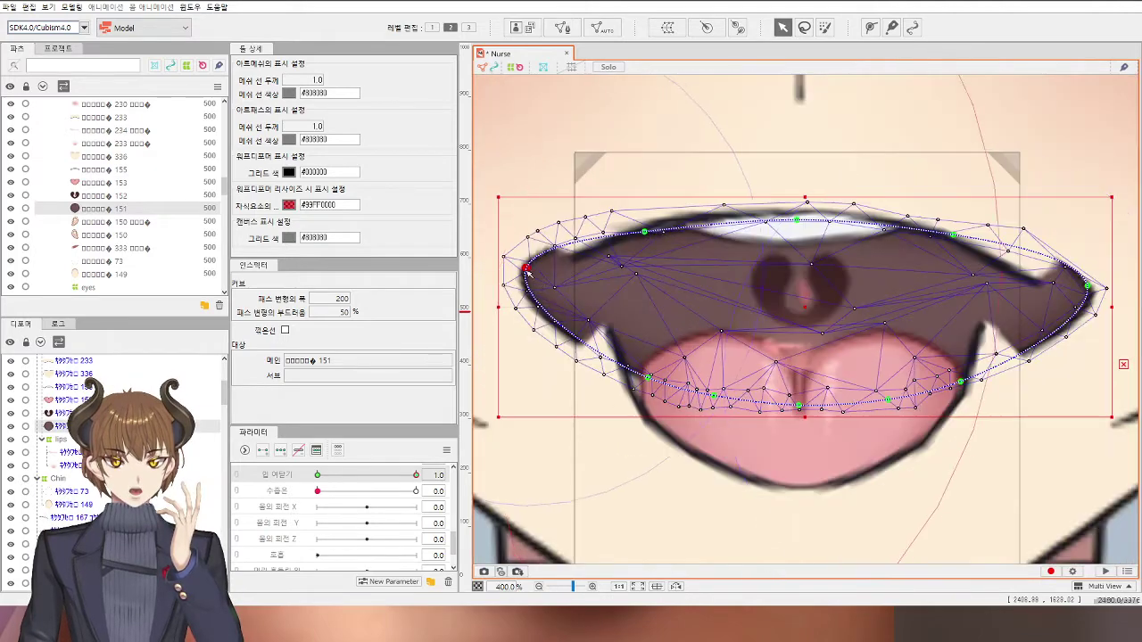
left_click_drag(551, 275, 554, 281)
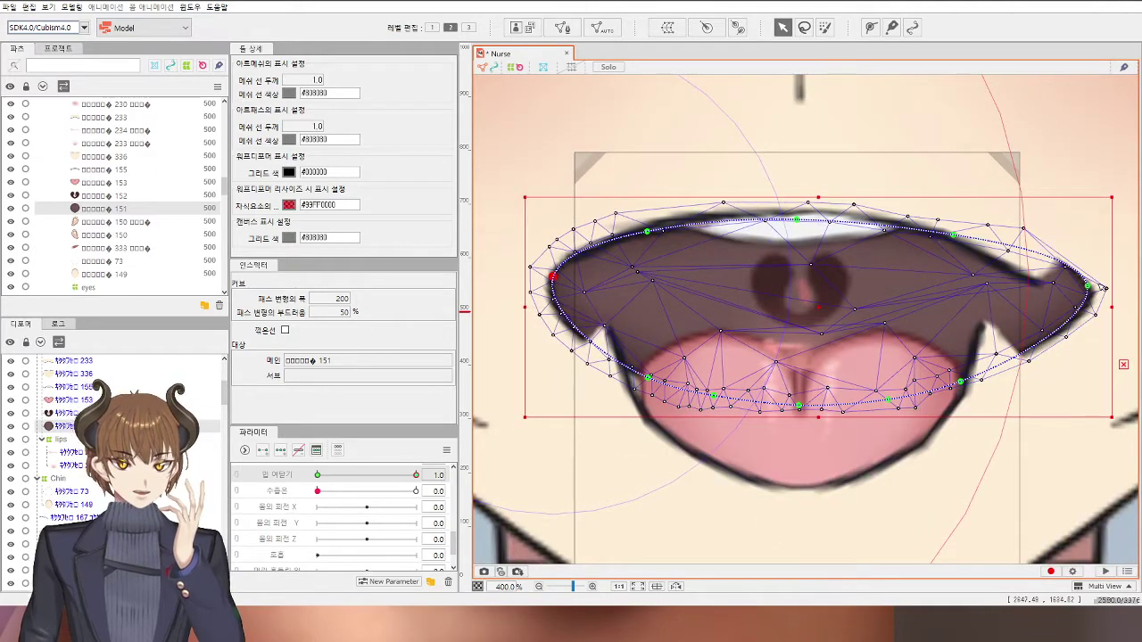
left_click_drag(1089, 286, 1052, 287)
scroll(1052, 287, "down", 8)
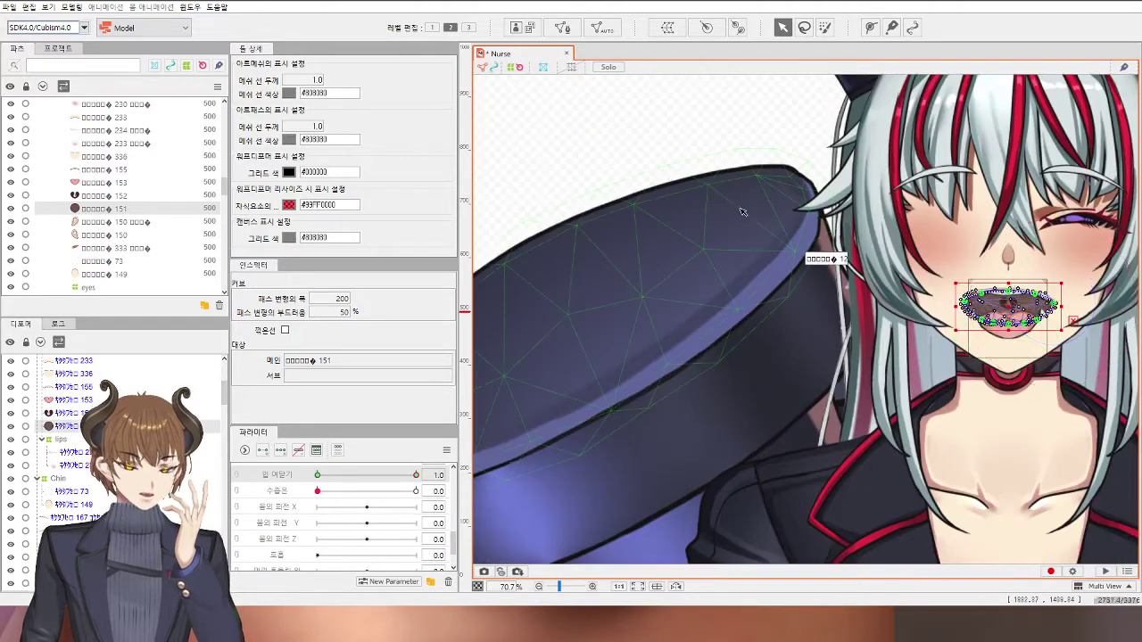
left_click(605, 237)
scroll(605, 237, "down", 2)
scroll(753, 283, "up", 4)
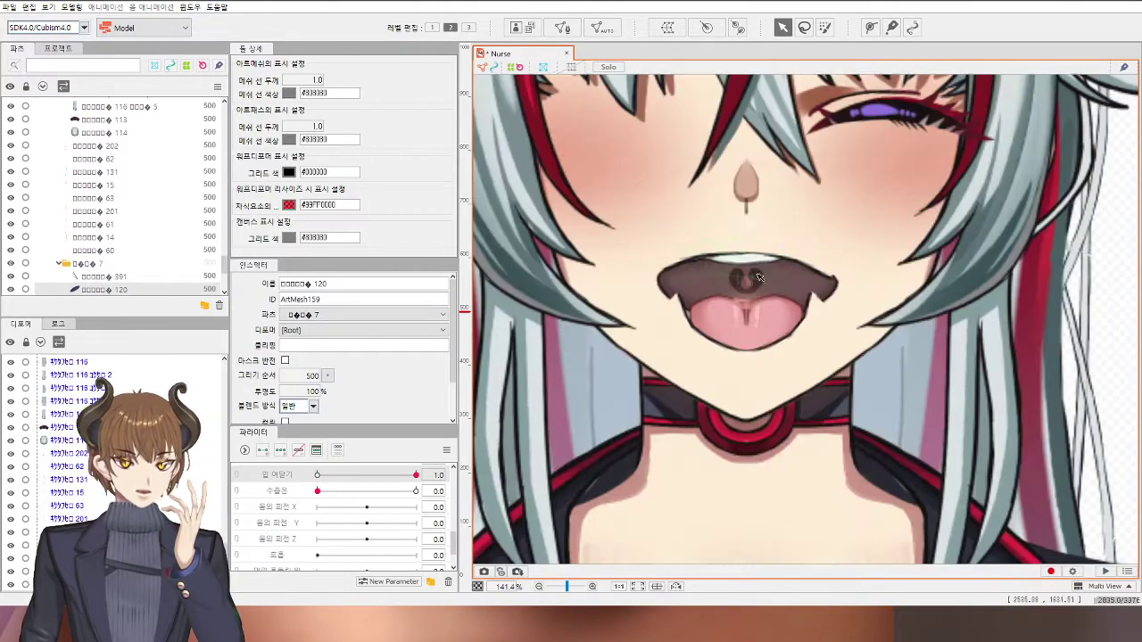
Step: Lower the left corner of upper lip mesh 233's deform path and shift its neighbouring point outward and down
left_click(759, 253)
scroll(688, 256, "up", 3)
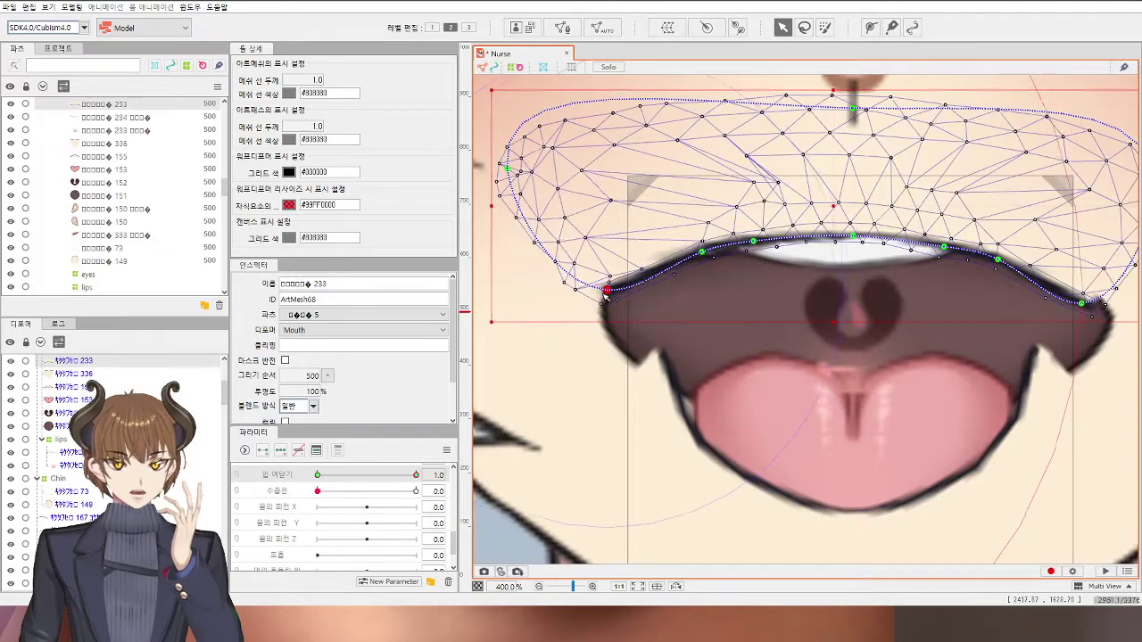
left_click(603, 307)
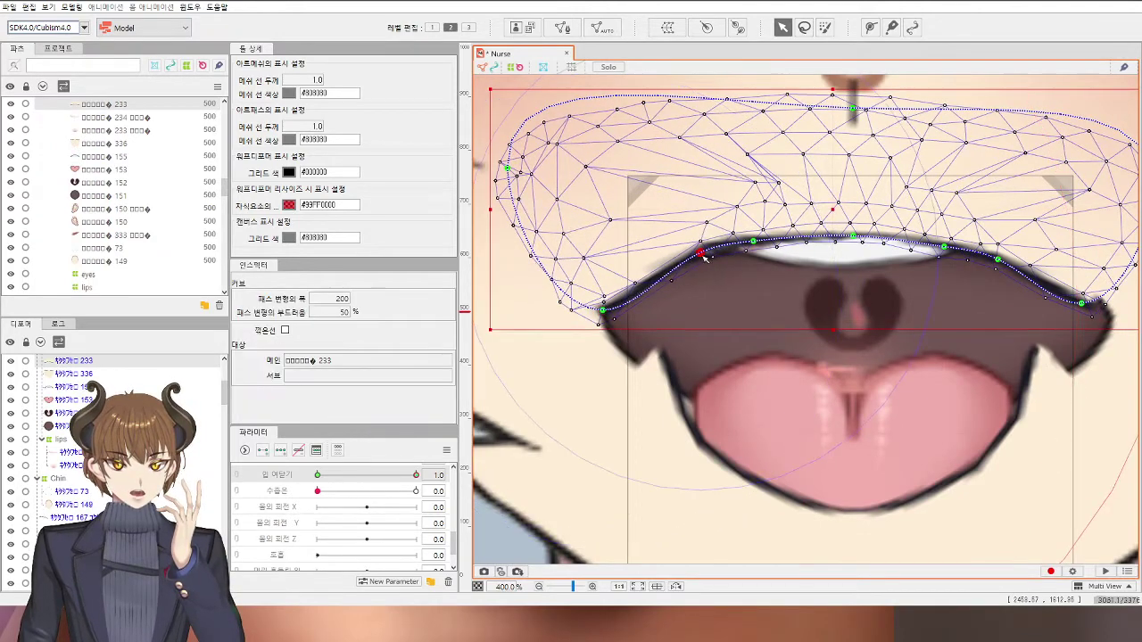
left_click_drag(703, 254, 667, 271)
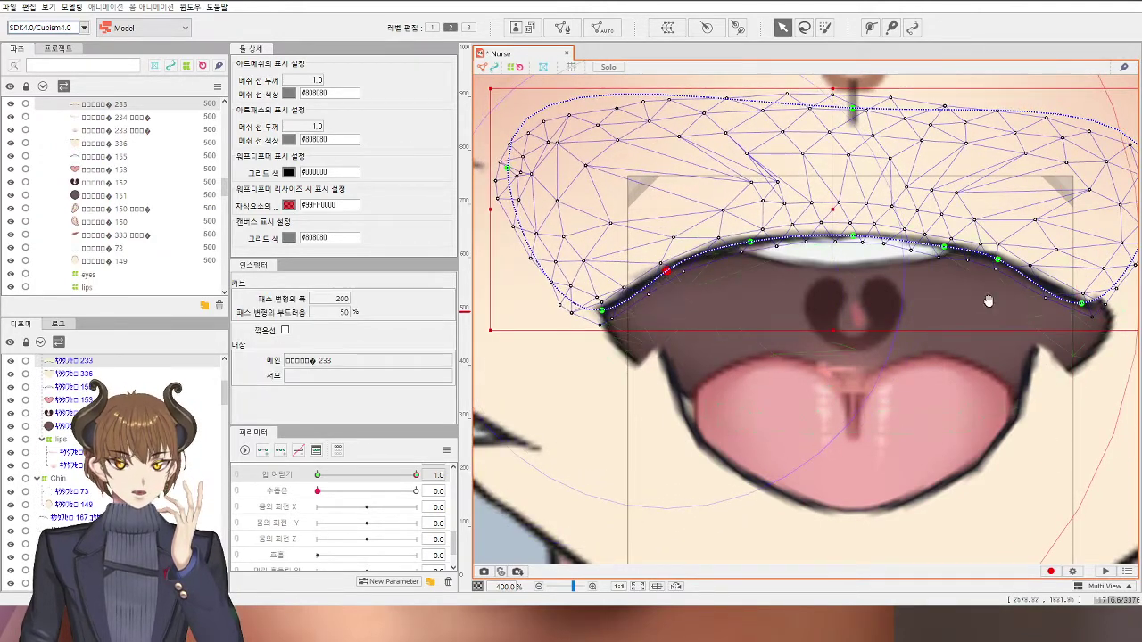
Step: Lower the right corner and adjacent point of upper lip mesh 233 to match the left side, then deselect it
left_click_drag(988, 301, 809, 294)
left_click_drag(901, 296, 922, 319)
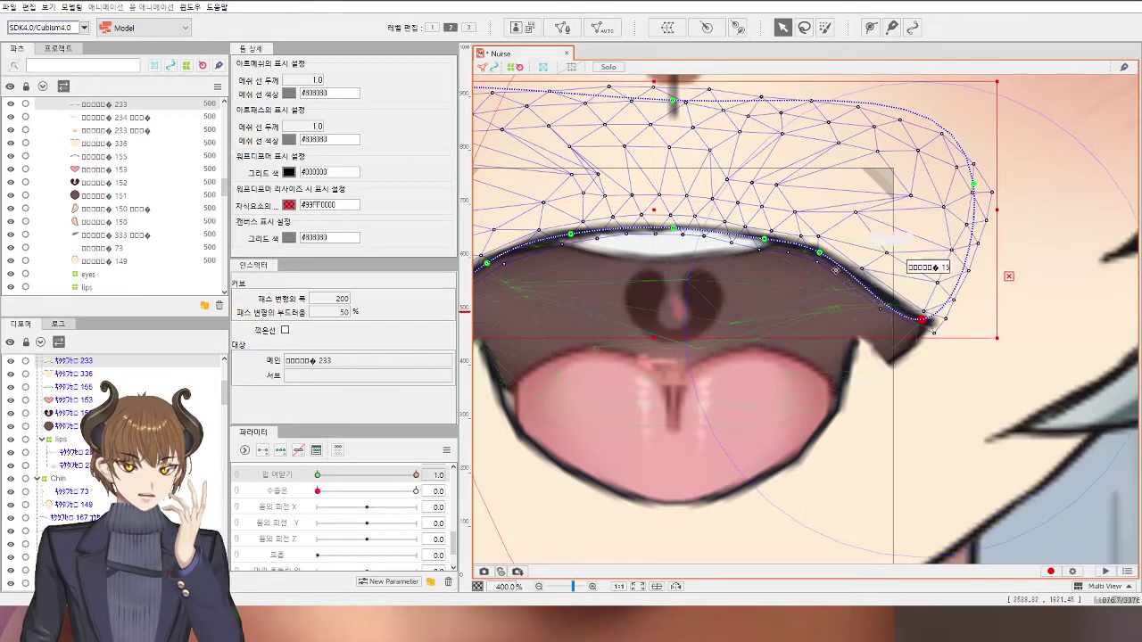
left_click_drag(818, 252, 844, 277)
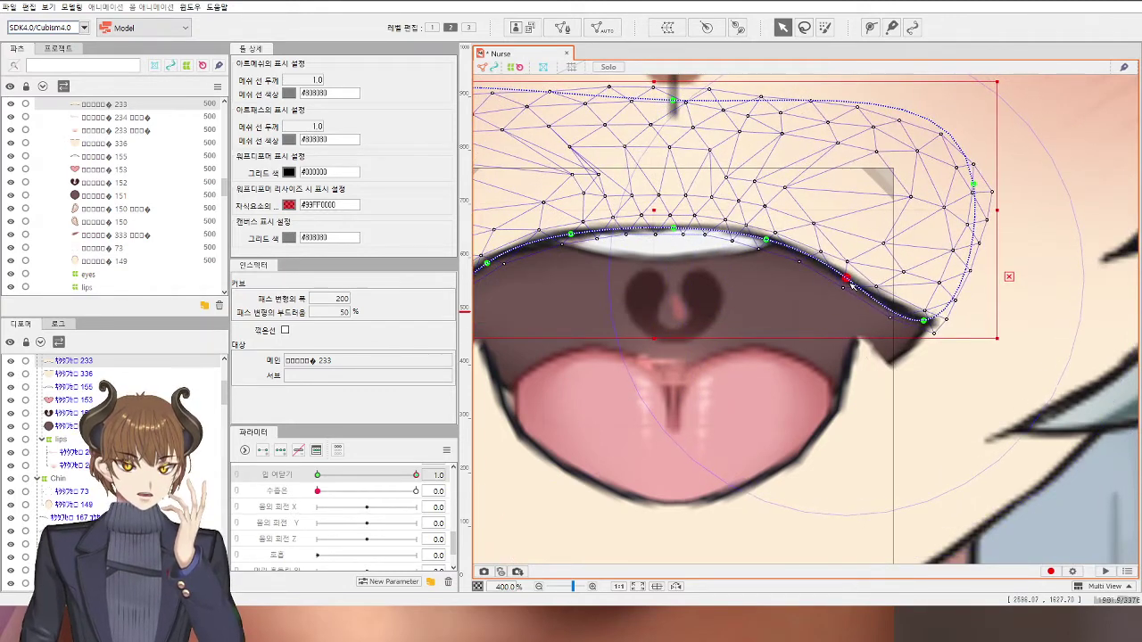
scroll(852, 285, "down", 2)
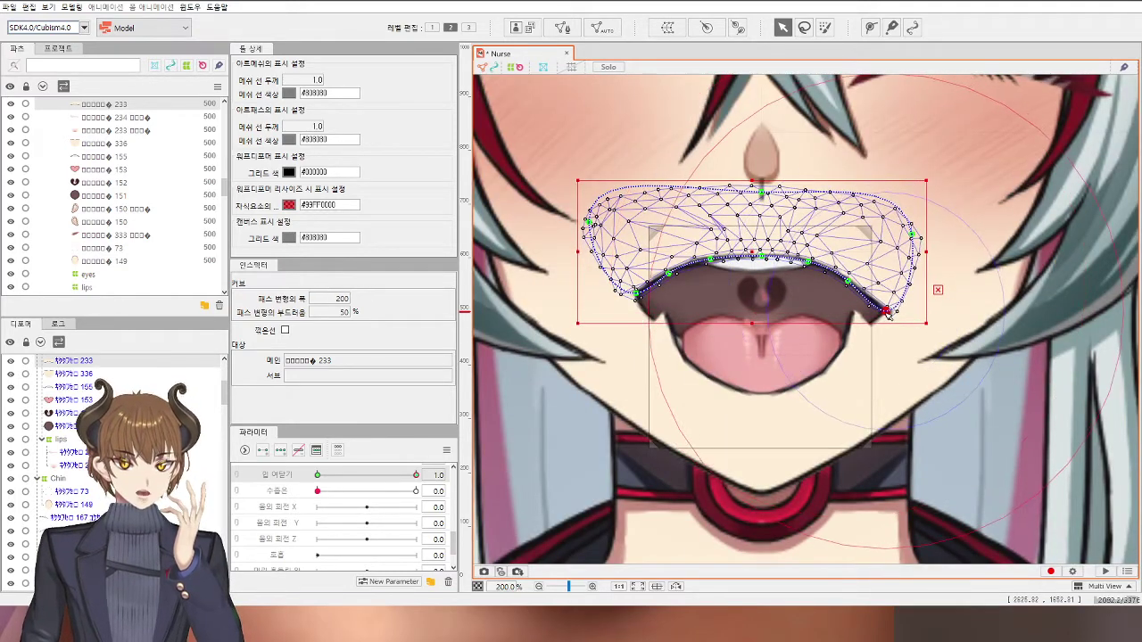
scroll(887, 308, "down", 1)
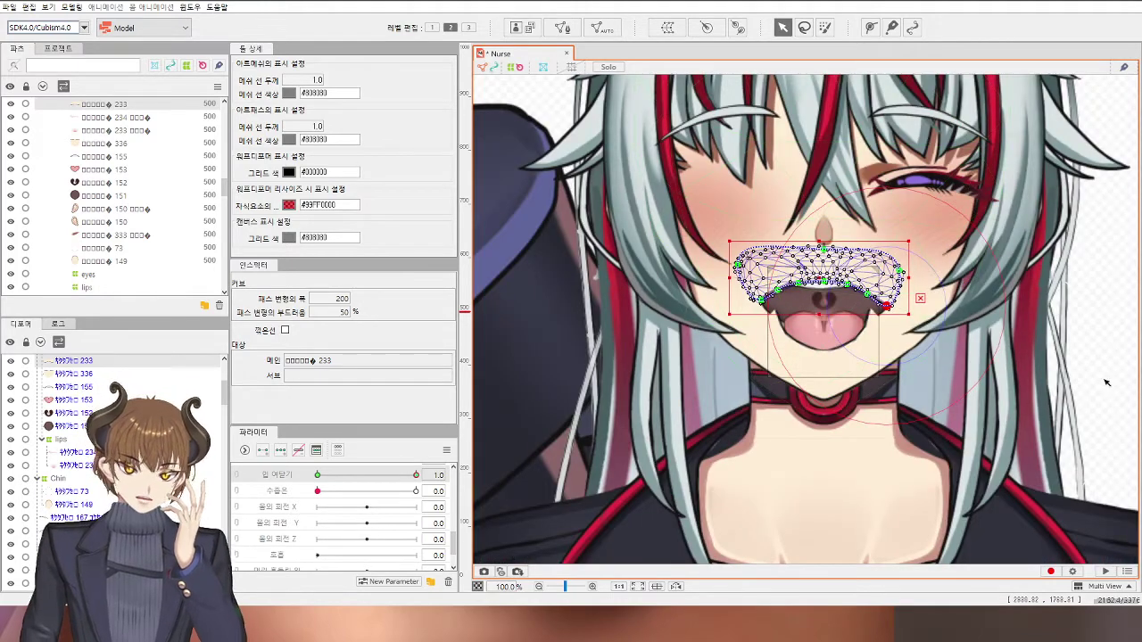
left_click(1123, 308)
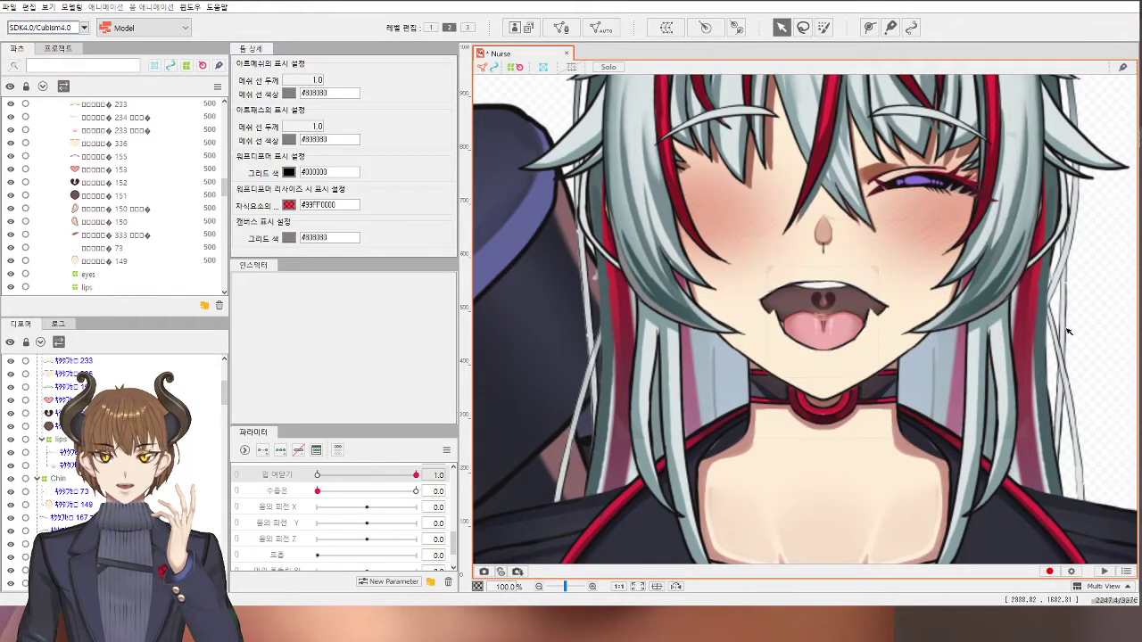
Step: Nudge the right corner and side point of upper lip mesh 233 slightly up and outward
scroll(886, 258, "up", 3)
left_click(879, 293)
scroll(874, 294, "up", 1)
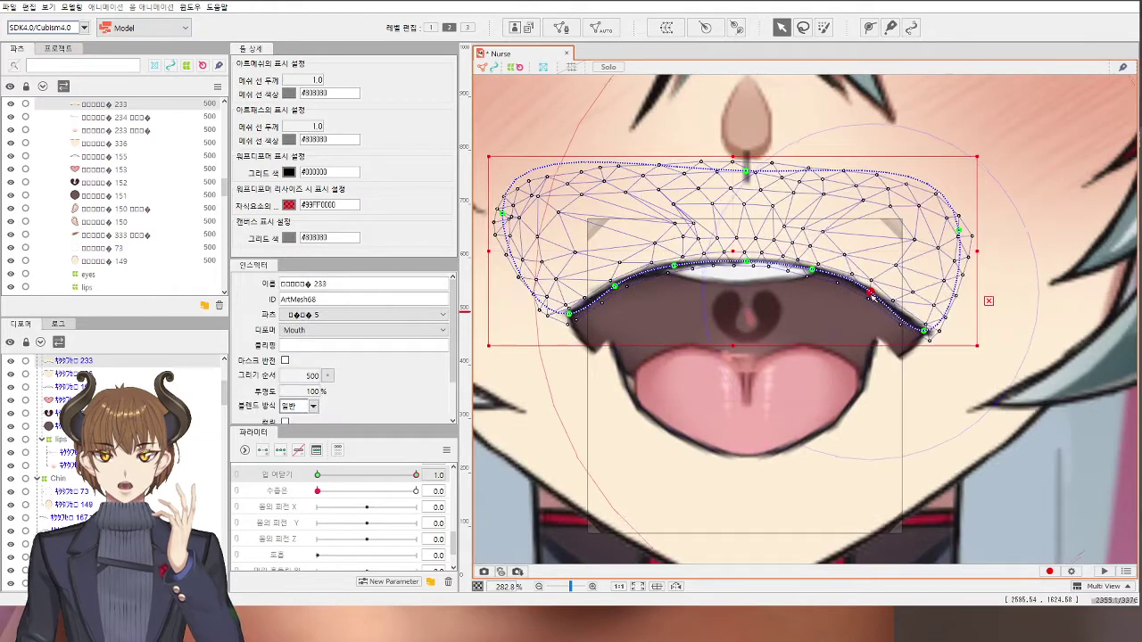
left_click_drag(872, 295, 875, 292)
left_click_drag(924, 332, 929, 327)
scroll(927, 328, "down", 1)
Step: Pull both corners of lower lip mesh 336 outward and up to meet the ends of the upper lip
left_click(669, 352)
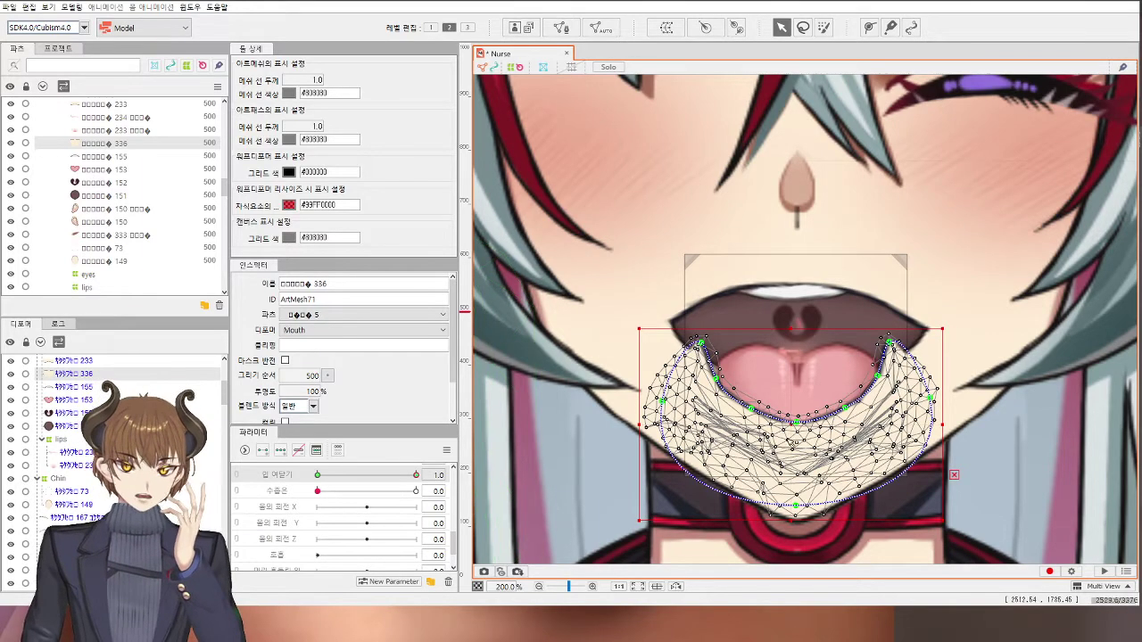
left_click_drag(889, 343, 925, 329)
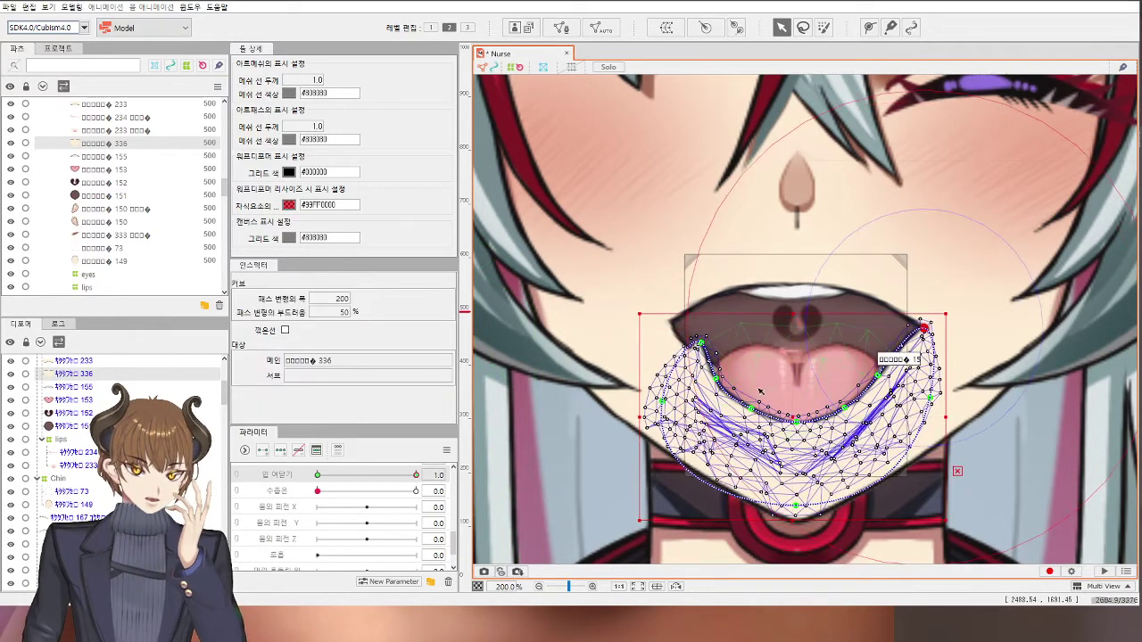
left_click_drag(702, 343, 678, 328)
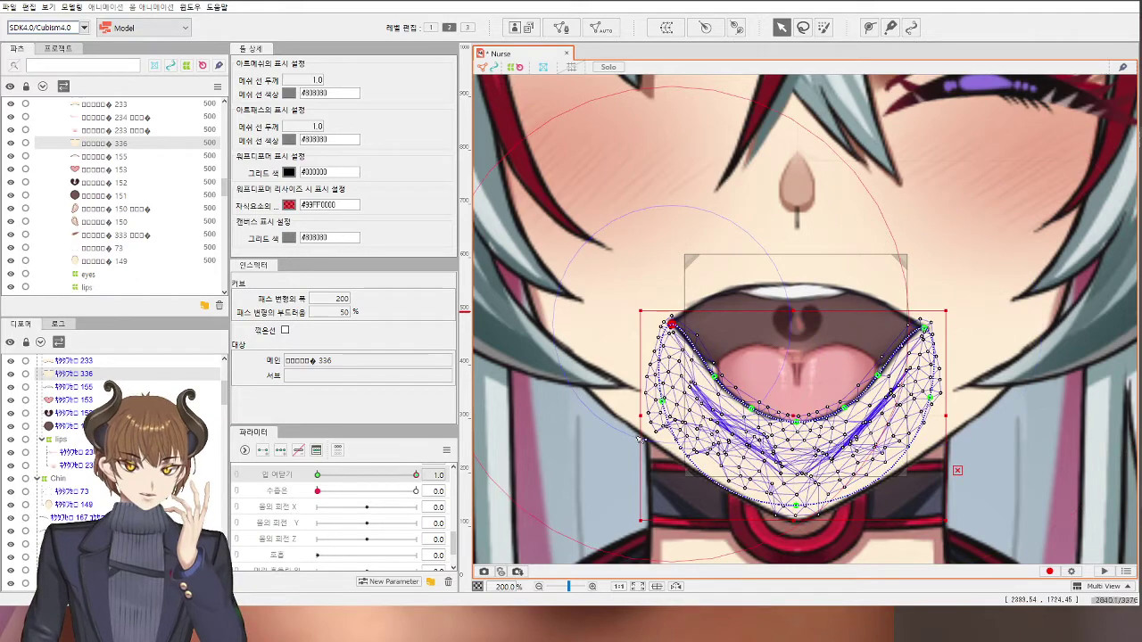
Step: Raise the side and bottom centre points of lower lip mesh 336's inner edge into a shallow, even curve
left_click(706, 381)
left_click_drag(706, 382, 715, 366)
left_click_drag(750, 406, 719, 363)
left_click_drag(795, 421, 794, 334)
key("ctrl+z")
scroll(791, 421, "up", 1)
scroll(795, 423, "up", 1)
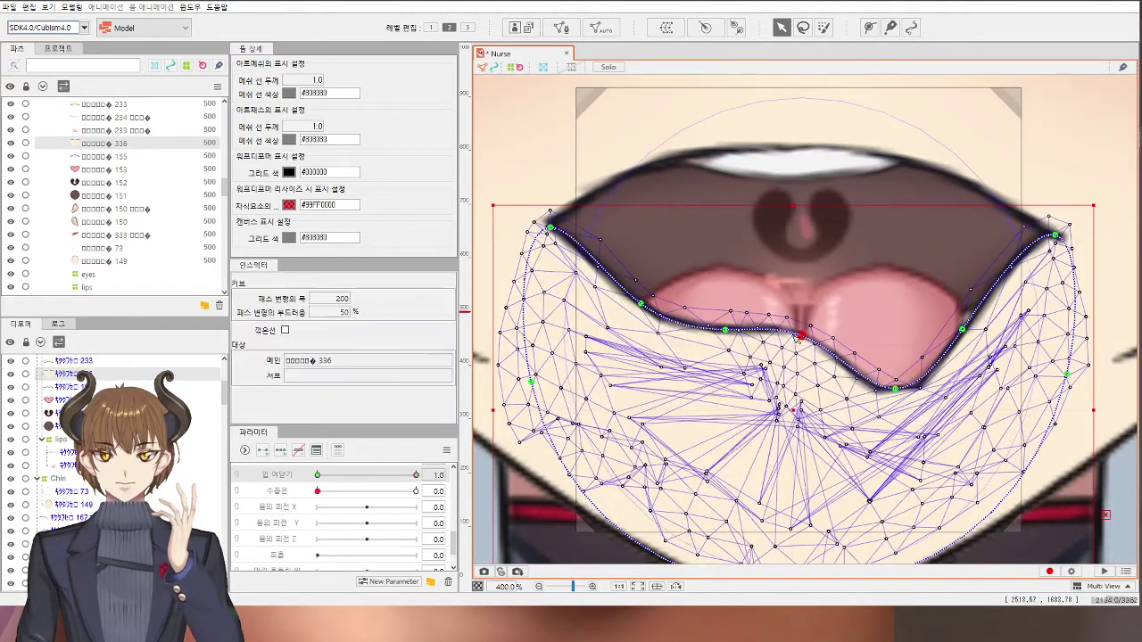
left_click_drag(898, 386, 962, 297)
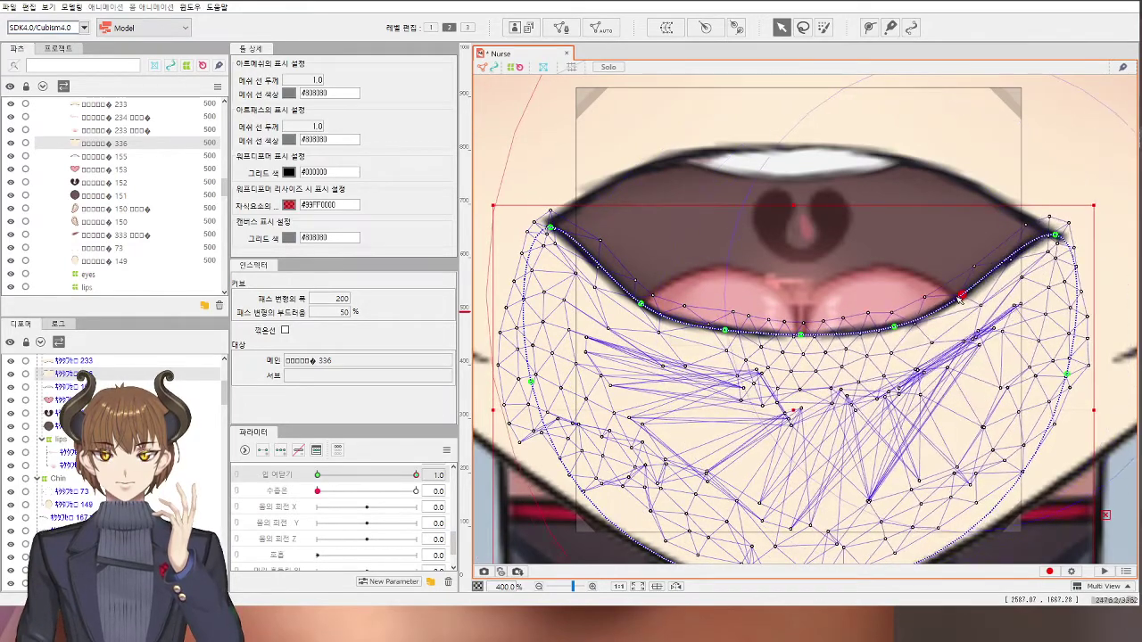
left_click(1056, 236)
scroll(1056, 236, "down", 6)
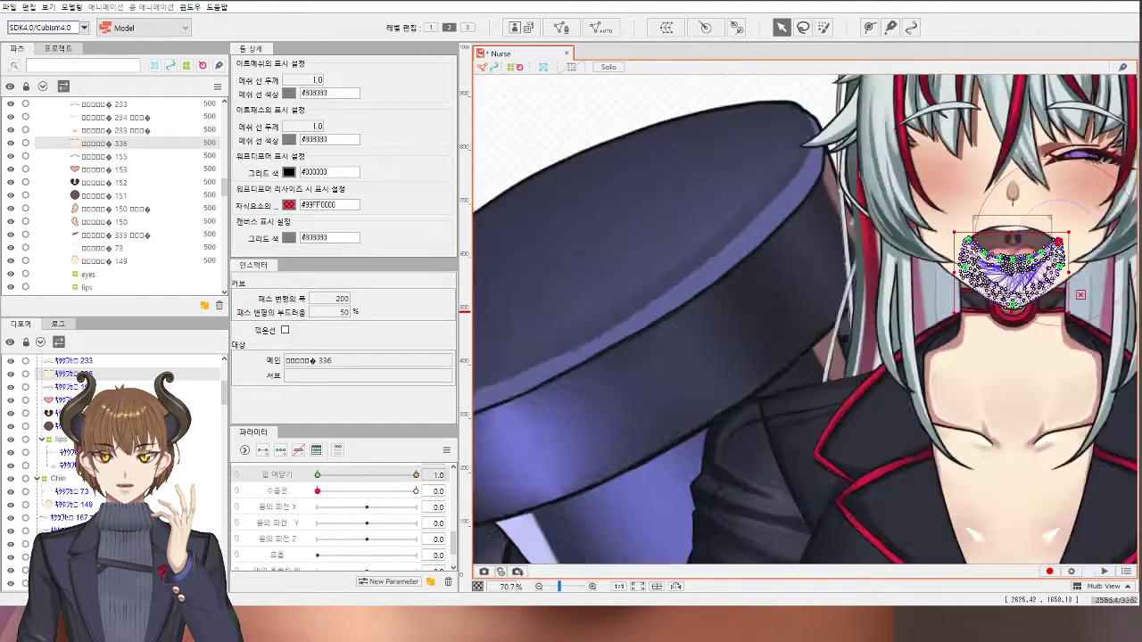
Step: Raise the right corner of upper-lip mesh 233 and its neighbouring control point for a wider smiling open mouth
left_click(627, 168)
scroll(1017, 250, "up", 6)
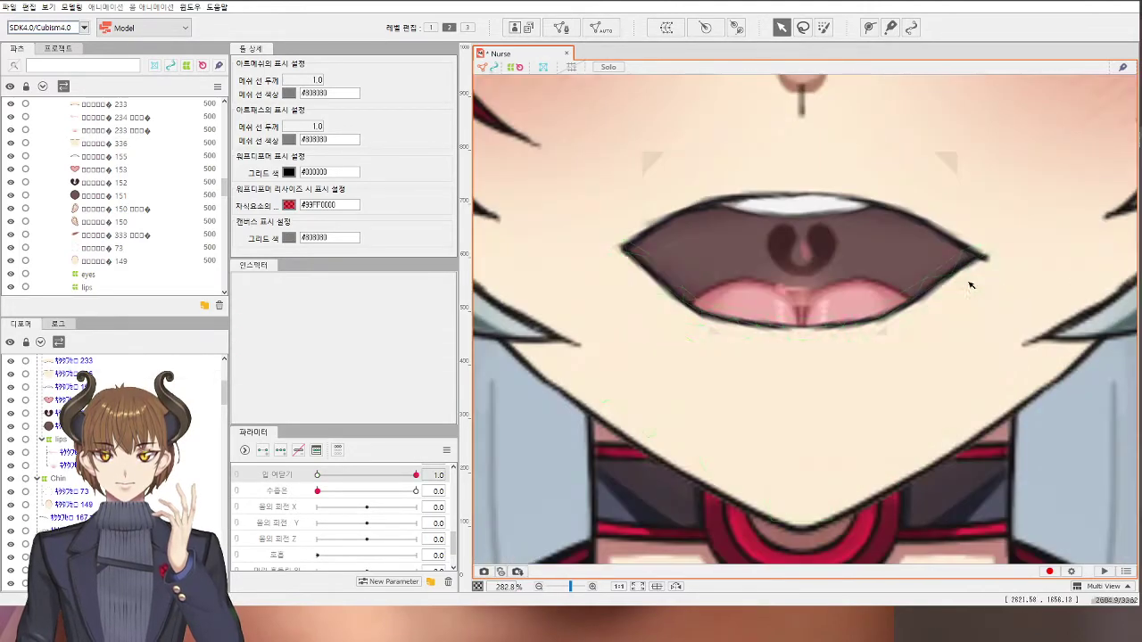
left_click(1002, 261)
scroll(1002, 261, "up", 1)
mouse_move(988, 247)
left_mouse_down()
mouse_move(976, 234)
mouse_move(992, 248)
left_mouse_up()
left_click_drag(999, 440, 1067, 313)
left_click(932, 163)
left_click(948, 194)
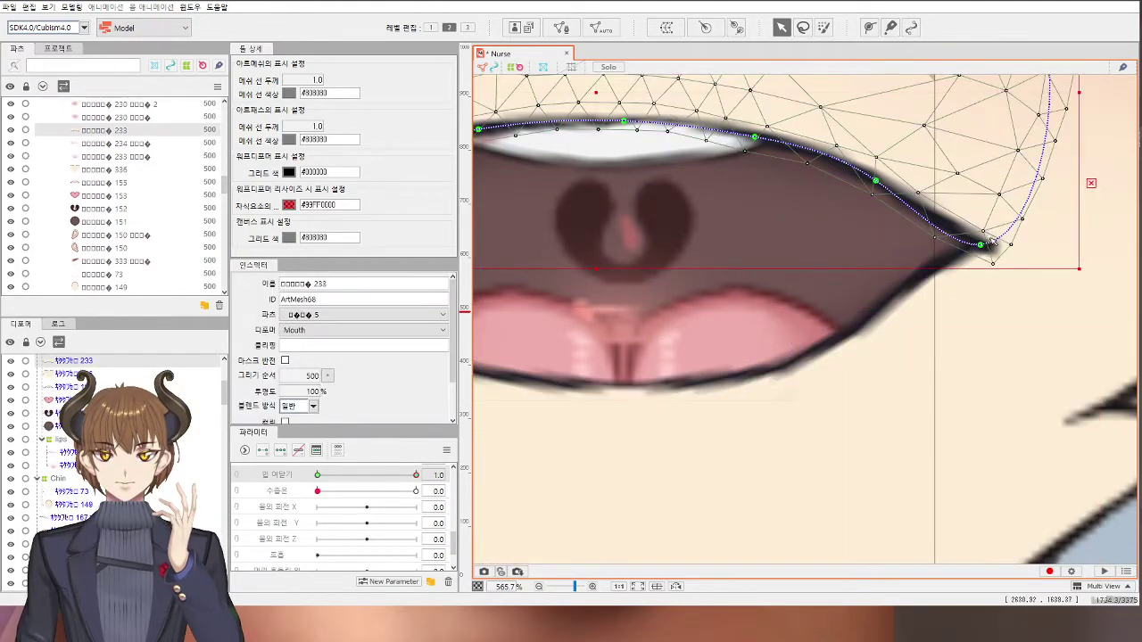
left_click_drag(990, 246, 986, 197)
left_click_drag(883, 181, 873, 169)
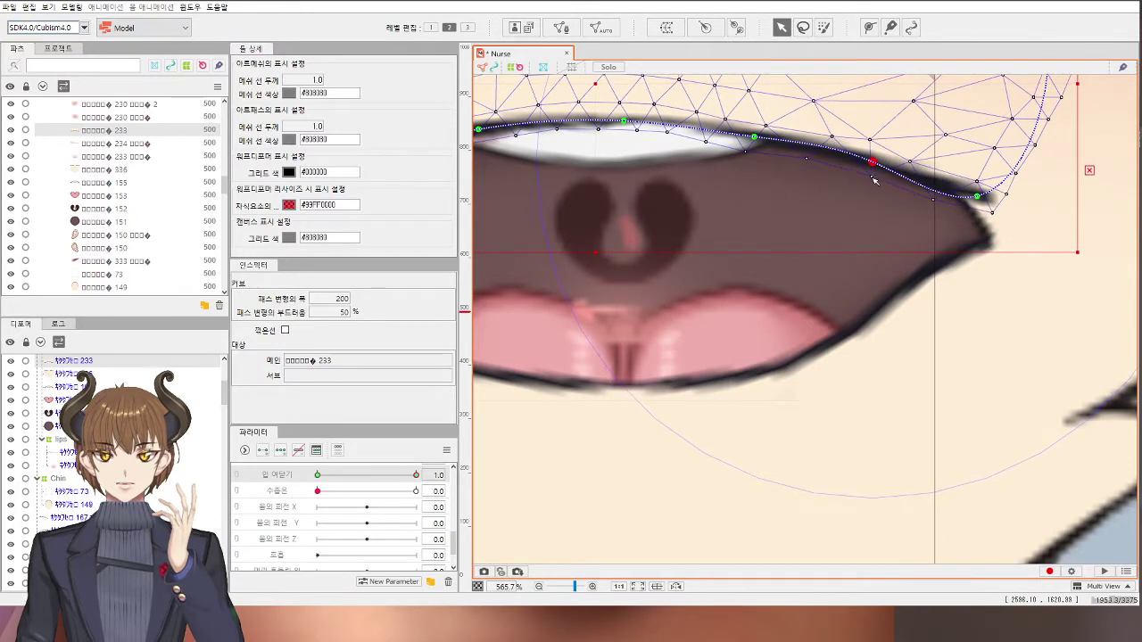
left_click_drag(977, 198, 974, 202)
Step: Reshape the right side of lower-lip mesh 336 so its curve meets the raised corner of the upper lip
left_click(976, 209)
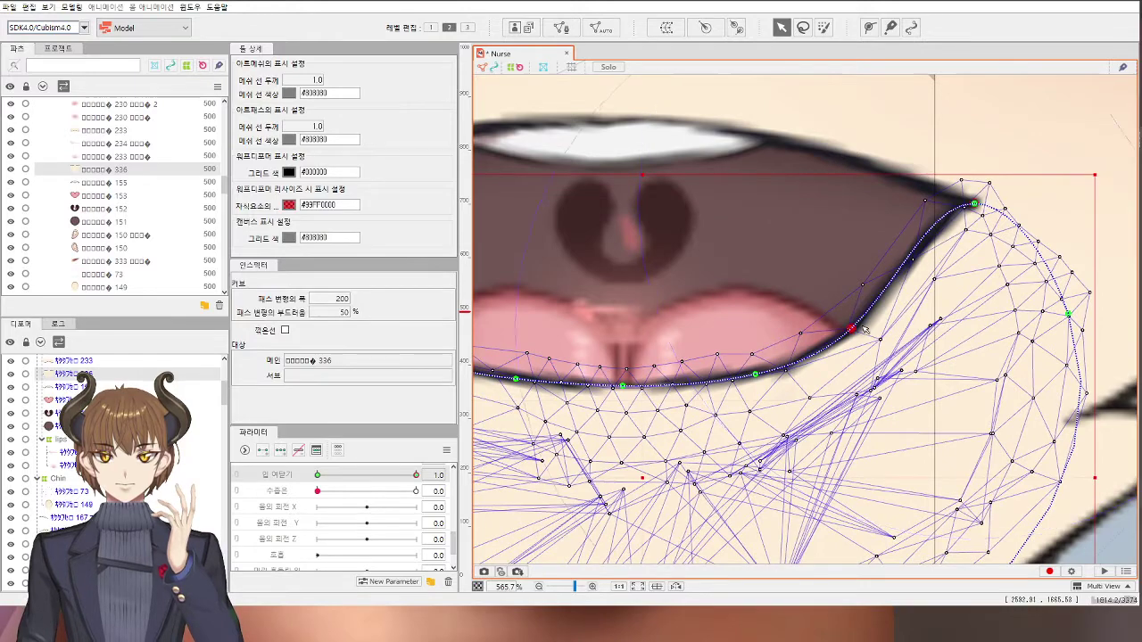
left_click_drag(851, 329, 891, 299)
Step: Raise the left corner of upper-lip mesh 233 slightly inward to match the opposite side of the mouth
left_click_drag(553, 294, 956, 298)
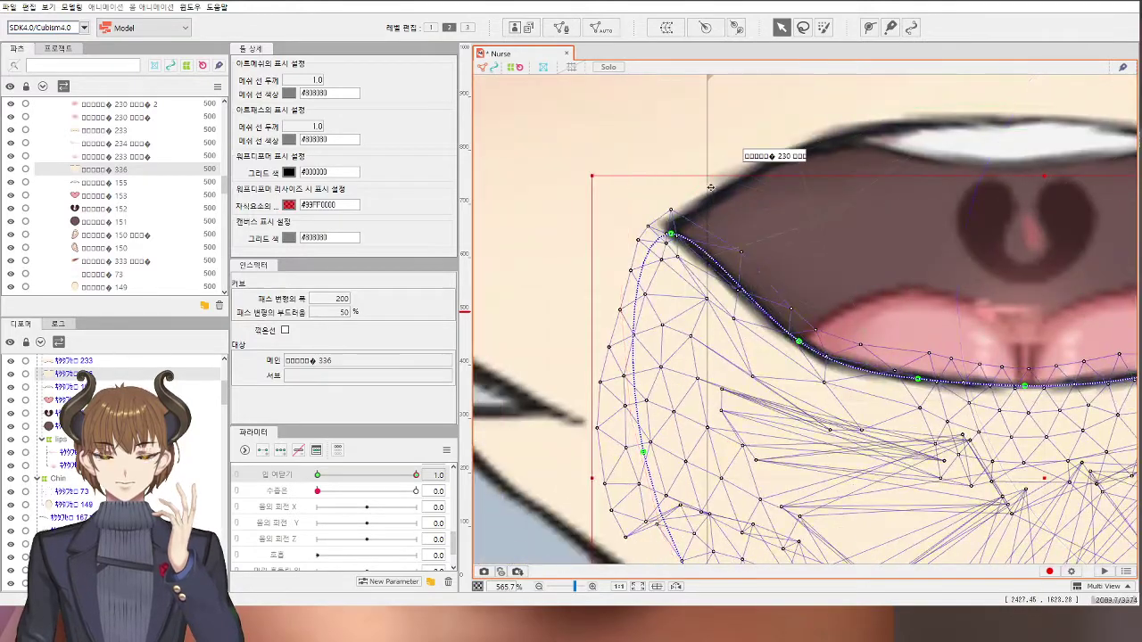
left_click(732, 191)
scroll(734, 196, "down", 3)
scroll(750, 188, "up", 2)
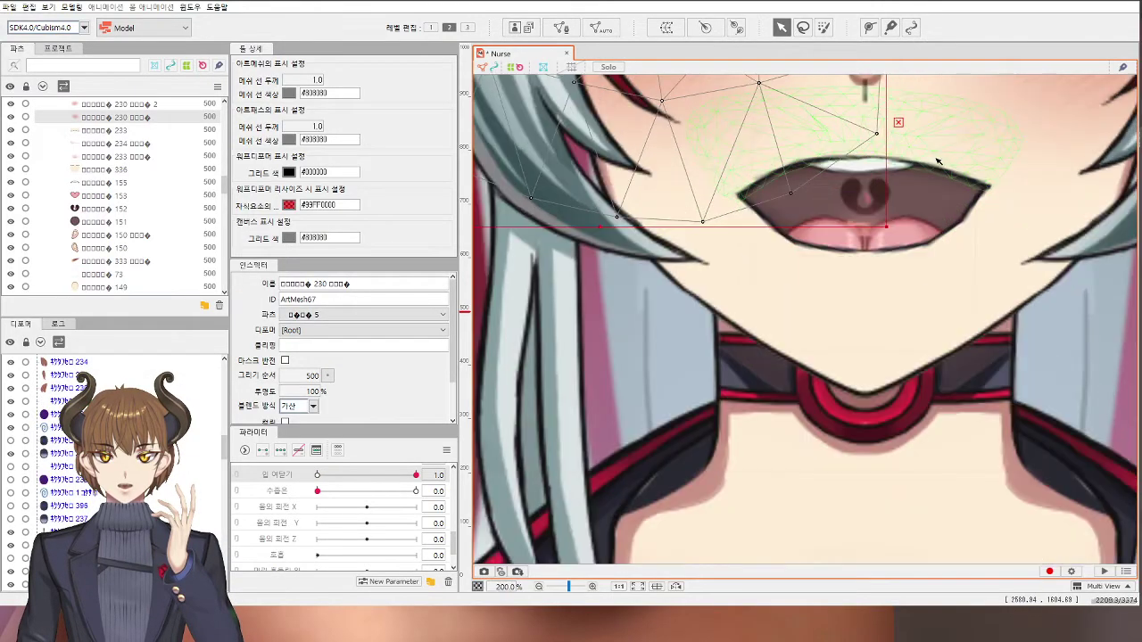
left_click(765, 181)
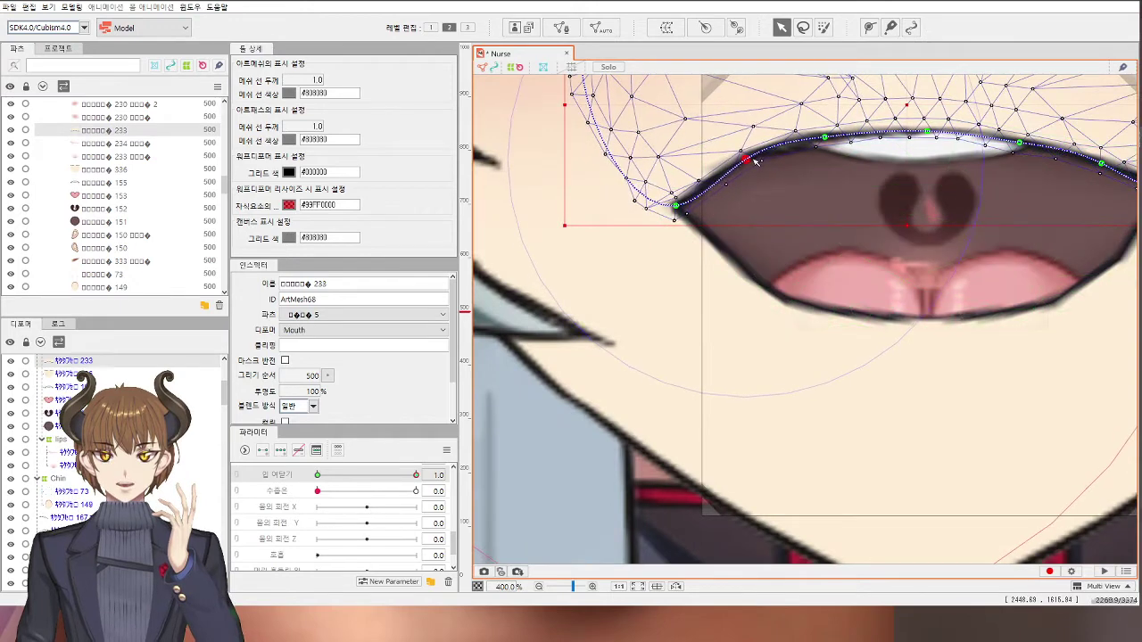
left_click(677, 206)
mouse_move(677, 206)
left_mouse_down()
mouse_move(680, 183)
mouse_move(686, 198)
left_mouse_up()
Step: Adjust the control points along the left side of lower-lip mesh 336 to follow the raised mouth corner
scroll(679, 183, "down", 3)
left_click(693, 205)
scroll(702, 224, "up", 1)
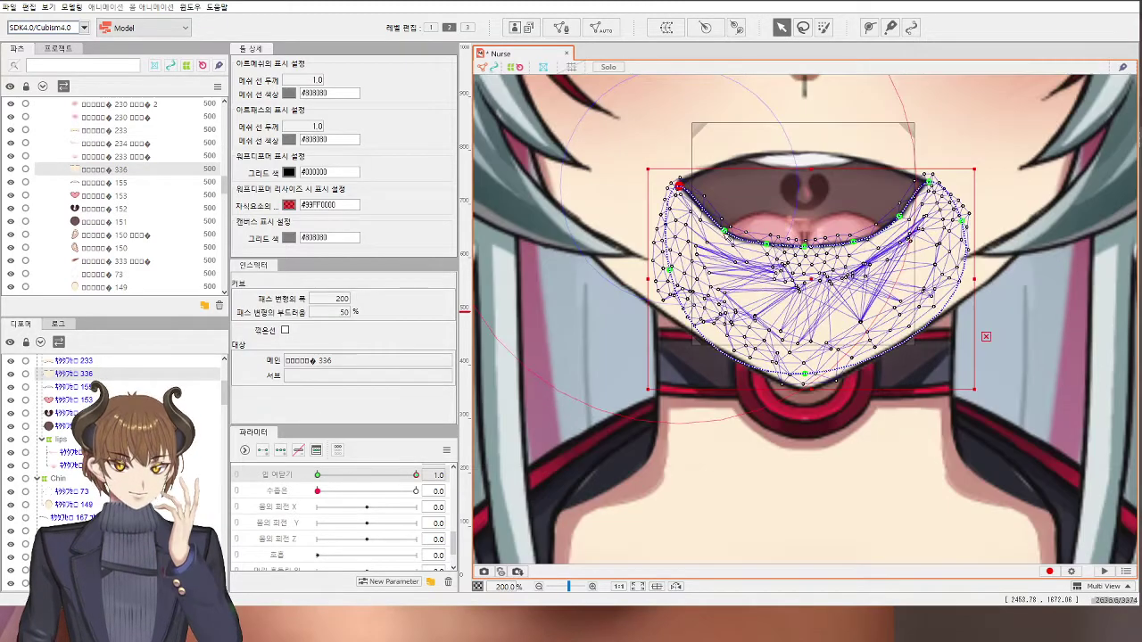
left_click_drag(726, 230, 765, 242)
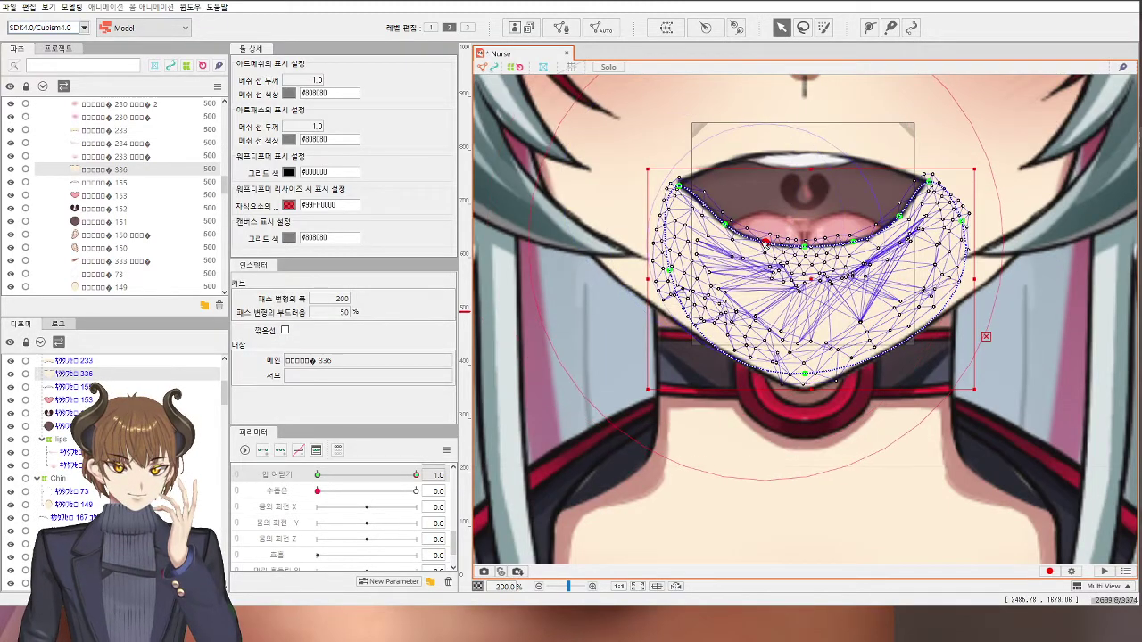
Step: Deselect the lip mesh and set the 왼쪽 눈 깜빡임 parameter to 0.5
scroll(767, 242, "down", 4)
left_click(1029, 276)
scroll(366, 513, "up", 5)
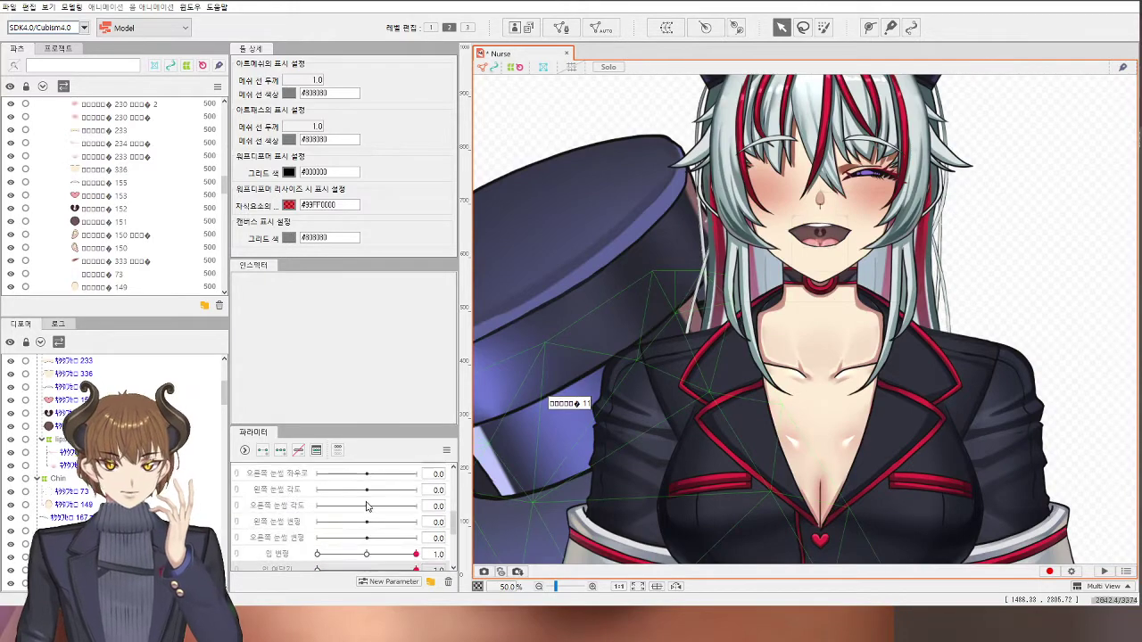
left_click(367, 518)
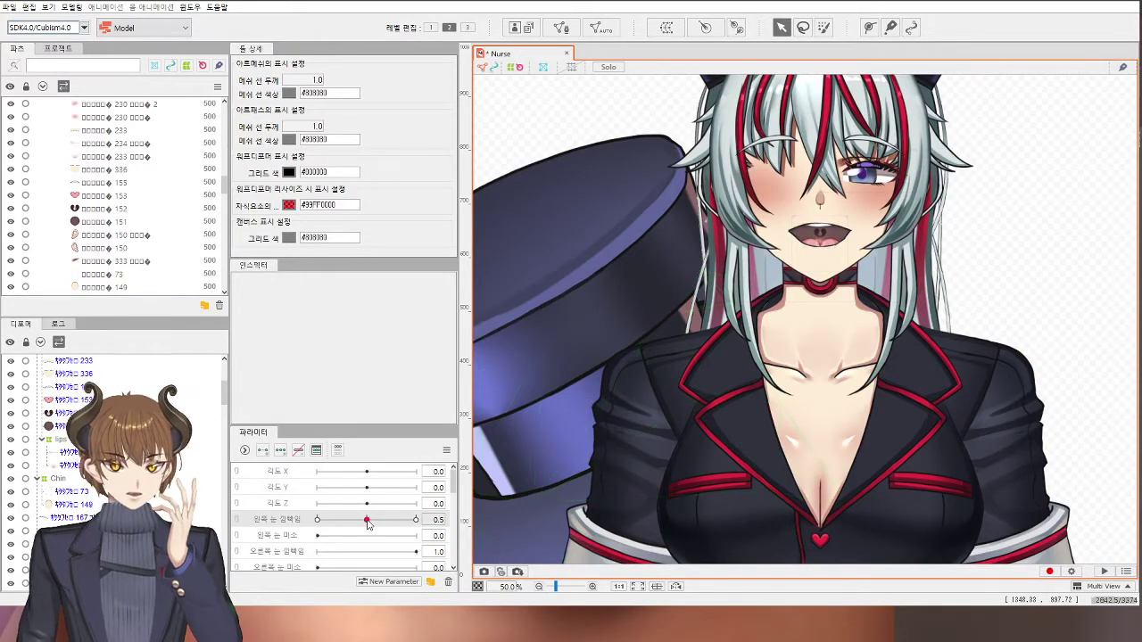
Step: Undo the recent shape edits on upper lip 233, lower lip 336 and mouth interior 151, back to the round open mouth
scroll(867, 228, "up", 3)
scroll(868, 227, "down", 3)
scroll(868, 227, "up", 4)
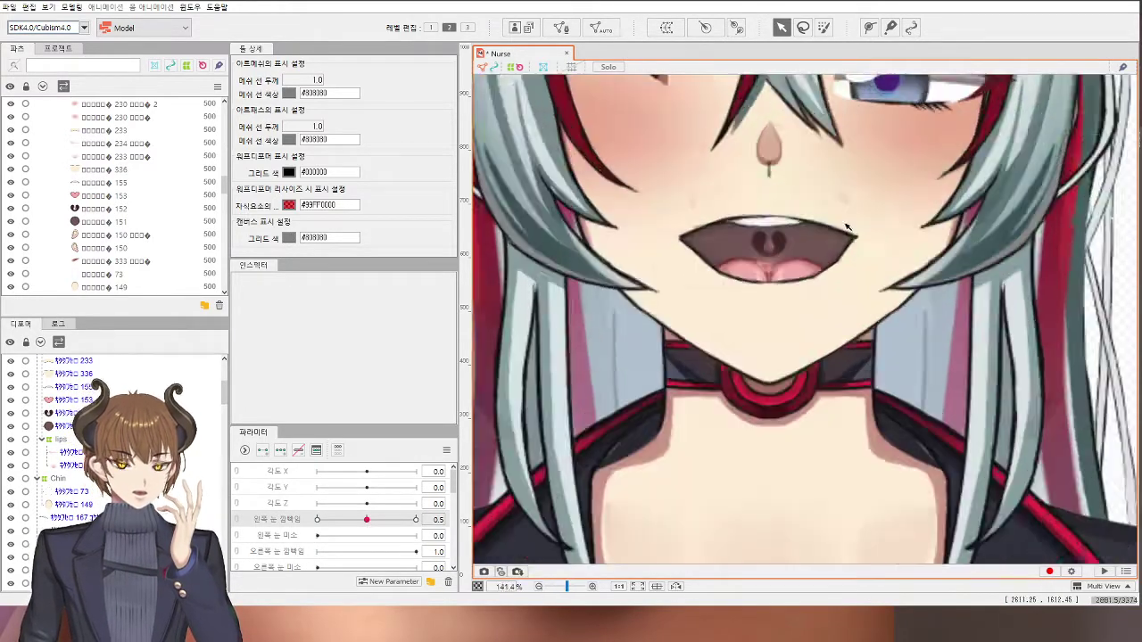
left_click(869, 230)
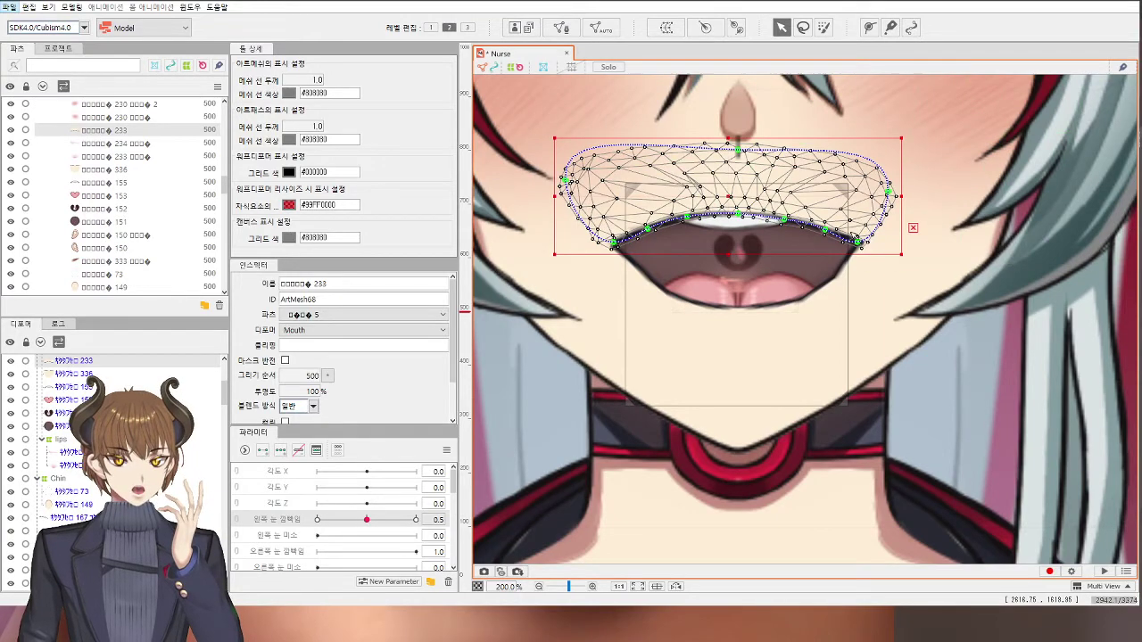
scroll(852, 238, "up", 1)
left_click(848, 241)
key("ctrl+z")
key("ctrl+z")
key("ctrl+z")
key("ctrl+z")
key("ctrl+z")
key("ctrl+z")
key("ctrl+z")
key("ctrl+z")
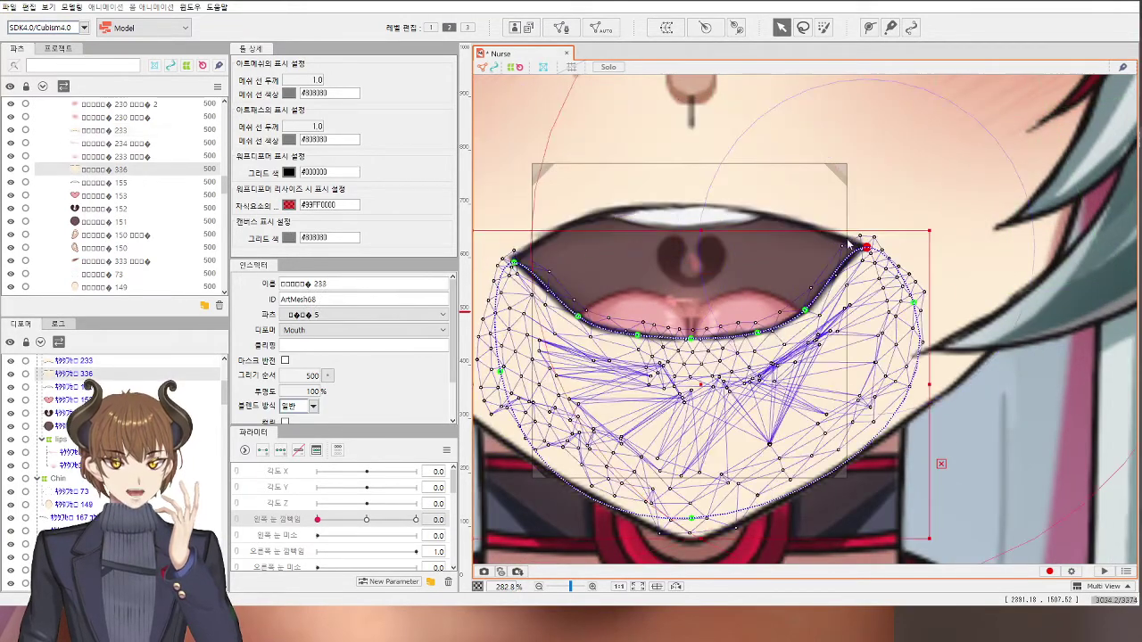
left_click(848, 243)
left_click(847, 242)
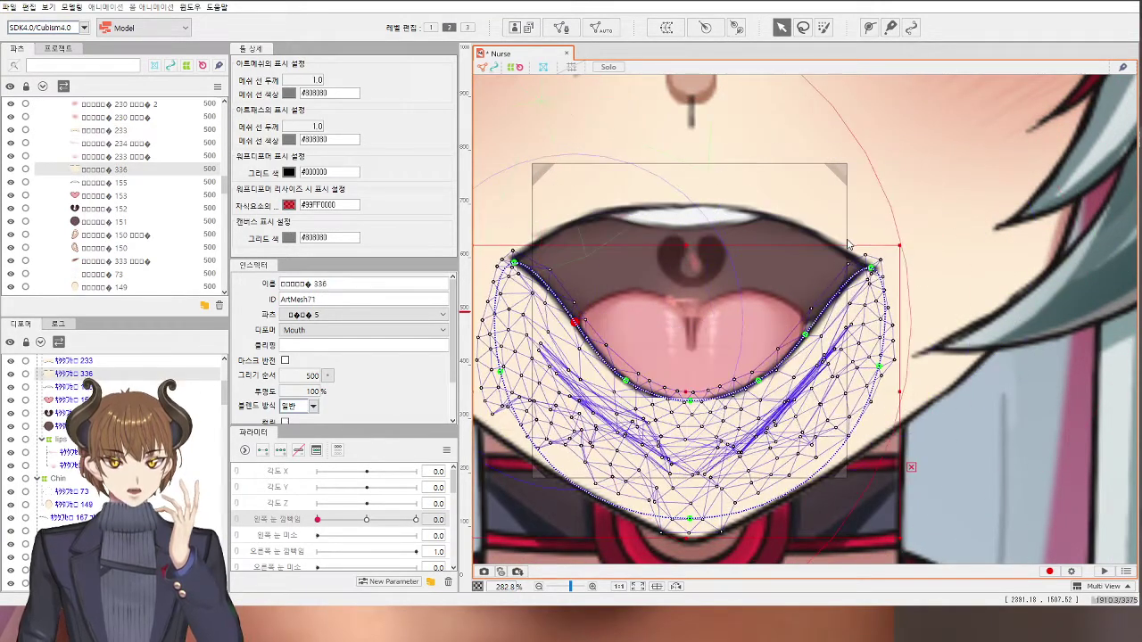
left_click(848, 244)
left_click(847, 244)
key("ctrl+z")
key("ctrl+z")
key("ctrl+z")
key("ctrl+z")
key("ctrl+z")
key("ctrl+z")
key("ctrl+z")
key("ctrl+z")
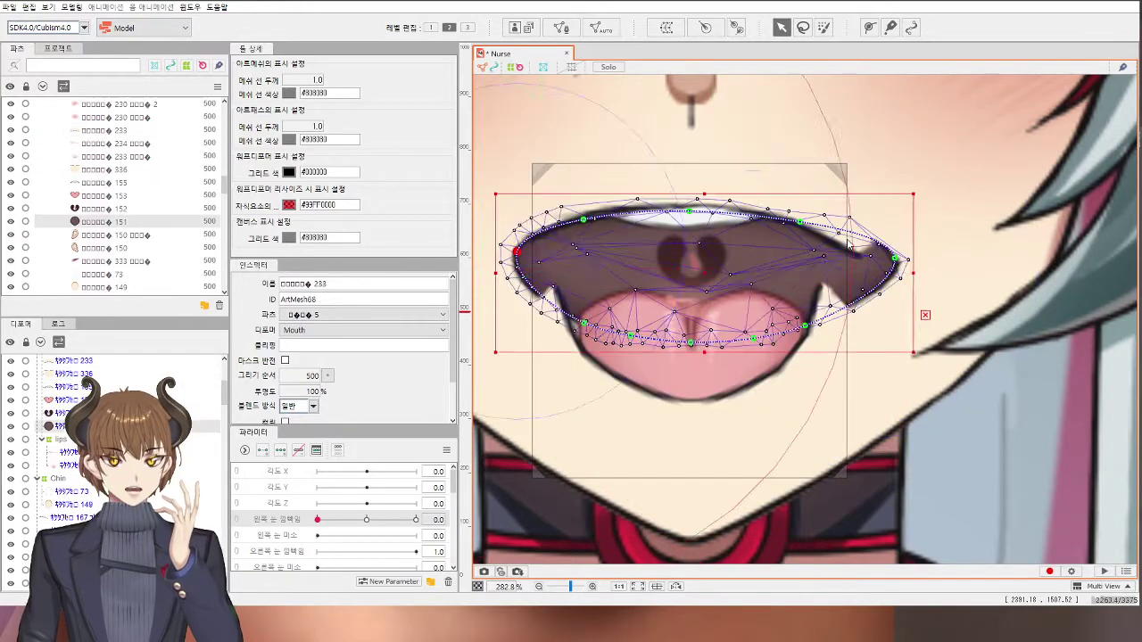
left_click(849, 243)
left_click(849, 243)
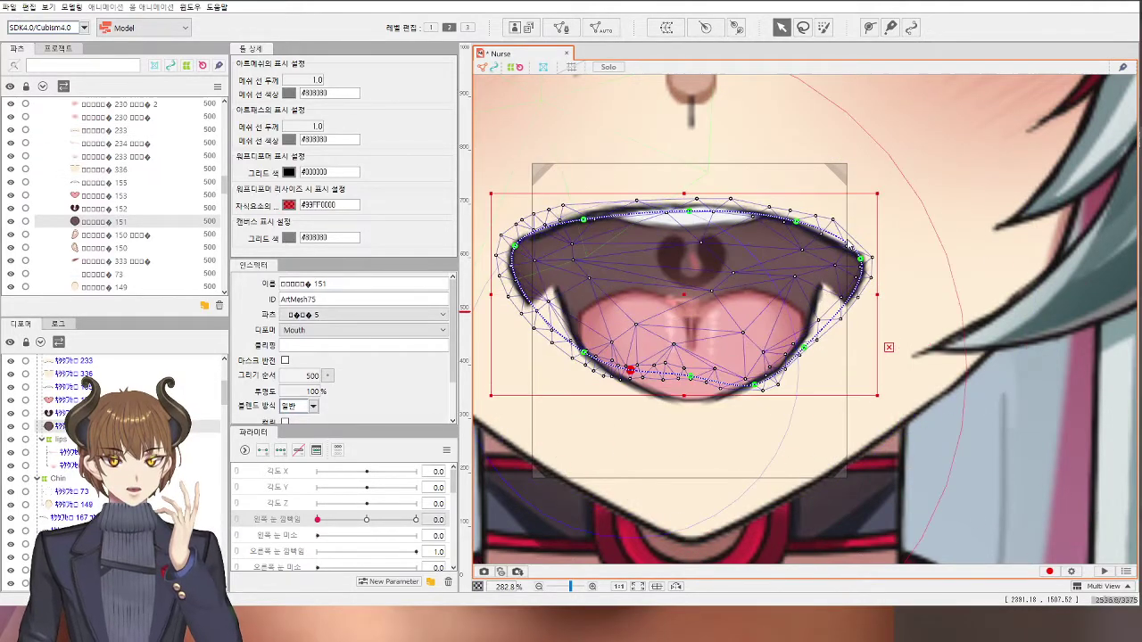
left_click(849, 243)
left_click(849, 243)
left_click(849, 243)
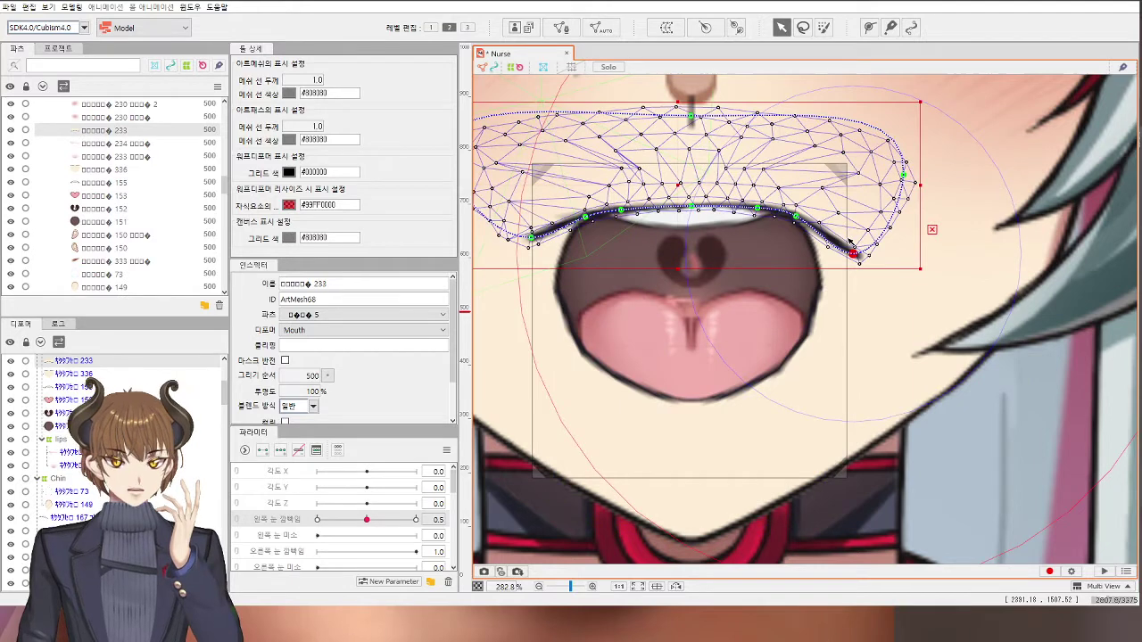
left_click(850, 243)
key("ctrl+z")
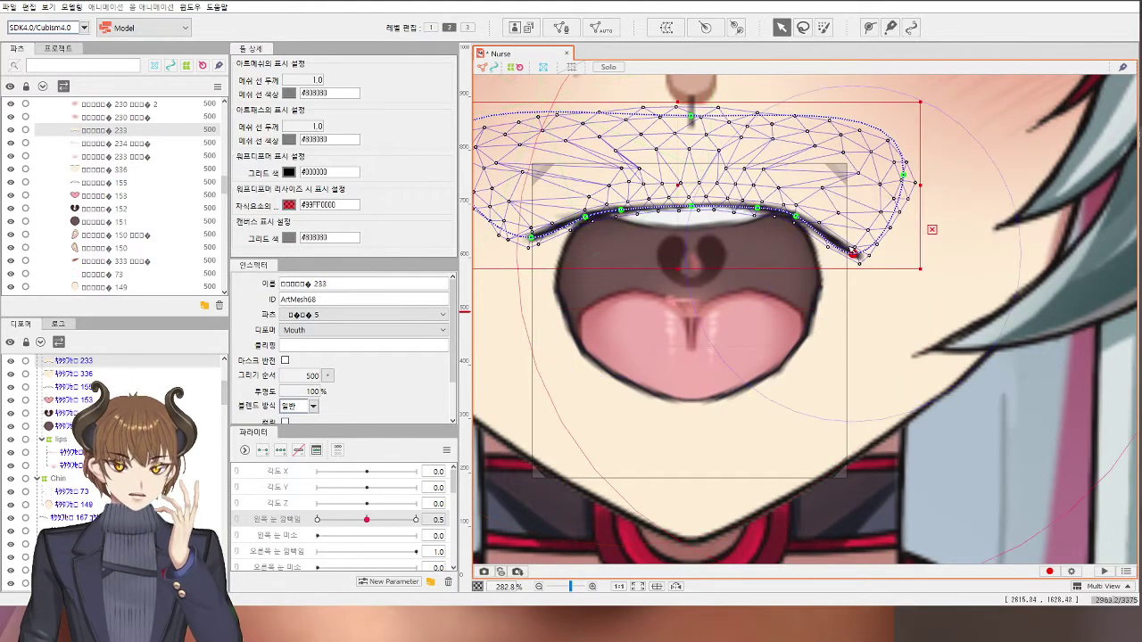
Step: Tuck the right corner of upper-lip mesh 233 in against the round mouth outline, with 입 여닫기 at 1.0
left_click_drag(854, 256, 818, 288)
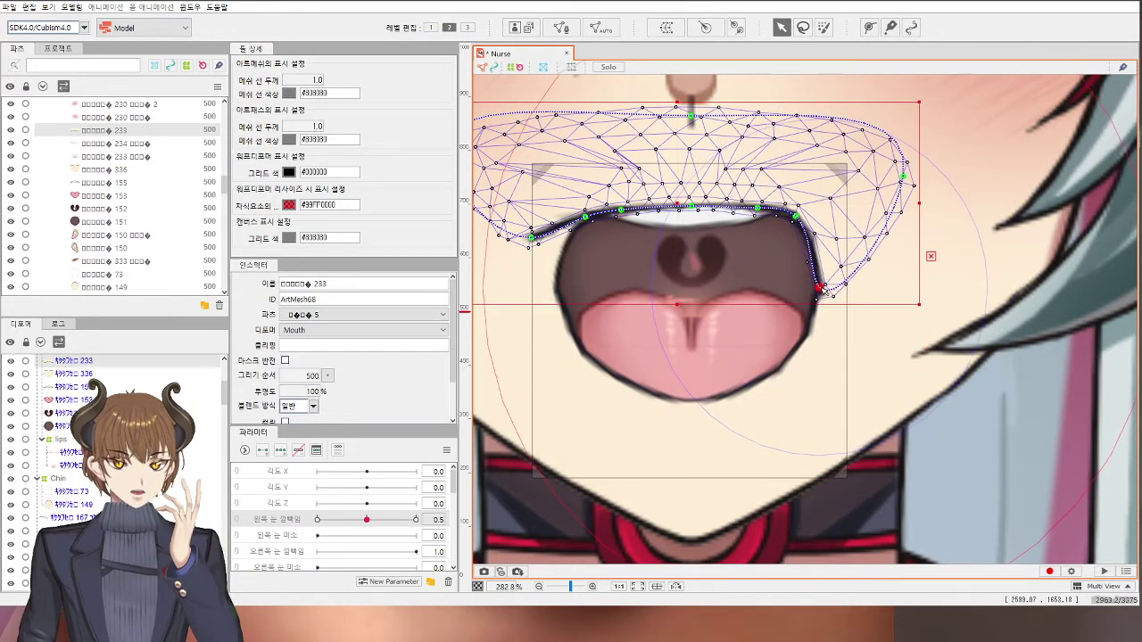
scroll(367, 532, "down", 5)
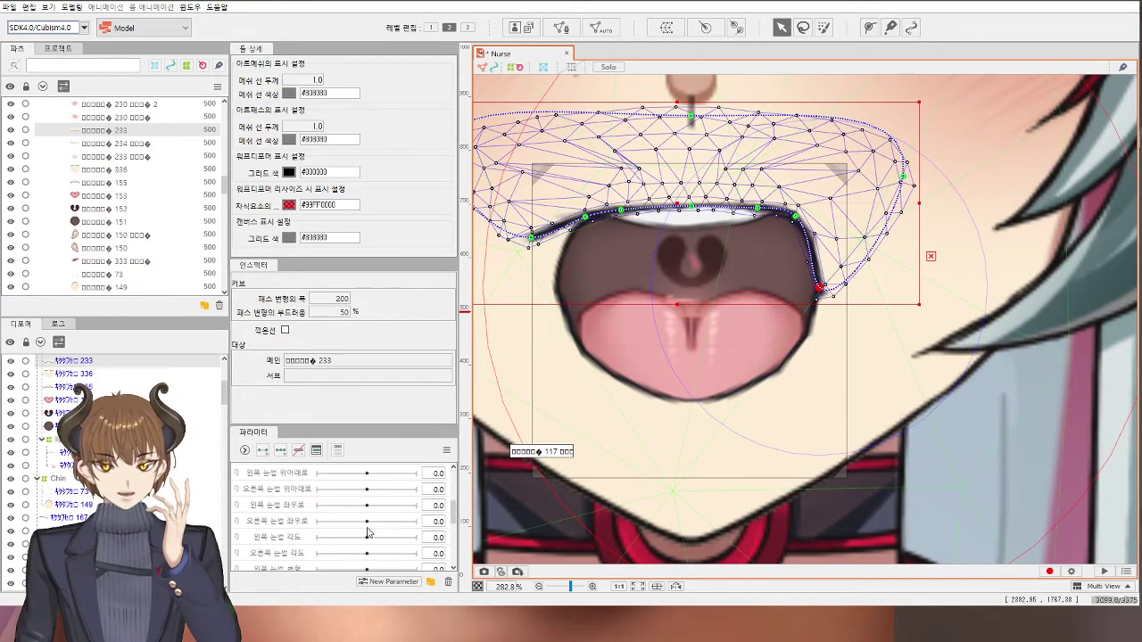
left_click_drag(349, 526, 424, 521)
scroll(733, 313, "down", 1)
scroll(798, 280, "up", 2)
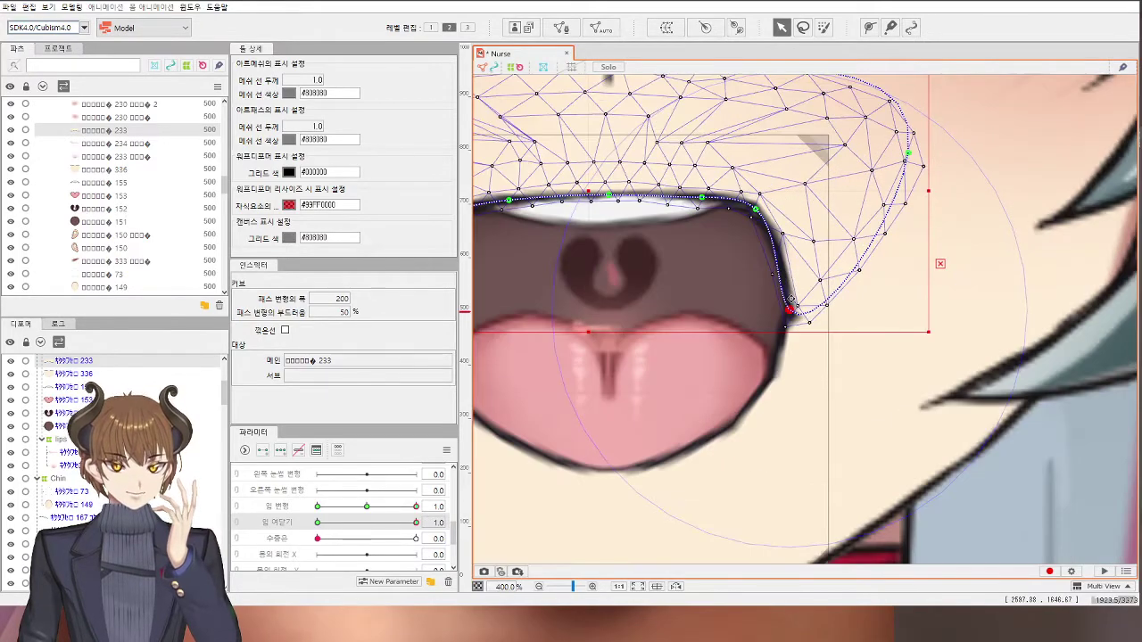
scroll(792, 307, "down", 1)
scroll(790, 309, "down", 1)
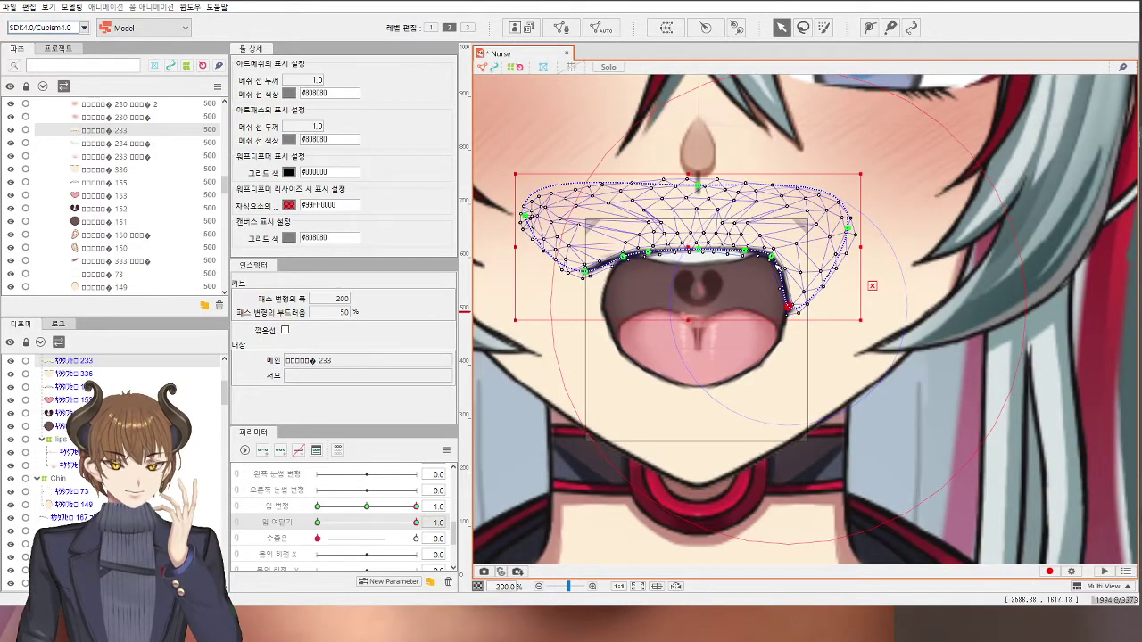
left_click_drag(789, 307, 786, 265)
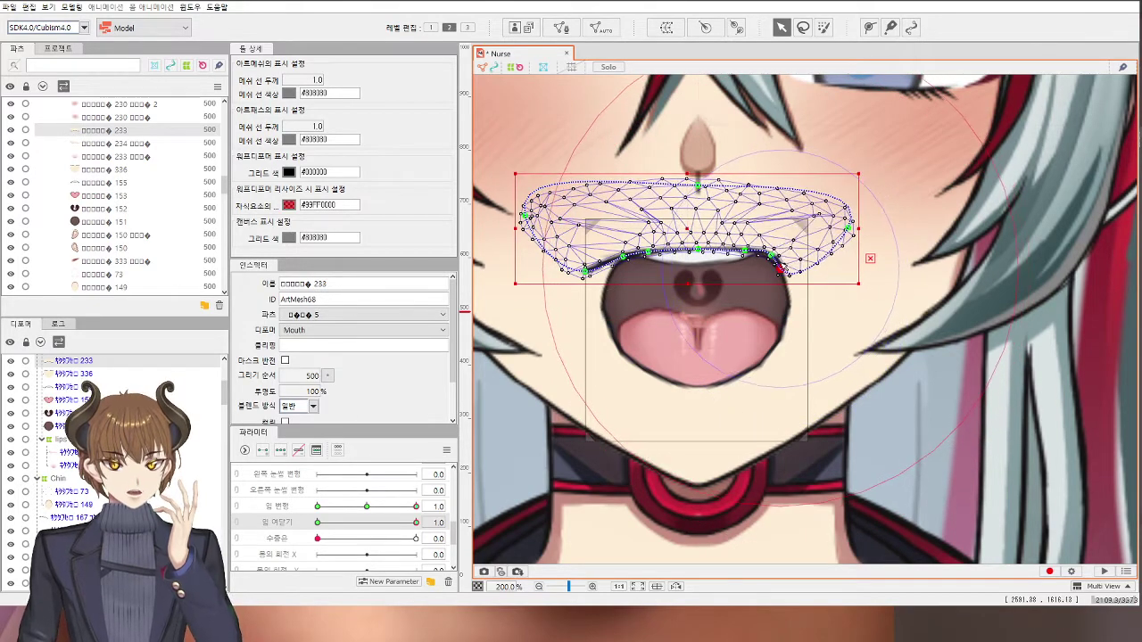
Step: Pull the left corner of upper-lip mesh 233 down and inward onto the mouth outline, and lower the adjacent control point
scroll(594, 257, "up", 2)
scroll(581, 254, "up", 1)
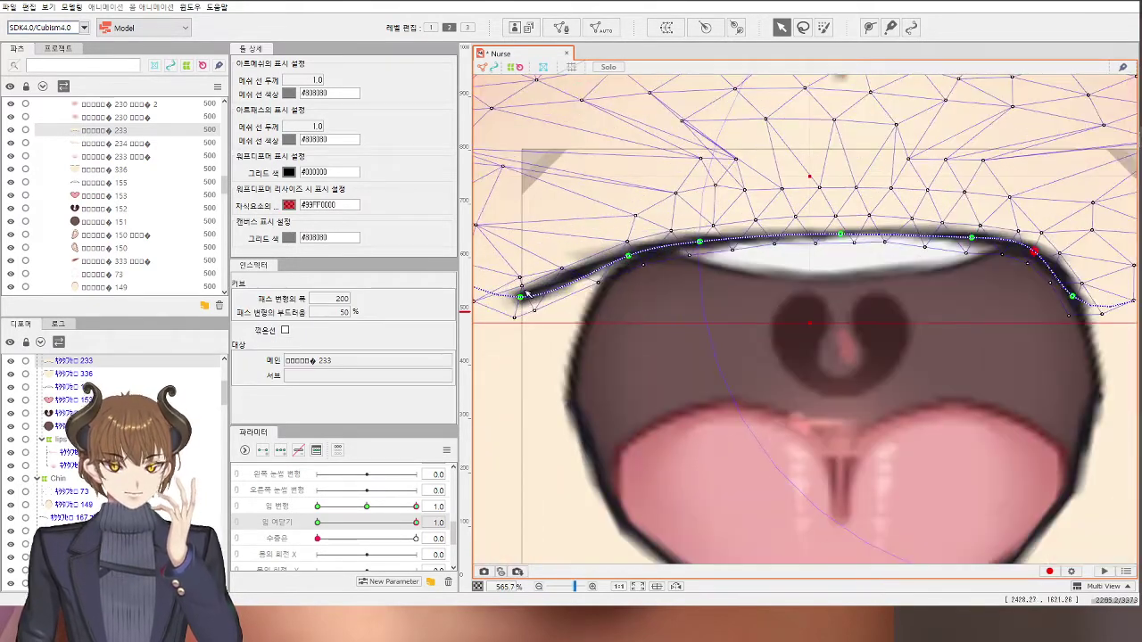
left_click_drag(522, 295, 590, 316)
left_click_drag(628, 255, 634, 264)
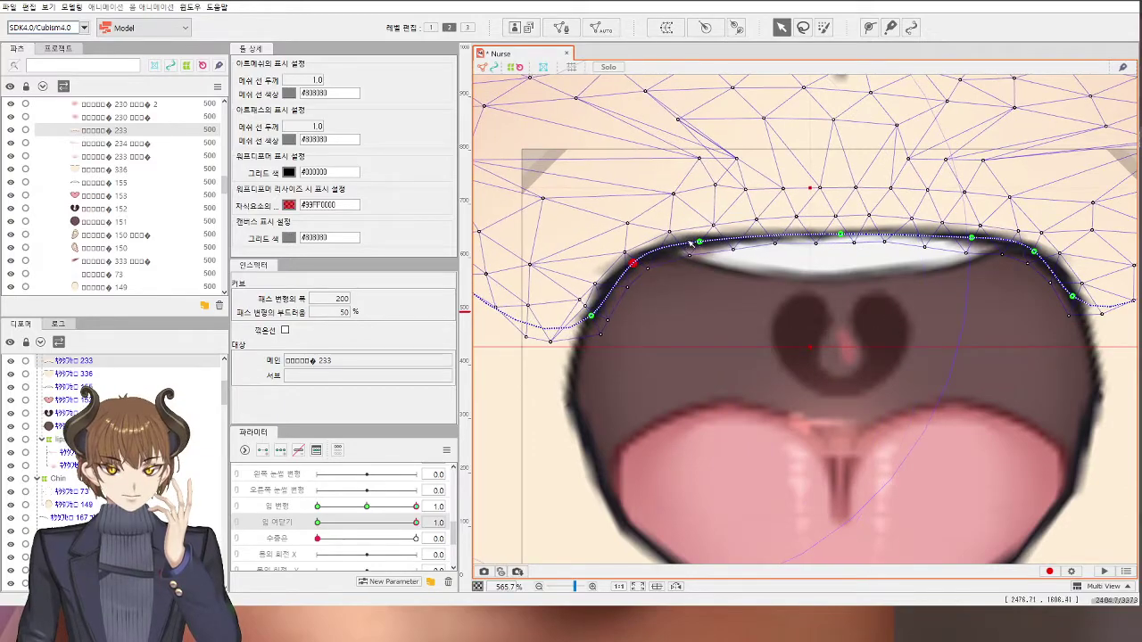
mouse_move(415, 522)
left_mouse_down()
mouse_move(344, 526)
mouse_move(412, 520)
left_mouse_up()
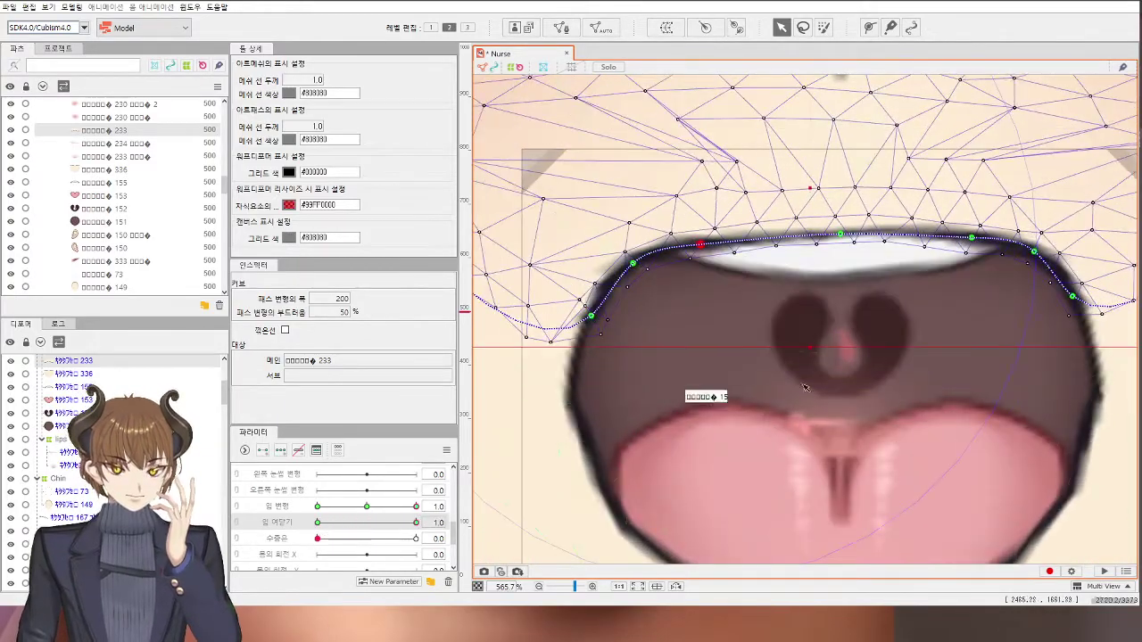
Step: Check the whole face, reselect upper-lip mesh 233 and fine-tune the control point on the left of its top edge
scroll(888, 407, "down", 5)
left_click(1012, 467)
left_click_drag(1011, 467, 936, 418)
scroll(935, 415, "down", 1)
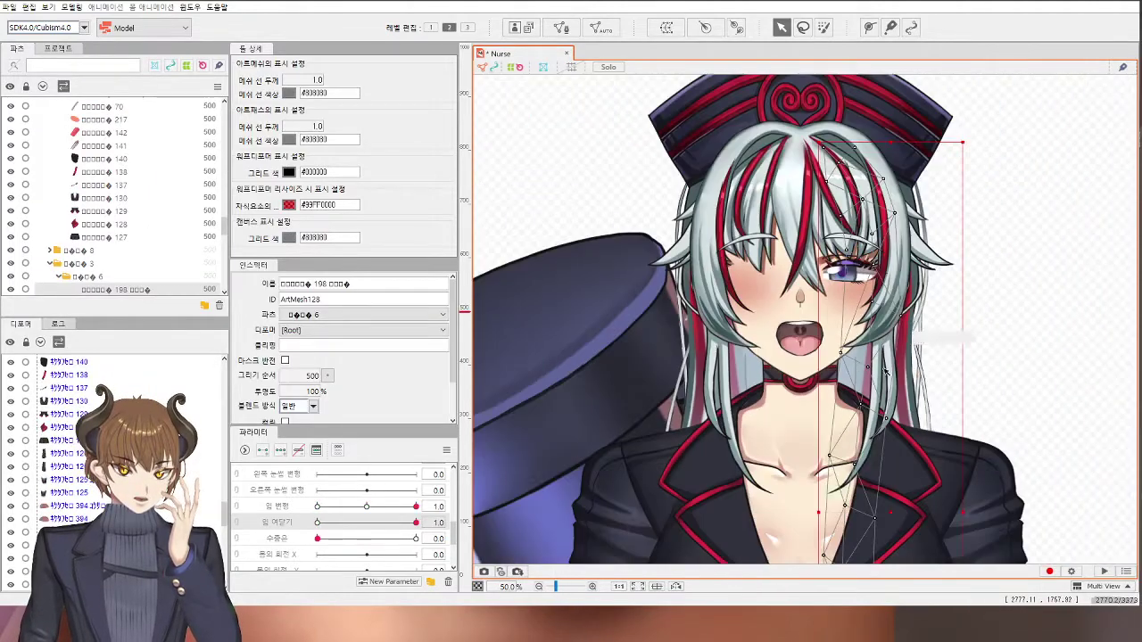
left_click(996, 372)
scroll(822, 379, "up", 4)
left_click(812, 249)
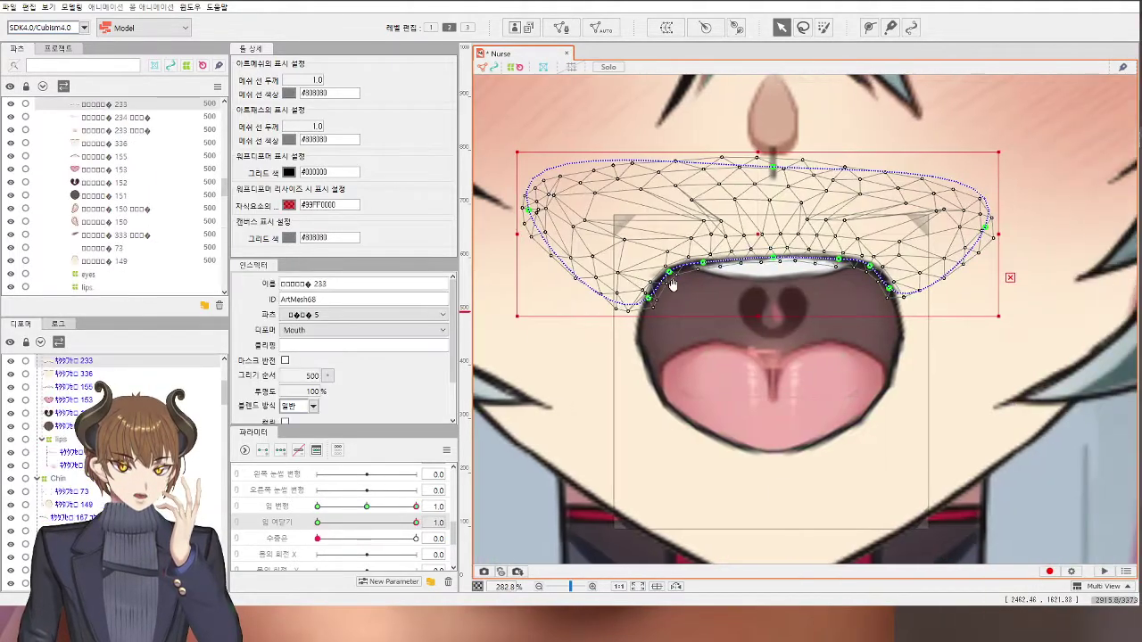
scroll(721, 261, "up", 1)
left_click(716, 254)
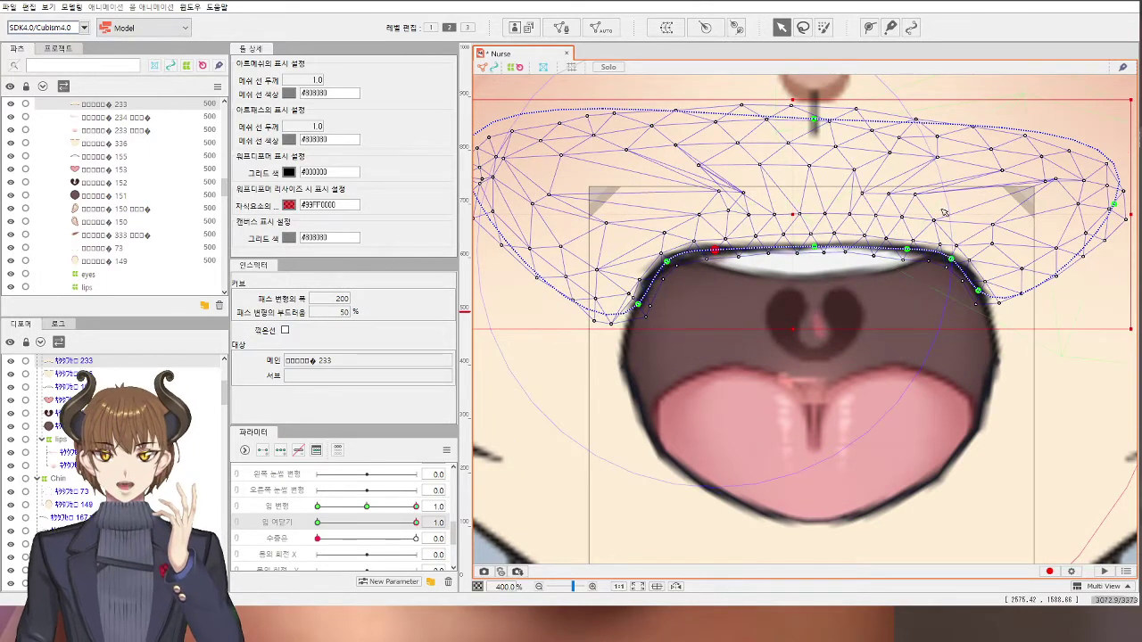
Step: Check the open mouth against the whole face, and reselect upper-lip mesh 233 at its left corner control point
scroll(936, 246, "down", 4)
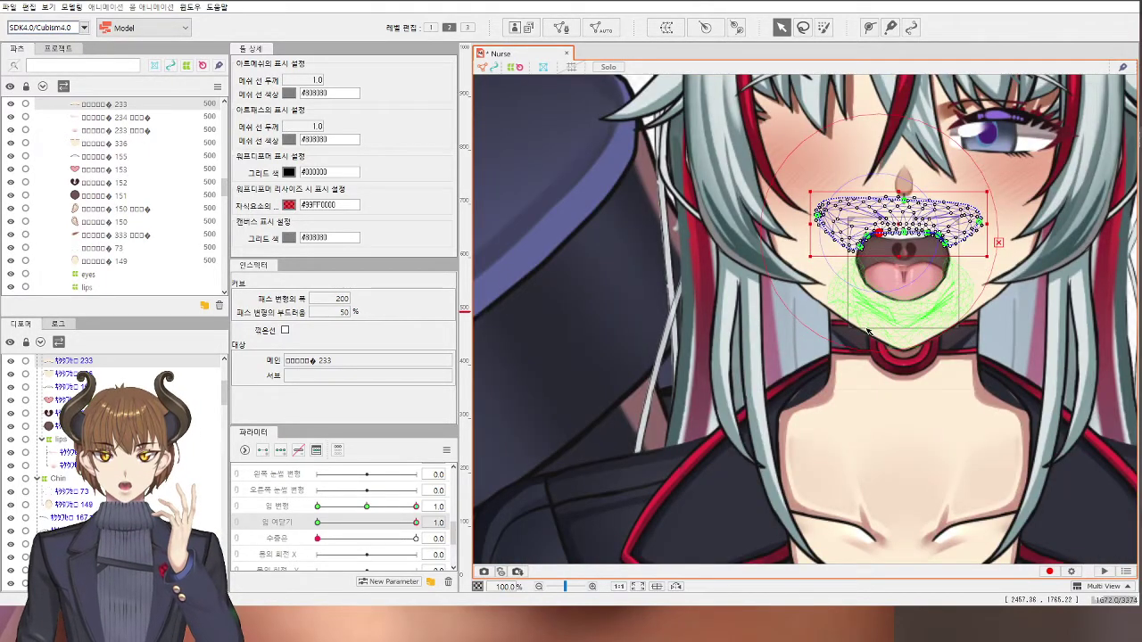
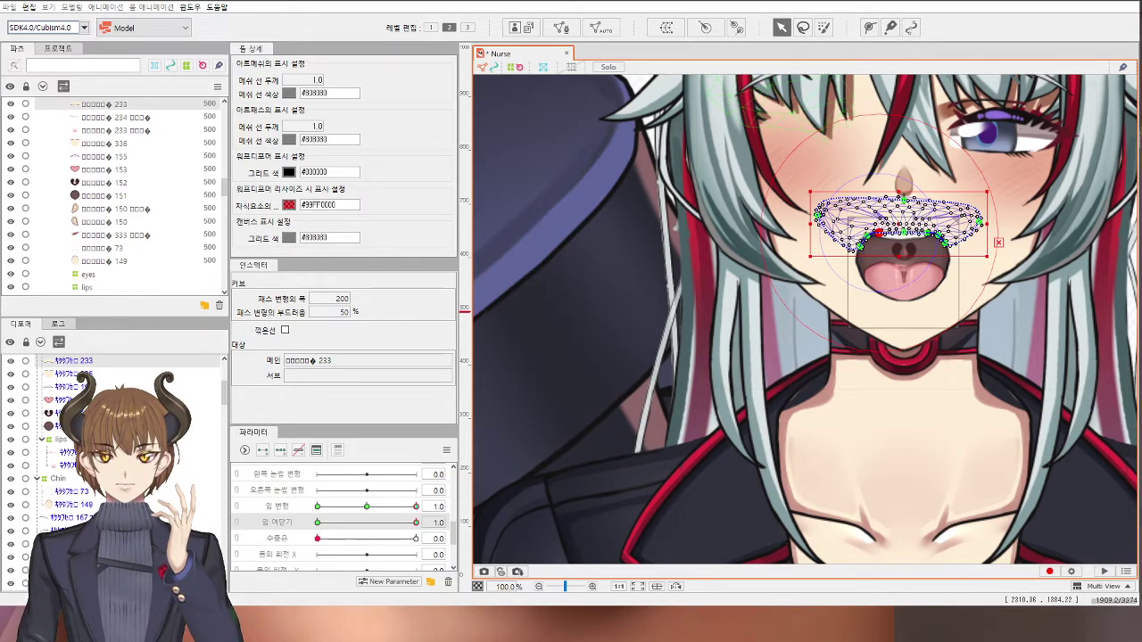
left_click(1004, 253)
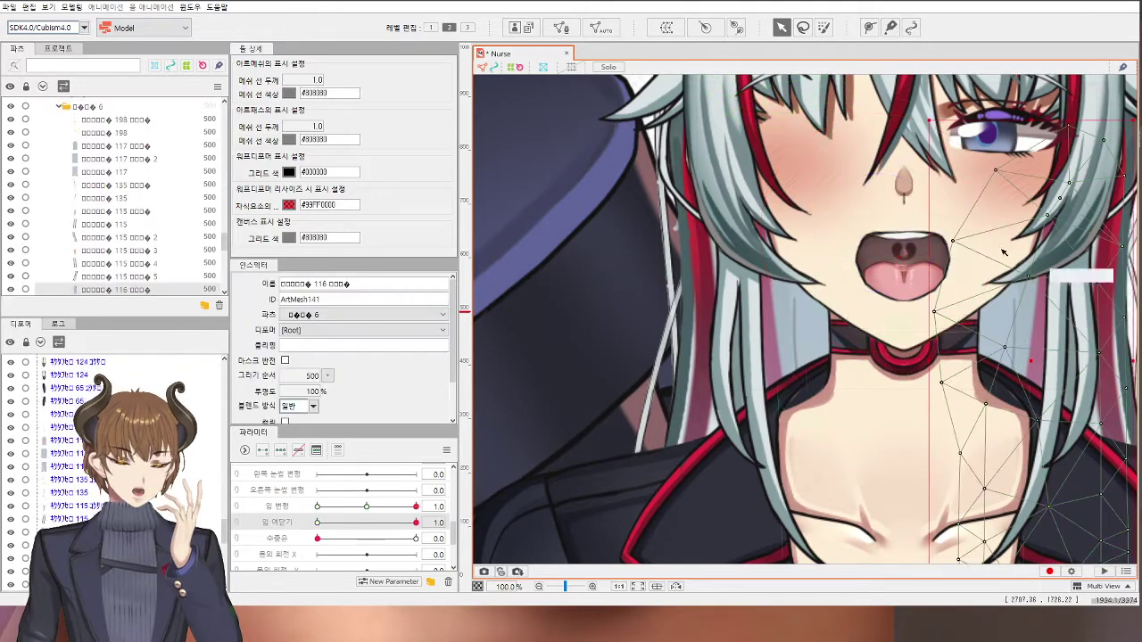
scroll(896, 239, "up", 5)
left_click(785, 213)
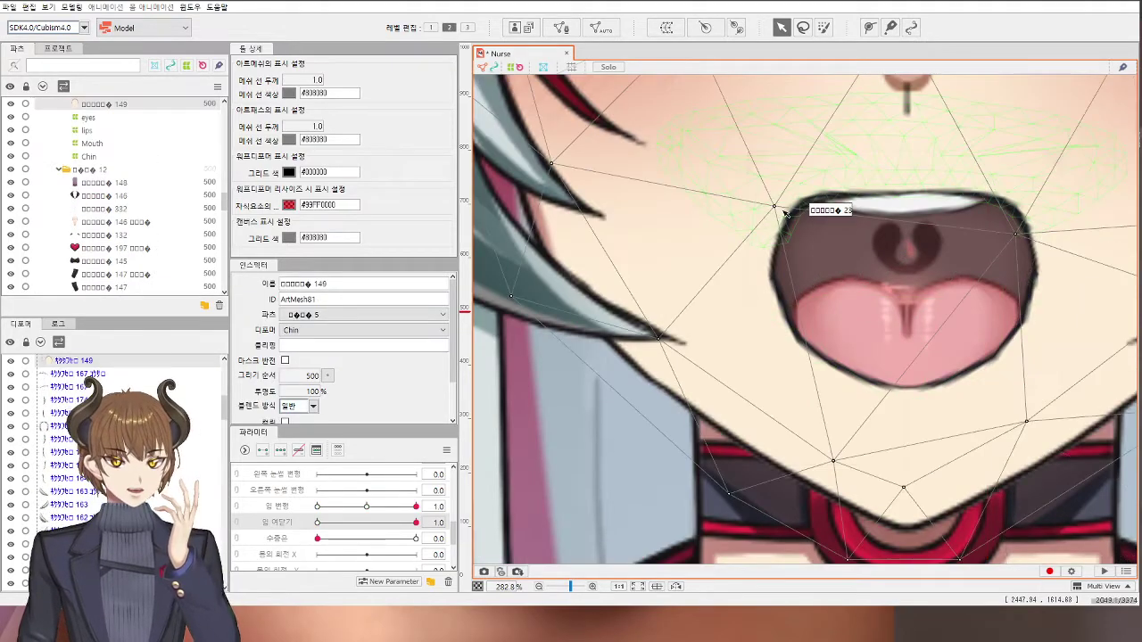
left_click(785, 212)
scroll(784, 212, "up", 3)
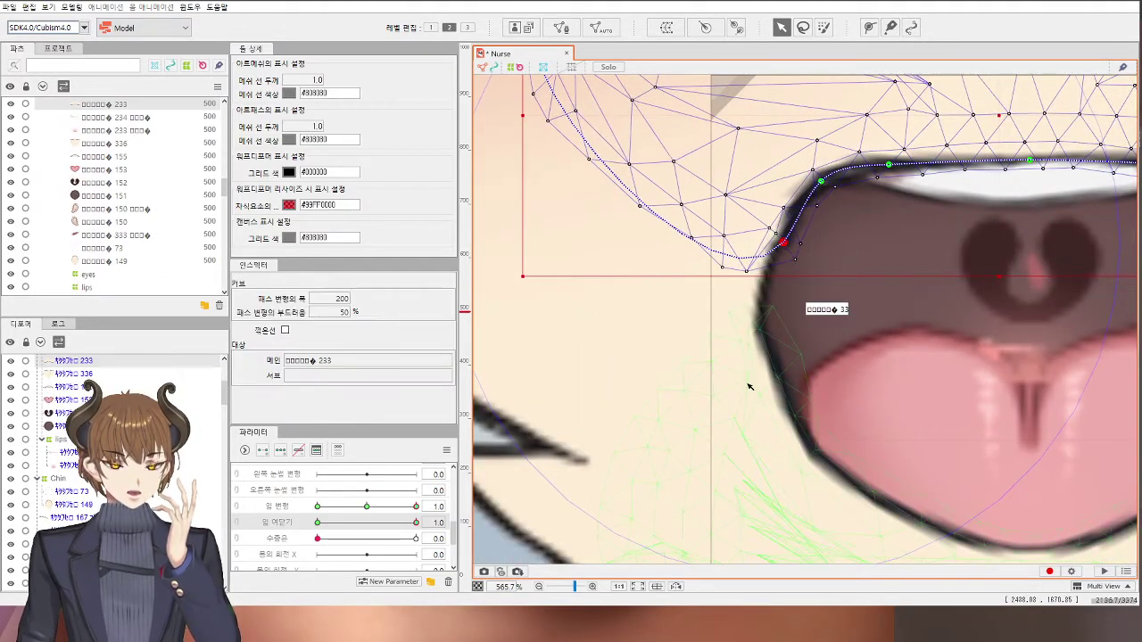
Step: Raise lower-lip mesh 336's left corner and adjust its left-side and bottom-centre control points to follow the mouth outline
left_click(759, 351)
scroll(759, 351, "up", 2)
left_click_drag(759, 295, 790, 163)
scroll(790, 164, "down", 3)
left_click_drag(810, 291, 819, 279)
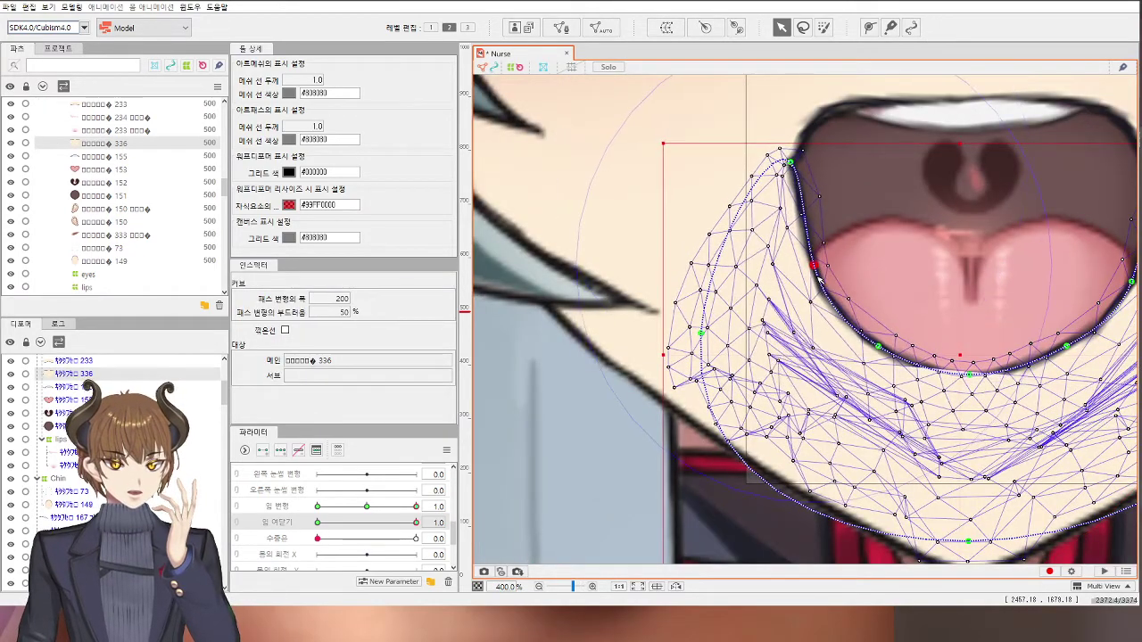
left_click_drag(878, 346, 885, 336)
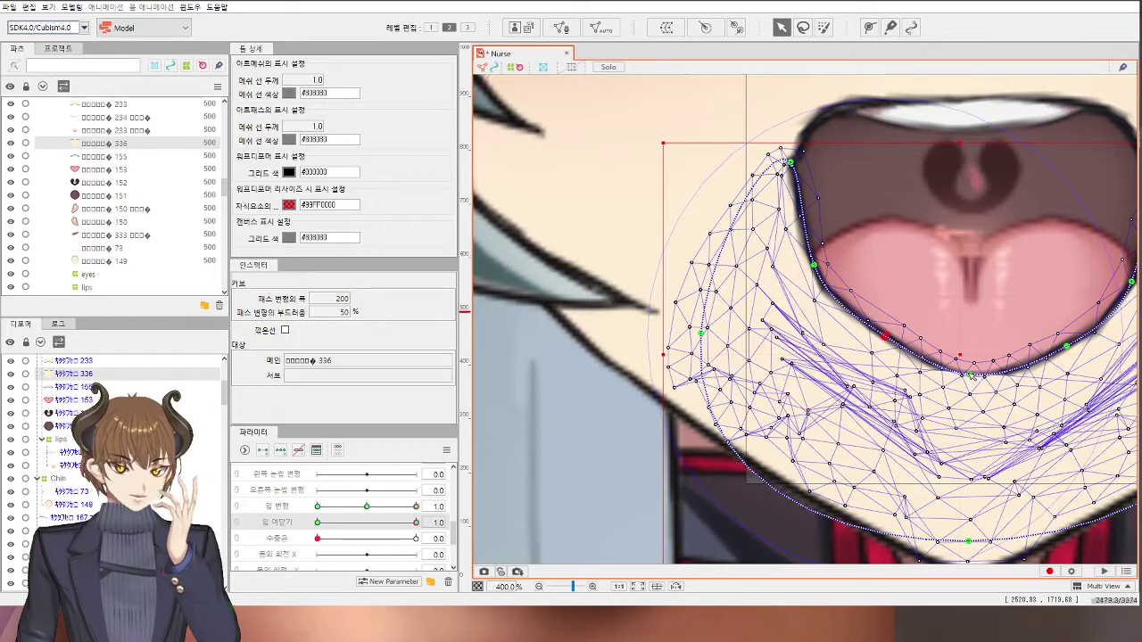
left_click_drag(969, 374, 971, 355)
Step: Raise the right corner of lower-lip mesh 336 and its right-side control points to mirror the left half of the mouth
left_click_drag(1051, 362, 862, 376)
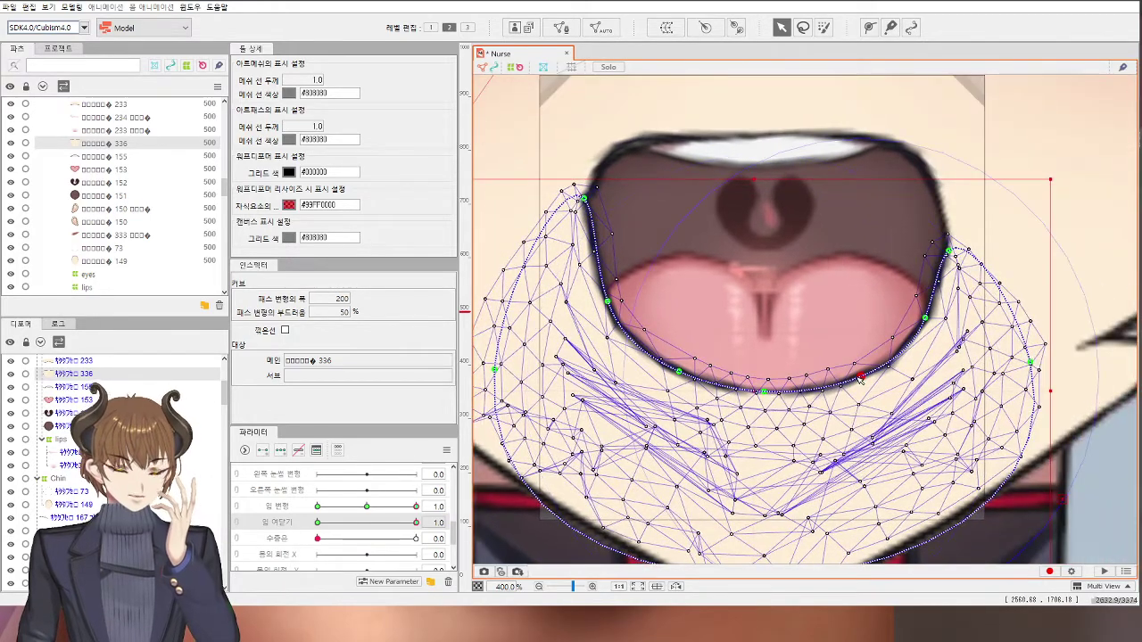
left_click_drag(925, 318, 925, 306)
left_click_drag(948, 251, 938, 191)
left_click_drag(925, 306, 923, 289)
left_click_drag(862, 375, 859, 368)
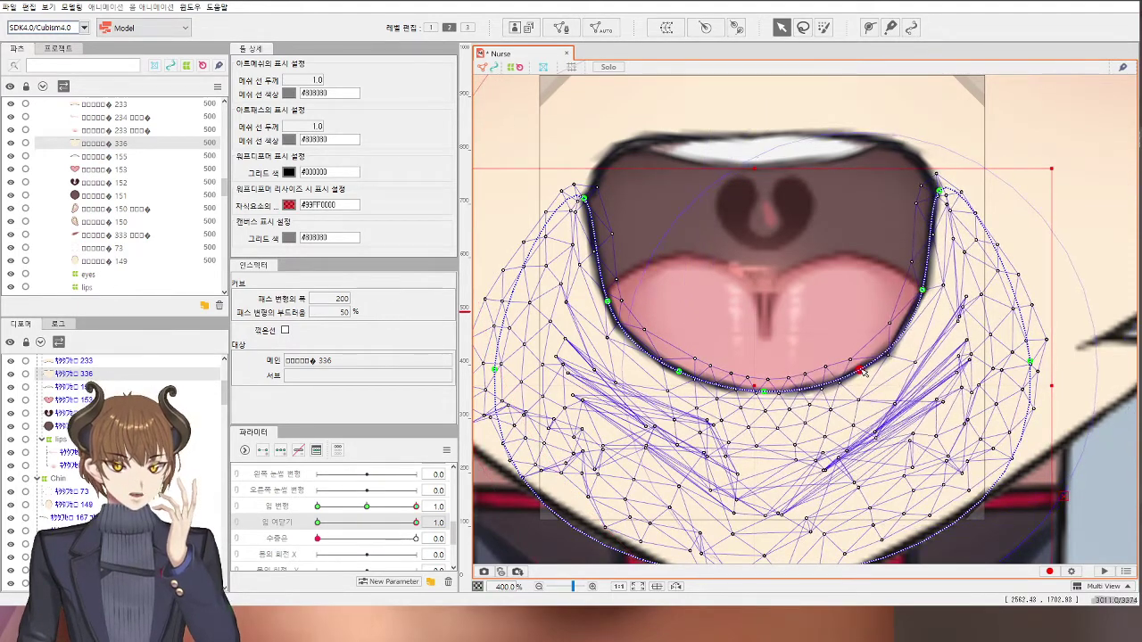
Step: Check the whole face, then fine-tune the right corner and right-side control point of lower-lip mesh 336
scroll(860, 369, "down", 2)
scroll(897, 378, "down", 3)
left_click(1079, 377)
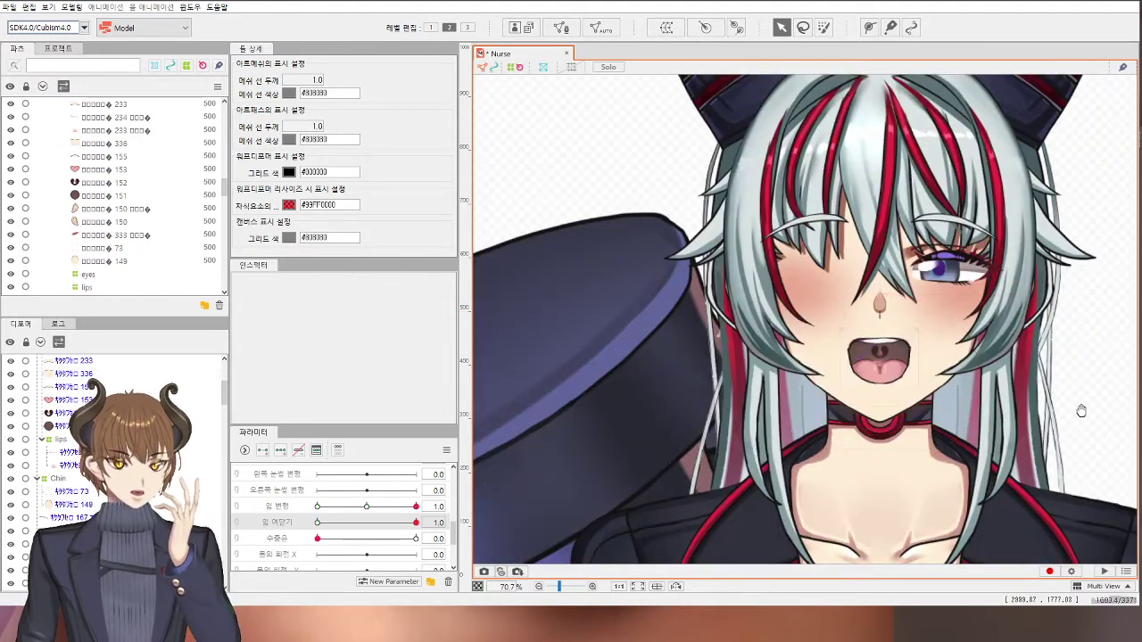
left_click_drag(929, 386, 909, 381)
scroll(889, 368, "up", 5)
left_click(894, 279)
scroll(880, 271, "up", 1)
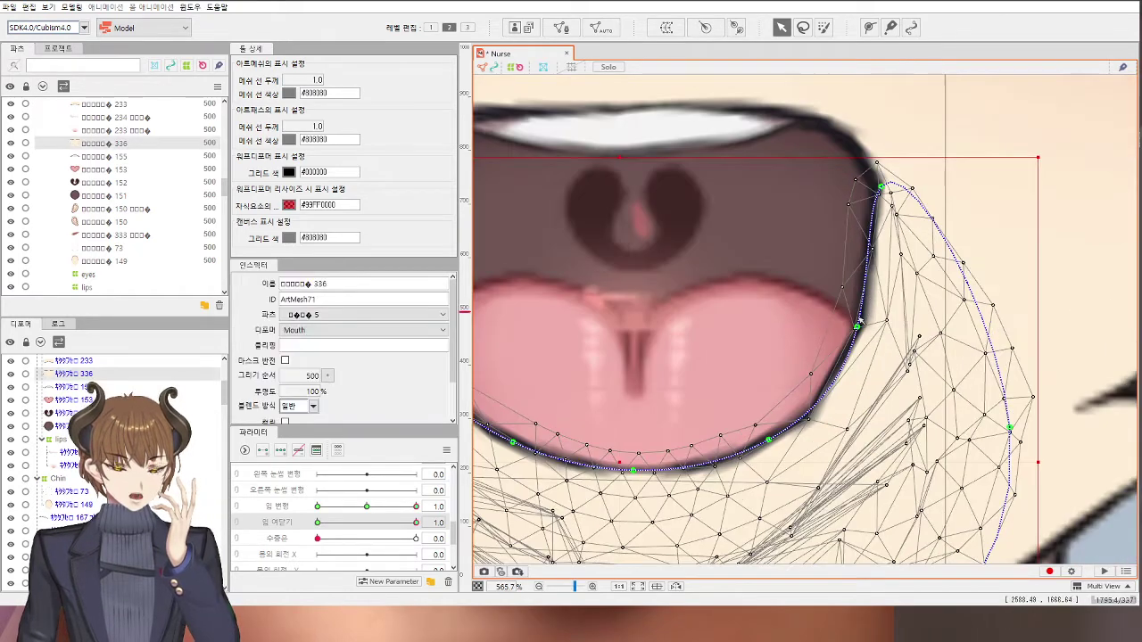
left_click_drag(861, 321, 864, 327)
left_click_drag(883, 187, 880, 191)
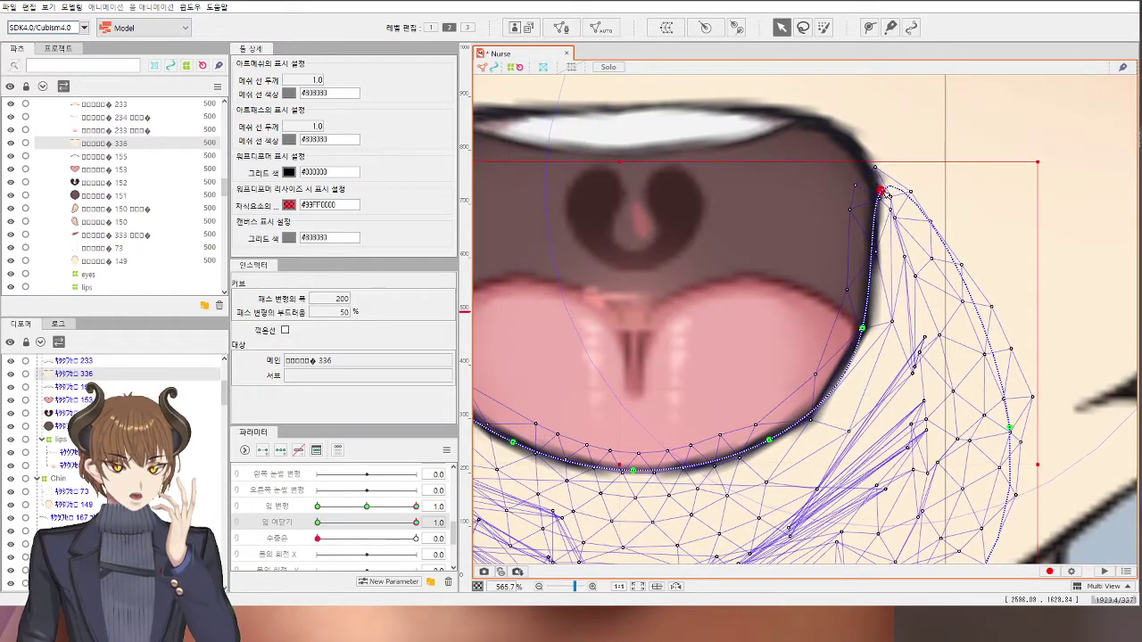
Step: Preview the mouth opening, return 입 여닫기 to 1.0, and lower the control point beside upper-lip mesh 233's left corner
scroll(888, 200, "down", 4)
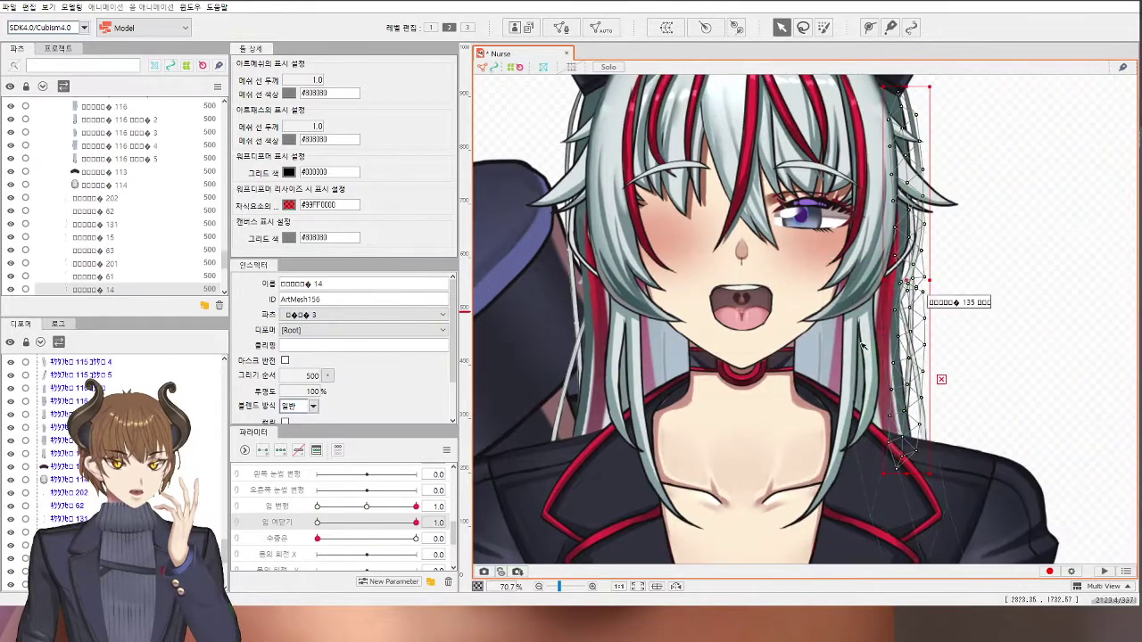
left_click_drag(393, 515, 416, 522)
scroll(740, 317, "up", 5)
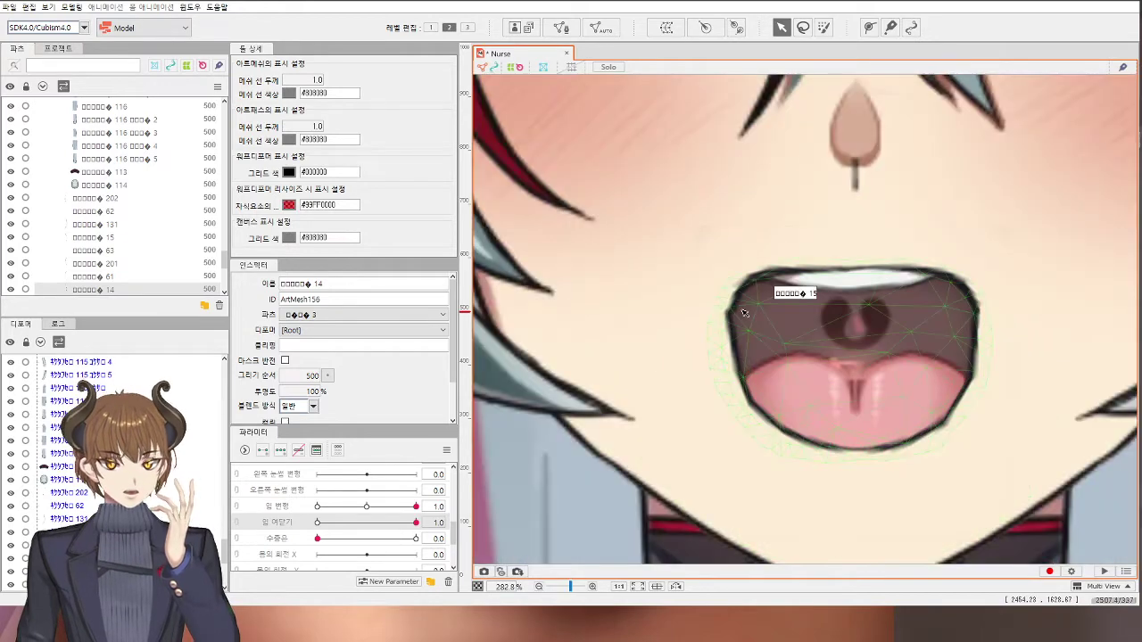
left_click(736, 312)
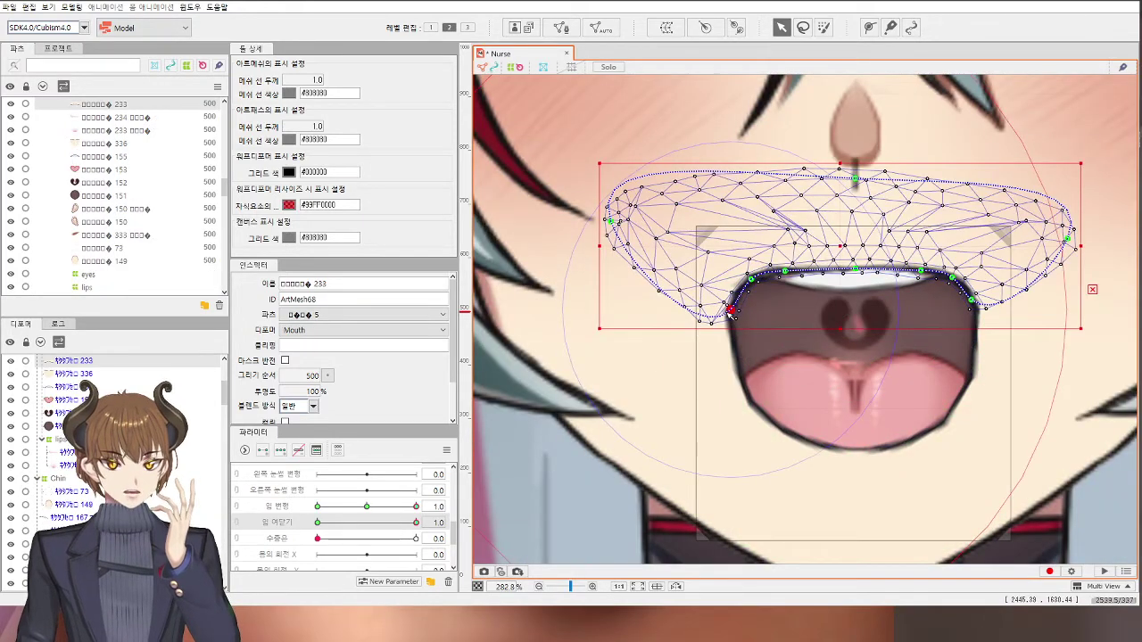
key("p")
scroll(758, 285, "up", 2)
left_click_drag(763, 261, 762, 272)
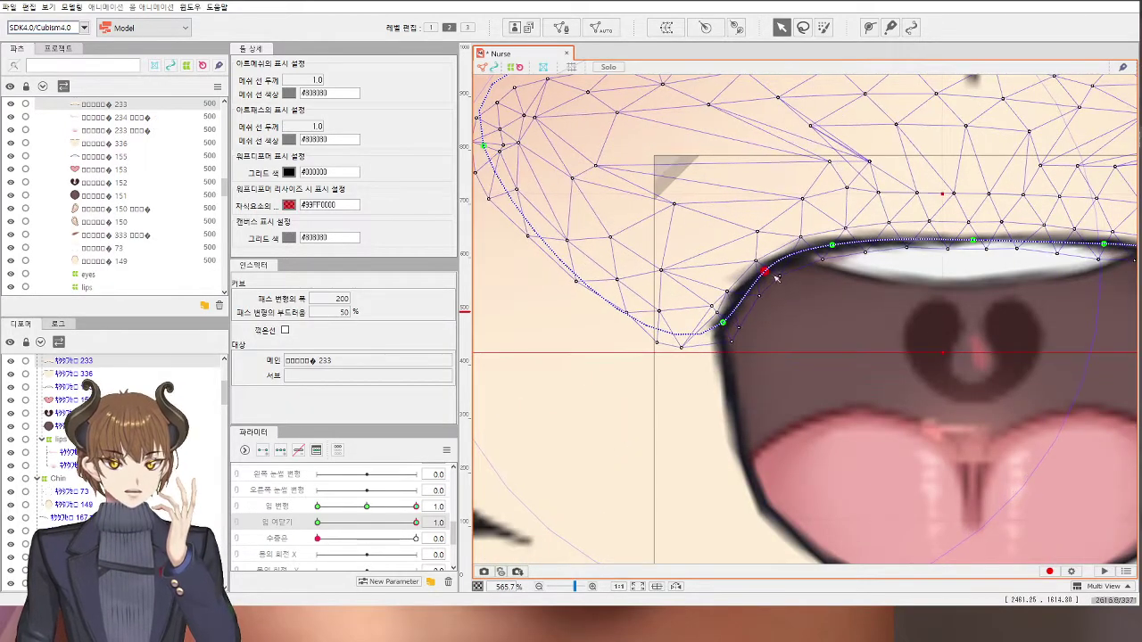
Step: Adjust the right corner of upper-lip mesh 233 and the two neighbouring control points along the mouth outline
left_click_drag(1128, 261, 971, 235)
left_click_drag(910, 212, 909, 213)
left_click_drag(970, 235, 1009, 282)
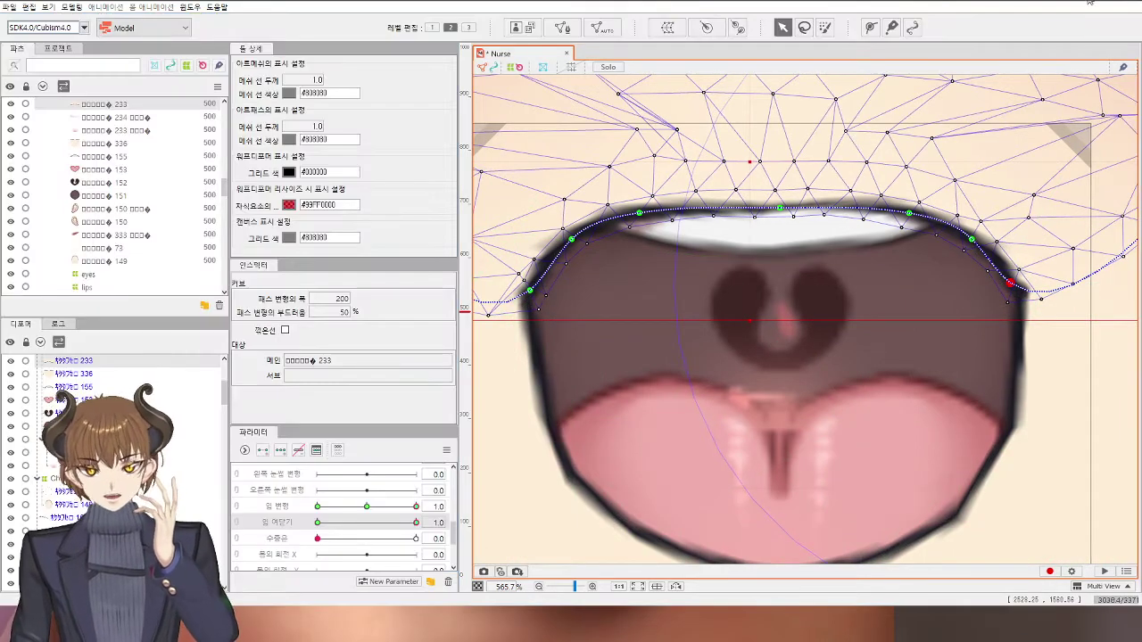
left_click(972, 241)
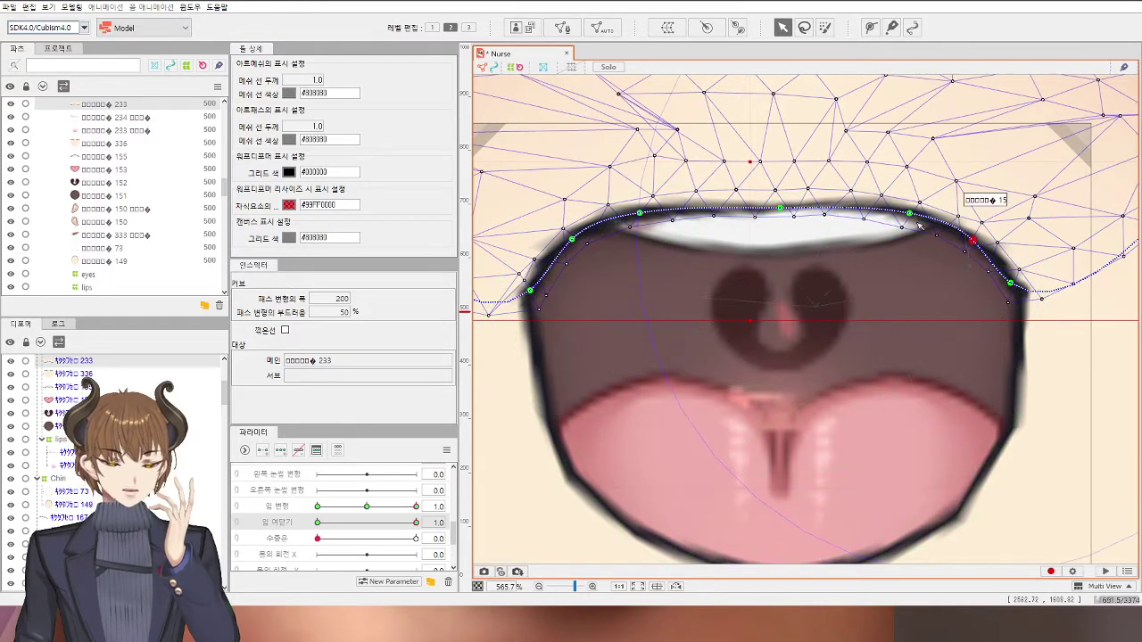
left_click_drag(909, 213, 911, 217)
left_click_drag(972, 240, 972, 243)
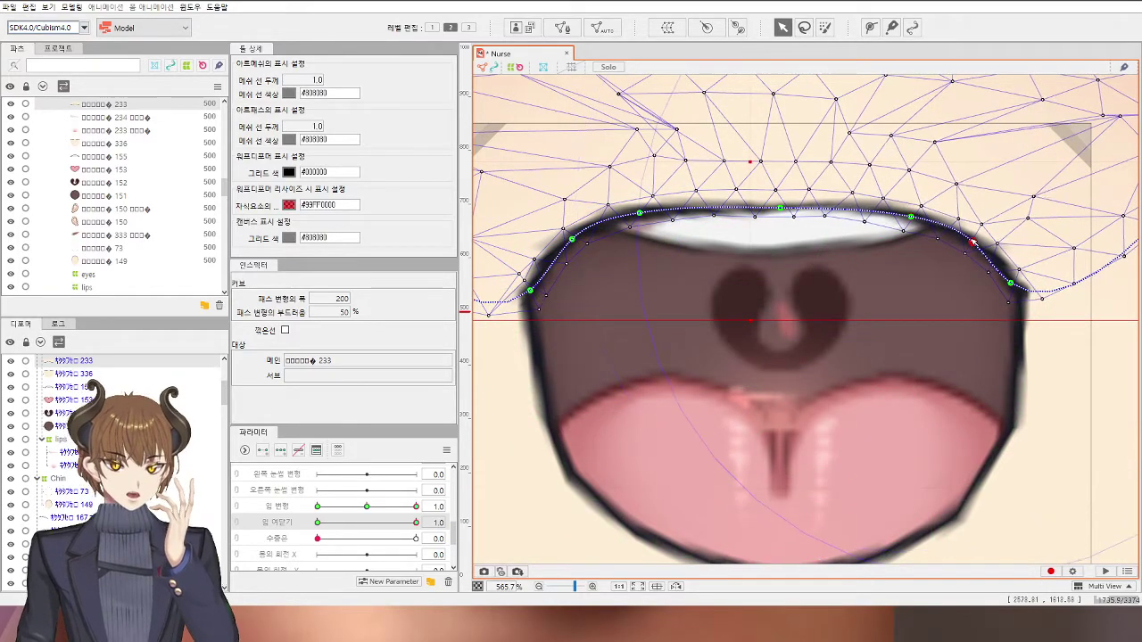
Step: Check the whole face and slightly lower the outer left control point of upper-lip mesh 233
scroll(1055, 358, "down", 9)
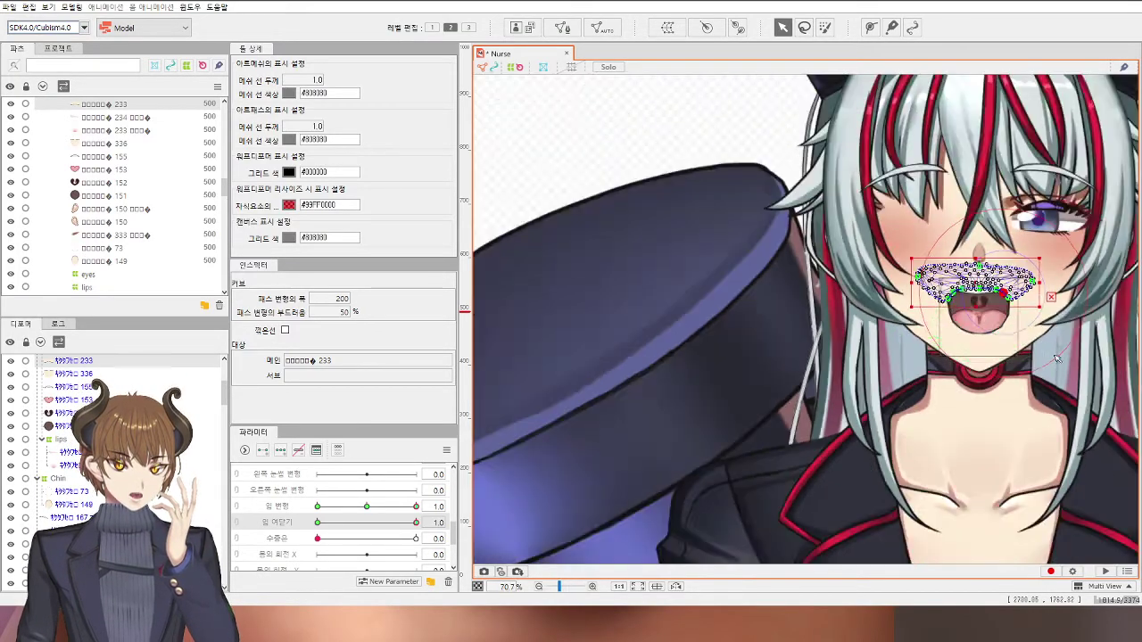
scroll(959, 282, "up", 8)
left_click(717, 223)
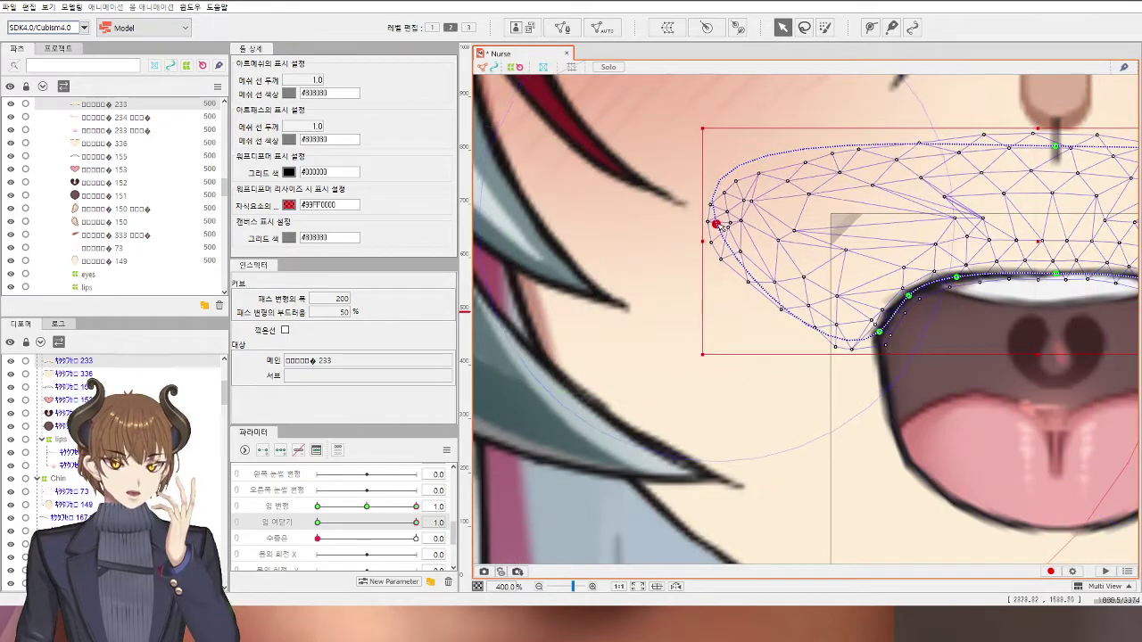
Step: Select lower-lip mesh 336 and nudge the two control points on the left side of its lip edge
scroll(721, 225, "down", 3)
left_click(805, 323)
scroll(803, 321, "up", 2)
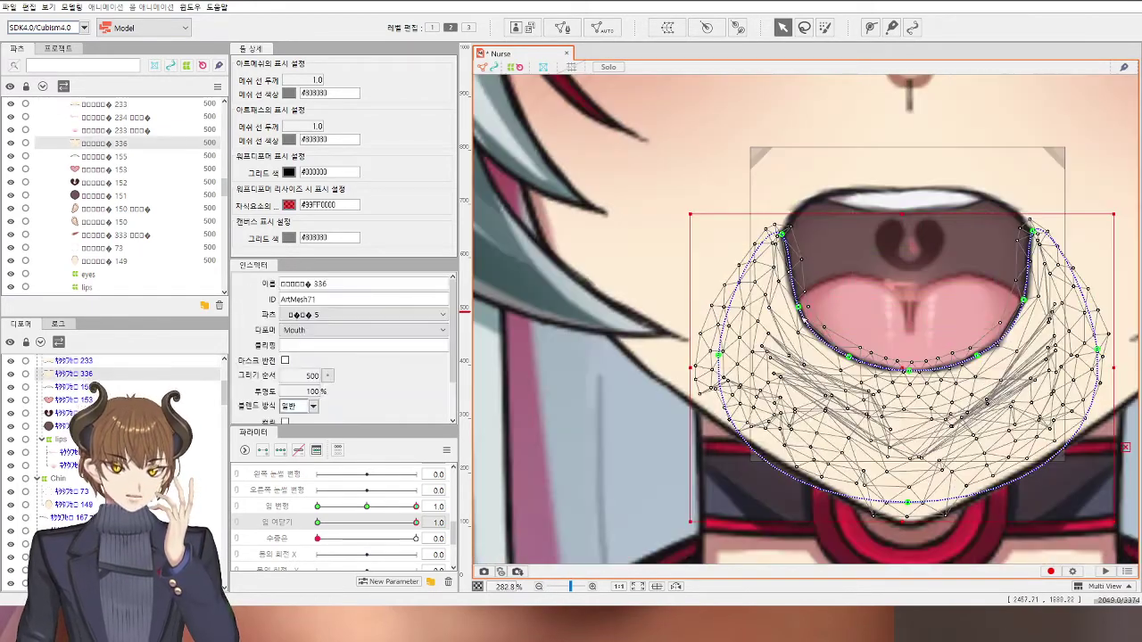
left_click_drag(798, 307, 798, 300)
left_click_drag(848, 356, 851, 357)
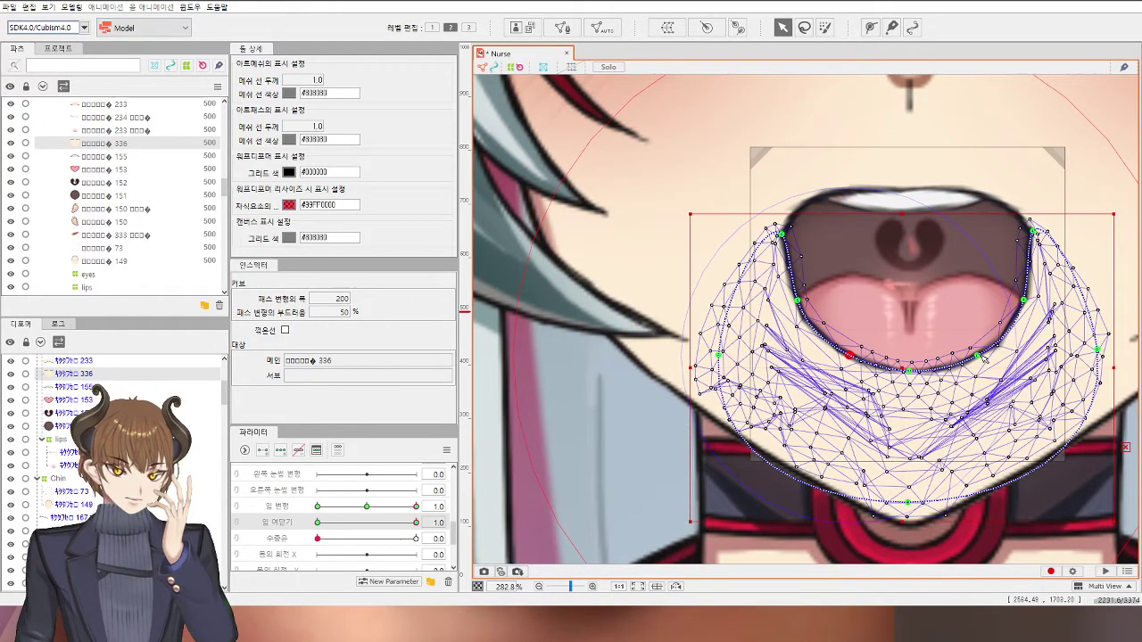
Step: Try pulling the side control points of lower-lip mesh 336 inward and lowering its chin control point
left_click(1018, 297)
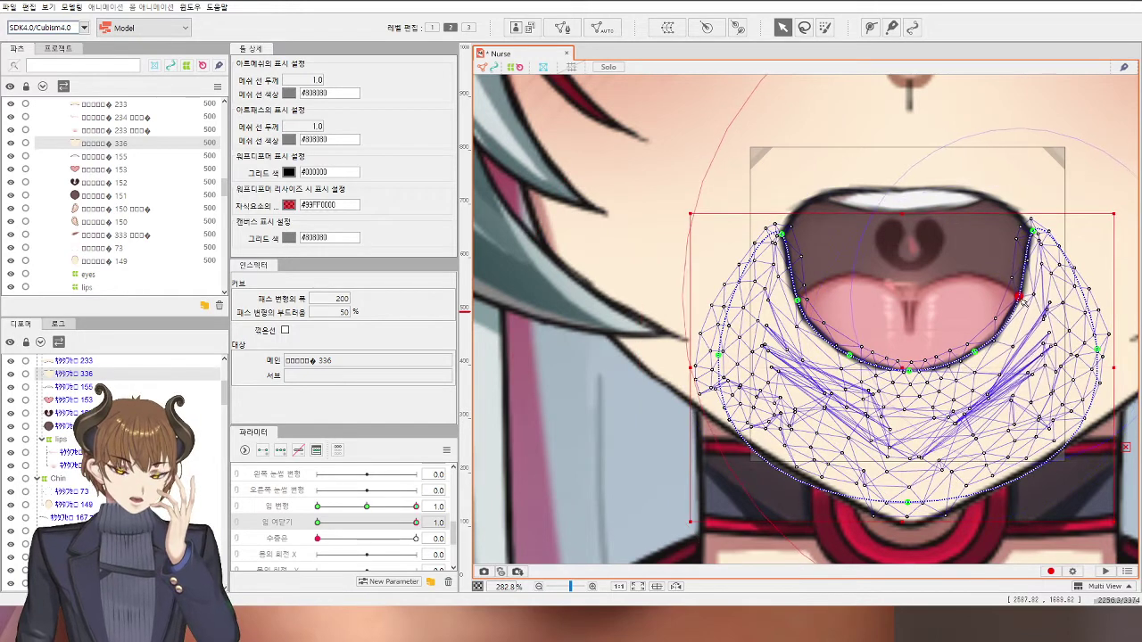
left_click(797, 295)
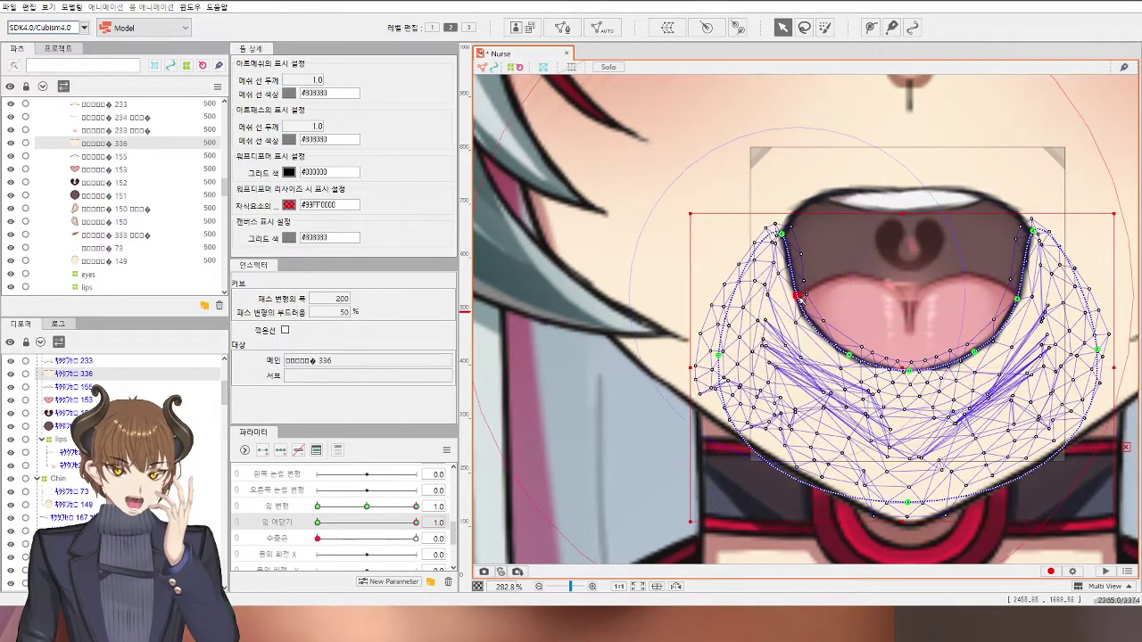
left_click(848, 351)
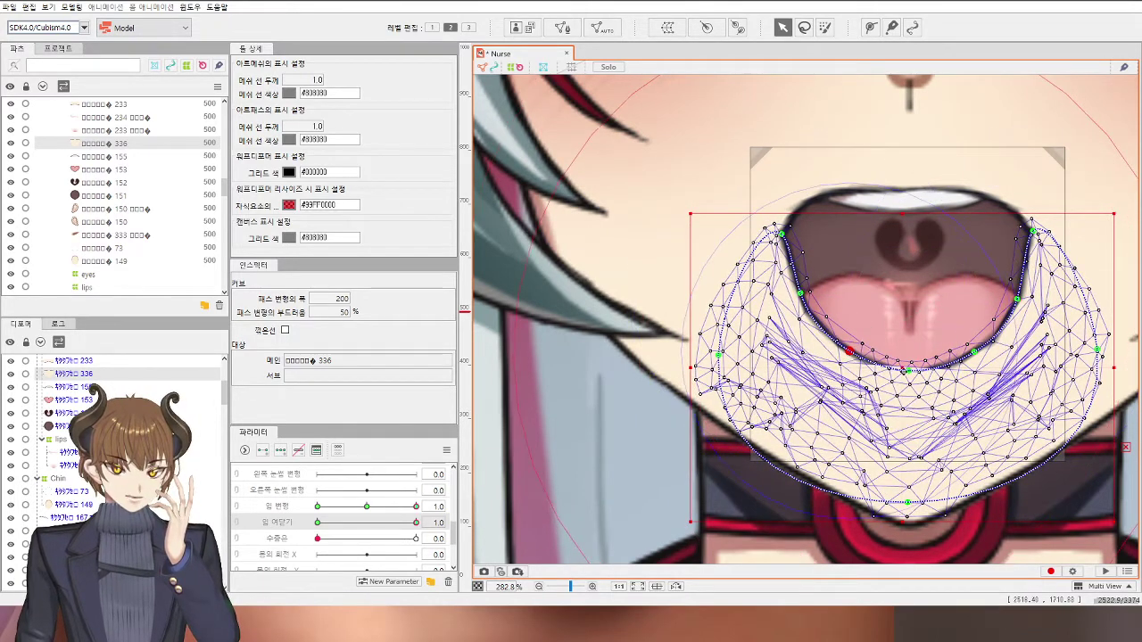
left_click_drag(907, 502, 907, 511)
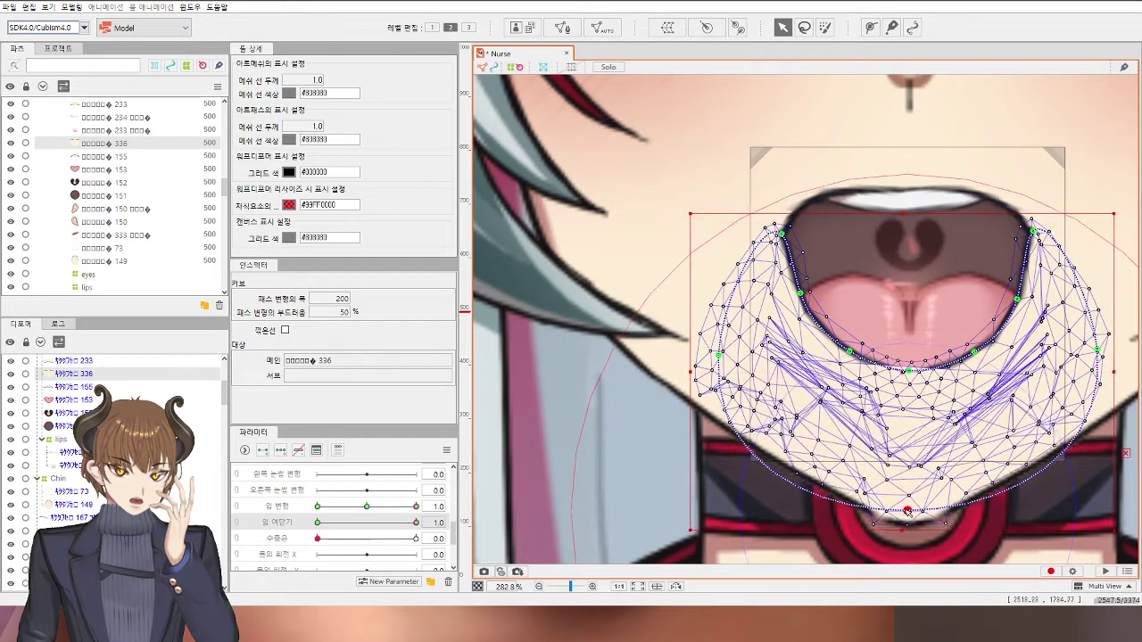
Step: Undo the last four control-point moves on lower-lip mesh 336
scroll(895, 355, "up", 2)
key("ctrl+z")
key("ctrl+z")
key("ctrl+z")
key("ctrl+z")
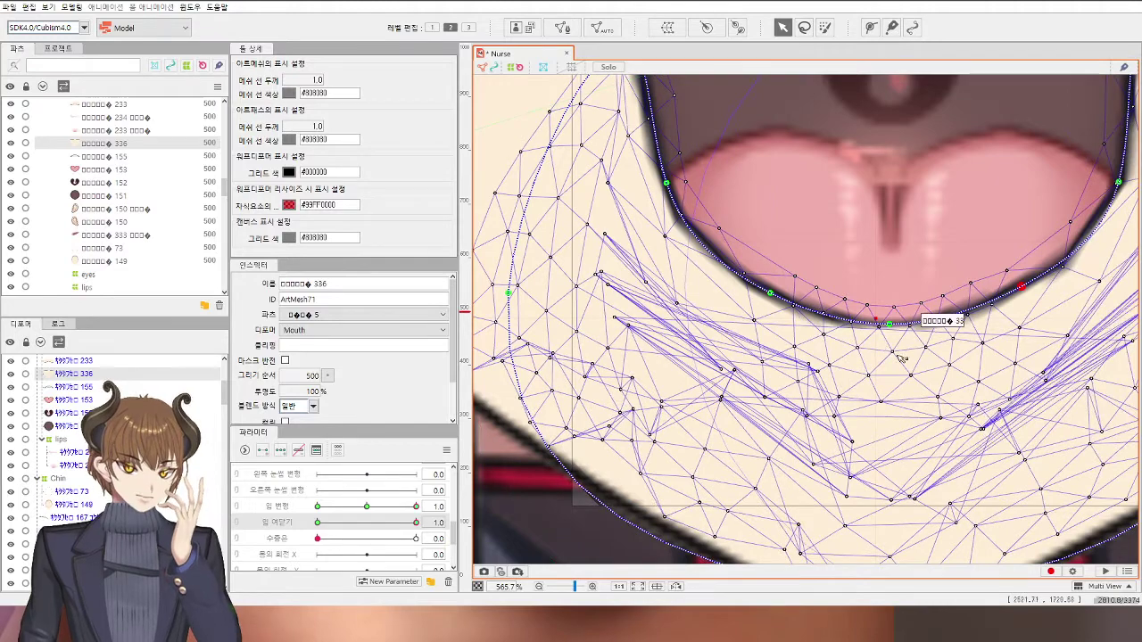
Step: Slightly lower the outer right control point of lower-lip mesh 336 beside the chin
scroll(887, 353, "down", 2)
key("ctrl+y")
key("ctrl+y")
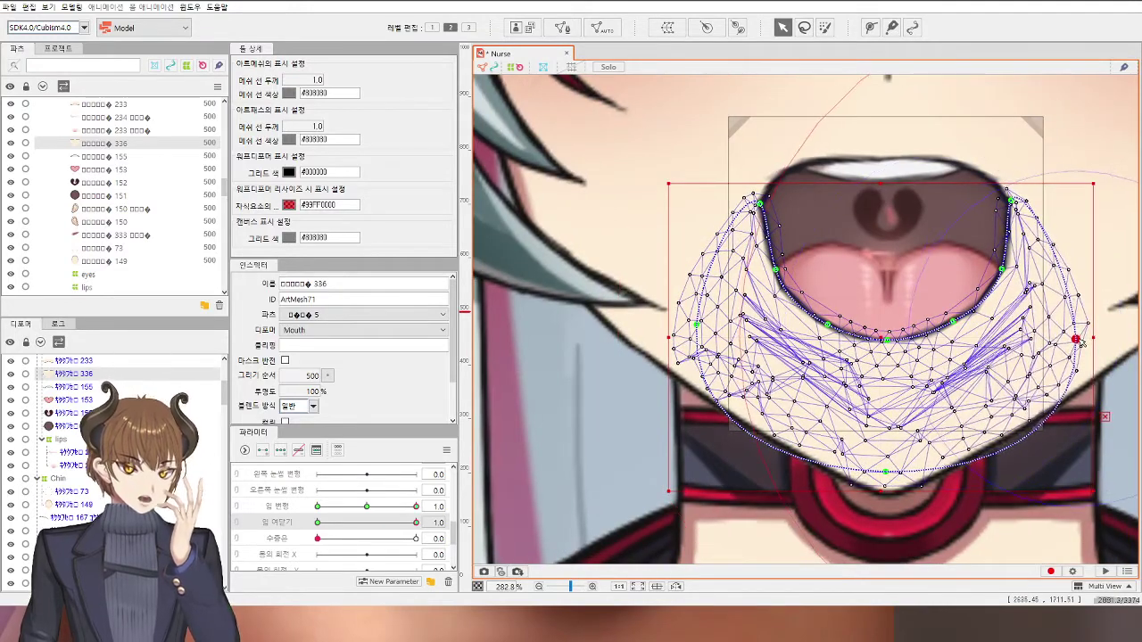
scroll(959, 350, "up", 2)
left_click_drag(1064, 353, 1053, 378)
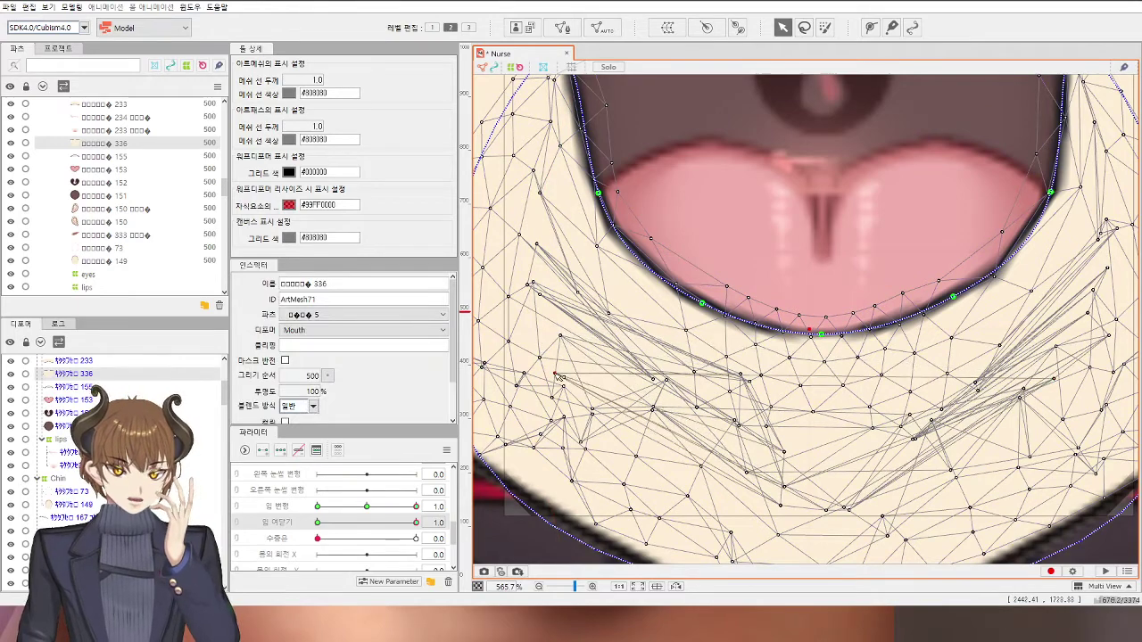
Step: Try a small upward shift at the bottom centre of lower-lip mesh 336's edge, and undo it
scroll(730, 345, "down", 1)
left_click_drag(799, 342, 804, 332)
key("ctrl+z")
scroll(795, 336, "up", 1)
scroll(797, 334, "up", 1)
scroll(807, 335, "down", 3)
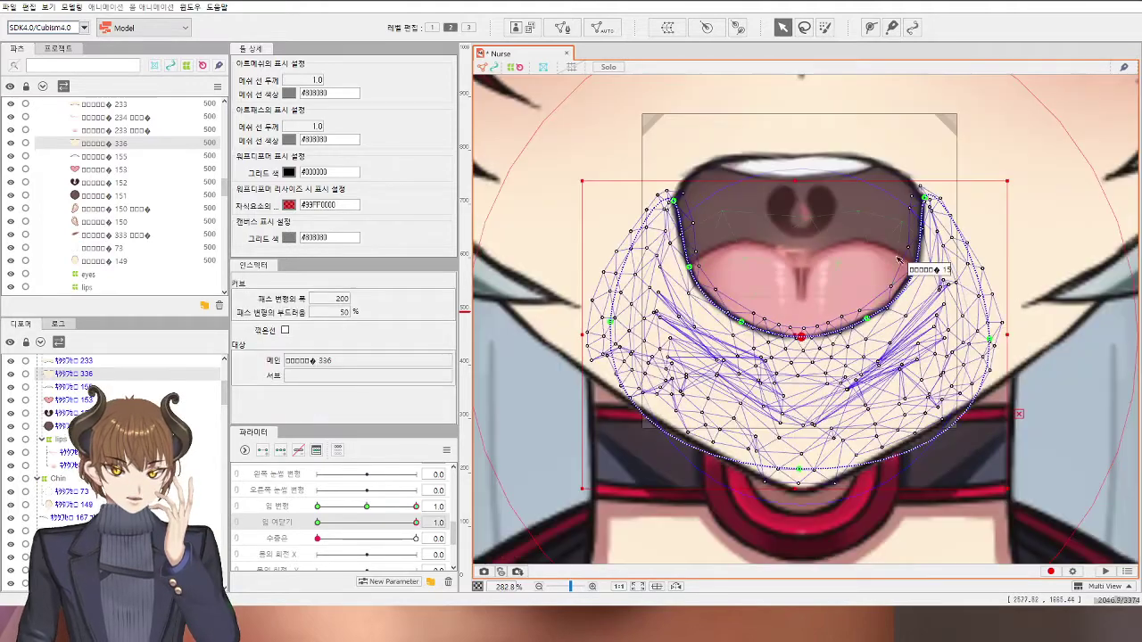
Step: Check the right corner of lower-lip mesh 336, then clear the selection to inspect the mouth outline on the face
left_click(924, 198)
scroll(928, 218, "down", 2)
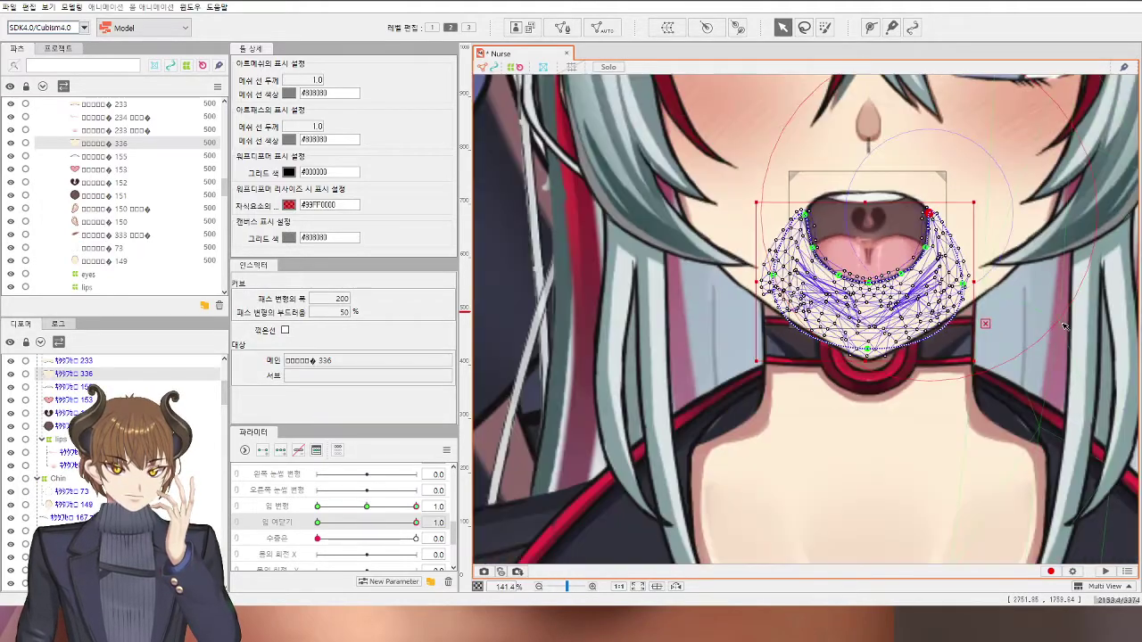
left_click(1065, 326)
scroll(1065, 327, "down", 1)
scroll(901, 272, "up", 2)
scroll(871, 280, "up", 4)
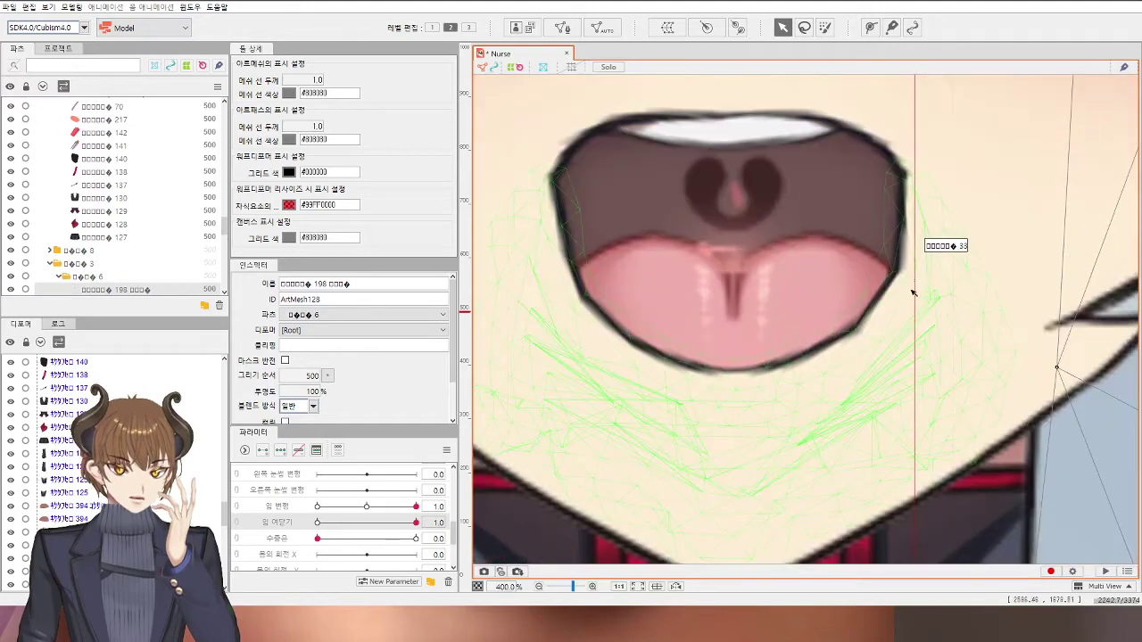
Step: Reselect lower-lip mesh 336 and nudge the single inner mesh vertex near the lower right of the mouth up and left
left_click(899, 299)
scroll(882, 303, "up", 1)
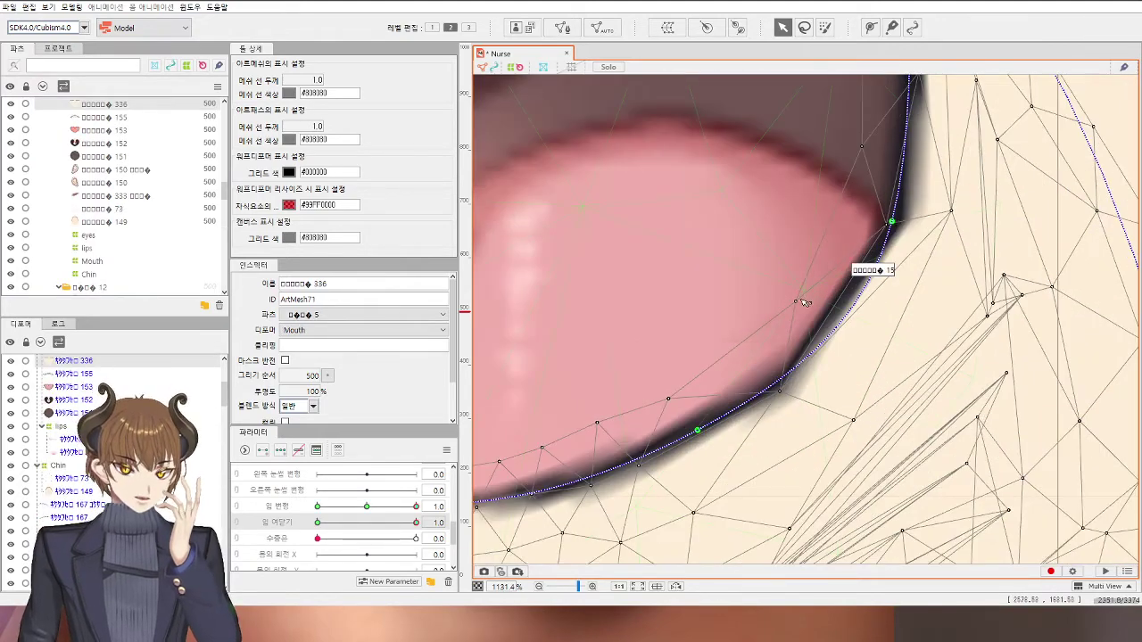
left_click_drag(799, 301, 794, 295)
scroll(798, 292, "down", 1)
scroll(817, 287, "down", 1)
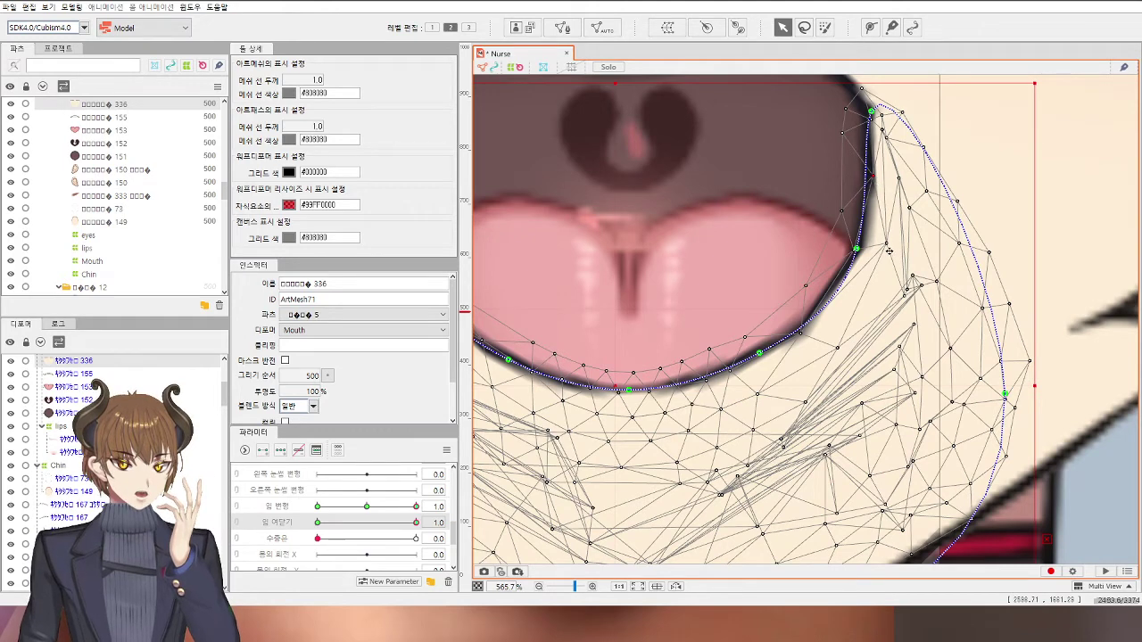
Step: Nudge the left and lower-left control points of lower-lip mesh 336's mouth edge slightly upward
scroll(879, 264, "down", 3)
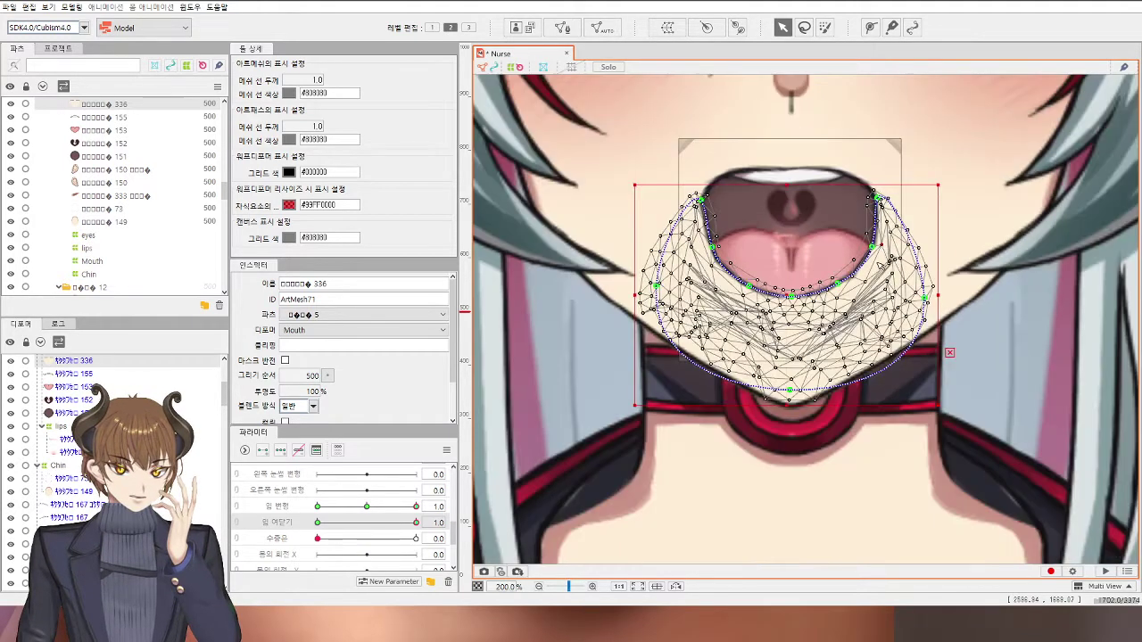
left_click_drag(711, 247, 712, 243)
left_click_drag(748, 285, 745, 281)
scroll(791, 298, "up", 3)
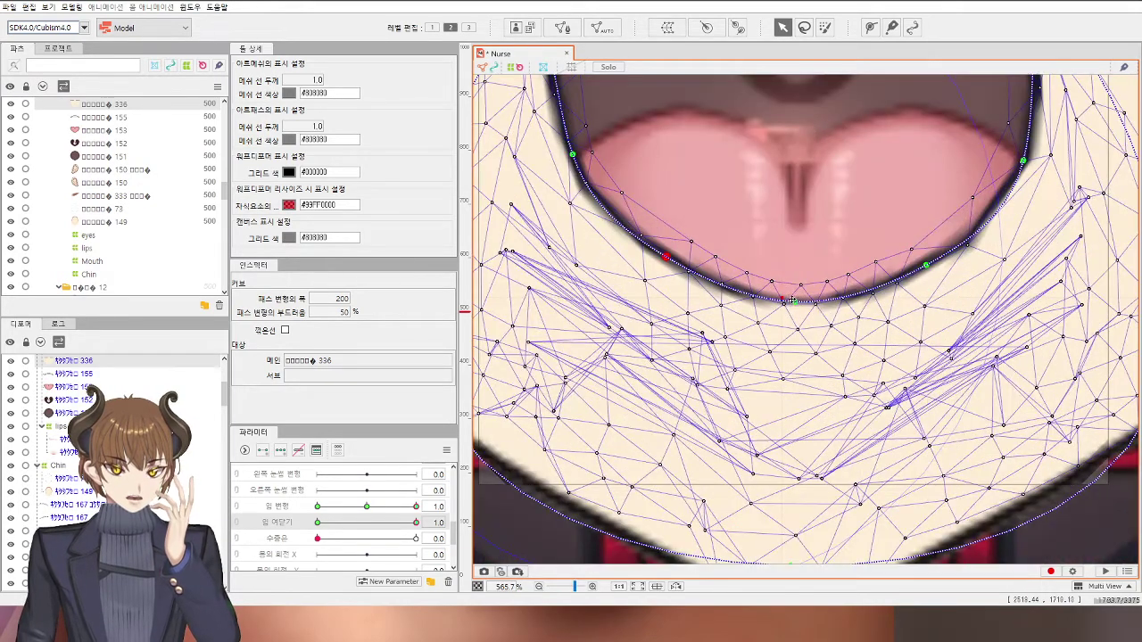
Step: Fine-tune the bottom-centre, lower-right and right control points of lower-lip mesh 336's mouth edge, and deselect the mesh
key("v")
scroll(795, 300, "up", 1)
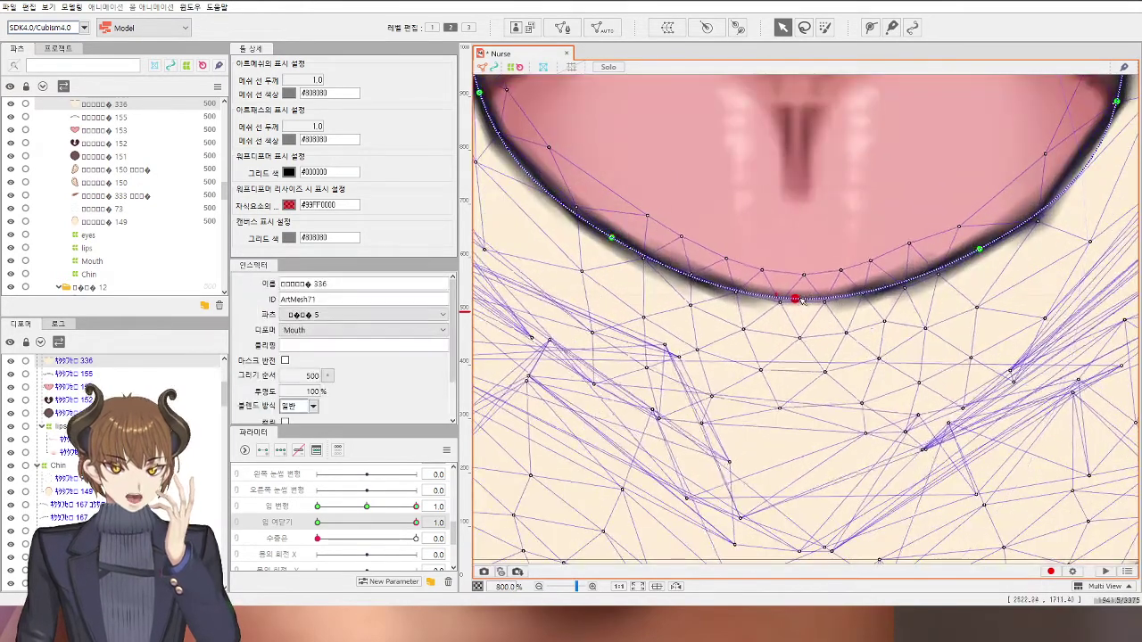
key("p")
scroll(968, 254, "down", 2)
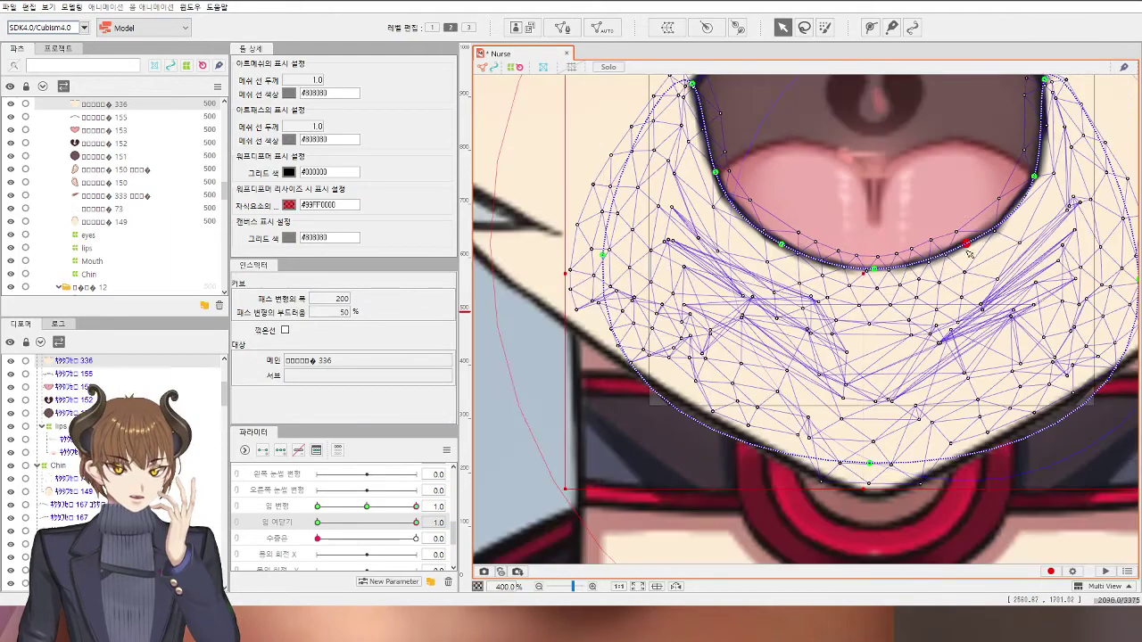
scroll(944, 231, "down", 1)
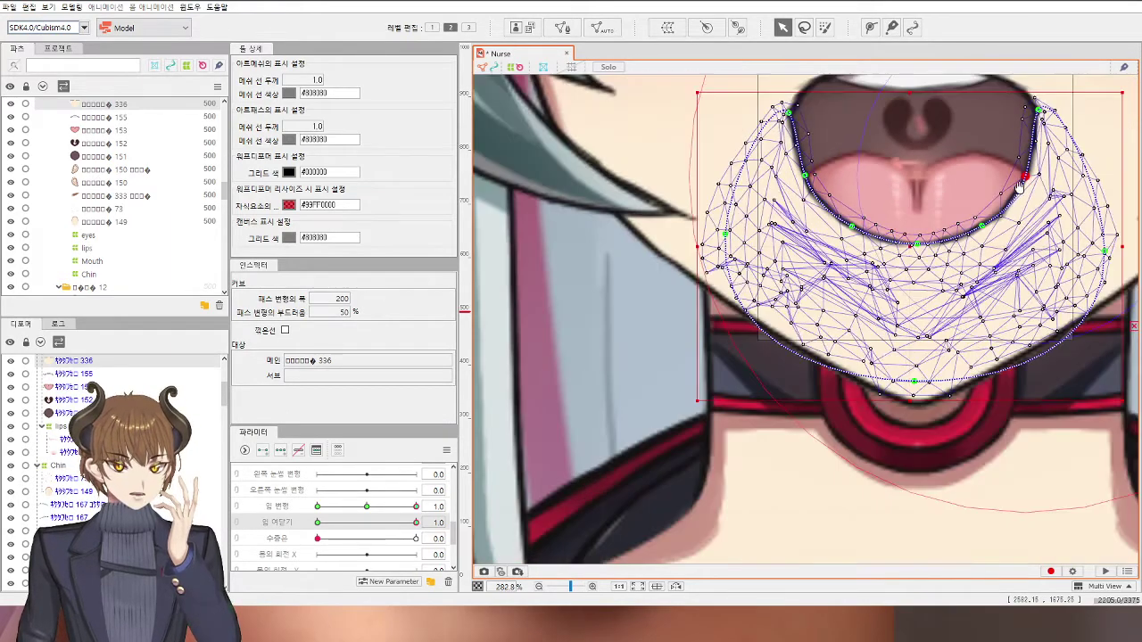
scroll(945, 231, "down", 2)
left_click(998, 330)
left_click_drag(999, 330, 937, 351)
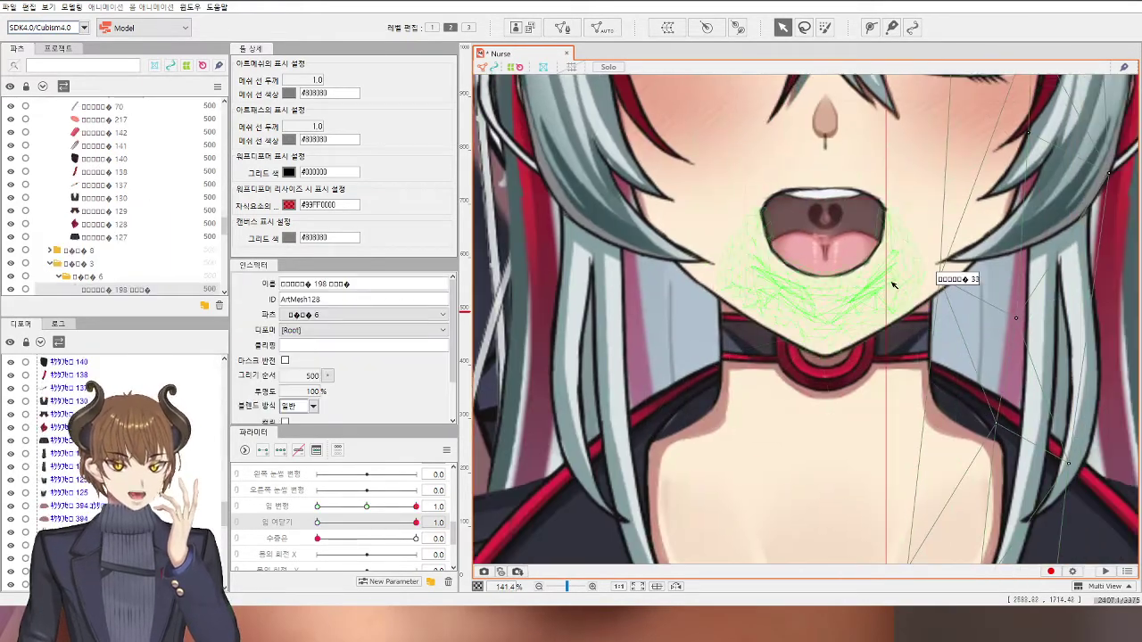
Step: Reselect lower-lip mesh 336 and move the vertex just outside the lower left mouth edge slightly up and right
scroll(854, 267, "up", 4)
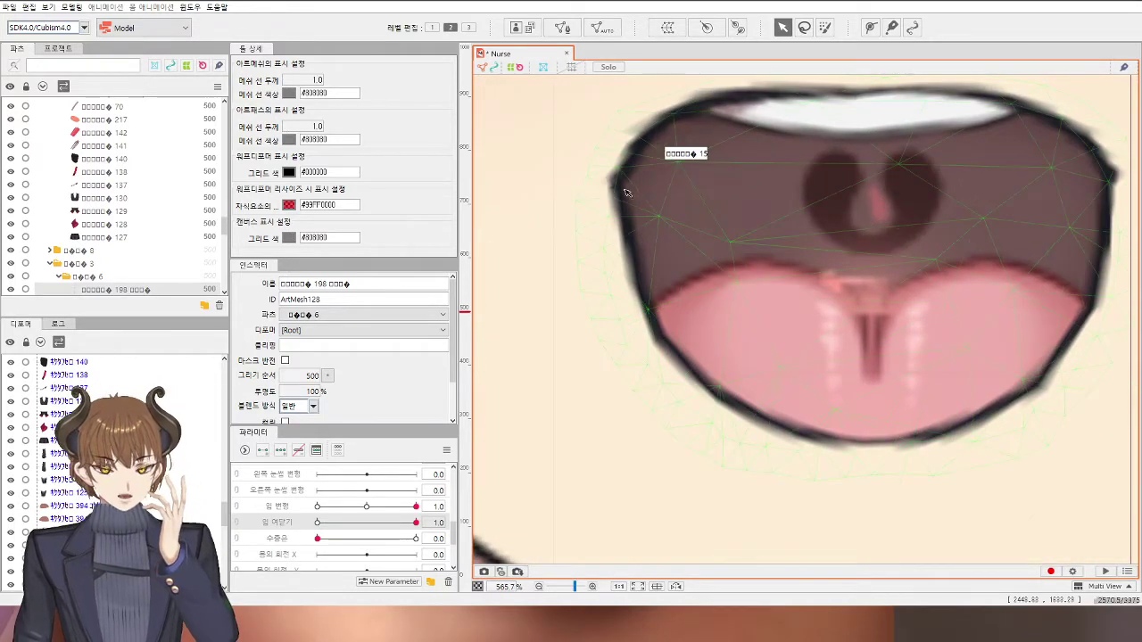
left_click(640, 332)
scroll(615, 263, "up", 1)
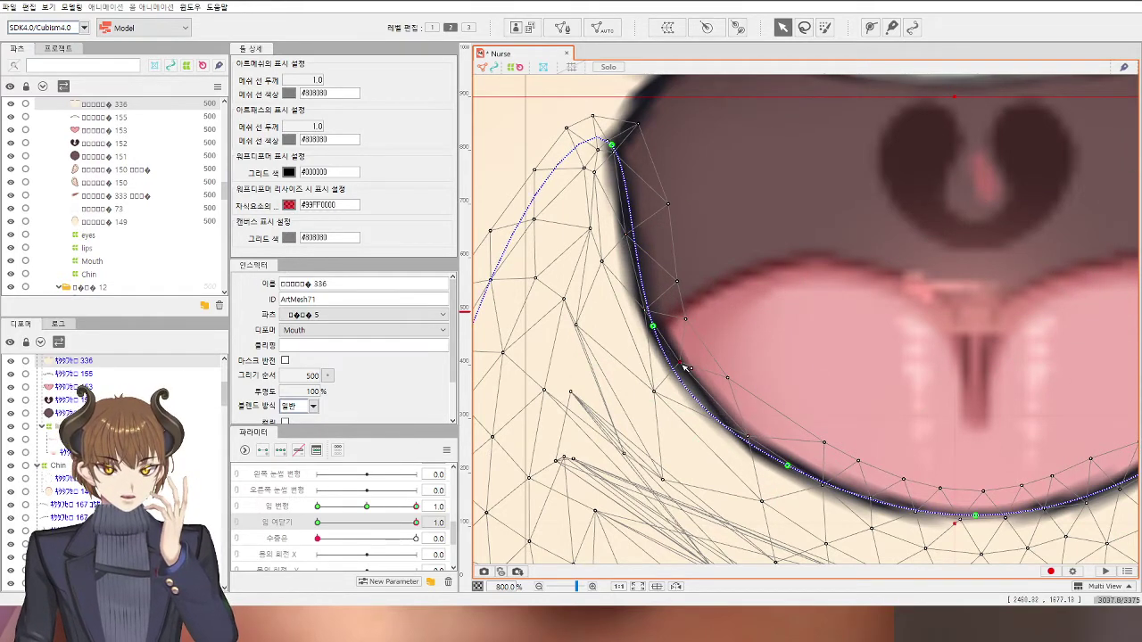
left_click_drag(654, 392, 658, 388)
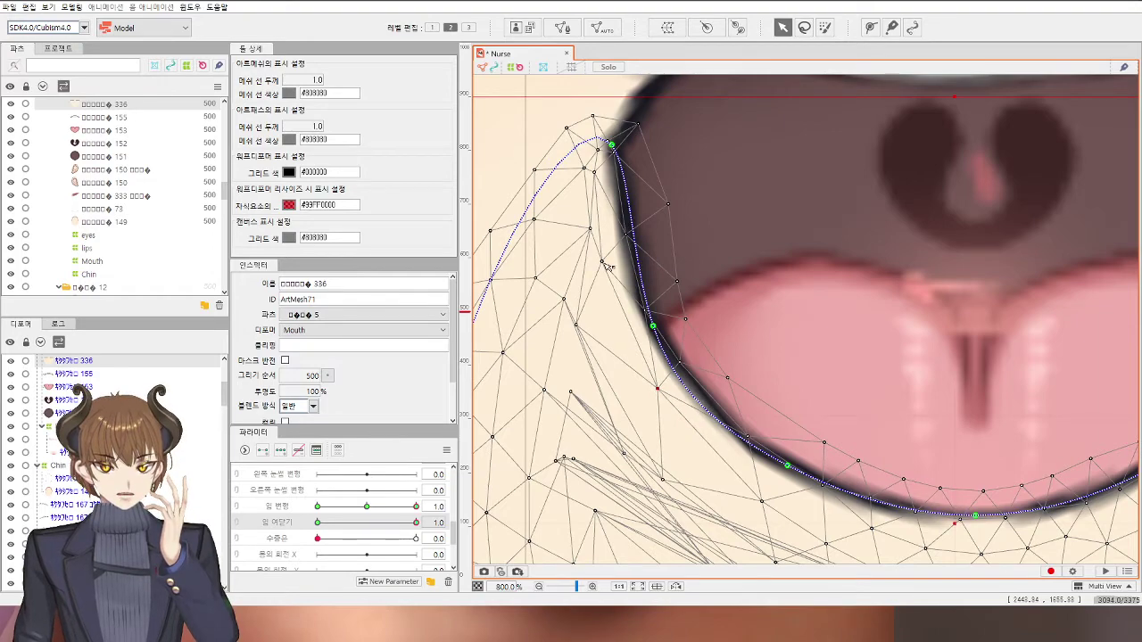
Step: Nudge mesh 336's inner and edge vertices along the lower right of the mouth slightly down and outward
scroll(883, 330, "down", 3)
scroll(823, 294, "up", 2)
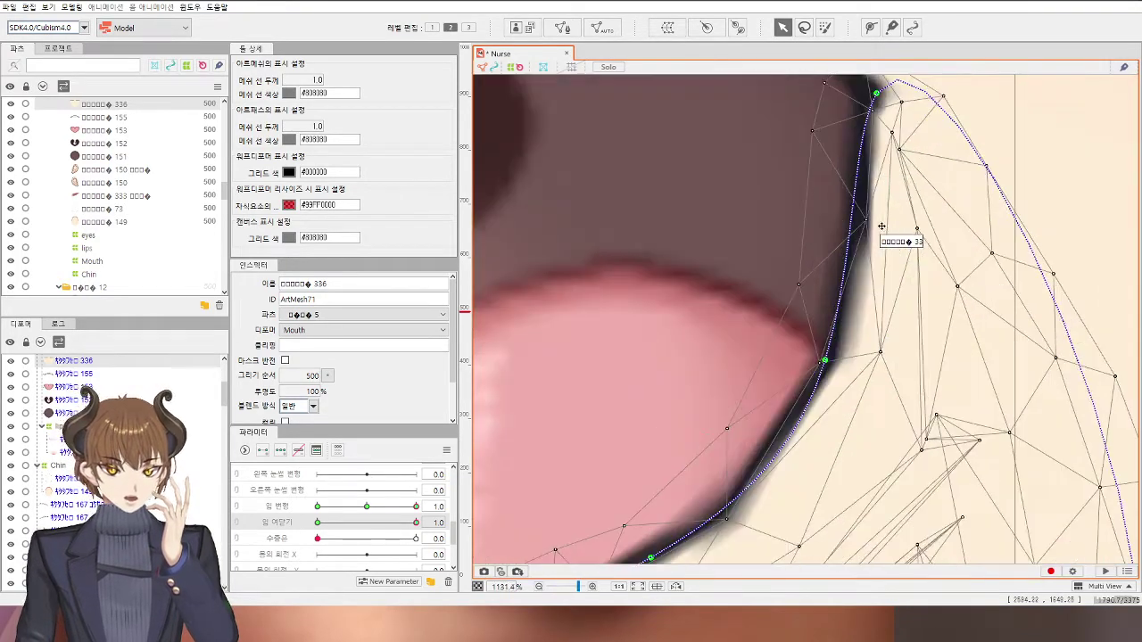
left_click_drag(867, 219, 867, 221)
left_click_drag(776, 498, 737, 468)
left_click_drag(738, 381, 751, 388)
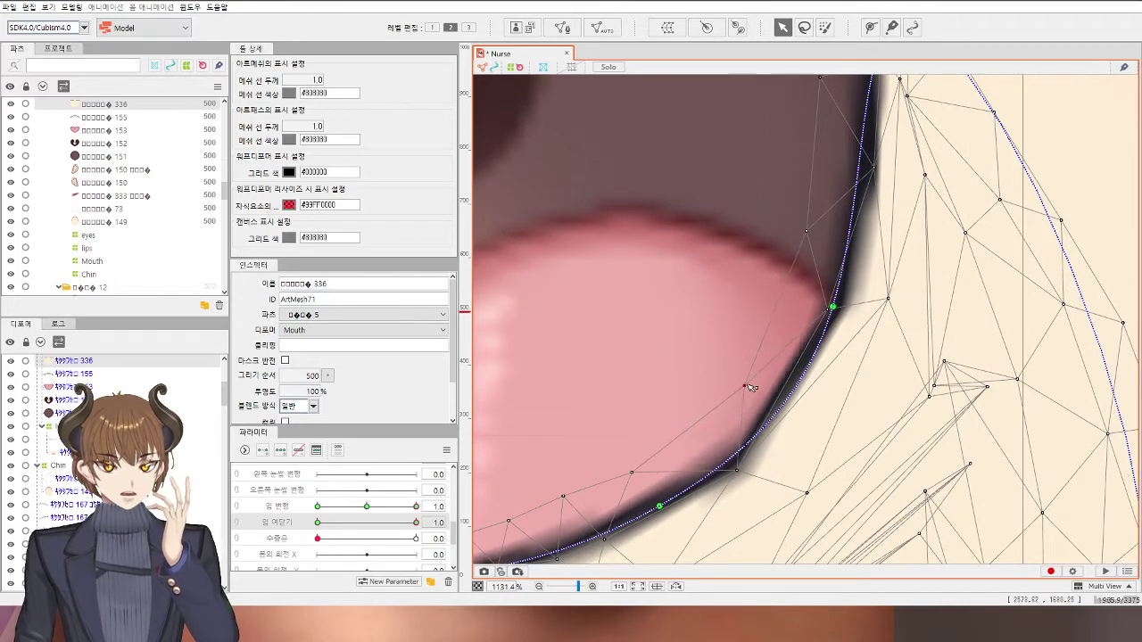
left_click_drag(632, 474, 637, 478)
Step: Shift the upper right edge vertex of mesh 336 outward and adjust the right mouth-corner control point, then deselect the mesh
left_click_drag(872, 240, 841, 298)
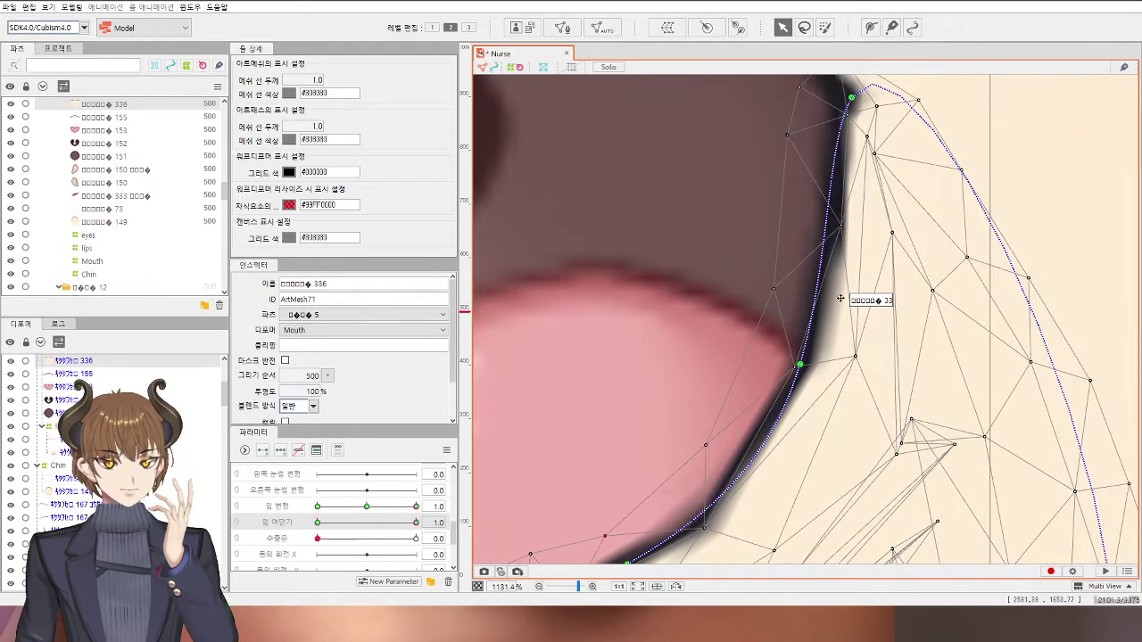
left_click_drag(842, 234, 847, 235)
left_click_drag(867, 147, 837, 264)
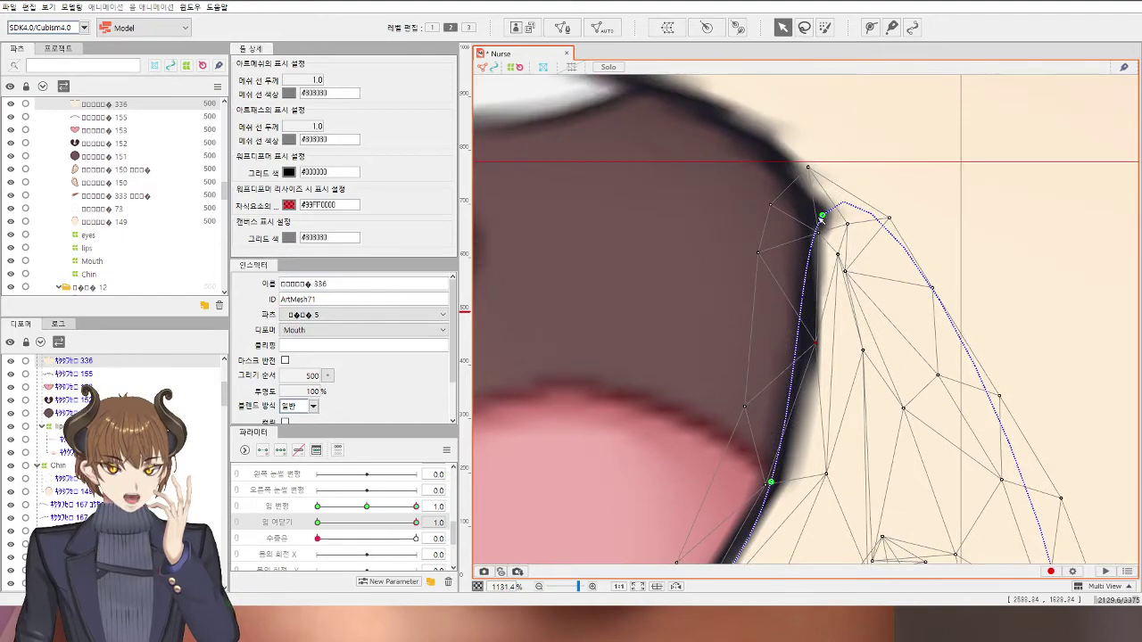
left_click_drag(822, 218, 831, 224)
scroll(831, 224, "down", 6)
left_click(969, 373)
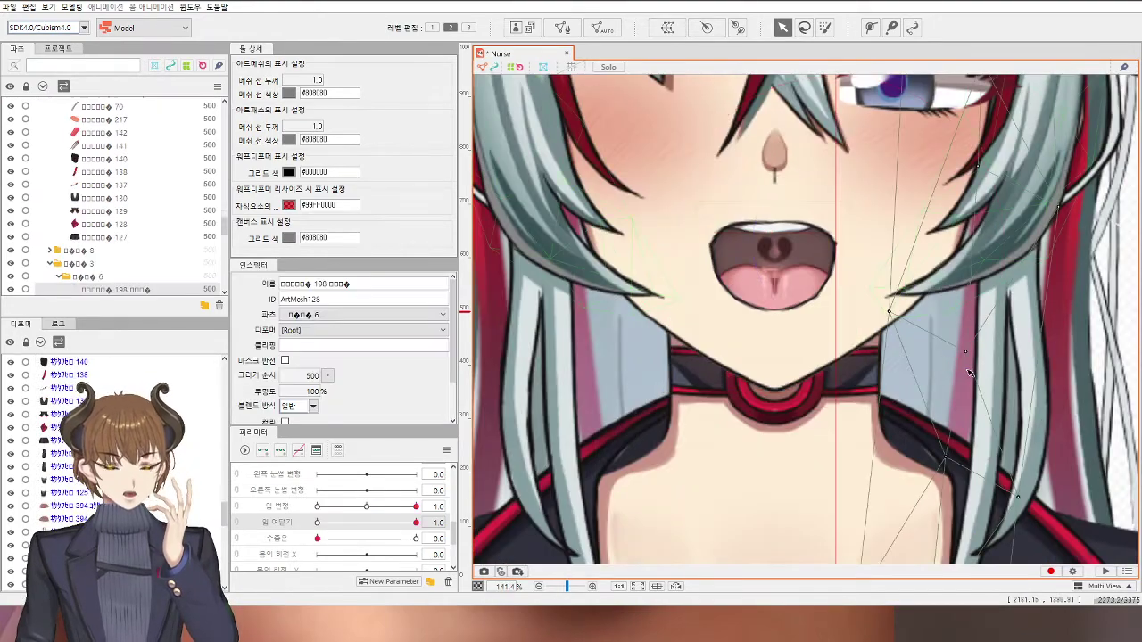
Step: Reselect mesh 336 and move the two vertices around the right mouth corner slightly left, then clear the selection to check the face
scroll(758, 209, "up", 5)
left_click(750, 219)
scroll(740, 223, "up", 3)
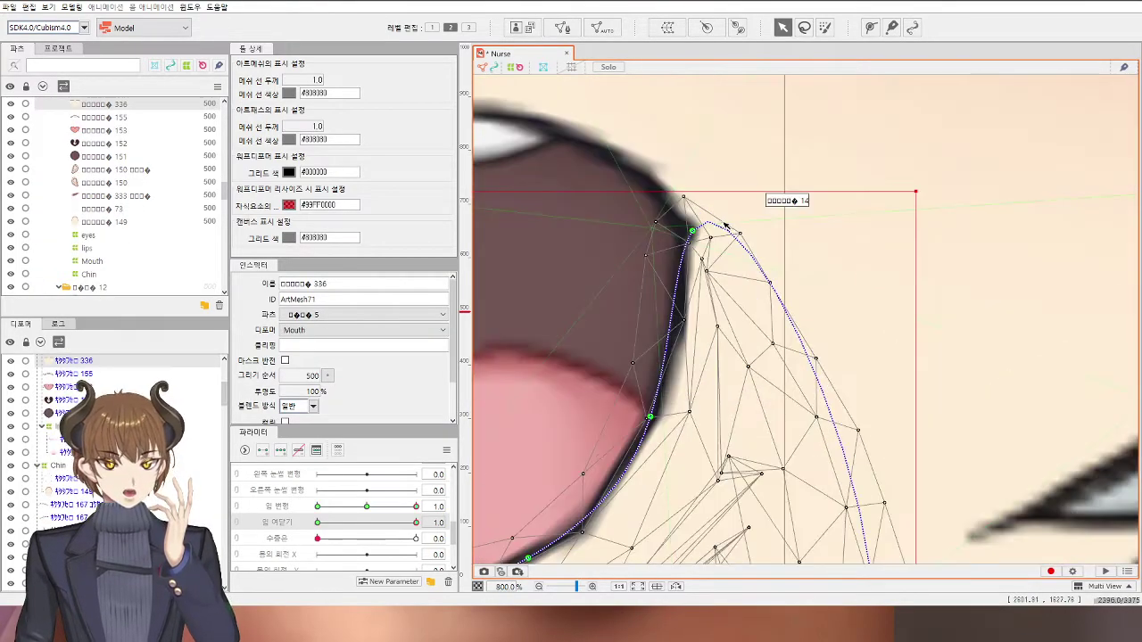
left_click(701, 239)
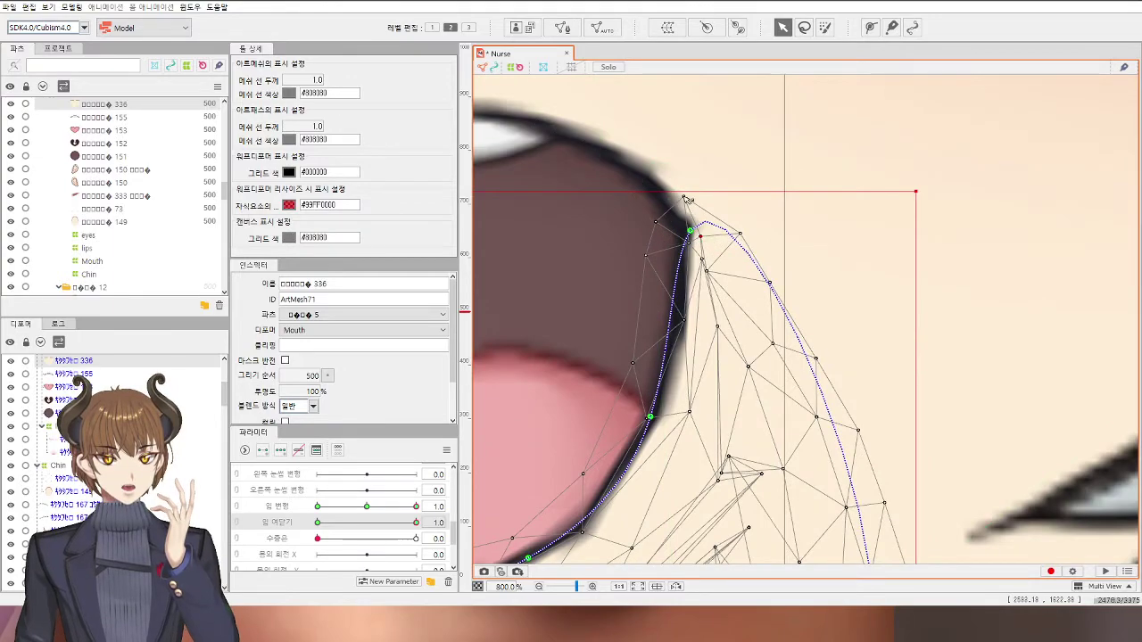
left_click_drag(684, 197, 673, 199)
scroll(732, 230, "down", 10)
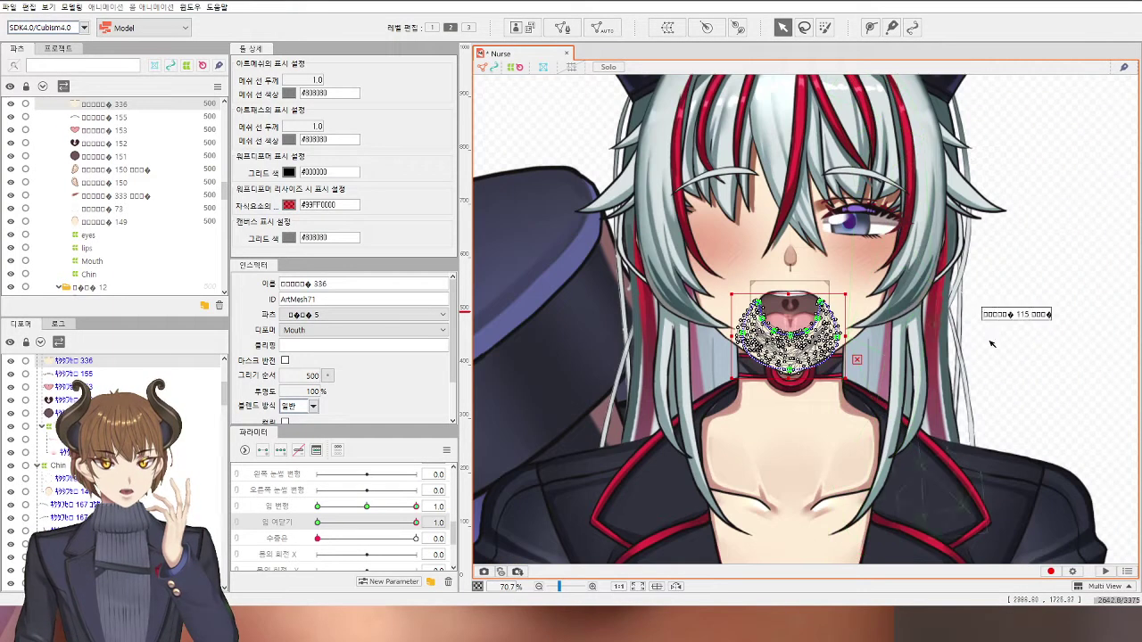
left_click(985, 367)
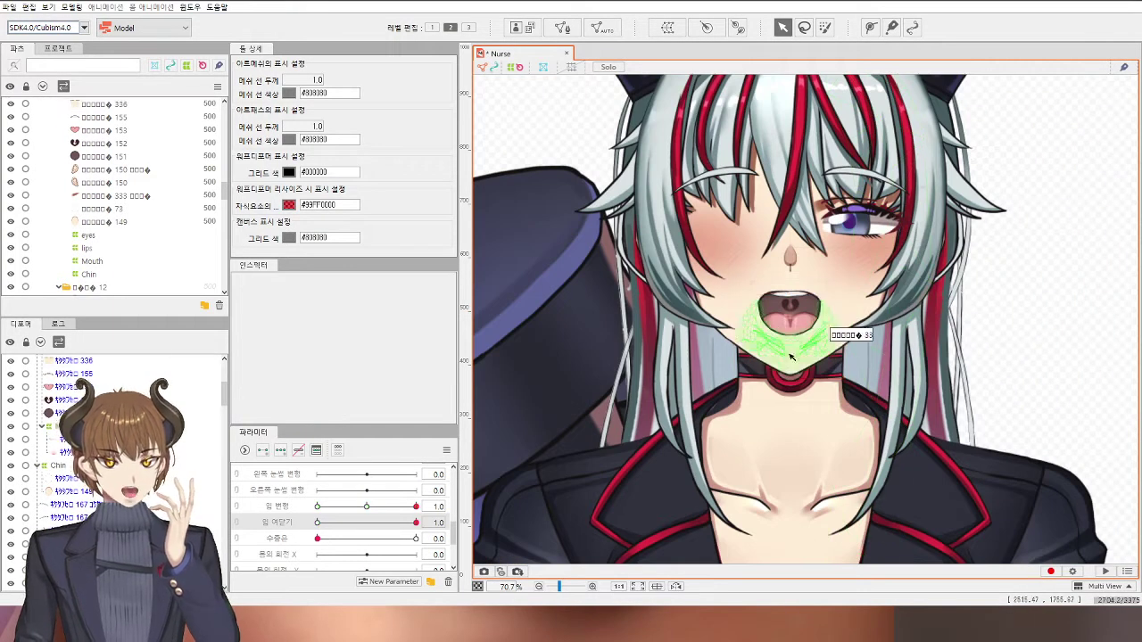
Step: Reselect mesh 336 and nudge the single vertex on the lower right mouth line up and left, then clear the selection
scroll(793, 326, "up", 5)
left_click(800, 323)
scroll(800, 324, "up", 5)
left_click_drag(785, 310, 773, 300)
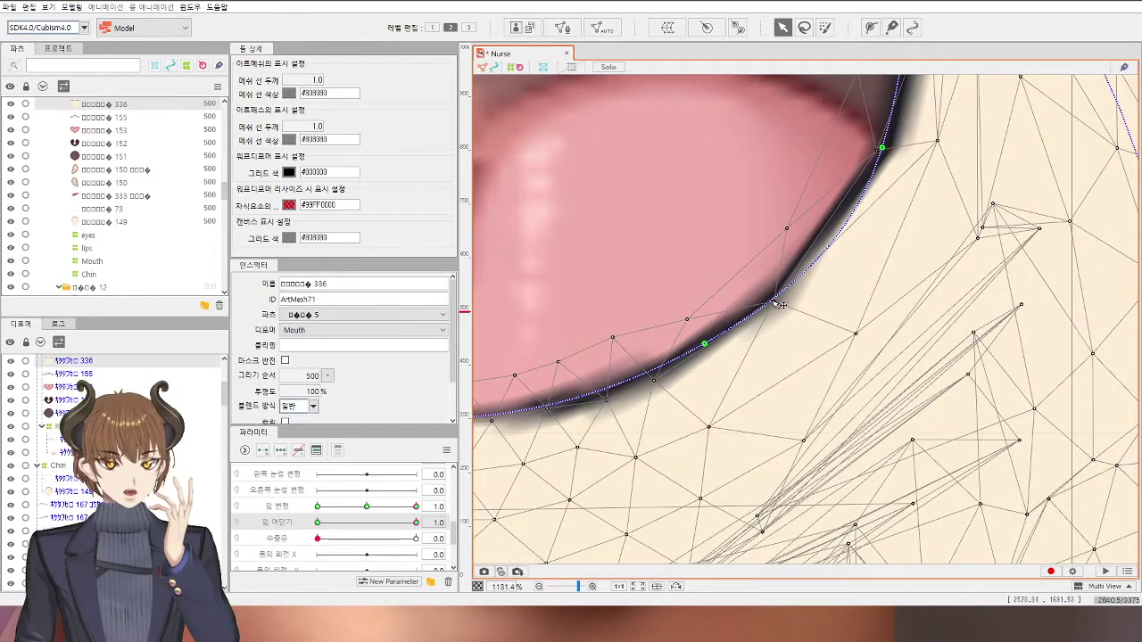
scroll(781, 303, "down", 8)
left_click(797, 301)
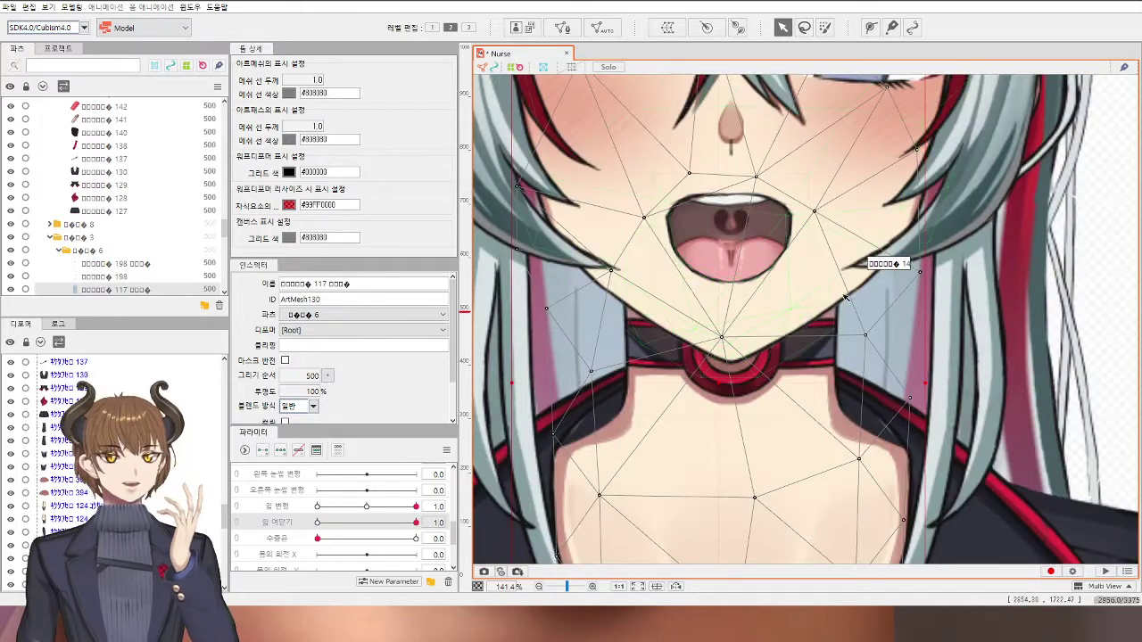
scroll(840, 286, "down", 2)
left_click(1117, 325)
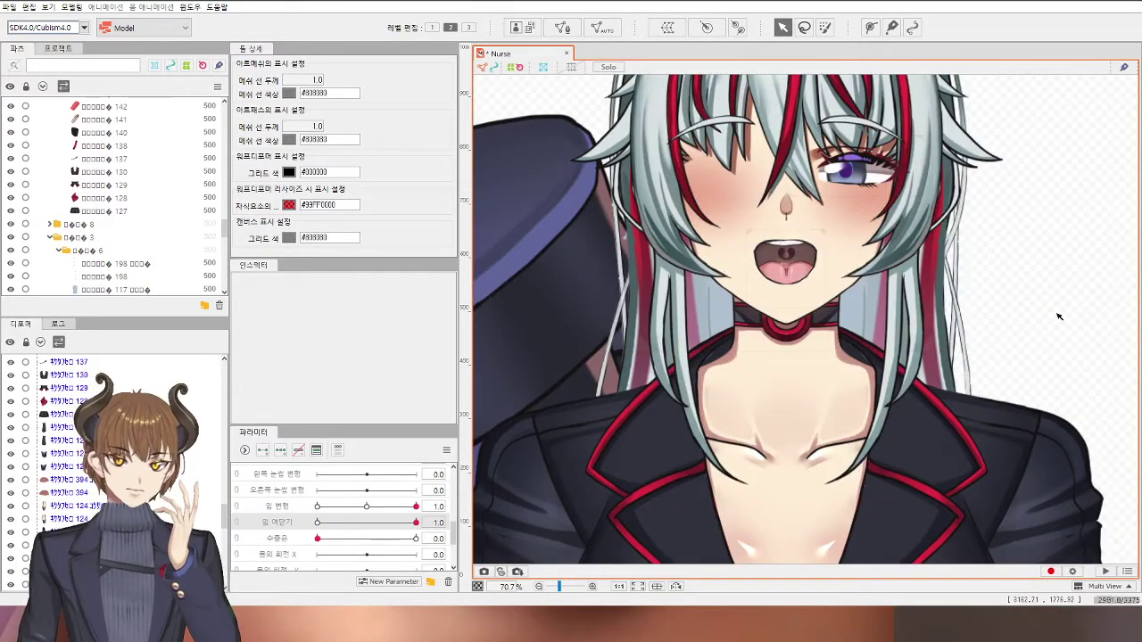
Step: Reselect mesh 336 and move the vertex just outside the lower right mouth line down and right, then deselect the mesh
scroll(817, 303, "up", 6)
left_click(817, 304)
scroll(817, 303, "up", 4)
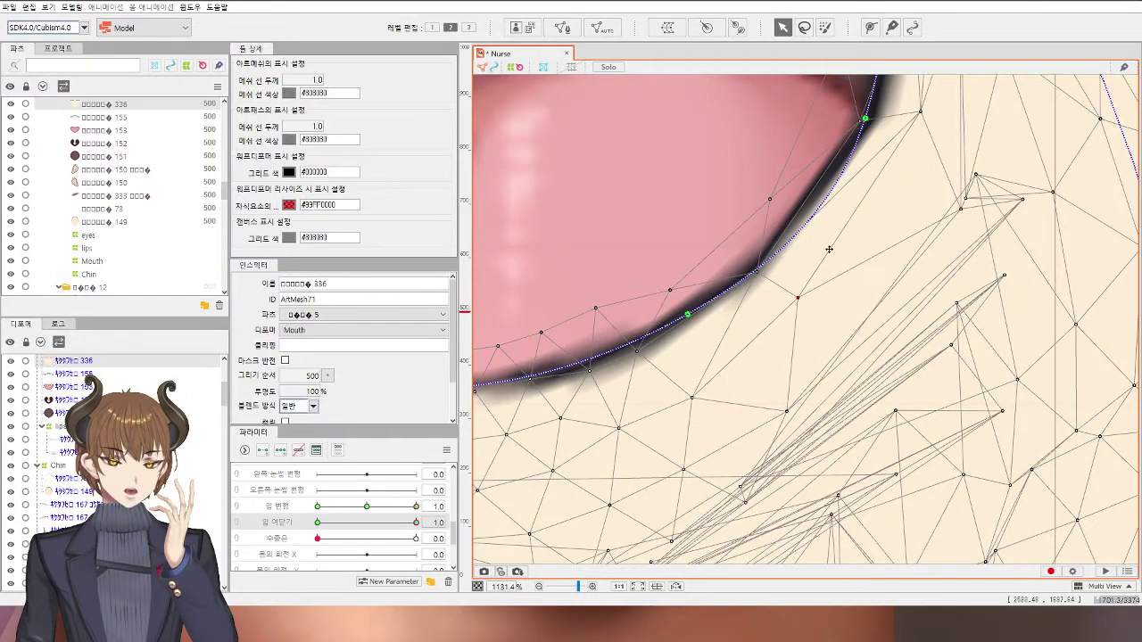
scroll(845, 175, "down", 2)
scroll(857, 166, "down", 1)
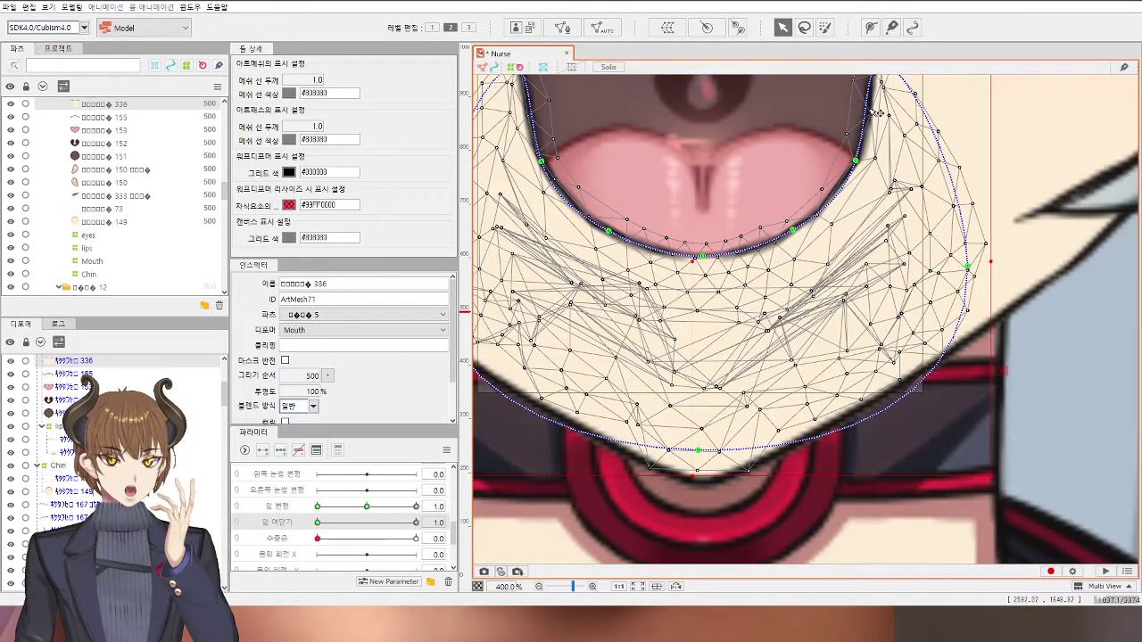
scroll(879, 112, "down", 3)
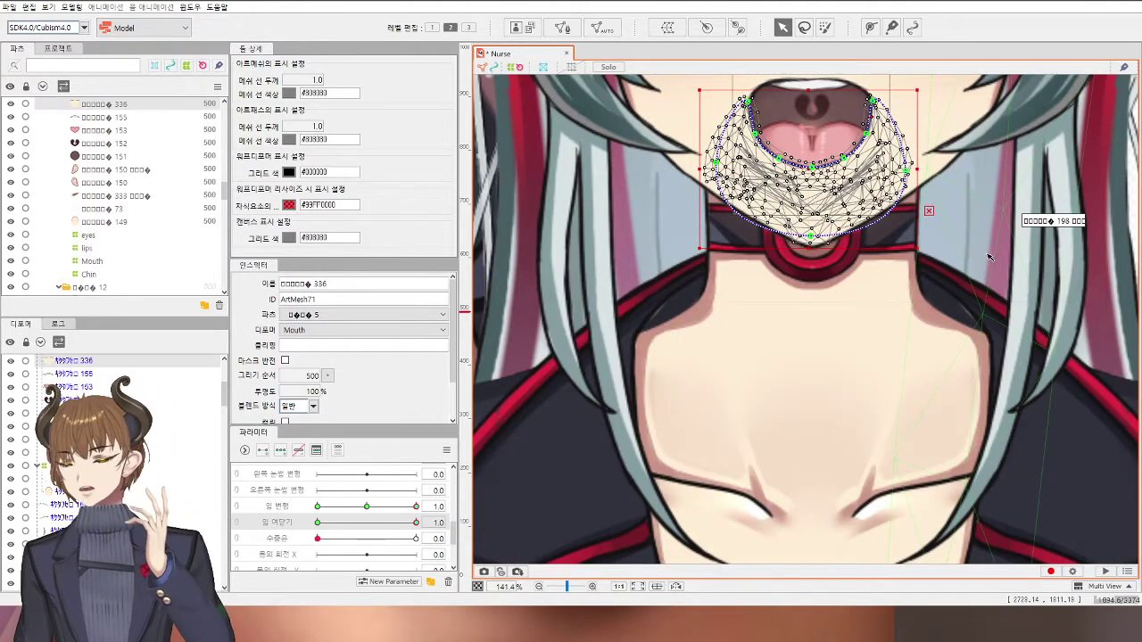
scroll(988, 257, "down", 3)
left_click(1062, 223)
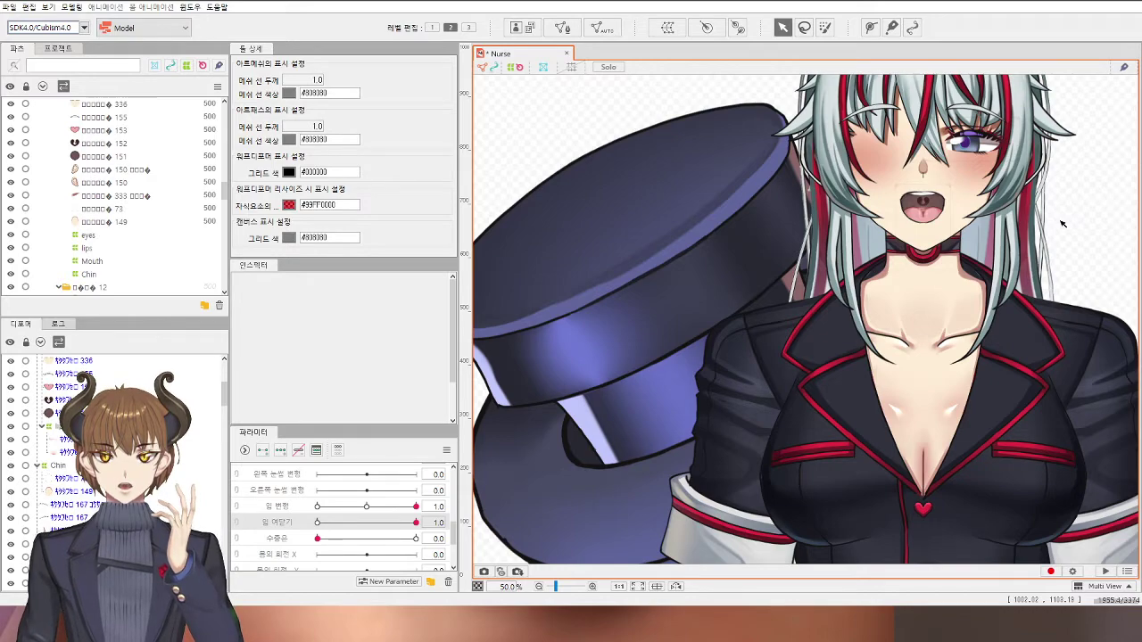
Step: Reselect mesh 336 and spread the inner and outer vertices beside the right mouth edge slightly to the right
scroll(1062, 223, "up", 8)
mouse_move(599, 230)
left_mouse_down()
mouse_move(675, 273)
mouse_move(777, 271)
mouse_move(791, 292)
left_mouse_up()
scroll(776, 270, "up", 1)
left_click(820, 279)
scroll(808, 314, "up", 2)
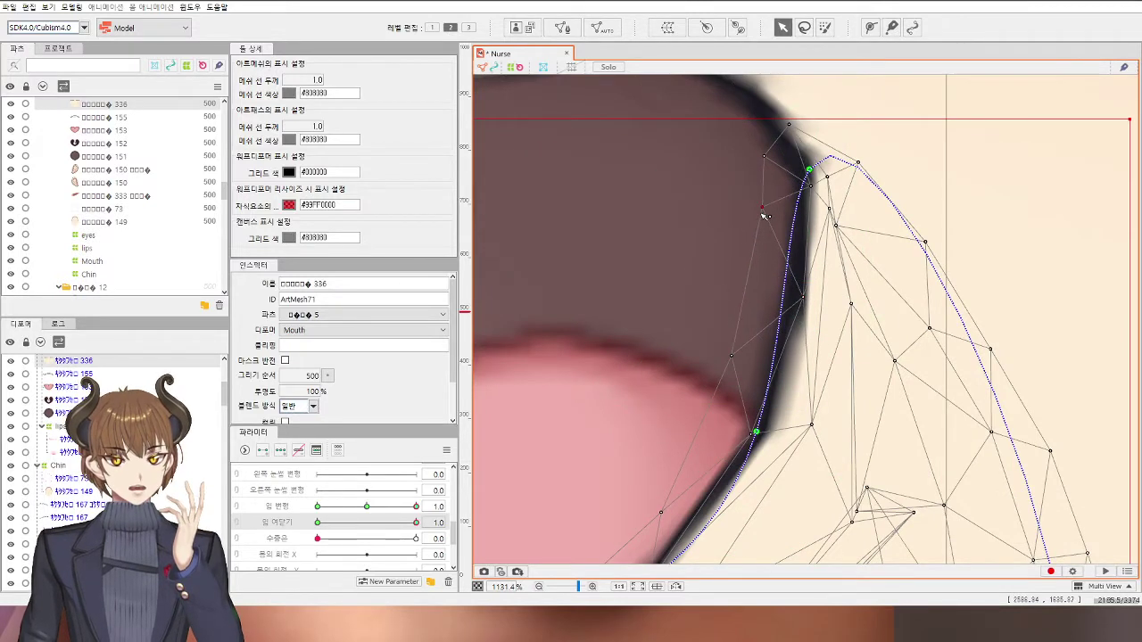
left_click_drag(811, 424, 817, 425)
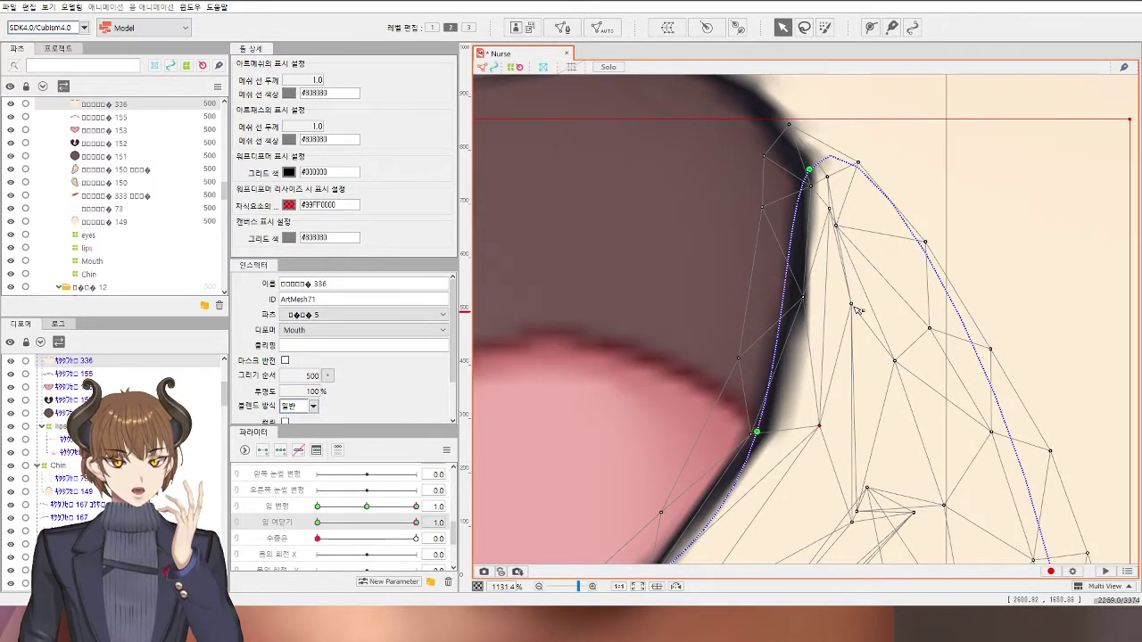
left_click_drag(854, 309, 868, 313)
mouse_move(843, 231)
left_mouse_down()
mouse_move(864, 226)
mouse_move(838, 209)
left_mouse_up()
Step: Adjust the left mouth-corner control point of lower-lip mesh 336, then leave the mesh to check the mouth outline
scroll(844, 184, "down", 5)
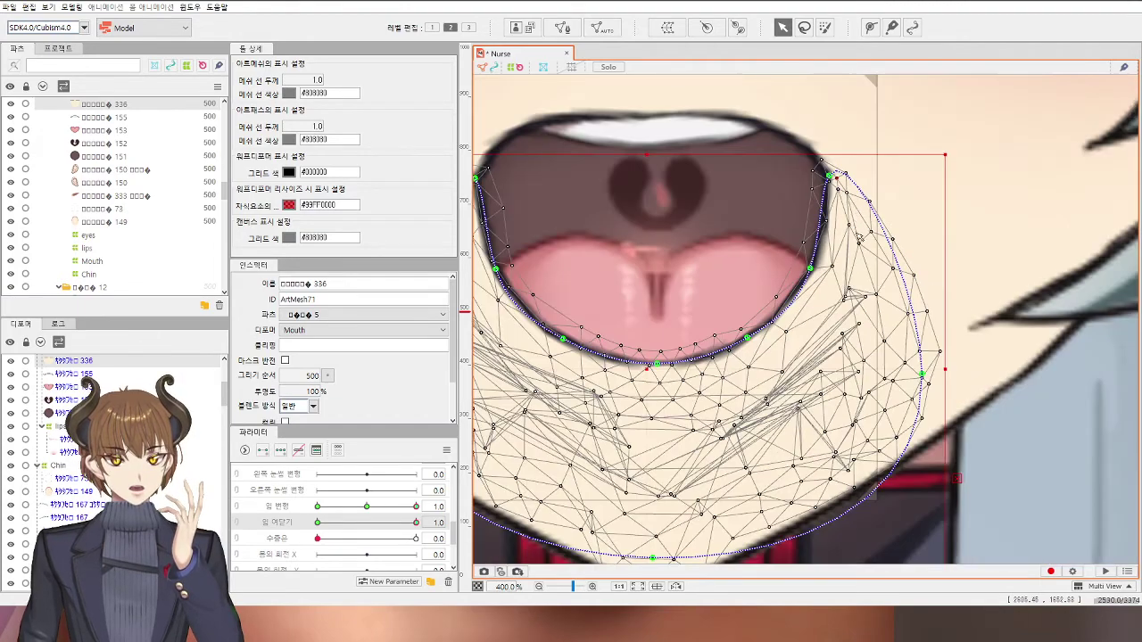
scroll(768, 239, "up", 3)
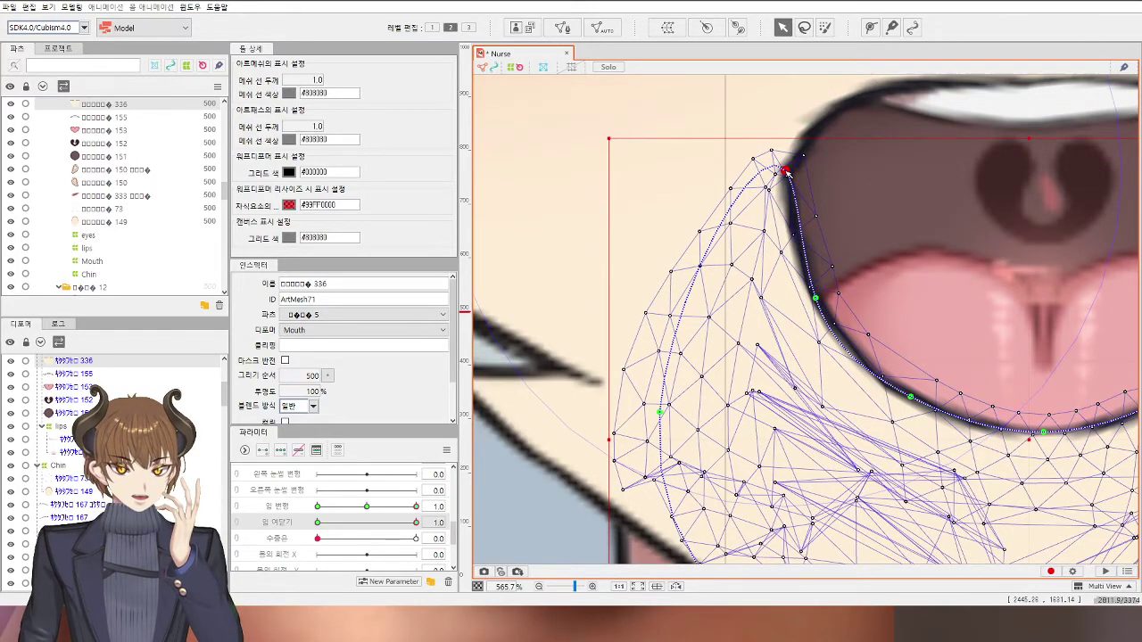
scroll(883, 285, "down", 4)
left_click(1082, 359)
scroll(850, 330, "up", 3)
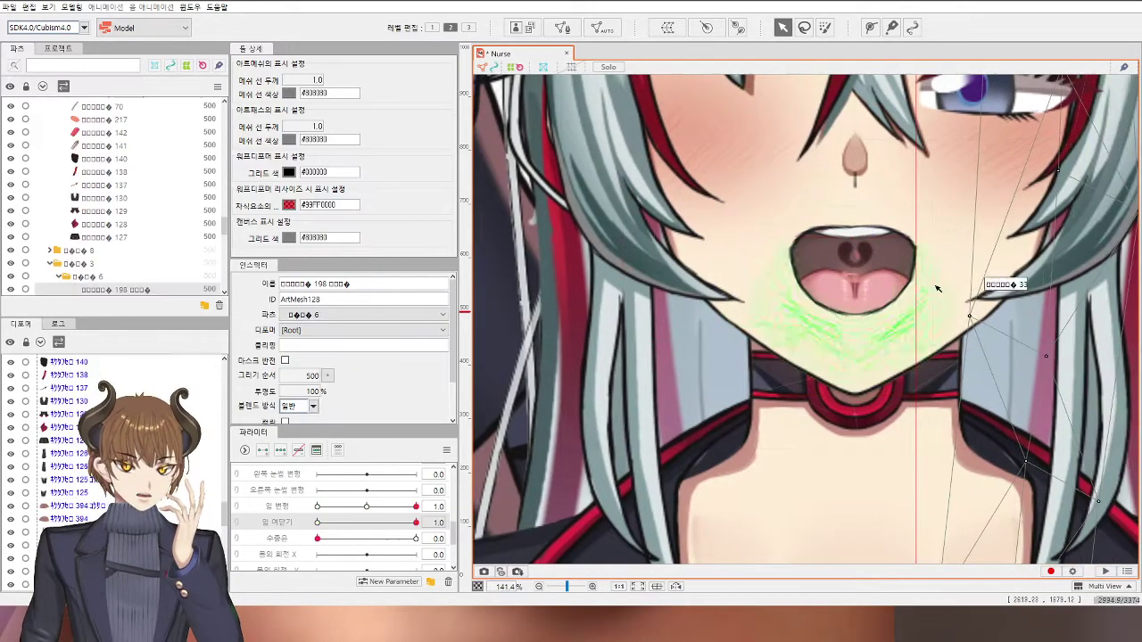
Step: Reselect mesh 336 and nudge the vertices on either side of the right mouth edge, above the tongue's corner, slightly right
left_click(948, 268)
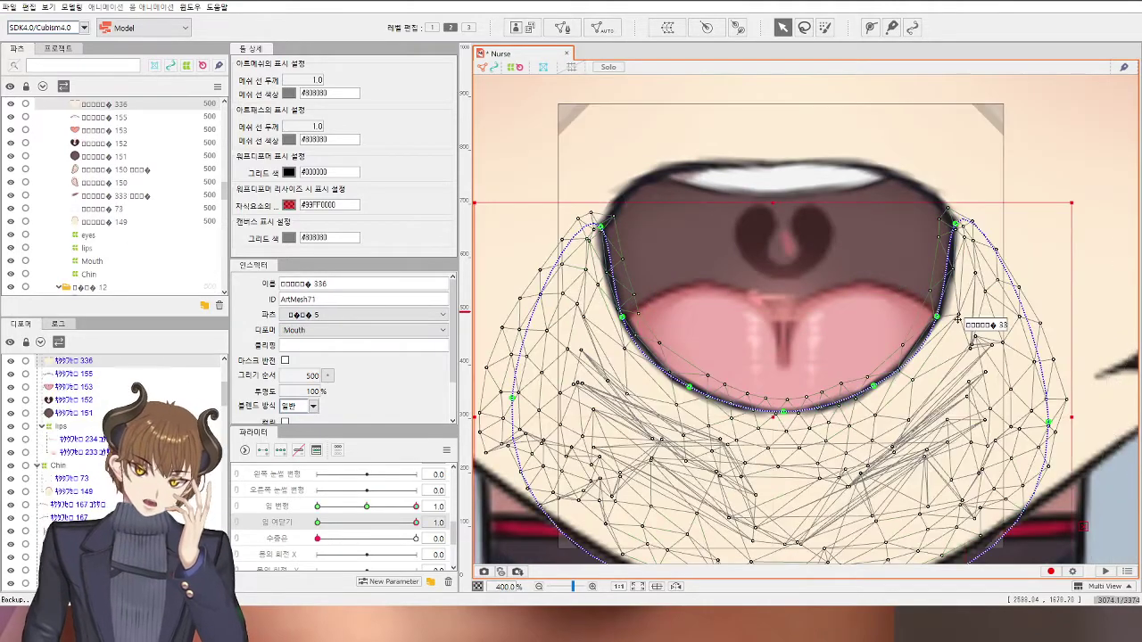
scroll(949, 268, "up", 3)
left_click_drag(976, 168, 994, 191)
left_click_drag(1006, 269, 1018, 278)
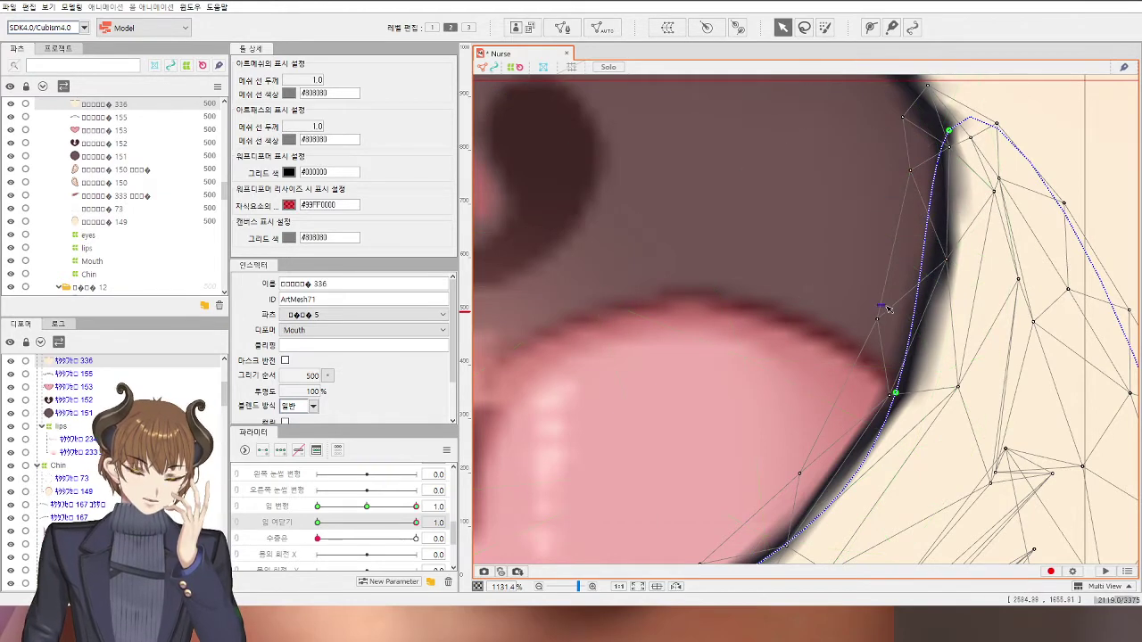
left_click_drag(961, 392, 970, 386)
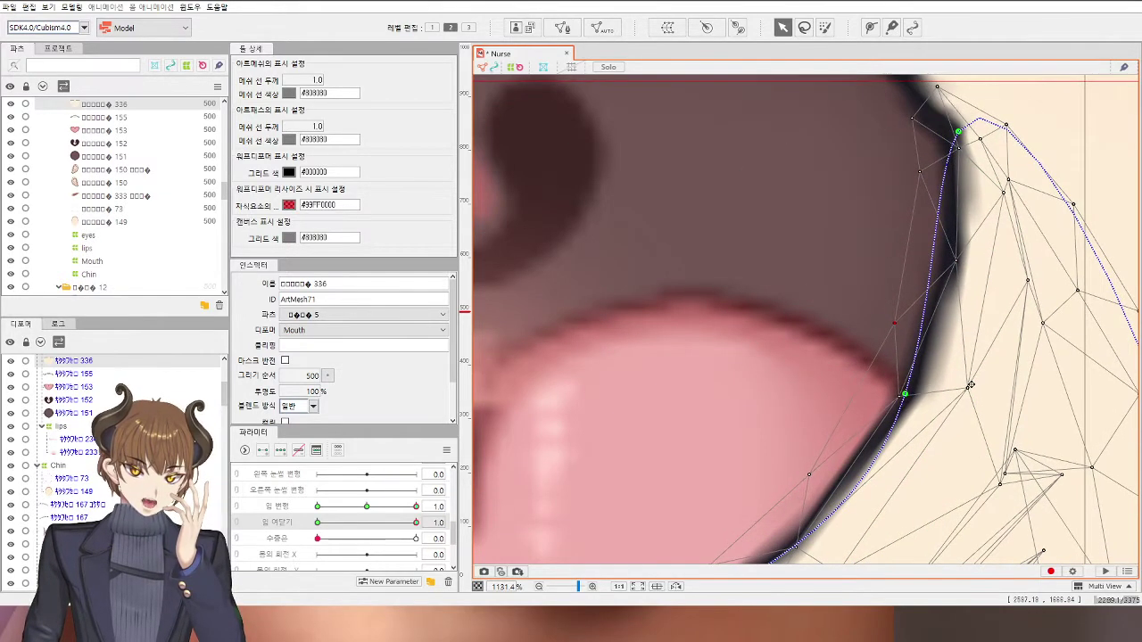
scroll(955, 410, "down", 5)
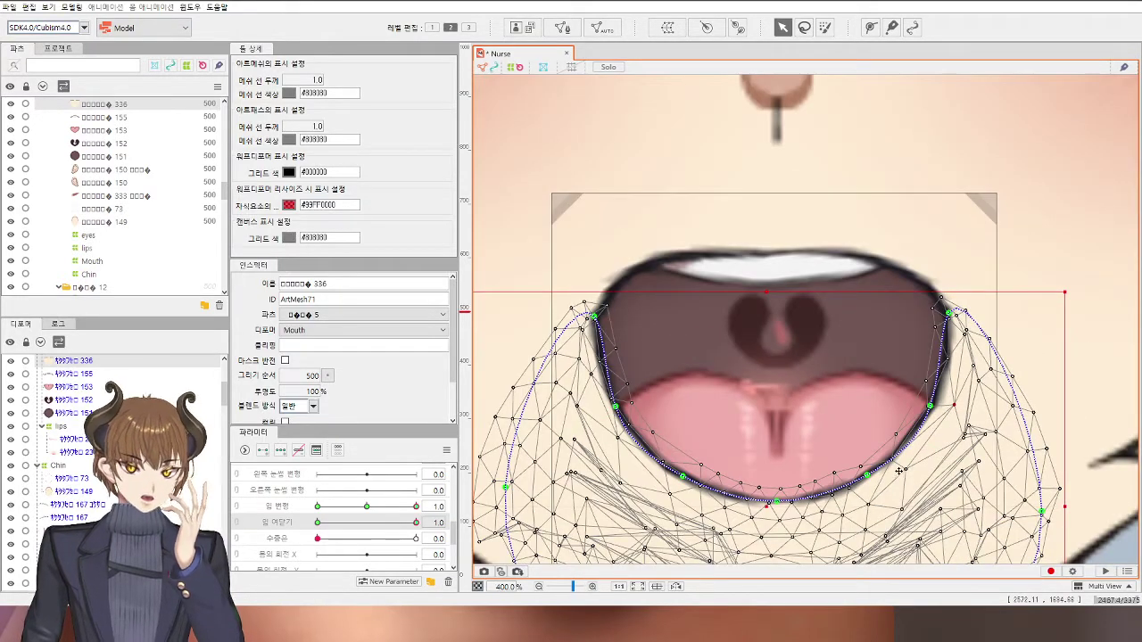
scroll(930, 465, "up", 5)
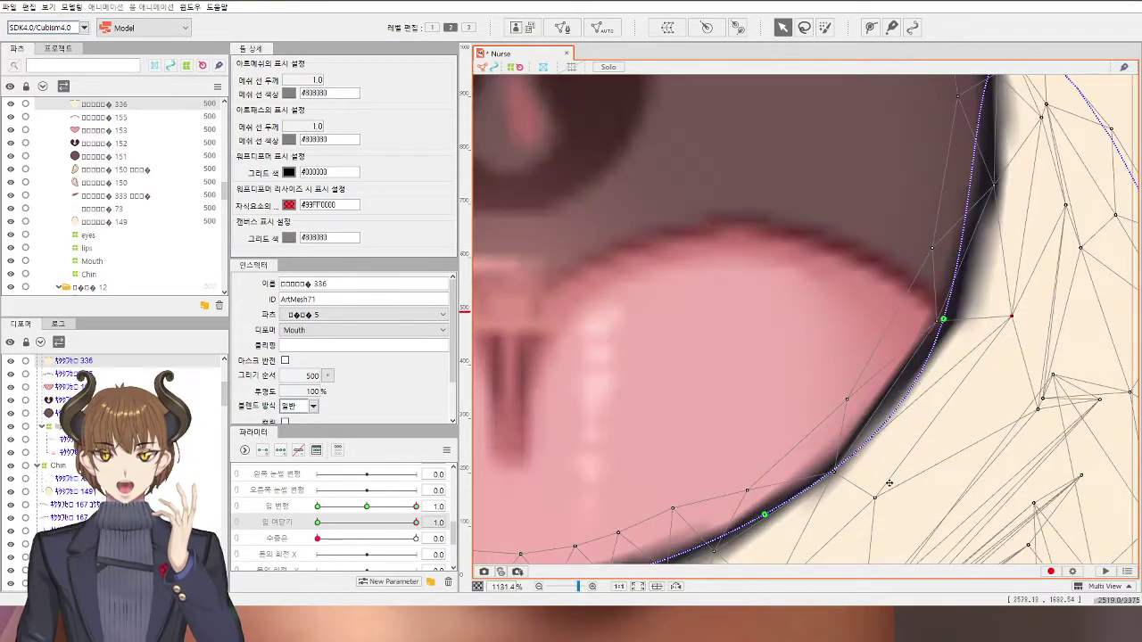
Step: Spread mesh 336's vertices beside the lower right mouth line, moving the outer one right and the inner one left, then deselect the mesh
left_click_drag(881, 498, 908, 510)
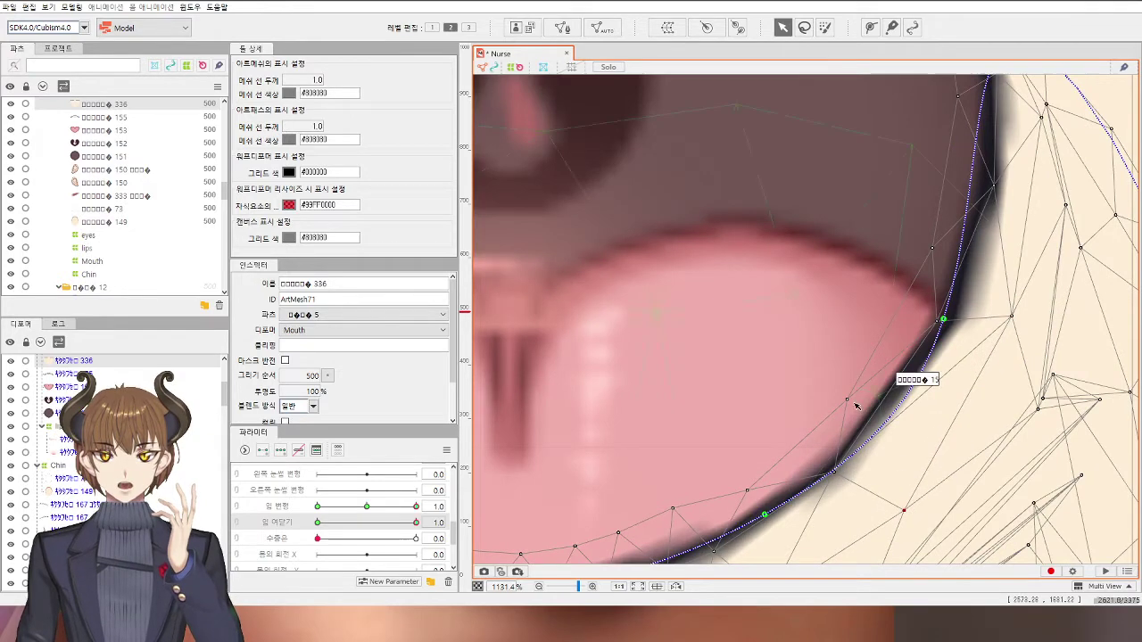
left_click_drag(865, 380, 854, 381)
scroll(815, 458, "down", 2)
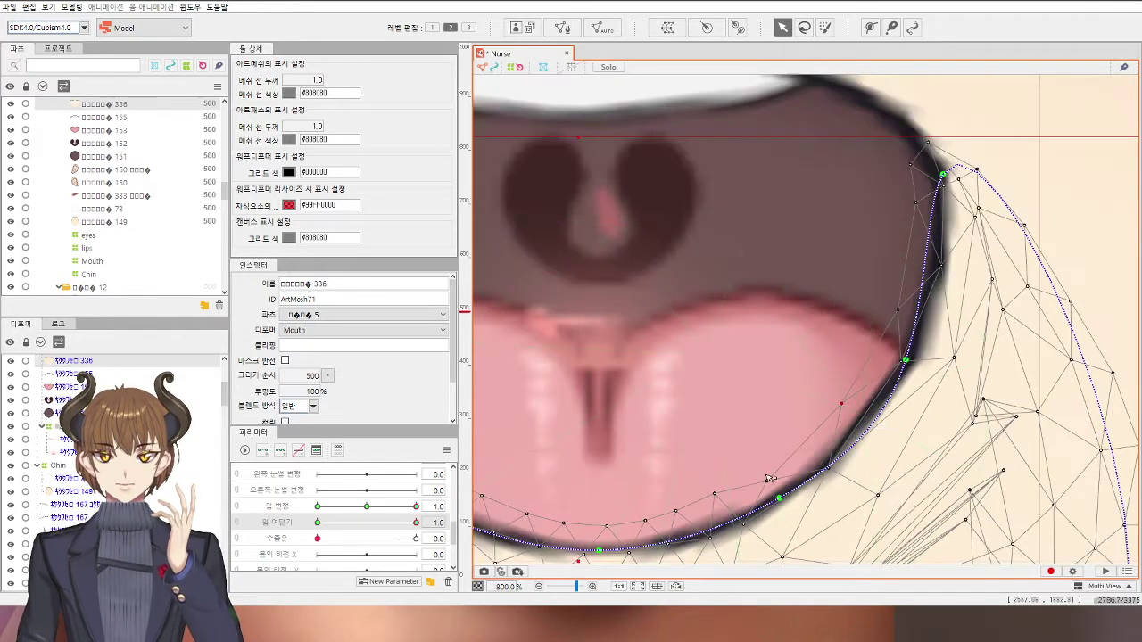
scroll(769, 475, "down", 3)
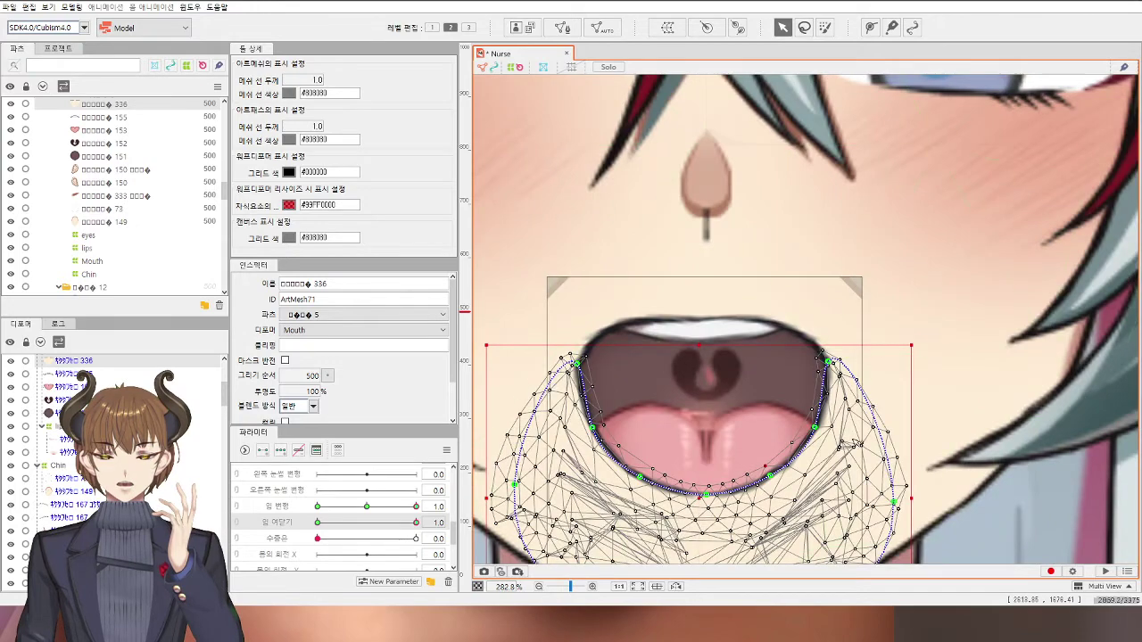
scroll(831, 437, "down", 3)
left_click(1055, 438)
Step: Flip the view and move upper-lip mesh 233's left mouth-corner control point slightly down and left, then check the mouth from afar
key("h")
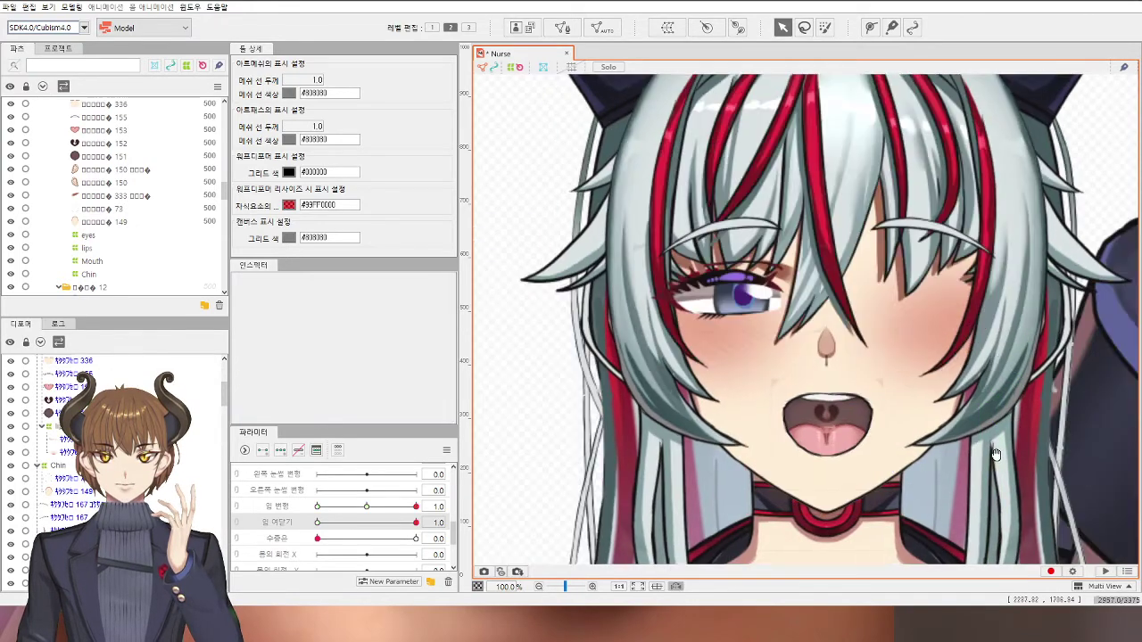
scroll(996, 454, "up", 2)
left_click(651, 307)
scroll(651, 308, "up", 3)
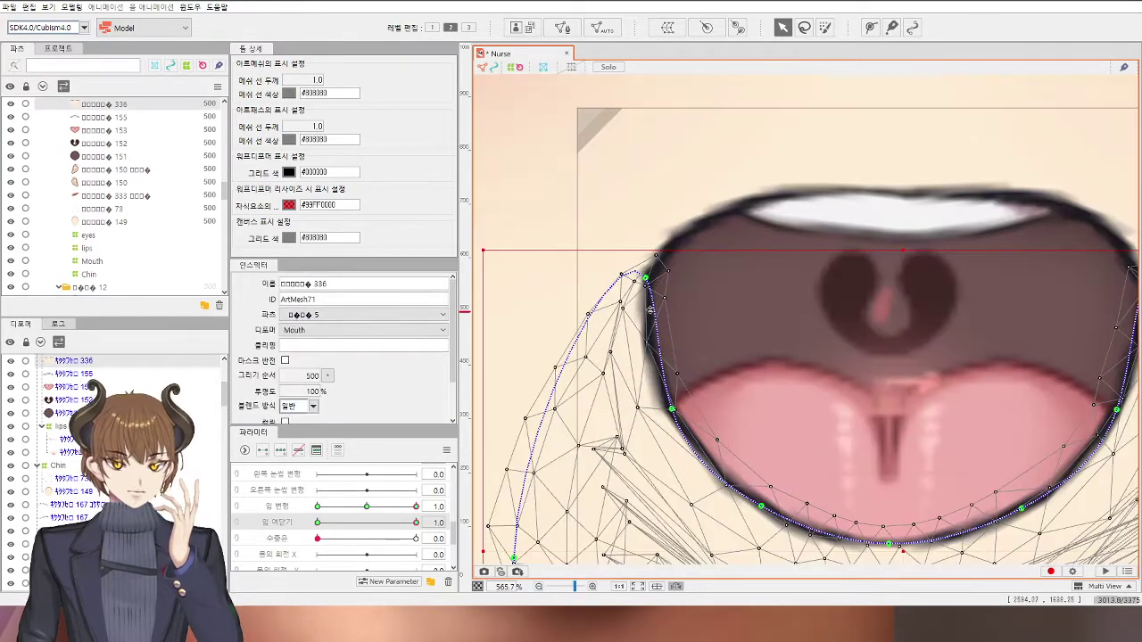
left_click(657, 277)
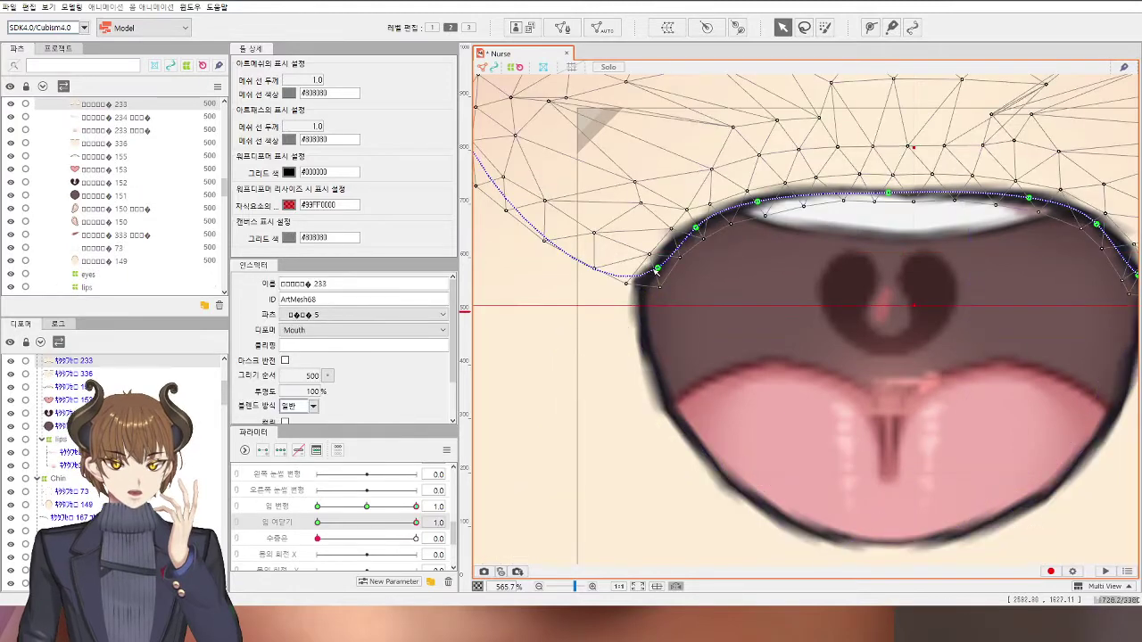
left_click_drag(655, 269, 651, 275)
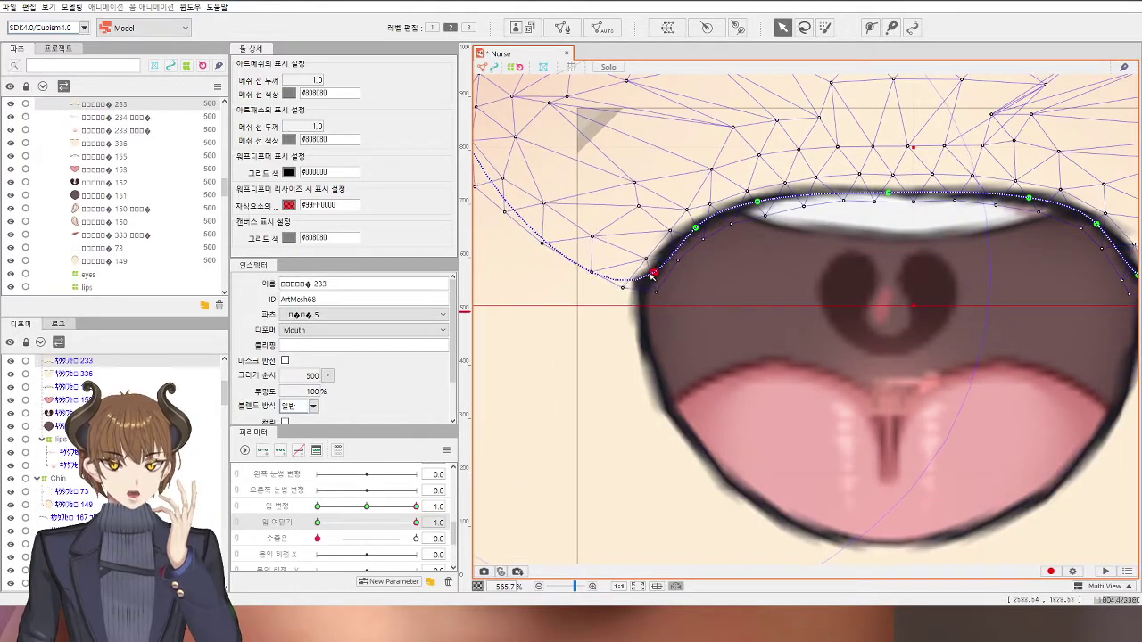
left_click(651, 274)
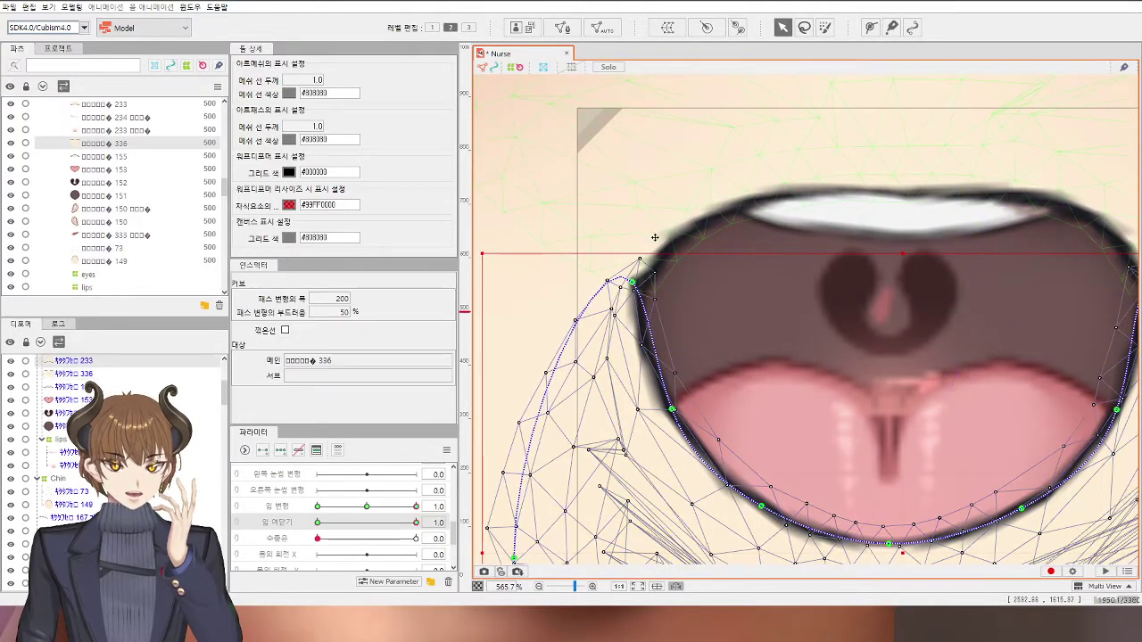
left_click(654, 237)
left_click_drag(652, 274, 648, 274)
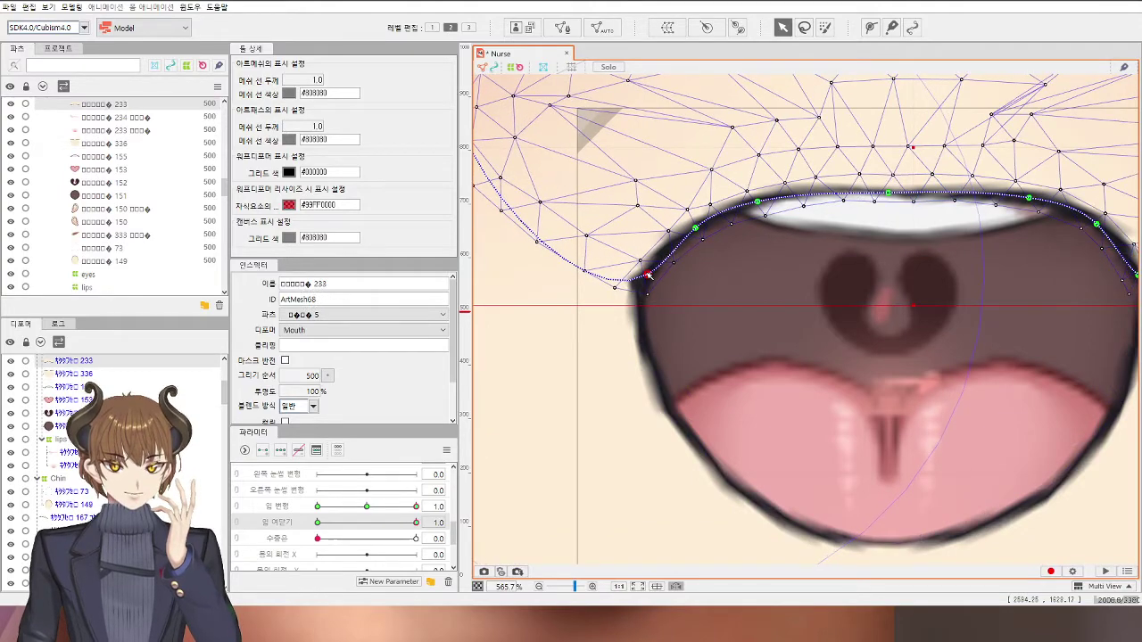
scroll(658, 280, "down", 5)
left_click(1003, 373)
scroll(1004, 372, "down", 1)
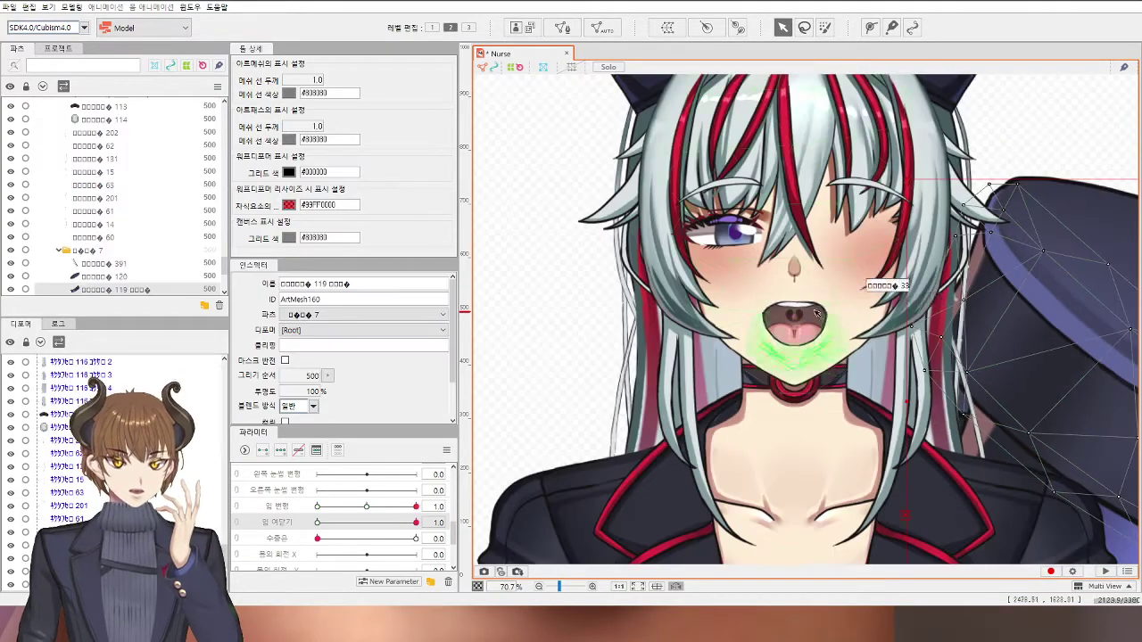
Step: Reselect upper-lip mesh 233 and nudge the control point just above the left mouth corner slightly outward, then deselect the mesh
scroll(814, 313, "up", 8)
left_click(744, 320)
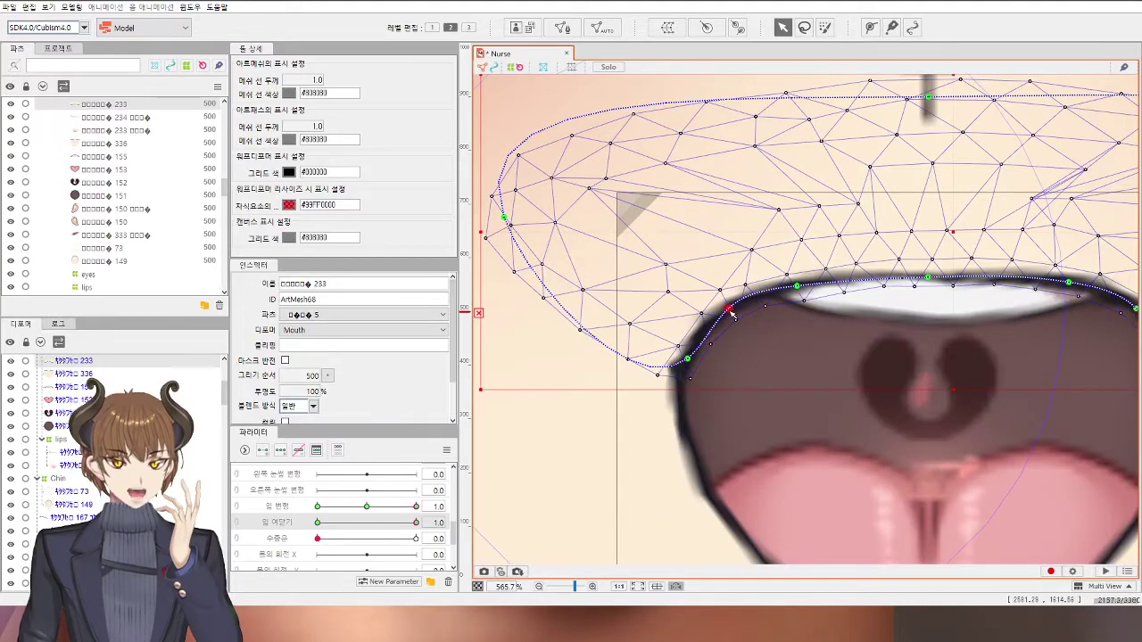
left_click(730, 311)
scroll(909, 359, "down", 6)
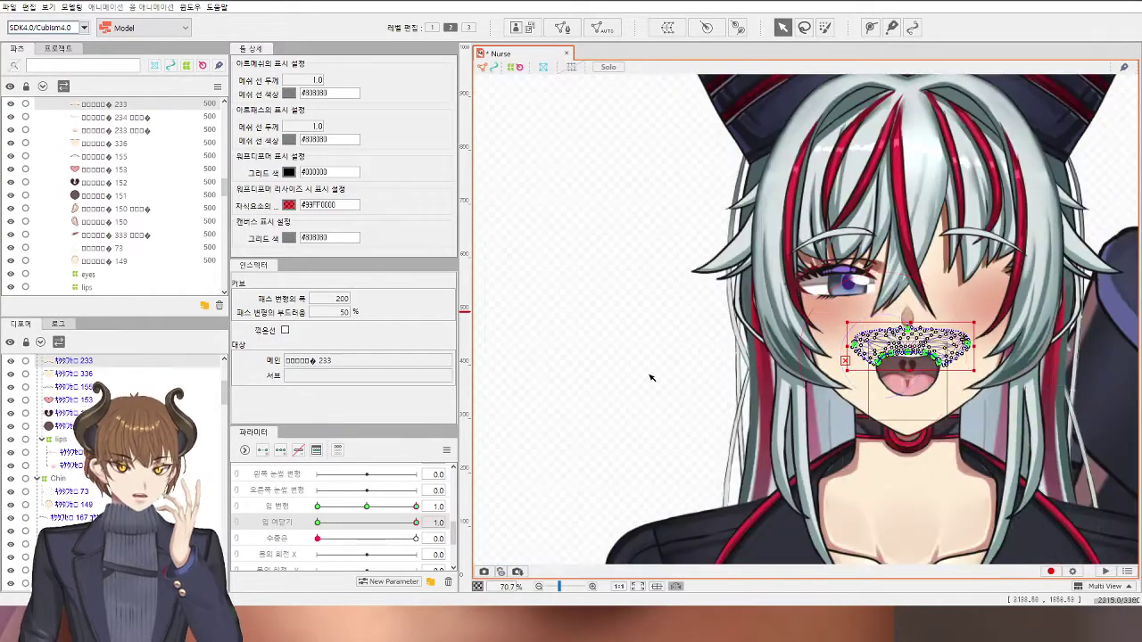
left_click(651, 377)
left_click_drag(675, 403, 624, 371)
Step: Flip the view back and move upper-lip mesh 233's right mouth-corner control point slightly down, then deselect the mesh
key("h")
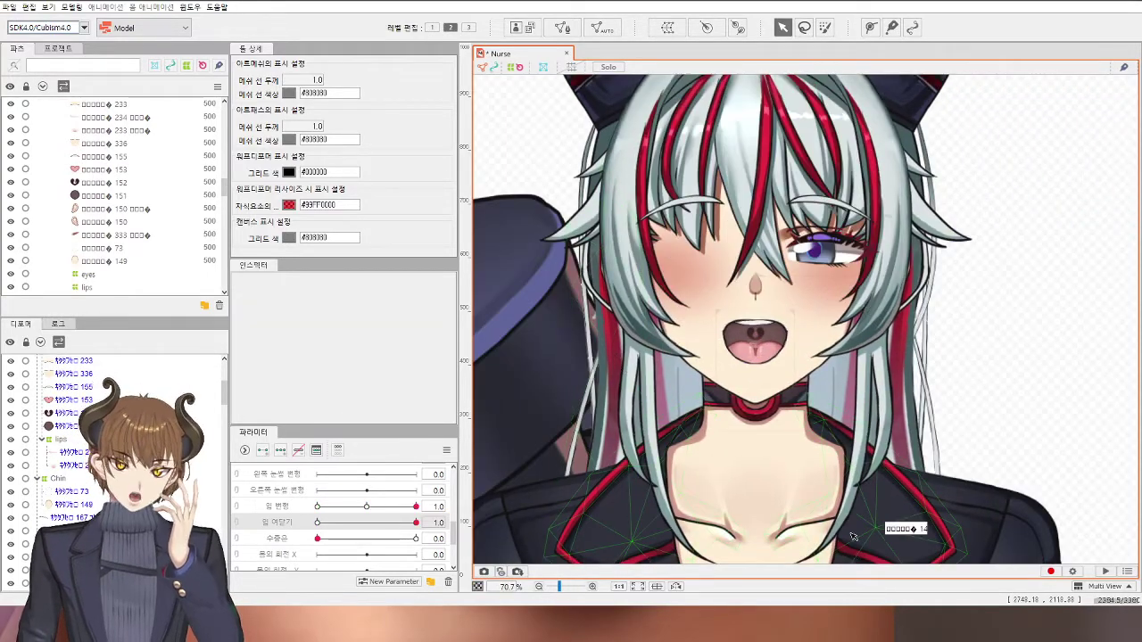
scroll(778, 337, "up", 4)
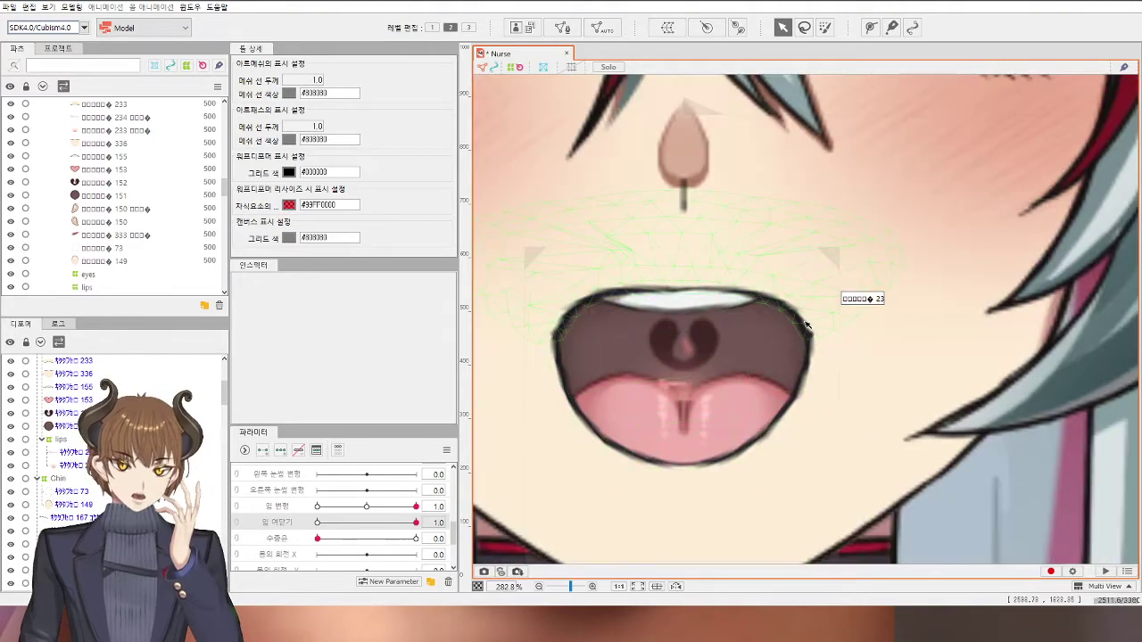
left_click(806, 324)
scroll(807, 326, "up", 4)
left_click_drag(803, 341, 805, 351)
scroll(805, 351, "down", 6)
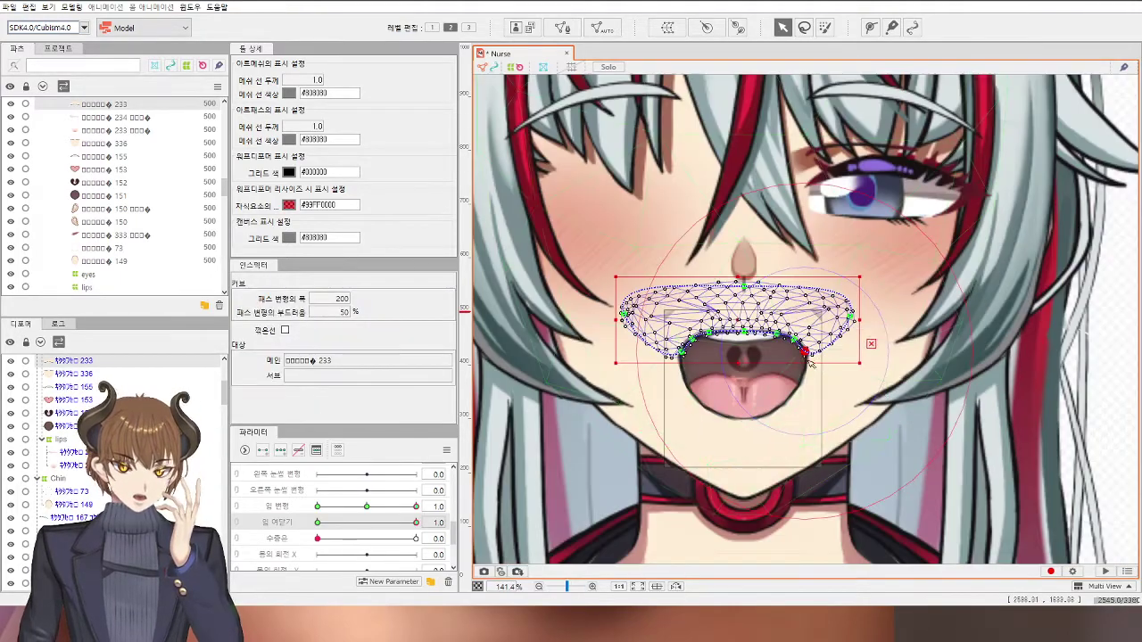
scroll(919, 374, "down", 4)
left_click(996, 432)
scroll(901, 404, "up", 5)
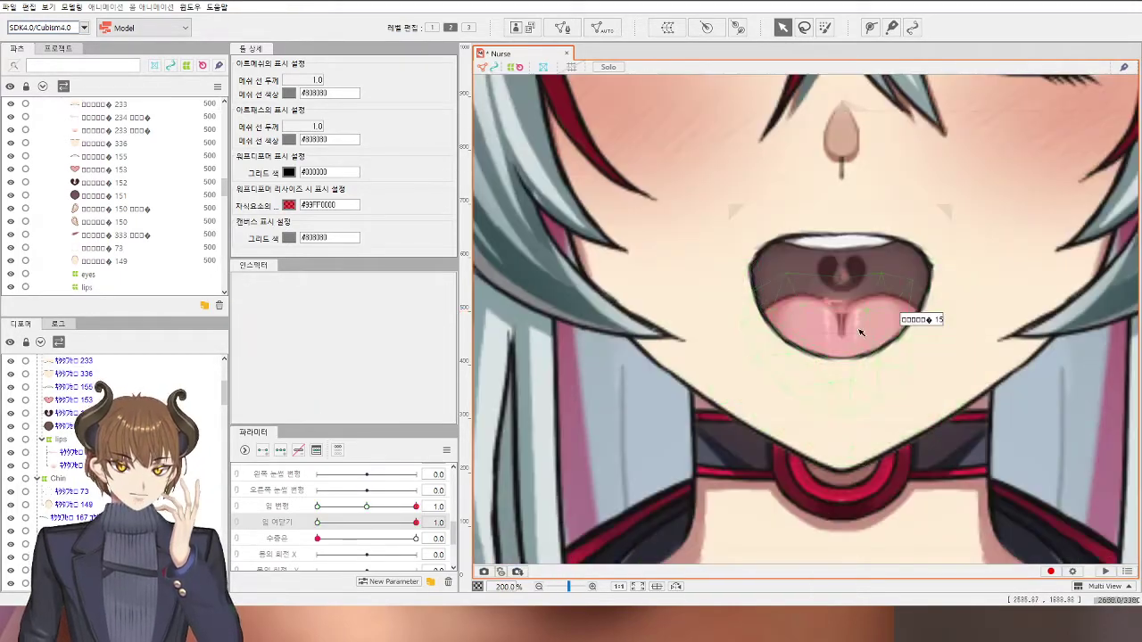
Step: With 입 여닫기 at 0.0, check tongue mesh 153 and move upper-teeth mesh 155 down onto the closed mouth line
left_click(859, 333)
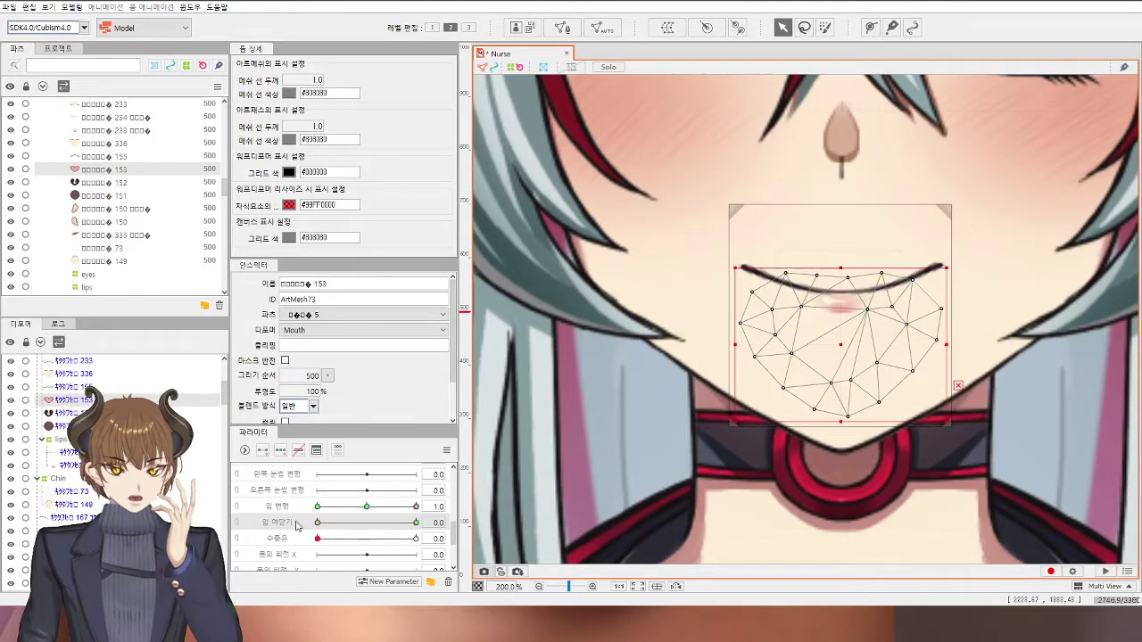
scroll(803, 314, "up", 1)
scroll(802, 314, "up", 1)
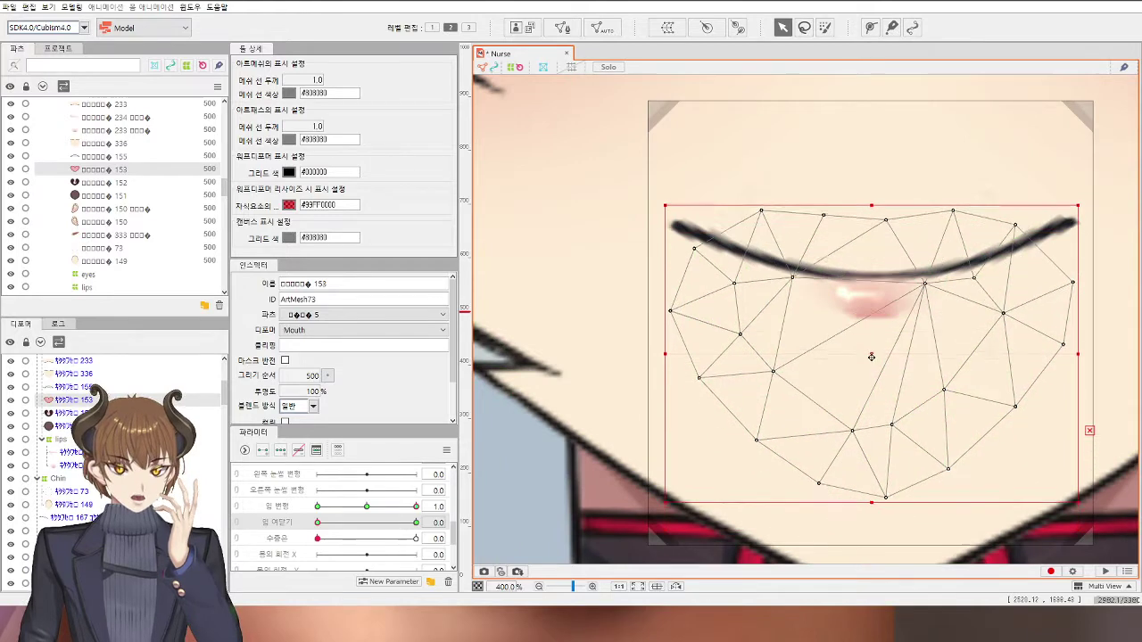
left_click_drag(320, 525, 272, 536)
left_click(846, 168)
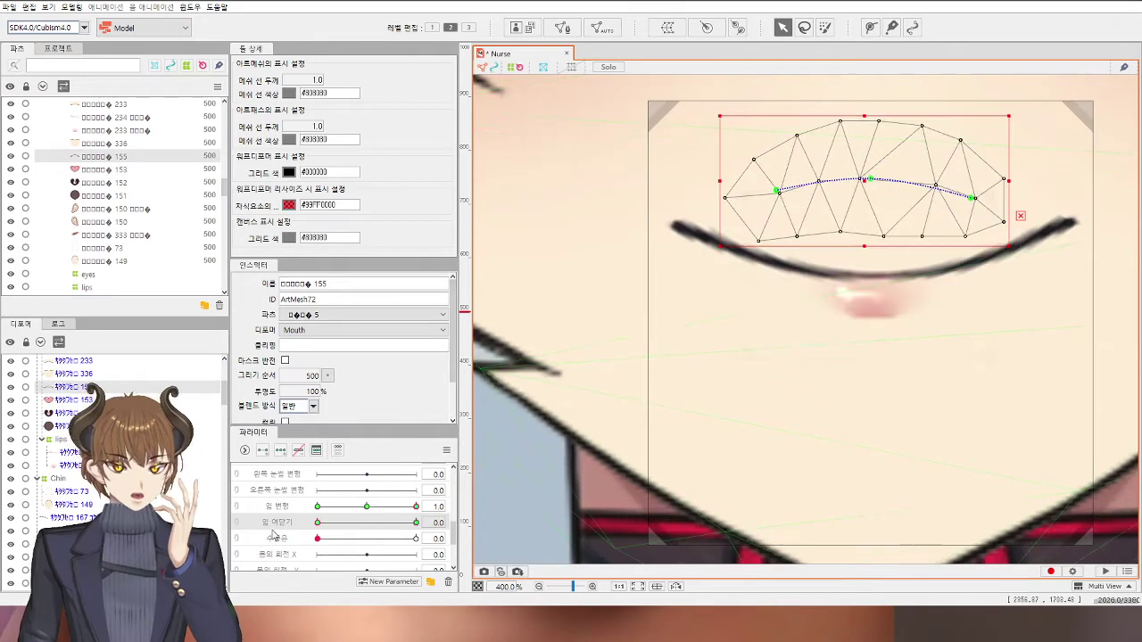
left_click_drag(861, 185, 844, 277)
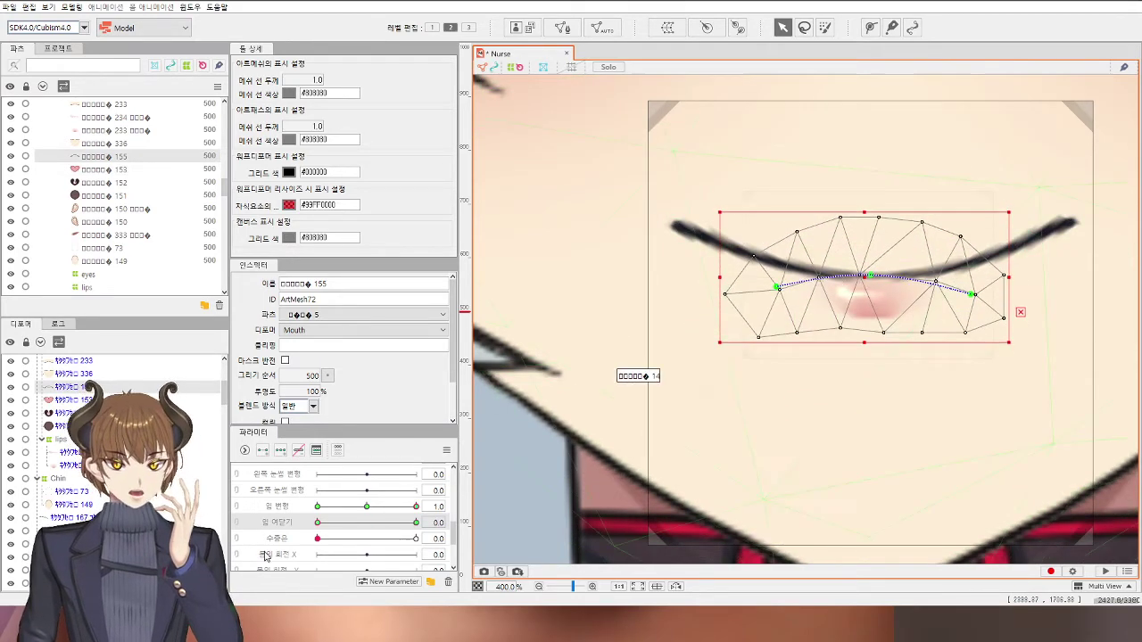
mouse_move(319, 523)
left_mouse_down()
mouse_move(406, 522)
mouse_move(306, 540)
left_mouse_up()
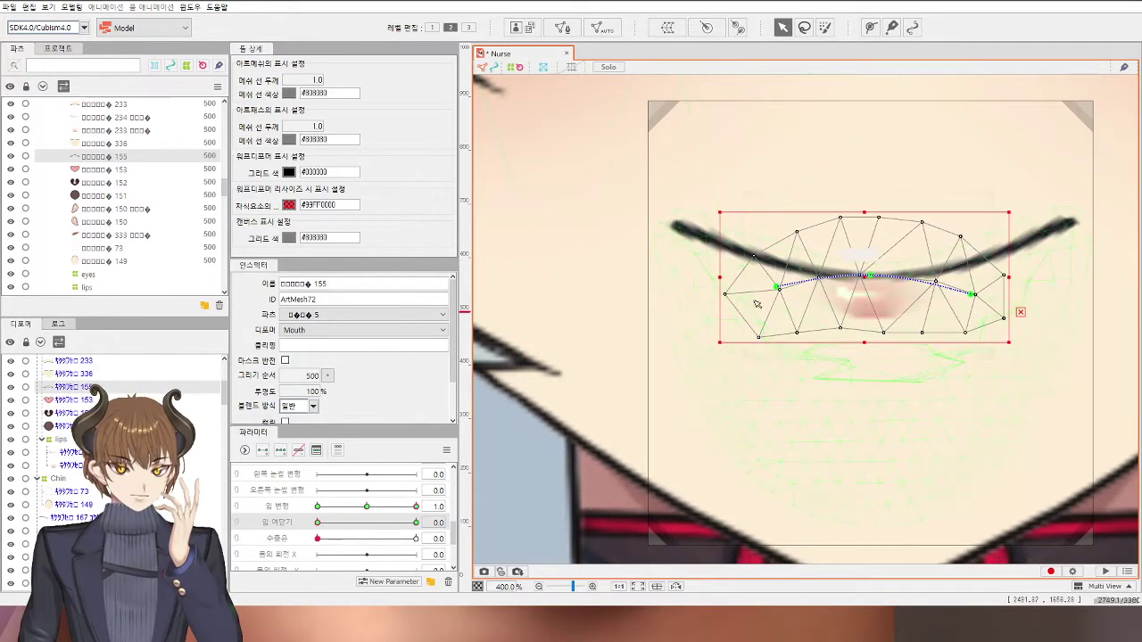
Step: Raise both end control points of mesh 155 so its path bends along the closed mouth's upward curve
left_click_drag(778, 274, 777, 258)
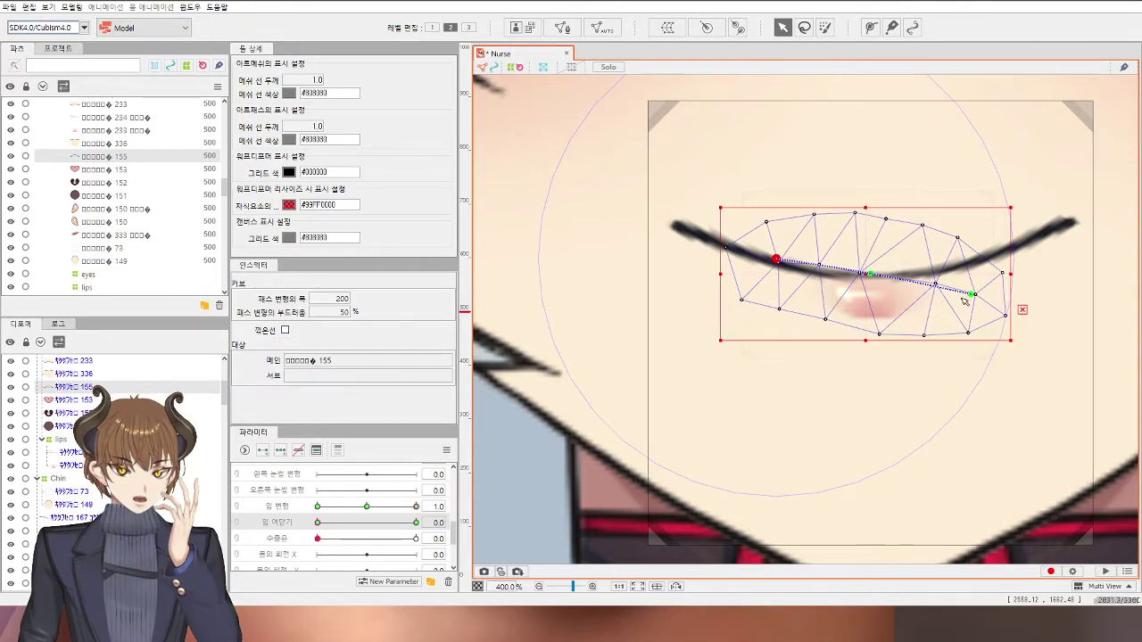
left_click_drag(971, 294, 970, 257)
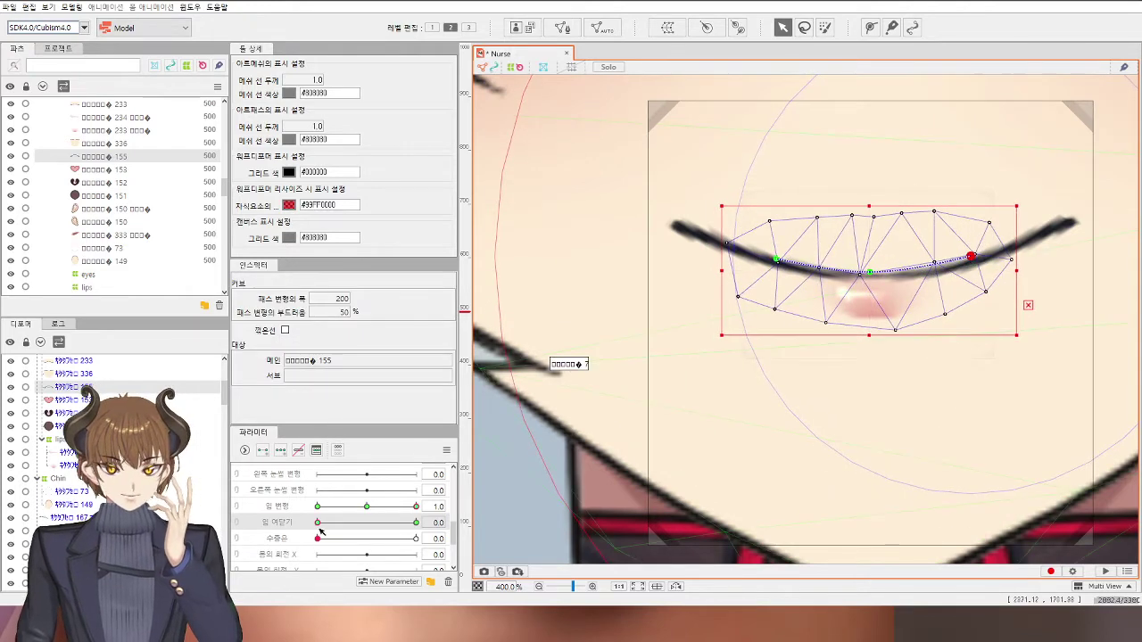
mouse_move(318, 522)
left_mouse_down()
mouse_move(381, 521)
mouse_move(397, 486)
mouse_move(318, 520)
left_mouse_up()
left_click_drag(772, 261, 778, 252)
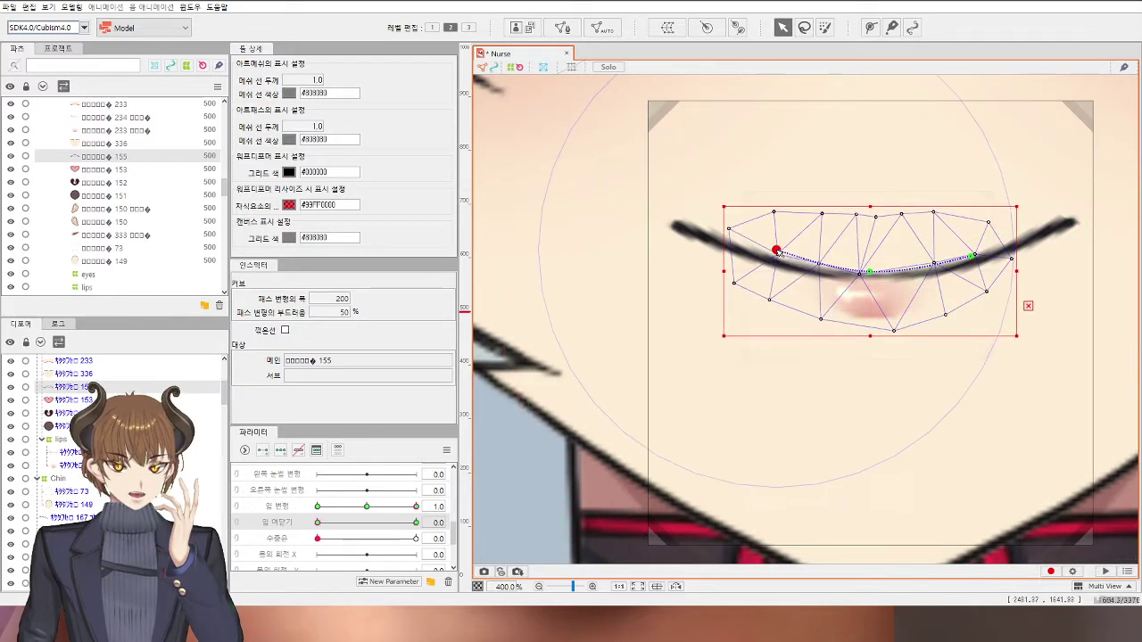
left_click_drag(971, 256, 969, 246)
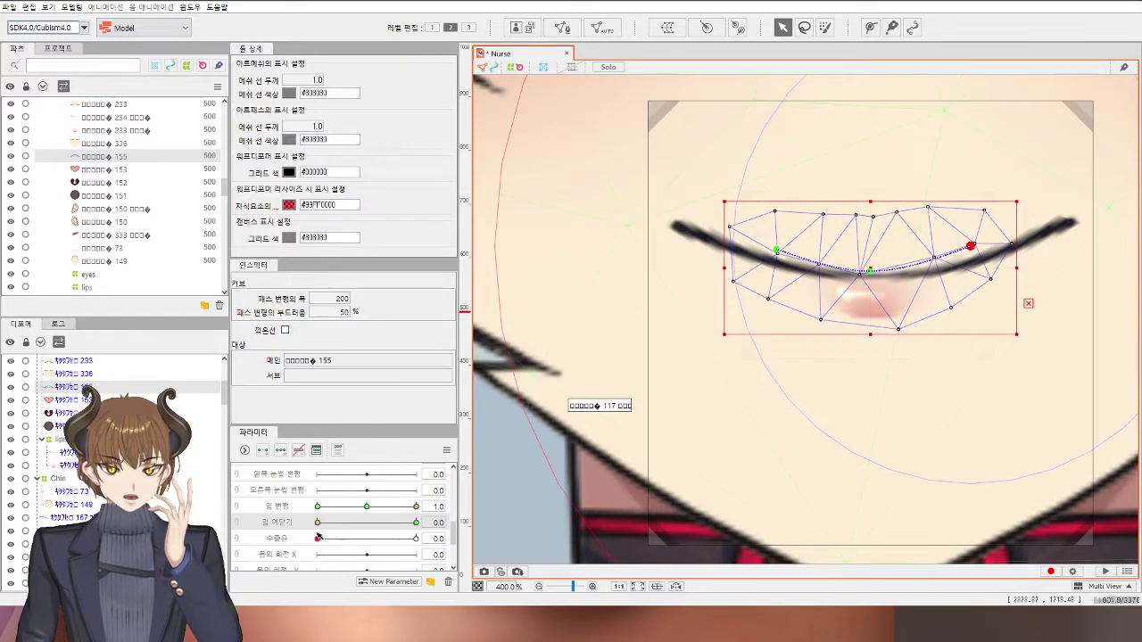
Step: Scrub 입 여닫기 from 0.0 to 1.0 to examine how mesh 155 moves as the mouth opens
left_click_drag(318, 522, 309, 555)
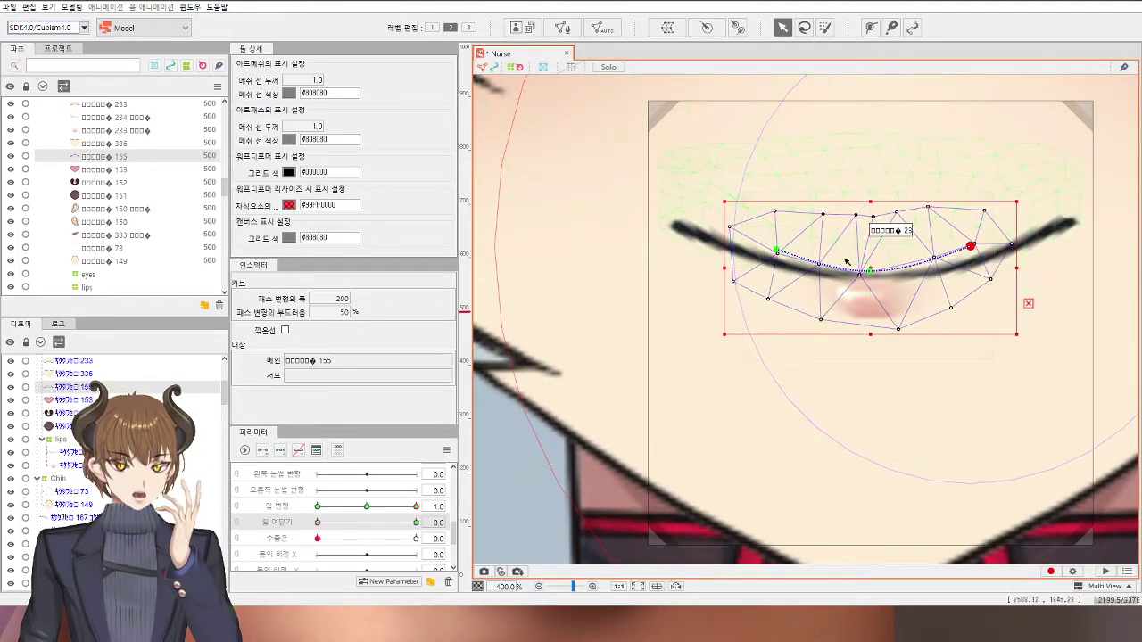
left_click_drag(318, 522, 325, 600)
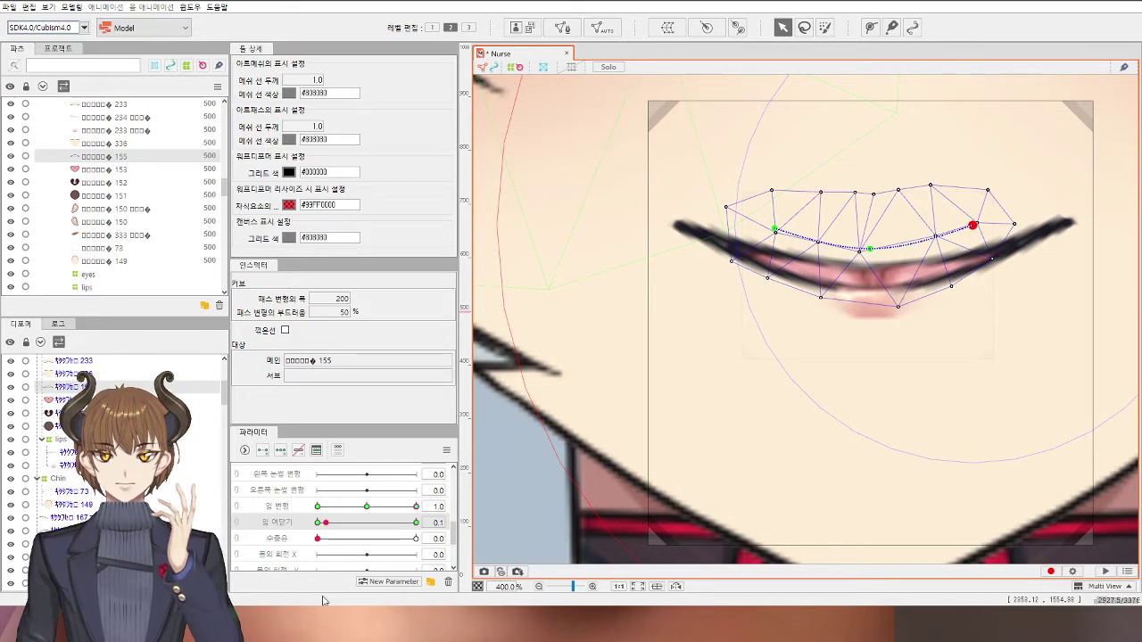
left_click_drag(323, 523, 460, 521)
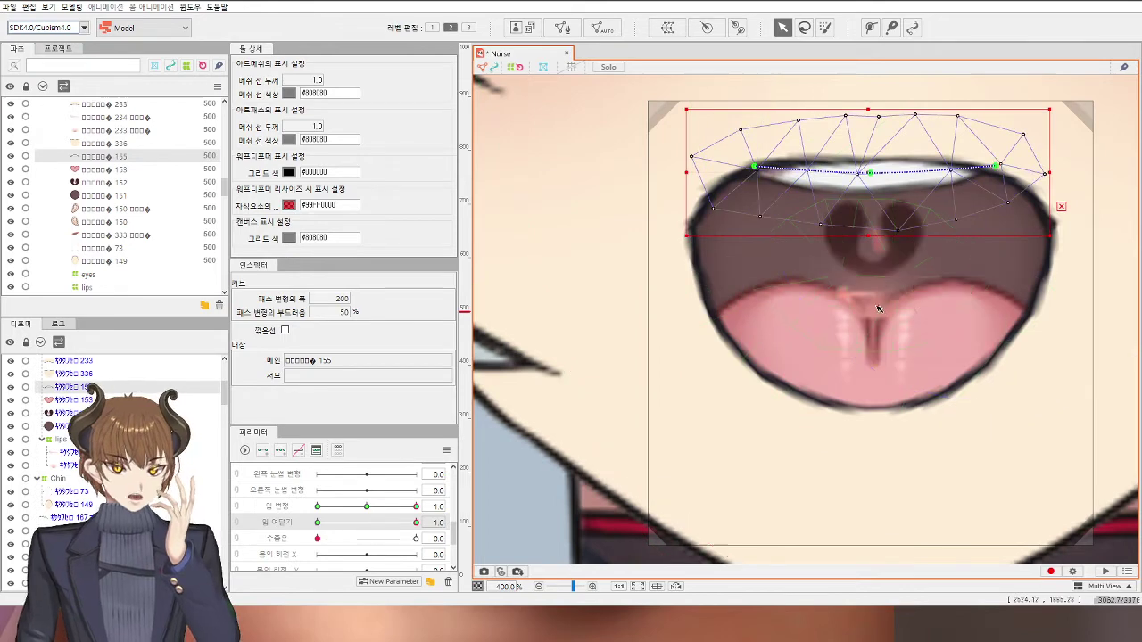
Step: Select the lips warp deformer and, with 입 여닫기 at 1.0, move it down below the open mouth, then deselect it
left_click(150, 440)
left_click_drag(389, 532, 324, 523)
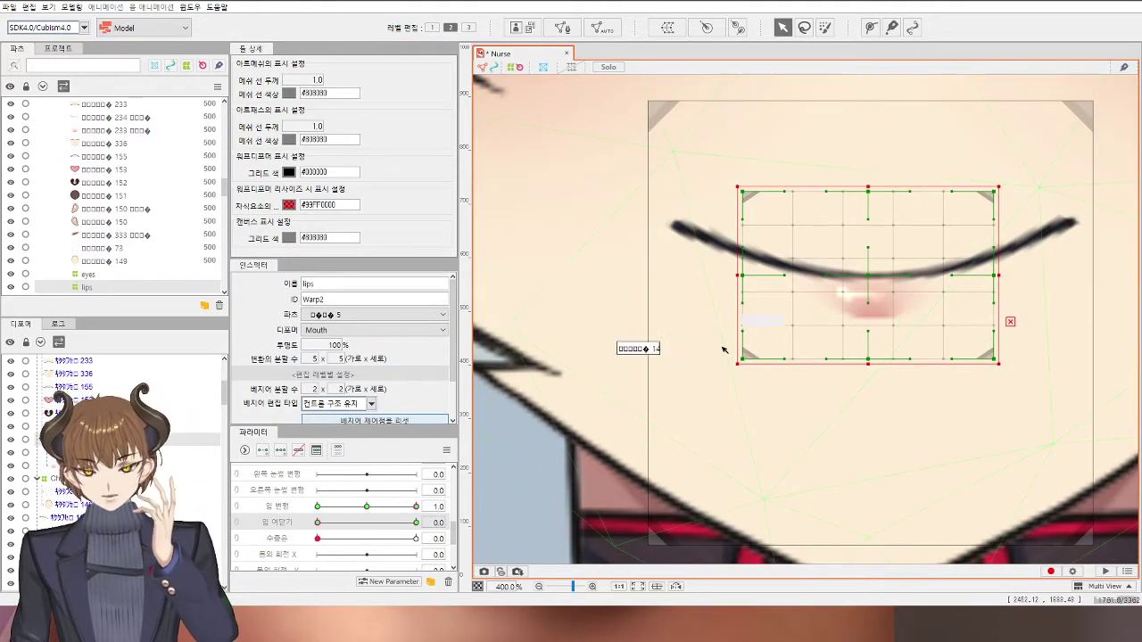
left_click_drag(319, 523, 416, 522)
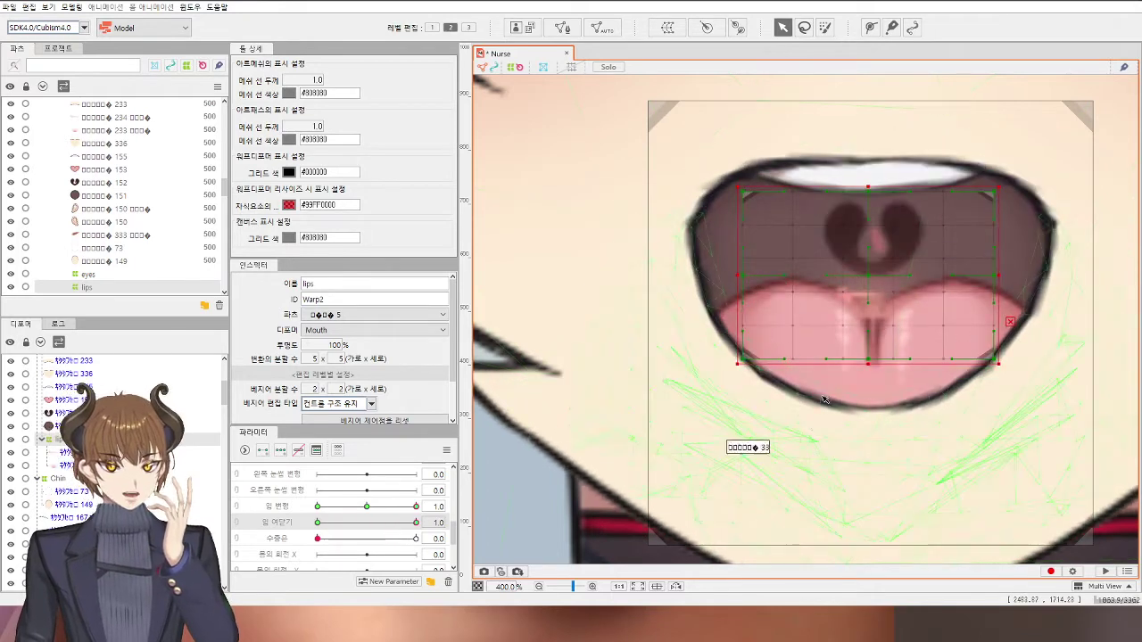
left_click_drag(865, 274, 863, 409)
scroll(863, 409, "down", 6)
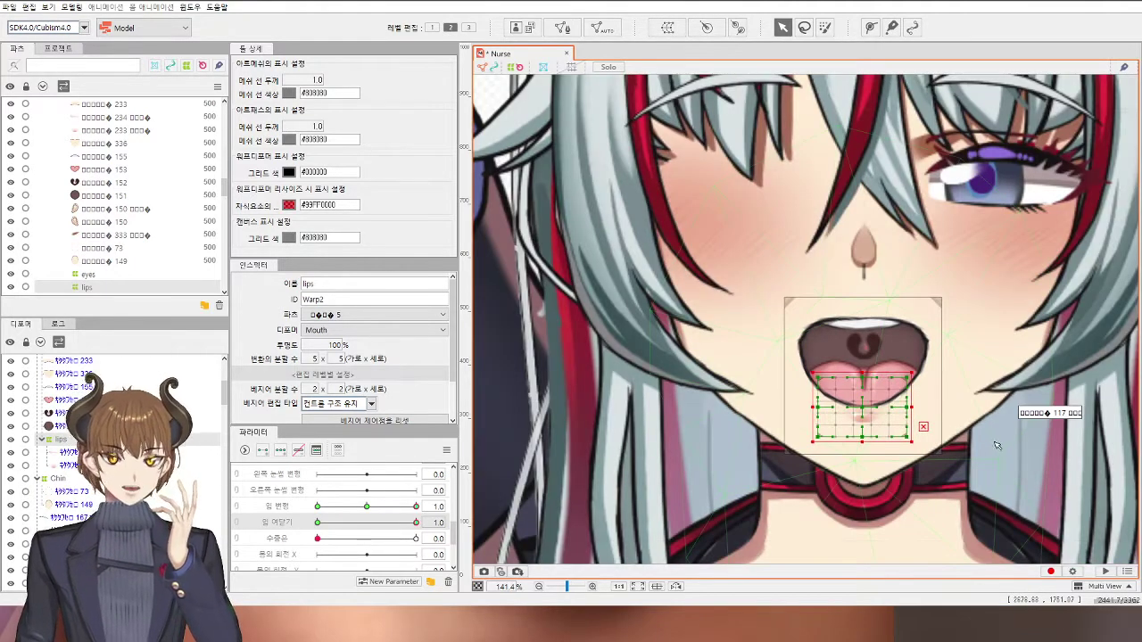
scroll(998, 445, "down", 3)
left_click(1107, 443)
Step: Select mesh 152 at the back of the mouth and examine it with 입 변형 at 0.0 and 입 여닫기 at 1.0
scroll(955, 356, "up", 6)
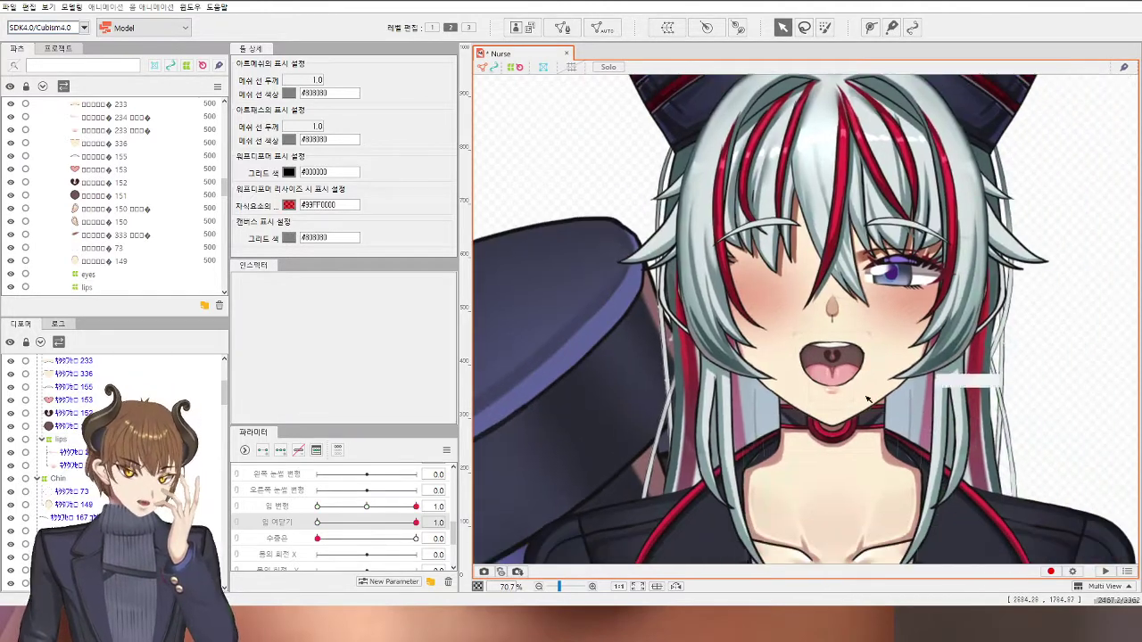
left_click(956, 323)
left_click_drag(884, 404, 656, 380)
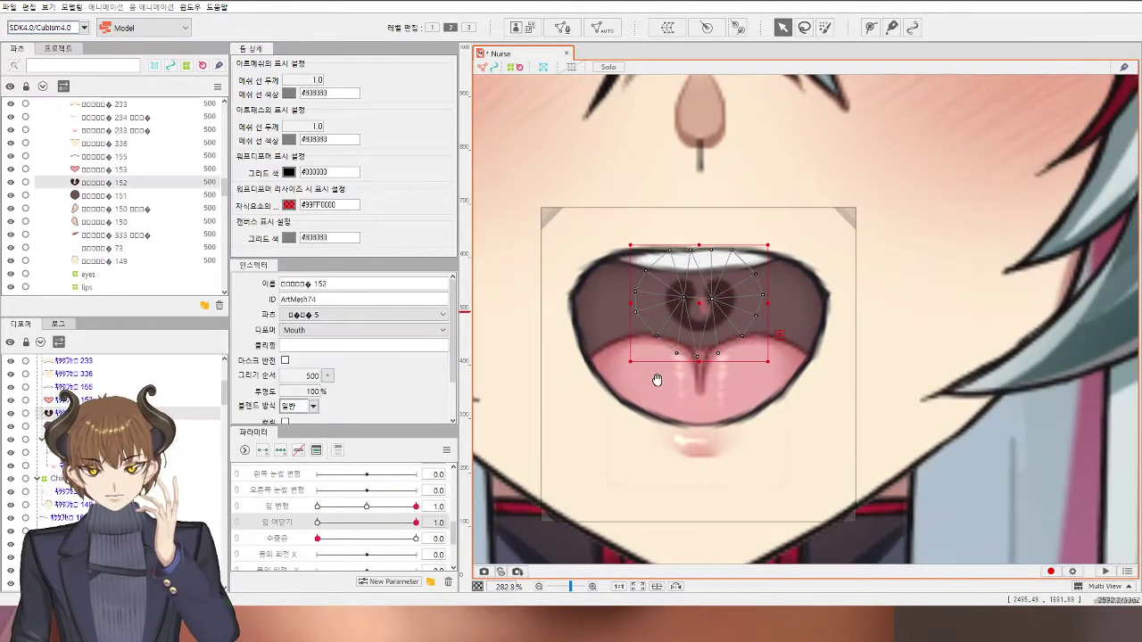
left_click_drag(376, 522, 303, 540)
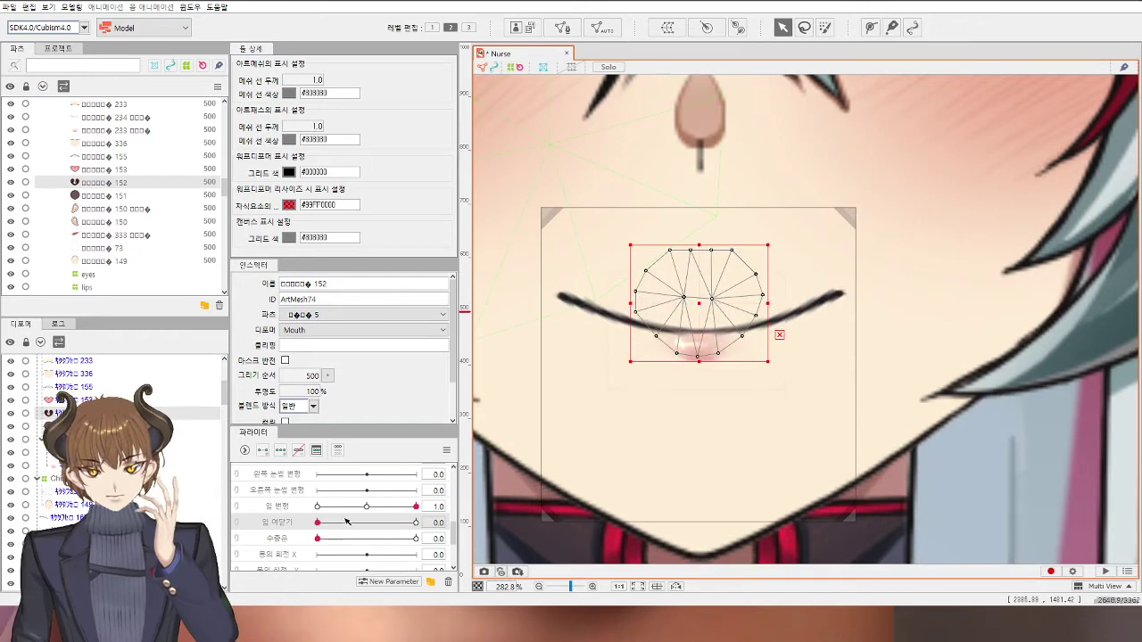
left_click(366, 506)
left_click_drag(364, 517, 467, 518)
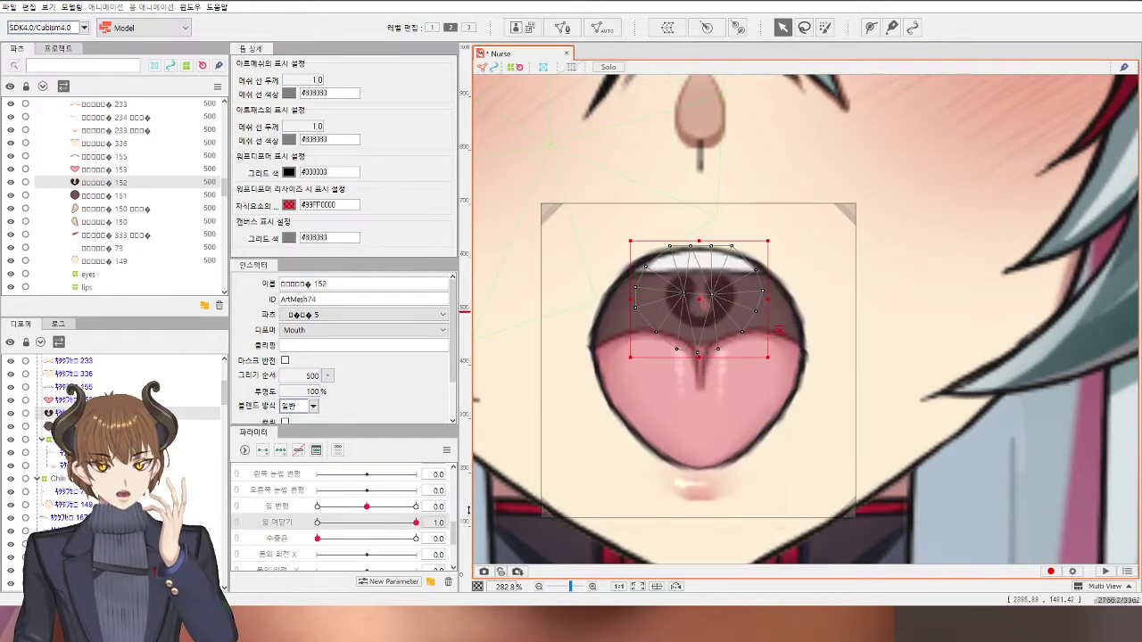
Step: Select mesh 233 and shift its path points at the mouth's left corner and left side inward along the upper lip outline
scroll(780, 363, "down", 3)
left_click(1032, 392)
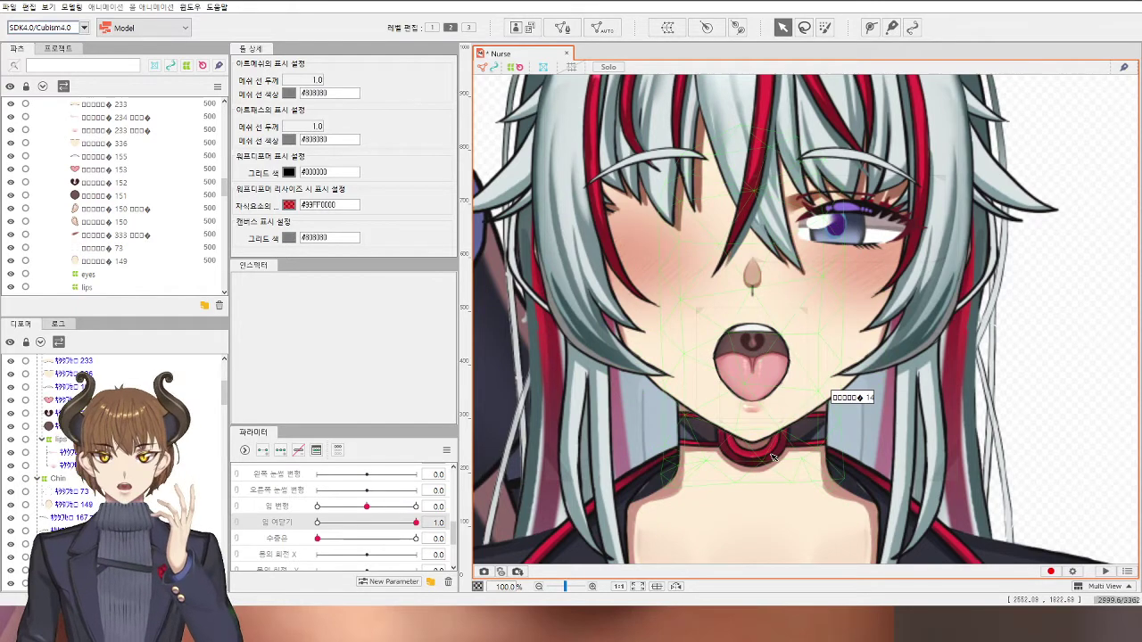
scroll(725, 359, "up", 5)
left_click(688, 319)
scroll(692, 330, "up", 1)
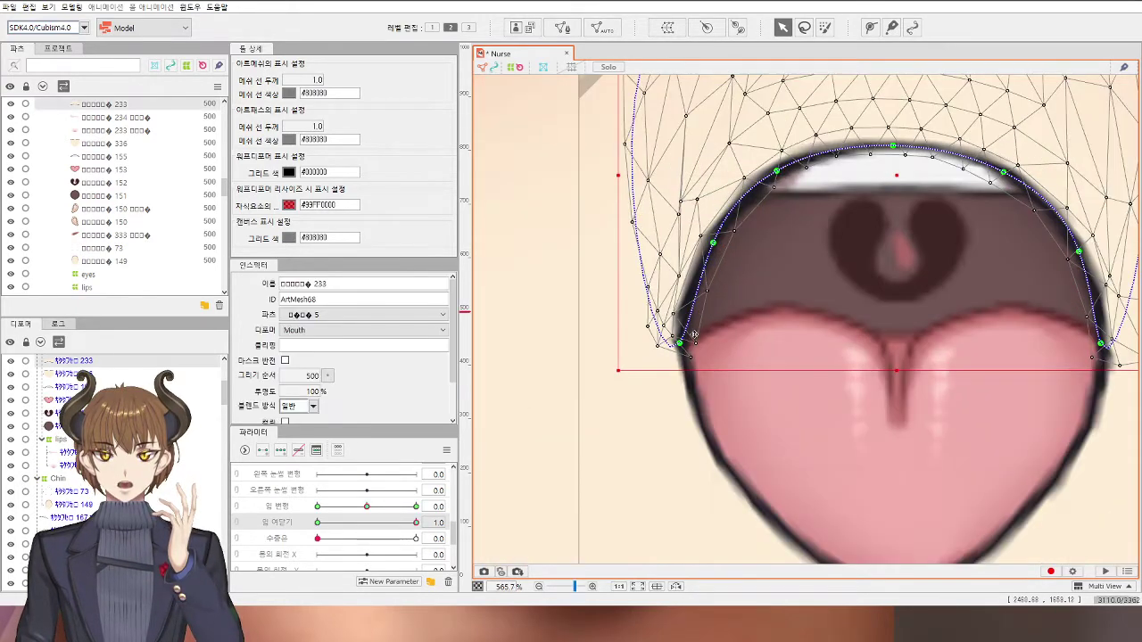
left_click_drag(679, 343, 693, 344)
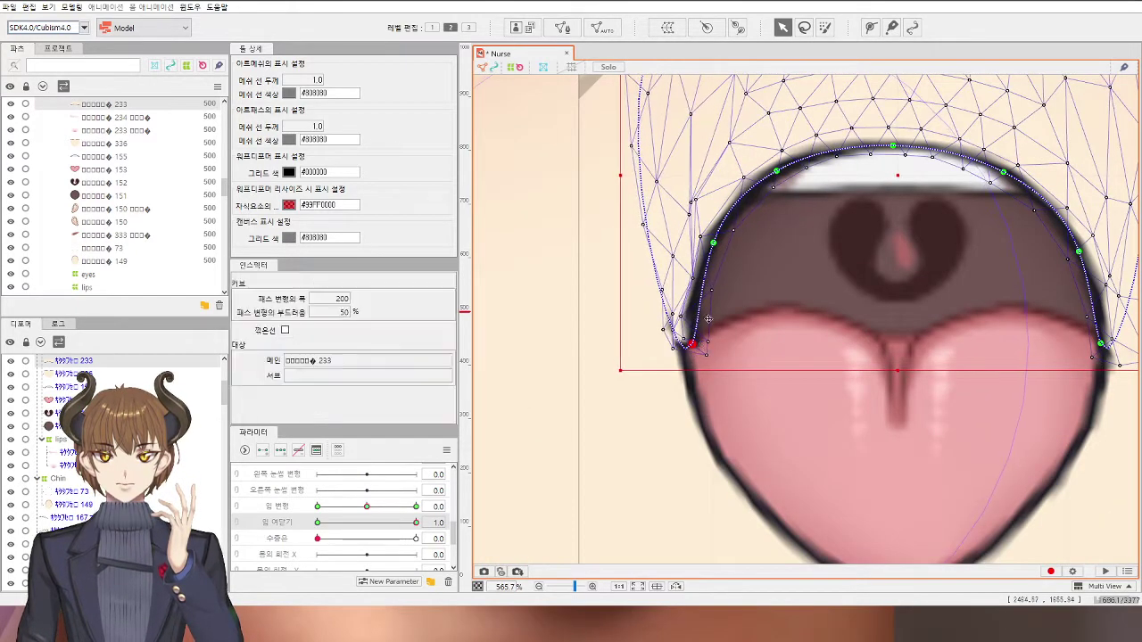
left_click_drag(718, 248, 721, 251)
left_click_drag(693, 337, 697, 342)
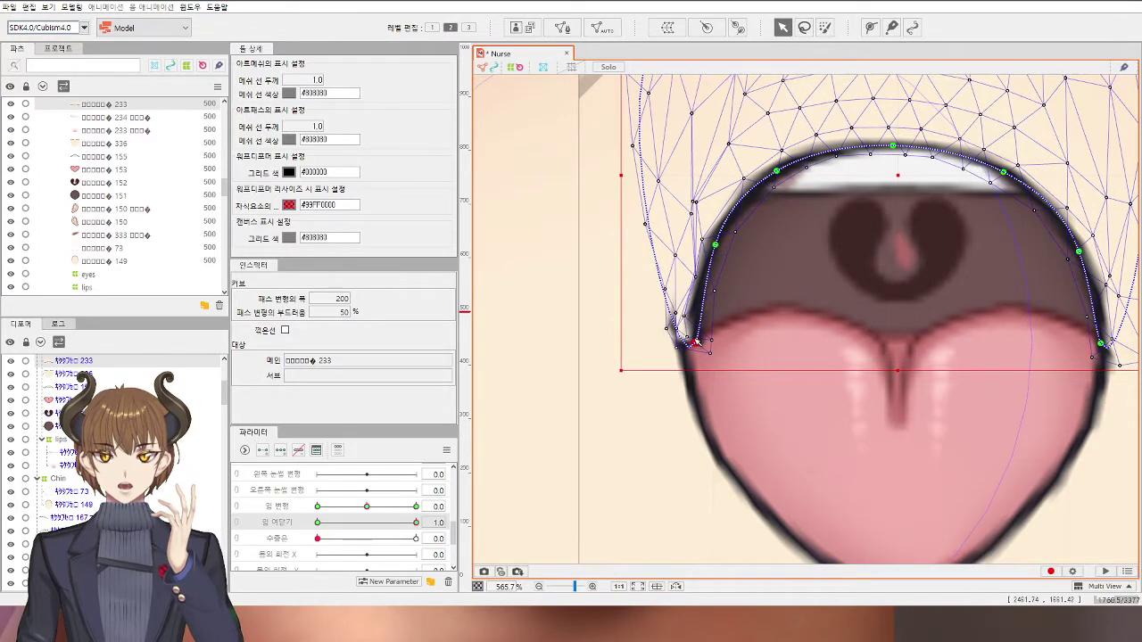
Step: Spread the two outer path points of mesh 233 outward and down on either side of the open mouth
scroll(654, 203, "down", 2)
left_click_drag(649, 129, 603, 223)
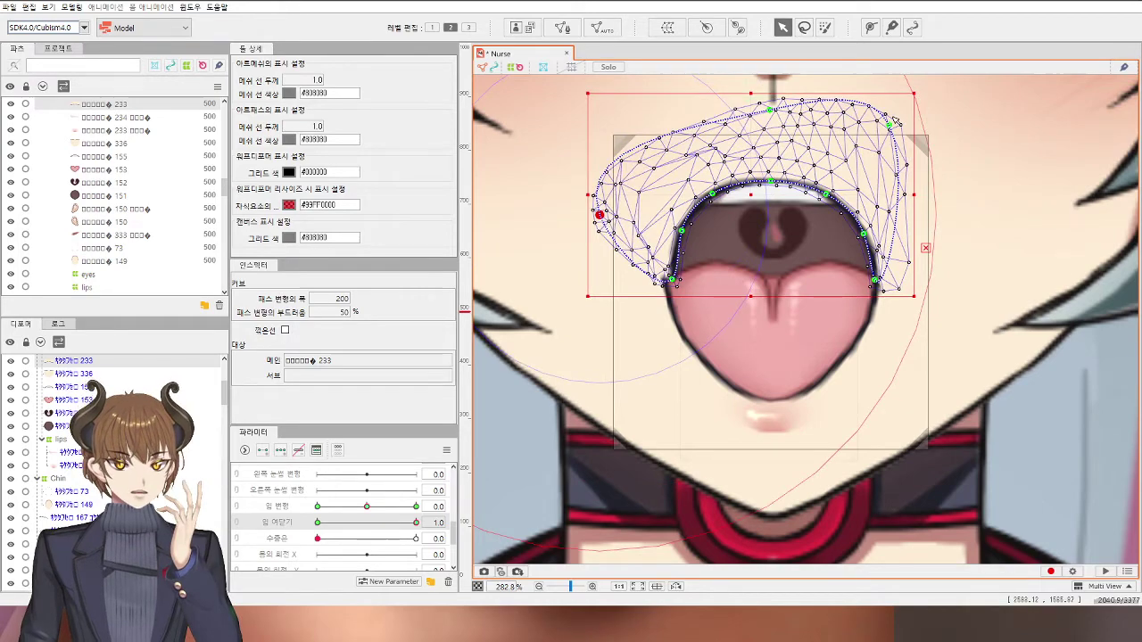
left_click_drag(894, 121, 965, 237)
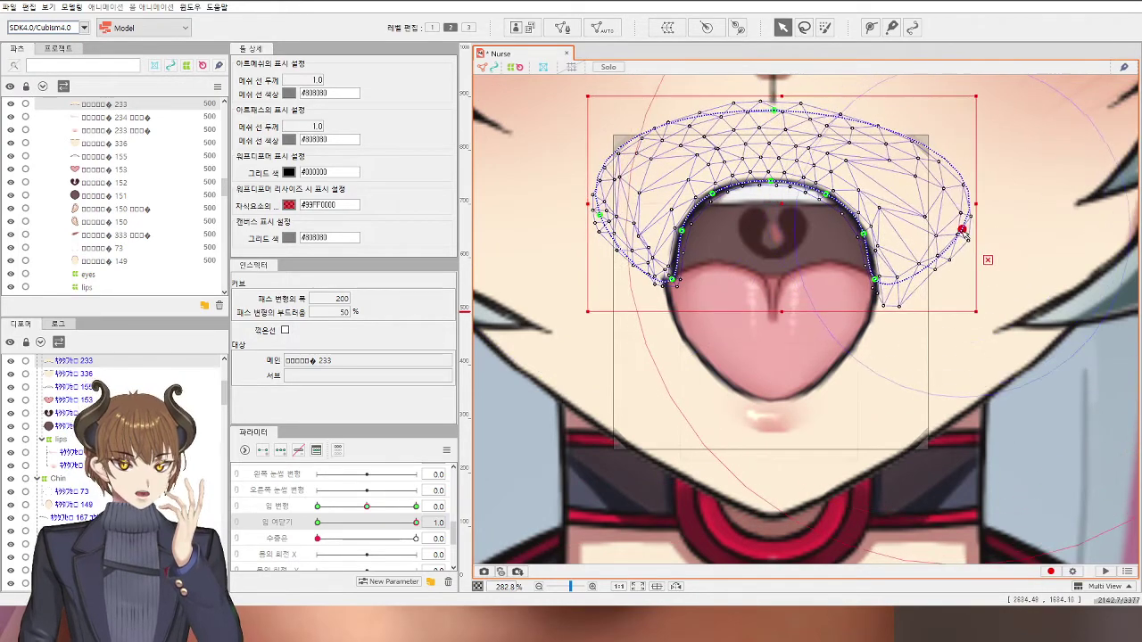
Step: Select mesh 336 and move the path points on the mouth's lower left edge inward to smooth the outline down from the corner
left_click(671, 267)
scroll(671, 268, "up", 4)
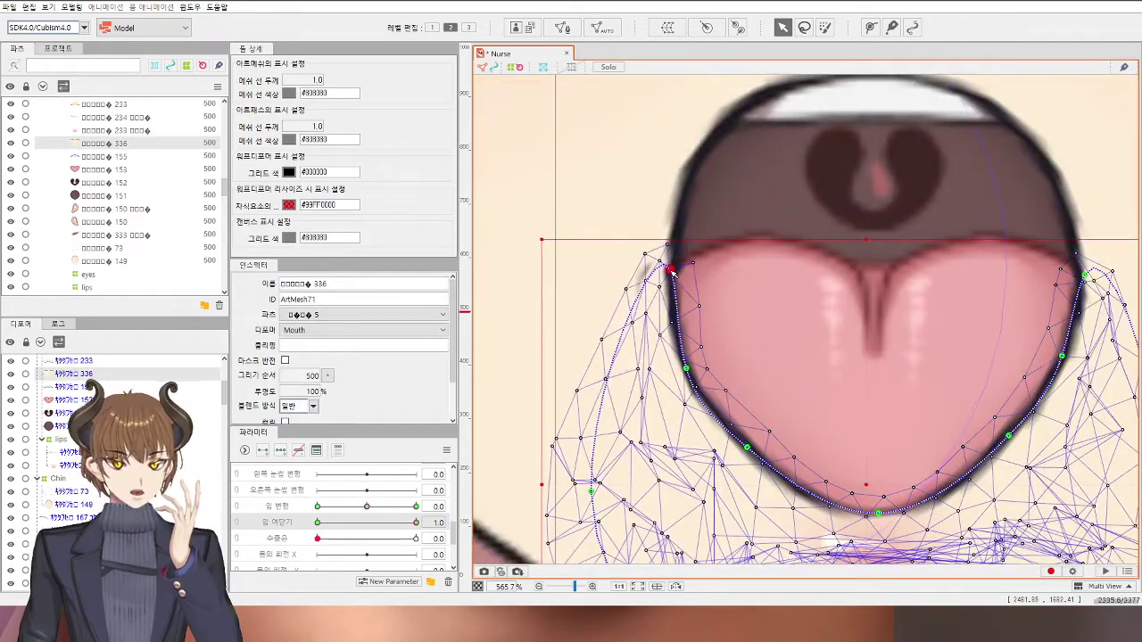
left_click_drag(671, 269, 671, 268)
left_click_drag(686, 368, 700, 363)
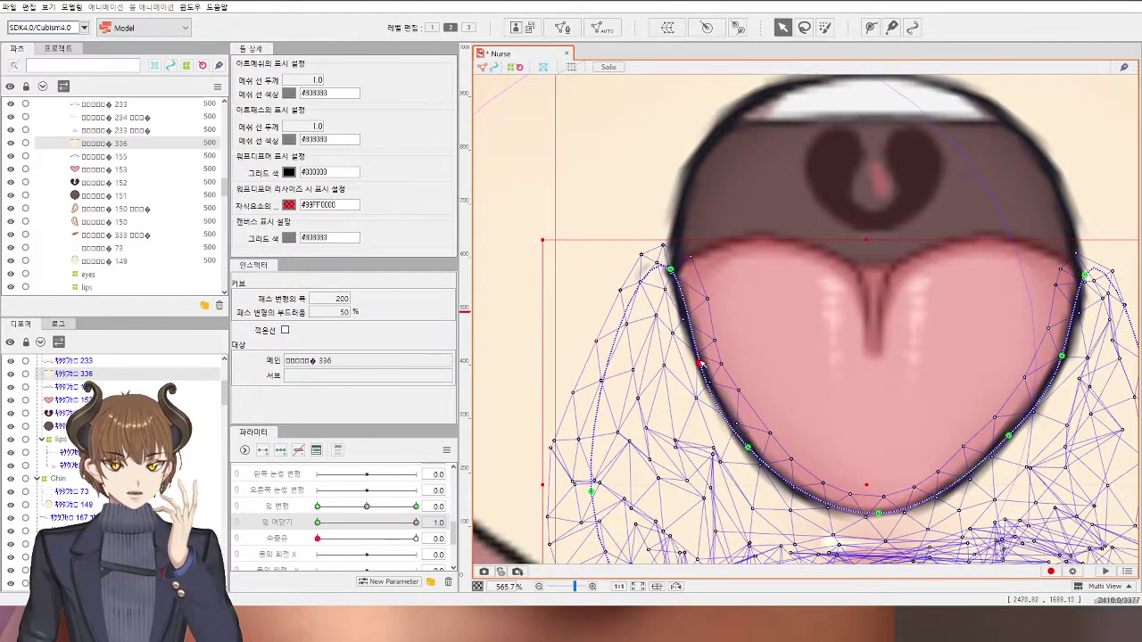
left_click_drag(752, 453, 765, 450)
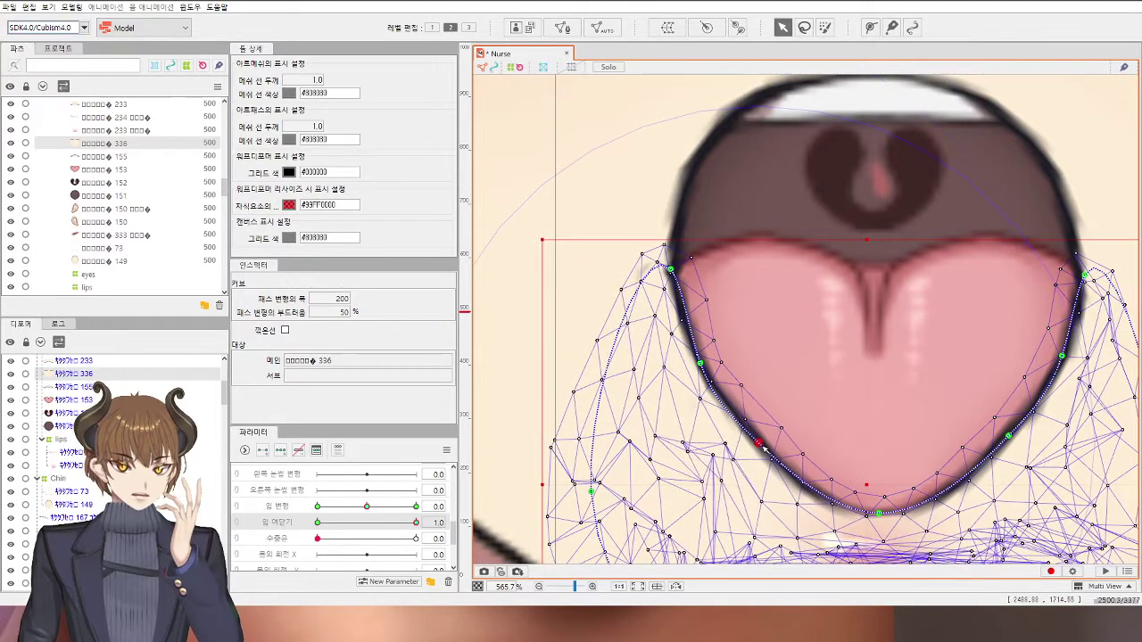
left_click_drag(710, 376, 714, 374)
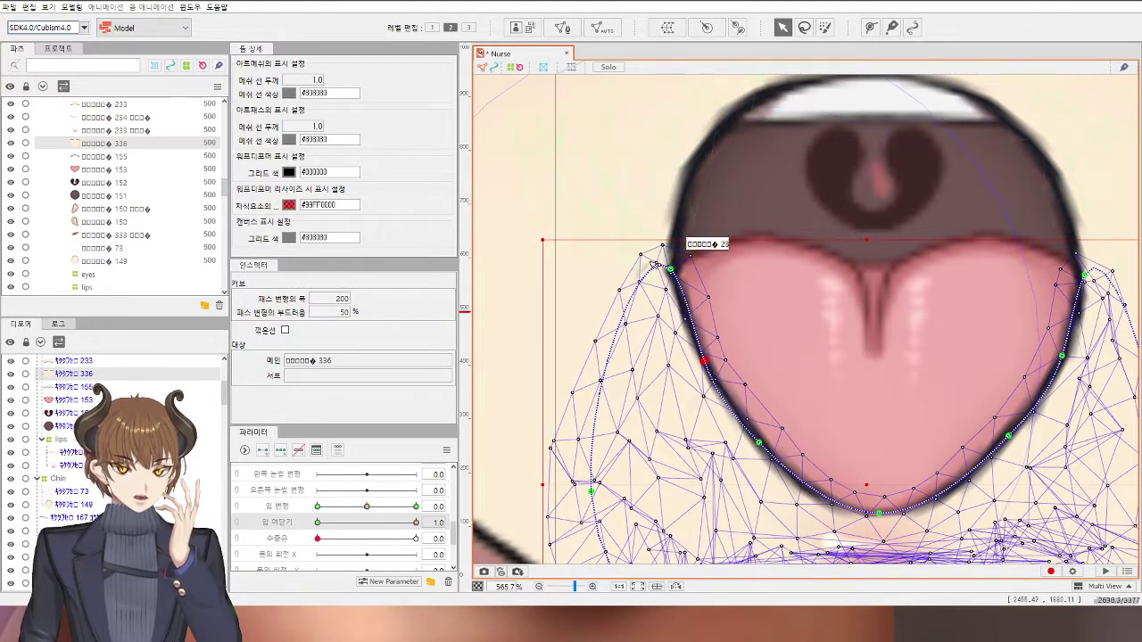
left_click_drag(671, 269, 675, 267)
Step: Move both outer side path points of mesh 336 outward and up, then deselect the mesh
scroll(659, 297, "down", 1)
left_click_drag(612, 433, 587, 354)
left_click_drag(1022, 471, 1048, 387)
scroll(1053, 384, "down", 2)
scroll(742, 449, "down", 1)
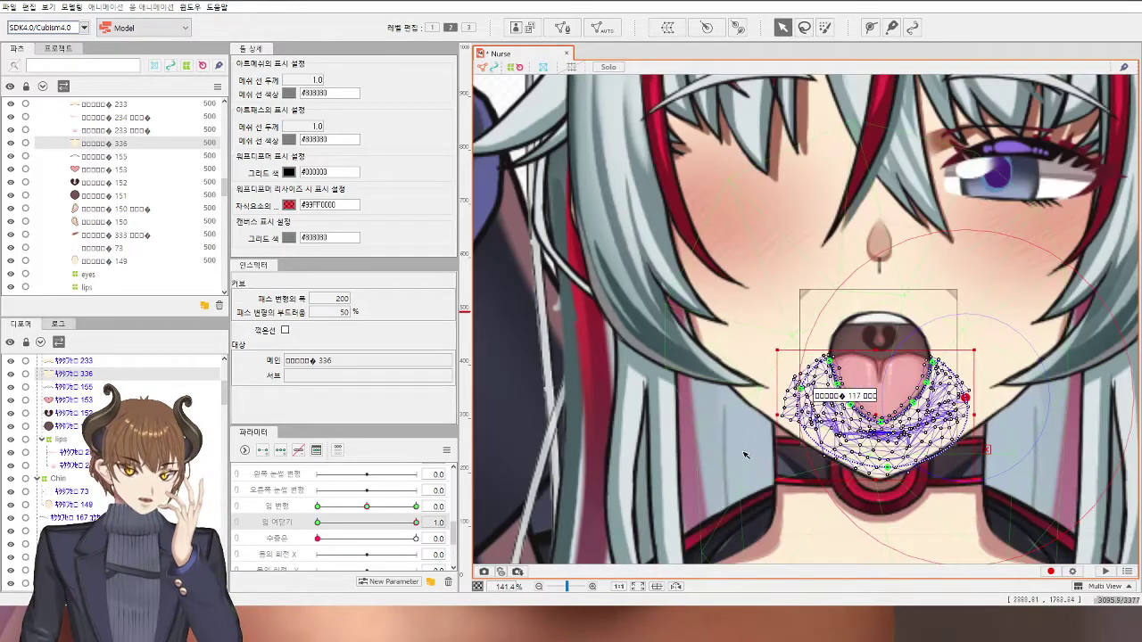
left_click(742, 451)
scroll(744, 444, "down", 1)
Step: Mirror the canvas view horizontally to examine the symmetry of the open mouth
scroll(834, 406, "up", 3)
left_click(776, 392)
scroll(774, 362, "up", 1)
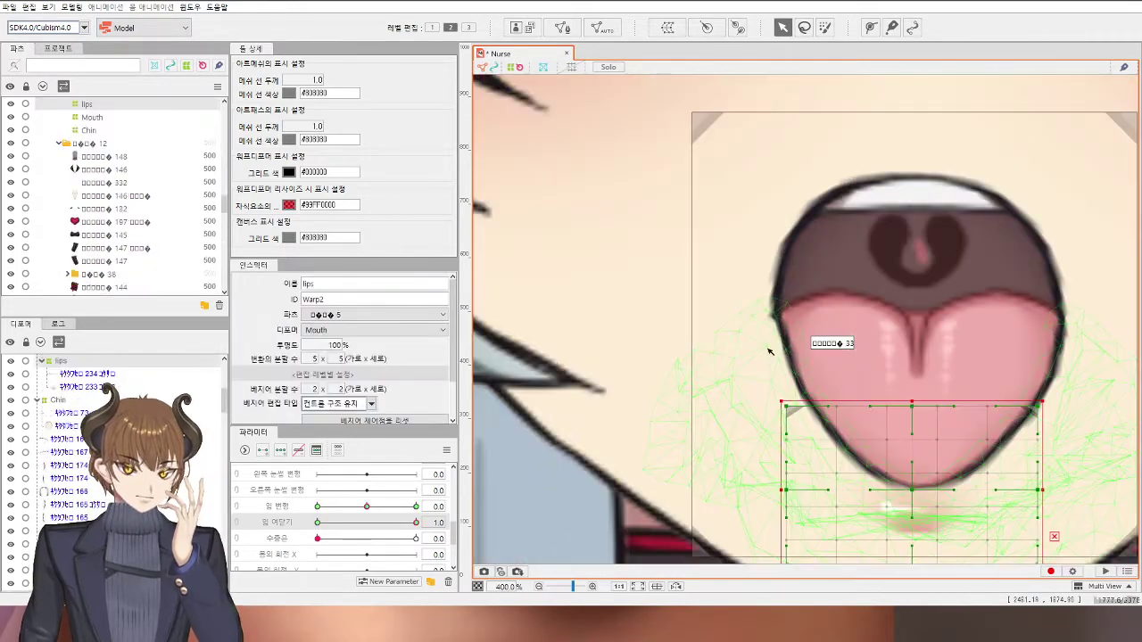
left_click(750, 358)
scroll(750, 359, "down", 1)
key("h")
left_click(957, 477)
scroll(953, 479, "down", 2)
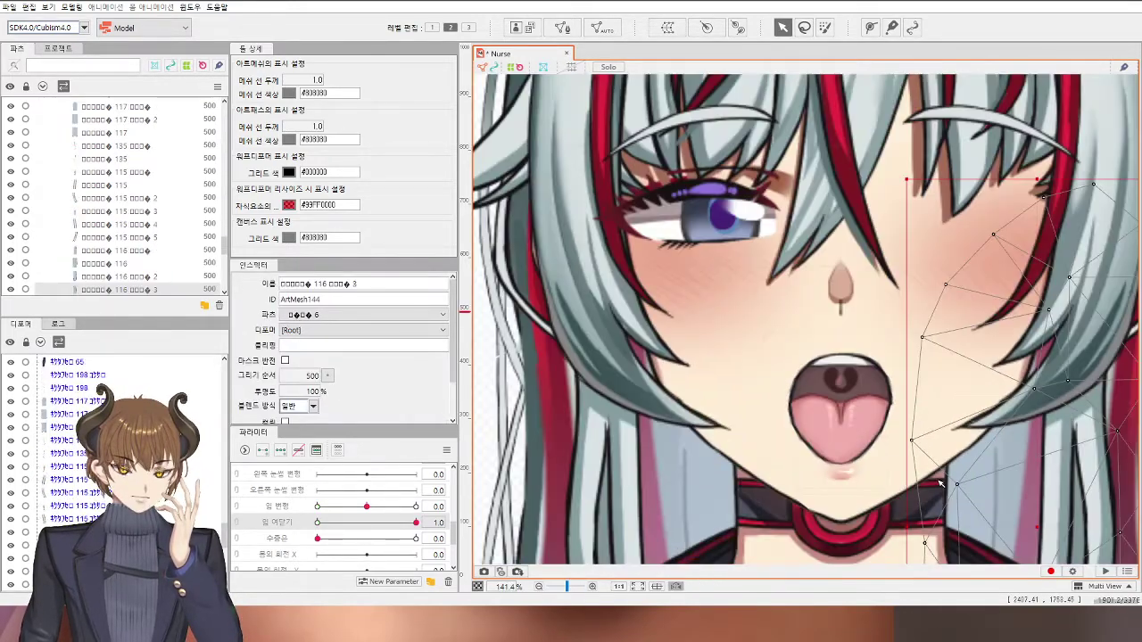
Step: In the mirrored view, move the path points along the lower right edge of the open mouth outward to round its outline
scroll(901, 437, "up", 2)
left_click(892, 431)
scroll(892, 431, "up", 1)
left_click_drag(823, 442, 840, 453)
left_click(866, 394)
left_click_drag(865, 394, 883, 396)
left_click_drag(840, 451, 847, 449)
Step: Adjust the path points of mesh 233 along the upper lip's right side and corner, and move its outer right point outward
left_click(907, 245)
left_click_drag(889, 328, 905, 336)
left_click(873, 262)
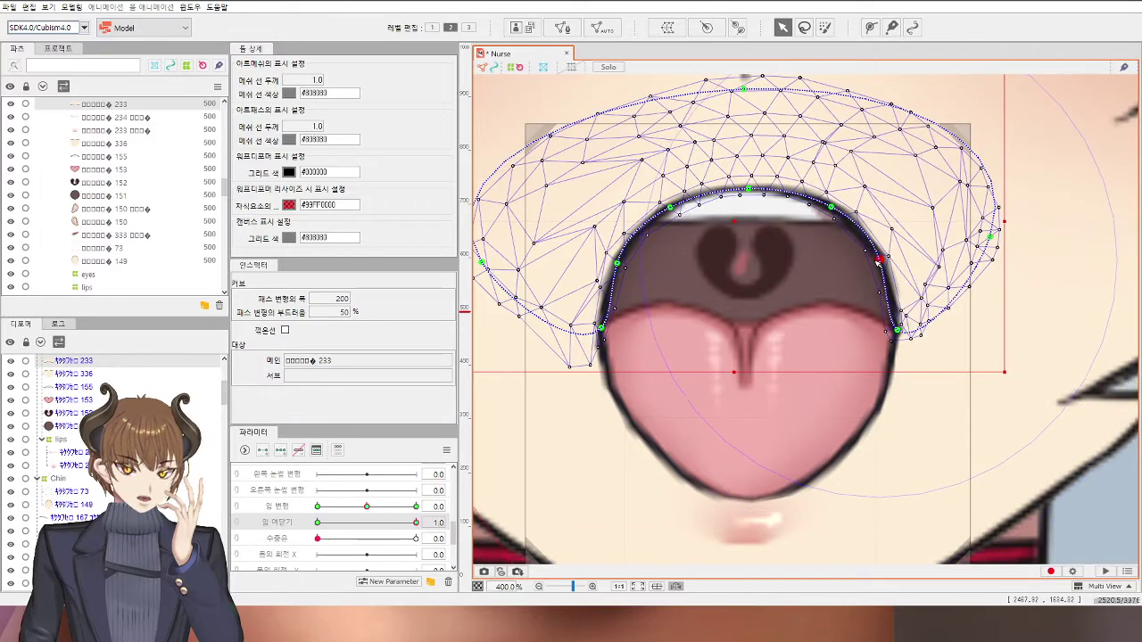
left_click_drag(831, 209, 830, 211)
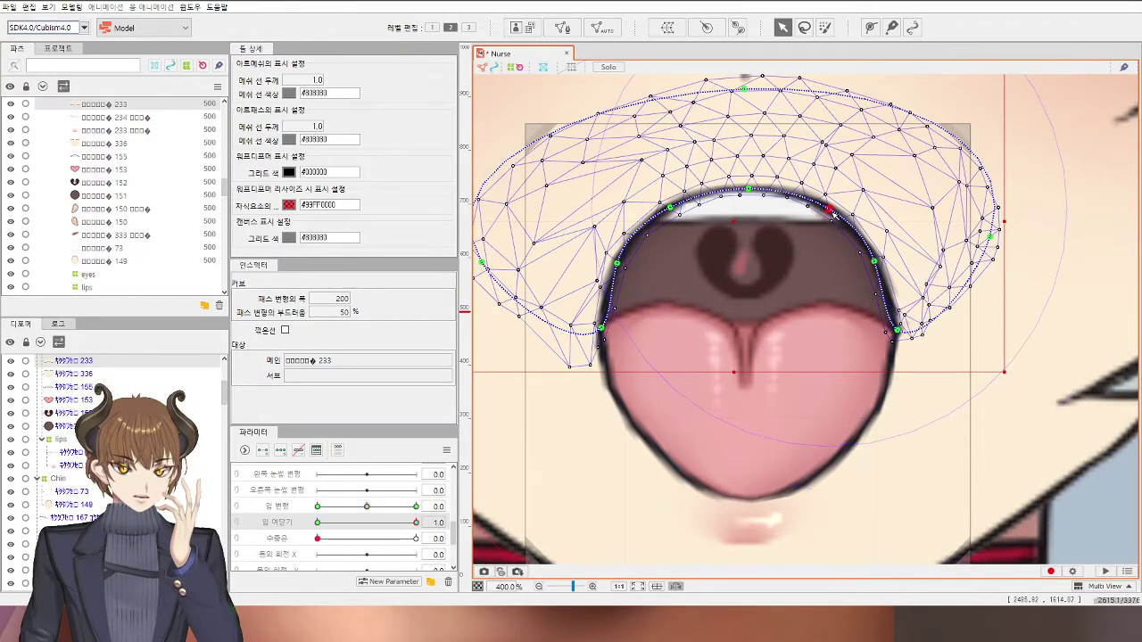
left_click(873, 261)
left_click_drag(989, 238, 1008, 259)
Step: Move the mesh 233 vertex beside the right mouth corner closer to the lip line, then deselect the mesh
scroll(924, 300, "up", 1)
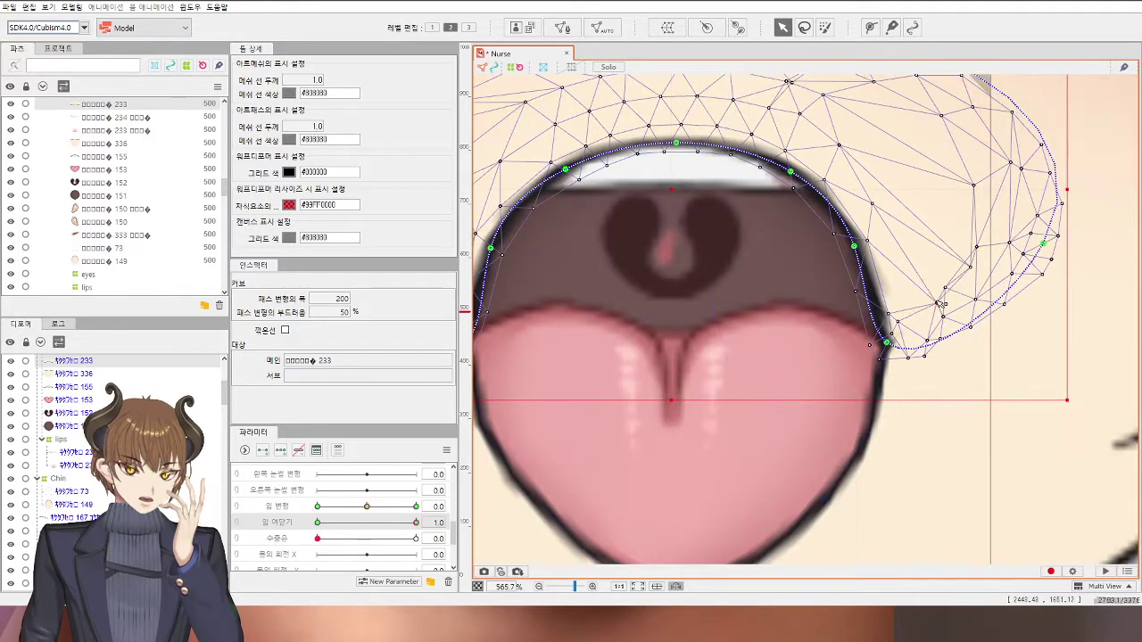
left_click(918, 301)
scroll(918, 300, "down", 2)
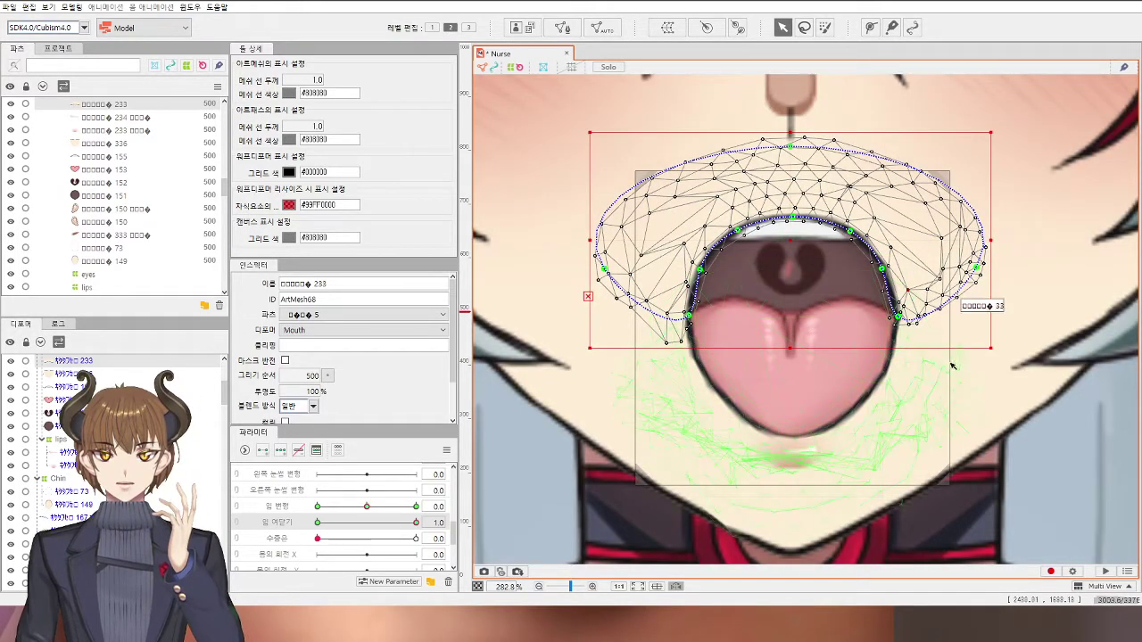
left_click(1086, 481)
scroll(908, 333, "up", 1)
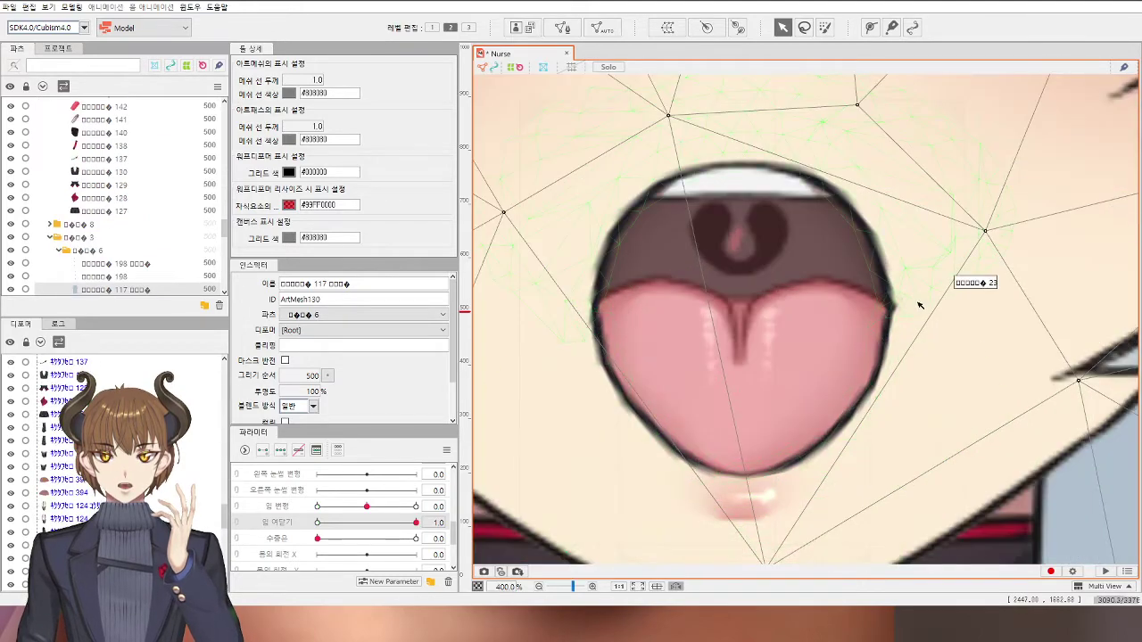
Step: Select mesh 336 and reposition its points around the right mouth corner to clean up where the lower outline meets it
left_click(899, 338)
scroll(887, 364, "up", 2)
left_click_drag(881, 375, 868, 377)
left_click_drag(896, 253, 933, 260)
scroll(932, 255, "up", 2)
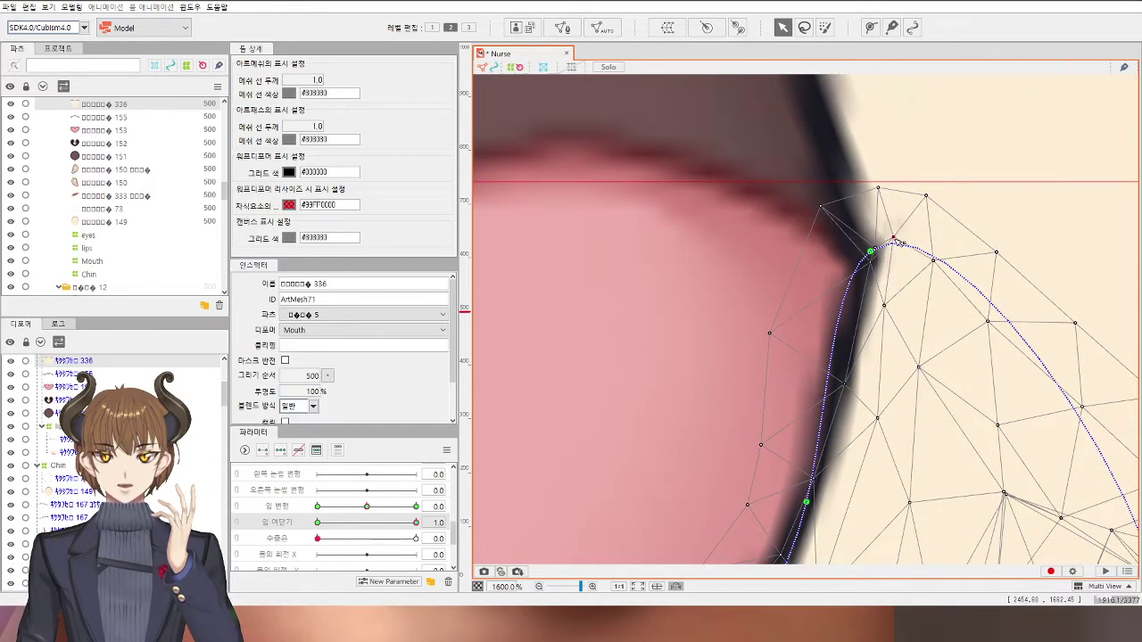
left_click(933, 179)
Step: Select mesh 233 and nudge its vertices around the right mouth corner up and outward to smooth the line's end
left_click(925, 244)
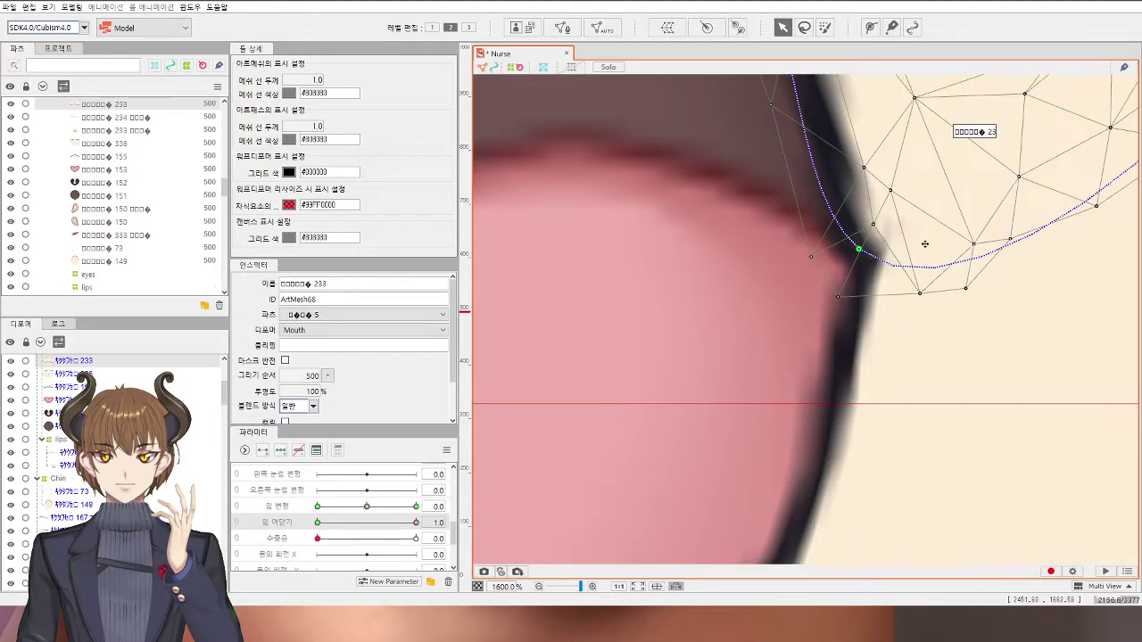
left_click(877, 226)
left_click_drag(818, 257, 824, 248)
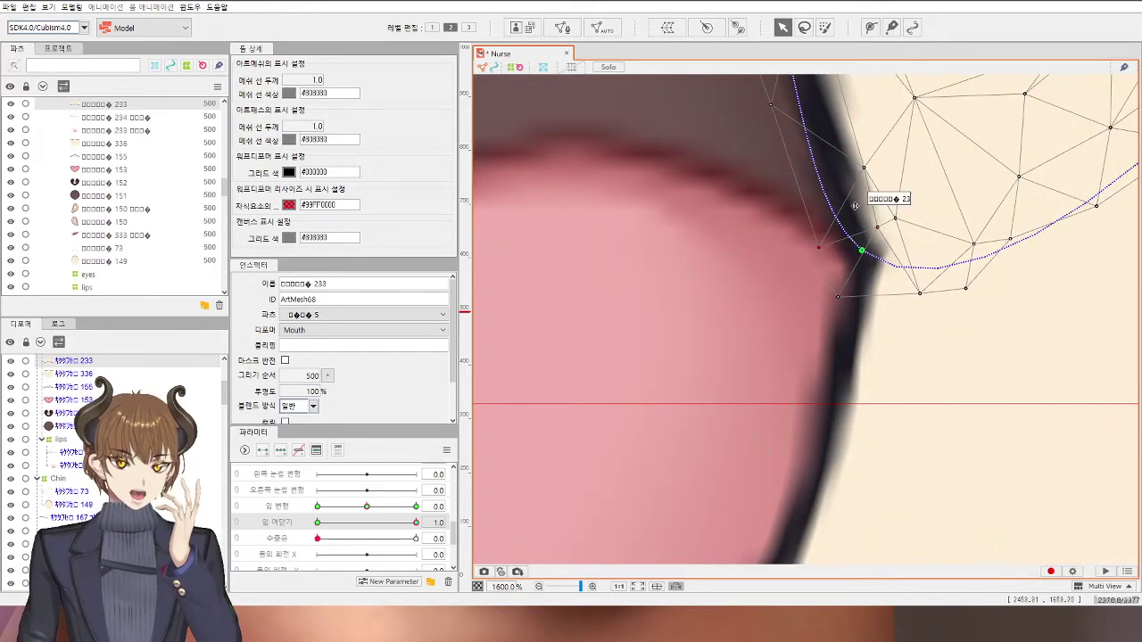
left_click_drag(873, 174, 880, 171)
left_click_drag(881, 225, 898, 220)
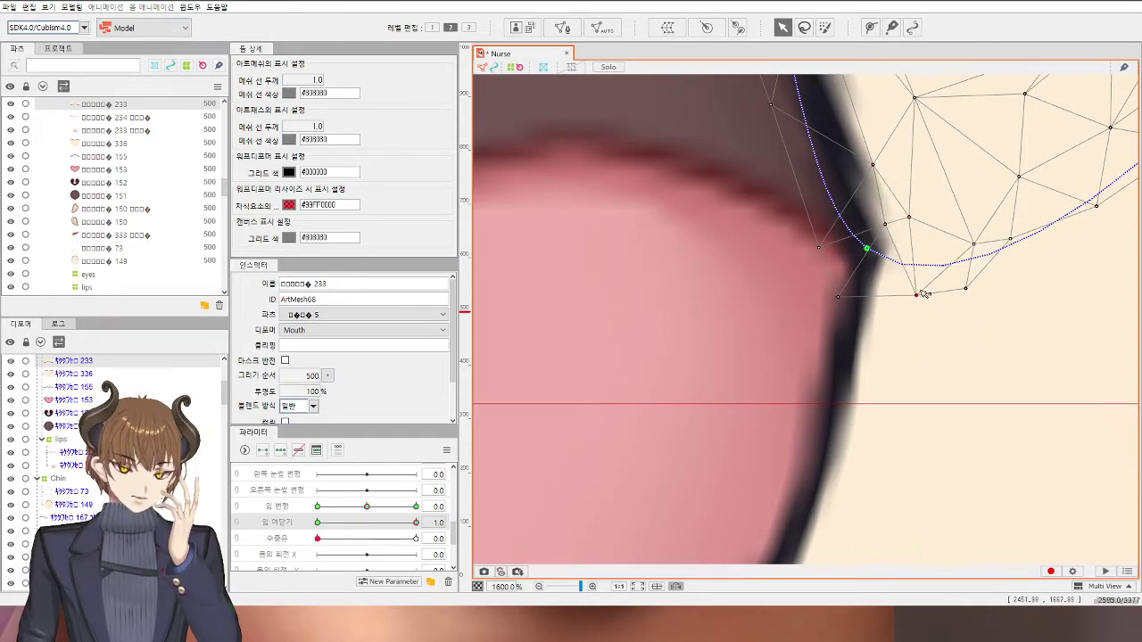
Step: Deselect mesh 233 and return the canvas to the unmirrored view to examine the whole face with the mouth open
scroll(925, 294, "down", 6)
left_click(1080, 452)
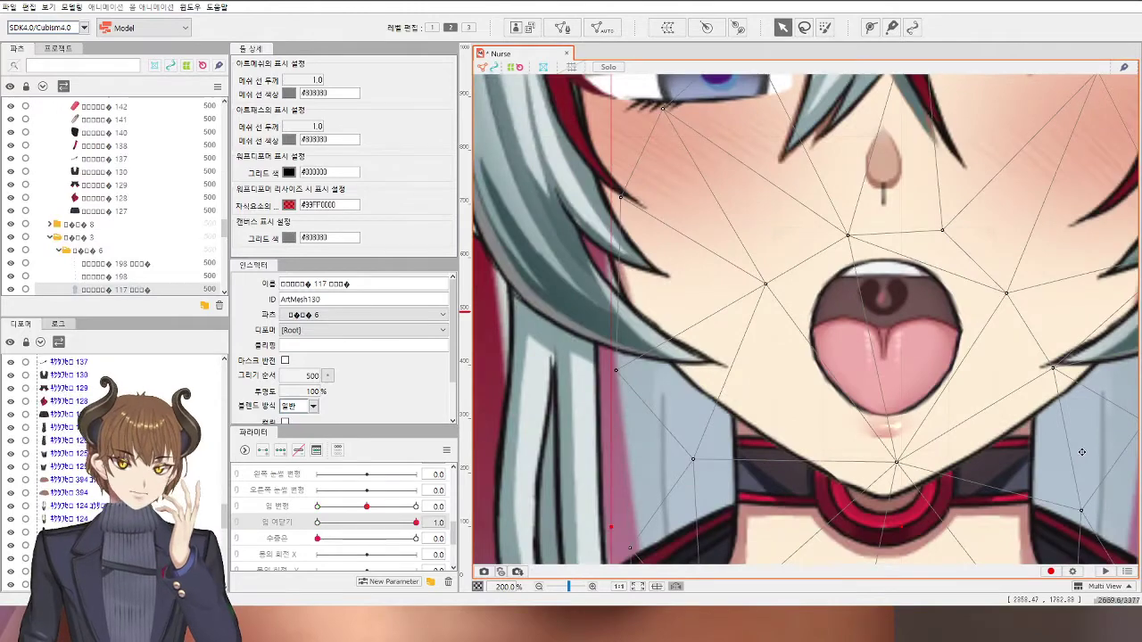
scroll(1066, 429, "down", 2)
left_click(1057, 424)
scroll(1054, 427, "down", 1)
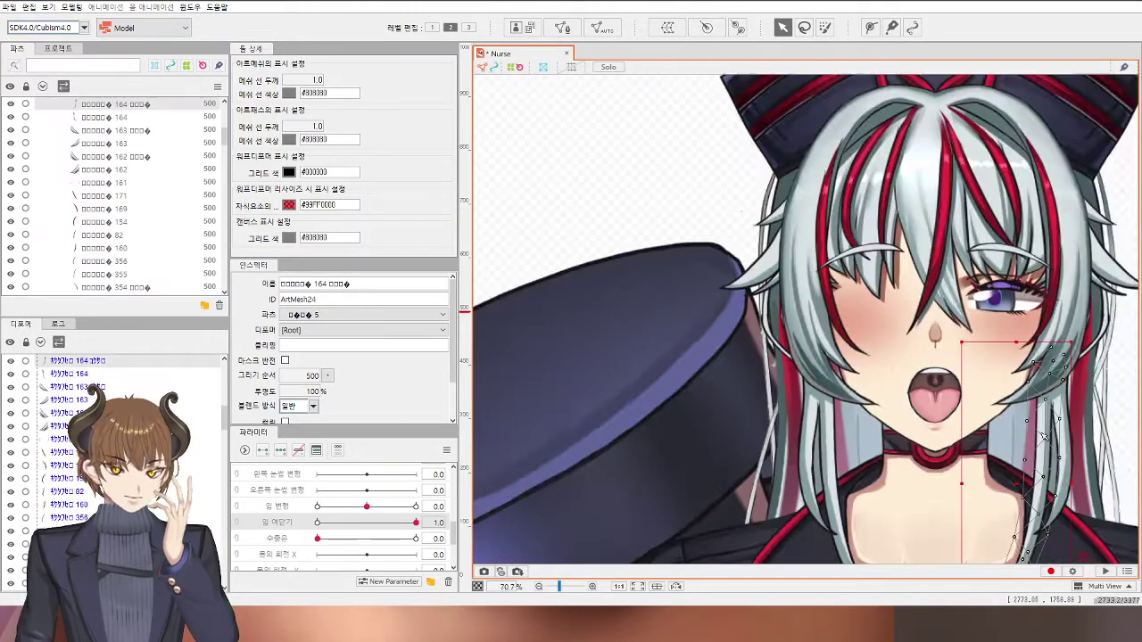
left_click_drag(1022, 432, 872, 395)
left_click(869, 395)
scroll(867, 395, "up", 2)
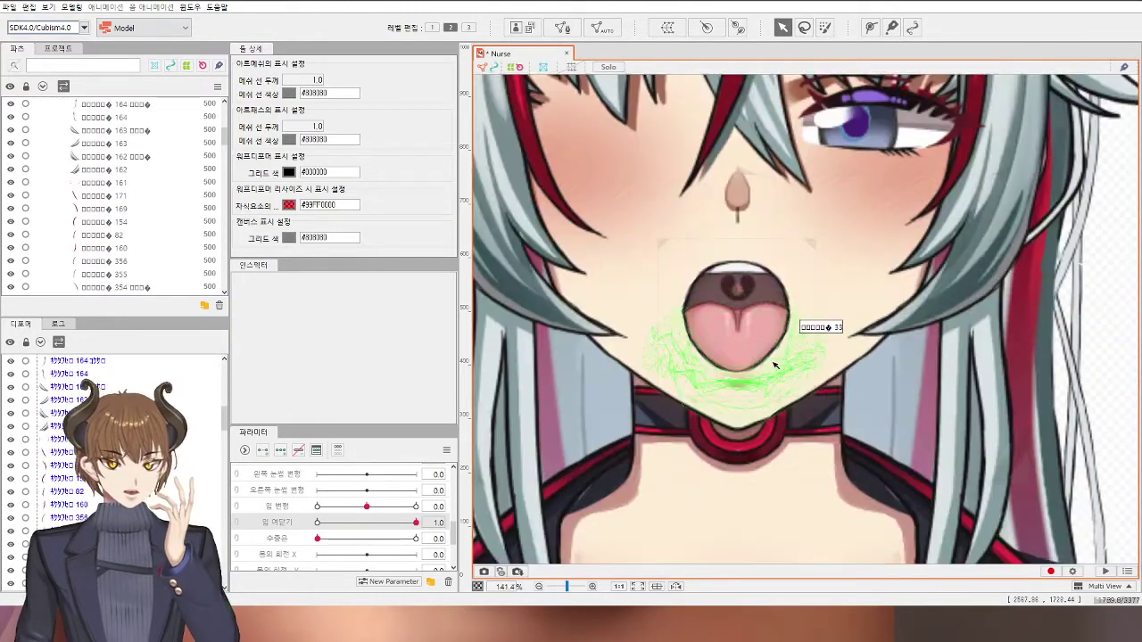
Step: Select mesh 336 and shift its bottom center and lower left path points slightly right to even out the lower lip curve, then deselect it
left_click(742, 379)
scroll(744, 379, "up", 4)
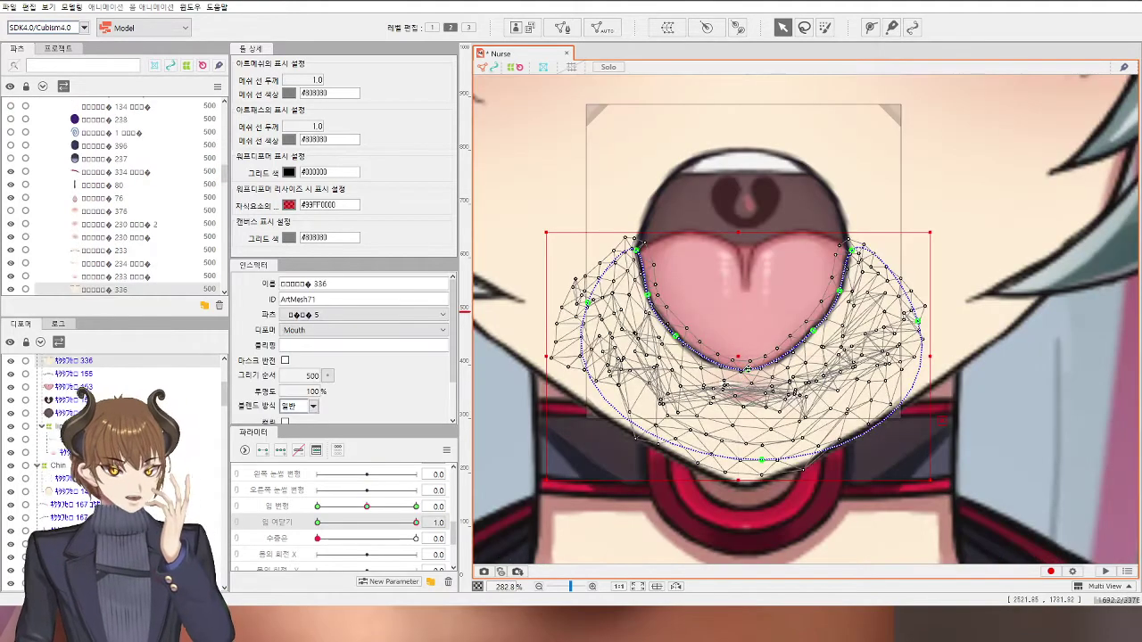
scroll(749, 369, "up", 2)
left_click_drag(748, 371, 754, 371)
left_click(683, 349)
left_click_drag(646, 325, 651, 323)
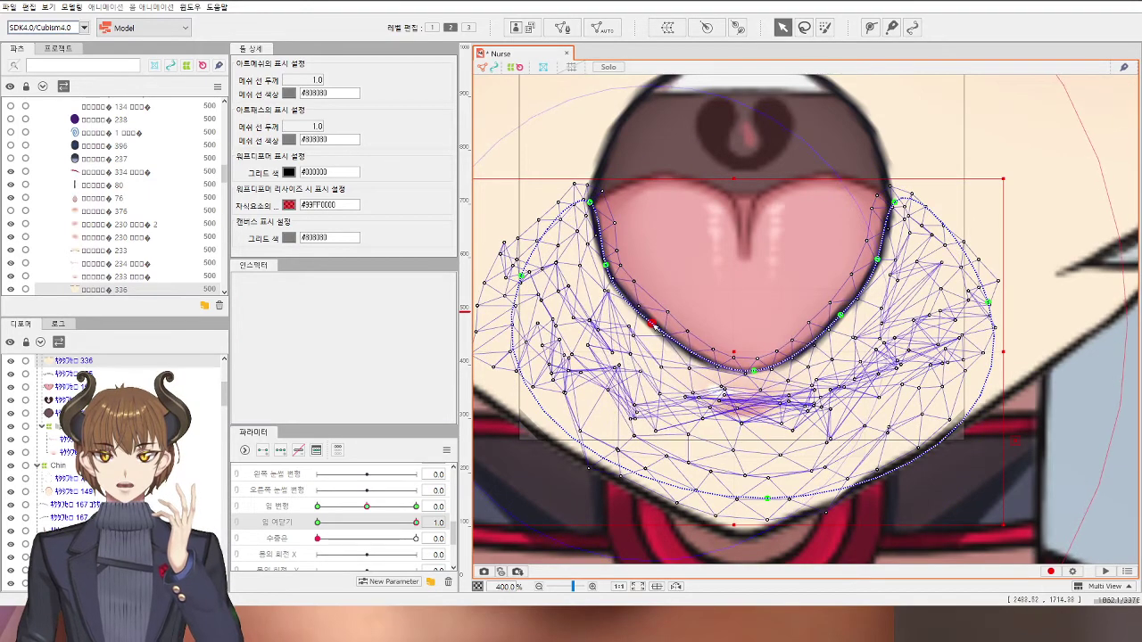
left_click_drag(606, 266, 611, 265)
scroll(612, 269, "down", 3)
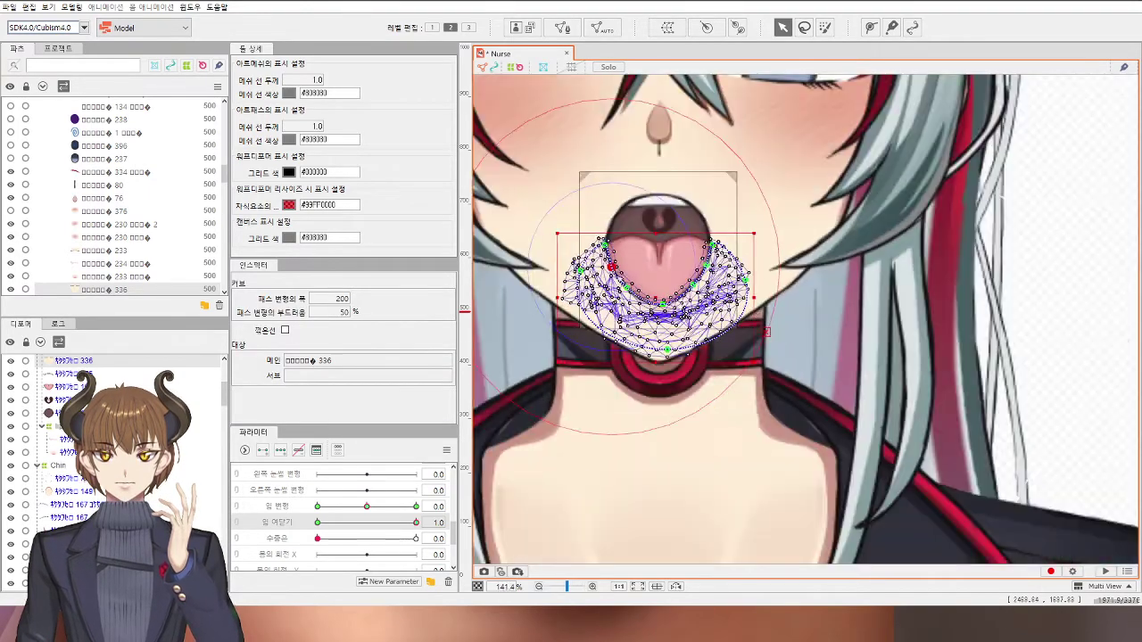
left_click(1087, 341)
Step: Select mesh 233 and nudge its path point at the left mouth corner slightly inward to meet the lower outline
scroll(609, 253, "up", 3)
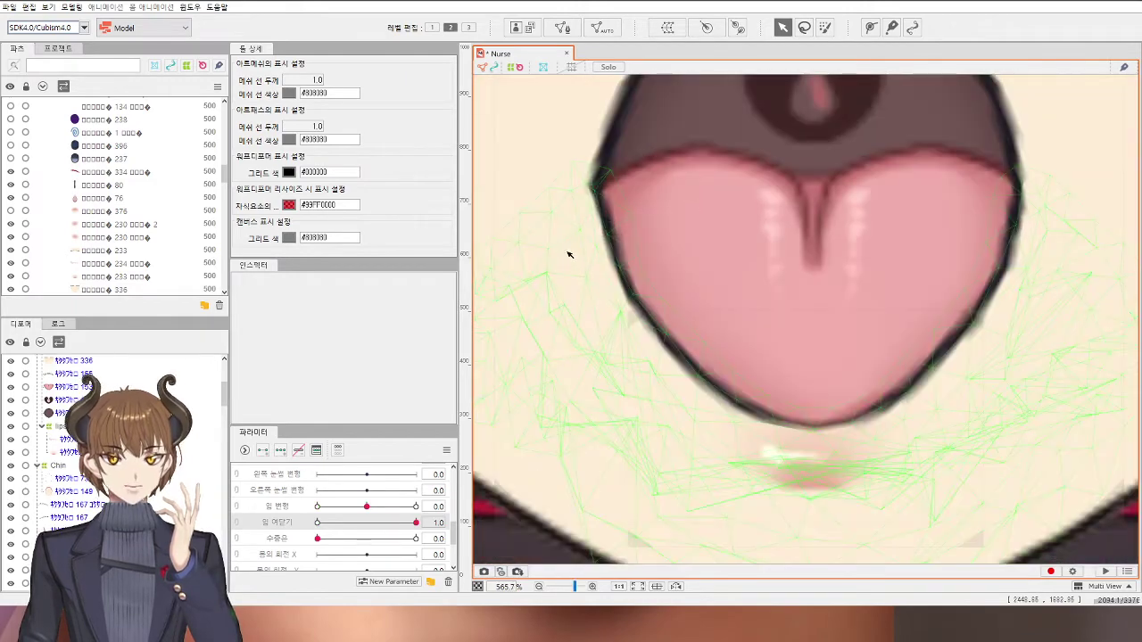
left_click(598, 239)
scroll(598, 239, "up", 1)
left_click_drag(596, 237, 602, 239)
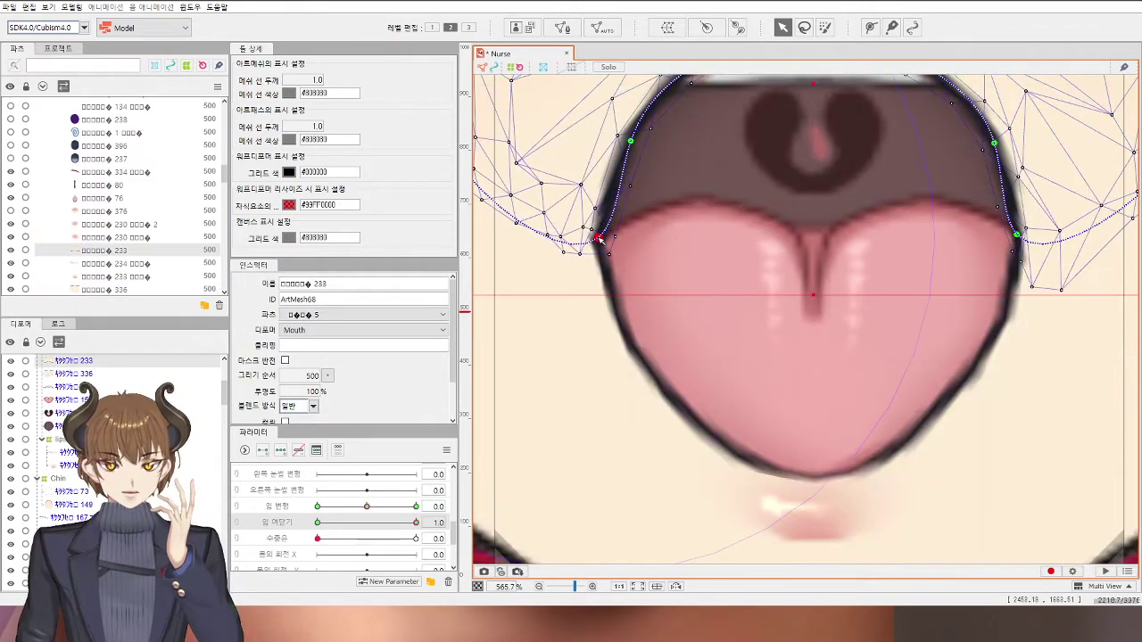
left_click(581, 257)
Step: Select mesh 336 and pull its individual vertices along the lower left mouth edge outward to even out the line's thickness
left_click(589, 266)
scroll(590, 267, "up", 2)
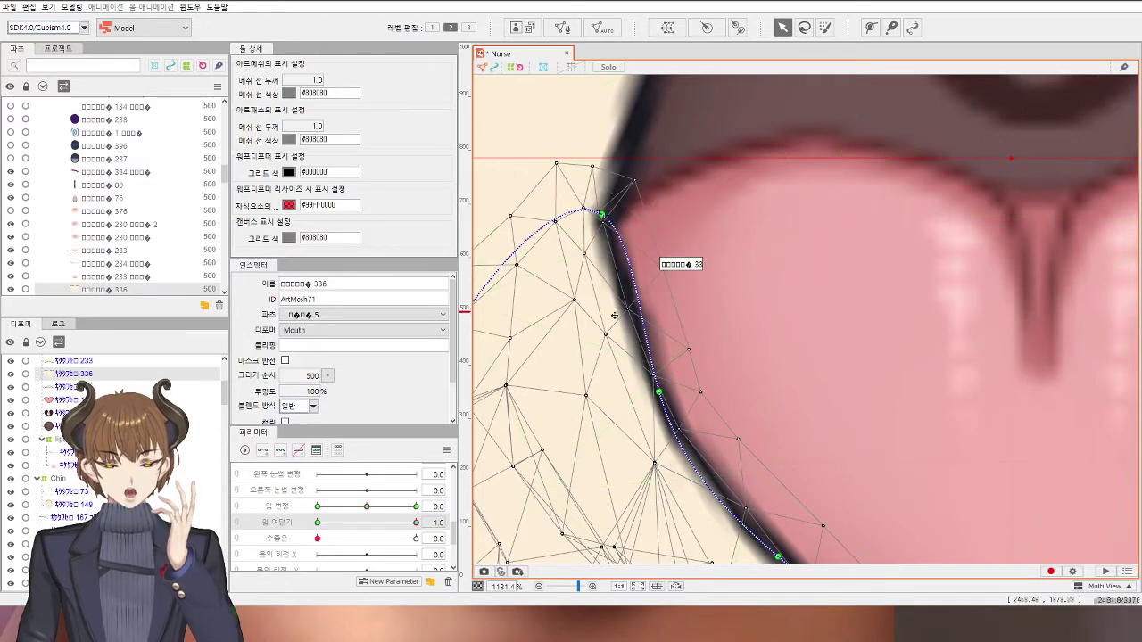
left_click_drag(629, 311, 569, 304)
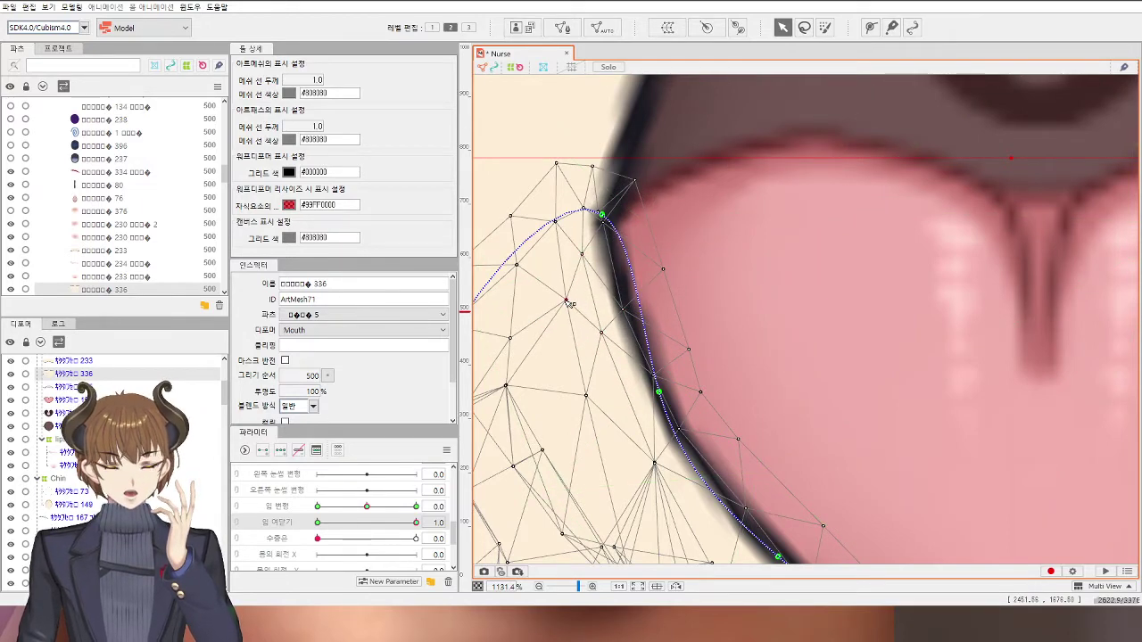
left_click_drag(609, 336, 605, 337)
left_click_drag(658, 466, 651, 463)
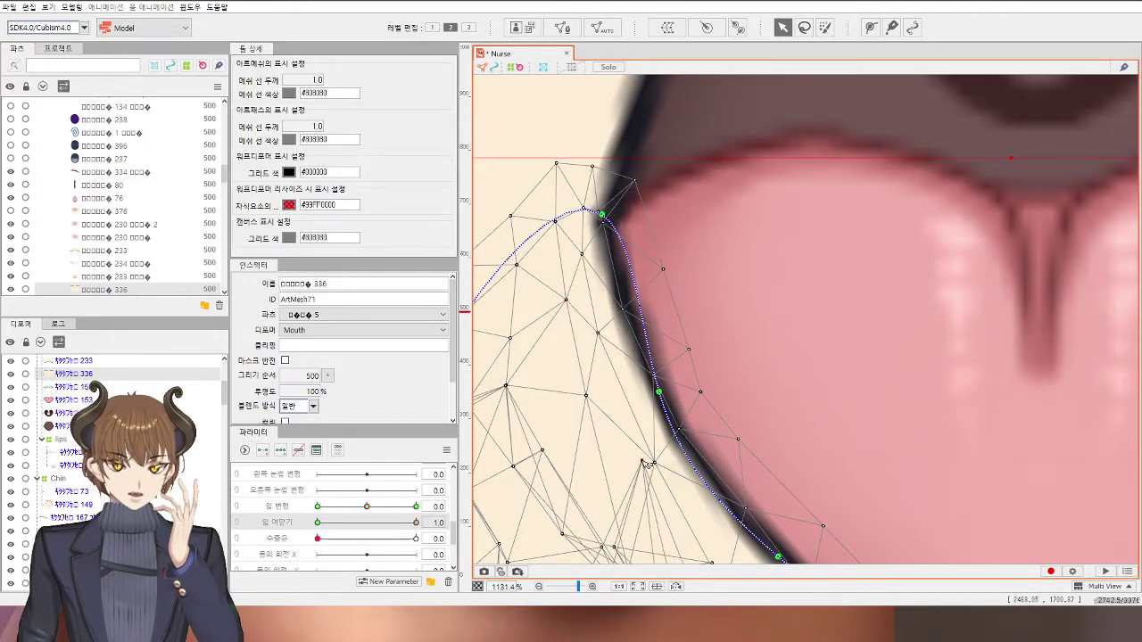
left_click_drag(657, 381, 651, 379)
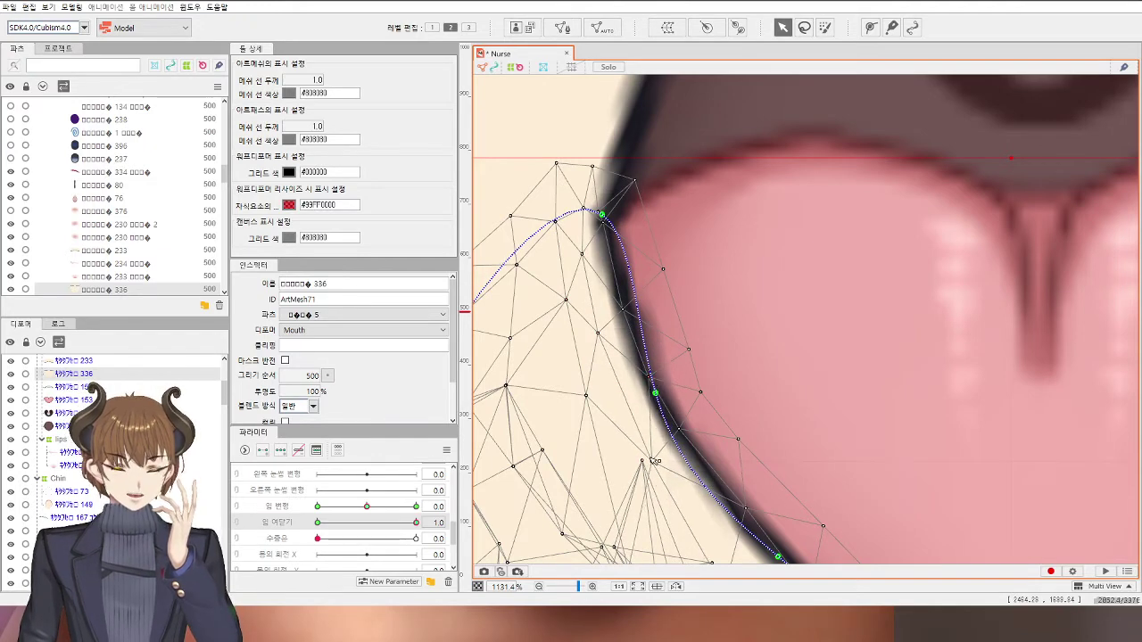
scroll(654, 453, "down", 5)
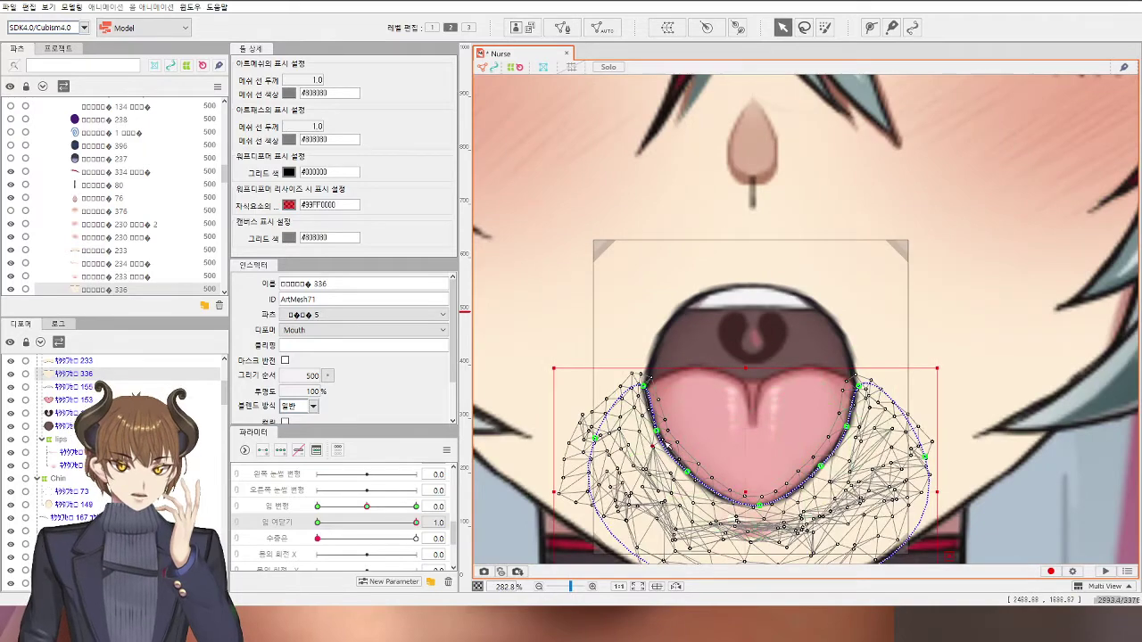
Step: Reselect mesh 336 and nudge its path points along the lower right mouth edge and at the right mouth corner slightly inward
scroll(666, 444, "up", 5)
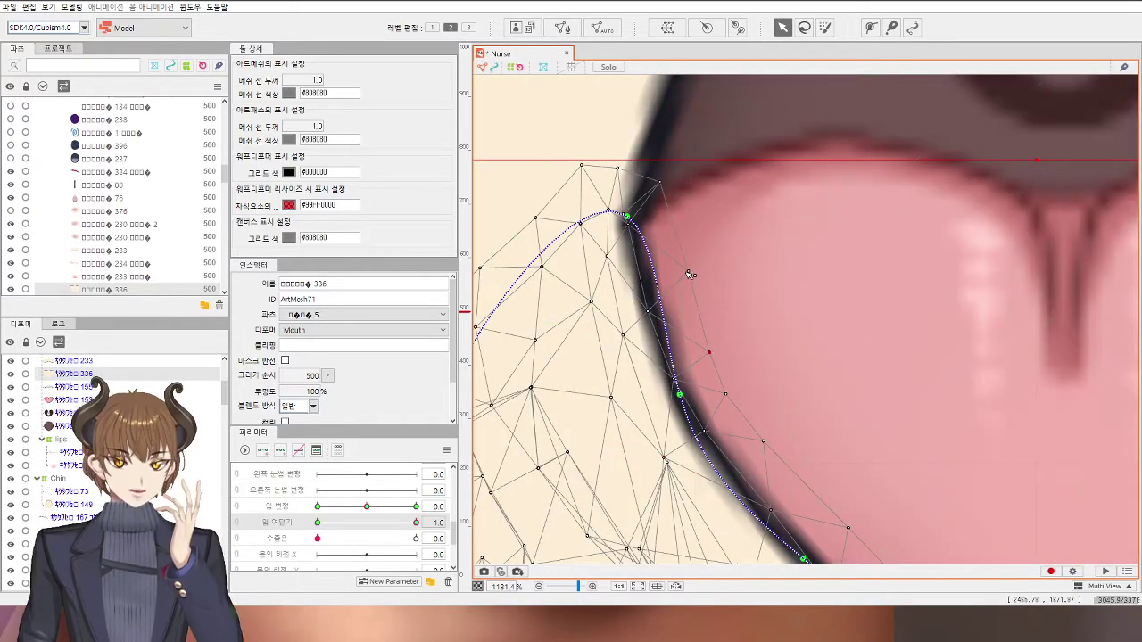
scroll(687, 277, "down", 5)
left_click(1035, 407)
scroll(1035, 408, "down", 1)
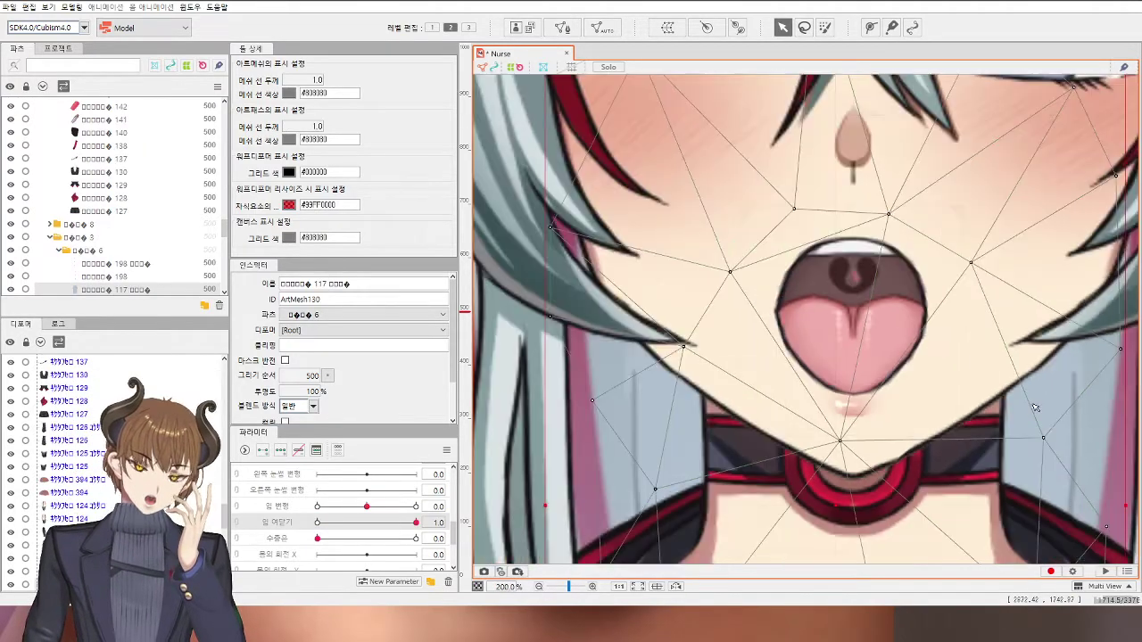
scroll(1035, 407, "down", 1)
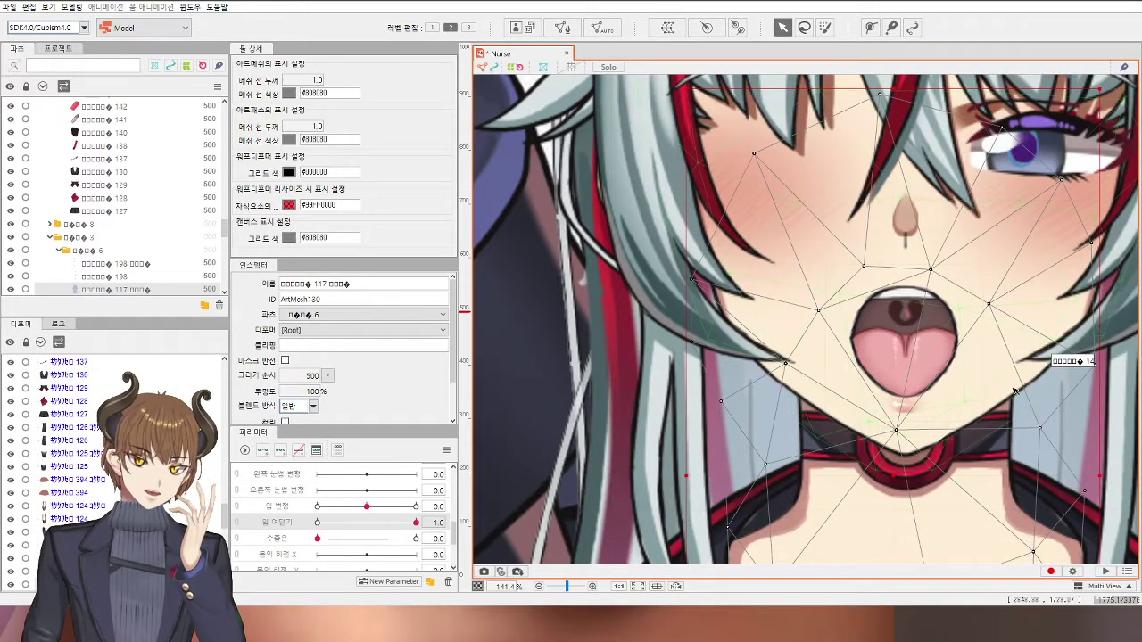
scroll(788, 364, "up", 2)
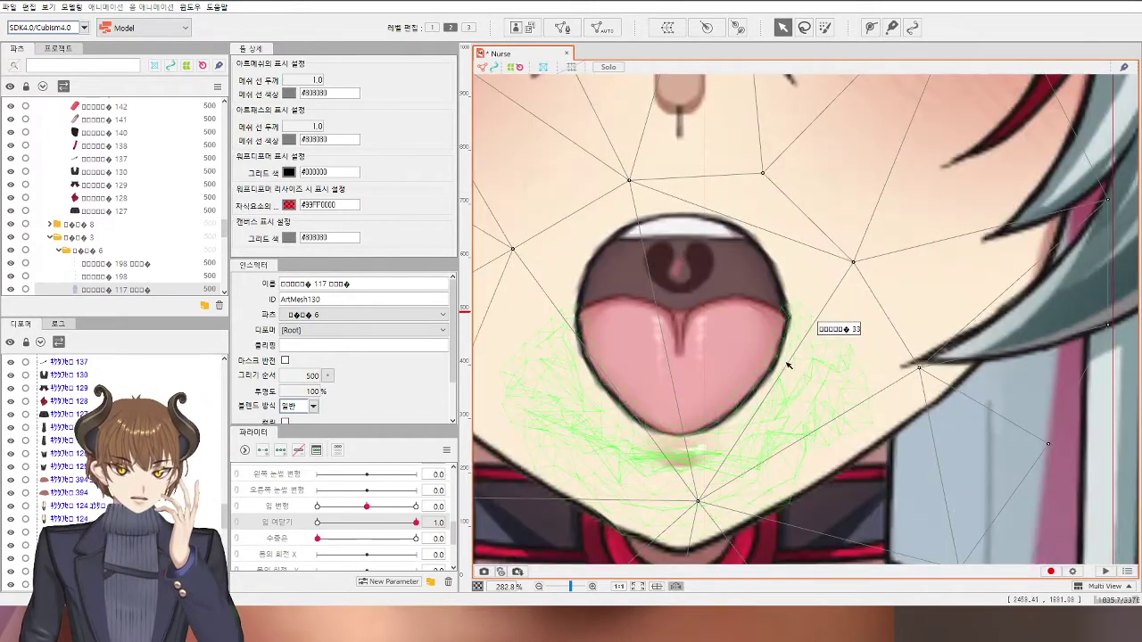
left_click(788, 363)
scroll(788, 364, "up", 1)
left_click_drag(769, 375, 768, 374)
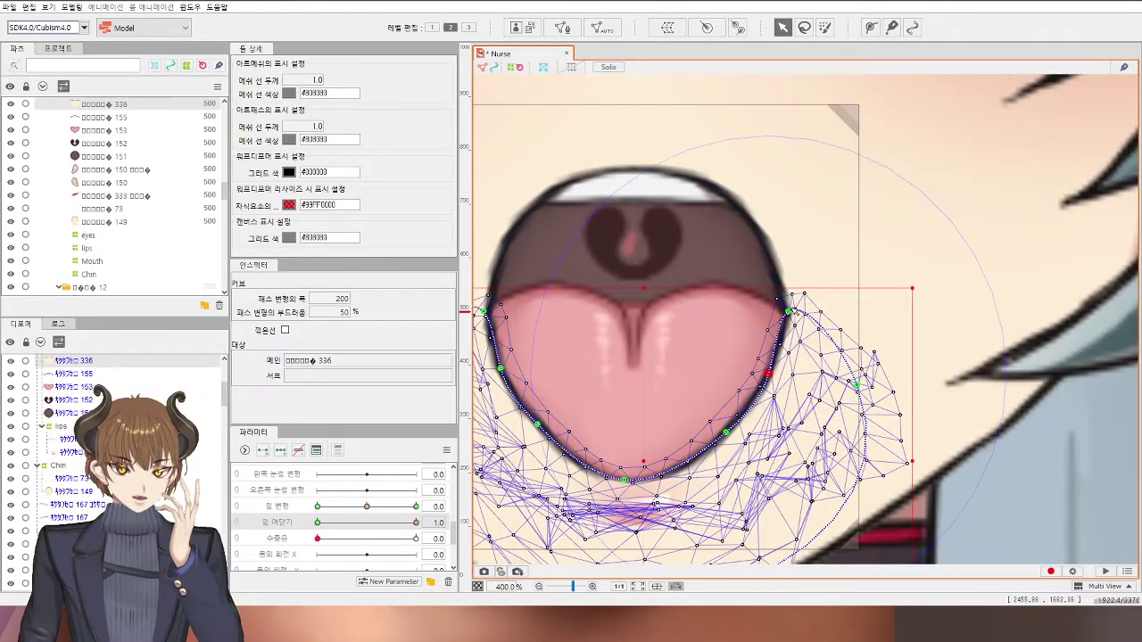
left_click_drag(788, 311, 783, 311)
Step: Select mesh 233 to inspect the right mouth corner, then deselect it and examine the whole face in the flipped view
left_click(785, 276)
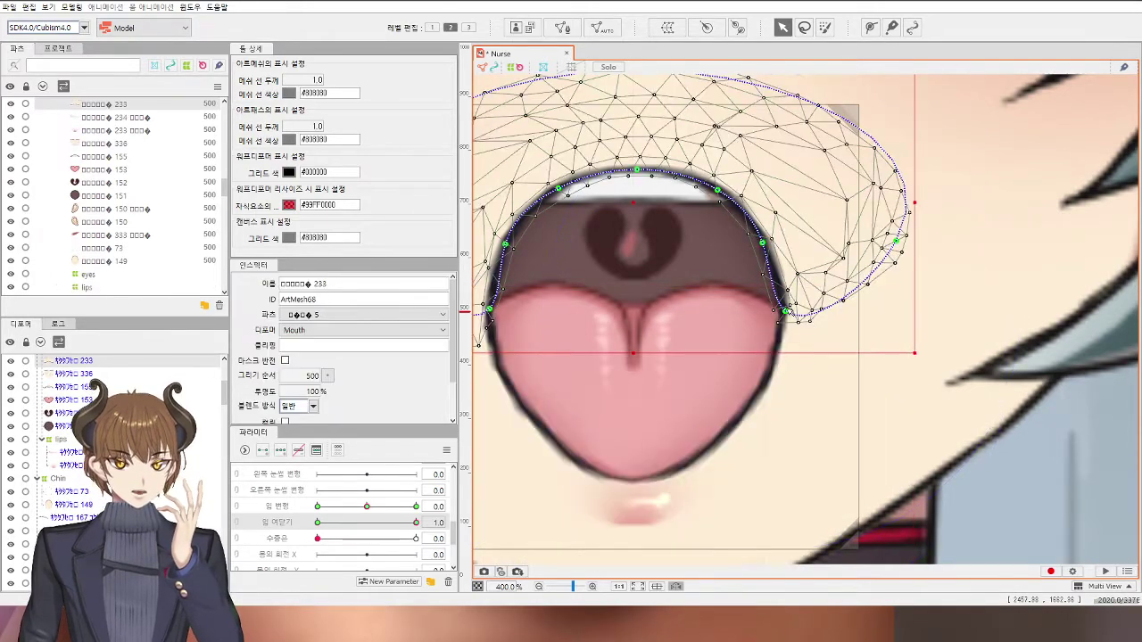
scroll(785, 314, "down", 3)
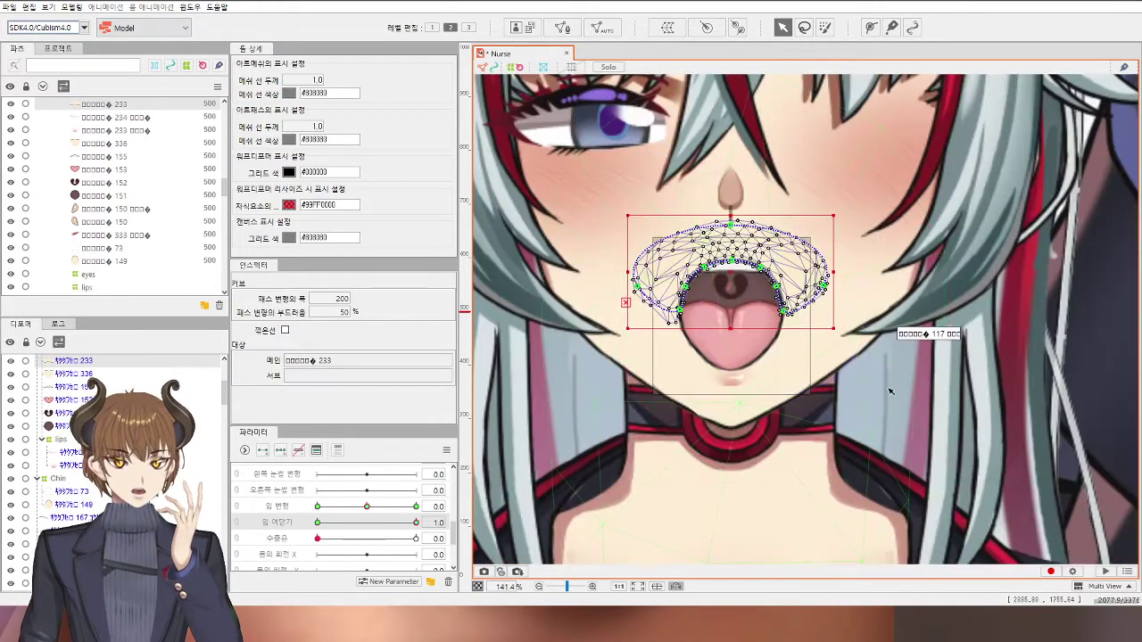
left_click(869, 350)
scroll(937, 383, "down", 2)
left_click(1008, 411)
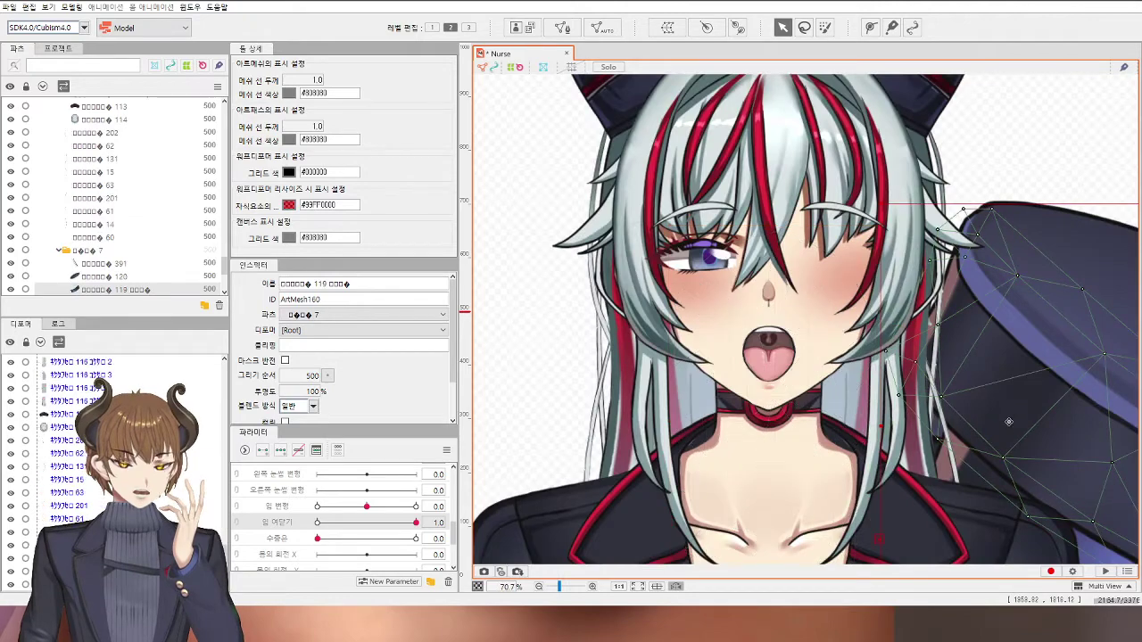
Step: Select mesh 336 and shift its two path points along the lower left mouth edge slightly inward, then deselect it
scroll(861, 362, "up", 4)
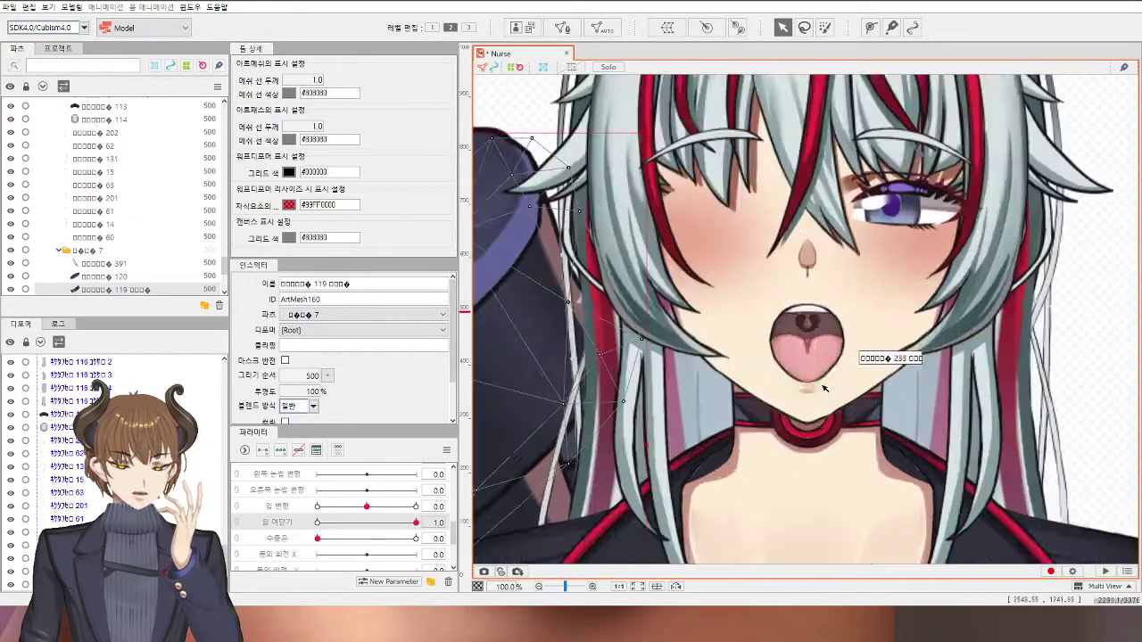
left_click(738, 352)
left_click_drag(727, 315, 731, 313)
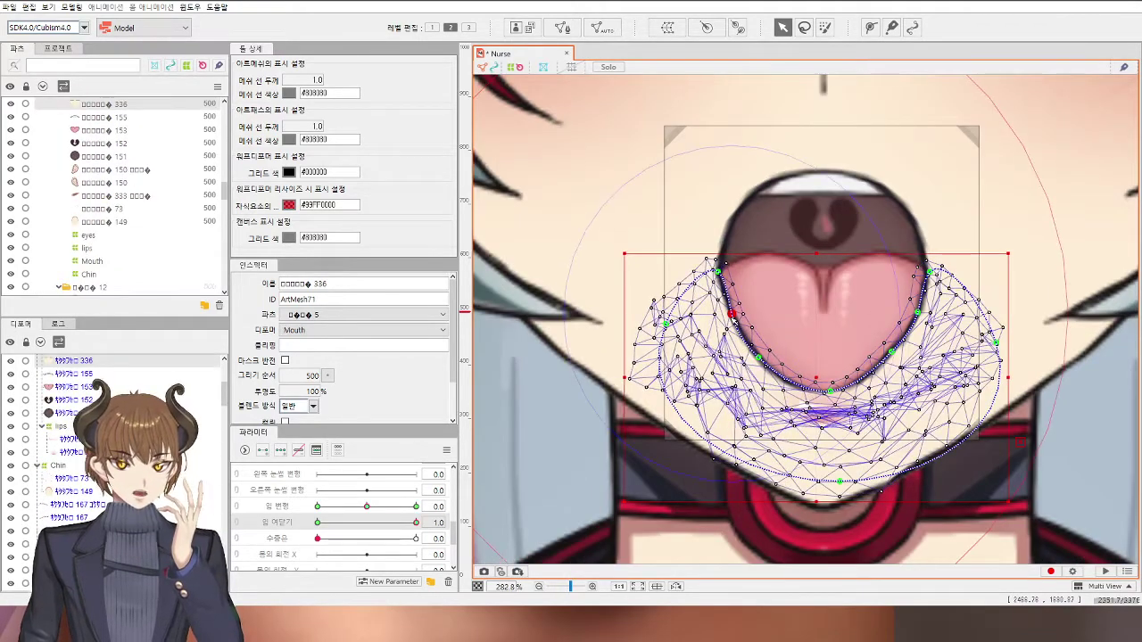
left_click_drag(758, 356, 761, 354)
scroll(760, 355, "down", 1)
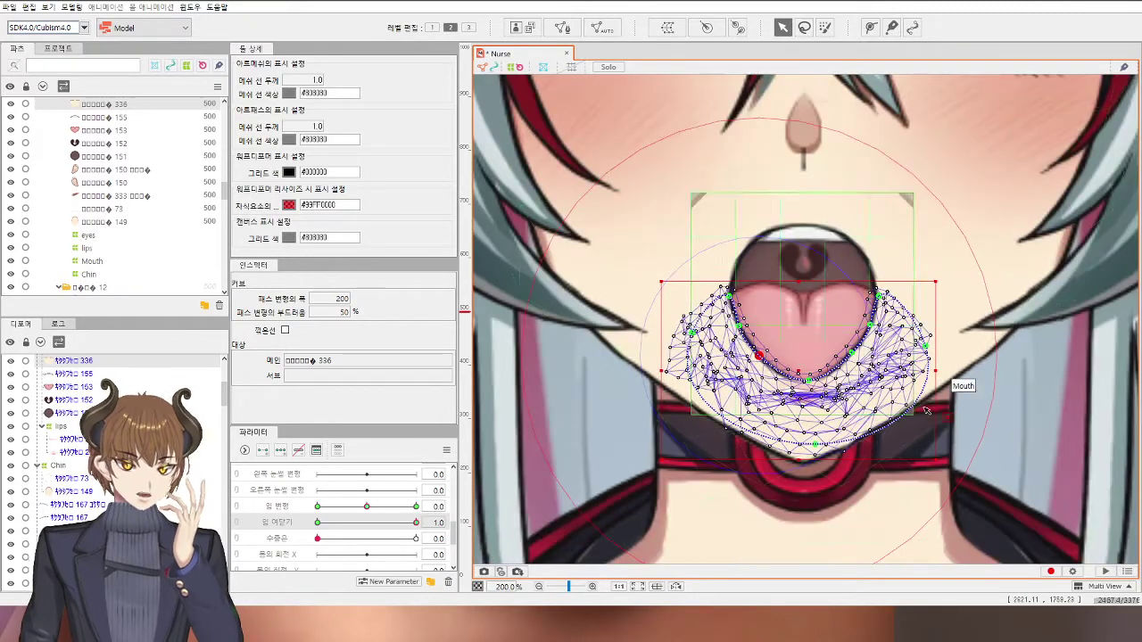
left_click(1030, 434)
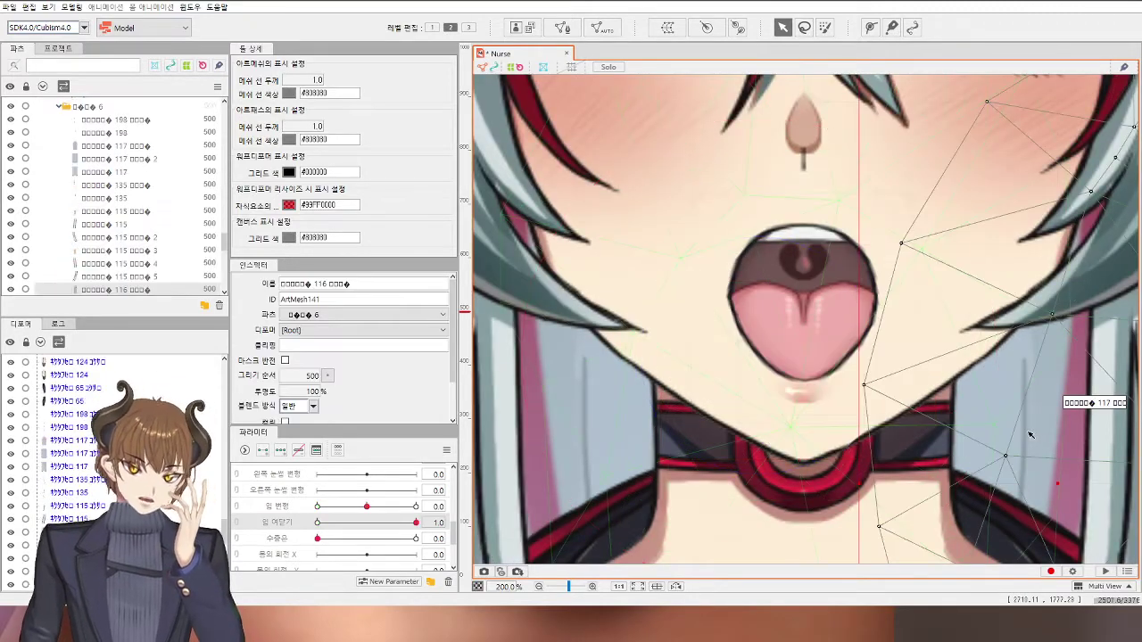
Step: Reselect mesh 336 and move its bottom path point to the mouth's center line, then deselect it and flip the view
left_click(856, 357)
scroll(855, 353, "up", 1)
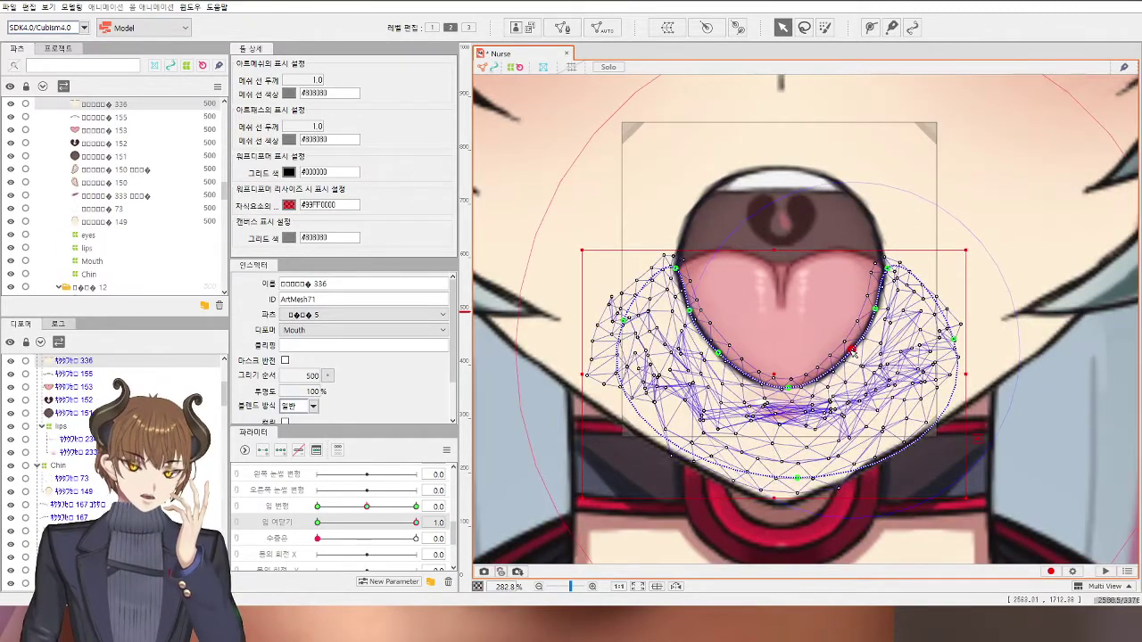
key("p")
scroll(853, 351, "down", 1)
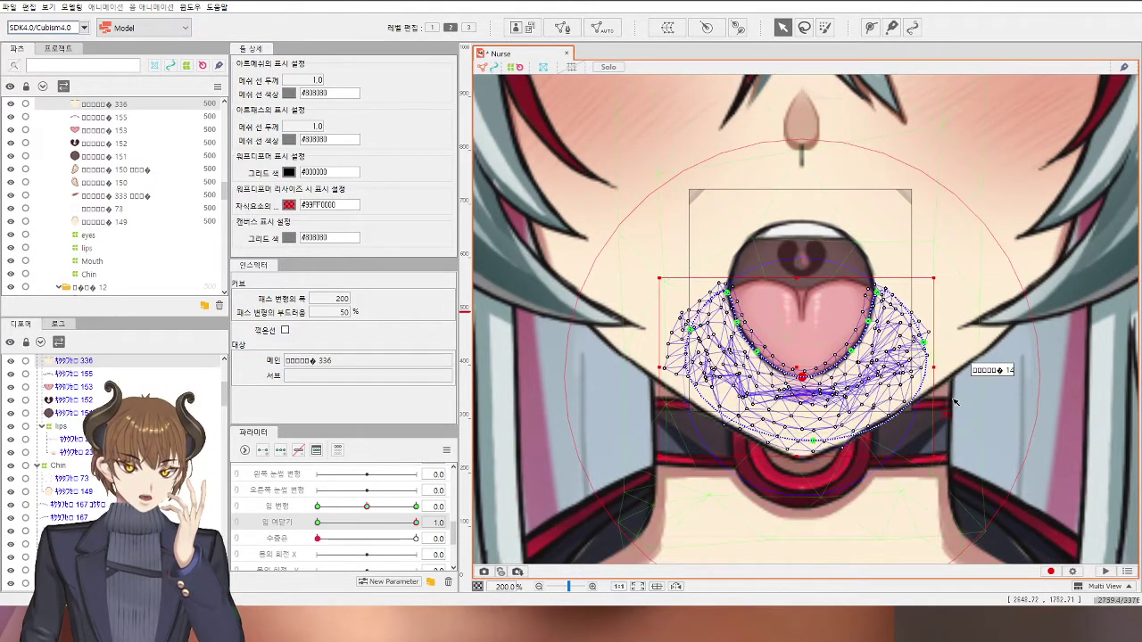
left_click(967, 362)
key("h")
left_click(1033, 424)
scroll(1025, 425, "down", 1)
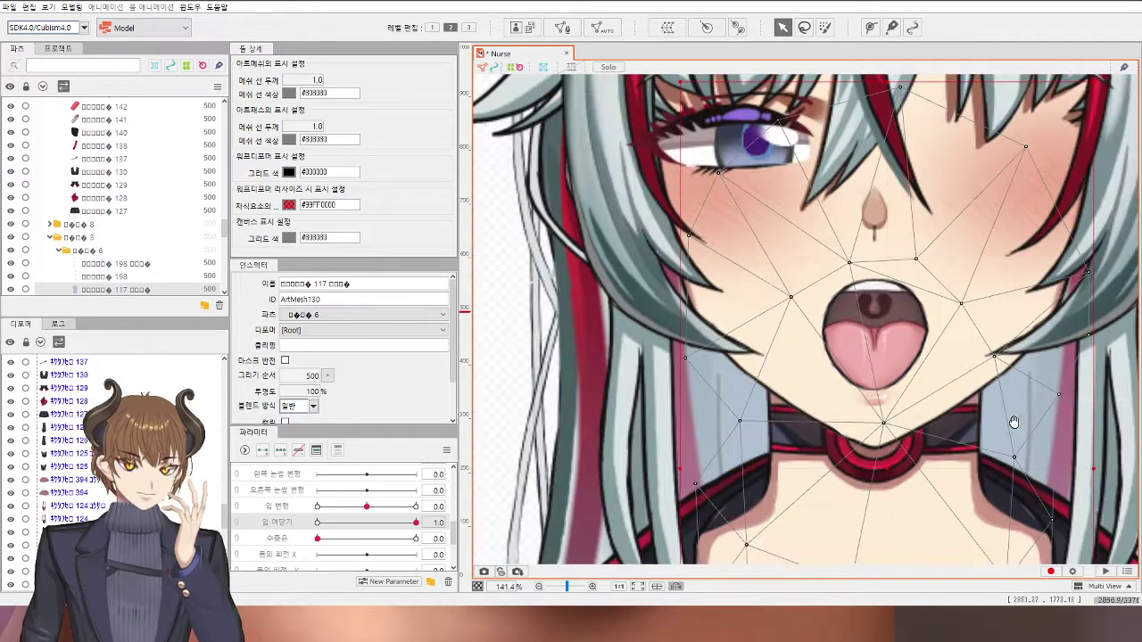
left_click_drag(1011, 423, 943, 417)
Step: Select mesh 336 and nudge its two path points along the right edge slightly outward, then compare both sides in the flipped view
left_click(851, 367)
scroll(850, 367, "up", 2)
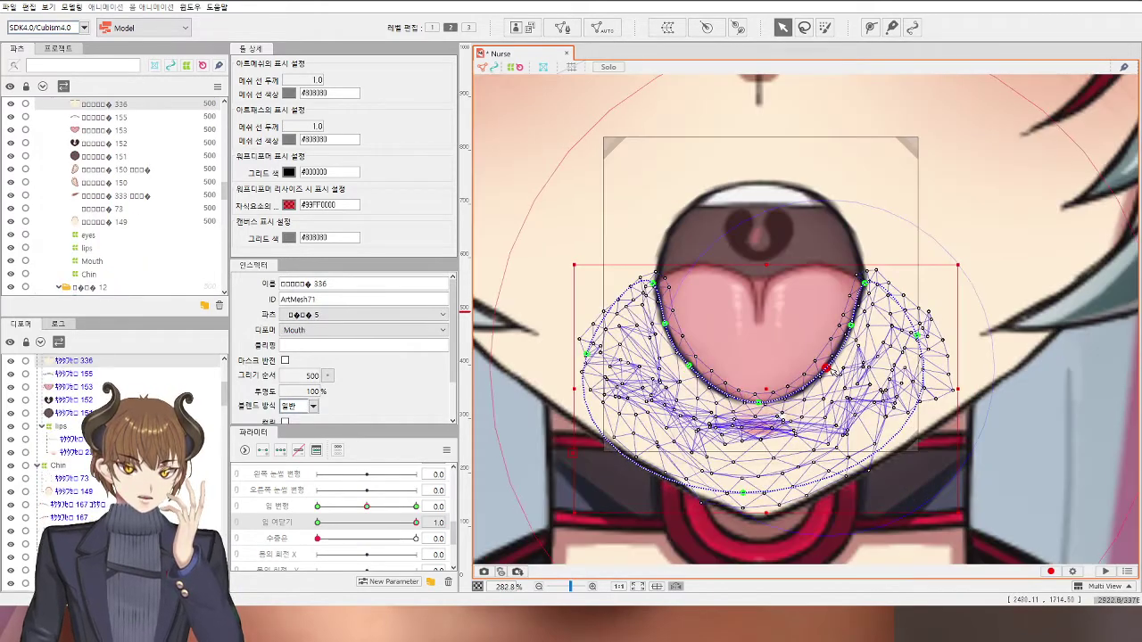
left_click_drag(823, 367, 825, 367)
left_click_drag(850, 325, 853, 324)
key("h")
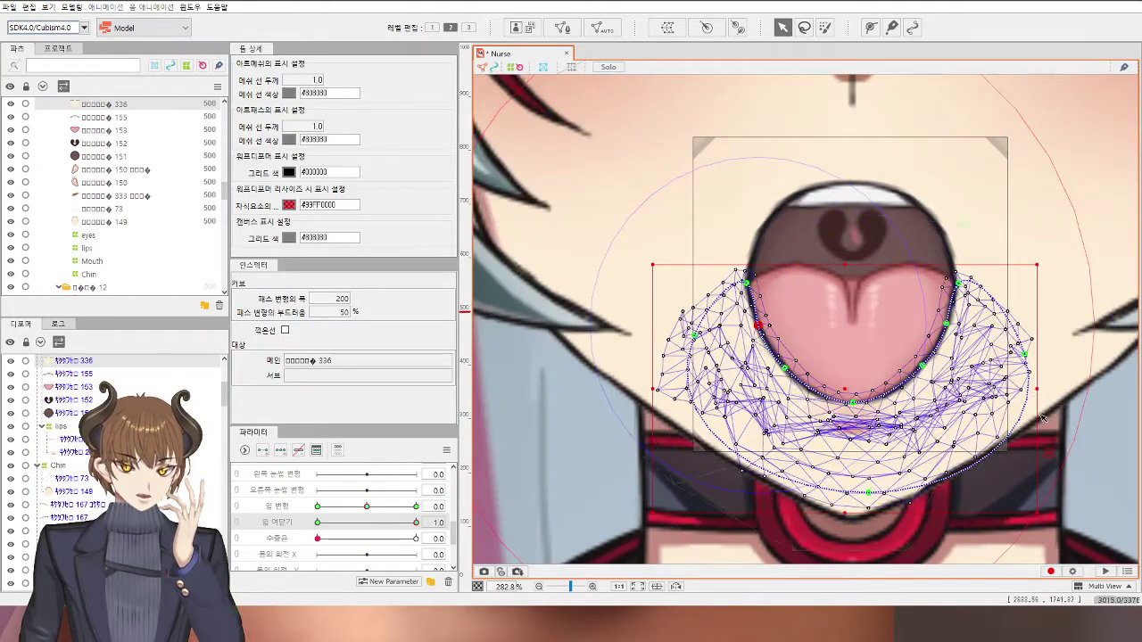
scroll(1042, 418, "down", 2)
left_click(1069, 455)
Step: Flip the view, fine-tune the lower right path point of mesh 336, and deselect the mesh
key("h")
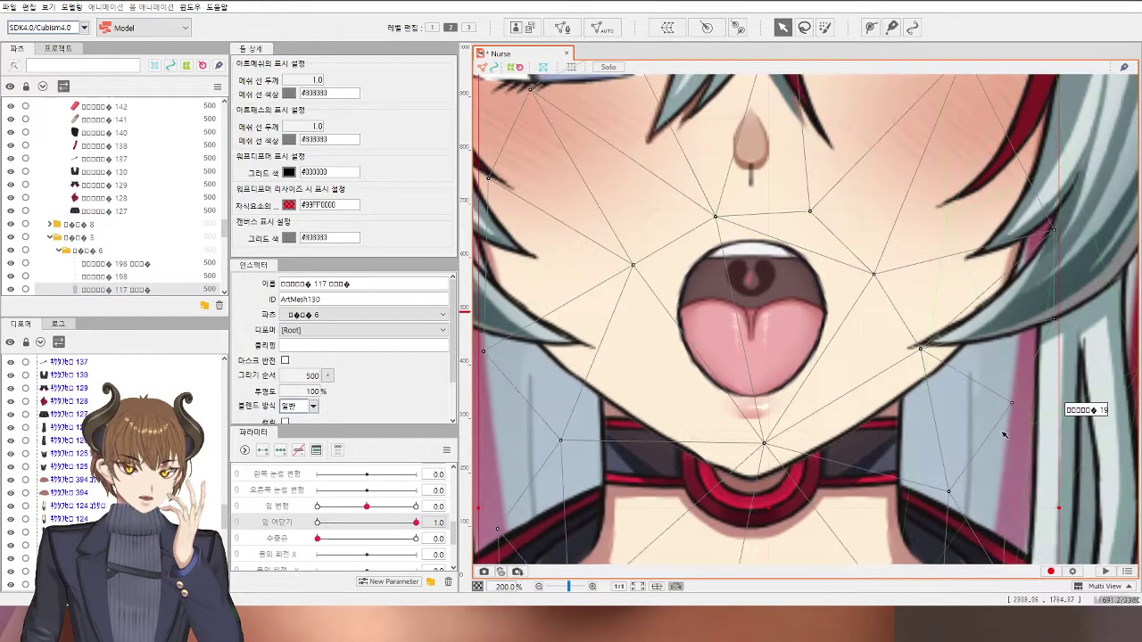
left_click(806, 382)
scroll(807, 378, "up", 1)
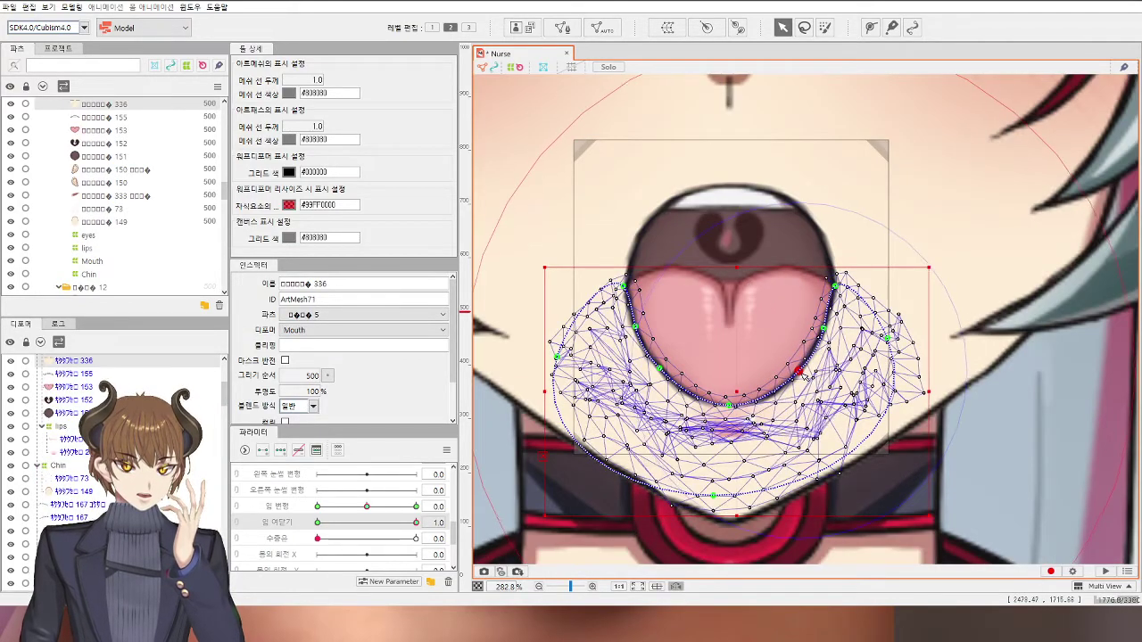
key("p")
scroll(879, 355, "down", 1)
left_click(969, 391)
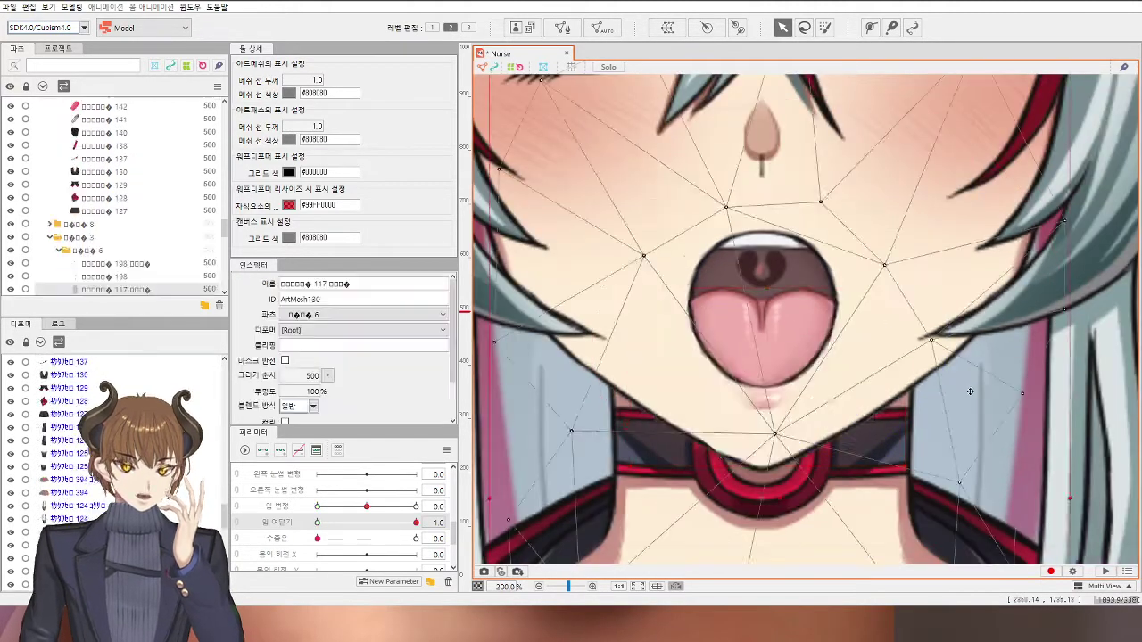
Step: Flip the view, clear the selection and sweep 입 여닫기 to examine the mouth opening on the whole face
scroll(969, 392, "down", 1)
key("h")
scroll(970, 396, "down", 1)
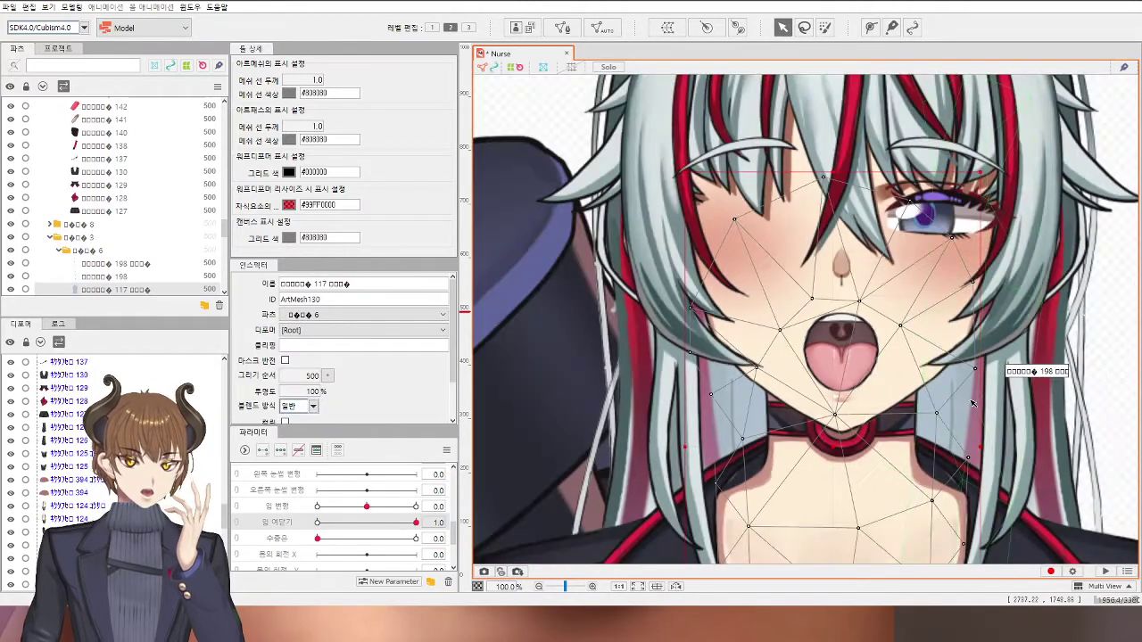
left_click(1126, 375)
left_click_drag(1086, 393, 1068, 387)
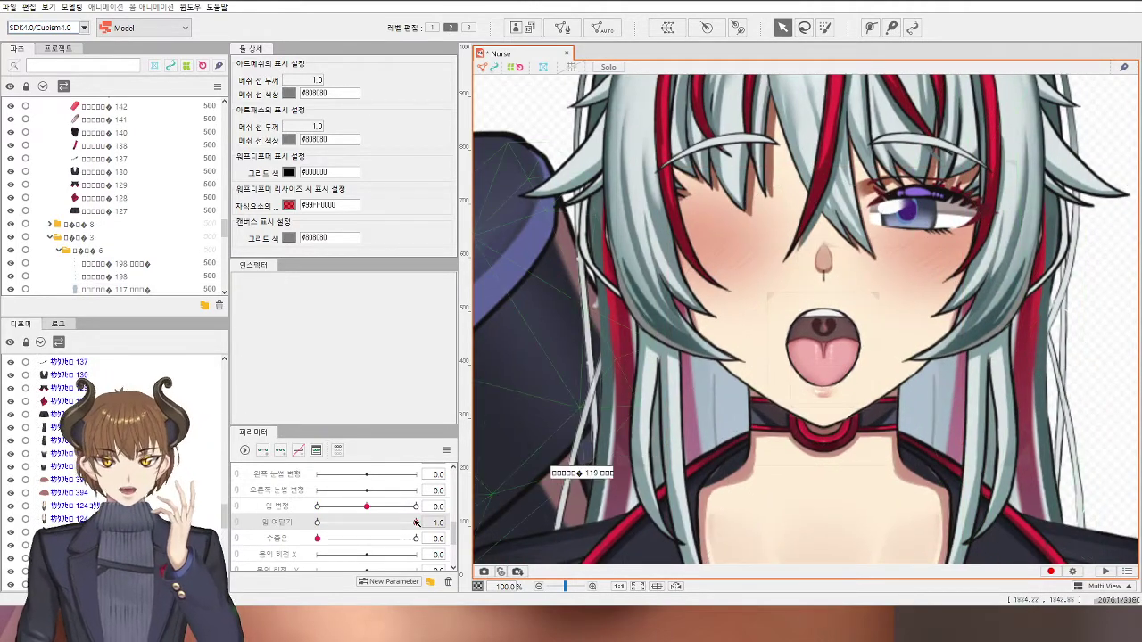
mouse_move(415, 523)
left_mouse_down()
mouse_move(318, 531)
mouse_move(406, 535)
mouse_move(315, 545)
mouse_move(416, 541)
left_mouse_up()
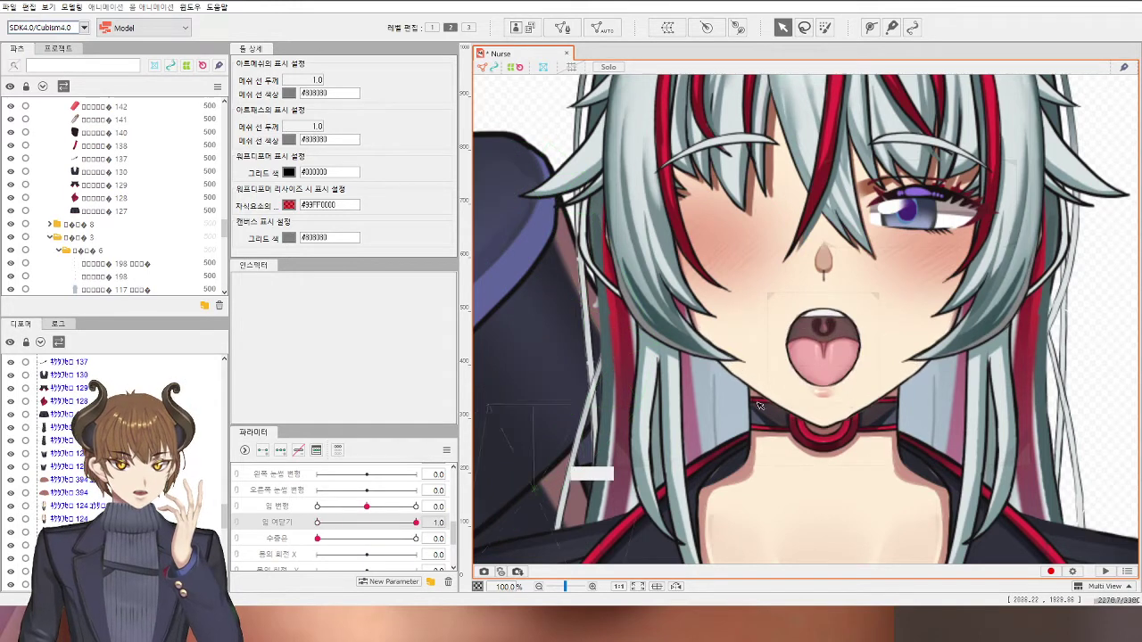
Step: Move the upper teeth mesh 155 below the tongue mesh 153 in the part order
left_click(821, 314)
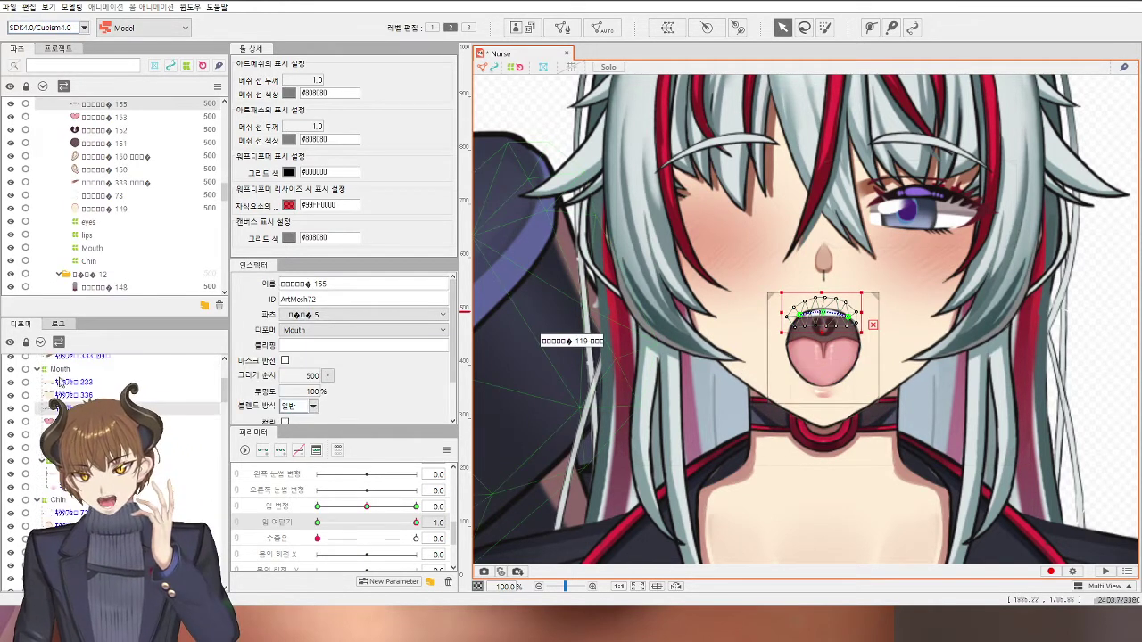
left_click_drag(51, 419, 54, 406)
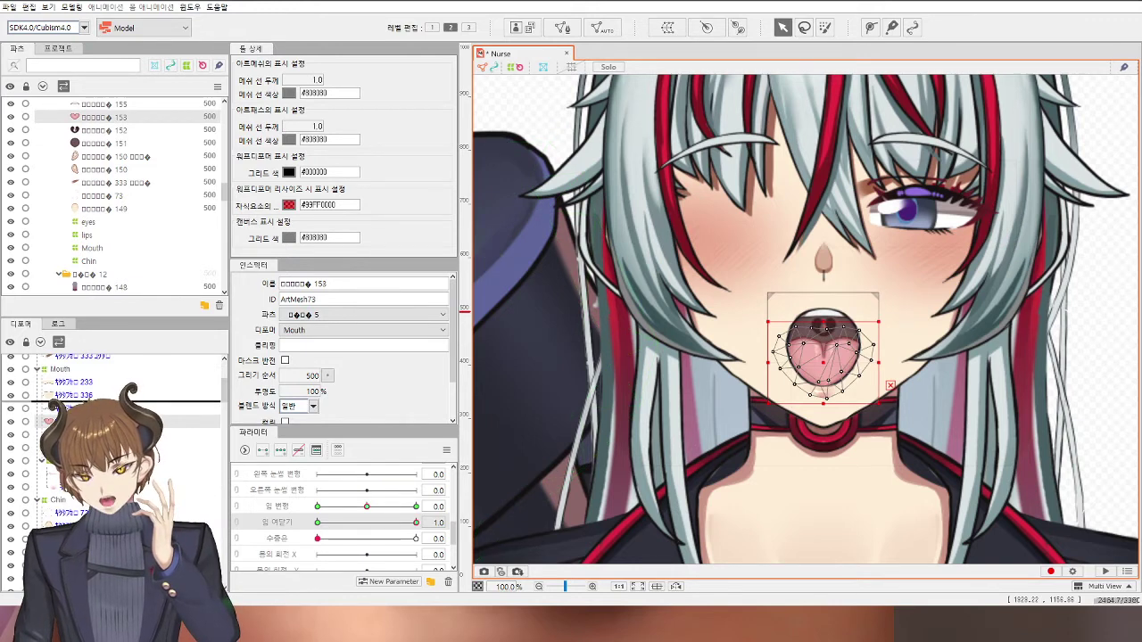
left_click(822, 317)
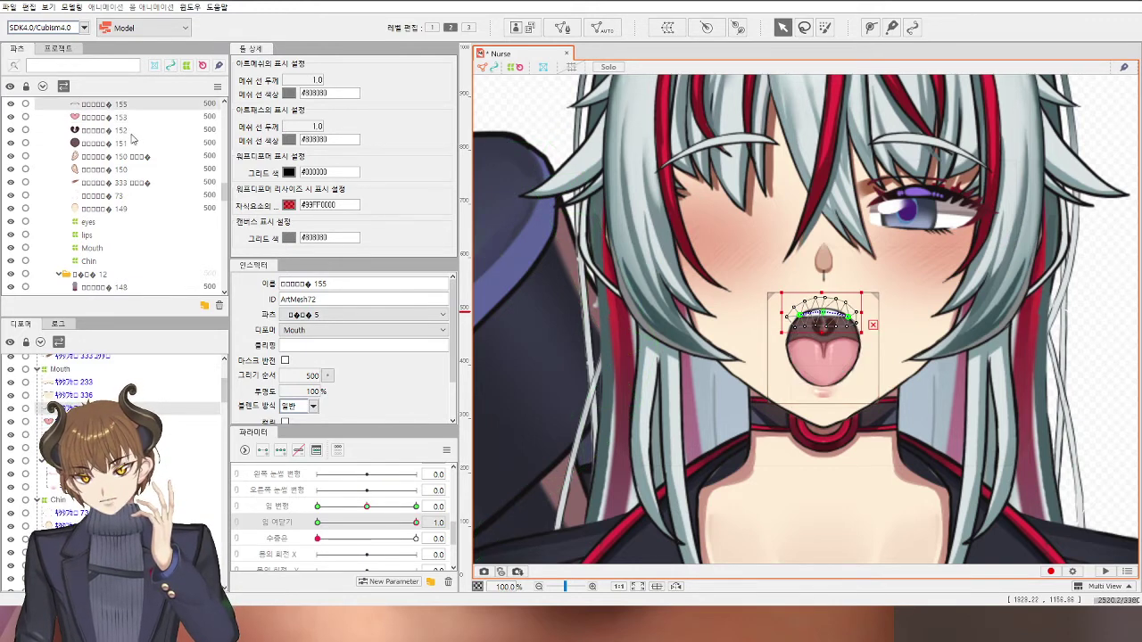
left_click_drag(139, 105, 131, 126)
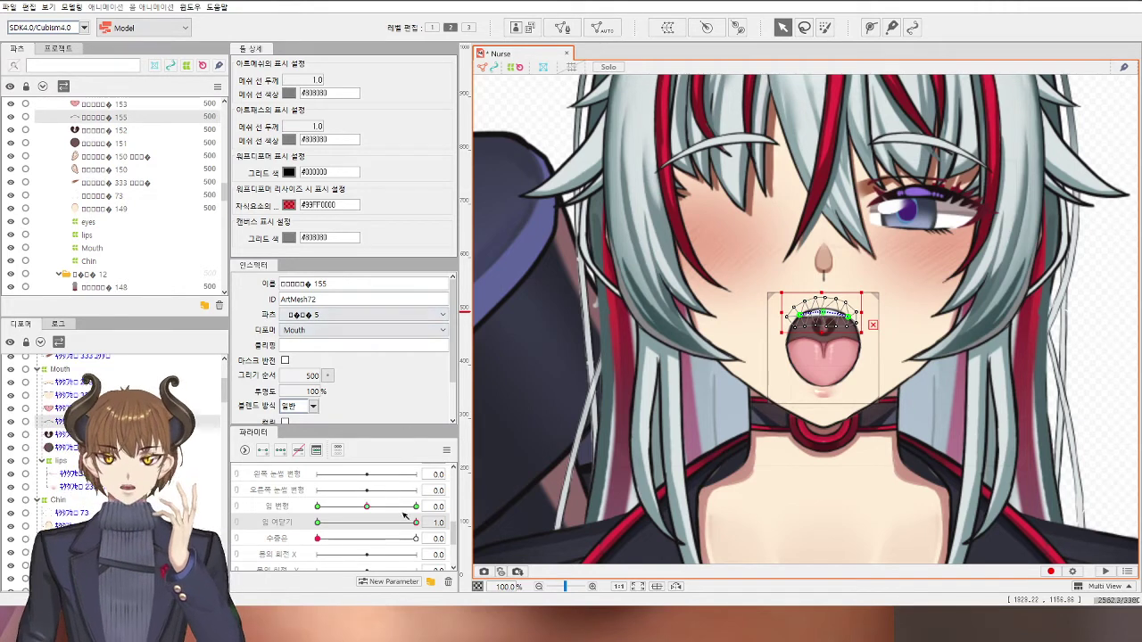
Step: Sweep 입 여닫기 and 입 변형 to examine the mouth shapes, ending with both parameters at 1.0
mouse_move(415, 521)
left_mouse_down()
mouse_move(312, 520)
mouse_move(408, 522)
mouse_move(316, 522)
mouse_move(415, 507)
left_mouse_up()
left_click(1068, 343)
left_click_drag(317, 522, 482, 527)
scroll(854, 337, "up", 3)
Step: Select mesh 152 and enlarge it around its center at 입 변형 0.0 and 입 여닫기 1.0
left_click(785, 301)
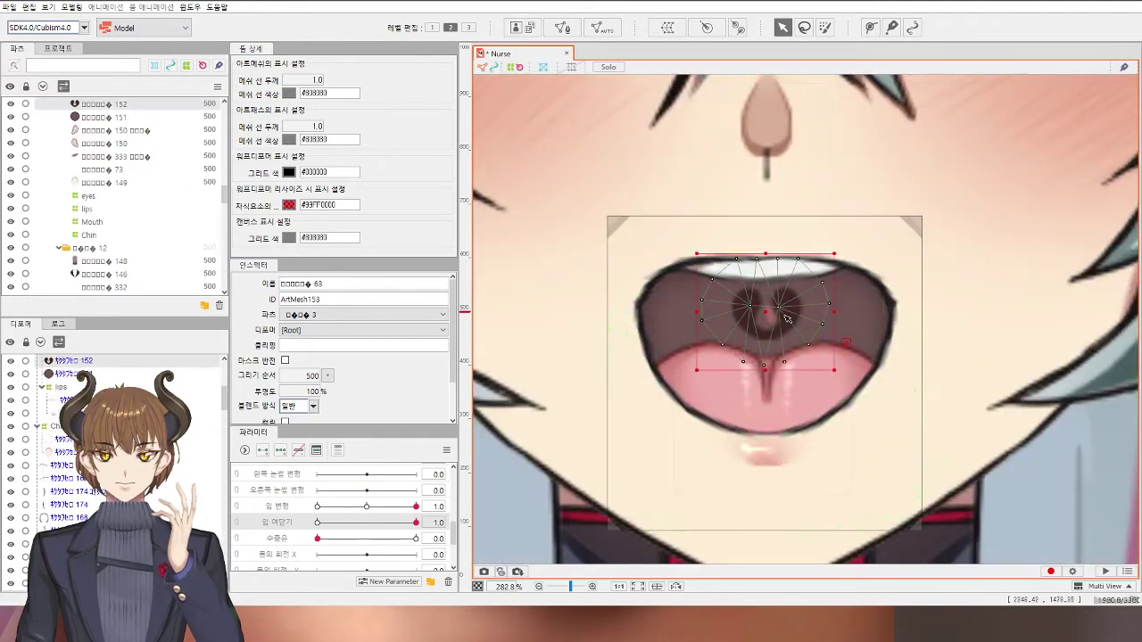
left_click(365, 506)
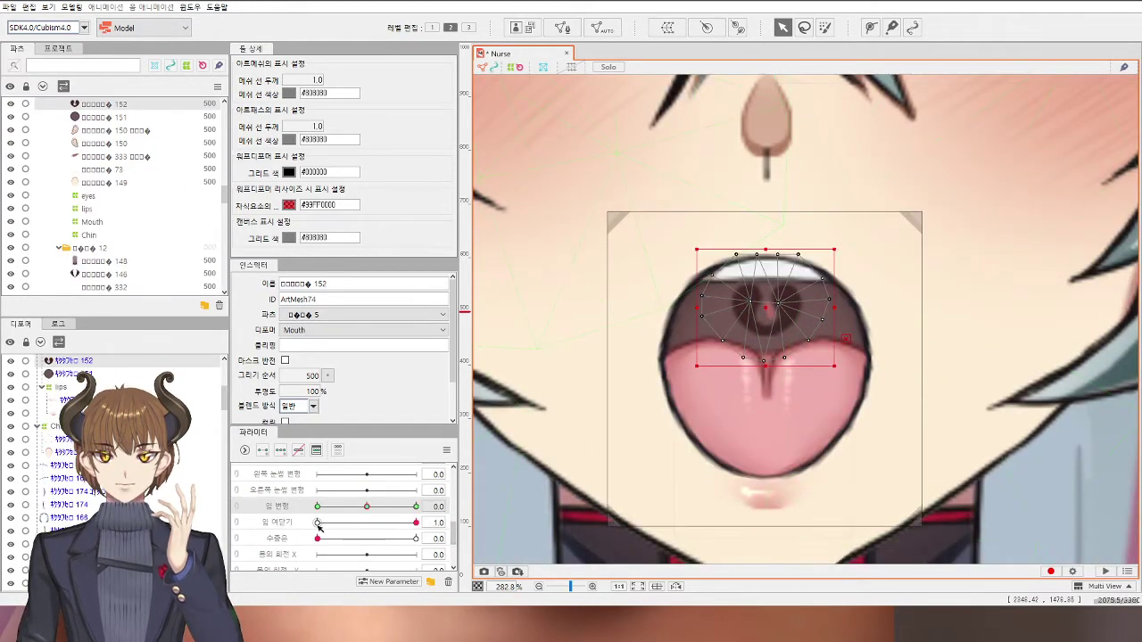
left_click_drag(318, 523, 475, 505)
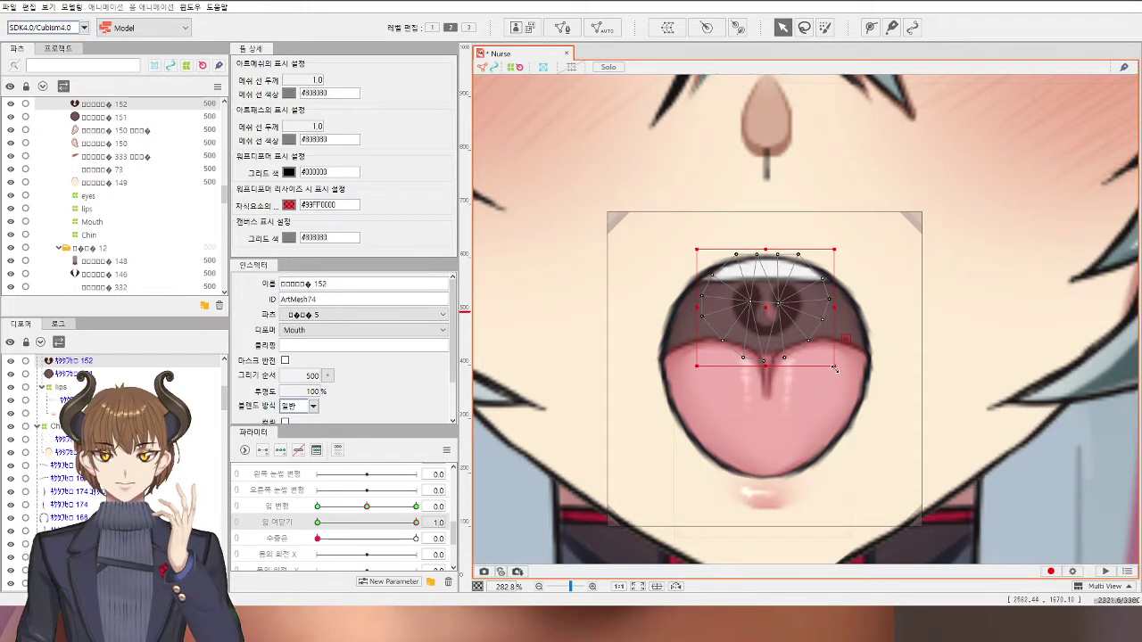
left_click_drag(834, 368, 852, 382)
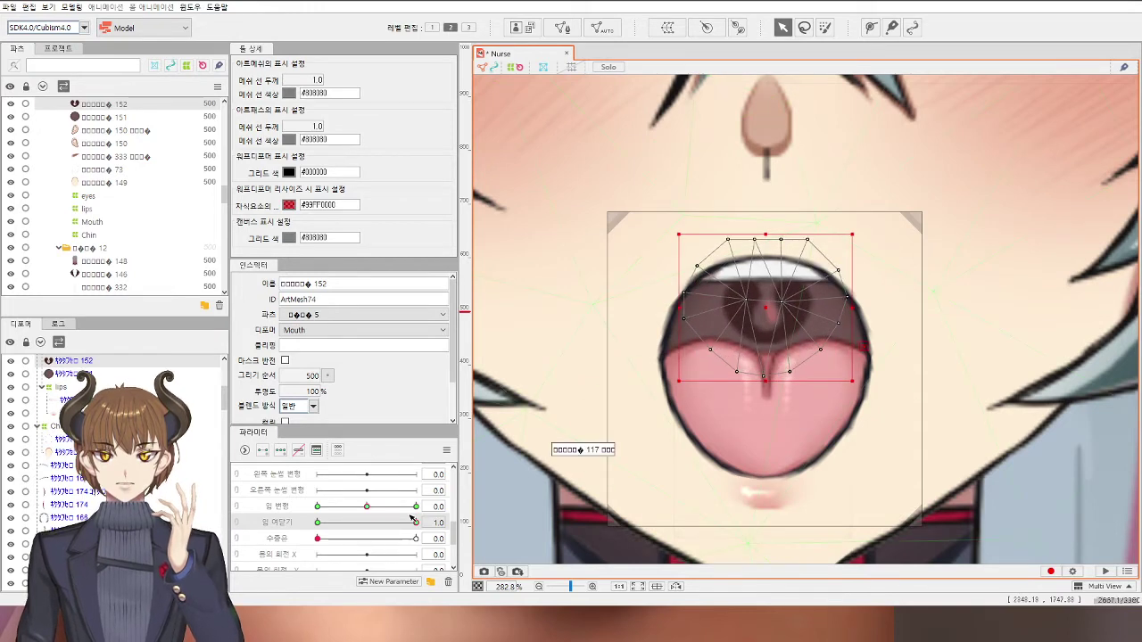
Step: Delete the 입 변형 keyforms from mesh 152 with all its vertices selected, and sweep 입 여닫기 to check the motion
left_click_drag(413, 520, 443, 557)
mouse_move(371, 507)
left_mouse_down()
mouse_move(443, 504)
mouse_move(367, 506)
left_mouse_up()
left_click_drag(591, 173, 997, 505)
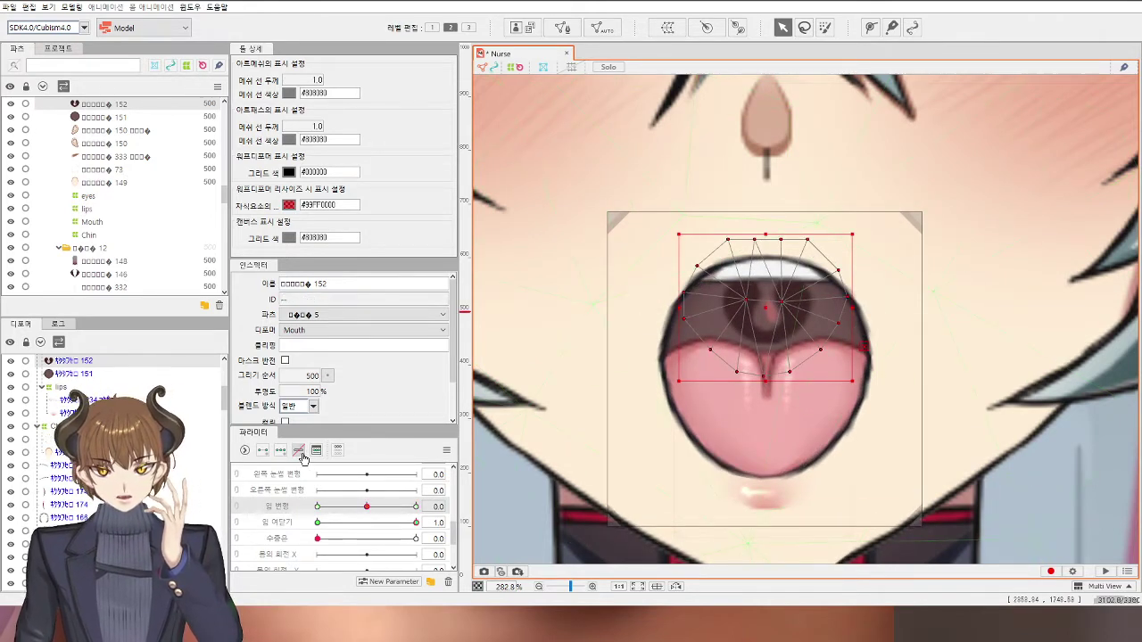
left_click_drag(406, 526, 441, 538)
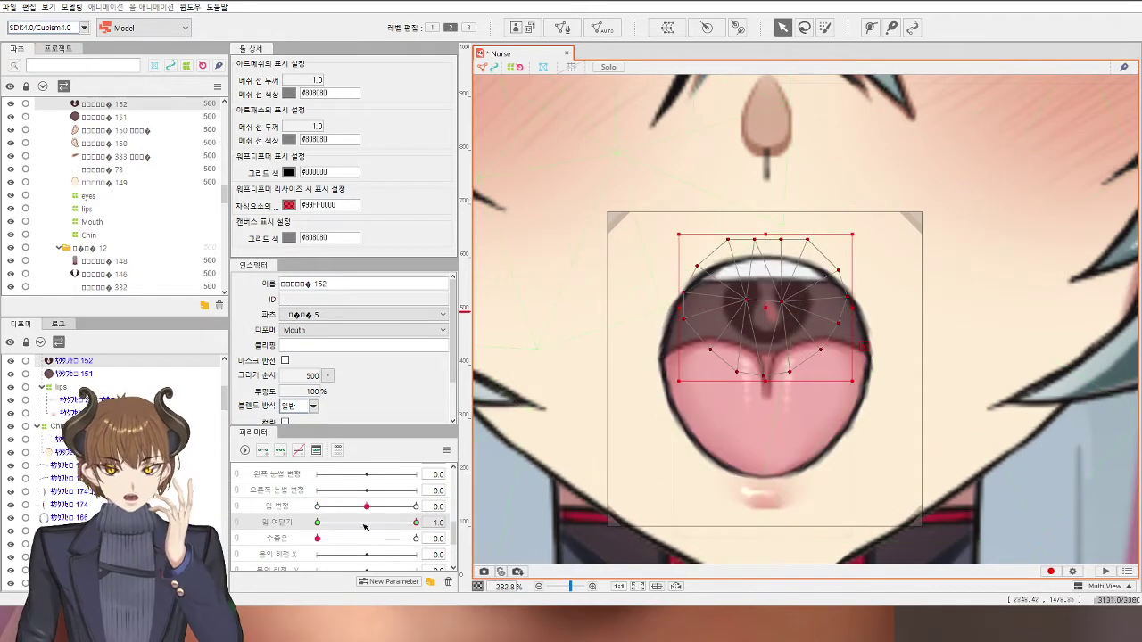
Step: At 입 변형 1.0 and 입 여닫기 0.0, pull inner-mouth mesh 151's right path points toward the smile line's right end
left_click_drag(367, 506, 432, 535)
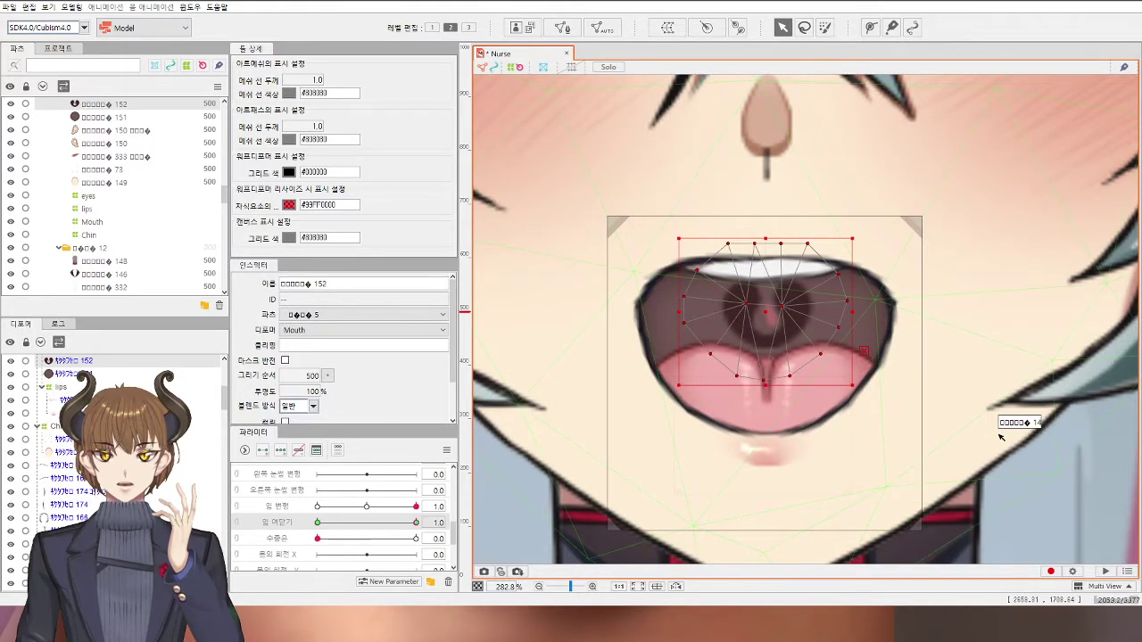
left_click(863, 356)
left_click_drag(406, 523, 317, 526)
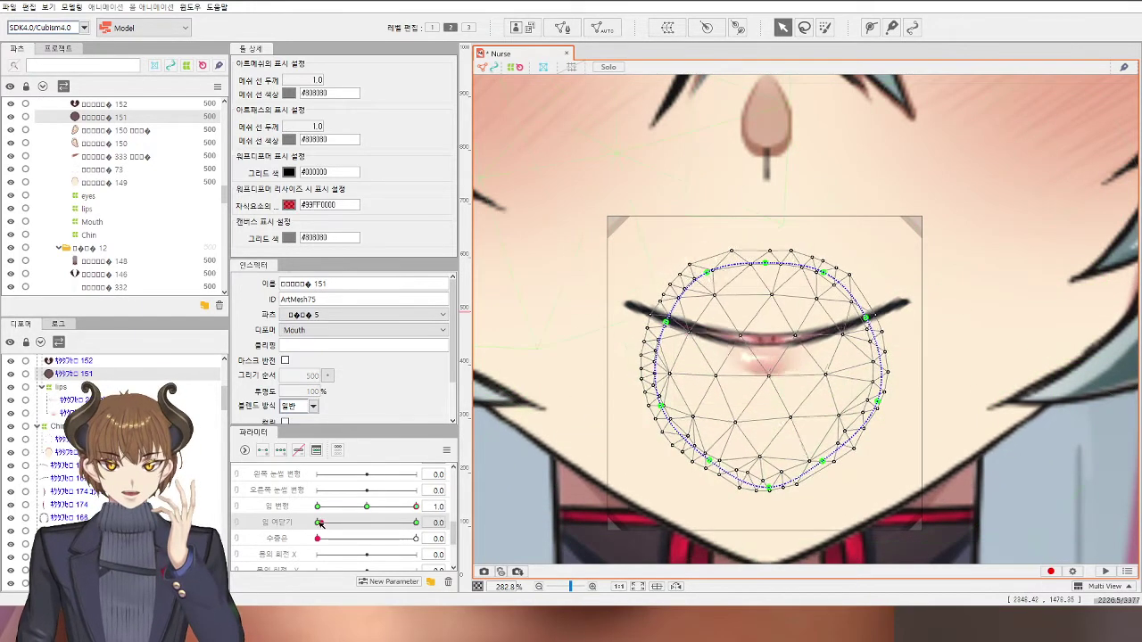
left_click(758, 397)
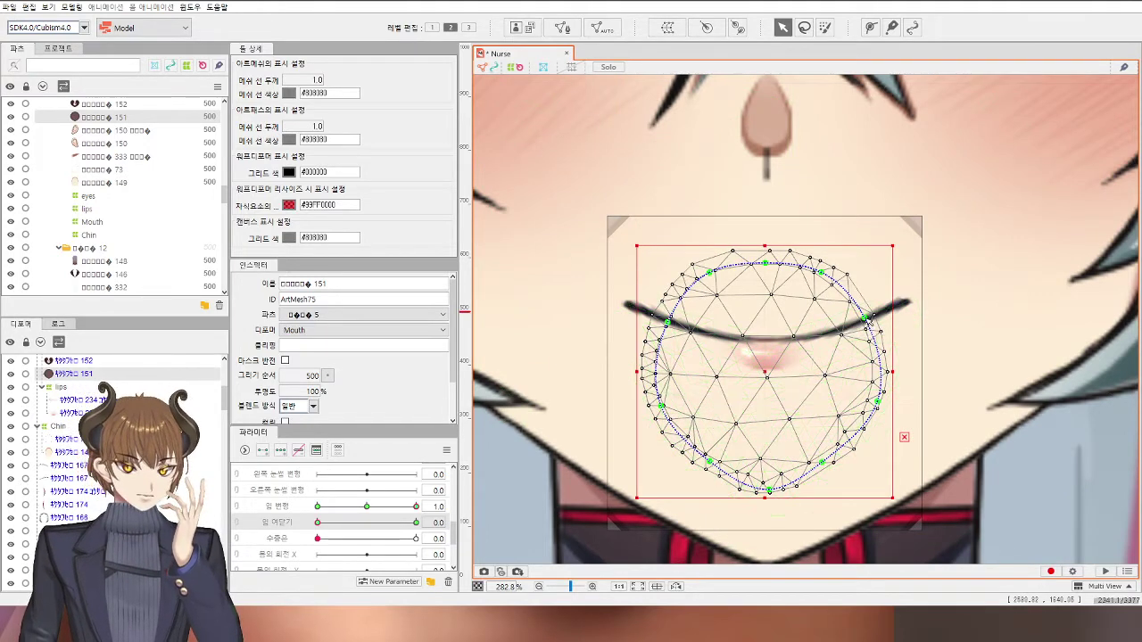
left_click_drag(864, 317, 902, 301)
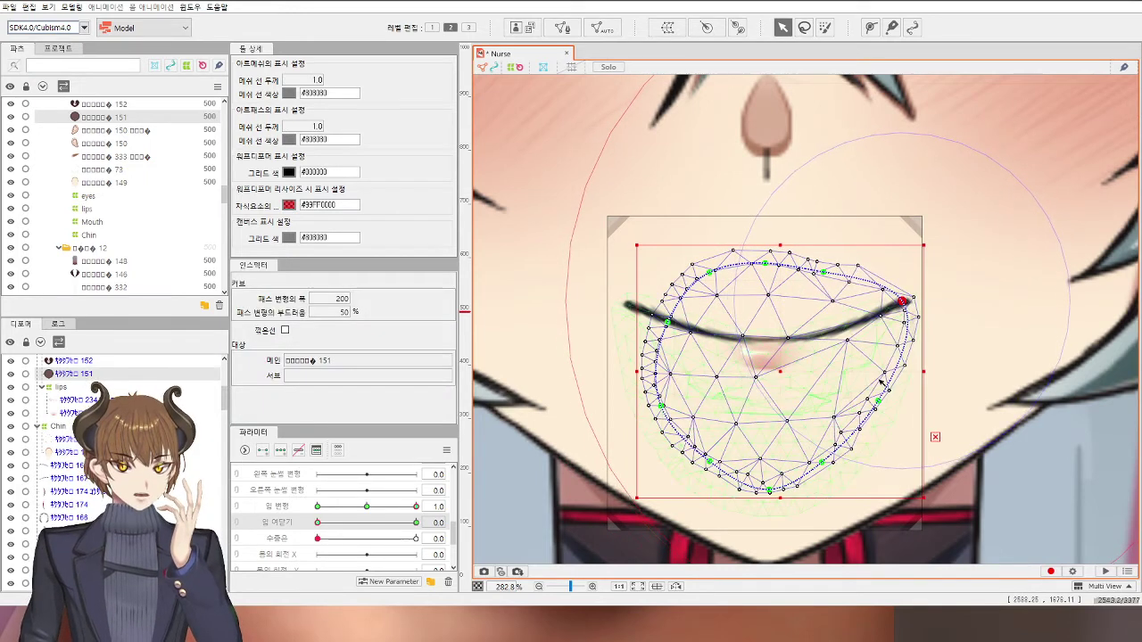
left_click_drag(904, 303, 900, 304)
left_click_drag(877, 400, 879, 374)
Step: Pull mesh 151's left corner out to the smile line's end and raise its lower path points into a shallower shape
left_click_drag(667, 322, 634, 307)
left_click_drag(660, 407, 678, 383)
left_click_drag(711, 462, 719, 415)
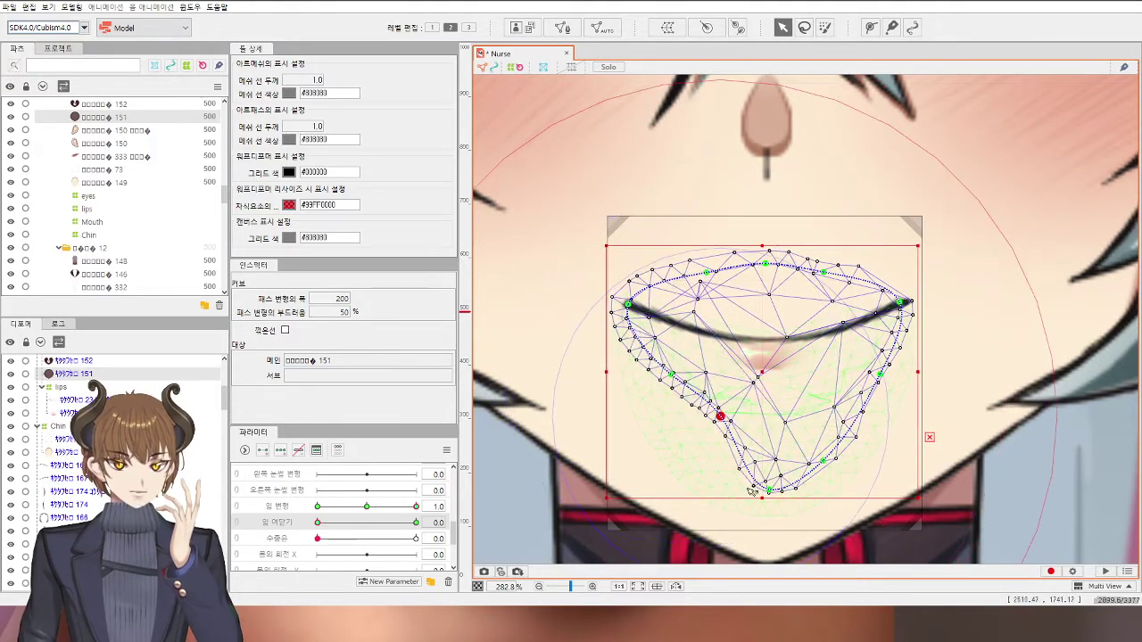
left_click_drag(769, 490, 769, 424)
left_click_drag(829, 462, 828, 420)
left_click(768, 417)
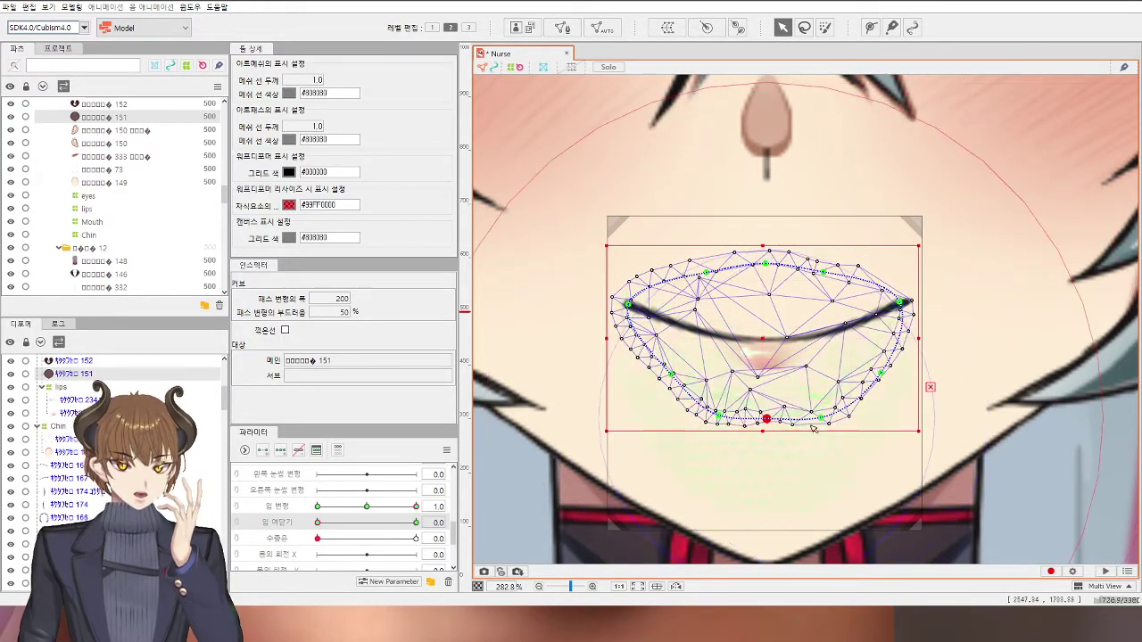
left_click(880, 368)
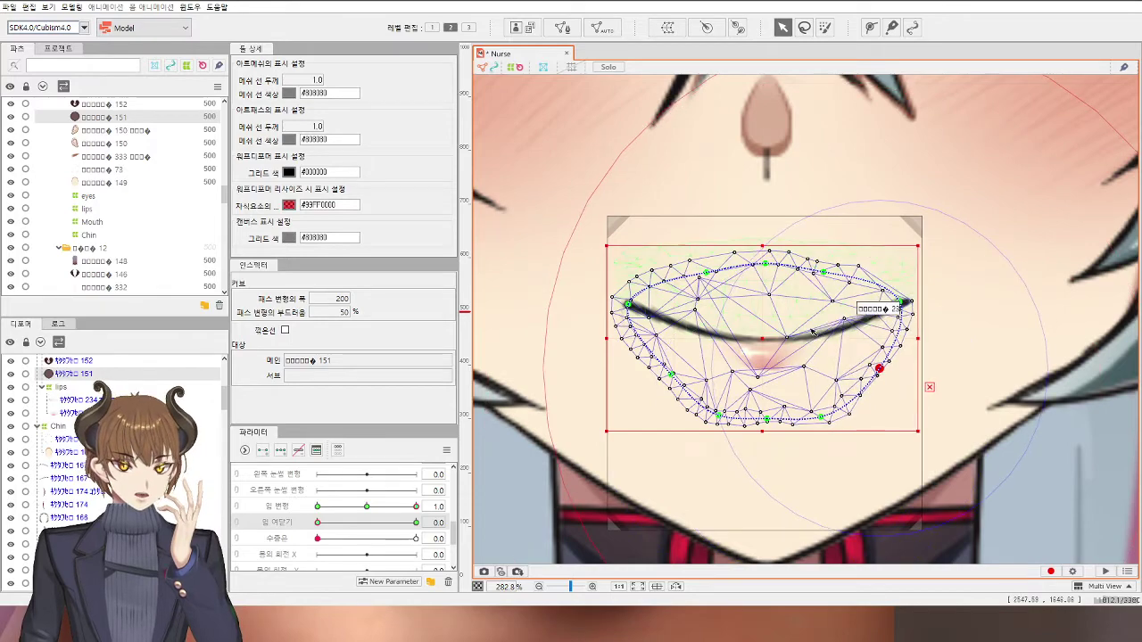
Step: Deselect the mesh and sweep 입 여닫기 to examine the smiling mouth opening at 입 변형 1.0
scroll(901, 385, "down", 4)
left_click(1080, 402)
left_click_drag(1080, 403, 1034, 359)
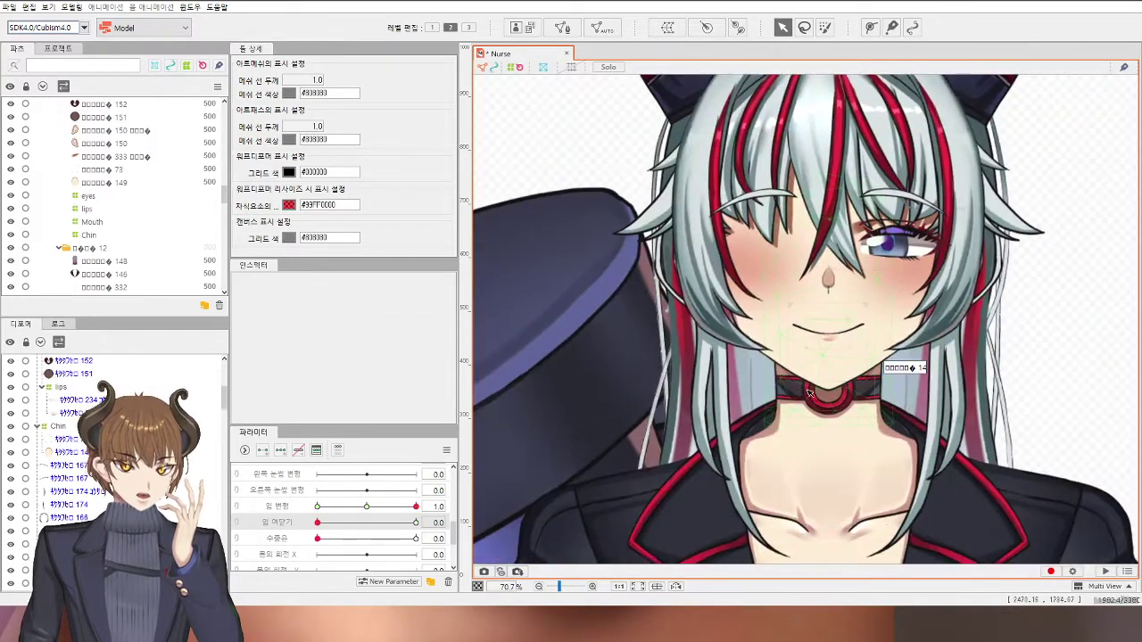
scroll(814, 369, "up", 2)
left_click_drag(343, 522, 387, 509)
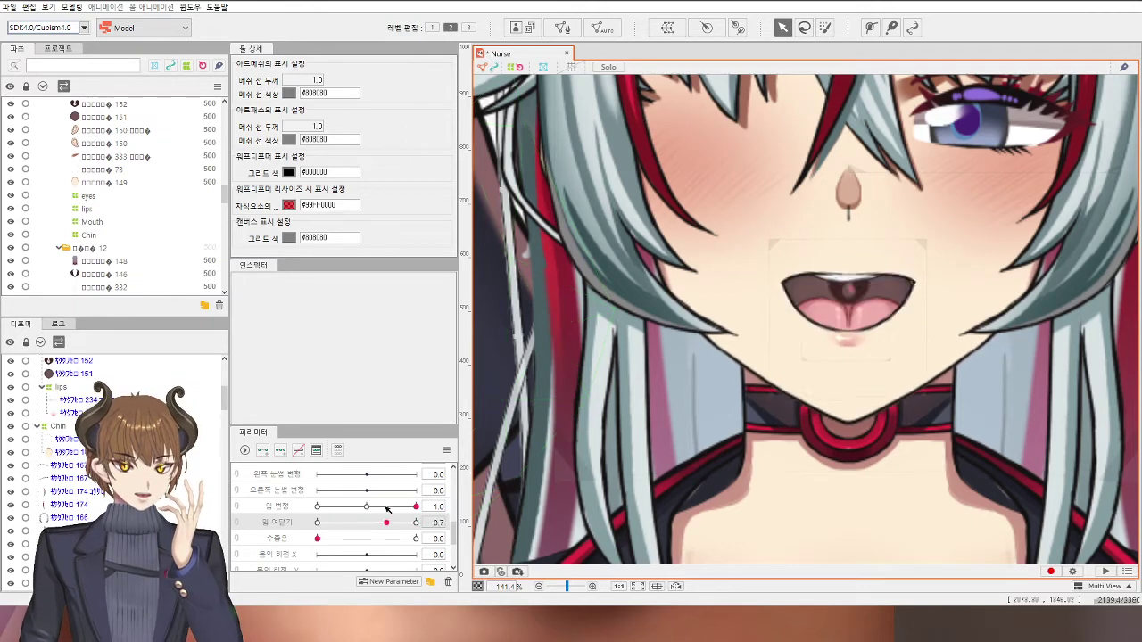
Step: Refine mesh 151 at 입 여닫기 0.0 by moving its right corner path point out to the lip line's tip
left_click(905, 297)
scroll(905, 297, "up", 3)
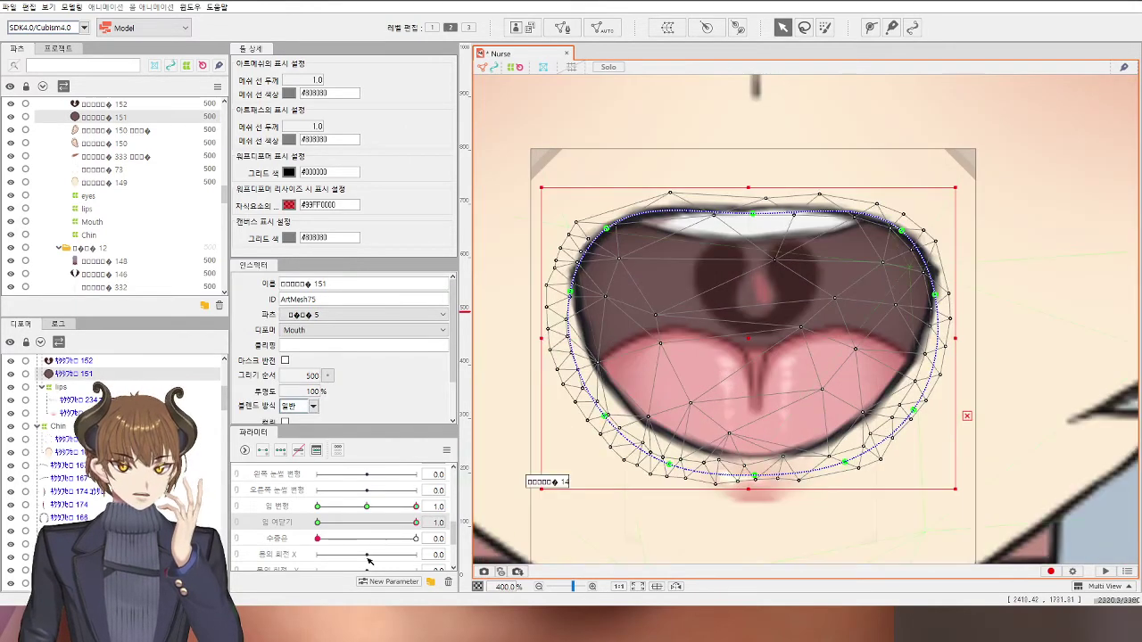
left_click_drag(396, 518, 316, 521)
scroll(921, 275, "up", 1)
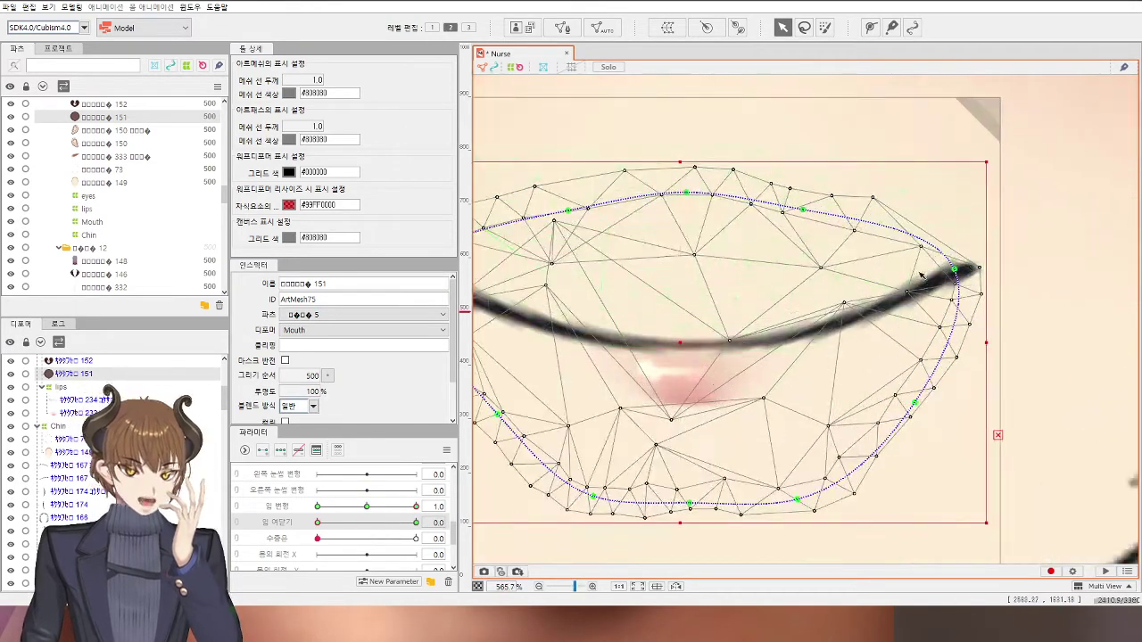
left_click_drag(961, 269, 974, 268)
scroll(970, 298, "down", 1)
Step: Select lower-lip mesh 336 and reposition its path points on both sides, tucking them under the corners of the closed smile
left_click(938, 338)
scroll(963, 306, "up", 1)
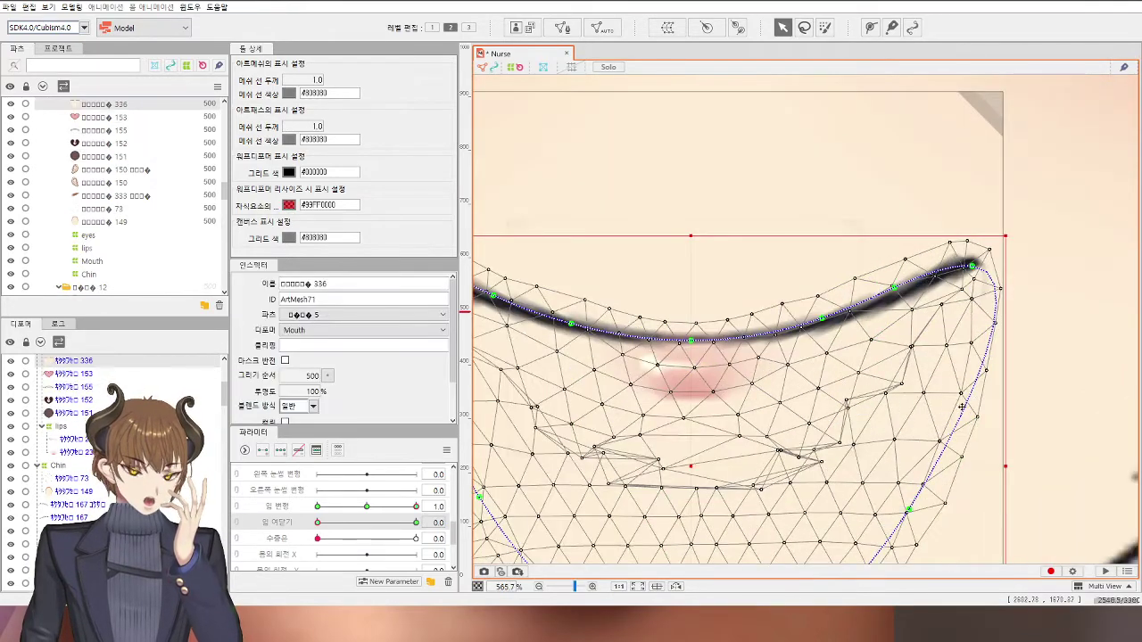
scroll(960, 406, "down", 1)
left_click_drag(931, 467, 929, 322)
scroll(928, 220, "up", 2)
left_click_drag(906, 180, 909, 176)
left_click_drag(600, 293, 1001, 347)
left_click_drag(512, 268, 545, 236)
scroll(547, 238, "down", 2)
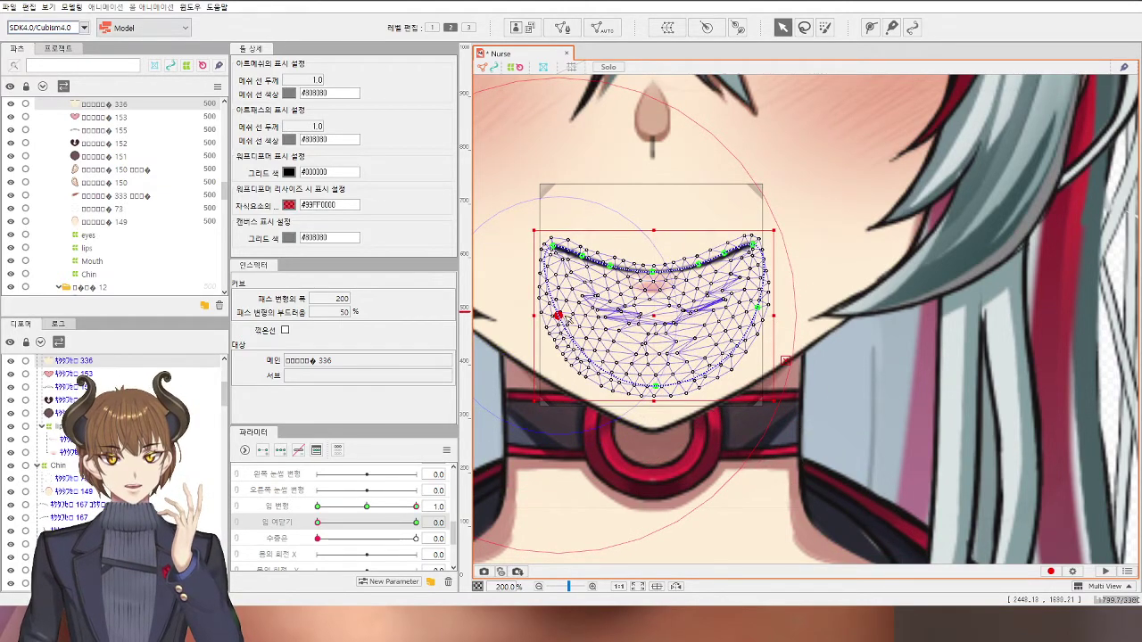
Step: Set 입 여닫기 to 1.0 and adjust upper-lip mesh 233's path around the left mouth corner to smooth the outline
scroll(720, 367, "down", 3)
left_click(972, 375)
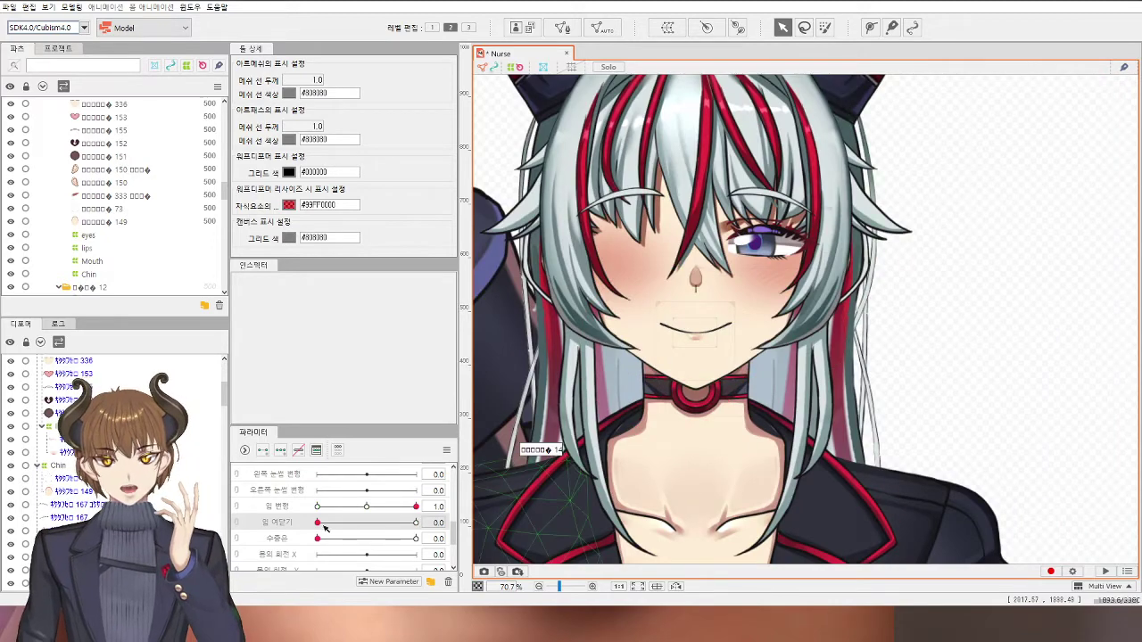
left_click_drag(319, 523, 416, 526)
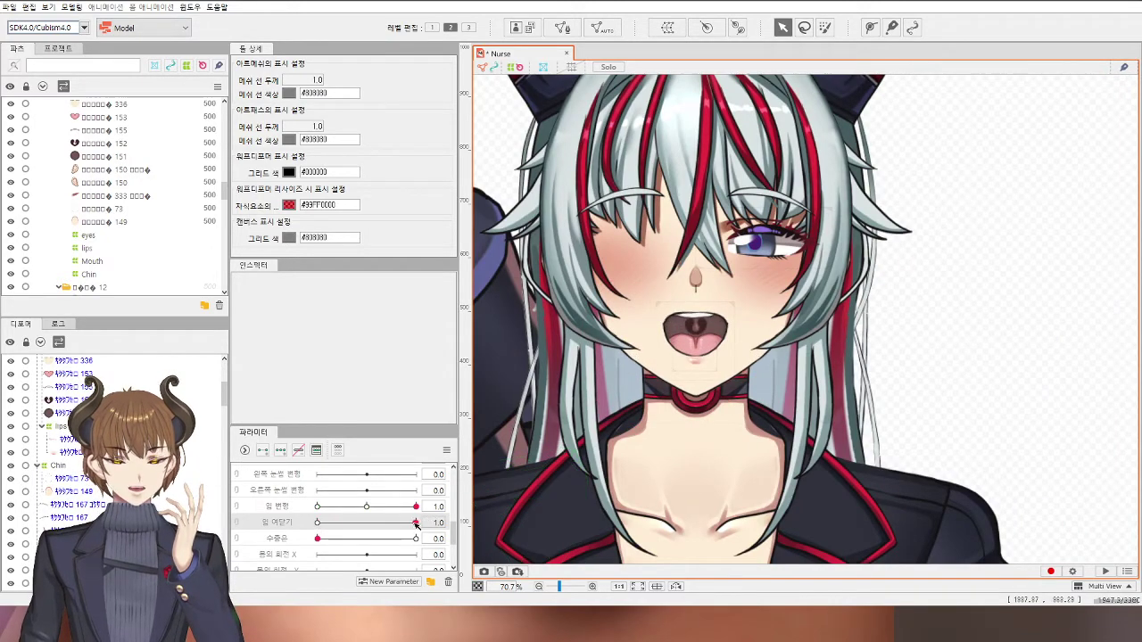
scroll(633, 317, "up", 4)
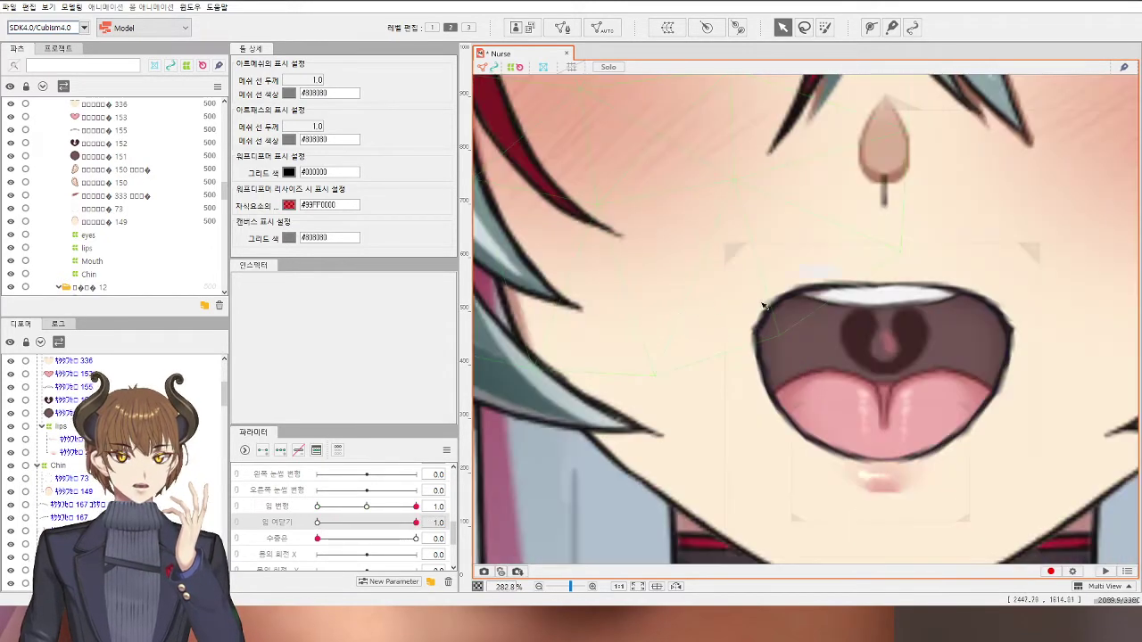
left_click(773, 309)
scroll(774, 310, "up", 4)
left_click_drag(587, 289, 711, 274)
scroll(711, 273, "down", 3)
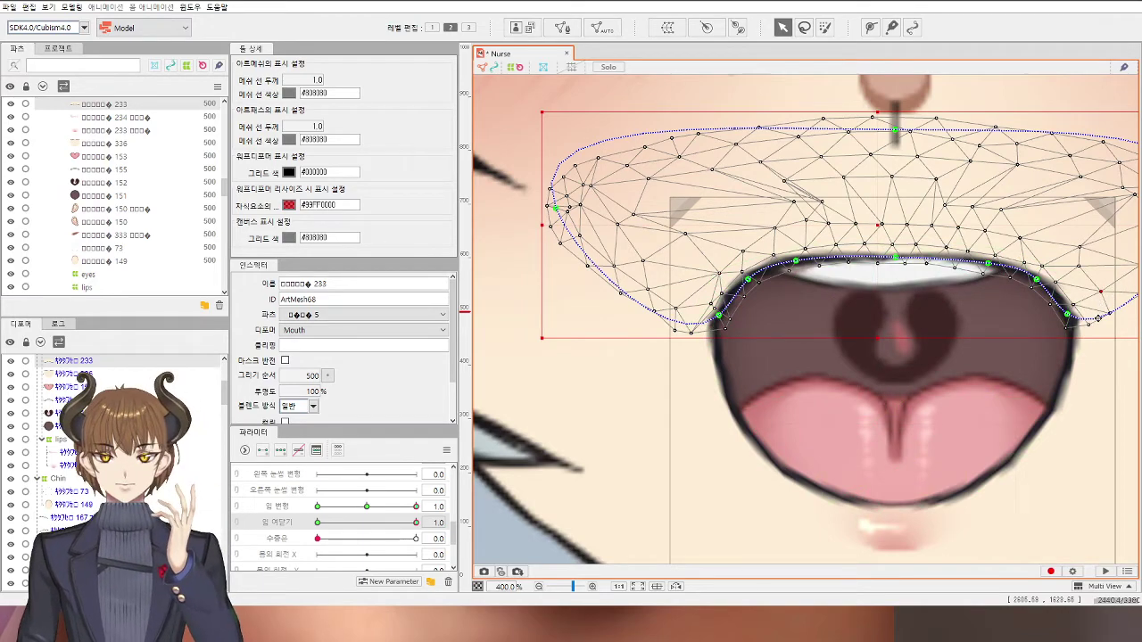
Step: Select mesh 336 at 입 여닫기 1.0 and adjust its left path points to smooth the lower lip curve
scroll(1084, 473, "down", 5)
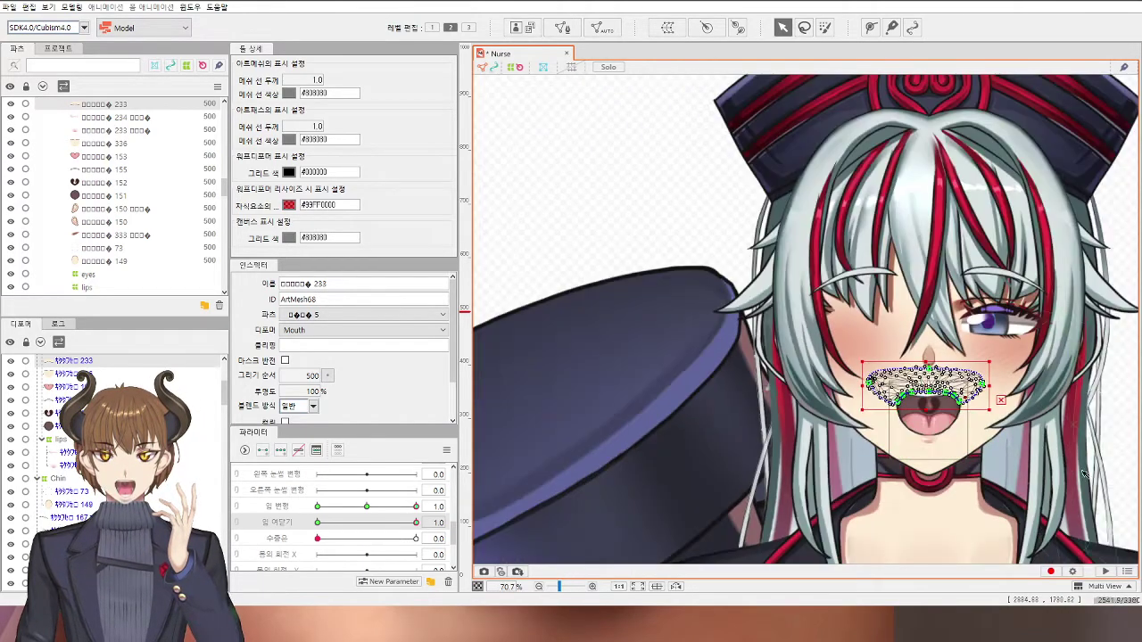
scroll(883, 392, "up", 5)
left_click(829, 384)
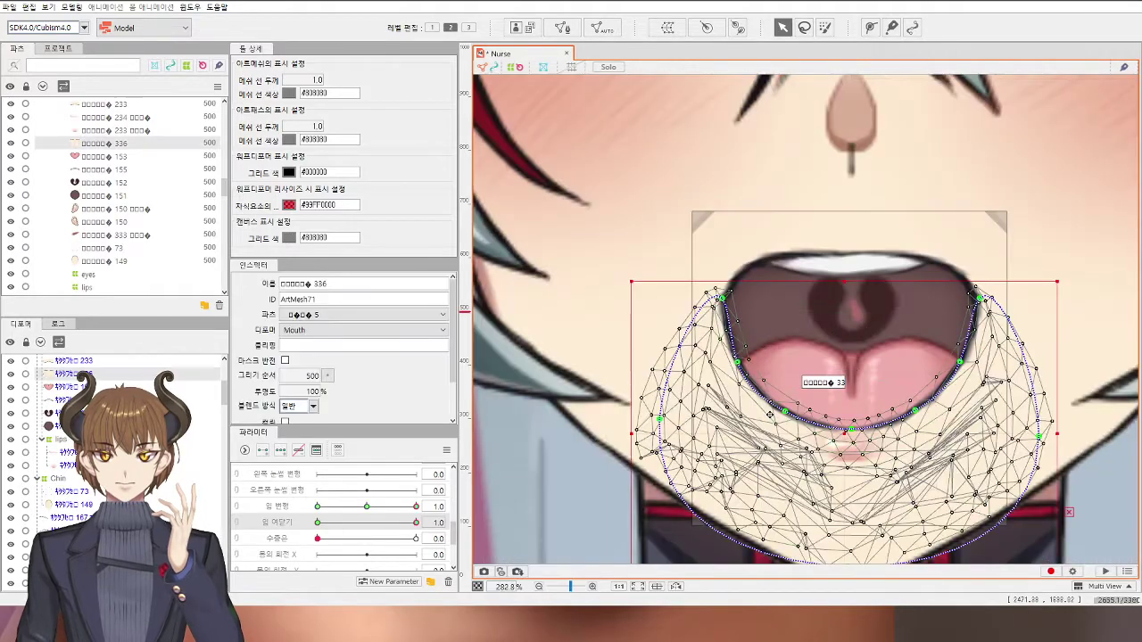
left_click_drag(732, 353, 737, 346)
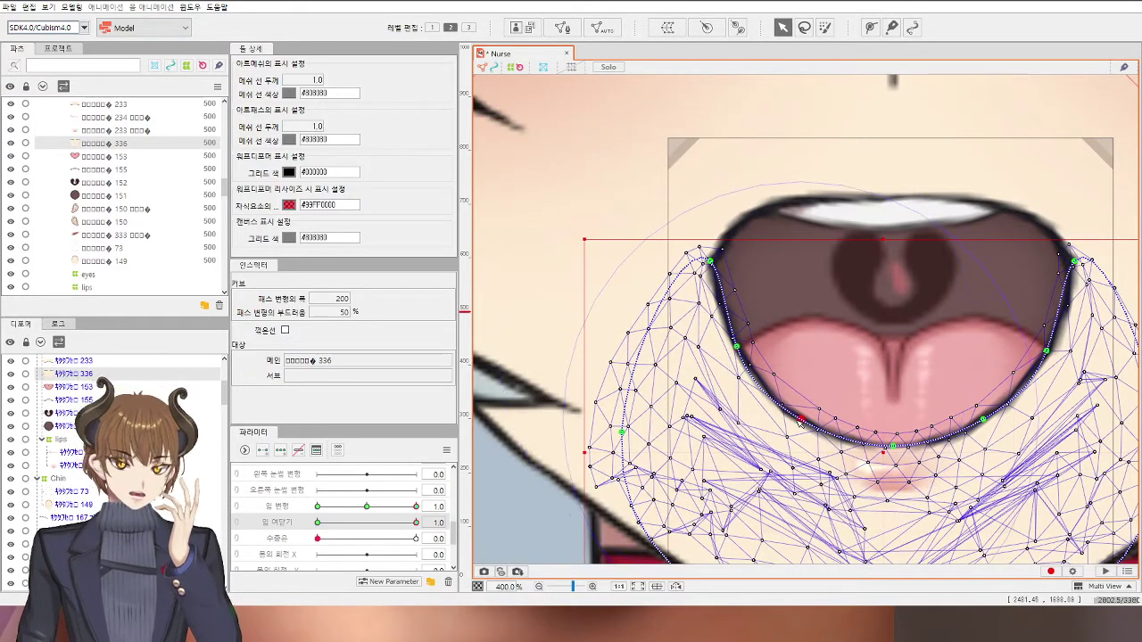
scroll(803, 419, "down", 3)
left_click(1076, 491)
scroll(1047, 448, "down", 3)
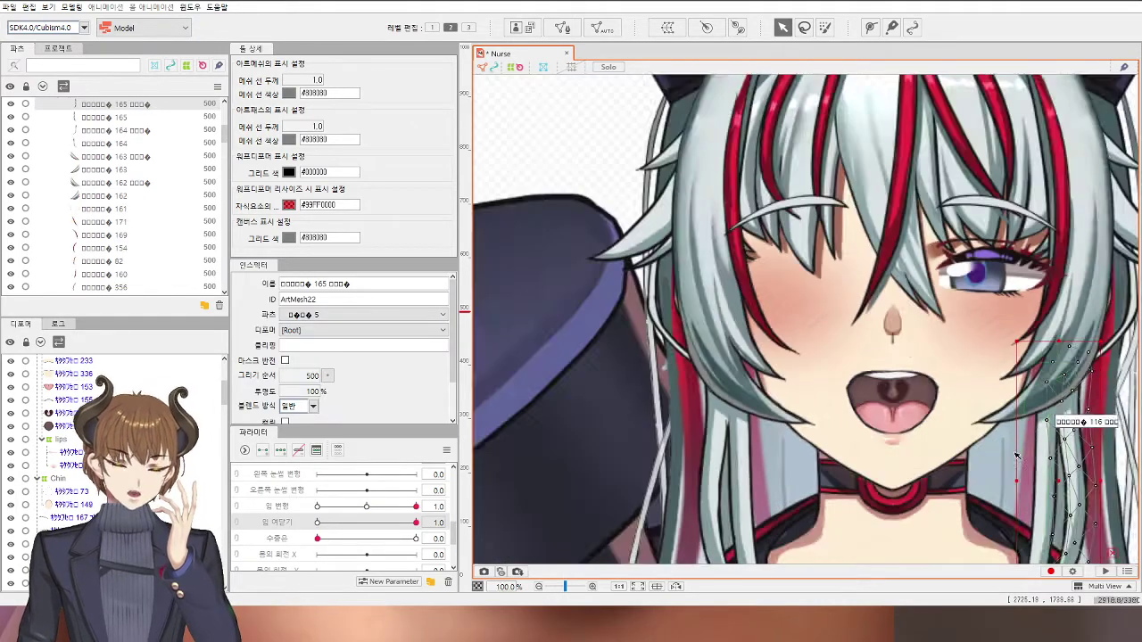
Step: Set 왼쪽 눈 깜빡임 to 0.0 to close the open eye
scroll(1013, 457, "up", 4)
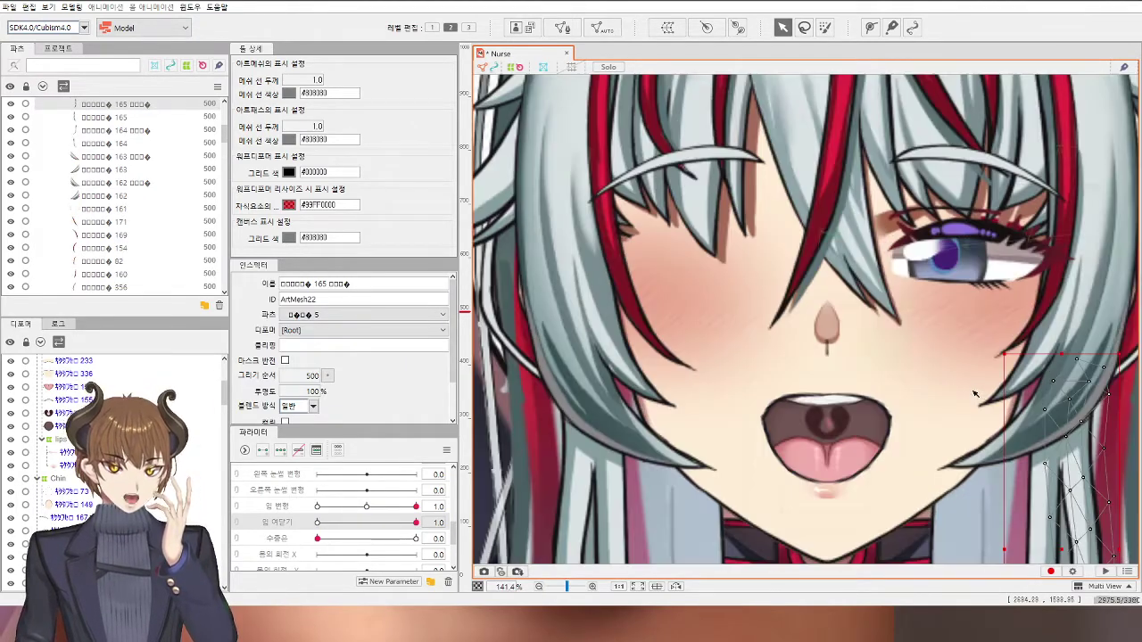
left_click_drag(947, 415, 885, 400)
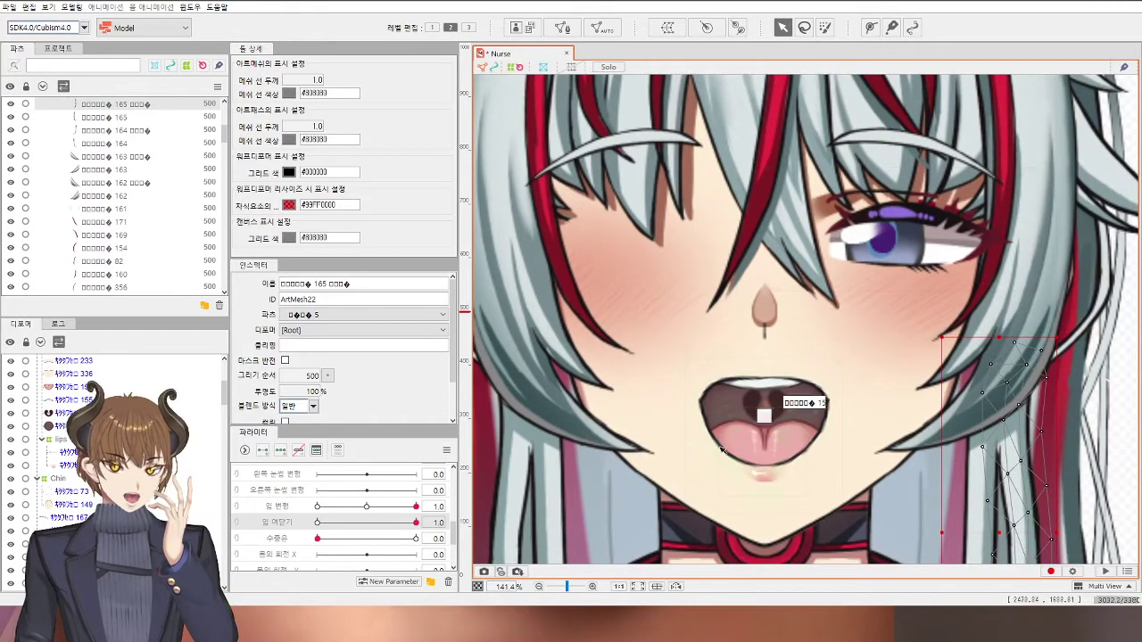
scroll(385, 531, "up", 3)
scroll(378, 539, "up", 1)
left_click_drag(365, 521, 299, 575)
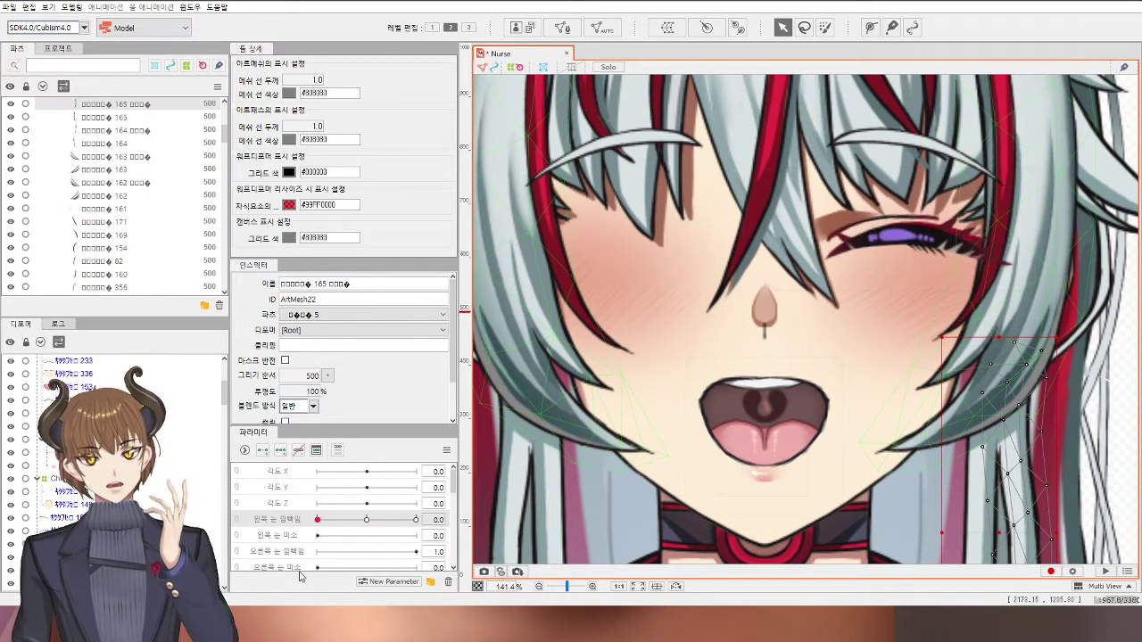
left_click_drag(367, 519, 291, 535)
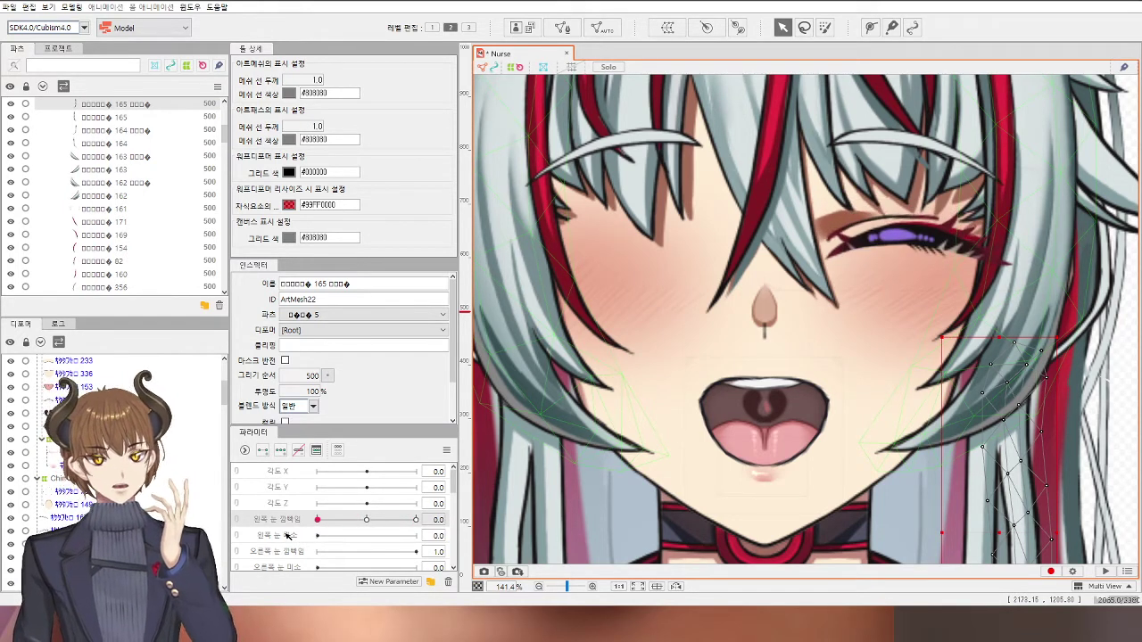
Step: Examine upper-lip mesh 233's path and outline at the right corner of the open mouth
scroll(749, 401, "down", 3)
scroll(790, 500, "up", 2)
scroll(772, 428, "up", 3)
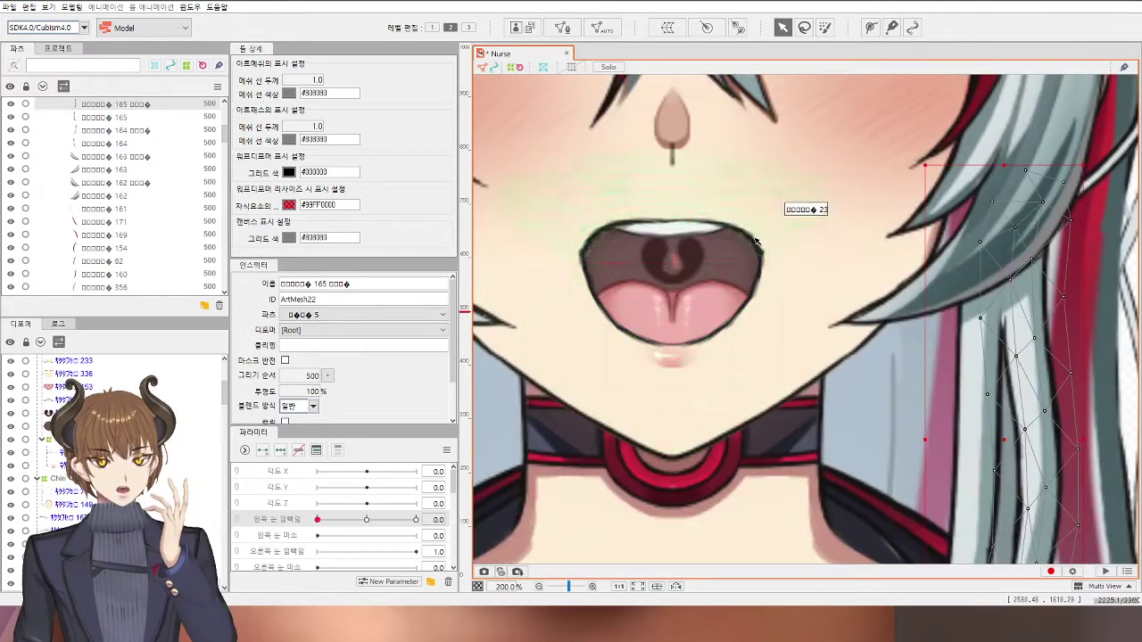
left_click(783, 204)
scroll(778, 265, "up", 4)
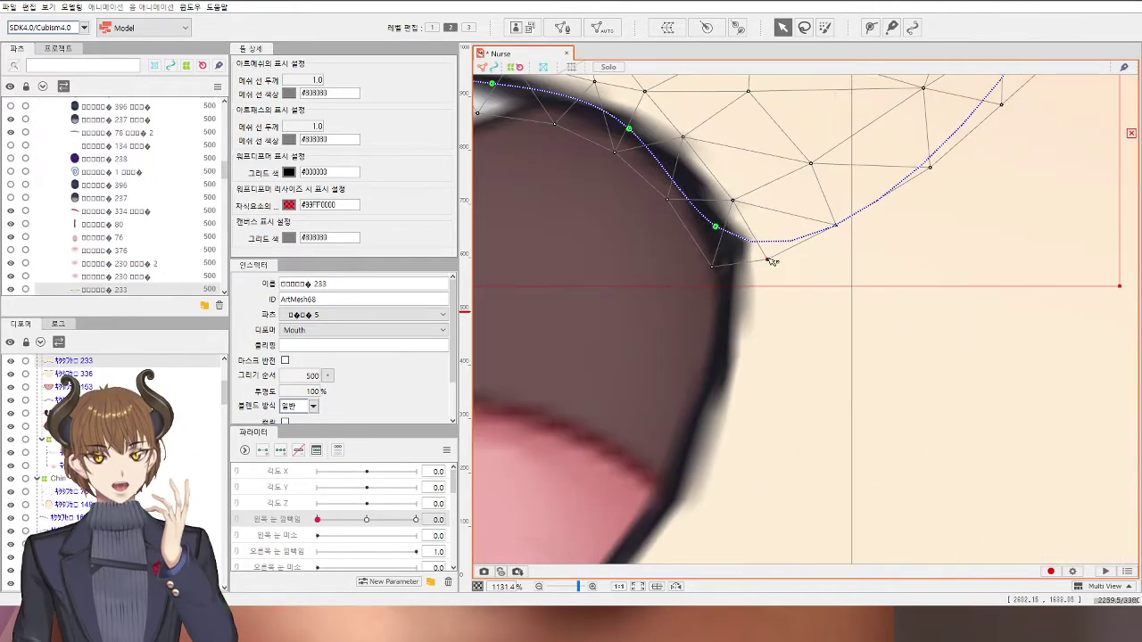
scroll(764, 261, "down", 6)
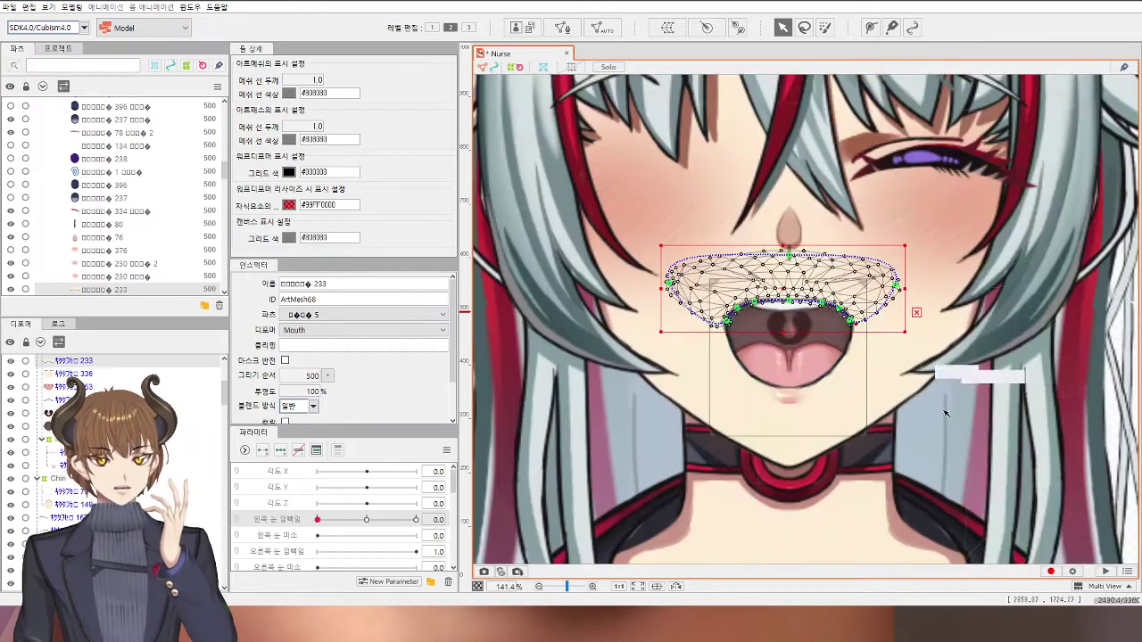
left_click(945, 413)
Step: Sweep 입 변형 to compare the open mouth shapes, ending at 1.0
scroll(946, 413, "up", 3)
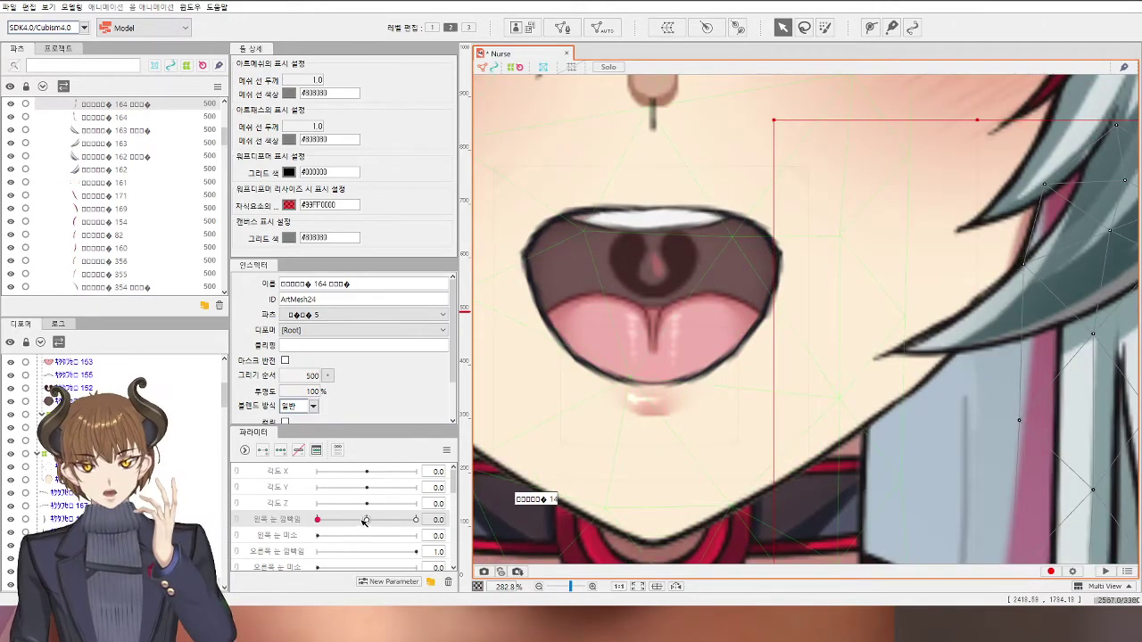
scroll(364, 521, "down", 5)
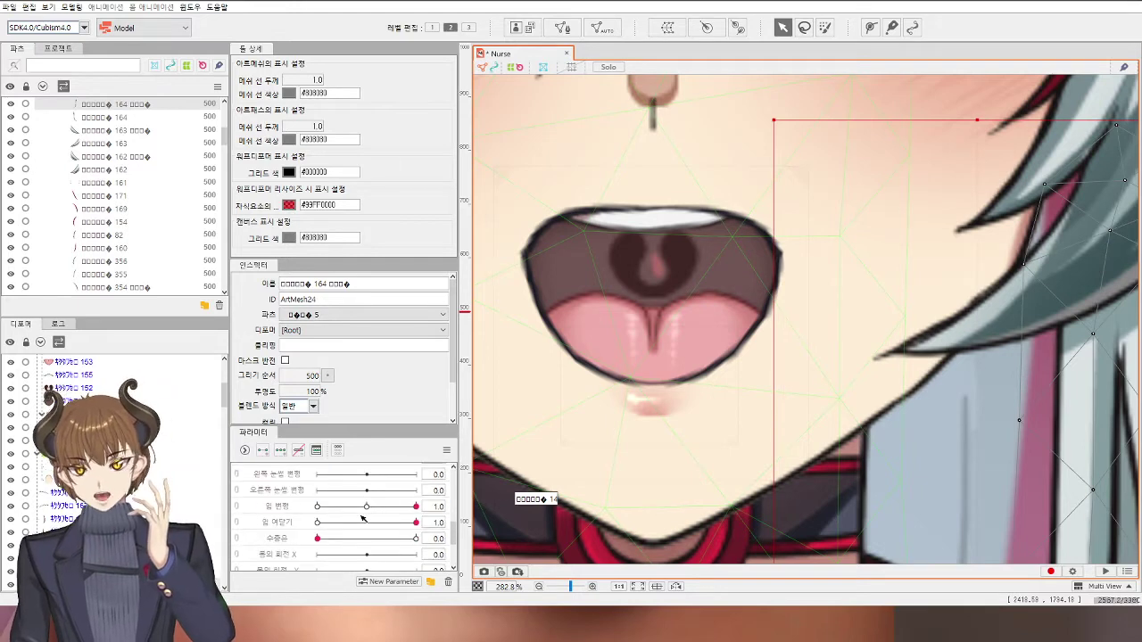
left_click_drag(362, 516, 438, 517)
scroll(677, 370, "down", 1)
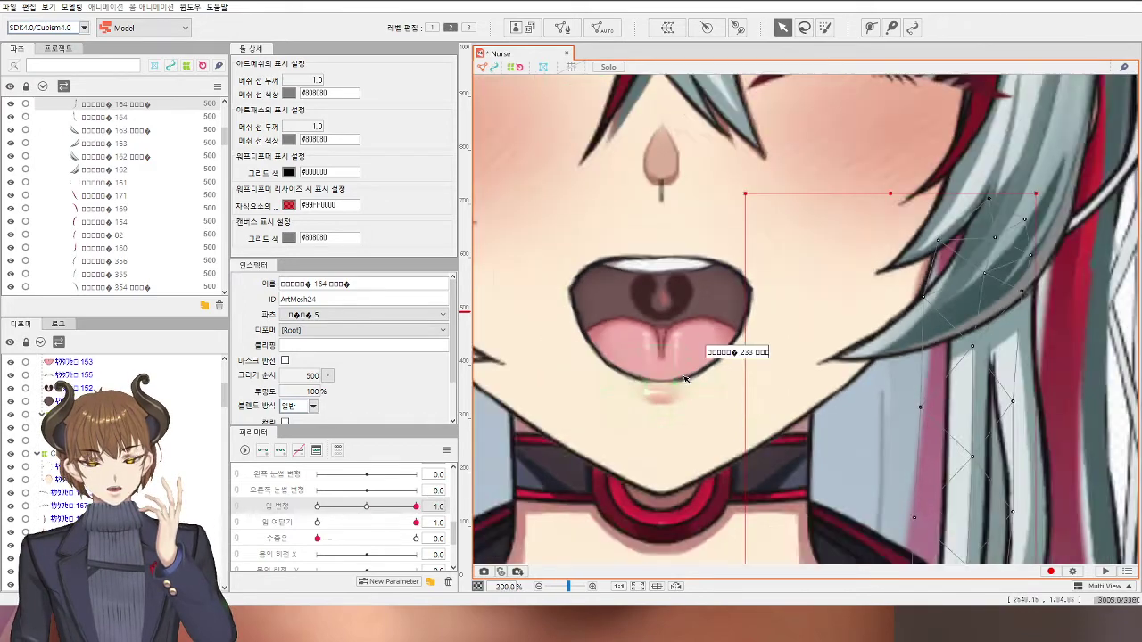
Step: Move tongue mesh 153 upward inside the mouth at 입 변형 1.0 and 입 여닫기 1.0
scroll(685, 379, "down", 1)
left_click(698, 379)
scroll(698, 379, "up", 3)
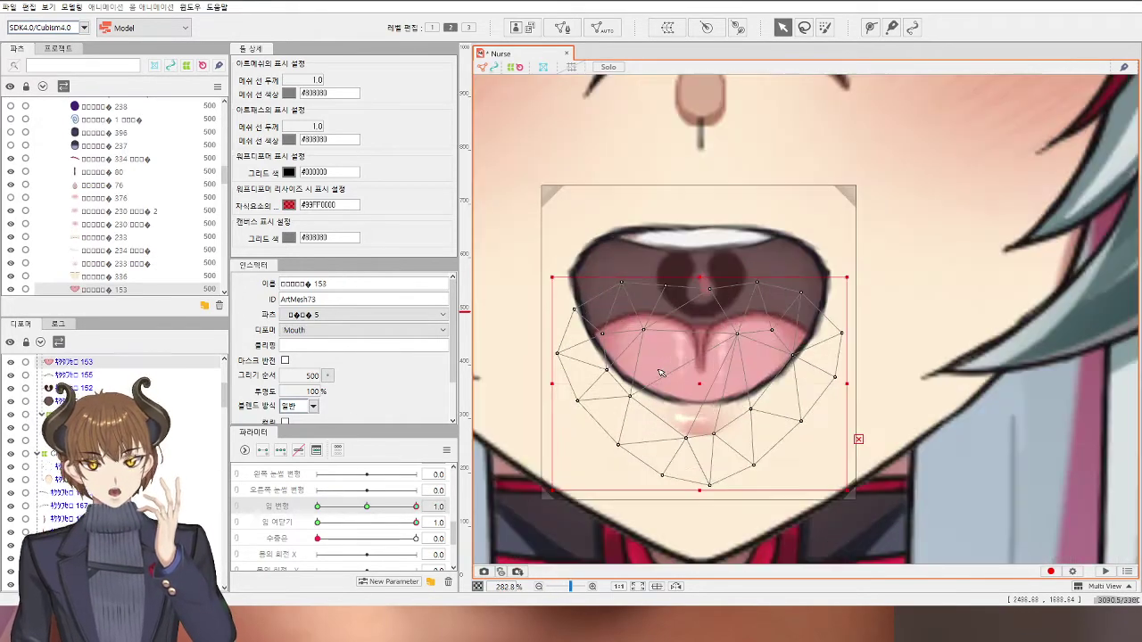
left_click_drag(707, 395, 707, 350)
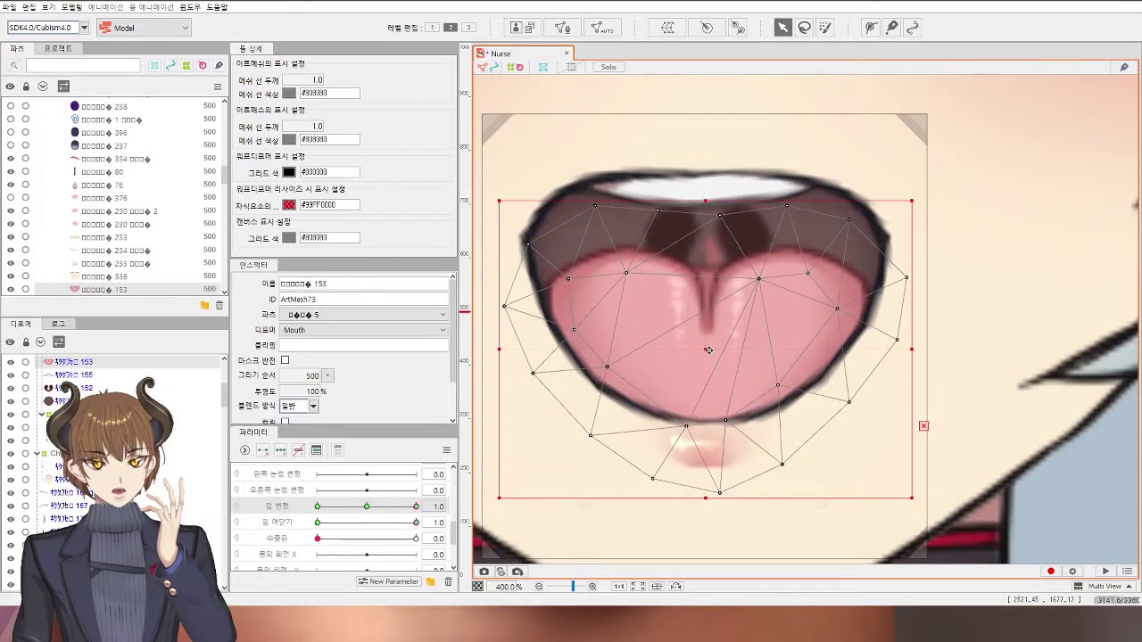
Step: Deselect the tongue and sweep 입 여닫기 to check its motion with the whole face in view
scroll(707, 350, "down", 5)
left_click(1006, 401)
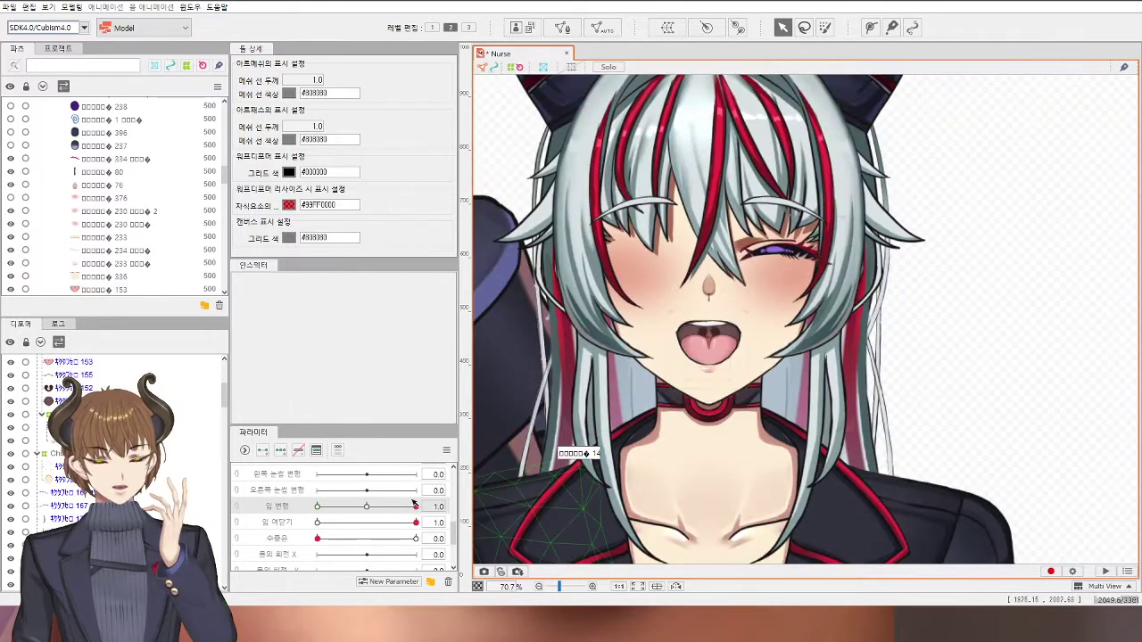
left_click_drag(380, 525, 337, 520)
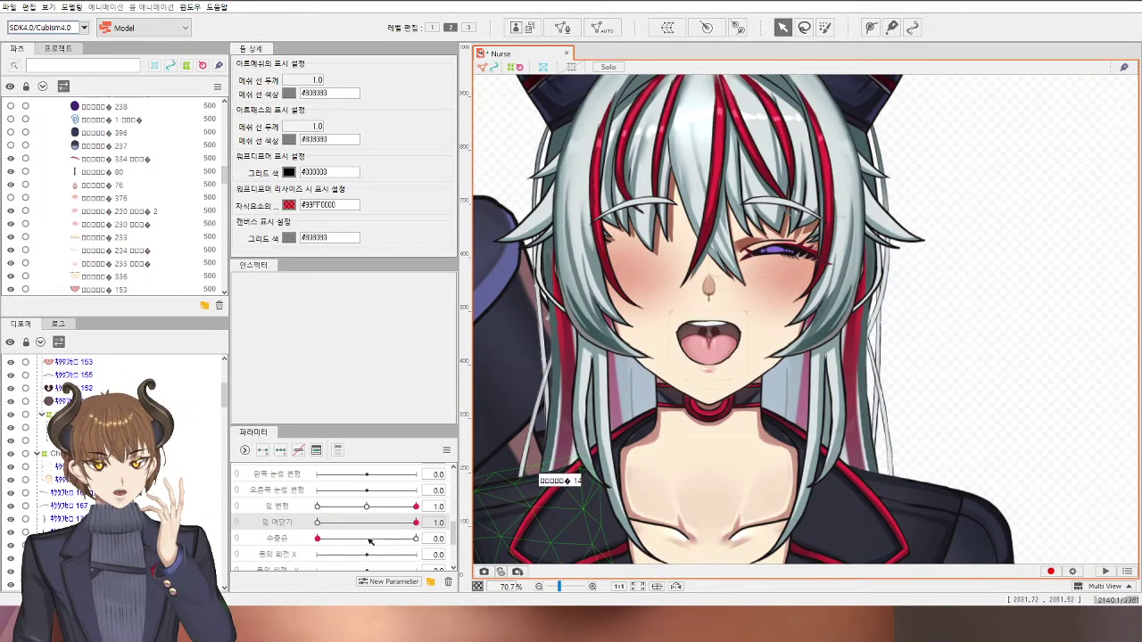
Step: Move tongue mesh 153 upward at 입 변형 1.0 with 입 여닫기 set to 0.0
left_click(705, 351)
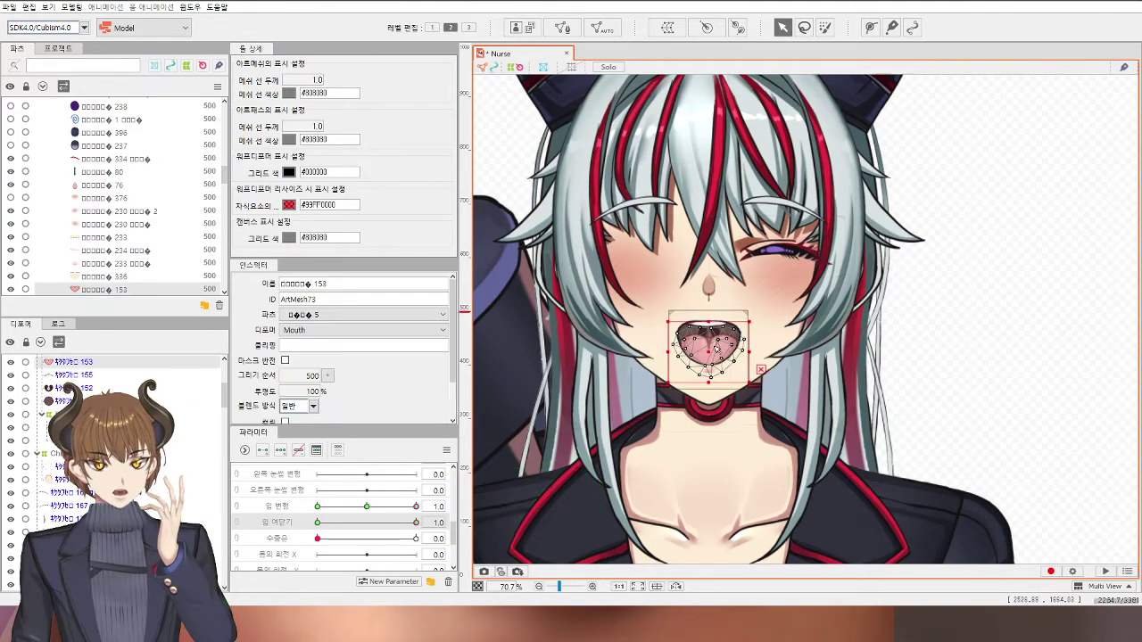
scroll(704, 351, "up", 4)
scroll(341, 539, "up", 1)
scroll(375, 535, "down", 2)
left_click_drag(402, 479, 317, 475)
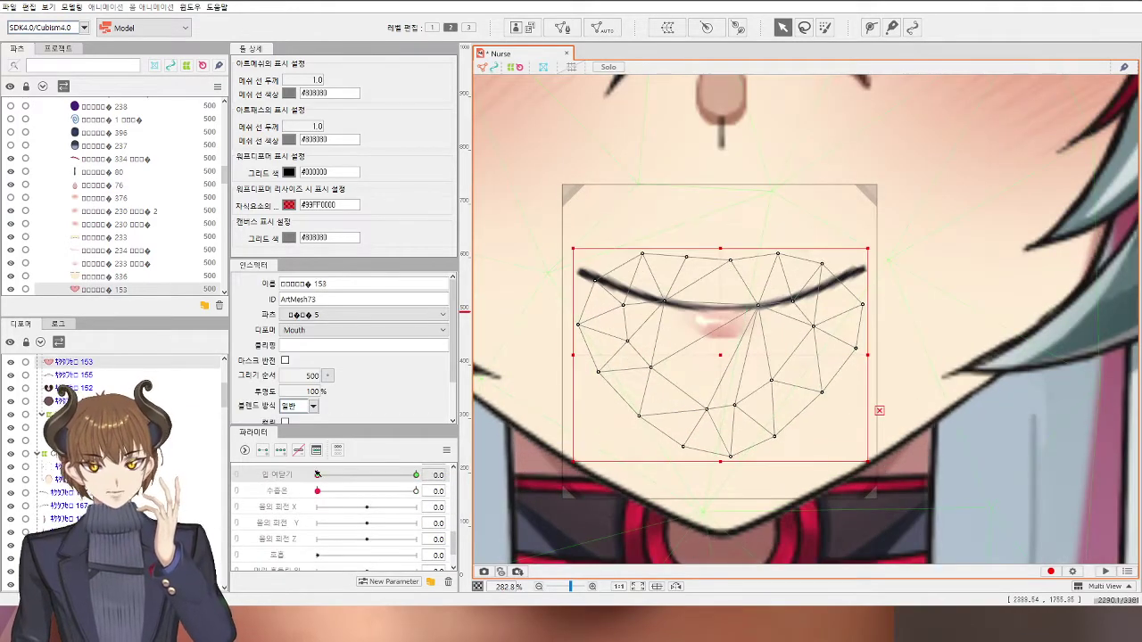
left_click_drag(726, 360, 726, 331)
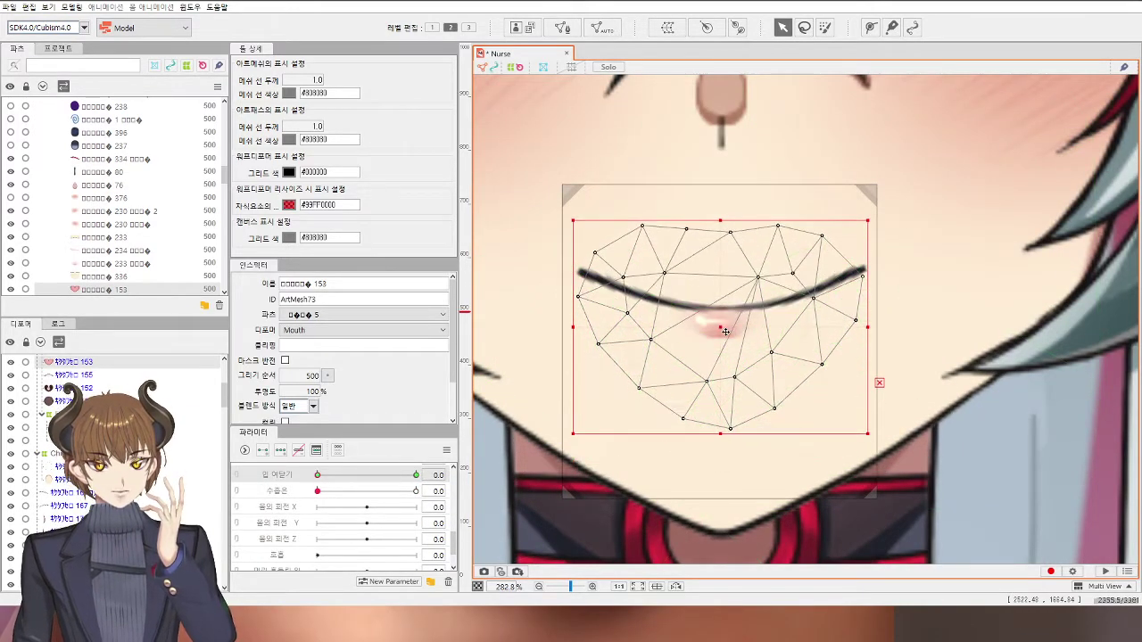
Step: Open the mouth back to 입 여닫기 1.0 and check the tongue in the full-face view with nothing selected
left_click_drag(320, 477, 566, 468)
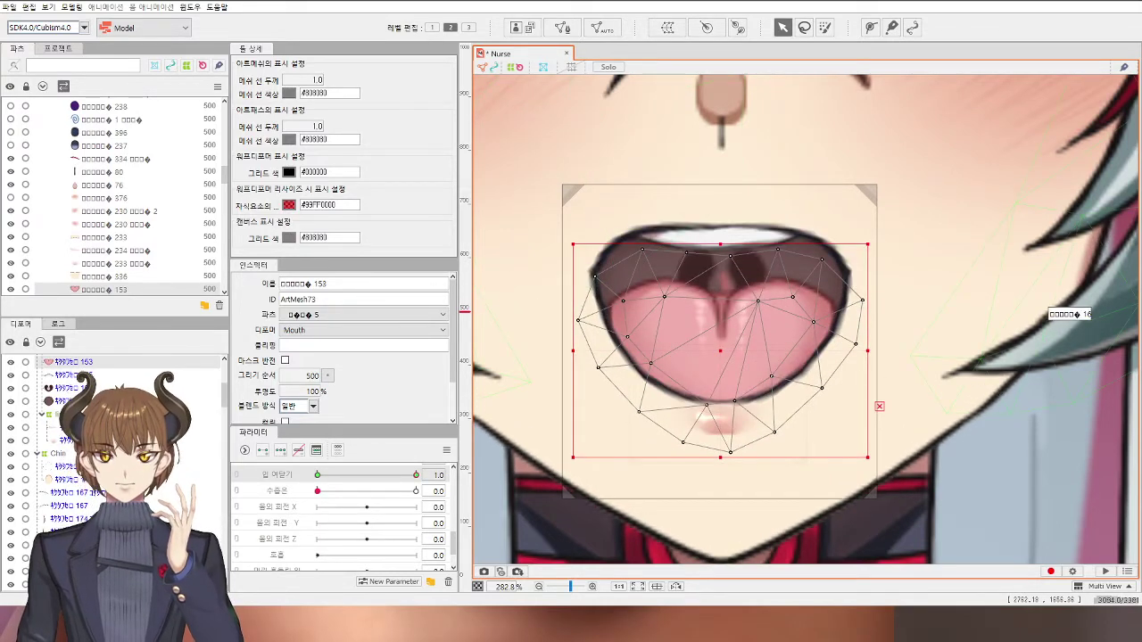
scroll(1012, 376, "down", 6)
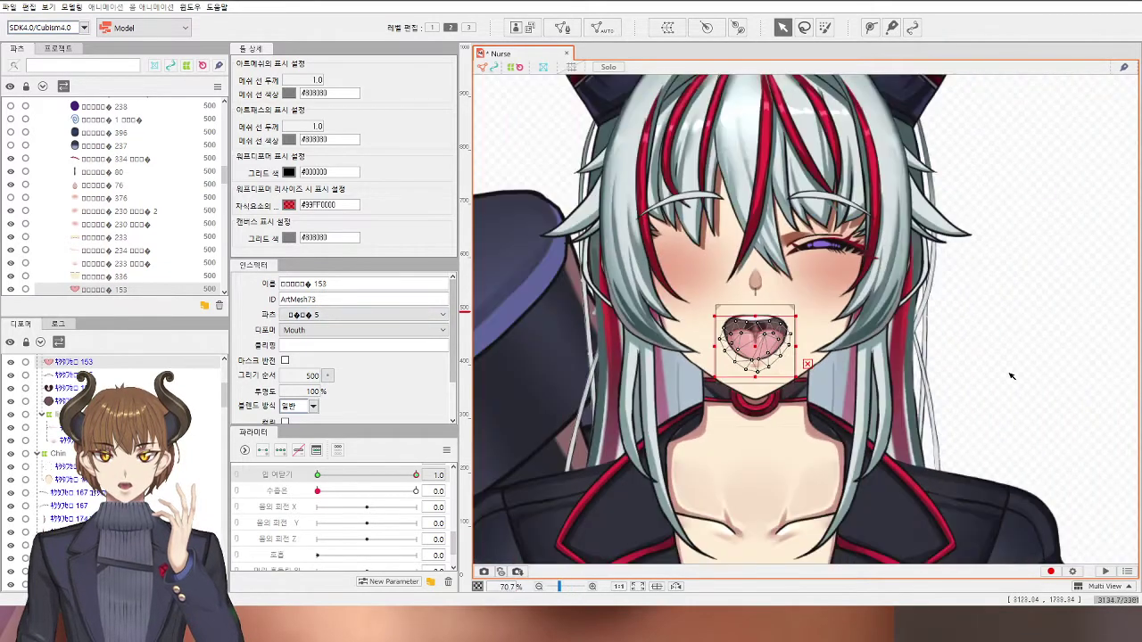
left_click(1011, 376)
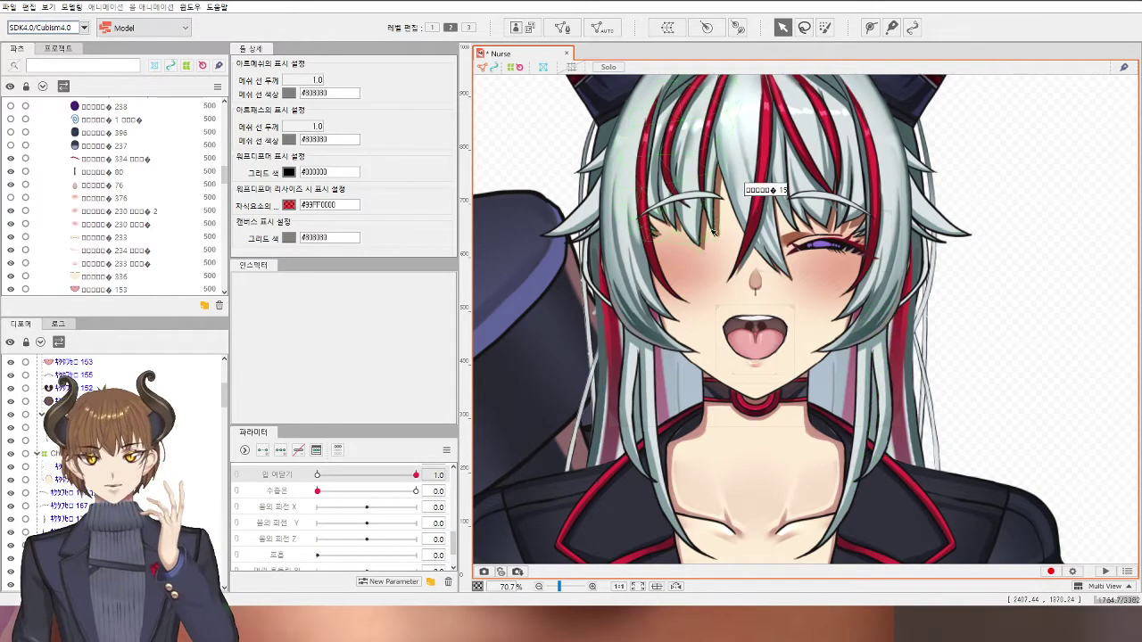
Step: Nudge the left corner point of upper-lip mesh 233's path slightly outward at 입 변형 1.0
scroll(754, 339, "up", 6)
left_click(749, 267)
scroll(749, 268, "up", 2)
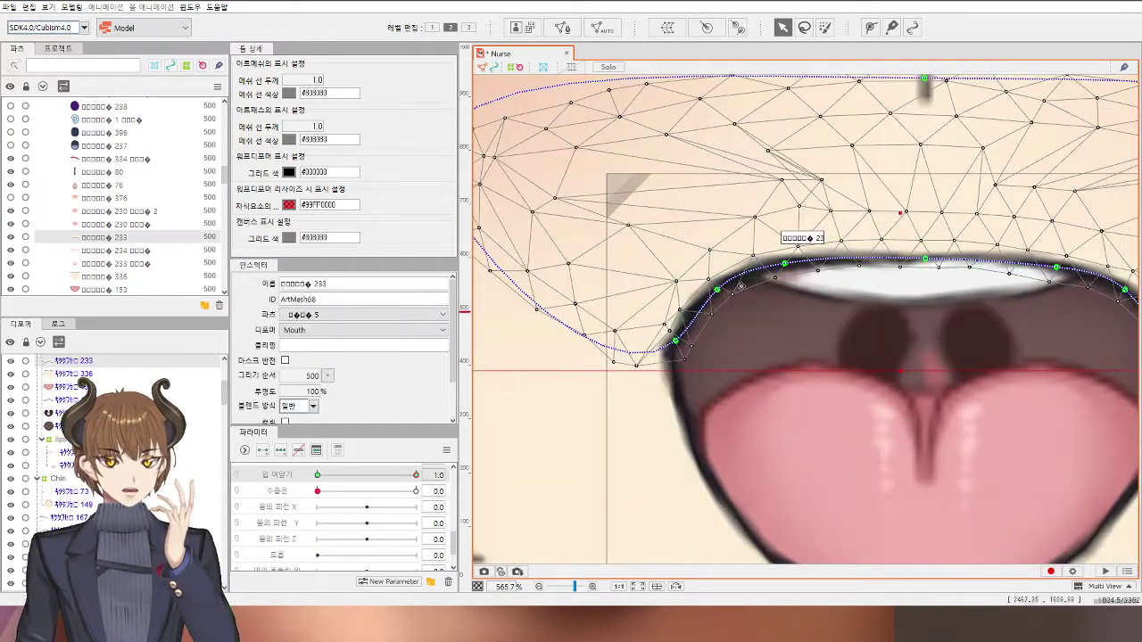
left_click_drag(676, 343, 672, 343)
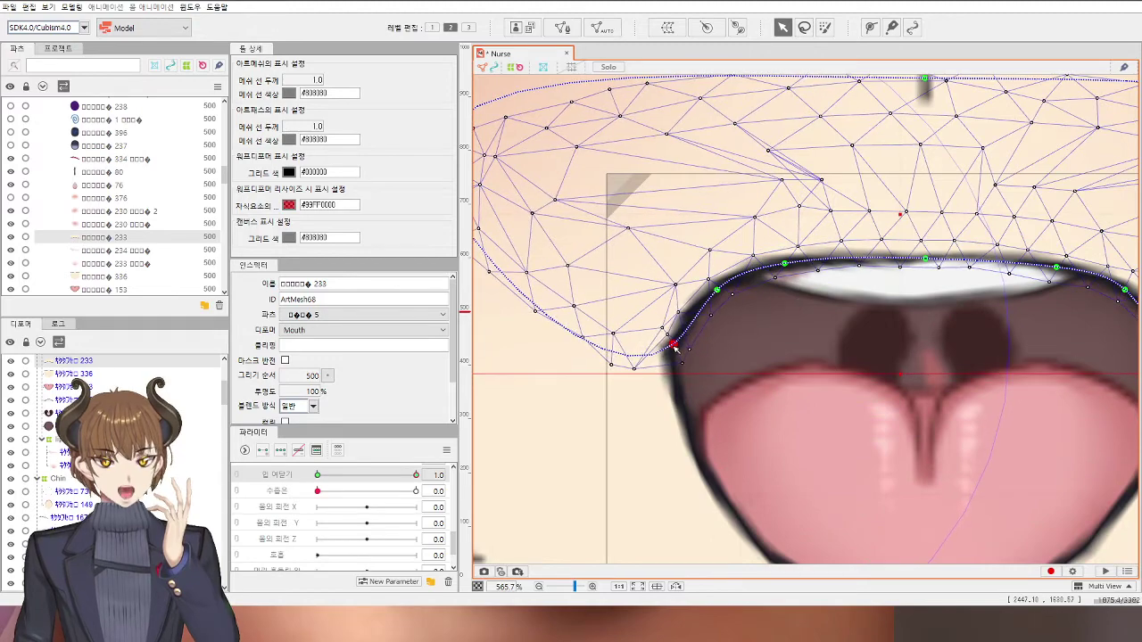
scroll(911, 387, "down", 2)
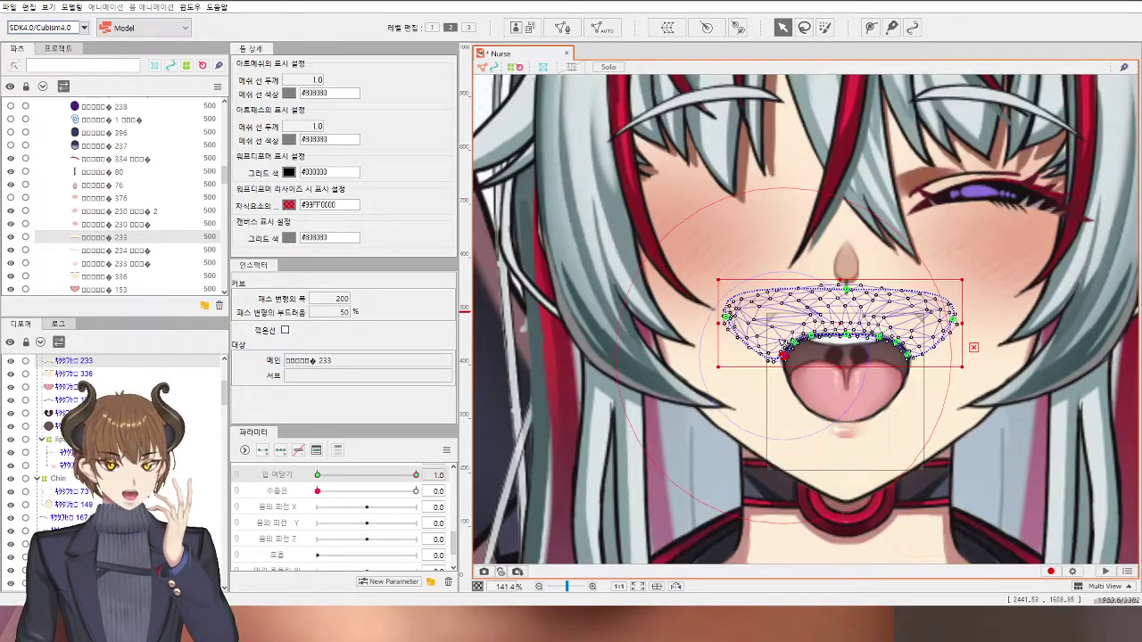
scroll(782, 347, "down", 1)
scroll(795, 510, "up", 1)
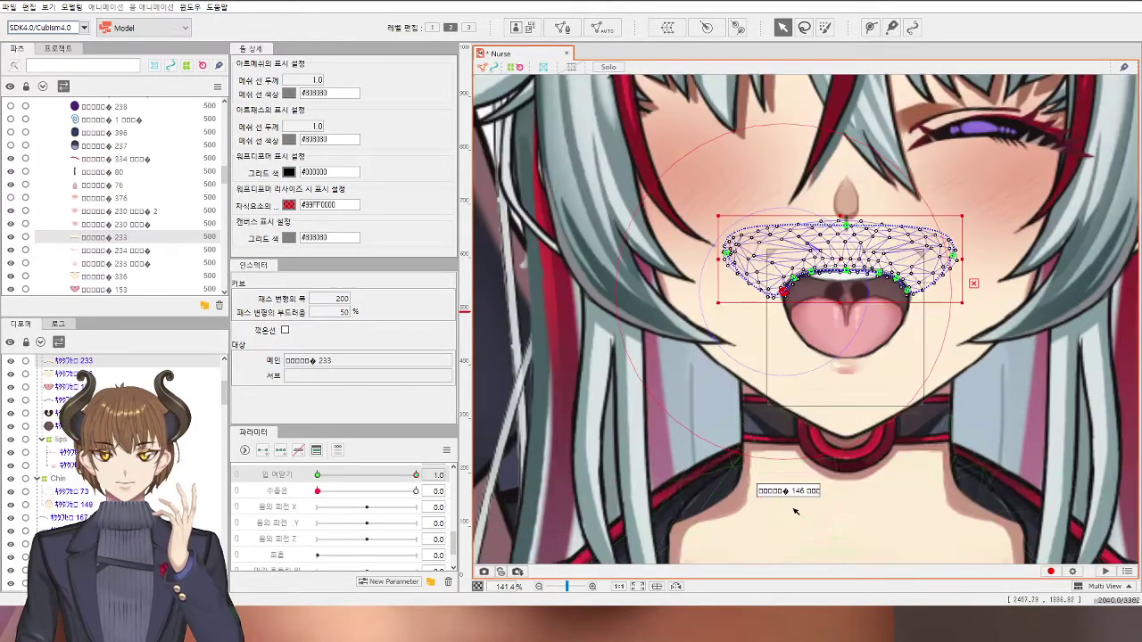
scroll(433, 509, "up", 1)
Step: Set 입 변형 to -1.0 and move upper-lip mesh 233 upward with 입 여닫기 at 1.0
left_click(367, 507)
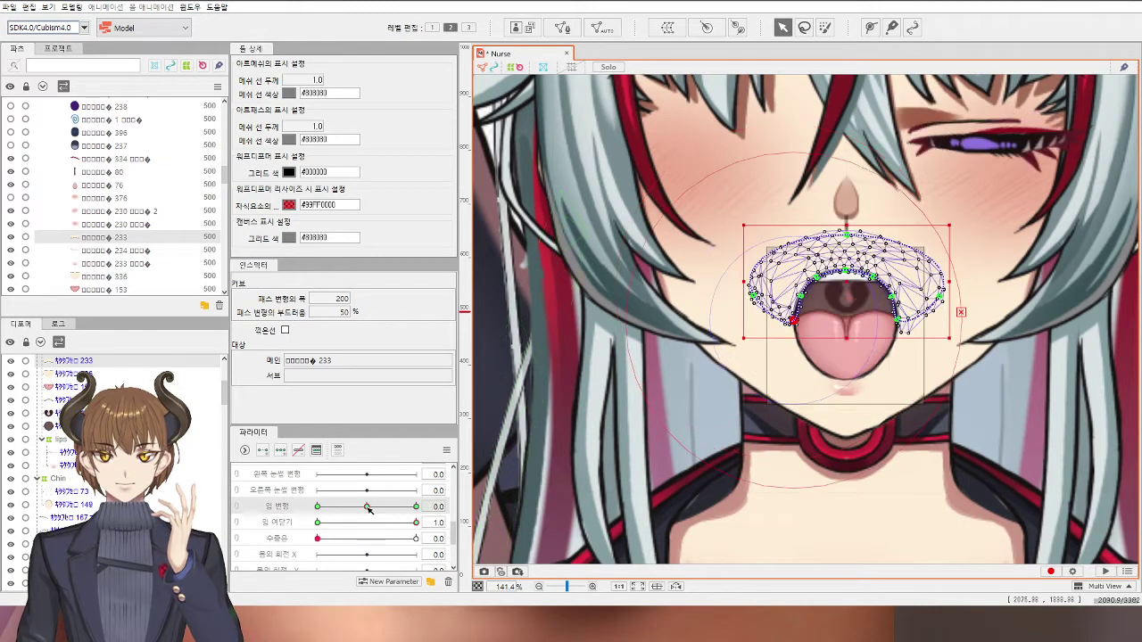
left_click_drag(369, 509, 294, 520)
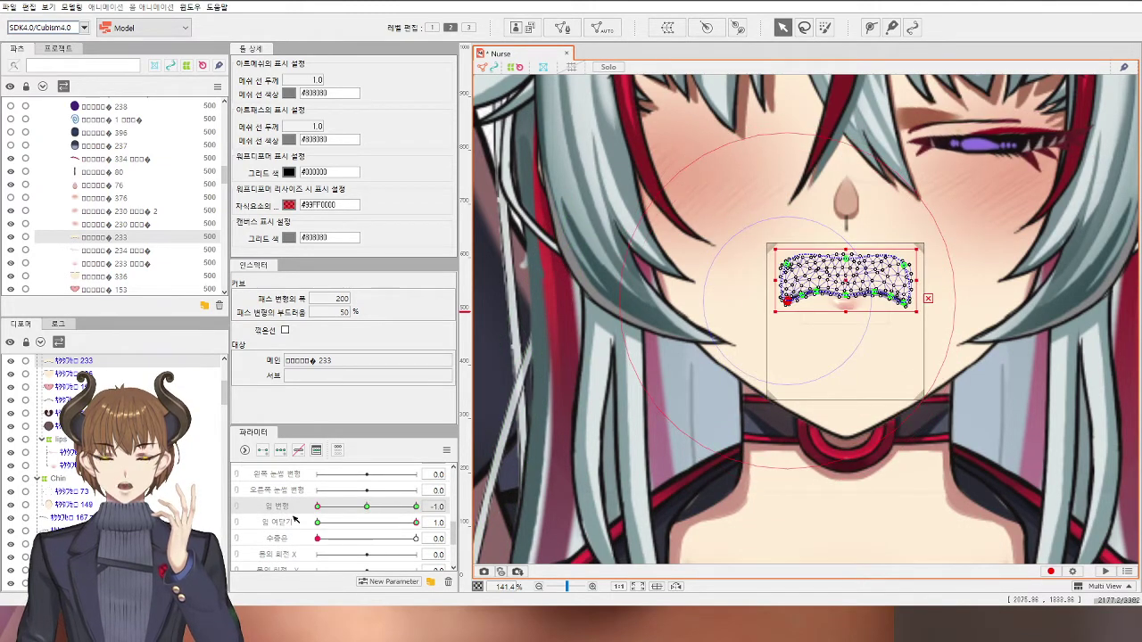
scroll(847, 313, "up", 3)
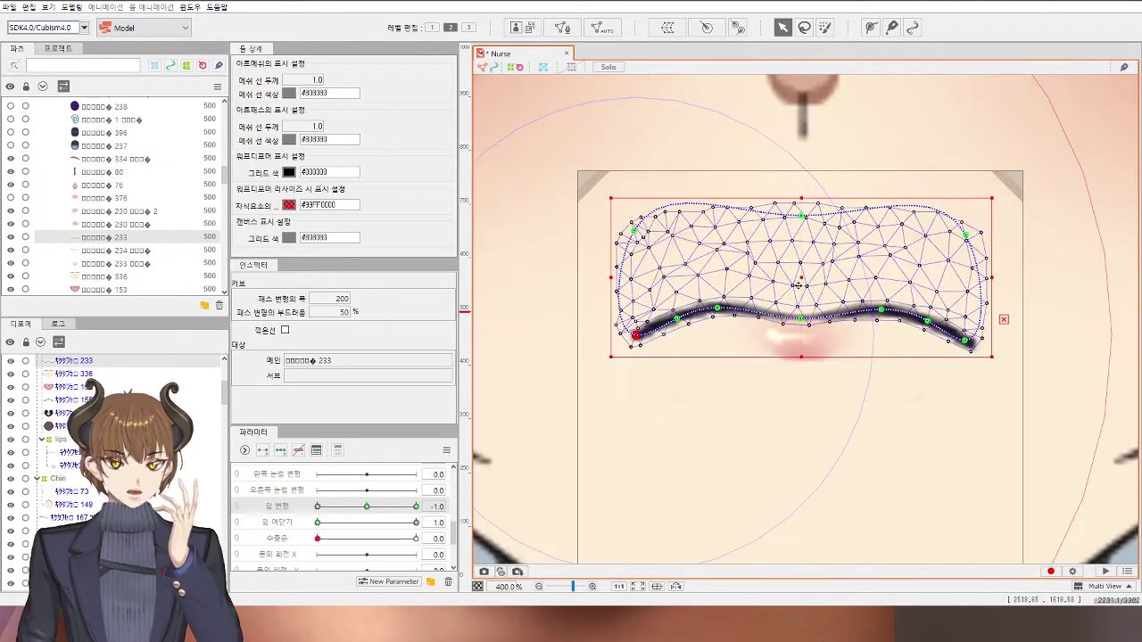
left_click_drag(803, 266, 805, 255)
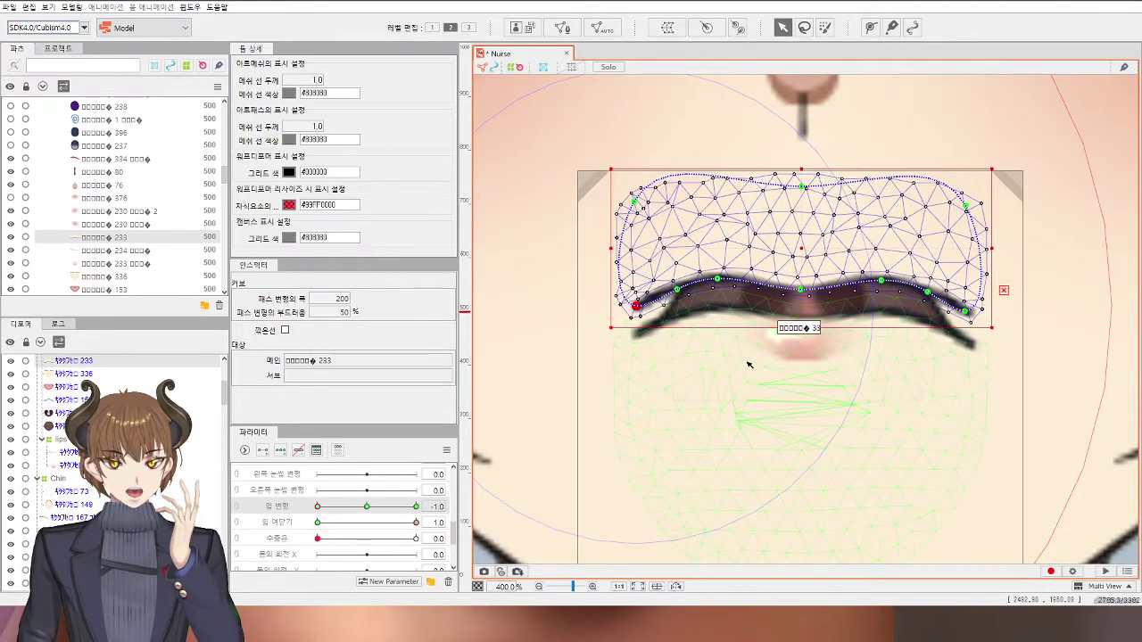
Step: Move lower-lip mesh 336 downward at 입 변형 -1.0 to open the mouth, and review it against the face
left_click(725, 389)
left_click_drag(803, 444, 808, 497)
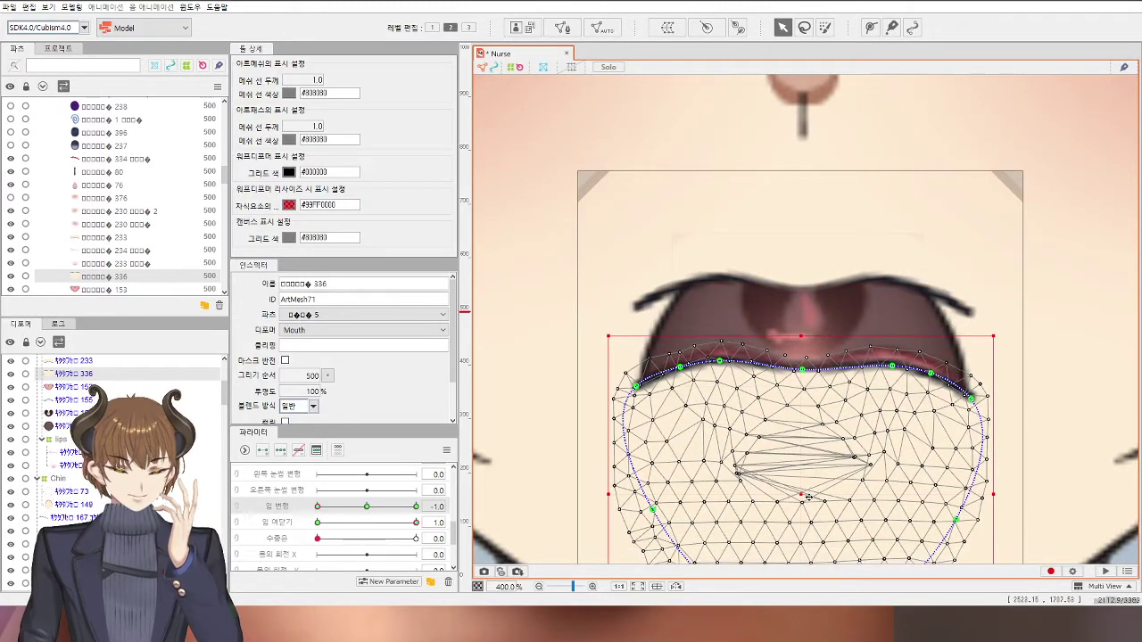
scroll(806, 494, "down", 5)
scroll(809, 489, "down", 5)
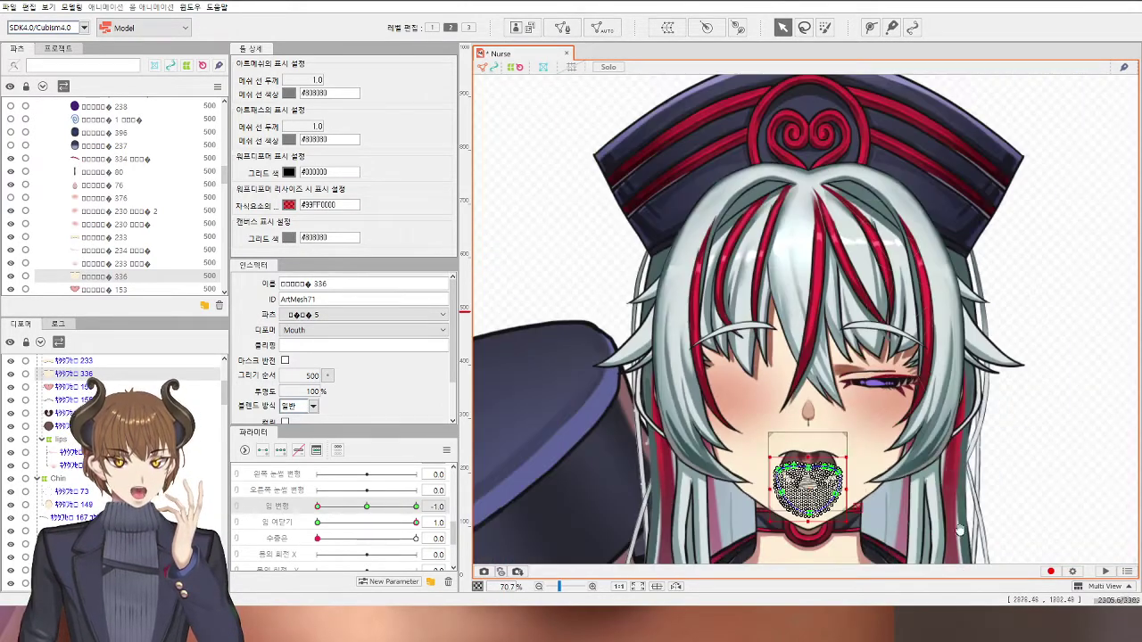
scroll(838, 352, "up", 6)
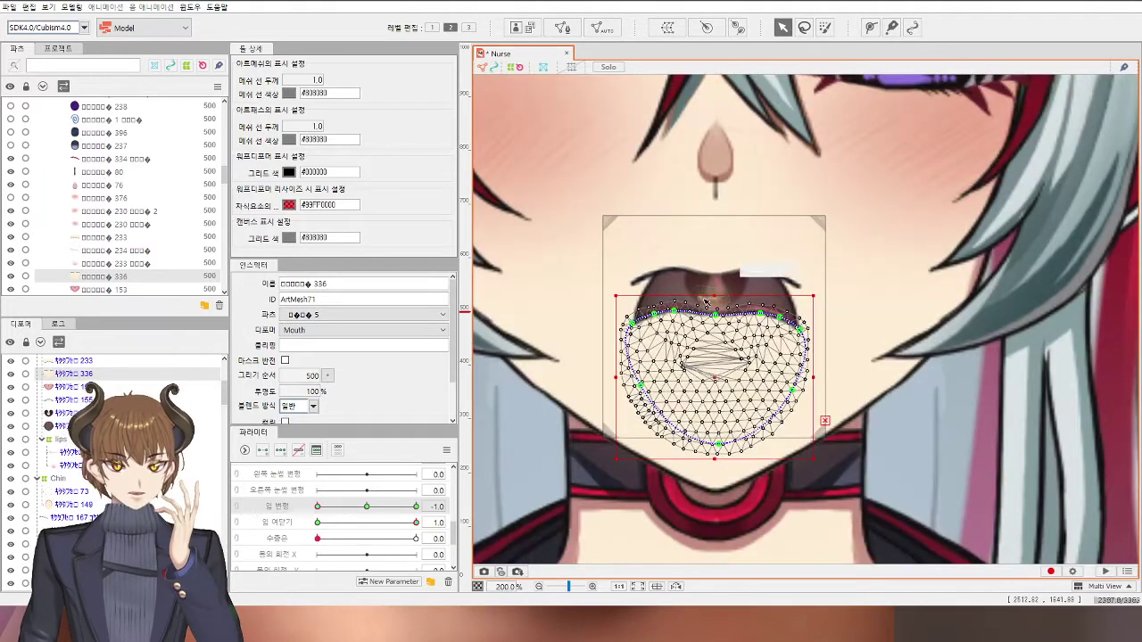
Step: Move the lips warp deformer down below the open mouth at 입 변형 -1.0 and 입 여닫기 1.0, and deselect it
left_click(89, 439)
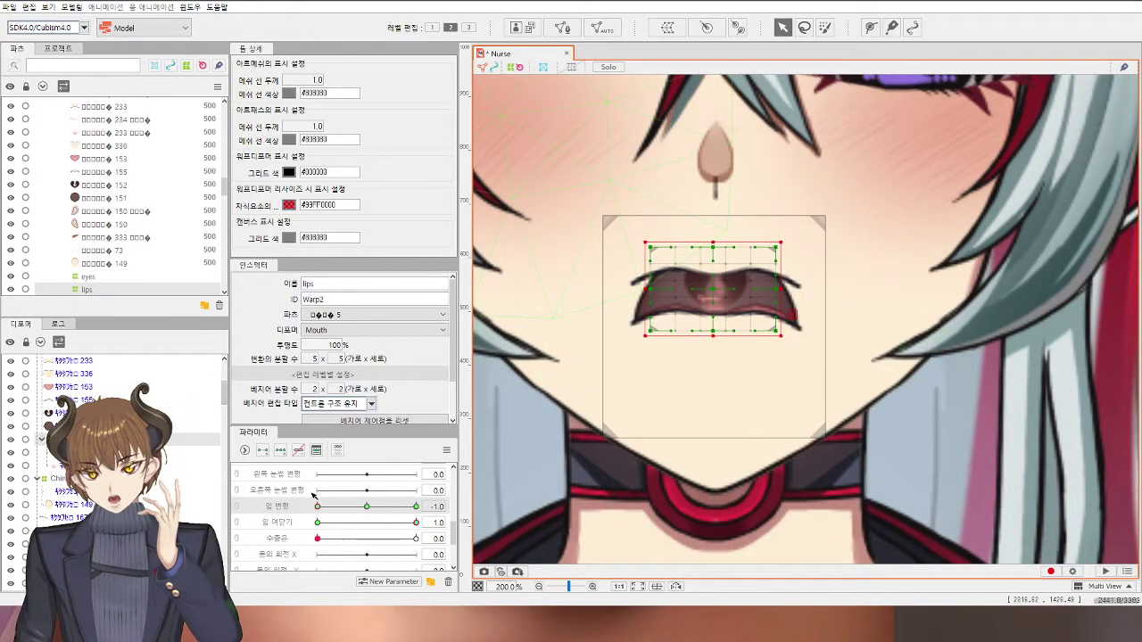
left_click_drag(358, 523, 416, 523)
scroll(723, 284, "up", 6)
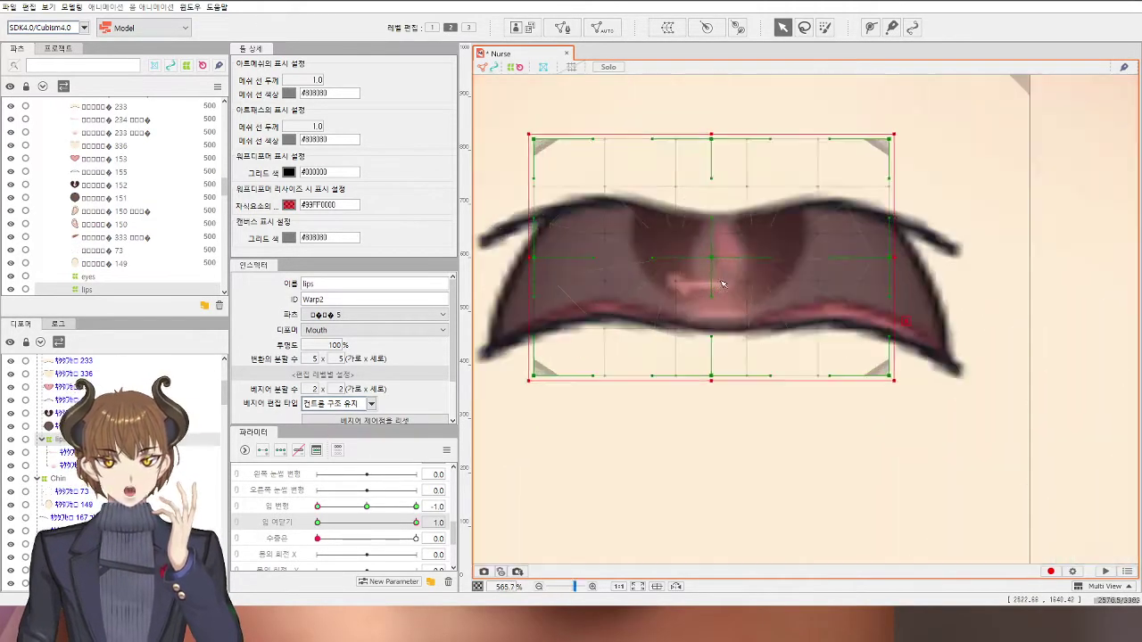
left_click_drag(709, 261, 708, 343)
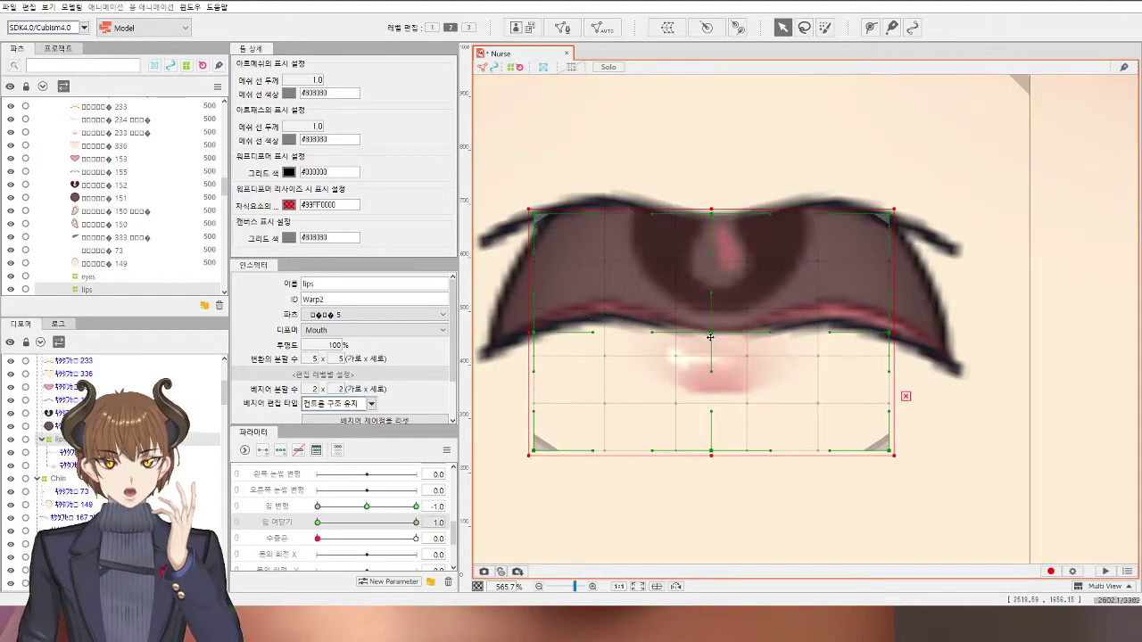
scroll(707, 343, "down", 4)
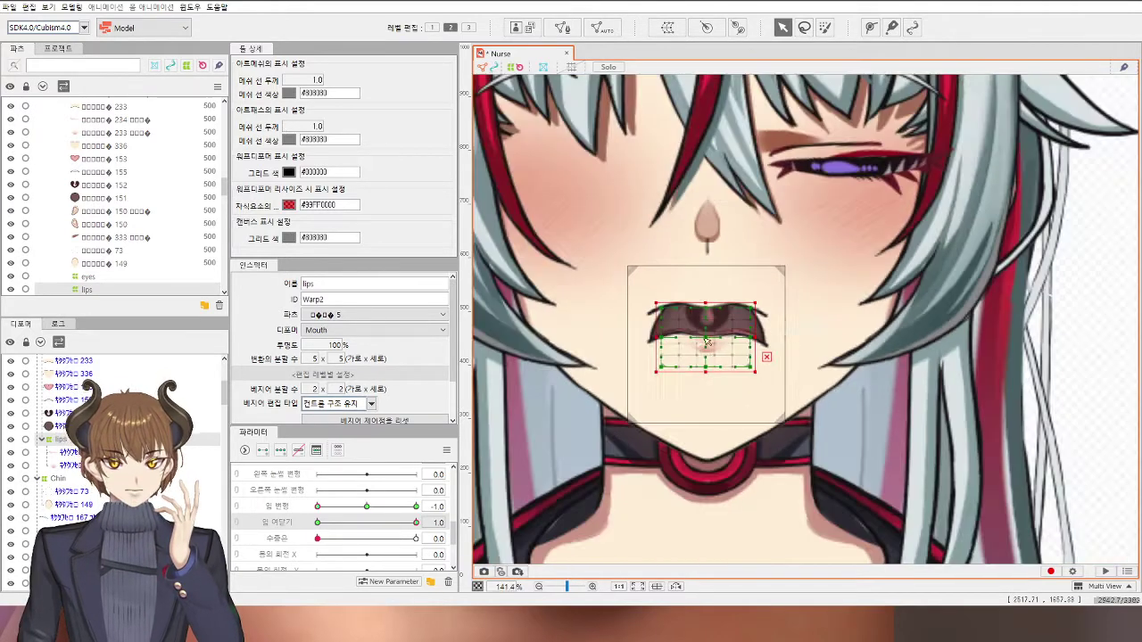
left_click(1116, 424)
scroll(800, 380, "down", 2)
scroll(793, 380, "up", 5)
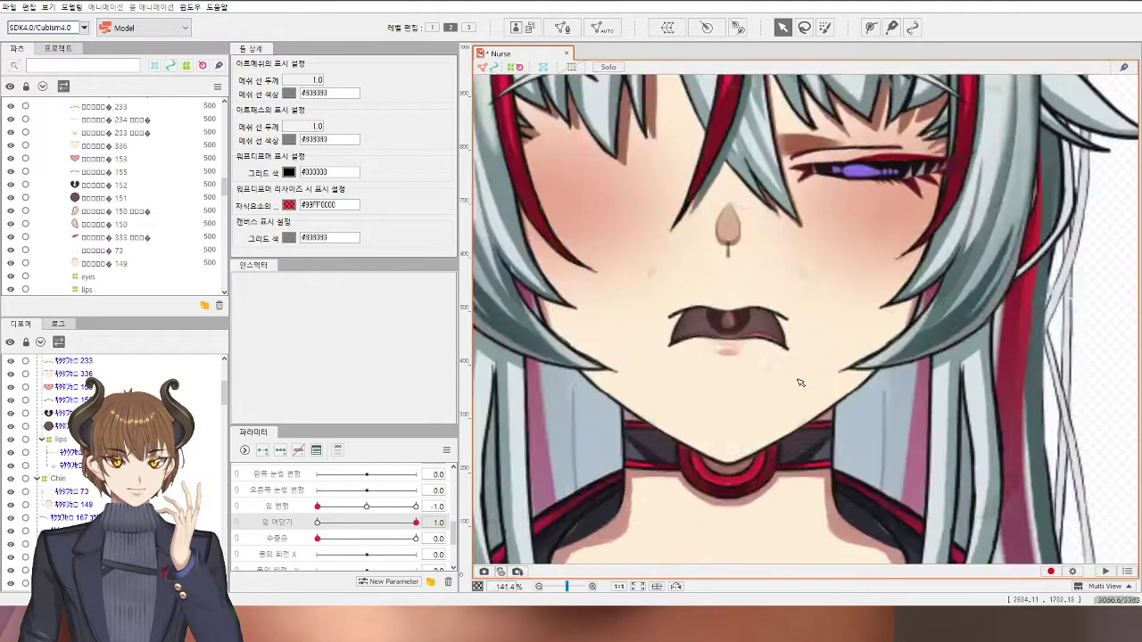
Step: Raise the left corner of lower-lip mesh 336's path and adjust the neighbouring edge points into a downward-bulging curve
left_click(539, 371)
left_click_drag(539, 371, 677, 384)
scroll(591, 302, "up", 1)
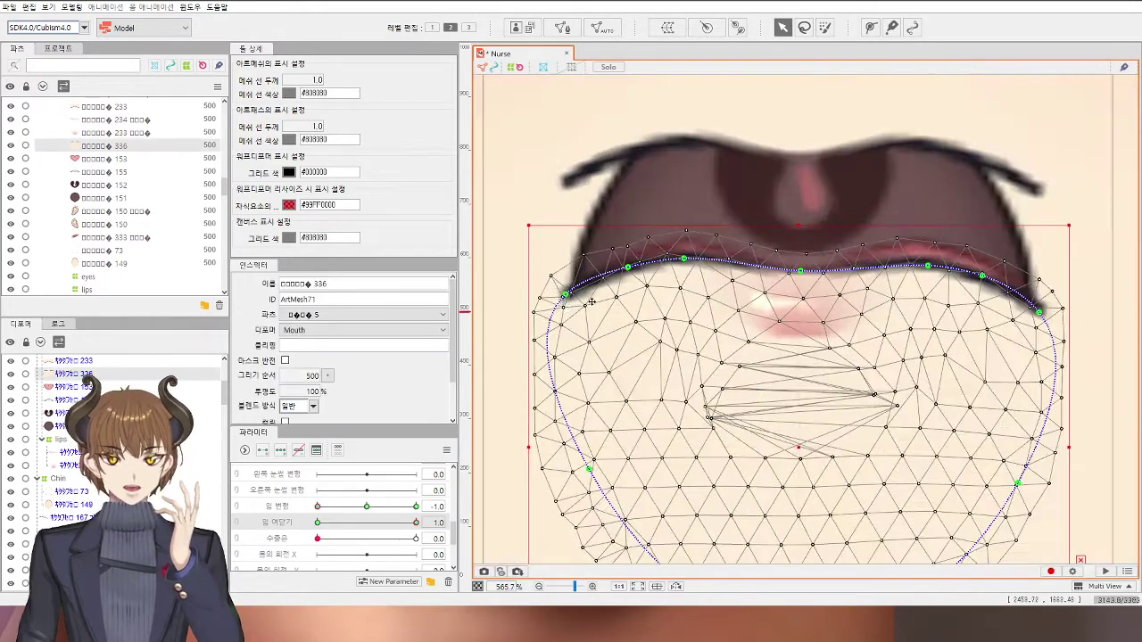
scroll(561, 283, "up", 1)
left_click_drag(587, 355, 607, 255)
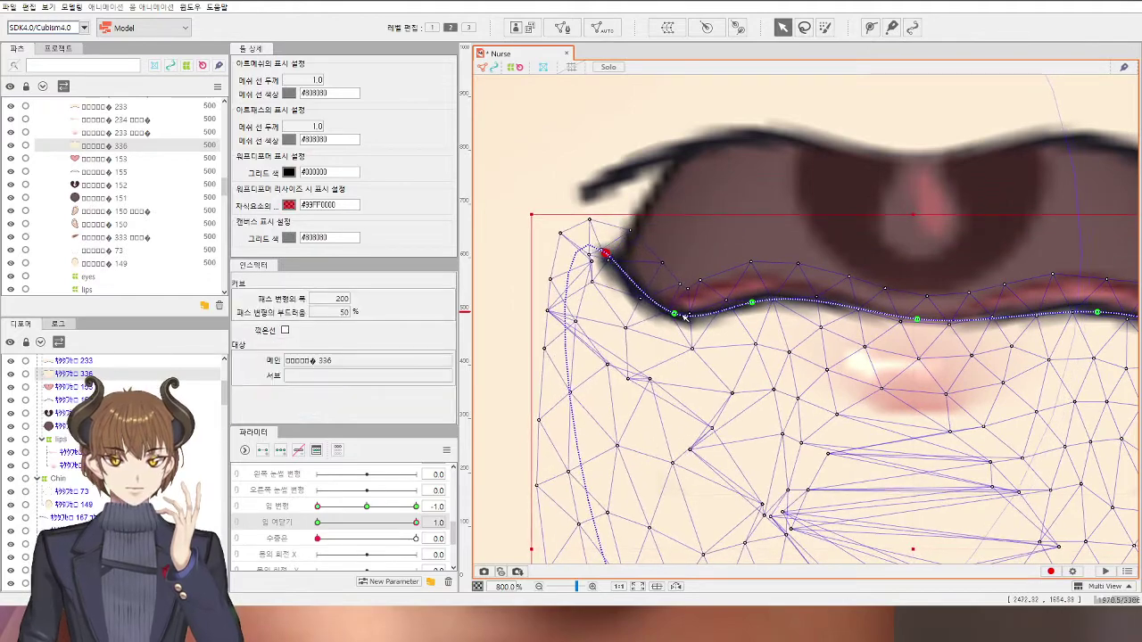
left_click_drag(679, 314, 683, 303)
left_click_drag(752, 303, 753, 327)
left_click_drag(1049, 338, 895, 337)
scroll(896, 337, "down", 2)
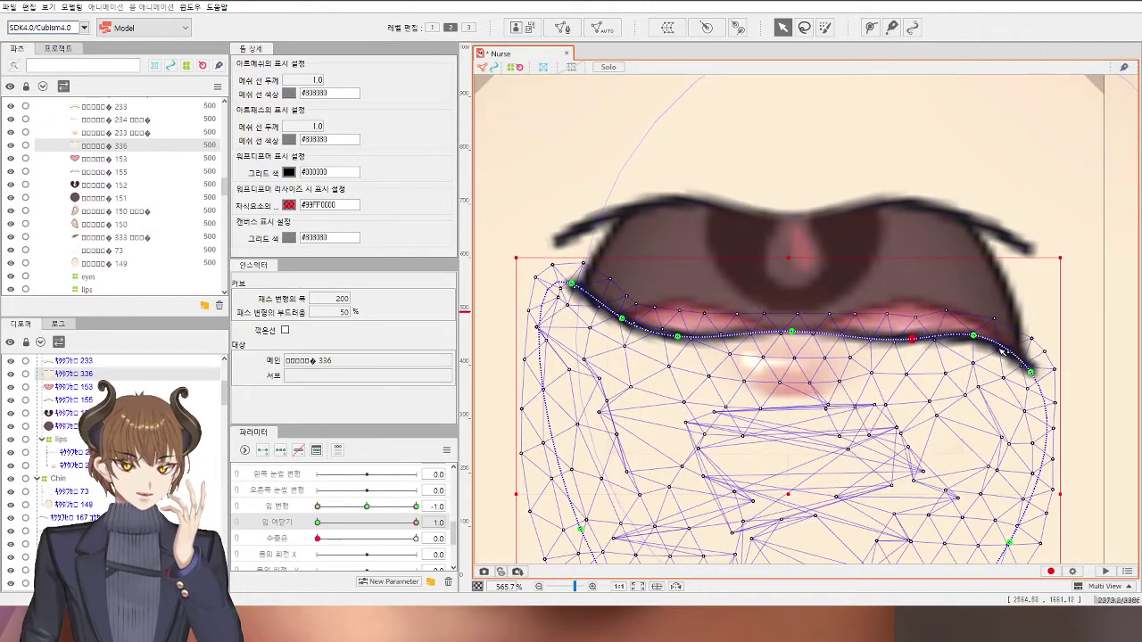
Step: Raise the right corner of lower-lip mesh 336's path to mirror the left side, and adjust the point beside it
left_click_drag(1031, 372, 1017, 296)
mouse_move(975, 331)
left_mouse_down()
mouse_move(1023, 295)
mouse_move(968, 331)
left_mouse_up()
scroll(914, 346, "down", 5)
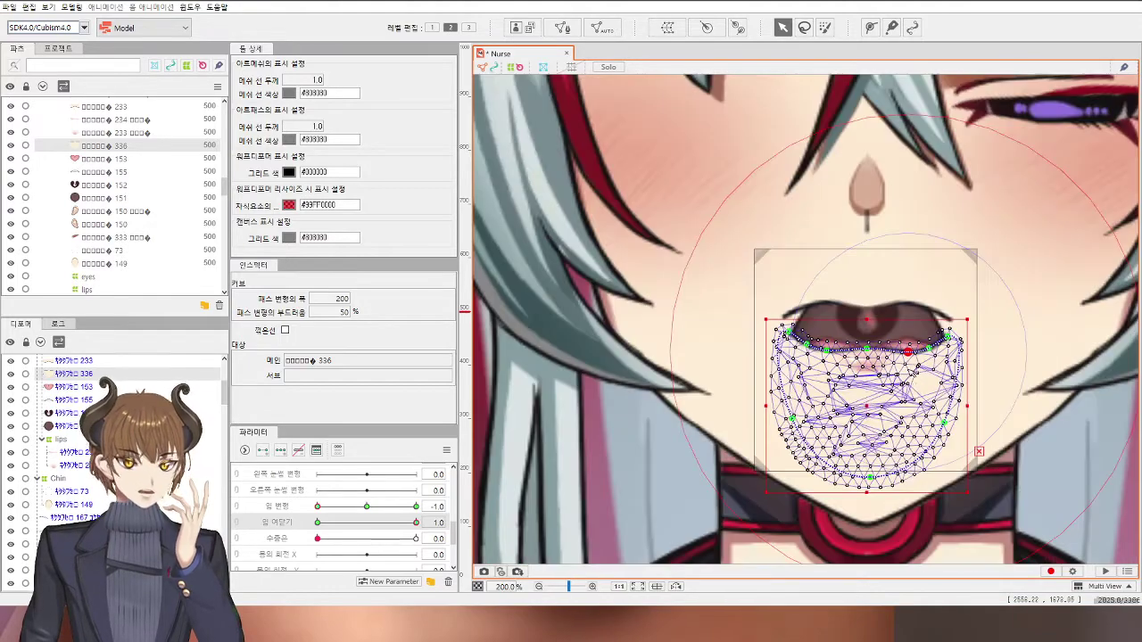
scroll(926, 432, "down", 1)
left_click(1025, 446)
scroll(1025, 446, "down", 1)
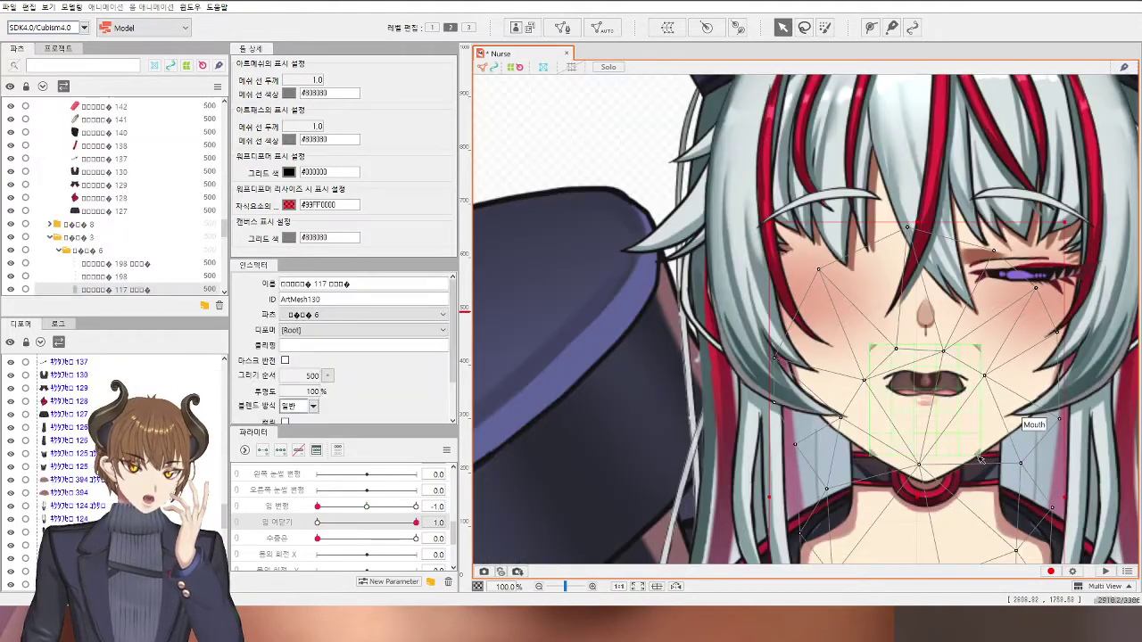
Step: Refine the points near both corners of lower-lip mesh 336's path for a more symmetrical mouth edge
left_click_drag(933, 461, 853, 407)
scroll(853, 355, "up", 4)
scroll(859, 347, "down", 4)
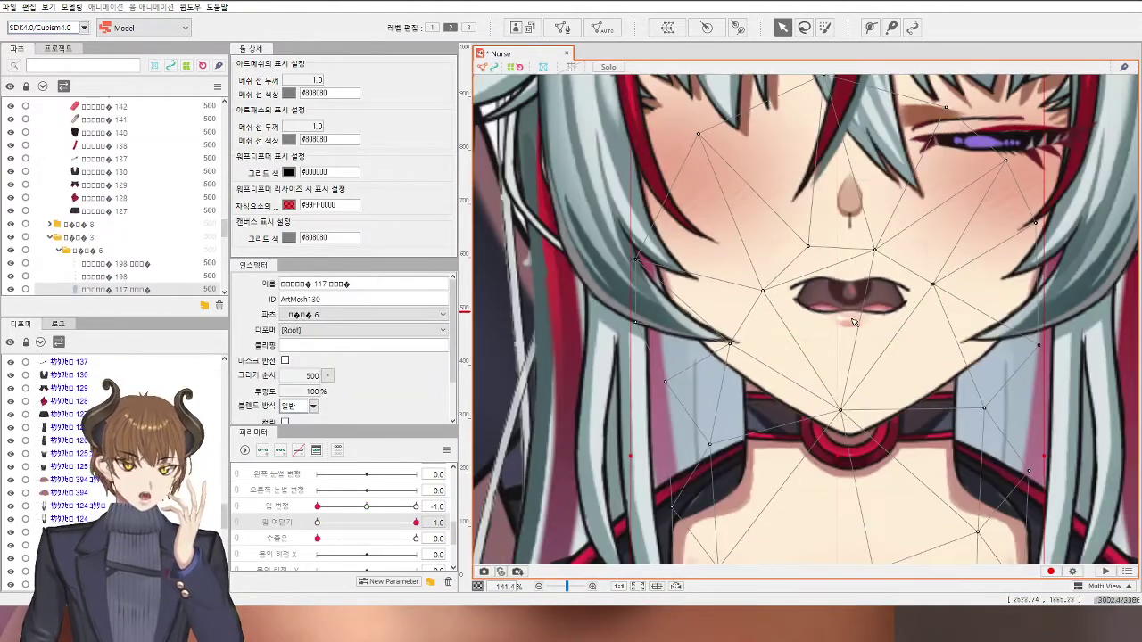
scroll(856, 300, "up", 1)
scroll(855, 301, "up", 2)
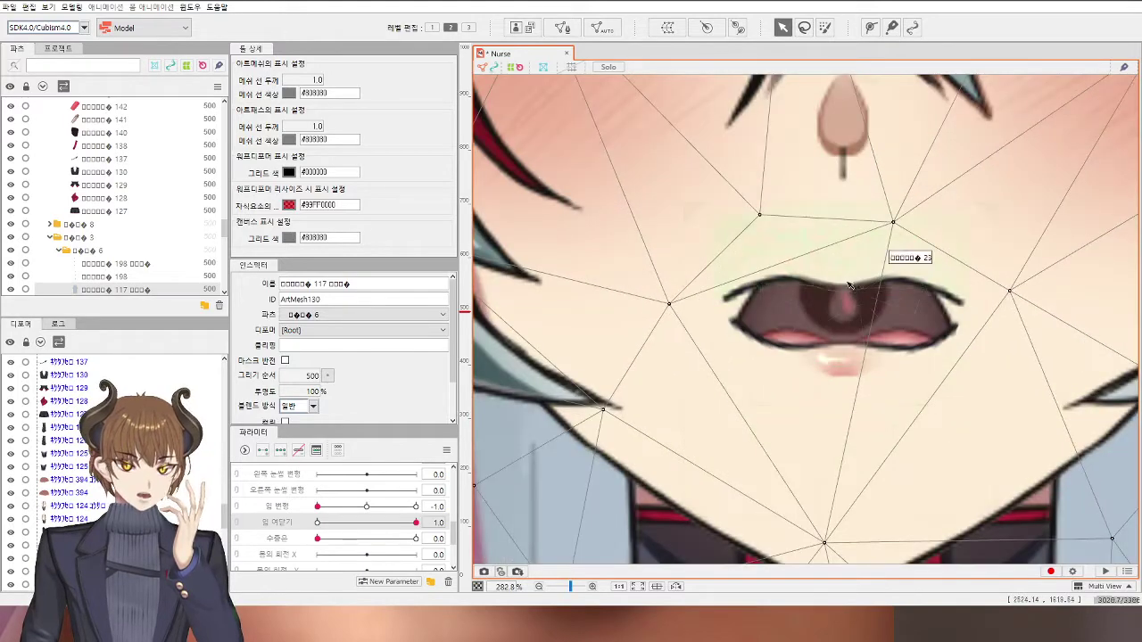
left_click(742, 353)
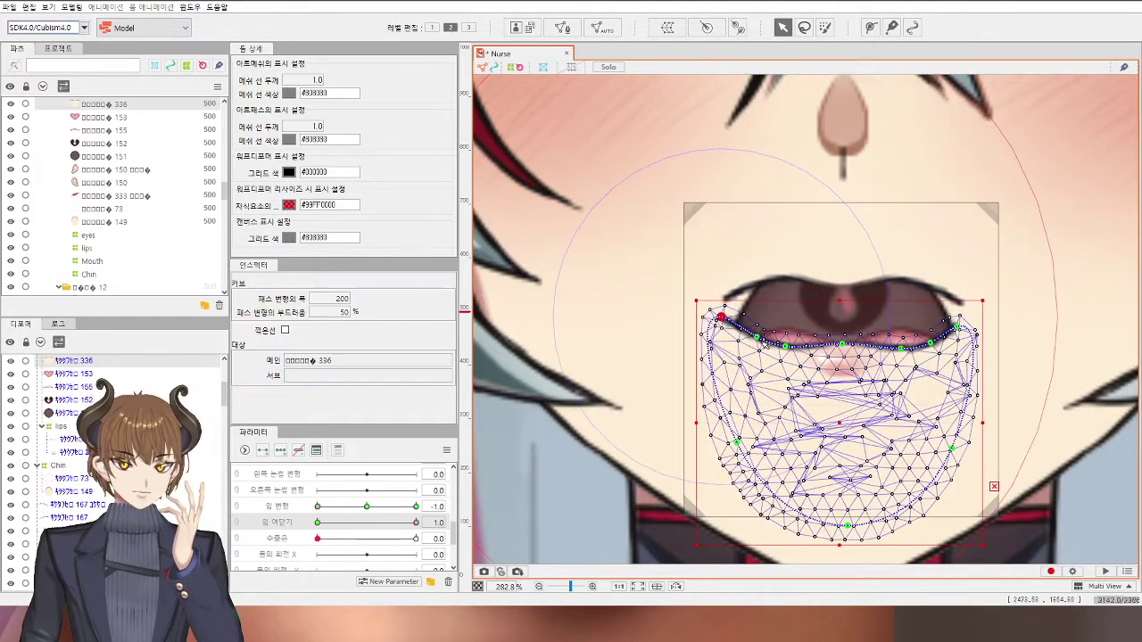
left_click_drag(756, 336, 749, 334)
mouse_move(957, 326)
left_mouse_down()
mouse_move(970, 320)
mouse_move(933, 342)
mouse_move(941, 337)
left_mouse_up()
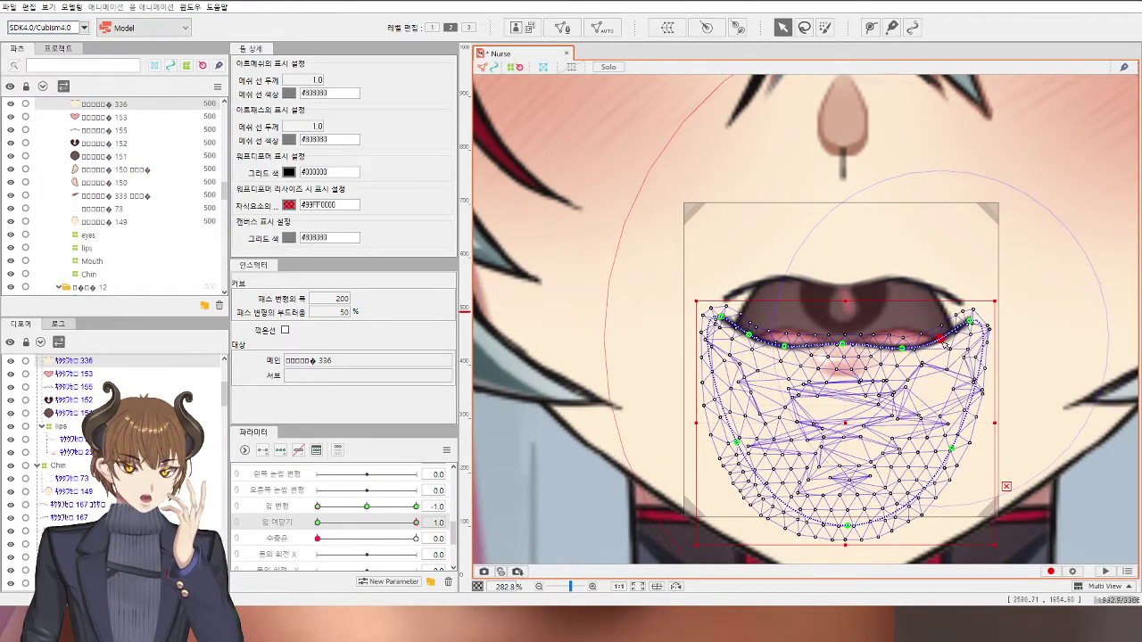
Step: Pull the left corner of upper-lip mesh 233's path down to the lower lip's corner and lower the point beside it
left_click(879, 286)
scroll(749, 297, "up", 3)
left_click_drag(700, 302, 689, 336)
left_click_drag(757, 279, 754, 288)
Step: Pull upper-lip mesh 233's right path corner out to the lower lip's corner and slightly lower both crest points of the edge
left_click_drag(1009, 320, 859, 298)
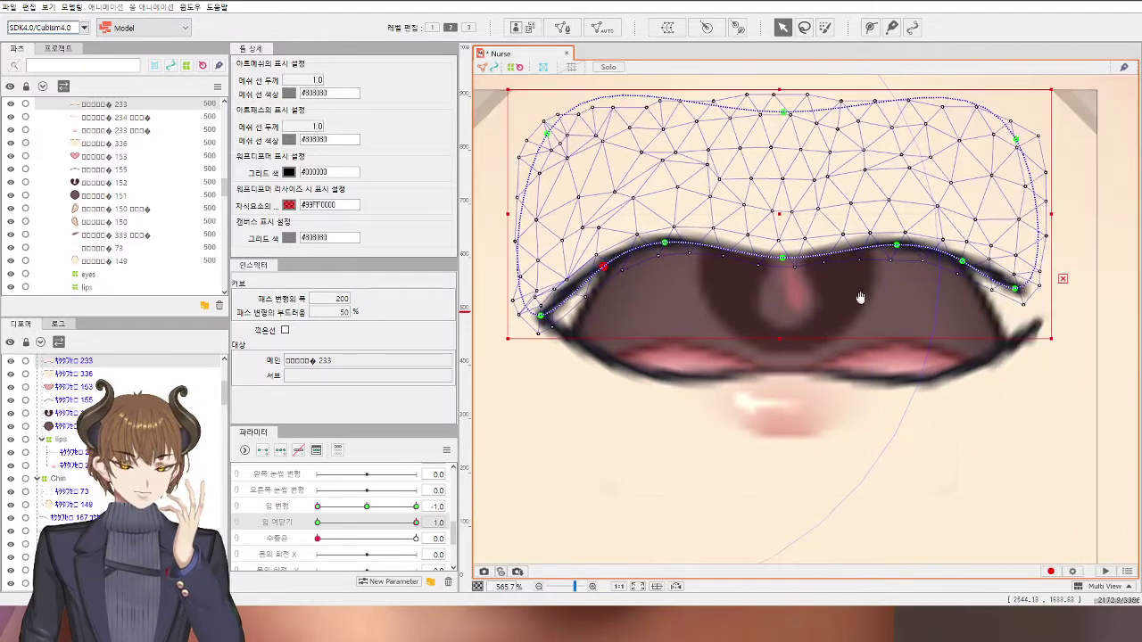
left_click_drag(1015, 288, 1039, 322)
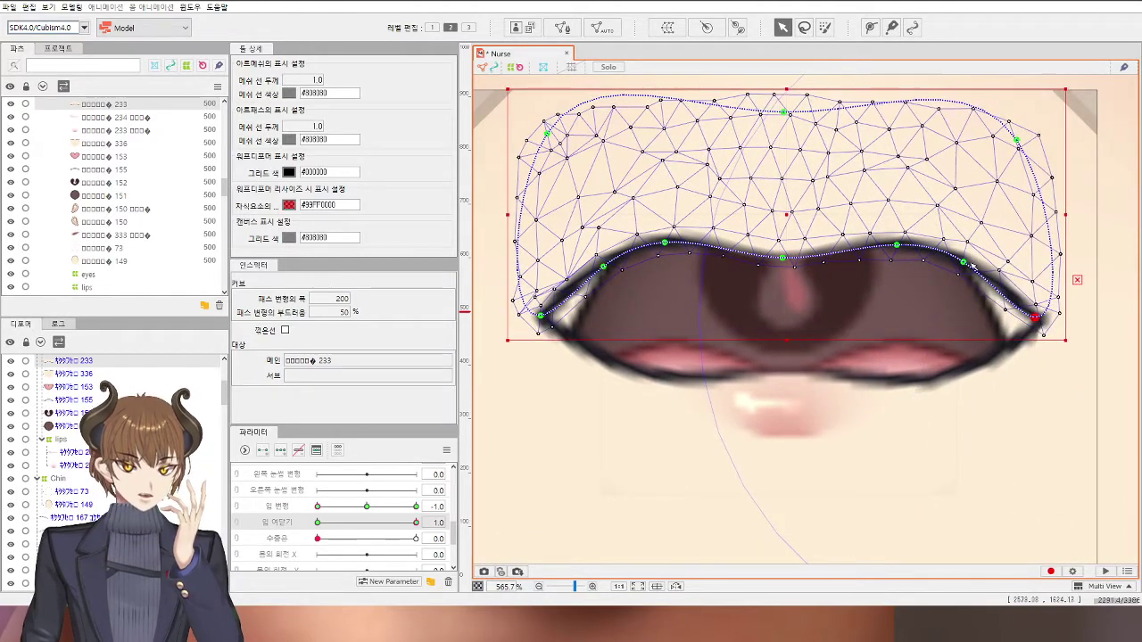
left_click_drag(968, 263, 972, 266)
left_click_drag(902, 245, 902, 251)
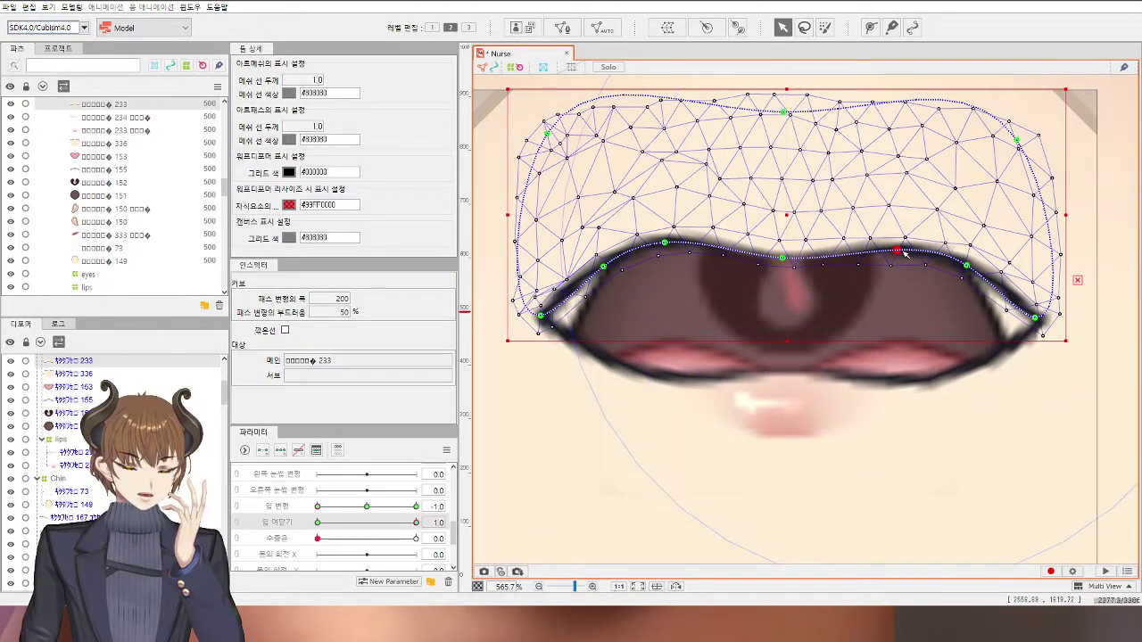
left_click_drag(664, 242, 666, 247)
scroll(786, 257, "down", 2)
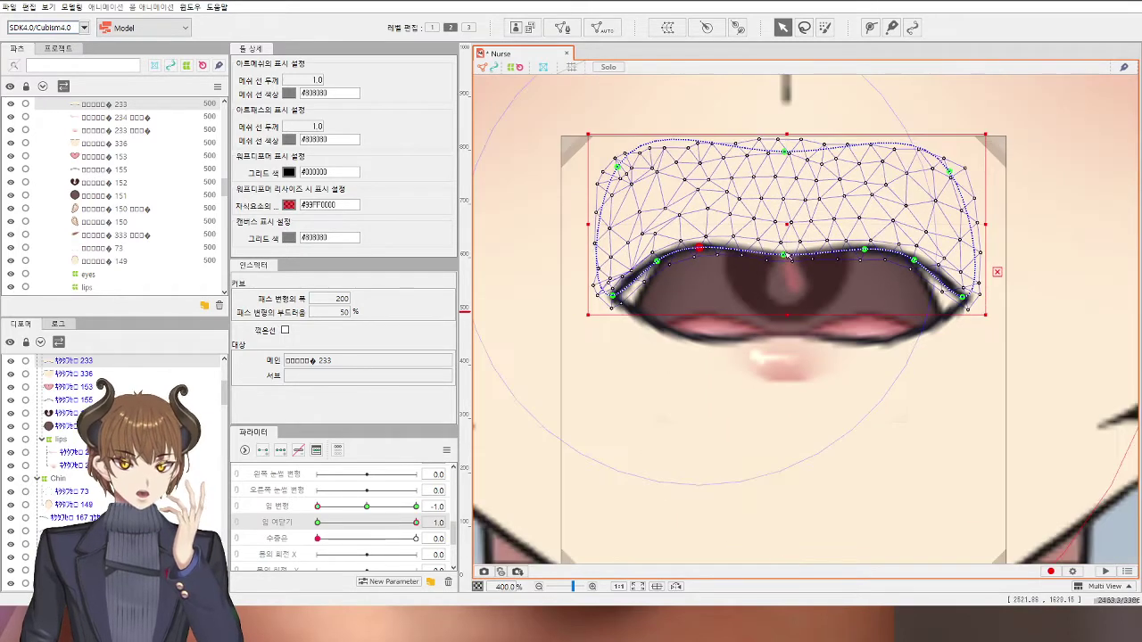
Step: Lower the centre point and both crest points of upper-lip mesh 233's lower edge, evening out the two sides
left_click_drag(786, 257, 788, 263)
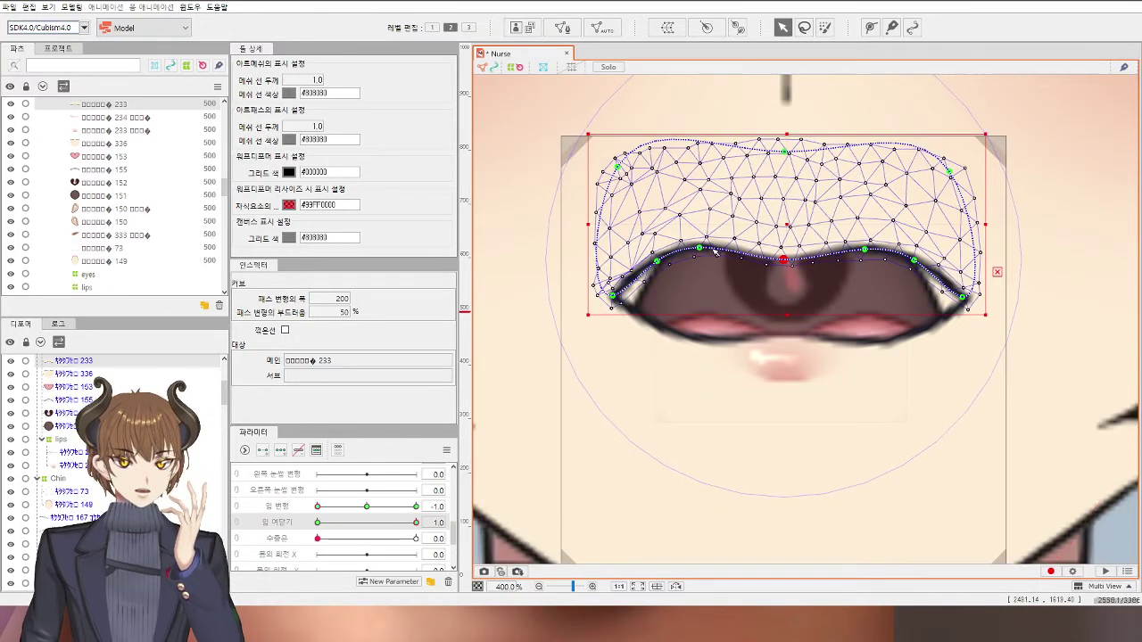
left_click_drag(701, 249, 707, 255)
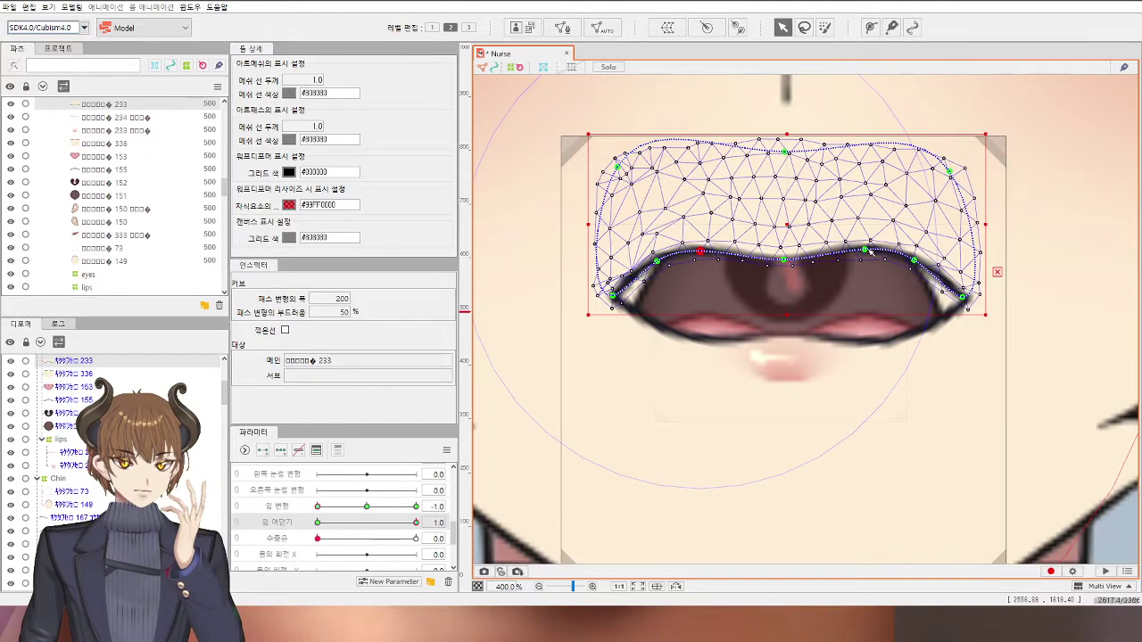
left_click_drag(870, 252, 915, 262)
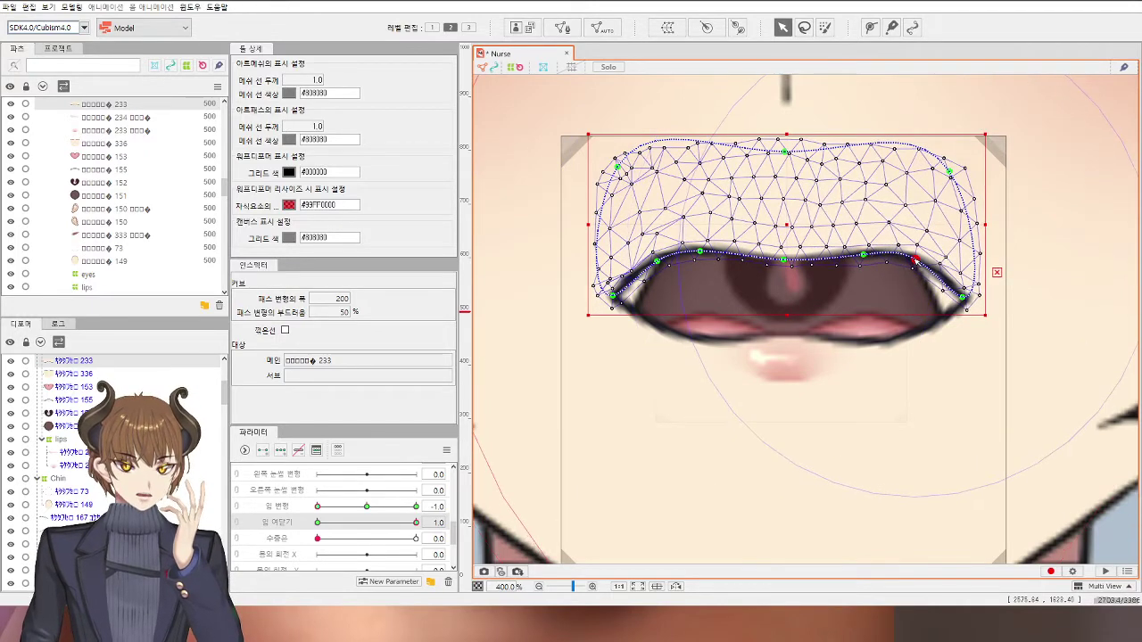
left_click(864, 254)
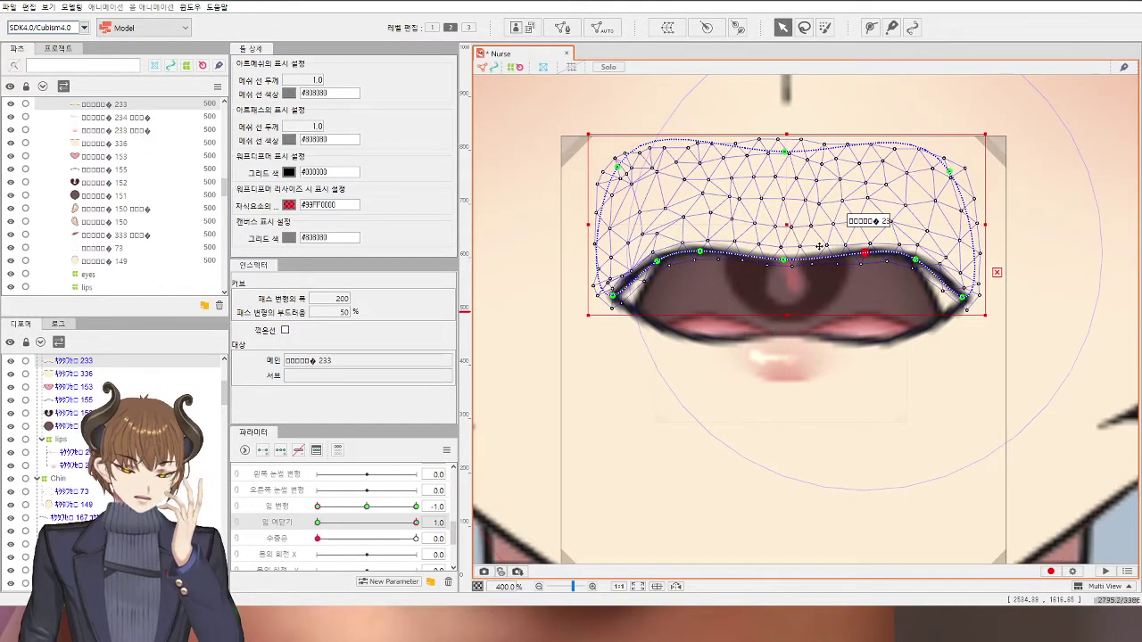
scroll(838, 330, "down", 8)
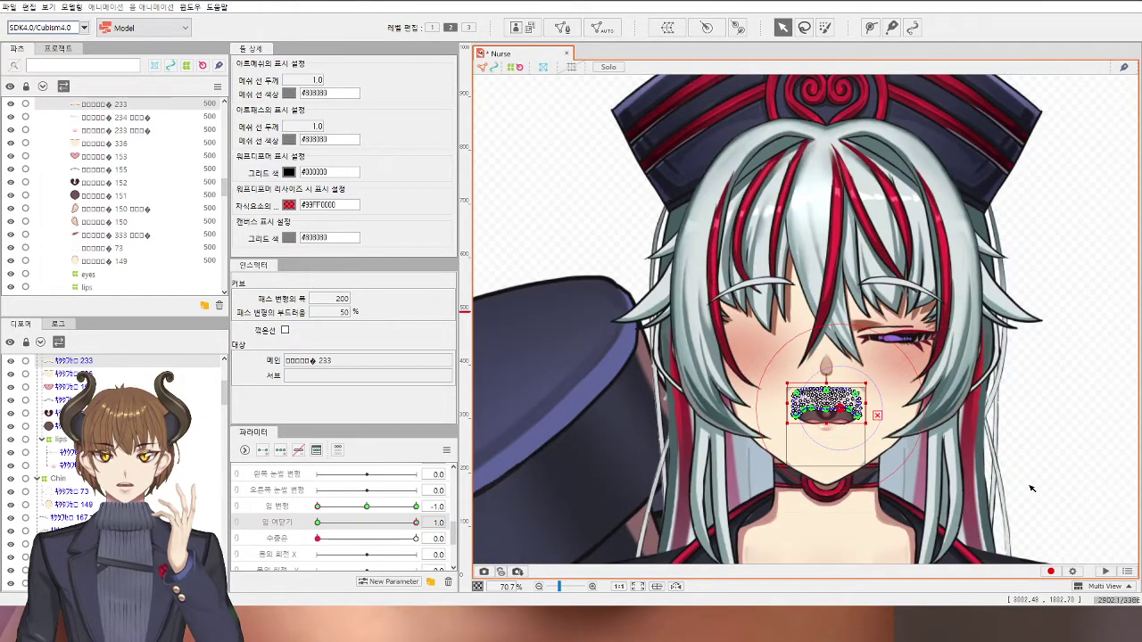
left_click(1032, 488)
Step: Nudge the lips warp deformer slightly upward beneath the lower lip and check it near 입 여닫기 1.0
left_click(104, 156)
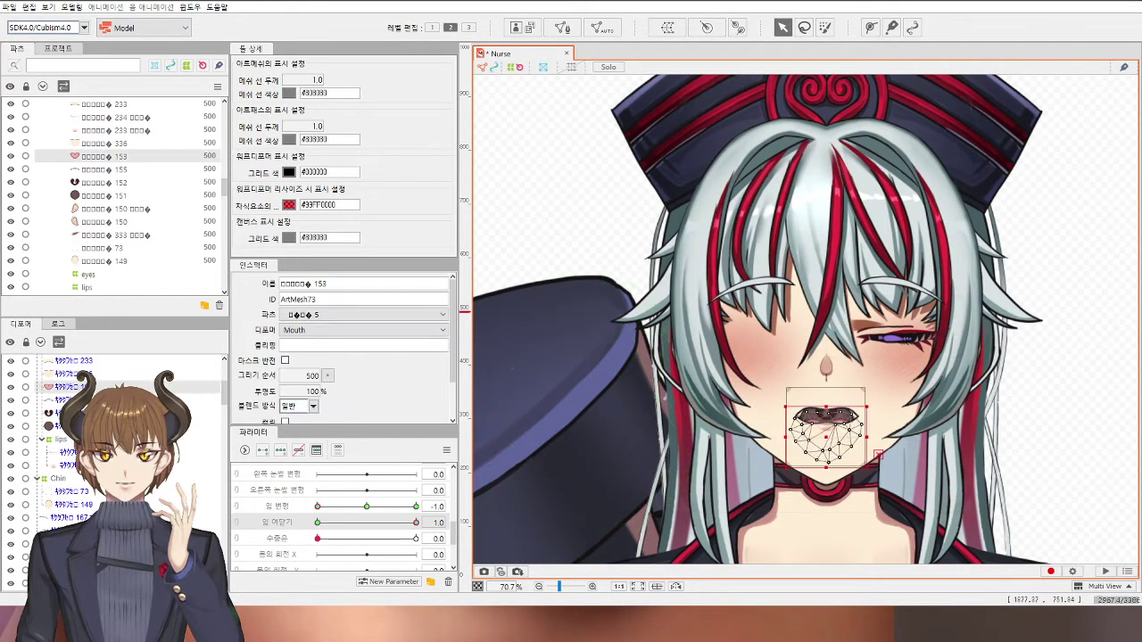
left_click(70, 491)
scroll(833, 439, "up", 13)
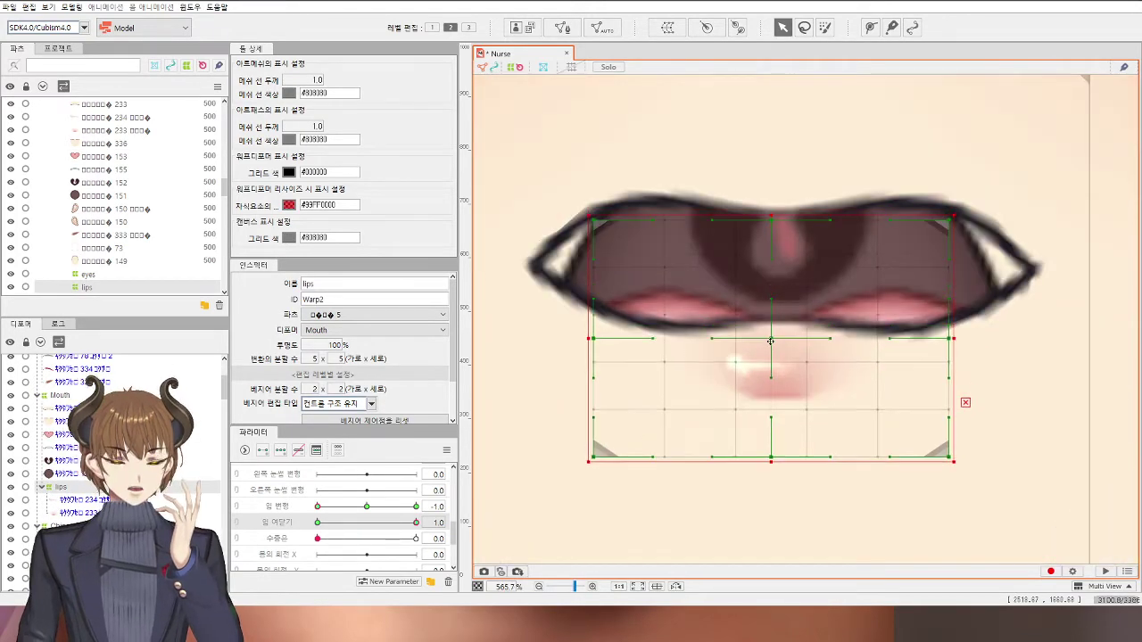
mouse_move(402, 521)
left_mouse_down()
mouse_move(317, 522)
mouse_move(419, 523)
left_mouse_up()
Step: Pull both upper side points of mouth-interior mesh 151's path outward so the dark interior fills the mouth corners
left_click(683, 268)
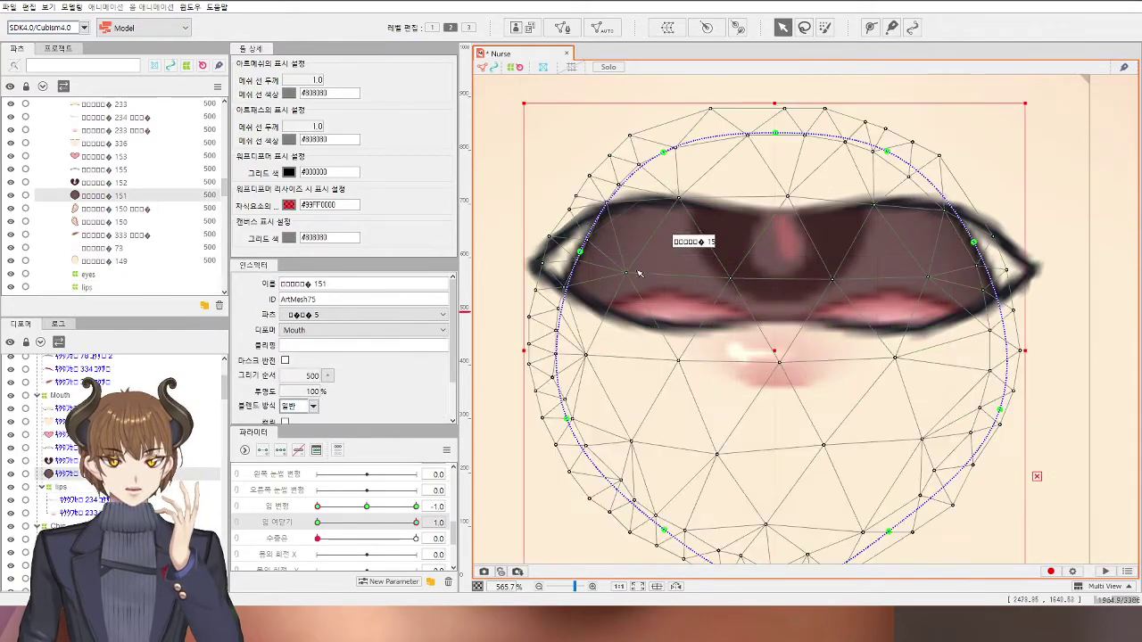
scroll(691, 294, "down", 7)
scroll(646, 301, "up", 7)
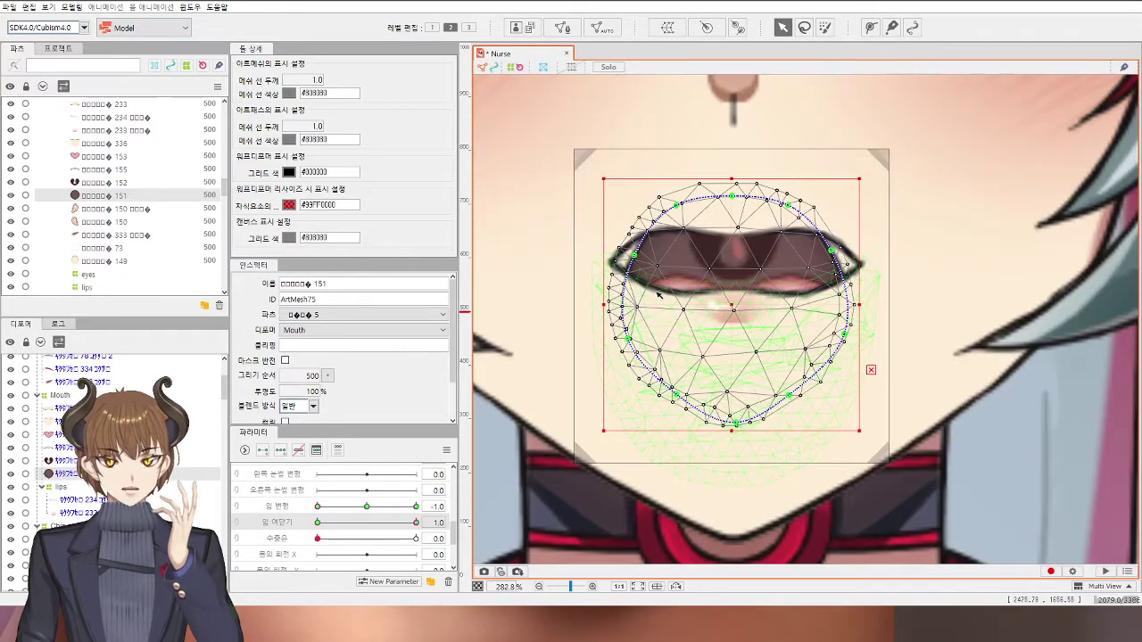
mouse_move(416, 523)
left_mouse_down()
mouse_move(317, 522)
mouse_move(417, 523)
left_mouse_up()
left_click_drag(618, 231, 586, 230)
left_click_drag(1013, 221, 1061, 234)
scroll(956, 397, "down", 5)
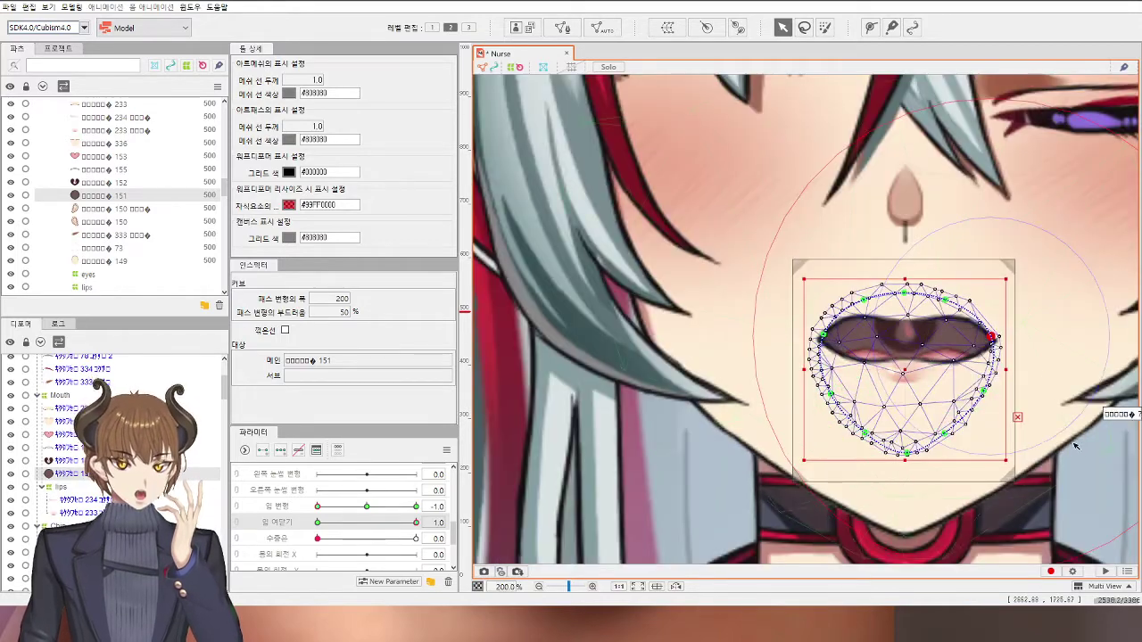
left_click(1075, 445)
scroll(981, 450, "down", 3)
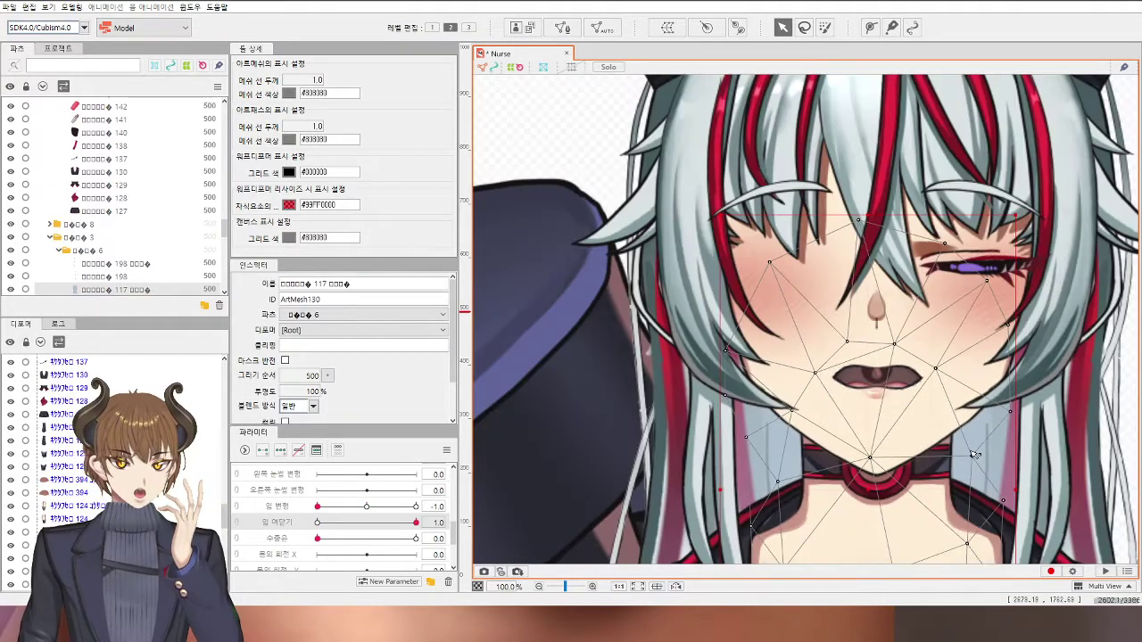
Step: Lower the centre point of lower-lip mesh 336's path and the points on both sides of it to deepen the mouth
scroll(886, 389, "up", 4)
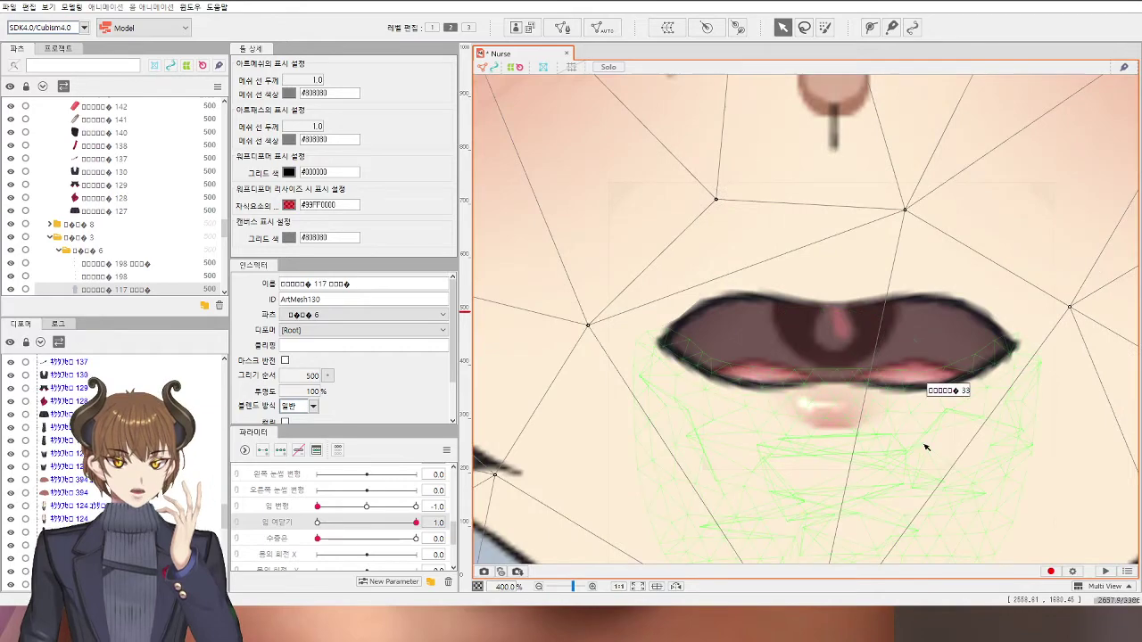
left_click(926, 448)
scroll(833, 397, "up", 2)
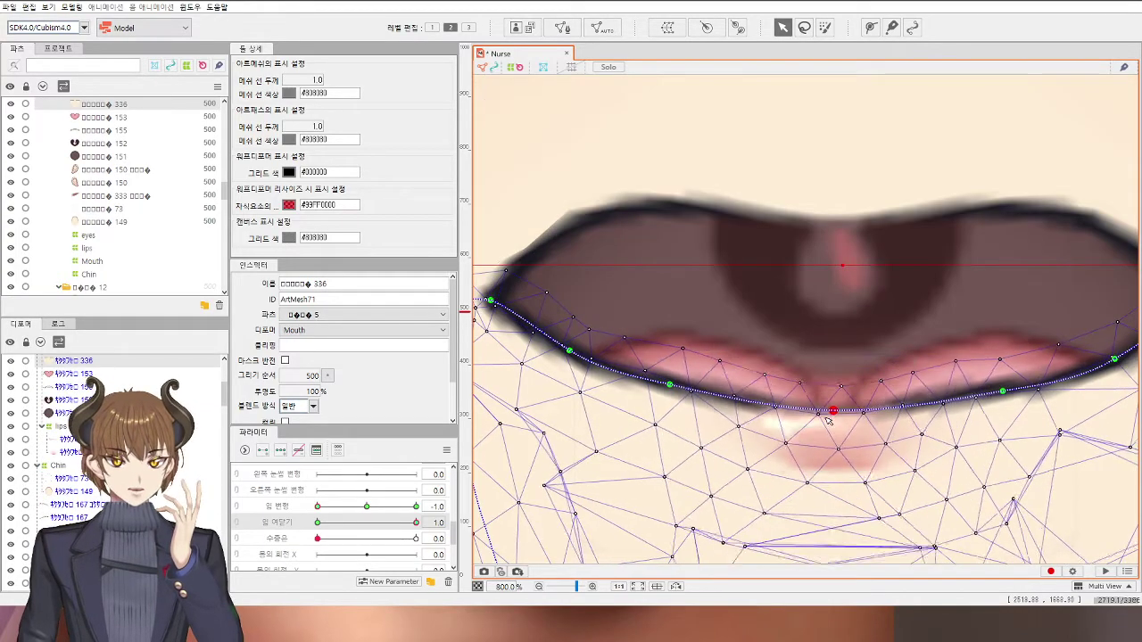
left_click_drag(829, 414, 832, 428)
left_click_drag(672, 385, 671, 401)
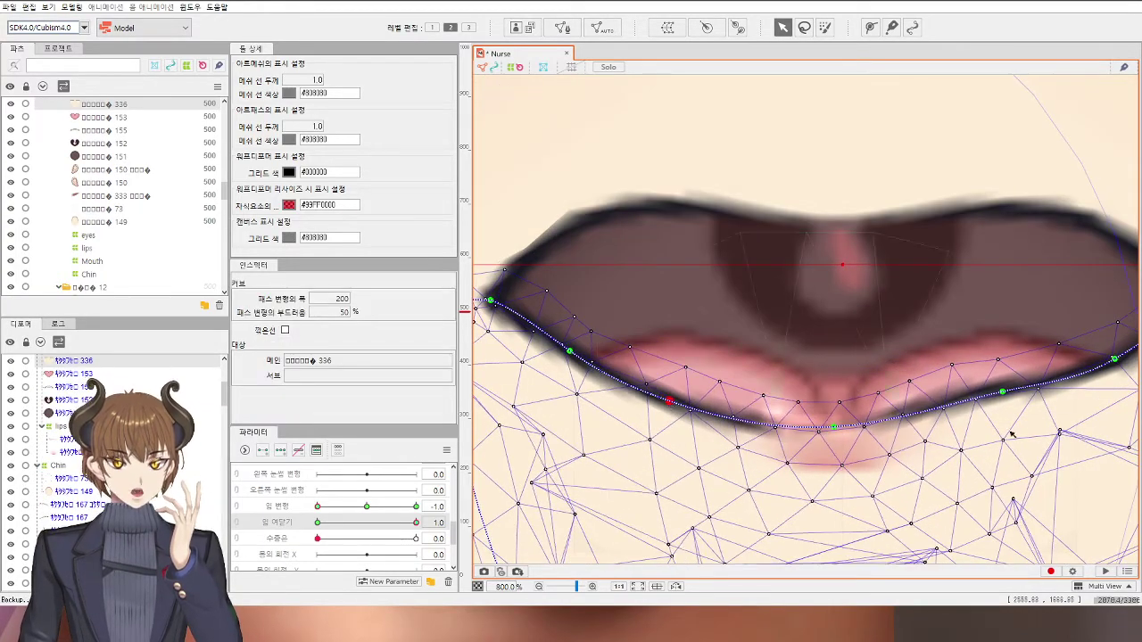
scroll(981, 412, "down", 6)
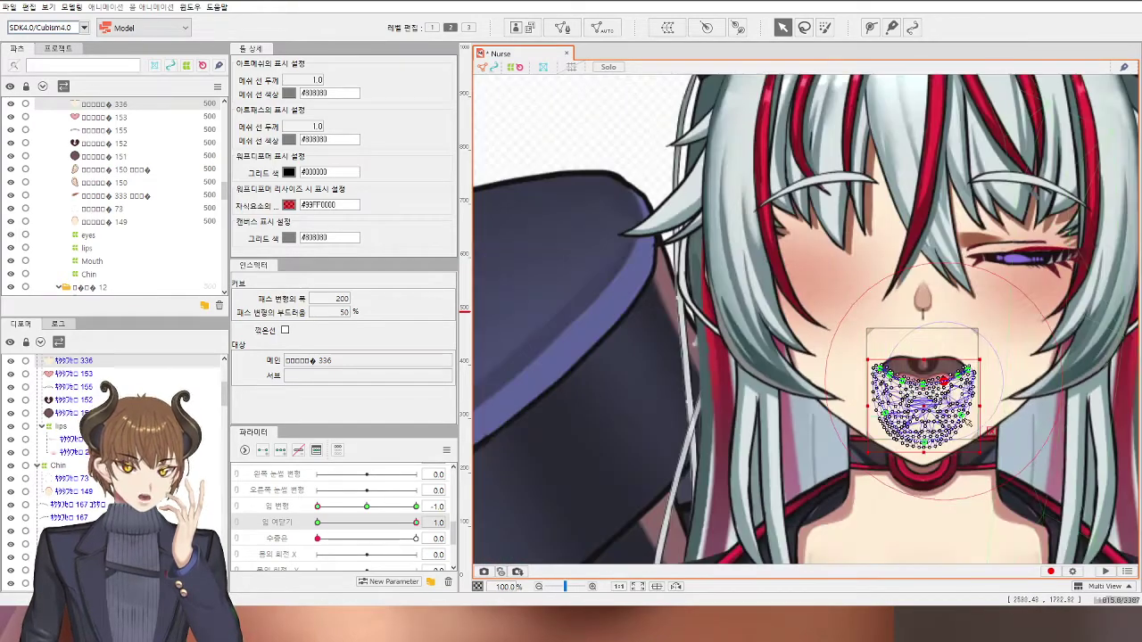
left_click(1022, 444)
left_click(1008, 438)
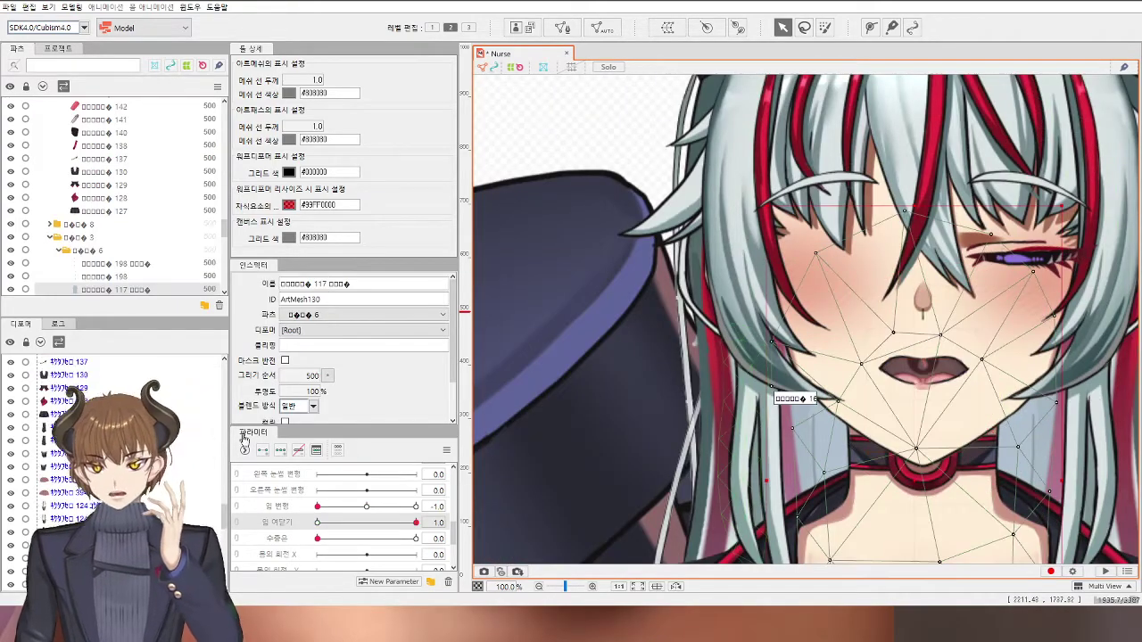
Step: Move the lips warp deformer down to follow the lowered edge of the lower lip
scroll(895, 401, "up", 4)
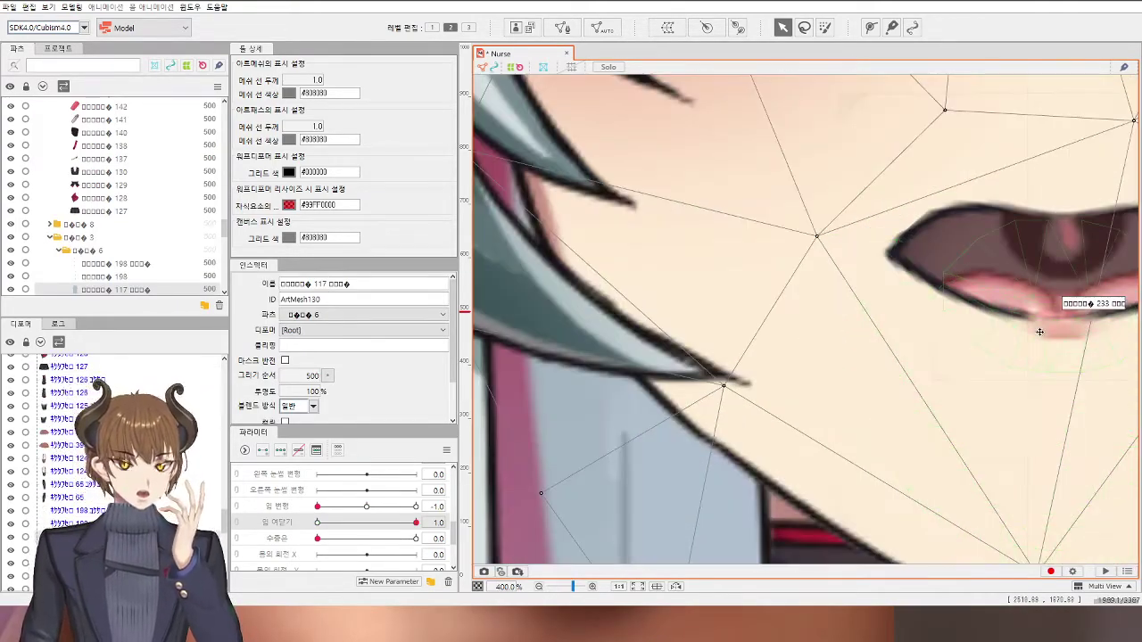
left_click(1039, 331)
left_click_drag(932, 410, 661, 415)
left_click(667, 375)
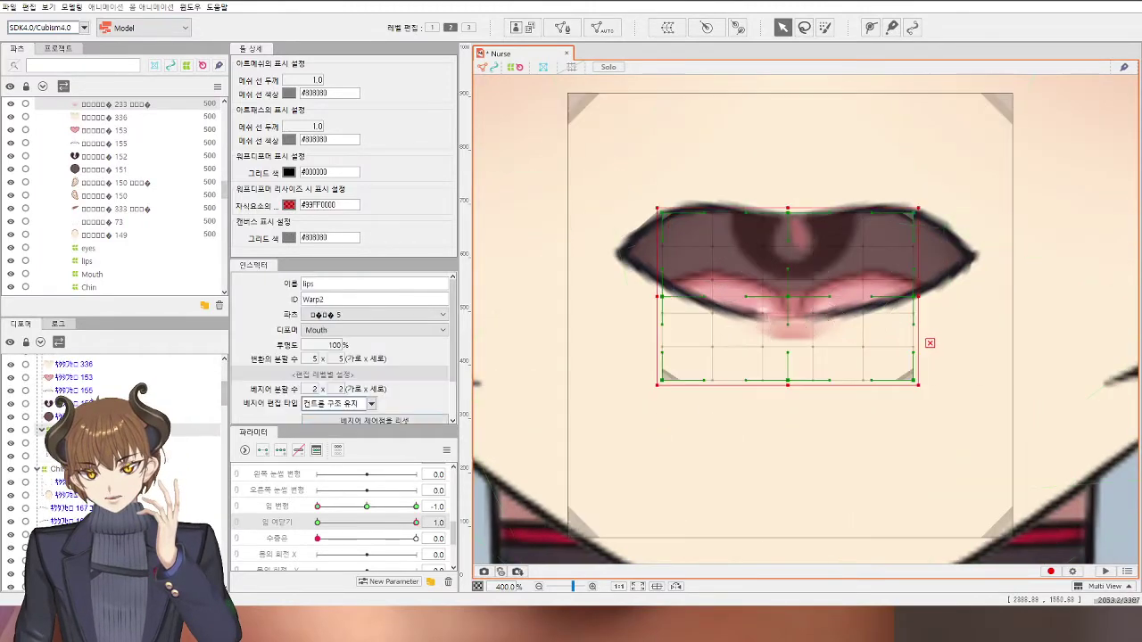
left_click_drag(777, 411, 708, 397)
scroll(714, 326, "up", 1)
left_click_drag(723, 265, 719, 301)
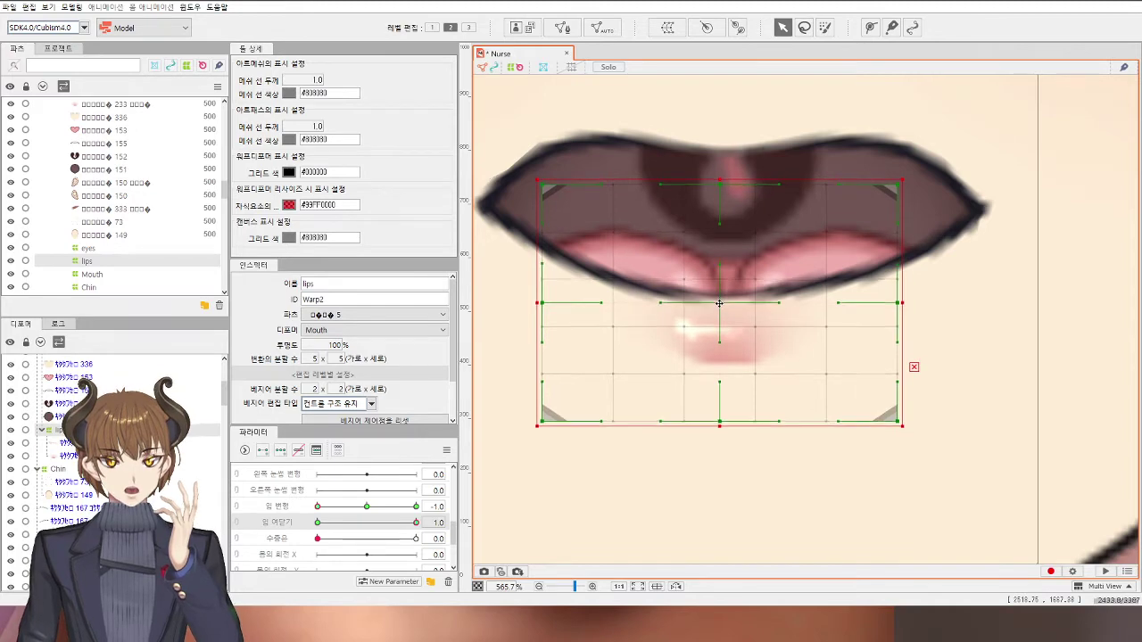
scroll(1088, 368, "down", 10)
left_click(1088, 367)
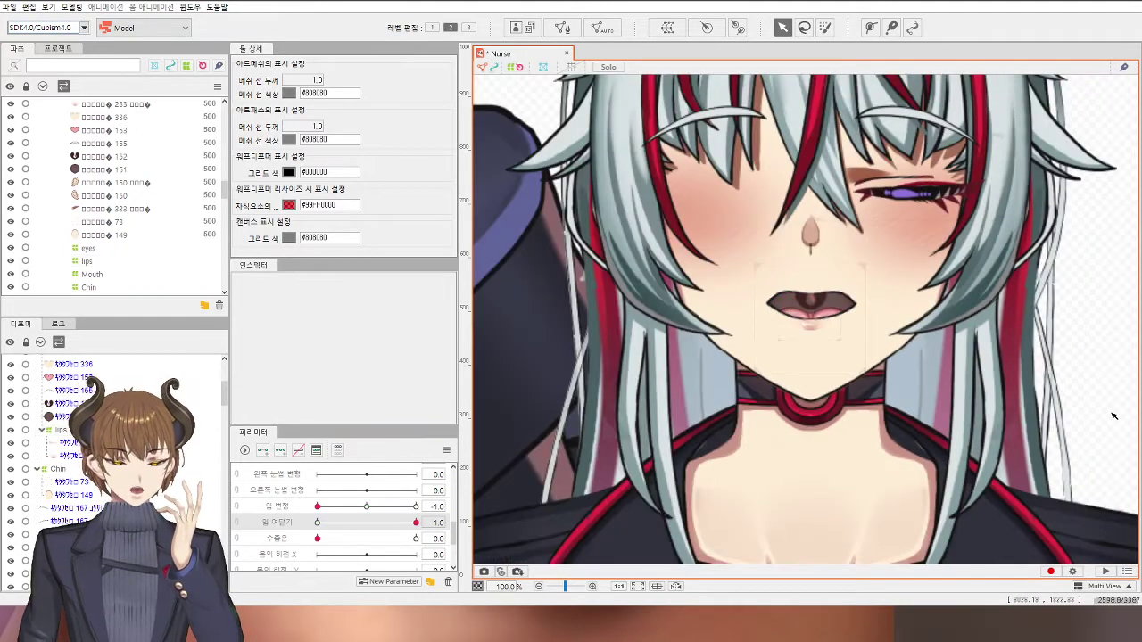
scroll(1113, 415, "down", 1)
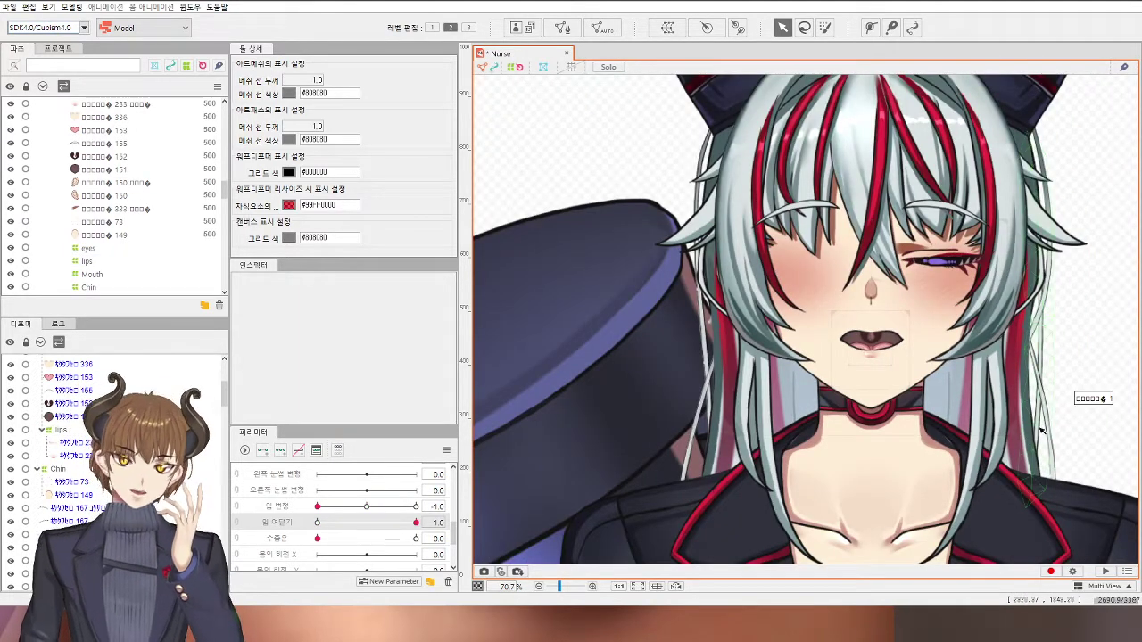
Step: Compare the Chin warp deformer at 입 여닫기 0.0 and 1.0, and raise its lower control points at 1.0 to reduce the chin drop
left_click(872, 399)
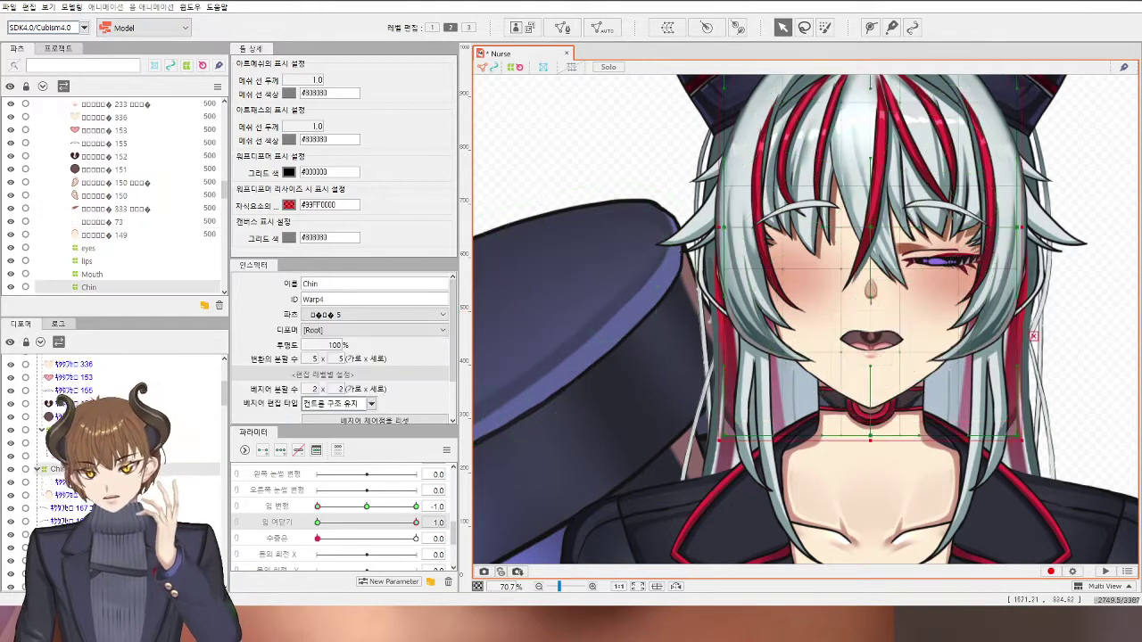
left_click_drag(790, 462, 917, 344)
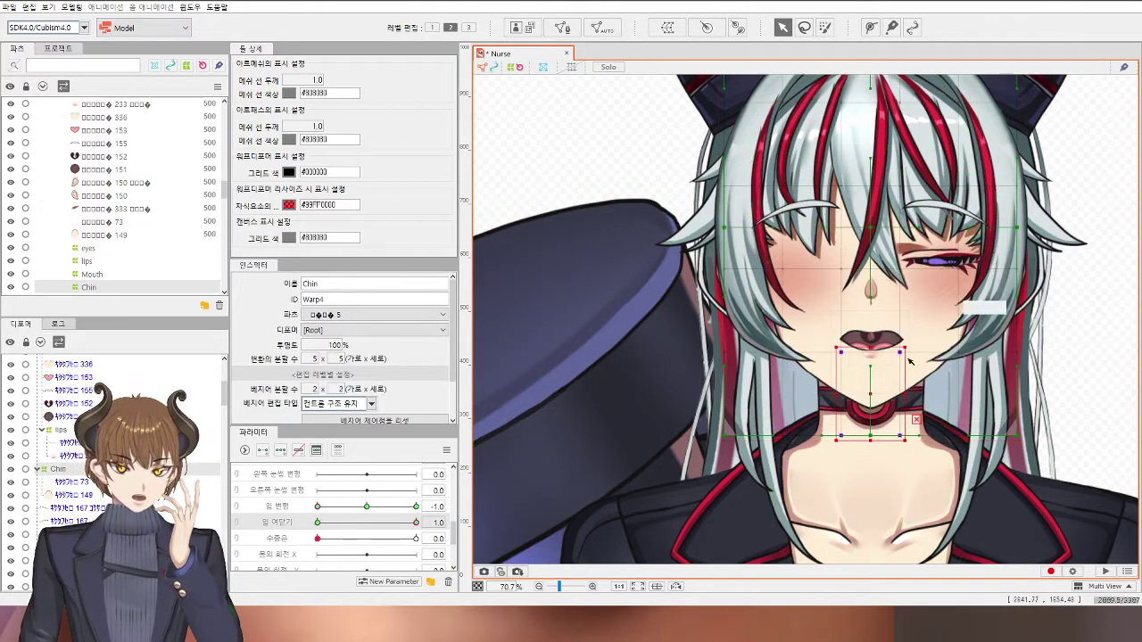
left_click(318, 522)
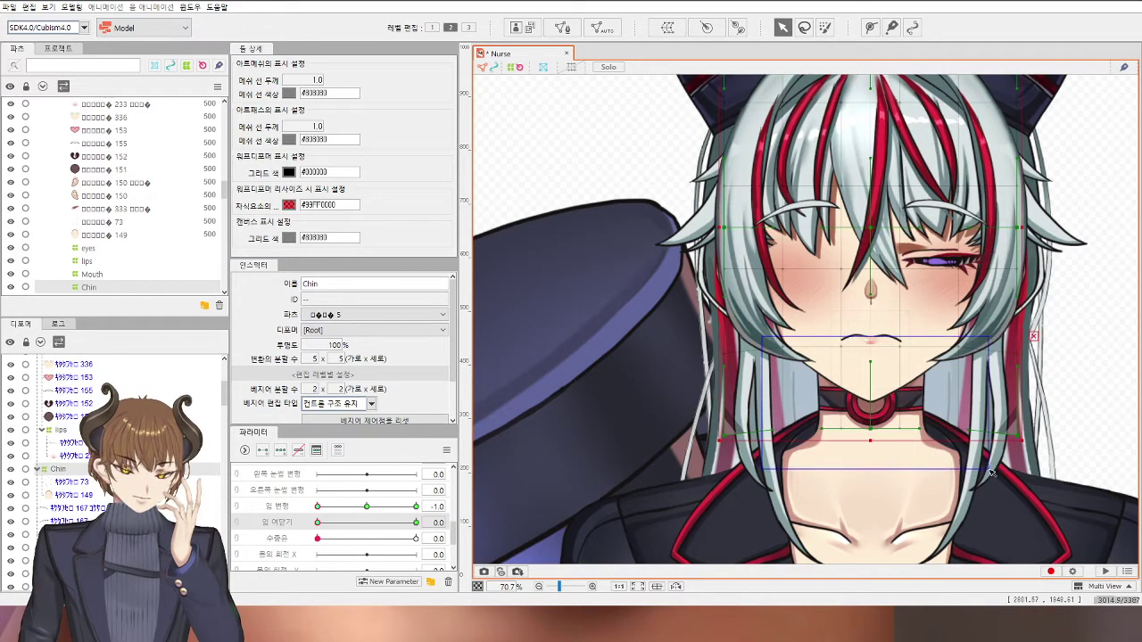
left_click(415, 521)
scroll(840, 386, "up", 2)
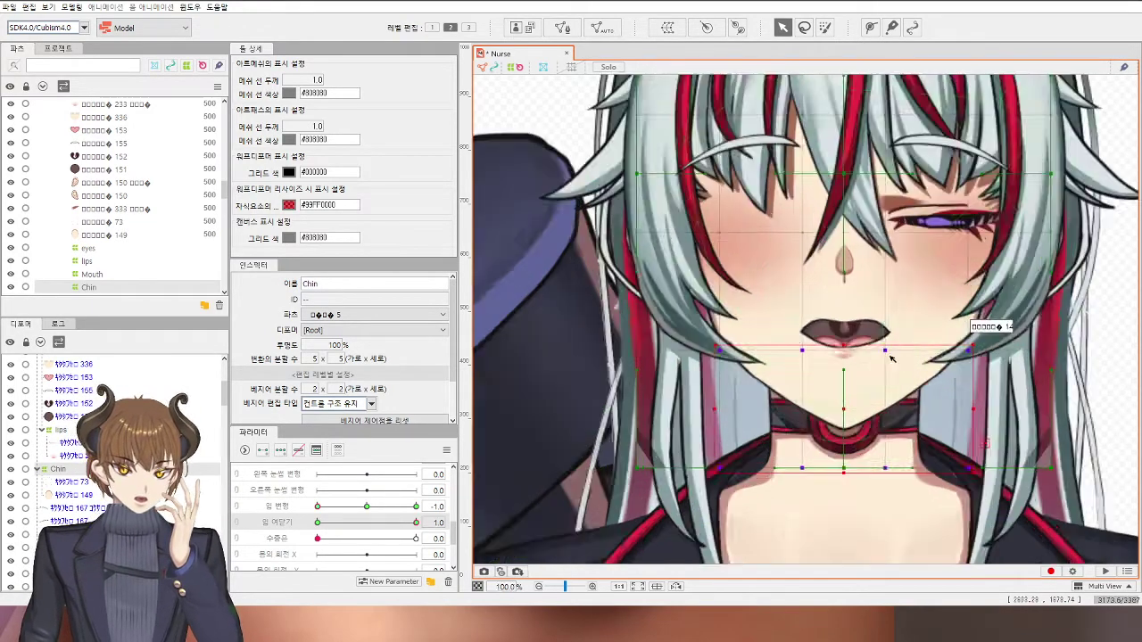
left_click_drag(834, 424, 830, 414)
Step: Slightly lower the Chin deformer's two bottom control points beside the centre, check the 입 여닫기 motion, and return to 1.0
left_click_drag(391, 524, 453, 527)
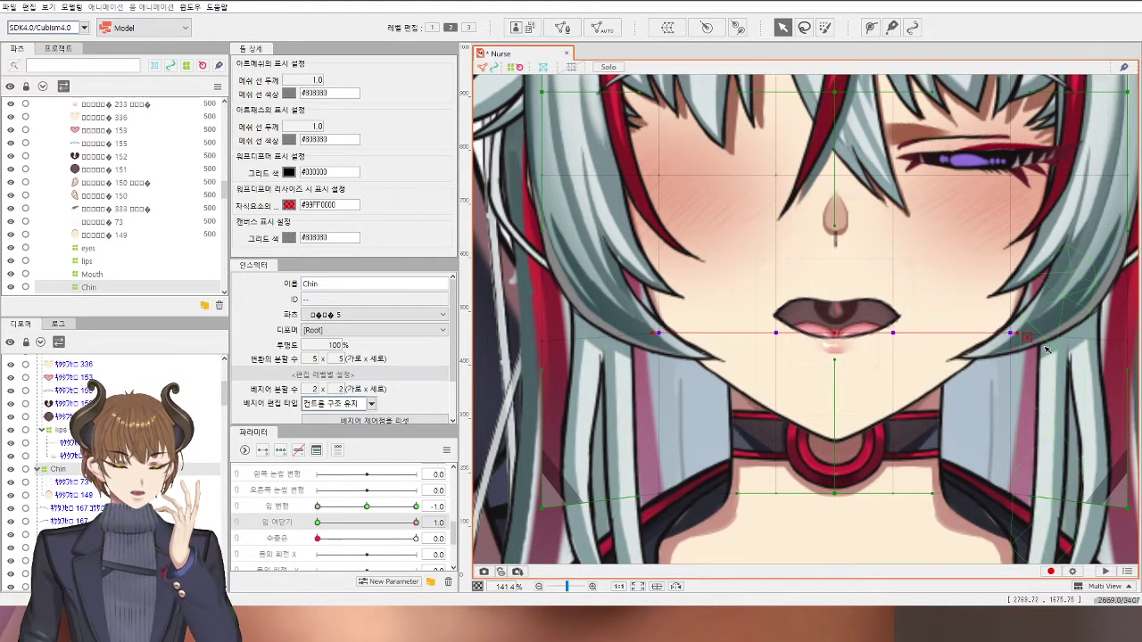
mouse_move(416, 522)
left_mouse_down()
mouse_move(360, 528)
mouse_move(415, 523)
left_mouse_up()
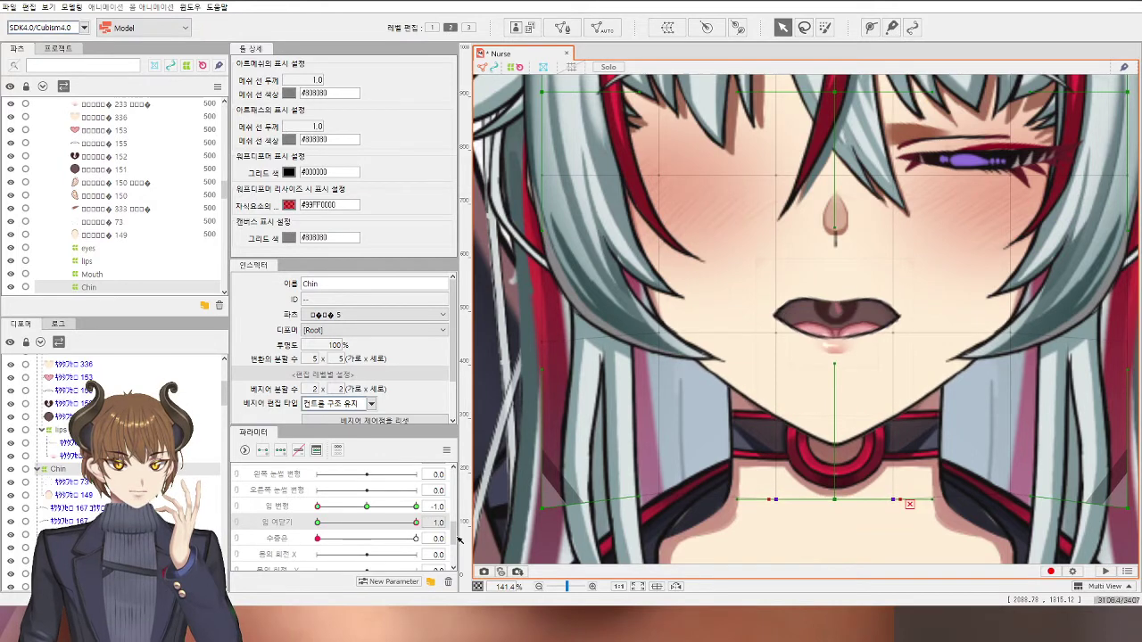
left_click_drag(458, 540, 411, 535)
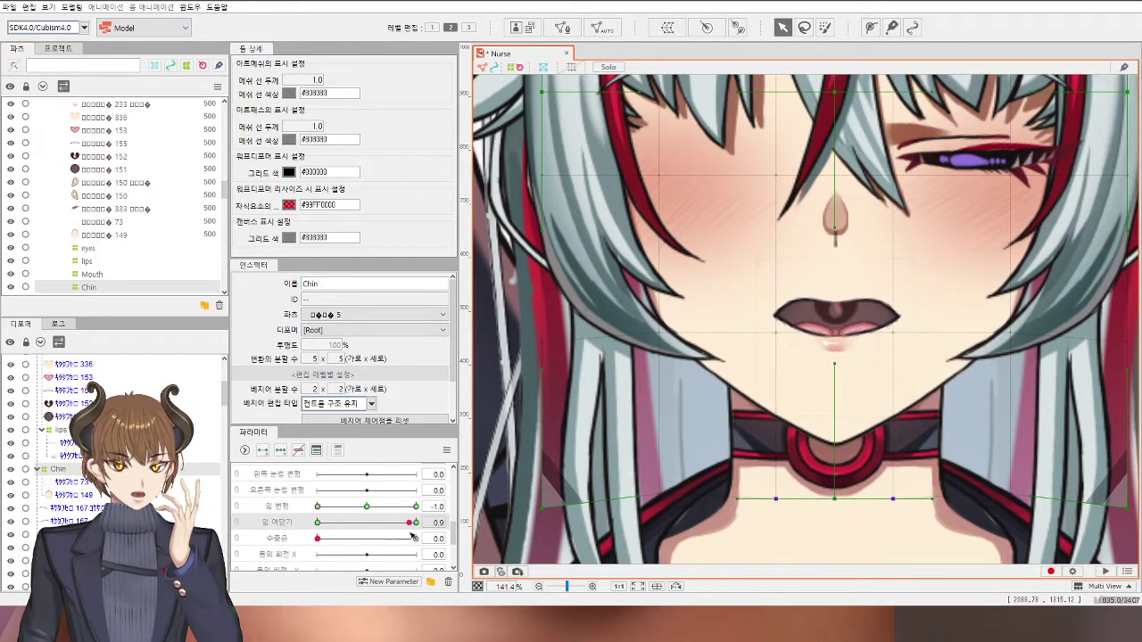
key("ctrl+z")
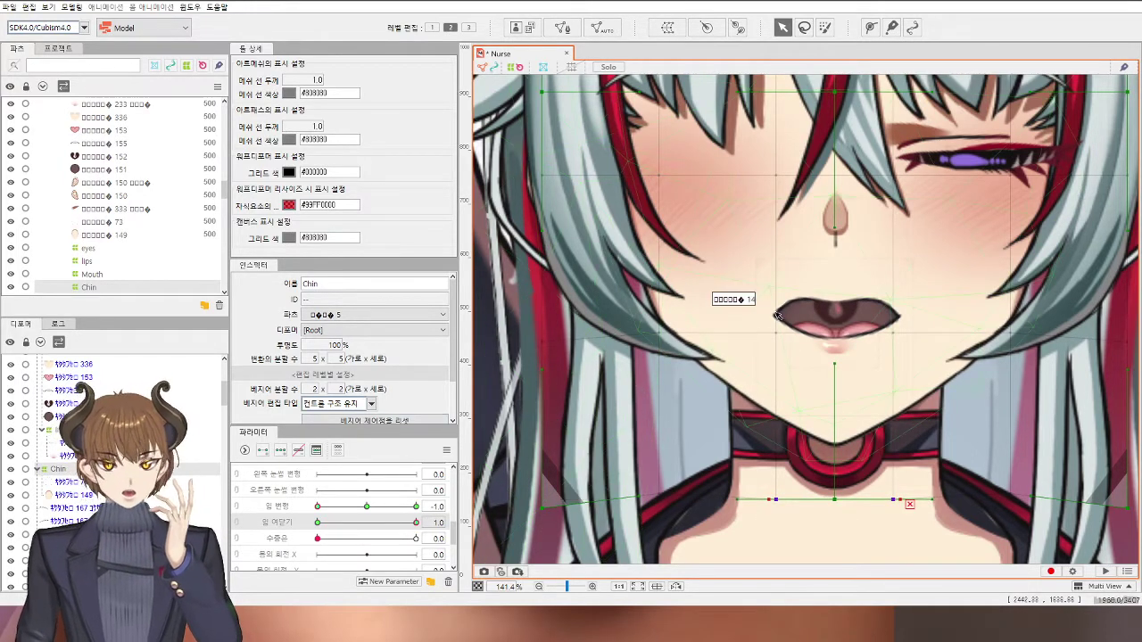
Step: Raise the centre and right crest points of upper-lip mesh 233's lower edge, and lower the point near its right corner
scroll(776, 315, "up", 4)
left_click(837, 303)
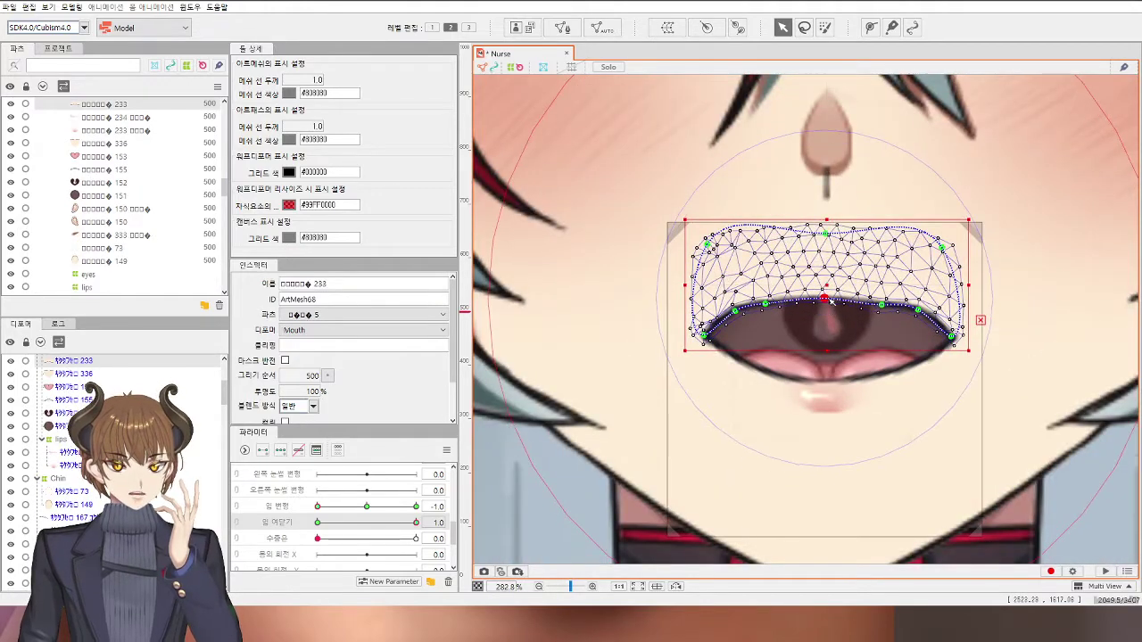
left_click(831, 301)
left_click(880, 303)
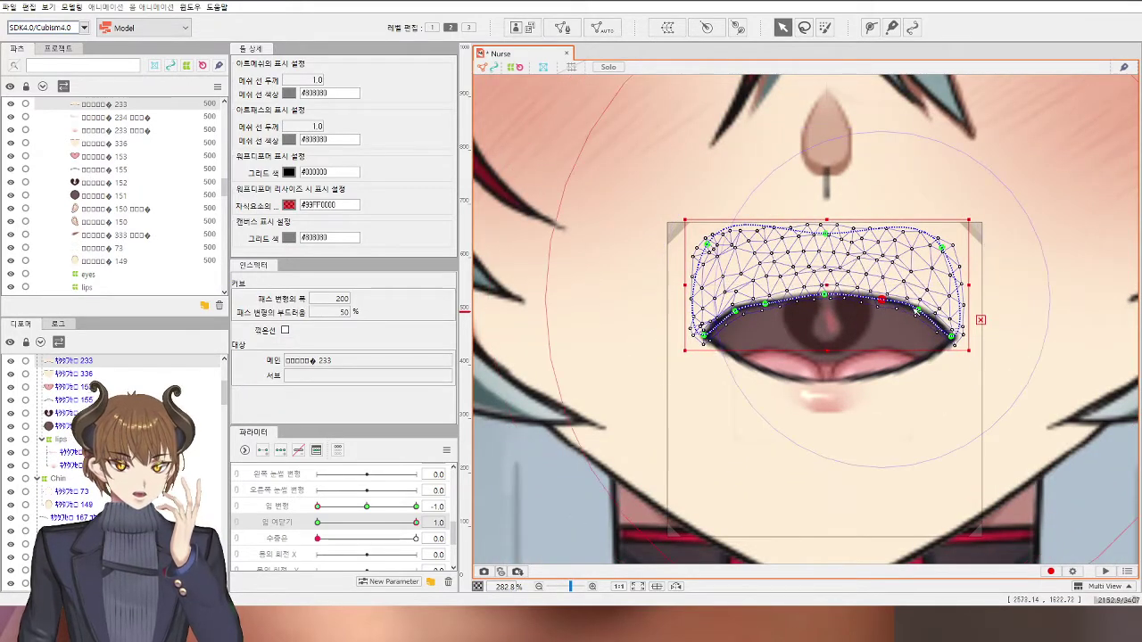
left_click(916, 311)
Step: Adjust the two points left of centre on upper-lip mesh 233's lower edge to mirror the right side
left_click(742, 316)
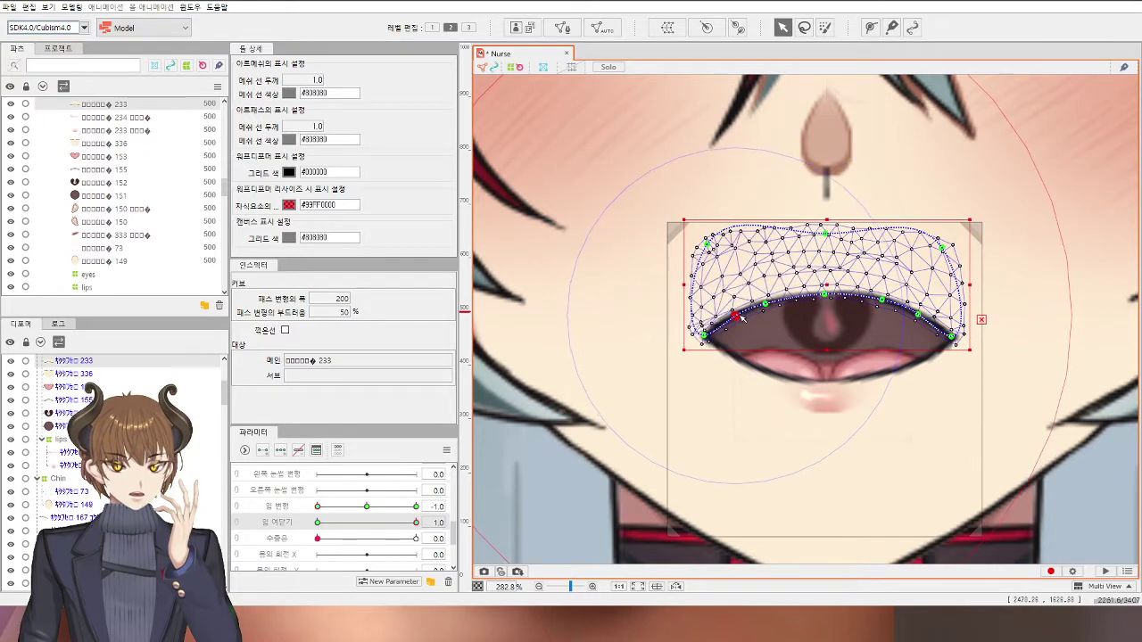
left_click(768, 303)
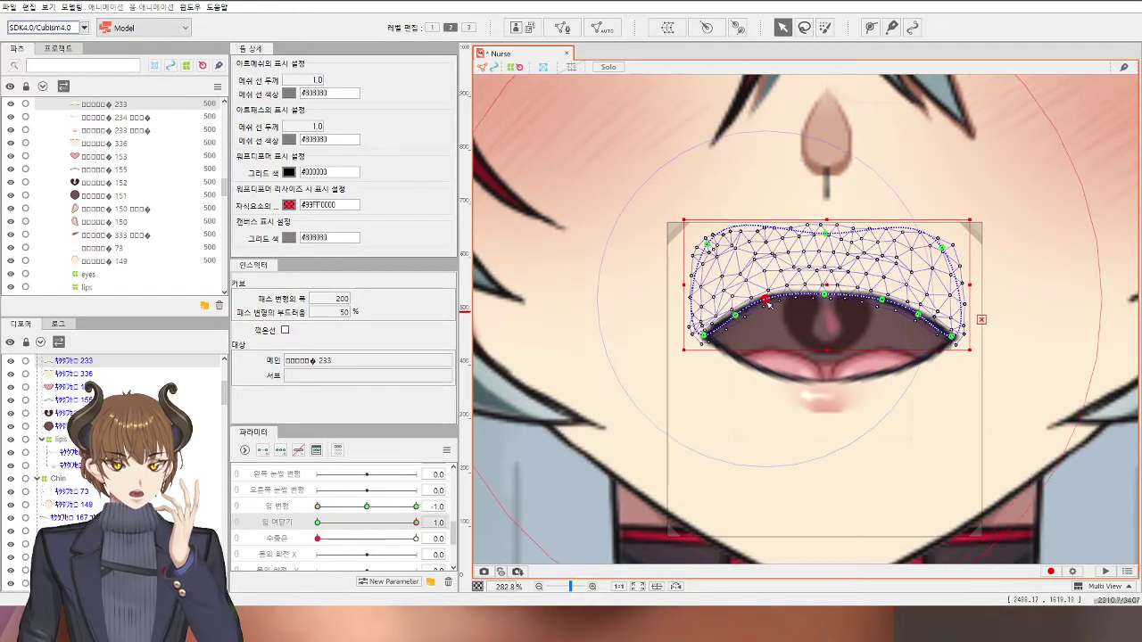
left_click(886, 303, "shift")
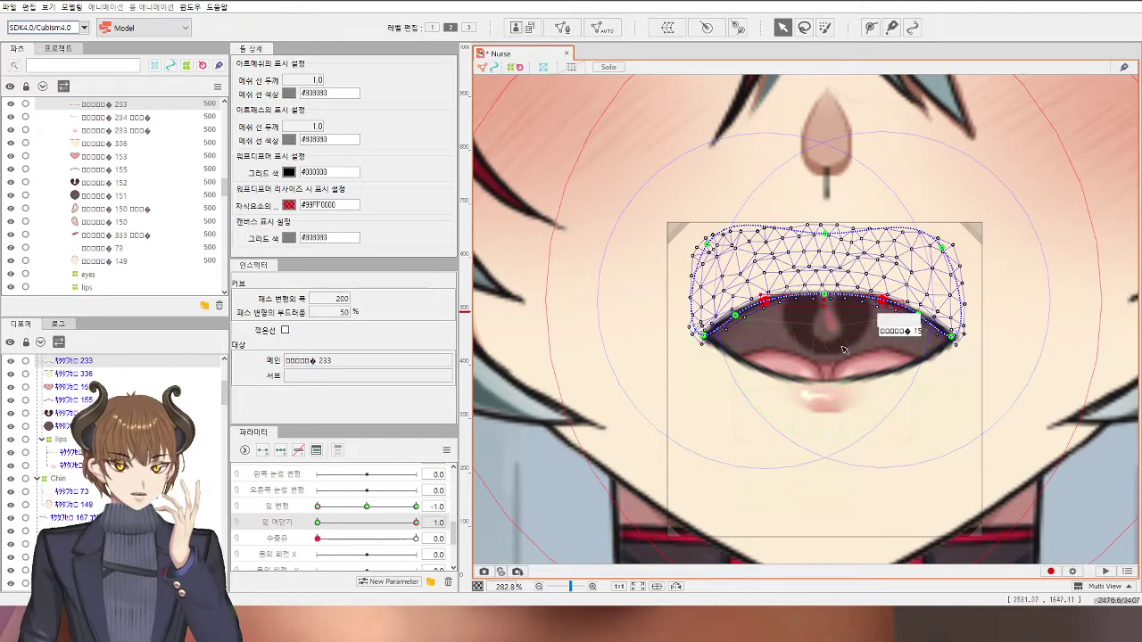
Step: Slightly raise the centre crest point of upper-lip mesh 233's lower edge and check the 입 여닫기 motion
scroll(897, 323, "up", 2)
scroll(824, 284, "up", 2)
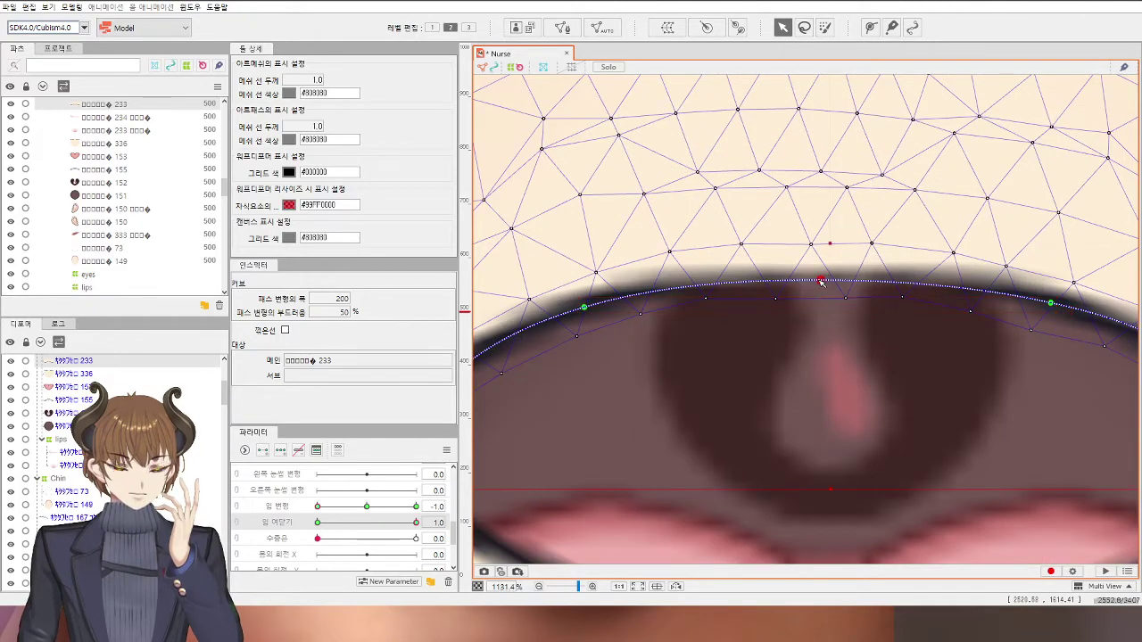
left_click_drag(821, 281, 823, 277)
scroll(823, 278, "down", 2)
left_click(828, 292)
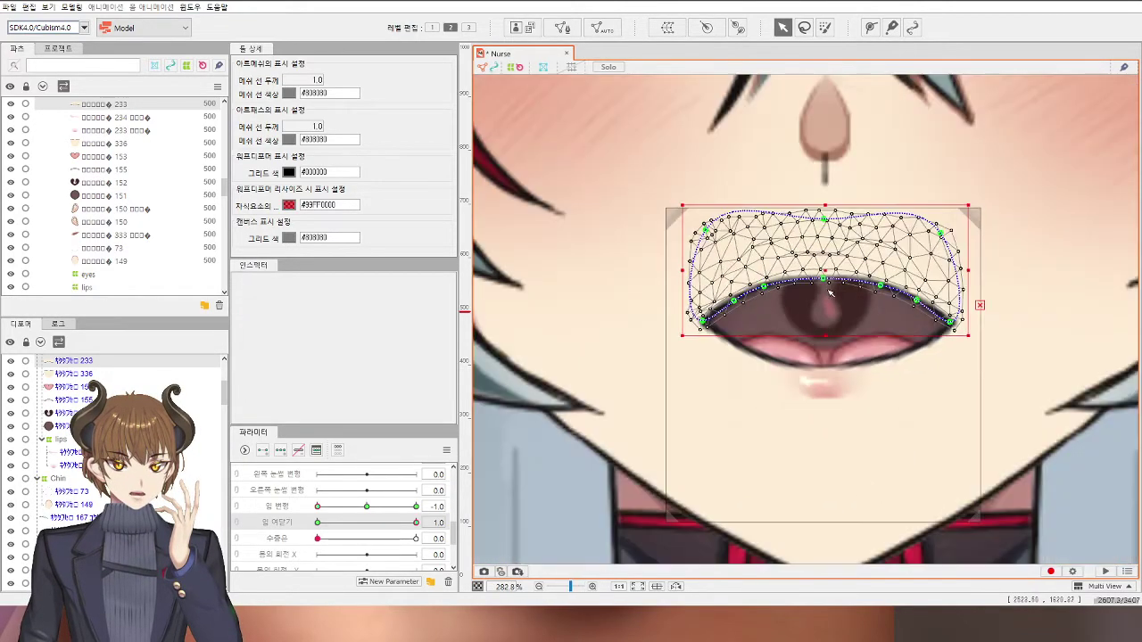
left_click(1087, 494)
scroll(1087, 494, "down", 2)
left_click_drag(1087, 495, 889, 419)
scroll(889, 419, "down", 2)
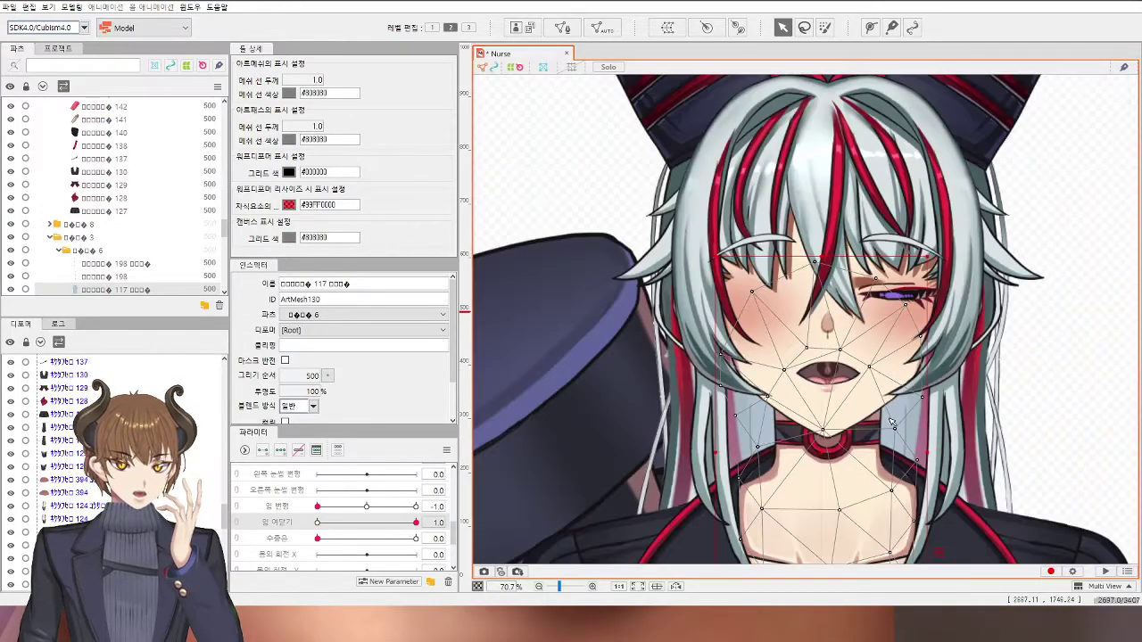
left_click(1071, 406)
mouse_move(396, 526)
left_mouse_down()
mouse_move(330, 523)
mouse_move(417, 524)
left_mouse_up()
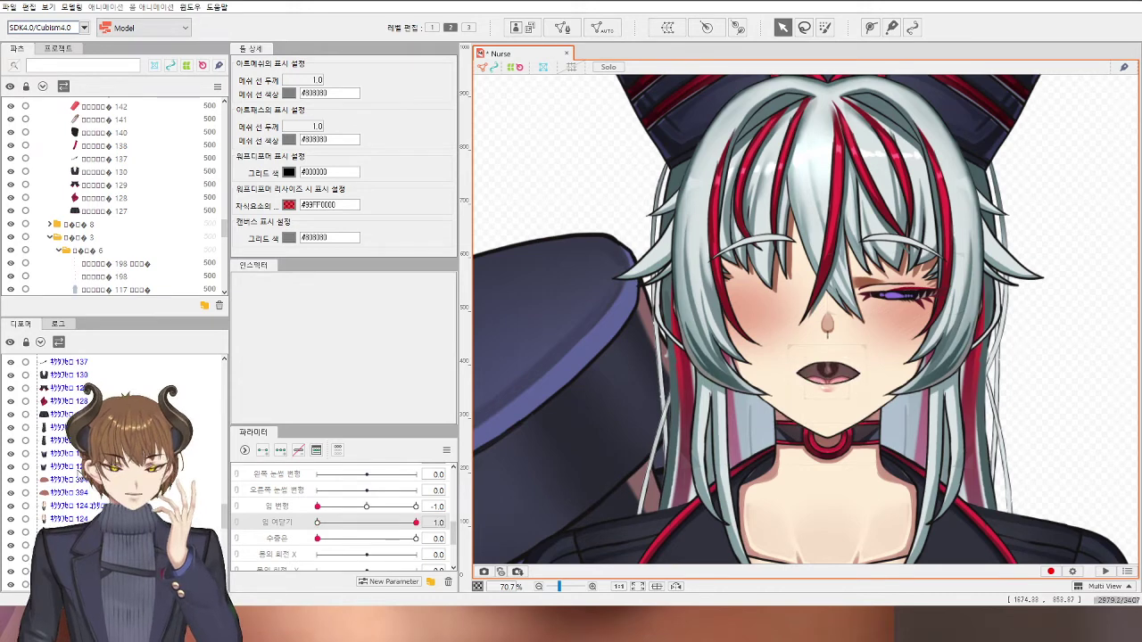
Step: At 입 여닫기 1.0, move upper-teeth mesh 155 down to the upper lip and spread its outer path points along the lip curve
scroll(112, 464, "up", 5)
scroll(112, 463, "up", 15)
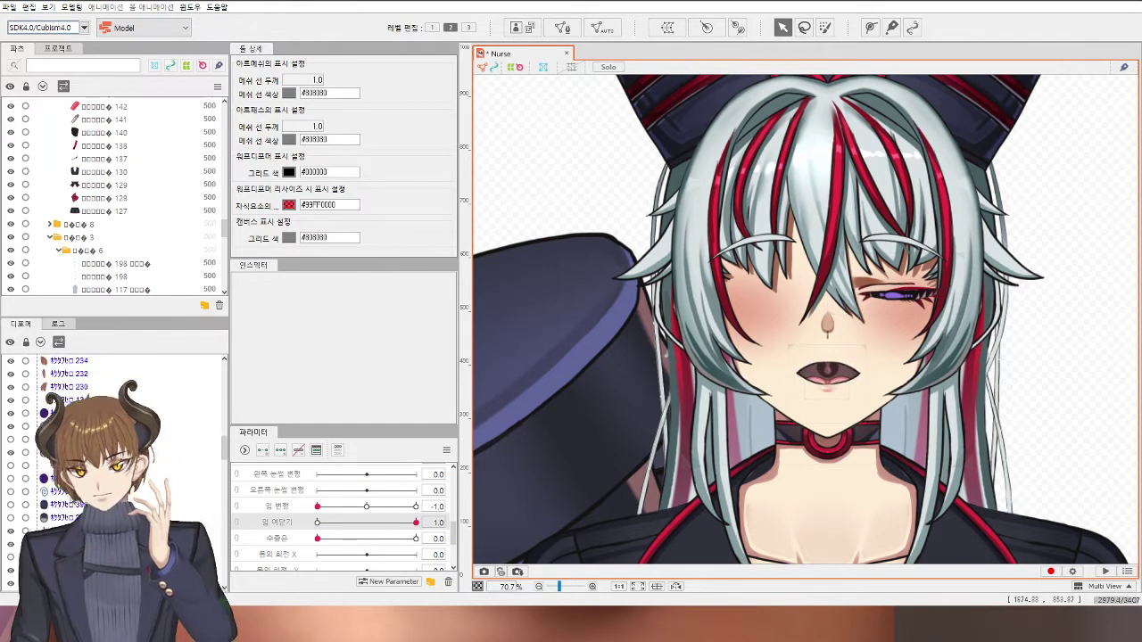
scroll(111, 473, "up", 4)
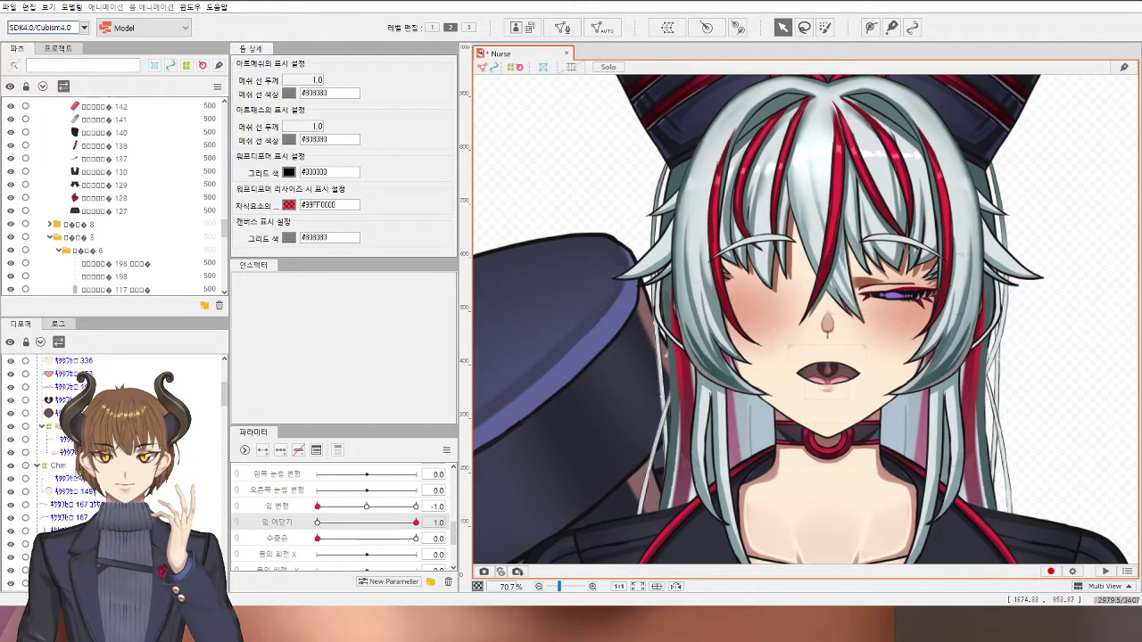
left_click(42, 390)
scroll(812, 375, "up", 5)
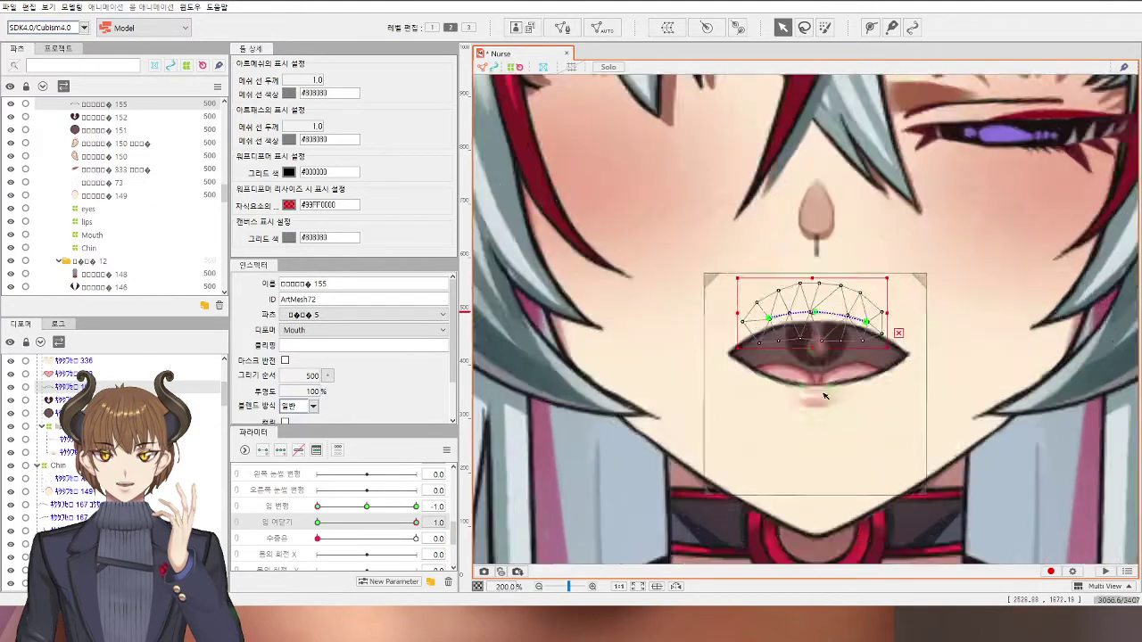
left_click_drag(807, 374, 804, 362)
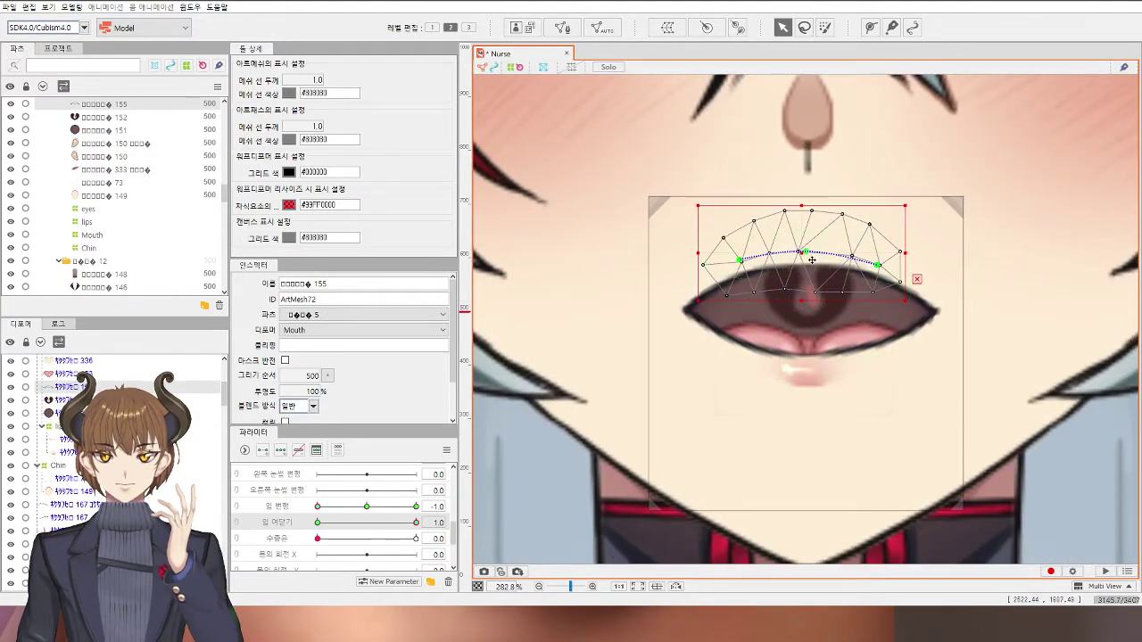
left_click_drag(805, 255, 735, 272)
left_click_drag(876, 283, 888, 279)
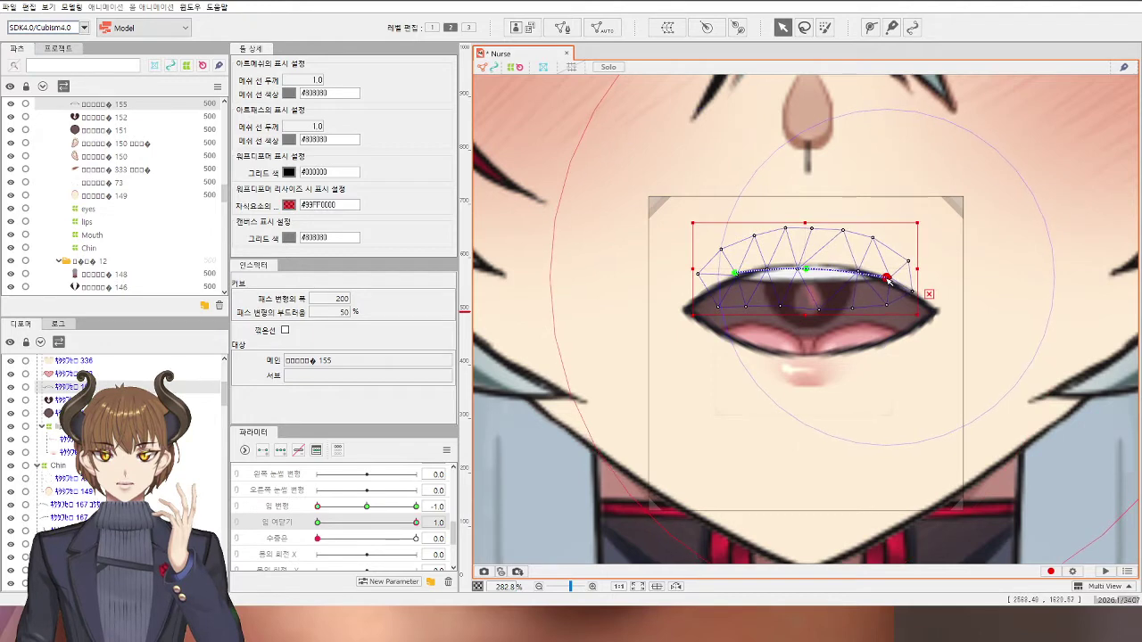
scroll(888, 280, "down", 3)
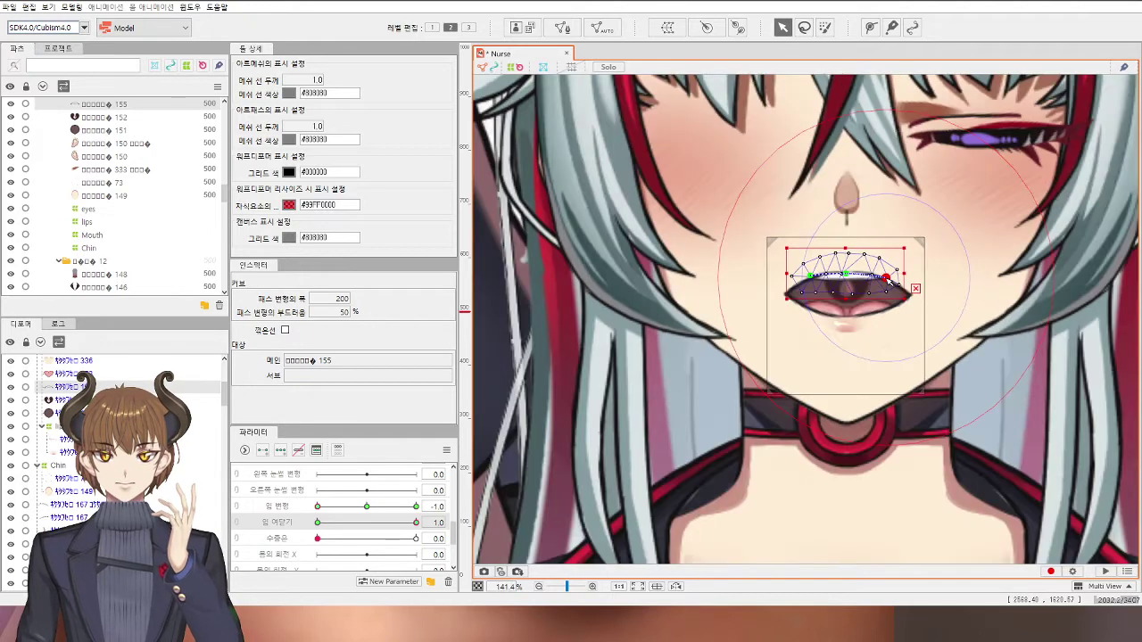
scroll(888, 280, "down", 3)
left_click(1072, 324)
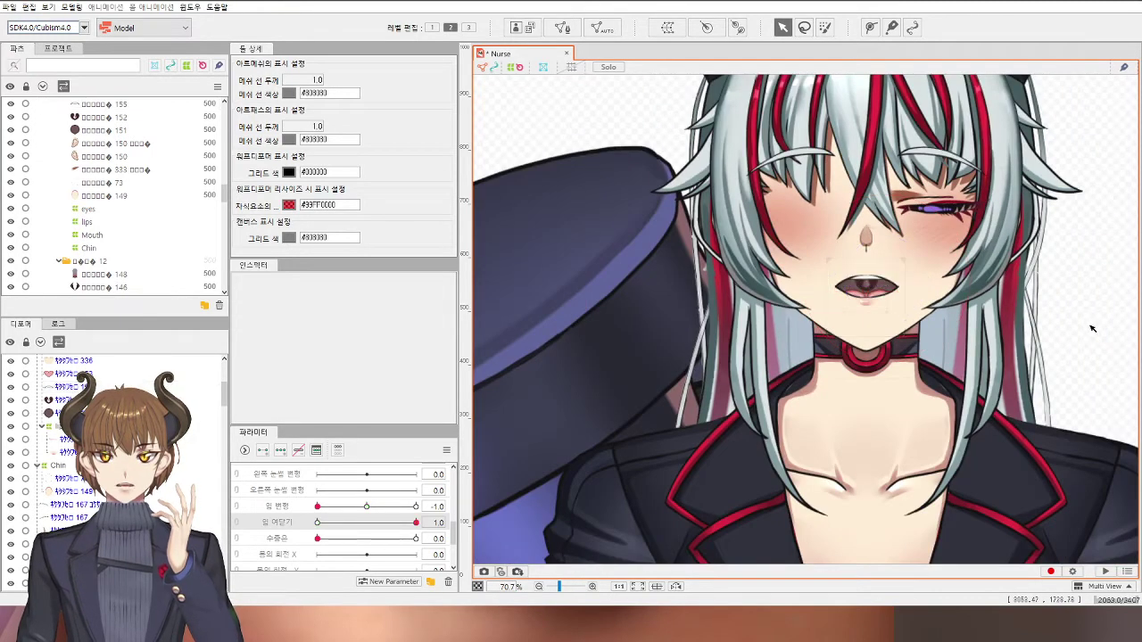
left_click_drag(1072, 325, 1032, 328)
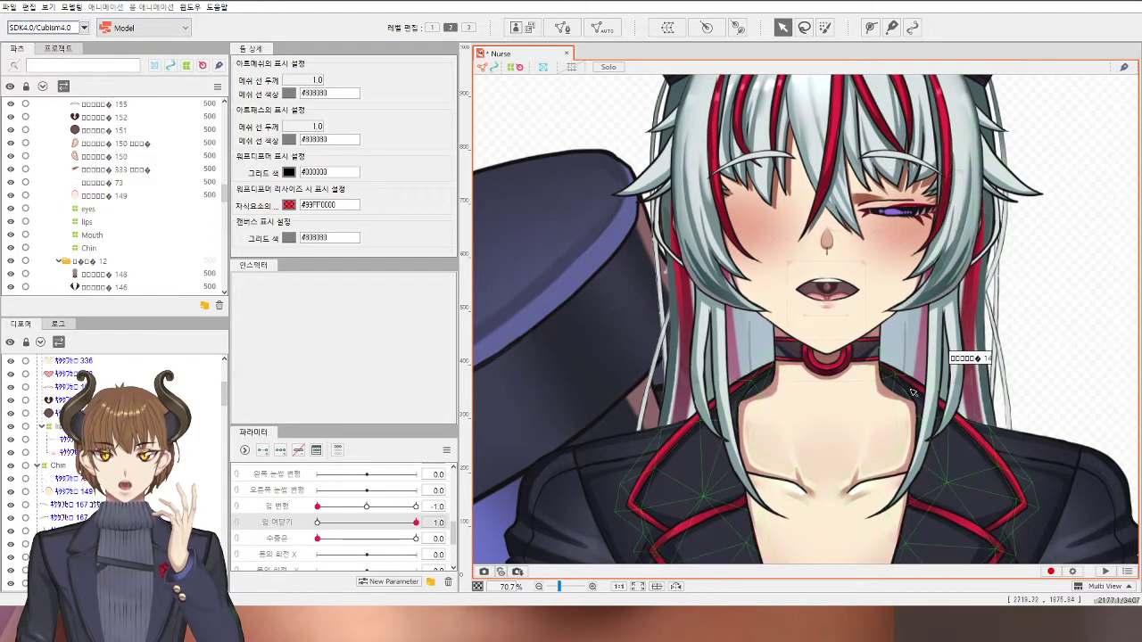
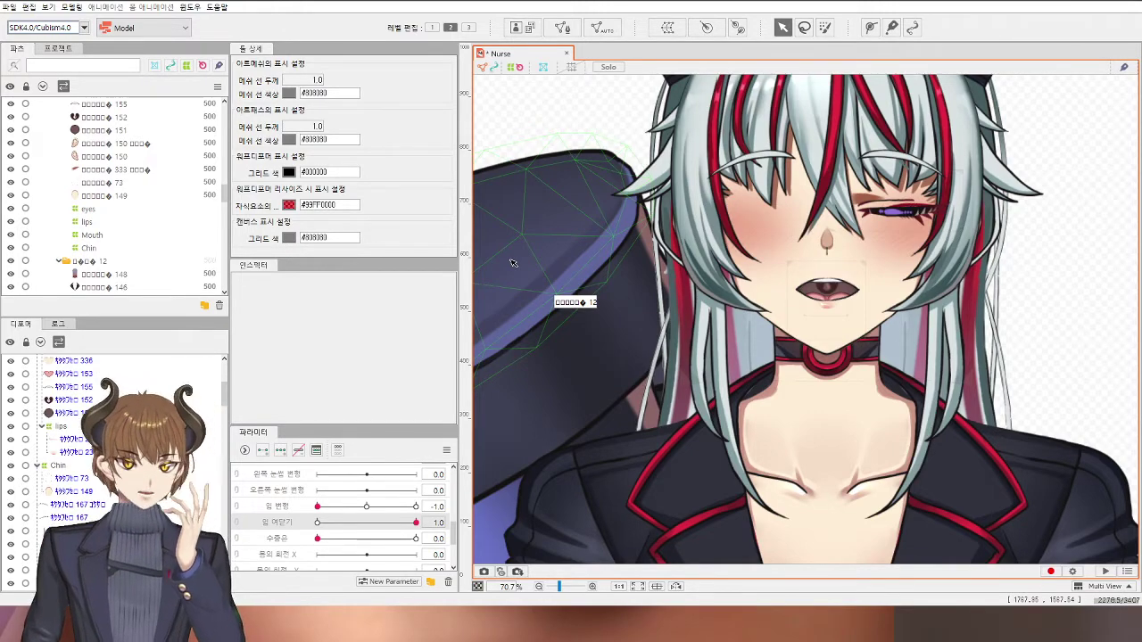
Step: Raise the path points right of centre and at the right corner of lower-lip mesh 336 to even out its curve
left_click(829, 307)
scroll(829, 305, "up", 5)
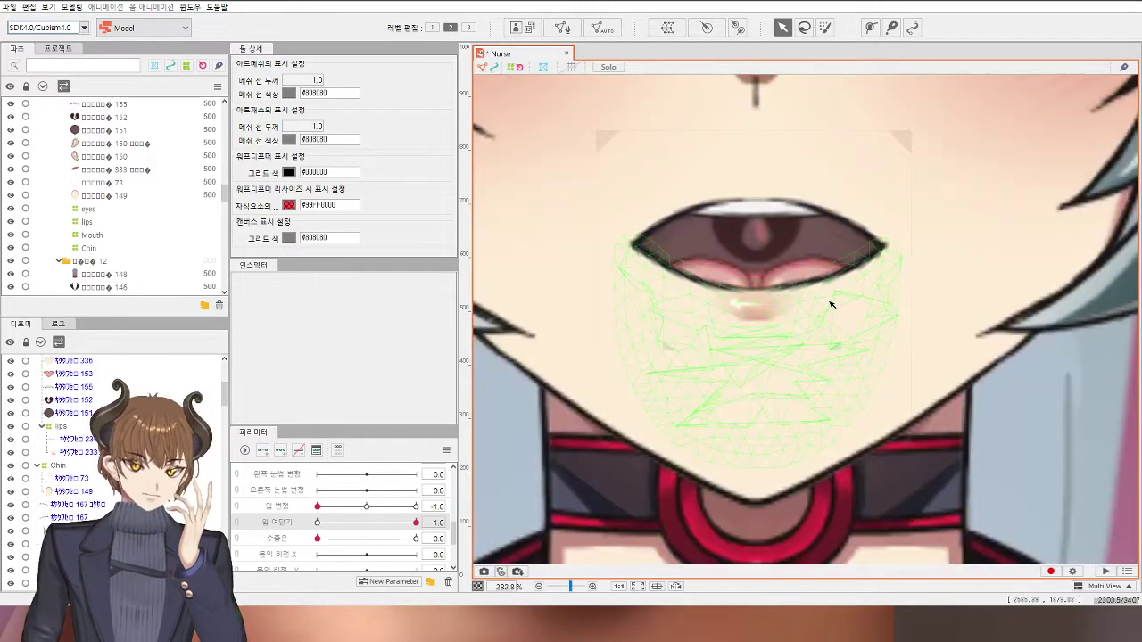
left_click(829, 305)
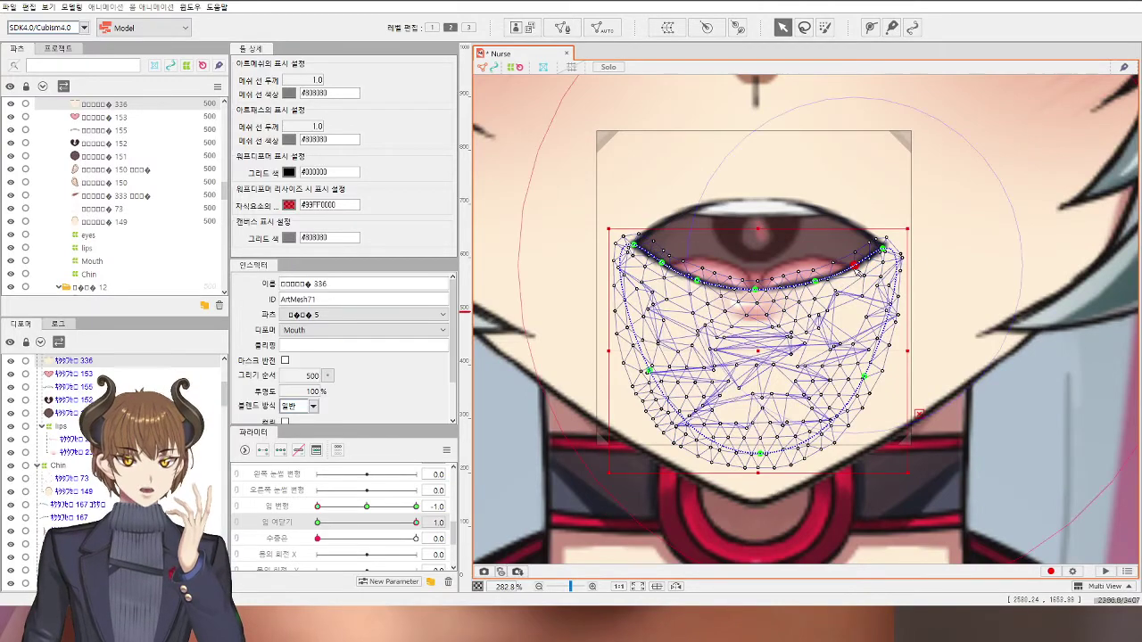
left_click(855, 264)
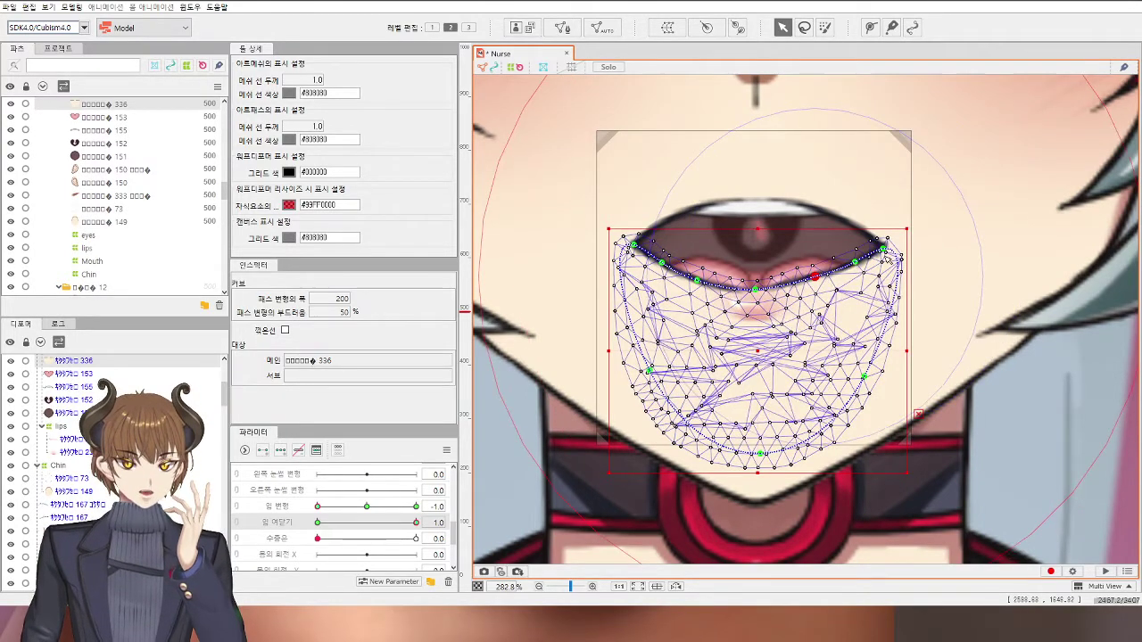
left_click_drag(887, 258, 882, 242)
scroll(882, 242, "down", 2)
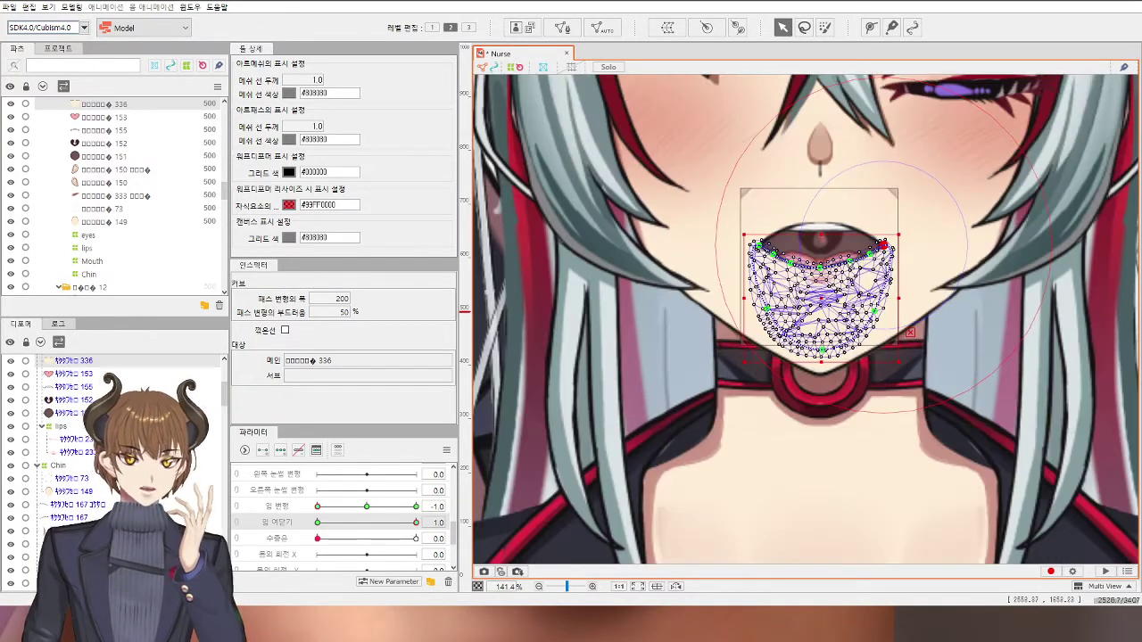
scroll(882, 242, "up", 3)
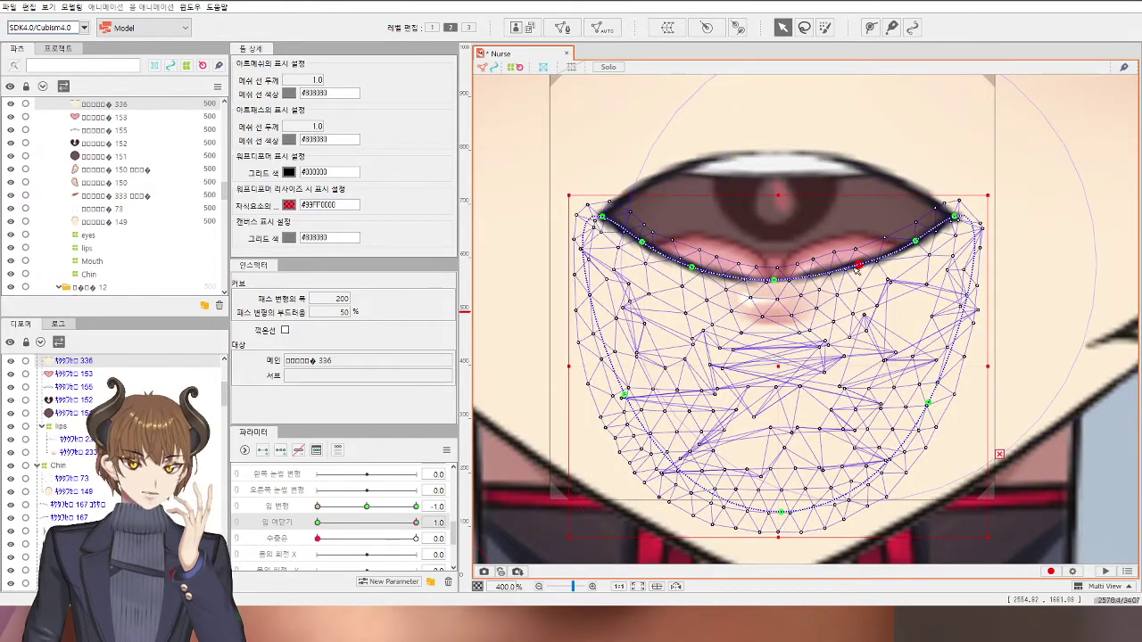
scroll(857, 269, "down", 5)
left_click(1086, 343)
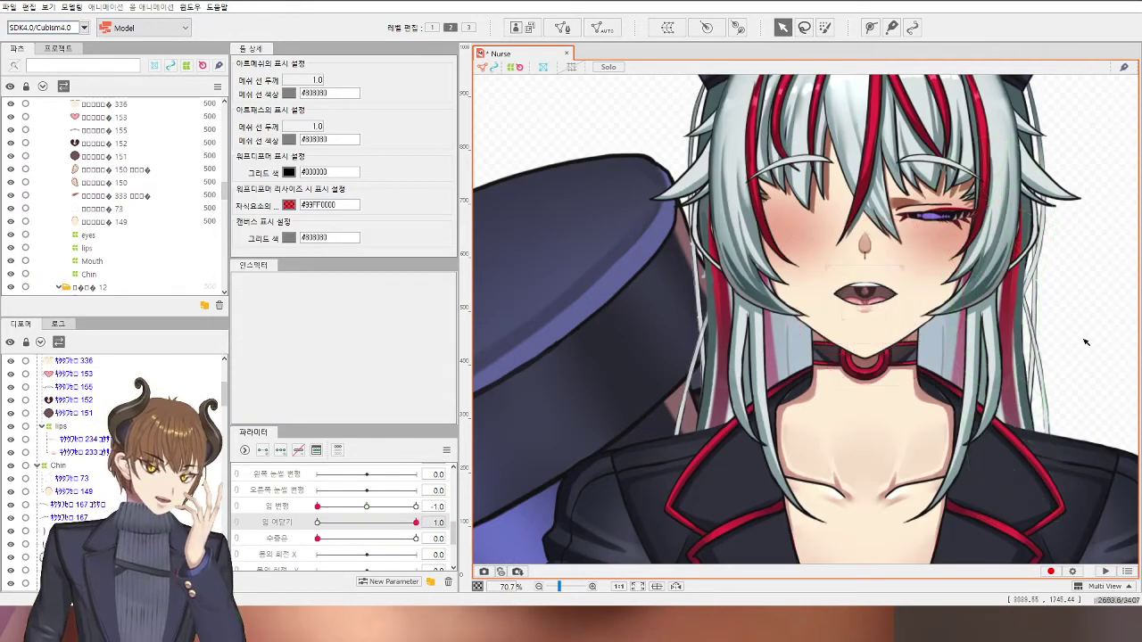
Step: Adjust the right corner point of upper-lip mesh 233 to meet the lower lip, and deselect the mesh
scroll(890, 297, "up", 5)
left_click(912, 266)
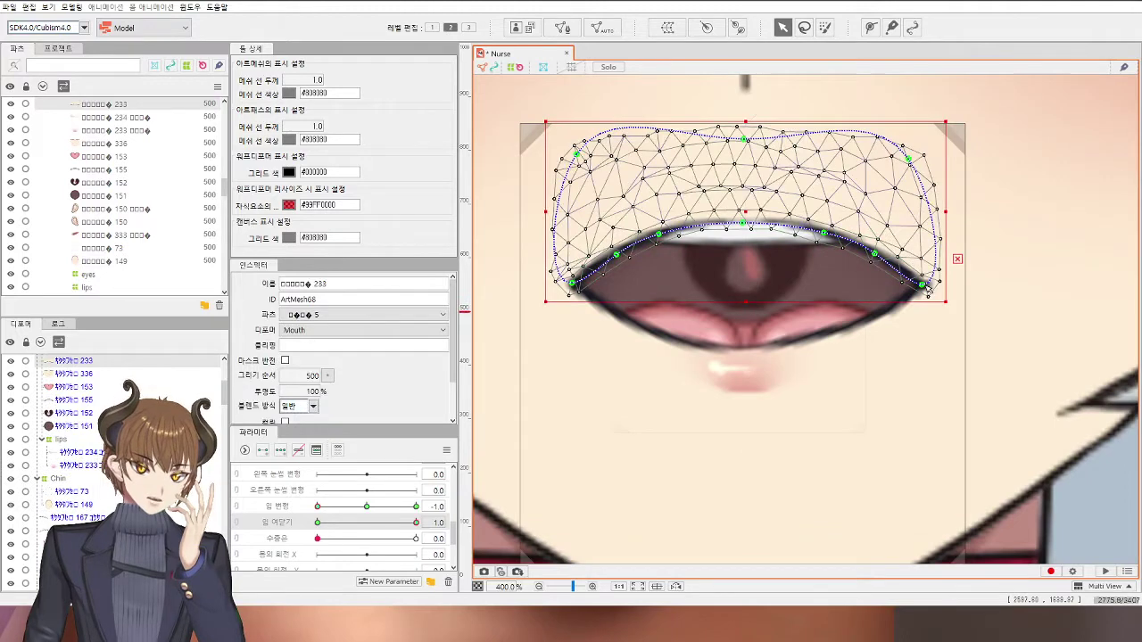
scroll(945, 299, "down", 5)
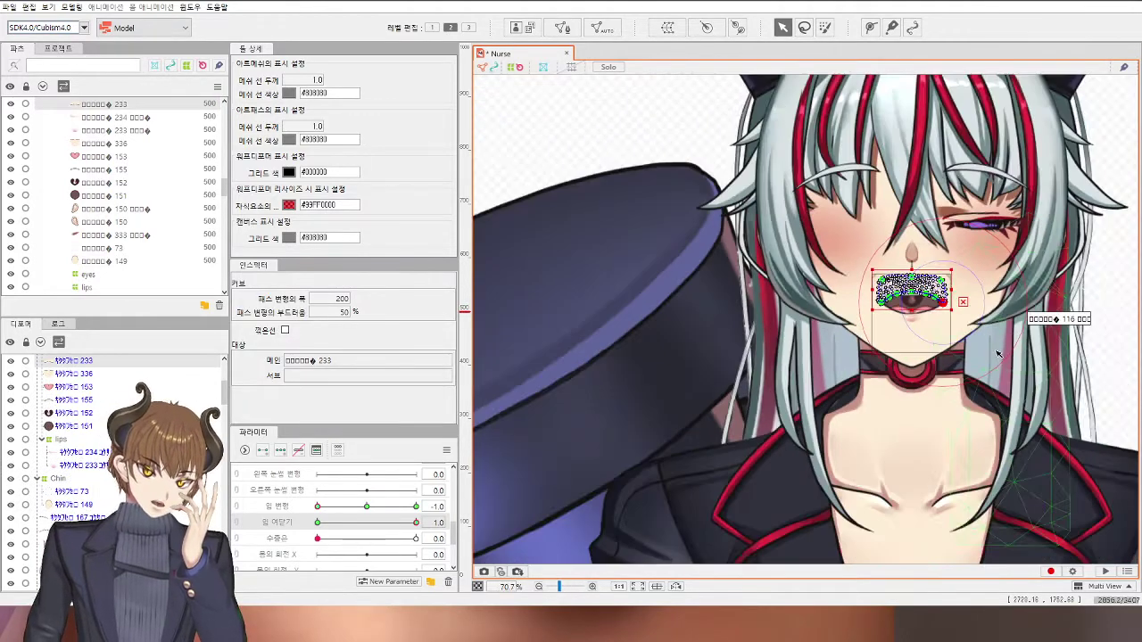
left_click(1119, 340)
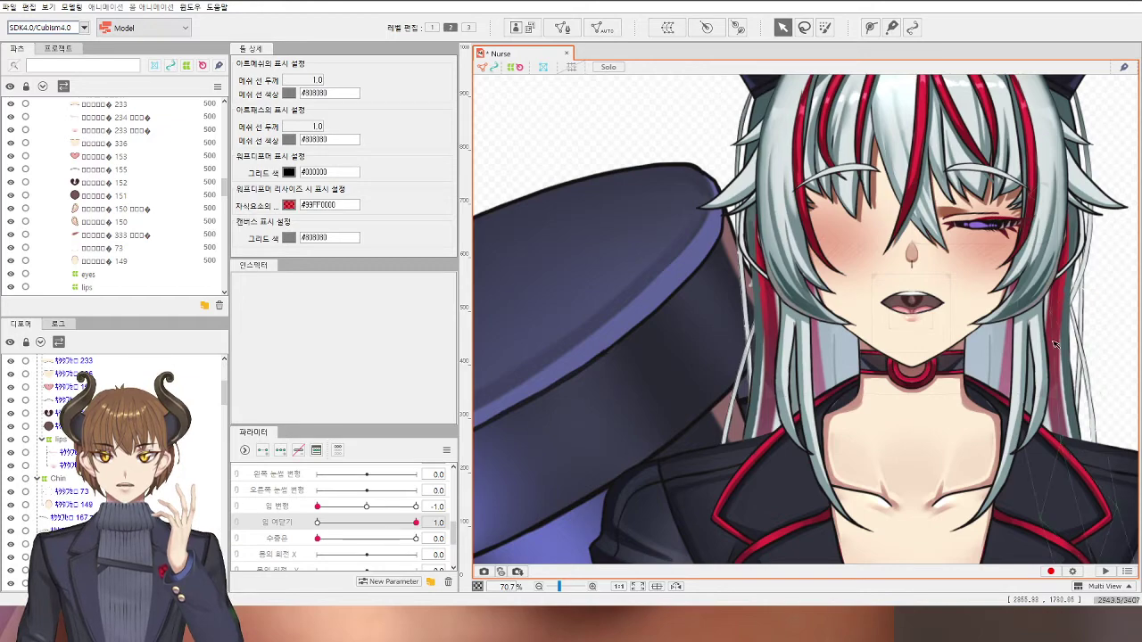
left_click_drag(1091, 338, 1055, 344)
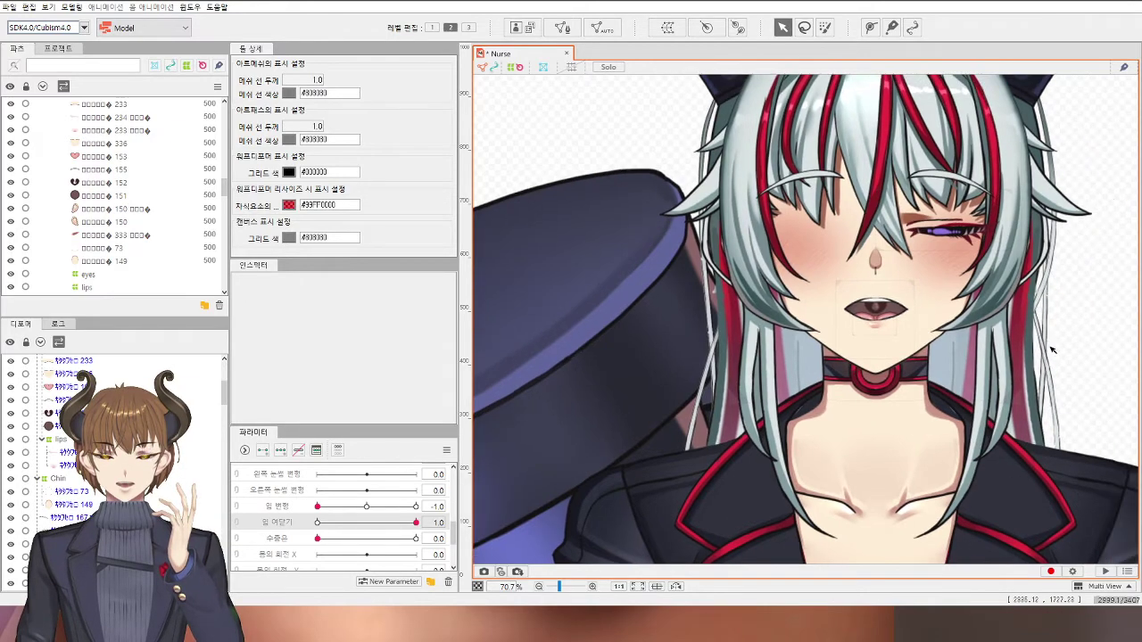
Step: Fine-tune the centre and right-of-centre points of lower-lip mesh 336 for a rounder curve, and check the mouth motion
scroll(898, 318, "up", 6)
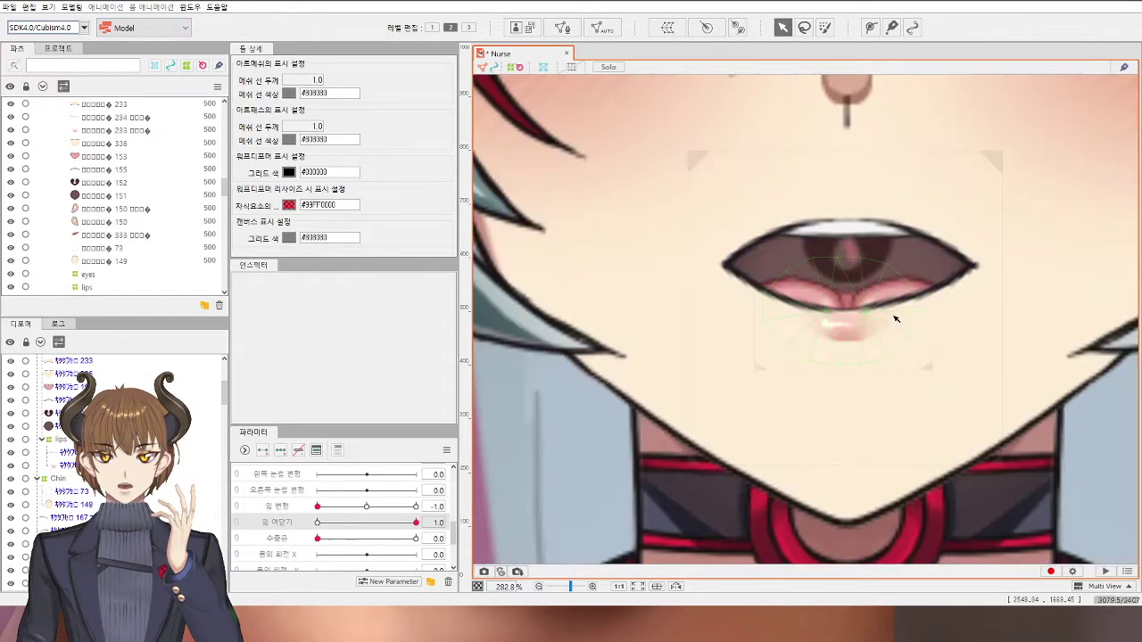
left_click(852, 314)
scroll(852, 314, "up", 2)
left_click_drag(822, 315, 824, 320)
left_click_drag(942, 293, 941, 294)
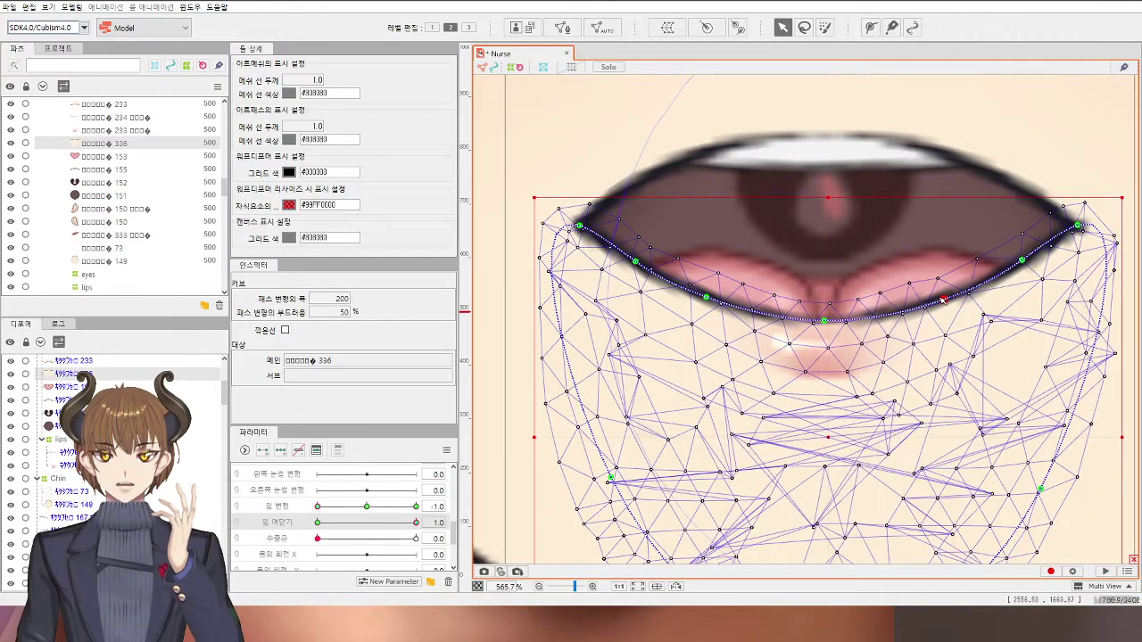
scroll(943, 295, "down", 4)
left_click(1069, 405)
scroll(1068, 406, "down", 2)
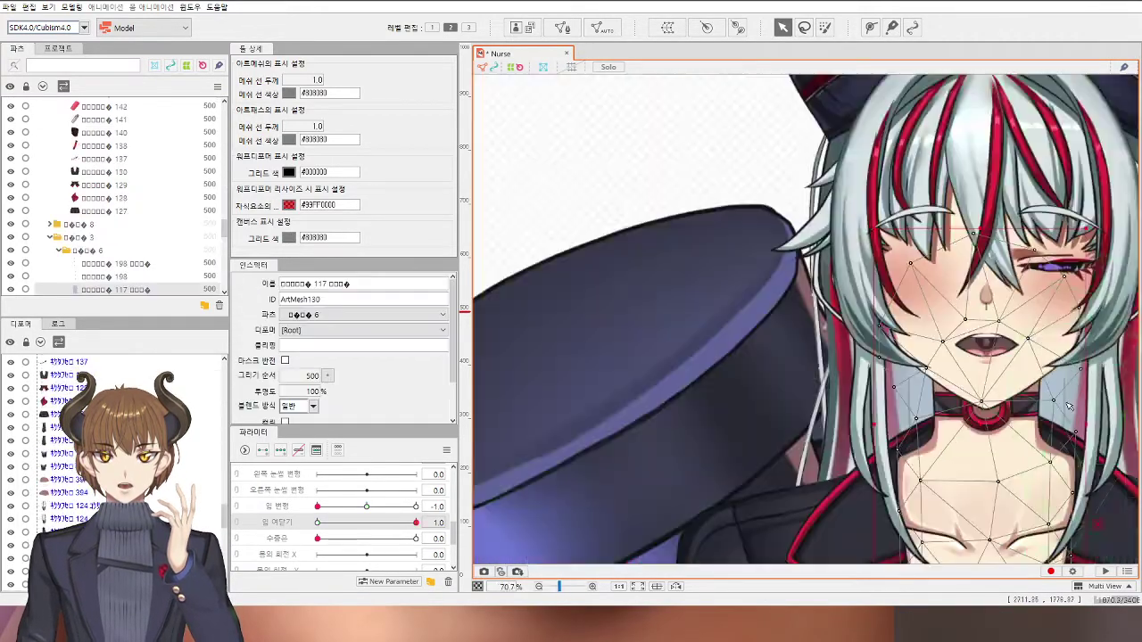
left_click_drag(1032, 453, 789, 397)
left_click(1075, 337)
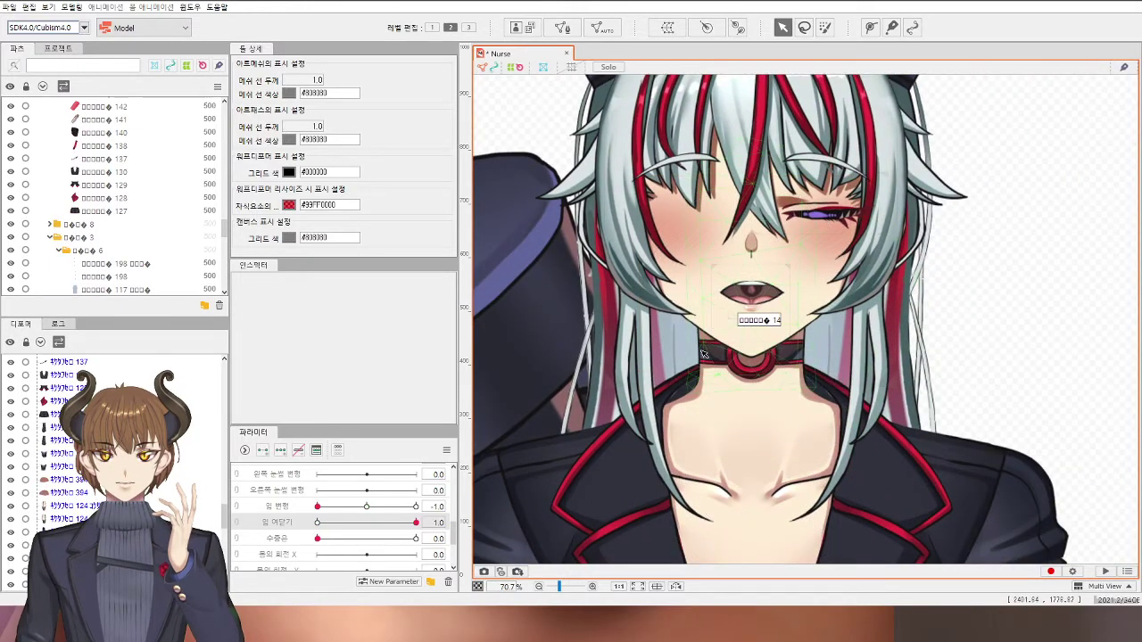
mouse_move(415, 522)
left_mouse_down()
mouse_move(356, 522)
mouse_move(415, 522)
left_mouse_up()
Step: Select upper-teeth mesh 155 and, at 입 여닫기 0.0, move it down onto the closed lip line
scroll(676, 307, "up", 3)
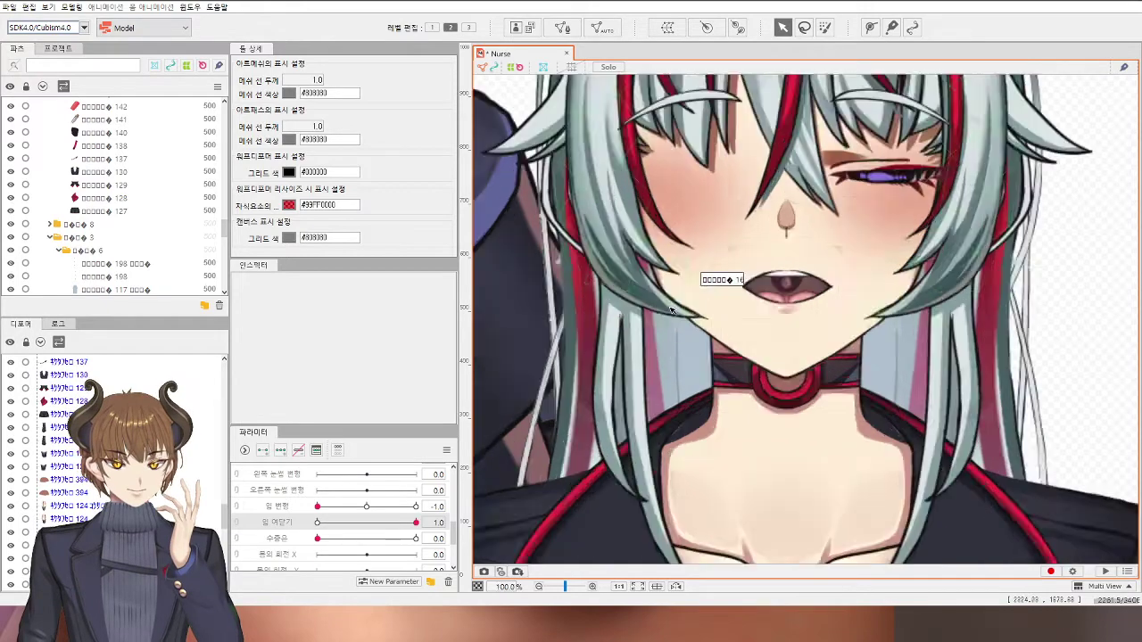
left_click(895, 253)
left_click_drag(867, 354, 762, 399)
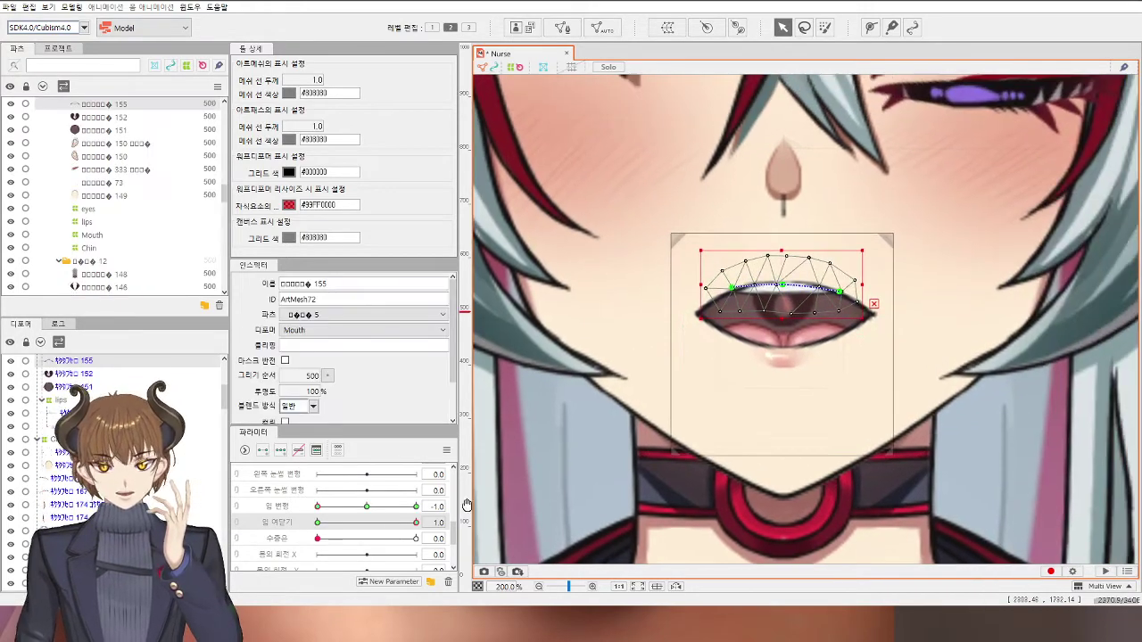
left_click_drag(415, 522, 303, 536)
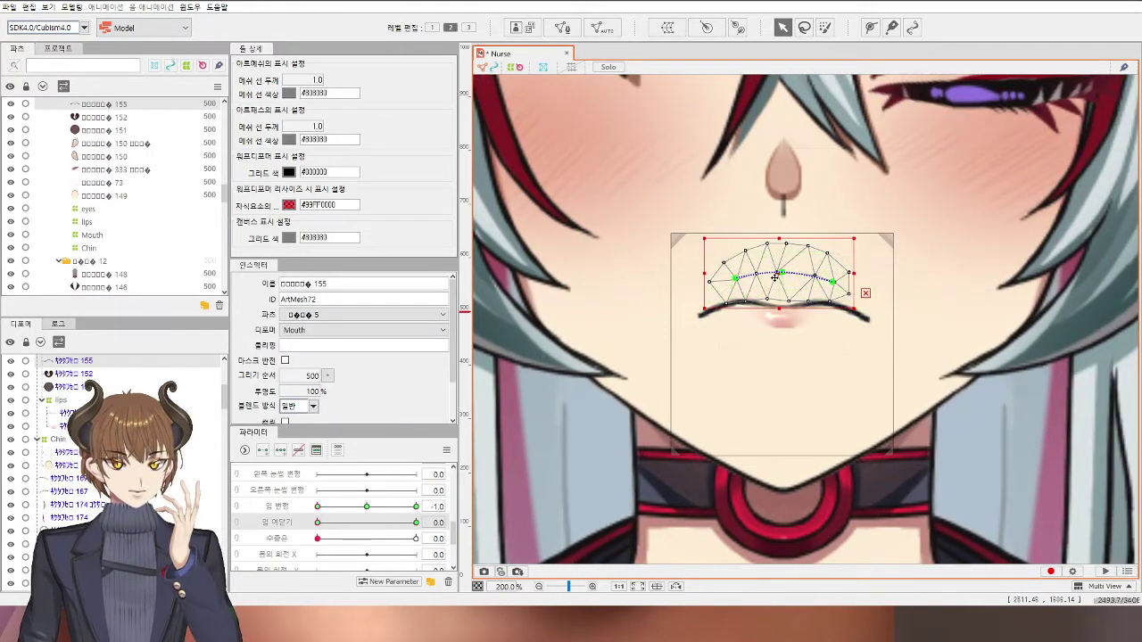
left_click_drag(774, 278, 774, 309)
mouse_move(317, 522)
left_mouse_down()
mouse_move(404, 521)
mouse_move(317, 522)
left_mouse_up()
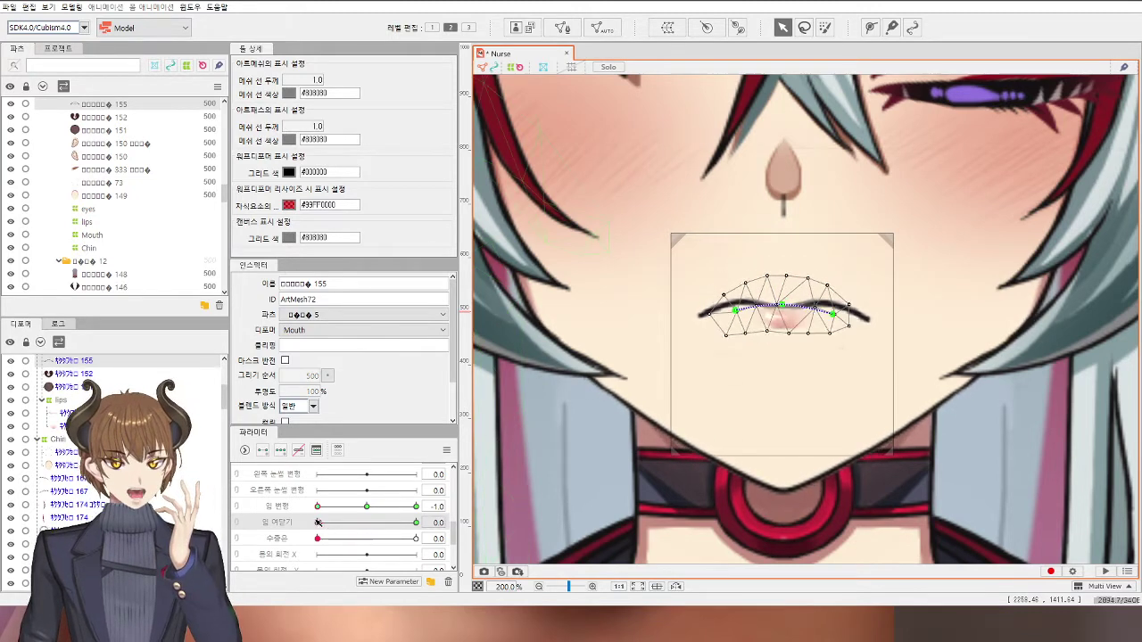
Step: Raise the left and right path points of upper-teeth mesh 155 to follow the closed lips, and check at 입 여닫기 1.0
scroll(774, 324, "up", 3)
left_click(671, 264)
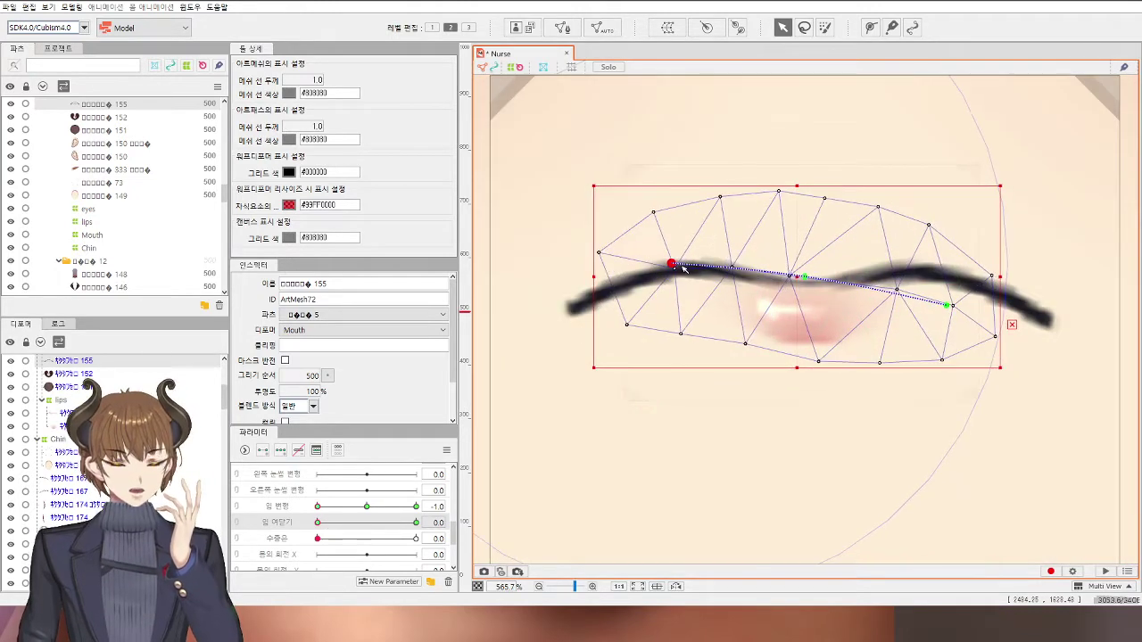
left_click_drag(672, 263, 671, 257)
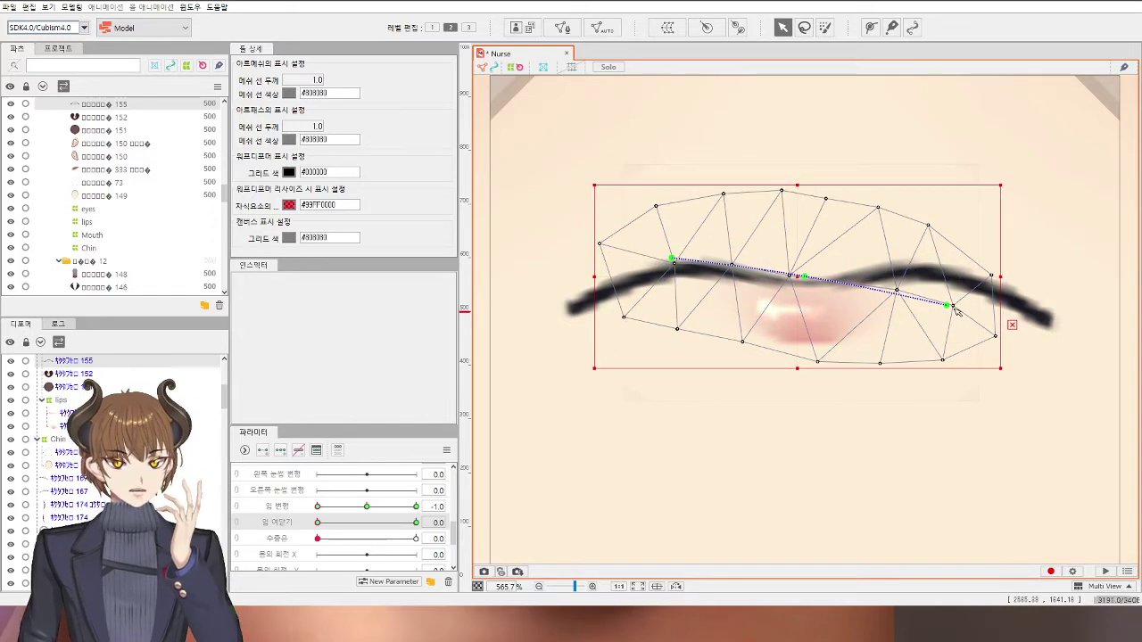
left_click_drag(953, 310, 952, 262)
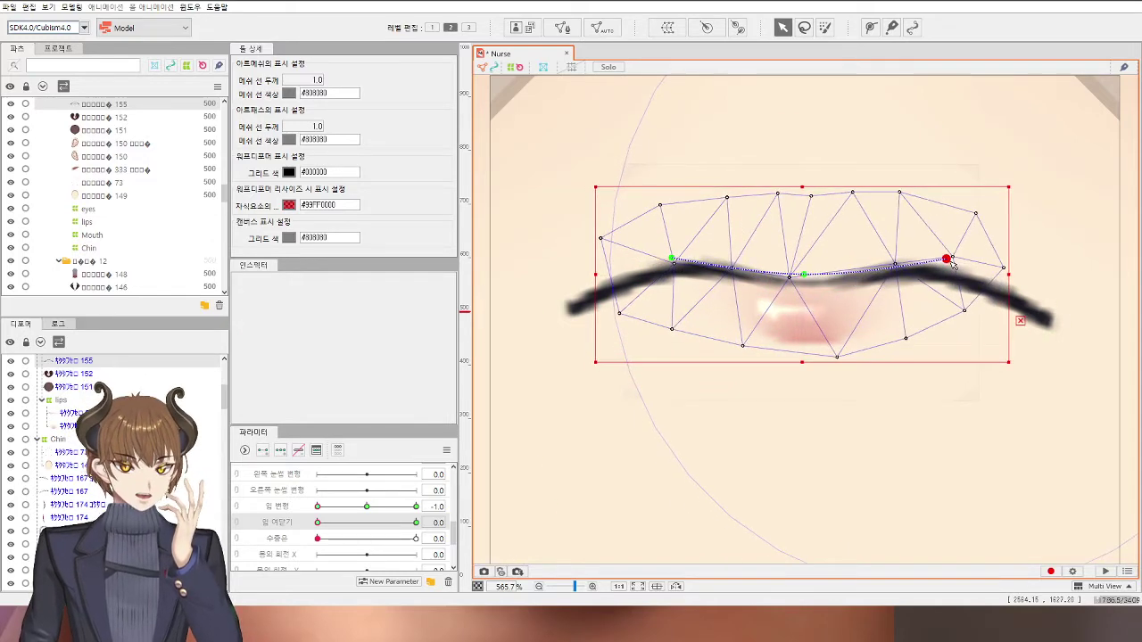
left_click_drag(317, 522, 416, 518)
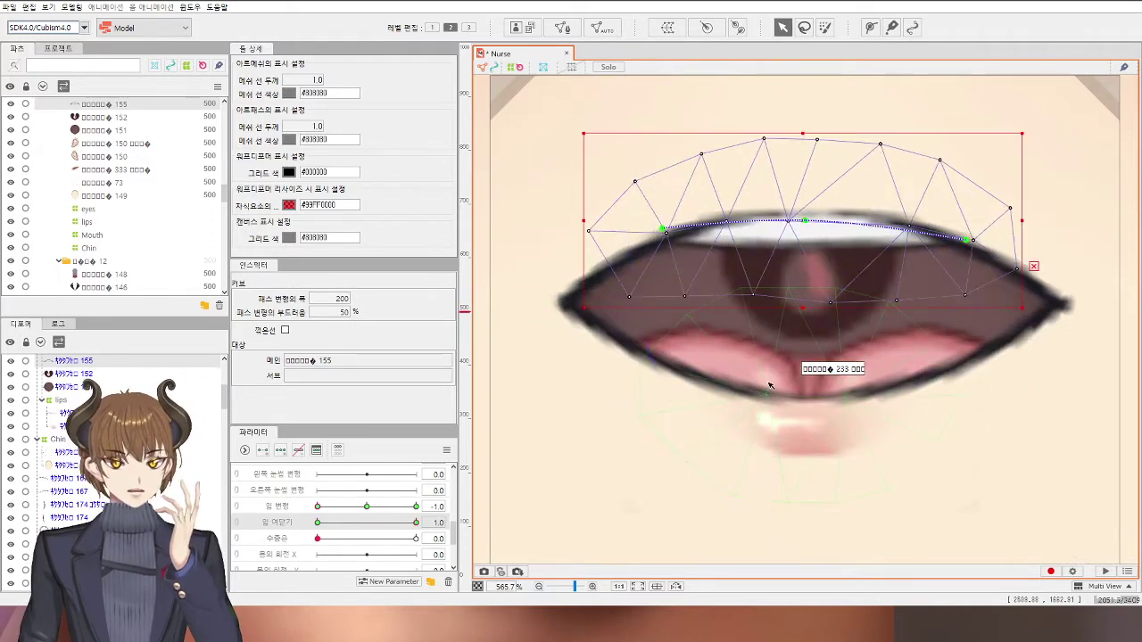
Step: At 입 여닫기 0.0, move tongue mesh 153 straight up, check the mouth opening, and deselect the mesh
left_click(769, 385)
left_click(692, 360)
left_click(317, 522)
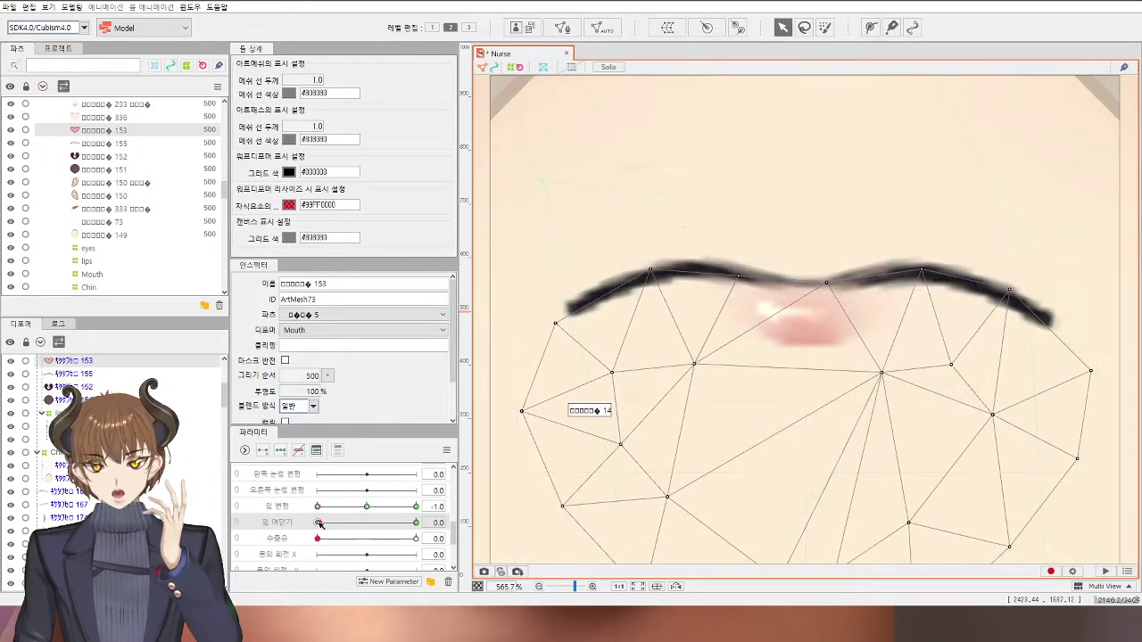
left_click_drag(804, 470, 806, 423)
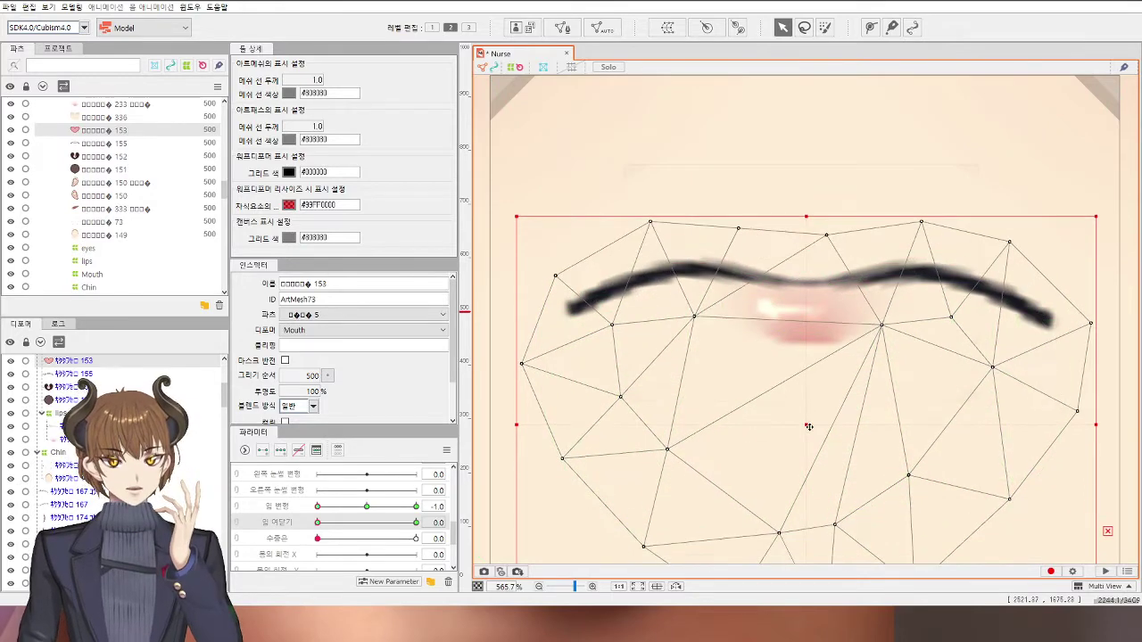
left_click_drag(321, 523, 416, 522)
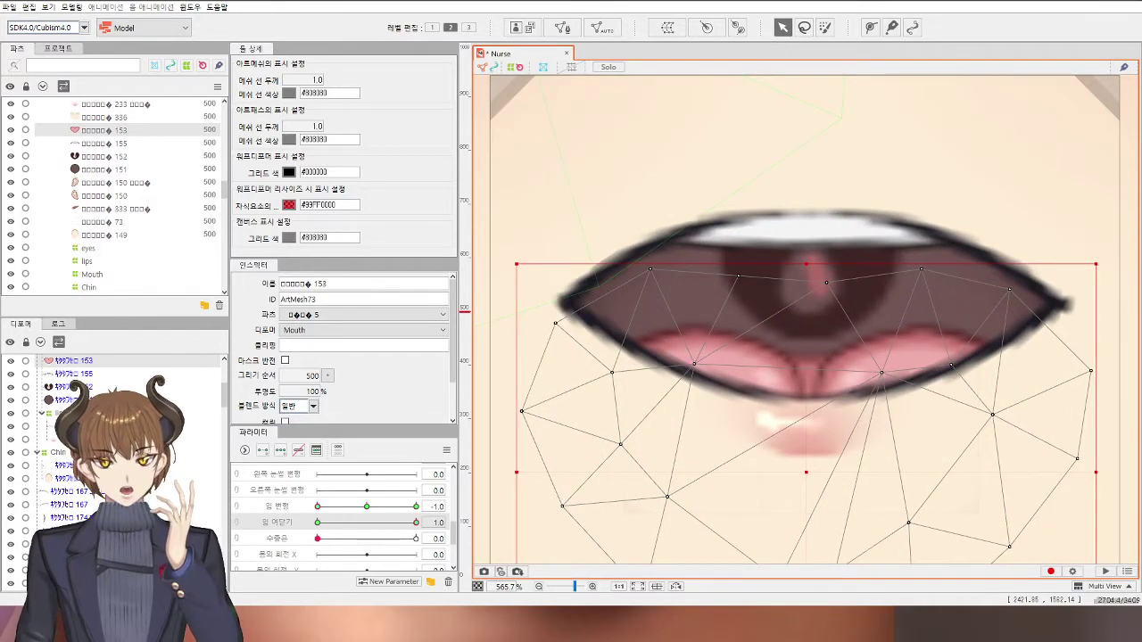
left_click_drag(415, 522, 297, 538)
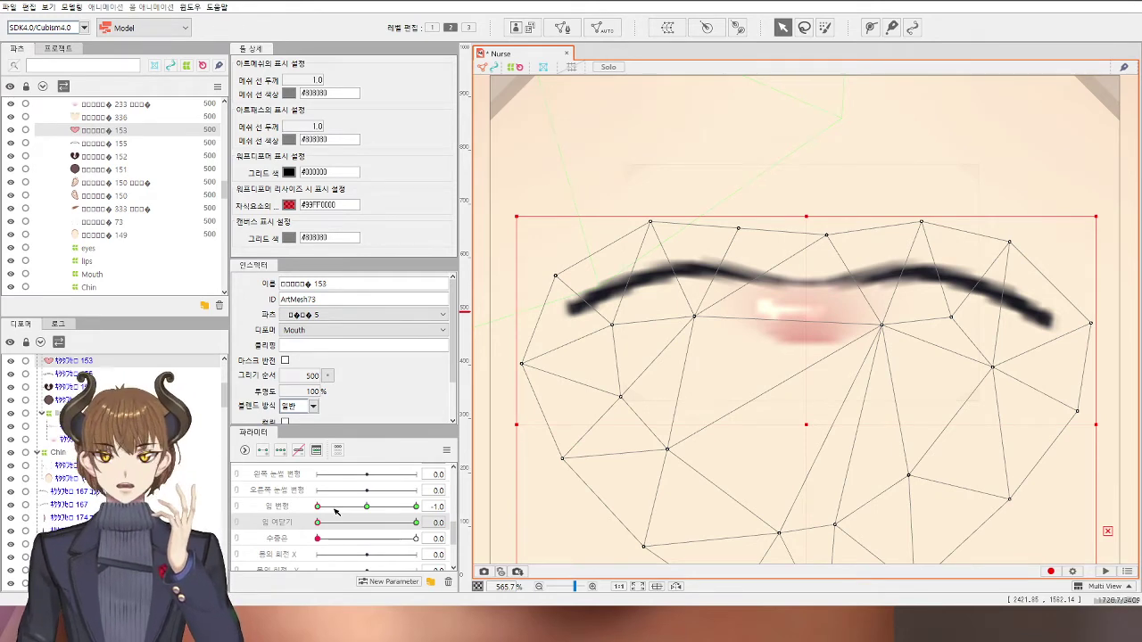
left_click_drag(320, 522, 473, 582)
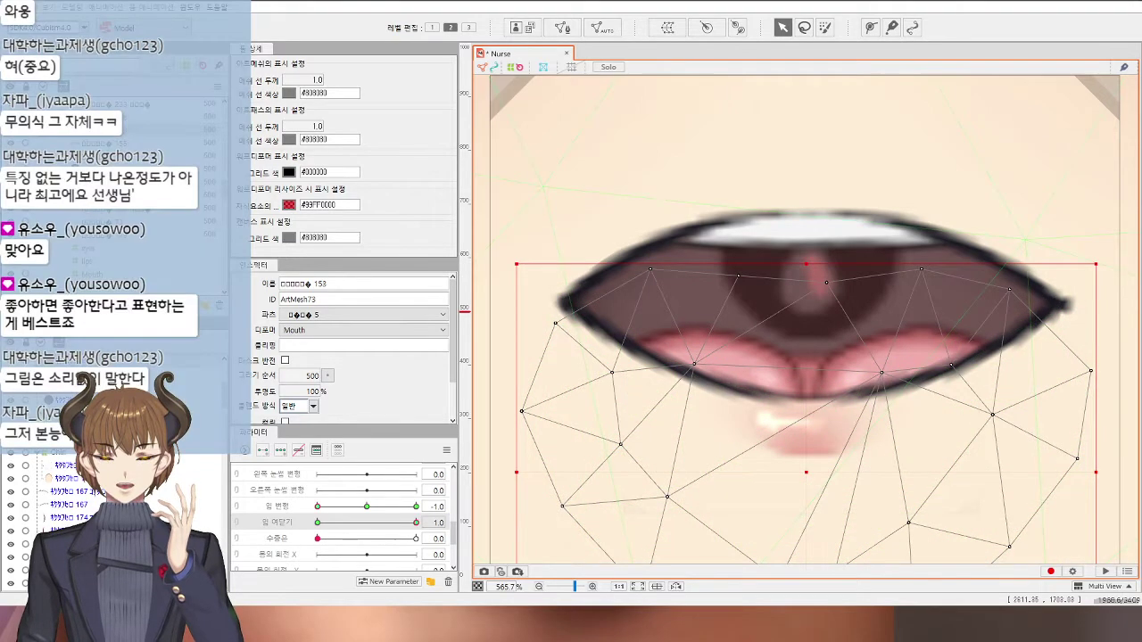
scroll(876, 198, "down", 6)
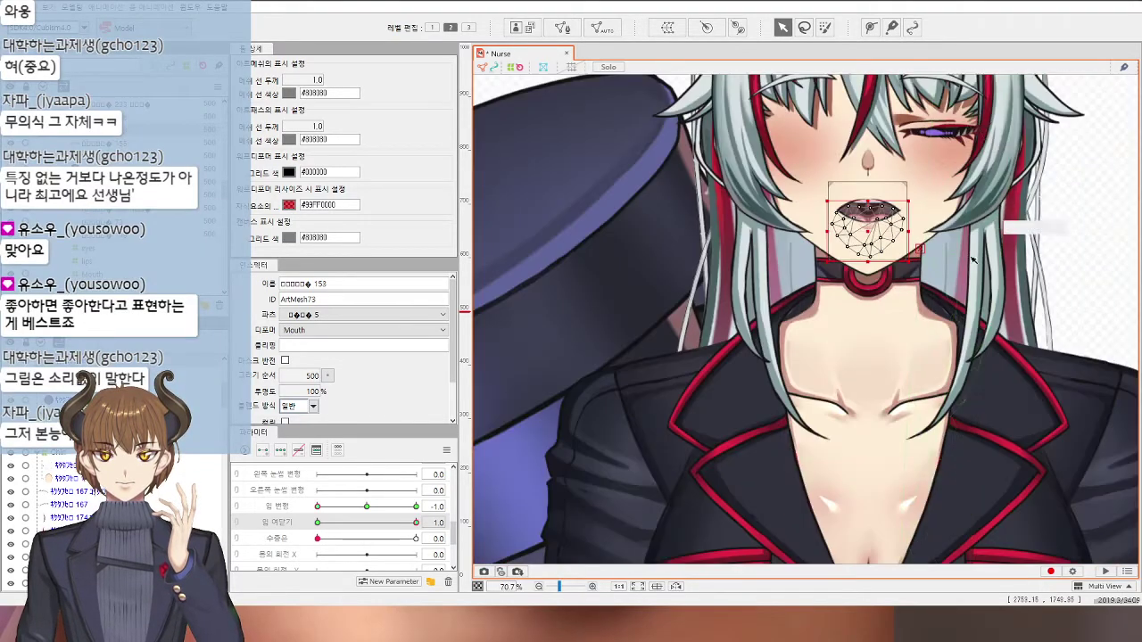
left_click(1064, 218)
Step: Nudge the right corner point of upper-lip mesh 233 slightly inward at 입 여닫기 1.0, and deselect the mesh
scroll(1065, 220, "down", 3)
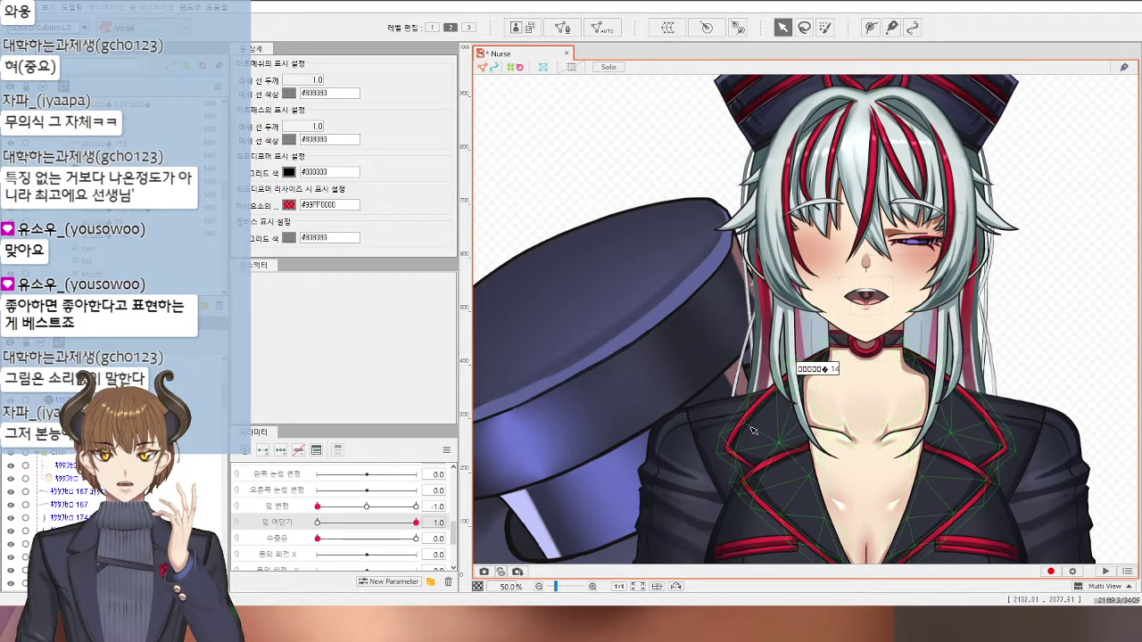
left_click(553, 360)
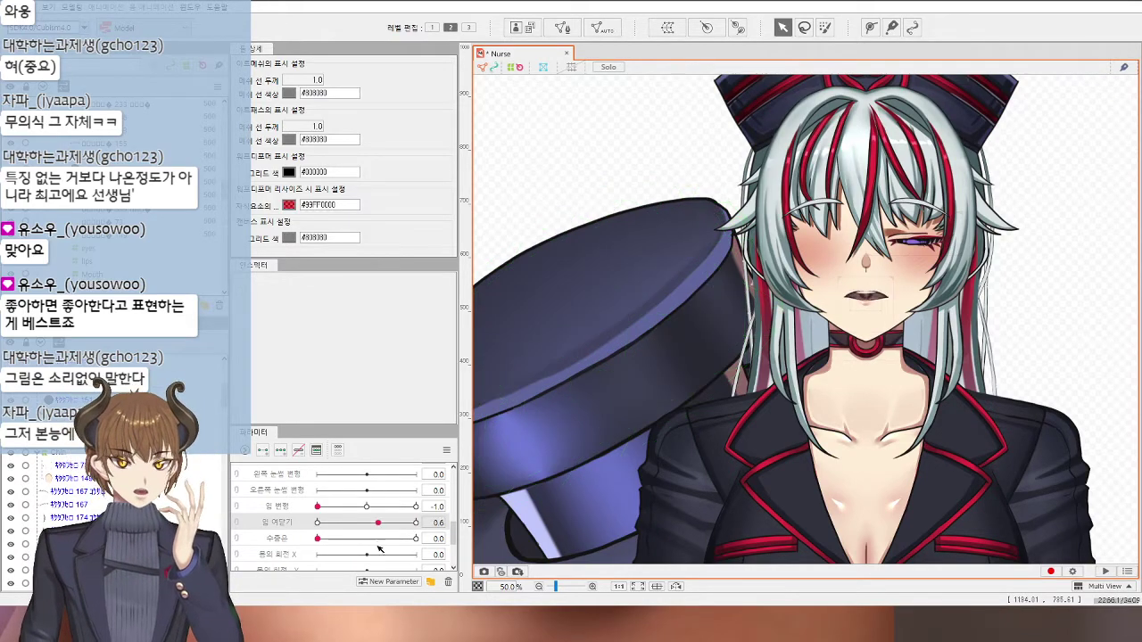
scroll(907, 279, "up", 4)
scroll(839, 272, "up", 5)
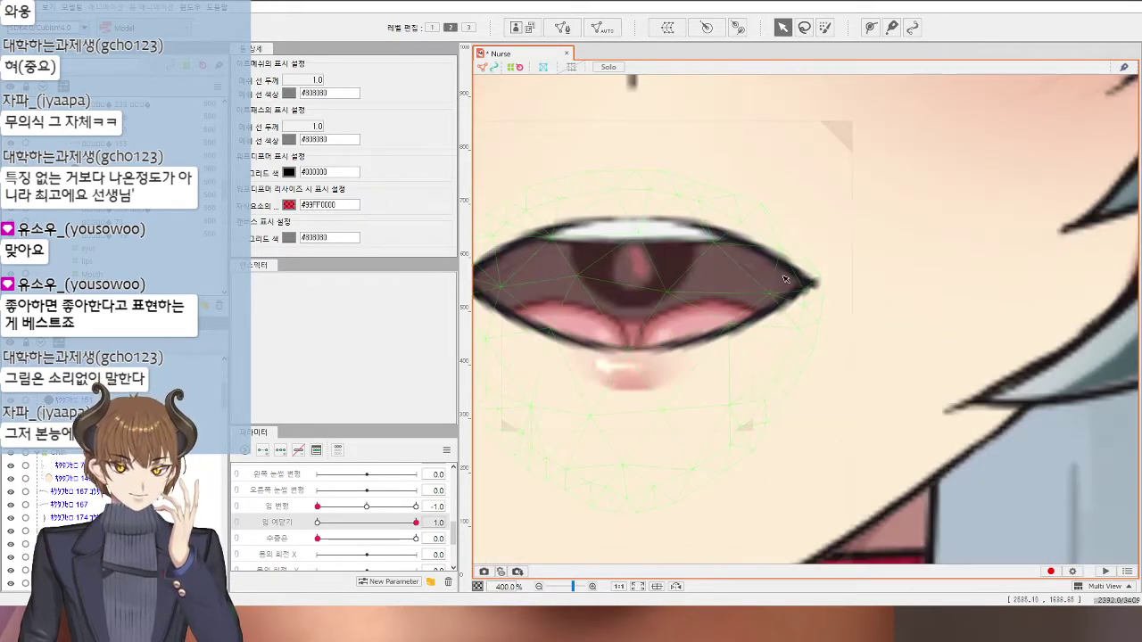
left_click(809, 291)
left_click_drag(810, 290, 798, 287)
scroll(799, 290, "down", 6)
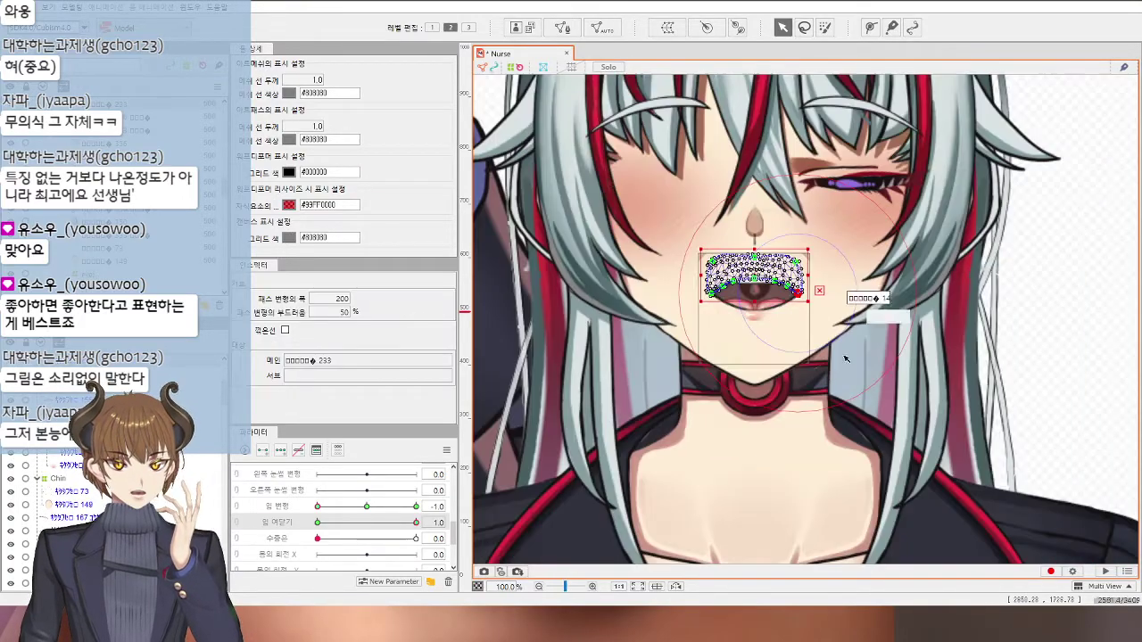
left_click(1043, 342)
Step: Set 입 변형 to 1.0, adjust the left-of-centre path point of upper-lip mesh 233, and deselect the mesh
left_click_drag(879, 382, 837, 392)
left_click_drag(366, 506, 419, 508)
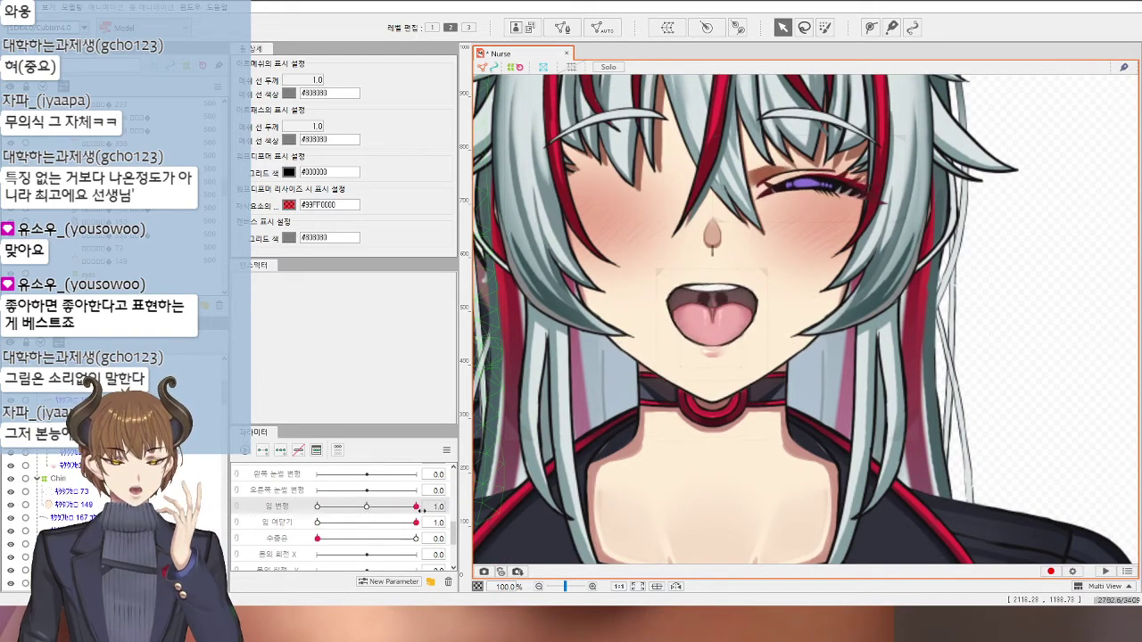
scroll(678, 296, "up", 5)
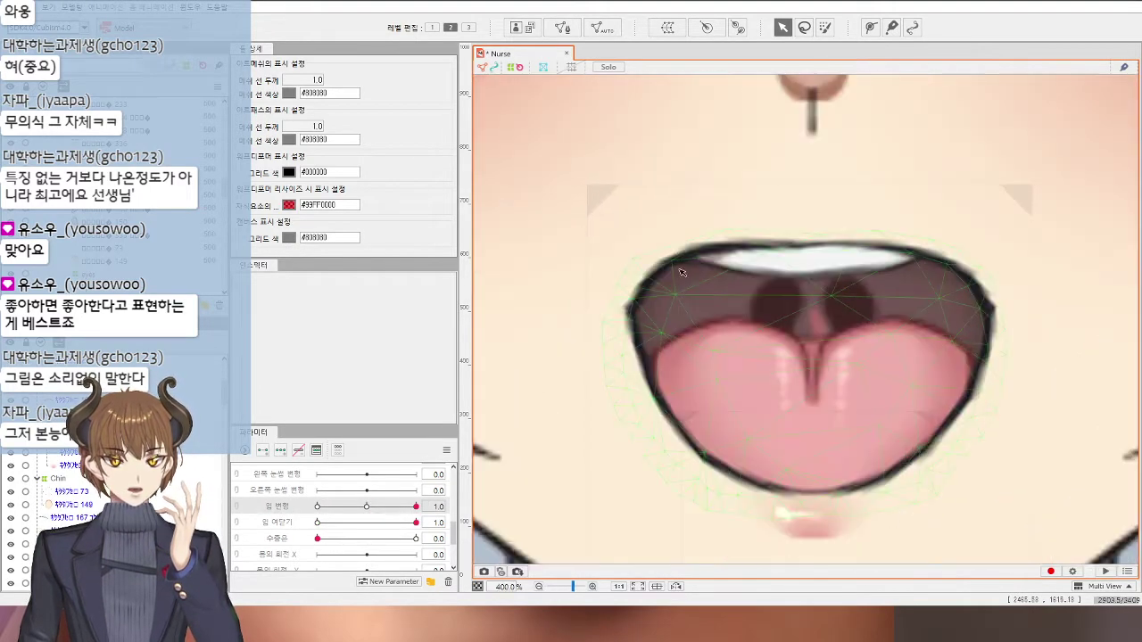
left_click(664, 268)
left_click(726, 249)
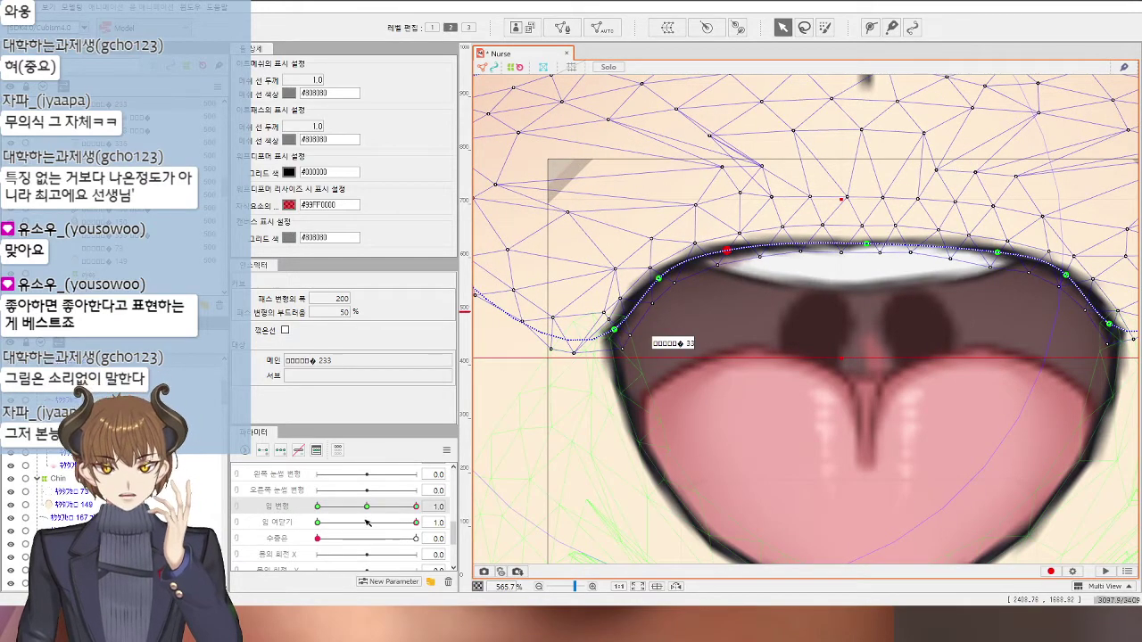
scroll(730, 398, "down", 5)
left_click(1056, 410)
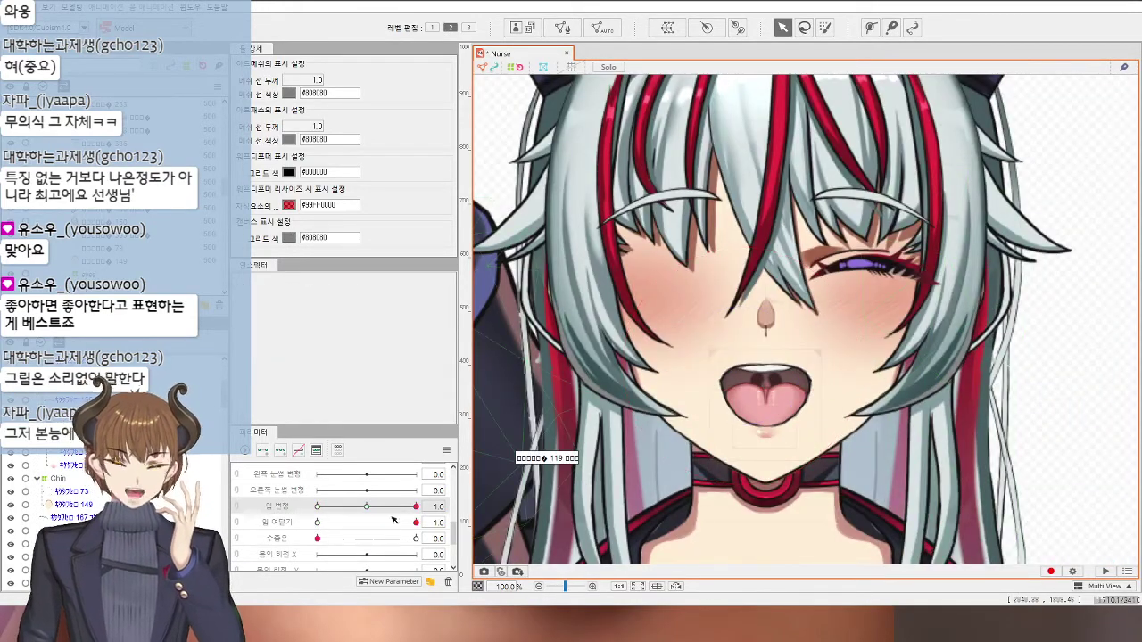
Step: Check the mouth opening across the 입 변형 keyforms and set 왼쪽 눈 깜빡임 to 0.5
left_click_drag(414, 522, 480, 536)
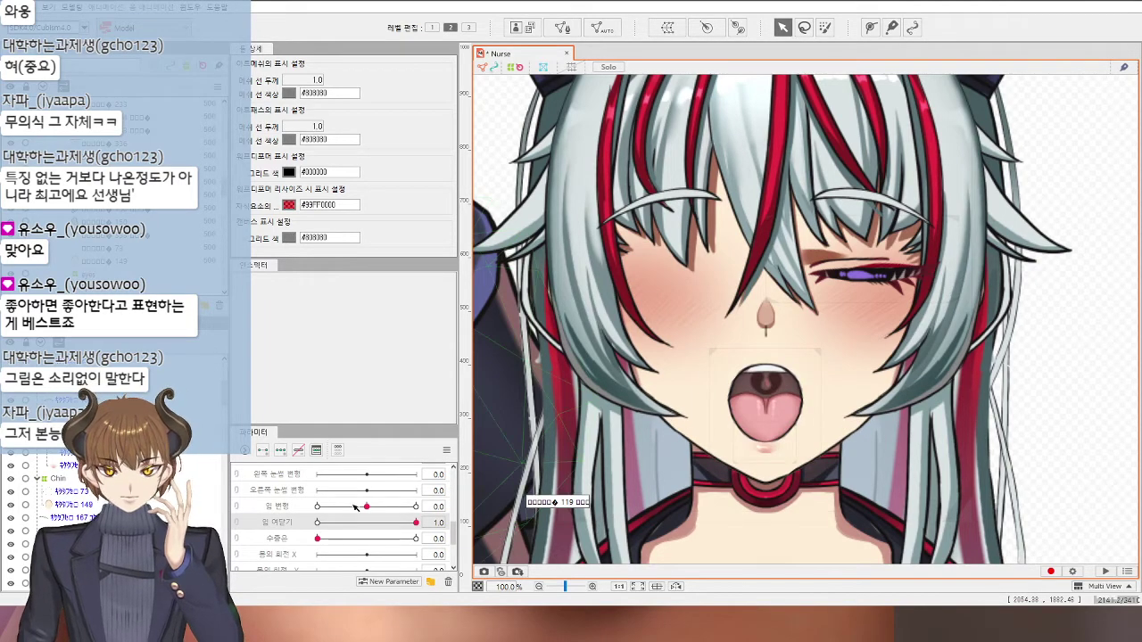
scroll(587, 482, "down", 3)
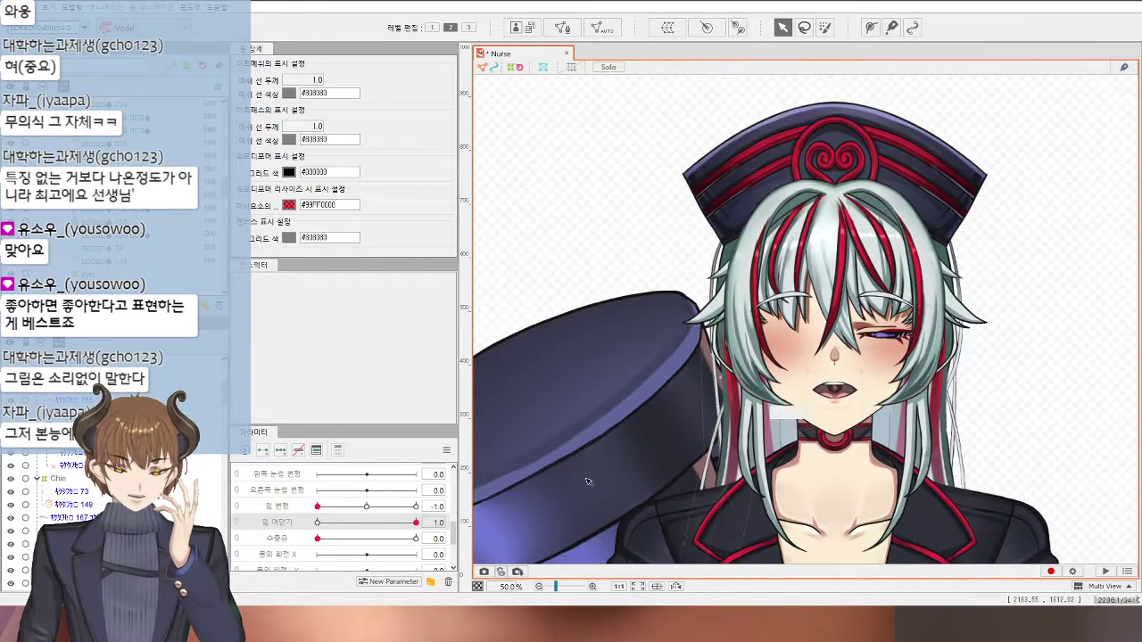
left_click_drag(391, 524, 308, 534)
left_click(366, 506)
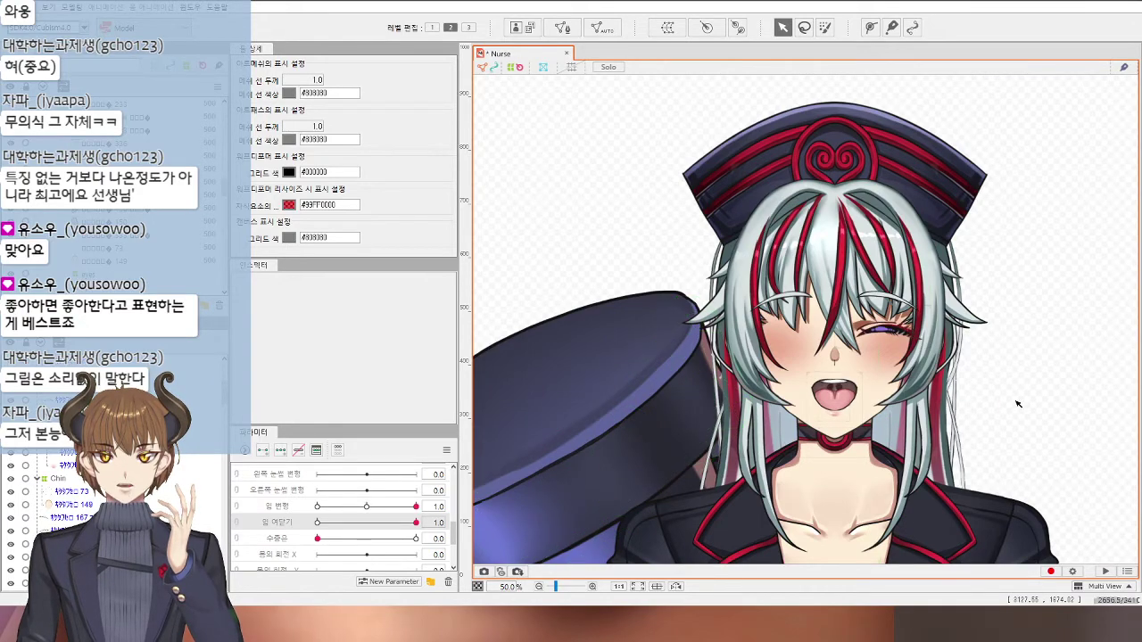
scroll(1016, 404, "down", 1)
scroll(937, 421, "up", 4)
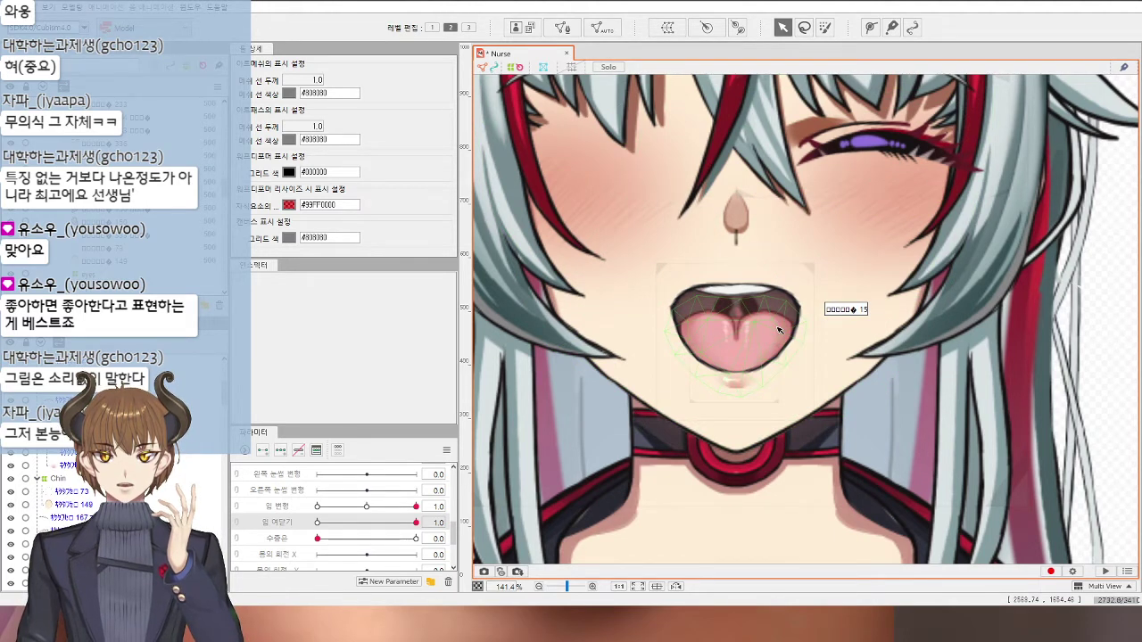
scroll(364, 523, "up", 3)
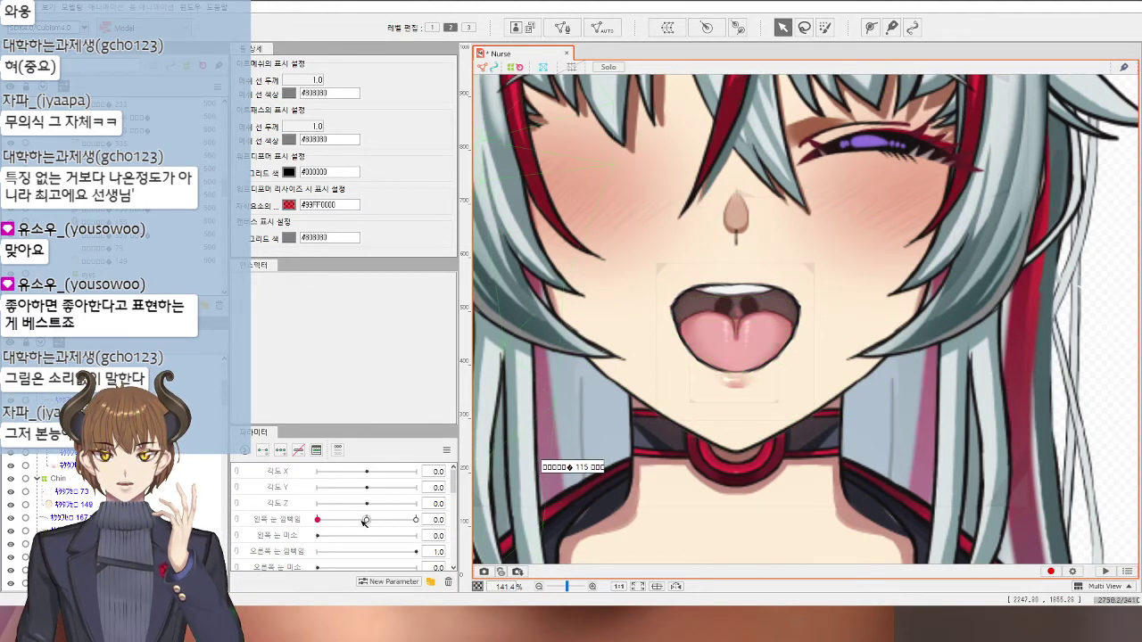
left_click(364, 522)
scroll(943, 393, "down", 2)
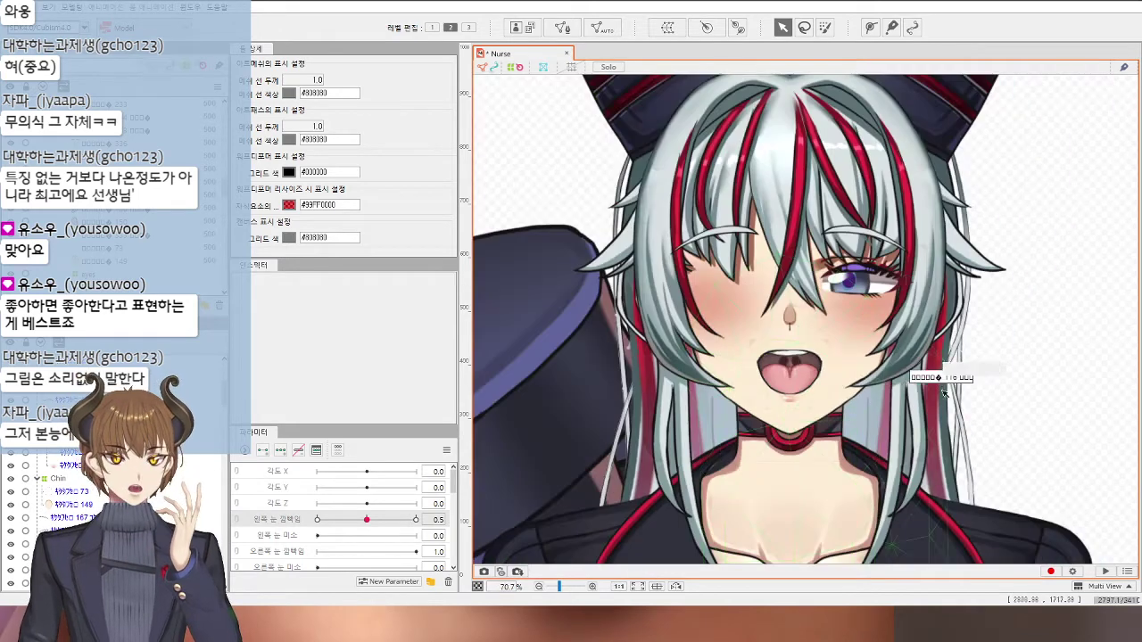
Step: Add a 입 여닫기 keyform at 0.3 to upper-lip mesh 233 and lower-lip mesh 336, with 입 변형 at 1.0
scroll(798, 357, "up", 4)
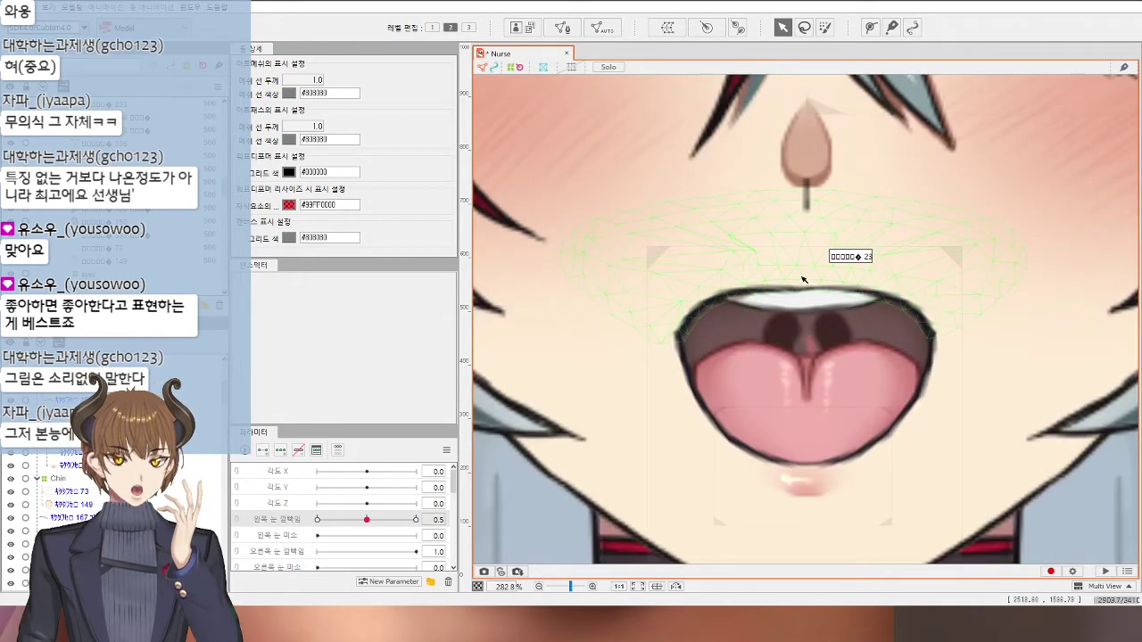
left_click(803, 279)
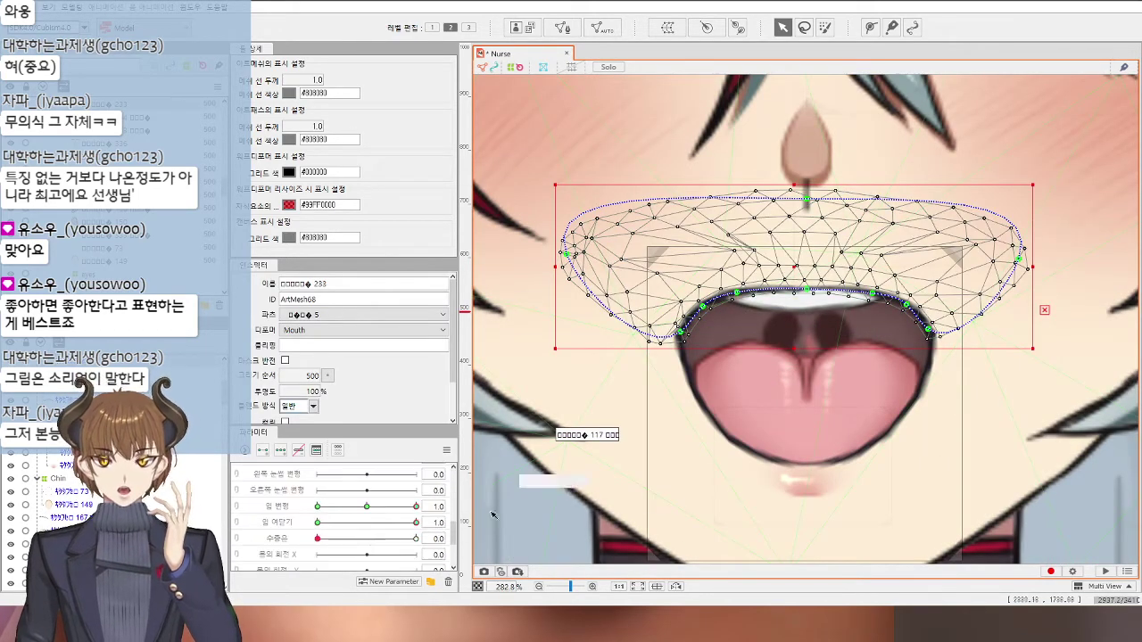
left_click(733, 462)
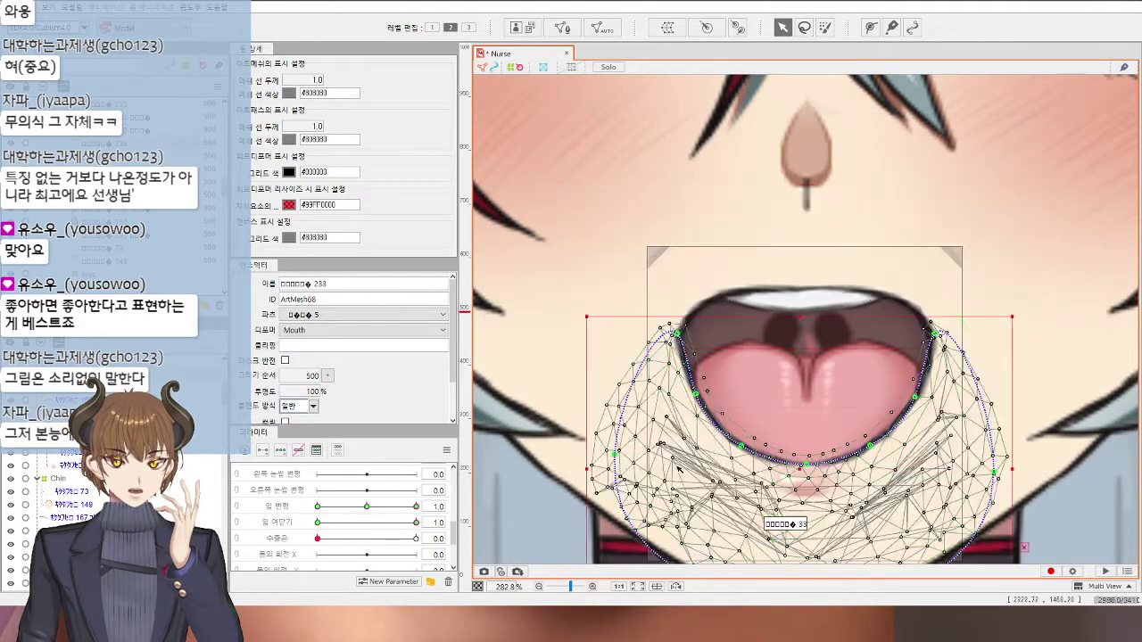
left_click(338, 523)
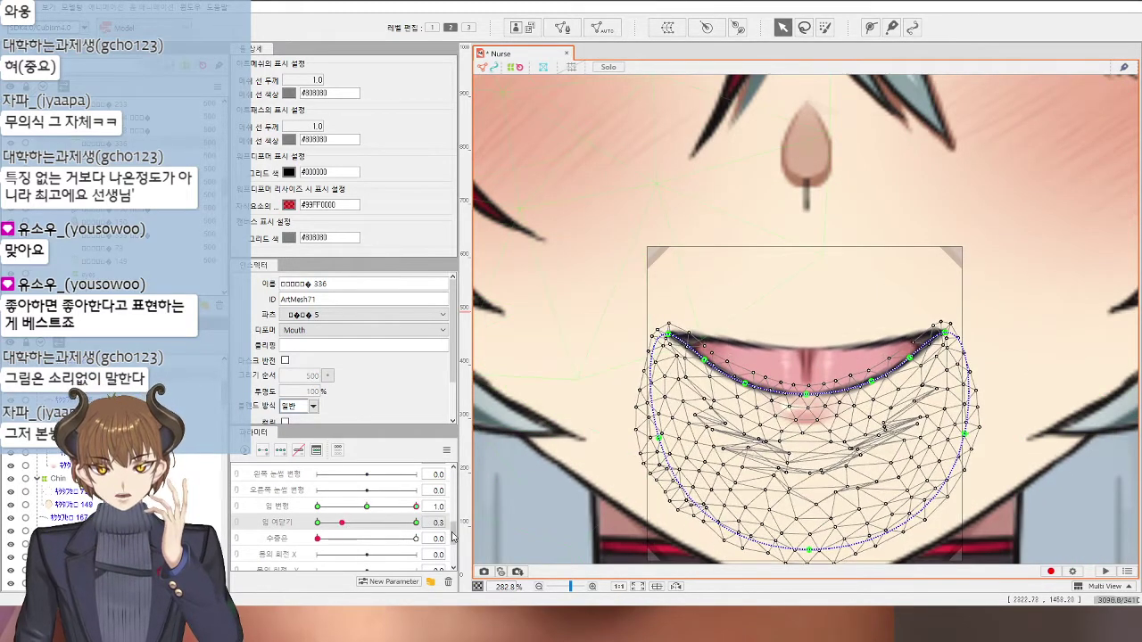
left_click(735, 315, "shift")
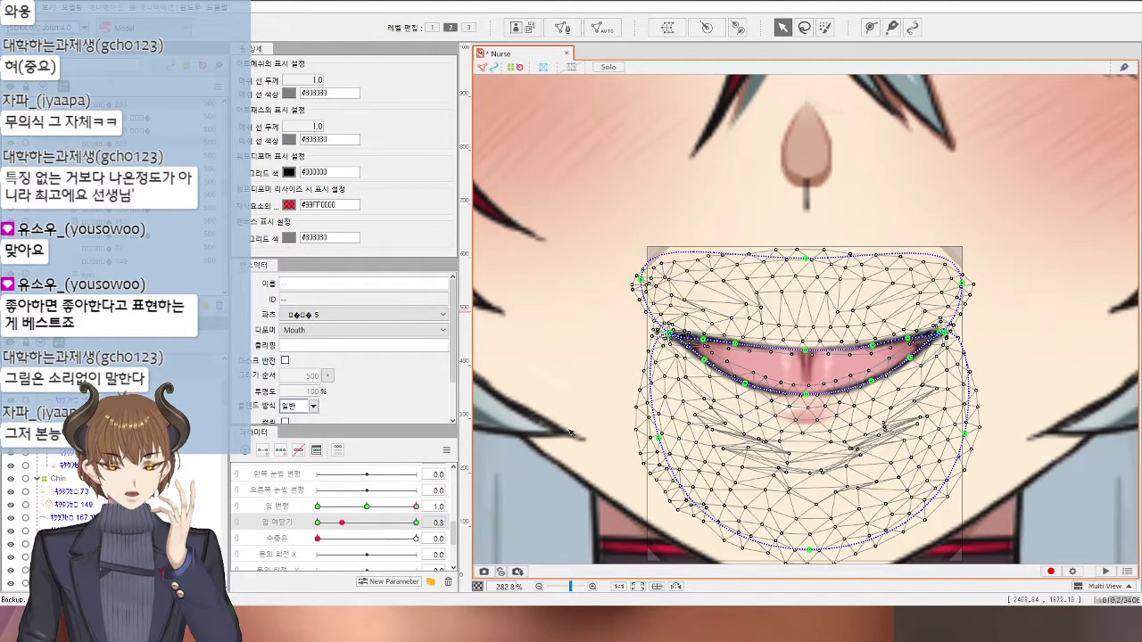
left_click(344, 524)
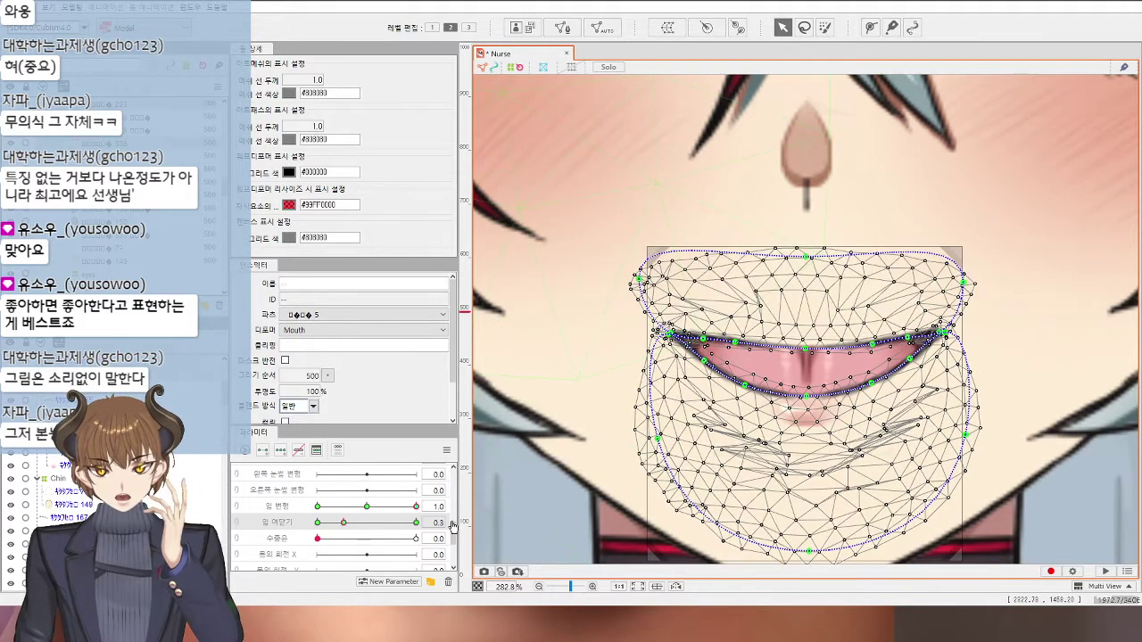
left_click(446, 449)
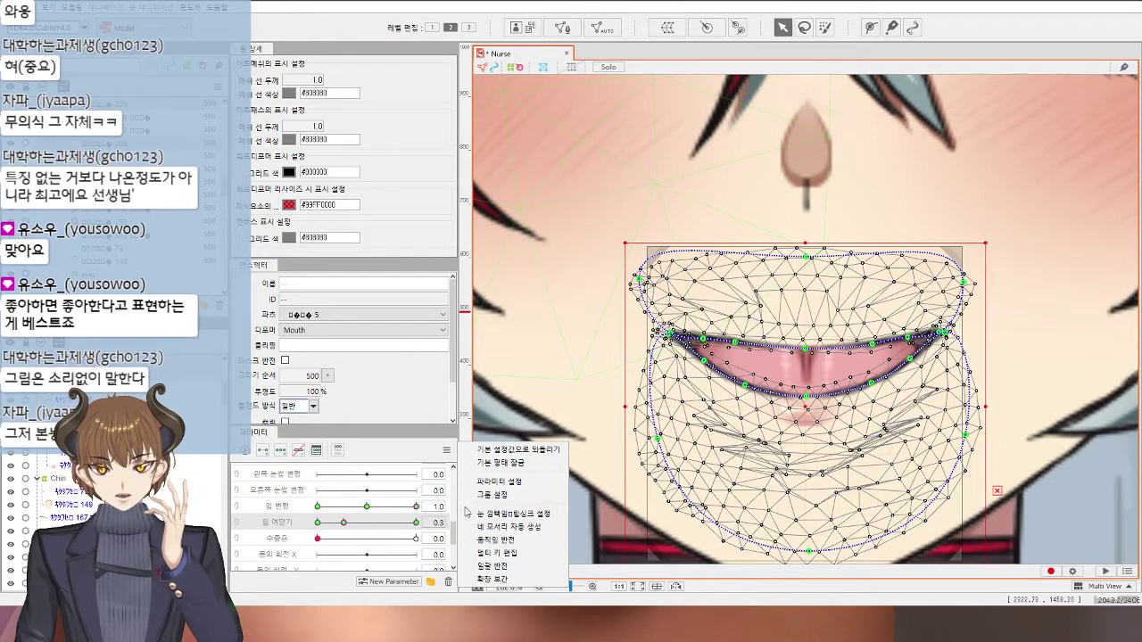
Step: Compare the mouth at 입 여닫기 1.0 and 0.3, and examine the 0.3 shape against the whole face
left_click(416, 524)
left_click(416, 524)
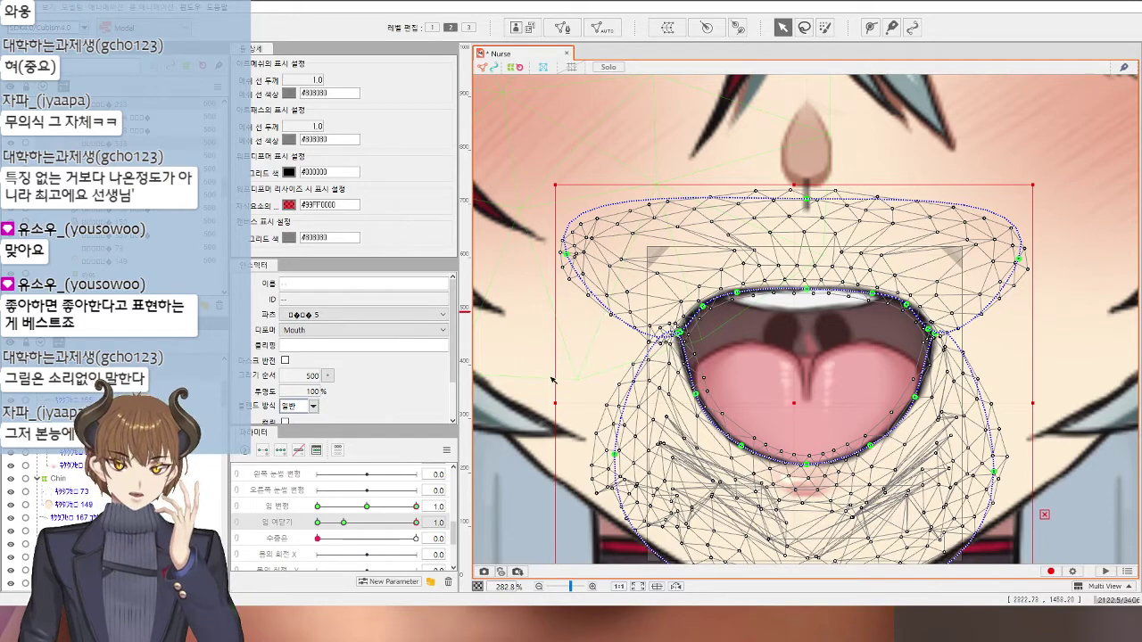
left_click(343, 521)
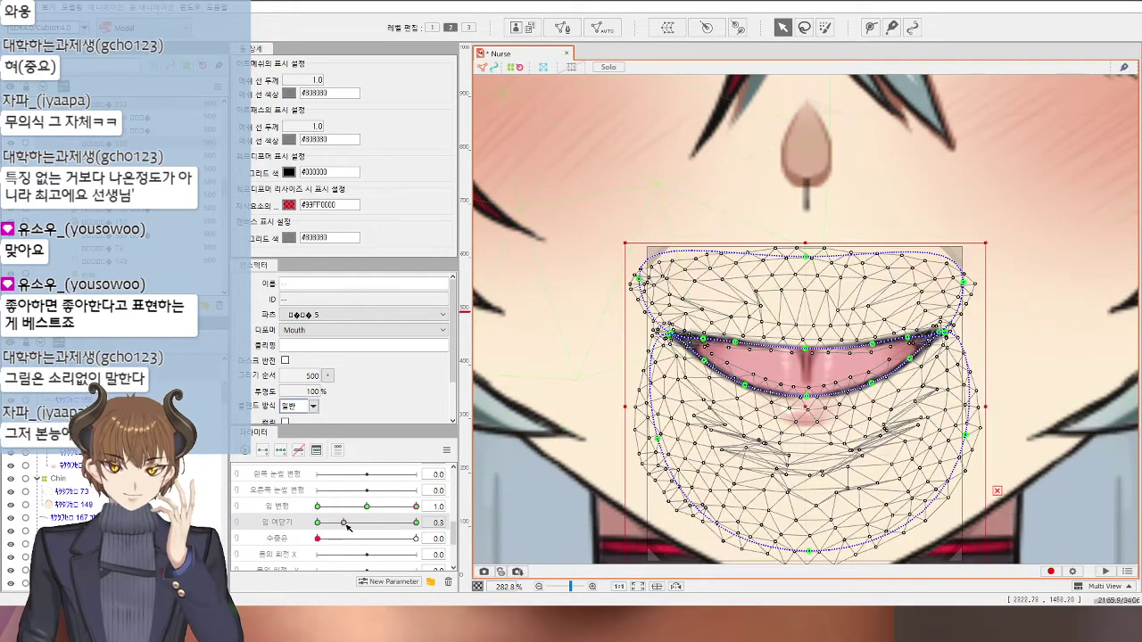
left_click(946, 528)
scroll(1026, 473, "down", 5)
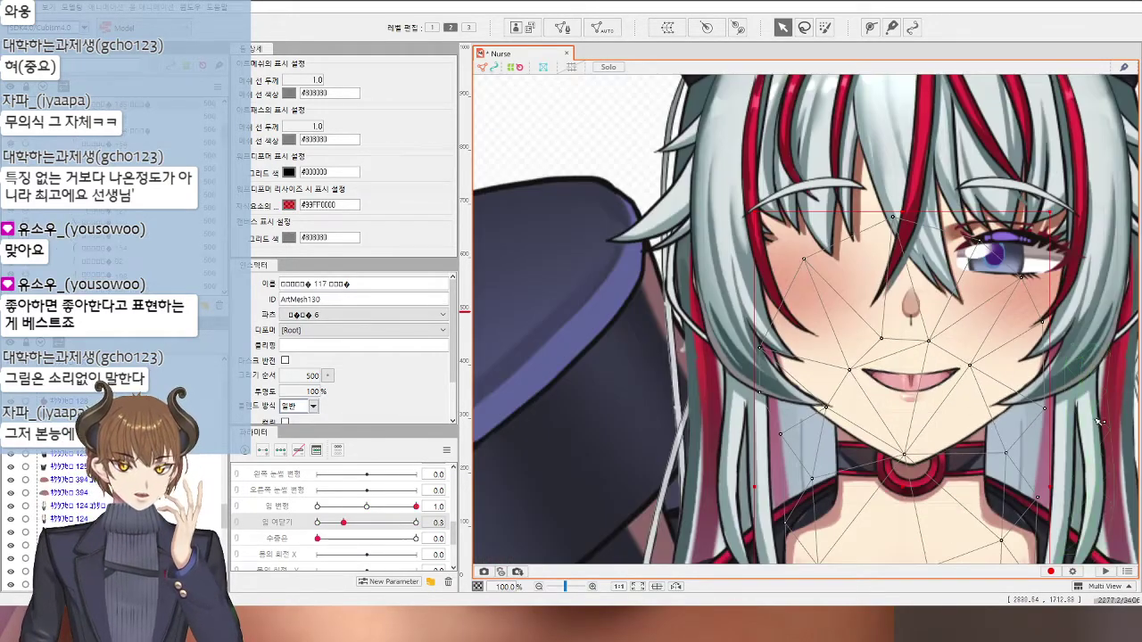
left_click(1098, 421)
scroll(1097, 421, "down", 4)
left_click_drag(1081, 456, 918, 432)
Step: At 입 여닫기 0.3, move both corner points of upper-lip mesh 233 outward and up, and raise the path points beside them
scroll(947, 404, "up", 5)
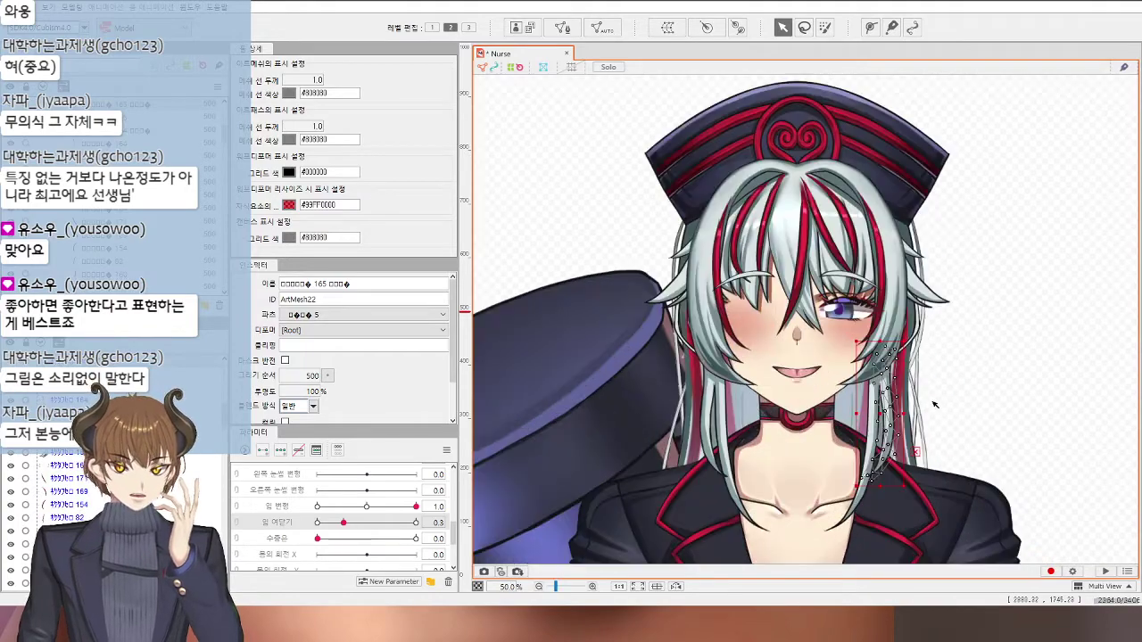
left_click(714, 307)
scroll(603, 321, "up", 2)
scroll(601, 339, "up", 1)
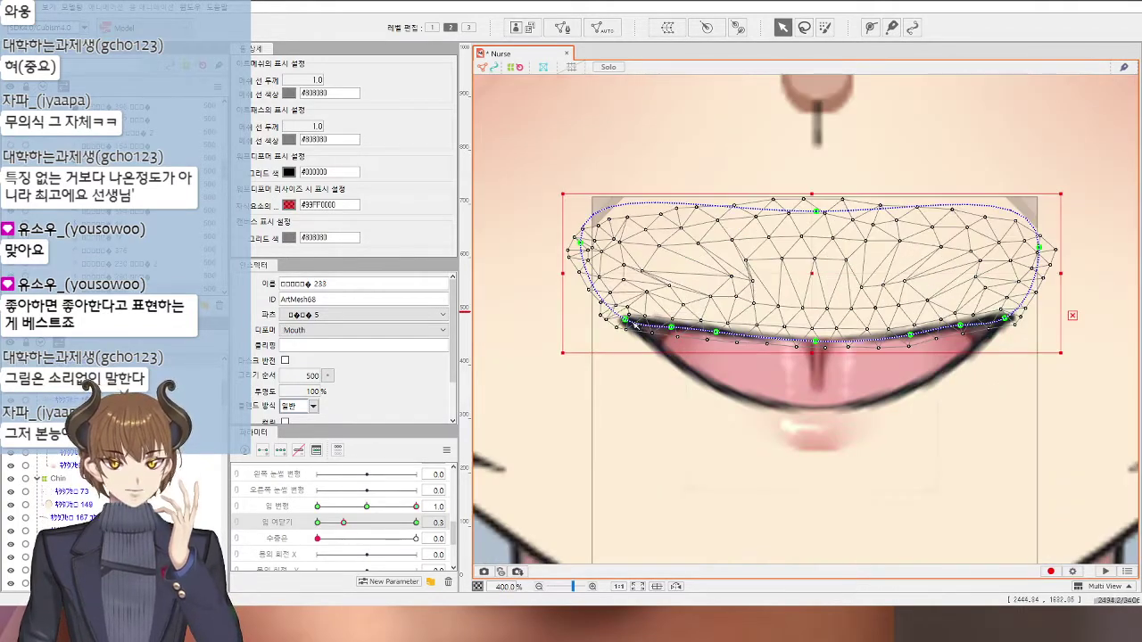
left_click_drag(586, 296, 588, 287)
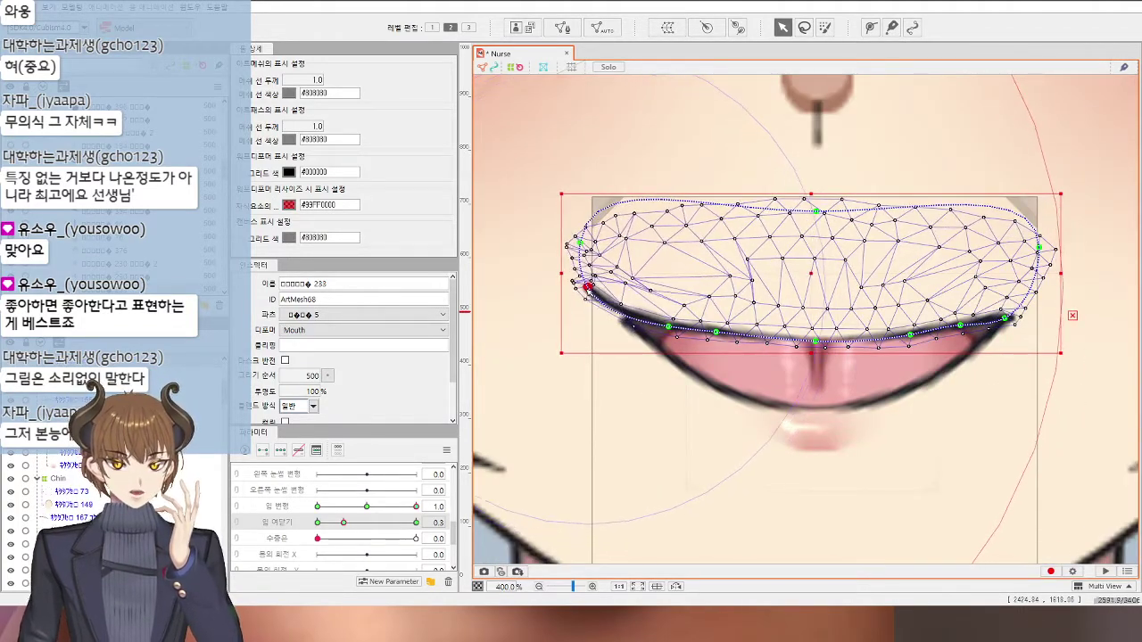
left_click_drag(665, 327, 663, 317)
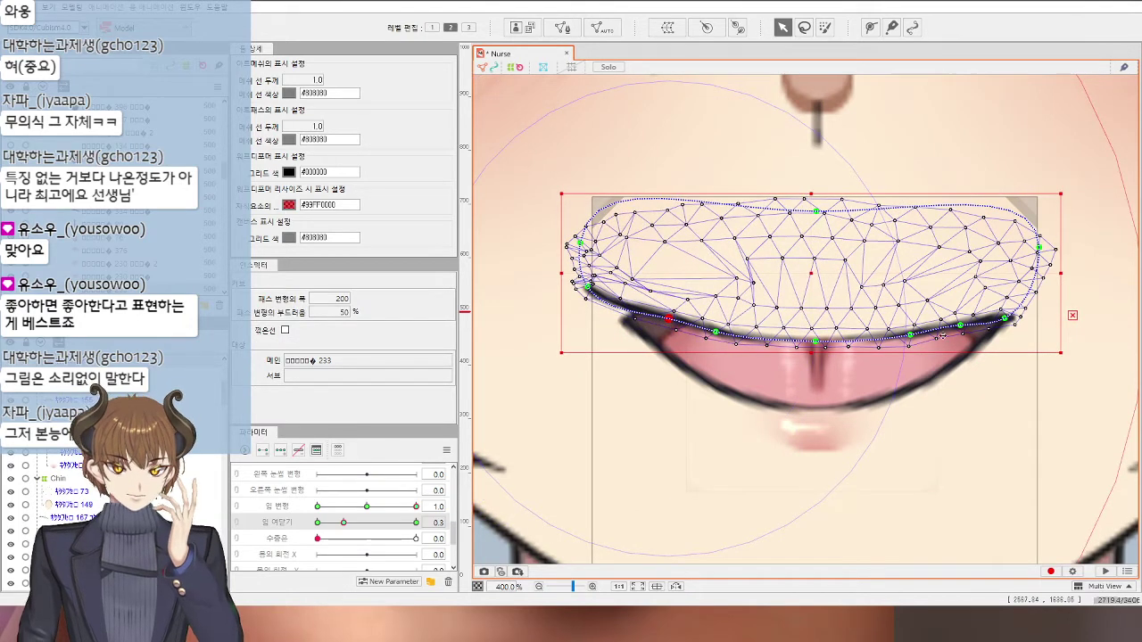
left_click_drag(1004, 317, 1037, 287)
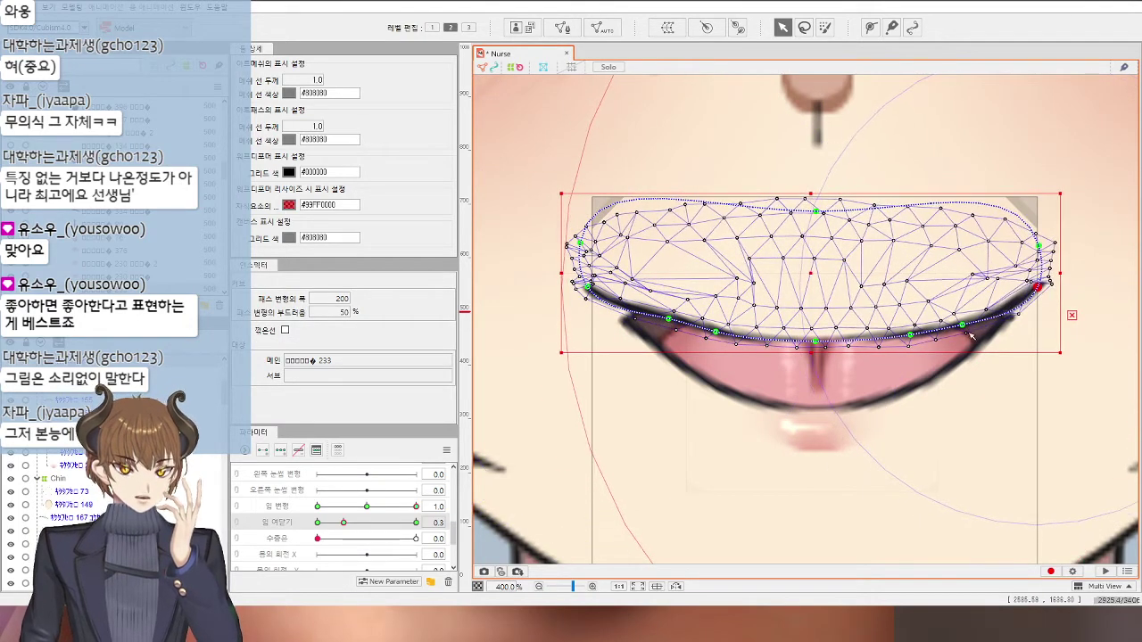
left_click_drag(970, 333, 974, 323)
Step: Move both corner points of lower-lip mesh 336 outward and up to meet the upper-lip corners
left_click(1000, 347)
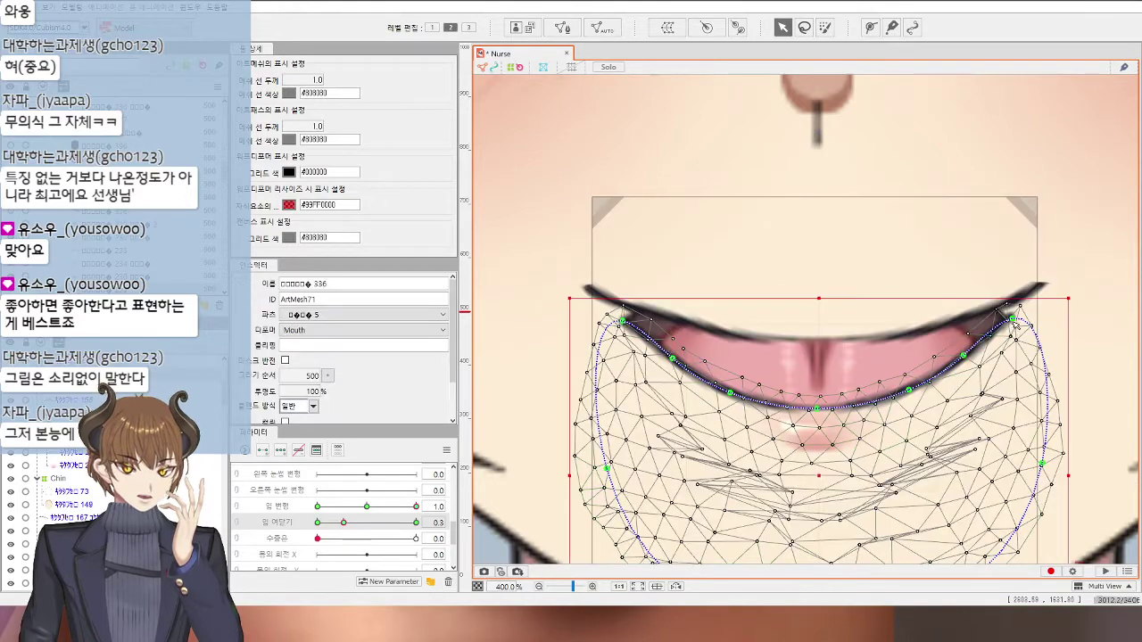
left_click_drag(1011, 319, 1043, 288)
left_click_drag(622, 321, 588, 292)
Step: Raise the middle path points of upper-lip mesh 233 to flatten its lower edge into a nearly straight line
left_click_drag(673, 358, 716, 321)
left_click(761, 319)
left_click(668, 316)
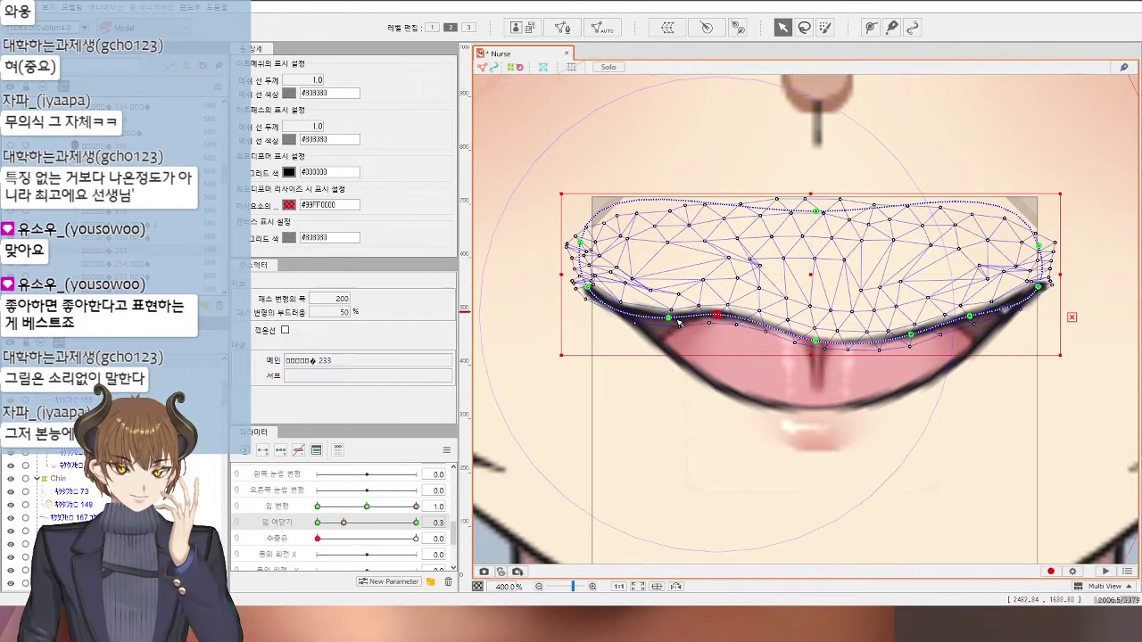
left_click_drag(809, 343, 810, 320)
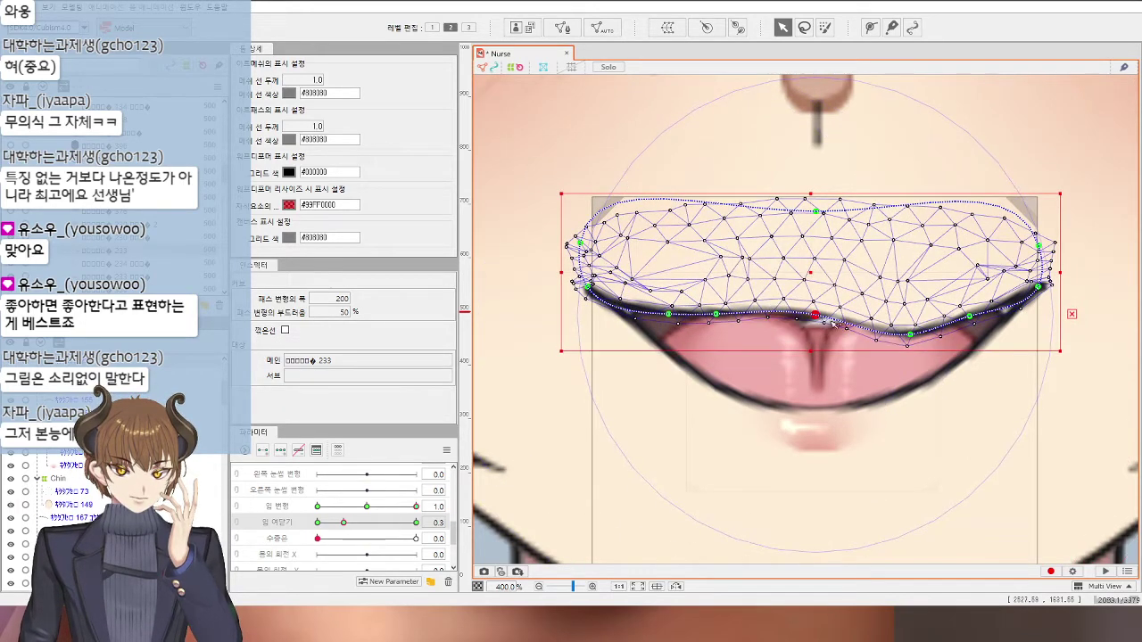
left_click_drag(906, 337, 910, 318)
left_click(969, 317)
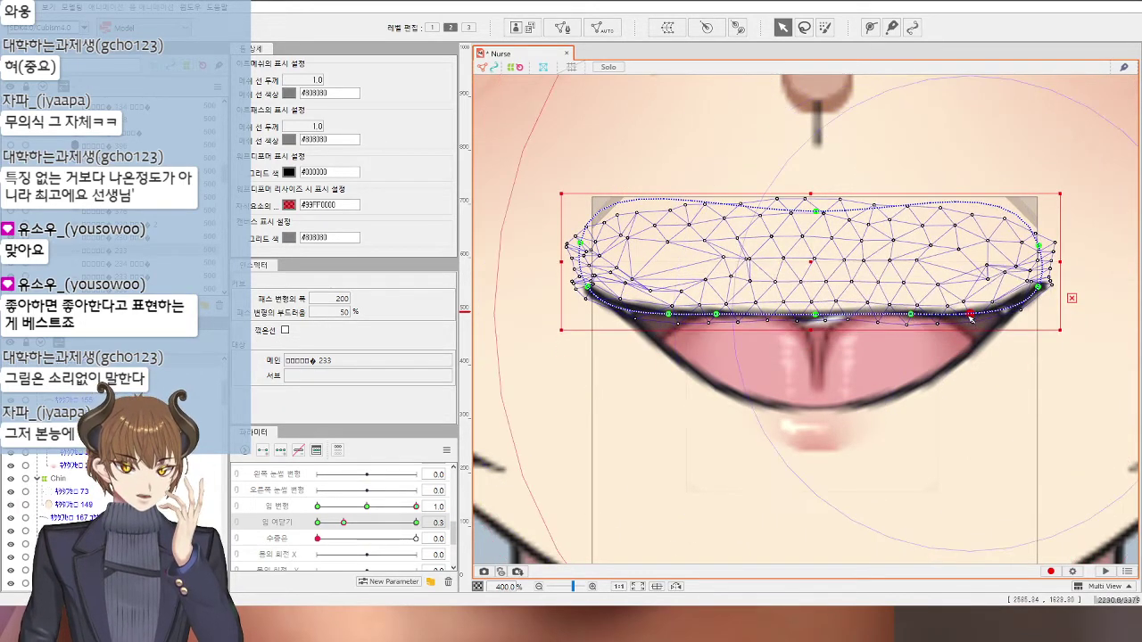
Step: Deselect the upper lip mesh and check the slightly opened mouth against the whole face
scroll(969, 316, "down", 4)
left_click(1056, 378)
scroll(1070, 396, "down", 1)
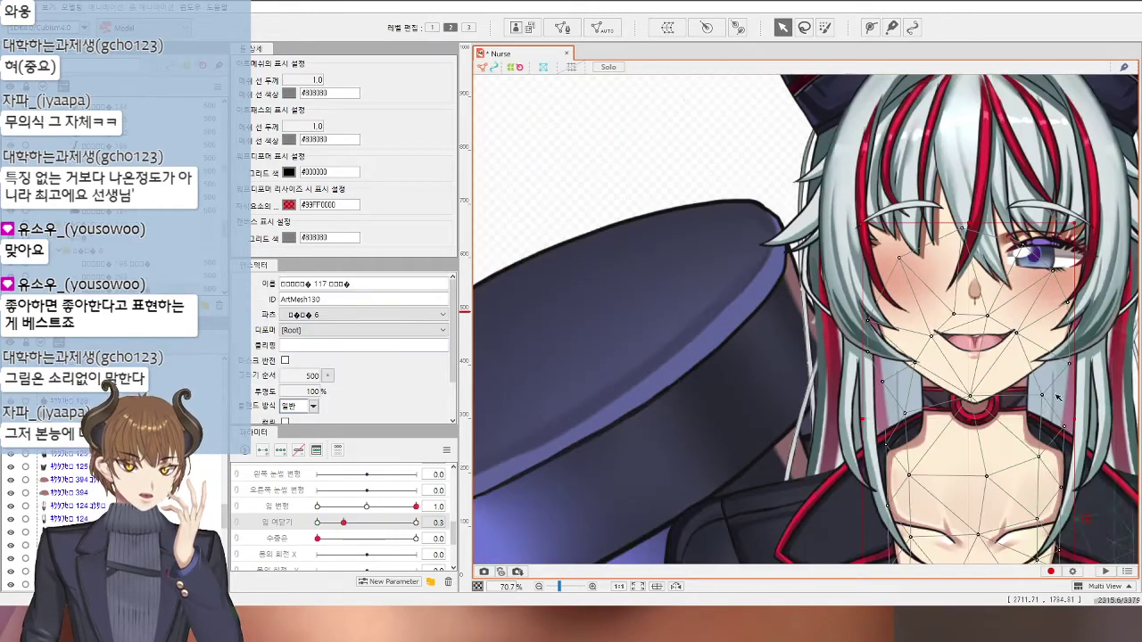
left_click_drag(1086, 412, 865, 369)
scroll(866, 369, "down", 1)
left_click(989, 342)
scroll(807, 316, "up", 3)
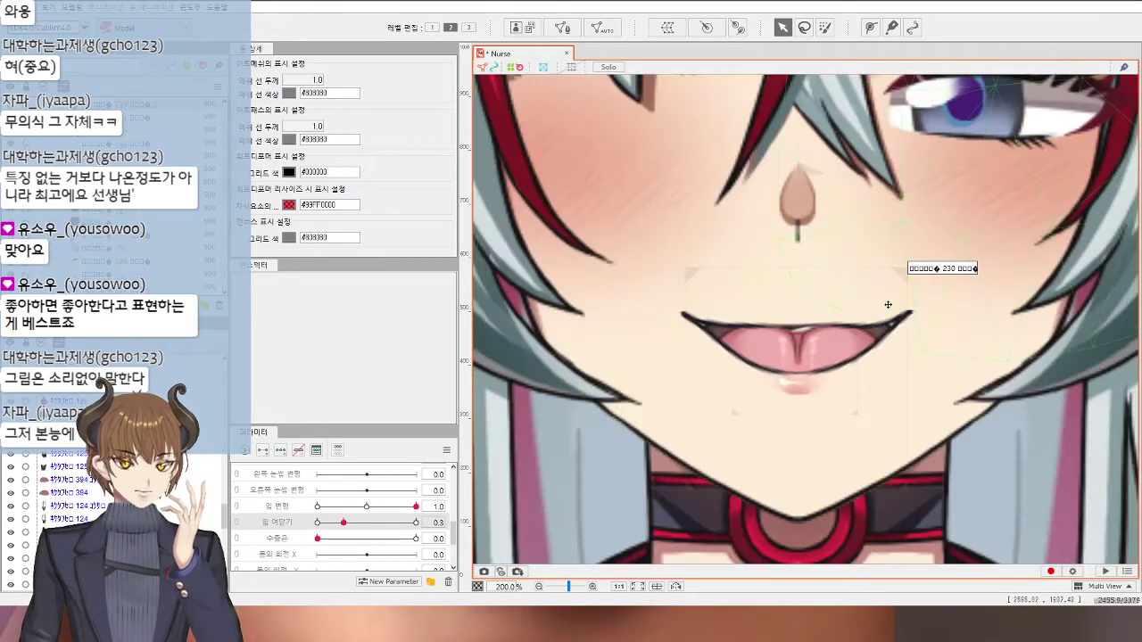
Step: Nudge the upper lip's deform path points at the mouth corners and outer ends to refine the lip line at mouth opening 0.3
left_click(889, 306)
left_click(854, 319)
scroll(884, 310, "up", 2)
left_click_drag(934, 311, 942, 317)
left_click_drag(863, 337, 864, 333)
left_click_drag(941, 317, 943, 309)
left_click_drag(931, 270, 934, 263)
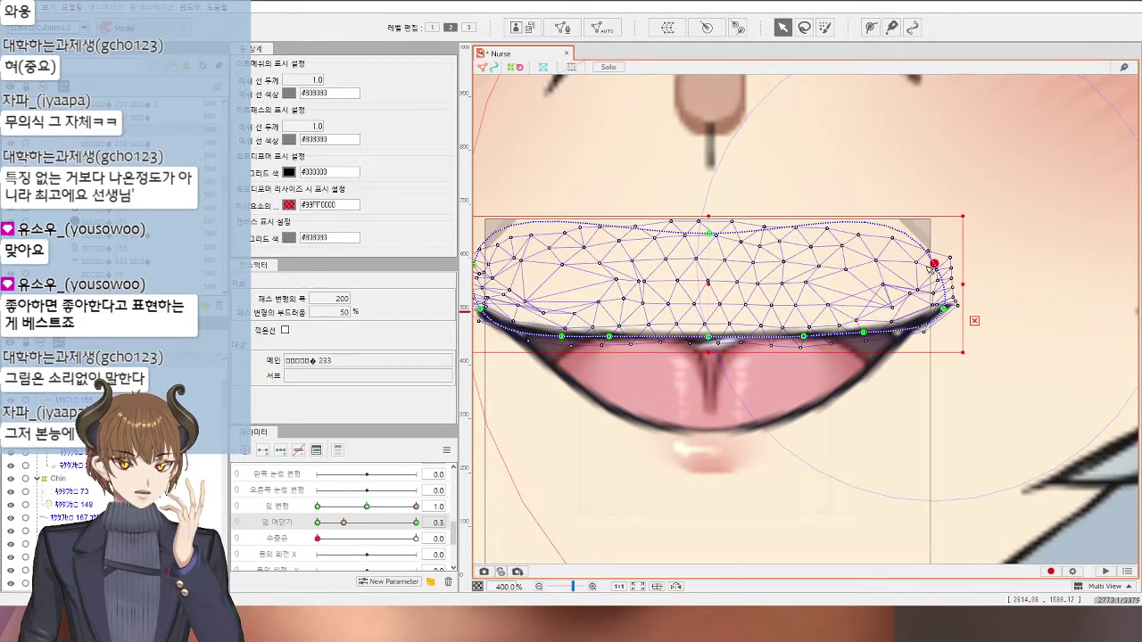
left_click_drag(541, 268, 666, 274)
scroll(603, 275, "down", 3)
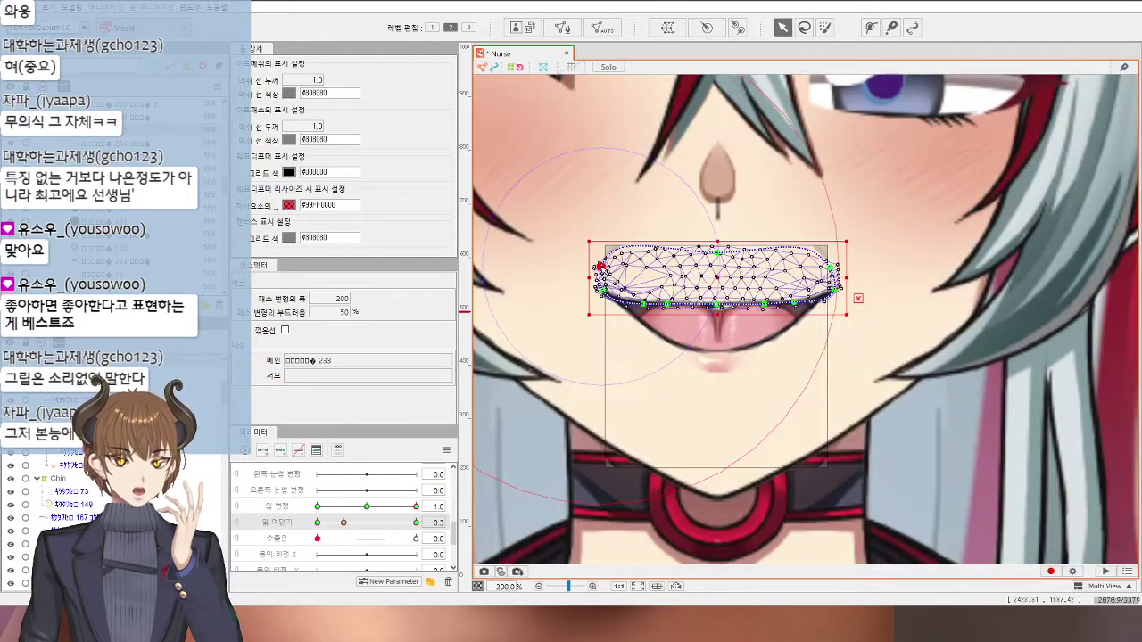
Step: Widen and slightly lower the lower lip curve by adjusting its deform path points on both sides, and deselect the mesh
left_click(1066, 401)
scroll(624, 364, "up", 1)
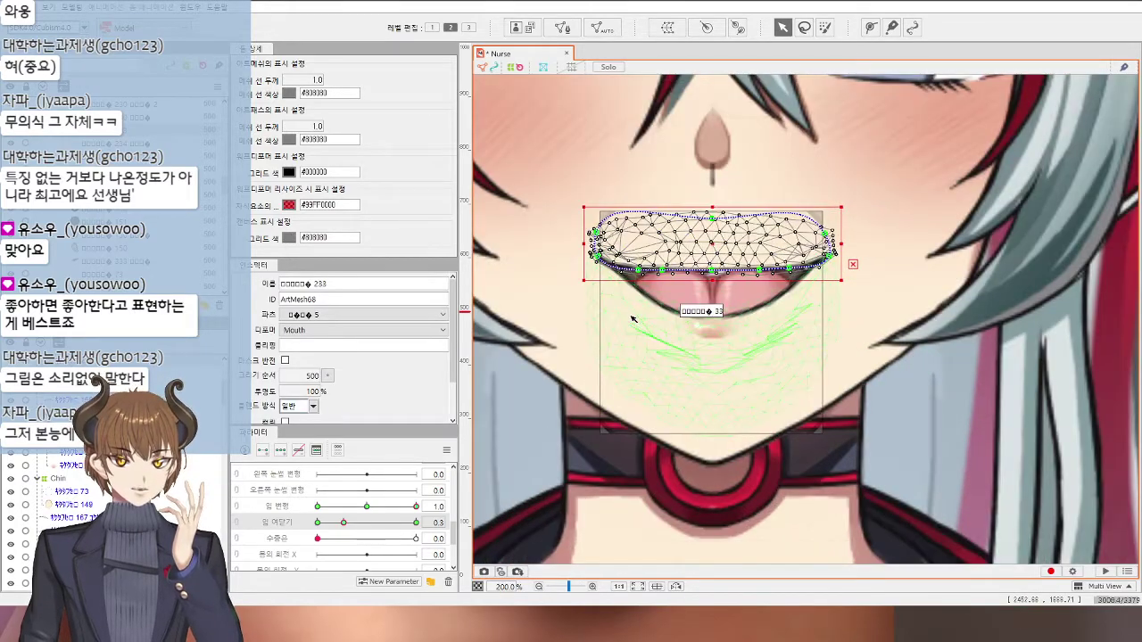
left_click(629, 312)
scroll(623, 303, "up", 2)
left_click_drag(655, 282, 646, 286)
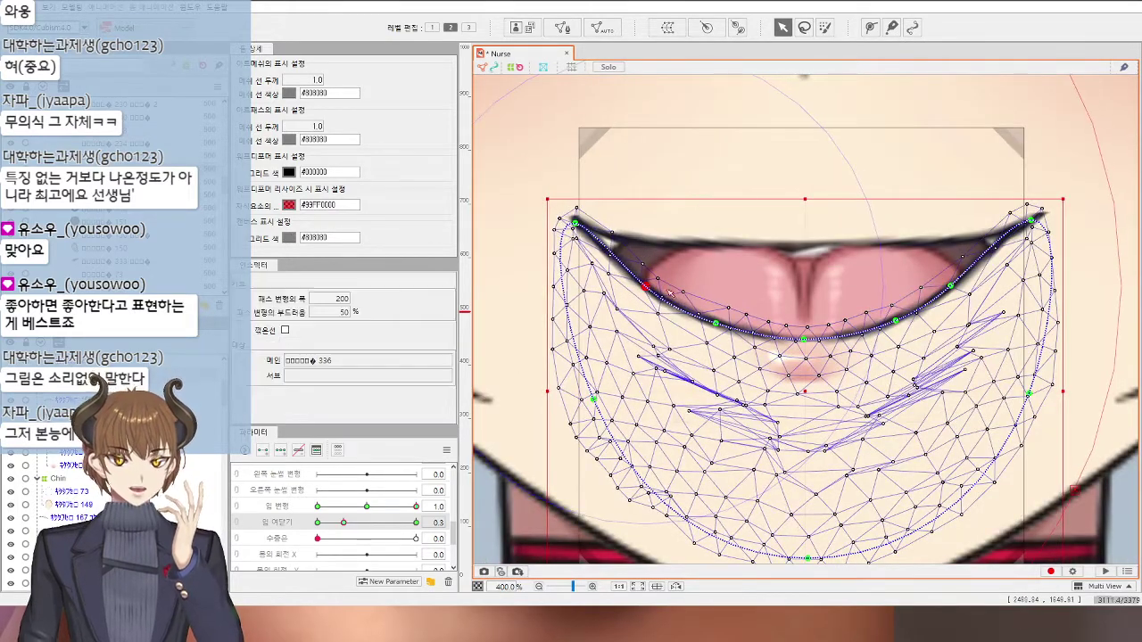
left_click_drag(950, 286, 964, 289)
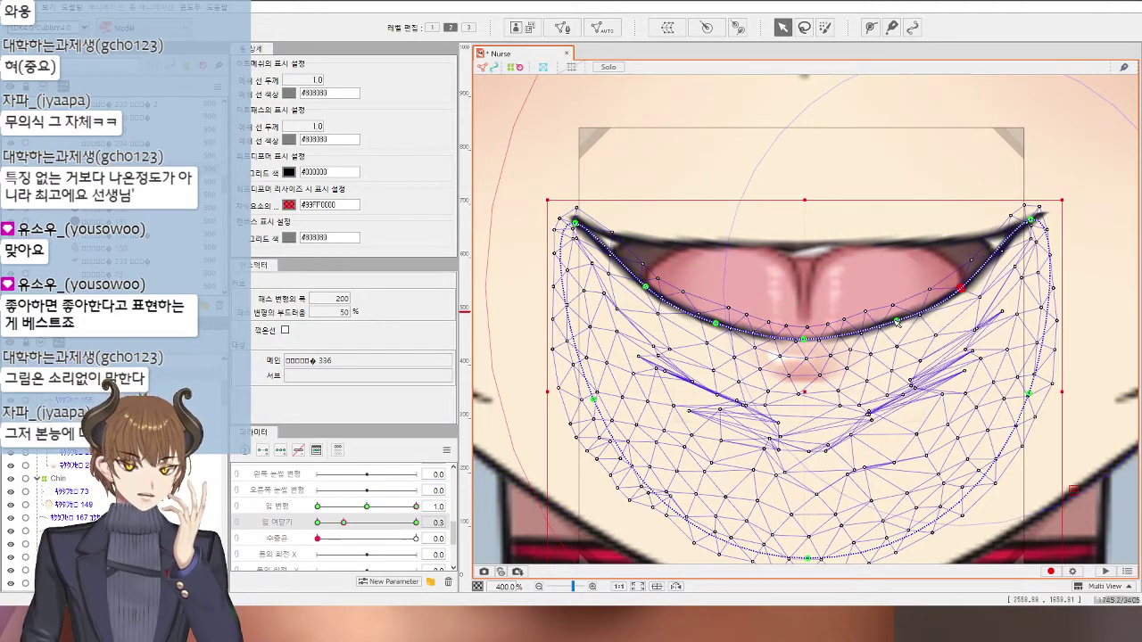
left_click_drag(896, 320, 894, 325)
left_click_drag(716, 323, 720, 328)
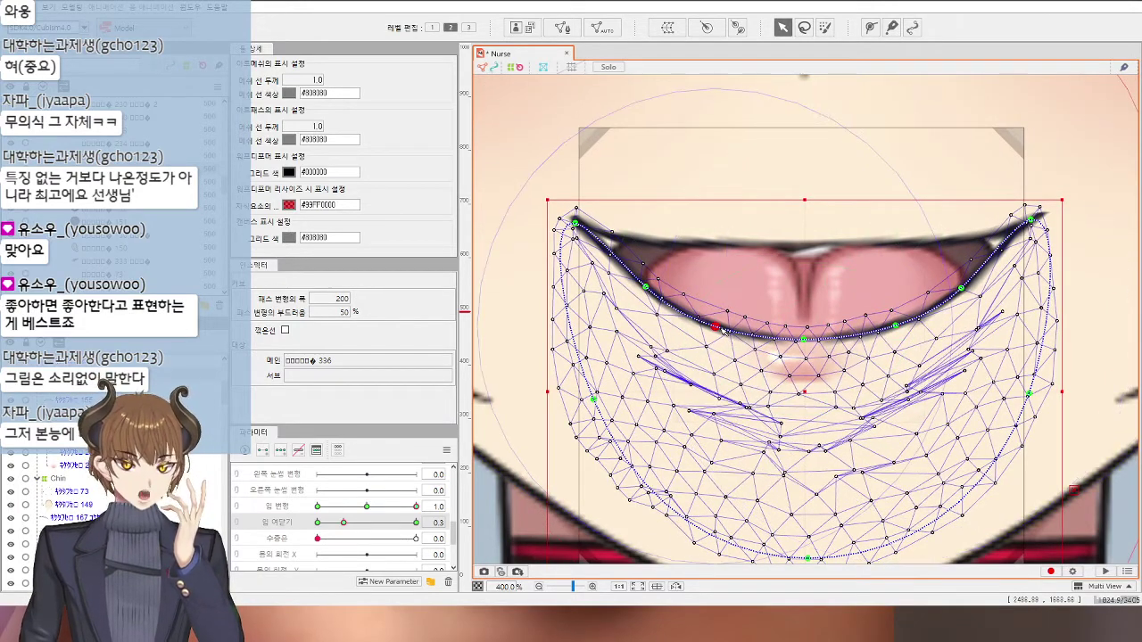
scroll(720, 329, "down", 2)
left_click(938, 439)
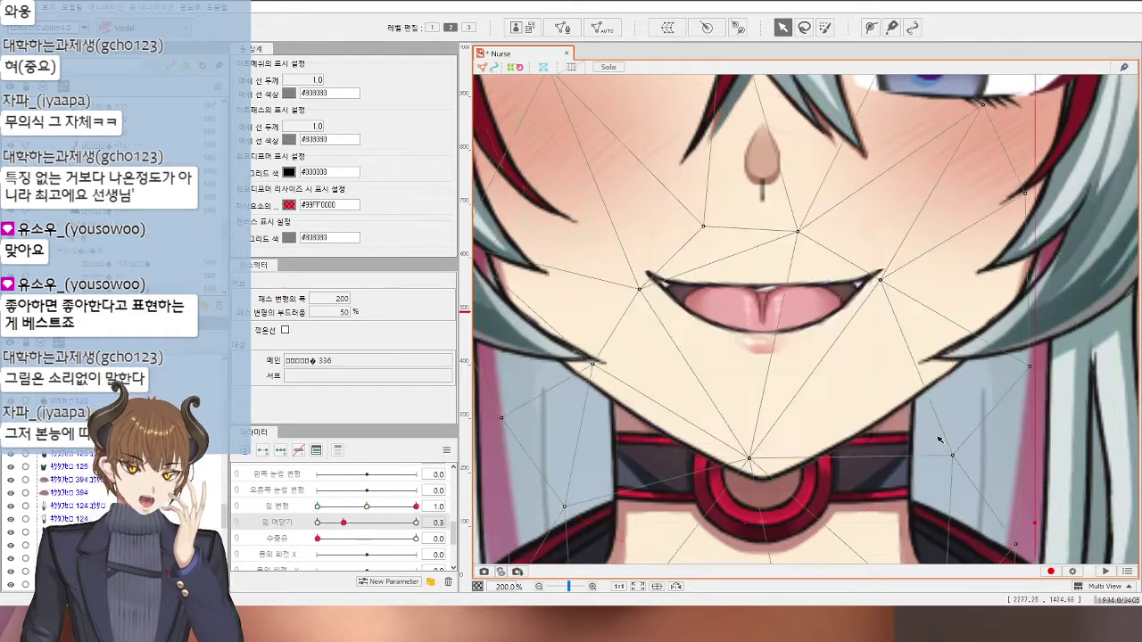
Step: Move the tongue mesh down inside the mouth at mouth opening 0.3 to uncover the upper teeth
scroll(939, 437, "down", 1)
scroll(845, 354, "down", 3)
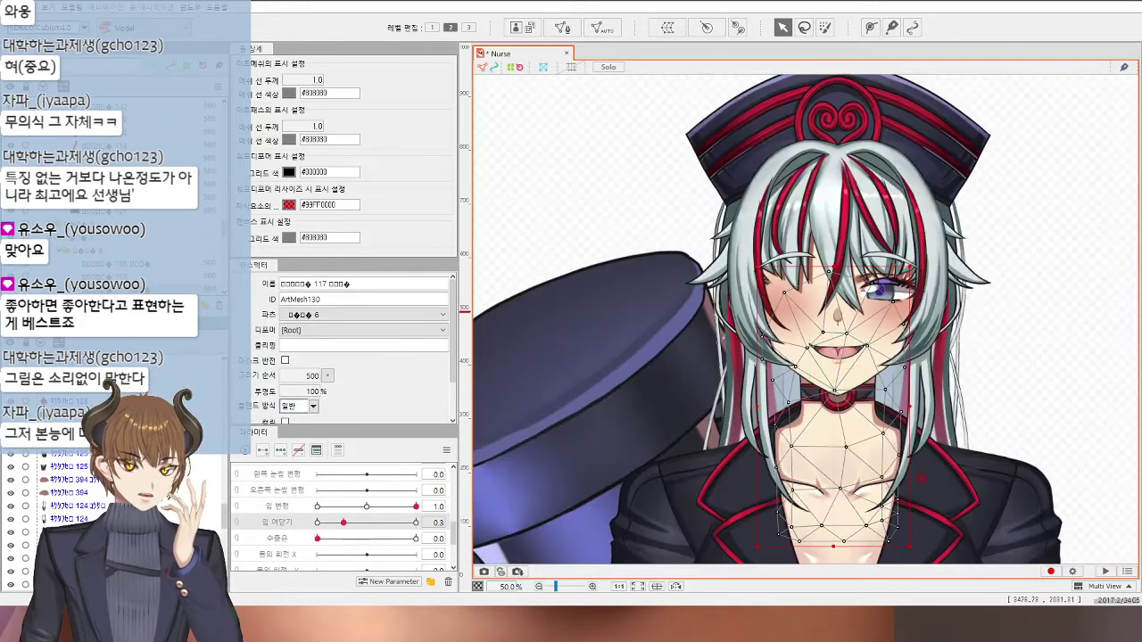
left_click(1089, 395)
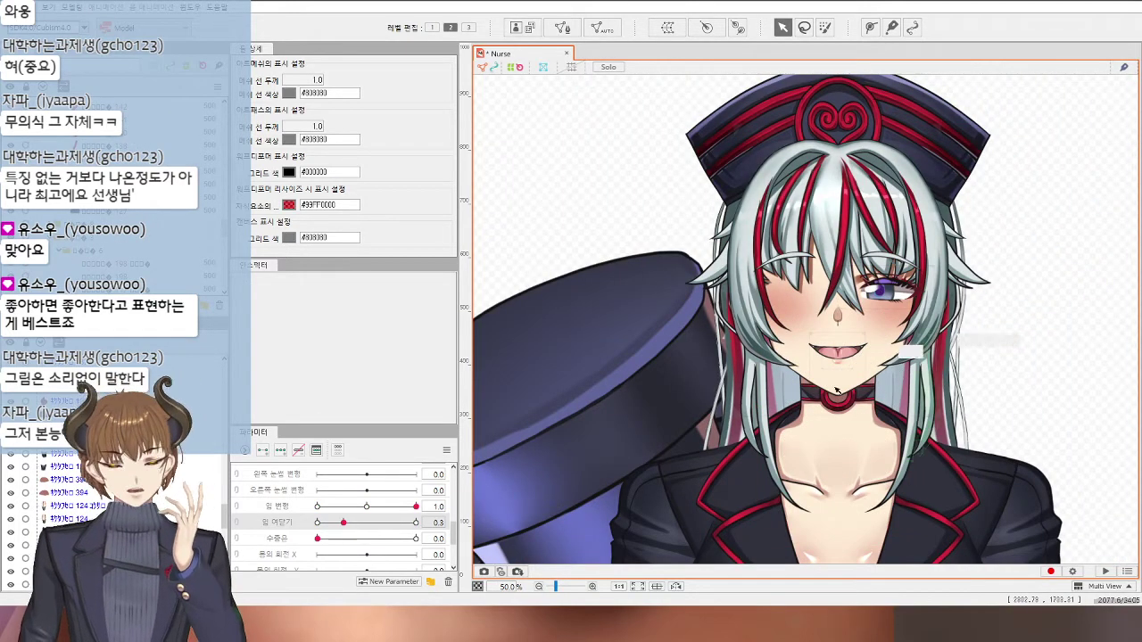
scroll(837, 390, "up", 3)
left_click(824, 354)
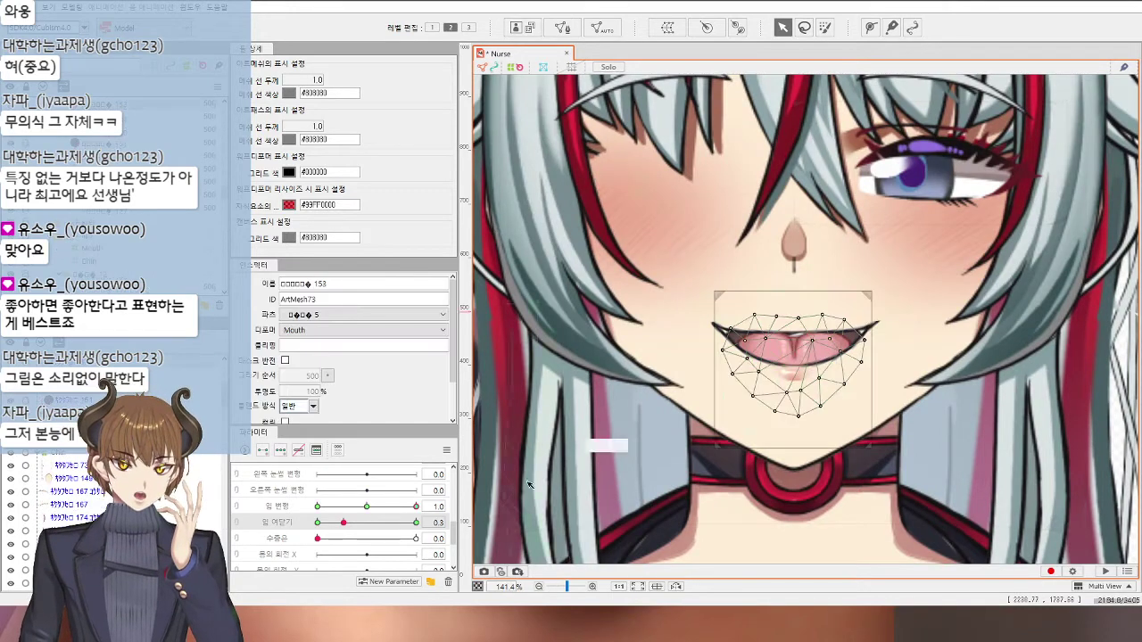
left_click_drag(344, 527, 345, 551)
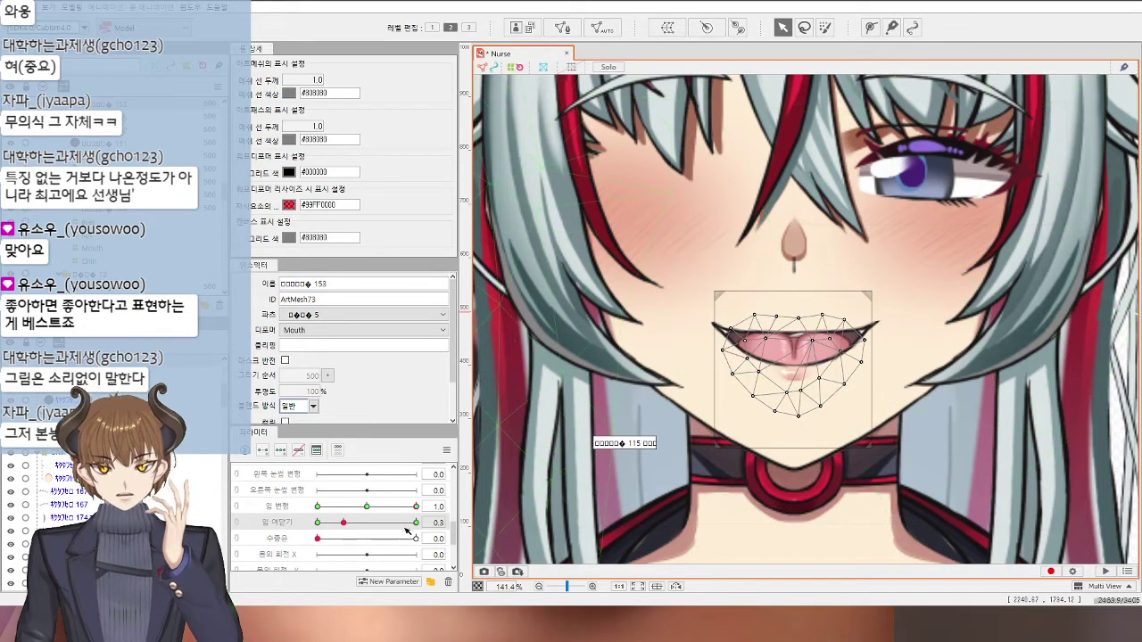
scroll(813, 362, "up", 2)
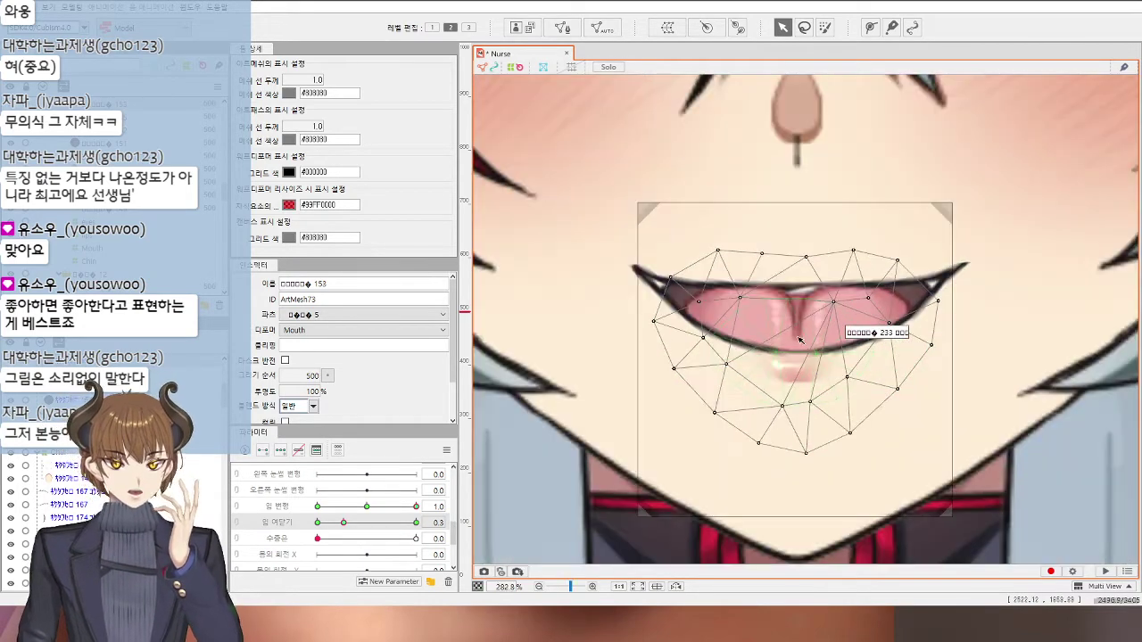
left_click(800, 339)
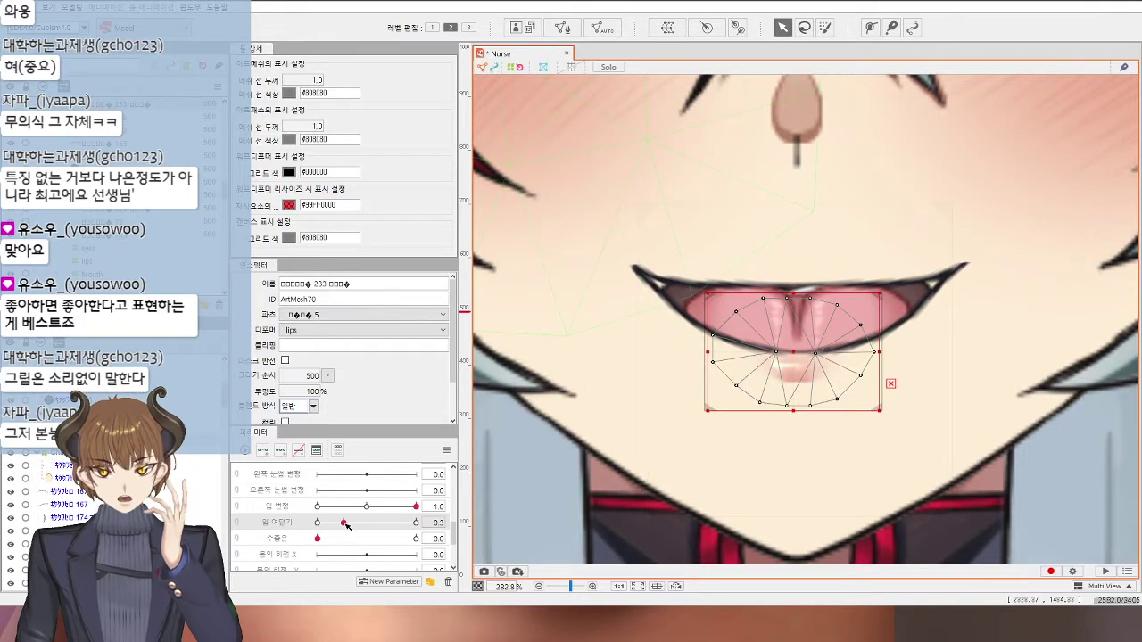
left_click_drag(347, 526, 418, 523)
left_click(784, 360)
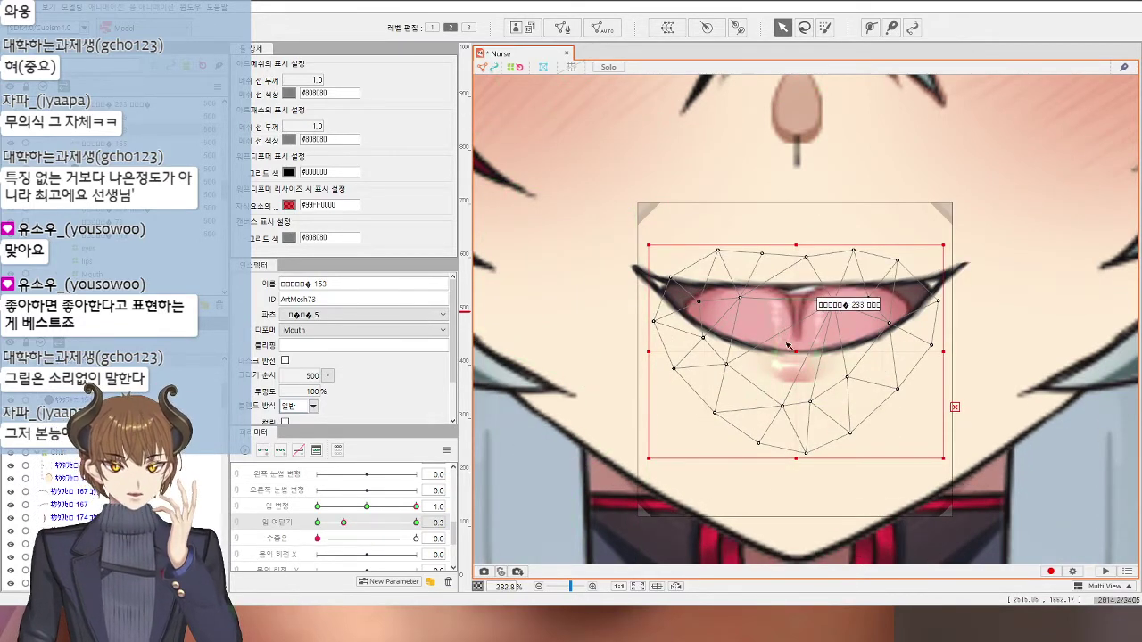
left_click_drag(788, 345, 792, 389)
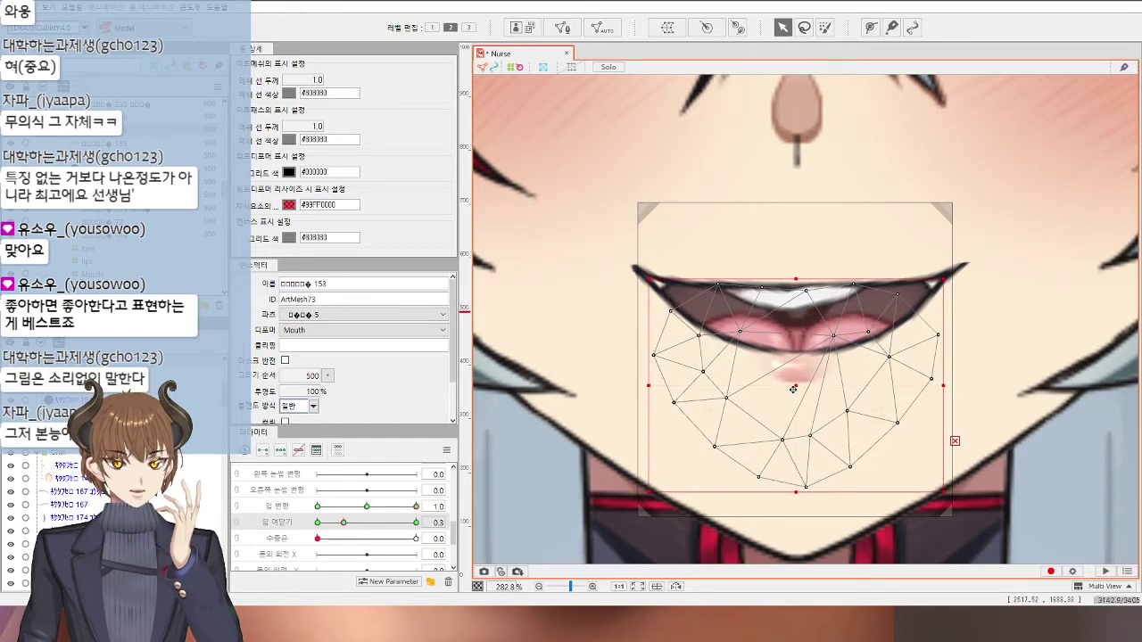
Step: Stretch the upper teeth mesh outward on both sides with its deform path so the teeth reach toward the mouth corners
left_click(796, 307)
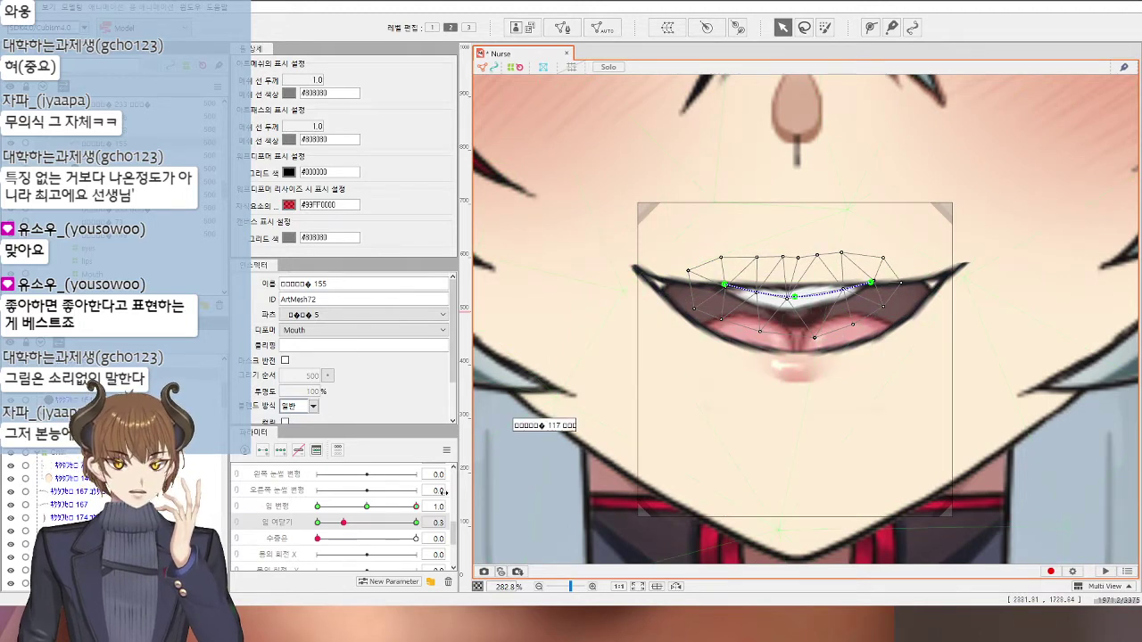
mouse_move(343, 520)
left_mouse_down()
mouse_move(416, 522)
mouse_move(343, 526)
left_mouse_up()
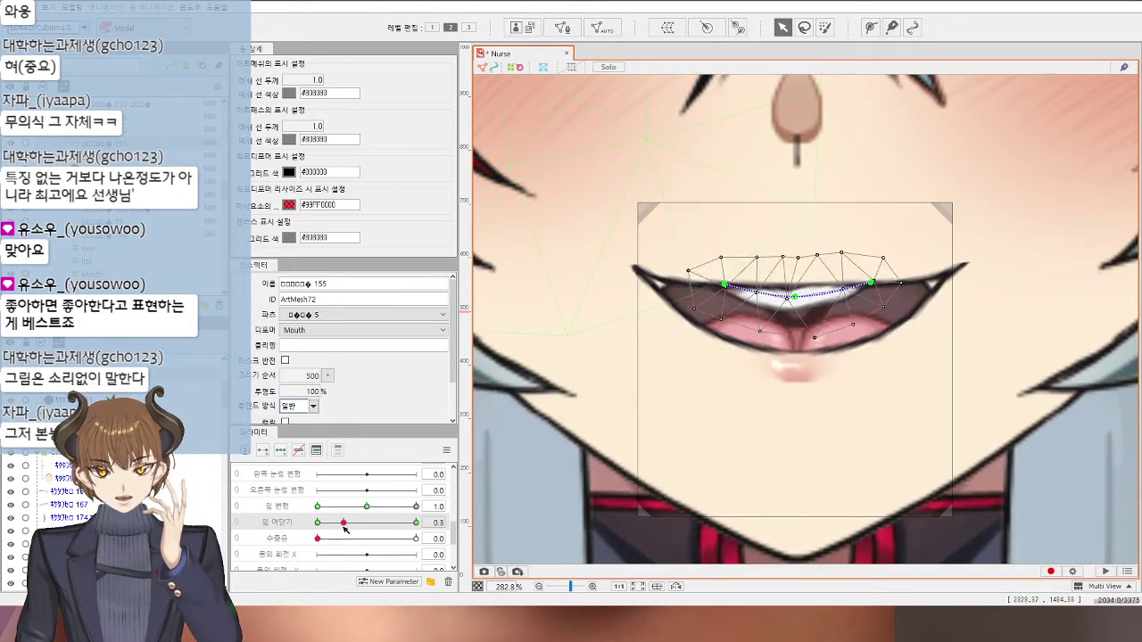
left_click_drag(670, 235, 828, 330)
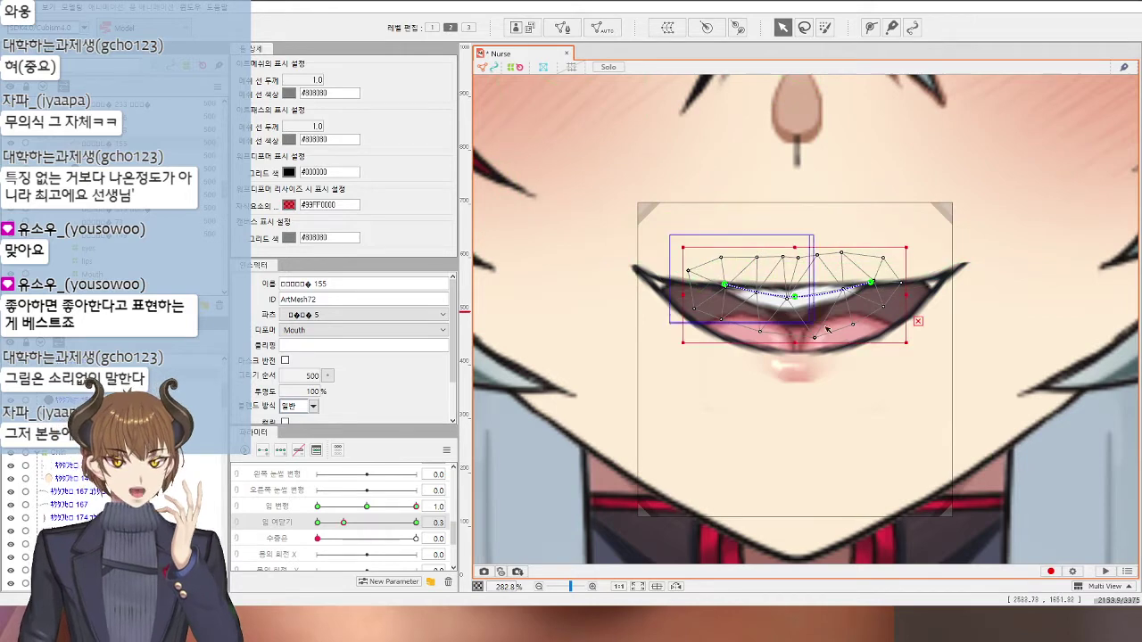
scroll(806, 303, "up", 9)
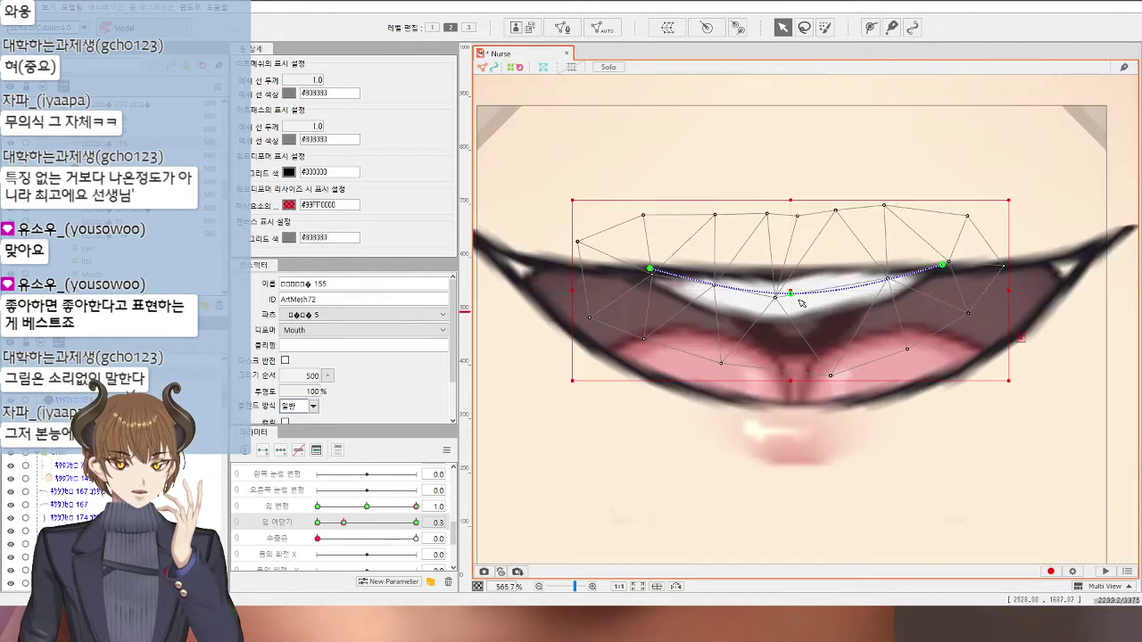
scroll(794, 292, "down", 6)
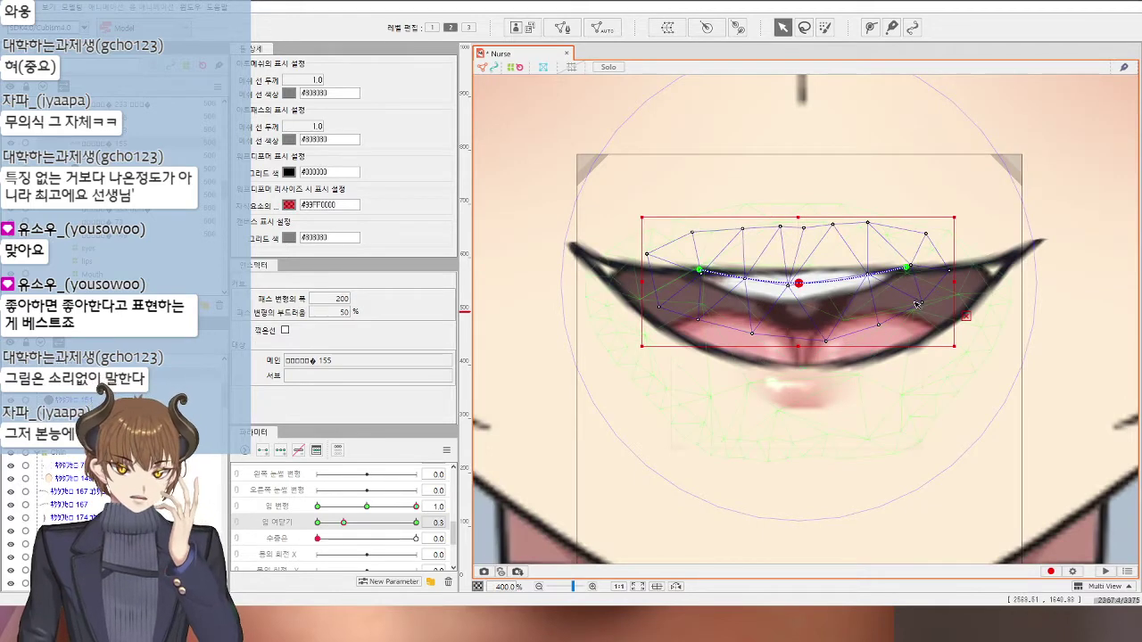
left_click_drag(953, 282, 1060, 279)
left_click_drag(630, 269, 632, 261)
mouse_move(356, 523)
left_mouse_down()
mouse_move(384, 522)
mouse_move(314, 526)
mouse_move(425, 511)
mouse_move(345, 520)
left_mouse_up()
scroll(822, 385, "down", 1)
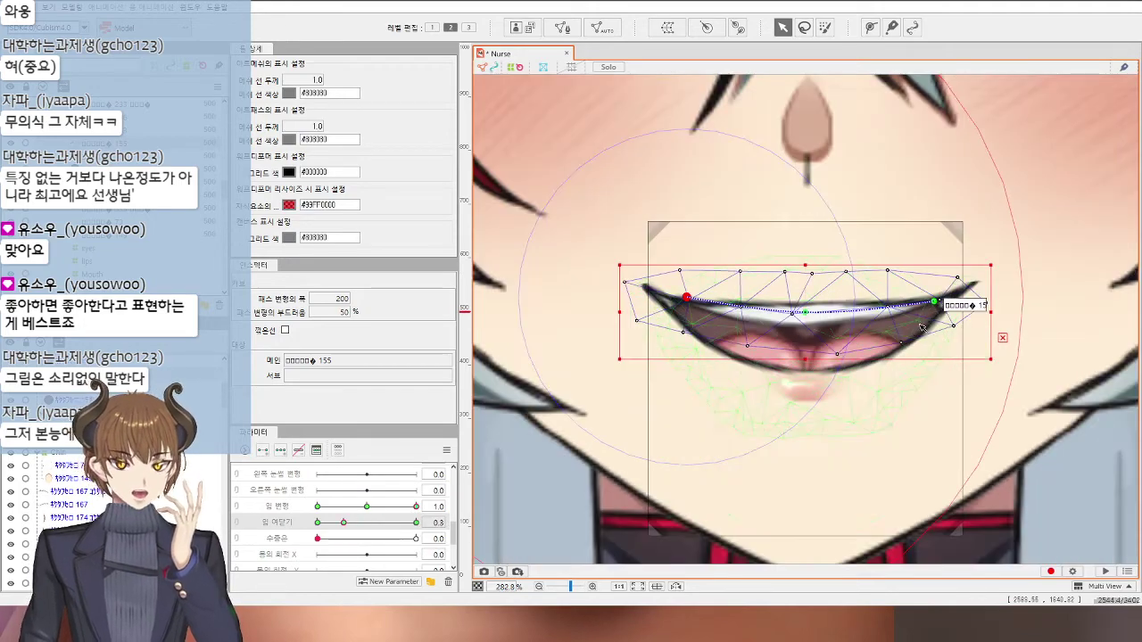
Step: Pull both side points of the mouth interior's deform path outward and up into the mouth corners, and deselect the mesh
left_click(937, 299)
scroll(927, 318, "up", 2)
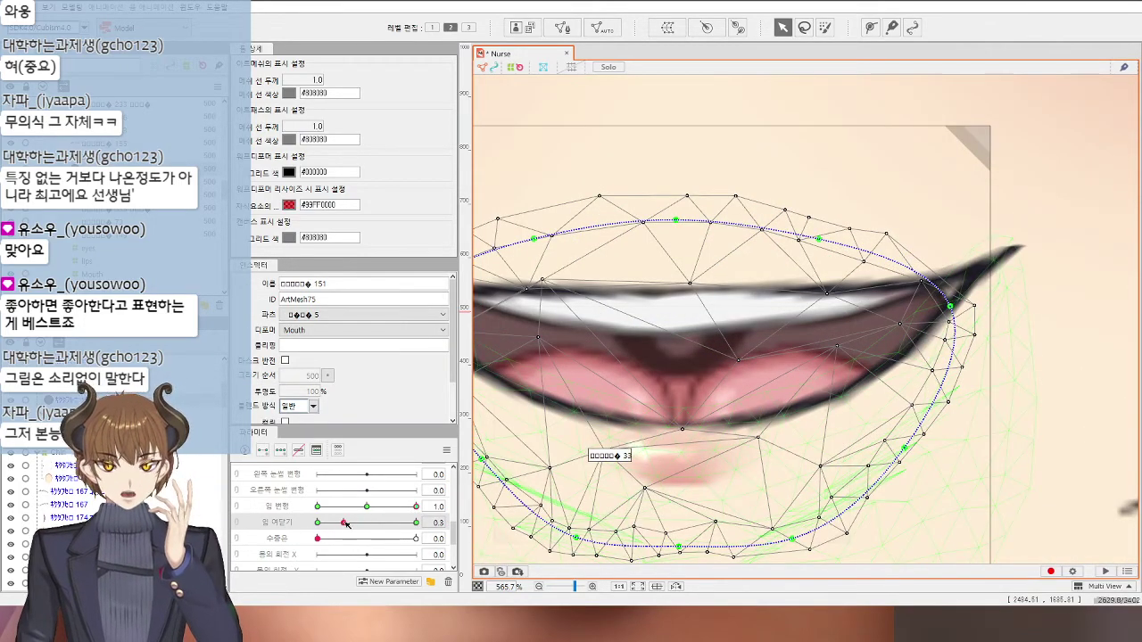
left_click_drag(950, 306, 975, 278)
left_click_drag(479, 344, 716, 349)
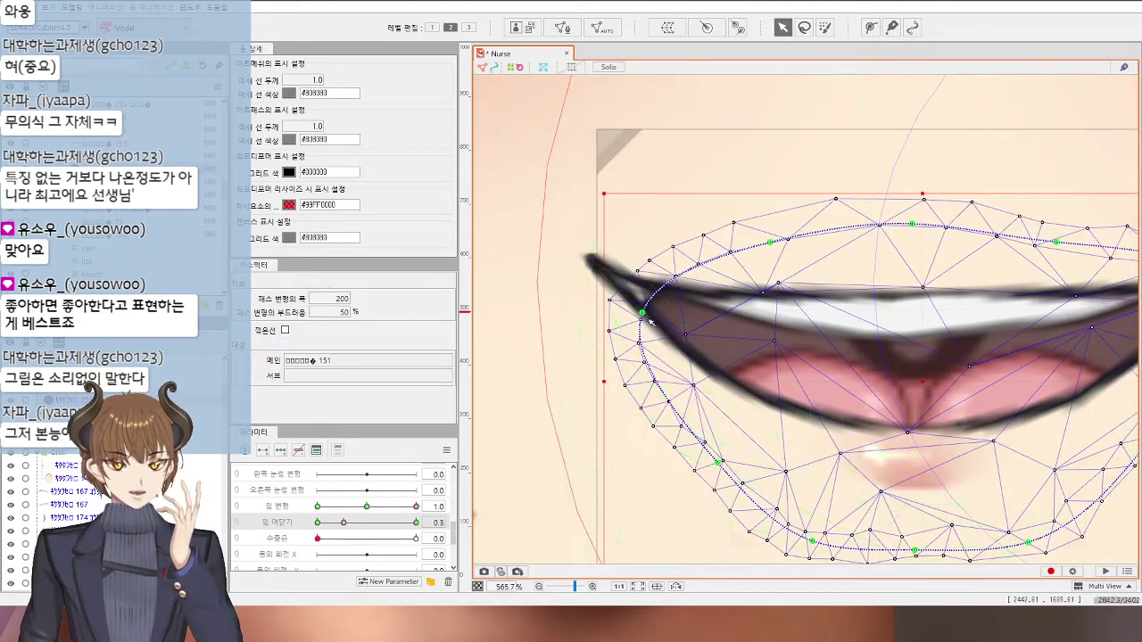
left_click_drag(638, 309, 614, 286)
scroll(614, 286, "down", 3)
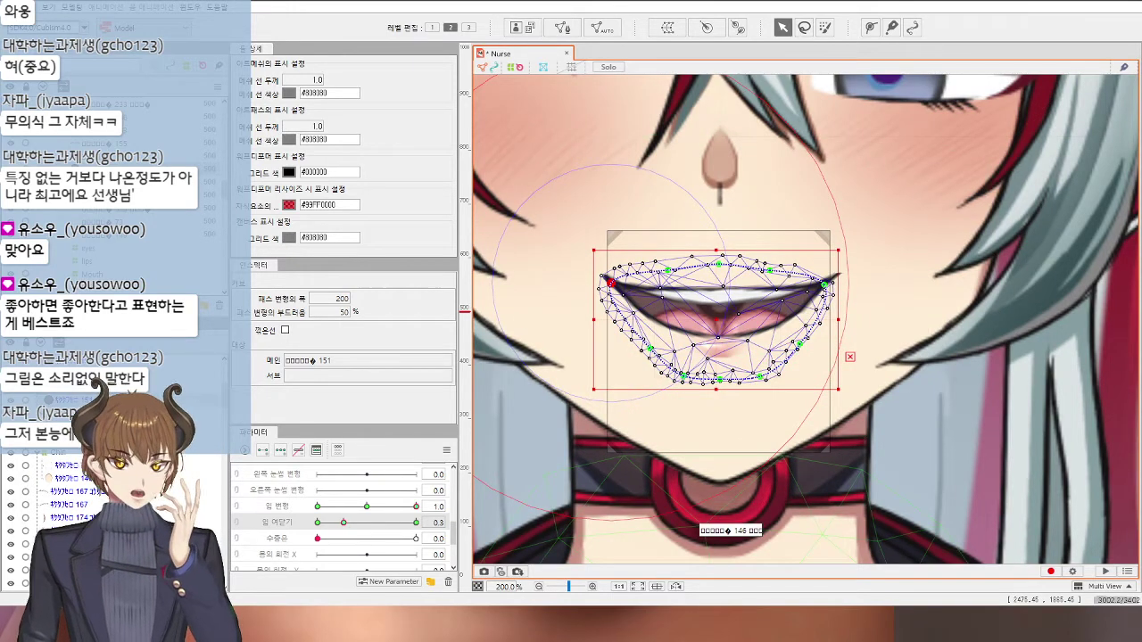
scroll(856, 460, "down", 3)
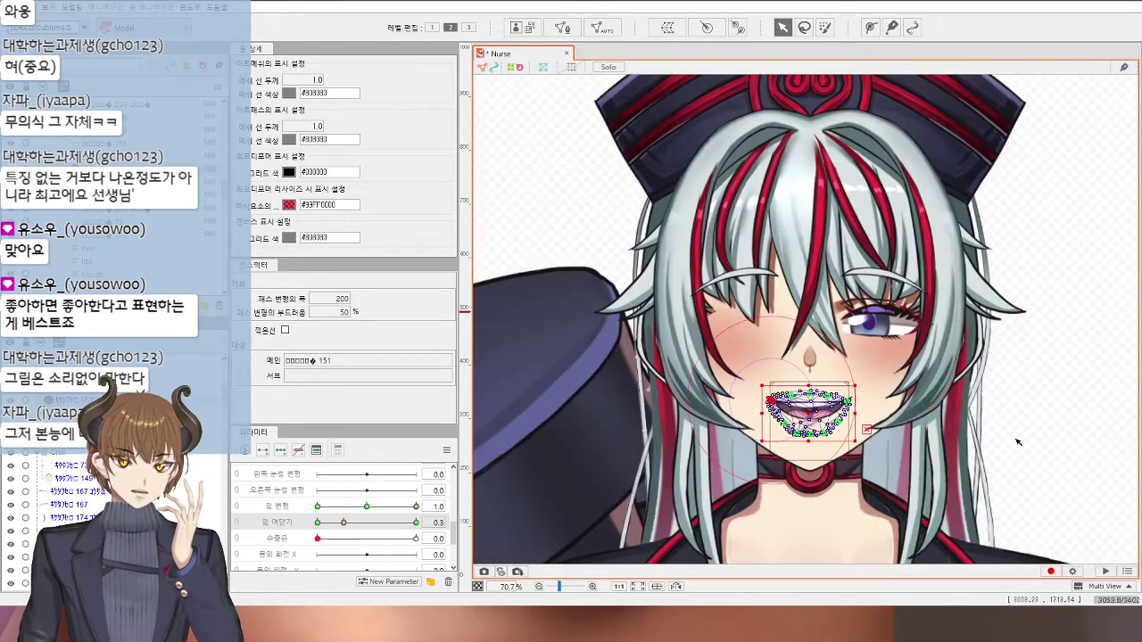
left_click(1028, 448)
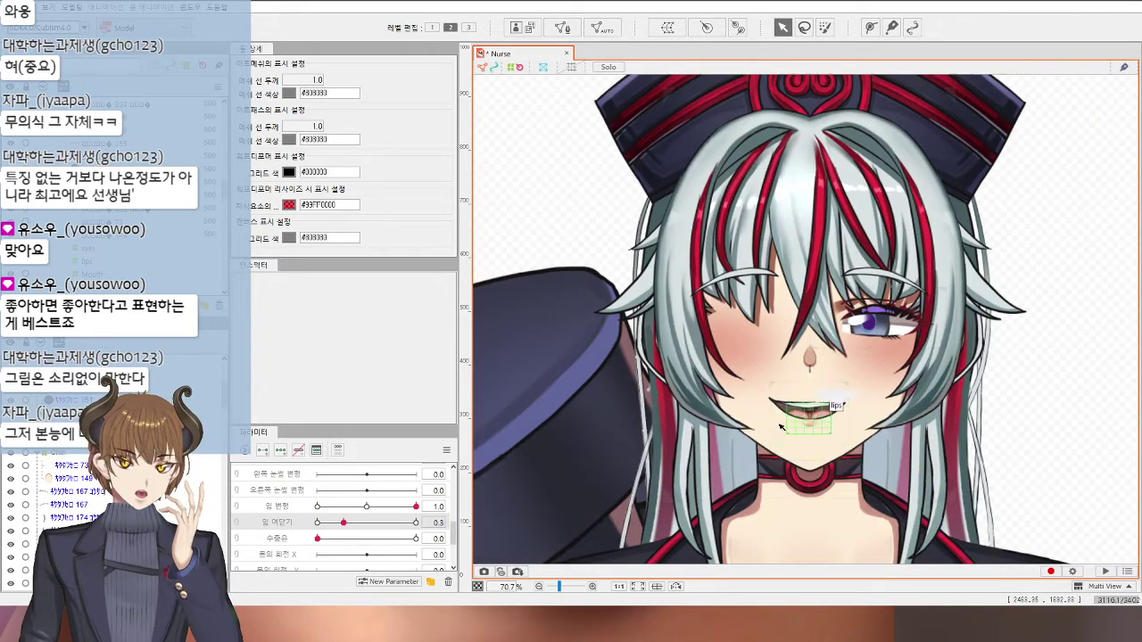
Step: Reshape the left half of the upper lip by pulling its corner, outer and lower deform path points outward and upward
scroll(819, 419, "up", 3)
left_click(745, 357)
scroll(717, 345, "up", 3)
left_click_drag(713, 345, 693, 332)
left_click_drag(710, 277, 642, 259)
left_click_drag(693, 331, 669, 323)
scroll(671, 326, "down", 2)
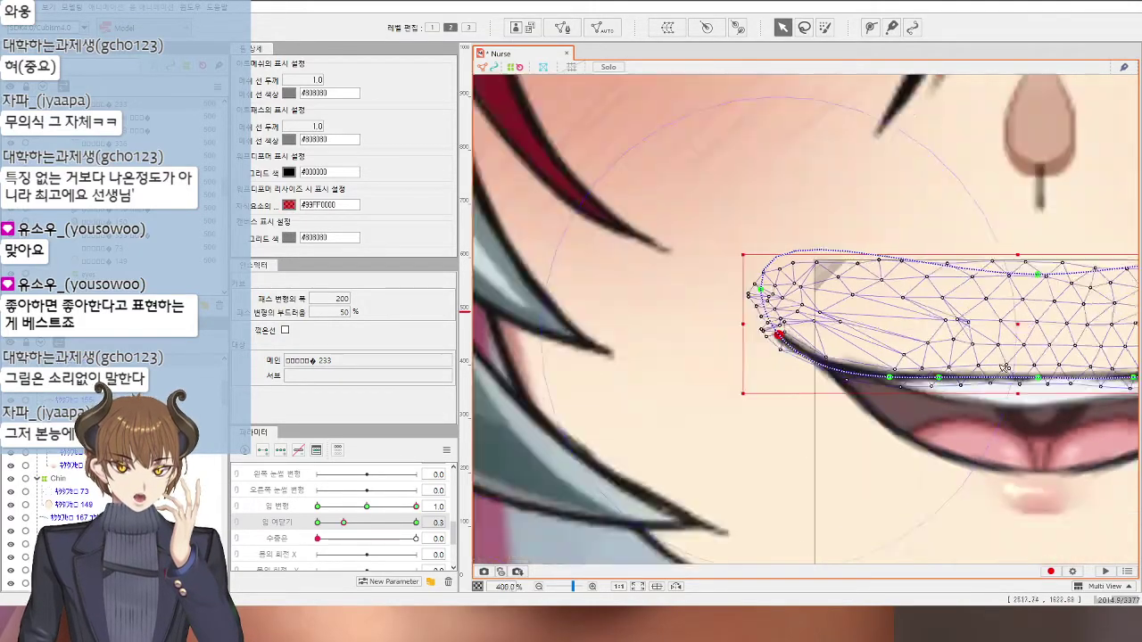
scroll(676, 344, "up", 2)
left_click_drag(723, 350, 655, 328)
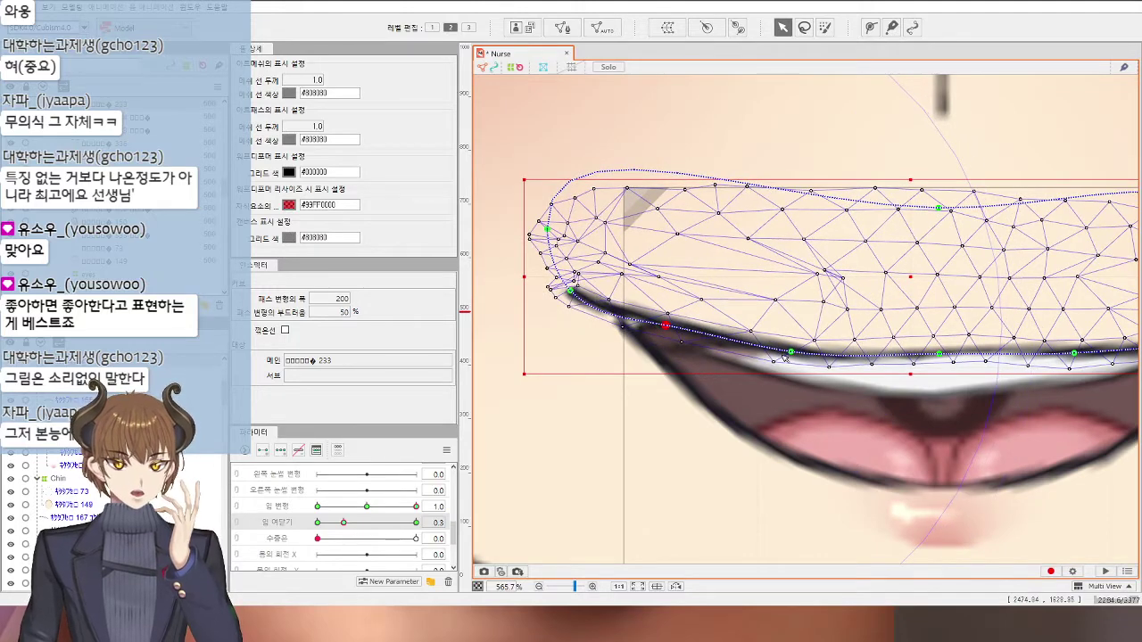
left_click_drag(790, 351, 787, 345)
Step: Adjust the upper lip's deform path points on the right half so the lip line curves up toward the corner
left_click_drag(1131, 362, 1044, 323)
left_click_drag(1046, 323, 1074, 232)
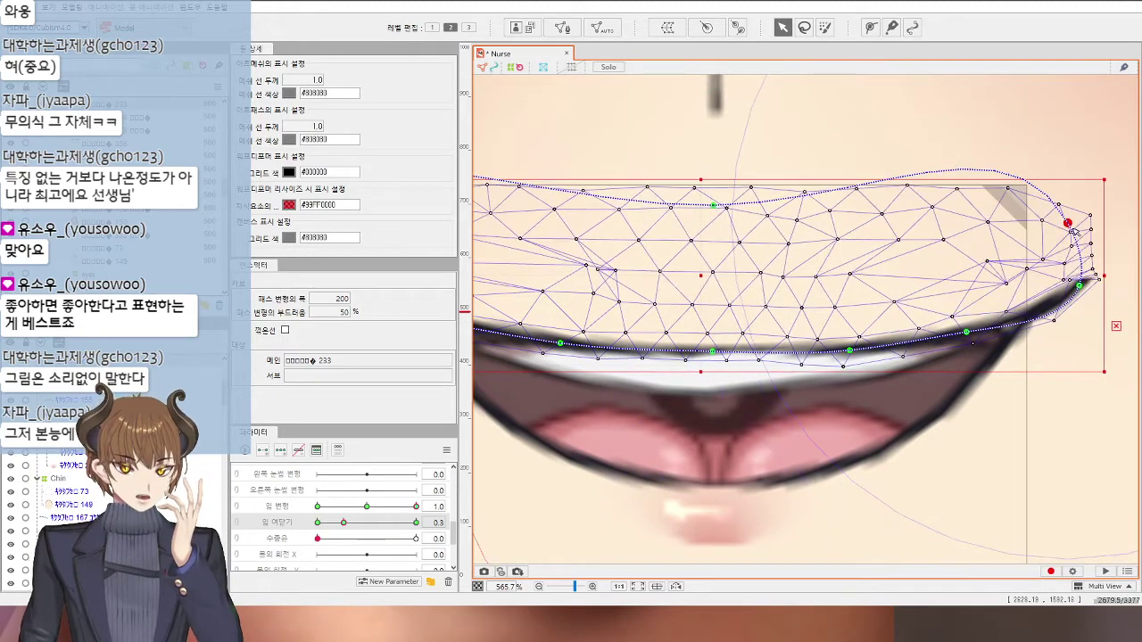
left_click(968, 330)
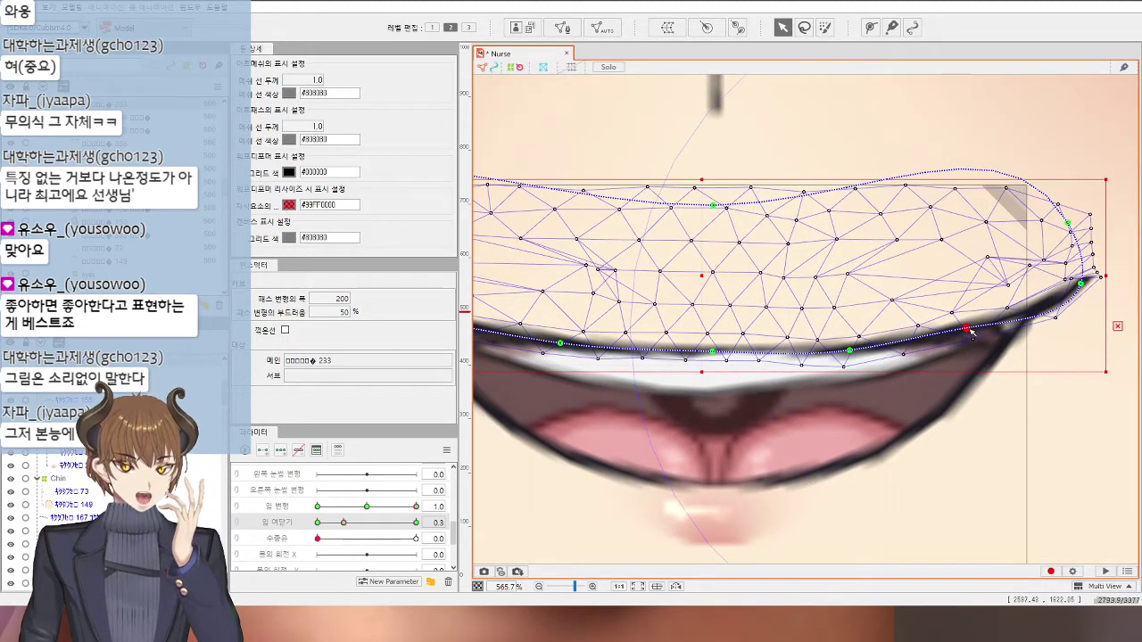
left_click_drag(851, 352, 852, 348)
scroll(852, 351, "down", 2)
scroll(913, 409, "down", 1)
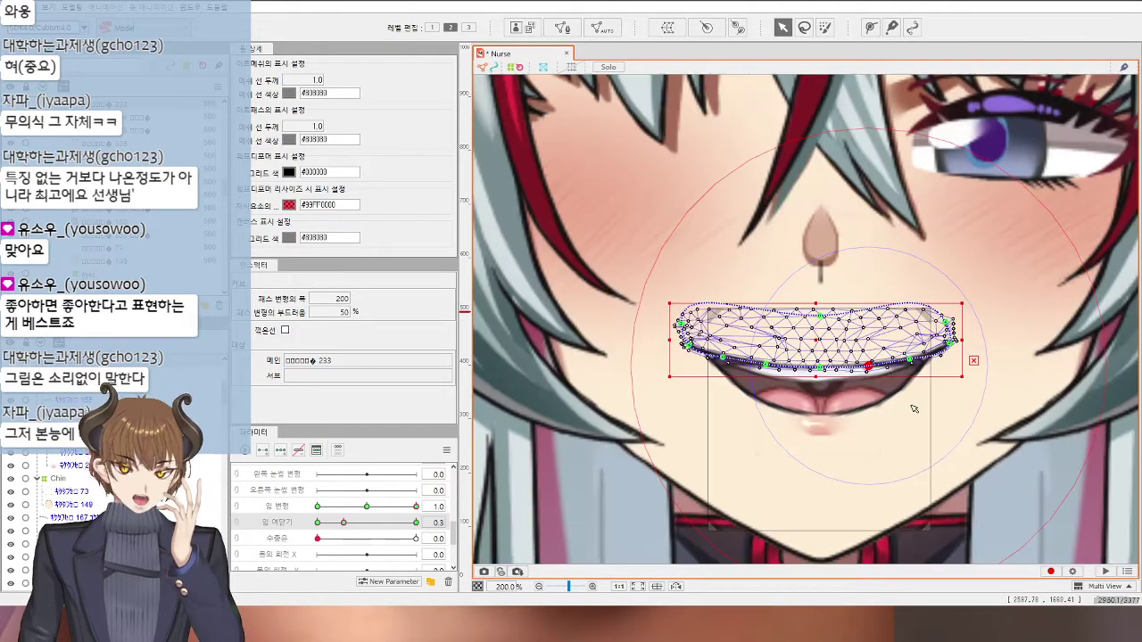
Step: Raise the left corner point and the outer left point of the upper lip's deform path
scroll(759, 383, "up", 3)
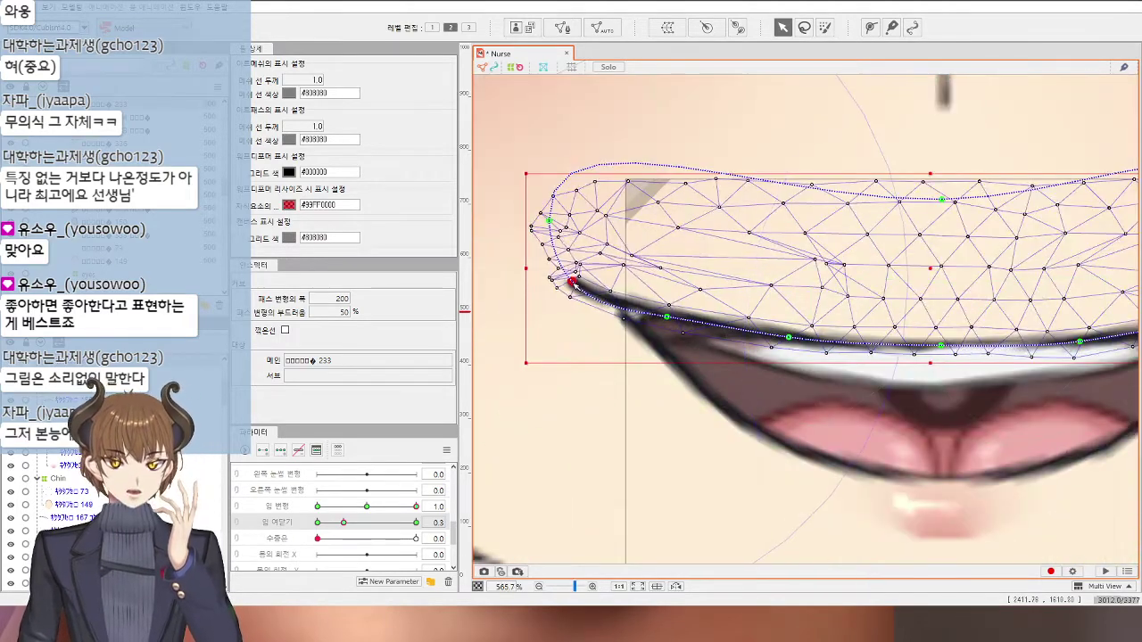
left_click(572, 277)
left_click_drag(549, 220, 557, 199)
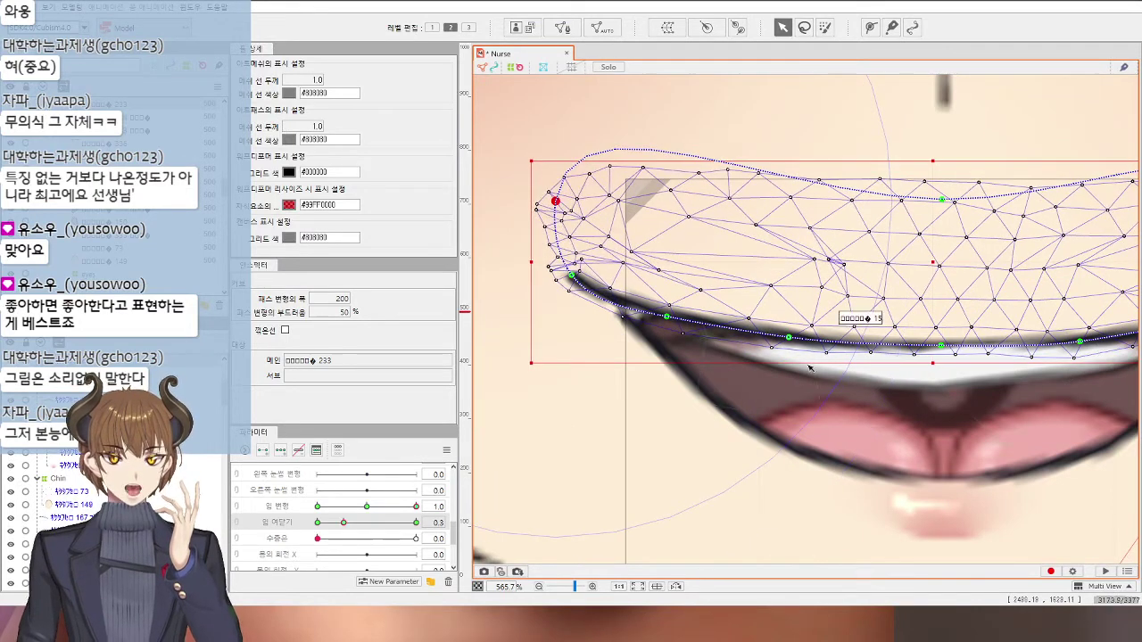
Step: Pull both corner points of the lower lip's deform path outward and up to meet the upper lip, refine its curve, and deselect it
left_click(655, 368)
left_click_drag(620, 314, 576, 281)
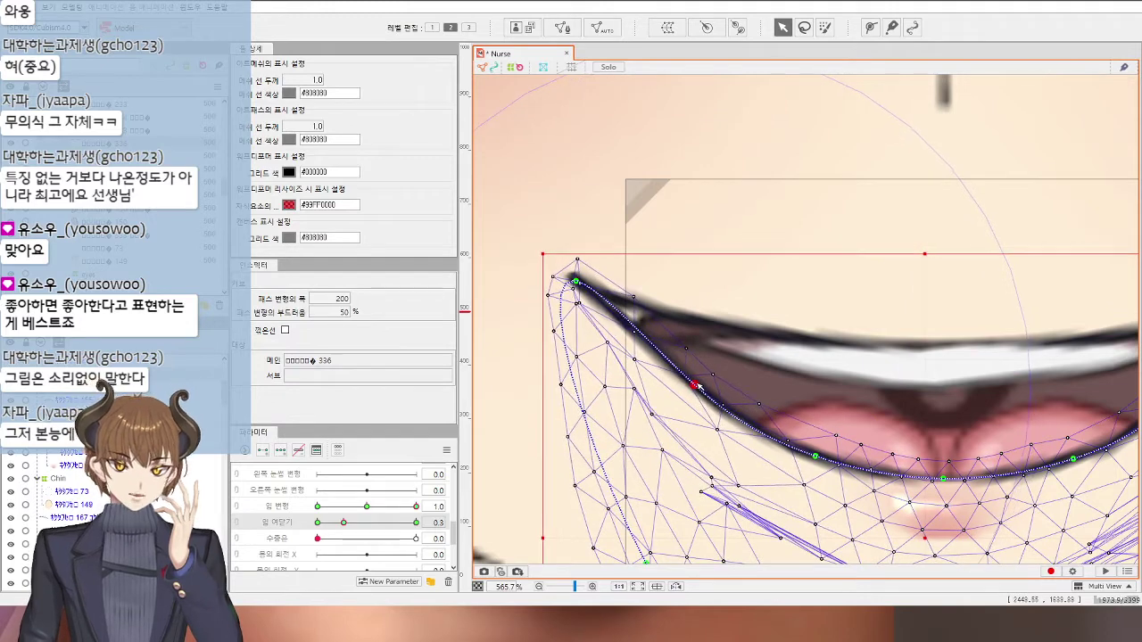
scroll(724, 405, "down", 2)
left_click_drag(1061, 368, 1087, 355)
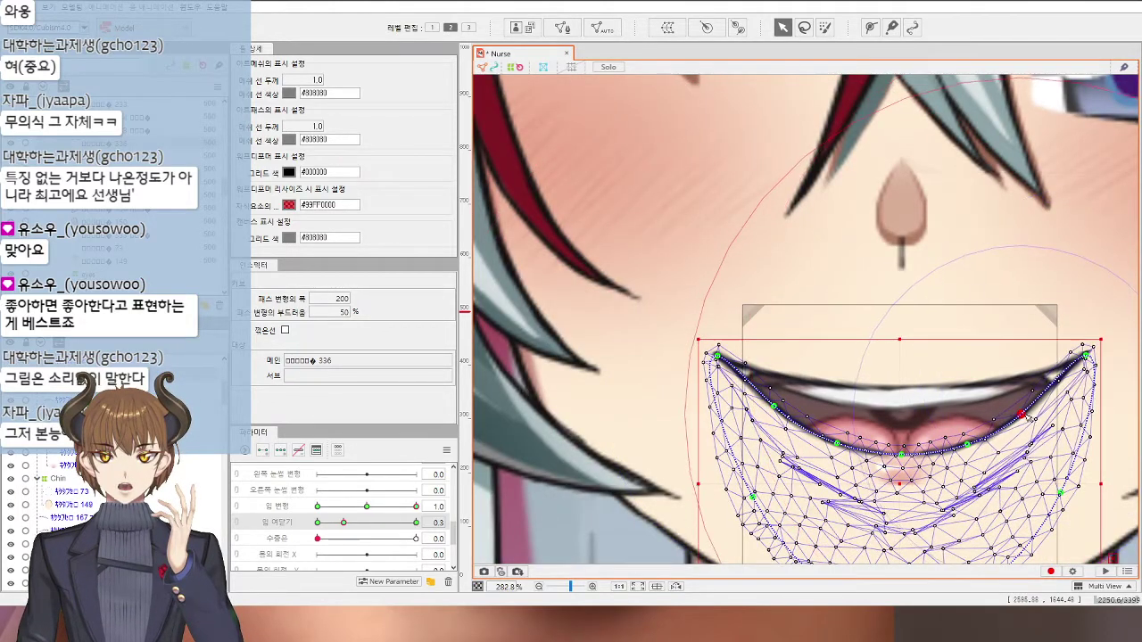
scroll(974, 483, "up", 2)
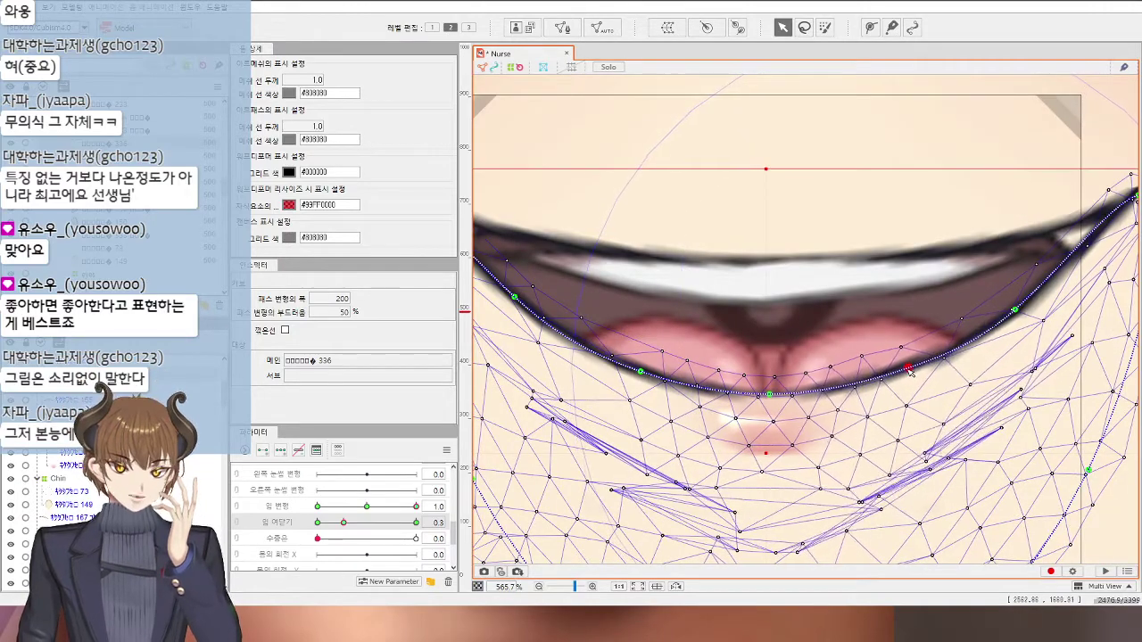
scroll(905, 376, "down", 3)
scroll(952, 356, "down", 4)
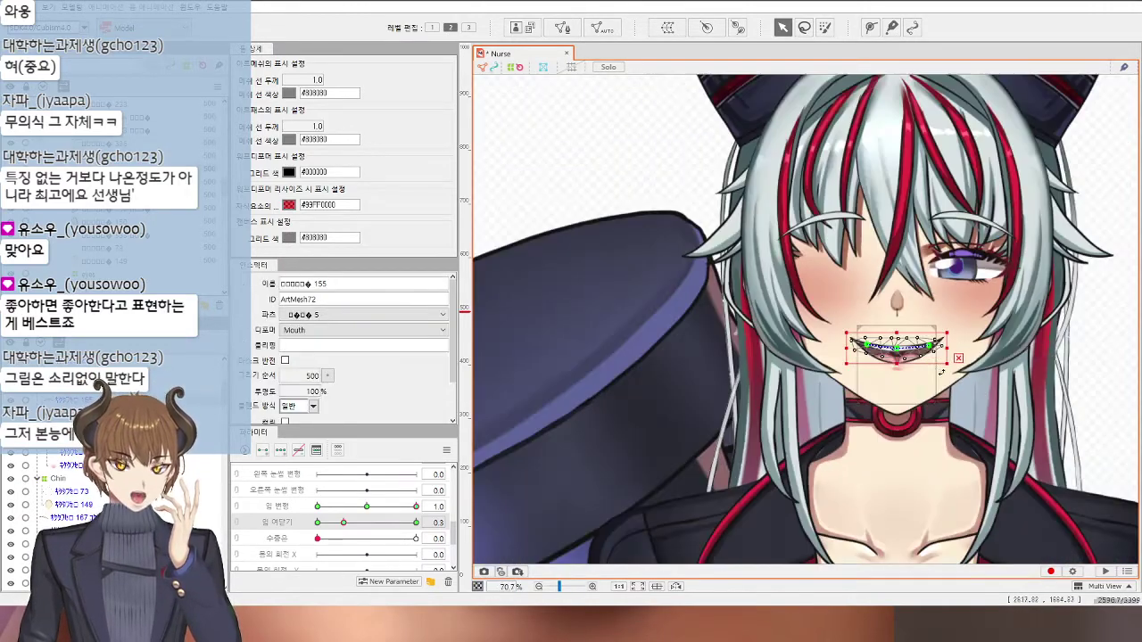
left_click(1098, 406)
left_click_drag(1098, 406, 1017, 389)
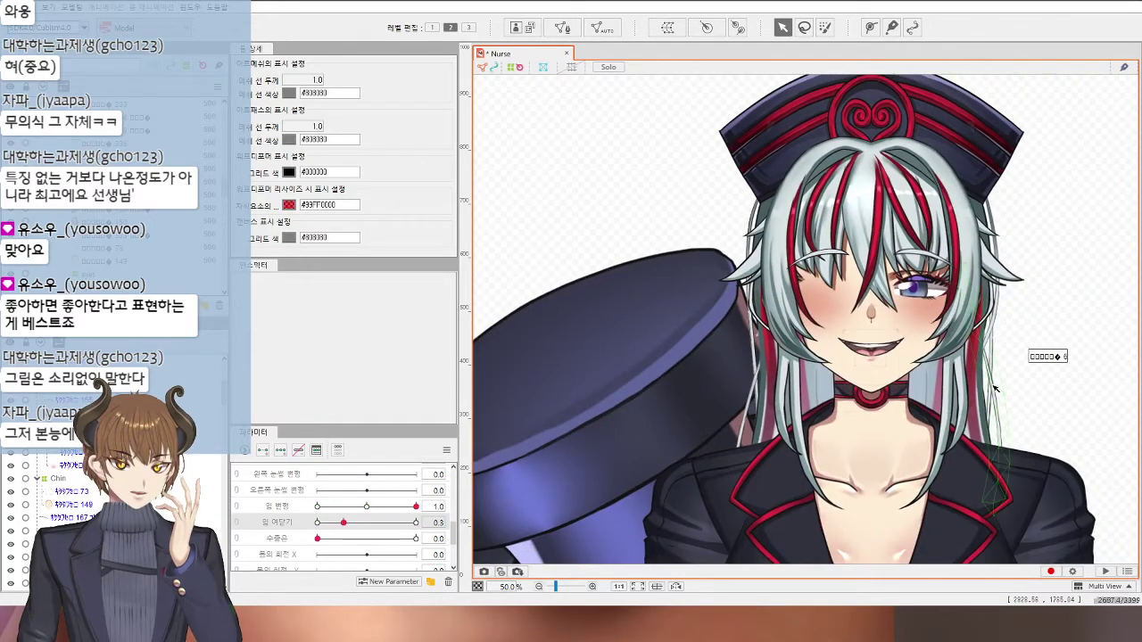
Step: Lower the upper lip's corner and neighbouring deform path points on both sides to flatten the lip line
scroll(854, 332, "up", 5)
left_click(842, 291)
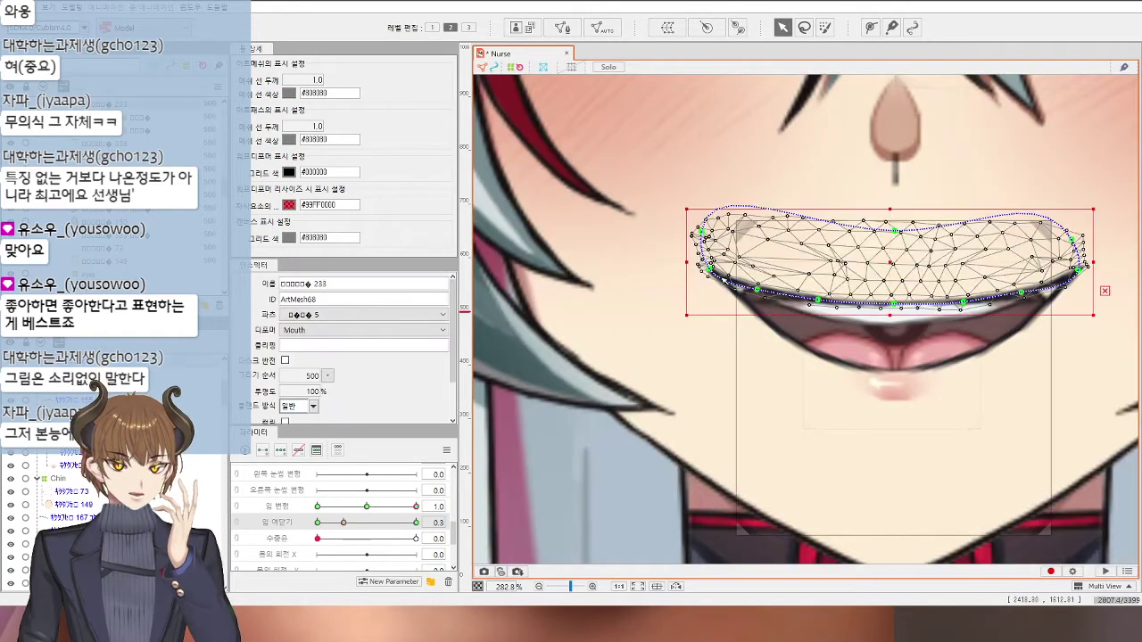
left_click_drag(709, 270, 757, 304)
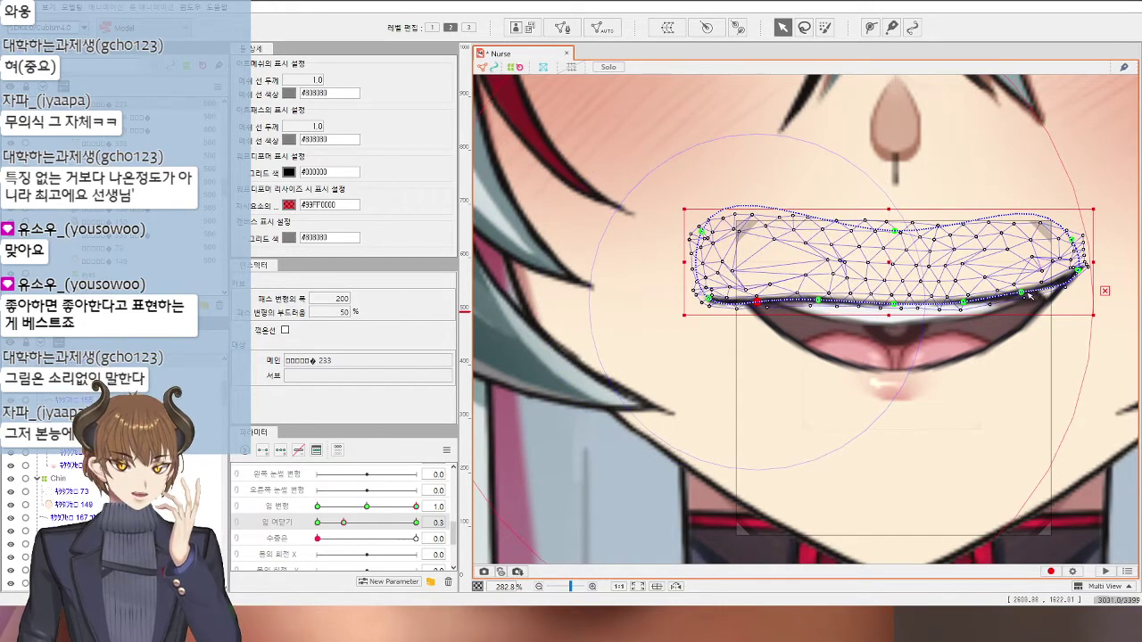
left_click_drag(1028, 295, 1028, 303)
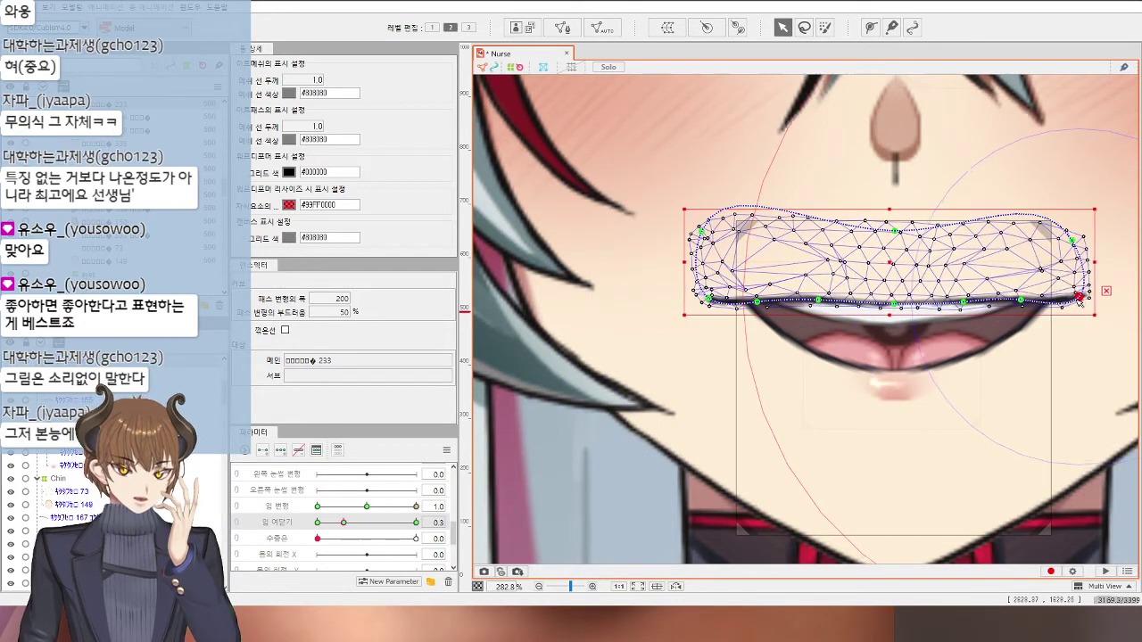
left_click_drag(1079, 271, 1074, 288)
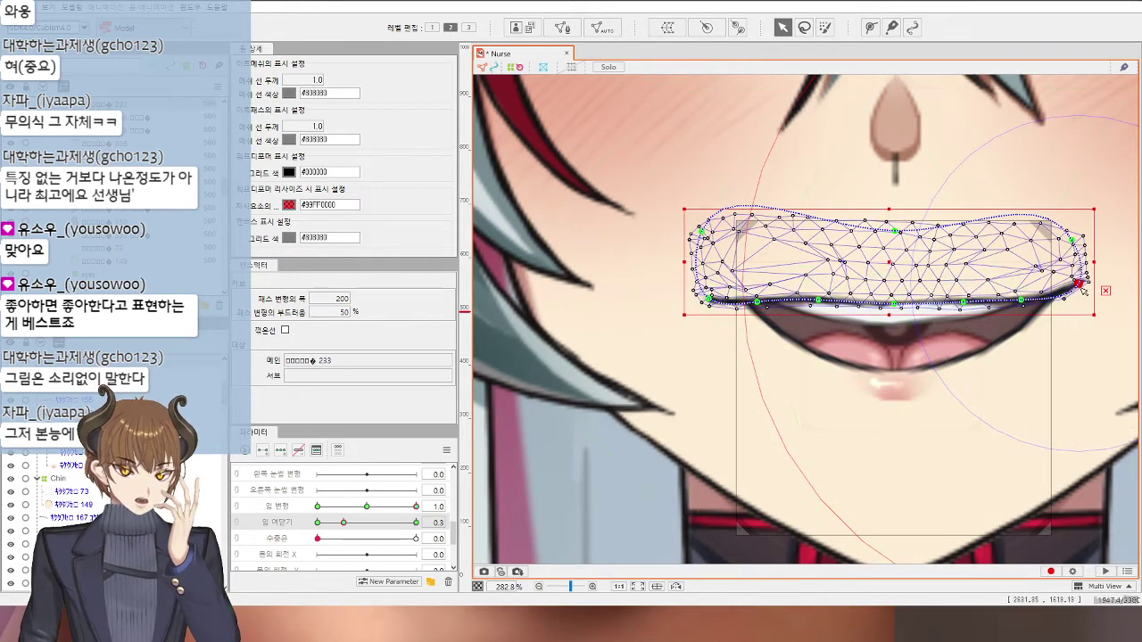
Step: Lower both corner points of the lower lip's deform path to the upper lip's corners and check the mouth on the whole face
left_click(740, 318)
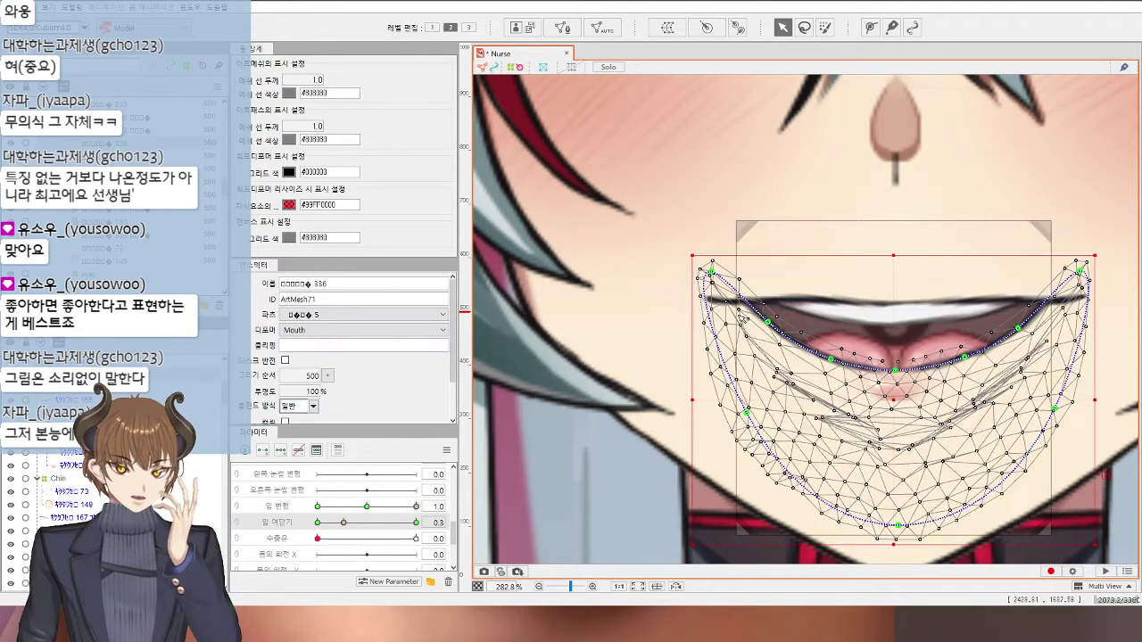
left_click_drag(711, 272, 710, 301)
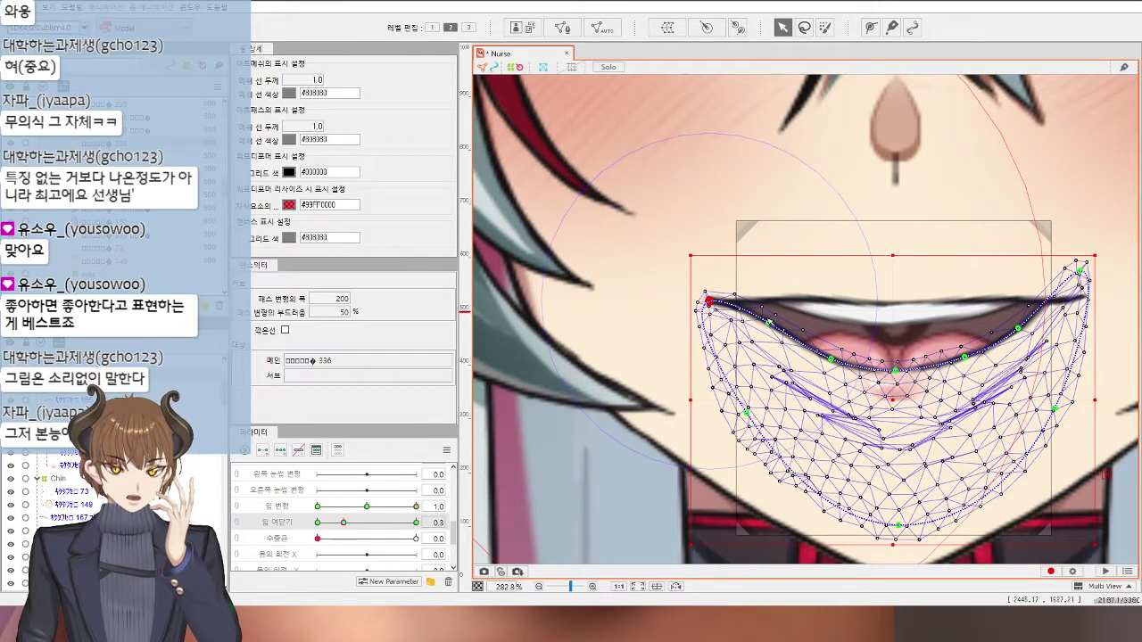
left_click_drag(767, 322, 769, 326)
left_click_drag(1079, 271, 1084, 299)
scroll(1074, 305, "down", 1)
scroll(1073, 319, "down", 2)
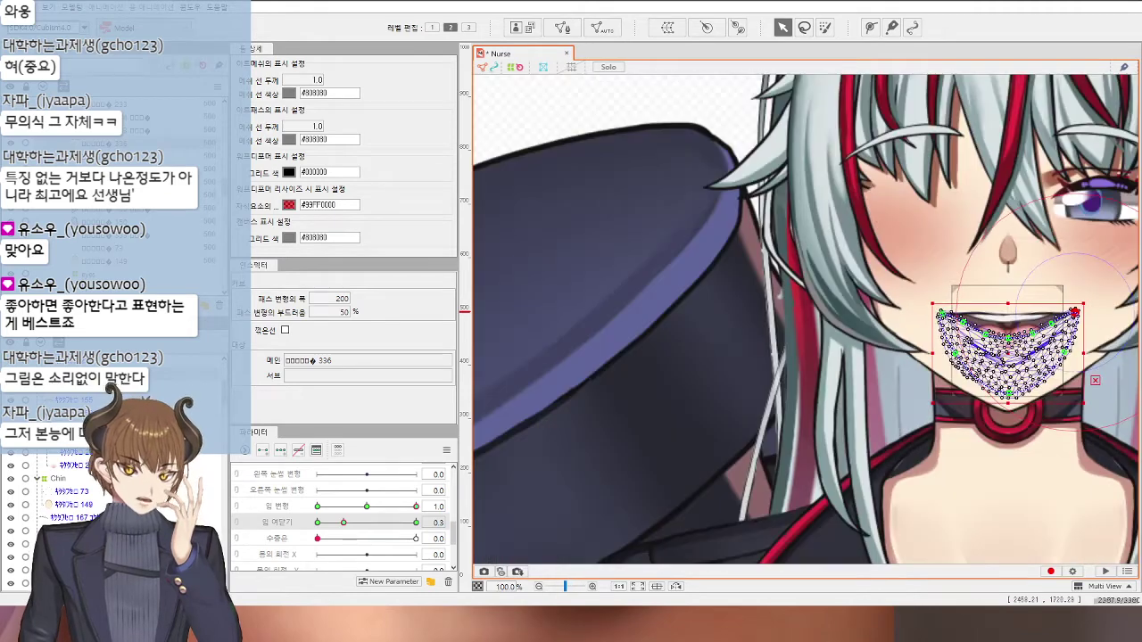
left_click(742, 250)
scroll(742, 253, "down", 1)
left_click_drag(721, 345, 674, 334)
scroll(722, 338, "down", 1)
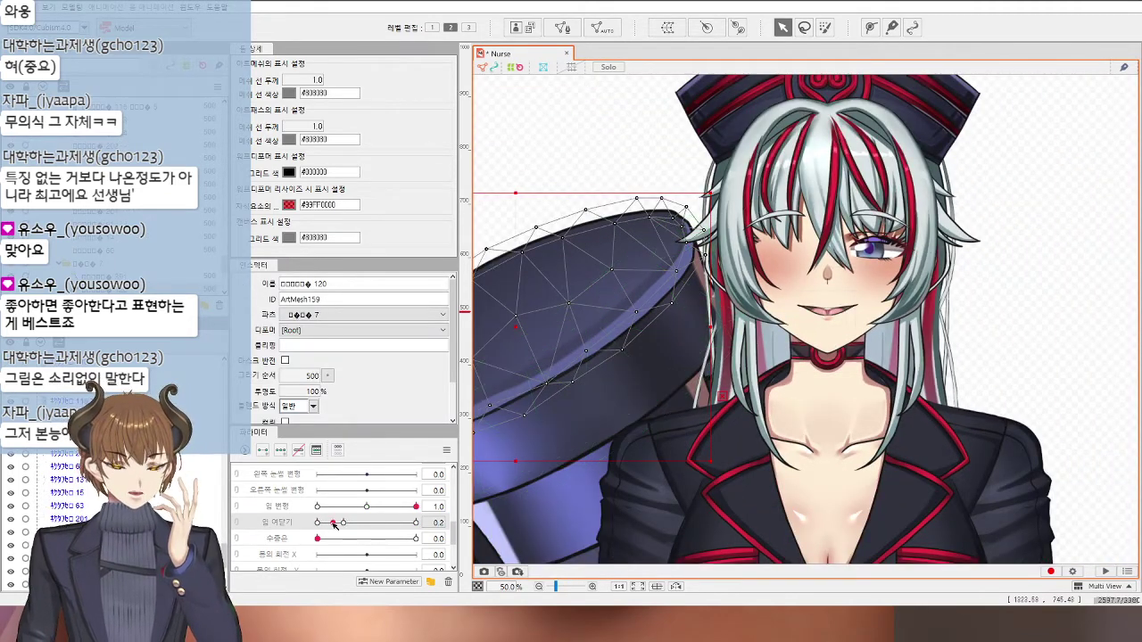
Step: Move the lower lip's side path points slightly outward and down at mouth opening 0.3, and fine-tune its left corner point
scroll(826, 301, "up", 1)
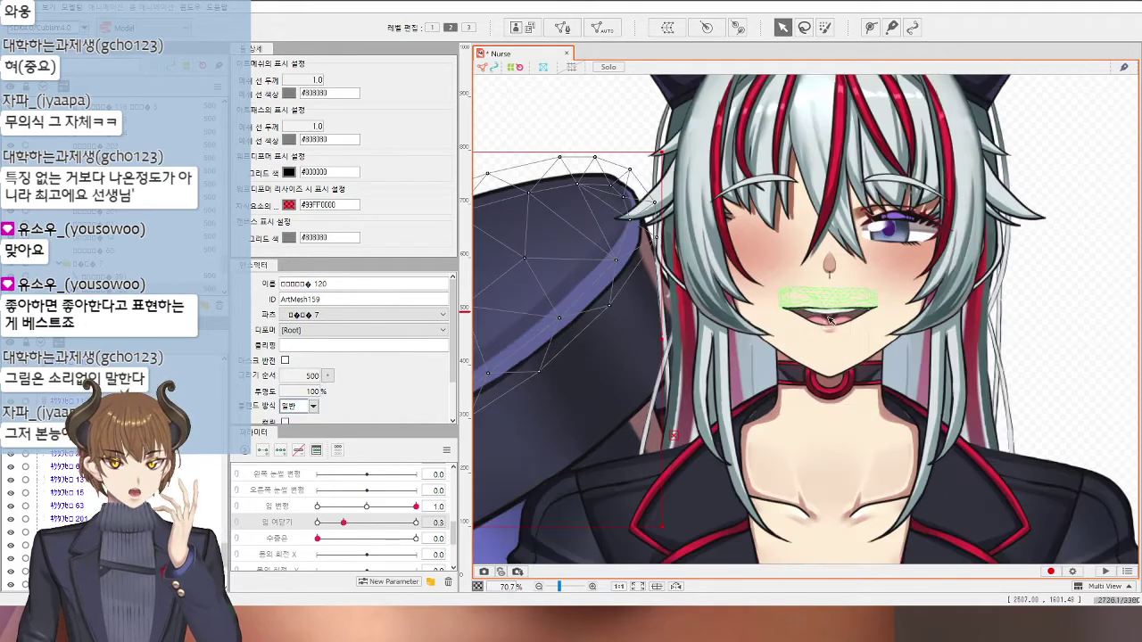
scroll(562, 531, "up", 3)
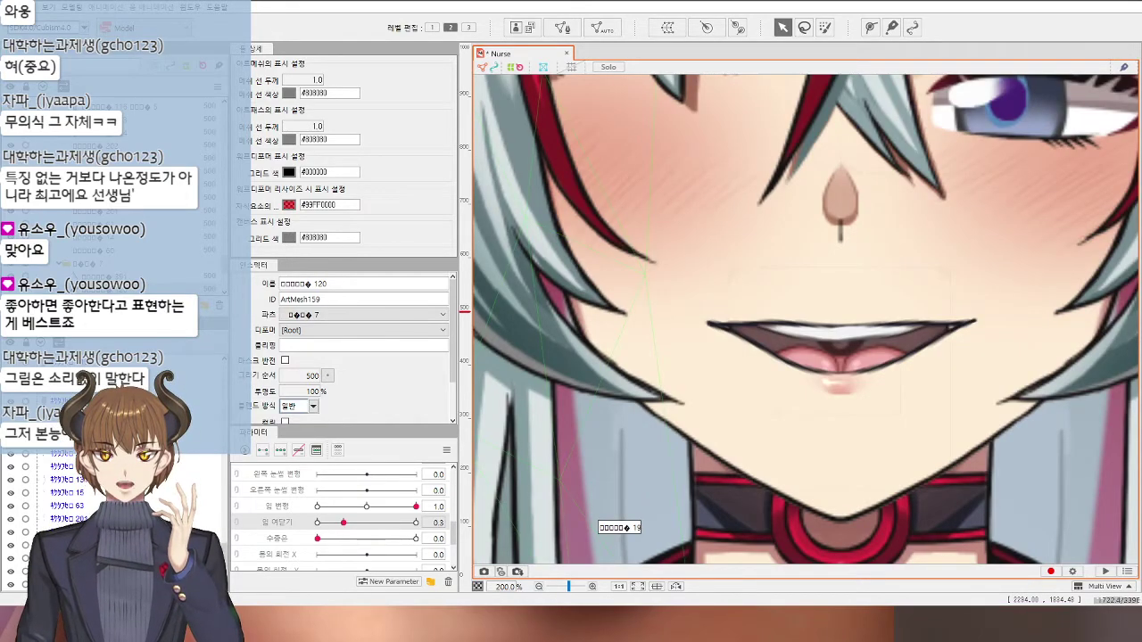
left_click(743, 383)
scroll(758, 361, "up", 3)
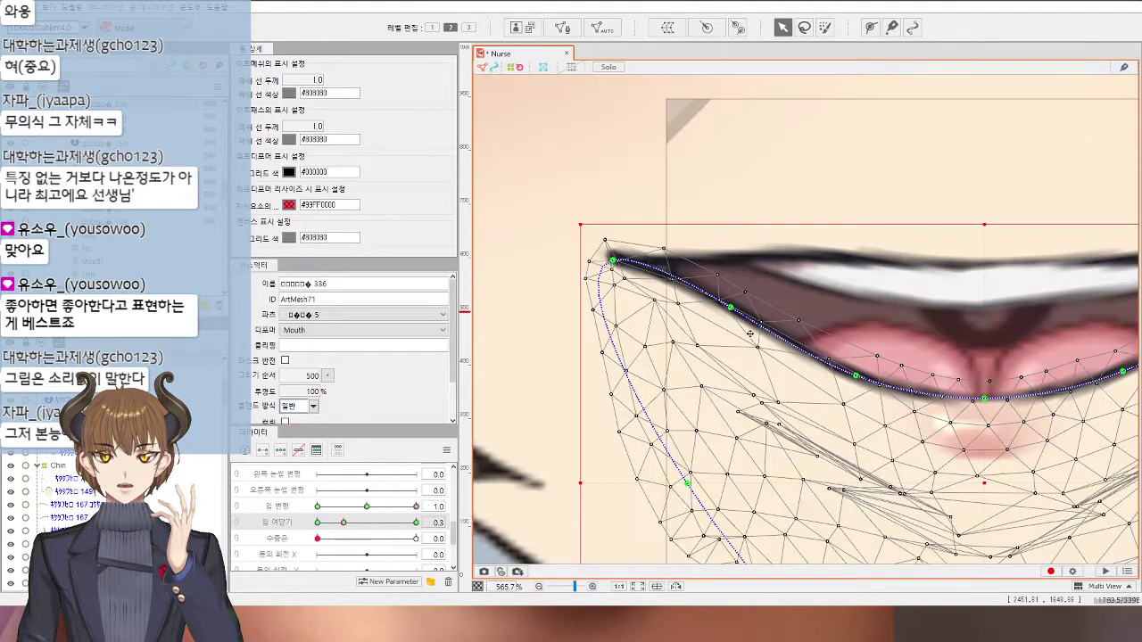
left_click_drag(730, 315, 724, 324)
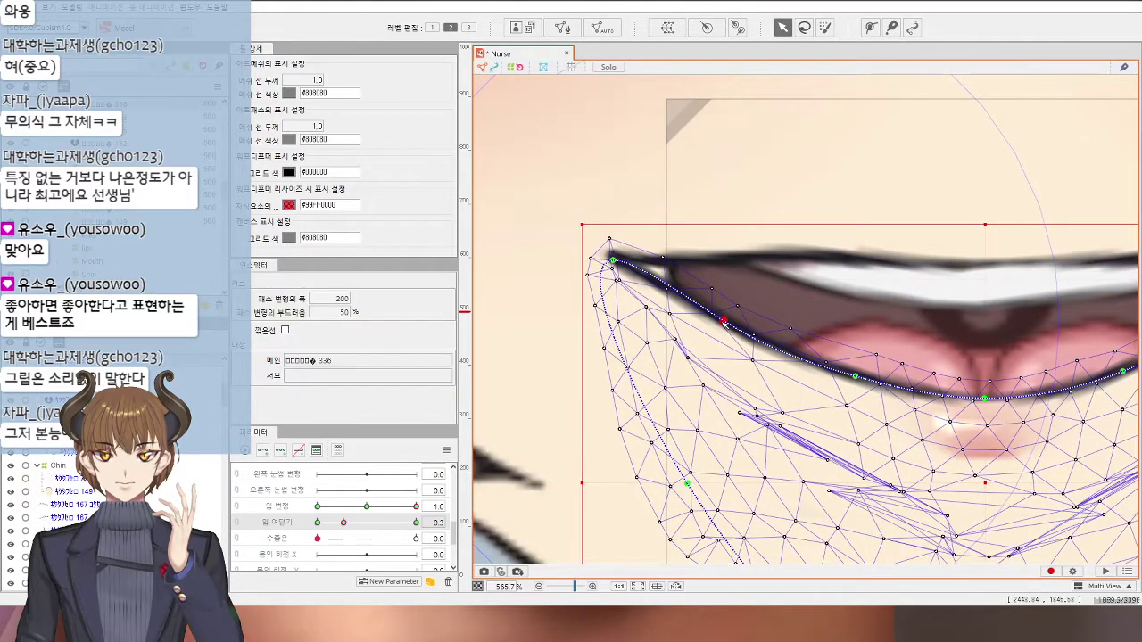
left_click_drag(614, 259, 616, 257)
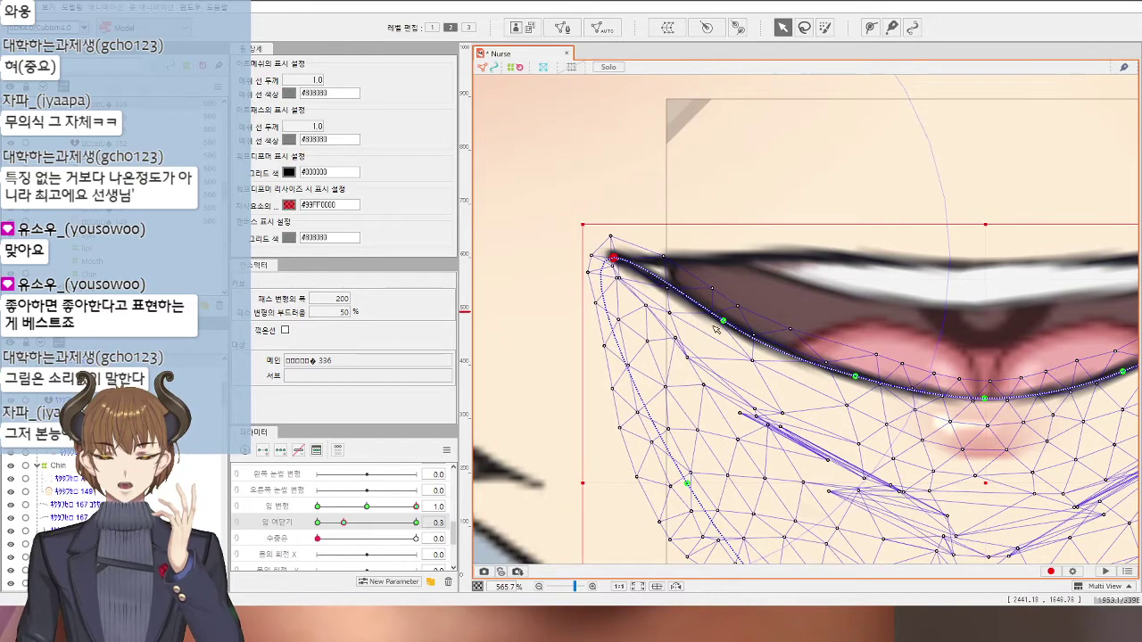
left_click_drag(731, 325, 727, 326)
left_click_drag(872, 354, 586, 350)
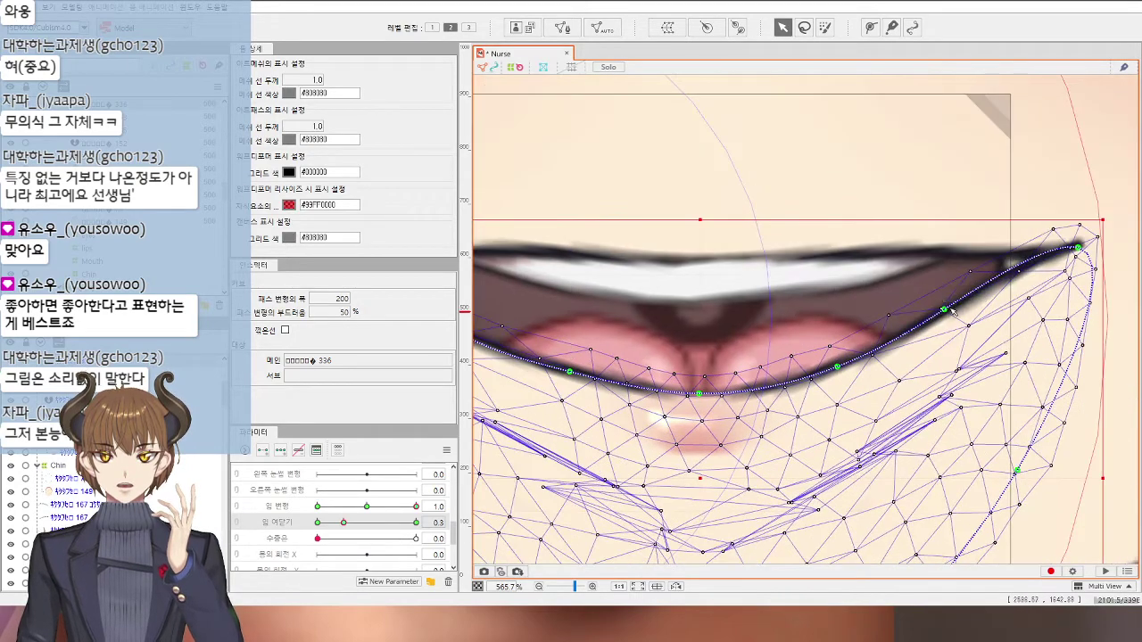
scroll(954, 312, "down", 4)
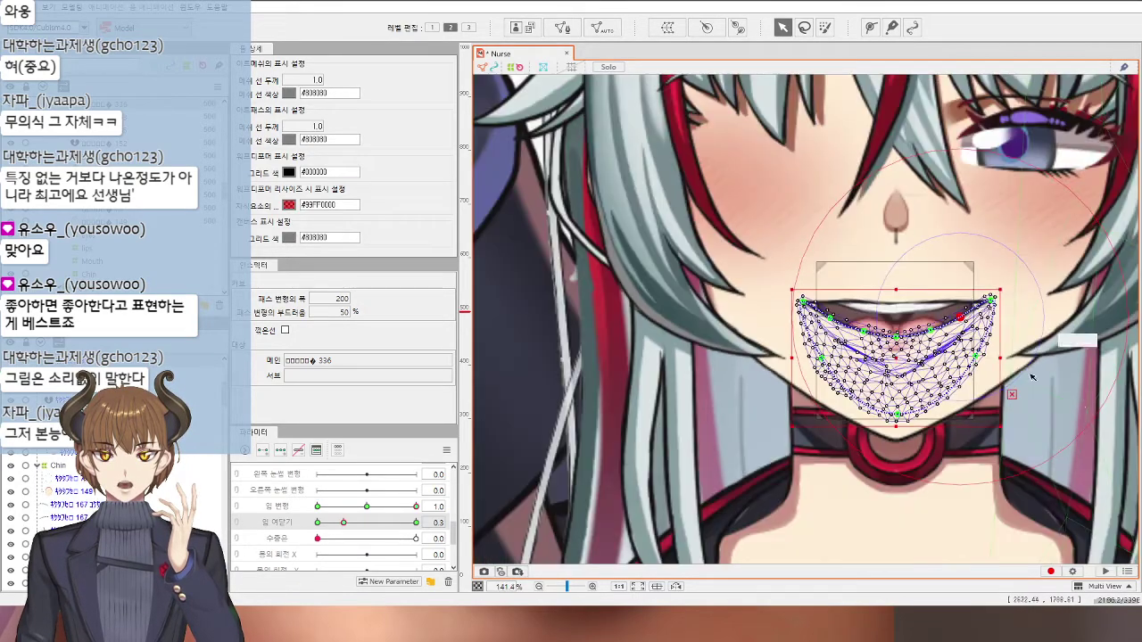
Step: Lower the upper lip's deform path points on either side of its center to smooth the lip line
left_click(869, 329)
scroll(870, 331, "up", 4)
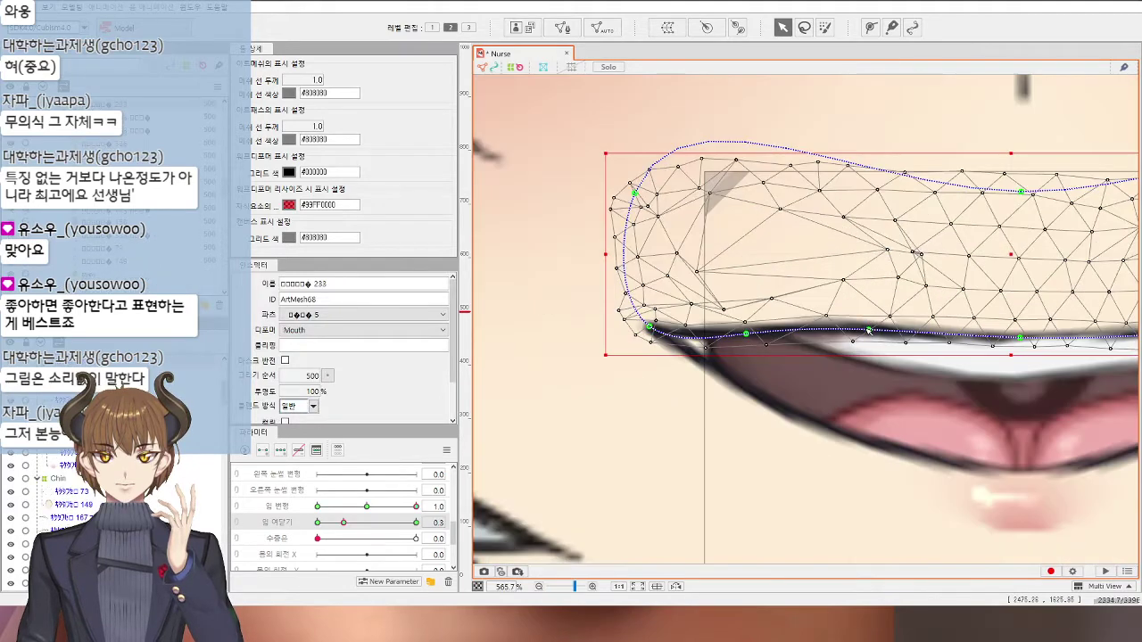
left_click_drag(868, 329, 866, 340)
left_click_drag(1095, 339, 976, 315)
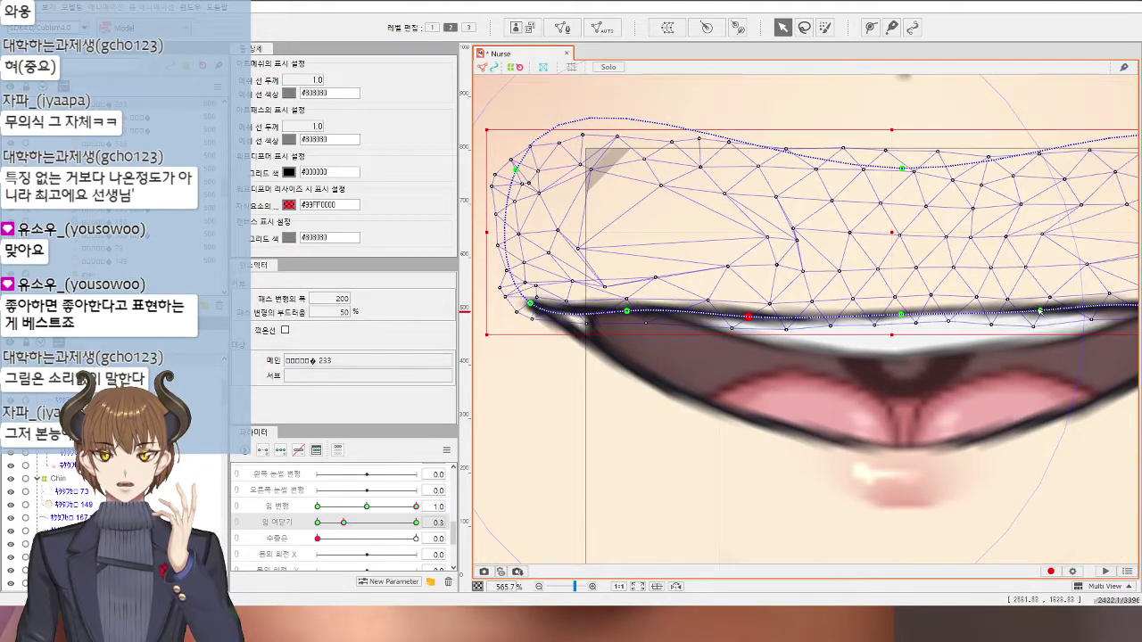
scroll(913, 362, "down", 2)
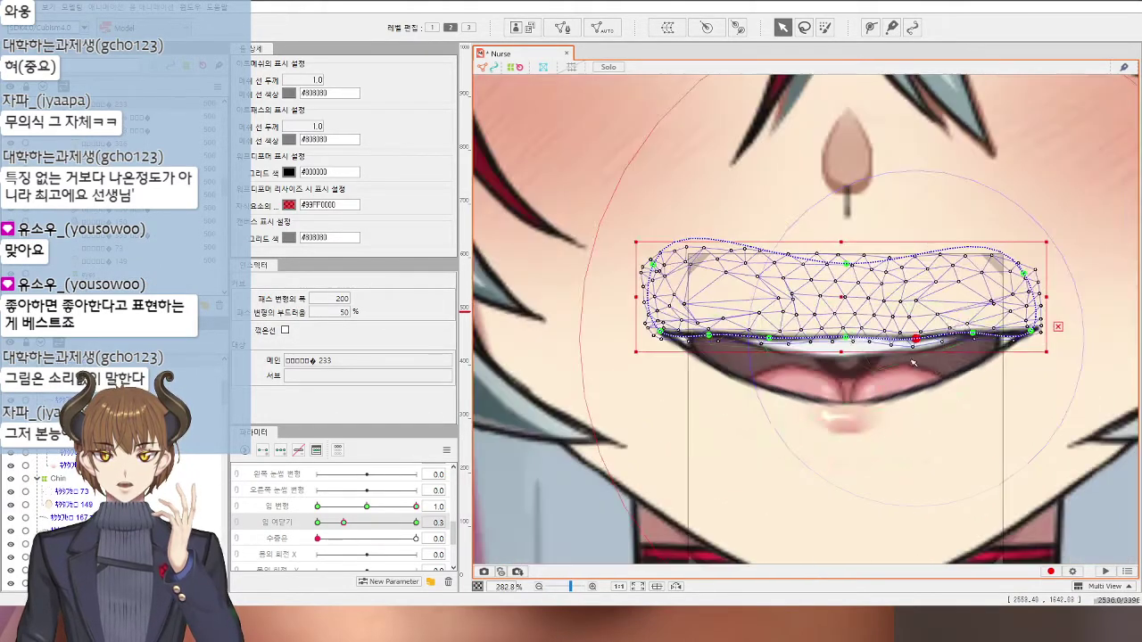
left_click(845, 336)
Step: Pull both corner points of the mouth interior's deform path outward into the mouth corners, and deselect the mesh
left_click(760, 378)
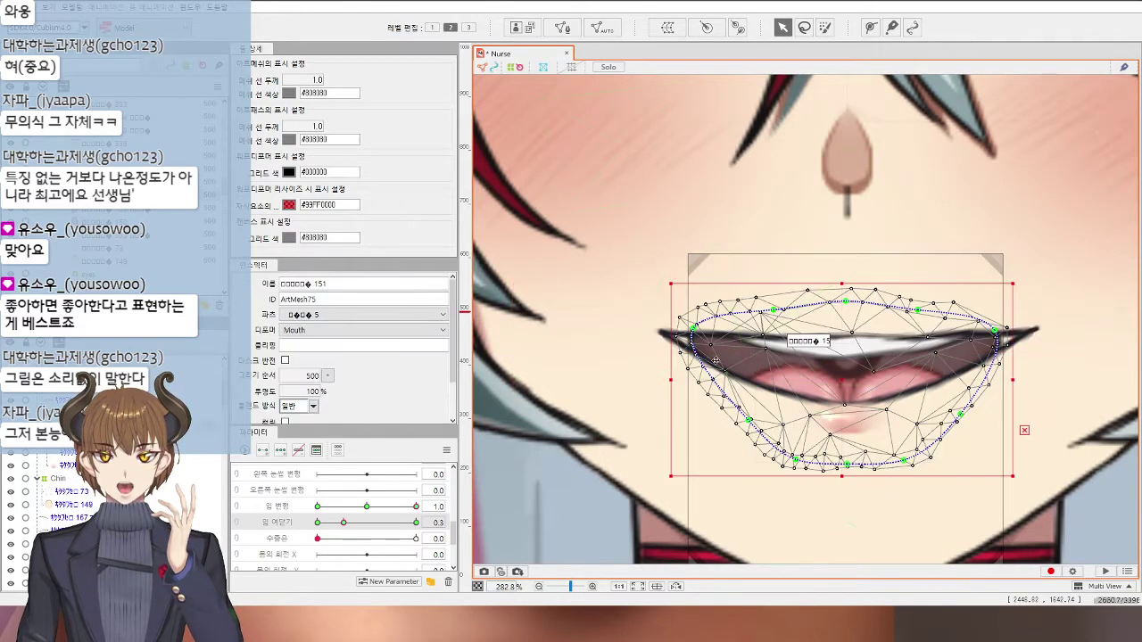
scroll(684, 338, "up", 2)
left_click_drag(703, 318, 662, 323)
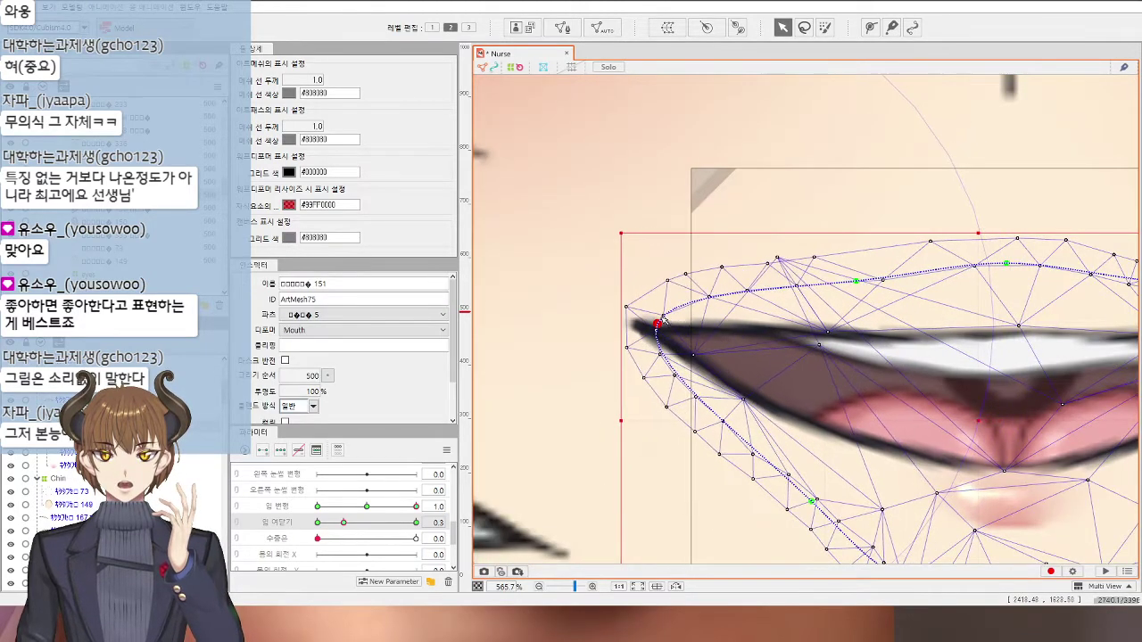
left_click_drag(891, 368, 613, 312)
left_click(1030, 267)
left_click_drag(1031, 268, 1076, 264)
scroll(1075, 264, "down", 5)
scroll(1075, 359, "down", 2)
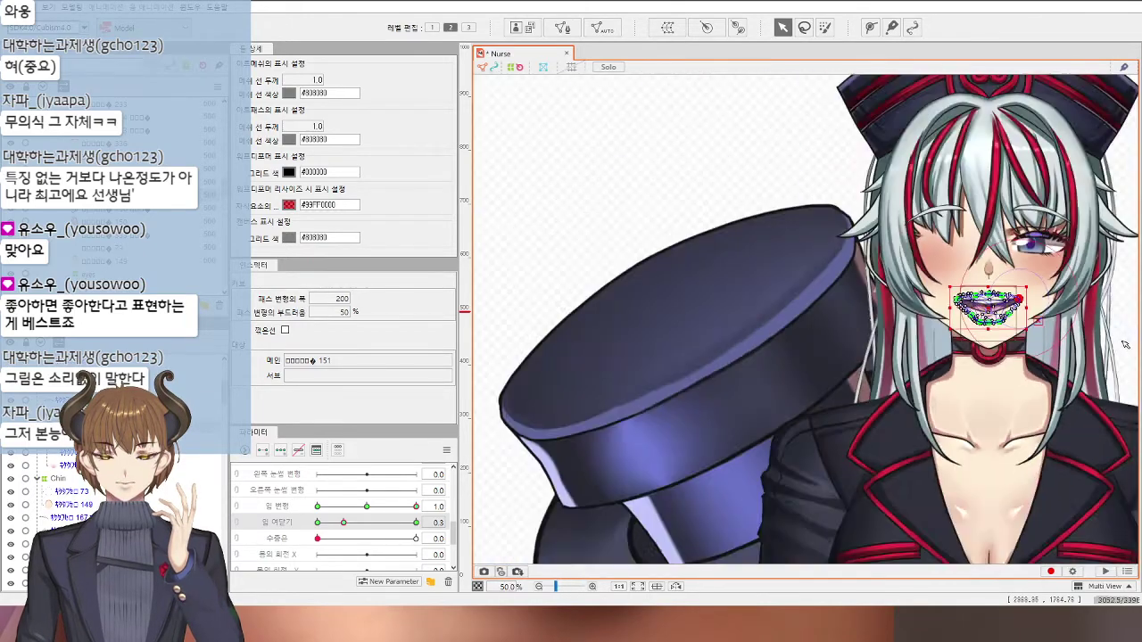
left_click(1094, 332)
left_click_drag(1094, 331, 1016, 332)
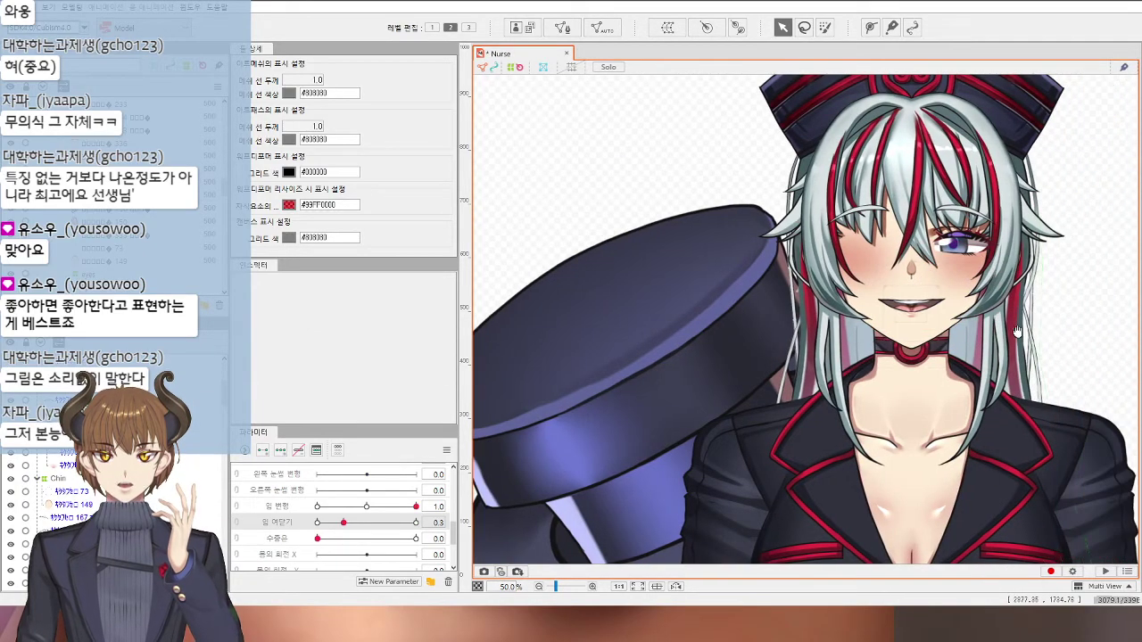
Step: Widen the upper teeth by pulling both end points of their deform path out toward the mouth corners, and deselect them
scroll(968, 319, "up", 6)
left_click(888, 255)
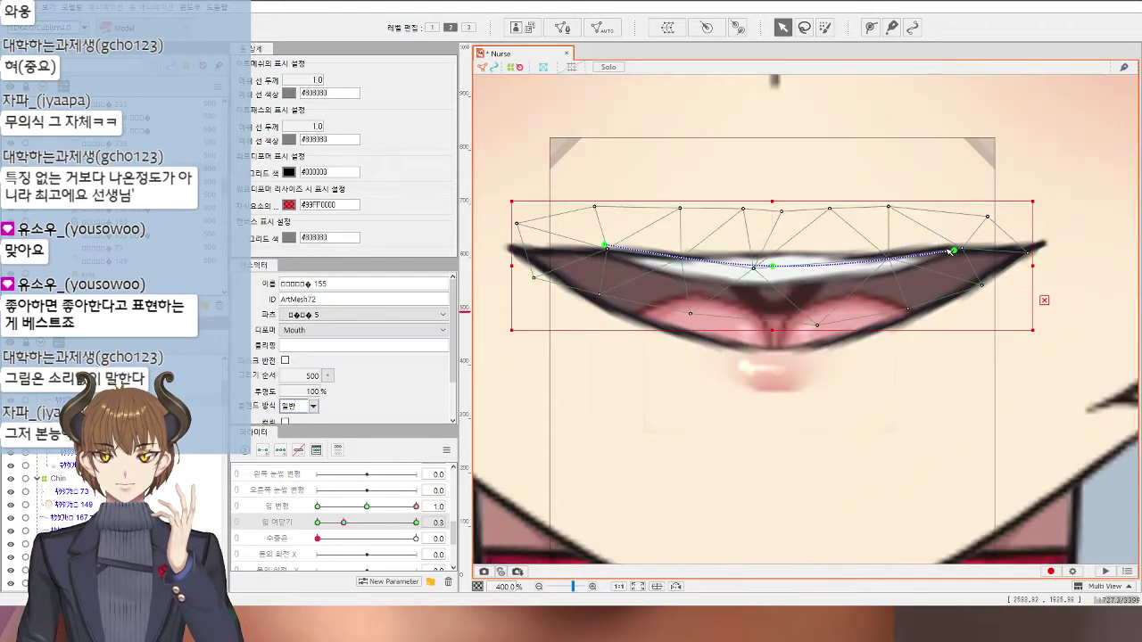
left_click(968, 258)
left_click_drag(974, 255, 1014, 253)
left_click_drag(1028, 248, 1029, 250)
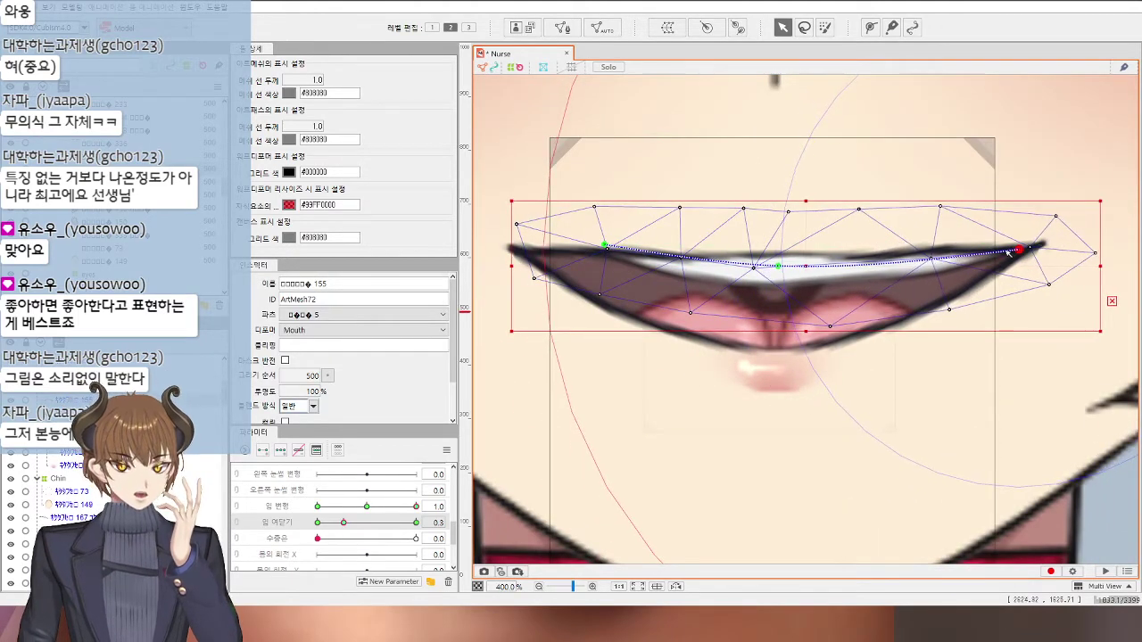
left_click_drag(605, 246, 541, 246)
scroll(626, 250, "down", 4)
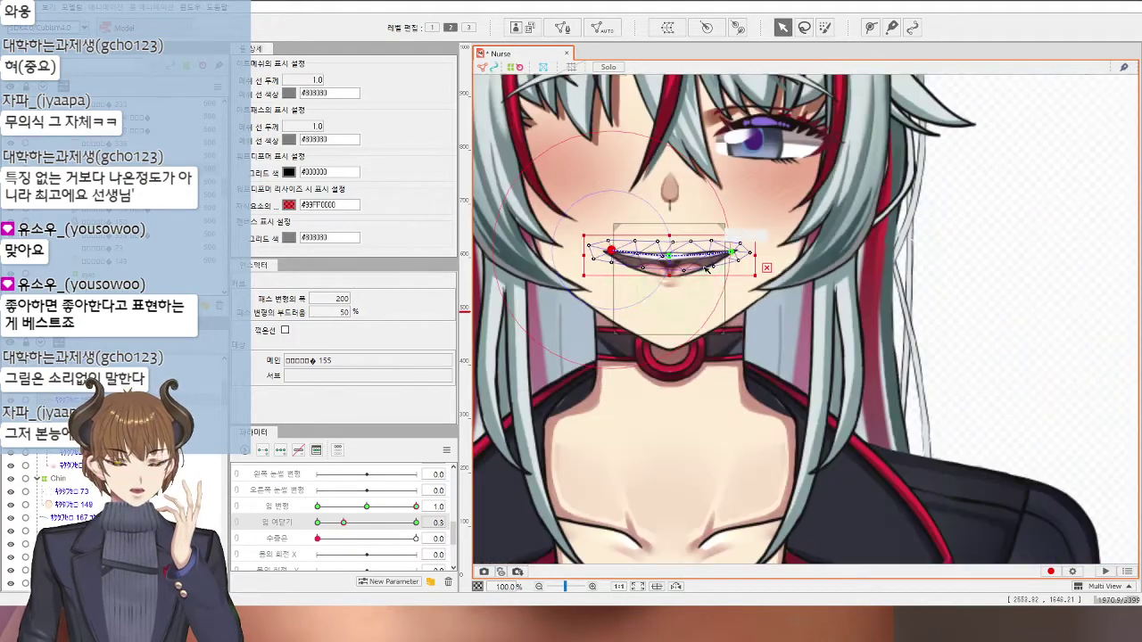
left_click(1006, 296)
scroll(1006, 296, "down", 2)
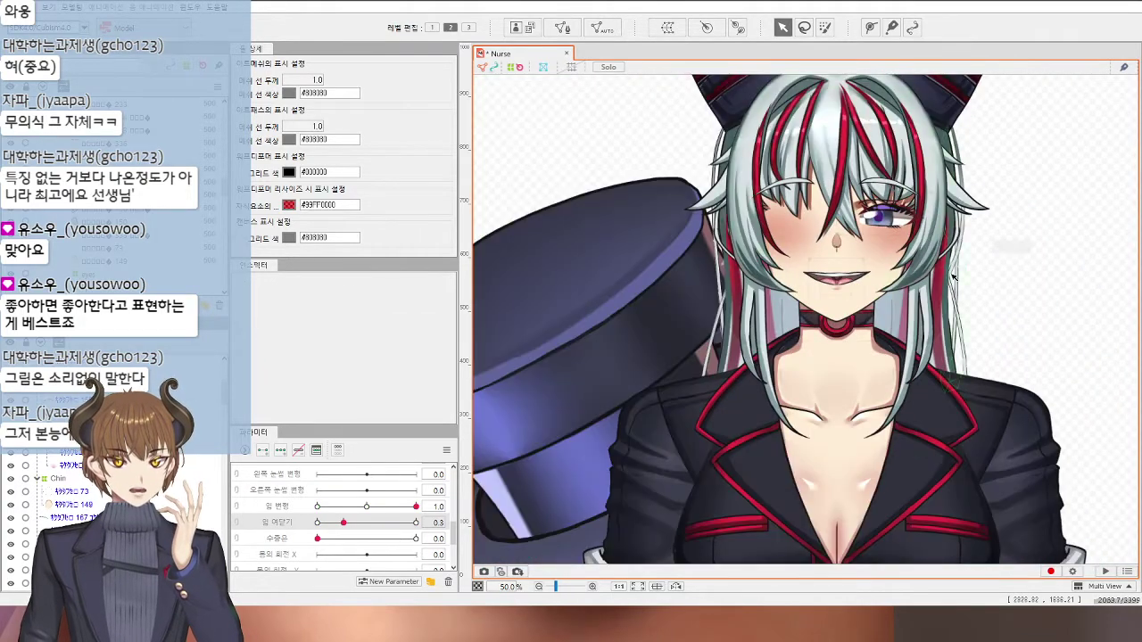
Step: Pull both end points of the upper teeth's deform path back inward and up so the teeth taper under the upper lip
scroll(868, 274, "up", 4)
left_click(758, 292)
scroll(758, 293, "up", 3)
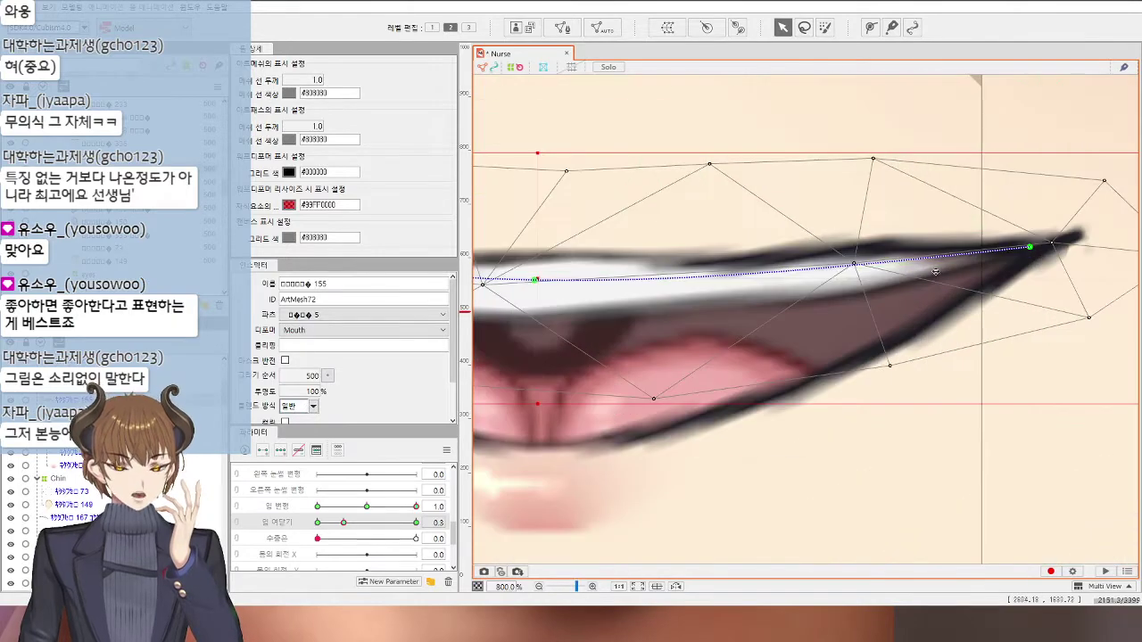
left_click_drag(1070, 245, 936, 235)
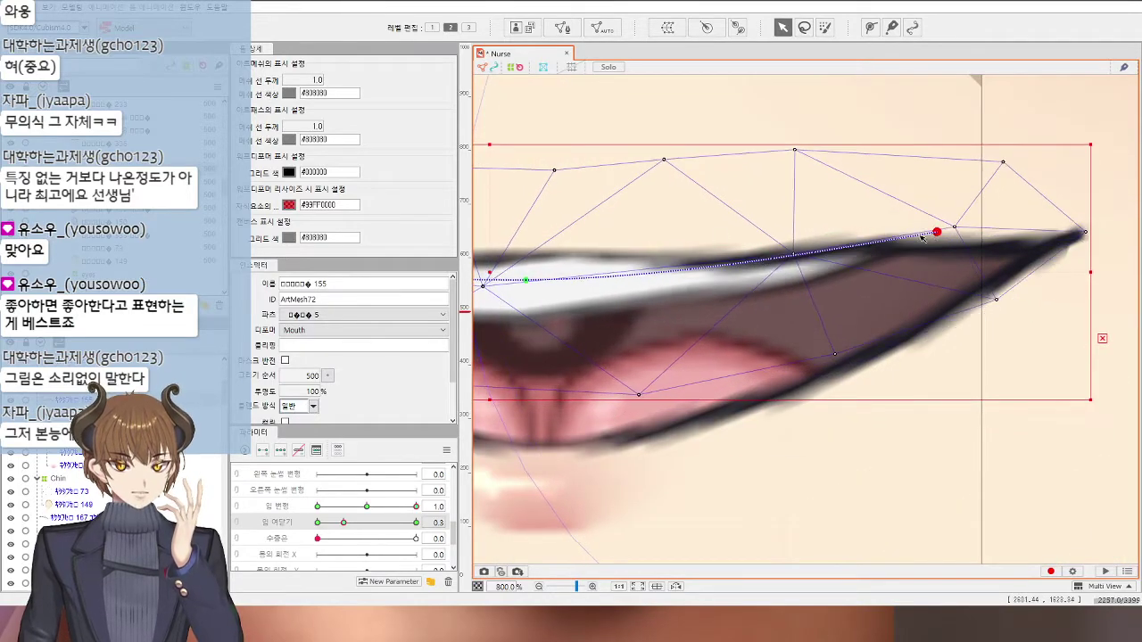
left_click_drag(571, 242, 851, 244)
left_click_drag(619, 244, 840, 249)
left_click_drag(579, 241, 597, 238)
scroll(600, 242, "down", 3)
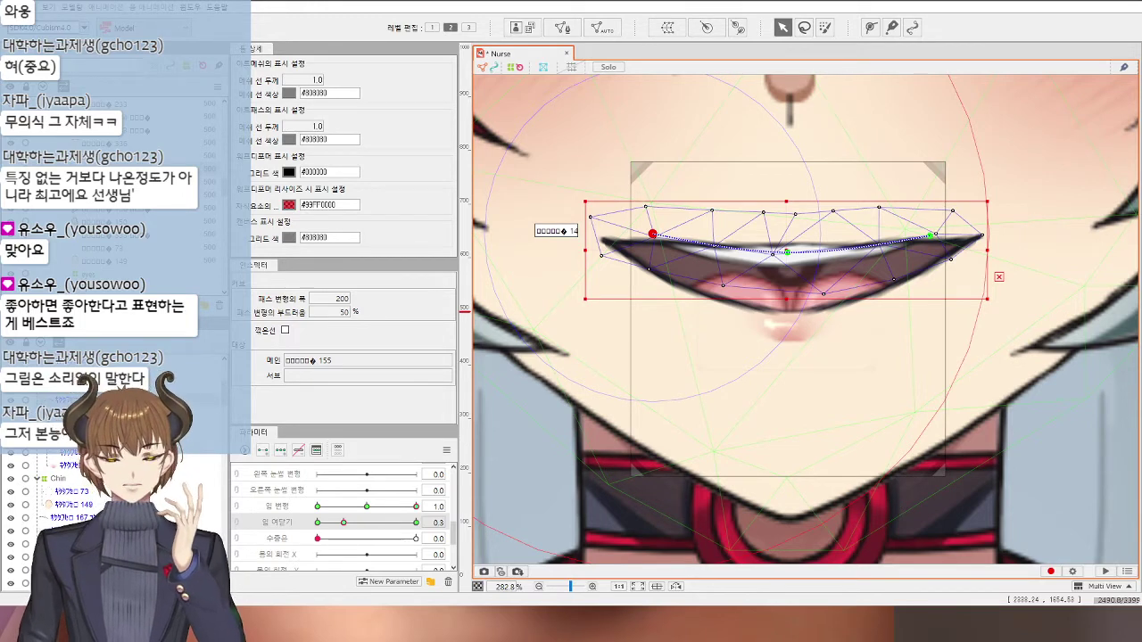
scroll(821, 392, "down", 6)
left_click(1036, 435)
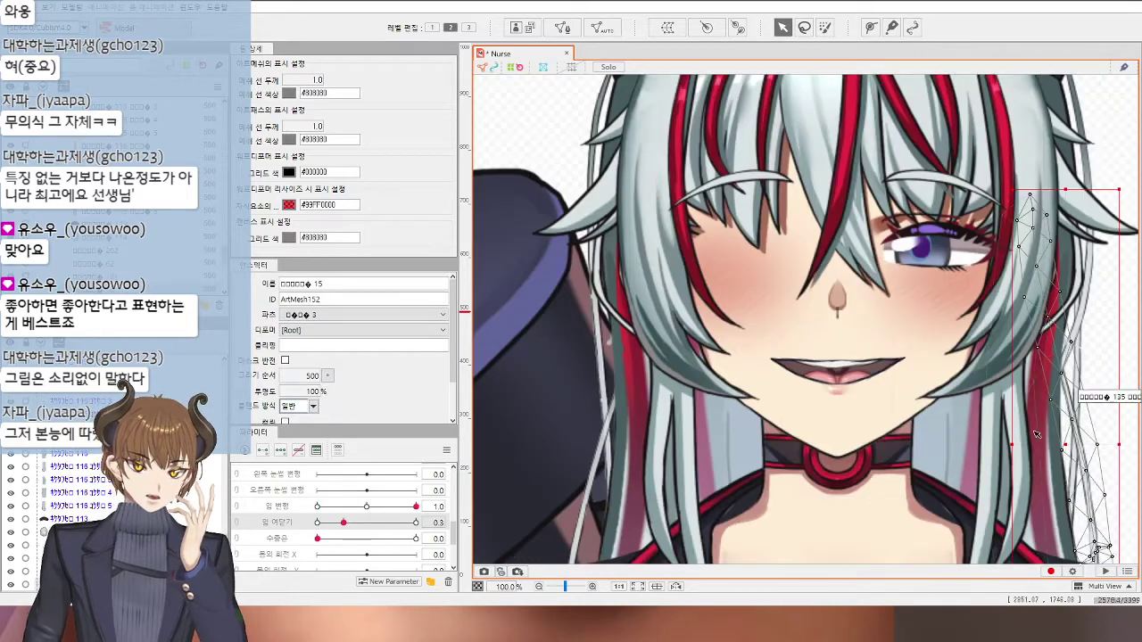
Step: Select the Mouth warp deformer, set the mouth form to 1.0, and add mouth opening keys at the minimum, 0.3 and the maximum
scroll(892, 424, "down", 4)
scroll(787, 416, "up", 4)
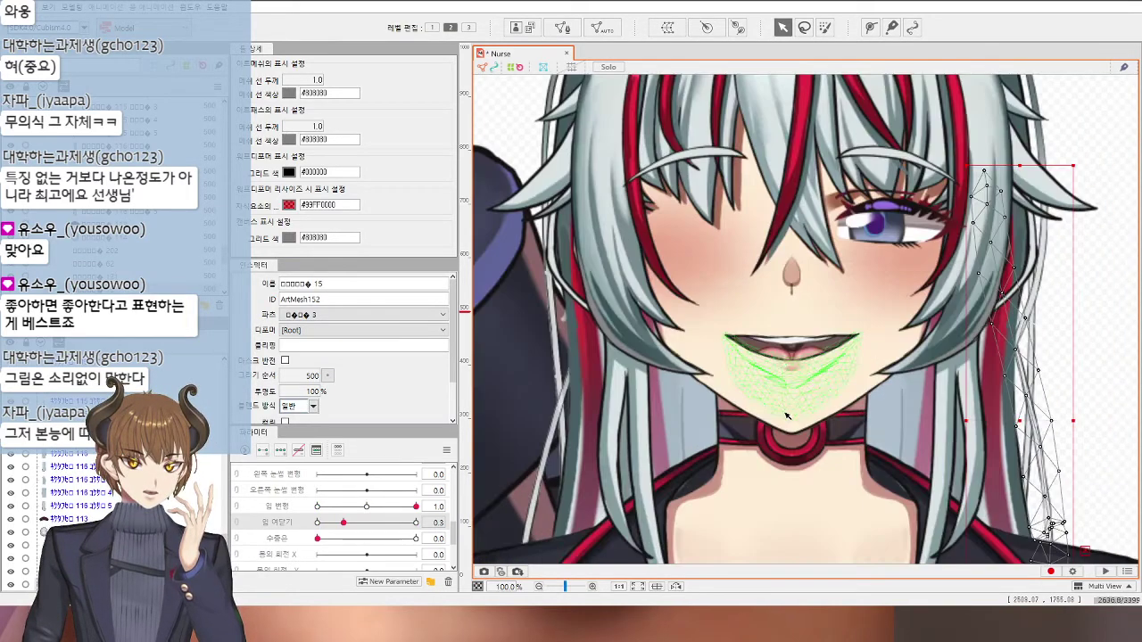
left_click(769, 375)
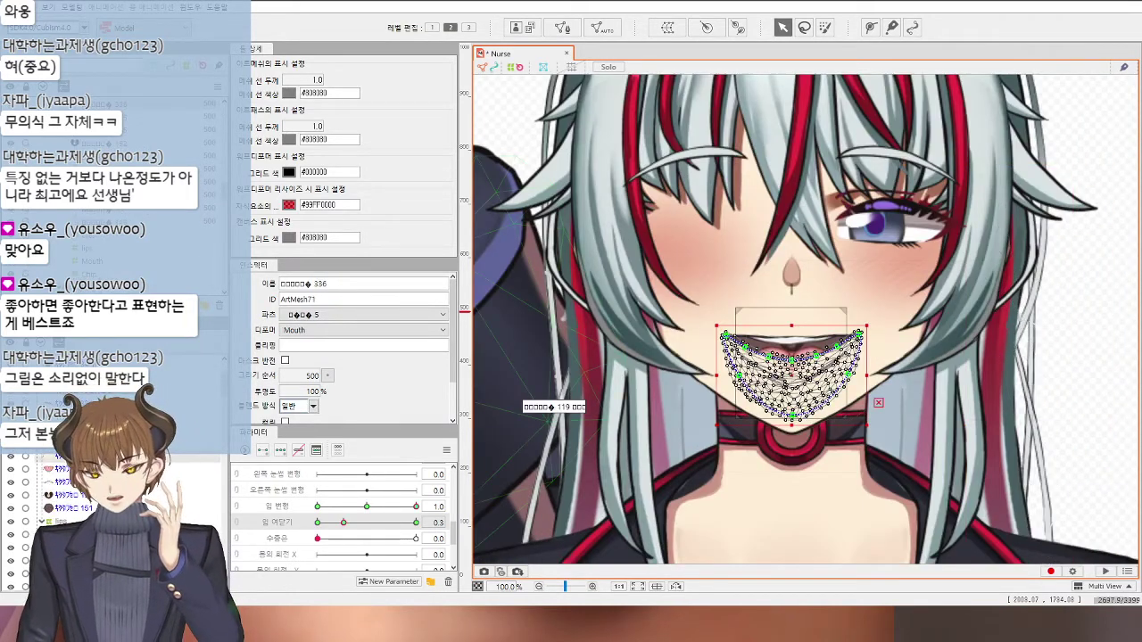
left_click(92, 261)
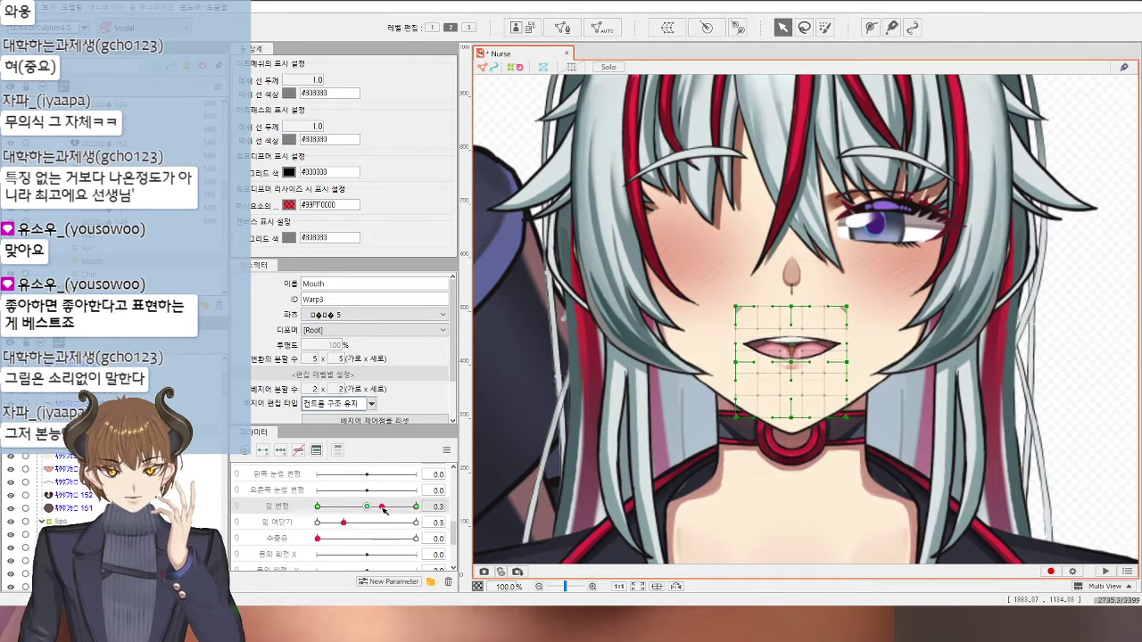
left_click_drag(366, 505, 416, 506)
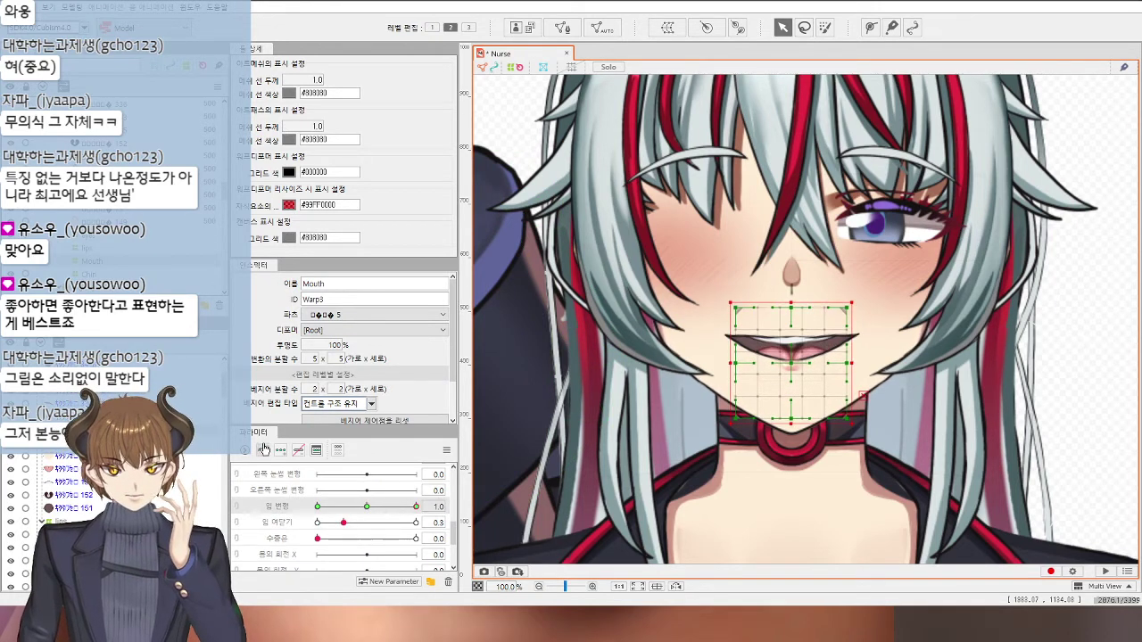
scroll(336, 520, "down", 3)
scroll(336, 520, "up", 4)
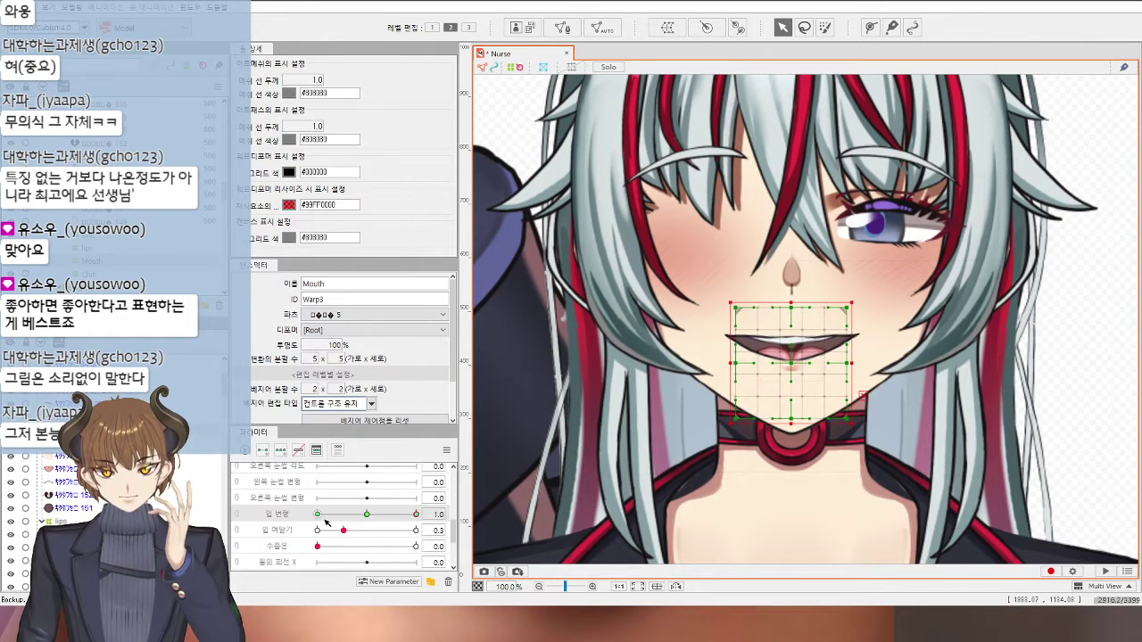
left_click(317, 529)
left_click(348, 531)
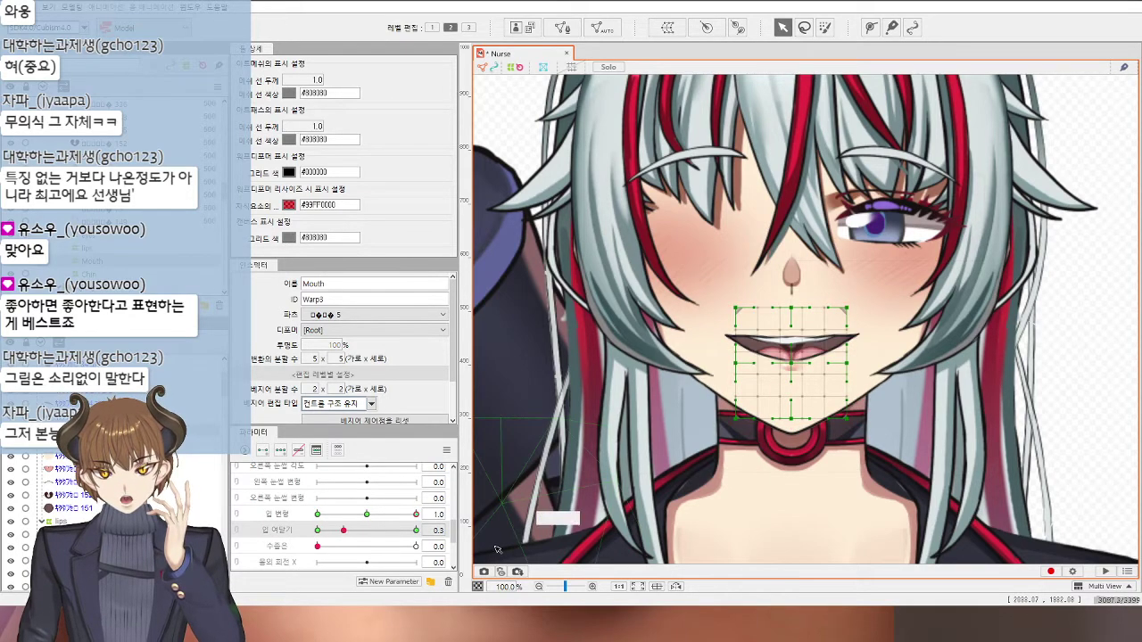
Step: Compare the smile at mouth openings 0.2 and 0.3, leaving the opening on the 0.3 key with nothing selected
scroll(811, 370, "up", 2)
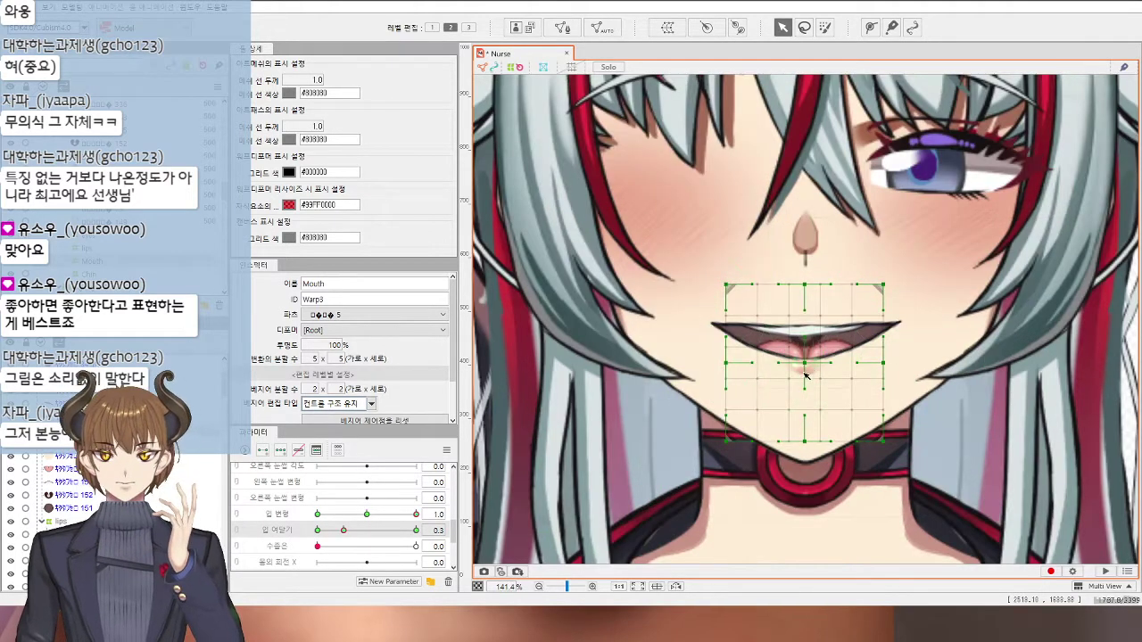
left_click(806, 375)
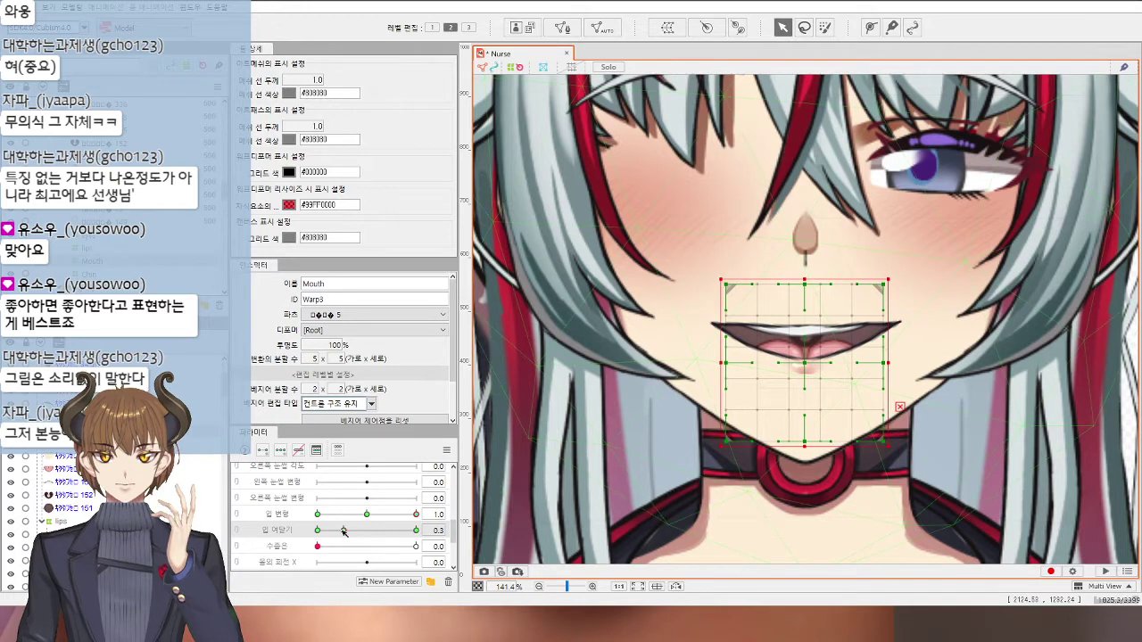
mouse_move(809, 369)
left_mouse_down()
mouse_move(814, 352)
mouse_move(813, 379)
mouse_move(808, 351)
left_mouse_up()
scroll(808, 351, "down", 3)
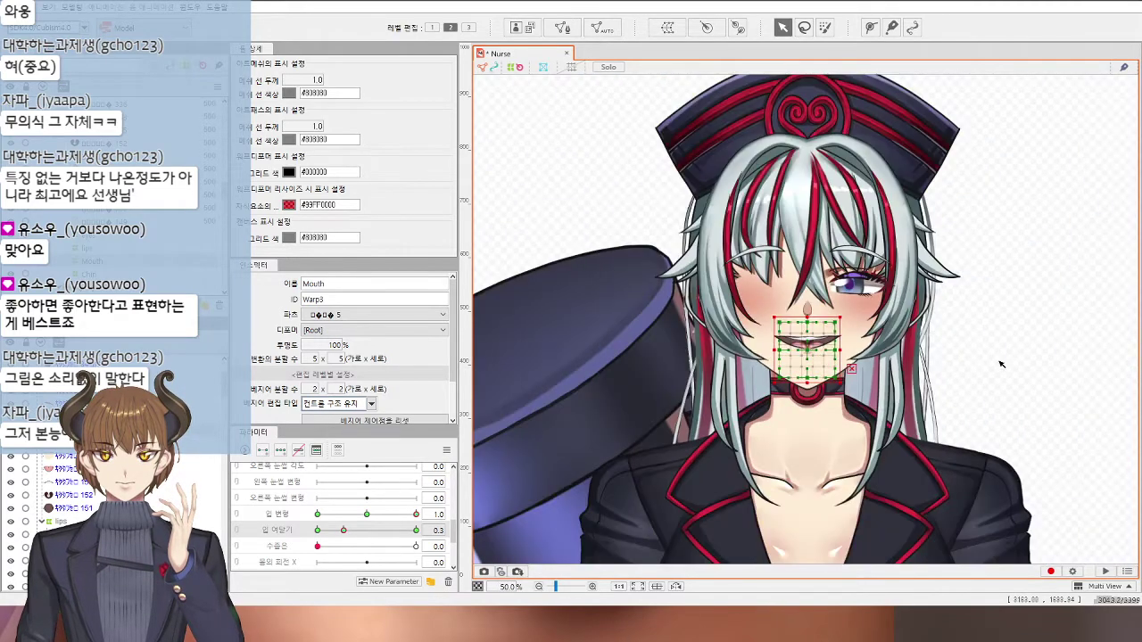
left_click(999, 363)
left_click_drag(998, 366, 989, 367)
mouse_move(346, 531)
left_mouse_down()
mouse_move(356, 530)
mouse_move(338, 526)
left_mouse_up()
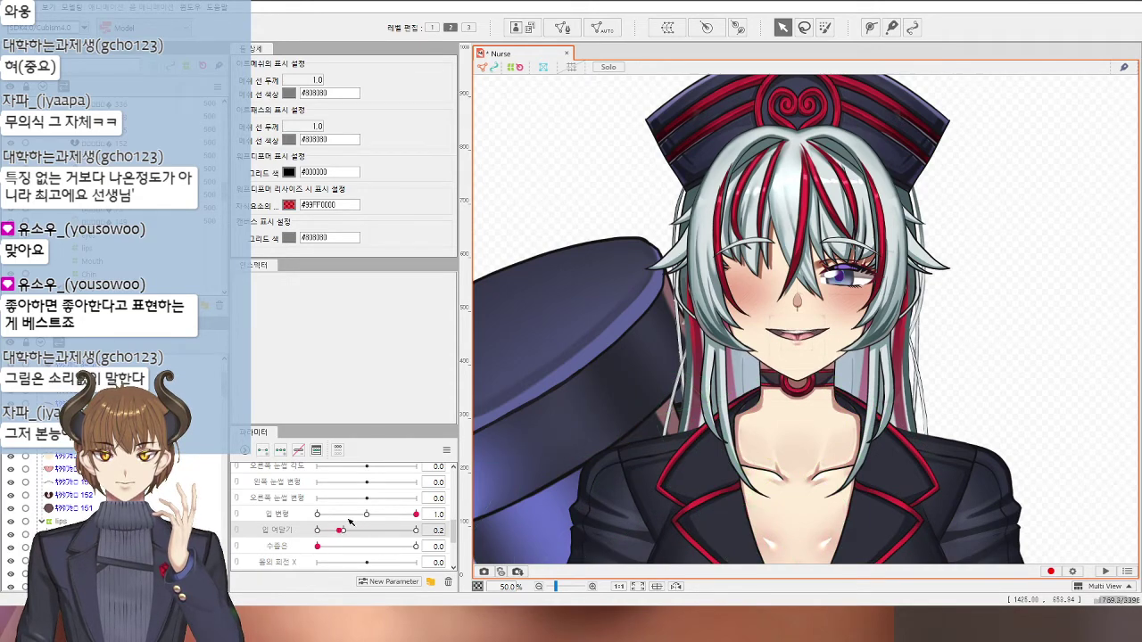
left_click(343, 530)
Step: Lower the lower lip's deform path points next to the mouth corners slightly to round the lip line, and deselect the mesh
scroll(866, 364, "up", 5)
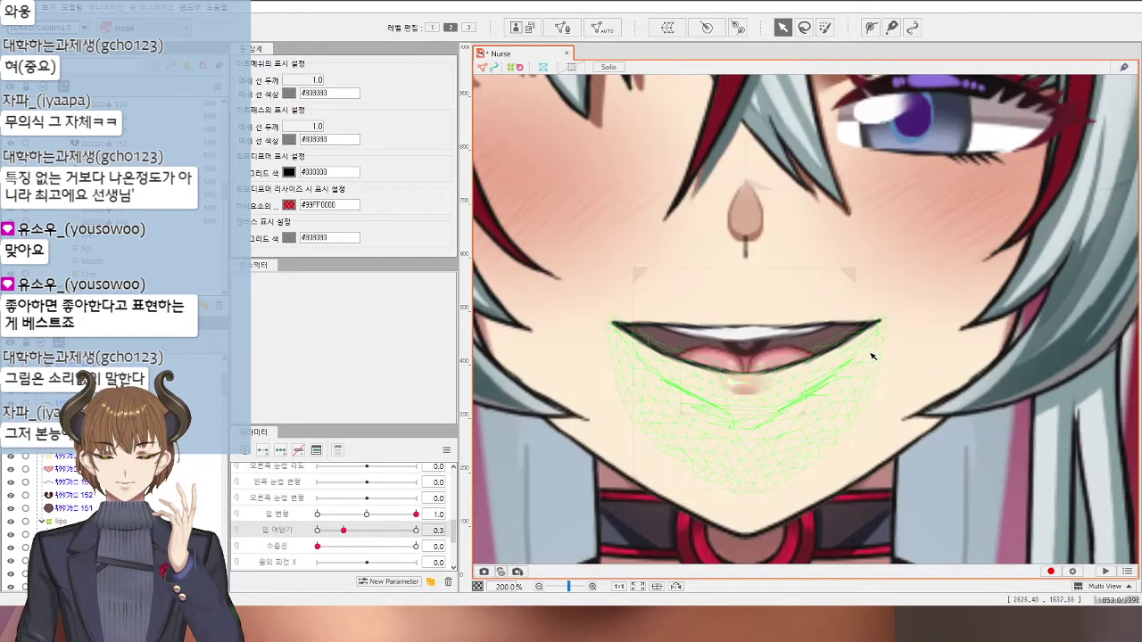
left_click(872, 357)
scroll(870, 357, "up", 2)
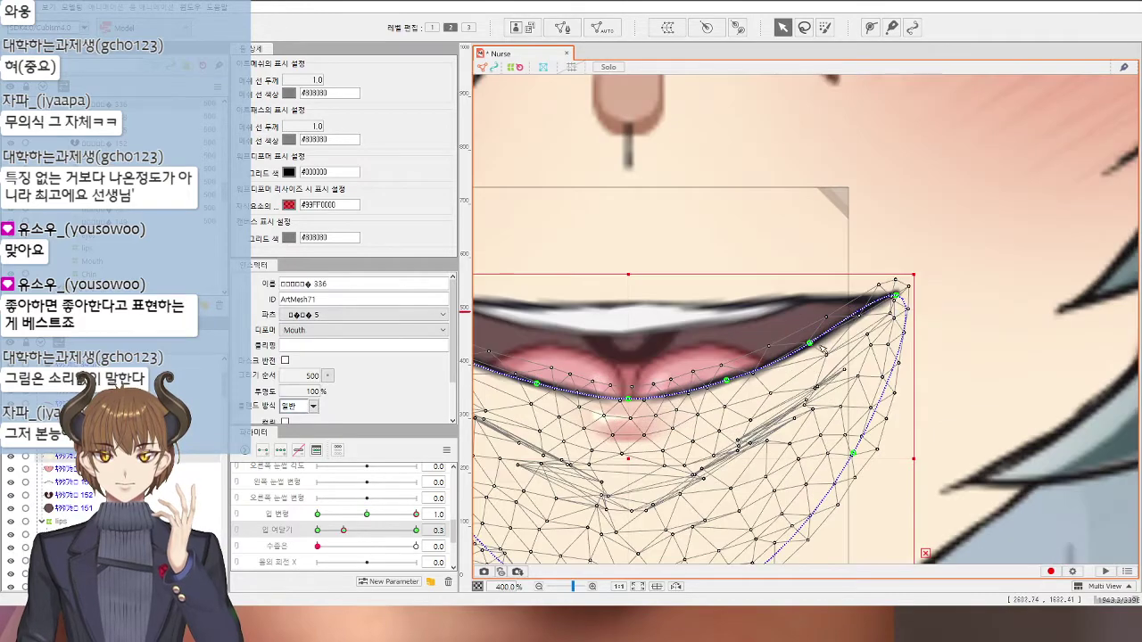
scroll(685, 380, "down", 2)
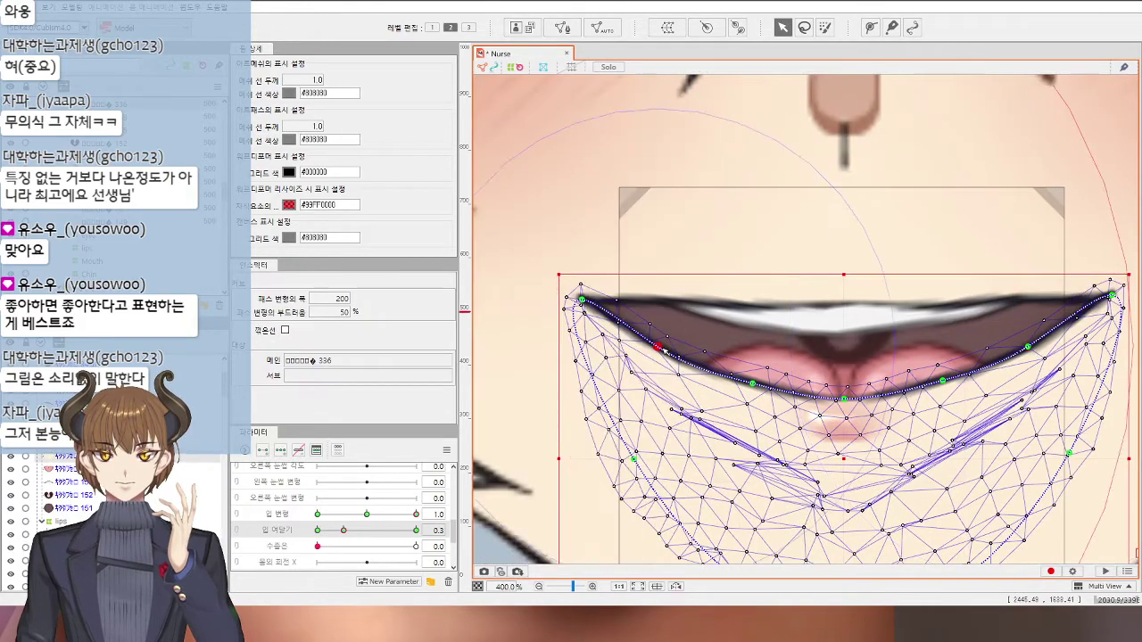
scroll(803, 375, "down", 4)
left_click(1016, 384)
left_click_drag(1016, 383, 986, 369)
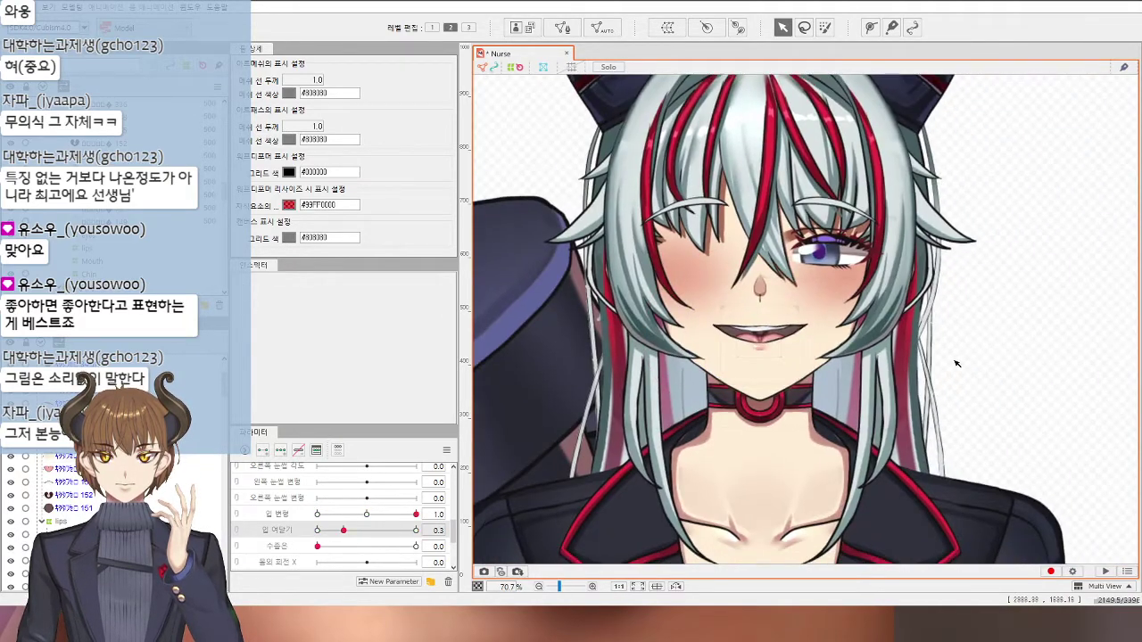
Step: Try lowering the Mouth deformer's center control point and raising its left edge column at mouth opening 0.3
scroll(798, 342, "up", 1)
scroll(799, 343, "up", 1)
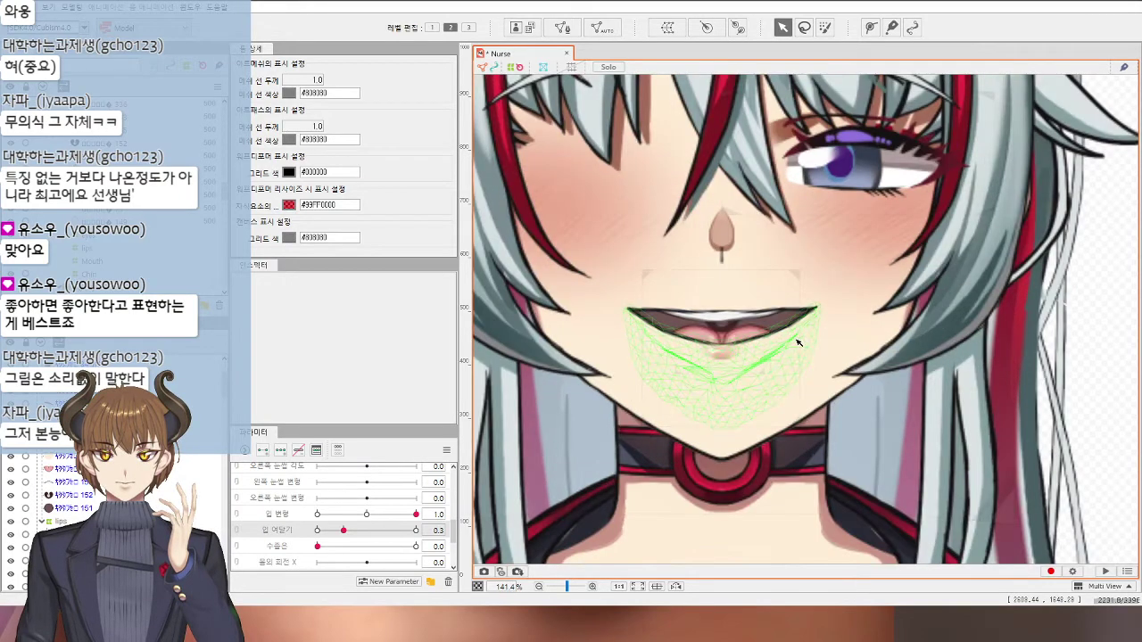
left_click(718, 350)
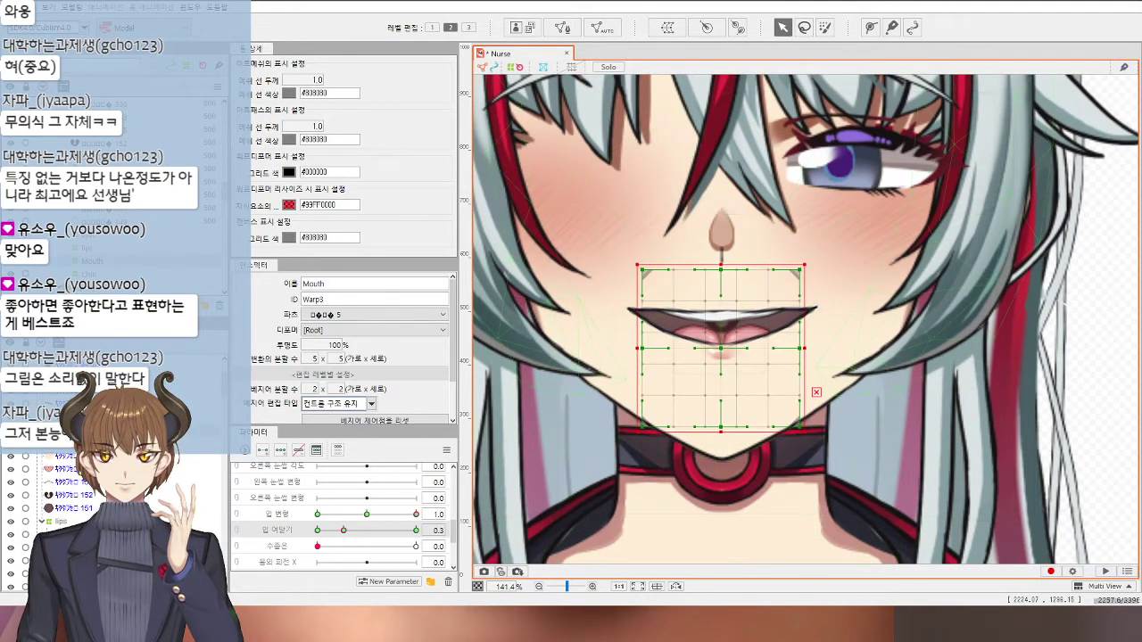
scroll(723, 353, "up", 4)
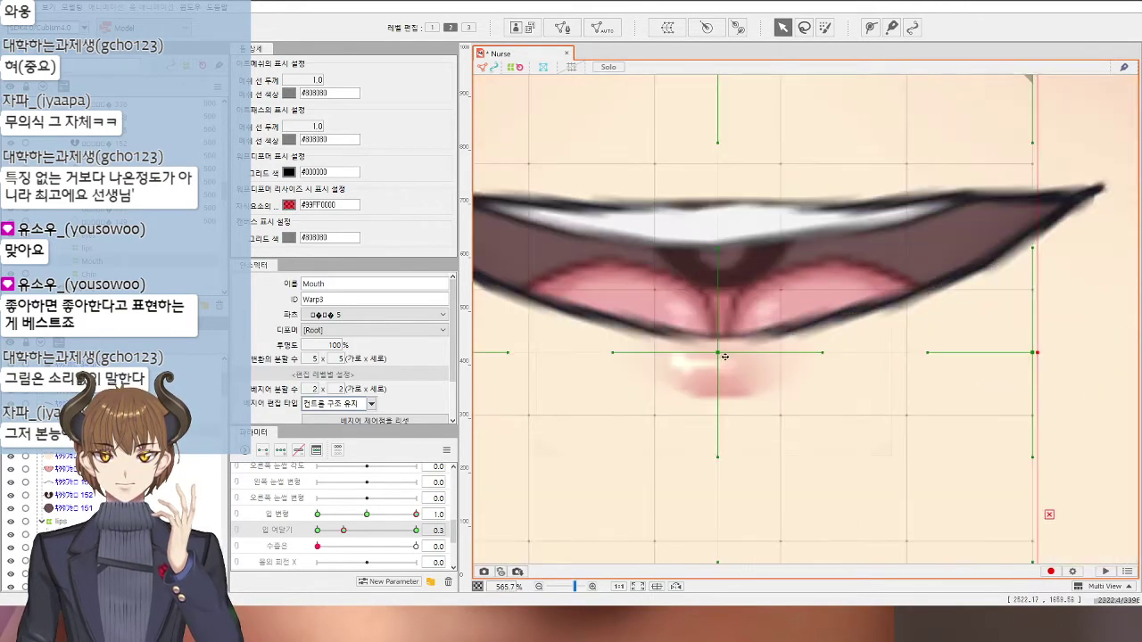
scroll(724, 356, "down", 2)
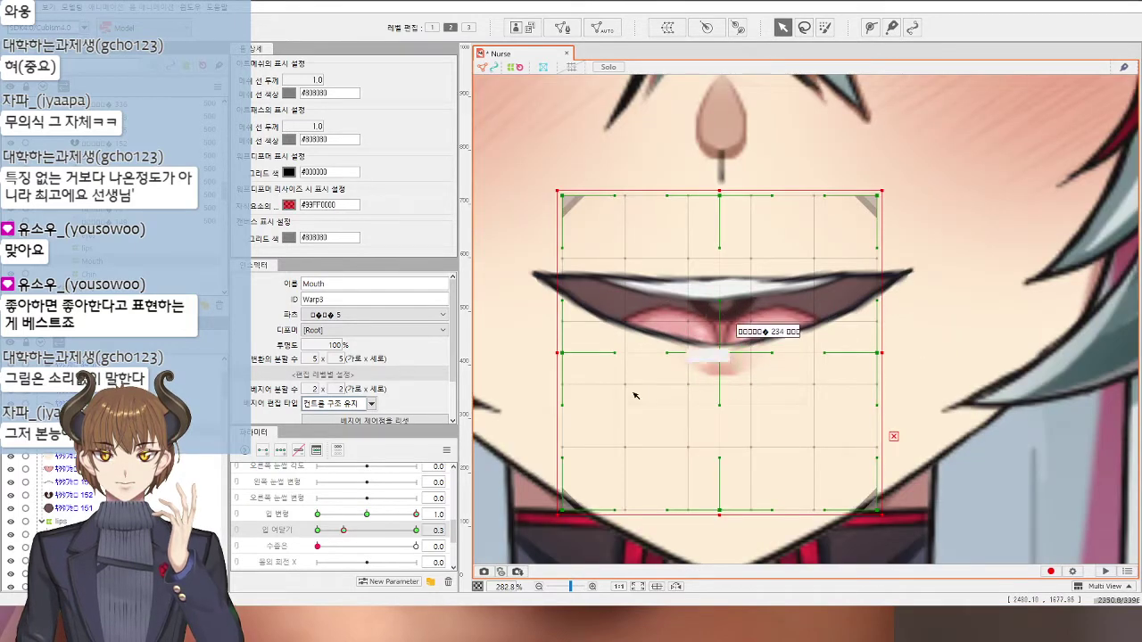
left_click(345, 531)
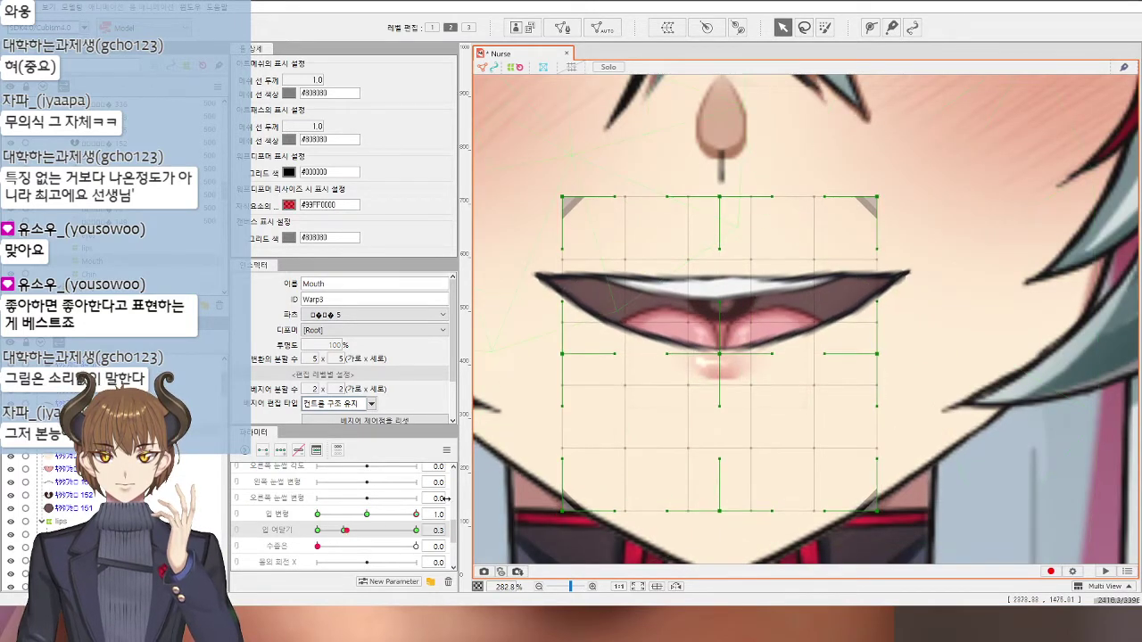
left_click_drag(725, 359, 722, 401)
left_click_drag(514, 148, 576, 504)
left_click_drag(569, 327, 567, 310)
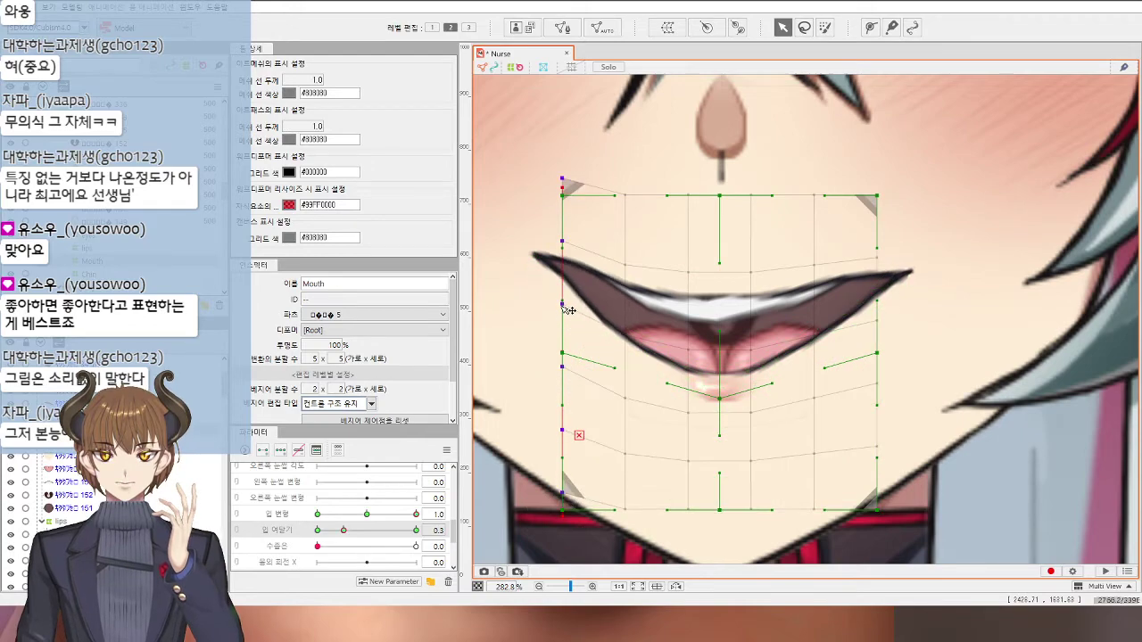
Step: Undo the left edge move on the Mouth deformer, check the mouth slightly past opening 0.3, and undo the center point change
key("ctrl+z")
scroll(562, 310, "down", 2)
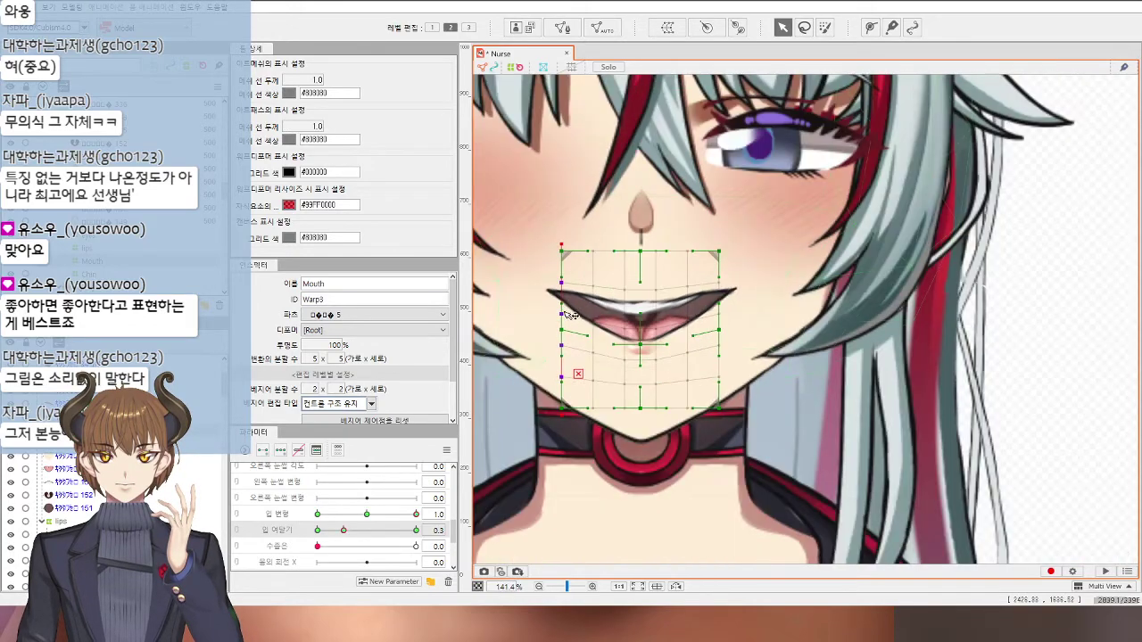
left_click(1007, 329)
left_click(1007, 329)
scroll(1005, 327, "down", 2)
mouse_move(344, 531)
left_mouse_down()
mouse_move(327, 527)
mouse_move(376, 525)
mouse_move(334, 530)
mouse_move(348, 531)
left_mouse_up()
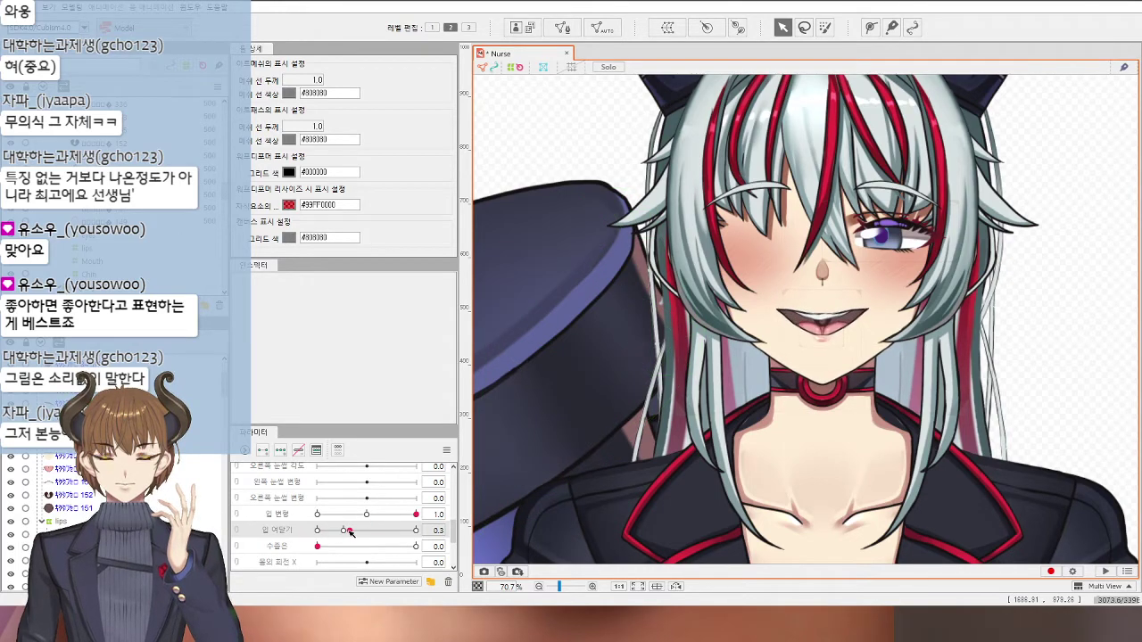
key("ctrl+z")
key("ctrl+z")
Step: Lower the six grid points around the middle of the Mouth deformer slightly at mouth opening 0.3
scroll(820, 346, "up", 4)
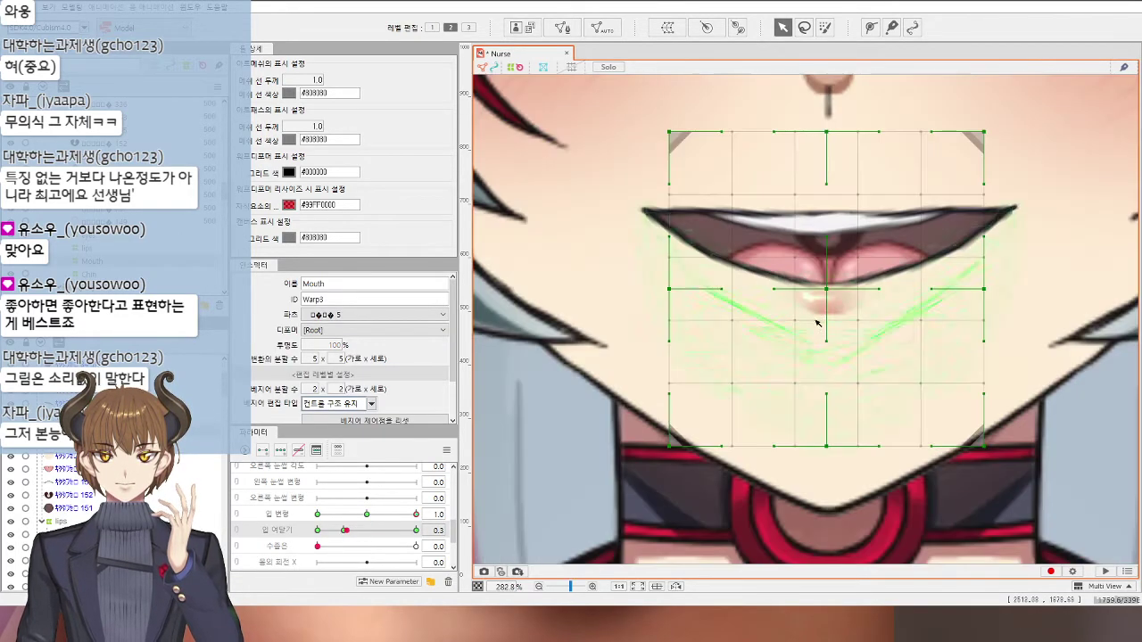
left_click_drag(886, 192, 766, 362)
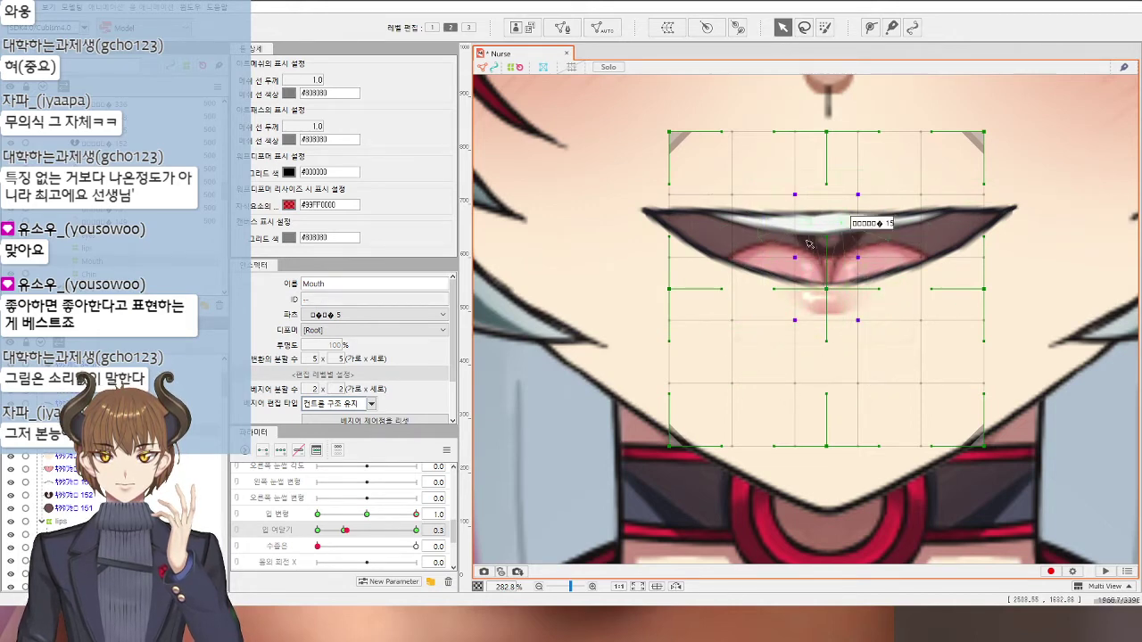
scroll(829, 254, "up", 2)
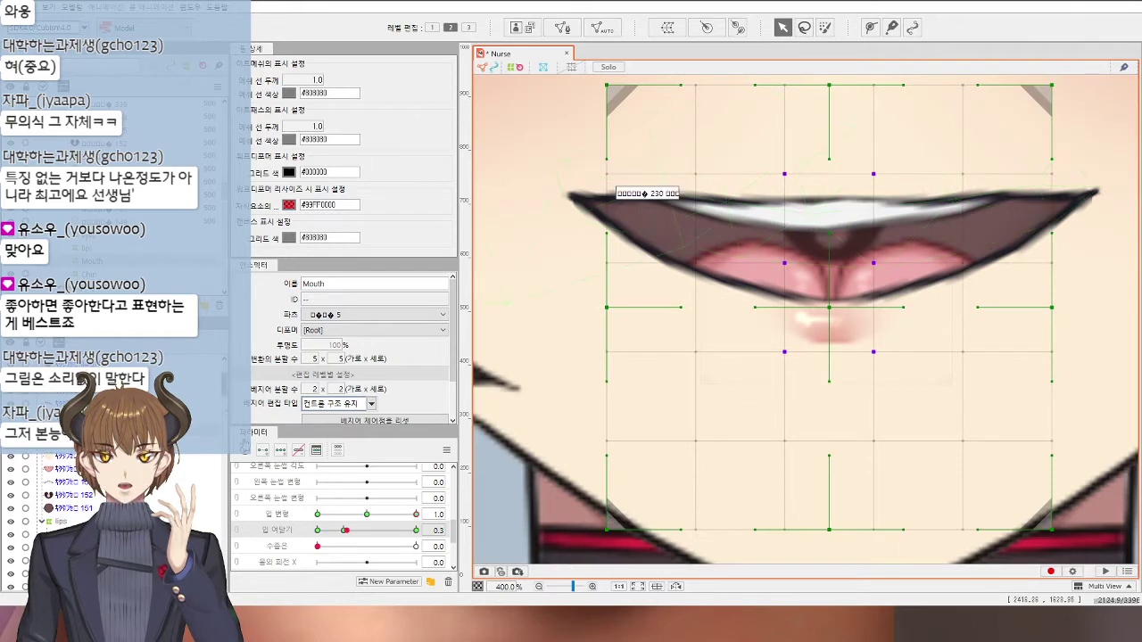
left_click(346, 530)
left_click_drag(916, 188, 903, 193)
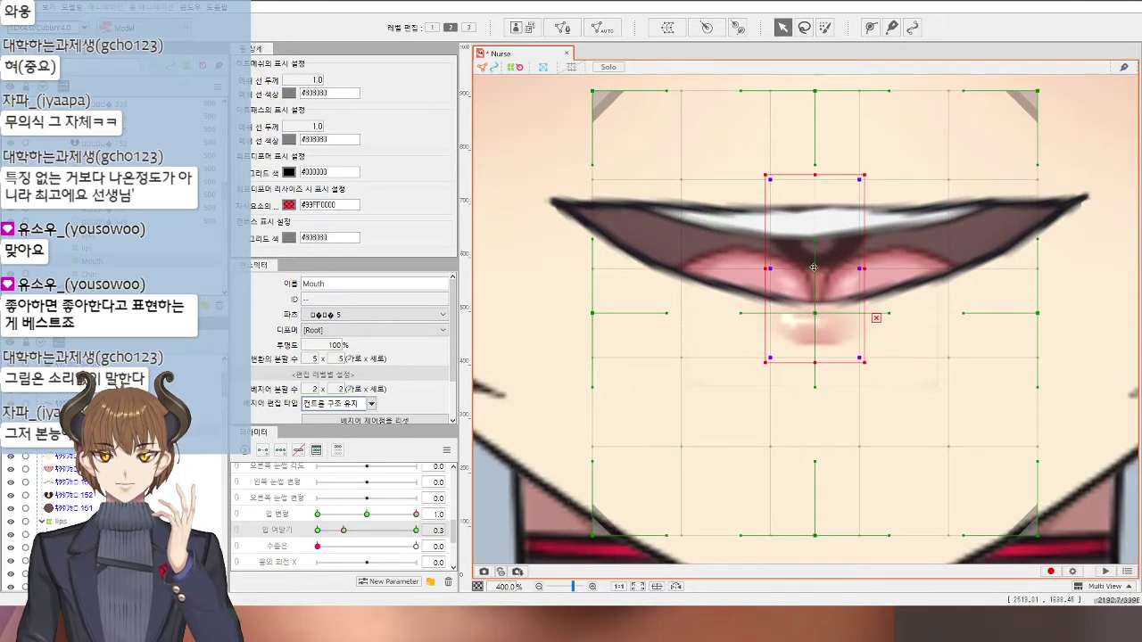
left_click_drag(814, 267, 814, 274)
scroll(810, 225, "down", 4)
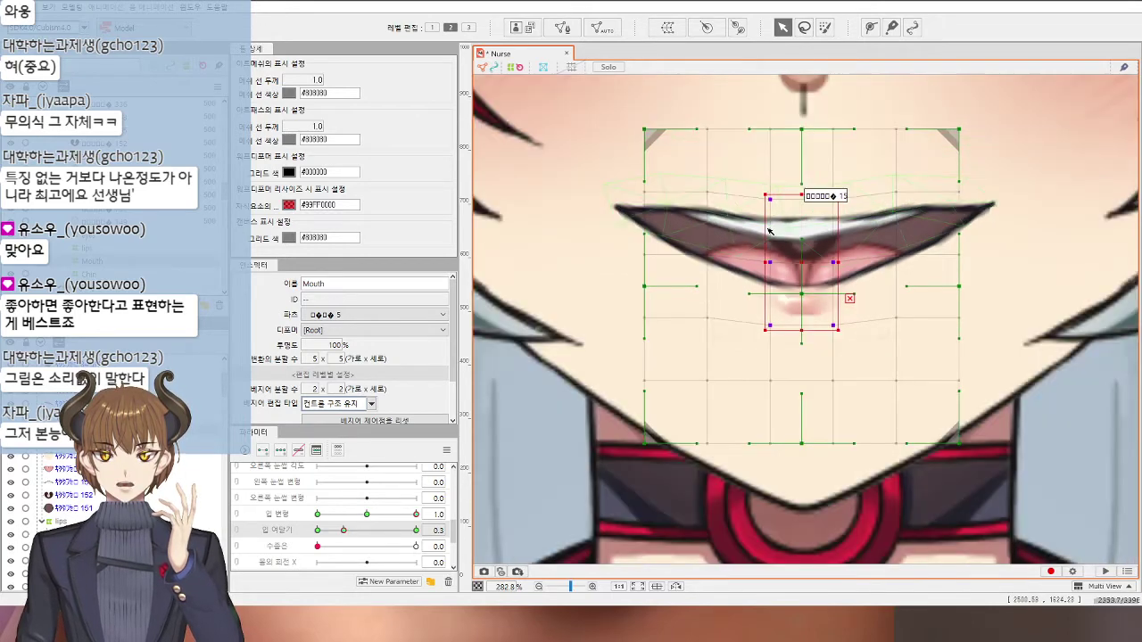
Step: Raise the left and right edge columns of the Mouth deformer's grid slightly by equal amounts to lift the mouth corners
mouse_move(638, 140)
left_mouse_down()
mouse_move(729, 398)
mouse_move(708, 396)
left_mouse_up()
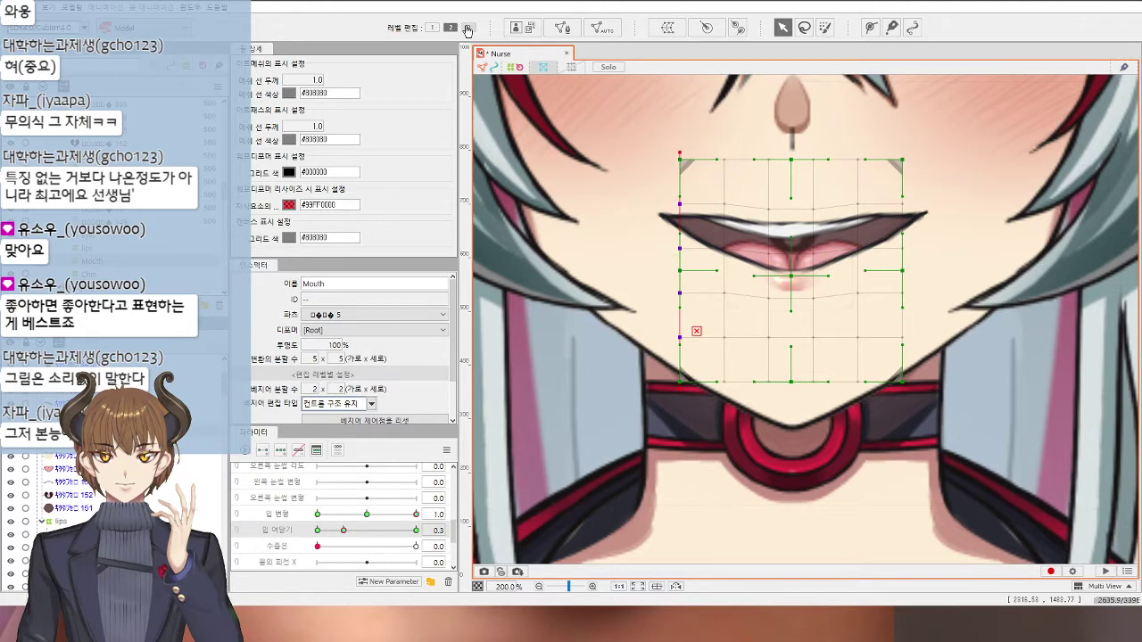
key("Up")
key("Up")
key("Up")
key("Up")
key("Up")
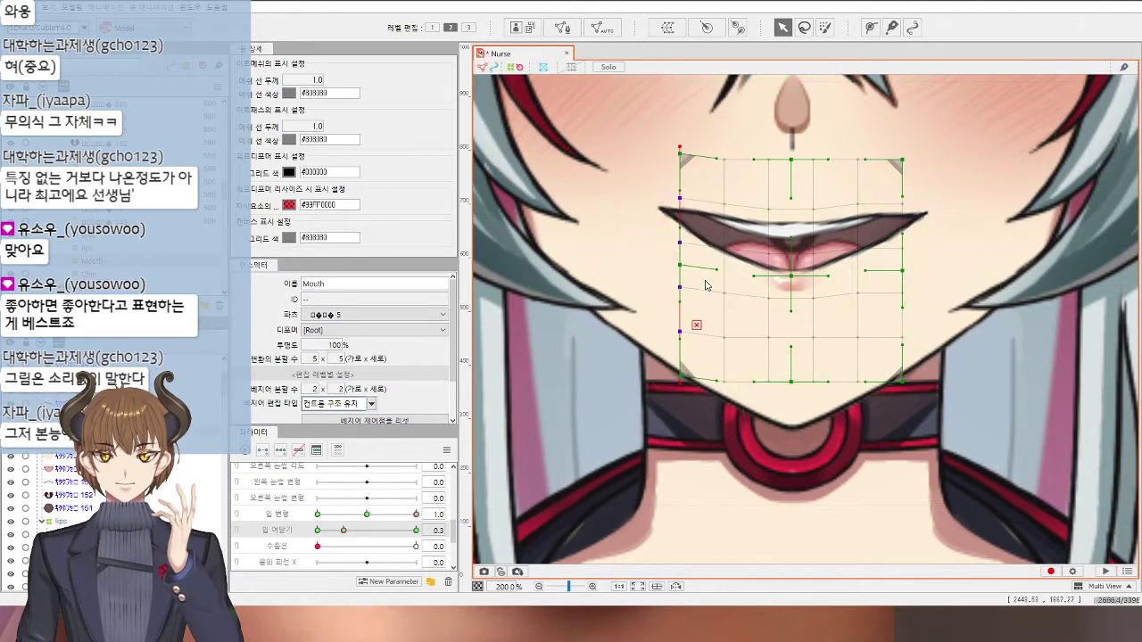
left_click_drag(939, 148, 875, 428)
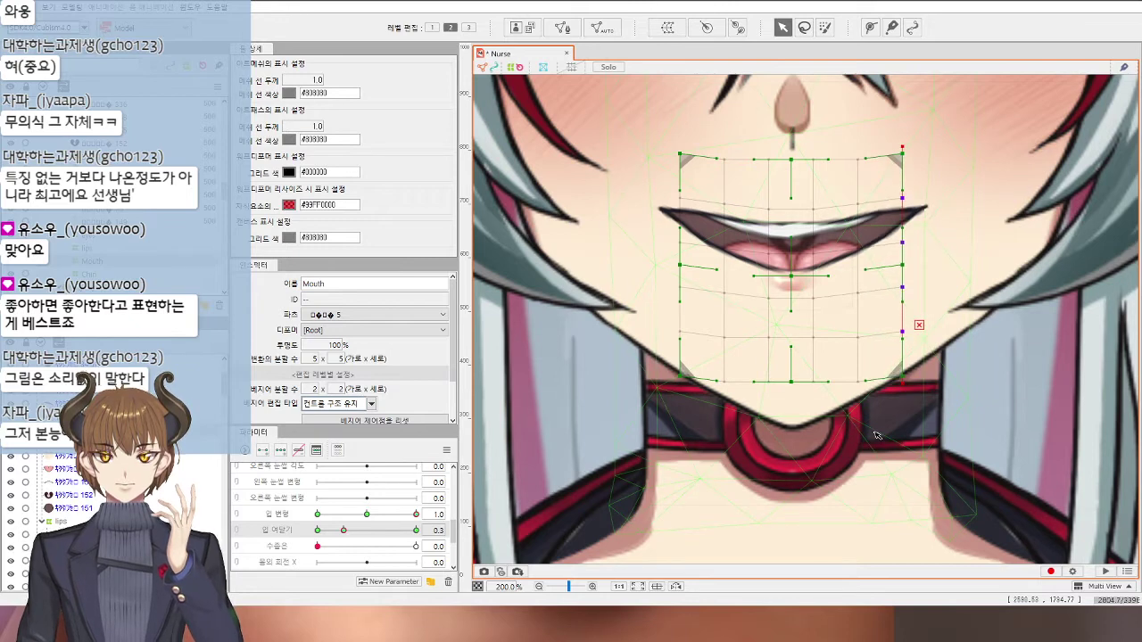
Step: Nudge the middle three grid points of the columns just inside both edges of the Mouth deformer slightly down, and deselect it
left_click_drag(820, 183, 872, 311)
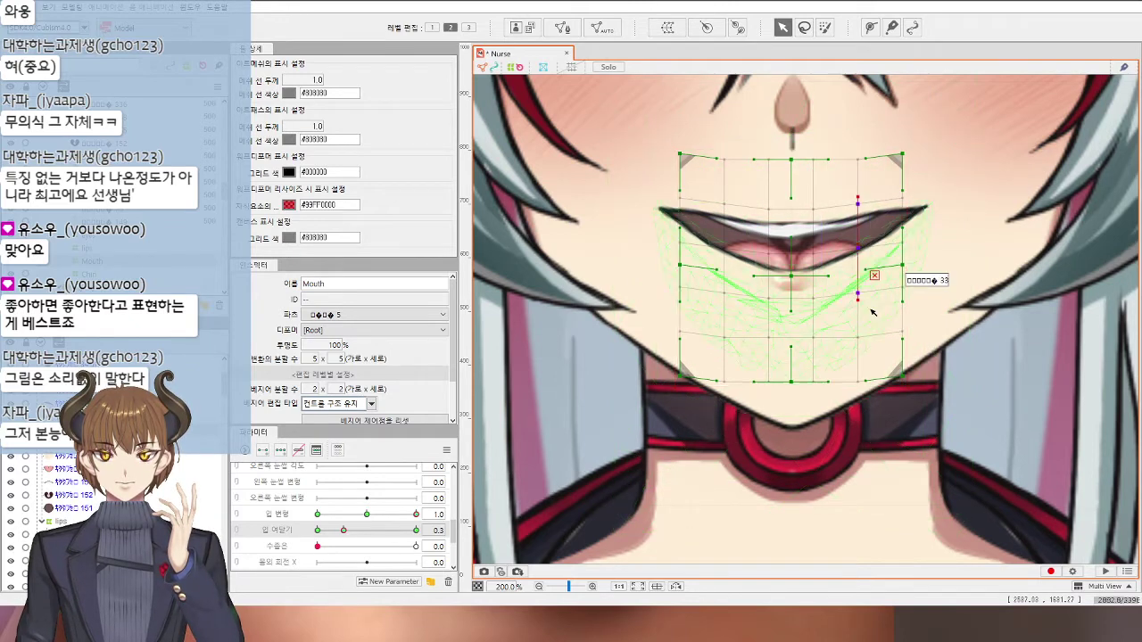
left_click_drag(697, 184, 738, 313)
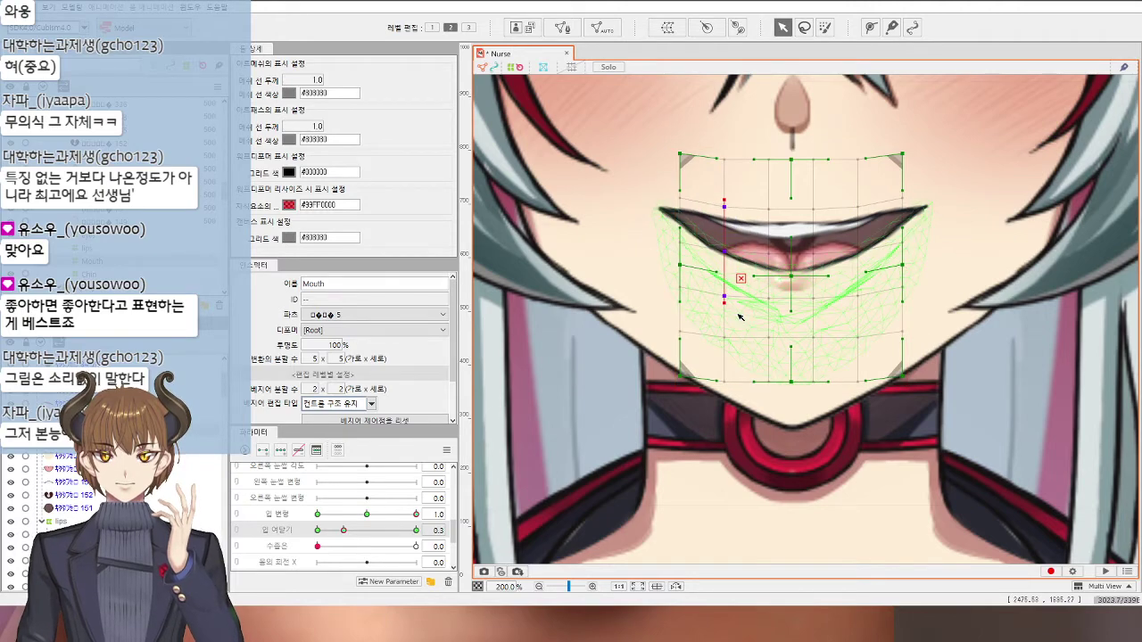
scroll(738, 313, "down", 1)
left_click(1050, 316)
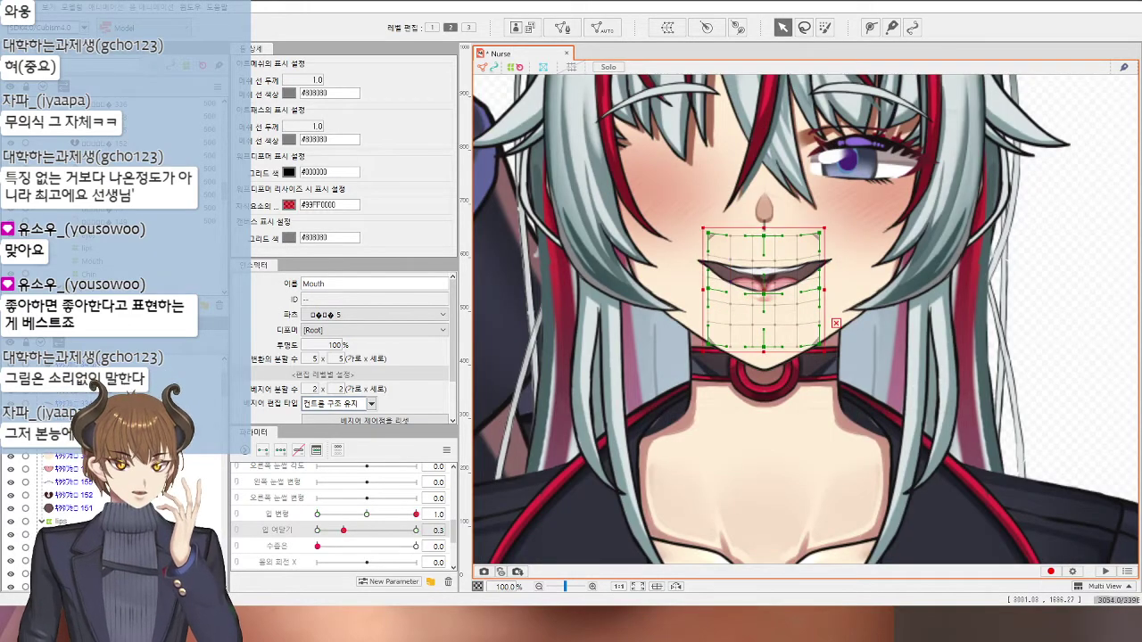
Step: Check the smile on the whole character while raising the mouth opening to 0.5
scroll(1049, 315, "down", 1)
left_click_drag(1049, 316, 940, 376)
scroll(940, 376, "down", 1)
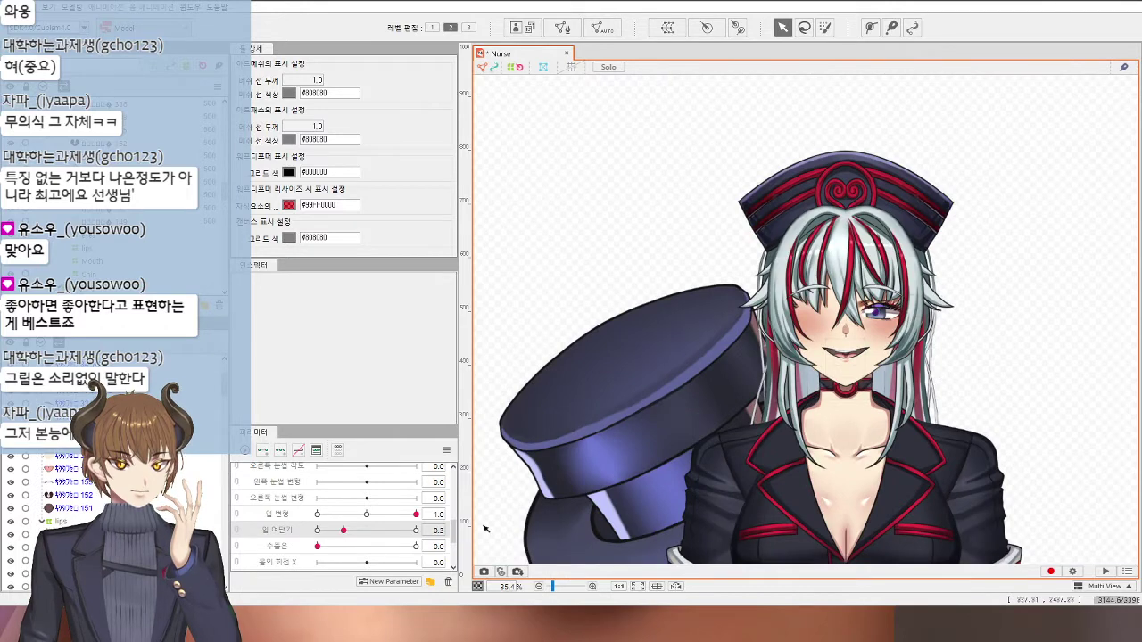
mouse_move(344, 531)
left_mouse_down()
mouse_move(326, 530)
mouse_move(428, 531)
mouse_move(363, 530)
left_mouse_up()
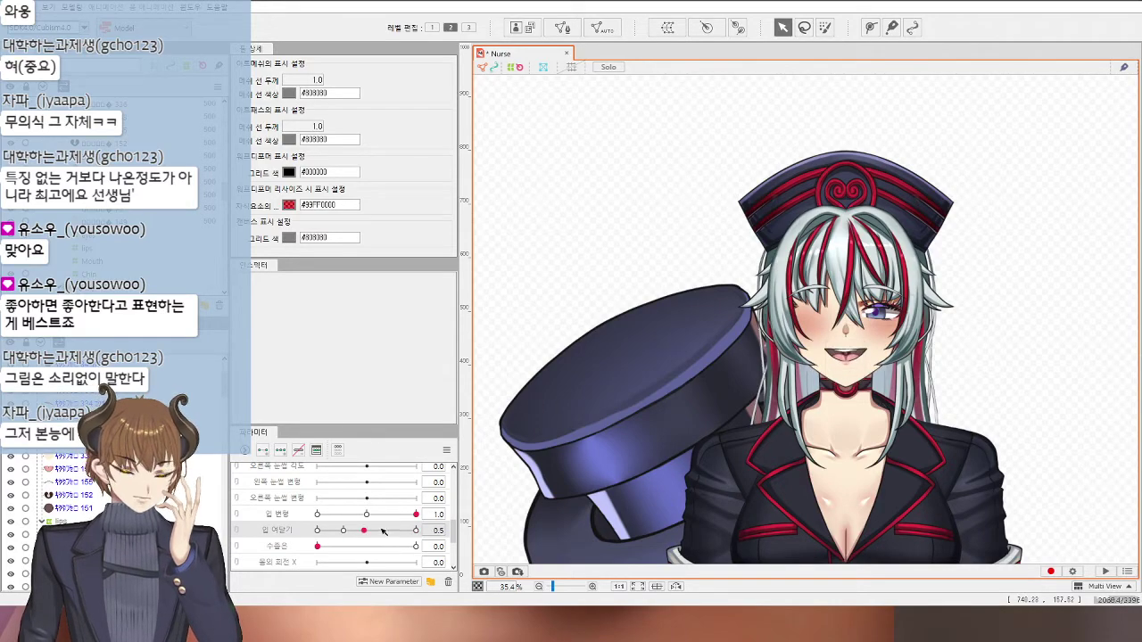
Step: Pull both corner points of the upper lip mesh's deform path inward and slightly down at mouth opening 0.3
left_click(344, 531)
scroll(817, 375, "up", 4)
left_click_drag(882, 346, 826, 350)
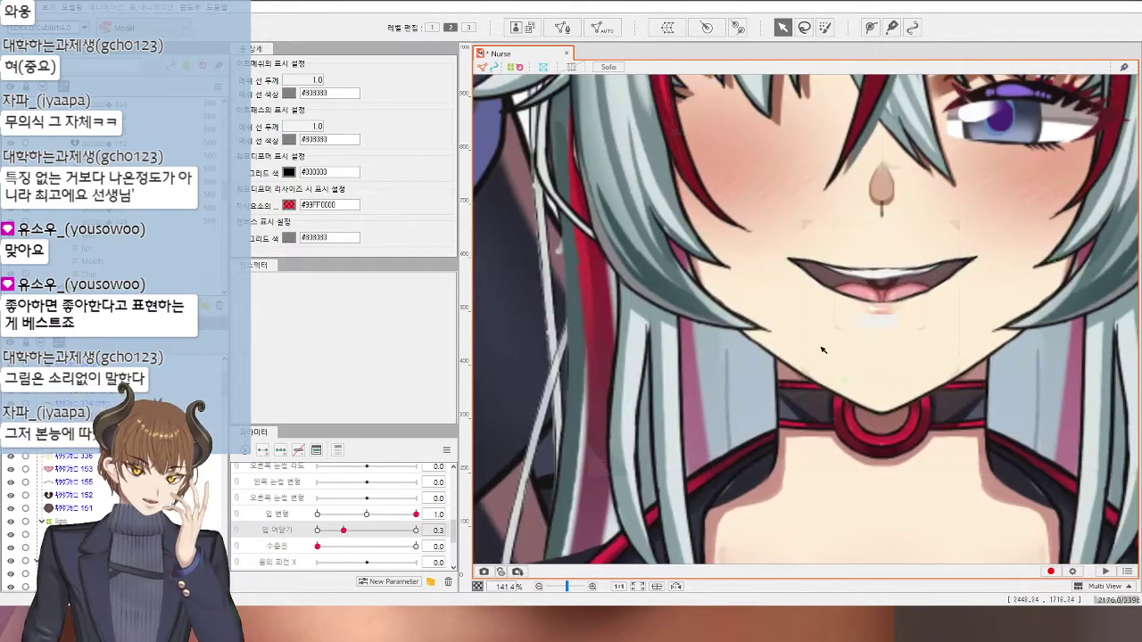
scroll(937, 278, "down", 2)
scroll(941, 286, "up", 4)
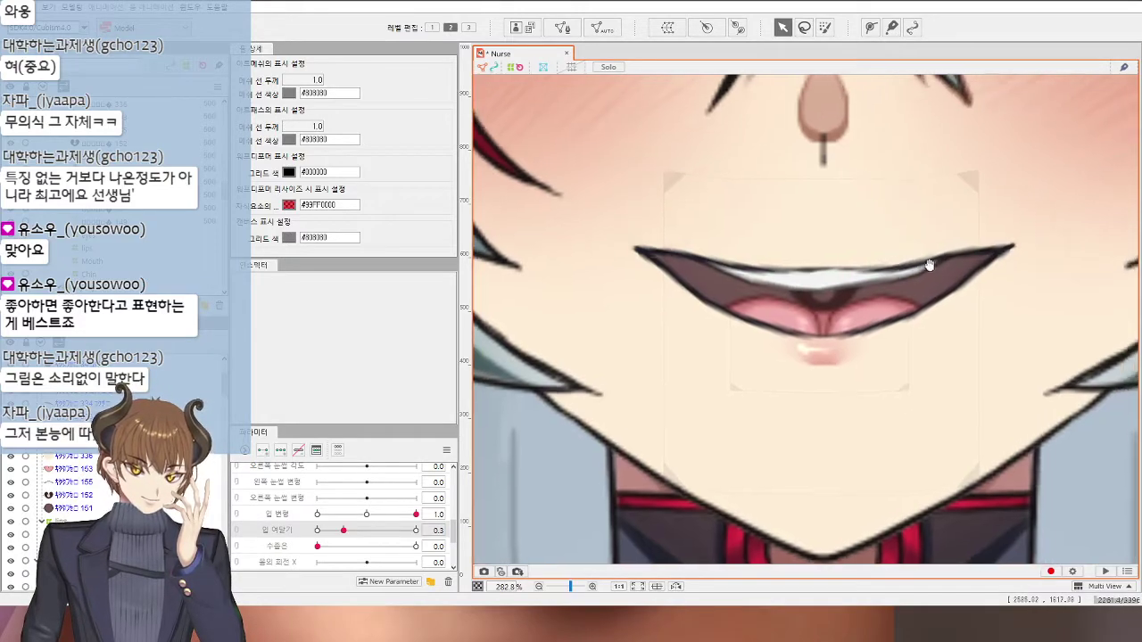
left_click(869, 266)
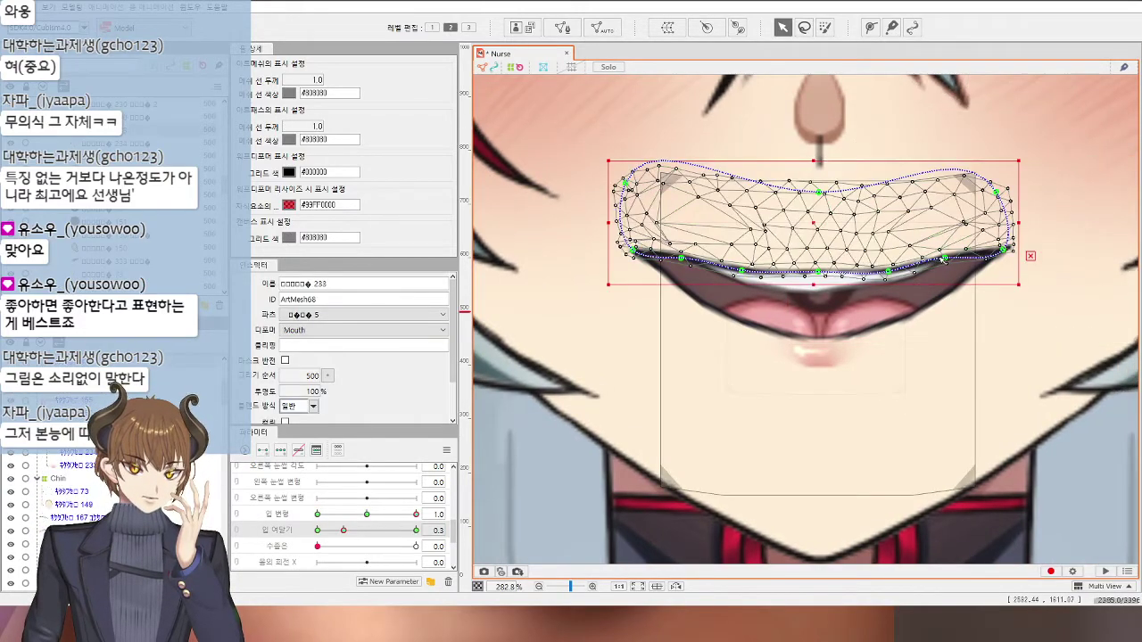
left_click_drag(943, 262, 989, 264)
left_click_drag(698, 264, 705, 271)
left_click_drag(632, 251, 701, 271)
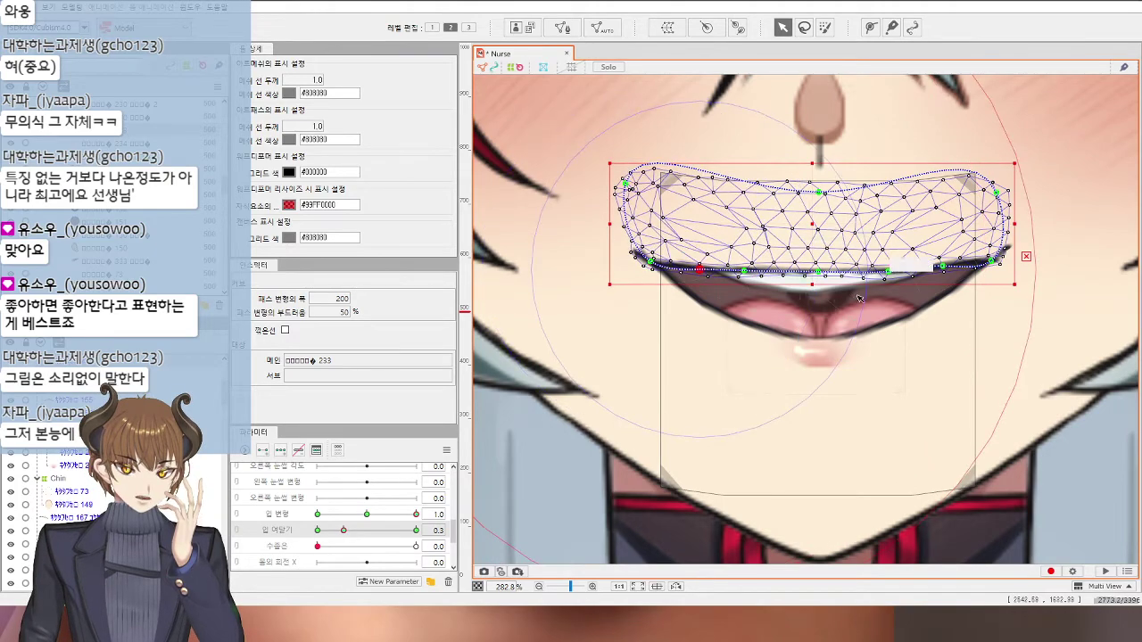
Step: Pull the corner points of the lower lip mesh's deform path slightly inward to meet the upper lip line, and deselect it
scroll(909, 315, "down", 2)
left_click(1014, 397)
left_click(954, 289)
scroll(957, 288, "up", 3)
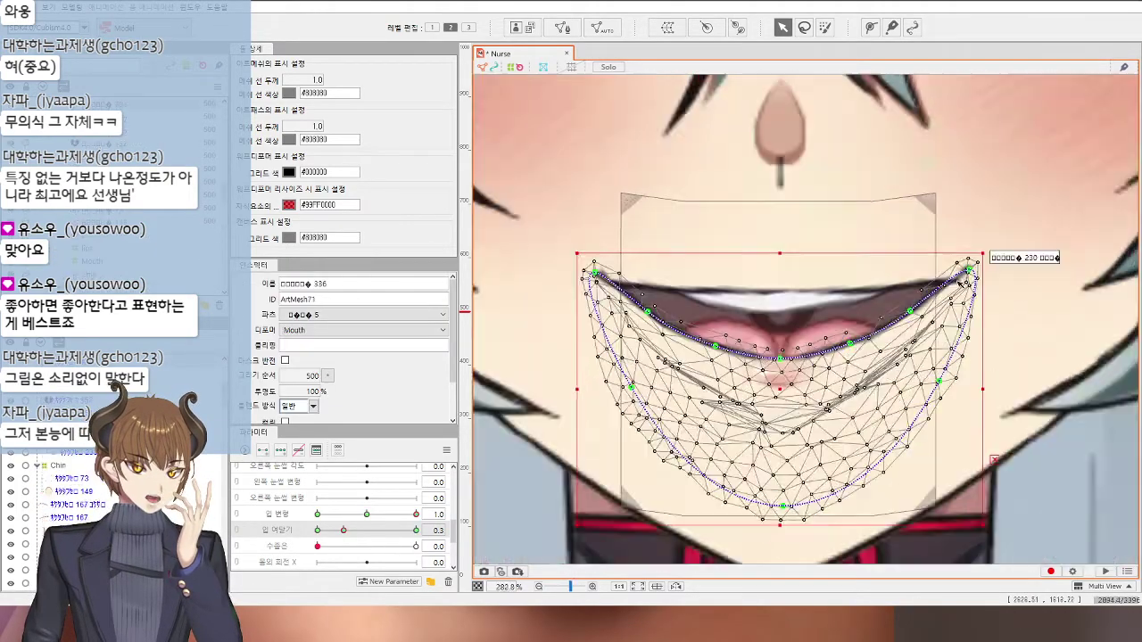
left_click_drag(954, 287, 953, 285)
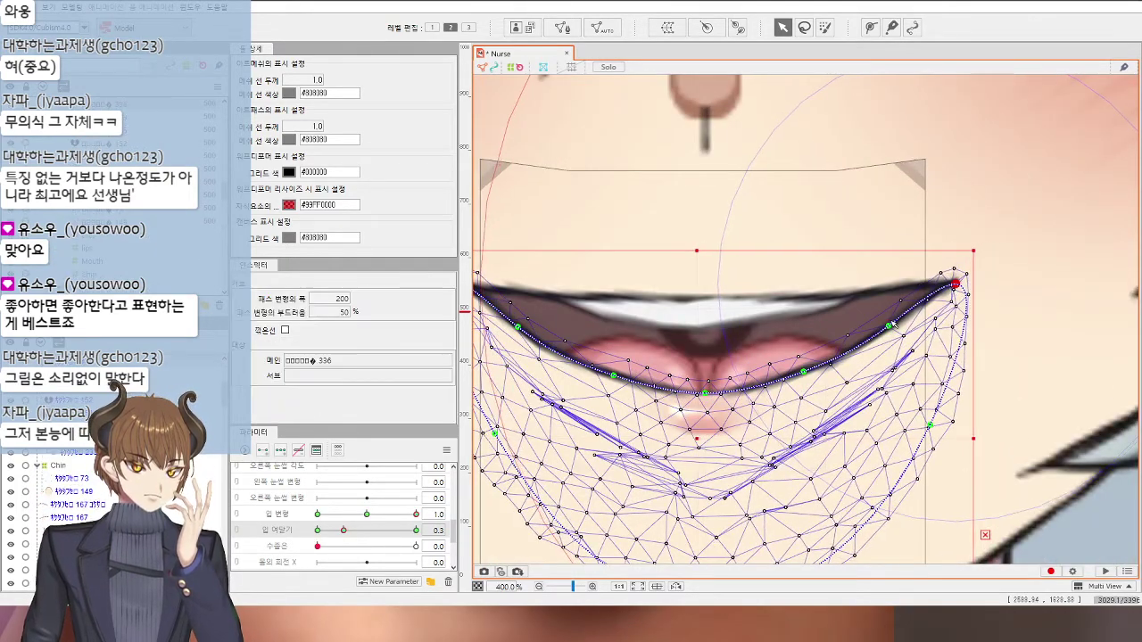
left_click(890, 325)
left_click_drag(576, 325, 730, 323)
mouse_move(598, 271)
left_mouse_down()
mouse_move(602, 286)
mouse_move(611, 280)
left_mouse_up()
left_click(670, 326)
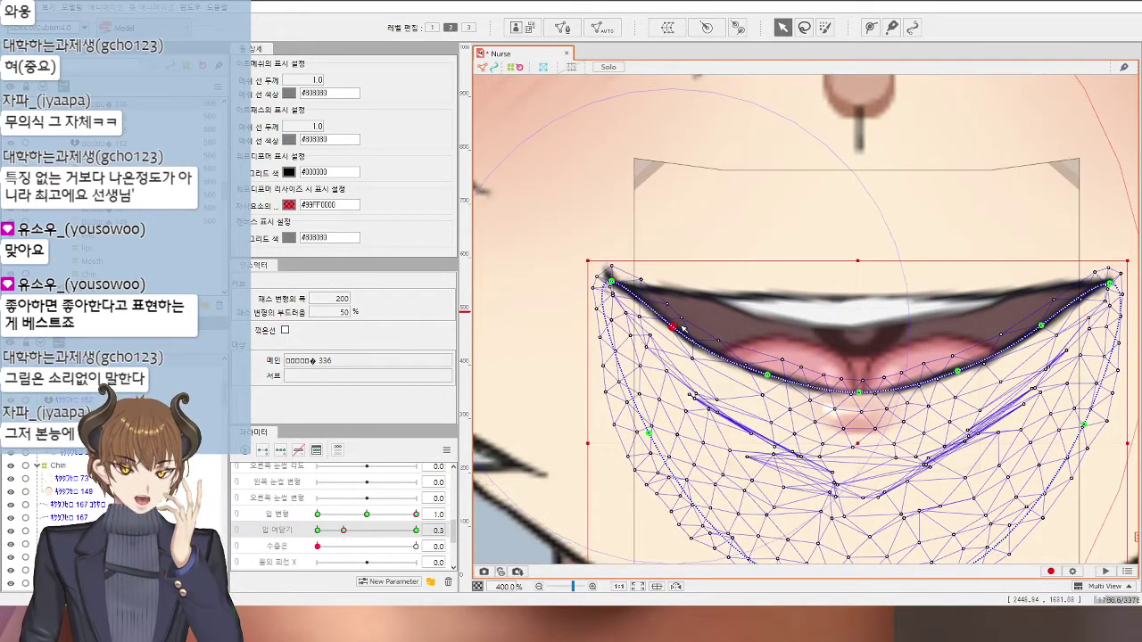
scroll(858, 378, "down", 3)
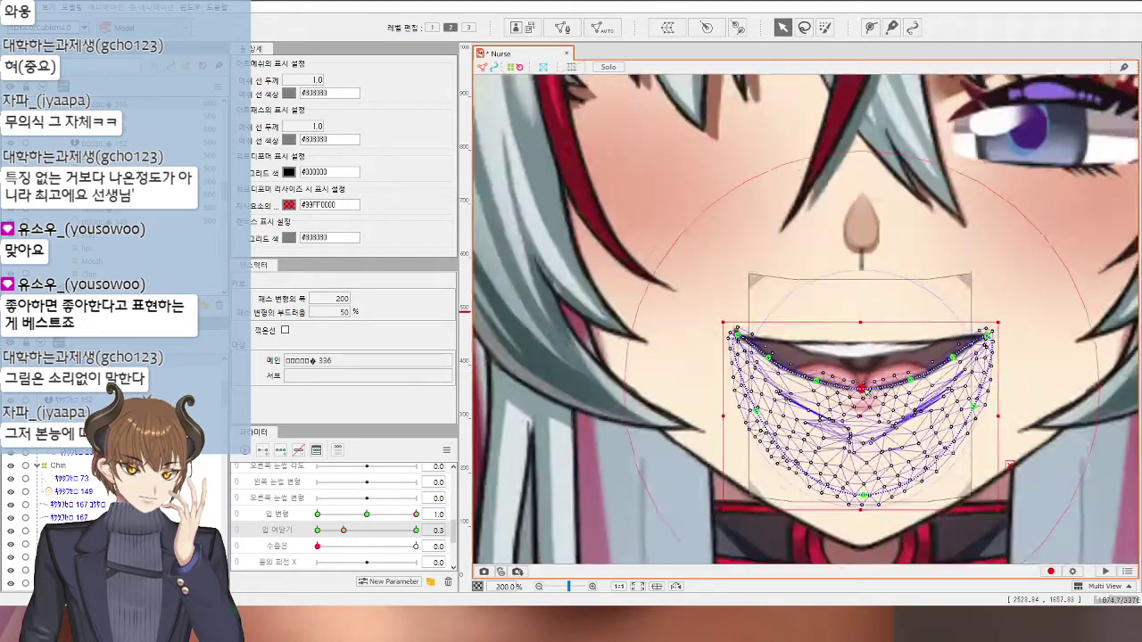
left_click(1051, 446)
Step: Nudge the vertex and the path point at the left mouth corner of the lower lip mesh slightly outward
scroll(789, 337, "up", 2)
left_click(830, 365)
scroll(793, 358, "up", 1)
left_click(793, 361)
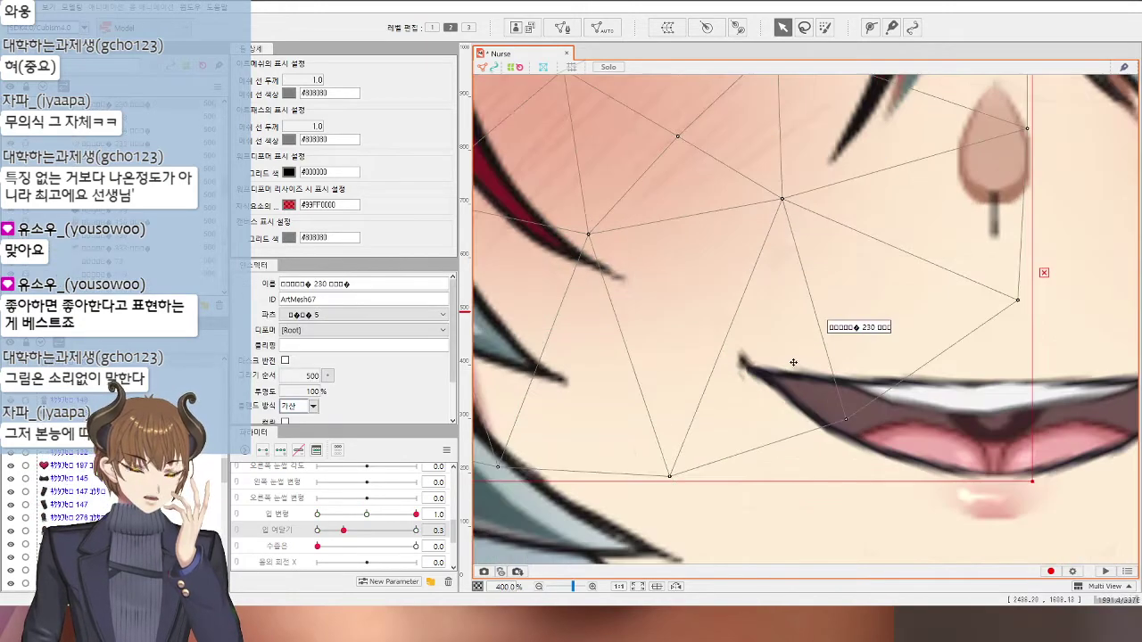
left_click(747, 388)
scroll(747, 383, "up", 3)
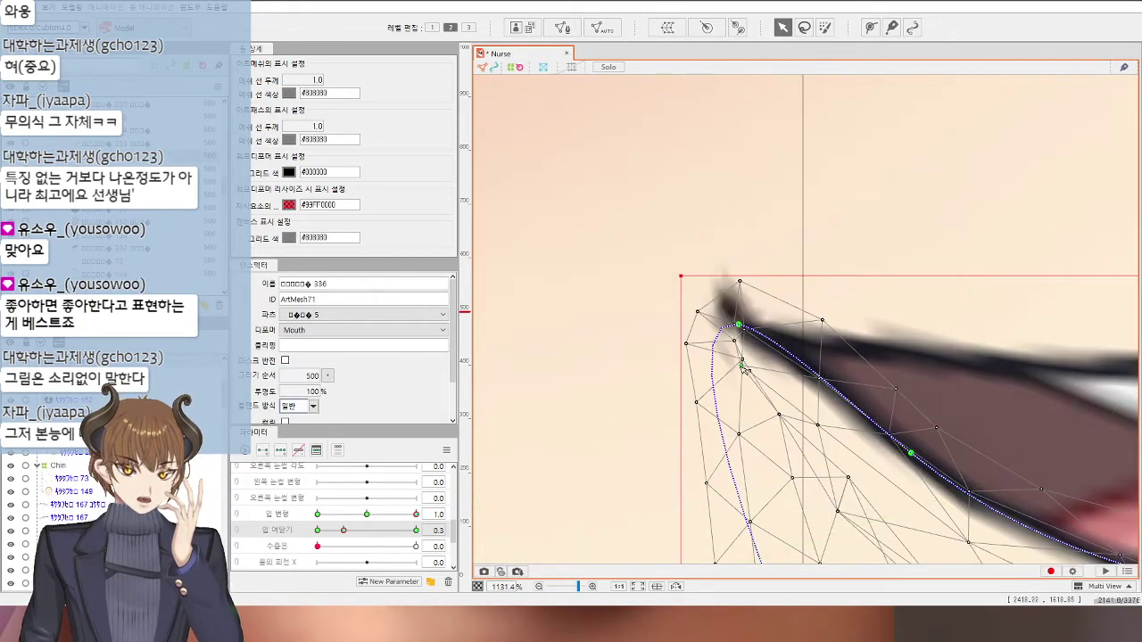
mouse_move(743, 369)
left_mouse_down()
mouse_move(776, 406)
mouse_move(733, 373)
left_mouse_up()
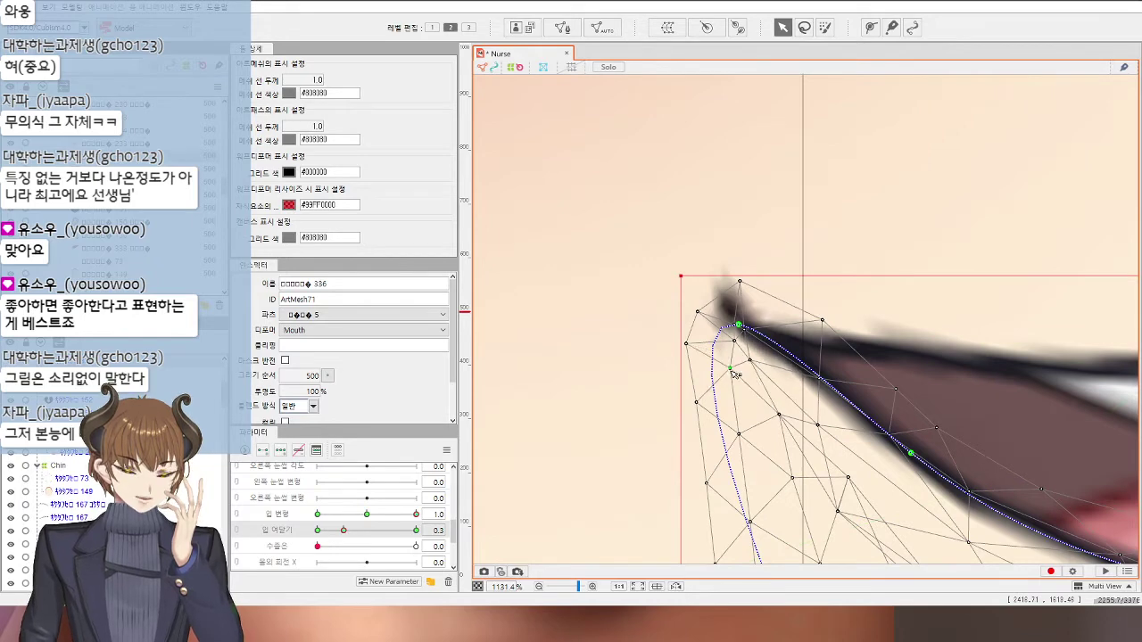
left_click_drag(738, 326, 730, 321)
scroll(732, 319, "down", 1)
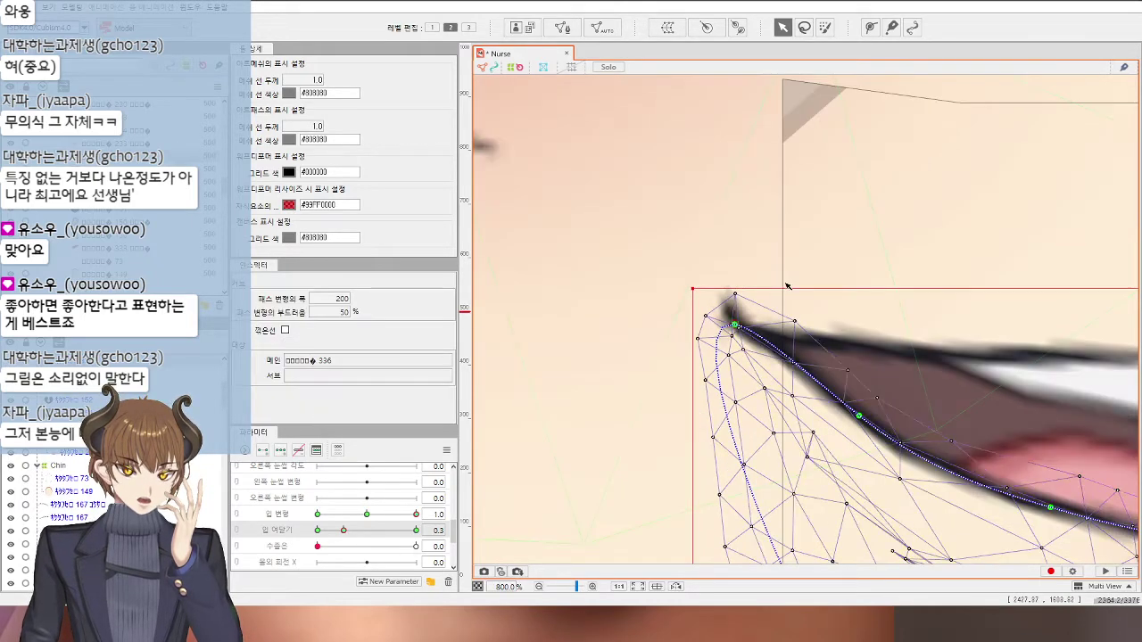
Step: Reshape the upper lip mesh's left end by moving its outer path point down and outward and nudging the corner point to cover the stray line
left_click(836, 293)
left_click(710, 310)
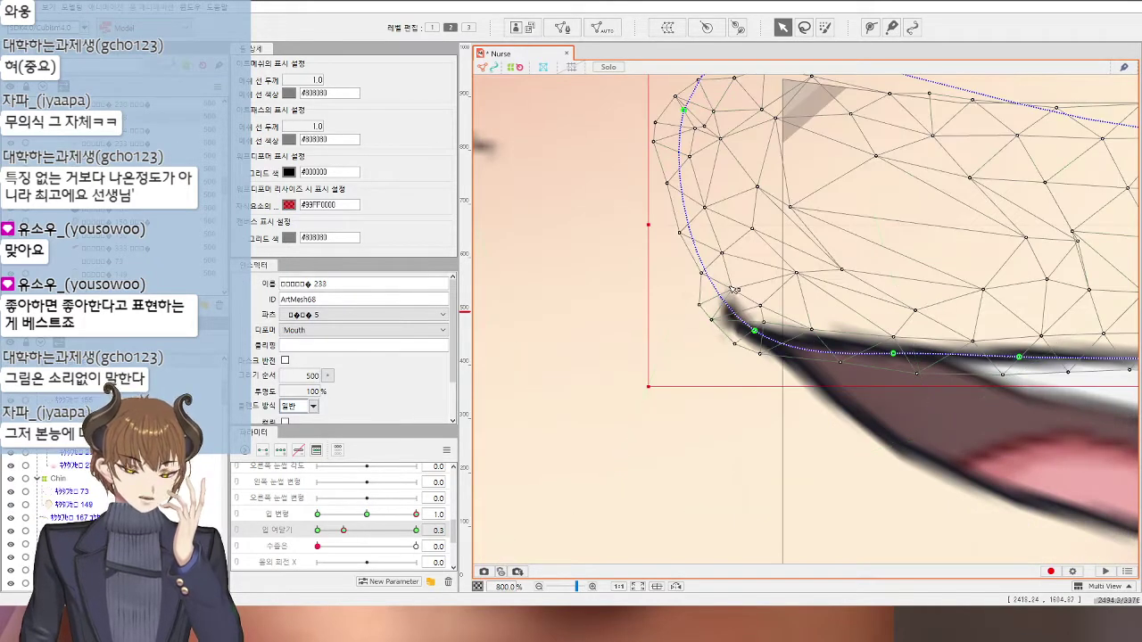
left_click_drag(754, 330, 746, 331)
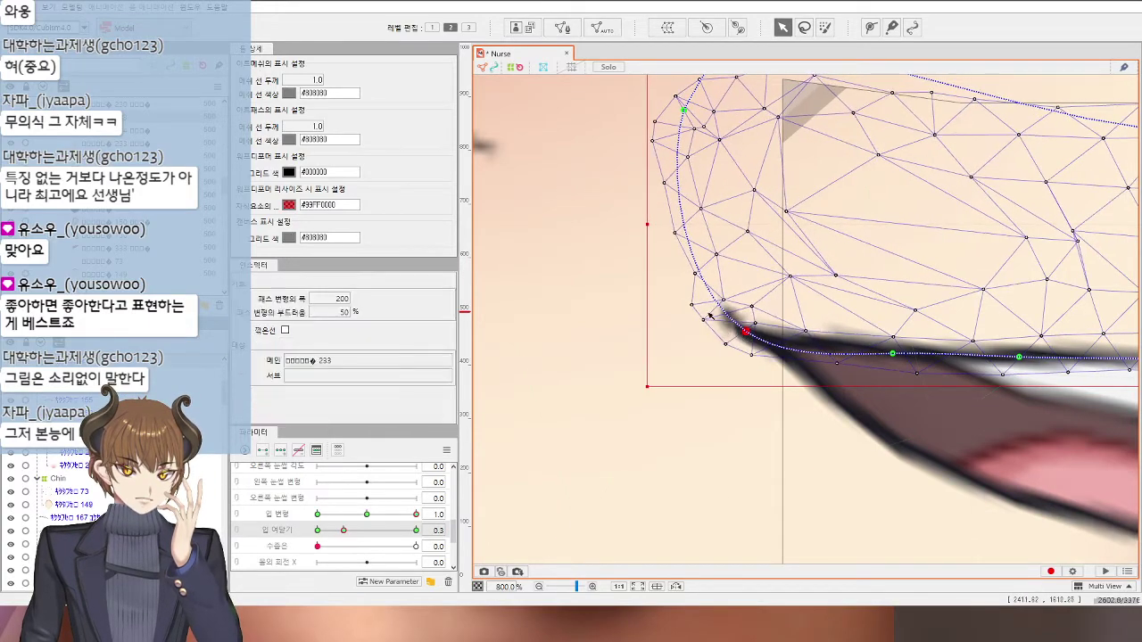
left_click_drag(689, 134, 630, 246)
left_click(747, 332)
left_click_drag(744, 333, 746, 334)
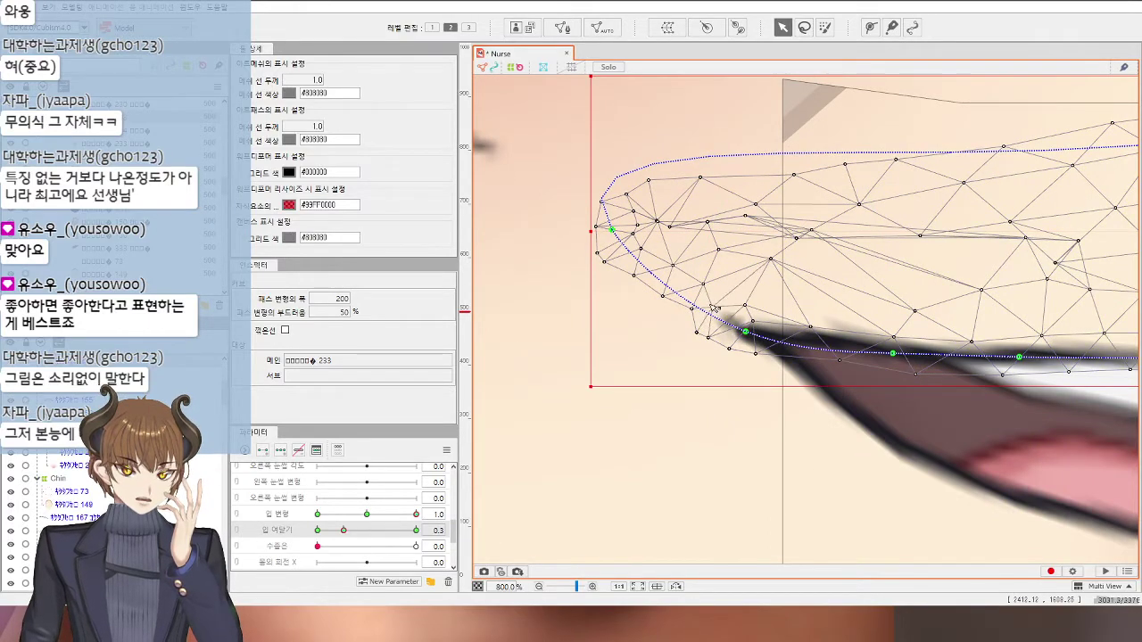
scroll(740, 334, "up", 2)
left_click_drag(743, 342, 713, 322)
scroll(713, 322, "down", 7)
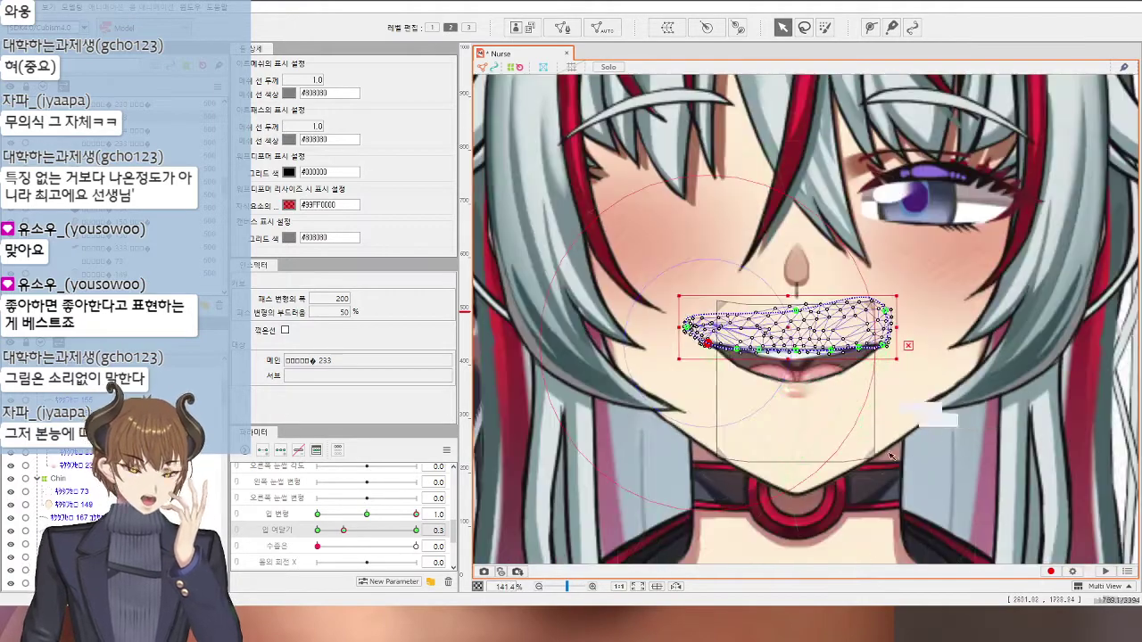
scroll(941, 463, "down", 2)
left_click(1071, 434)
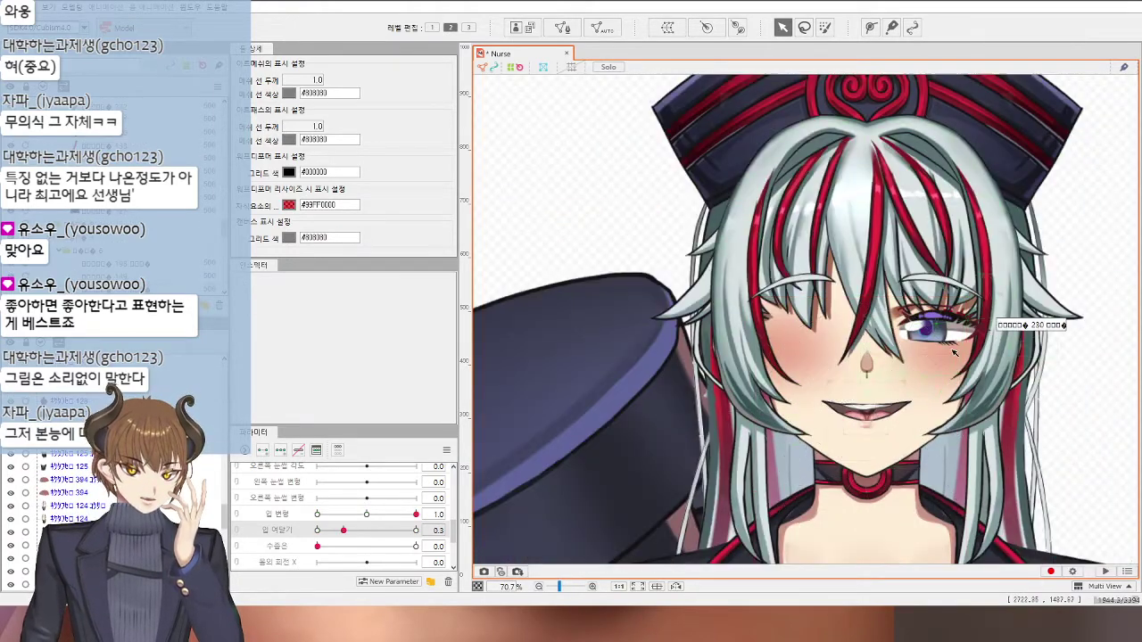
Step: Select the iris and pupil meshes of the open eye and create a 5 × 5 warp deformer named eyeball around them
left_click(943, 337)
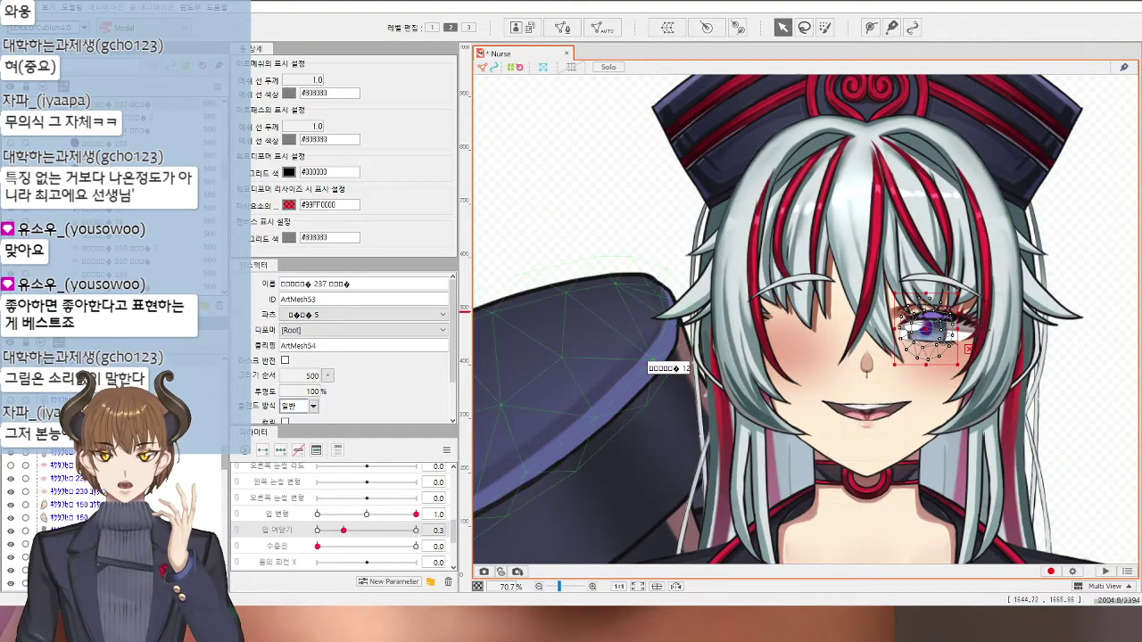
left_click(808, 331)
left_click(930, 332)
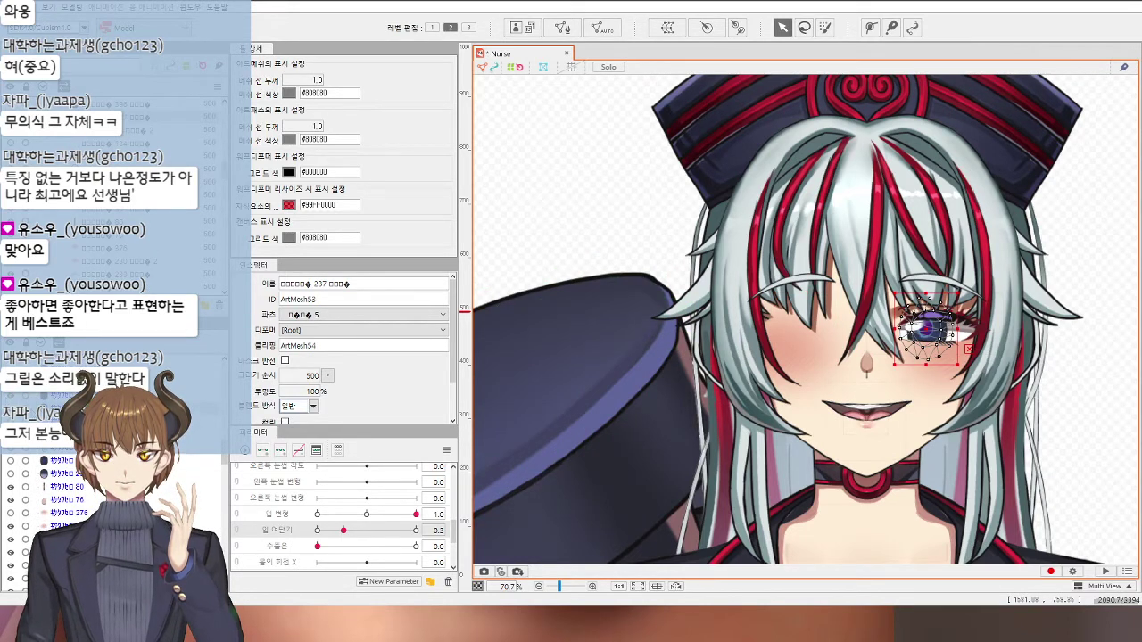
left_click(924, 330, "shift")
left_click(924, 328, "shift")
left_click(924, 328, "shift")
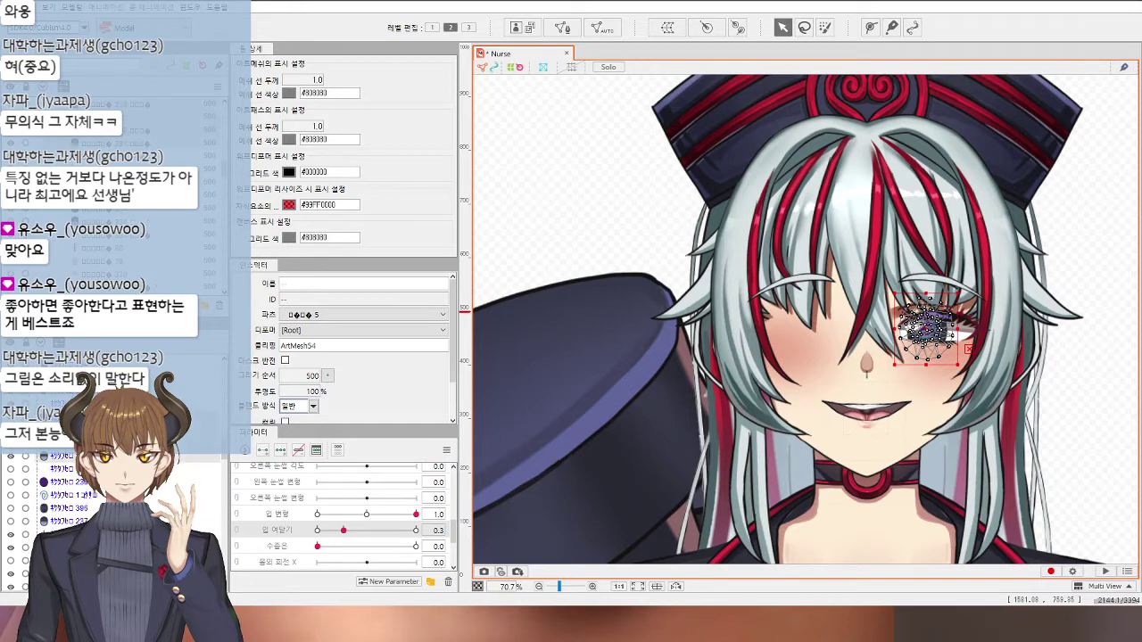
left_click(925, 328)
left_click(925, 328, "shift")
left_click(925, 328, "shift")
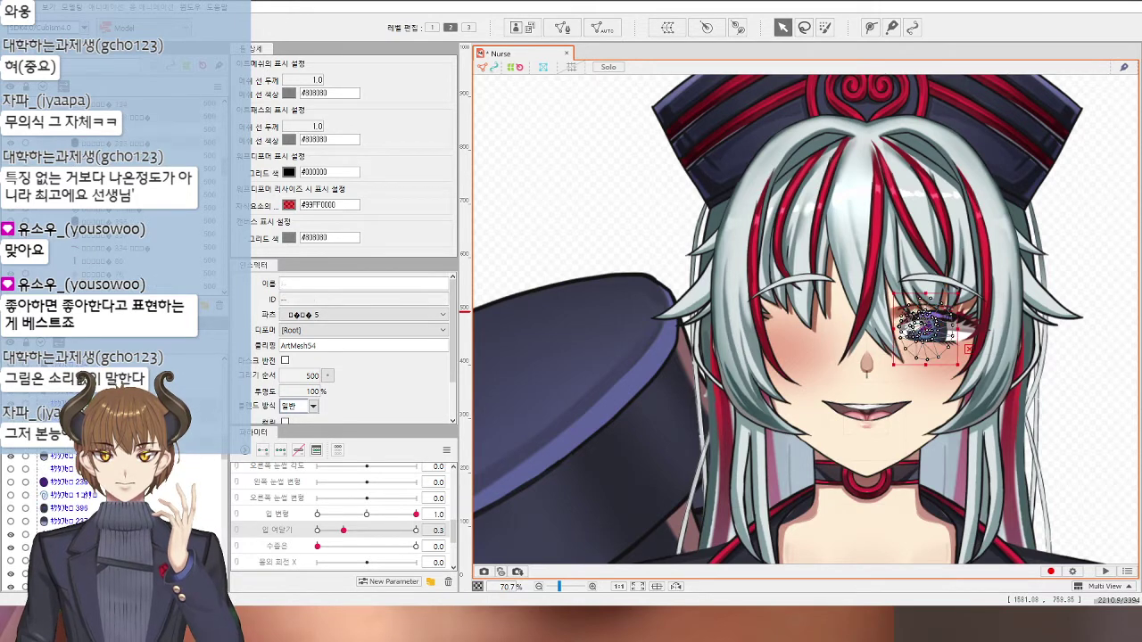
left_click(924, 328, "shift")
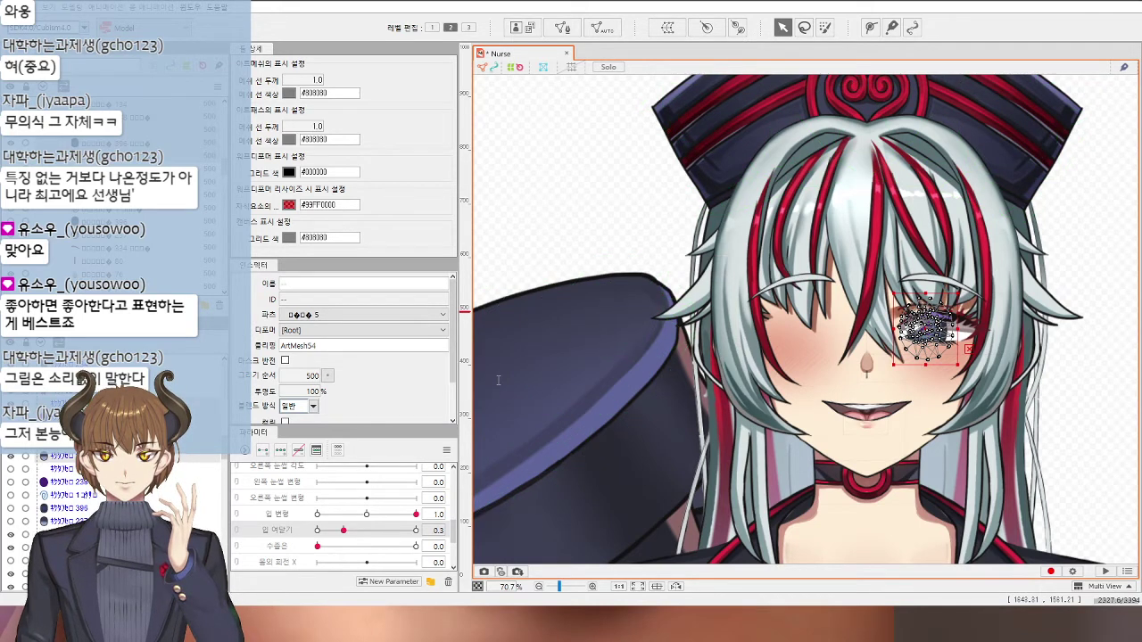
key("ctrl+y")
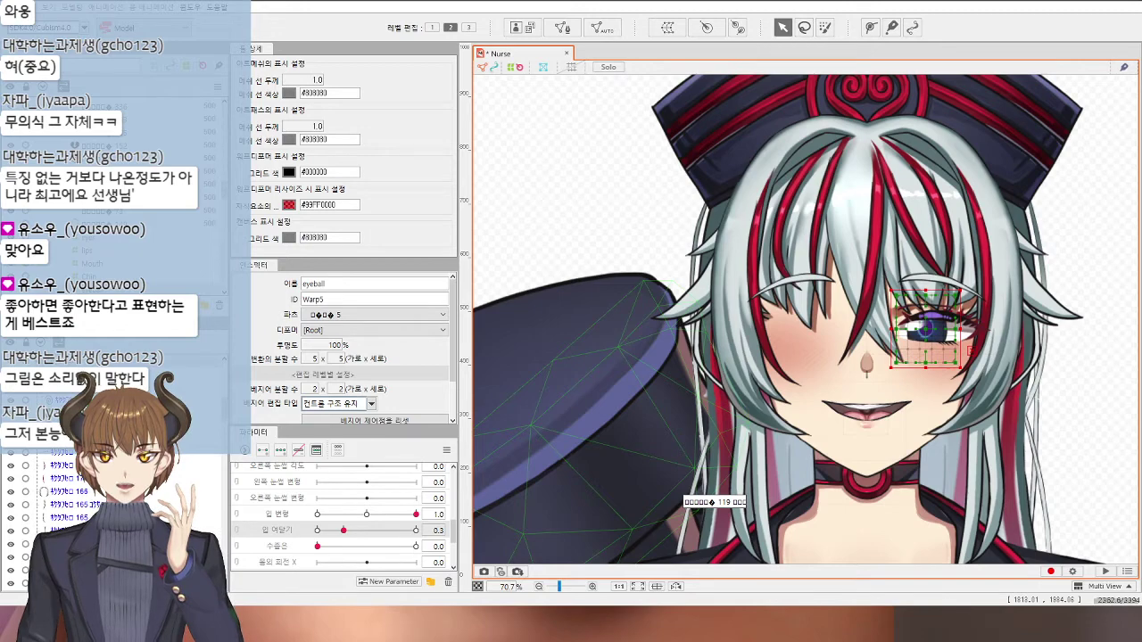
Step: Add three keys for the eyeball deformer on the left eyebrow up/down parameter (왼쪽 눈썹 위아래로) and set it to 1.0
scroll(981, 389, "up", 5)
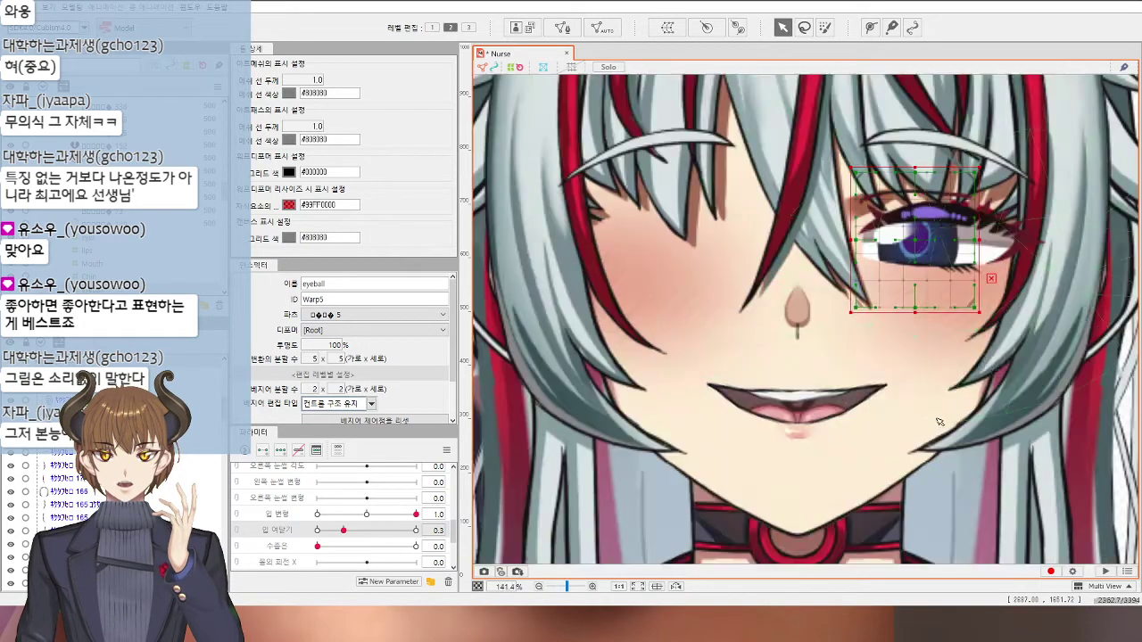
scroll(381, 532, "up", 1)
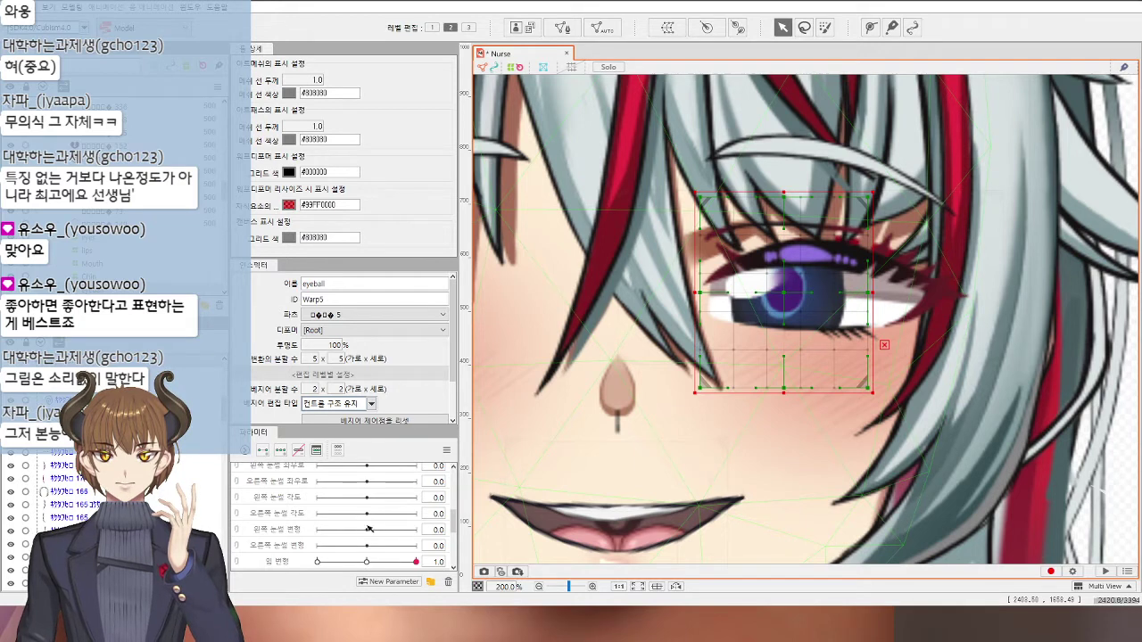
scroll(367, 522, "up", 1)
left_click(371, 483)
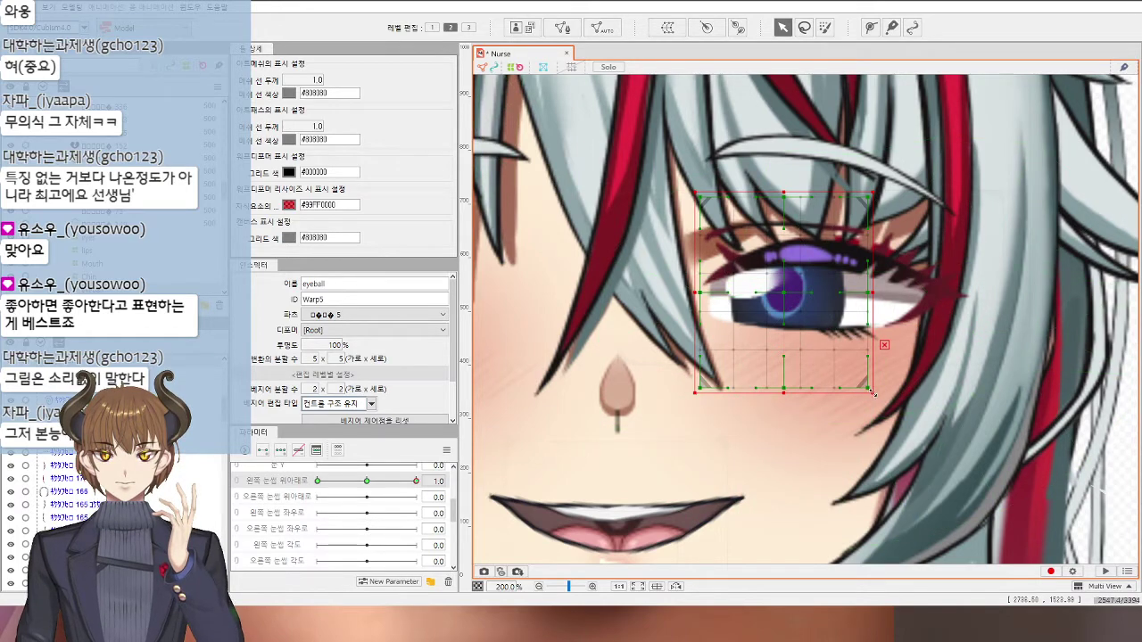
Step: Try to shrink the eyeball deformer about its centre to roughly half its size at parameter value 1.0, and undo it
left_click_drag(872, 393, 825, 350)
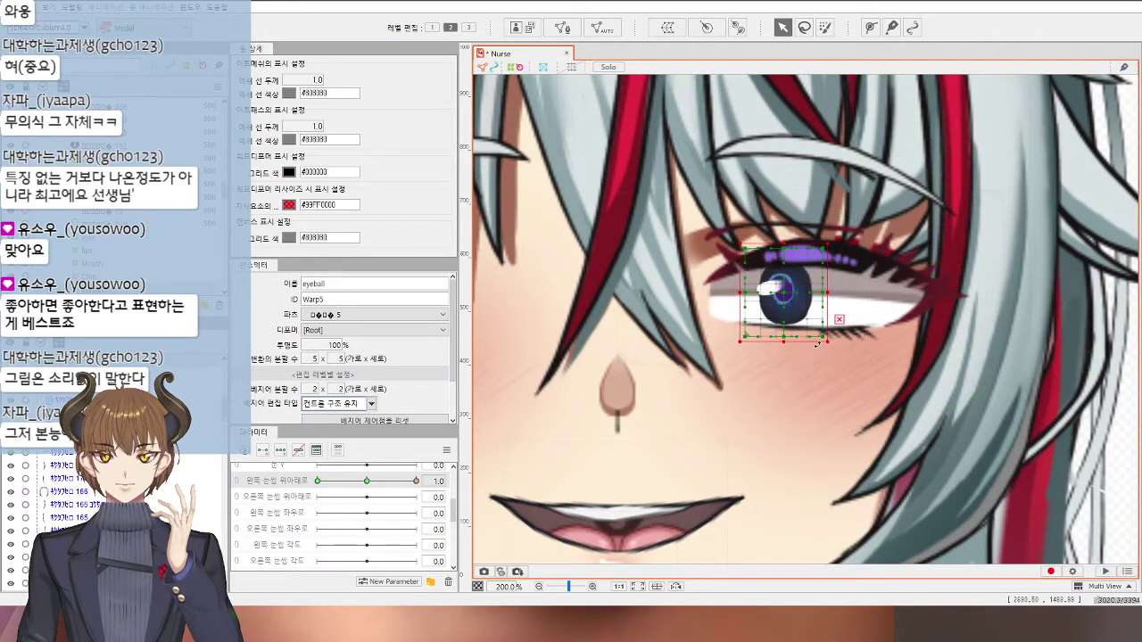
scroll(817, 352, "down", 2)
scroll(818, 352, "down", 2)
scroll(818, 359, "up", 3)
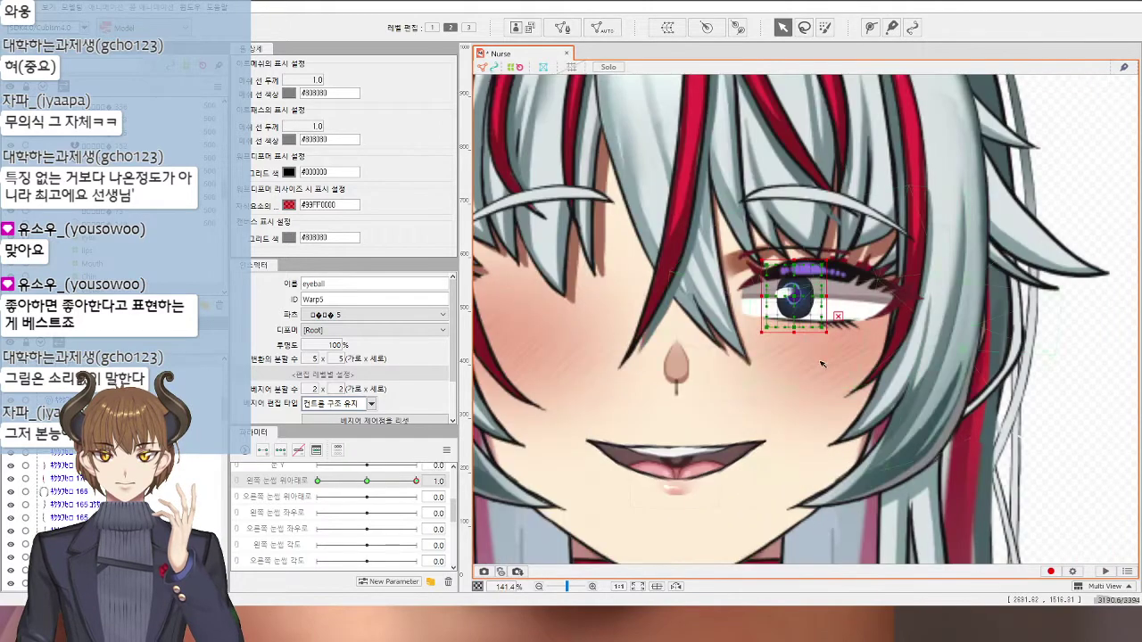
key("ctrl+z")
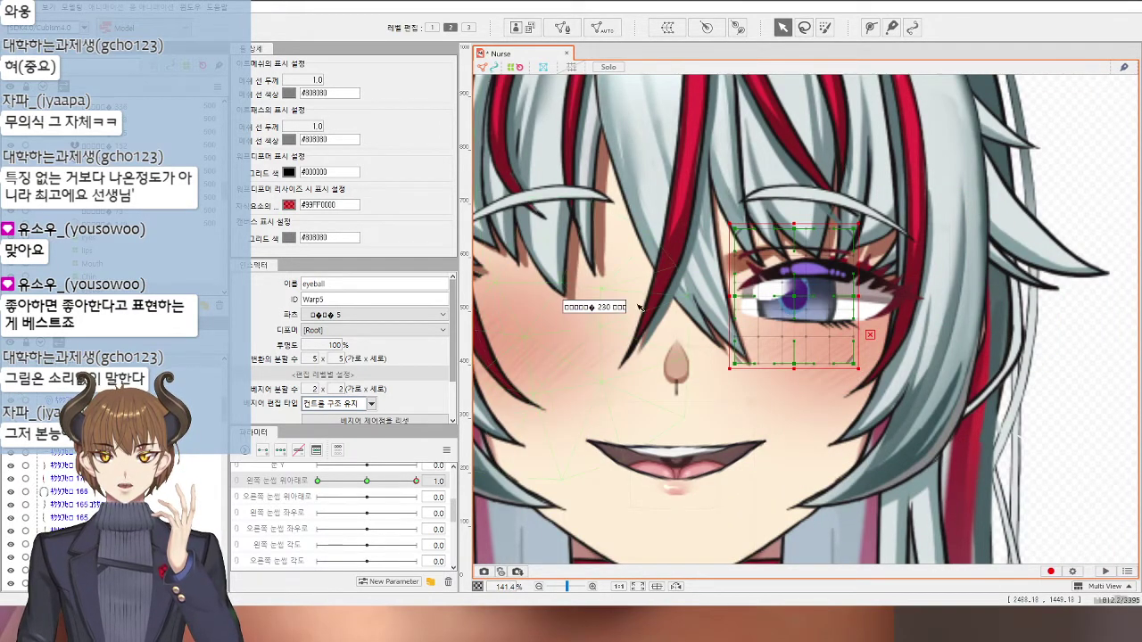
Step: Shrink the eyeball deformer moderately about its centre at parameter value 1.0 to make the iris smaller
scroll(686, 307, "up", 1)
left_click_drag(926, 392, 881, 358)
scroll(881, 358, "down", 3)
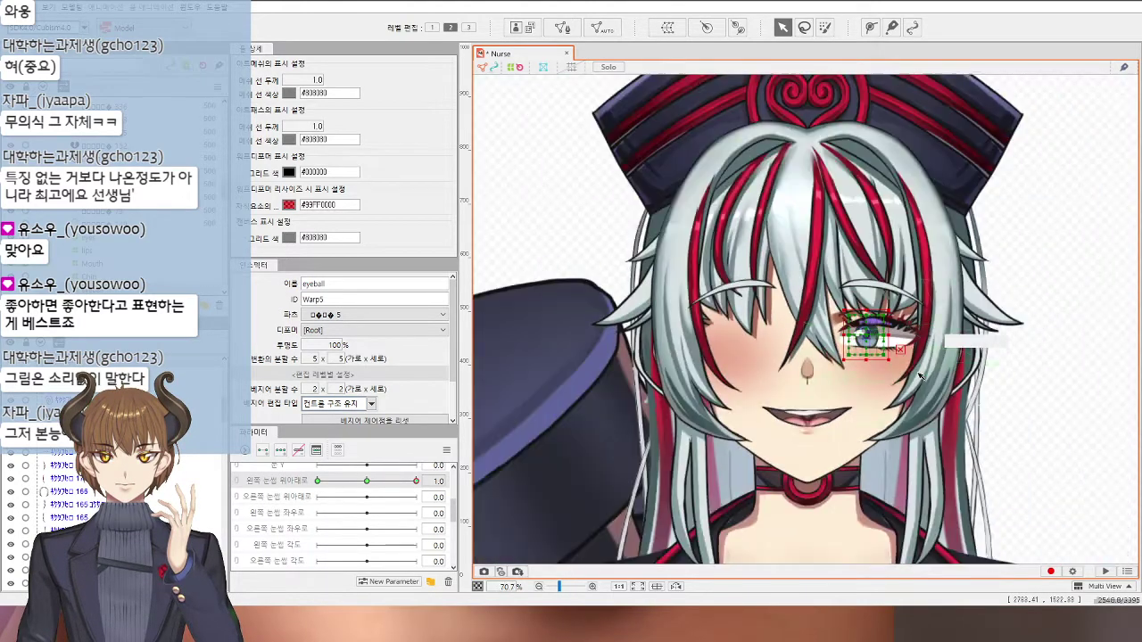
Step: Check the iris size change on the whole face by moving the left eyebrow up/down parameter between 0.0 and 1.0
left_click(1073, 407)
left_click_drag(997, 416, 957, 387)
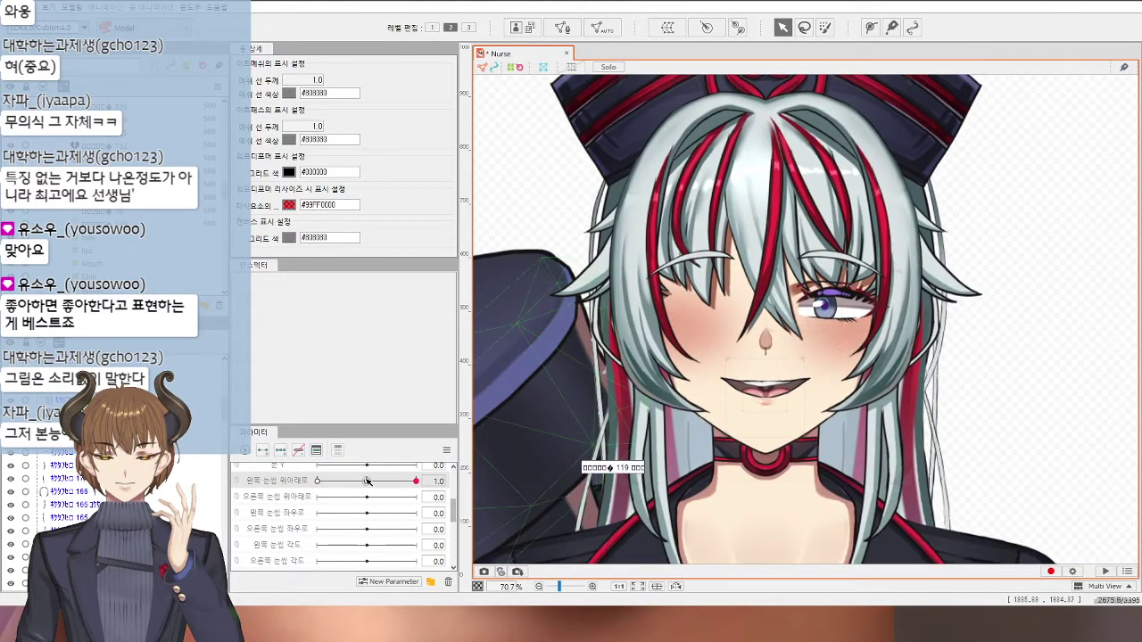
left_click_drag(368, 481, 471, 464)
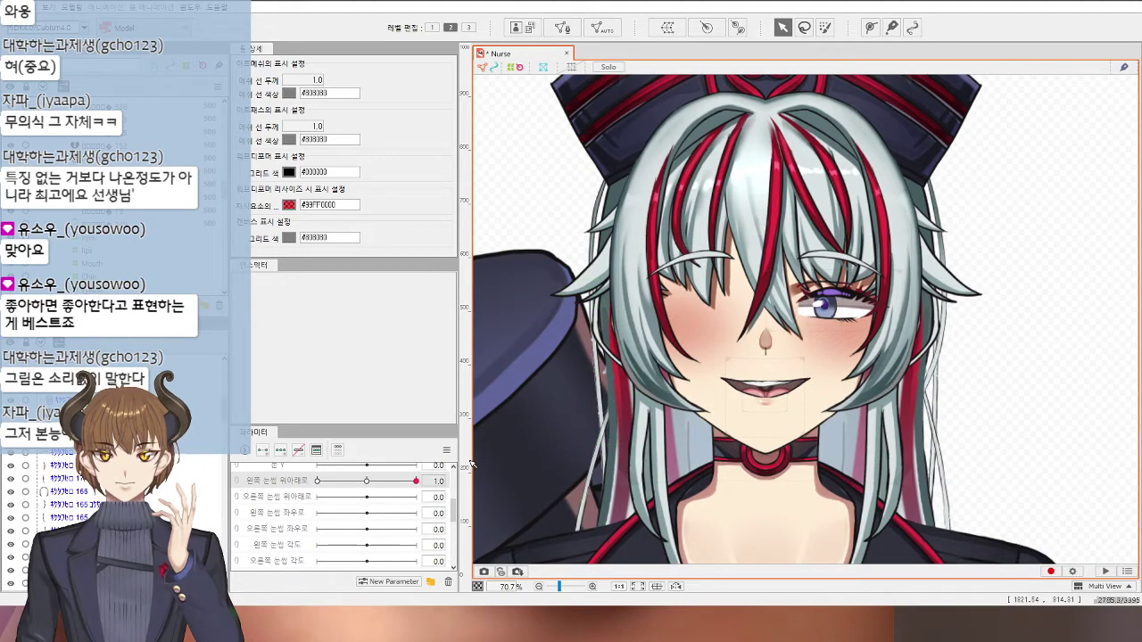
left_click(826, 303)
scroll(779, 341, "up", 3)
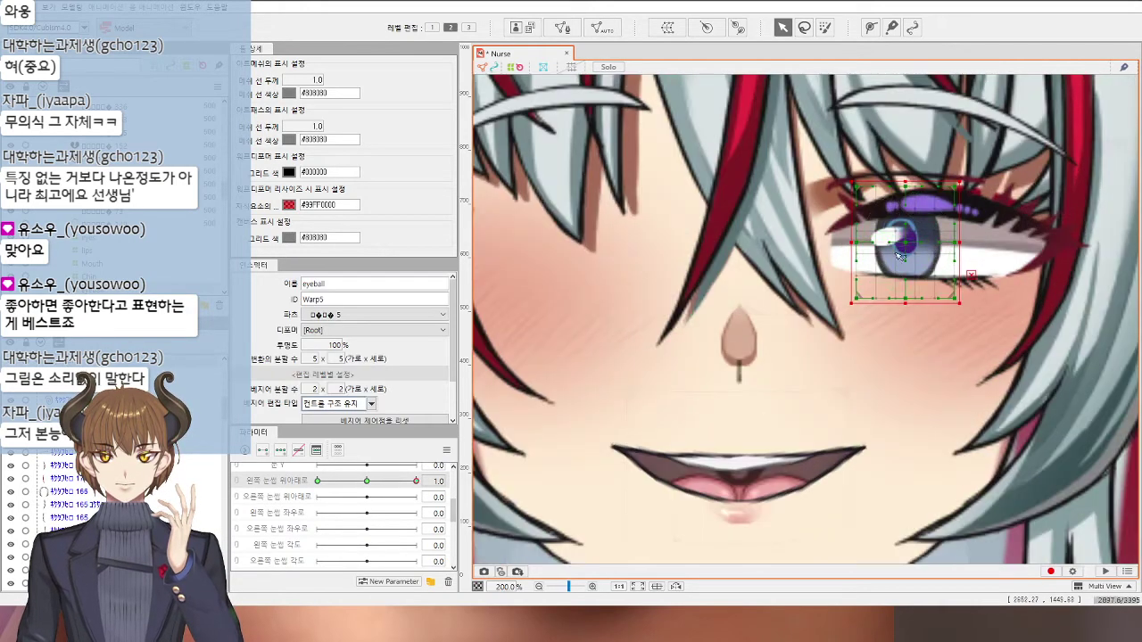
left_click(367, 478)
scroll(637, 454, "down", 3)
left_click(943, 455)
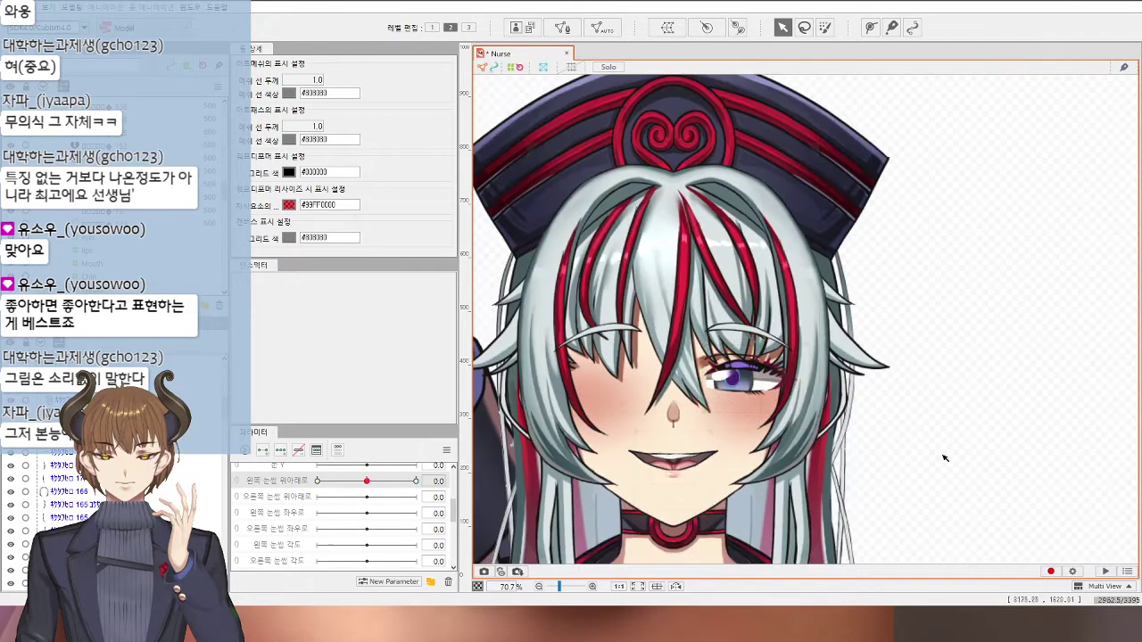
left_click_drag(853, 450, 793, 415)
left_click_drag(368, 480, 463, 470)
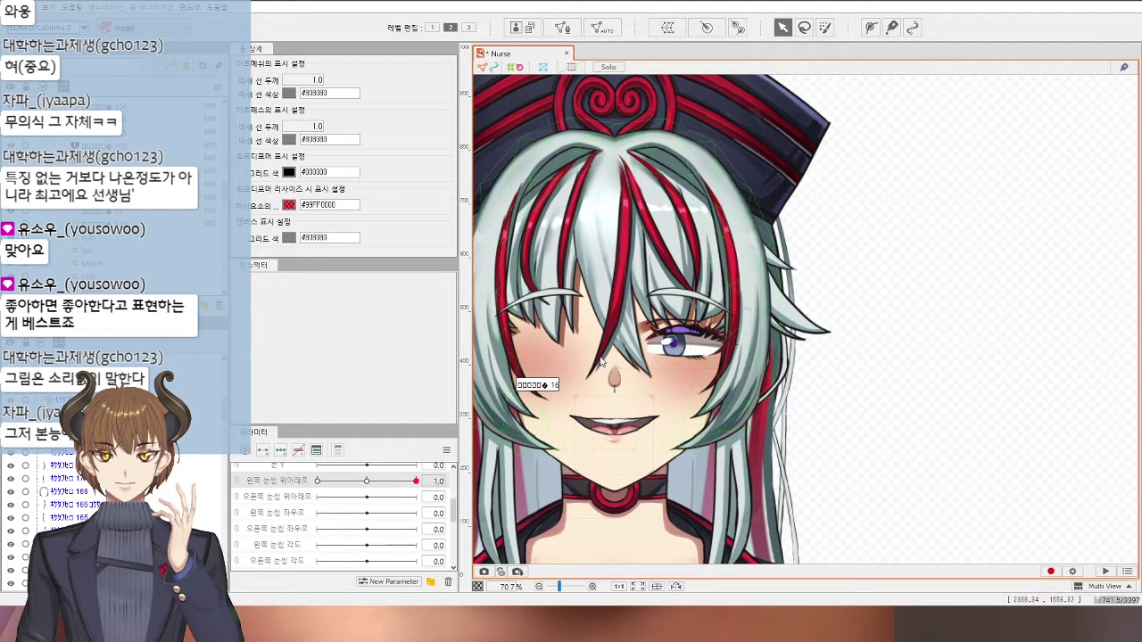
Step: Examine the open eye's smaller iris and upper eyelid up close, selecting the eyeball deformer and the lash mesh
scroll(693, 329, "up", 4)
left_click(649, 364)
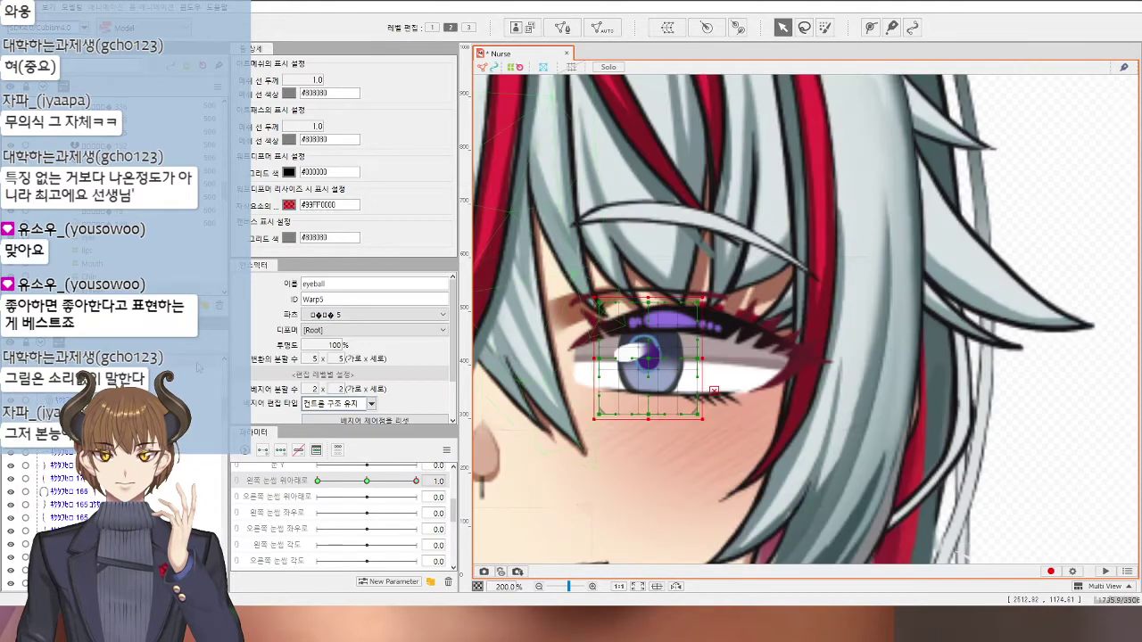
left_click_drag(544, 425, 760, 354)
scroll(760, 354, "down", 1)
scroll(759, 355, "down", 1)
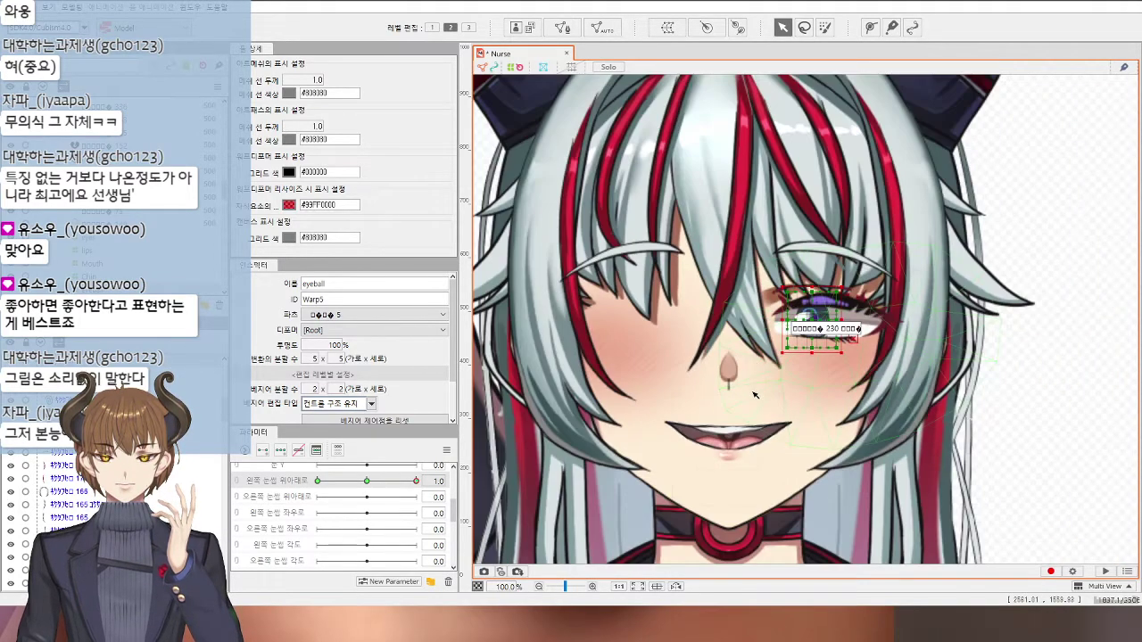
left_click(1011, 476)
left_click(863, 282)
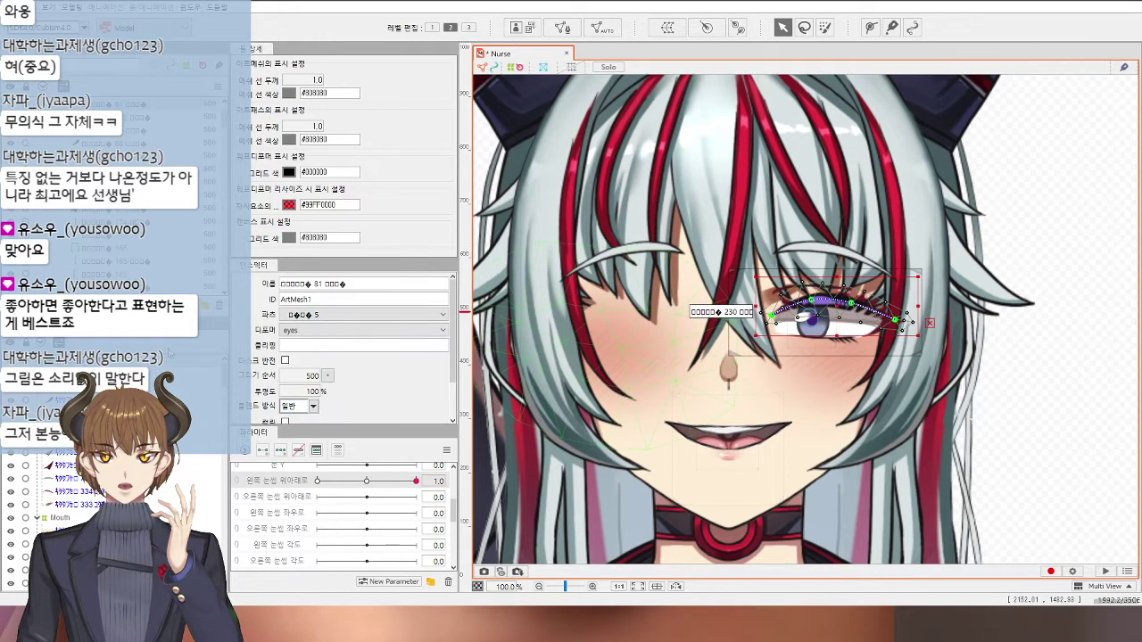
Step: Add three keys for the eyes warp deformer on the left eyebrow up/down parameter (왼쪽 눈썹 위아래로) and set it to 1.0
left_click(729, 312)
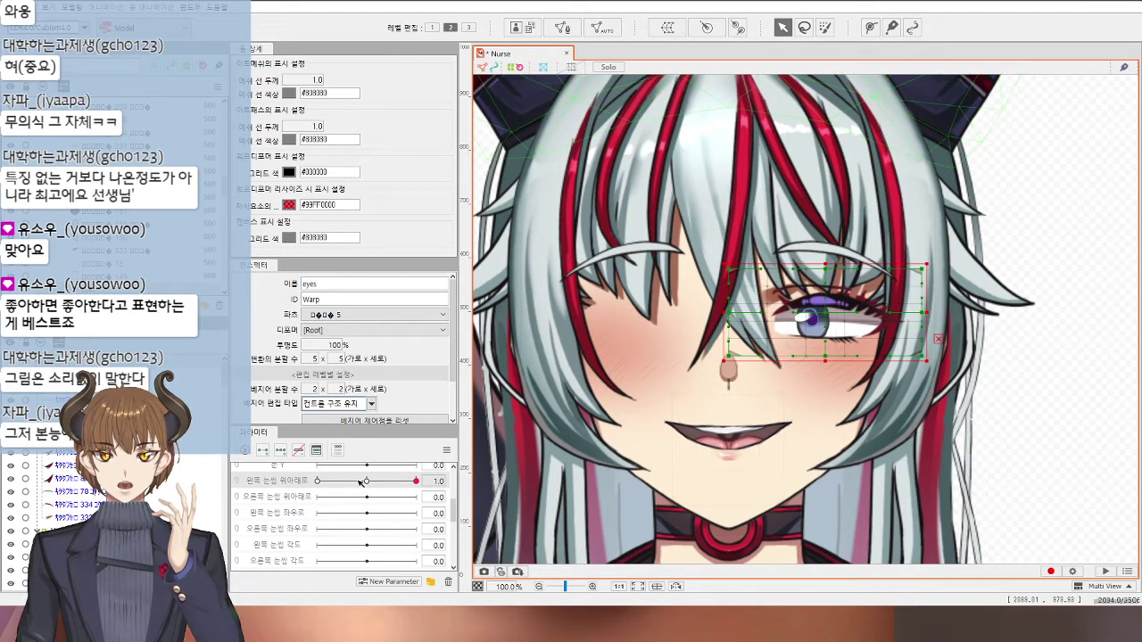
scroll(370, 500, "up", 3)
scroll(385, 521, "down", 5)
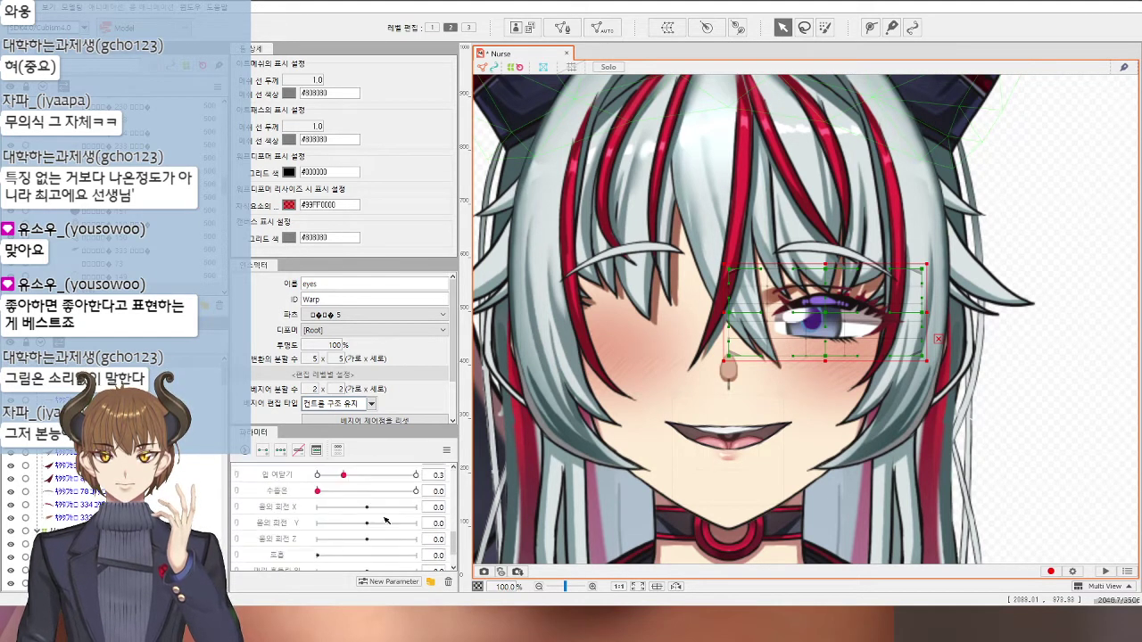
scroll(384, 523, "up", 5)
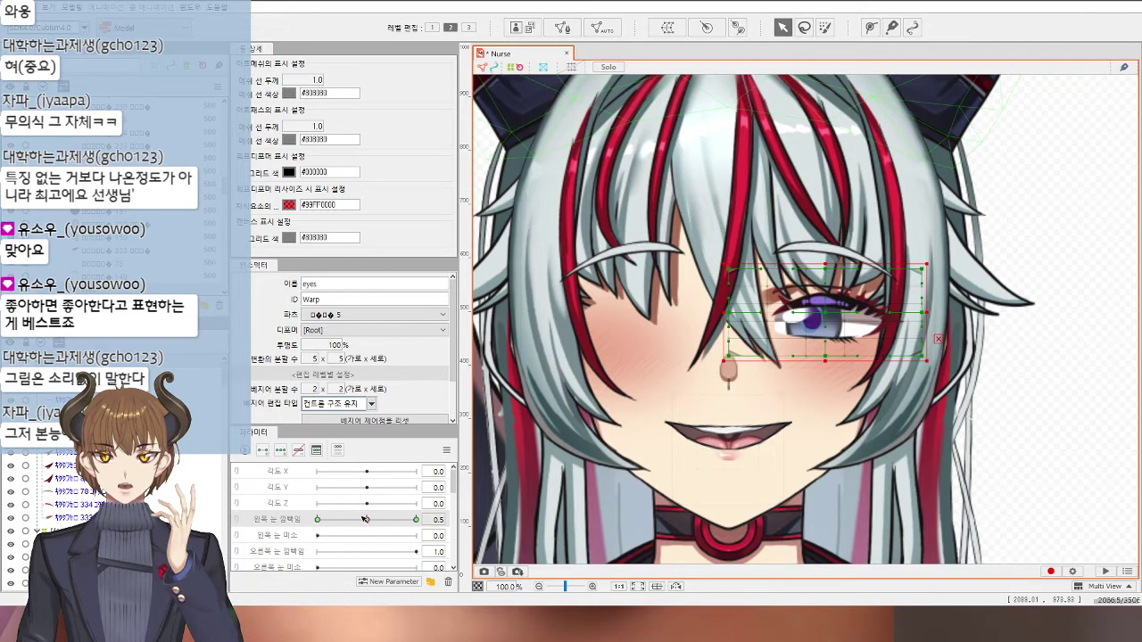
left_click_drag(365, 519, 410, 519)
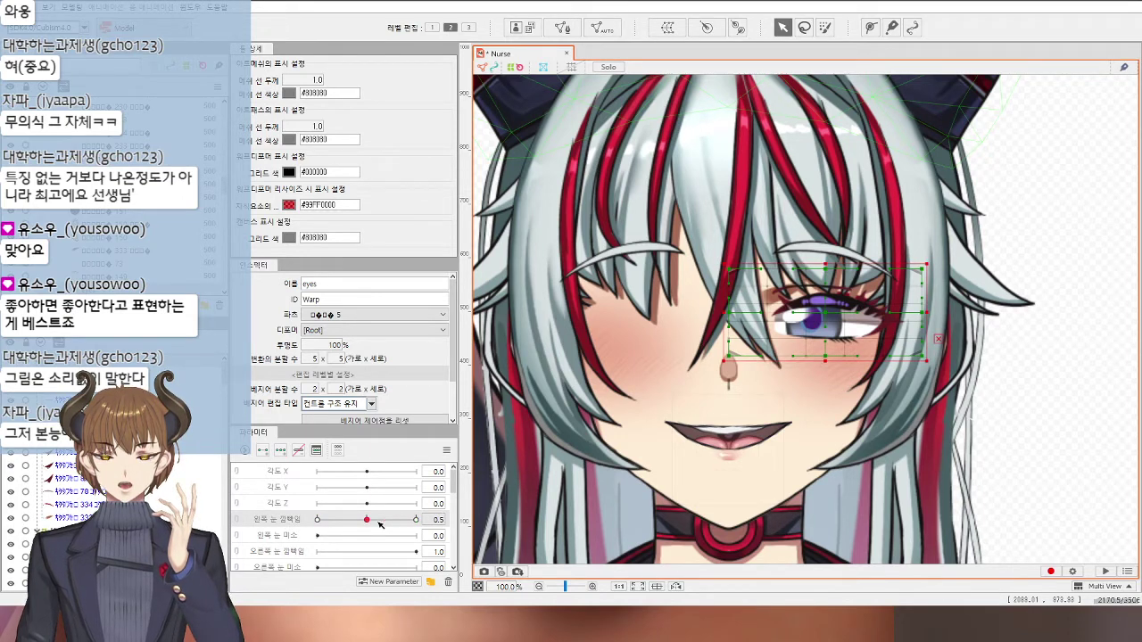
scroll(375, 527, "down", 5)
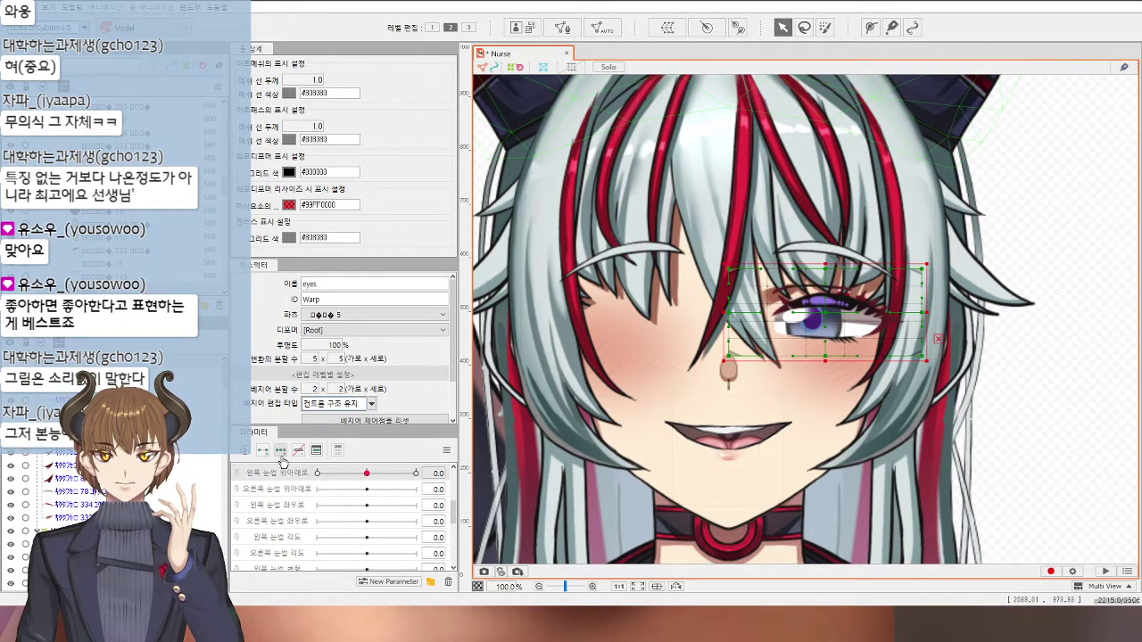
left_click_drag(366, 473, 415, 473)
Step: Try raising the top edge and upper-middle points of the eyes deformer at parameter value 1.0, and undo both attempts
scroll(817, 290, "up", 5)
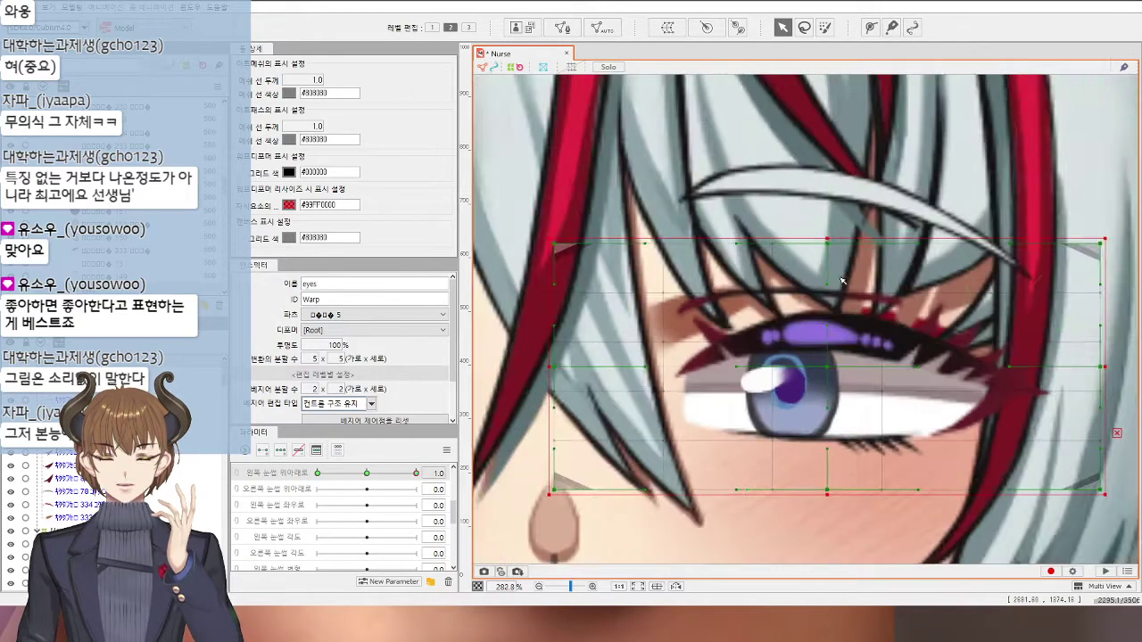
scroll(821, 337, "down", 3)
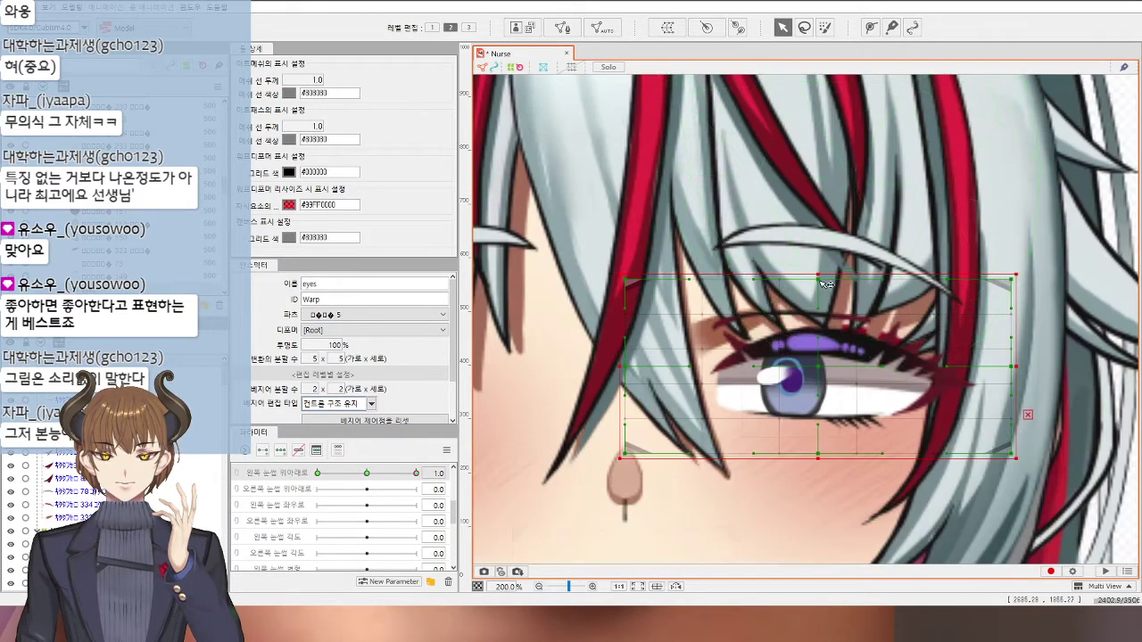
left_click_drag(818, 237, 818, 236)
key("ctrl+z")
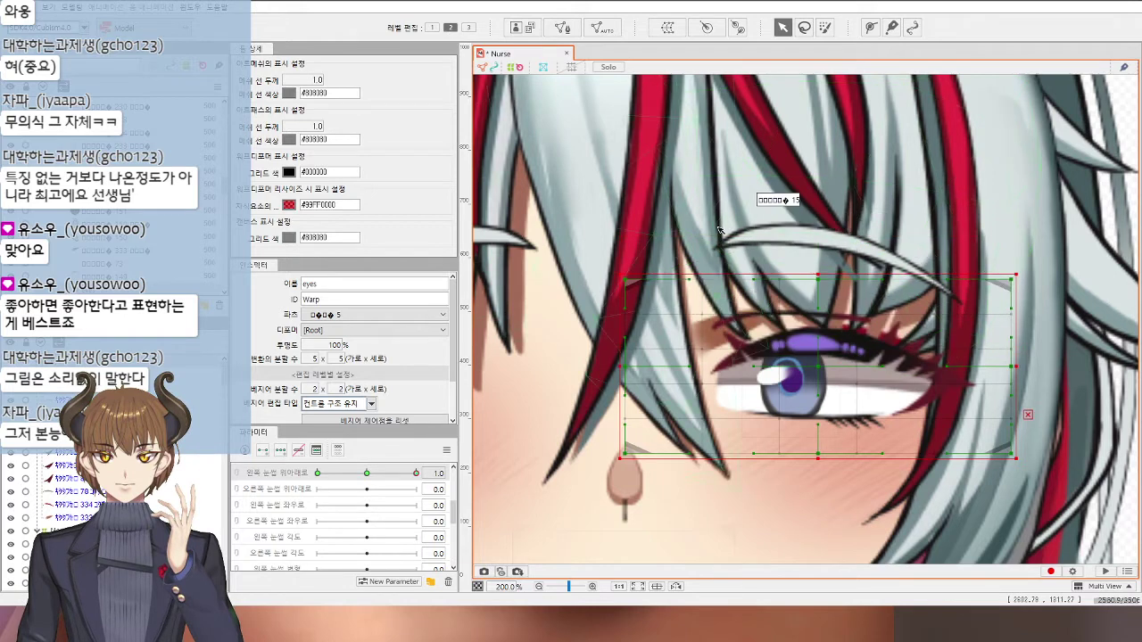
left_click_drag(717, 228, 890, 375)
left_click_drag(815, 318, 817, 286)
key("ctrl+z")
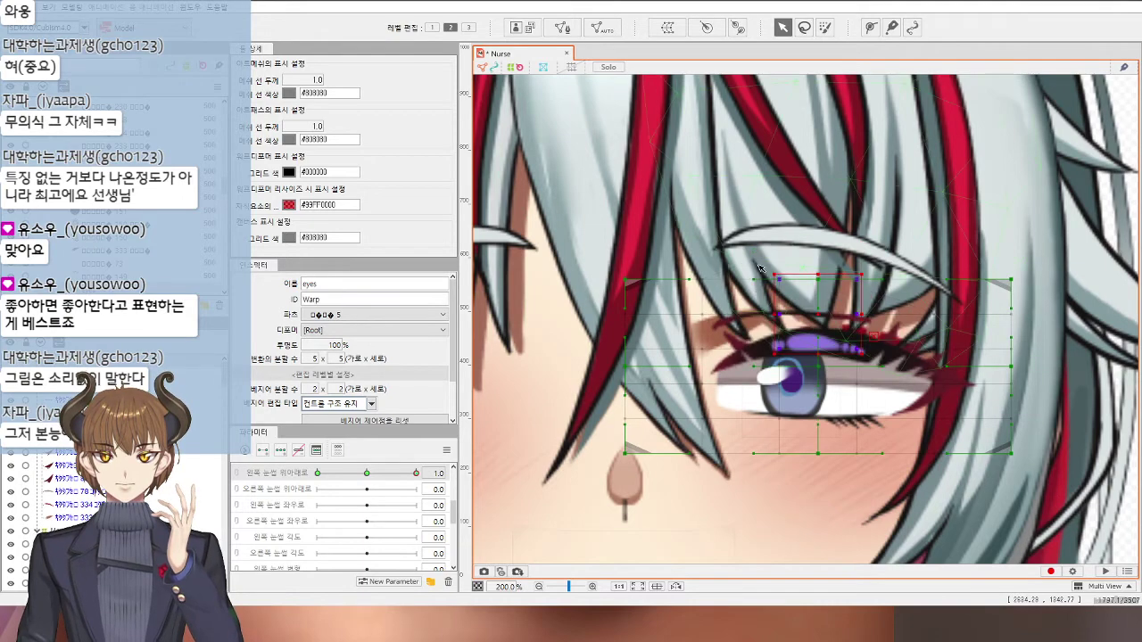
Step: Raise the upper-middle control points of the eyes deformer to lift the open eye's upper eyelid at parameter value 1.0
left_click_drag(746, 253, 803, 327)
scroll(778, 308, "up", 1)
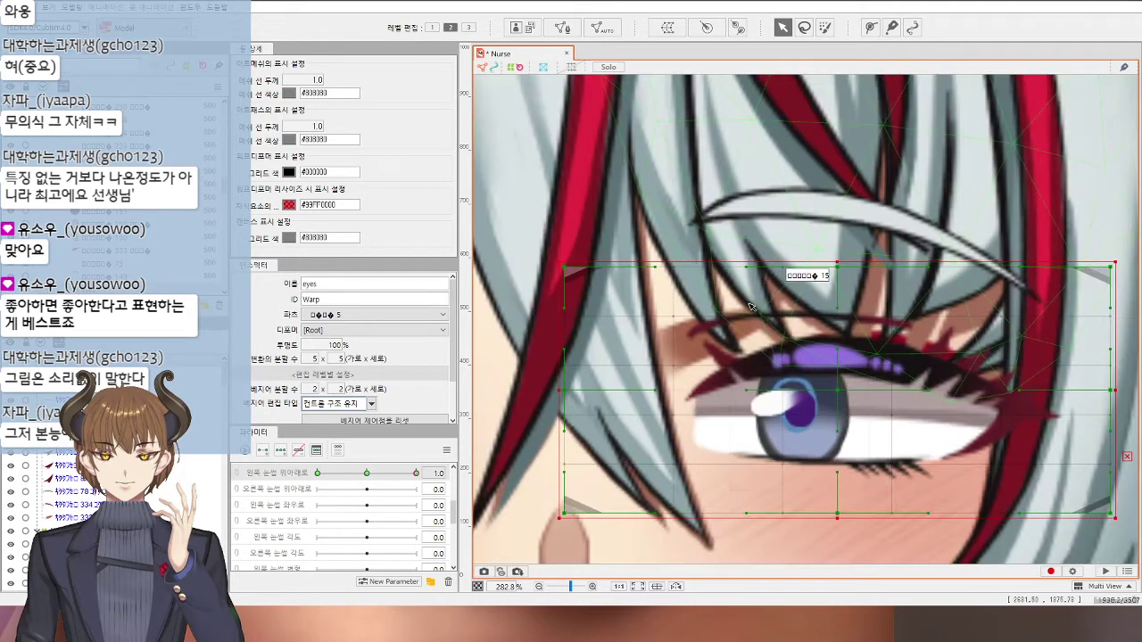
left_click_drag(841, 343, 841, 304)
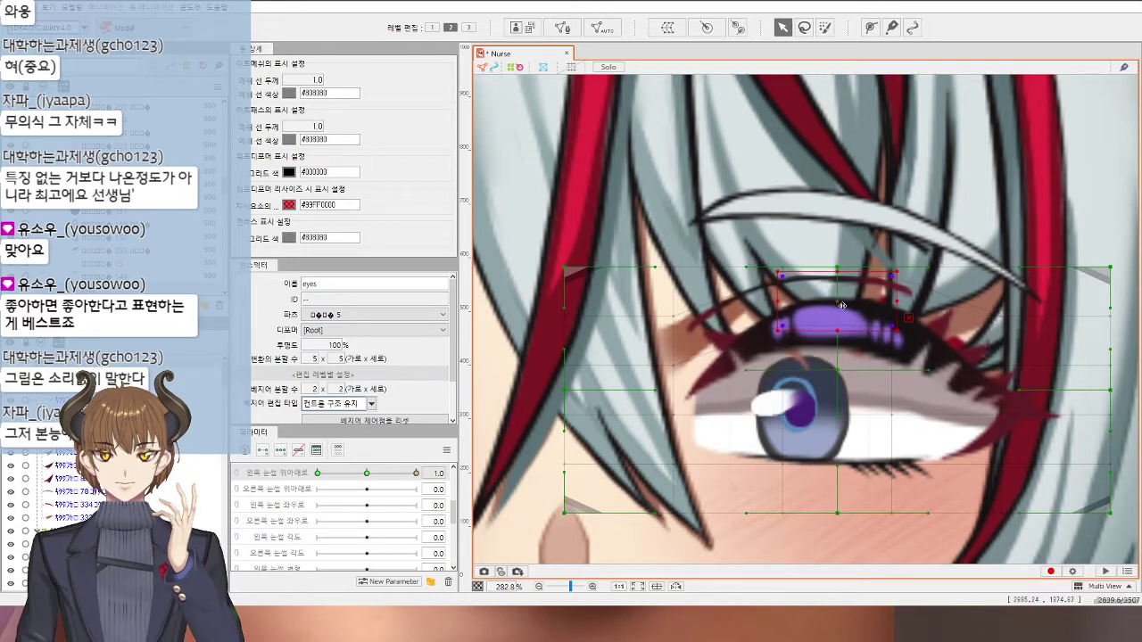
Step: Move the eyes deformer's control points at the eyelid crease slightly down, closer to the upper lashes
left_click(898, 302)
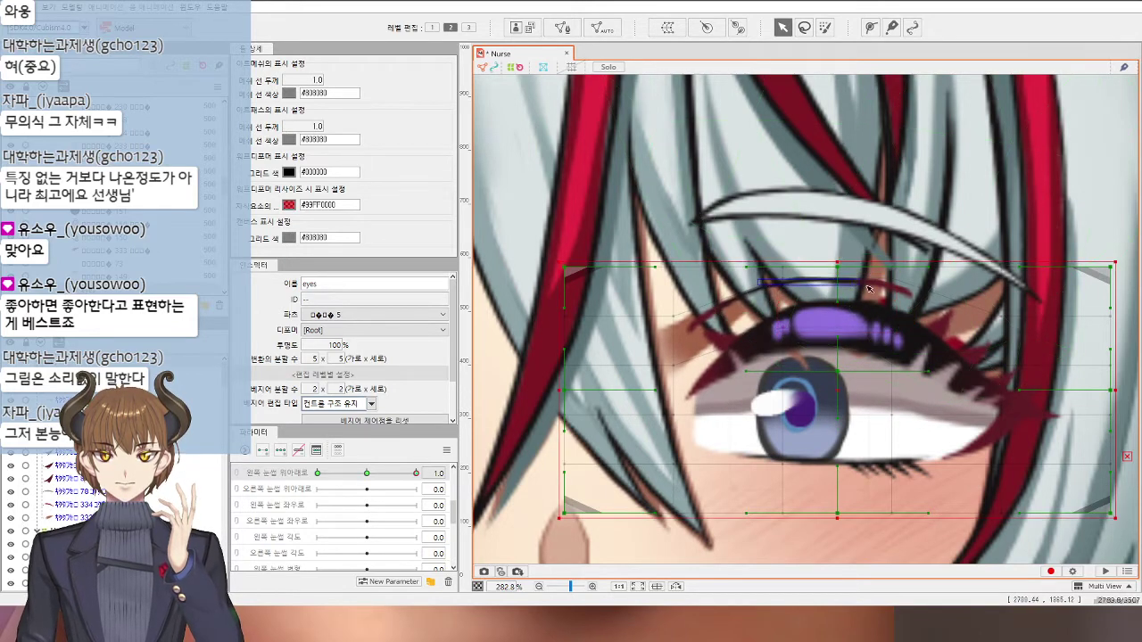
left_click(770, 275)
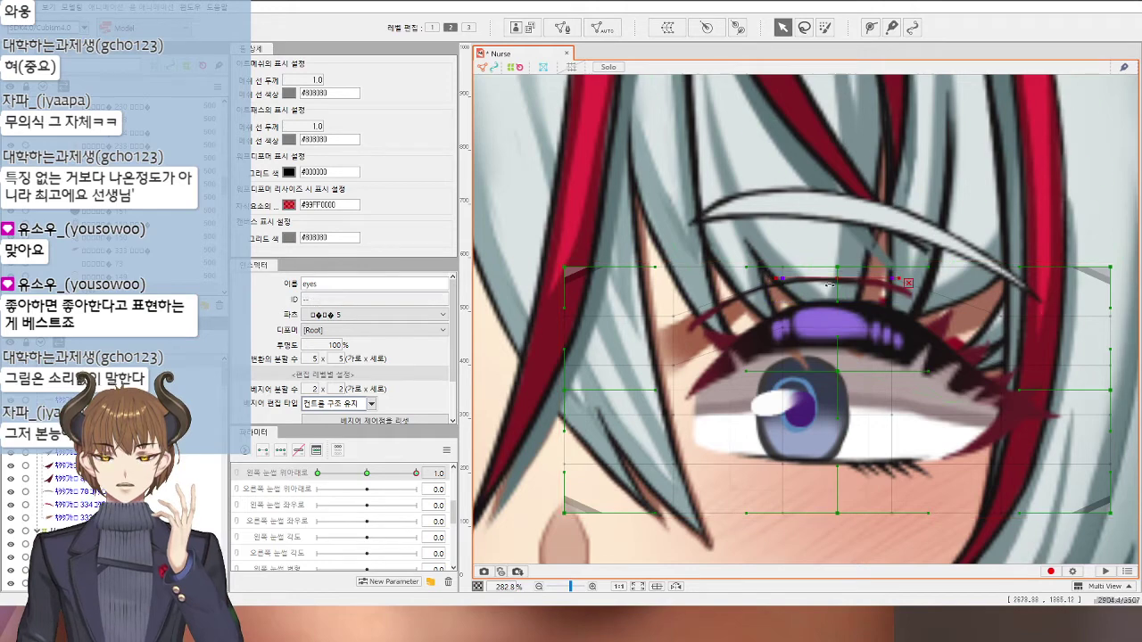
left_click_drag(848, 281, 883, 293)
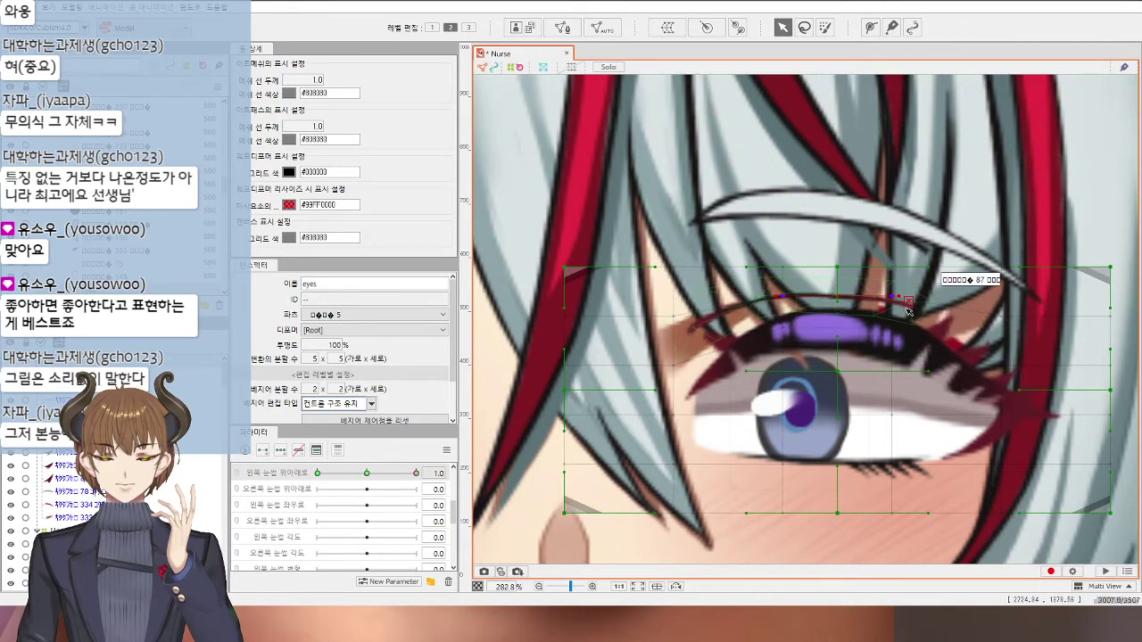
Step: Move the lower-middle control points of the eyes deformer down to lower the open eye's lower eyelid
scroll(901, 311, "down", 4)
left_click_drag(845, 433, 842, 347)
scroll(859, 294, "up", 3)
left_click_drag(829, 286, 919, 292)
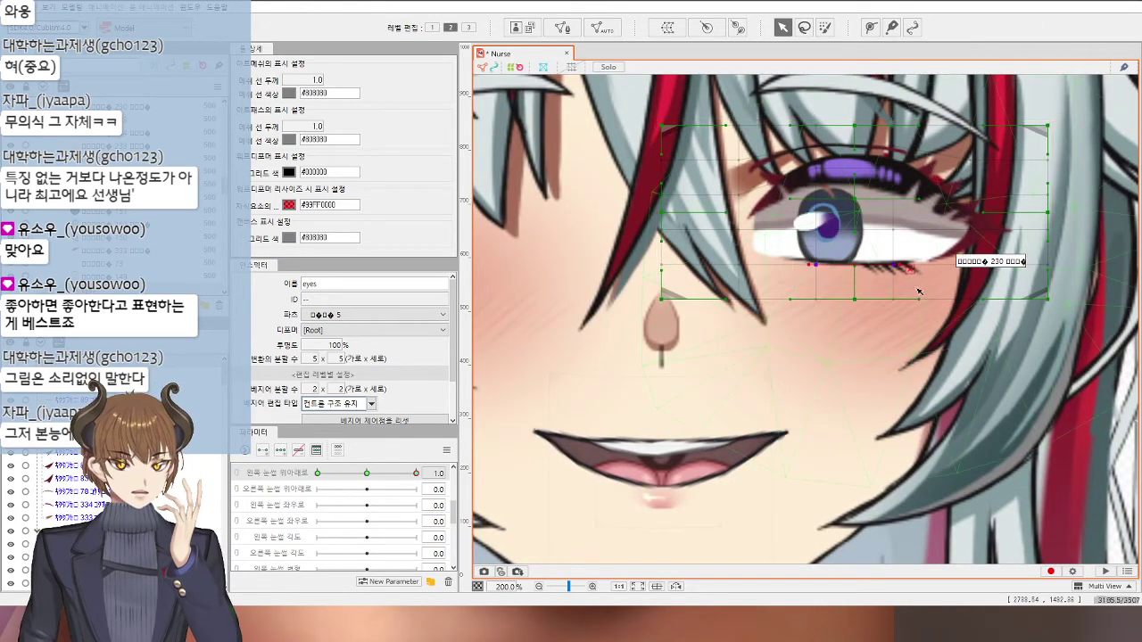
key("Down")
key("Down")
key("Down")
key("Down")
key("Down")
key("Down")
key("Down")
key("Down")
key("Down")
key("Down")
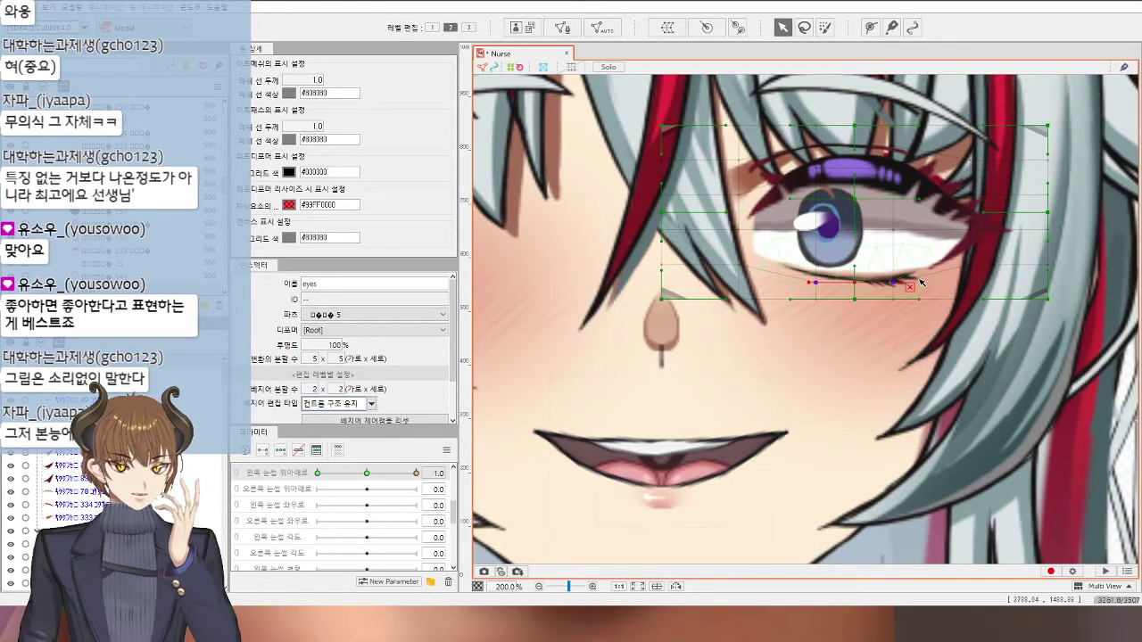
Step: Check the widened eye on the whole character by moving the left eyebrow up/down parameter between about 0.0 and 1.0
scroll(921, 282, "down", 6)
left_click(1002, 377)
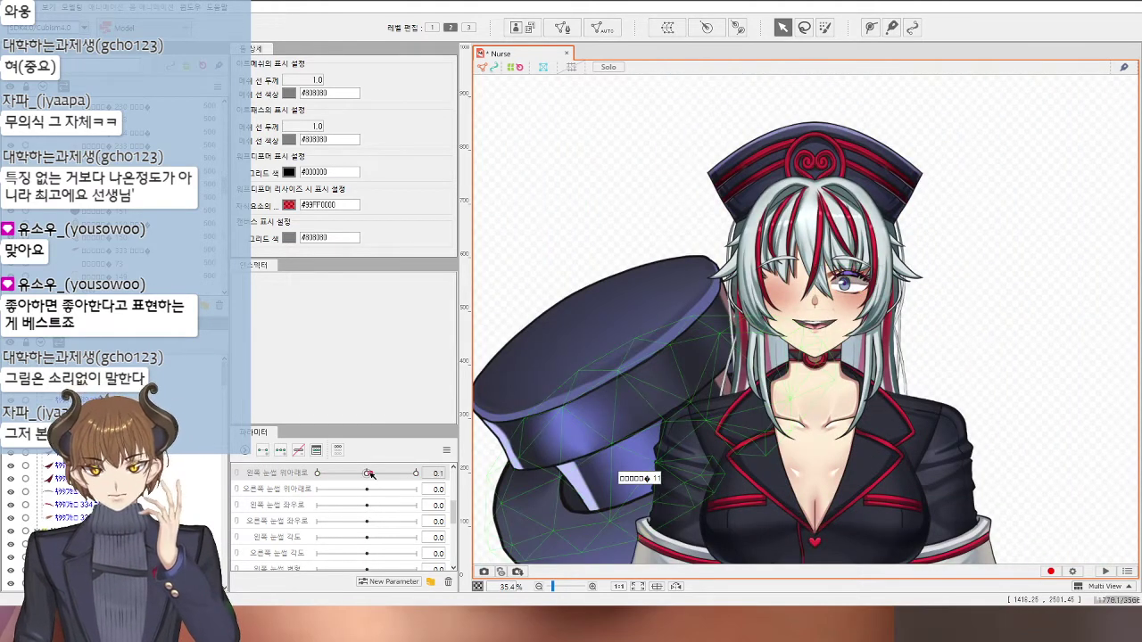
left_click_drag(370, 474, 417, 473)
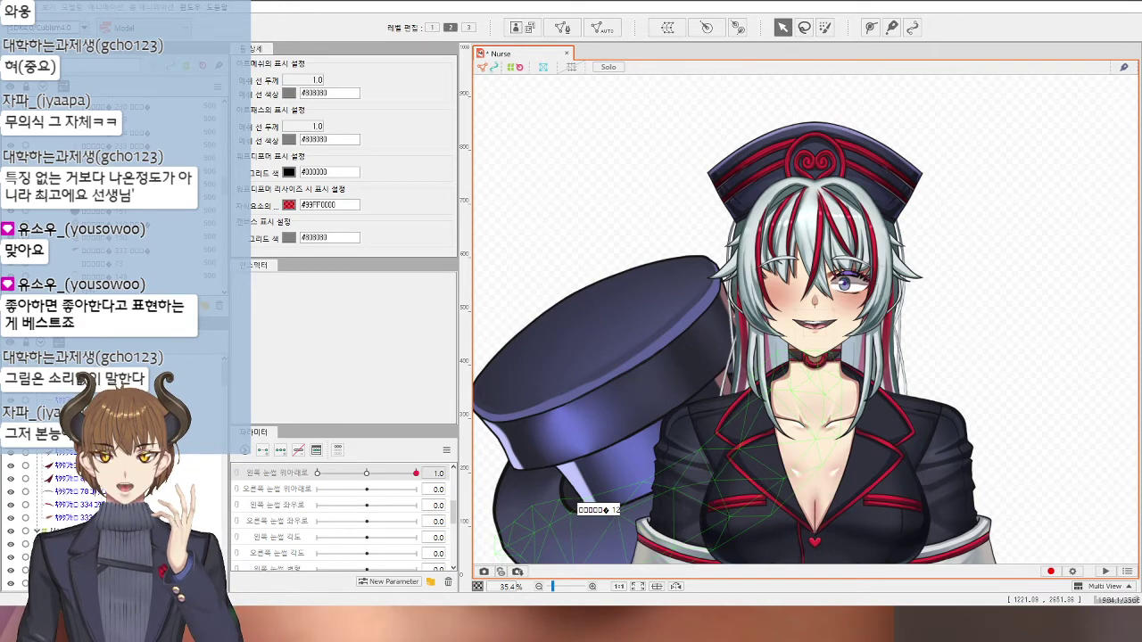
Step: Examine the widened eye up close and within the face, selecting the iris, the eye white and the eyes deformer in turn
scroll(785, 303, "up", 10)
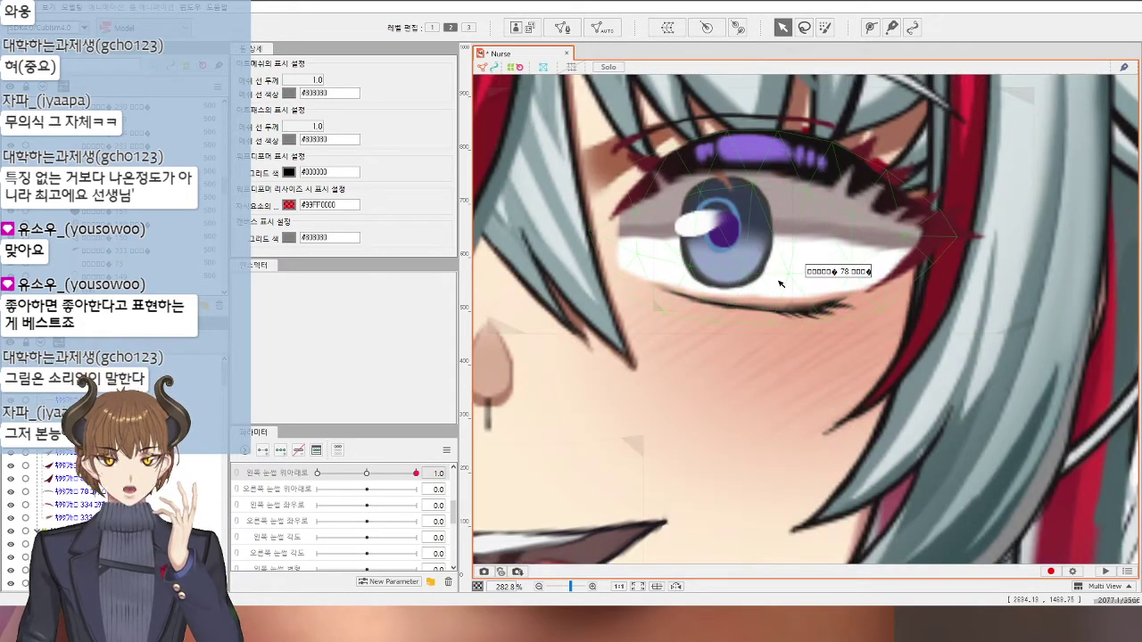
left_click(765, 267)
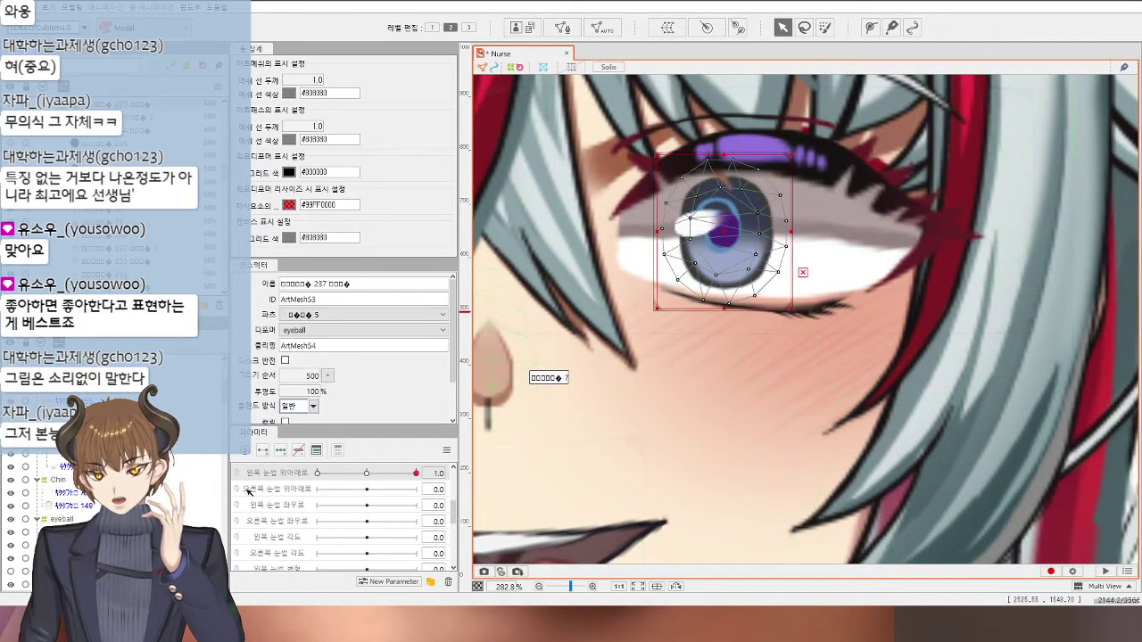
left_click(837, 266)
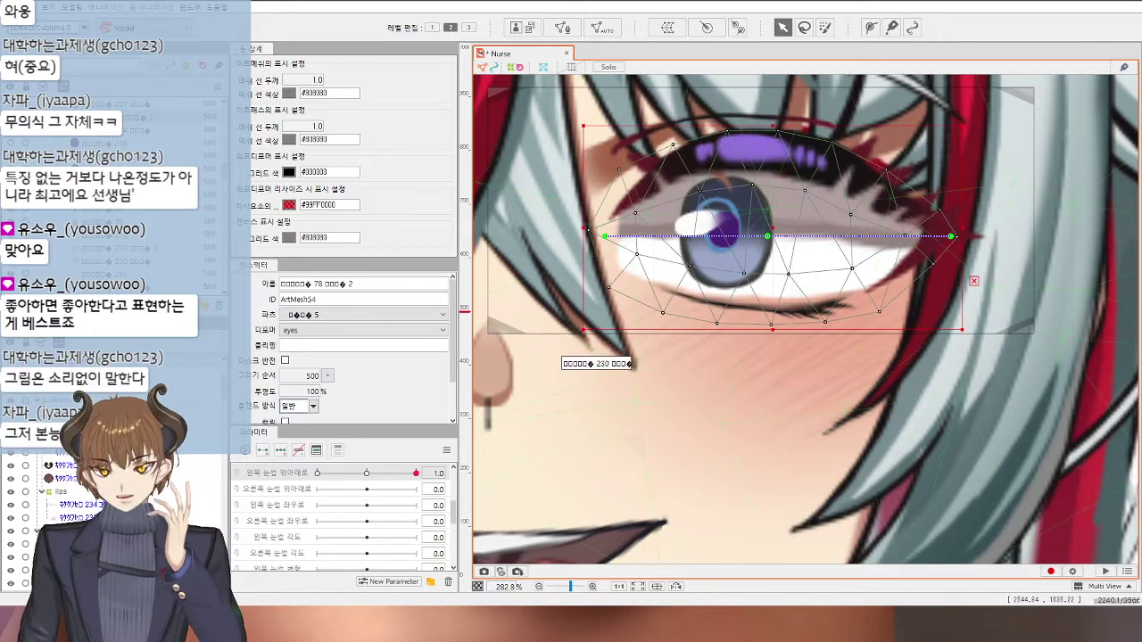
left_click(506, 327)
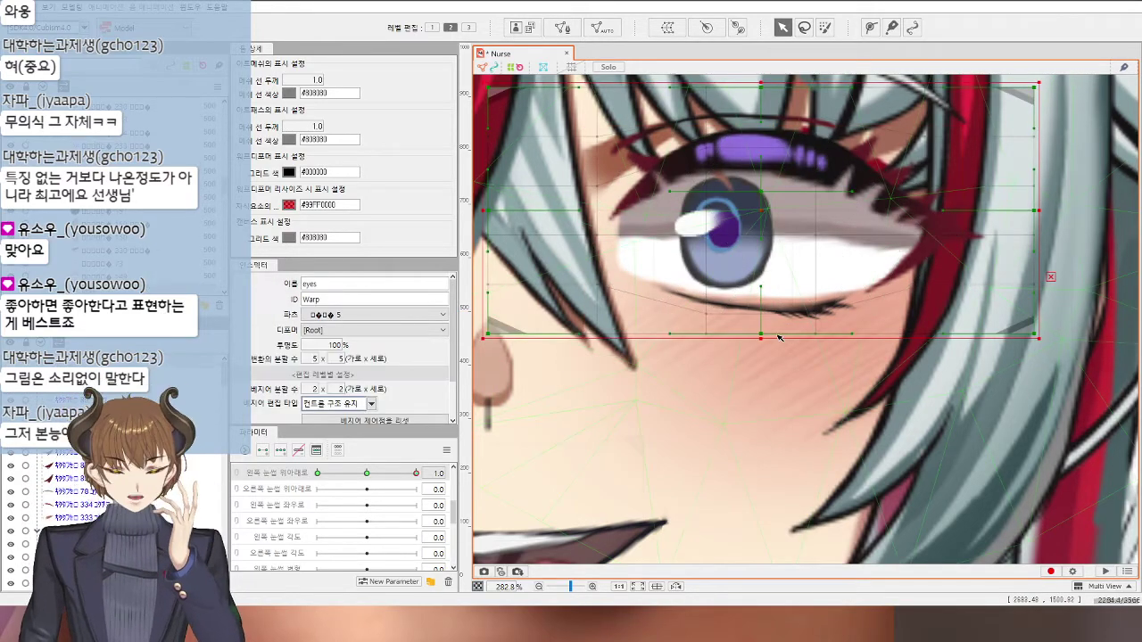
scroll(794, 323, "down", 1)
scroll(795, 321, "up", 3)
scroll(794, 327, "down", 4)
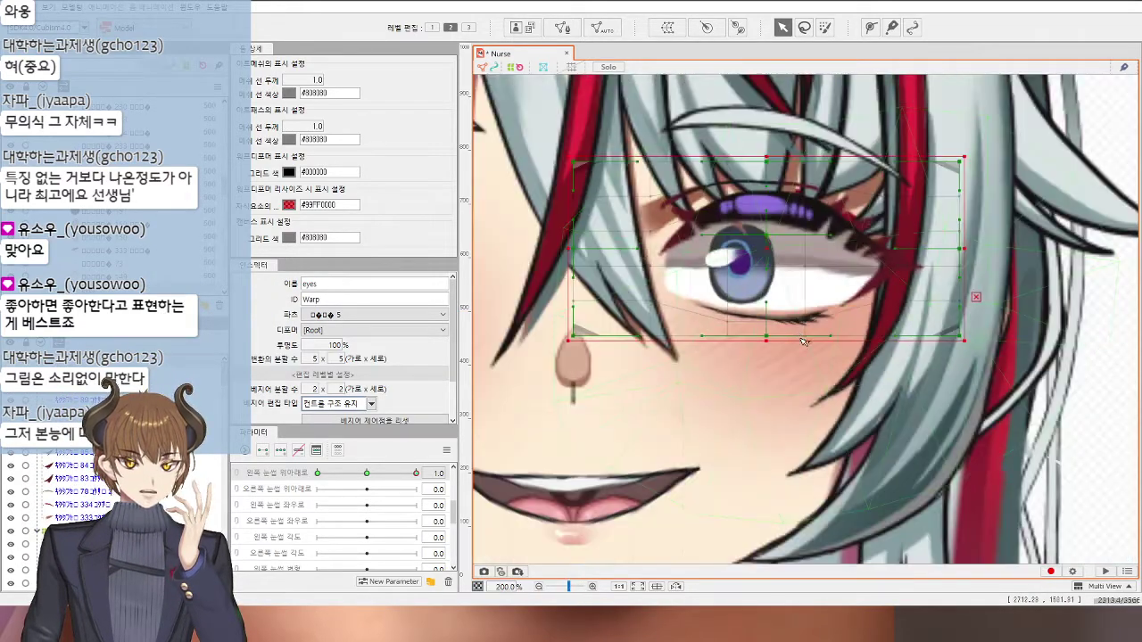
left_click(539, 456)
scroll(726, 504, "down", 2)
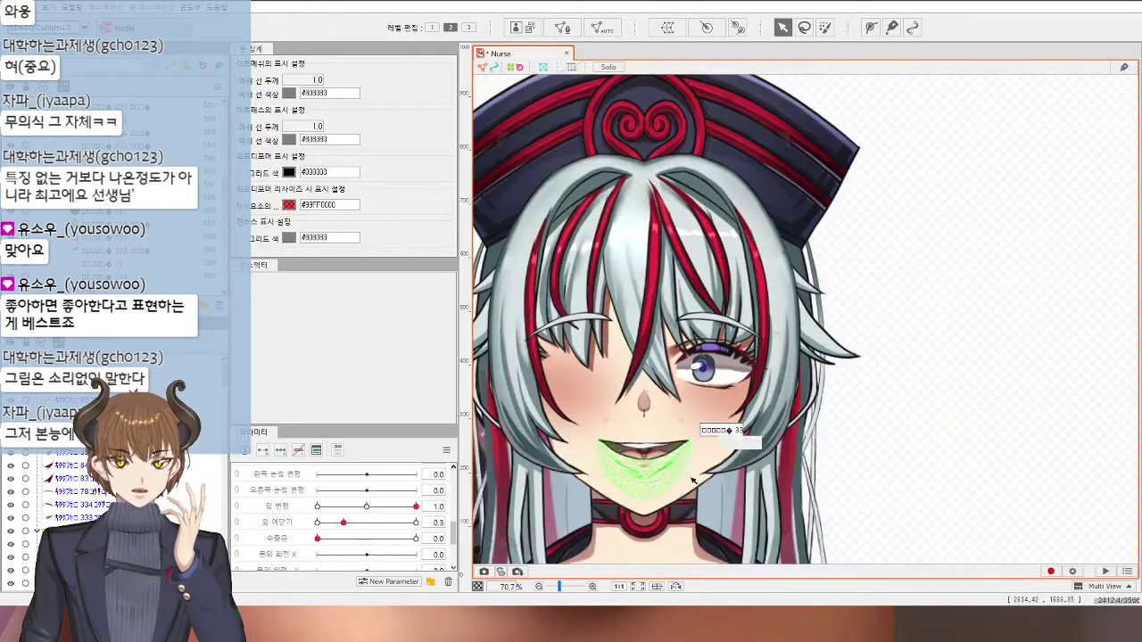
left_click_drag(734, 524, 776, 390)
scroll(769, 442, "down", 1)
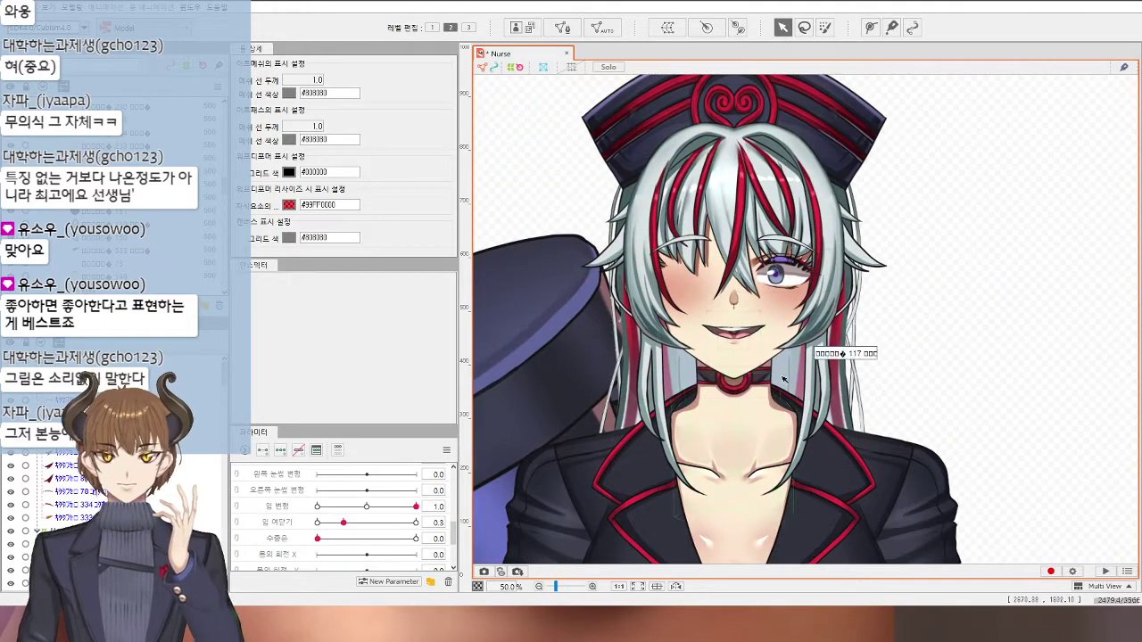
scroll(777, 268, "up", 3)
scroll(709, 350, "up", 3)
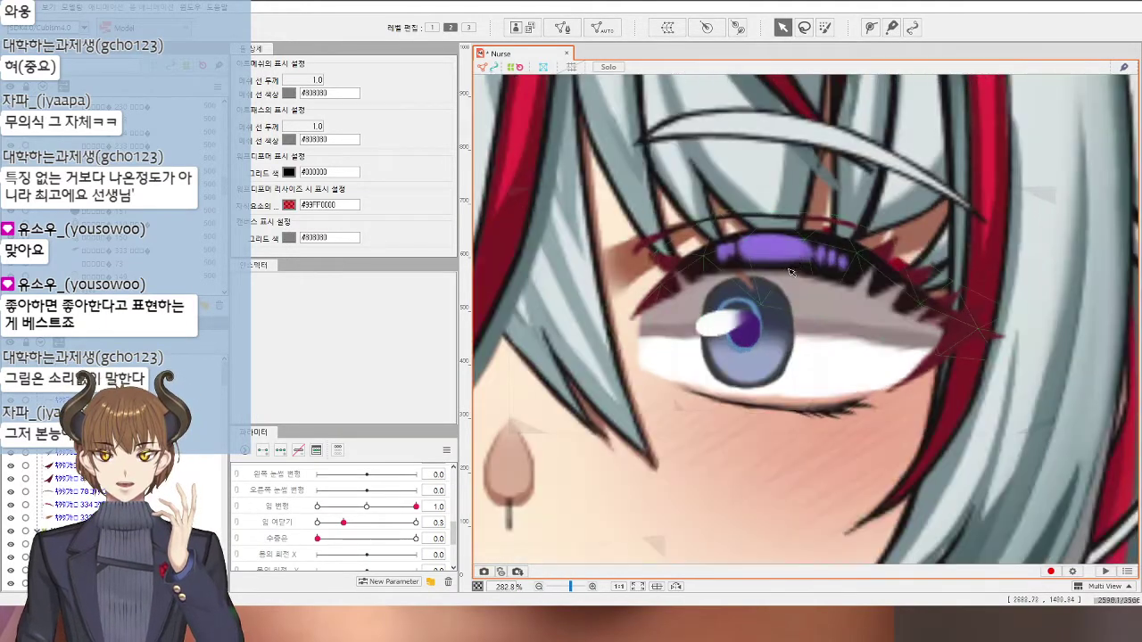
Step: Return to the left eyebrow up/down parameter, move it up to 1.0 and compare the eye shape on the full face
left_click(735, 293)
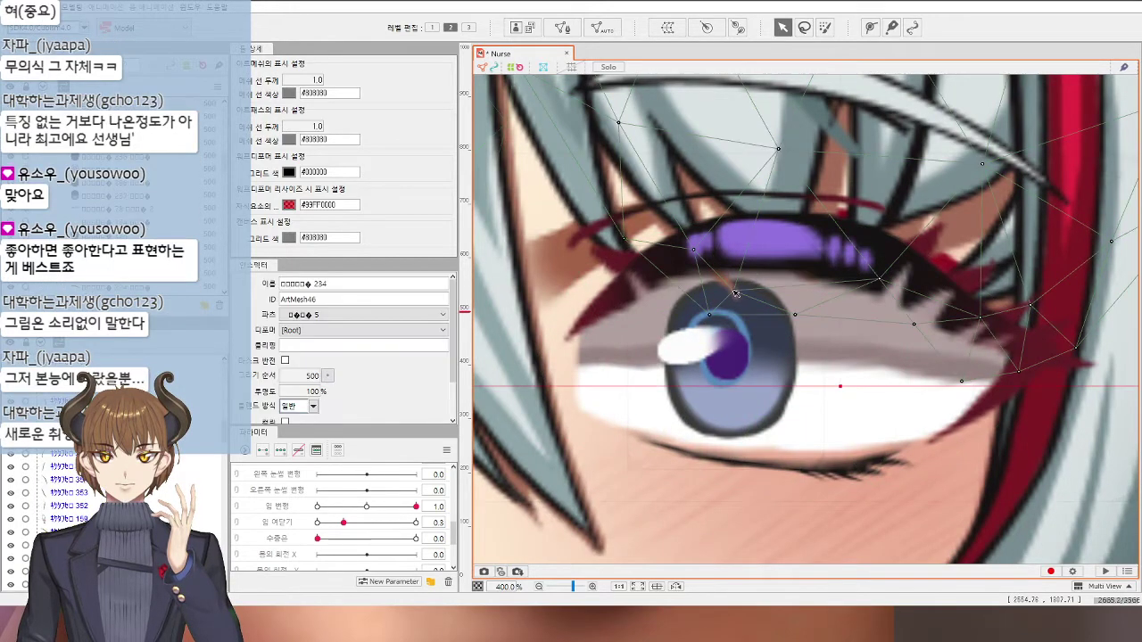
scroll(798, 357, "down", 1)
scroll(330, 523, "down", 2)
scroll(339, 526, "down", 4)
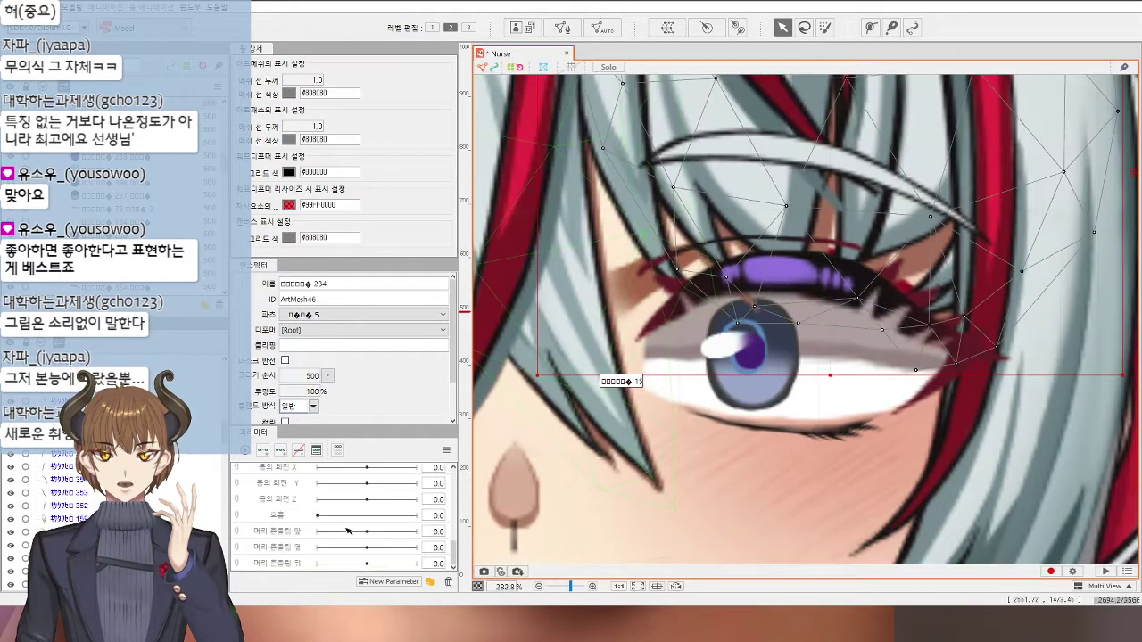
left_click_drag(359, 532, 419, 513)
scroll(946, 475, "down", 4)
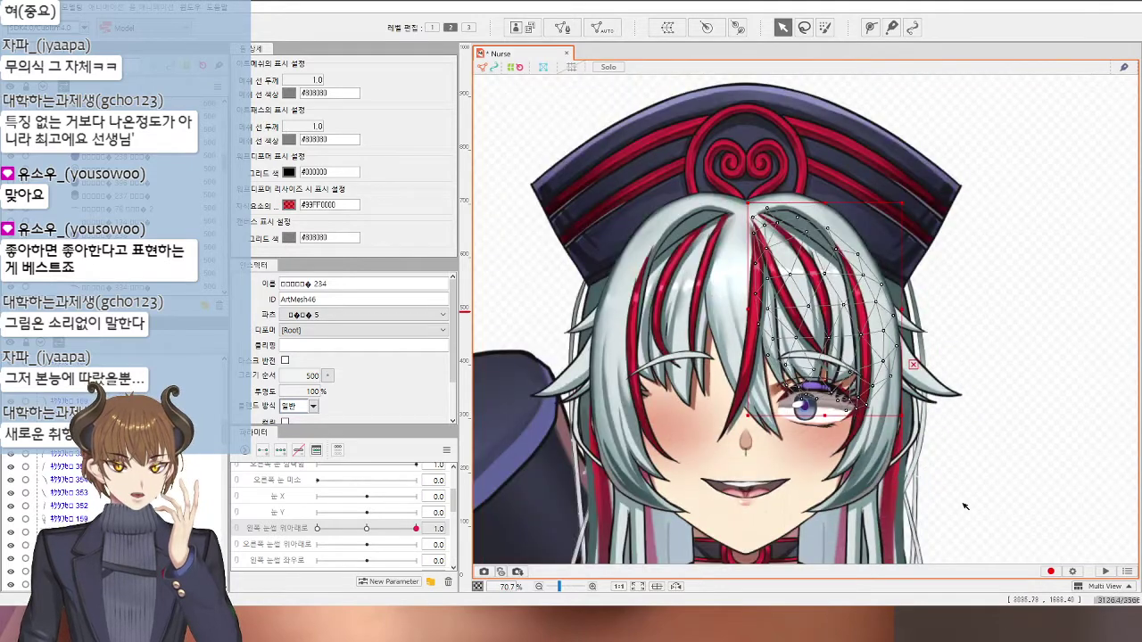
left_click(963, 506)
scroll(951, 379, "down", 2)
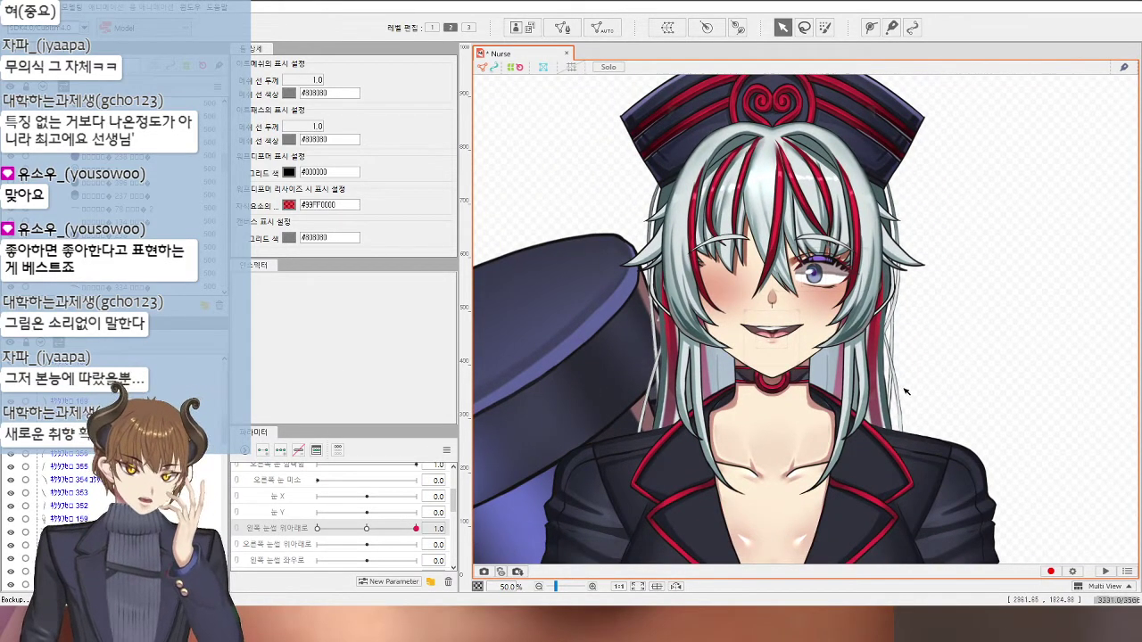
Step: Examine the open eye's iris without its highlight, up close and within the face, selecting the iris artmesh along the way
scroll(807, 268, "up", 3)
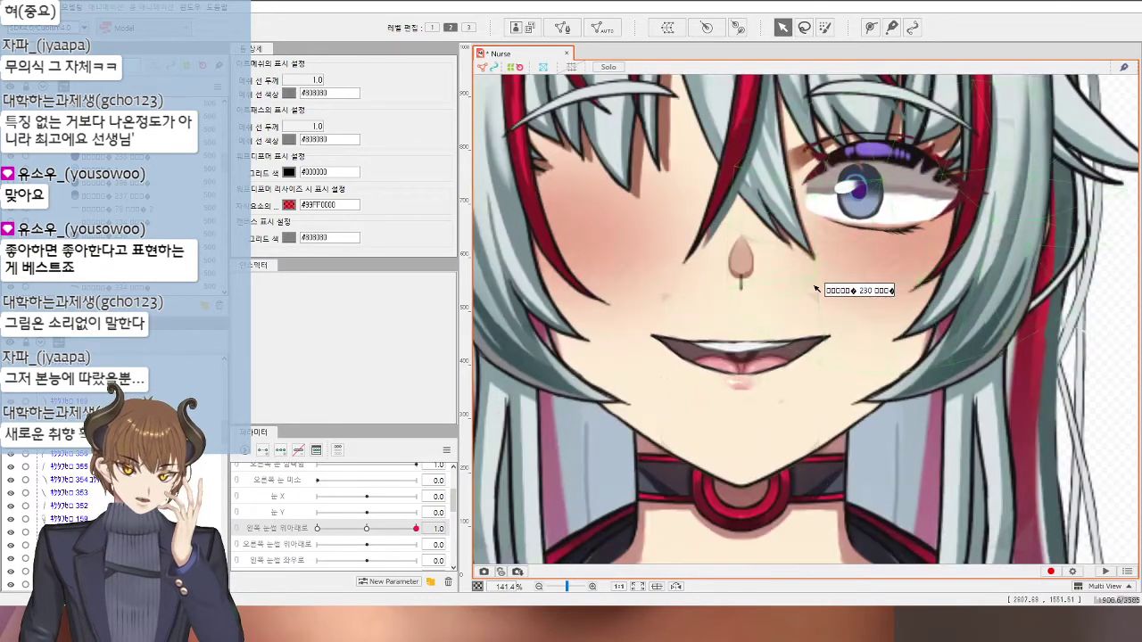
left_click(847, 192)
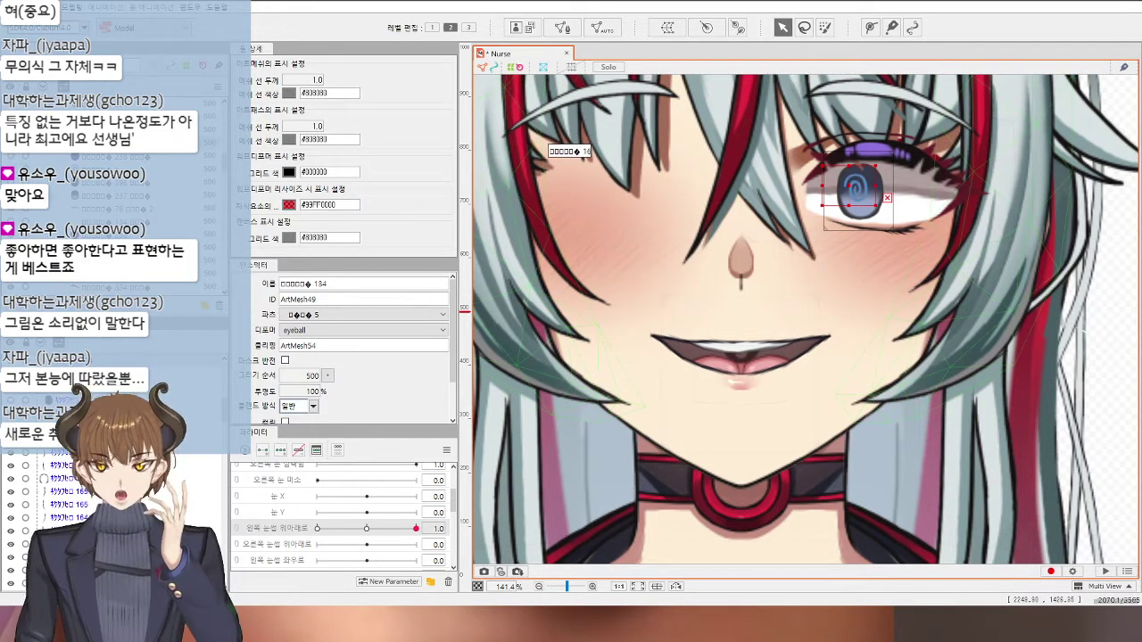
scroll(799, 180, "down", 2)
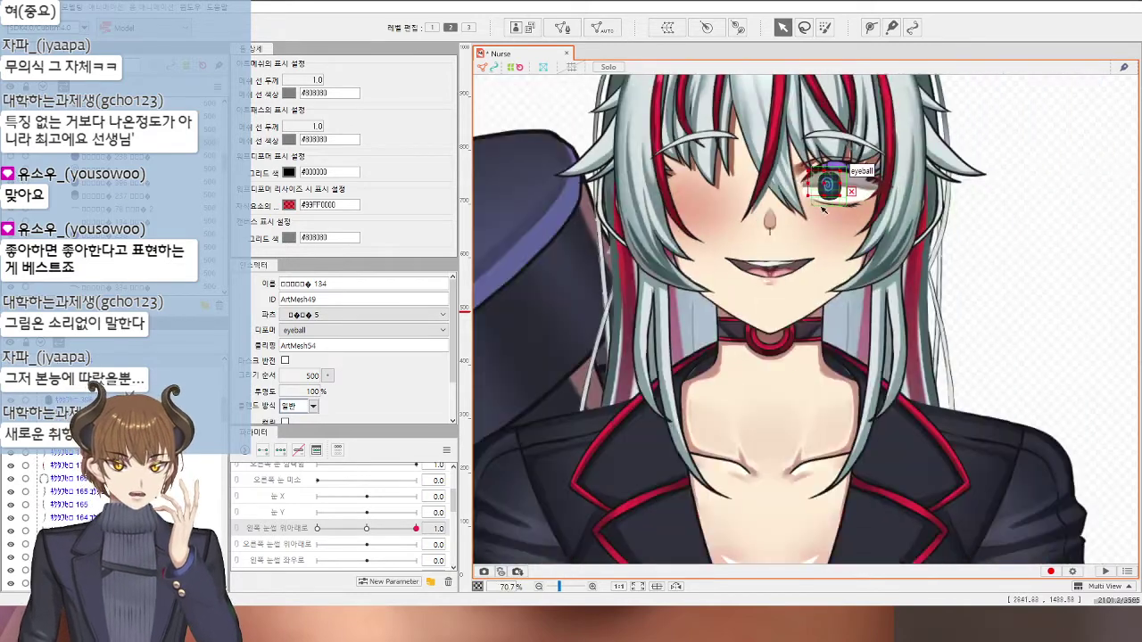
left_click(1024, 238)
scroll(1004, 244, "down", 2)
scroll(951, 247, "up", 4)
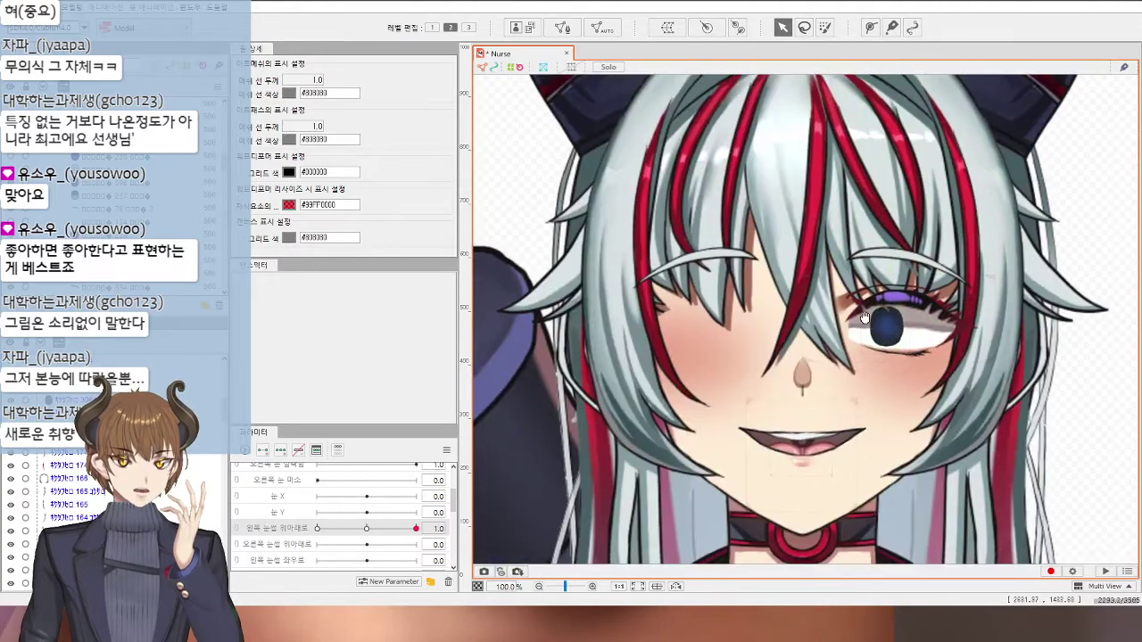
left_click_drag(864, 316, 808, 259)
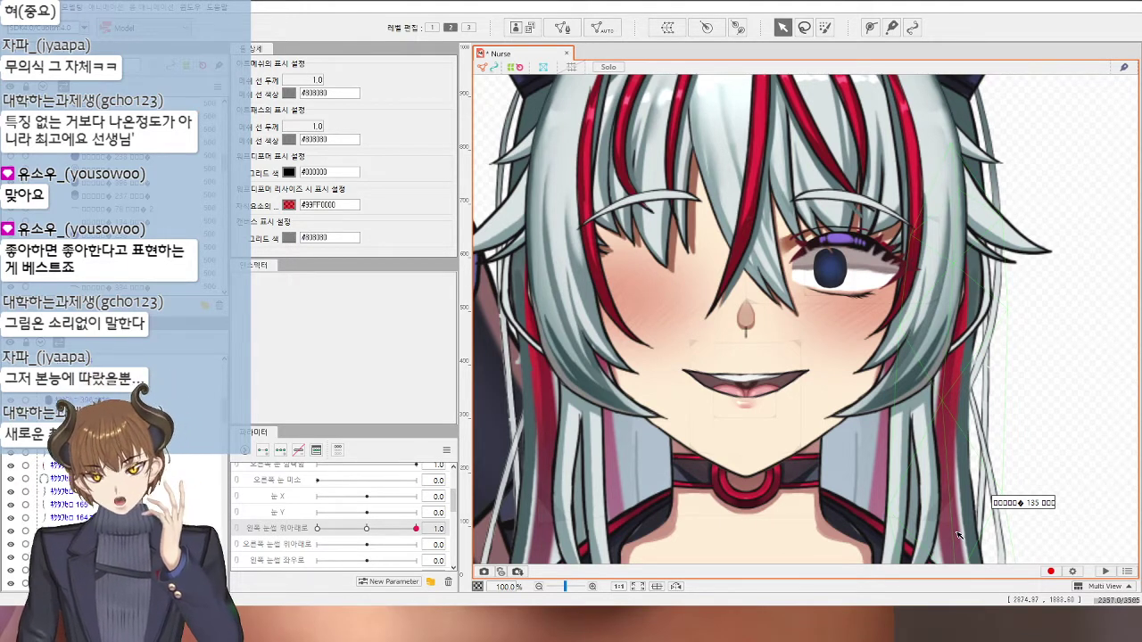
Step: Test the mouth form parameter at 0.0 with the mouth opening at 1.0 and 0.3, then return the form to 1.0
scroll(357, 508, "down", 4)
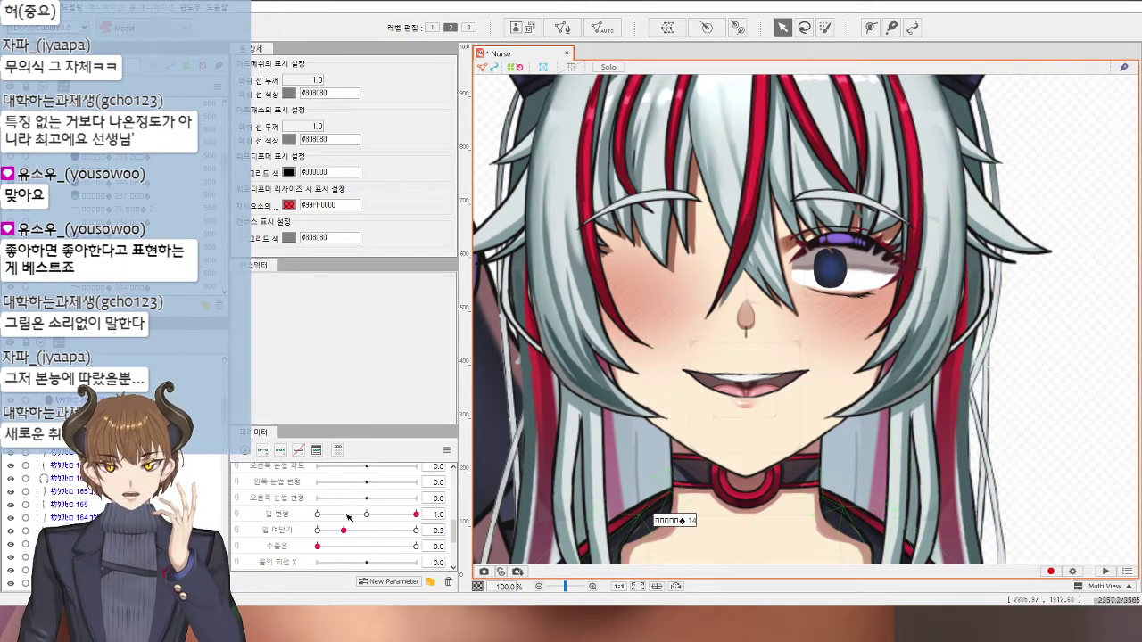
left_click(368, 515)
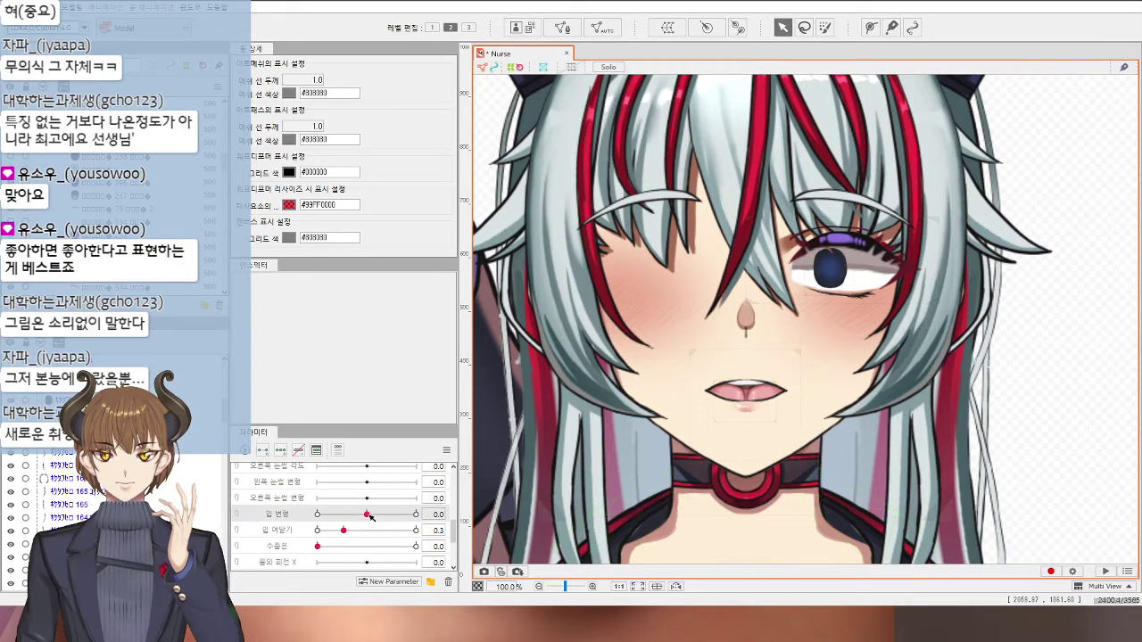
left_click_drag(368, 516, 417, 532)
left_click(368, 514)
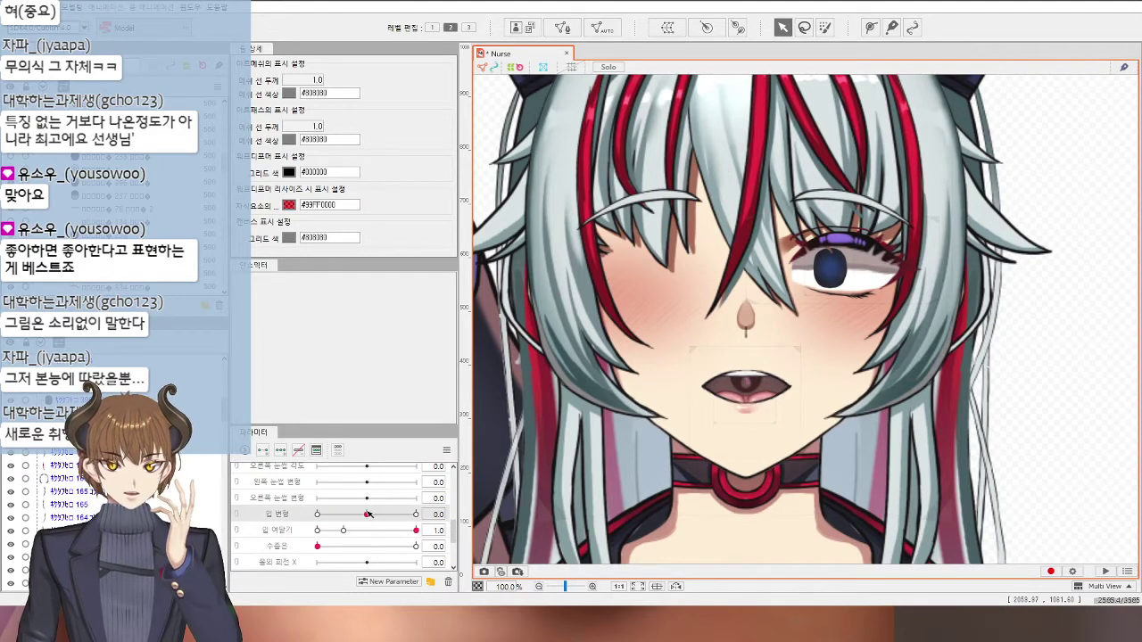
scroll(608, 438, "down", 1)
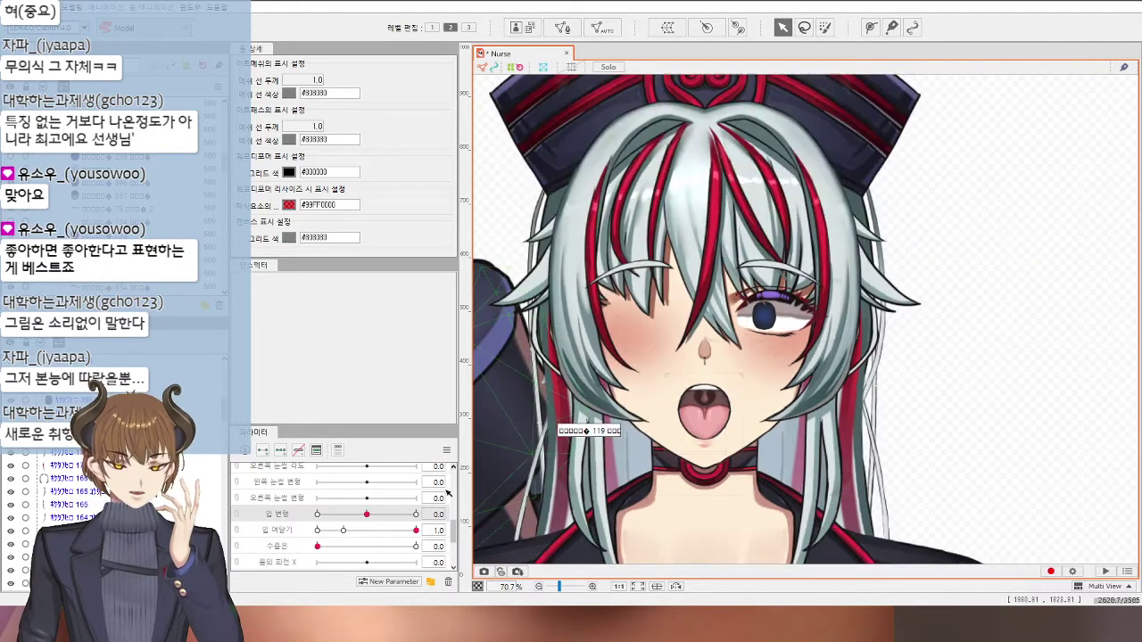
left_click(345, 530)
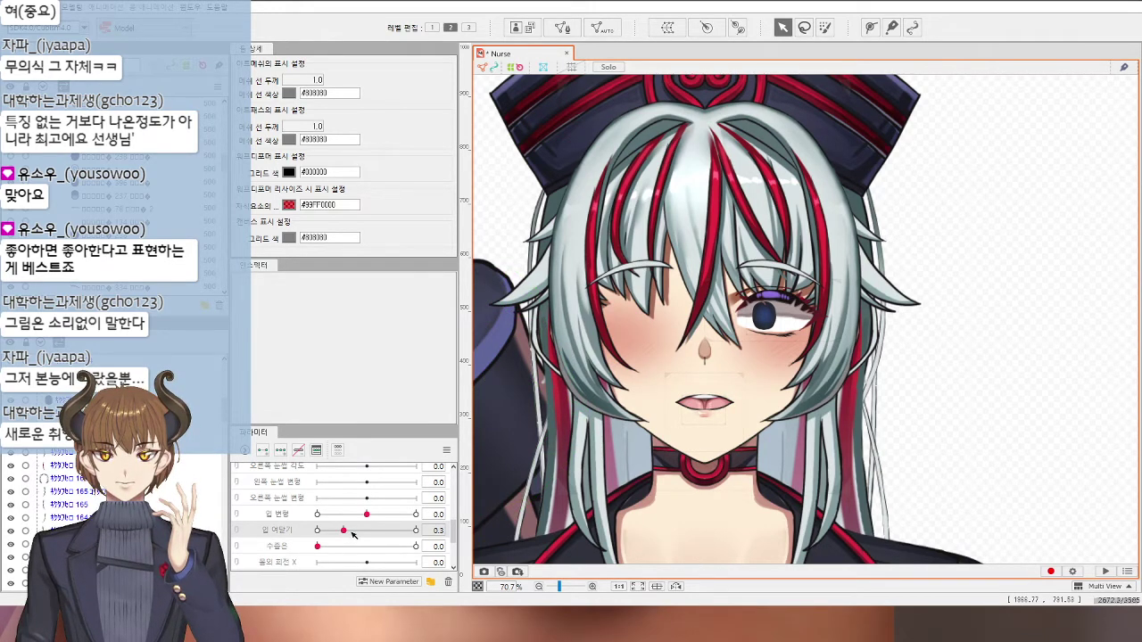
left_click_drag(365, 514, 416, 515)
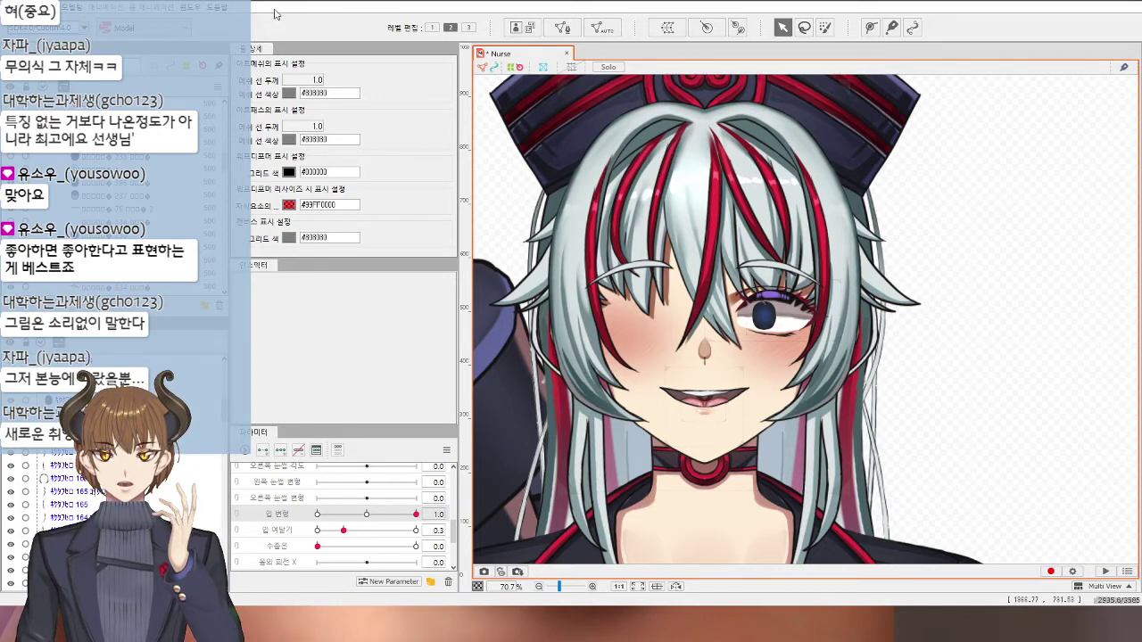
Step: Select the eyeball deformer and set the left eyebrow up/down parameter to 0.0 to view the normal iris size
scroll(116, 499, "up", 5)
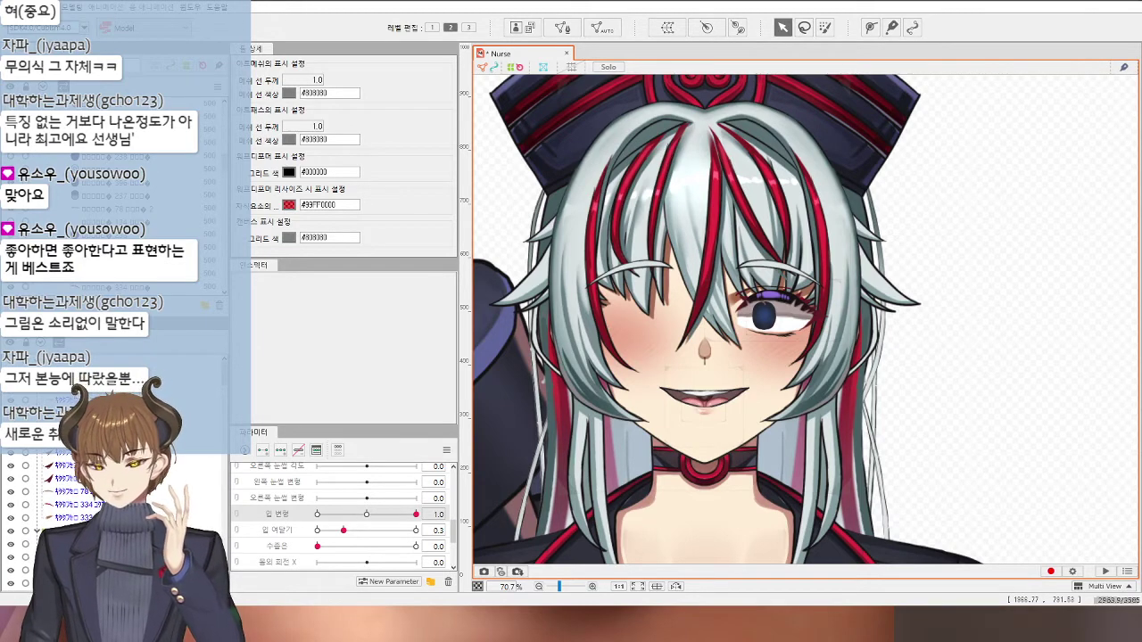
left_click(67, 531)
left_click(67, 513)
scroll(66, 513, "up", 4)
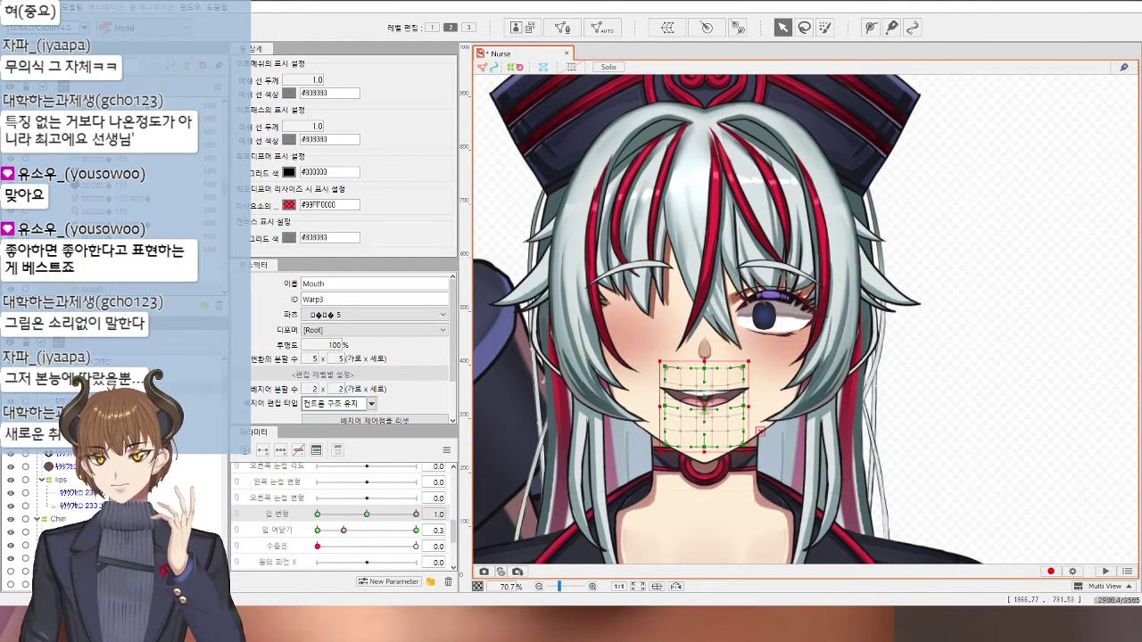
left_click(64, 463)
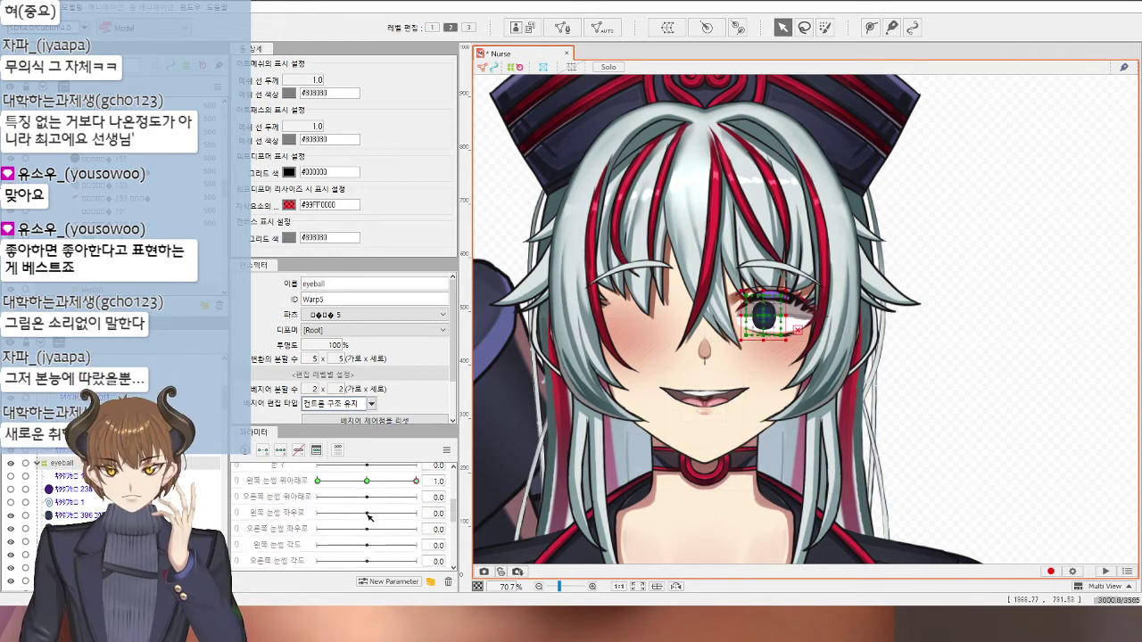
scroll(357, 513, "up", 3)
left_click(366, 480)
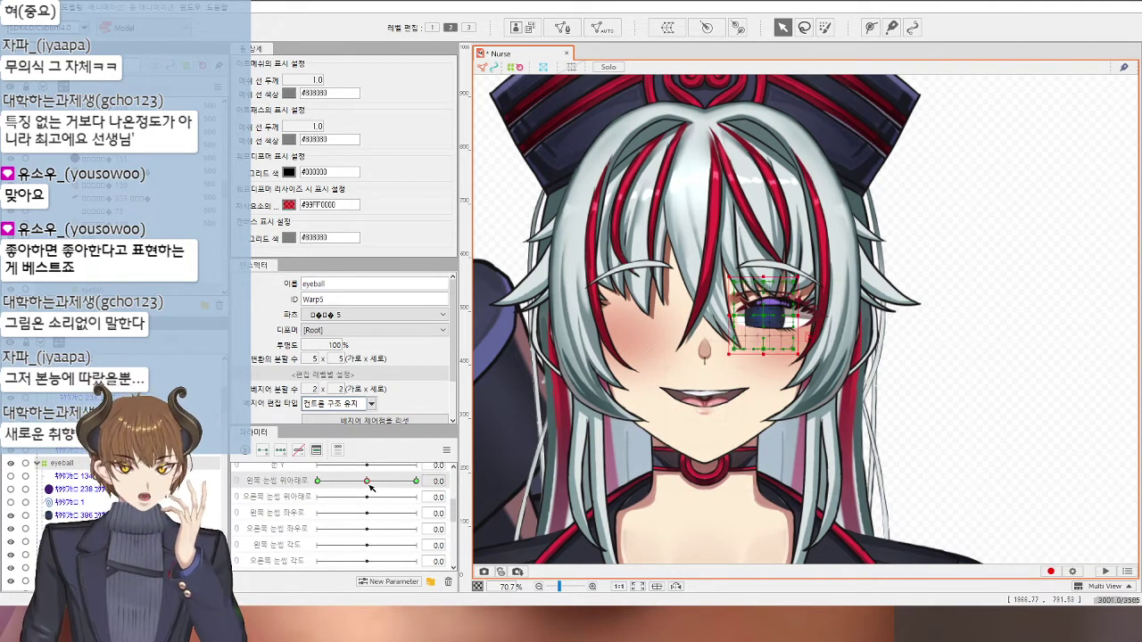
left_click(1005, 424)
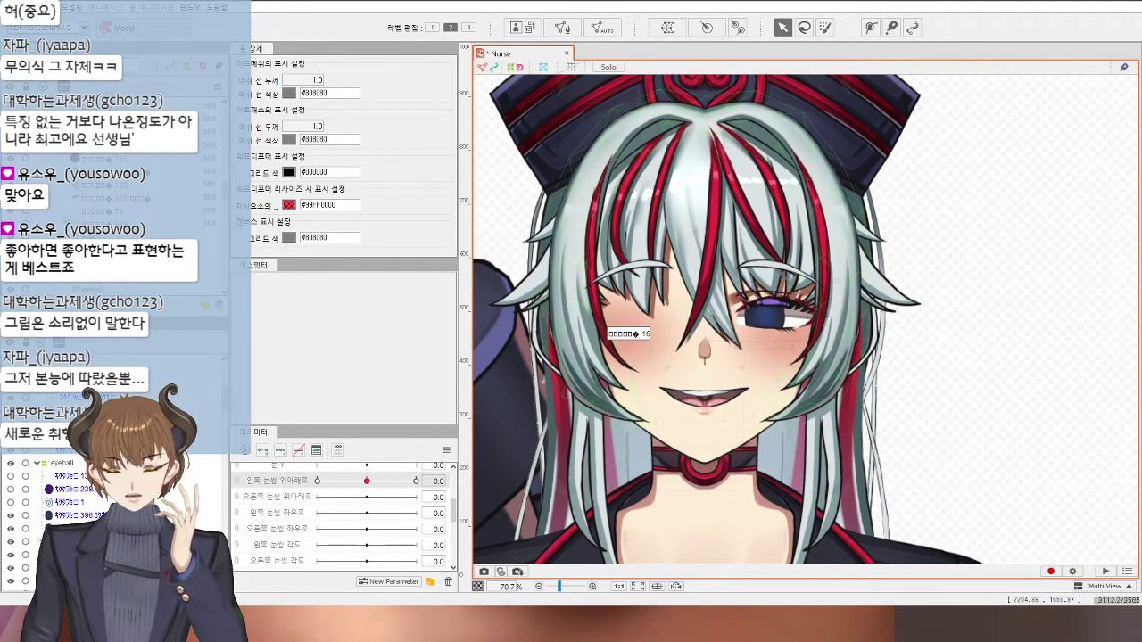
Step: Compare mouth expressions at openings 0.0 and 0.3 and forms 0.0 and -1.0, ending at form 1.0 with opening 0.3
scroll(373, 532, "down", 3)
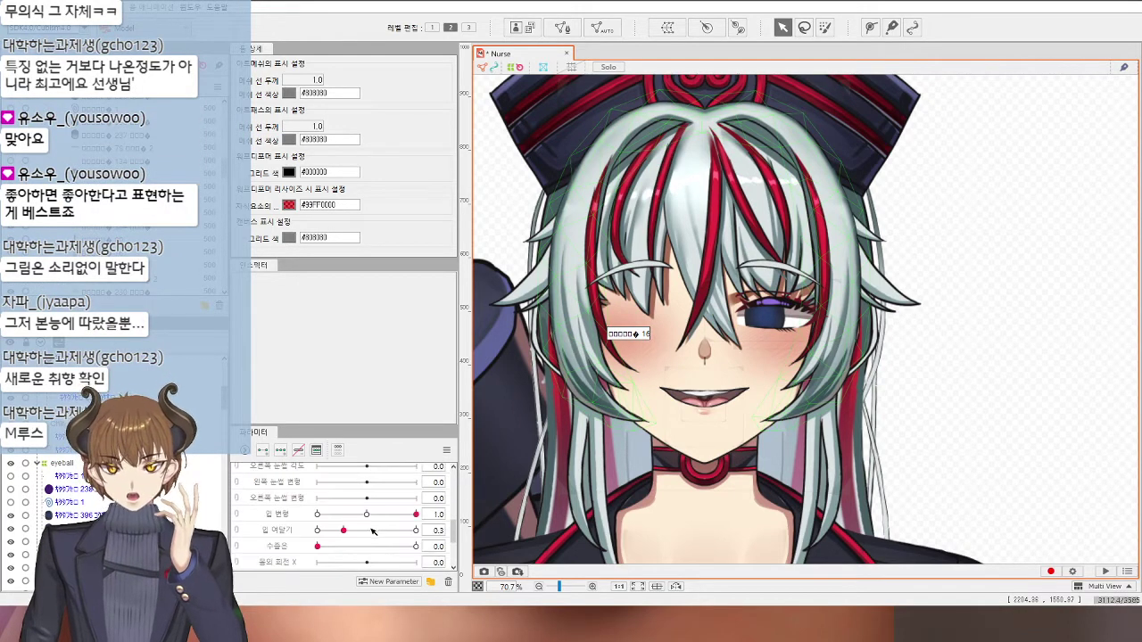
left_click_drag(345, 531, 306, 523)
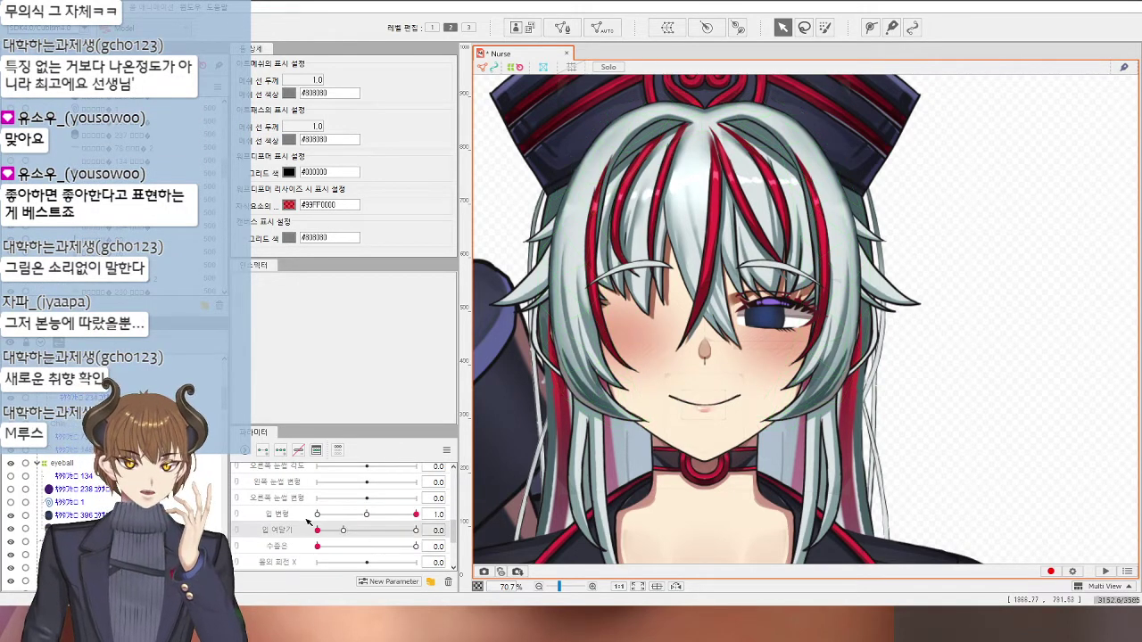
left_click(367, 514)
left_click(342, 530)
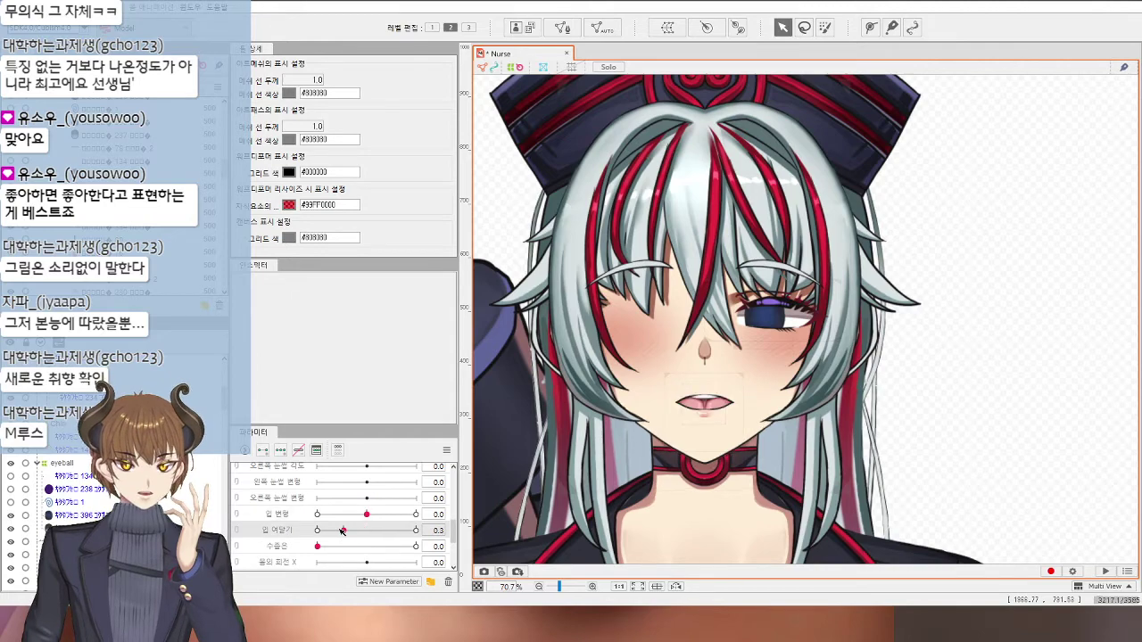
left_click_drag(366, 514, 317, 514)
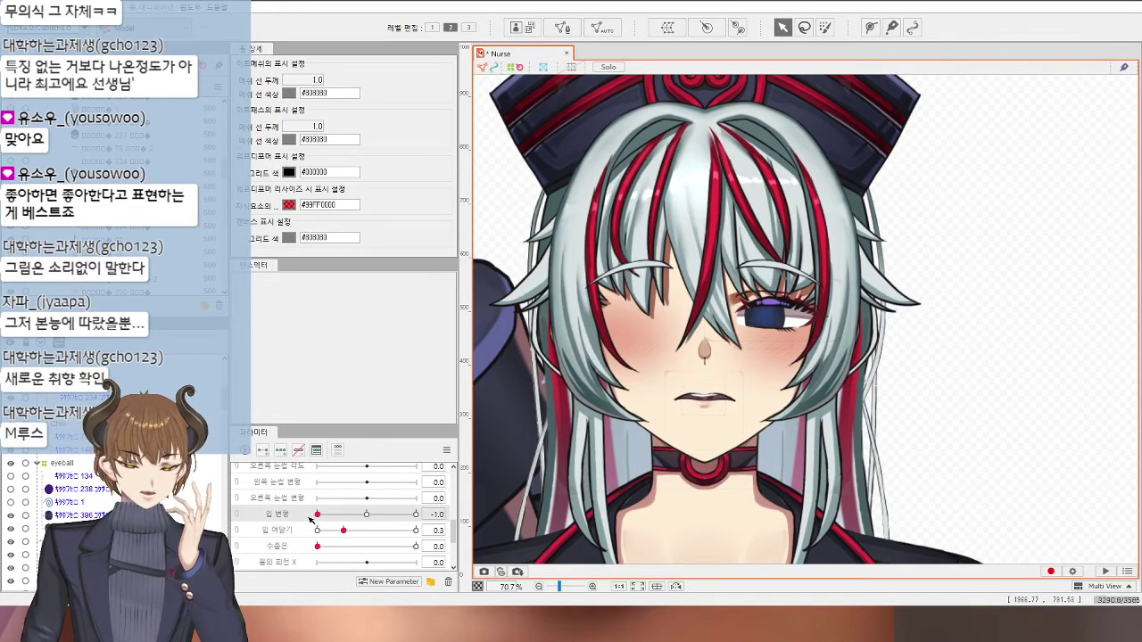
scroll(699, 426, "down", 3)
scroll(748, 368, "up", 5)
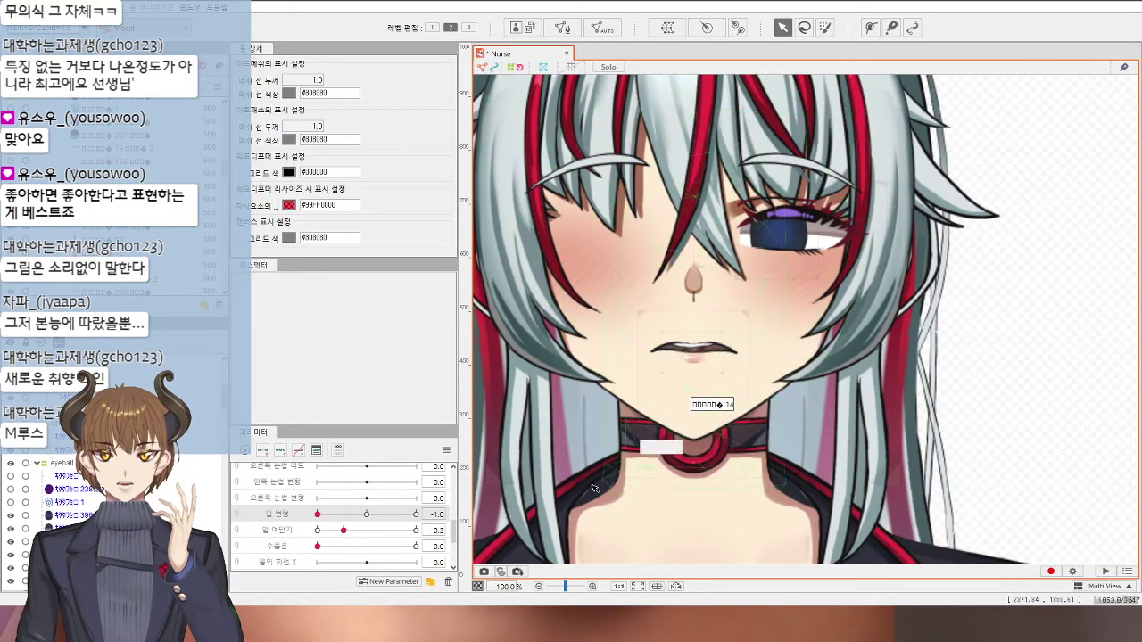
left_click(415, 514)
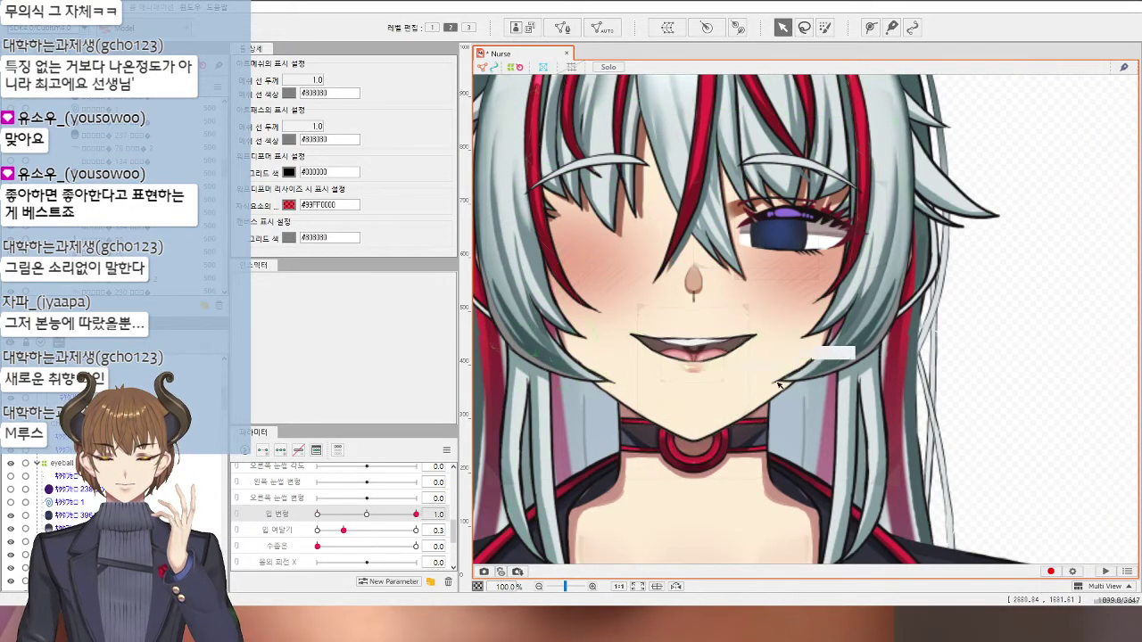
scroll(776, 384, "down", 1)
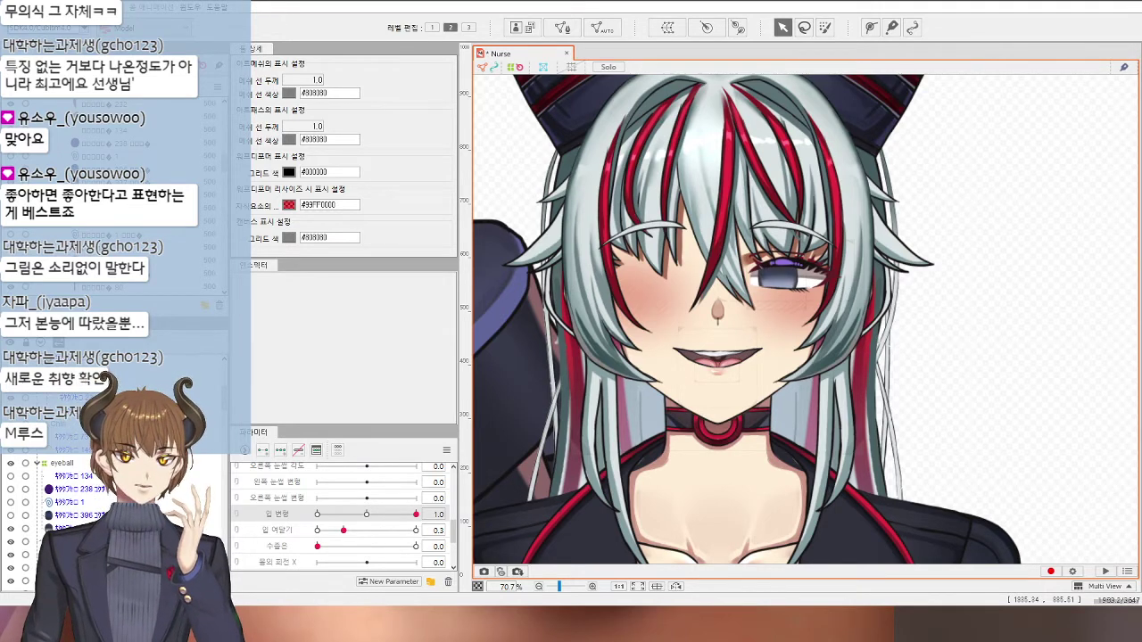
Step: Compare the eye on the whole character with the left eyebrow up/down parameter at 1.0 and back at 0.0
scroll(378, 500, "up", 4)
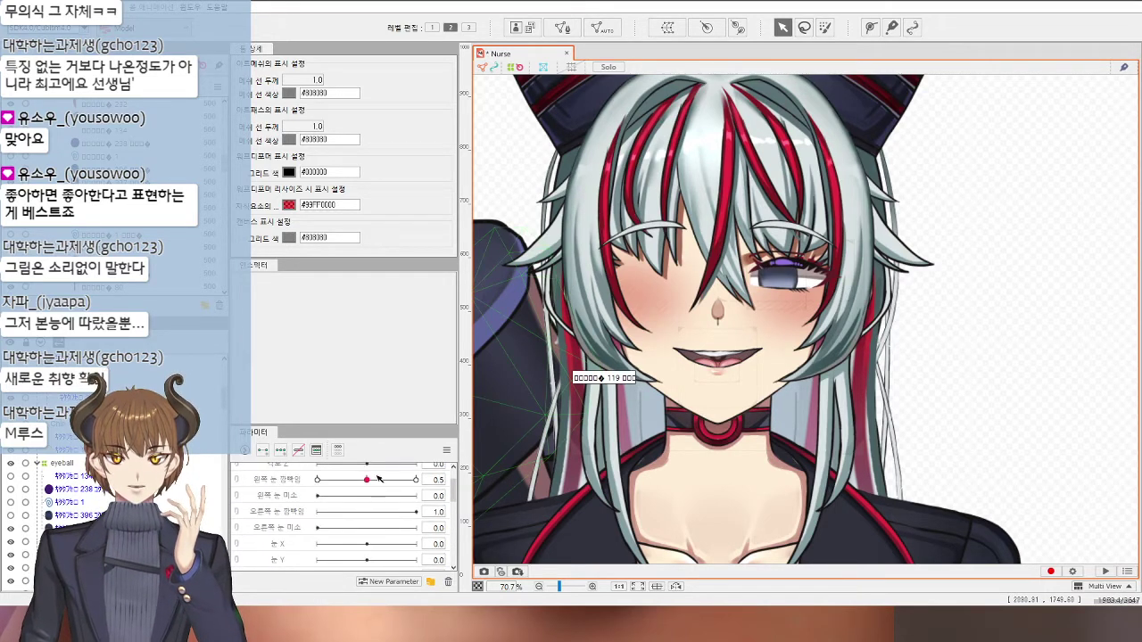
scroll(376, 499, "down", 4)
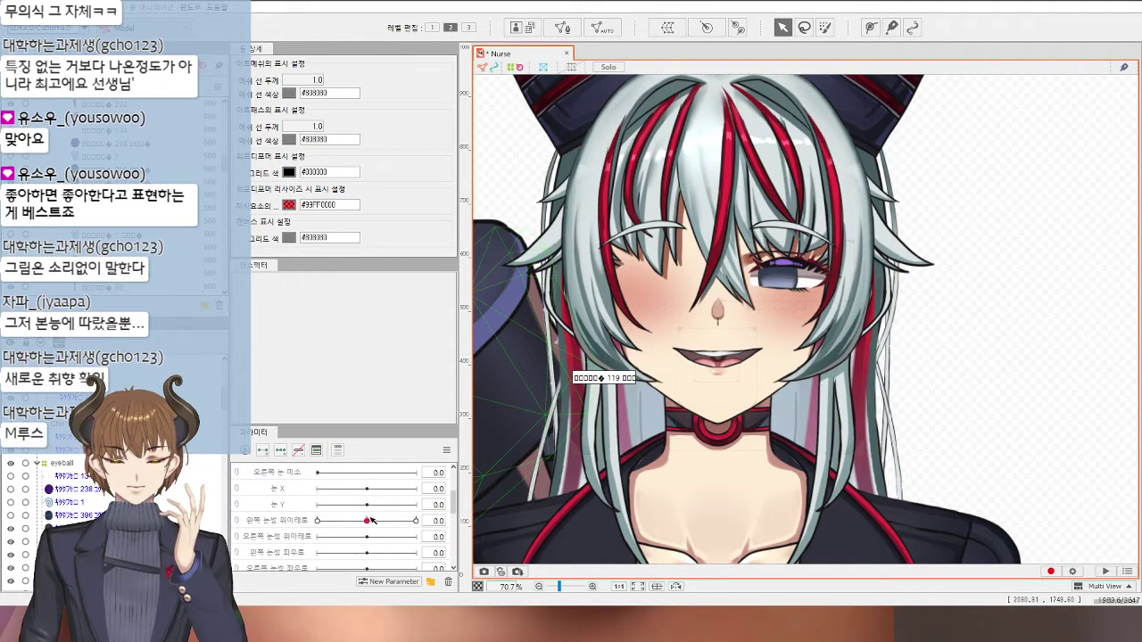
left_click_drag(373, 520, 416, 520)
scroll(930, 419, "down", 3)
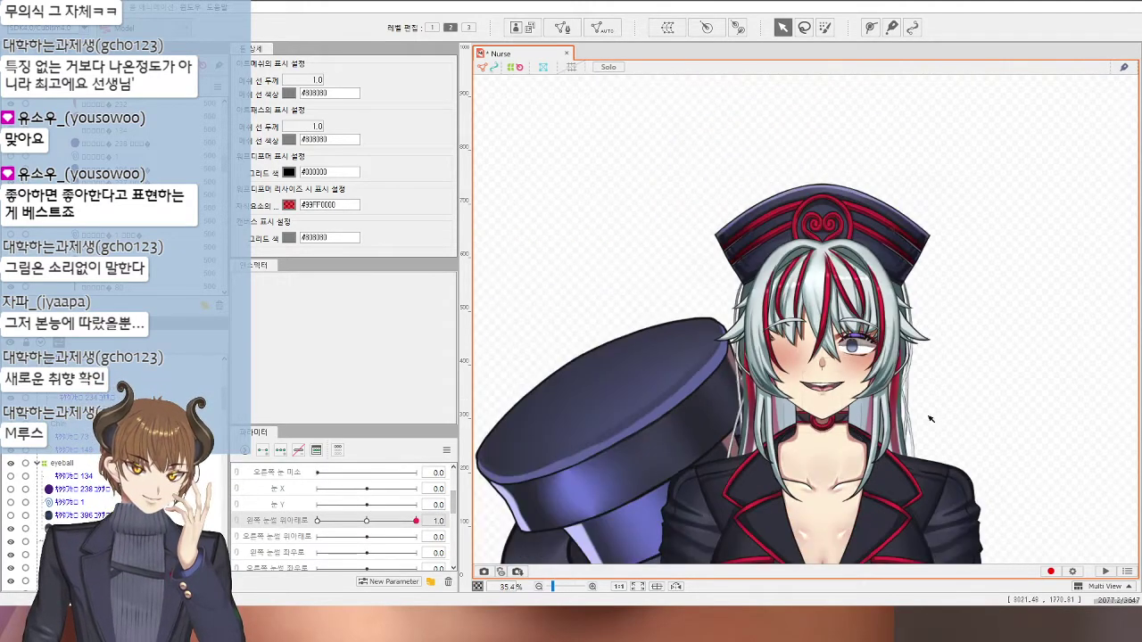
scroll(930, 419, "up", 5)
scroll(874, 366, "down", 2)
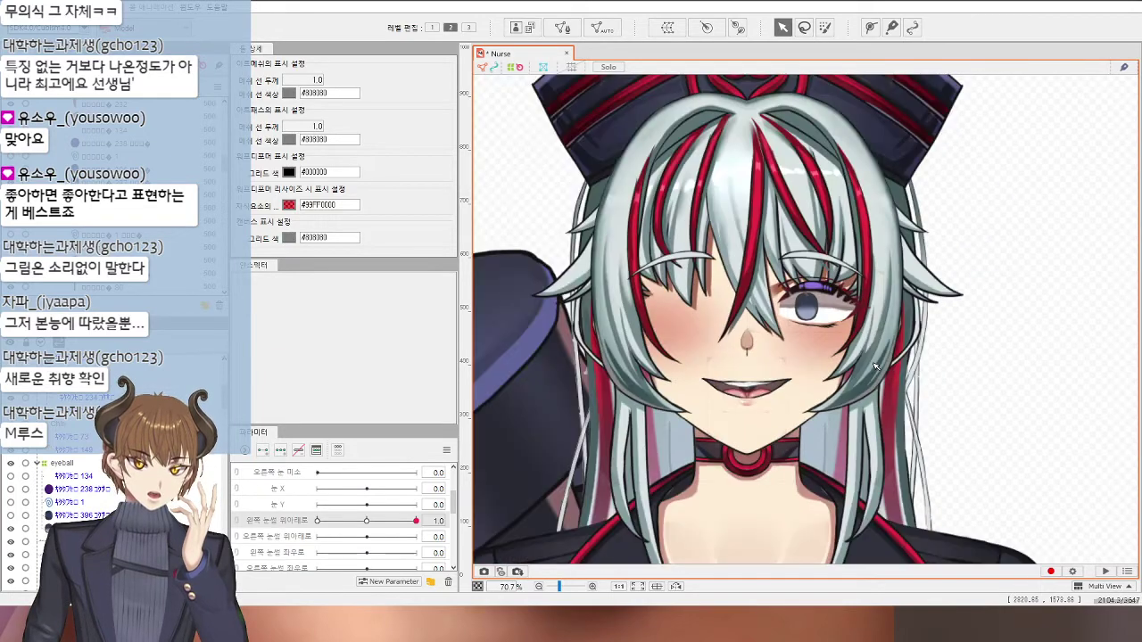
left_click(366, 520)
scroll(1039, 397, "down", 2)
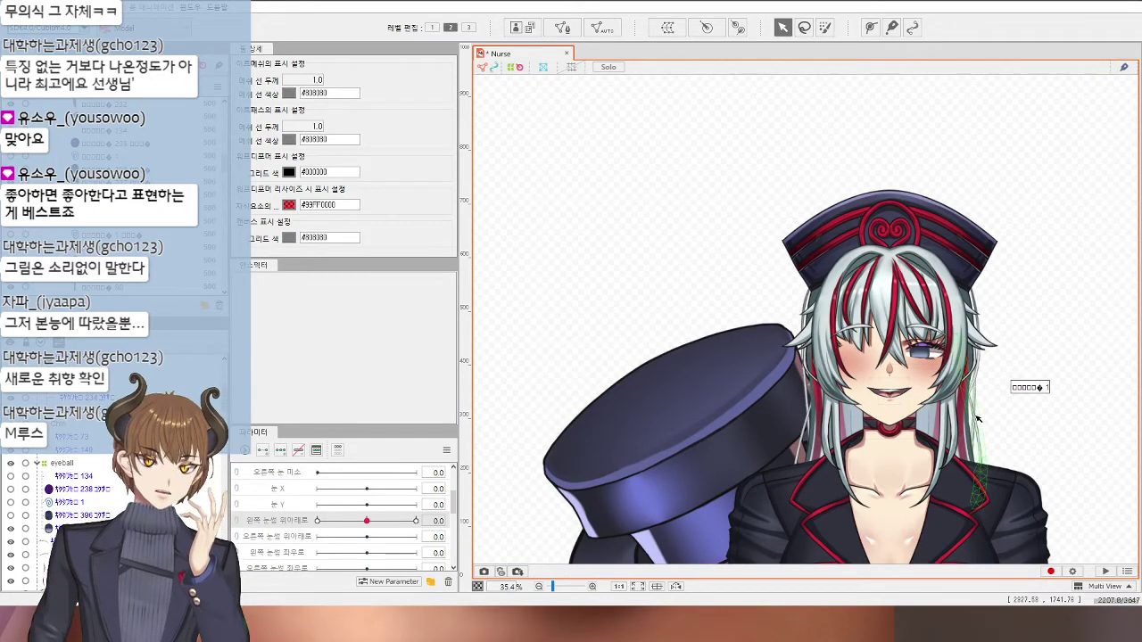
scroll(978, 419, "down", 1)
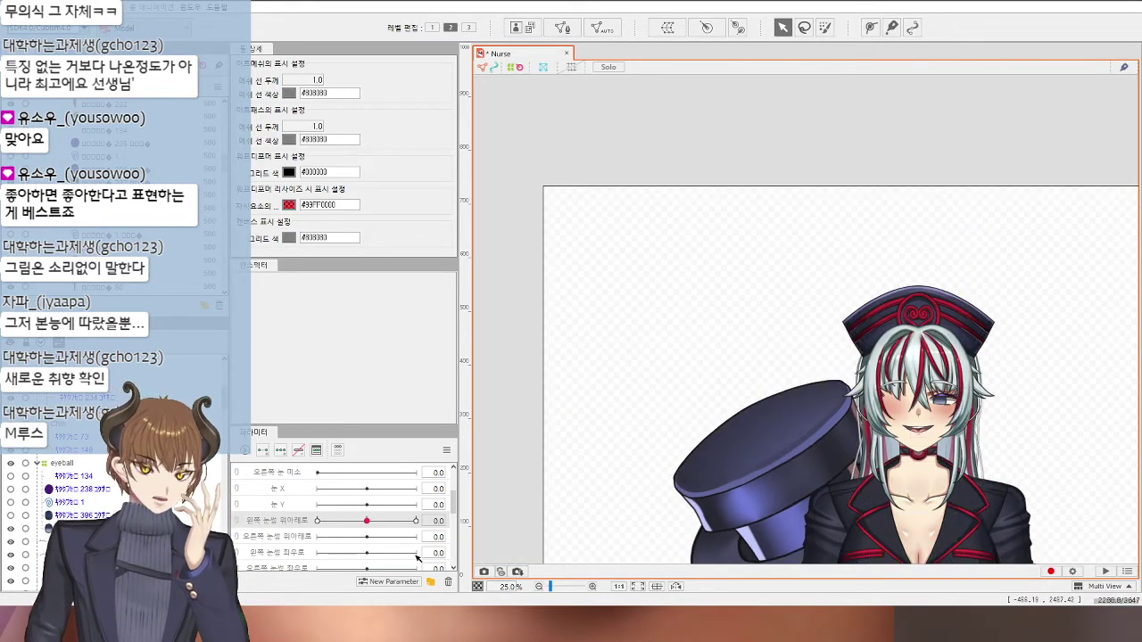
Step: Raise the blush parameter to 1.0 and check the reddened cheeks up close on the face
scroll(416, 557, "down", 4)
left_click_drag(330, 494, 415, 491)
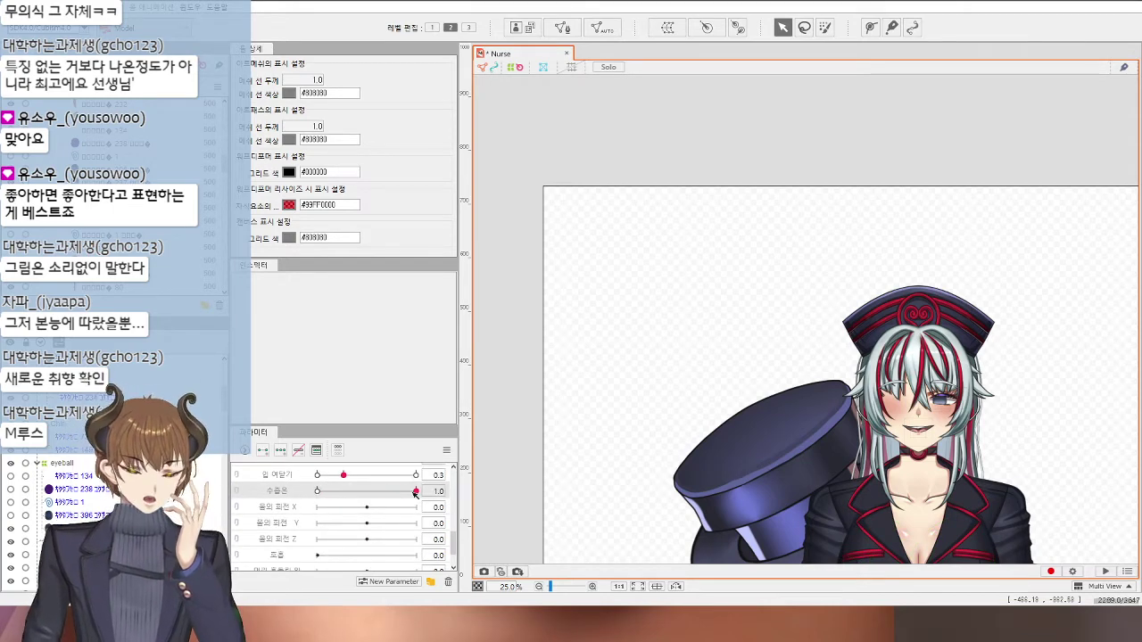
left_click_drag(328, 492, 416, 491)
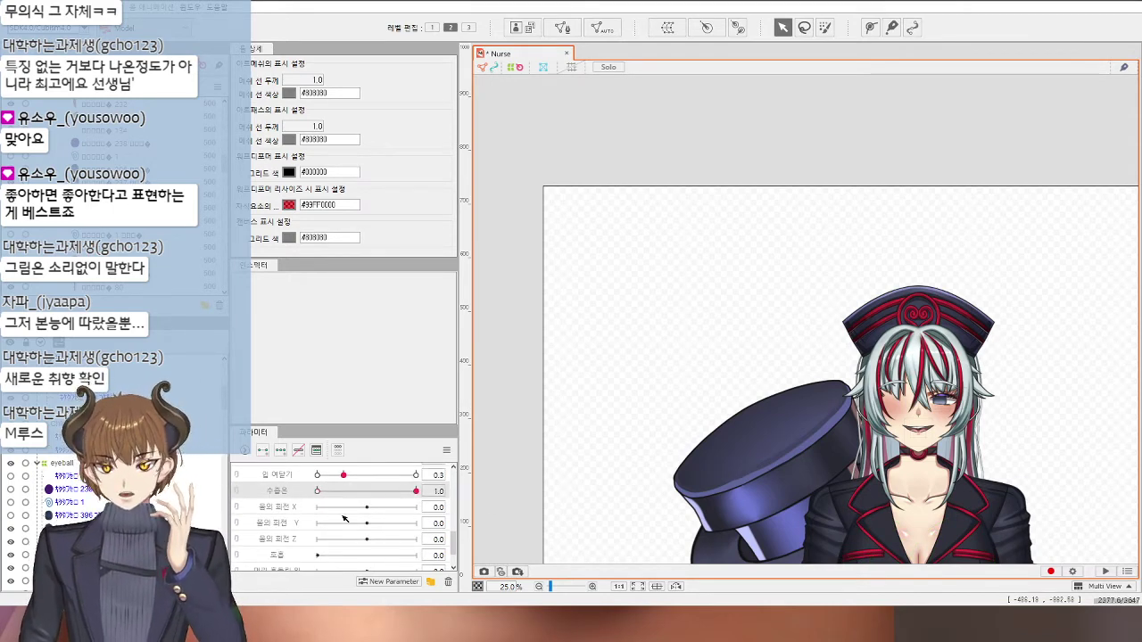
scroll(344, 517, "up", 1)
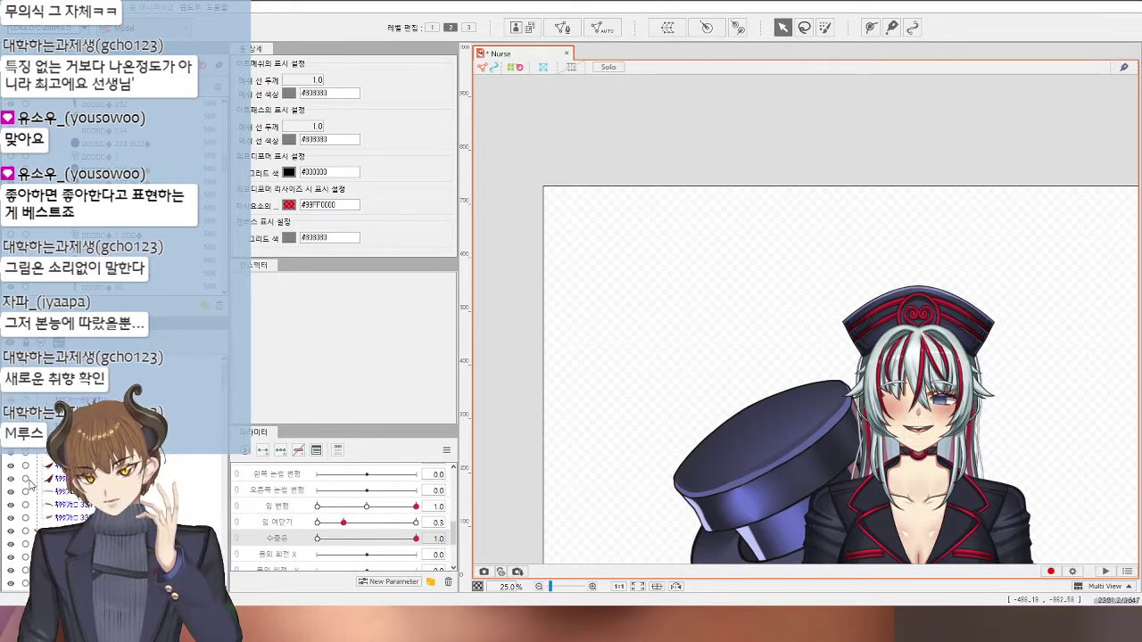
scroll(31, 483, "down", 2)
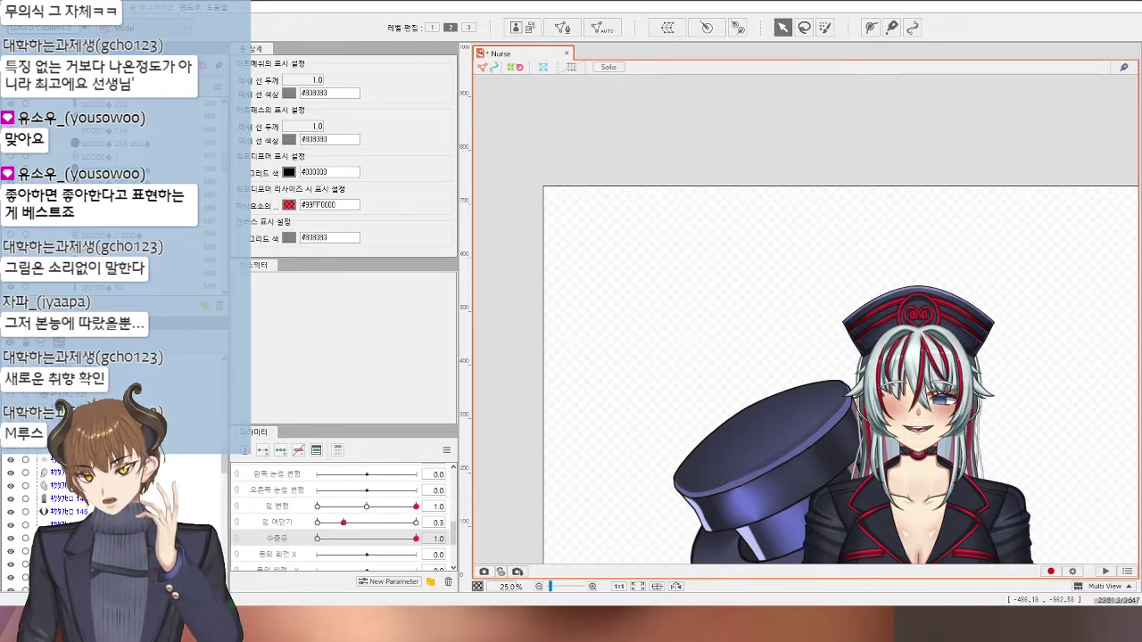
scroll(963, 411, "up", 5)
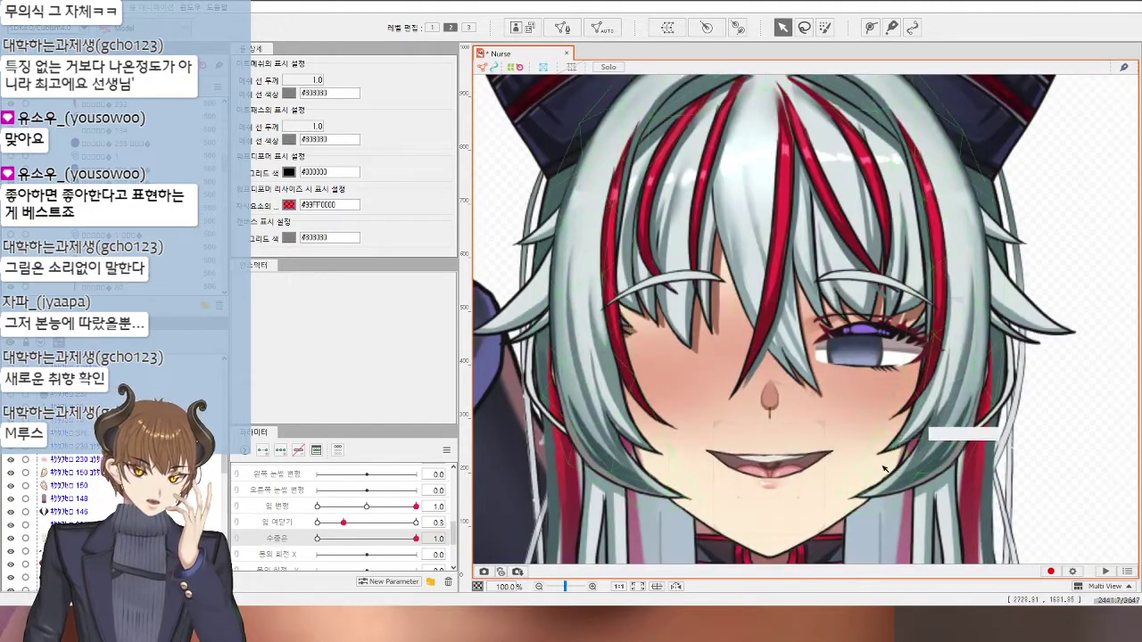
scroll(388, 544, "up", 5)
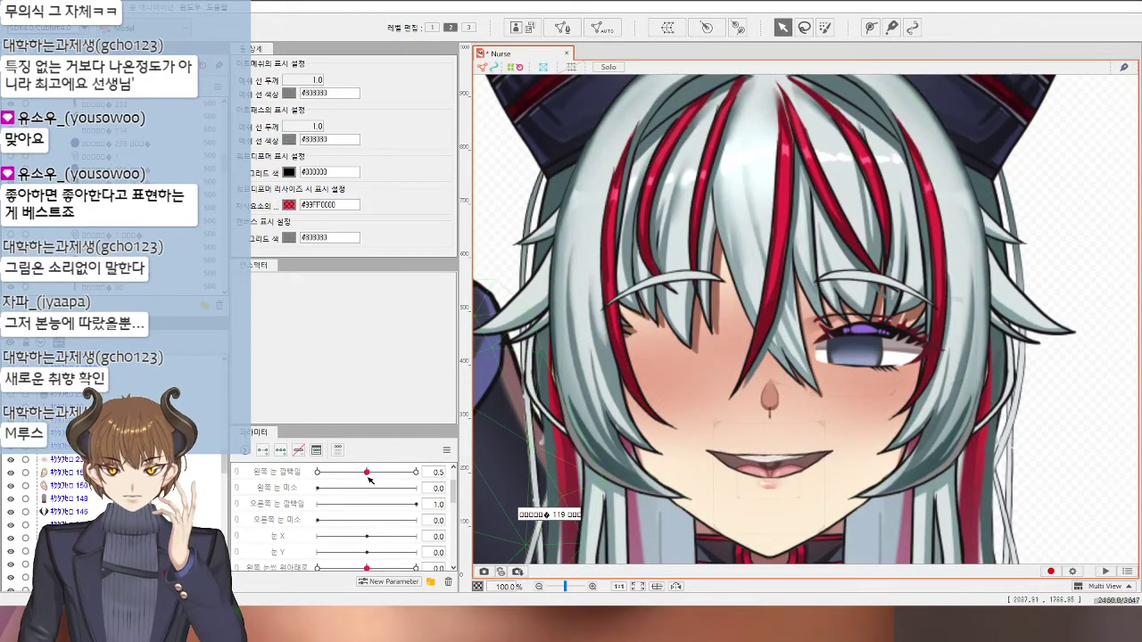
Step: Set the left eyebrow up/down parameter to 1.0 and the mouth form to 0.0, and check the expression on the face
scroll(375, 512, "down", 2)
left_click_drag(369, 521, 465, 527)
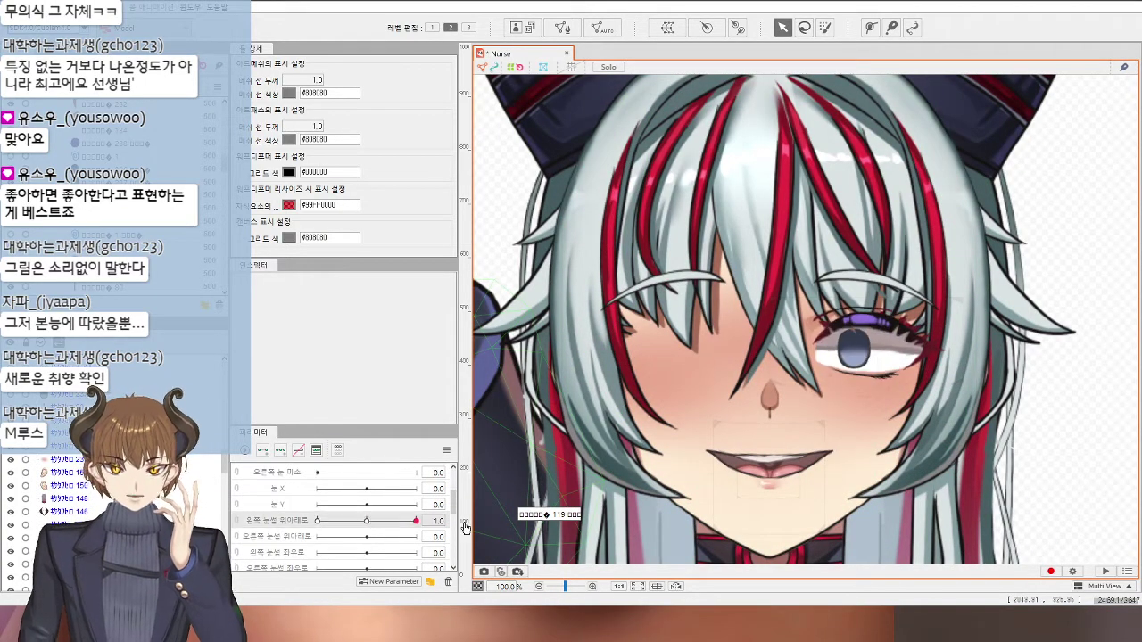
scroll(397, 516, "down", 5)
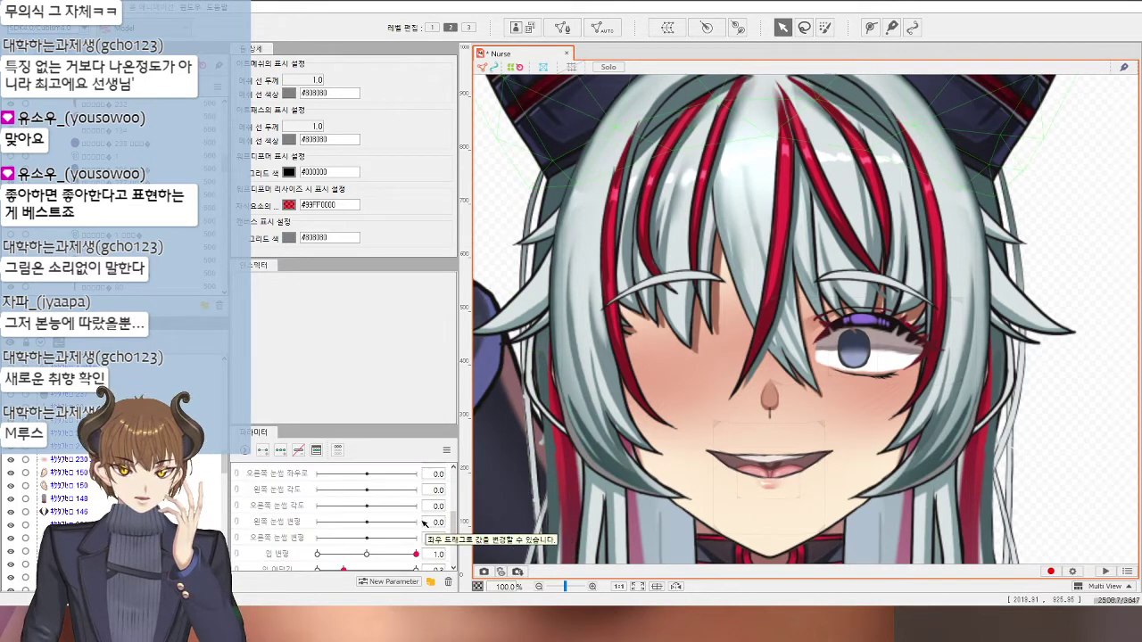
scroll(381, 510, "up", 2)
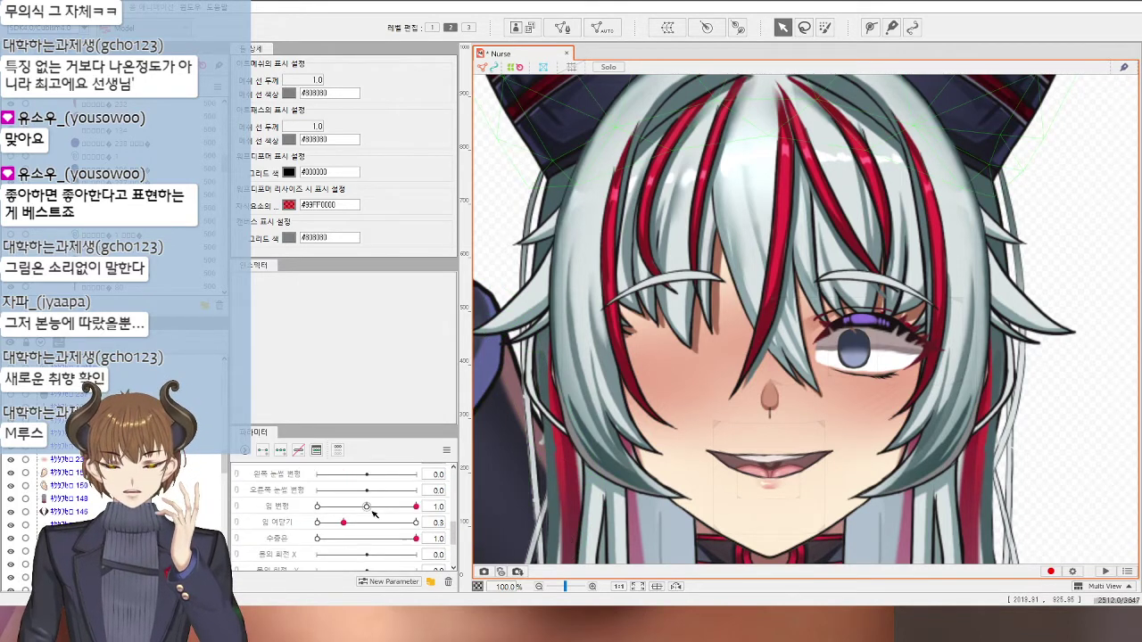
left_click(366, 506)
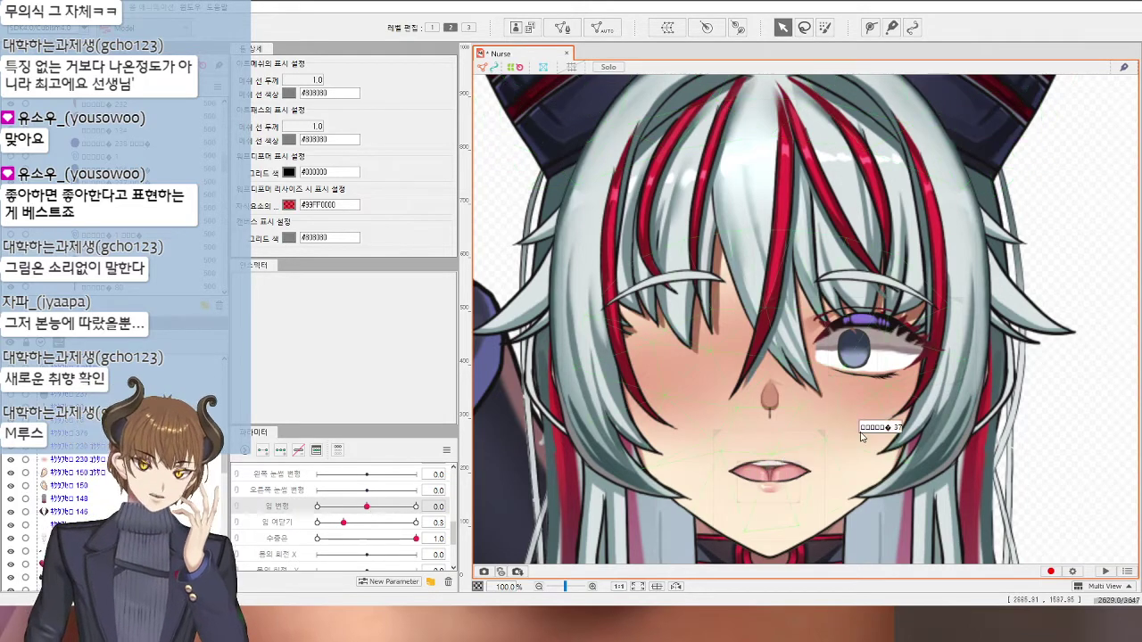
scroll(968, 351, "down", 1)
scroll(969, 350, "down", 1)
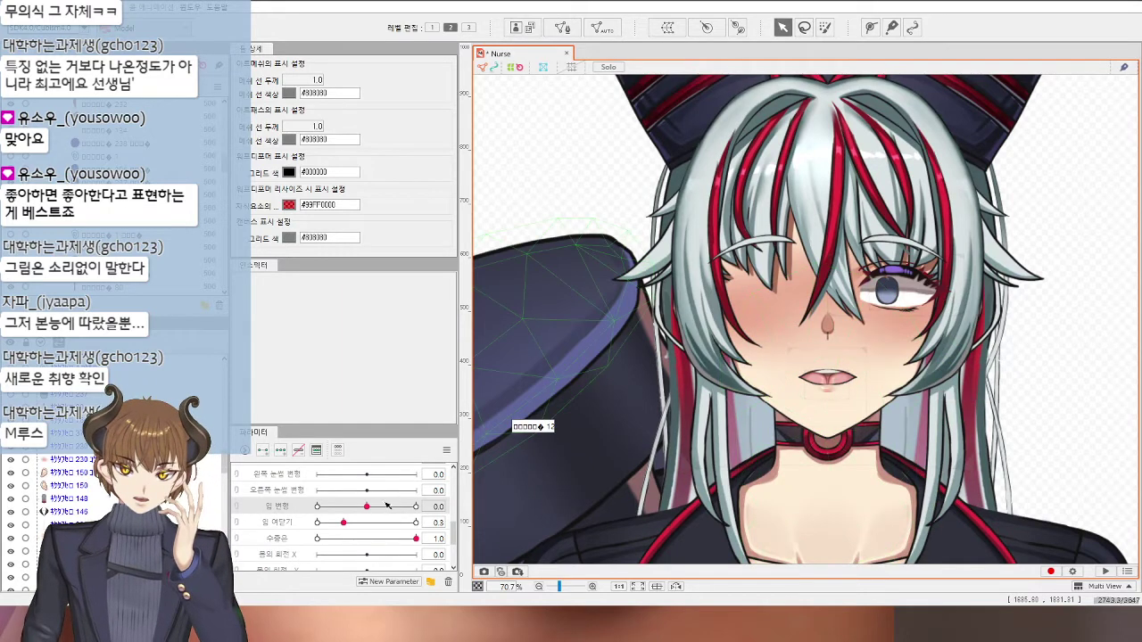
Step: Compare mouth forms -0.8 and 1.0 and check the smiling expression on the character's upper body
left_click_drag(366, 506, 329, 532)
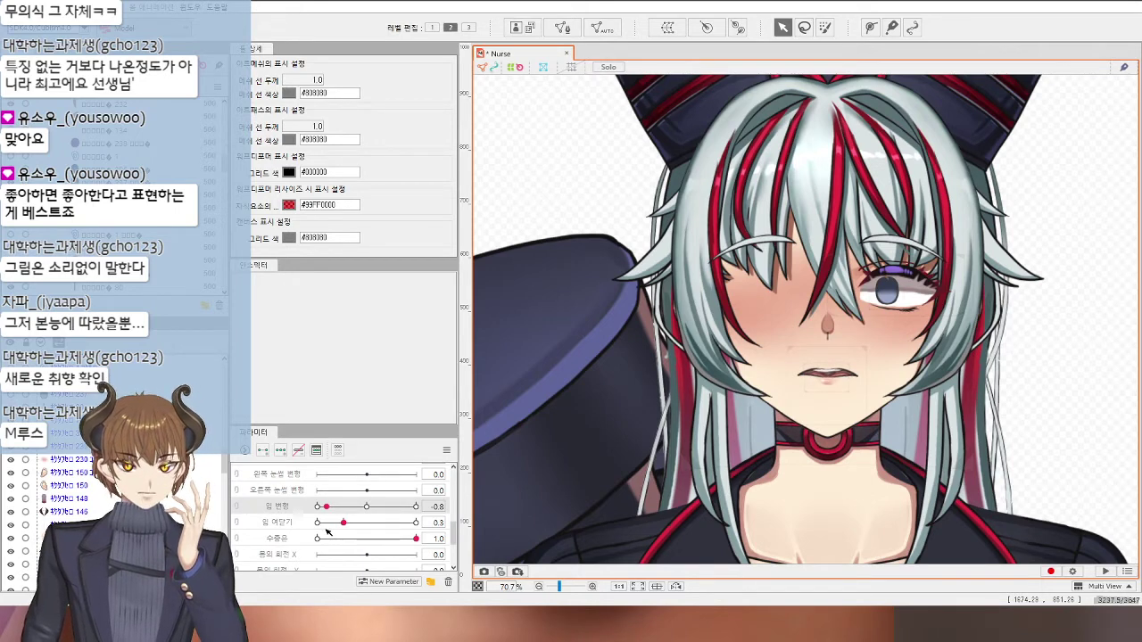
left_click_drag(328, 532, 417, 568)
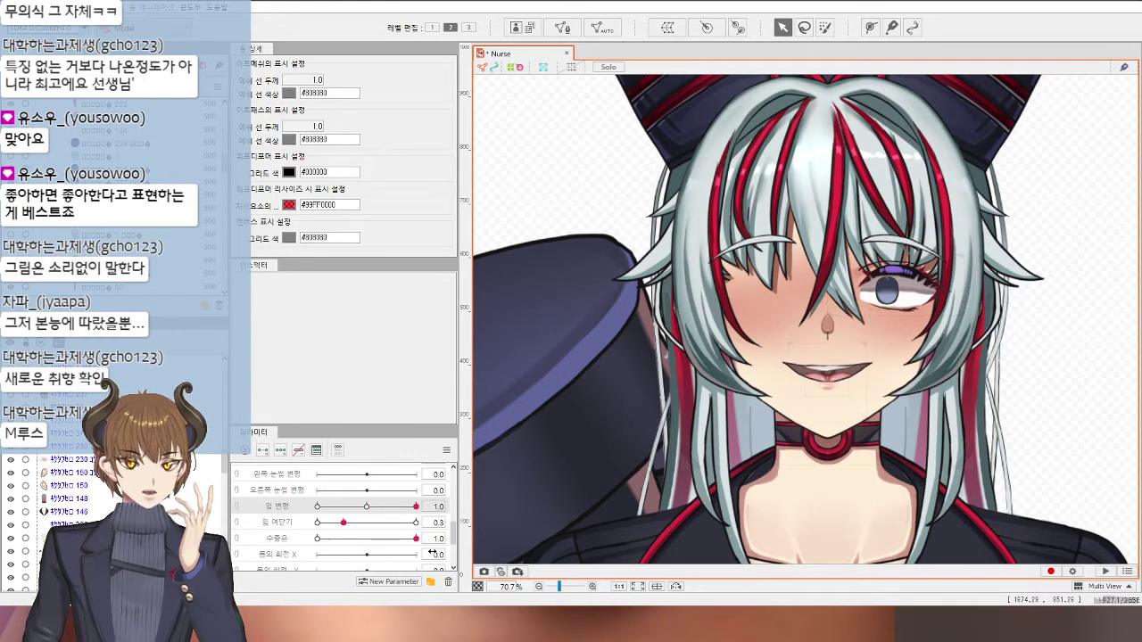
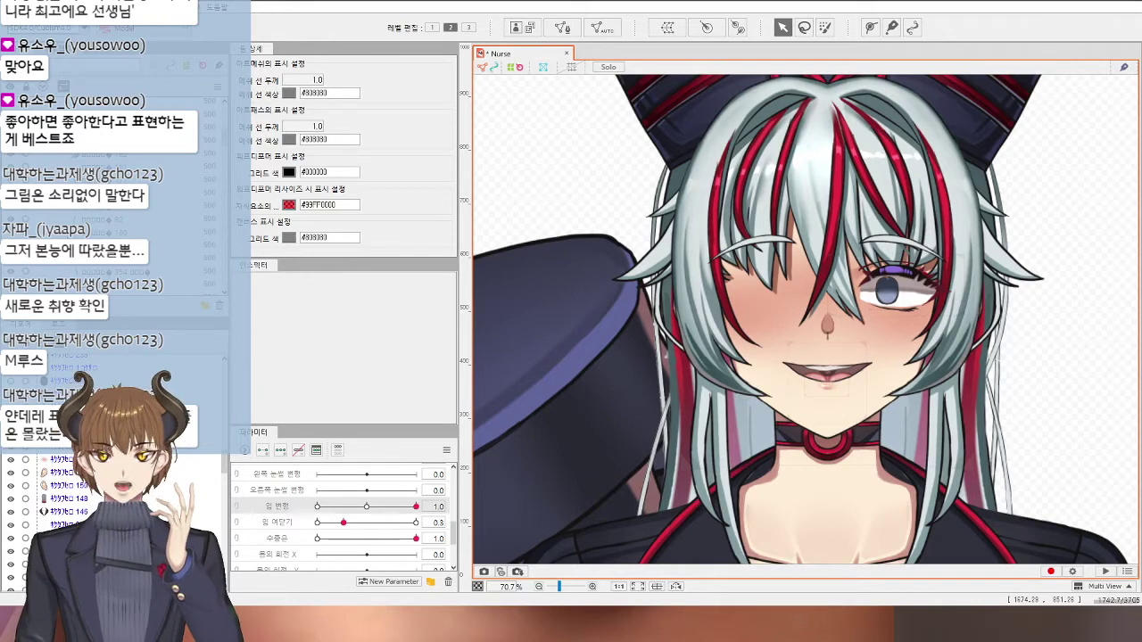
scroll(700, 419, "down", 5)
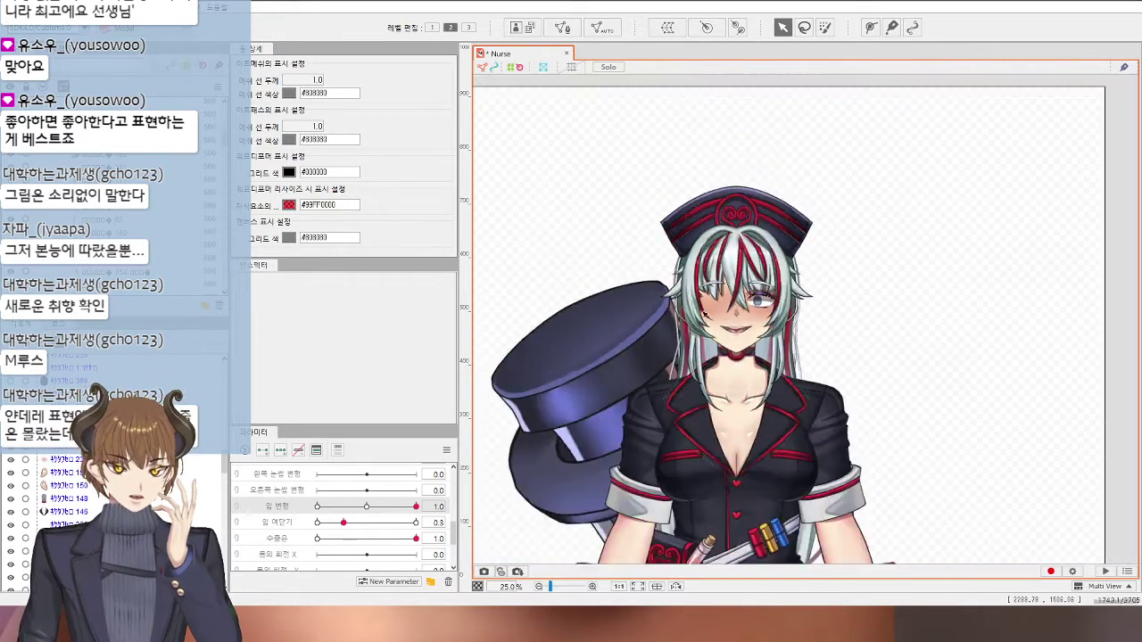
scroll(700, 419, "up", 2)
scroll(704, 411, "down", 2)
scroll(732, 356, "up", 4)
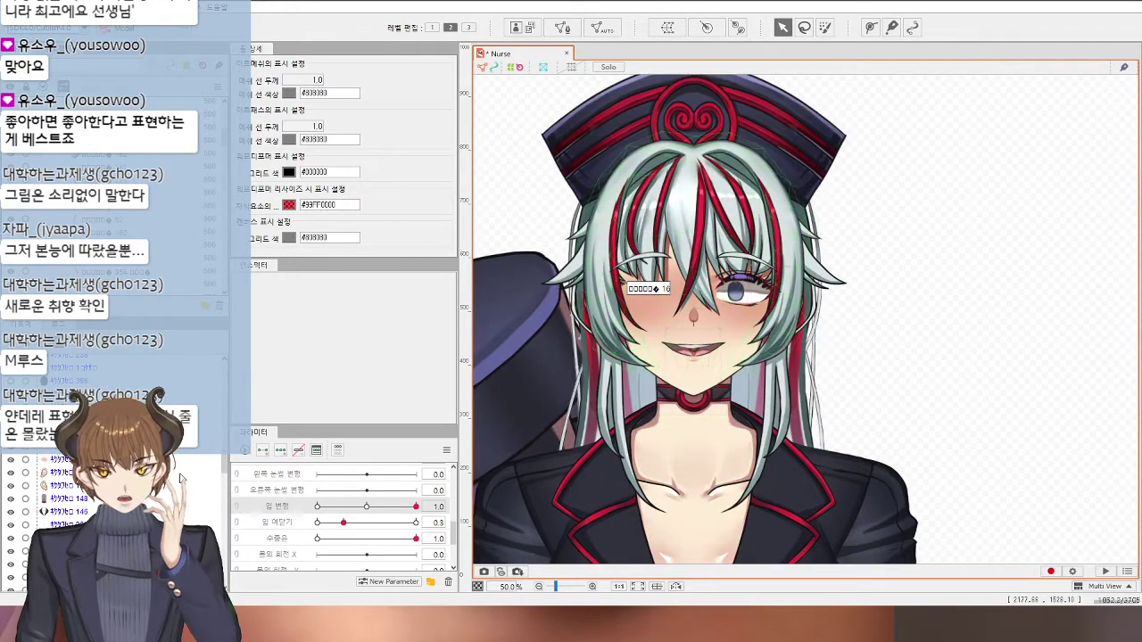
Step: Reset all parameters to their default values and check the neutral face up close
left_click(446, 450)
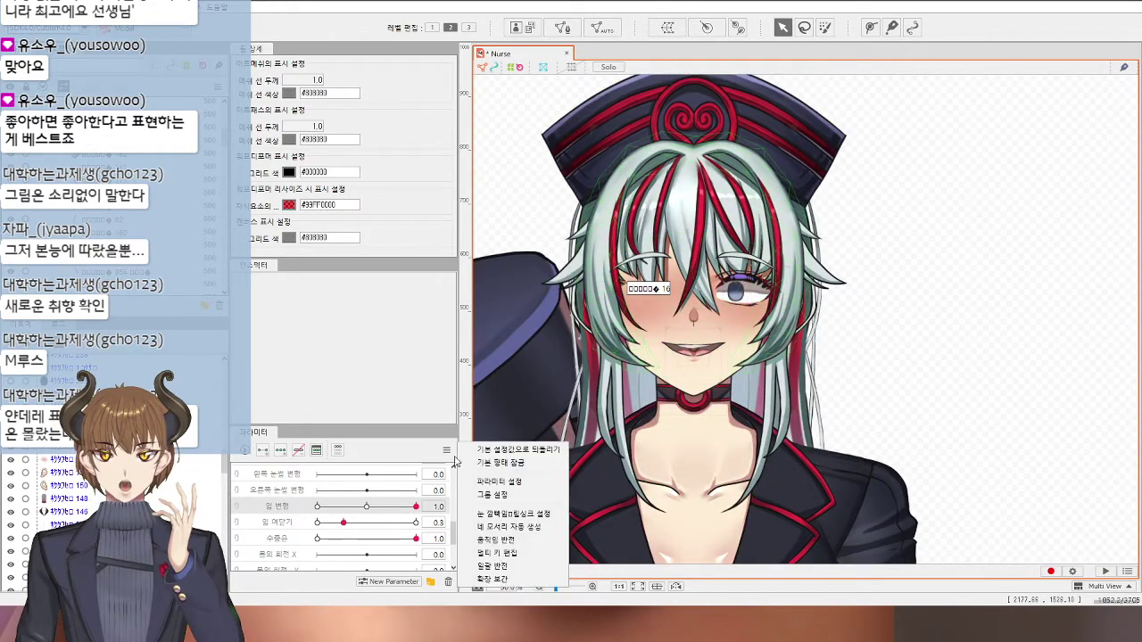
left_click(521, 451)
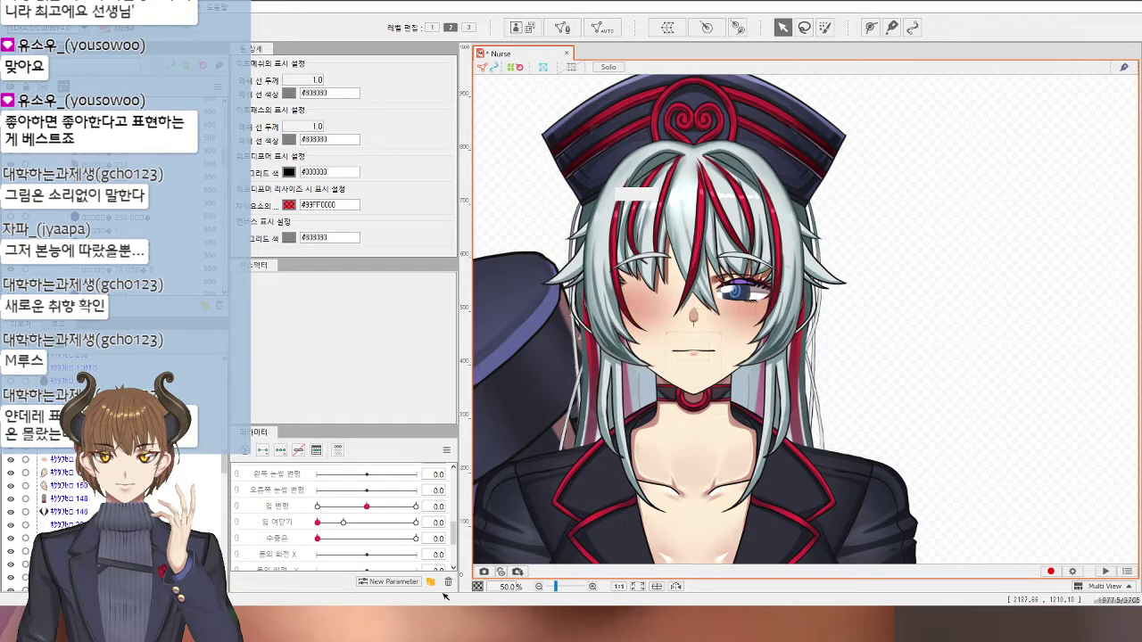
scroll(817, 369, "up", 3)
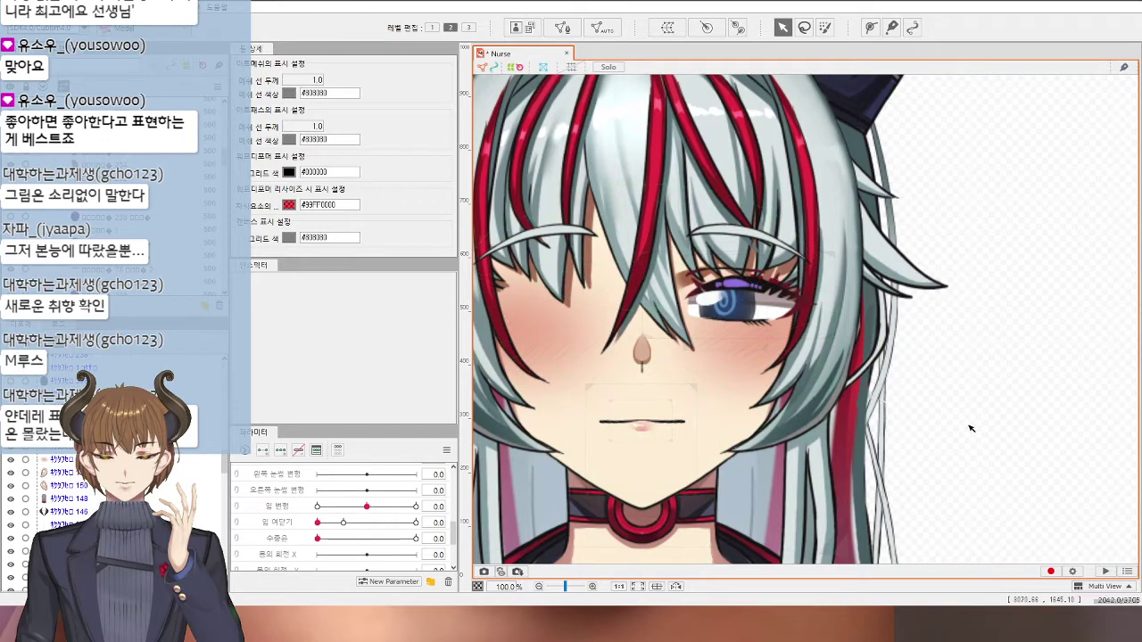
scroll(969, 429, "down", 2)
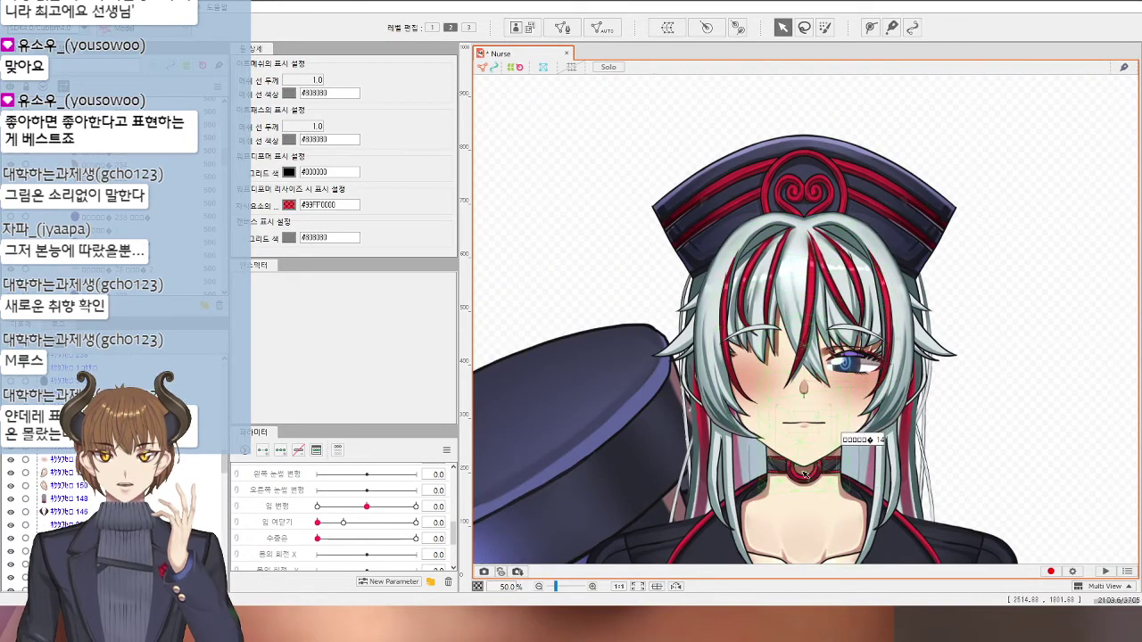
Step: Find the breath and body parameters, and select the jacket's torso mesh on the character
scroll(398, 507, "down", 2)
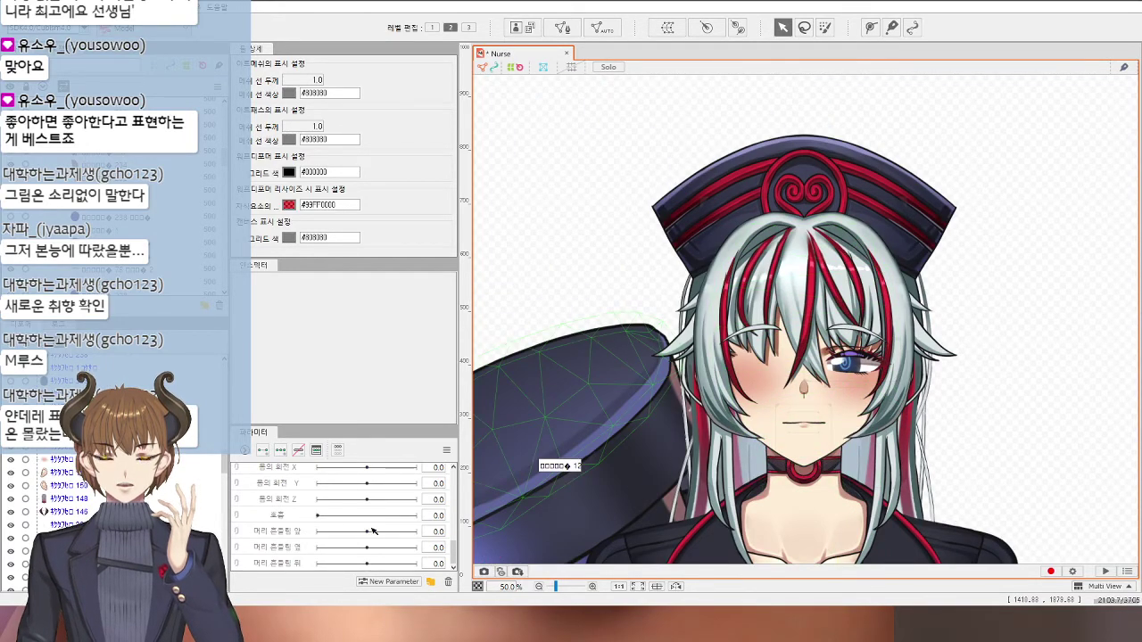
scroll(711, 516, "down", 2)
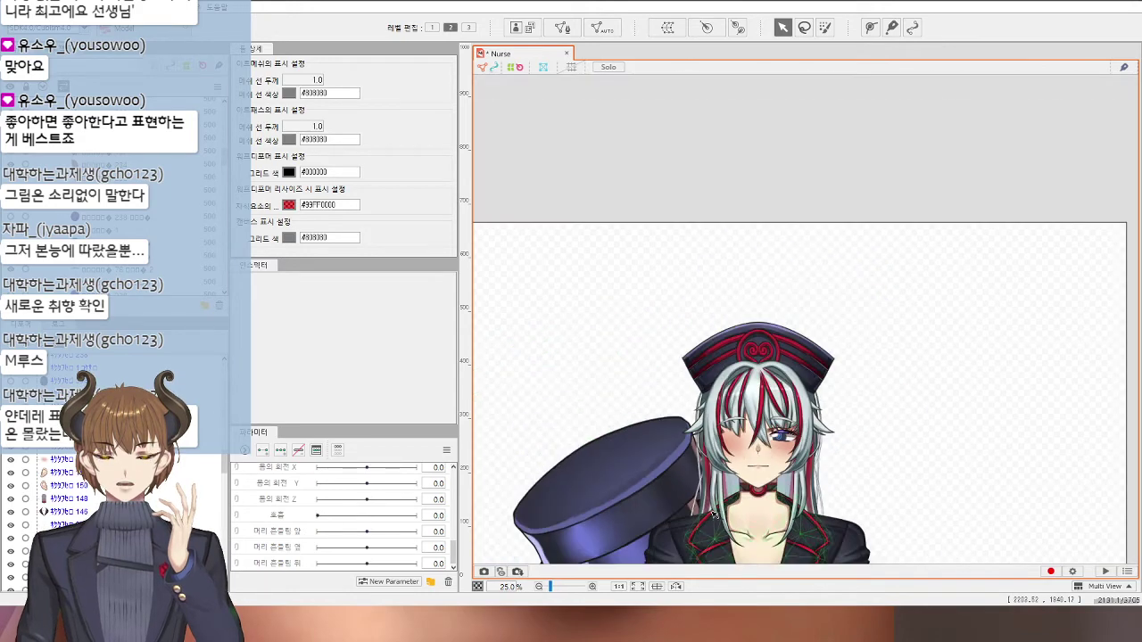
scroll(712, 516, "up", 2)
scroll(724, 505, "up", 2)
left_click_drag(772, 380, 763, 200)
scroll(759, 408, "down", 2)
left_click_drag(768, 460, 771, 312)
left_click(640, 294)
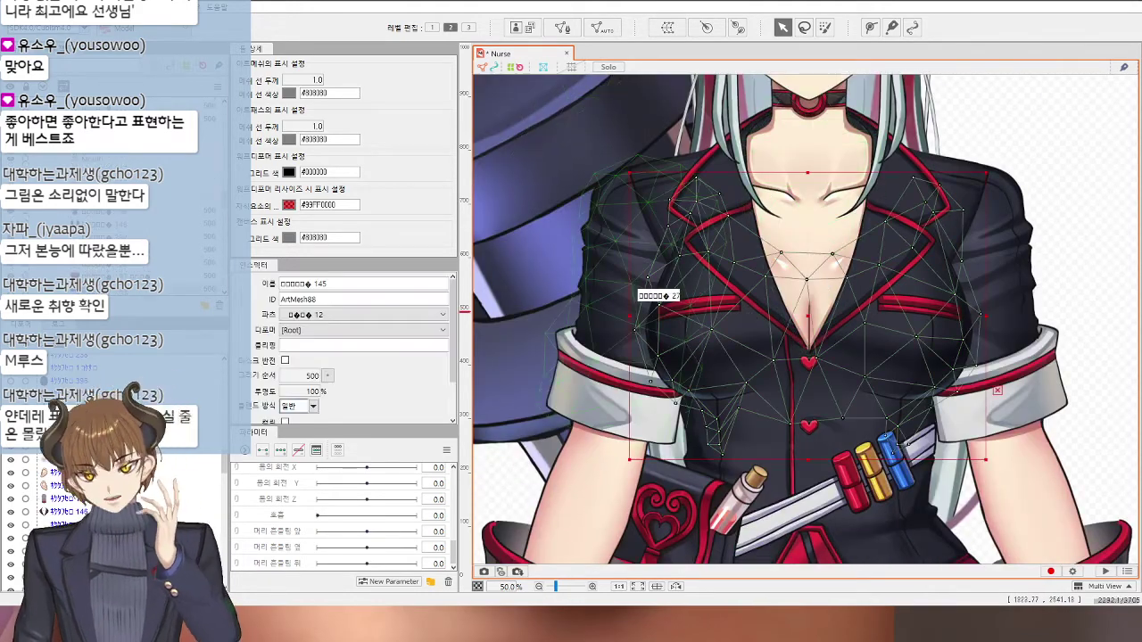
Step: Inspect the neck shadow, jacket panel, torso and collar meshes one by one to identify the upper-body parts
left_click(107, 550)
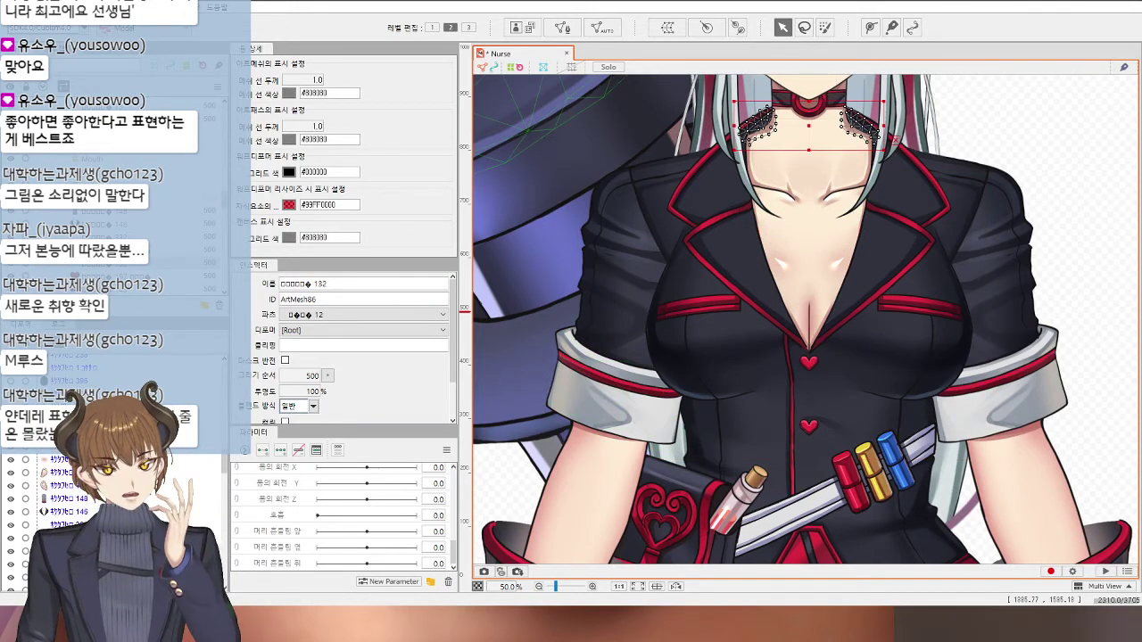
left_click(107, 564)
left_click(107, 586)
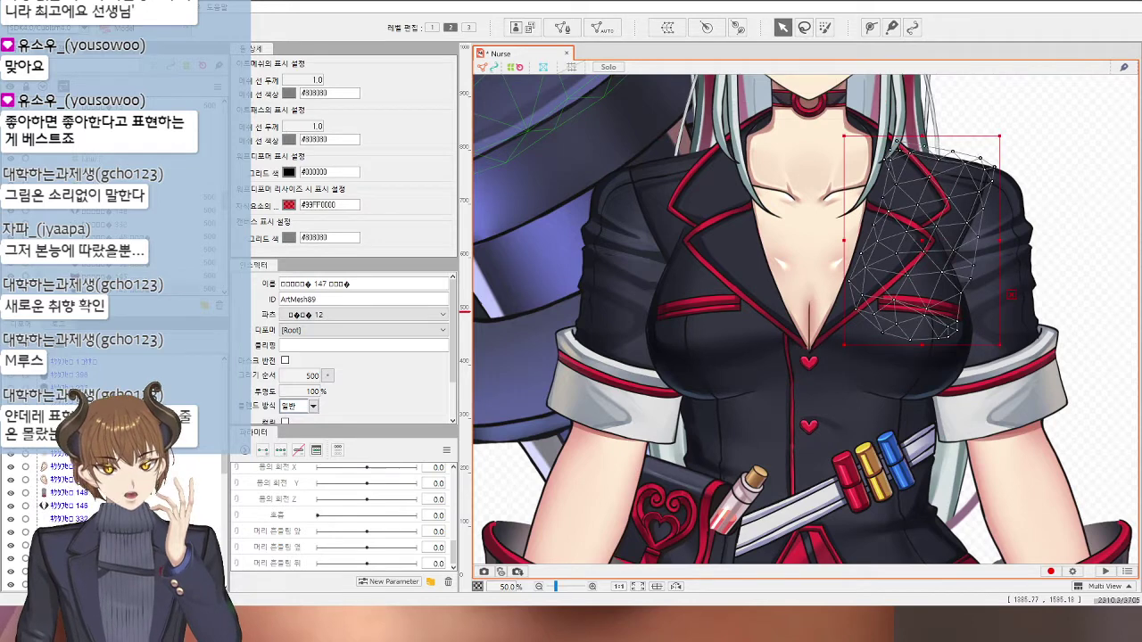
left_click(758, 375)
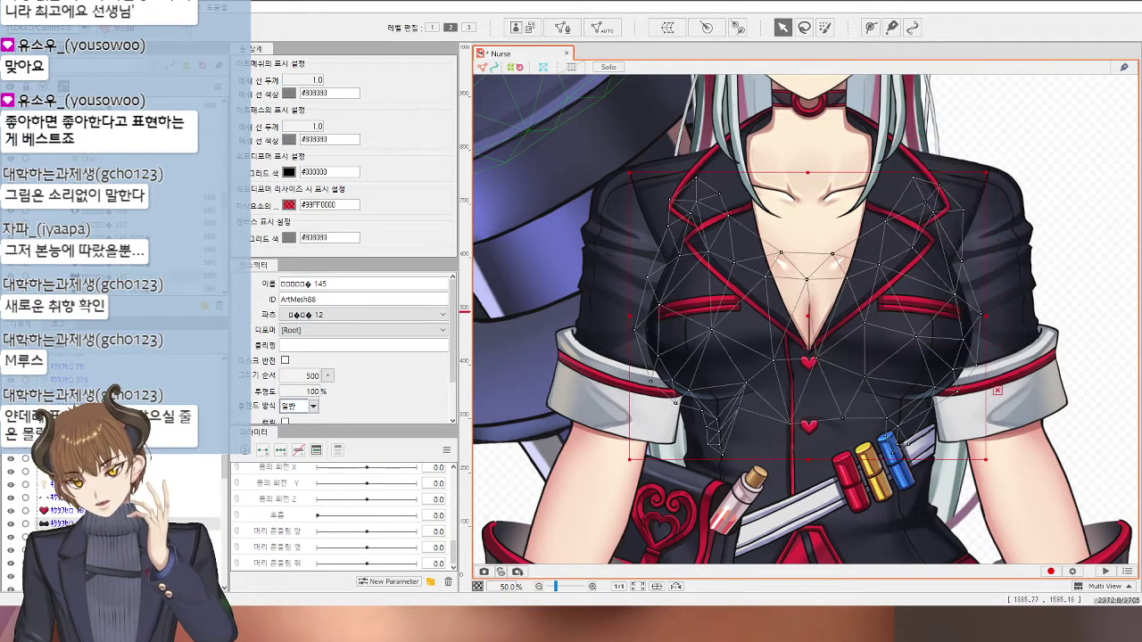
left_click(808, 361)
left_click(107, 484)
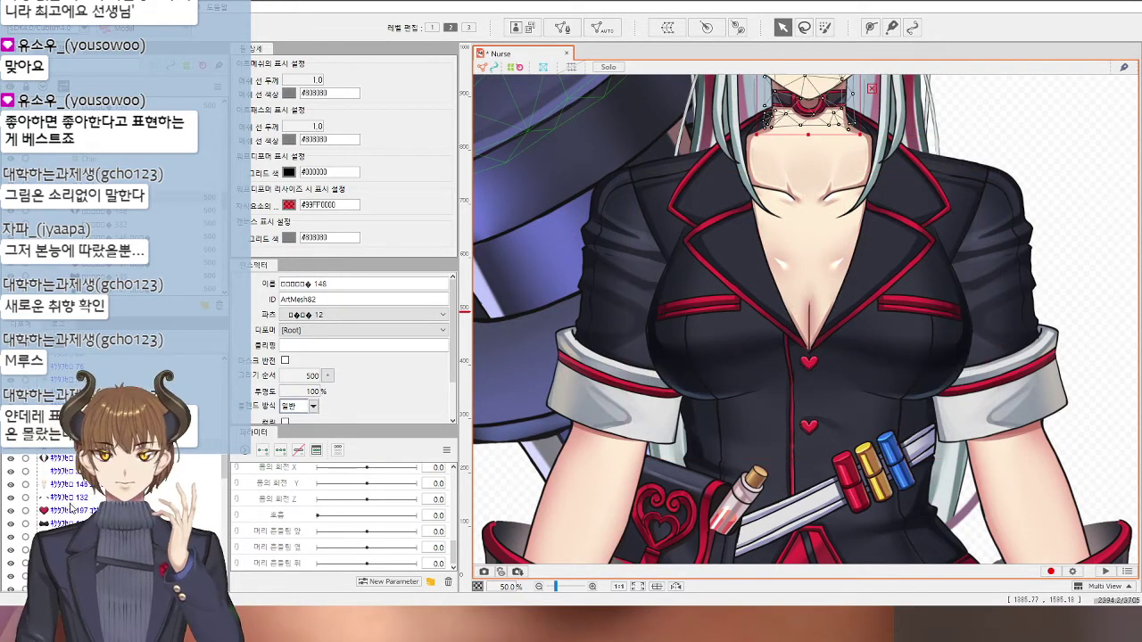
left_click(65, 472)
left_click(67, 459)
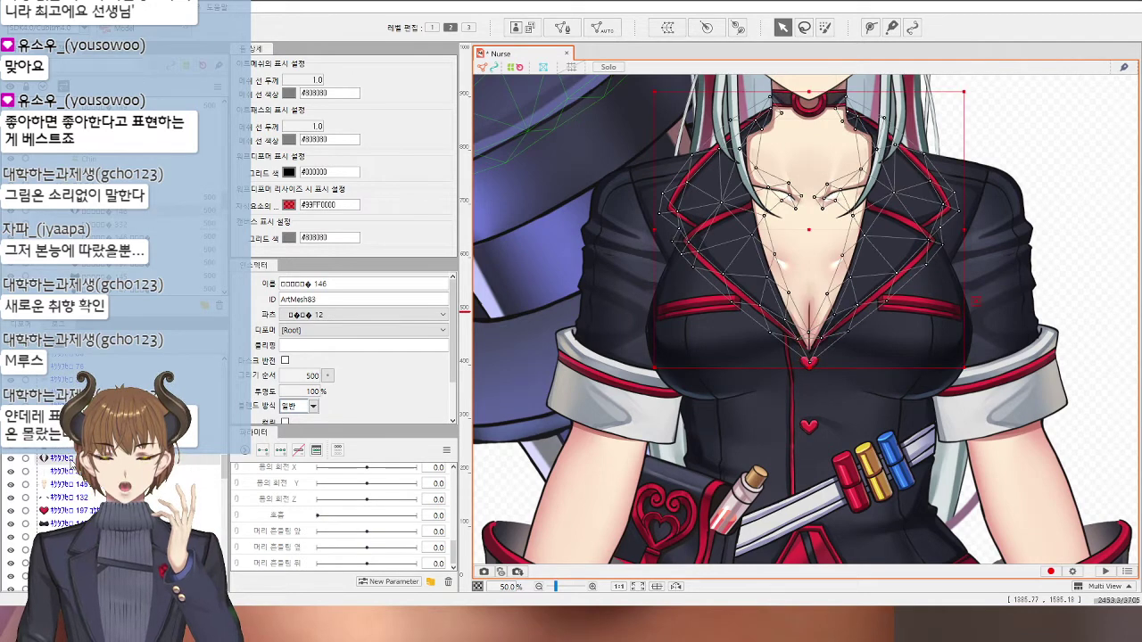
Step: Select the face-and-neck mesh together with the collar, jacket torso and hip pouch meshes
left_click(67, 484)
scroll(67, 485, "down", 1)
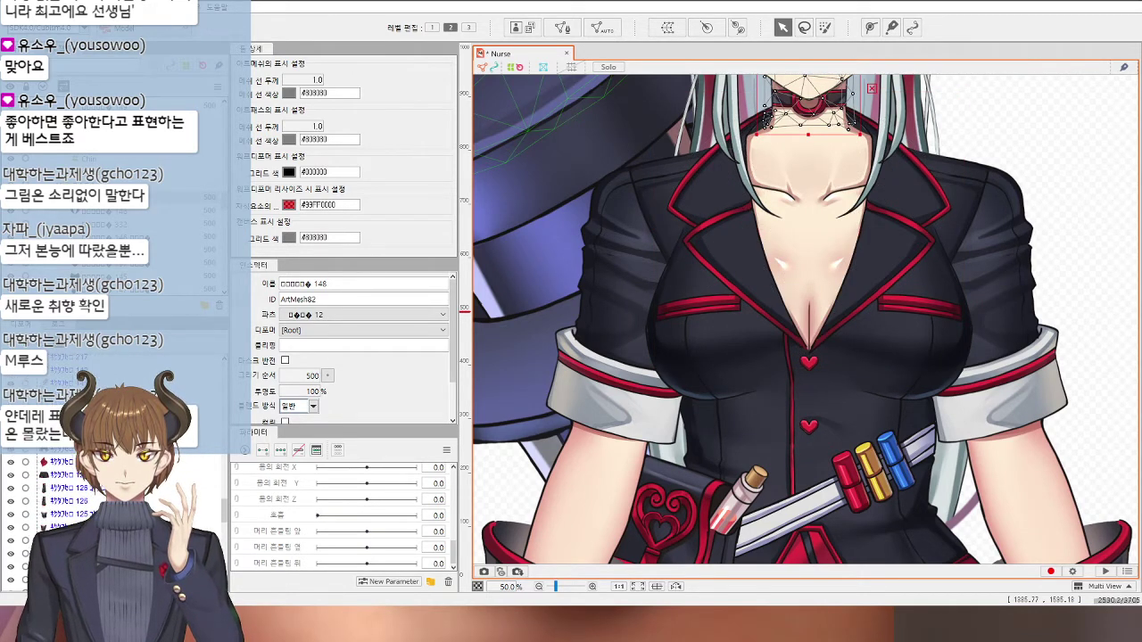
scroll(76, 517, "down", 3)
scroll(687, 299, "down", 3)
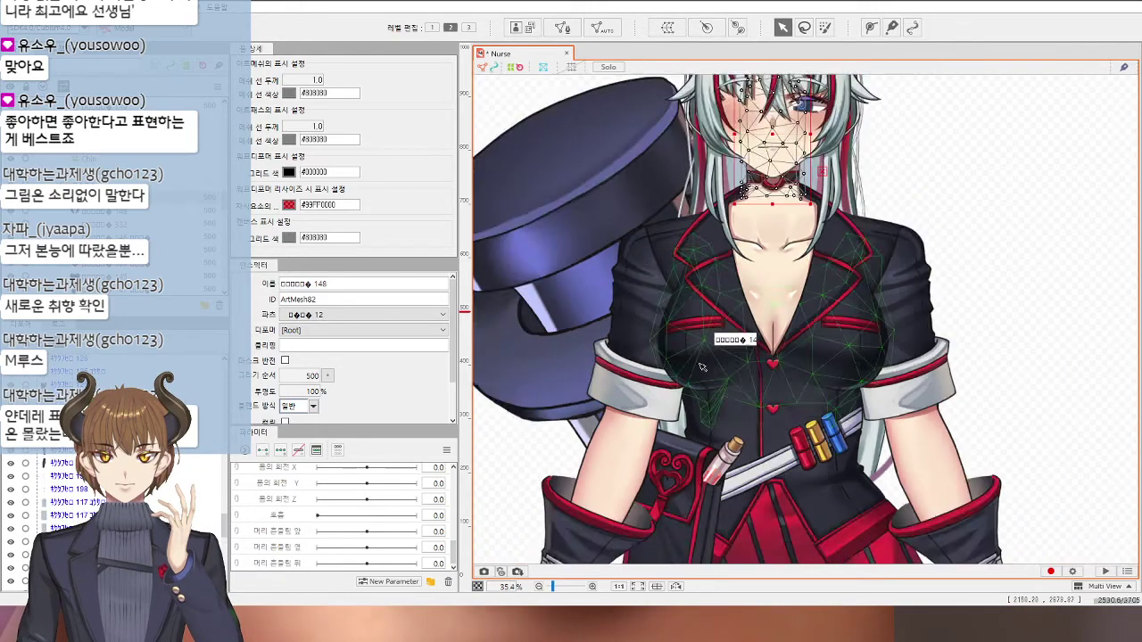
left_click_drag(687, 330, 667, 249)
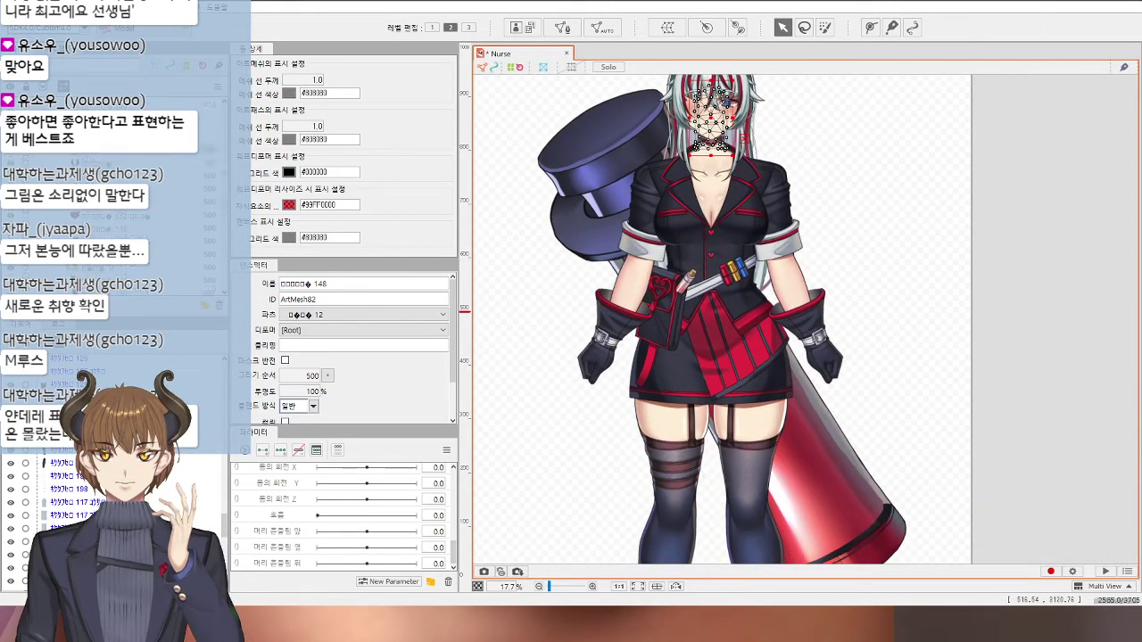
left_click(116, 163, "shift")
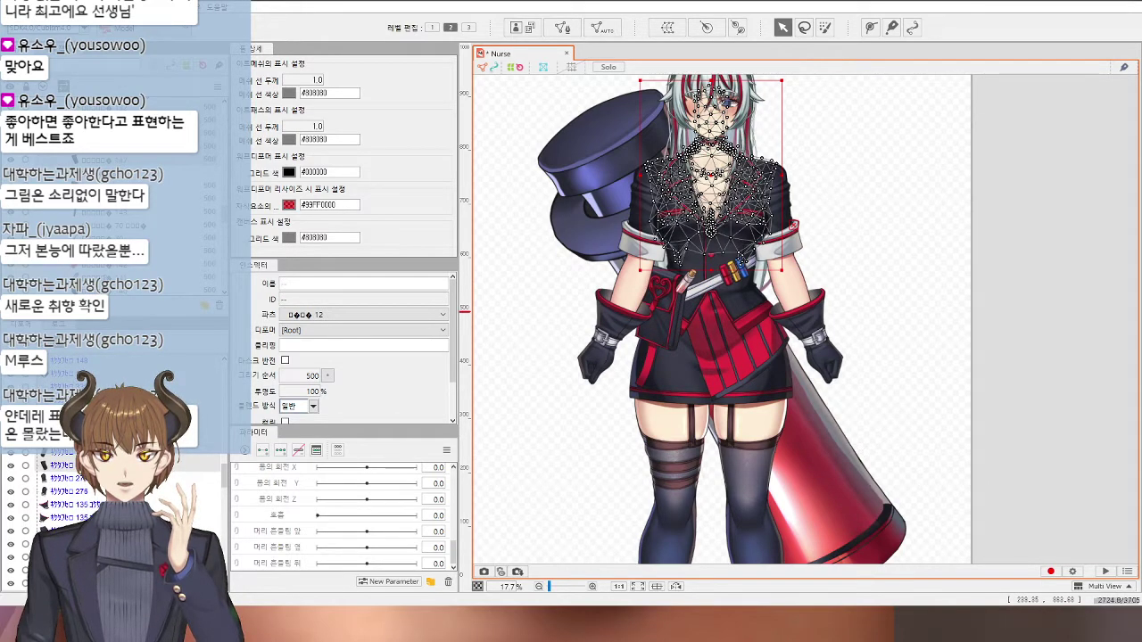
left_click(98, 225, "shift")
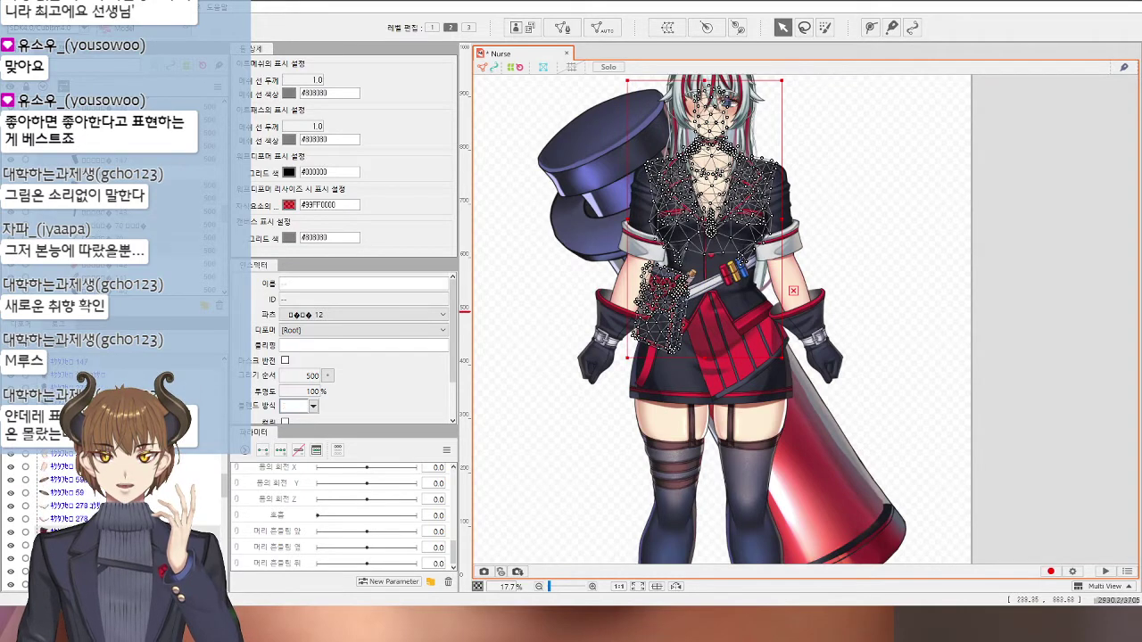
Step: Add the red skirt stripe, the waist belt pieces and the red plaid skirt panel to the selected body meshes
left_click(646, 365, "shift")
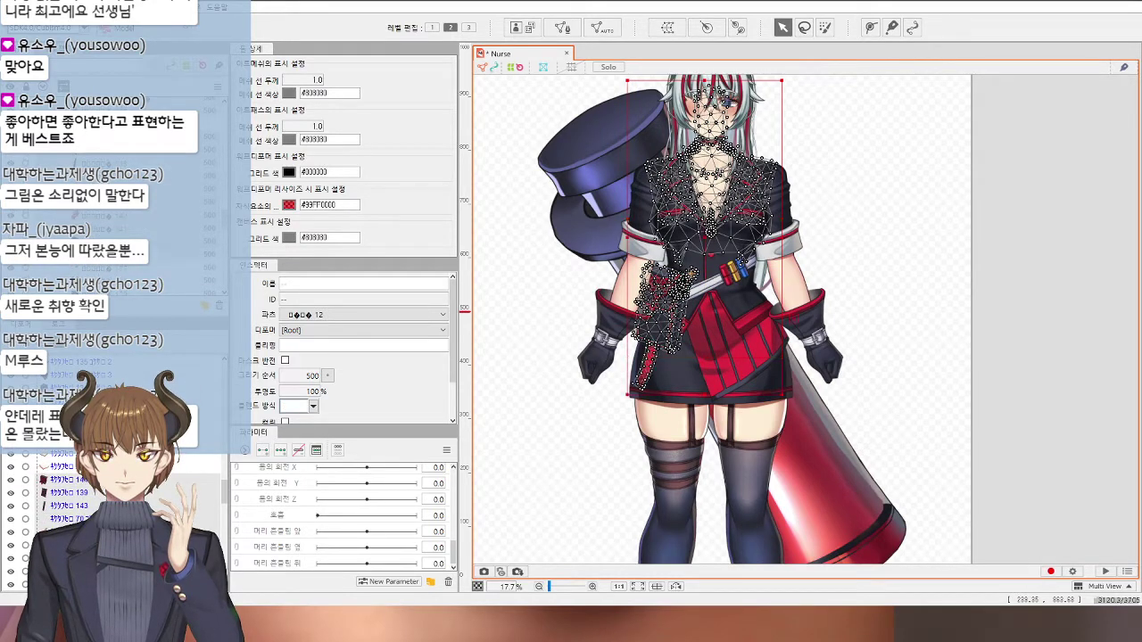
left_click(733, 273, "shift")
left_click(102, 220, "shift")
left_click(104, 269, "shift")
left_click(105, 269, "shift")
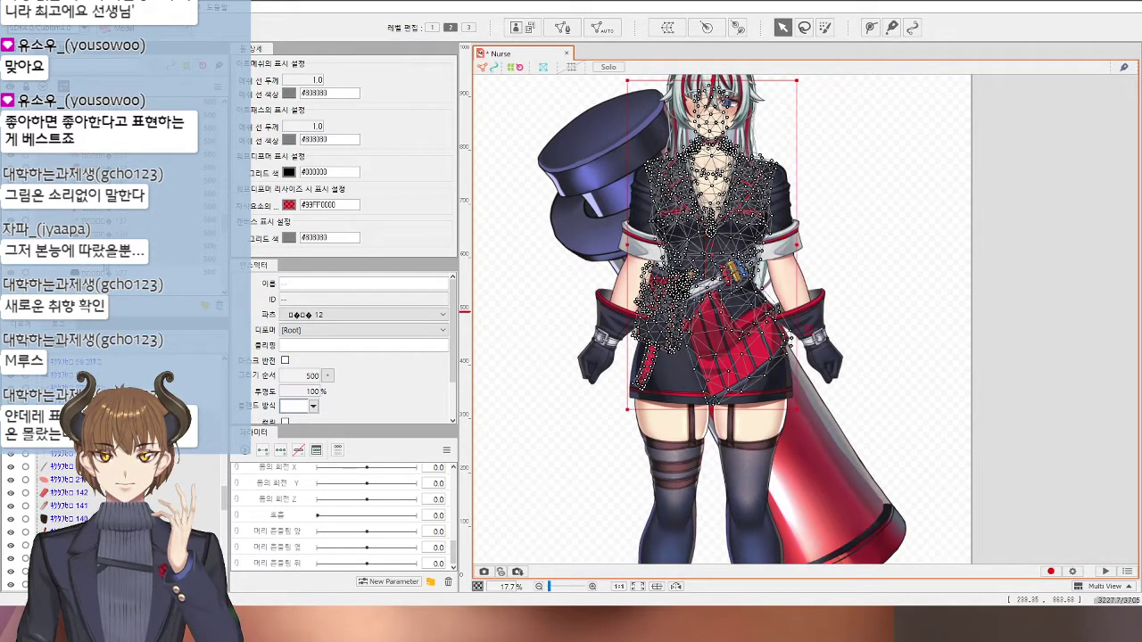
left_click(667, 375, "shift")
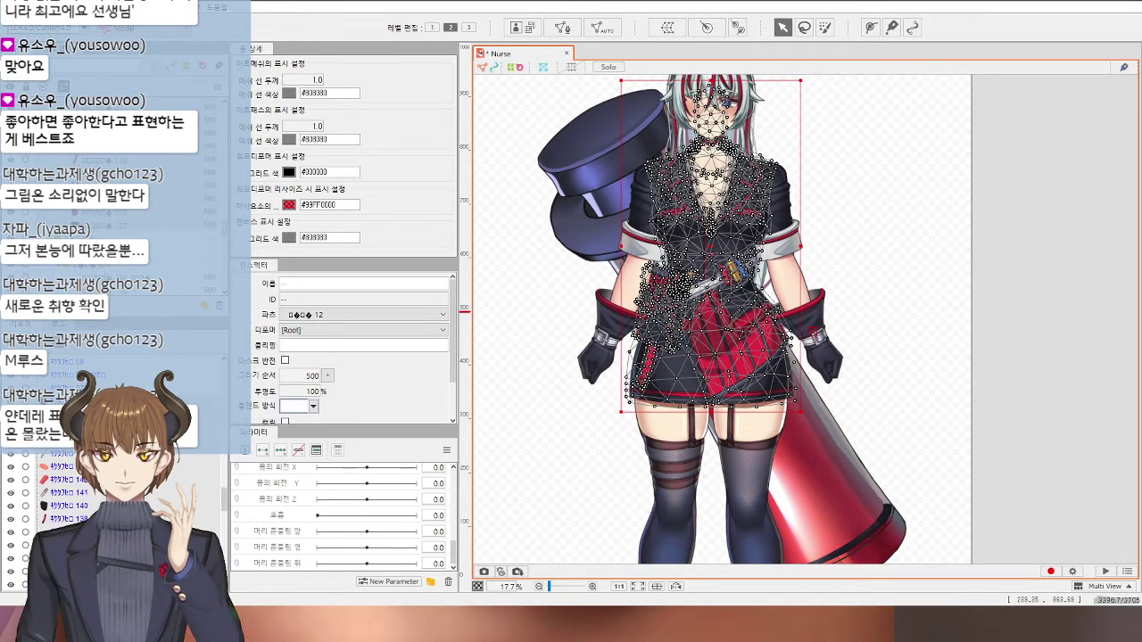
left_click(105, 230, "ctrl")
Step: Create a 5 x 5 warp deformer named breath around the selected body meshes and add two keys for the breath parameter (호흡)
scroll(614, 216, "down", 2)
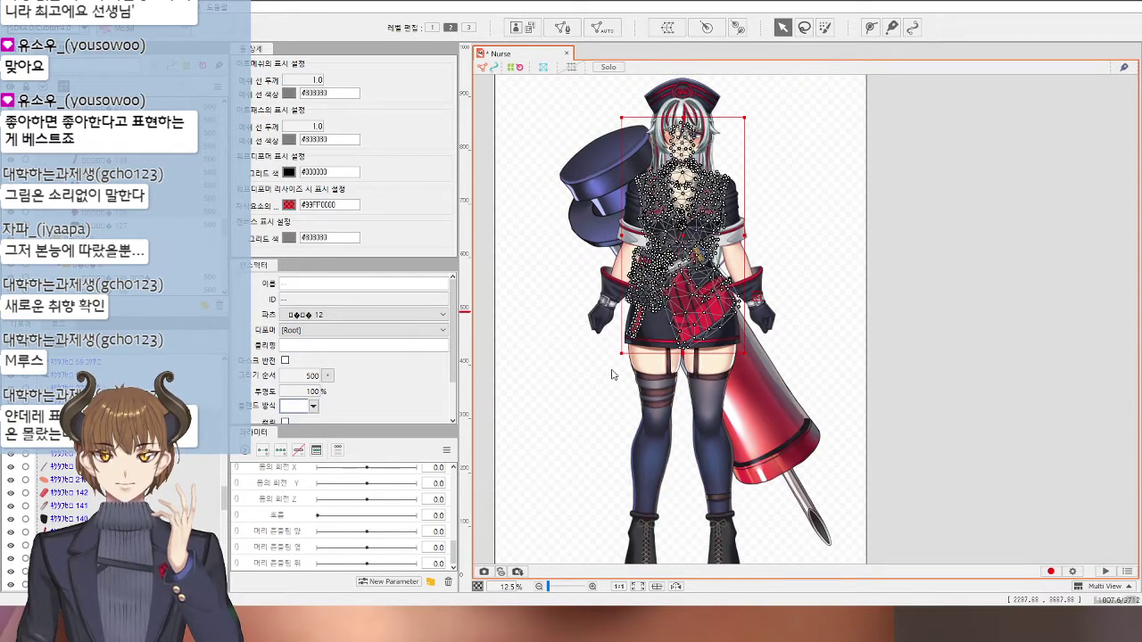
left_click(667, 506)
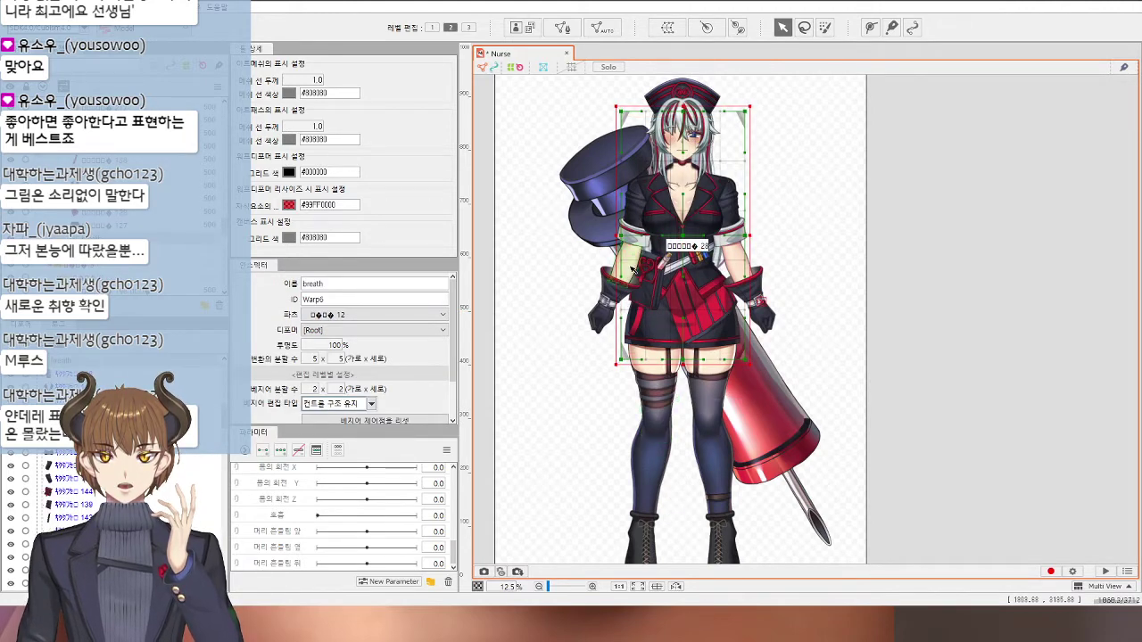
scroll(685, 132, "up", 3)
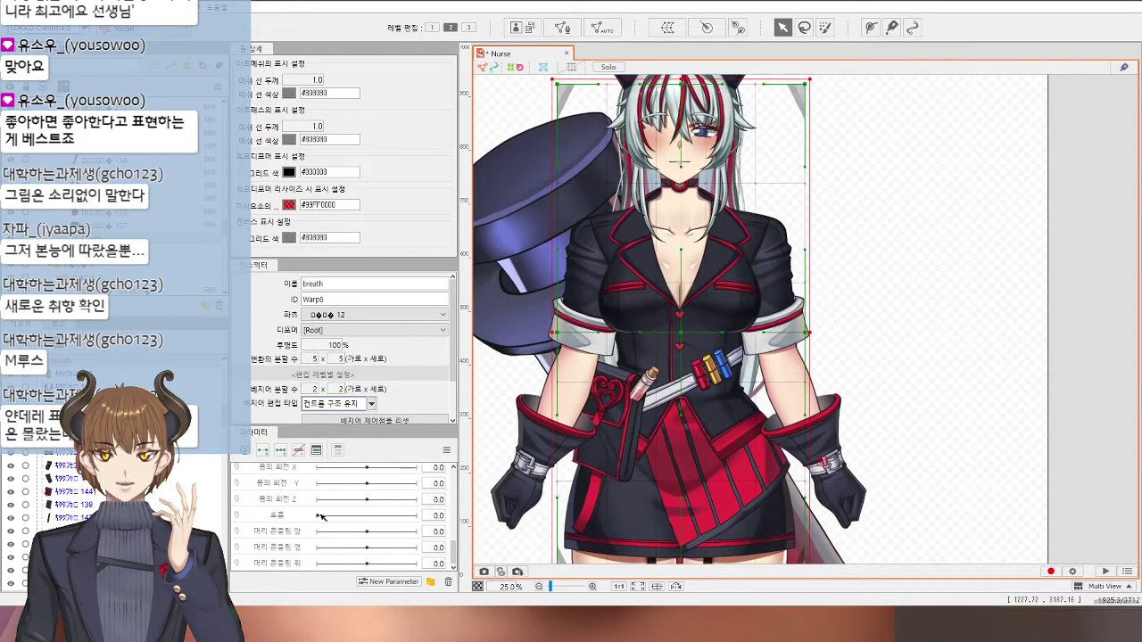
left_click_drag(683, 153, 569, 330)
left_click(263, 450)
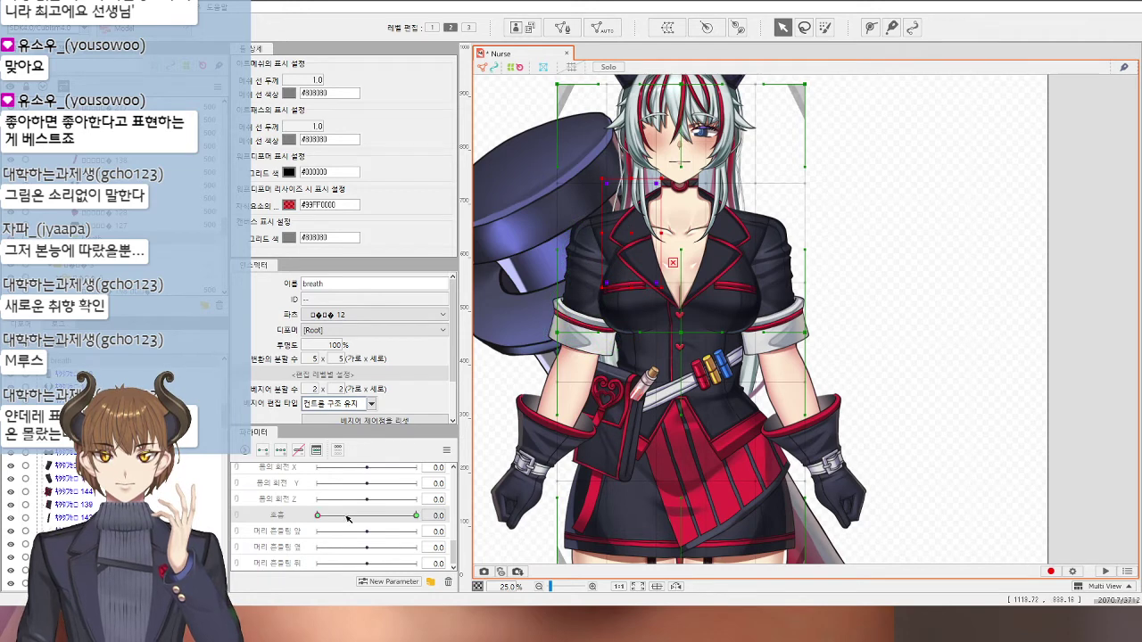
Step: Set the breath parameter to 1.0, shift the chest control points of the breath warp deformer and scrub the parameter to compare
left_click_drag(324, 517, 420, 526)
left_click(596, 520)
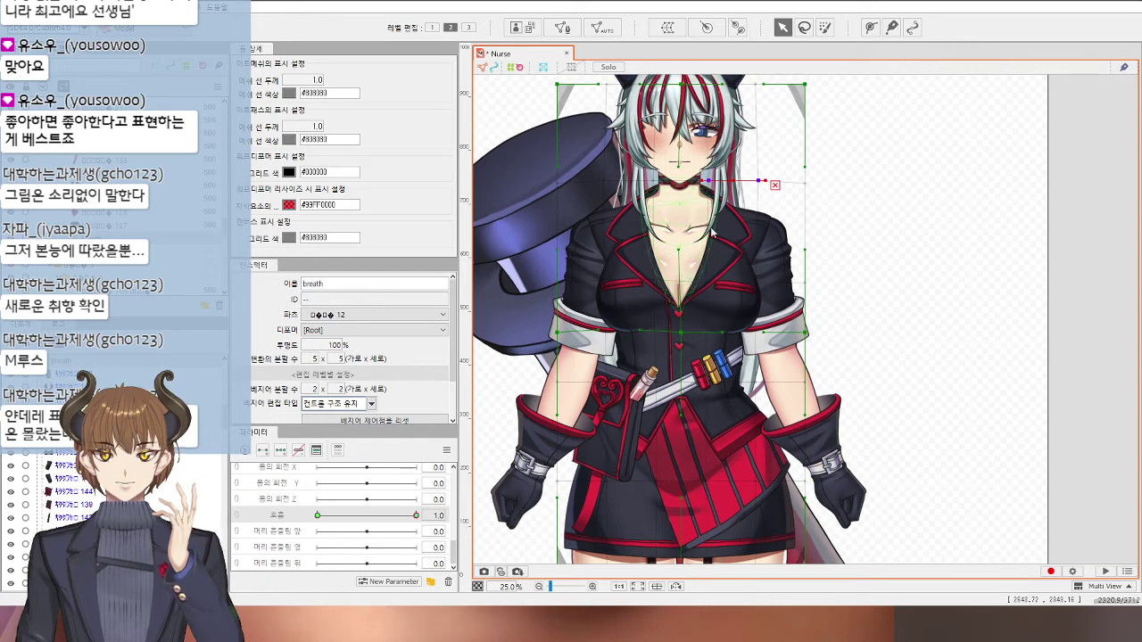
left_click_drag(777, 165, 689, 312)
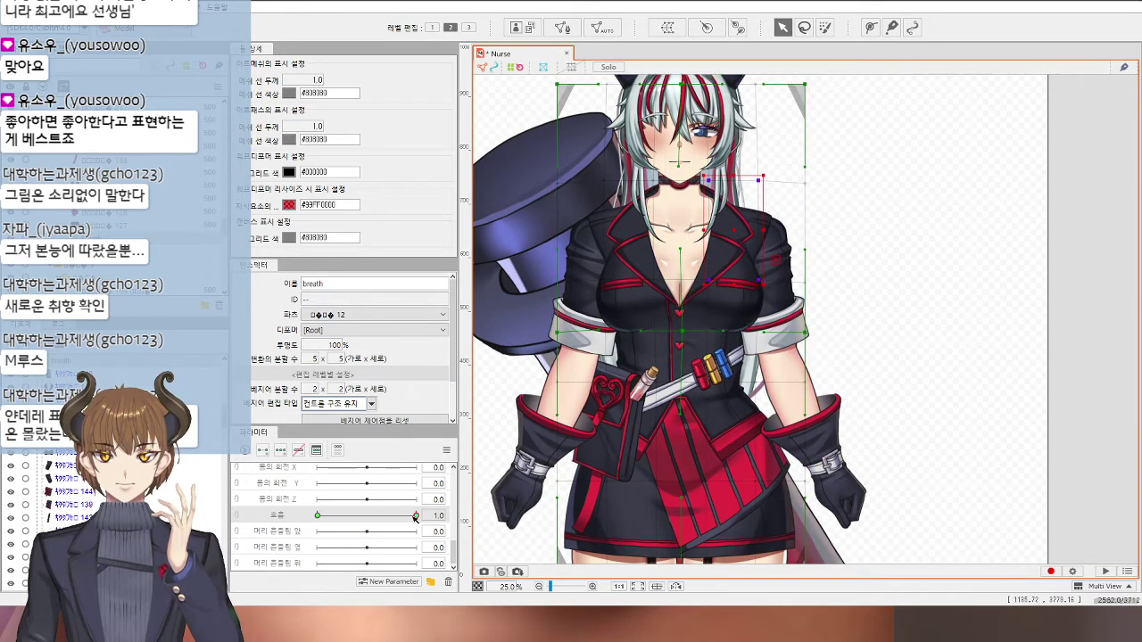
left_click_drag(415, 516, 481, 535)
Step: Adjust the waist-level control points of the breath deformer on both sides at 1.0, and return the parameter to 0.0
left_click(631, 381)
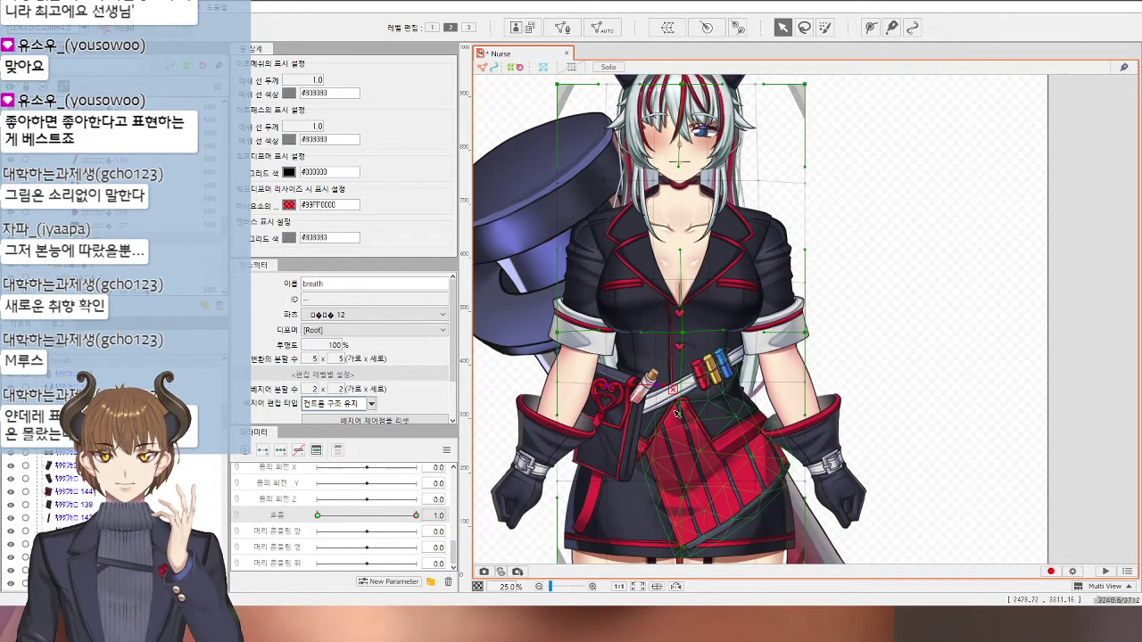
left_click(753, 407)
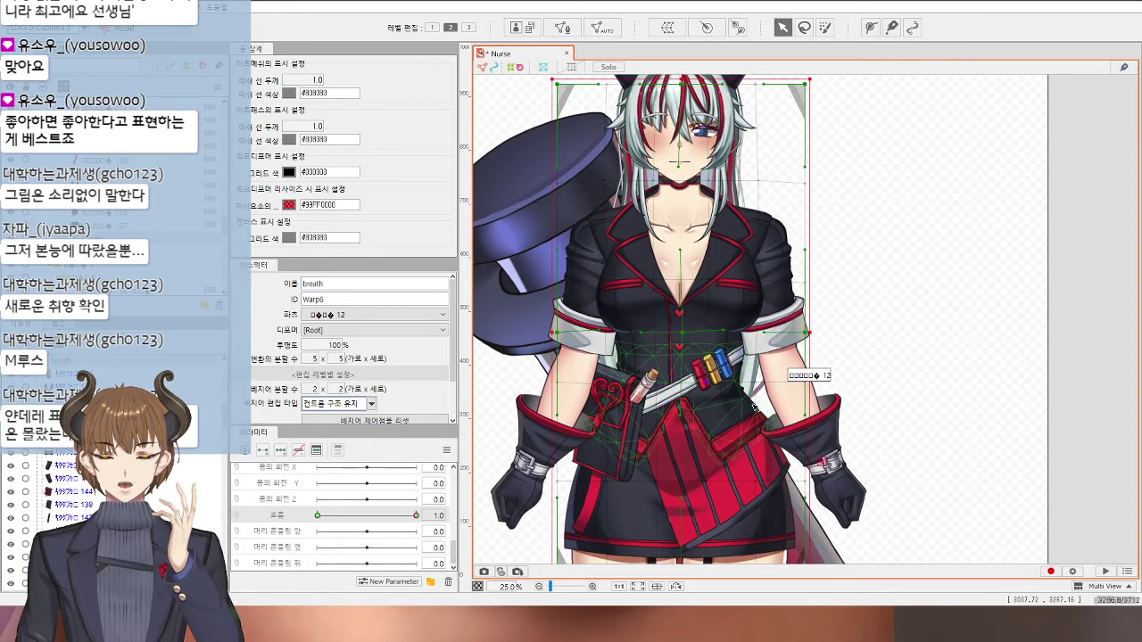
left_click(766, 393)
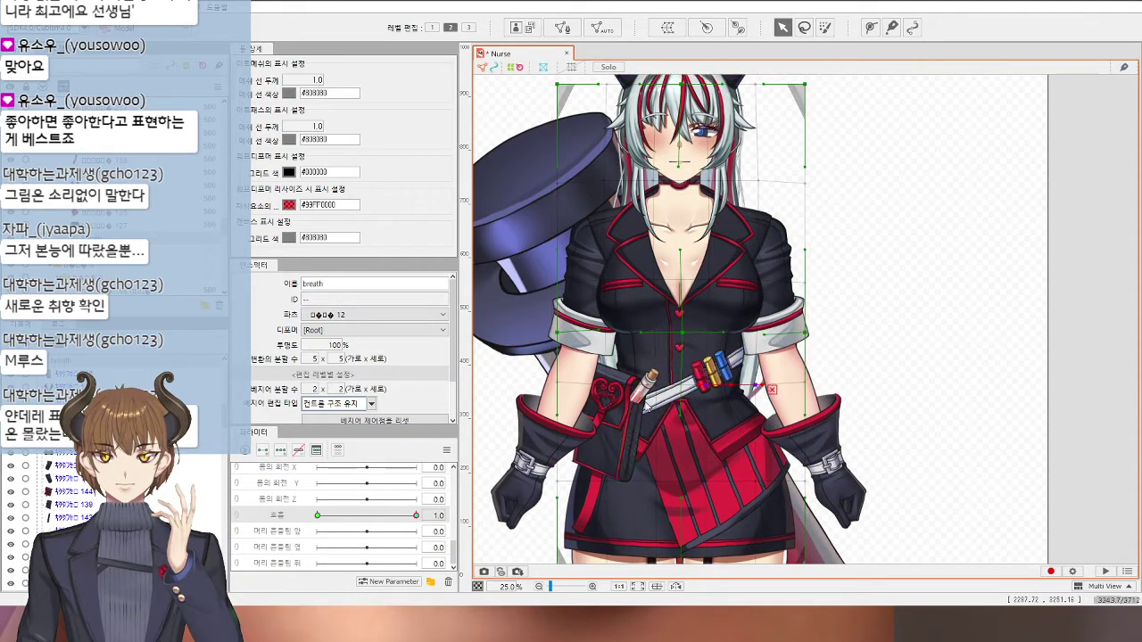
left_click_drag(409, 516, 271, 588)
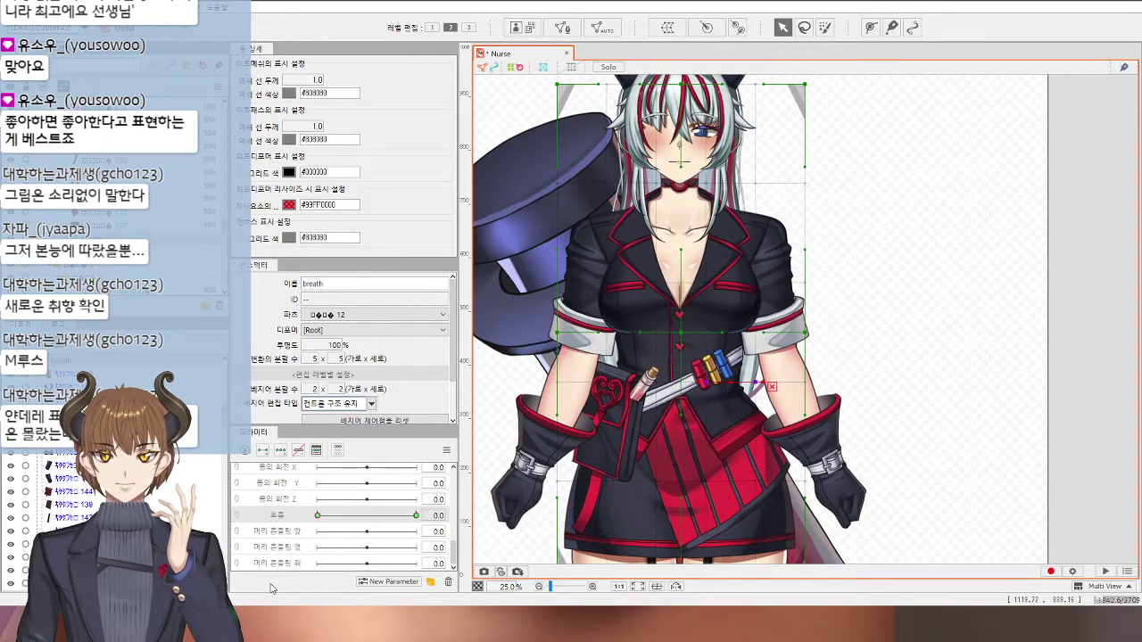
Step: Select the head-and-neck control points of the breath deformer and examine the neck and body movement between breath 0.0 and 1.0
scroll(739, 254, "up", 3)
scroll(726, 294, "down", 1)
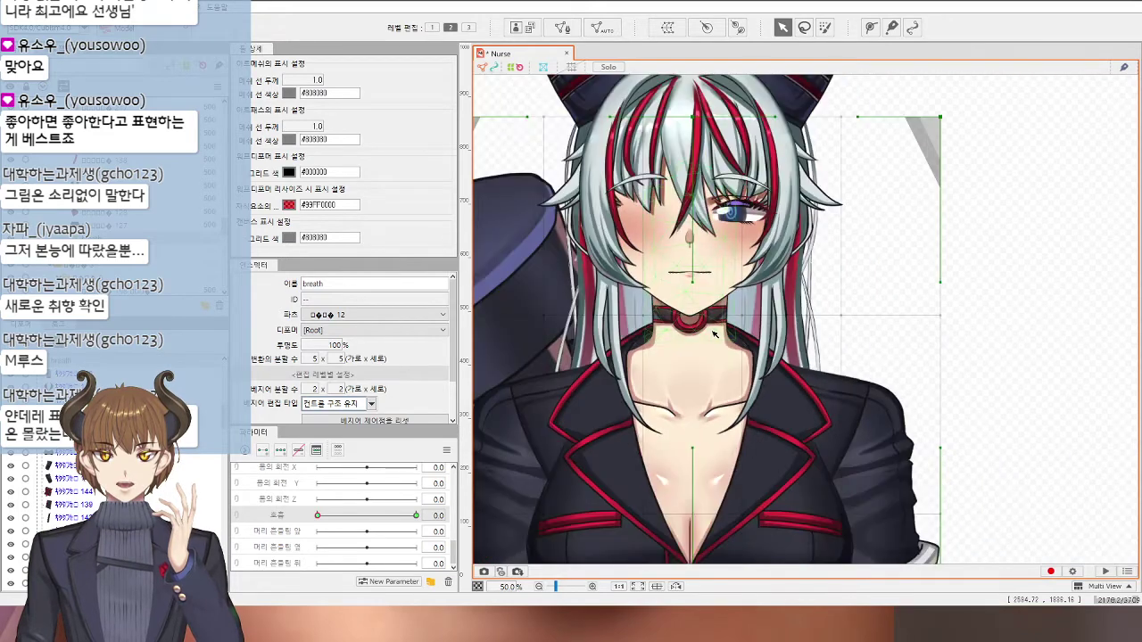
left_click(728, 375)
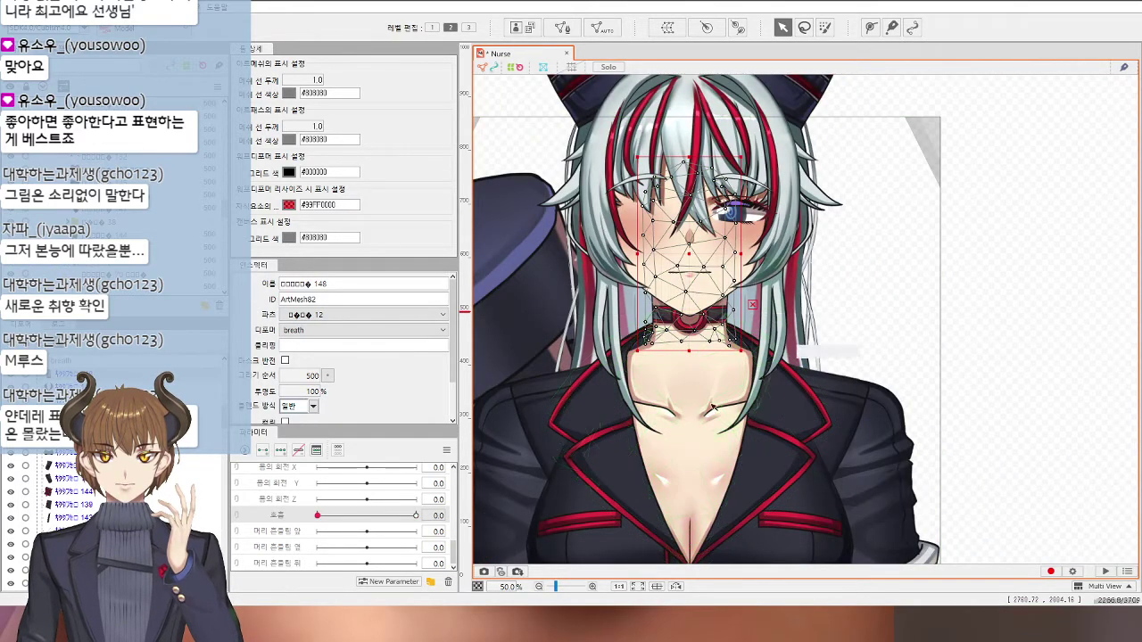
left_click(66, 361)
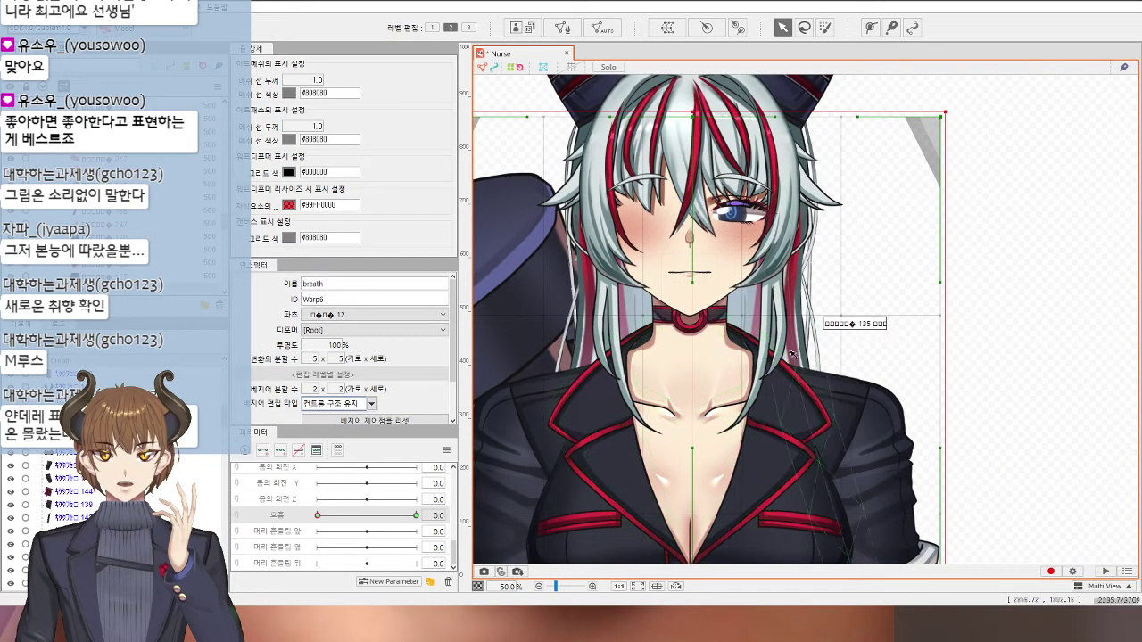
left_click_drag(790, 350, 597, 81)
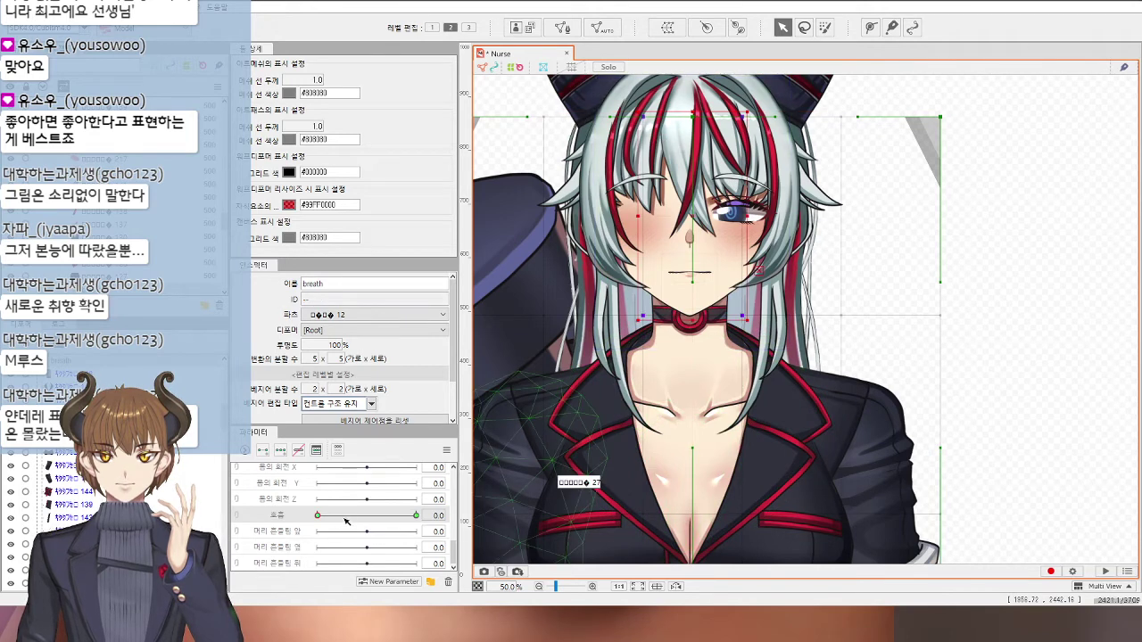
left_click_drag(346, 519, 454, 521)
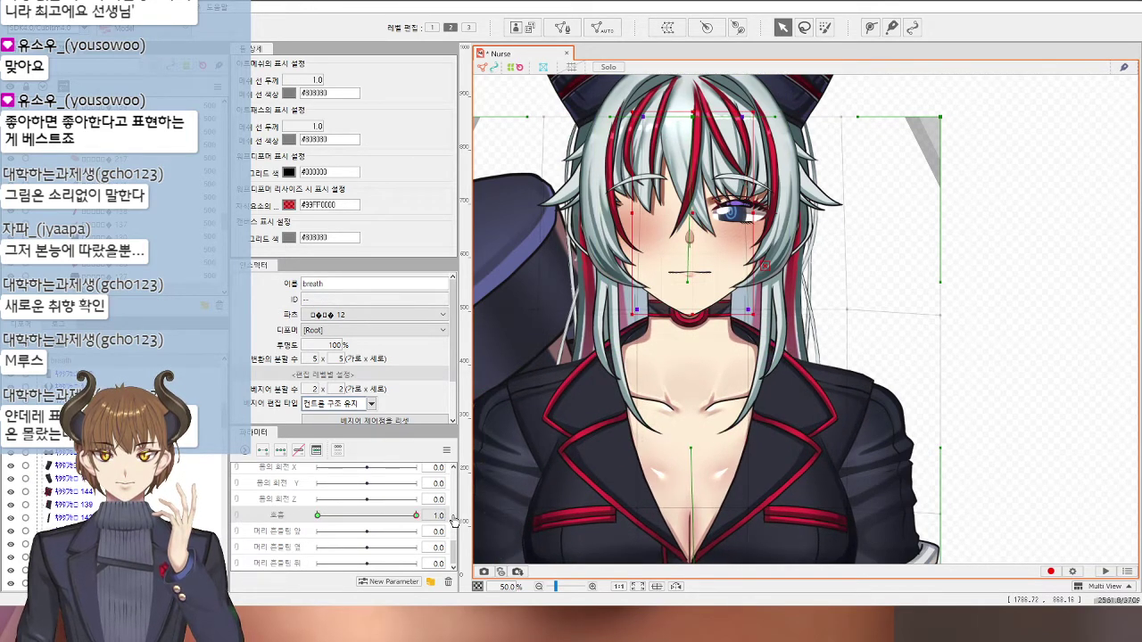
left_click_drag(355, 516, 418, 516)
scroll(850, 463, "down", 3)
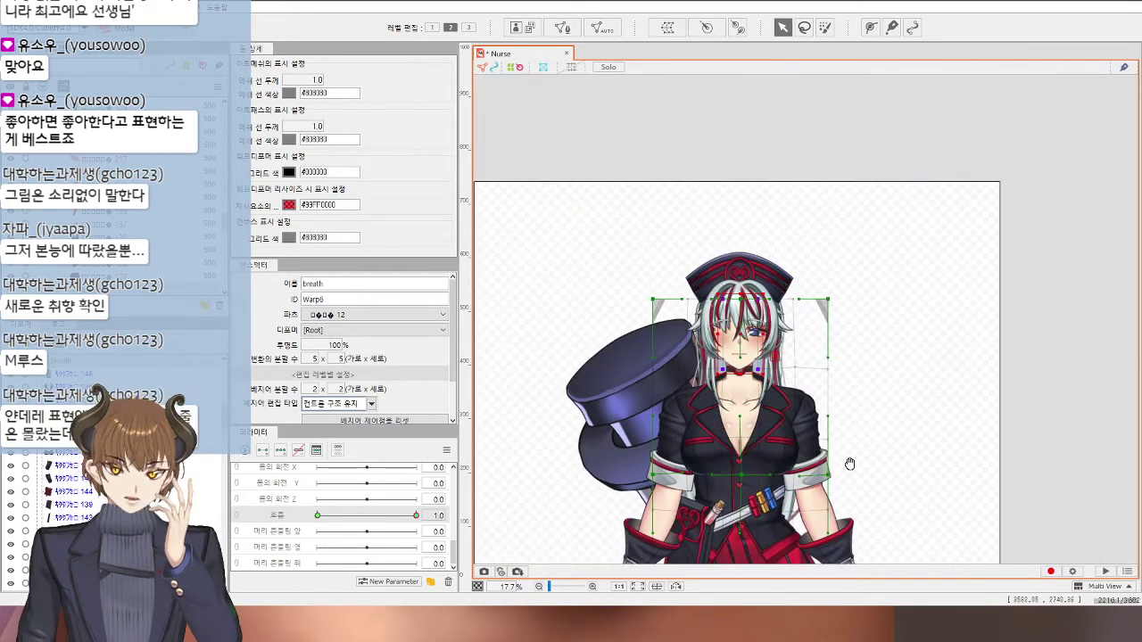
left_click_drag(849, 463, 849, 361)
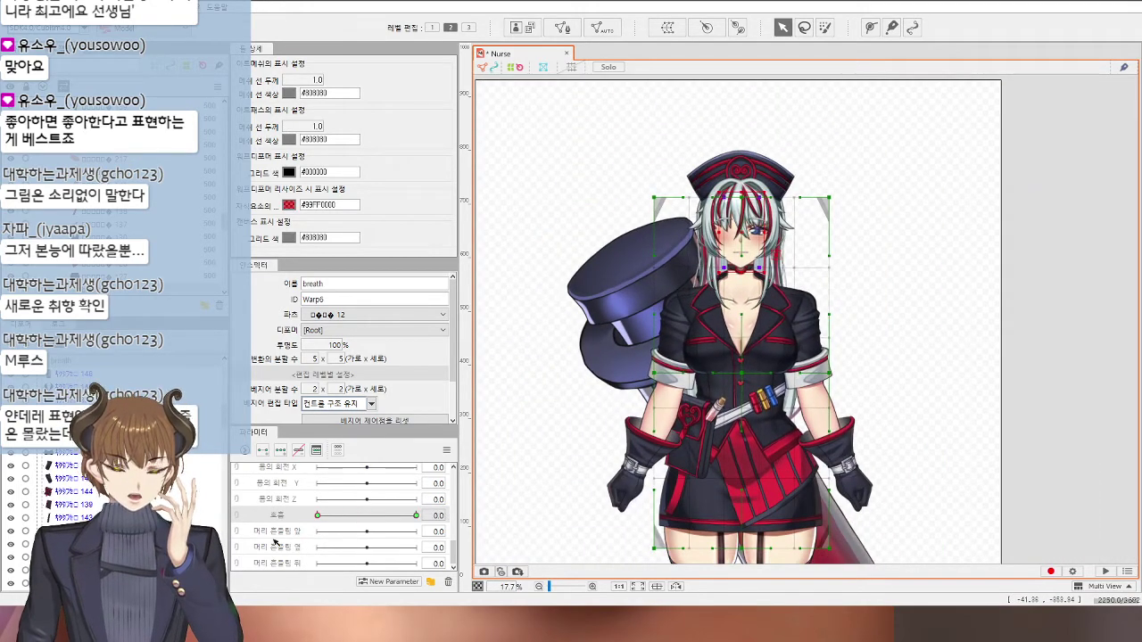
Step: Open the physics settings preview, check how the breathing moves the torso and shoulders up close, and close it
left_click(74, 7)
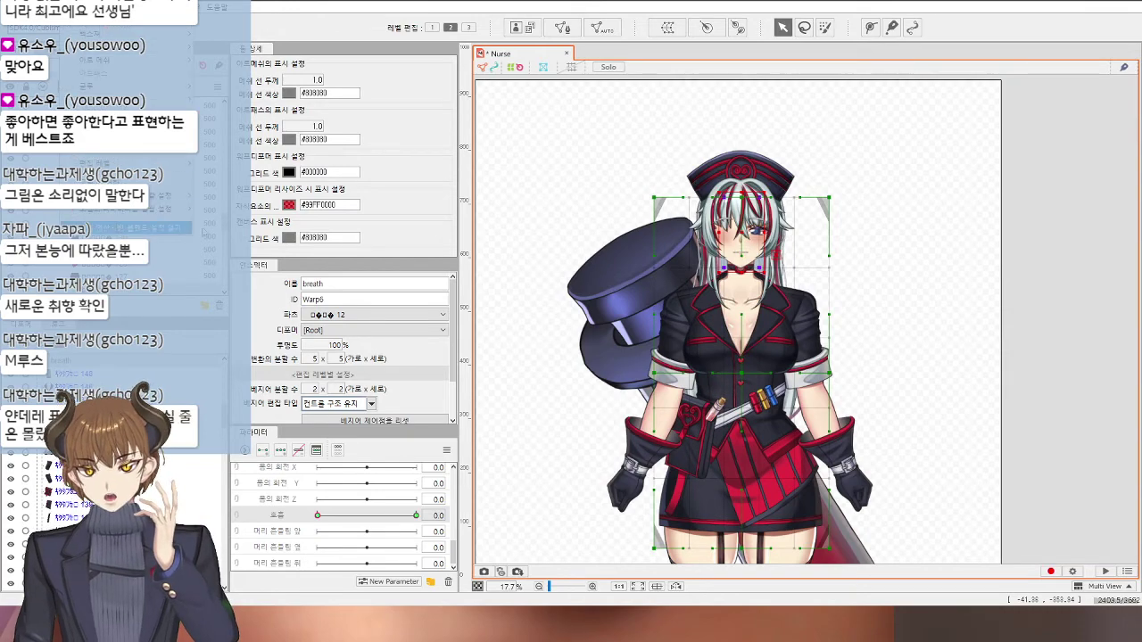
left_click(101, 229)
scroll(691, 209, "up", 3)
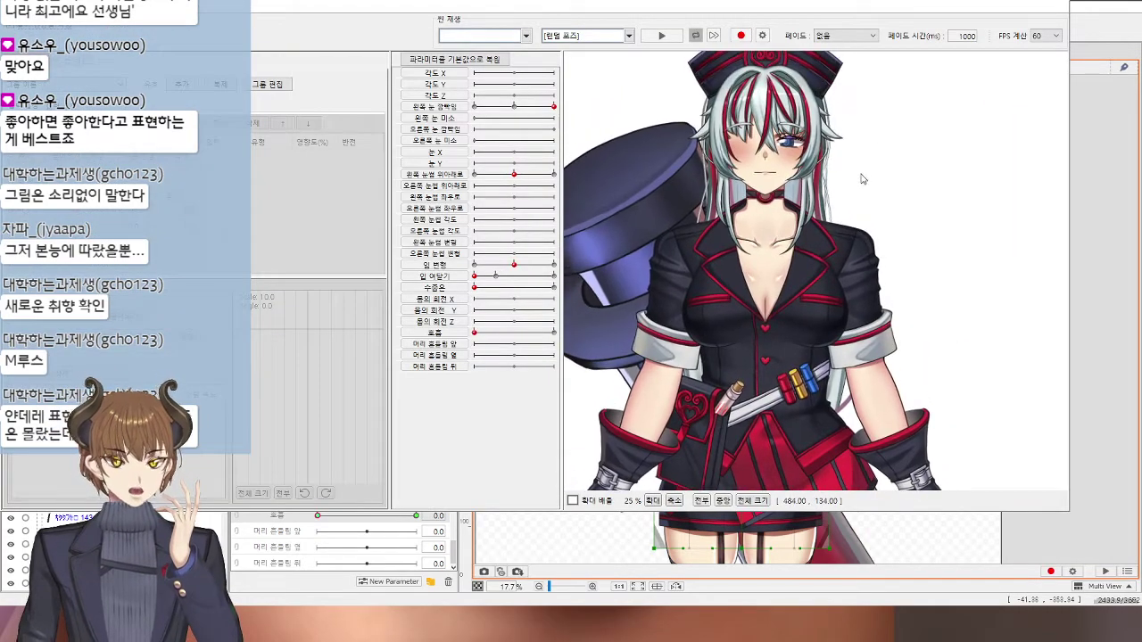
scroll(862, 173, "up", 2)
left_click_drag(854, 159, 891, 195)
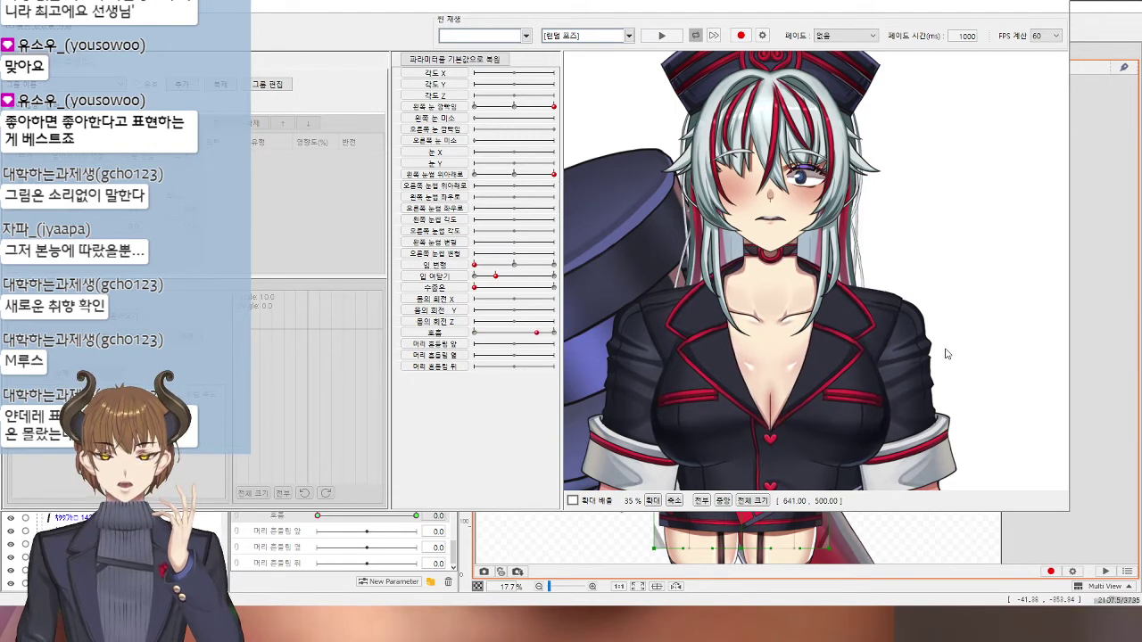
scroll(928, 334, "up", 2)
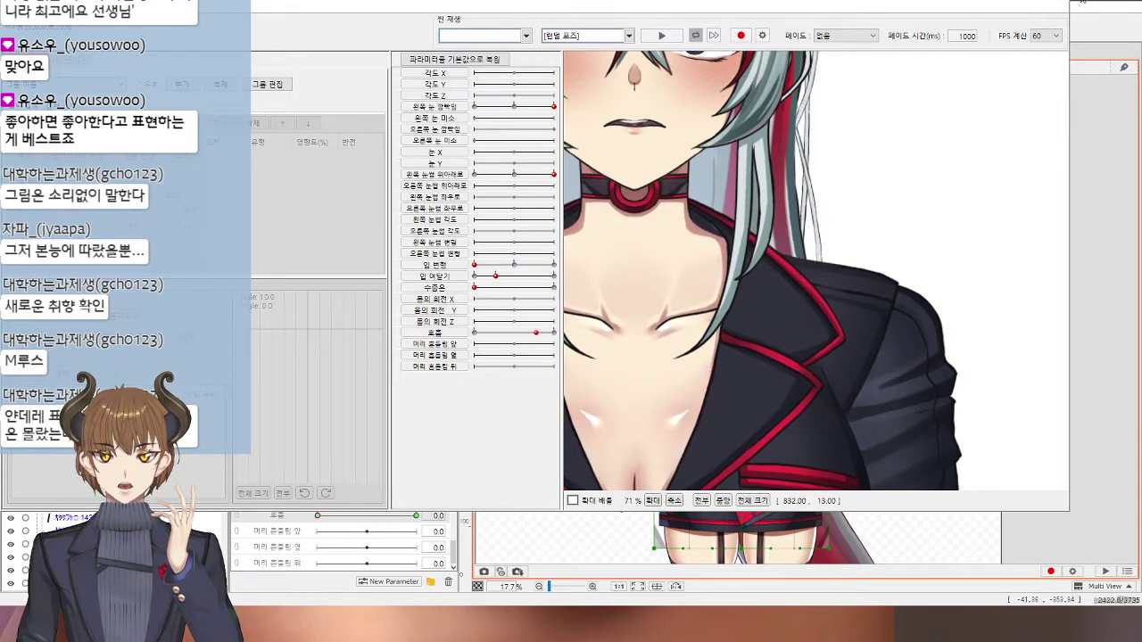
left_click(1078, 3)
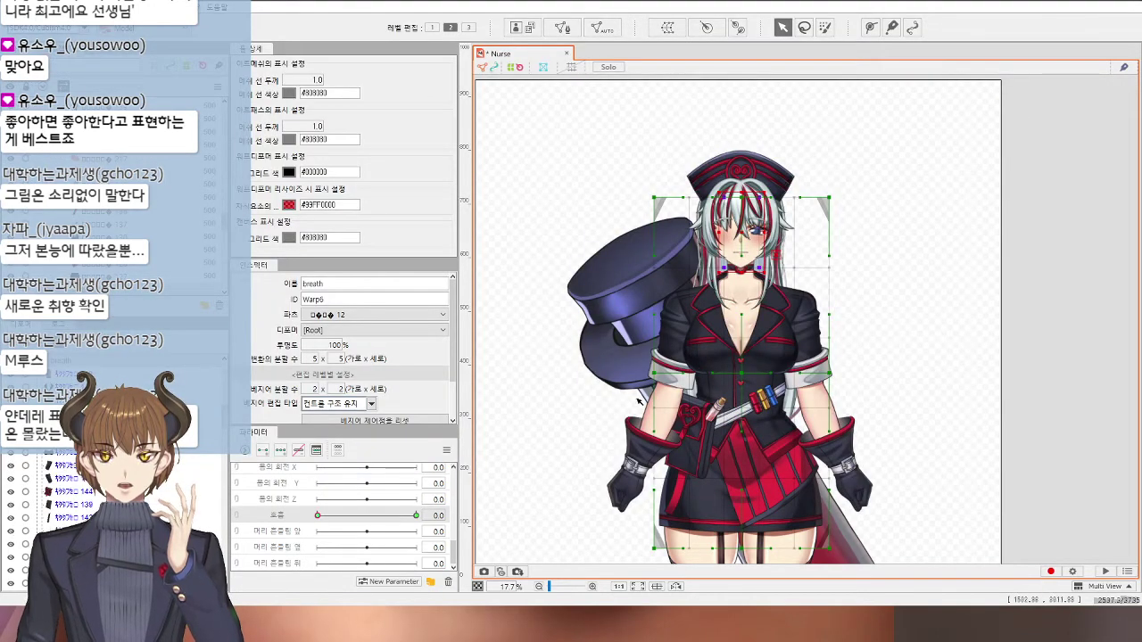
Step: Assign the sleeve, forearm and glove meshes of both arms to the breath deformer and test them by scrubbing the breath parameter
left_click(648, 430)
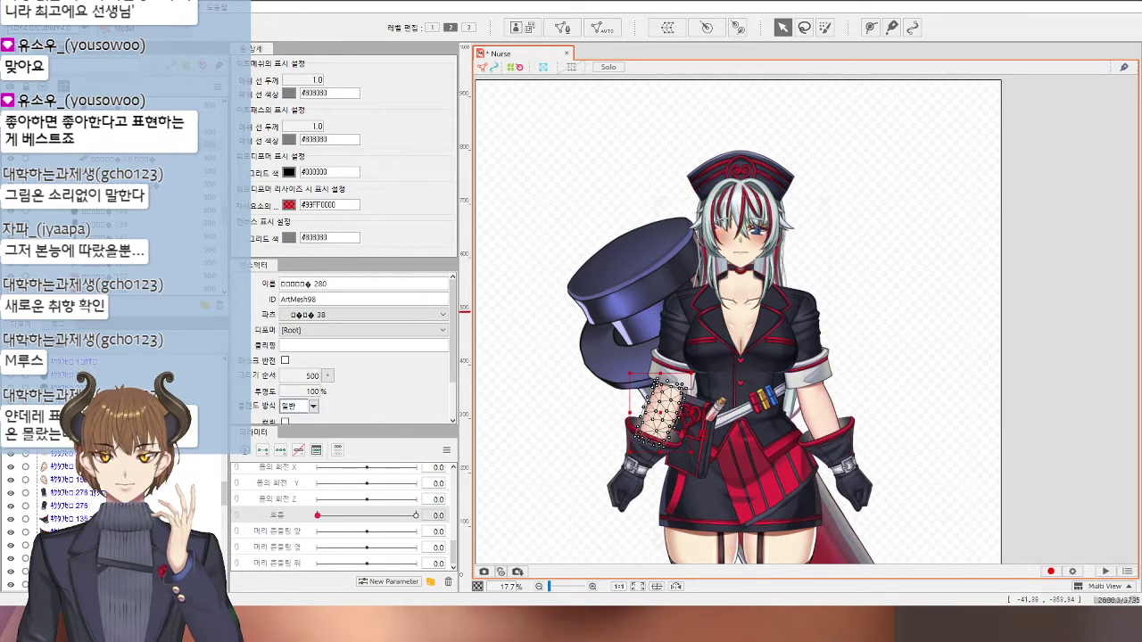
scroll(112, 482, "down", 1)
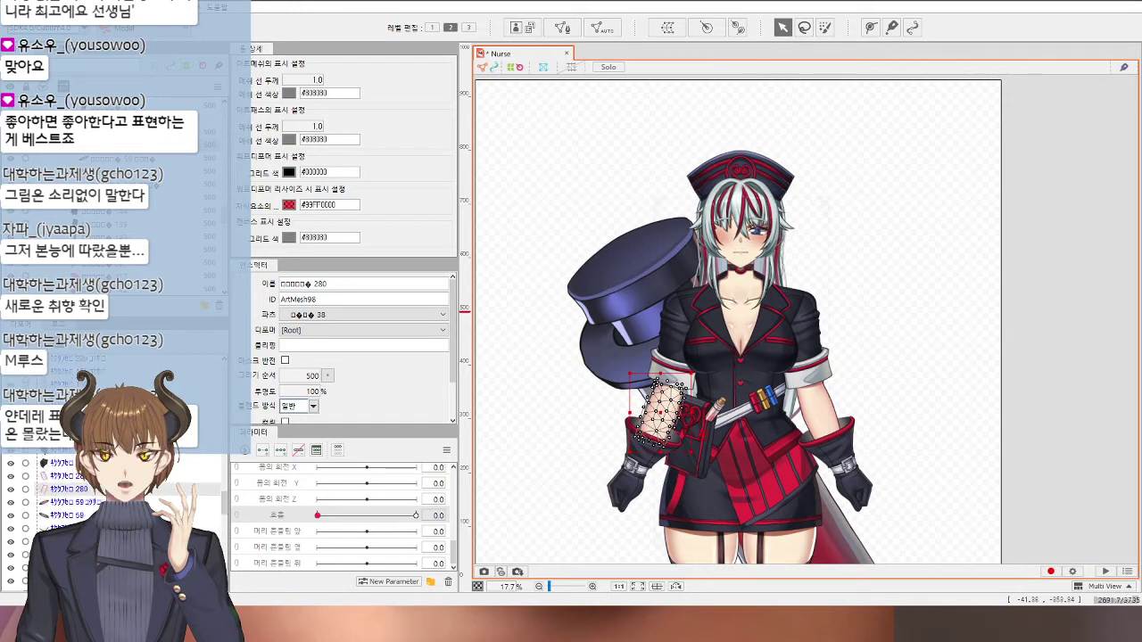
left_click(66, 526)
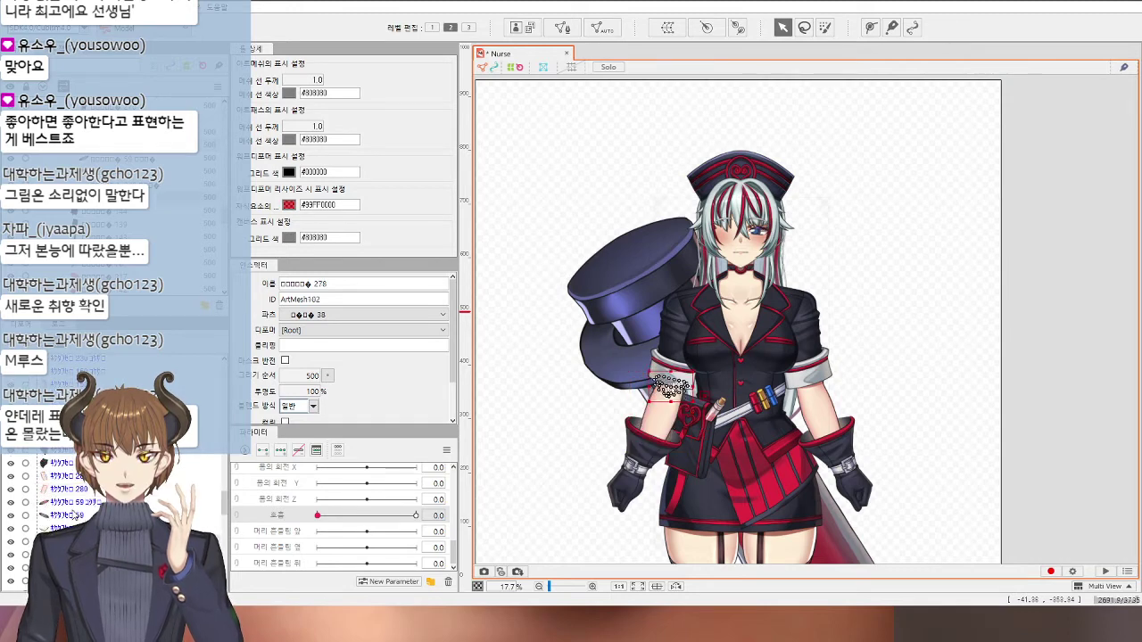
scroll(77, 510, "up", 2)
left_click(79, 459, "shift")
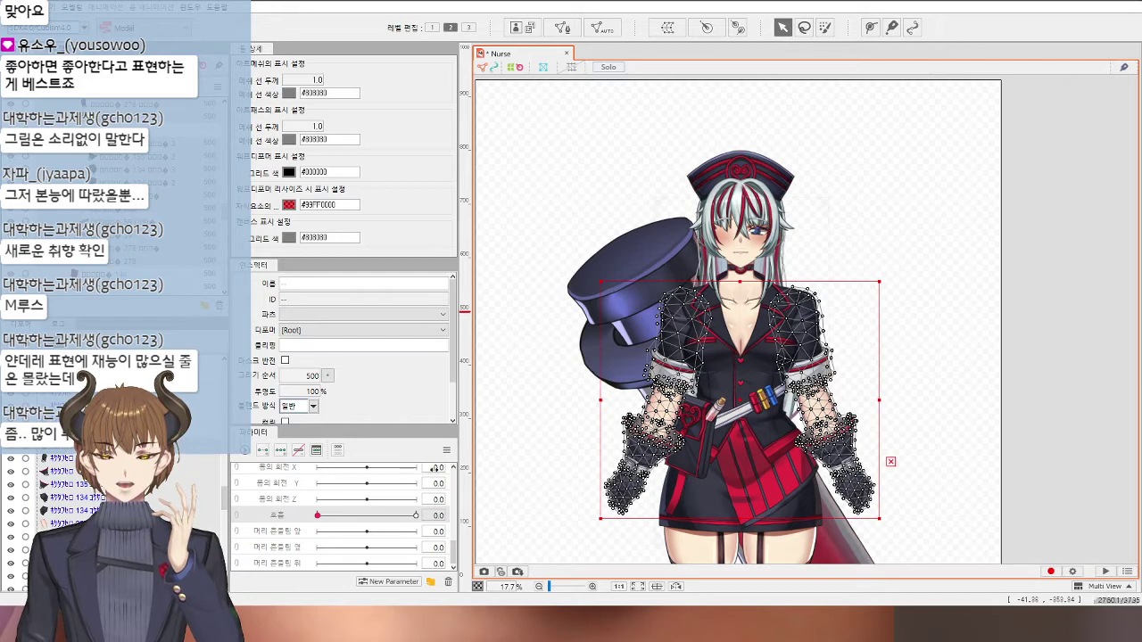
left_click(365, 332)
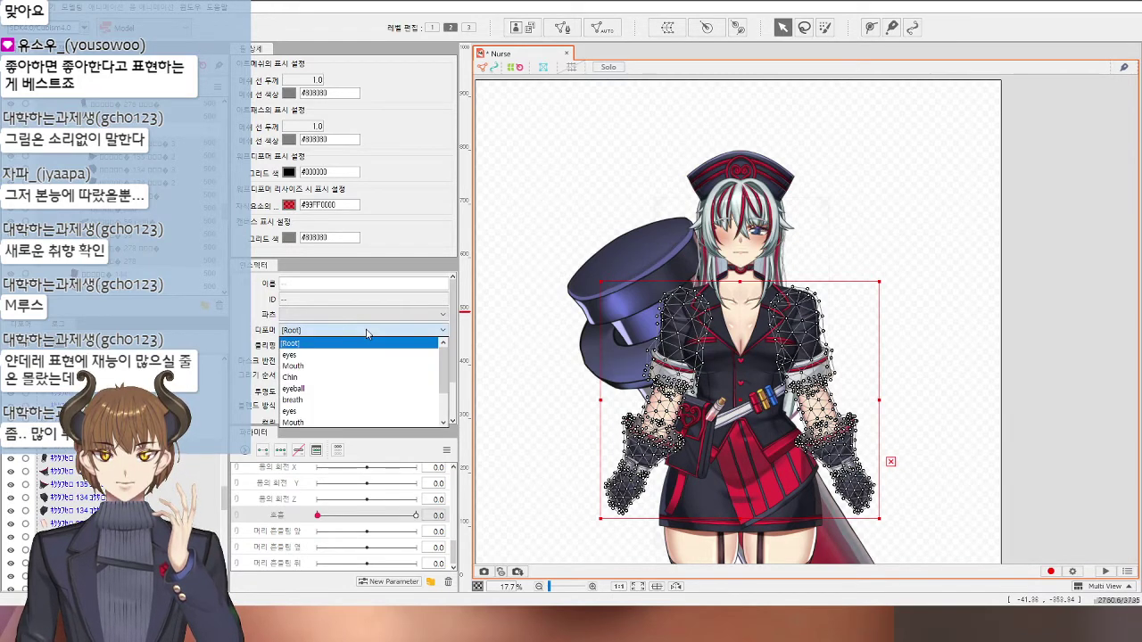
scroll(365, 334, "down", 1)
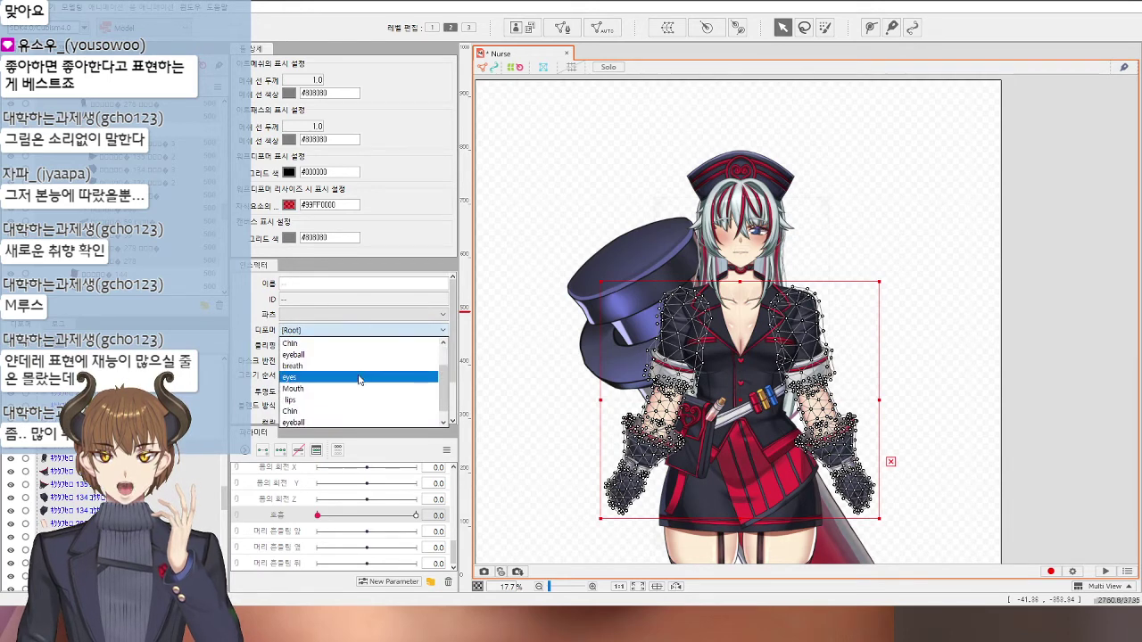
left_click(332, 367)
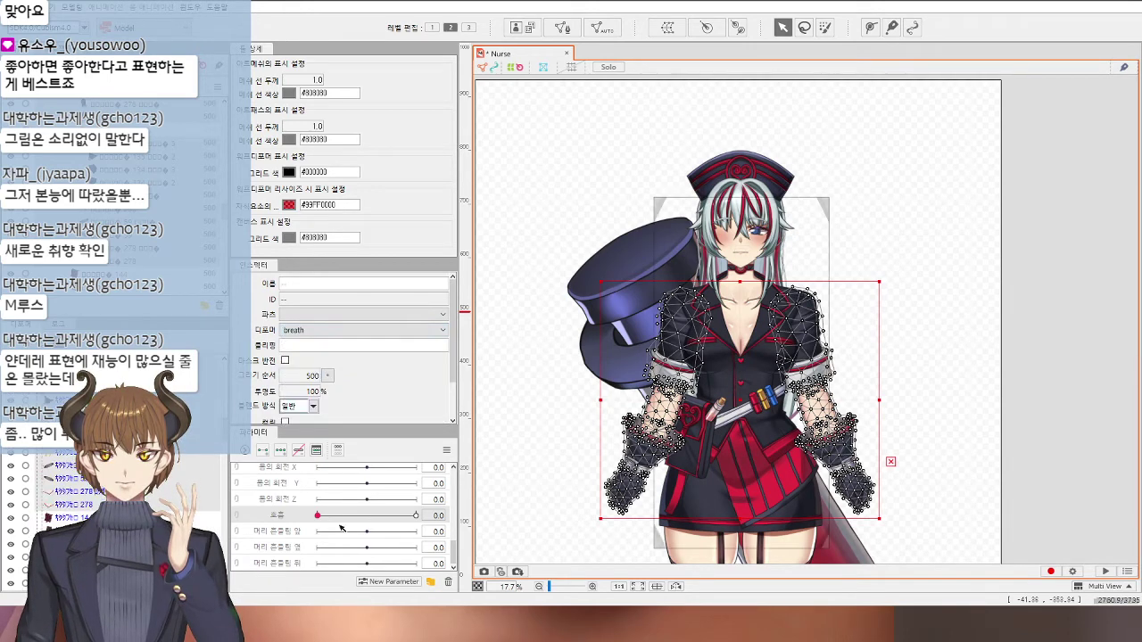
left_click(502, 442)
scroll(566, 437, "up", 2)
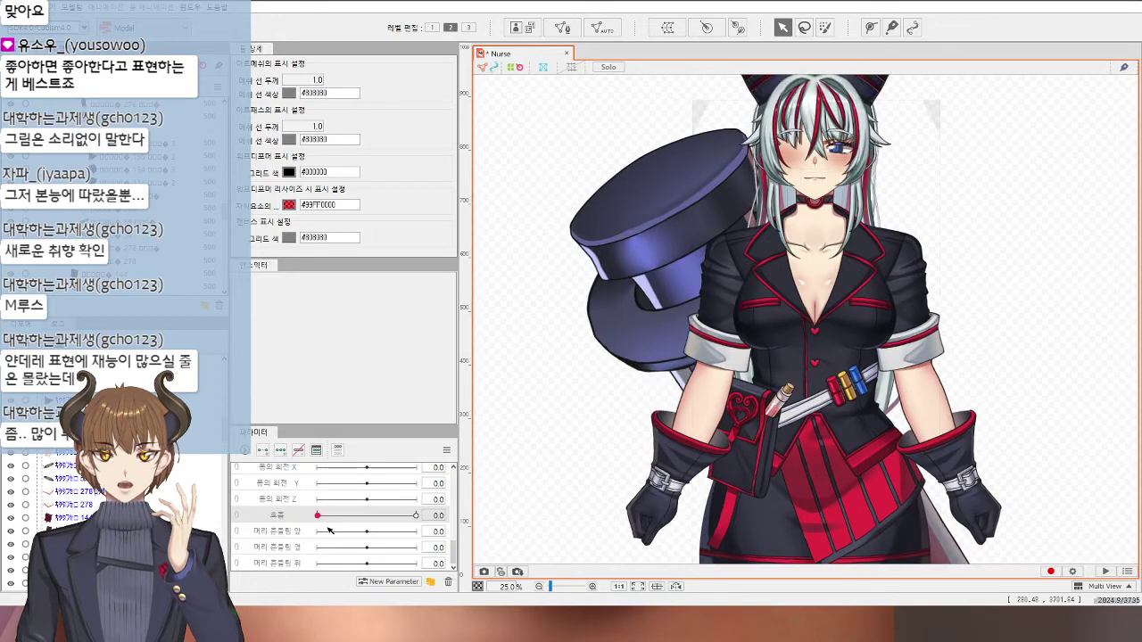
left_click_drag(318, 516, 317, 556)
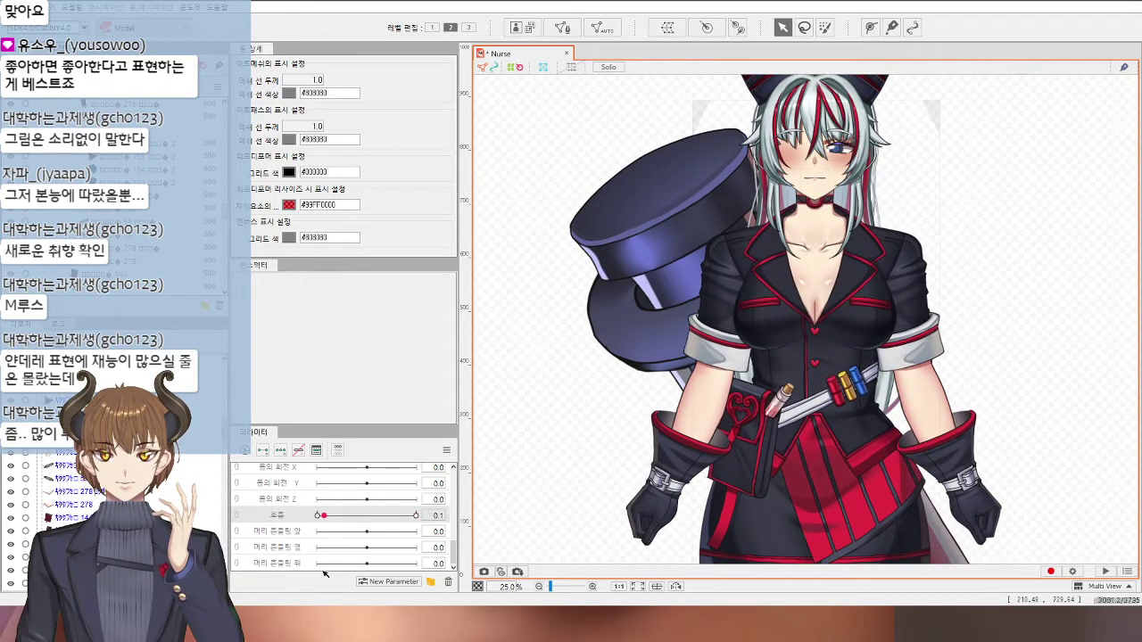
left_click(317, 516)
Step: Select the sleeve, forearm and glove meshes of the arm beside the heart pouch and create a rotation deformer for them
left_click(718, 311)
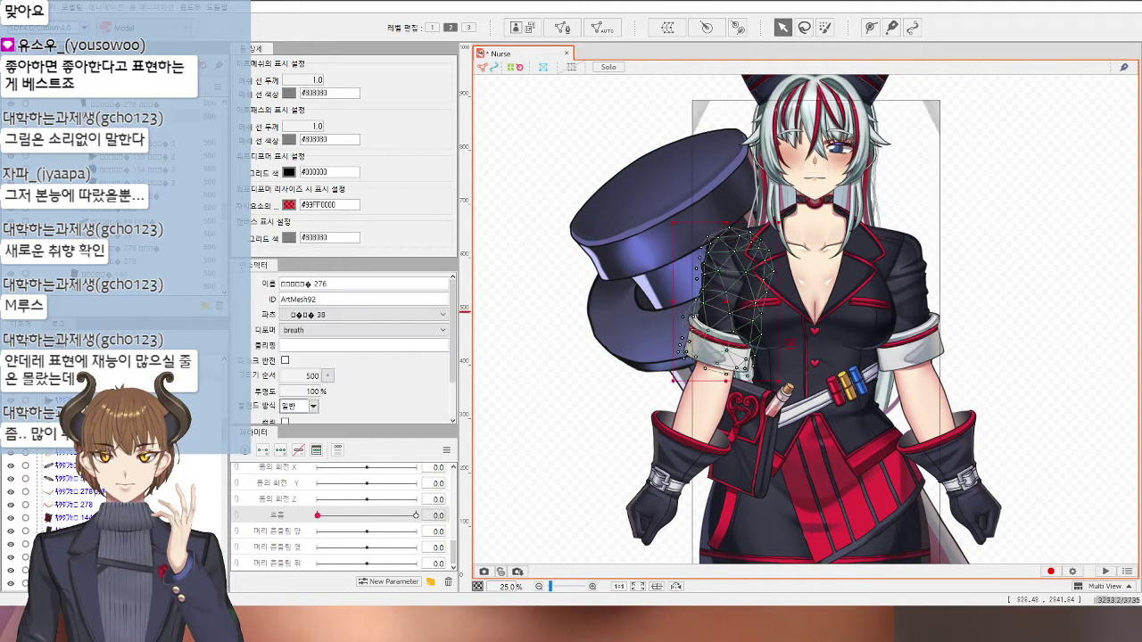
left_click(863, 282)
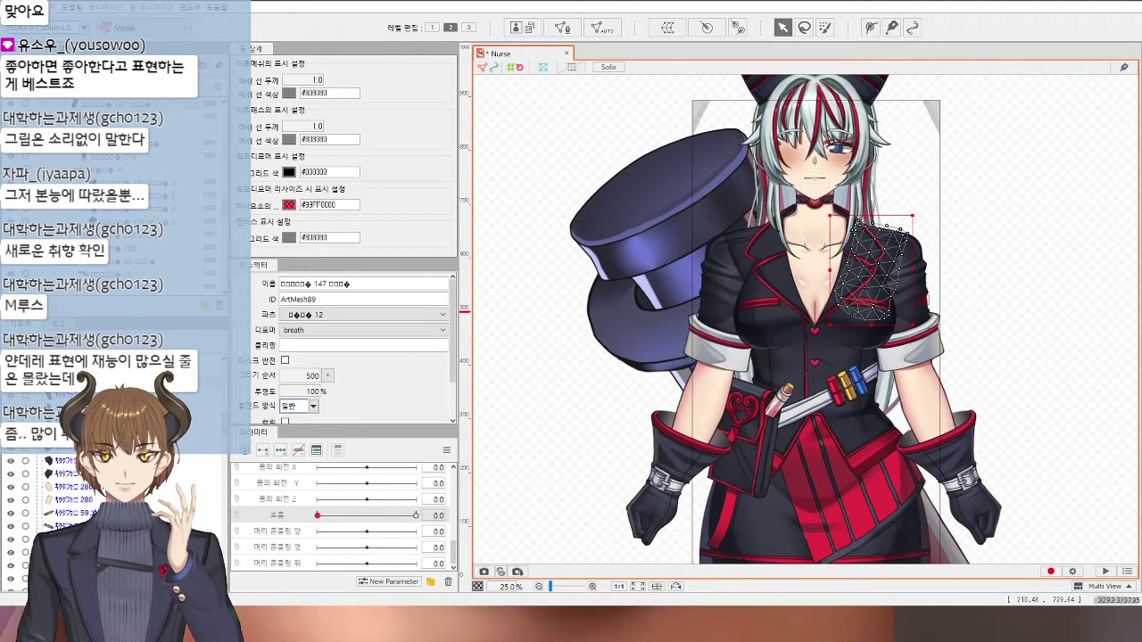
left_click(757, 276)
left_click(905, 294)
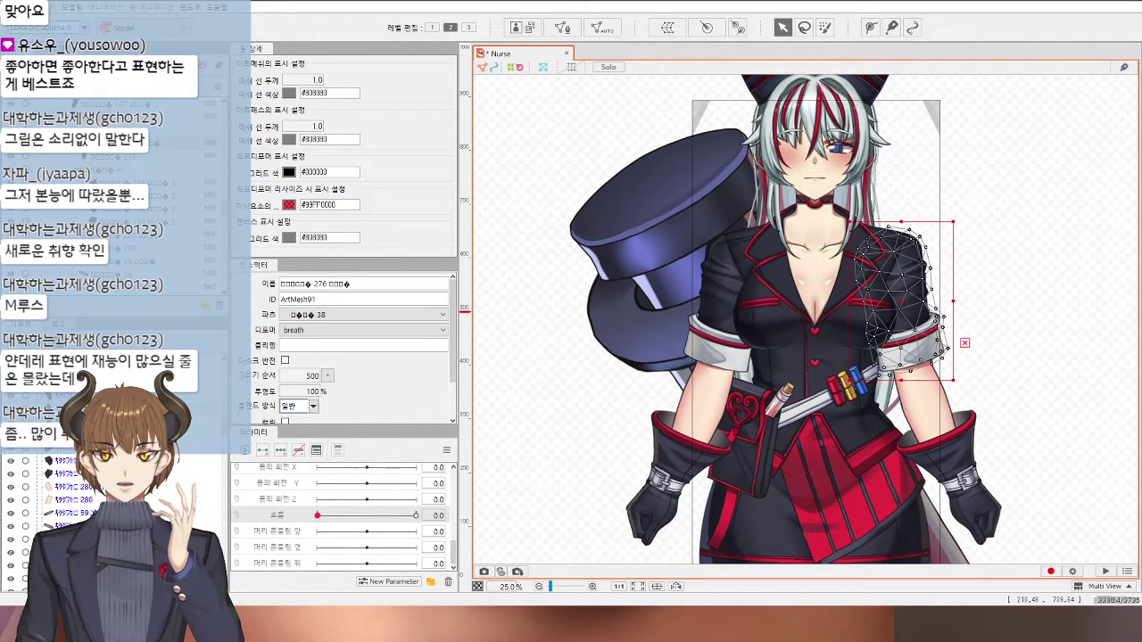
left_click(727, 295)
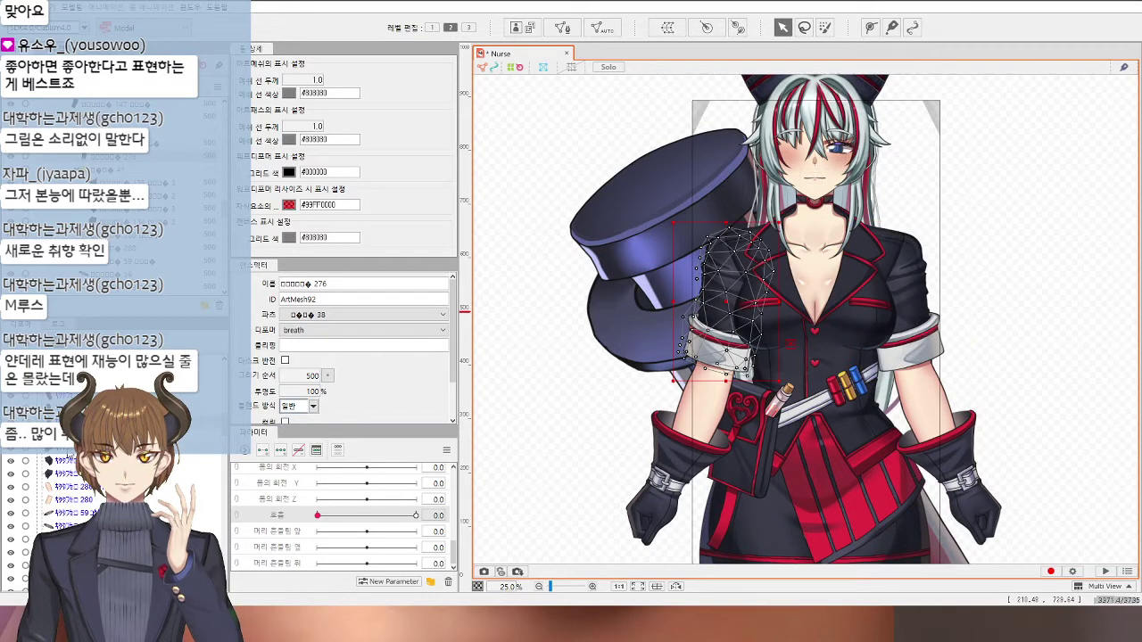
left_click(68, 472, "ctrl")
left_click(68, 474, "ctrl")
left_click(69, 487, "ctrl")
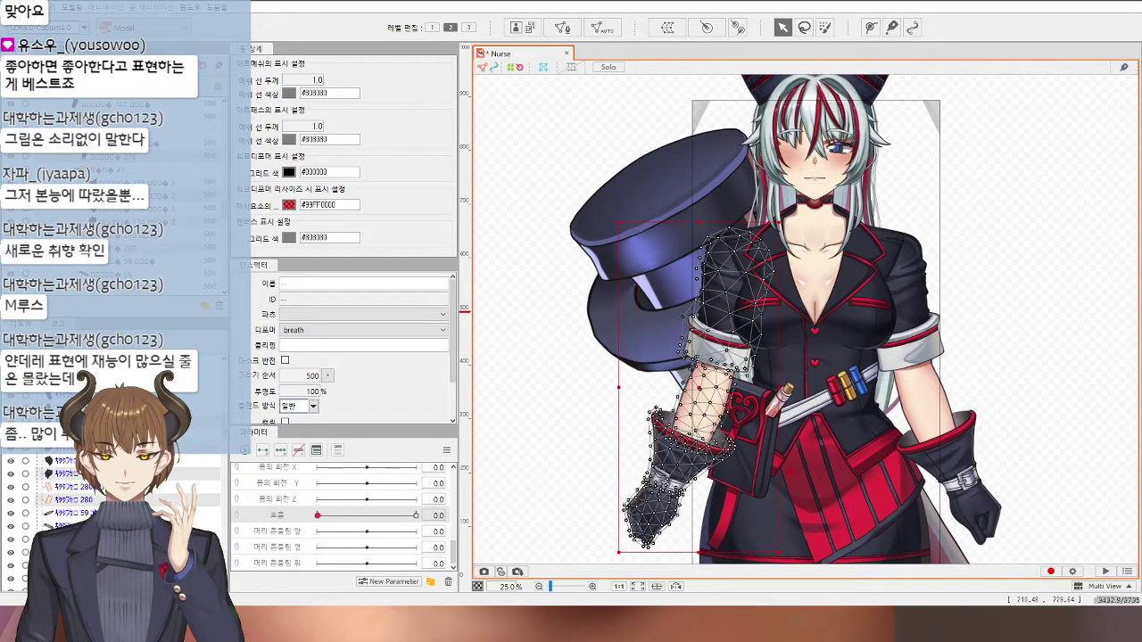
left_click(70, 499, "ctrl")
left_click(71, 513, "ctrl")
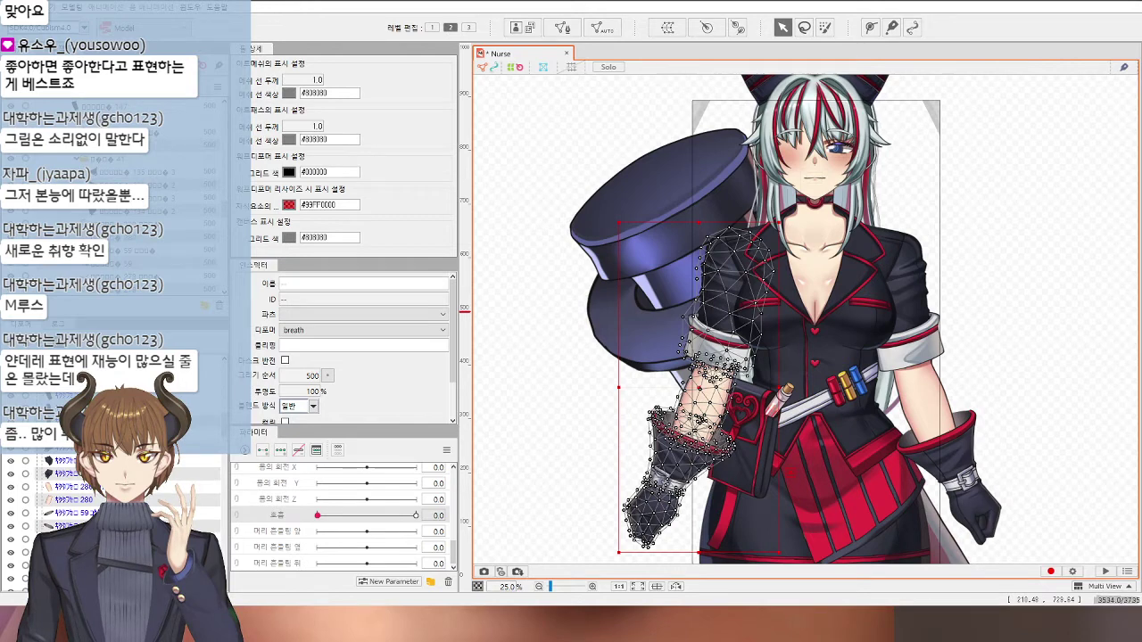
left_click(706, 28)
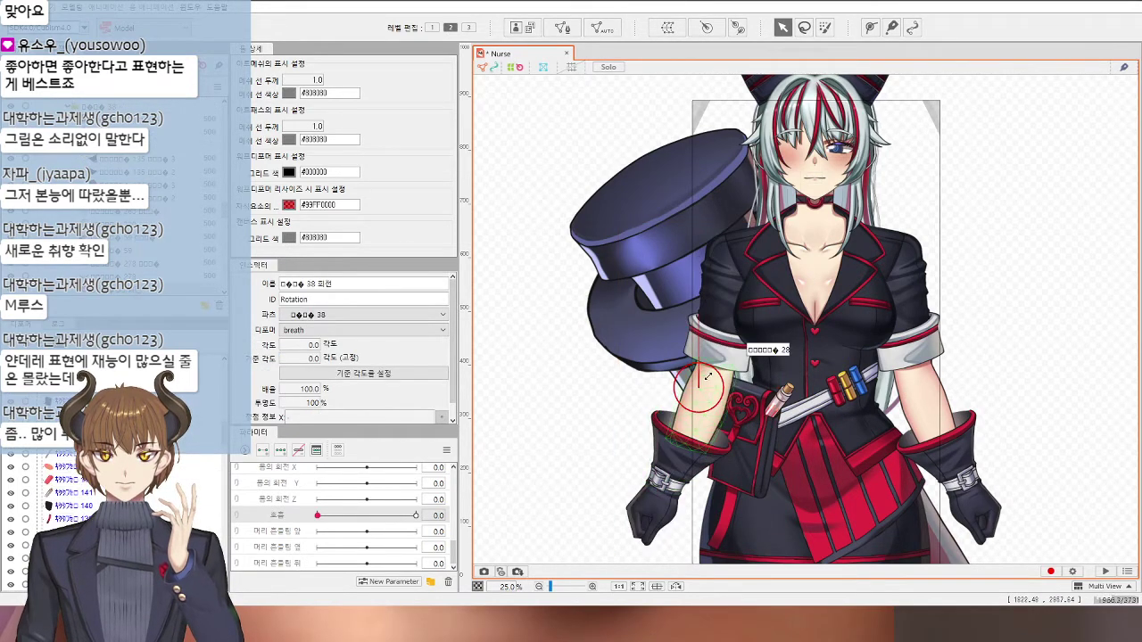
scroll(708, 377, "up", 2)
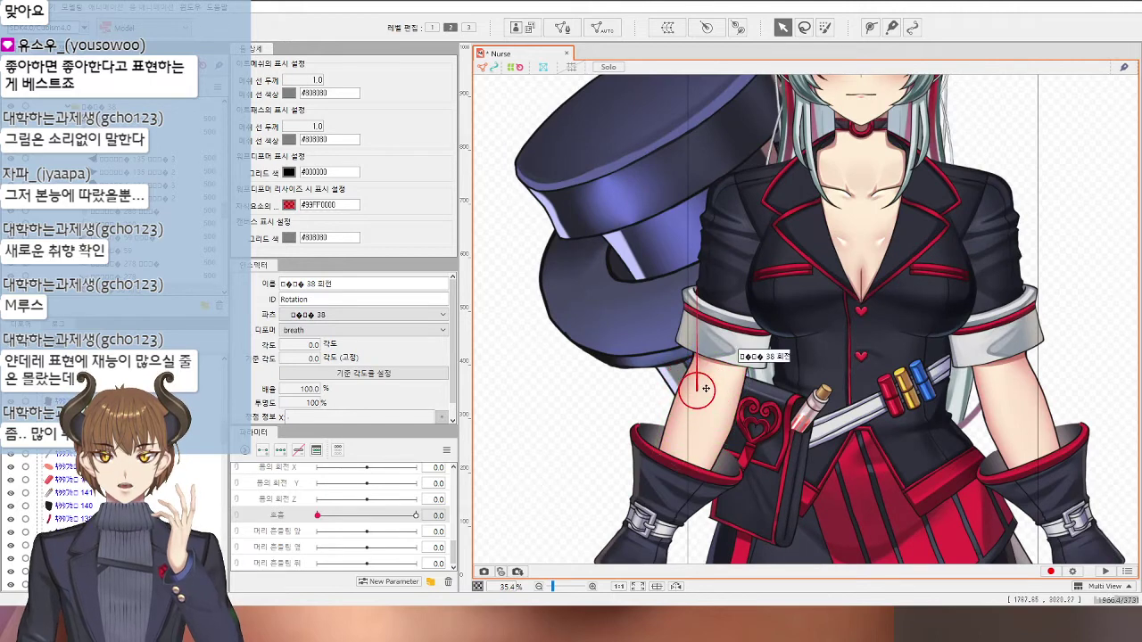
Step: Move the rotation deformer's pivot to the shoulder above the heart pouch, aim its handle down the sleeve at about -171.8°, and scrub the breath parameter
left_click_drag(705, 388, 750, 201)
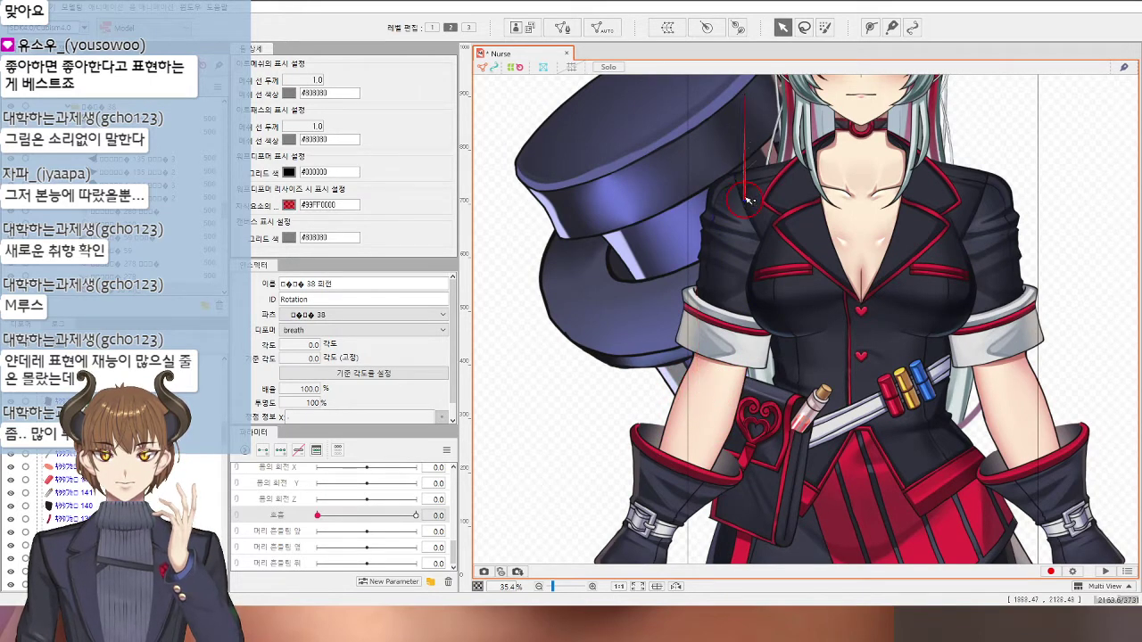
left_click_drag(745, 96, 722, 352)
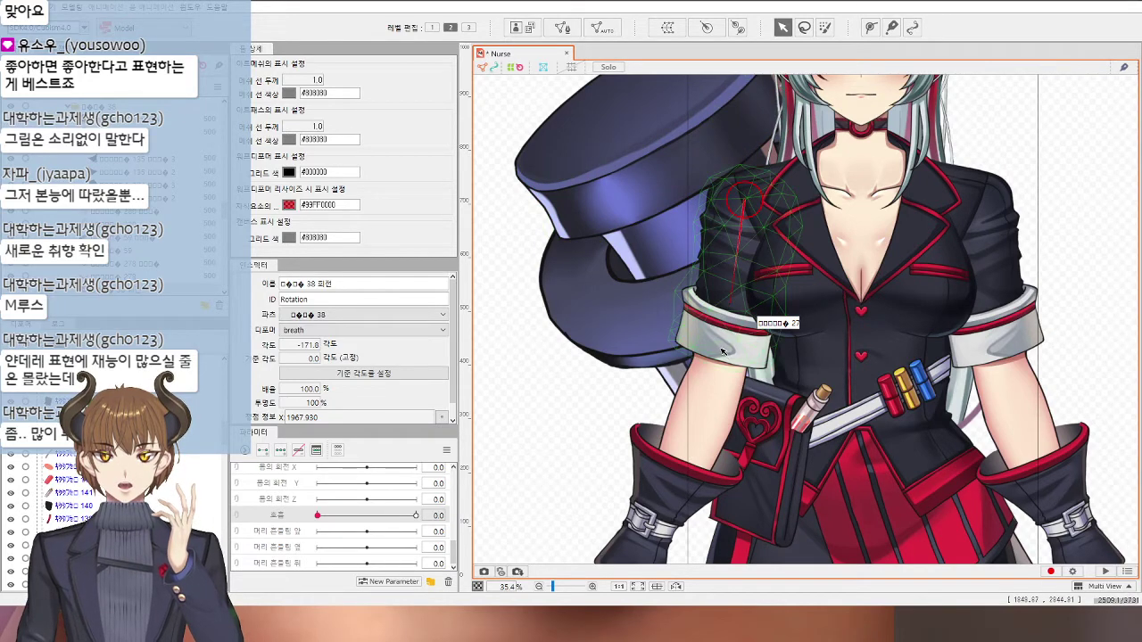
left_click_drag(318, 516, 426, 596)
left_click_drag(416, 516, 317, 516)
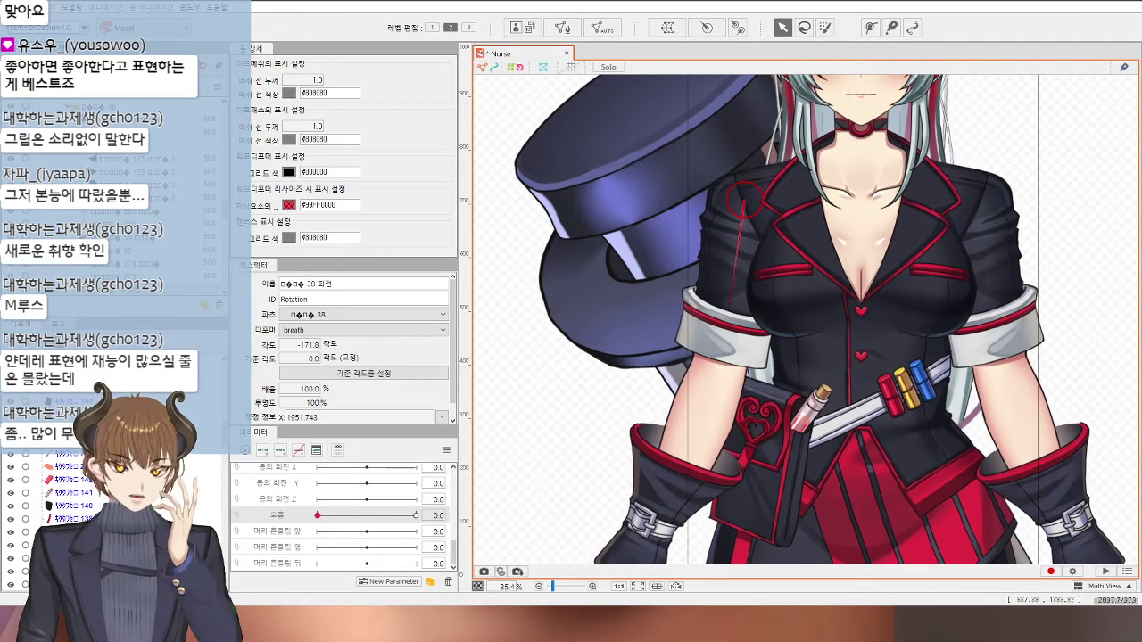
Step: Select the sleeve, forearm and glove meshes of the arm opposite the heart pouch and create a rotation deformer for them
left_click(1007, 242)
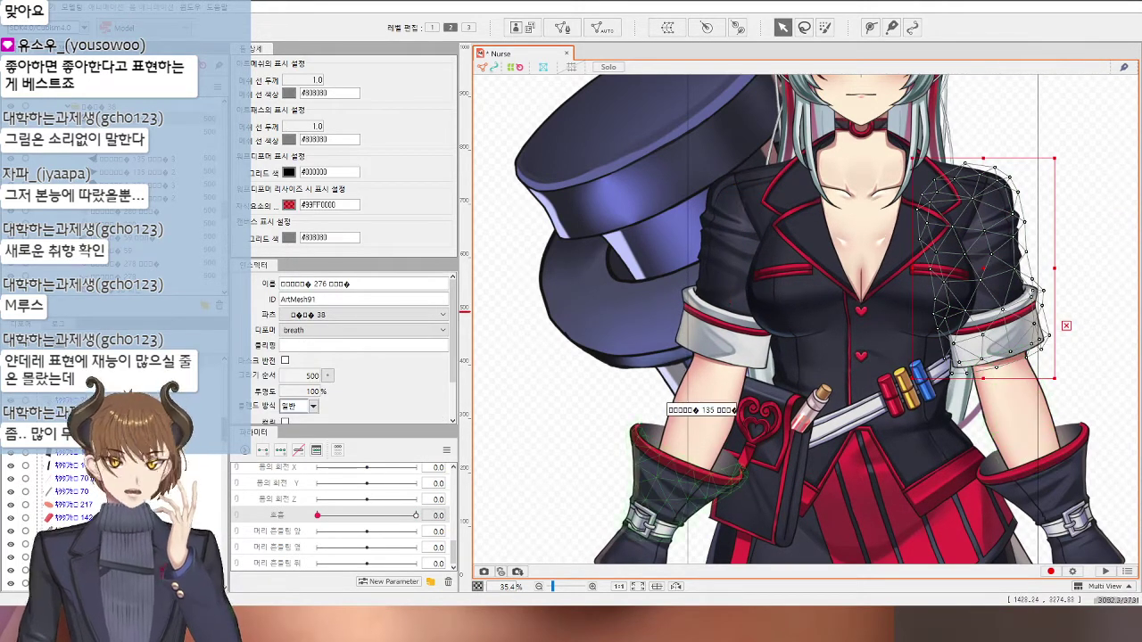
left_click(1035, 482, "shift")
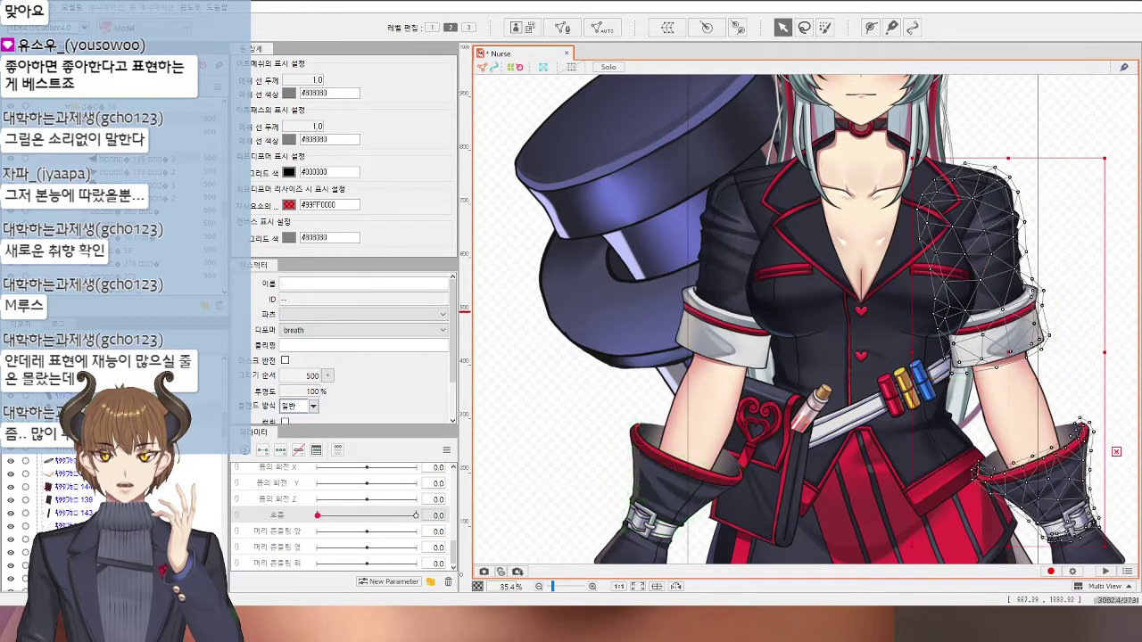
left_click(1090, 544, "shift")
left_click(1016, 401, "shift")
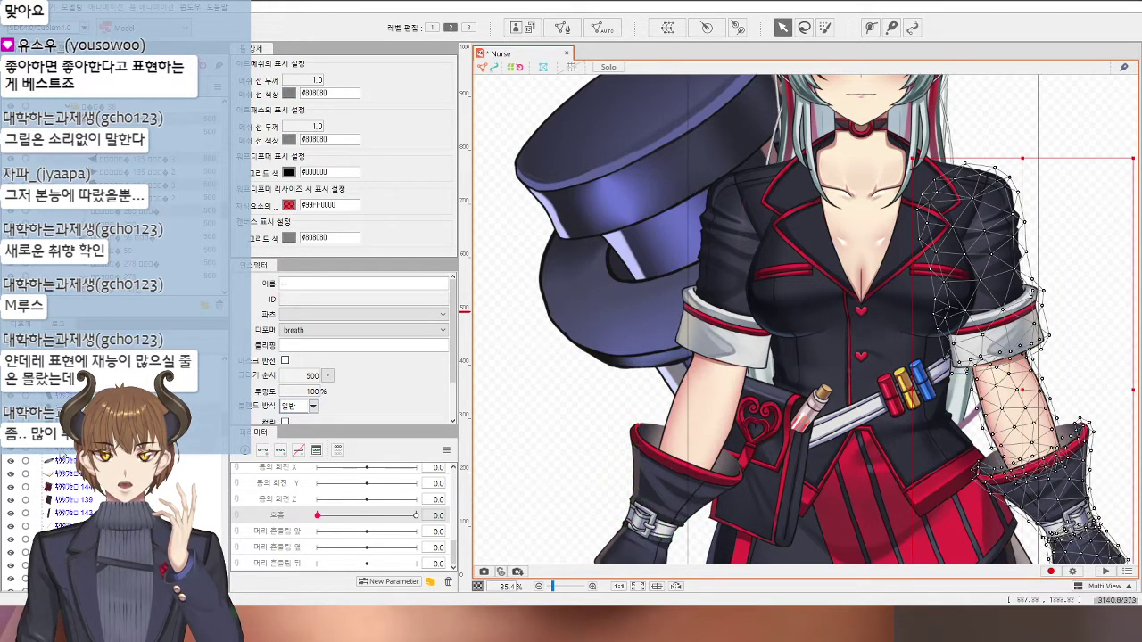
left_click(1039, 459, "shift")
left_click(78, 475, "ctrl")
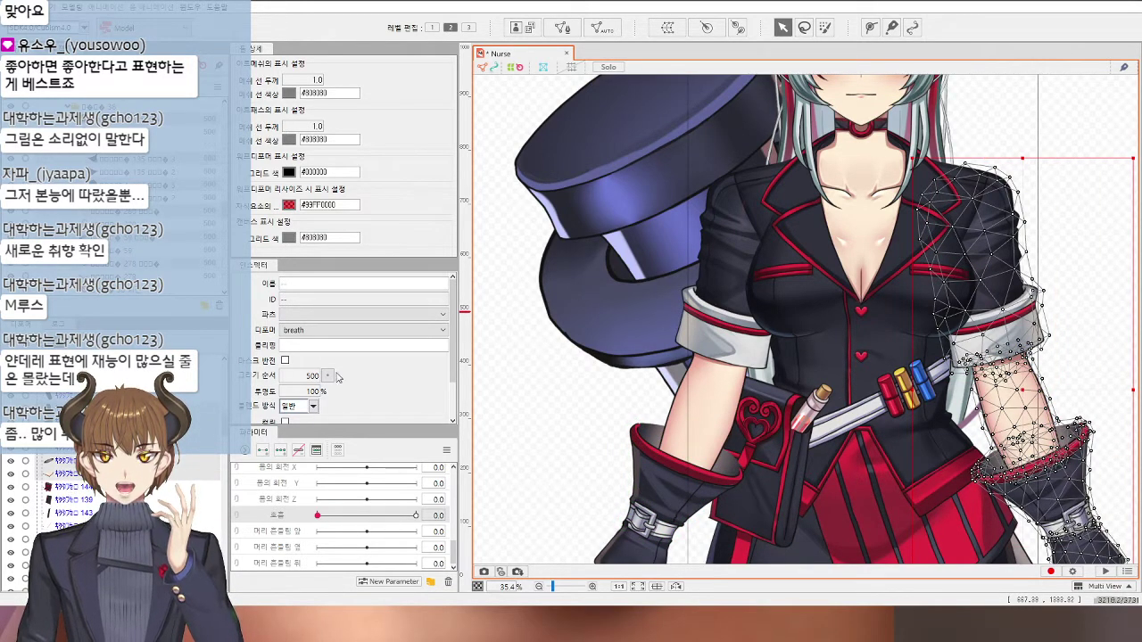
scroll(940, 475, "down", 3)
left_click_drag(938, 484, 828, 393)
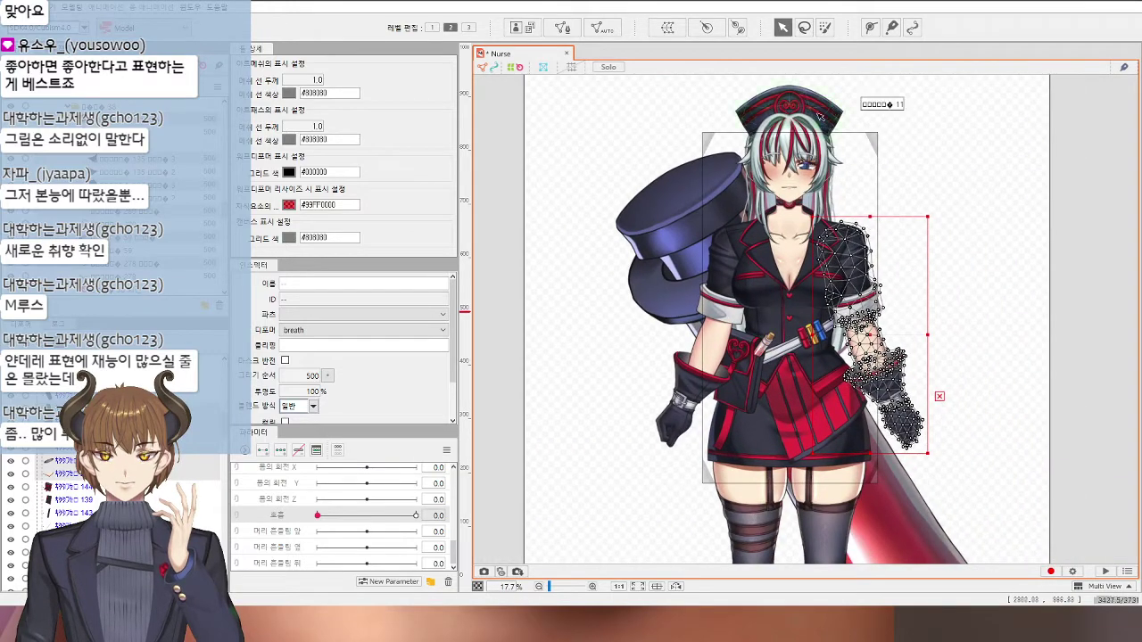
scroll(818, 116, "up", 2)
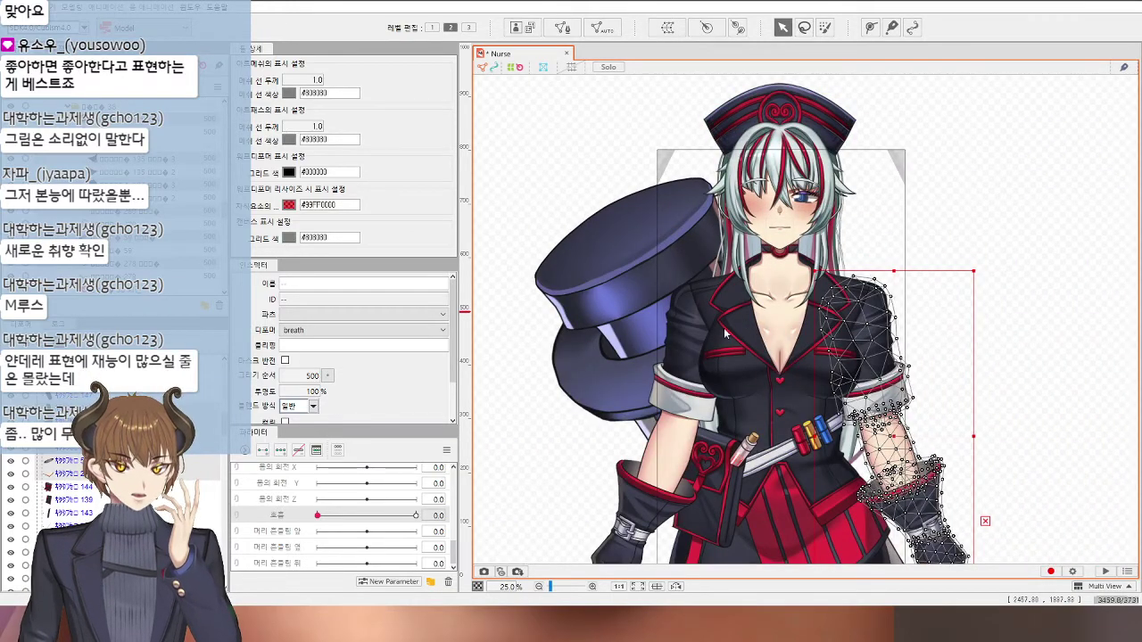
left_click(701, 411)
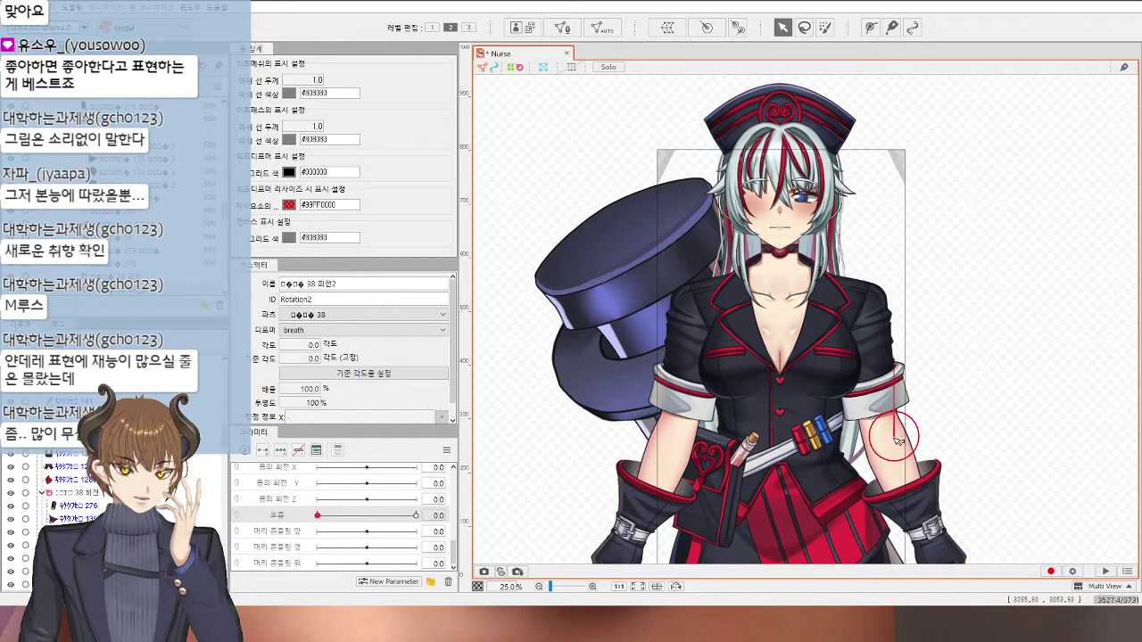
Step: Move the second rotation deformer's pivot up to its shoulder and aim its handle down the upper arm at about 168.6°
left_click_drag(898, 441, 865, 313)
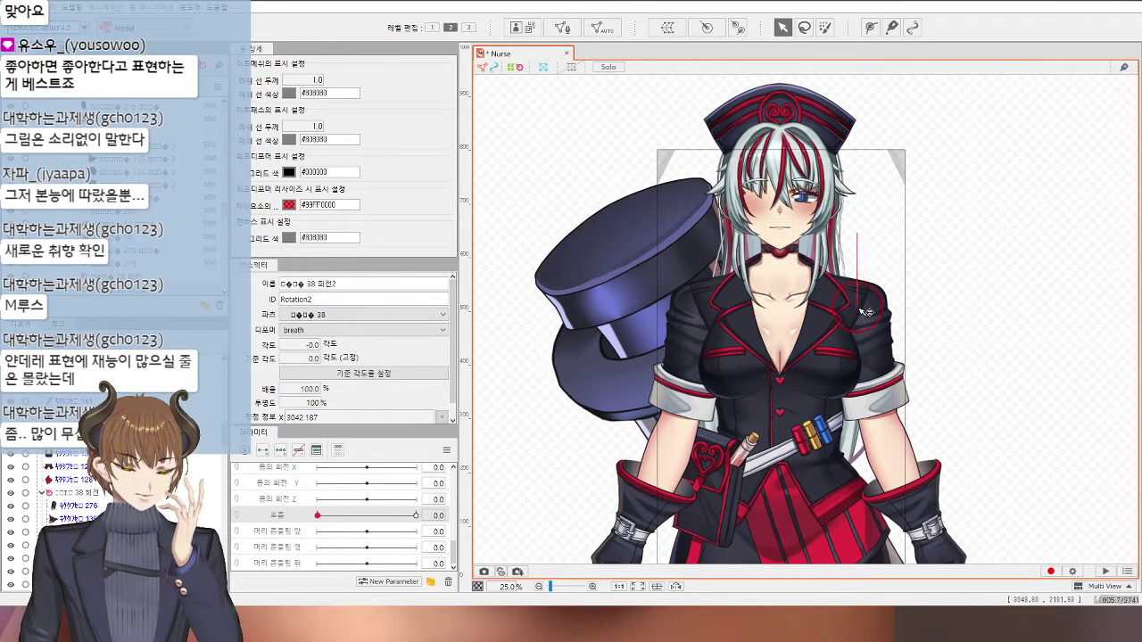
scroll(865, 312, "up", 3)
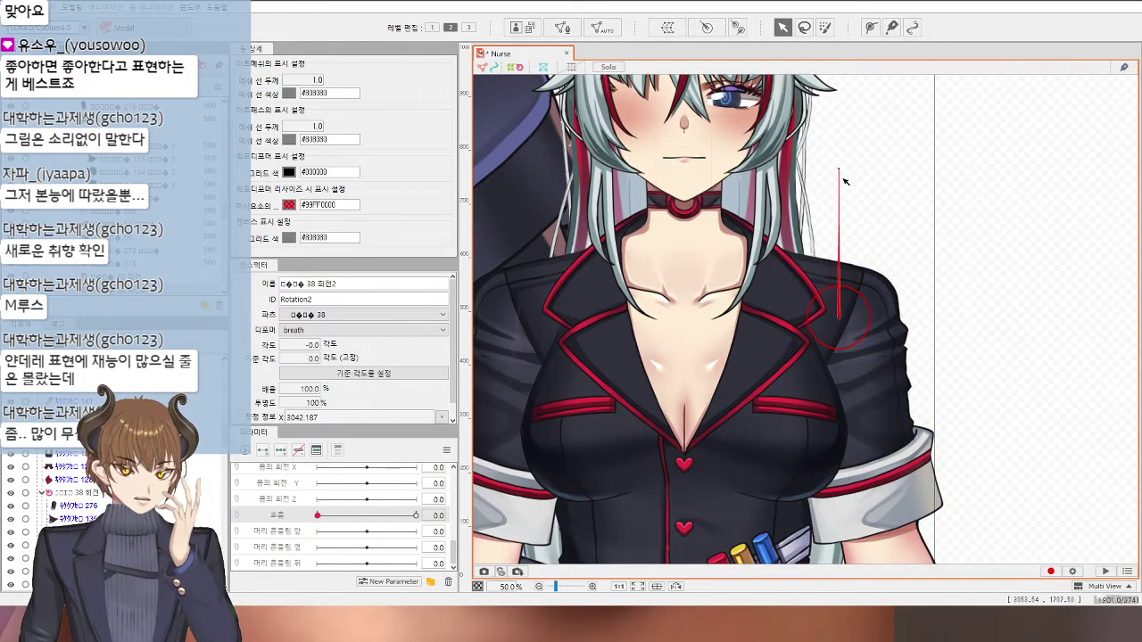
left_click_drag(839, 169, 854, 425)
key("ctrl+z")
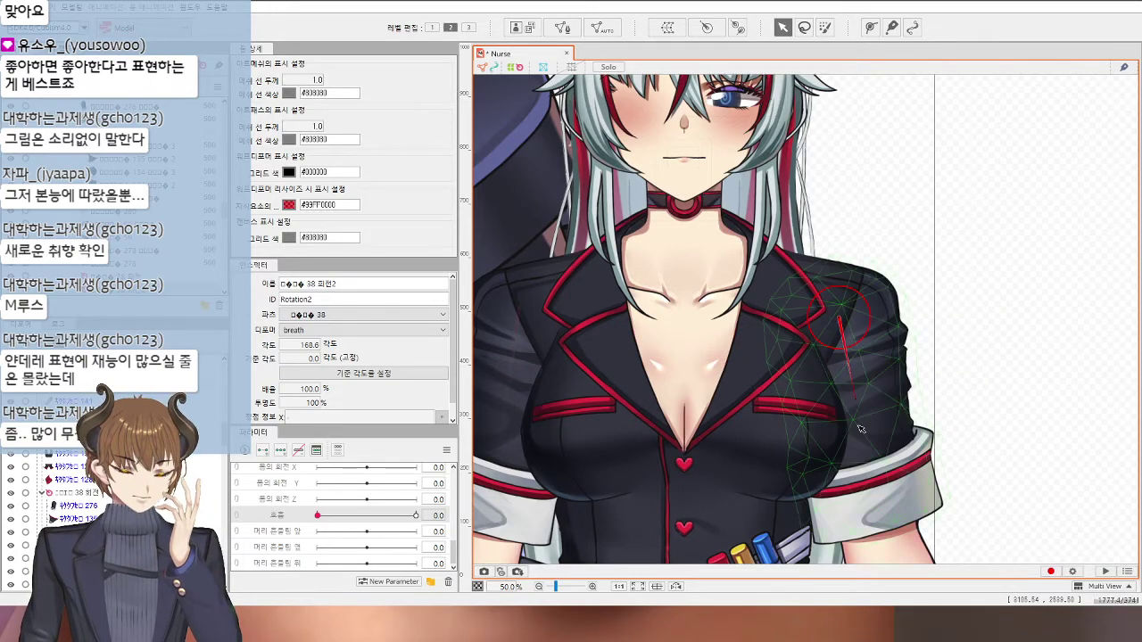
Step: Test both arms by scrubbing the breath parameter, check the motion in the physics settings preview, and close the preview
left_click(635, 586)
mouse_move(326, 515)
left_mouse_down()
mouse_move(437, 525)
mouse_move(342, 545)
mouse_move(377, 529)
mouse_move(369, 545)
mouse_move(312, 526)
left_mouse_up()
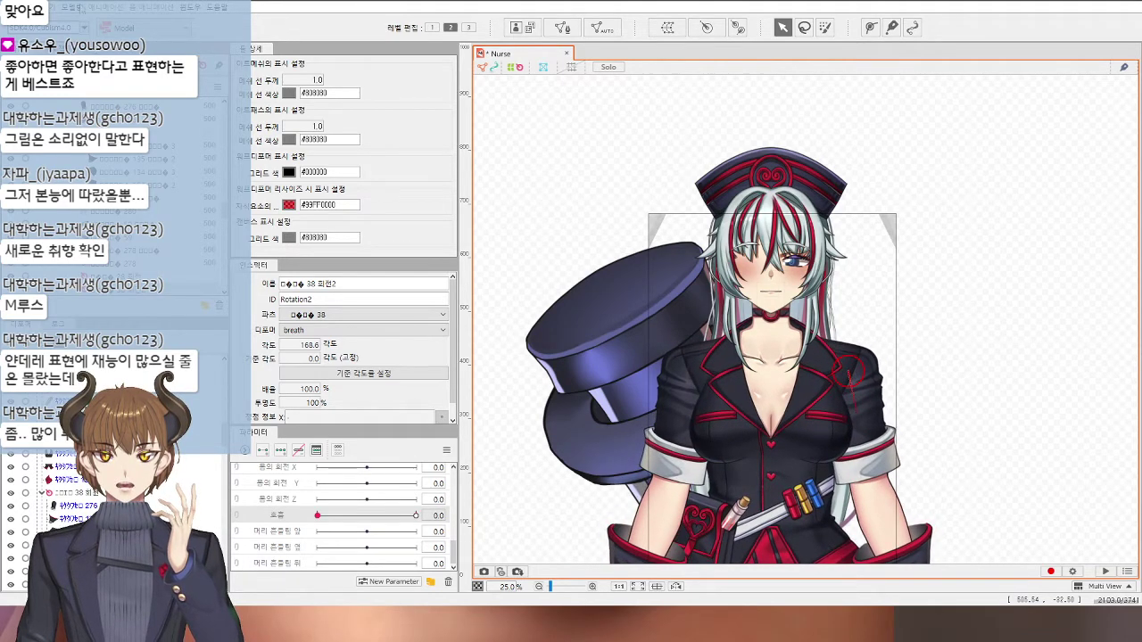
key("alt+Tab")
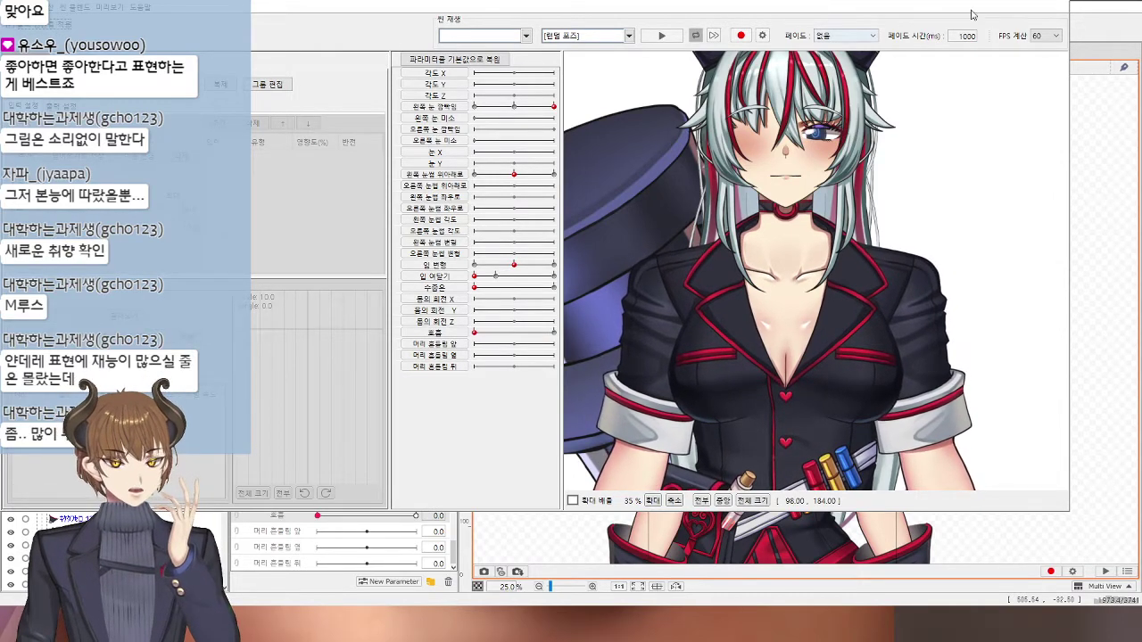
left_click(1081, 3)
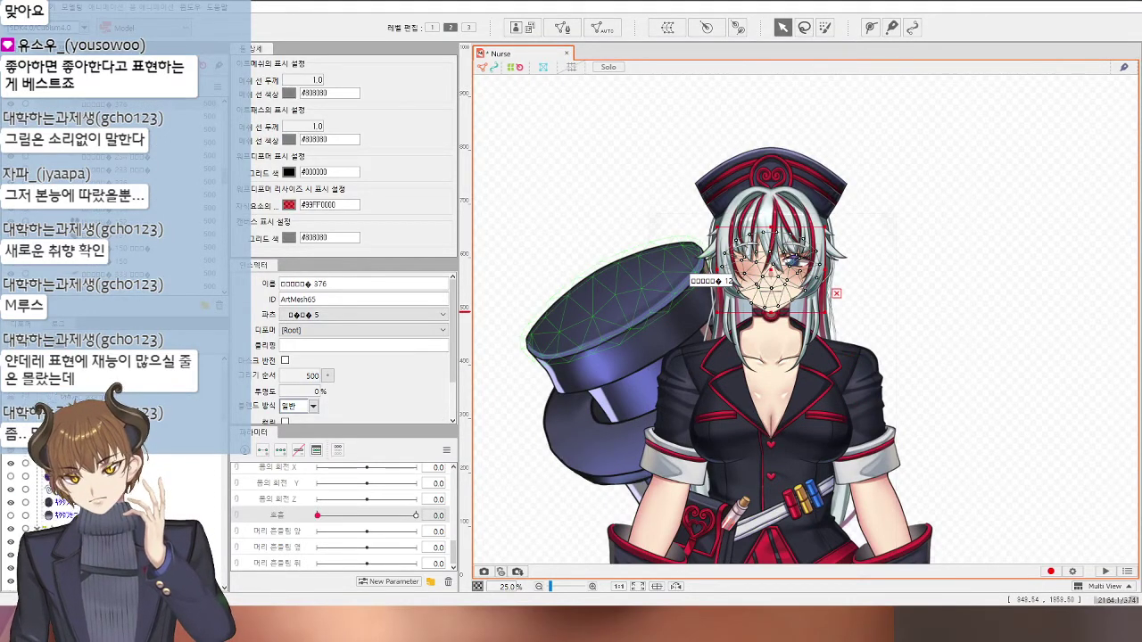
Step: Select the face mesh to locate its Chin deformer in the deformer list, then select that deformer and collapse its group
left_click(994, 359)
scroll(994, 360, "down", 2)
left_click_drag(975, 434, 933, 369)
scroll(825, 214, "up", 6)
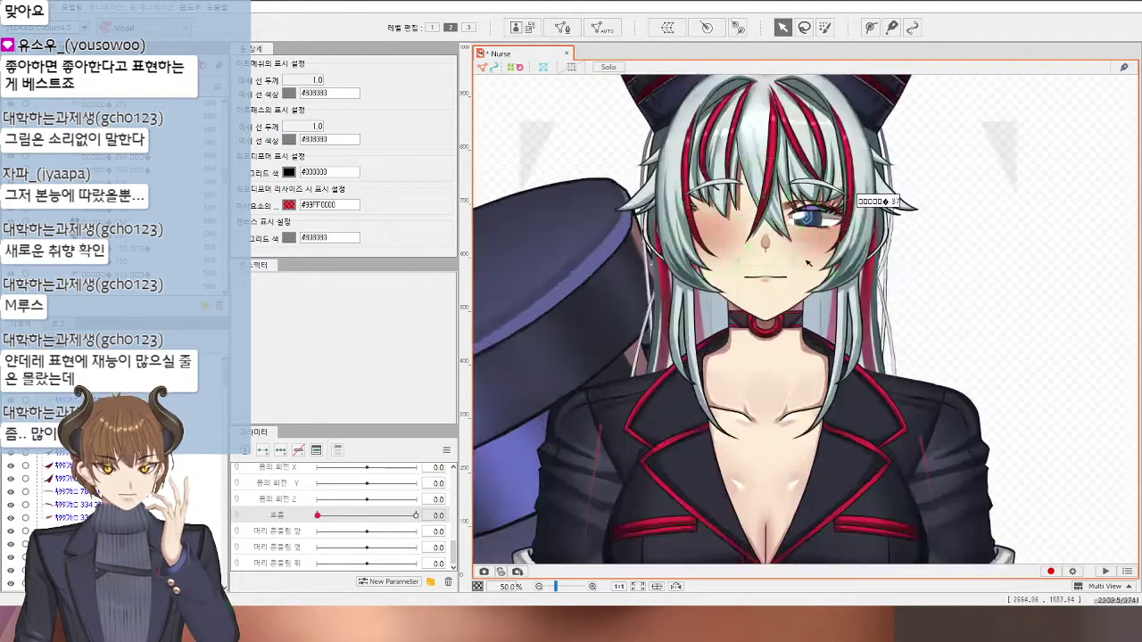
left_click(790, 312)
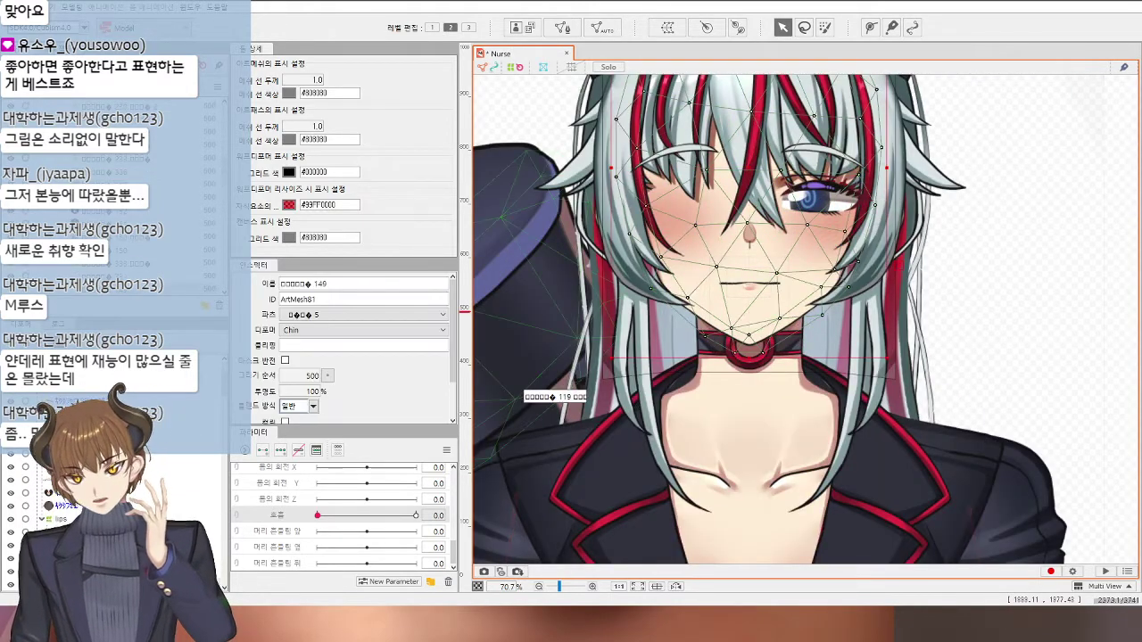
scroll(47, 519, "down", 2)
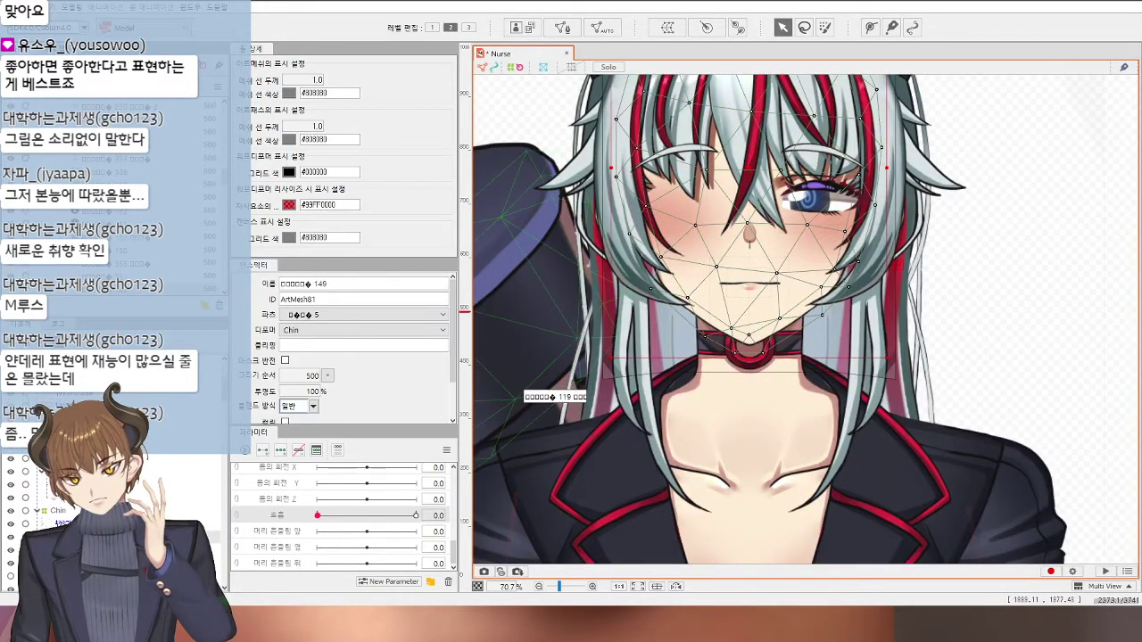
left_click(56, 512)
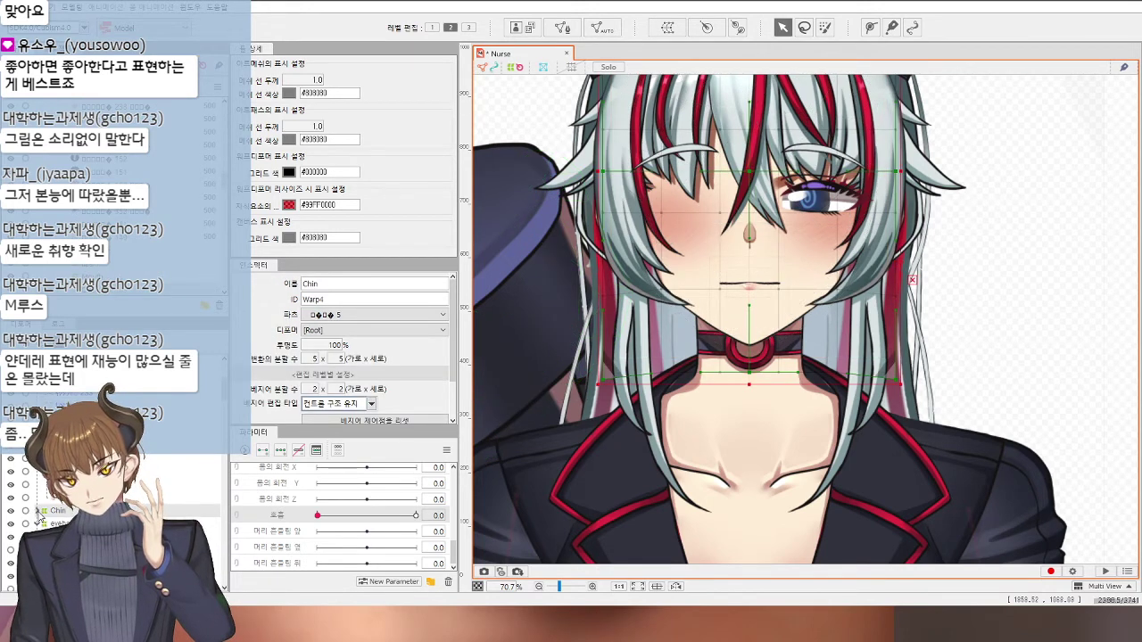
scroll(39, 519, "down", 5)
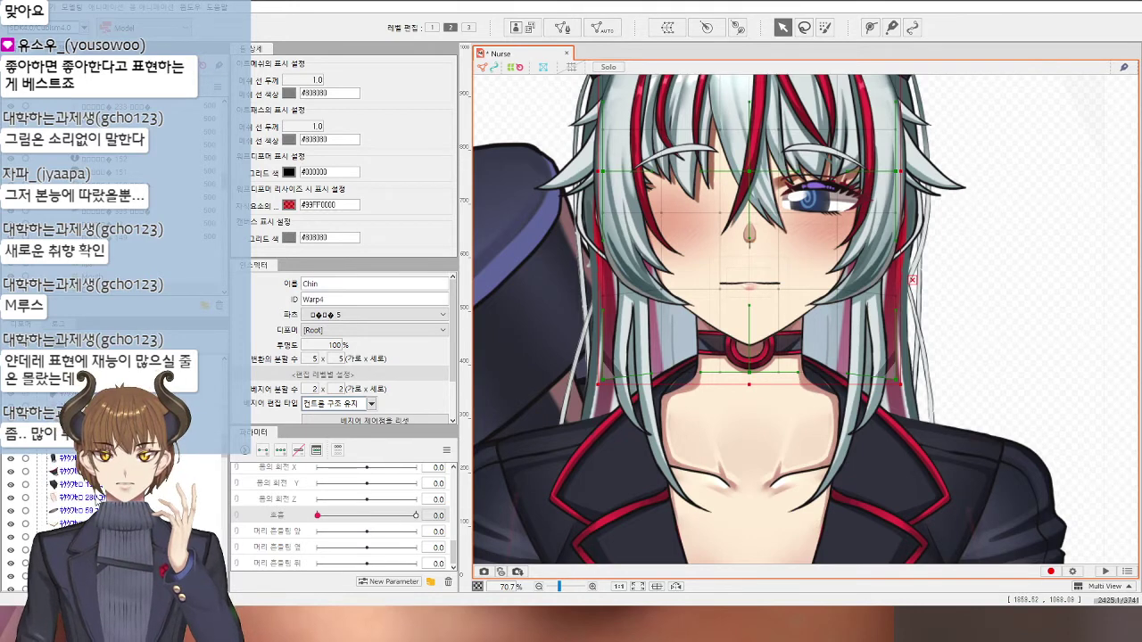
Step: Select the bangs mesh over the covered eye to locate the front hair meshes in the deformer list
left_click(679, 130)
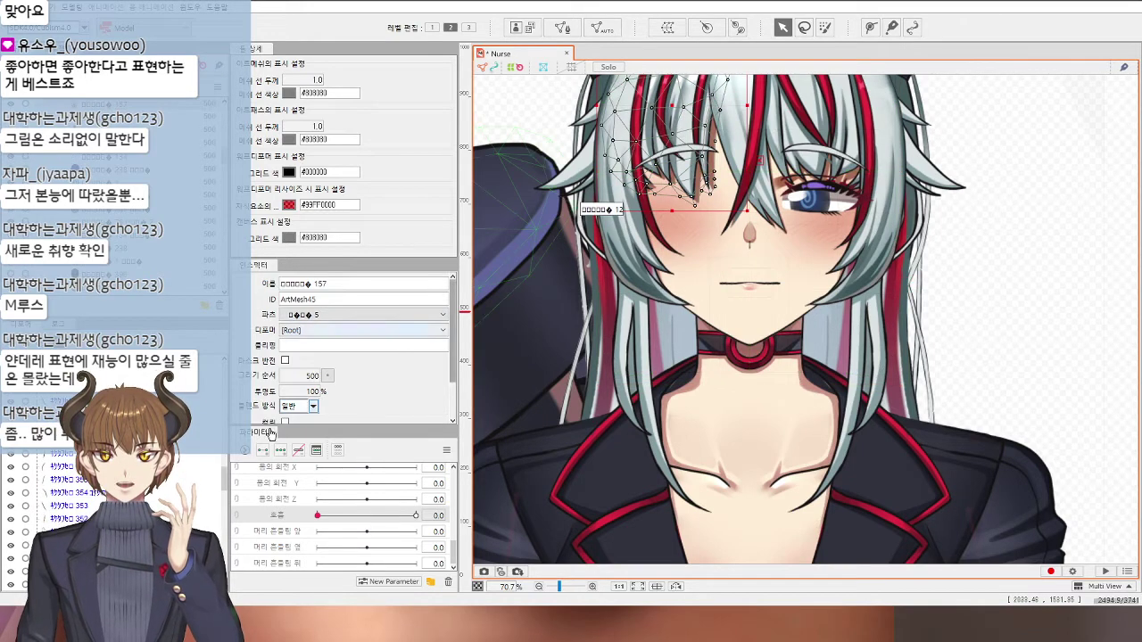
scroll(38, 518, "down", 3)
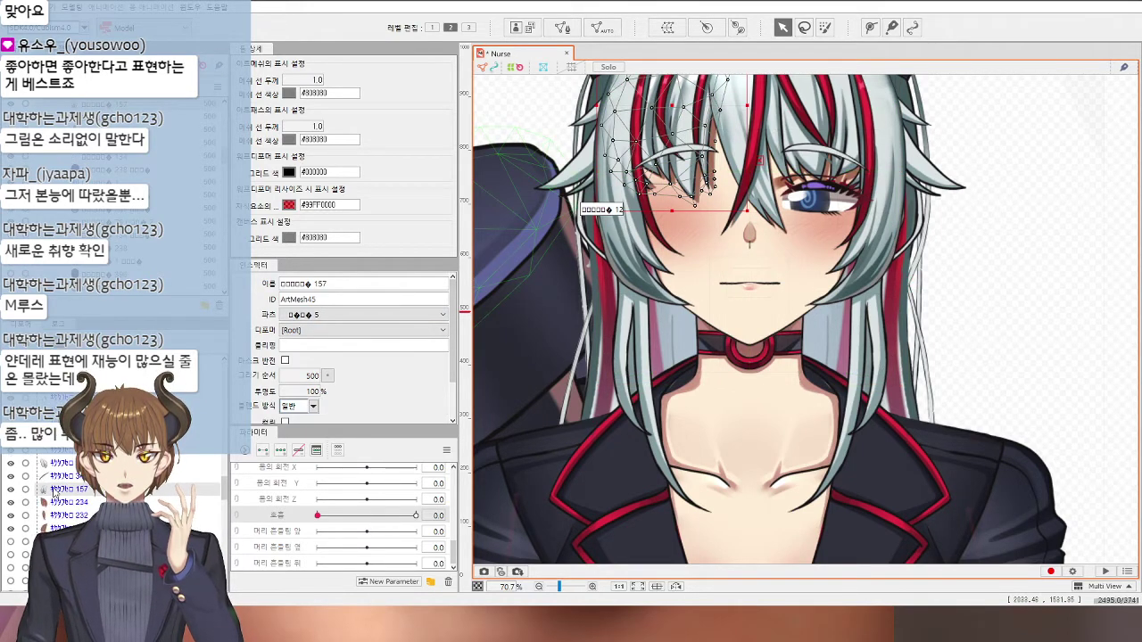
left_click(678, 194)
scroll(755, 258, "down", 1)
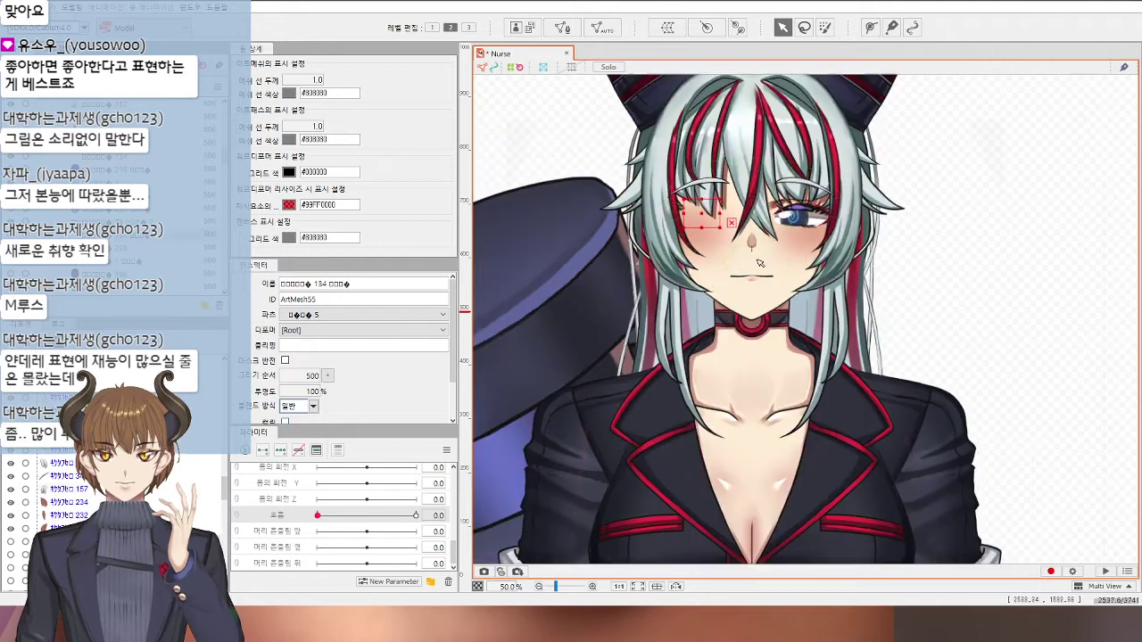
left_click(80, 528)
left_click(81, 505, "shift")
left_click(80, 488, "shift")
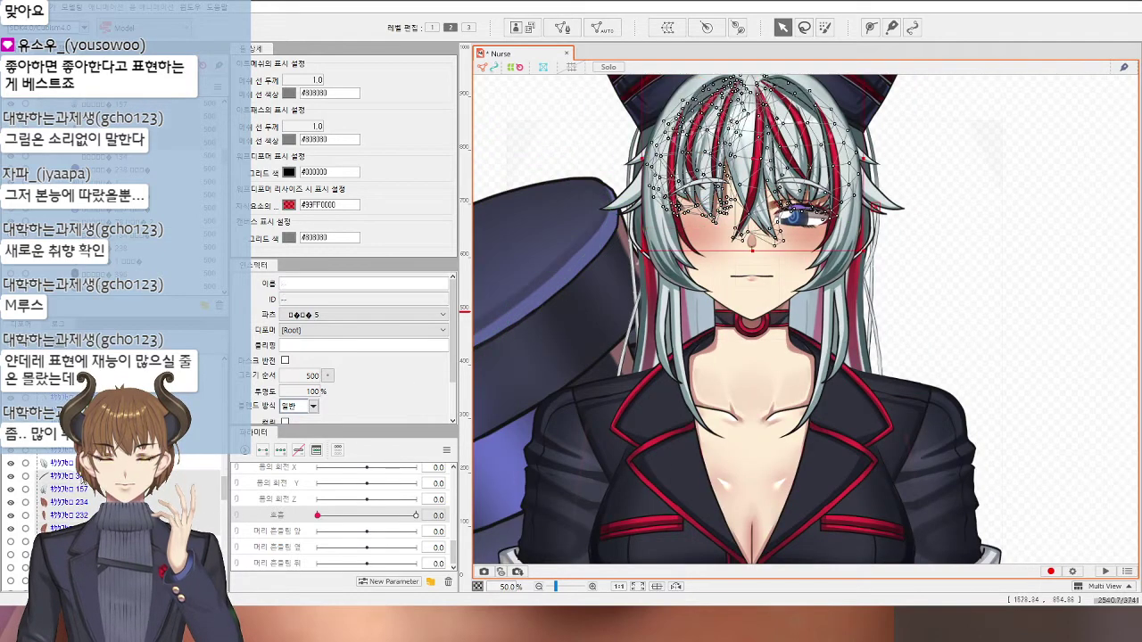
left_click(81, 475, "shift")
left_click(81, 463, "shift")
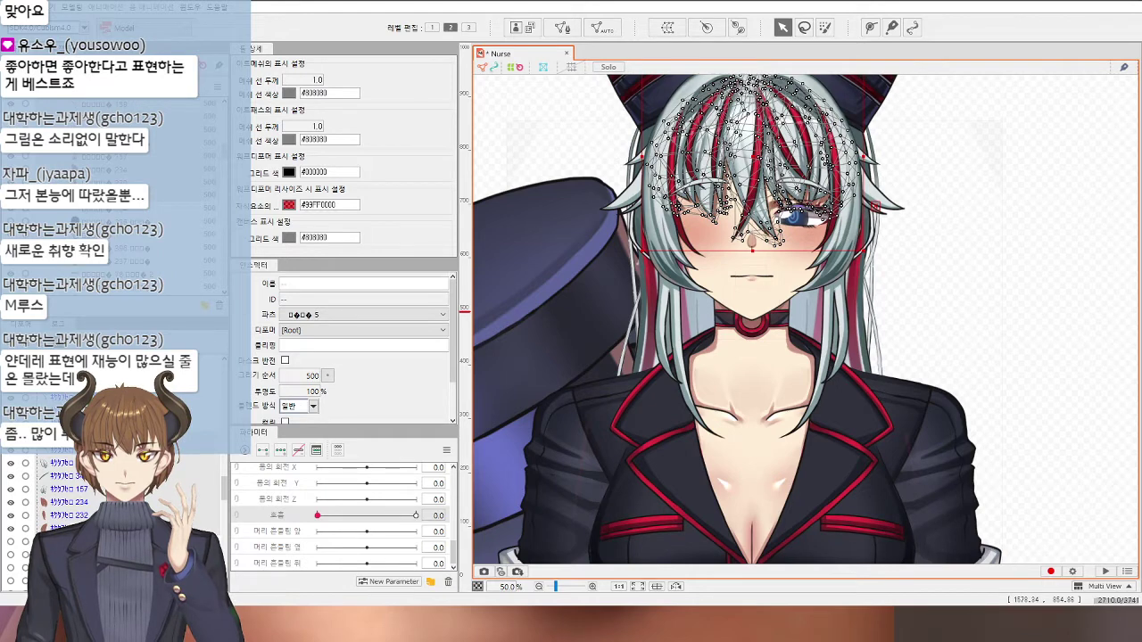
left_click(81, 451, "shift")
left_click(116, 515, "ctrl")
left_click(116, 502, "ctrl")
left_click(116, 489, "ctrl")
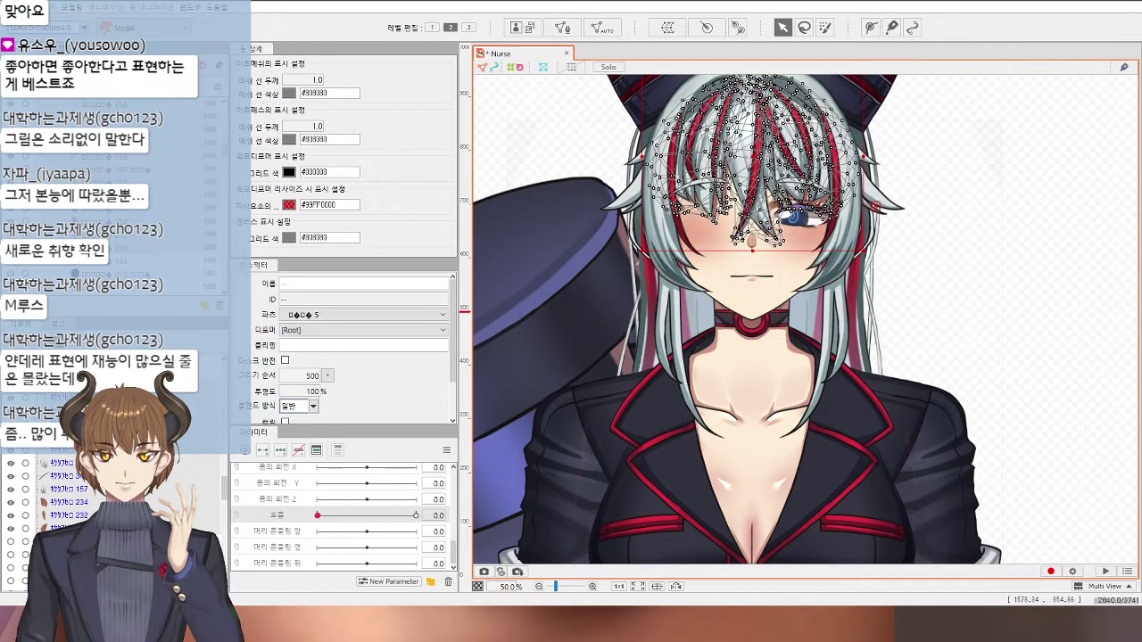
left_click(116, 476, "ctrl")
scroll(115, 489, "up", 3)
left_click(116, 518, "ctrl")
left_click(116, 506, "ctrl")
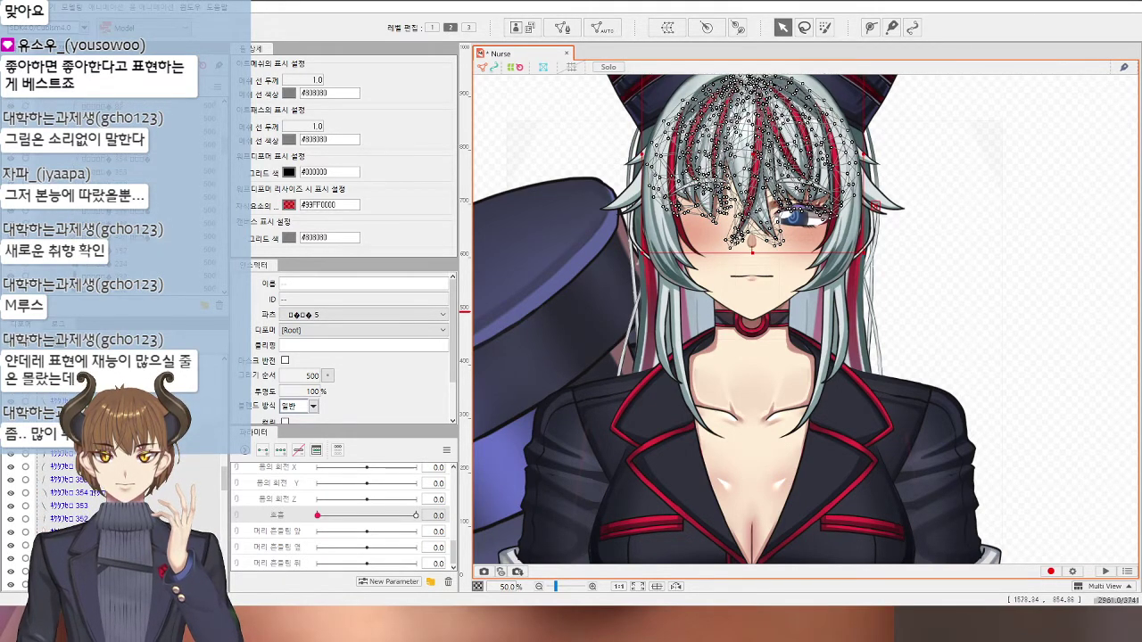
left_click(116, 492, "ctrl")
left_click(78, 479)
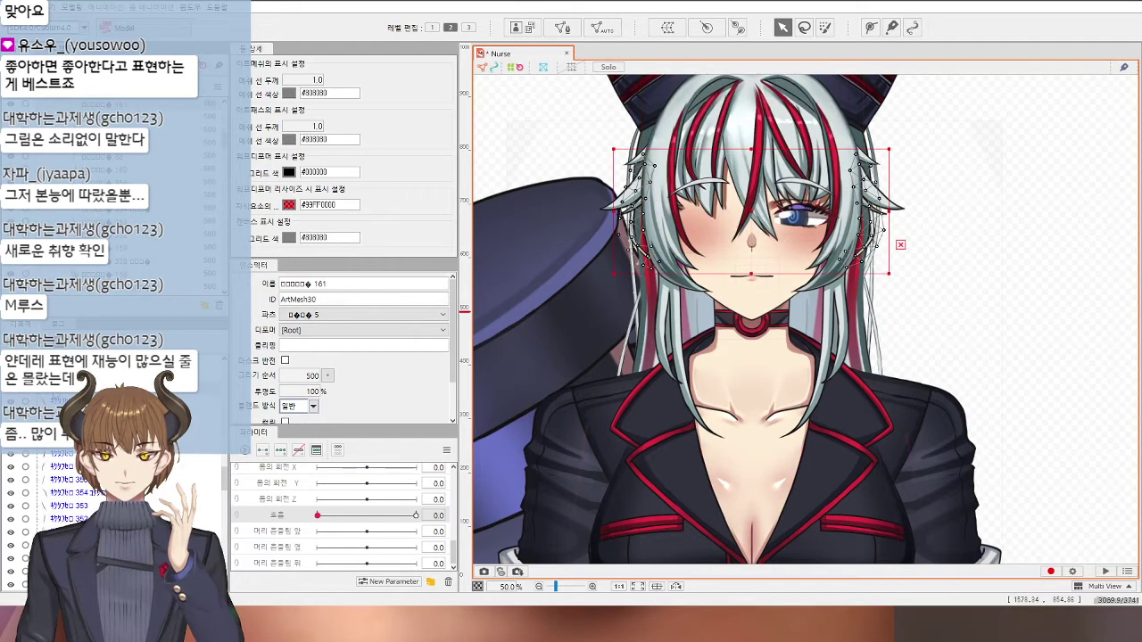
Step: Select the whole range of front hair meshes in the deformer list and create a 5 x 5 warp deformer named Front hair for them
left_click(79, 479)
scroll(77, 521, "down", 2)
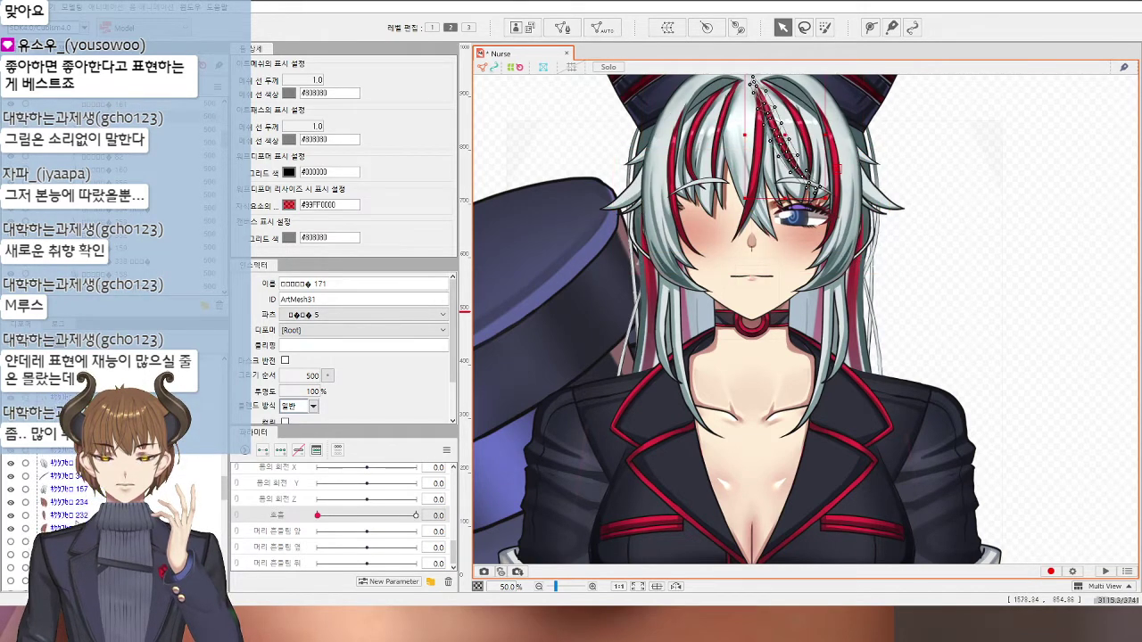
left_click(77, 522, "shift")
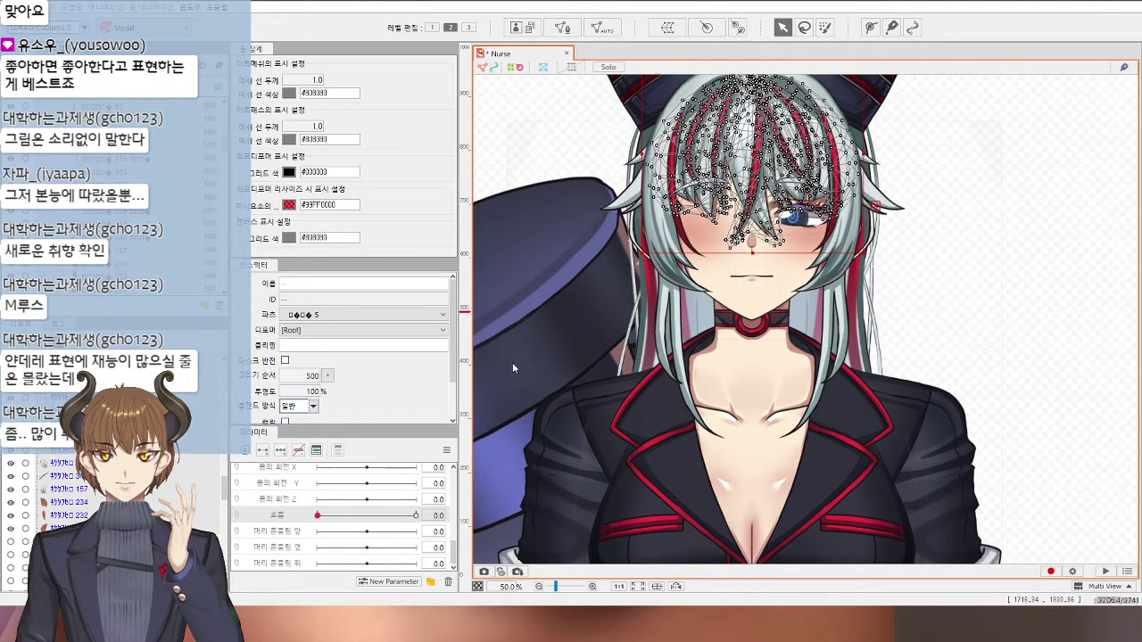
left_click(693, 523)
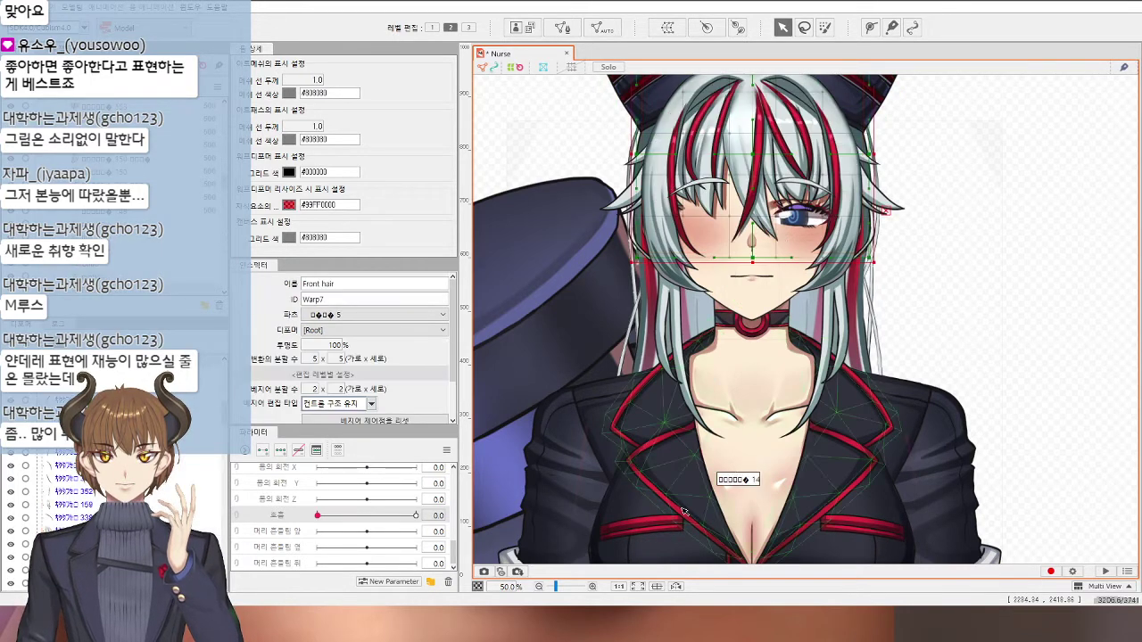
Step: Select the side hair mesh framing the face to locate the side hair meshes in the deformer list
scroll(805, 274, "down", 2)
scroll(134, 509, "up", 5)
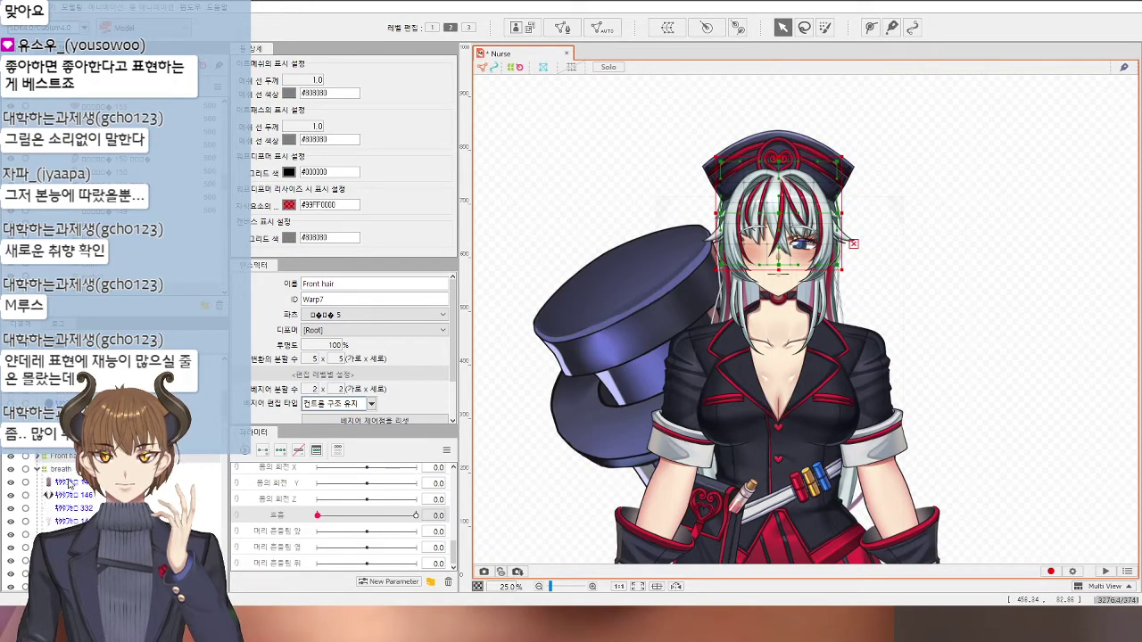
scroll(750, 299, "up", 2)
left_click(1045, 242)
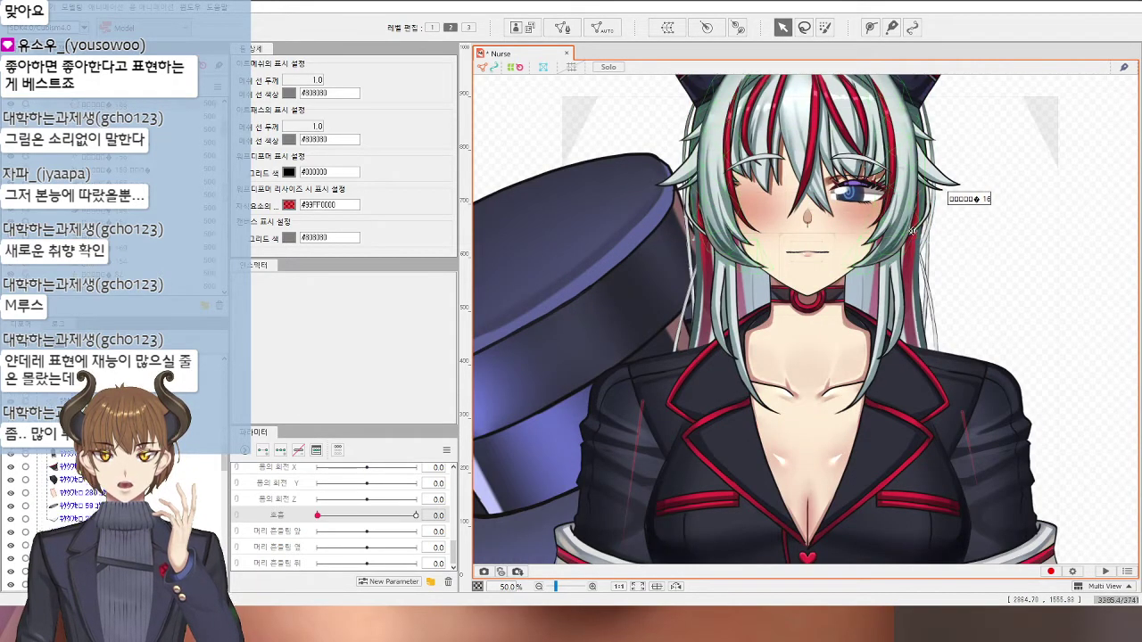
left_click(911, 231)
left_click_drag(764, 288, 727, 371)
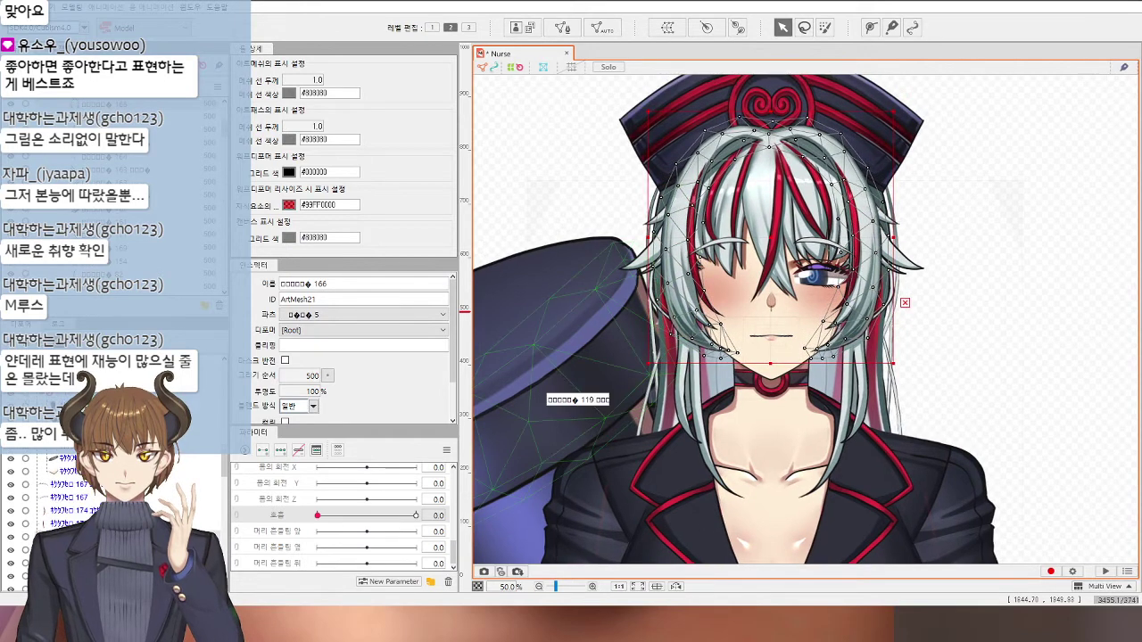
Step: Add the adjoining face-framing strands, the long front side locks and the upper side tufts to the side hair selection
left_click(68, 511, "ctrl")
left_click(68, 522, "ctrl")
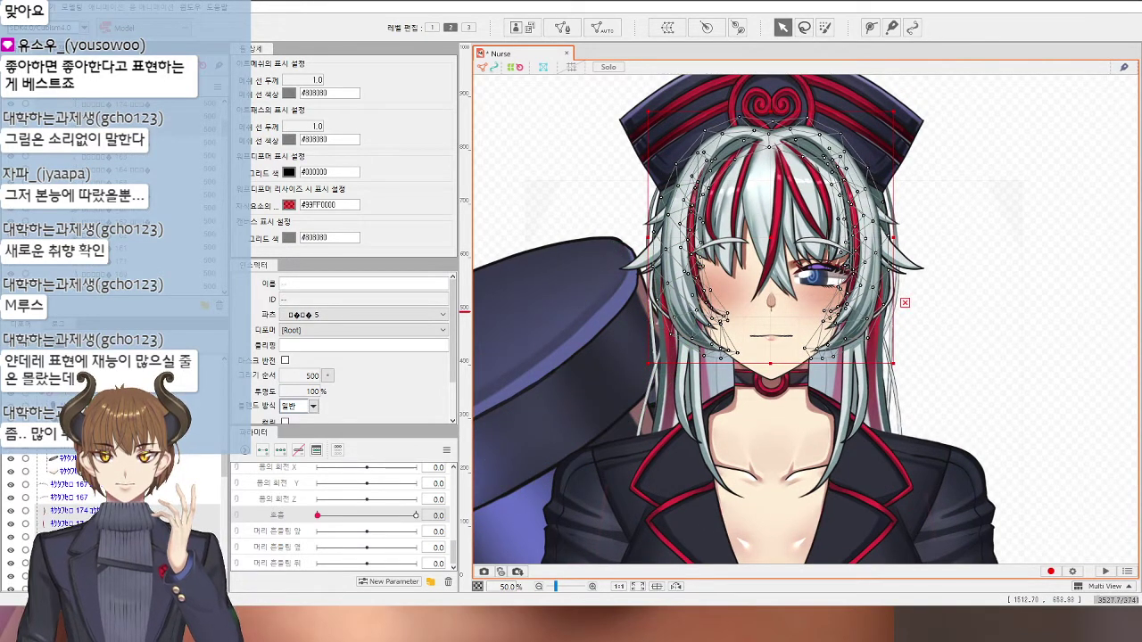
left_click(66, 500, "ctrl")
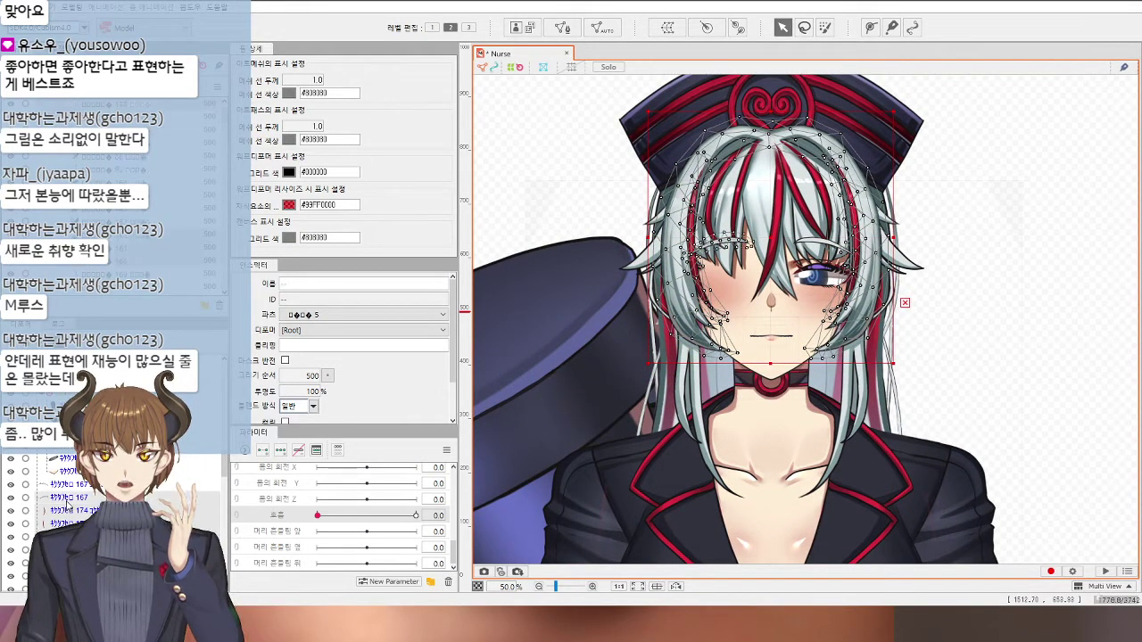
left_click(66, 500, "ctrl")
scroll(70, 495, "down", 1)
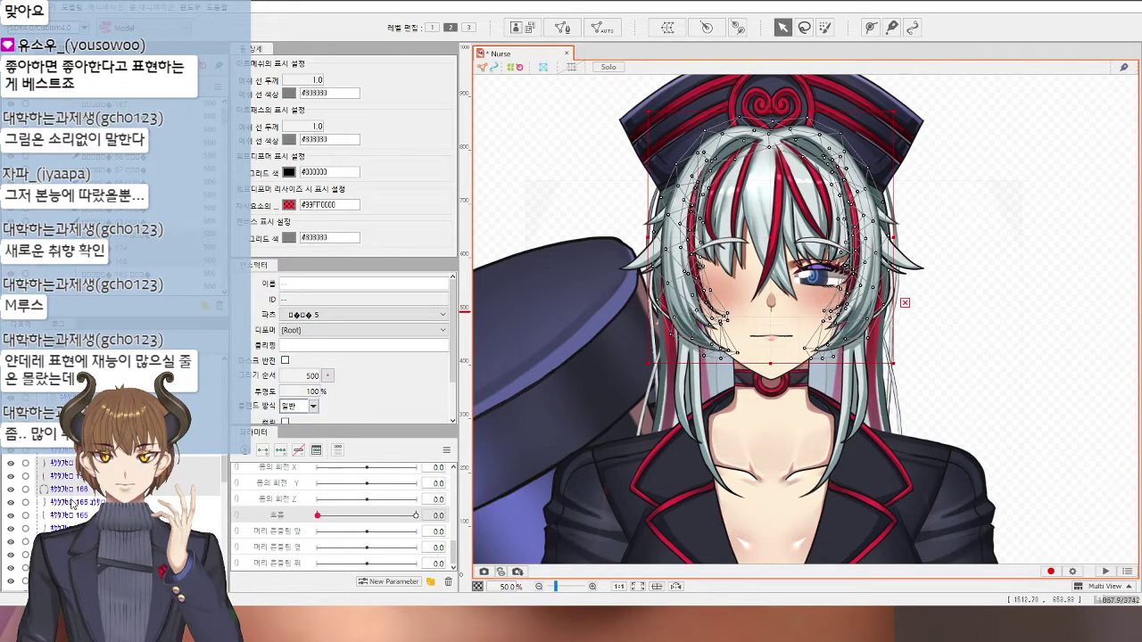
left_click(74, 504, "shift")
left_click(74, 515, "shift")
left_click(73, 528, "shift")
left_click(73, 541, "shift")
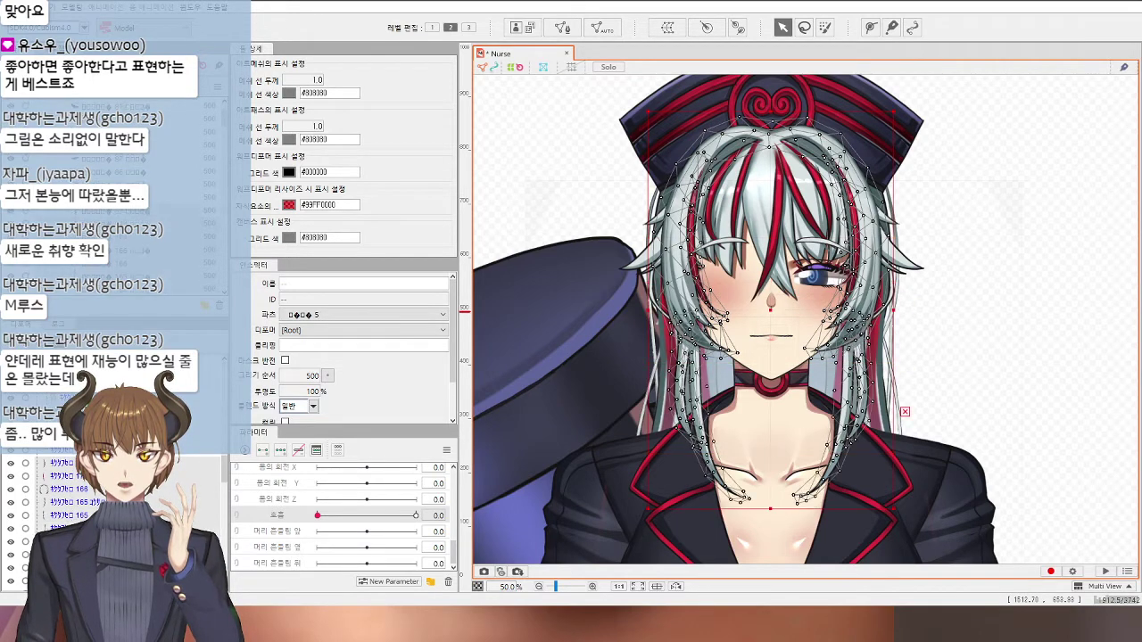
left_click(73, 554, "shift")
left_click(73, 567, "shift")
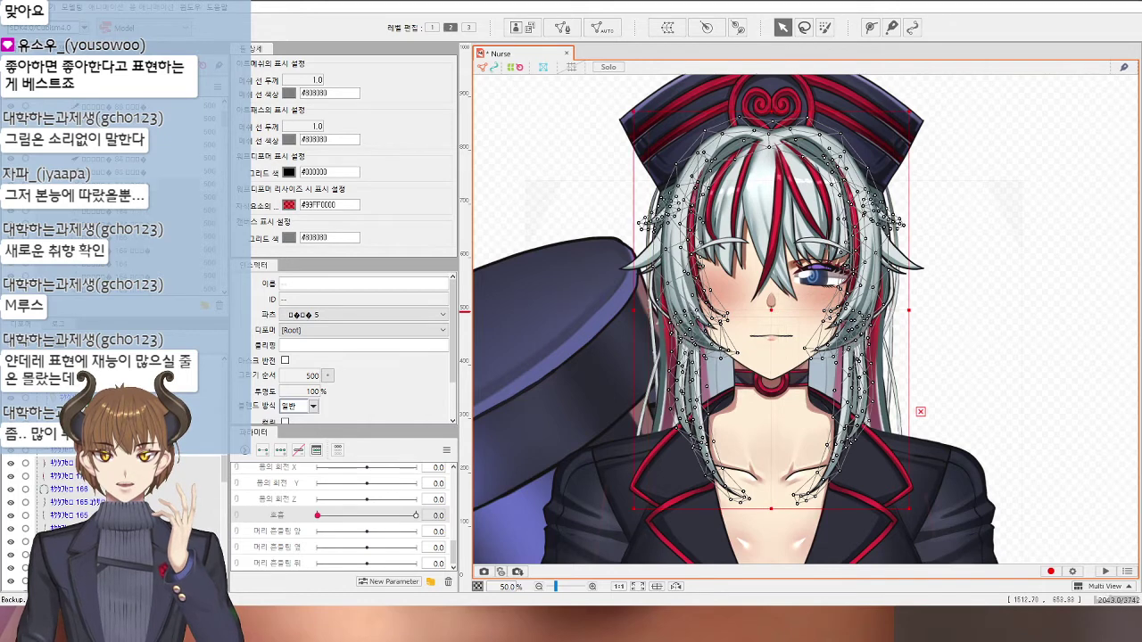
Step: Add the remaining outward-flicking side tufts to the selection and create a 5 x 5 warp deformer named sidehair for the meshes
left_click(73, 580, "ctrl")
scroll(73, 535, "down", 1)
left_click(73, 546, "ctrl")
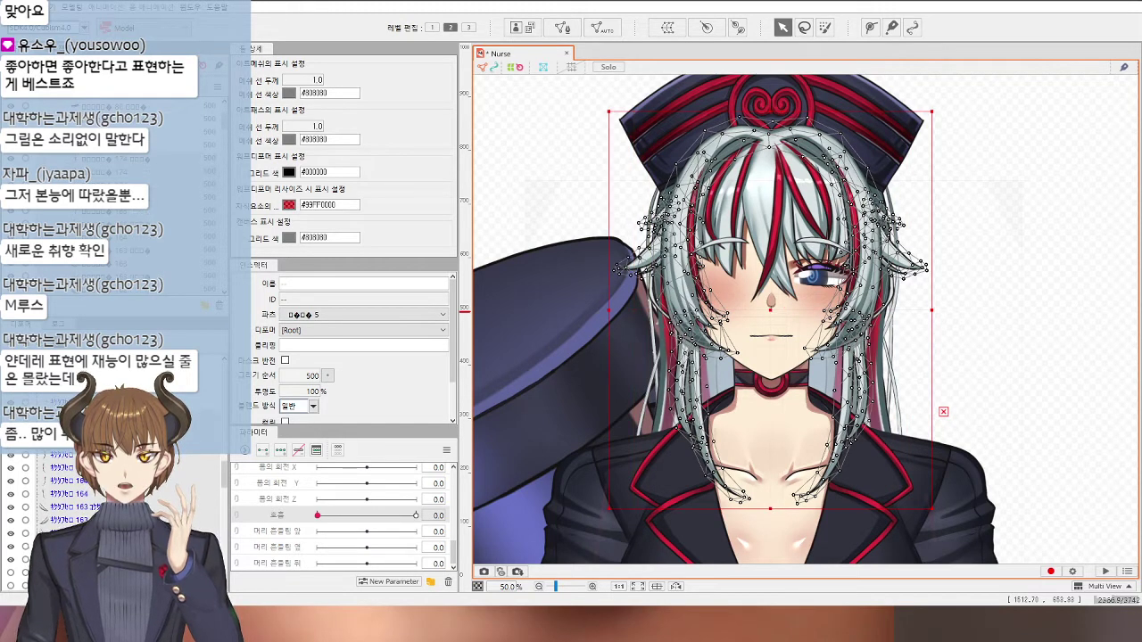
left_click(73, 559, "ctrl")
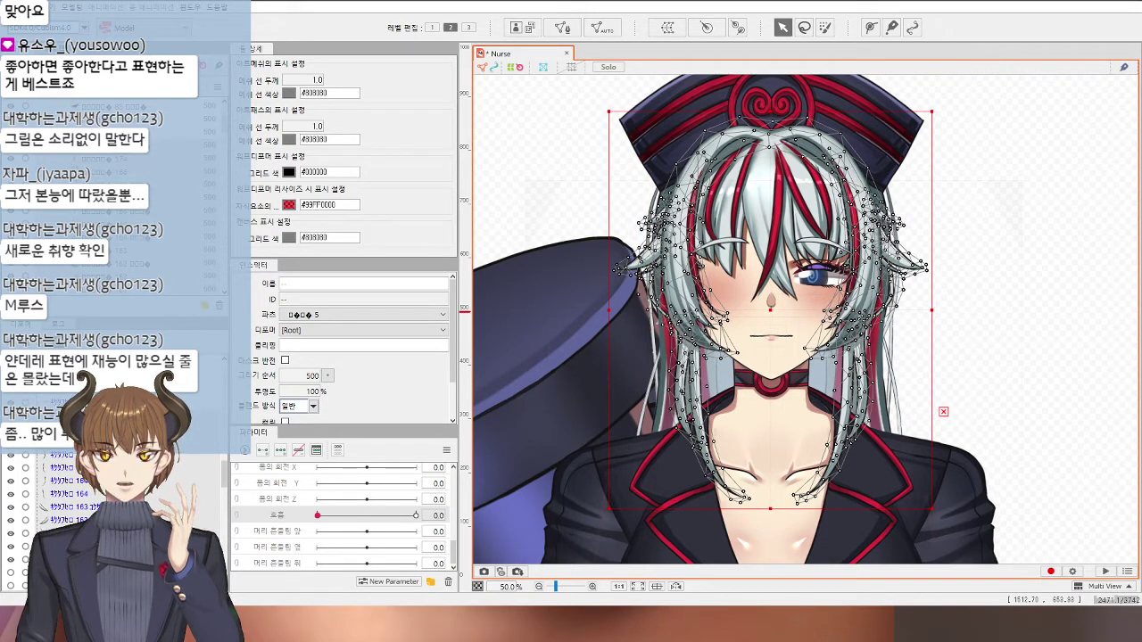
scroll(115, 198, "down", 5)
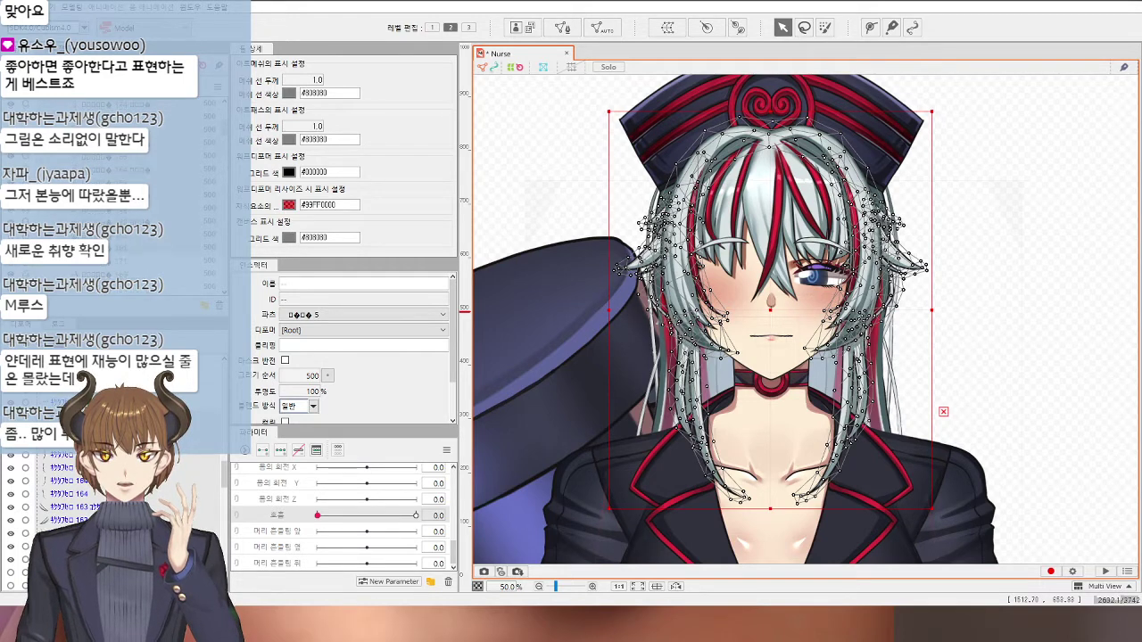
scroll(114, 517, "down", 1)
scroll(841, 414, "down", 1)
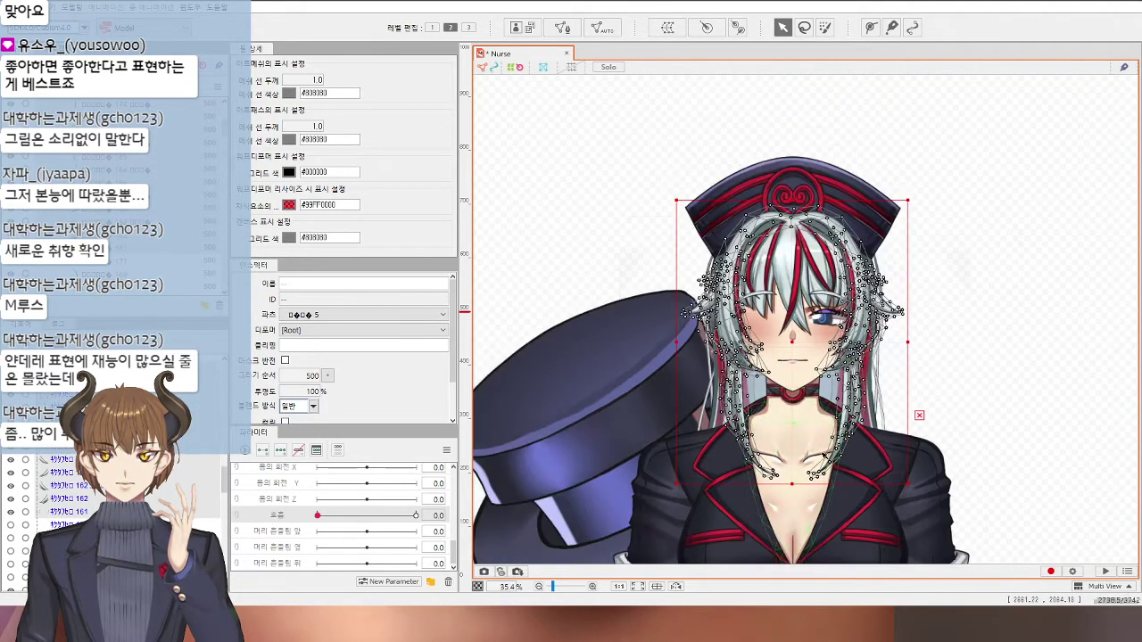
left_click_drag(1050, 504, 1037, 464)
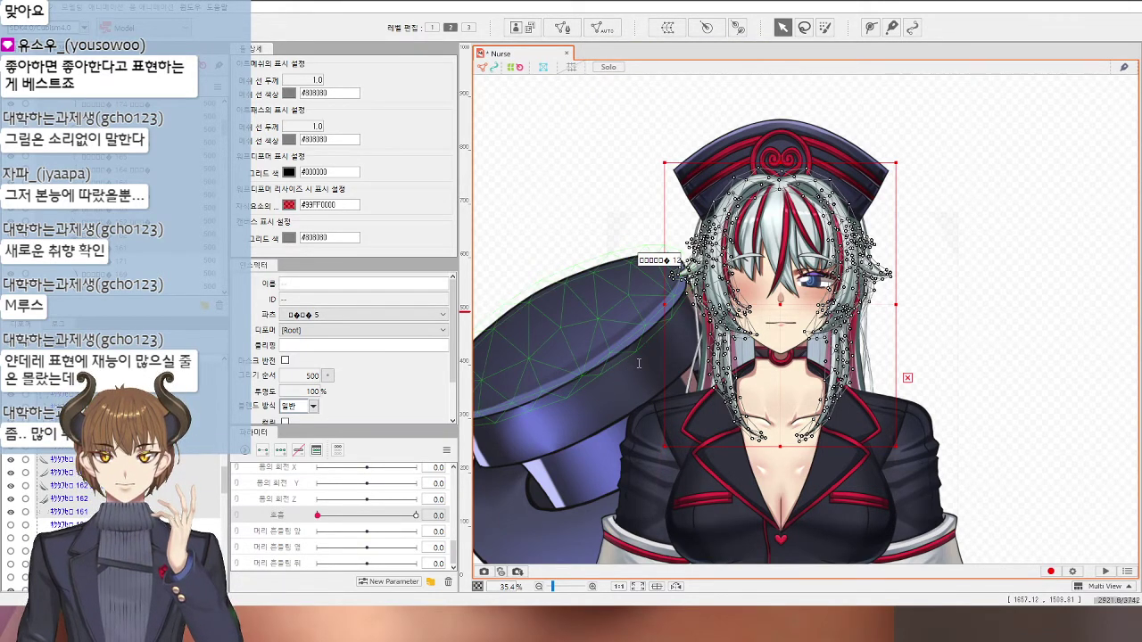
left_click(681, 509)
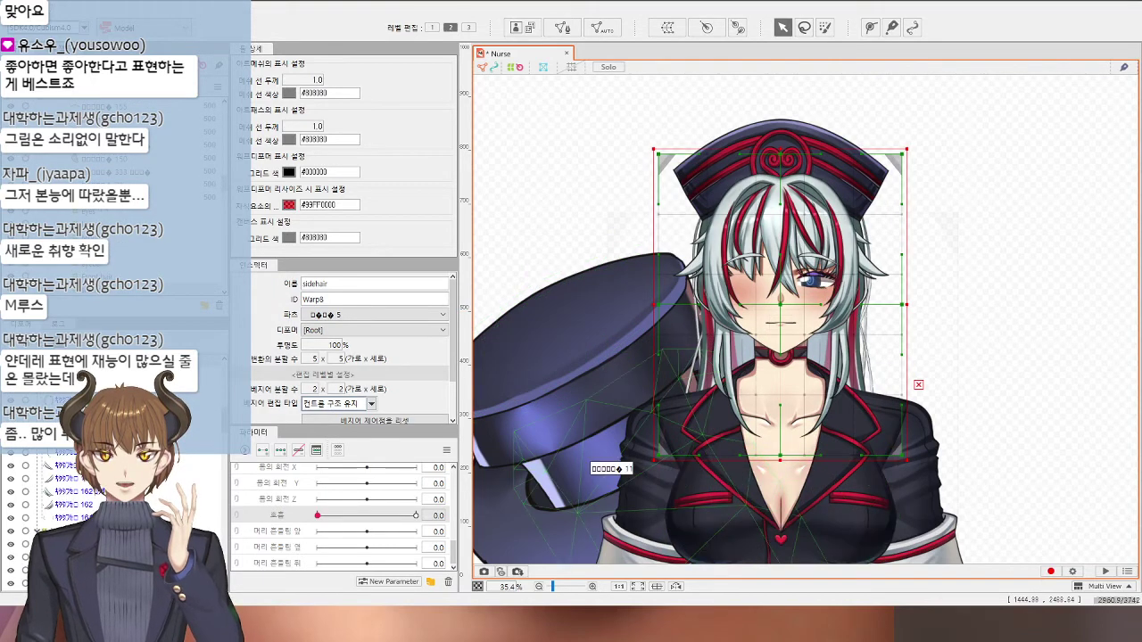
Step: Select the three overlay meshes covering the face and cheeks in the deformer list and assign them to the Chin deformer
scroll(71, 500, "up", 1)
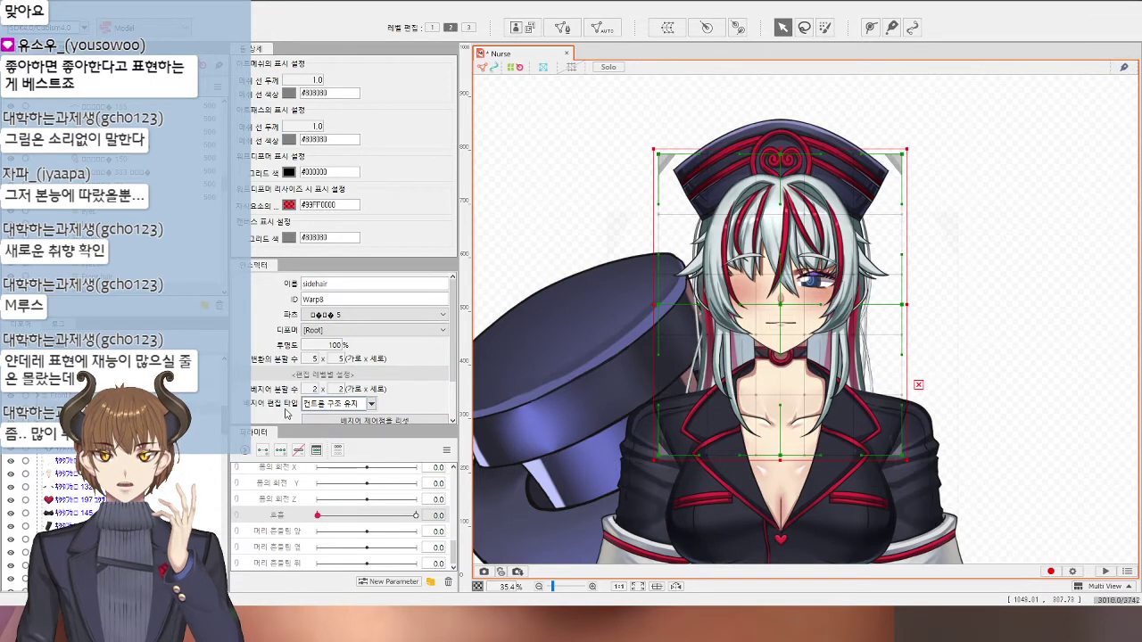
scroll(71, 499, "down", 2)
scroll(72, 500, "down", 5)
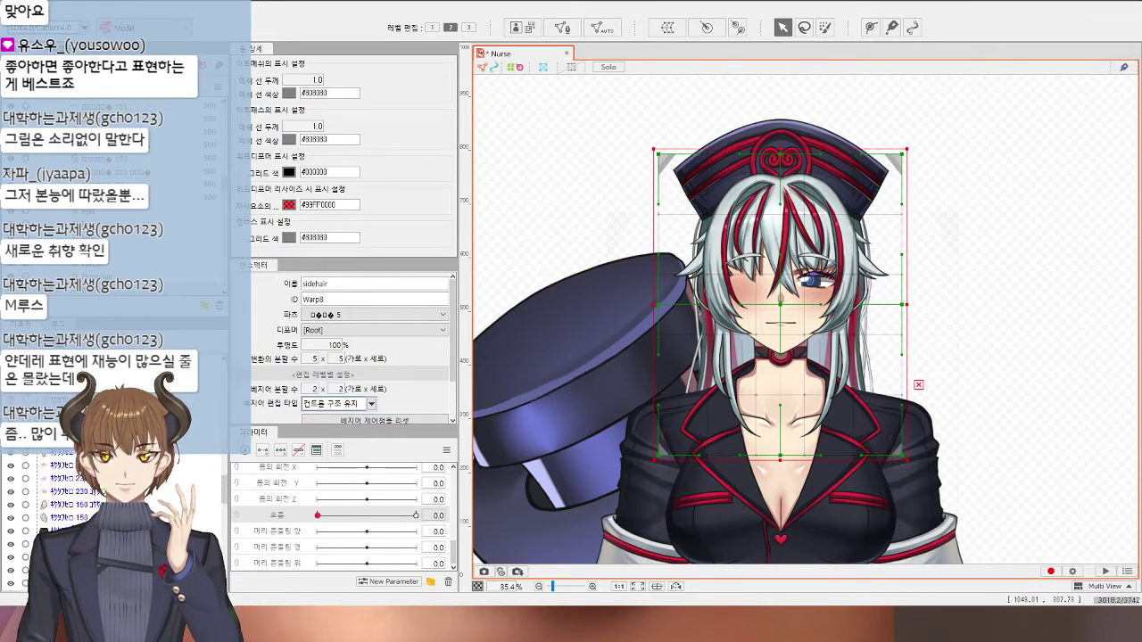
scroll(72, 499, "down", 4)
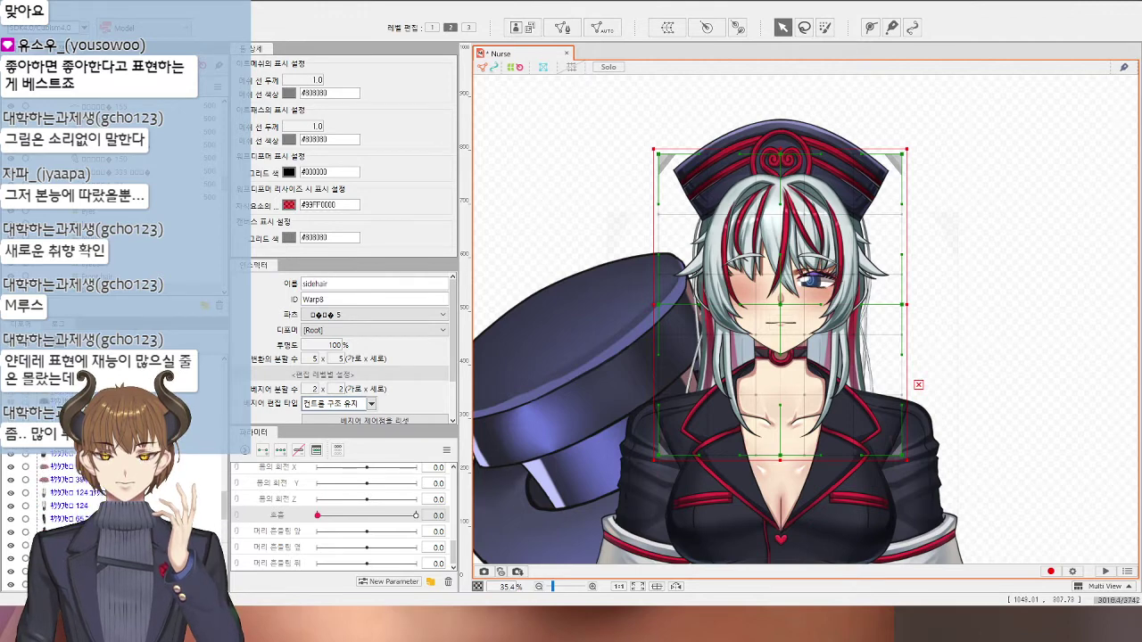
scroll(116, 517, "down", 5)
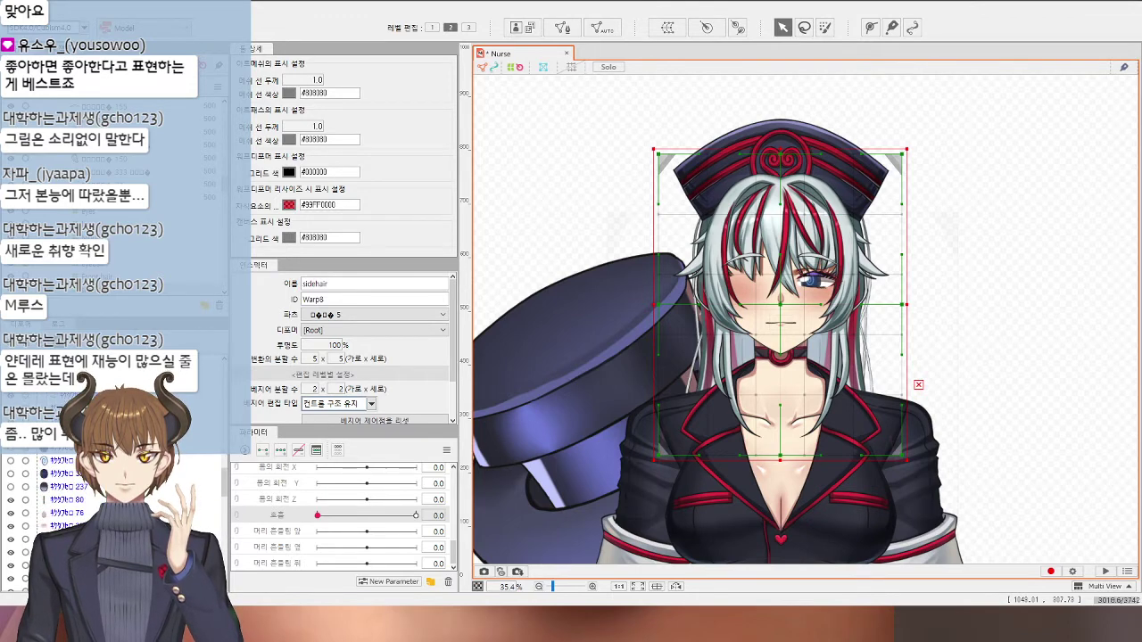
scroll(116, 518, "down", 3)
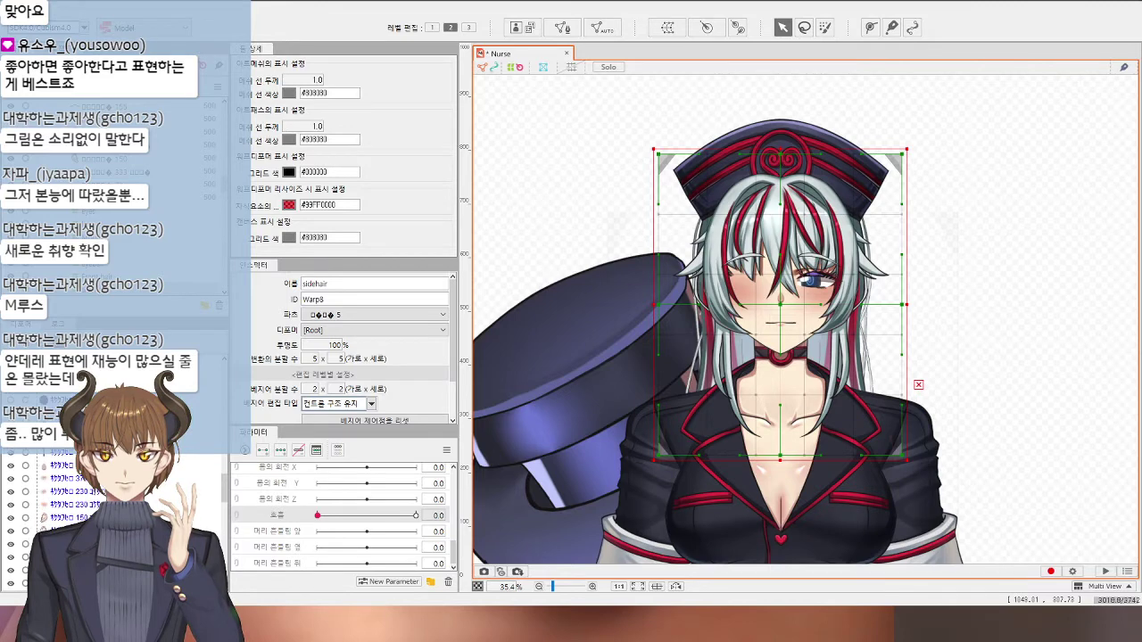
left_click(80, 505)
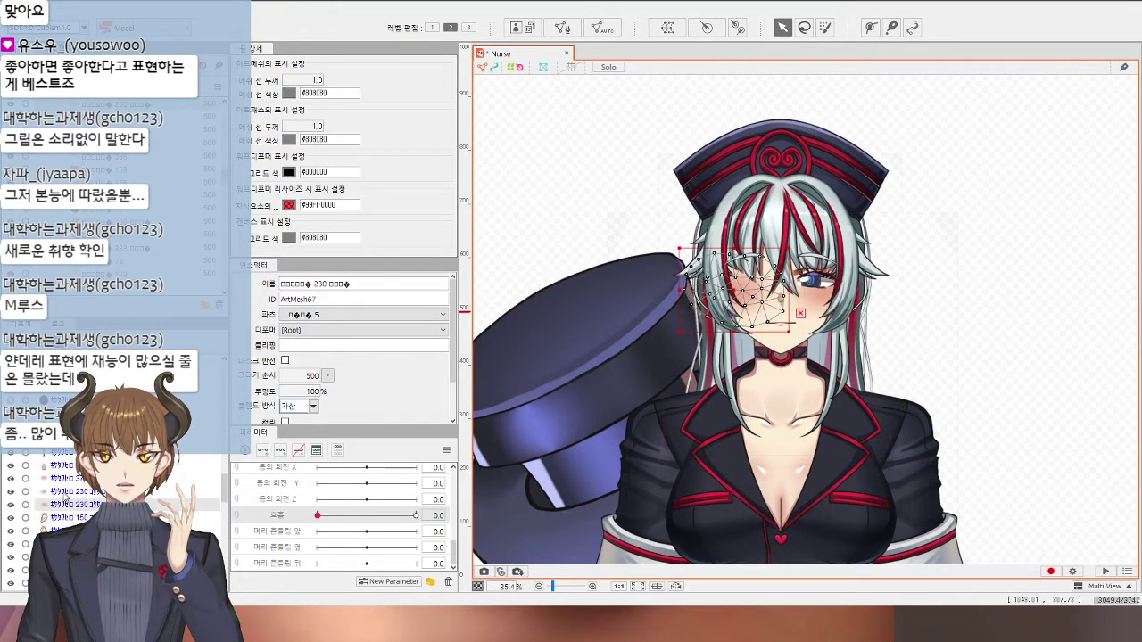
left_click(66, 492, "ctrl")
left_click(65, 478, "ctrl")
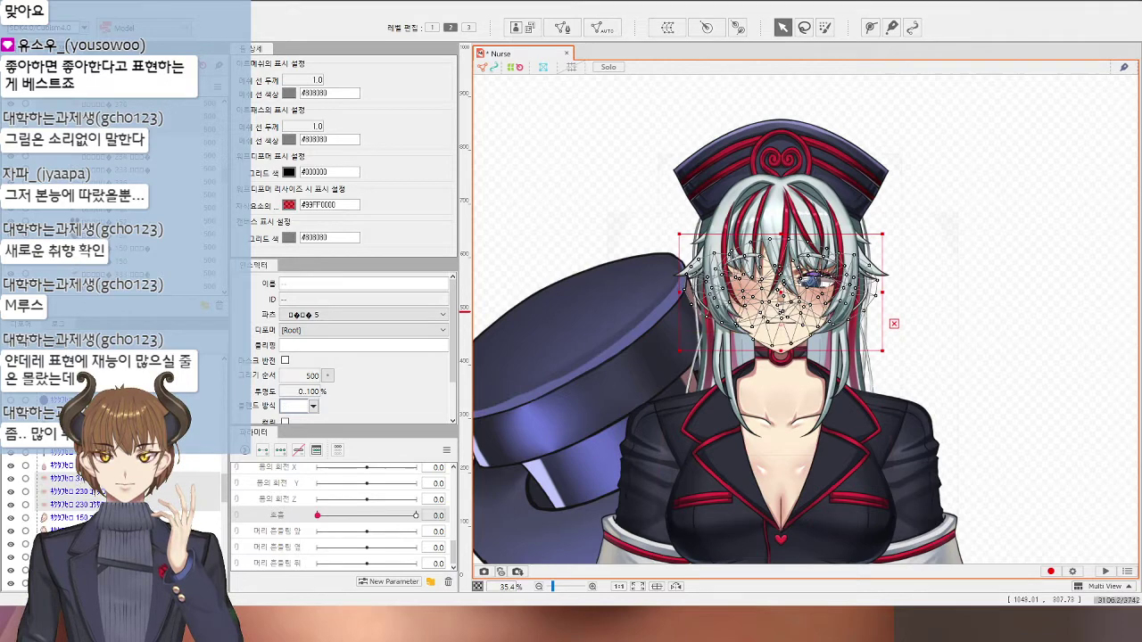
left_click(326, 330)
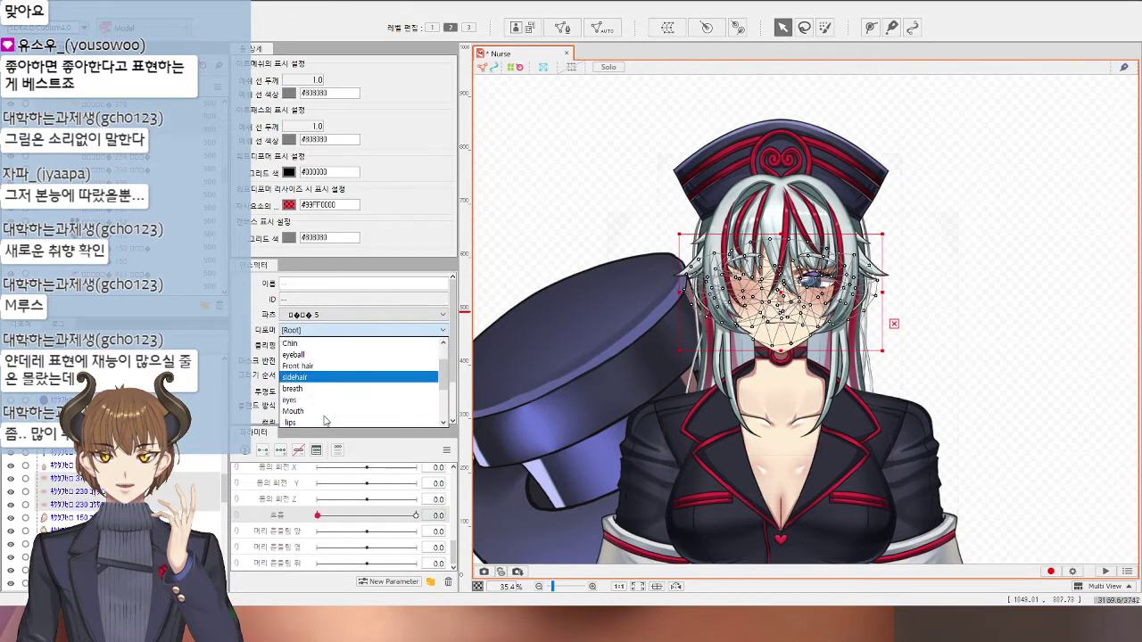
scroll(328, 419, "down", 2)
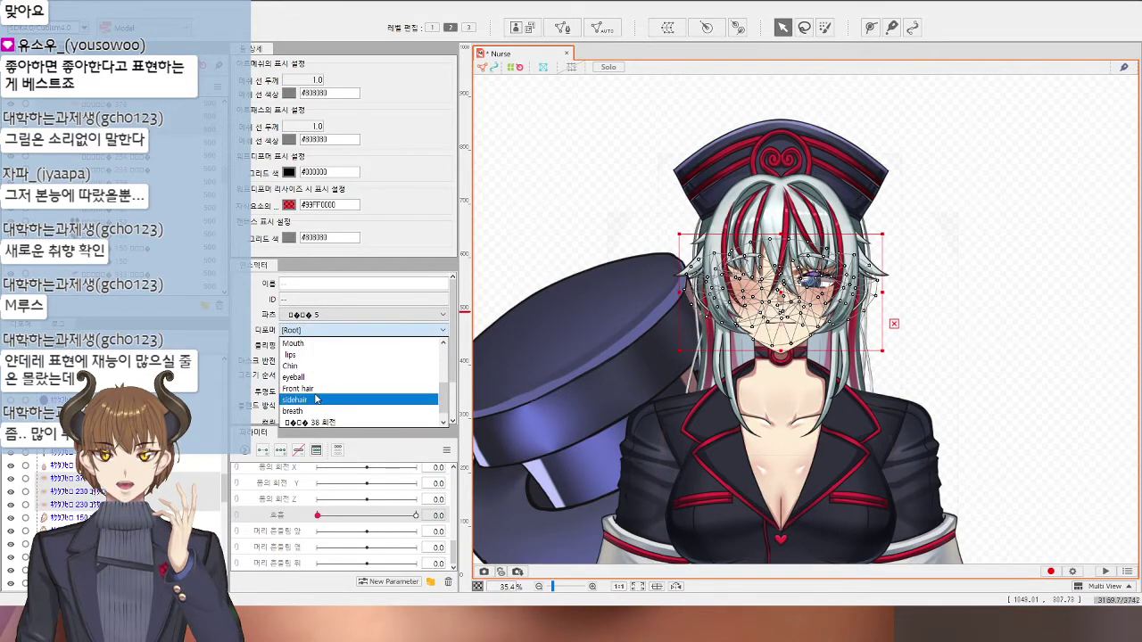
scroll(319, 400, "up", 3)
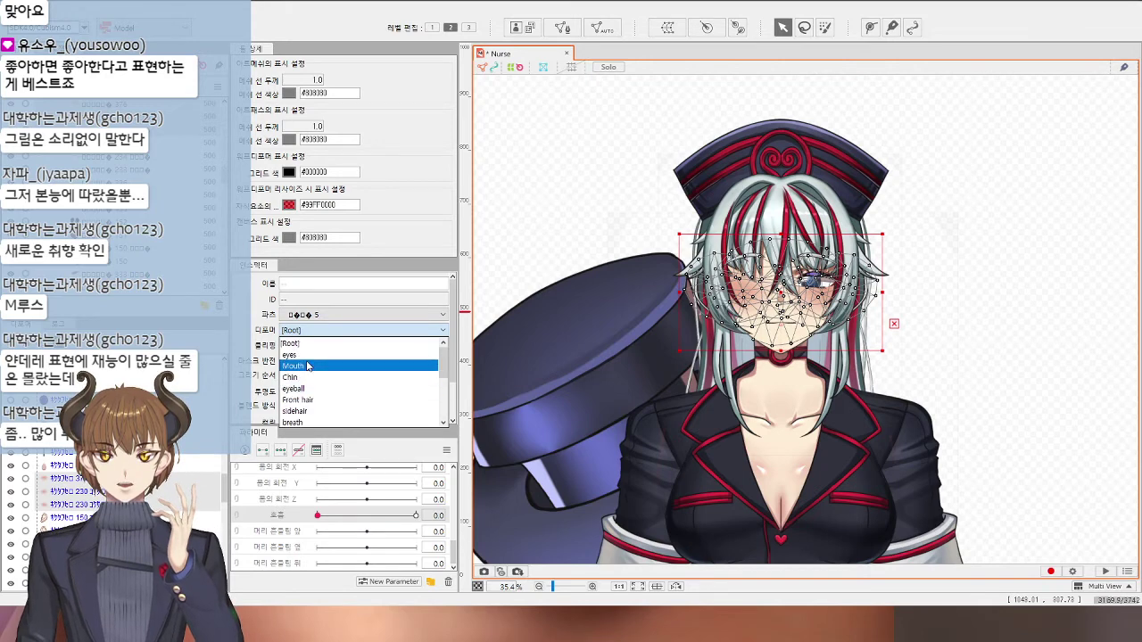
left_click(304, 377)
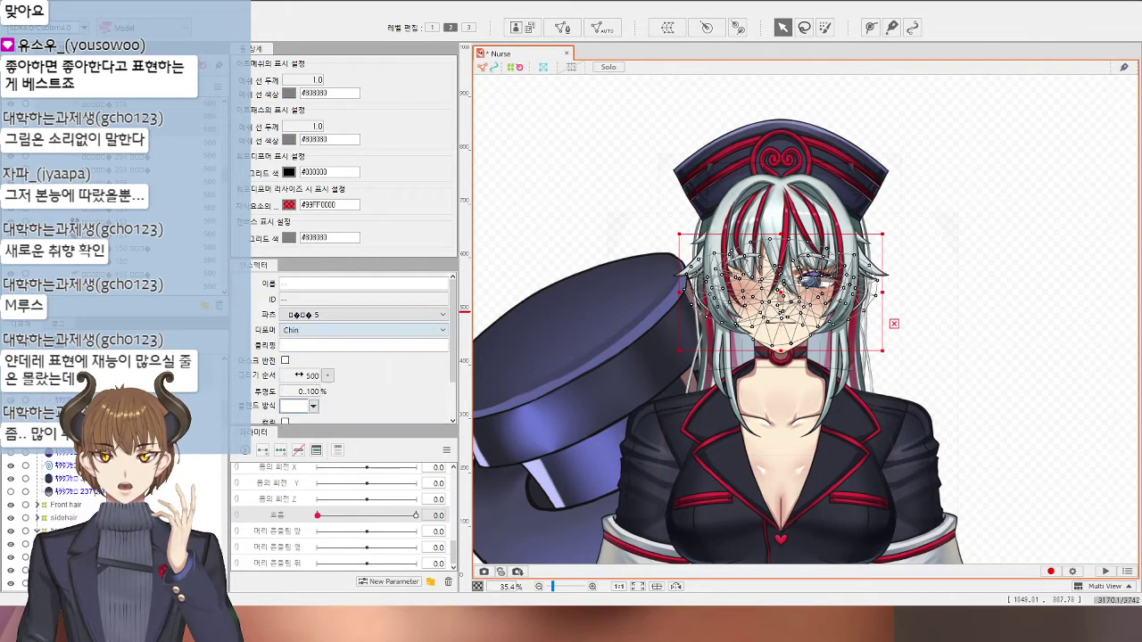
Step: Select the two ear meshes at the sides of the face and assign them to the Chin deformer
scroll(95, 507, "down", 5)
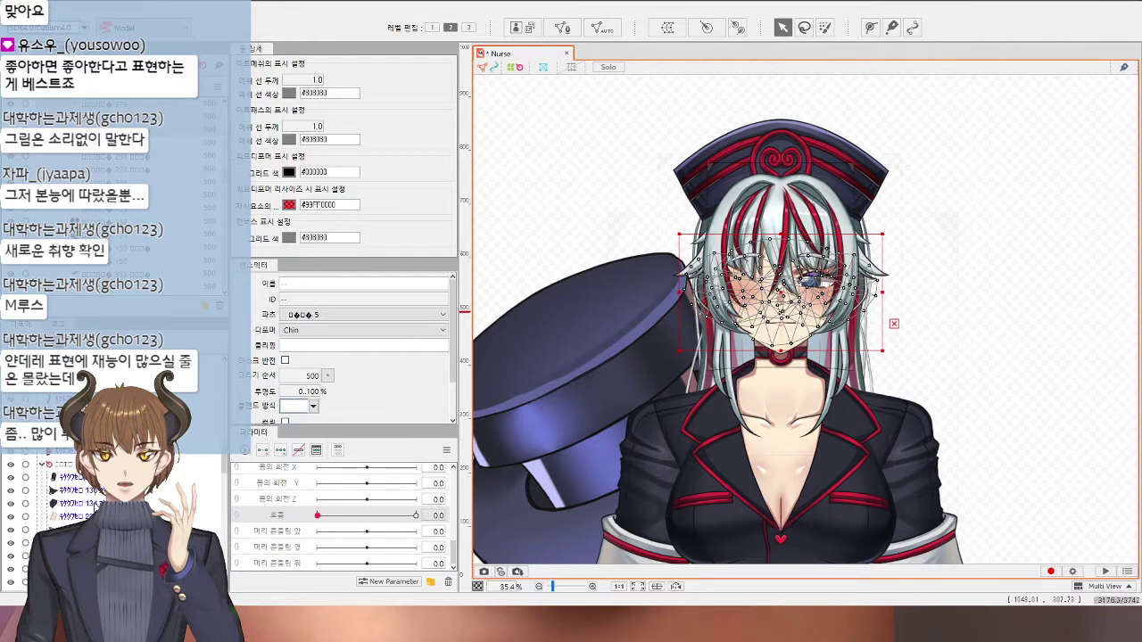
scroll(95, 506, "up", 3)
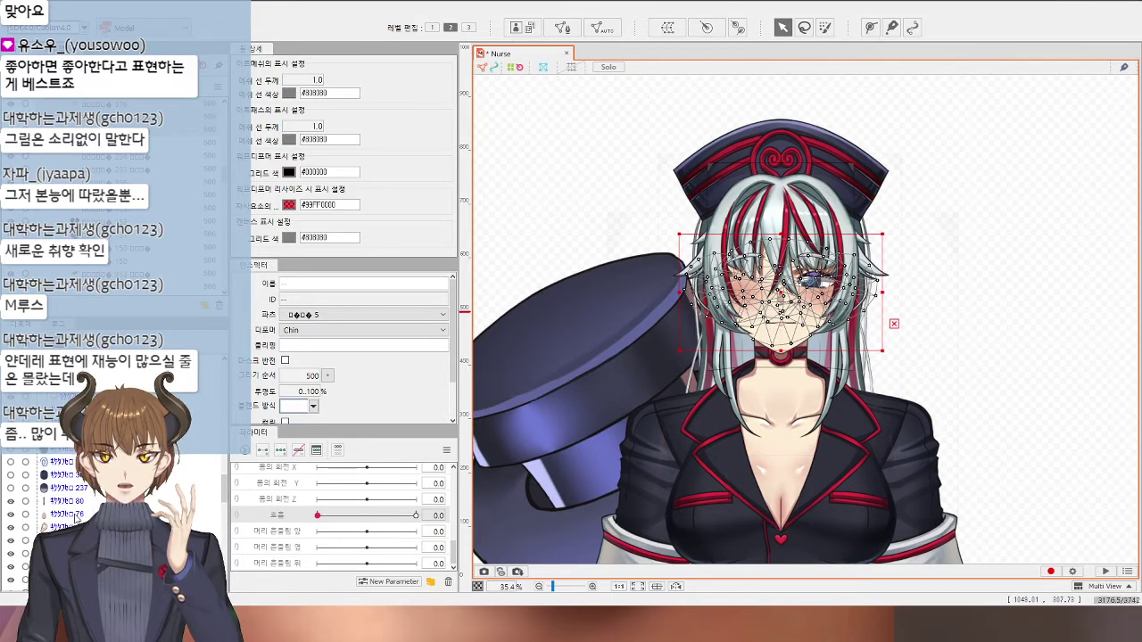
left_click(95, 514)
left_click(95, 527, "ctrl")
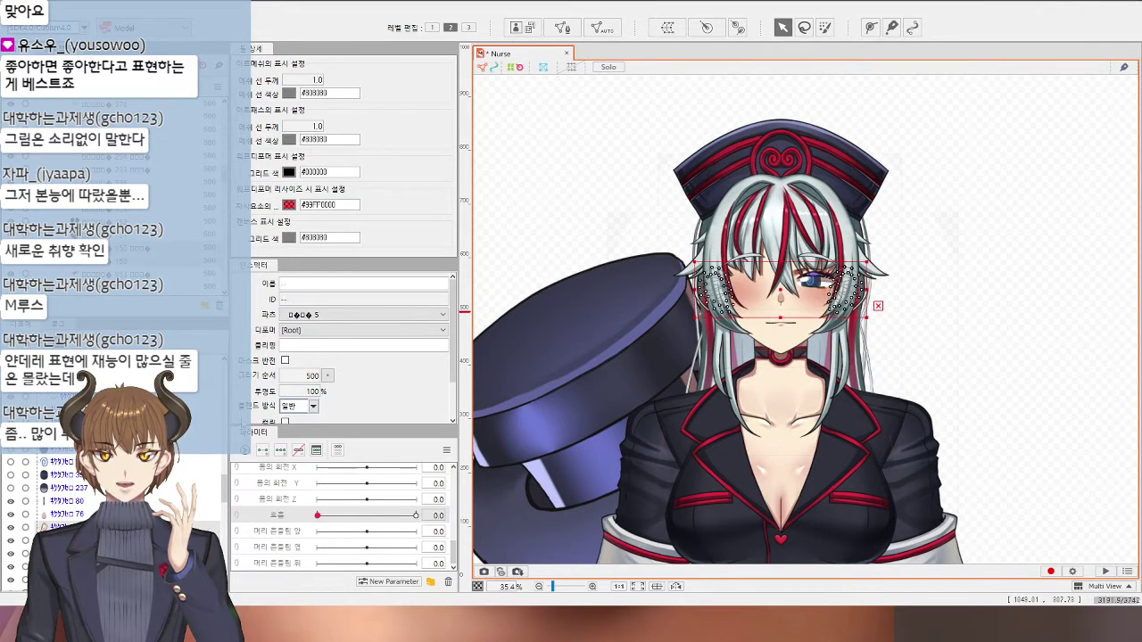
left_click(352, 332)
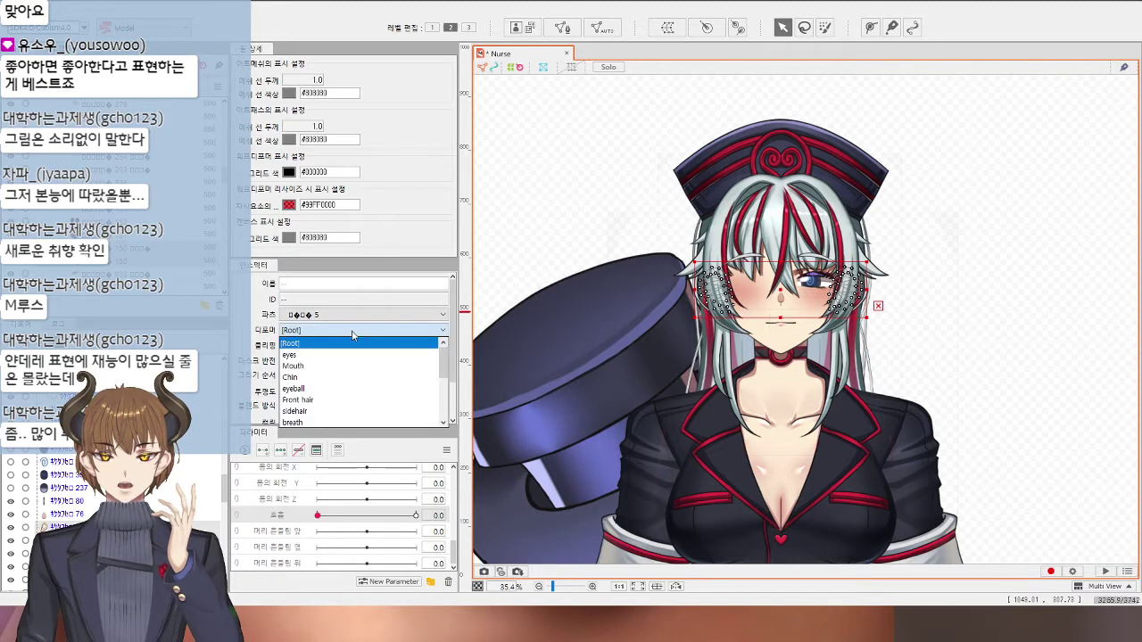
left_click(335, 376)
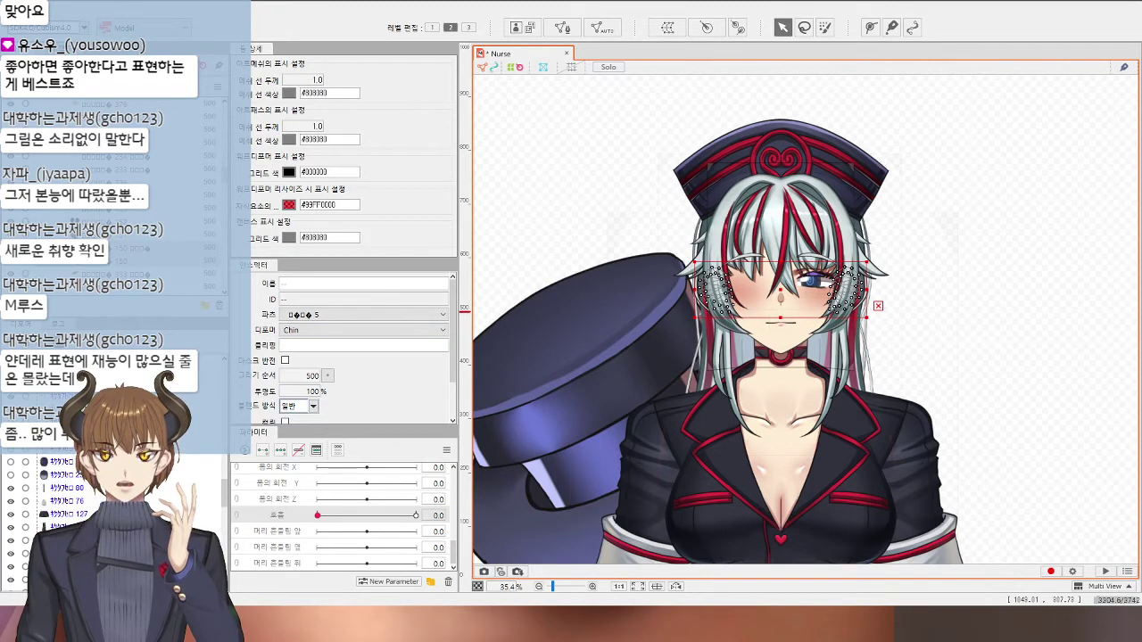
Step: Select the two nose meshes in the deformer list and create a 5 x 5 warp deformer named Nose for them
left_click(71, 488)
left_click(71, 501, "ctrl")
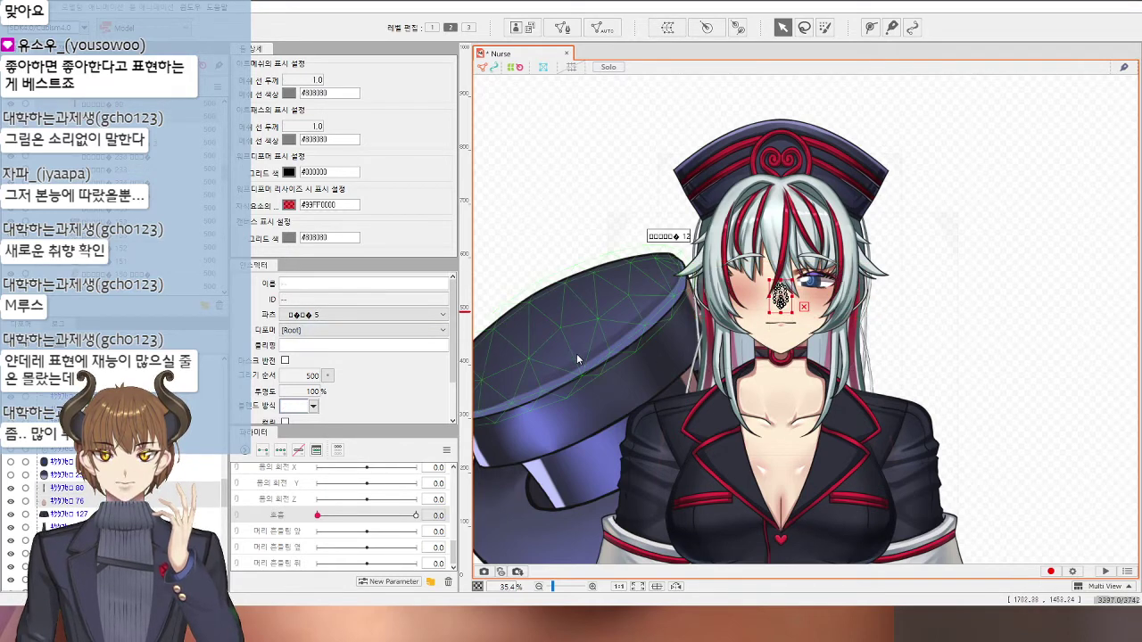
left_click(741, 481)
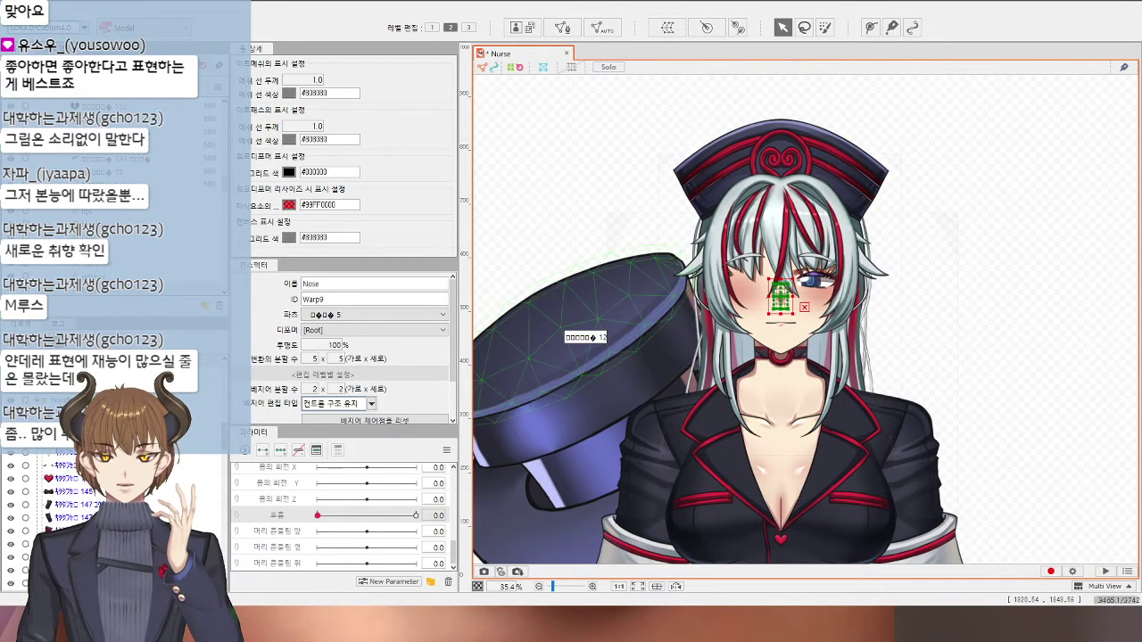
Step: Examine the nose mesh and the grid of the Nose warp deformer on the face
scroll(56, 478, "down", 5)
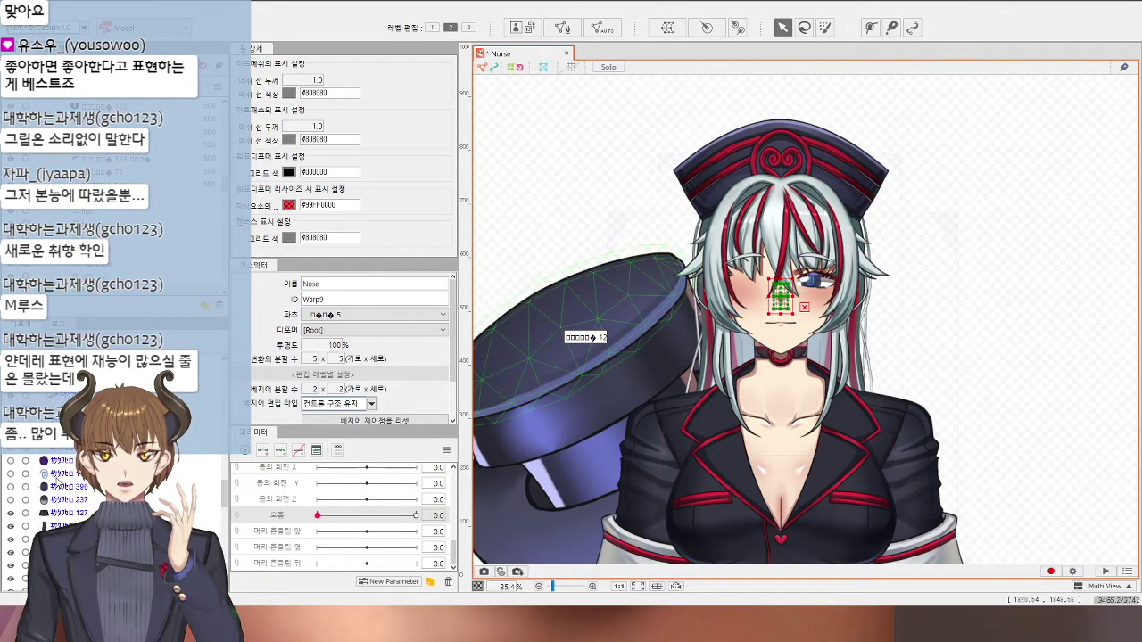
scroll(56, 479, "down", 4)
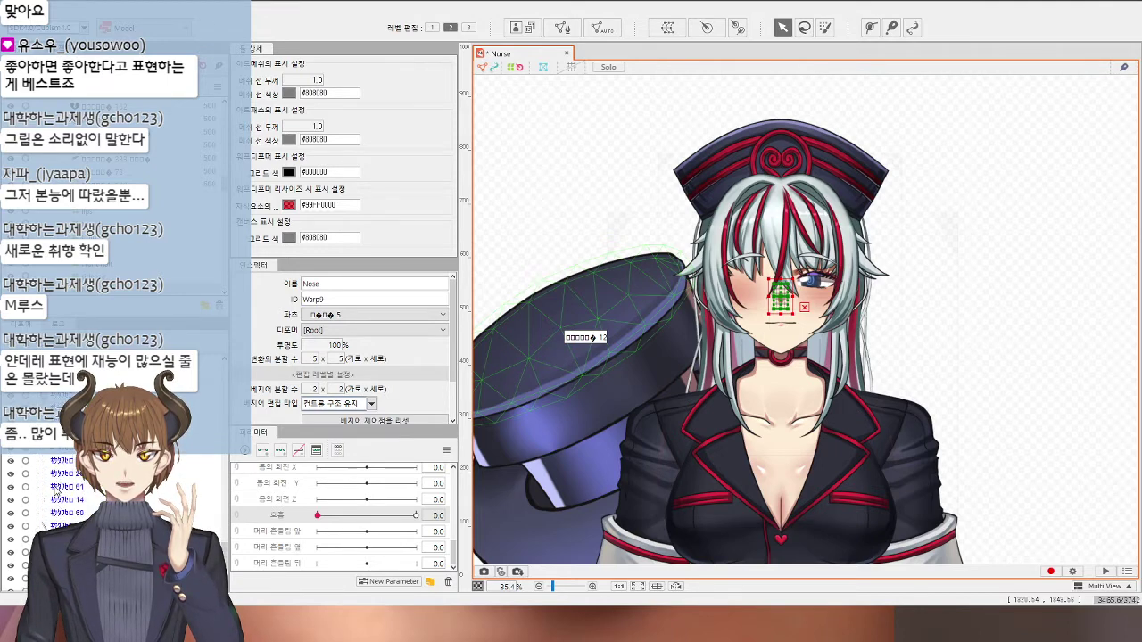
scroll(55, 493, "down", 4)
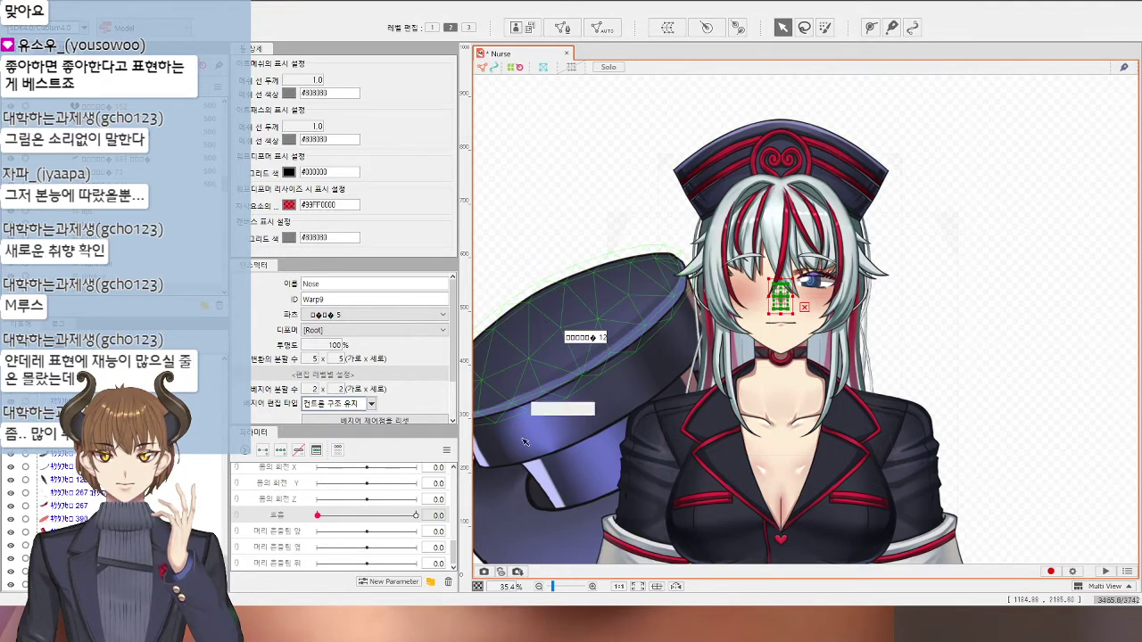
scroll(783, 275, "up", 5)
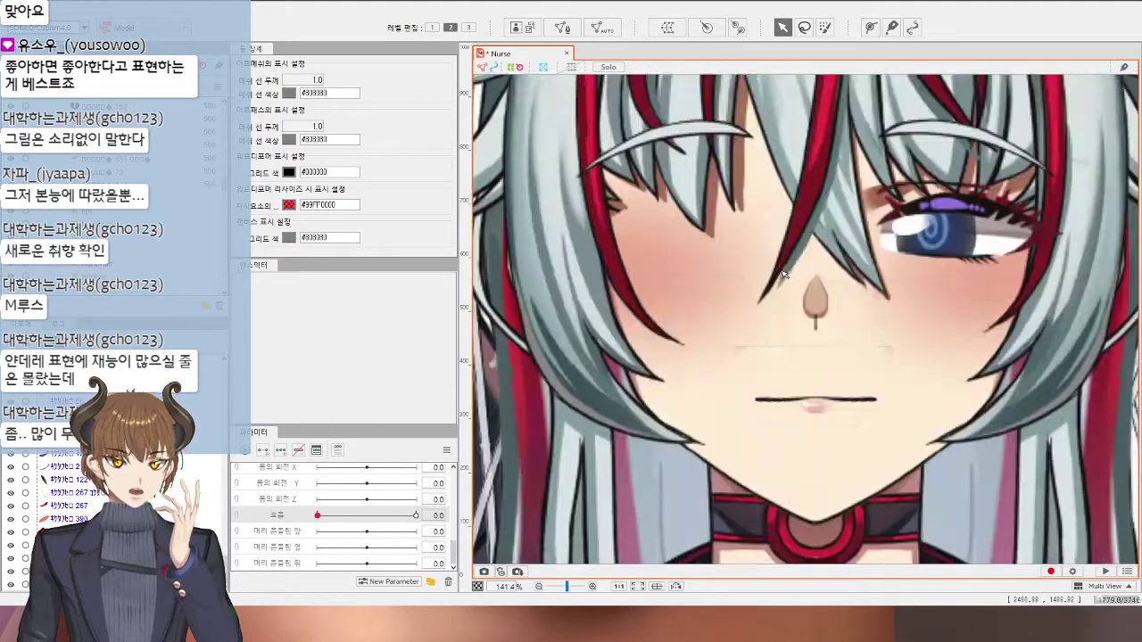
left_click(828, 291)
left_click_drag(828, 300, 740, 305)
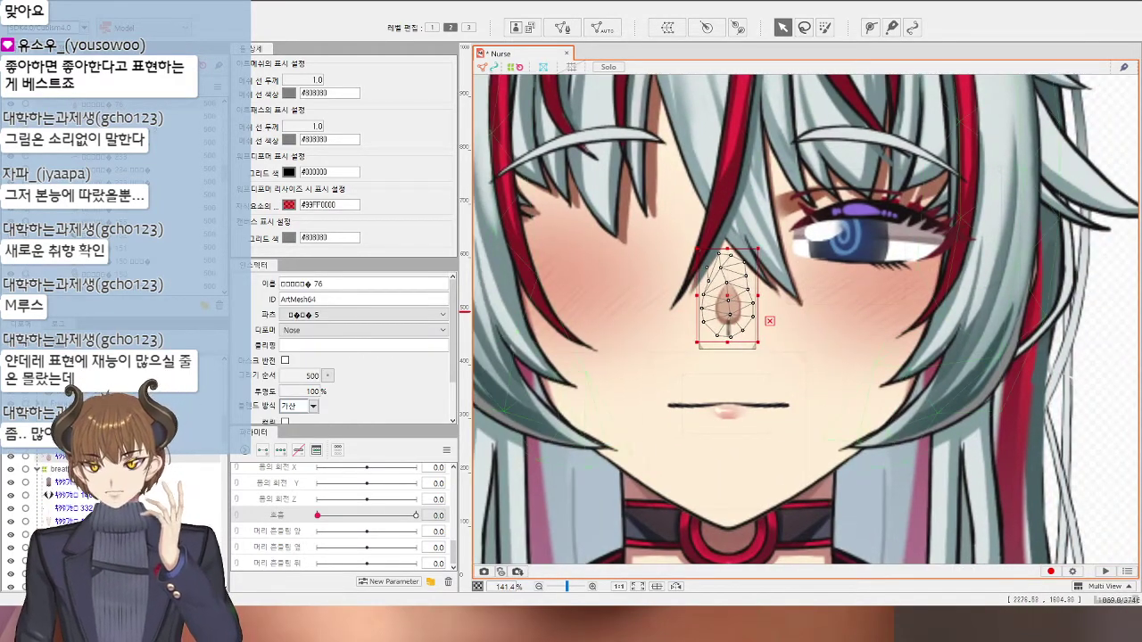
left_click(726, 347)
scroll(357, 530, "up", 5)
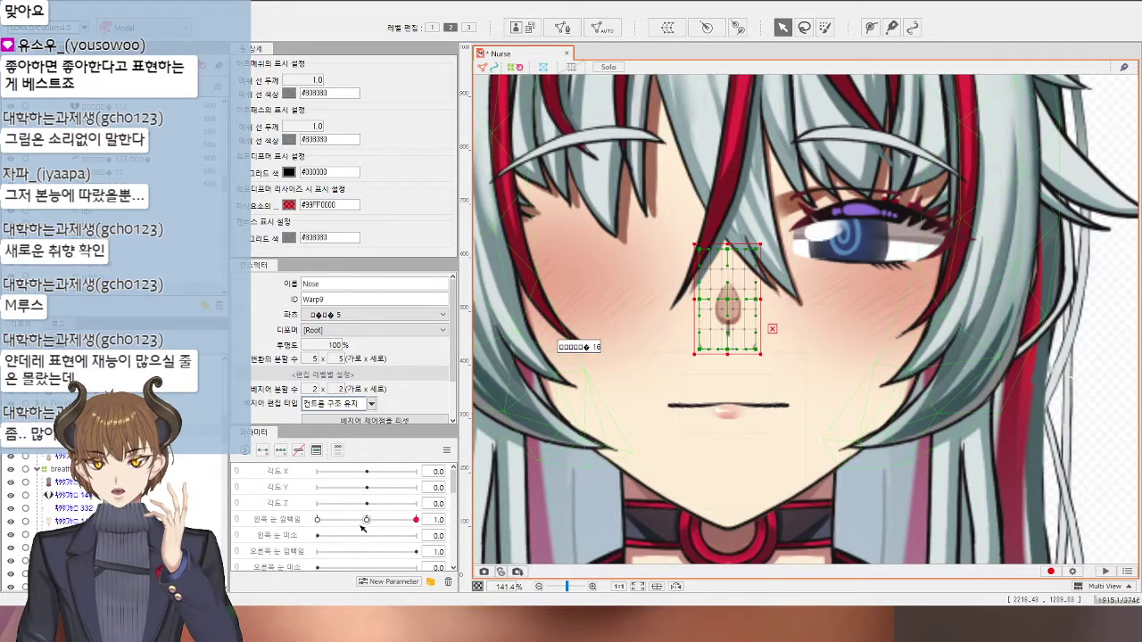
scroll(695, 425, "down", 2)
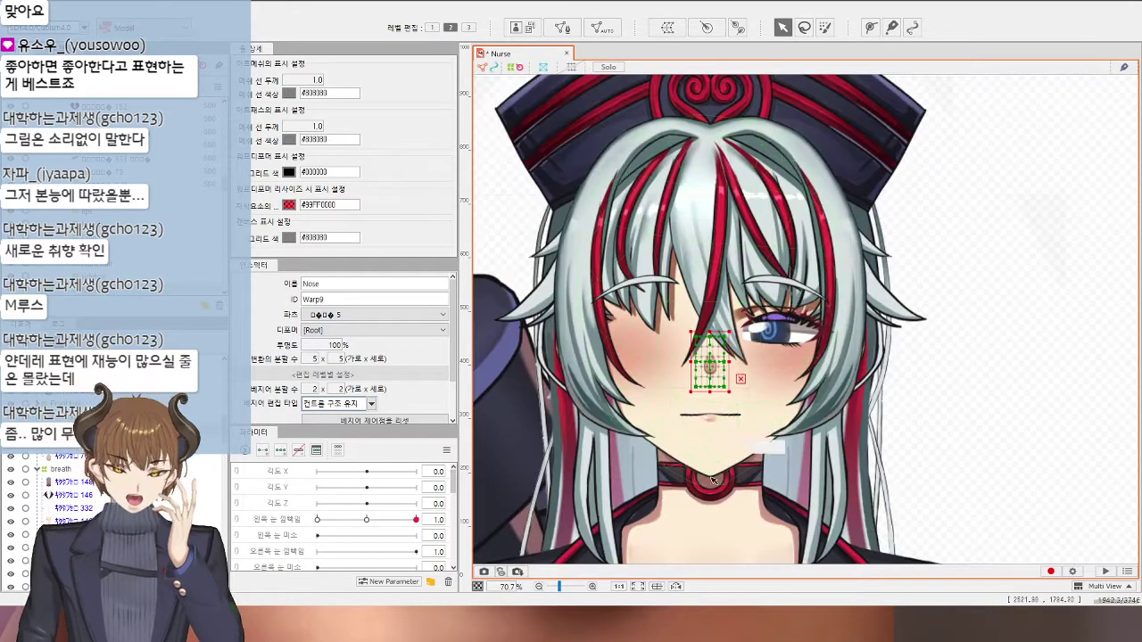
scroll(381, 532, "down", 4)
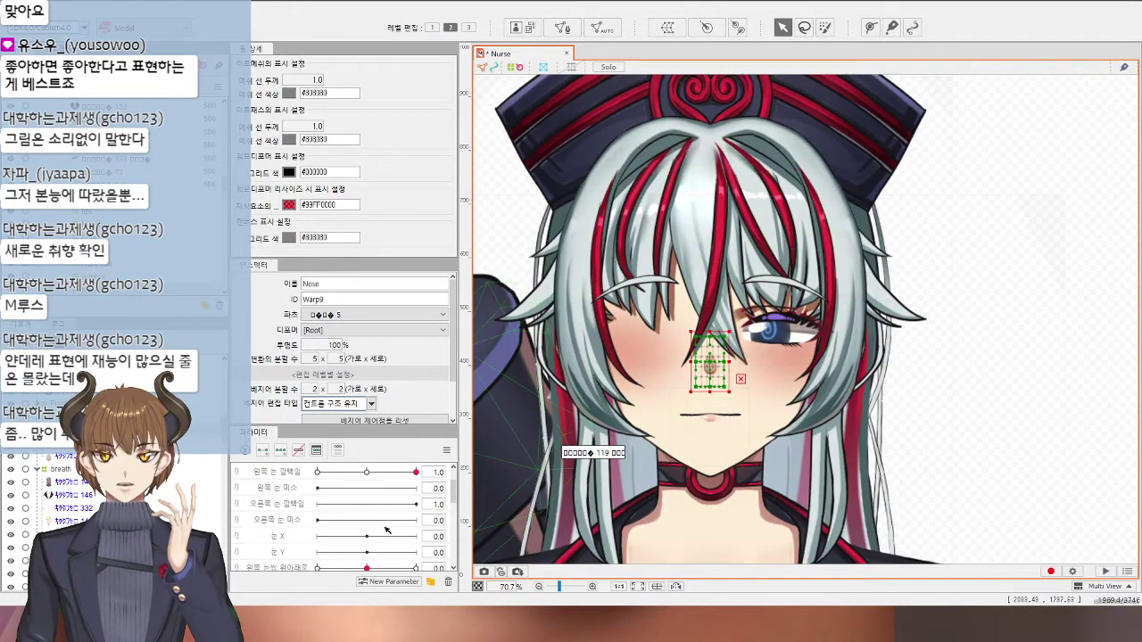
Step: Set the left eyebrow up-down parameter to 1.0 and inspect the lower lash mesh and the mesh covering the open eye
left_click_drag(371, 524, 435, 526)
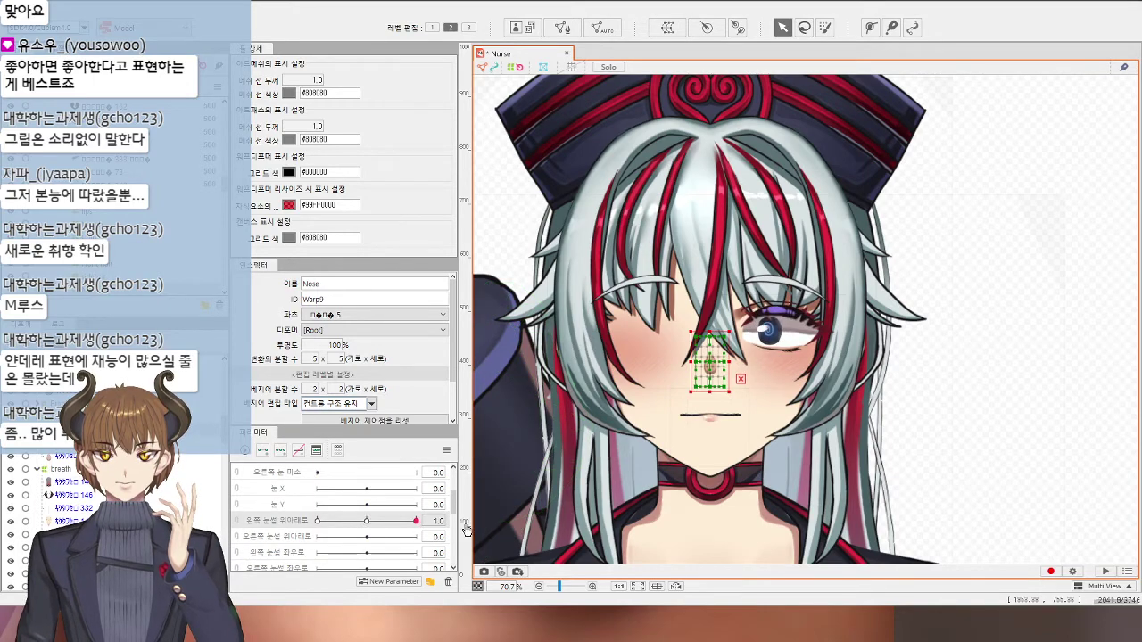
scroll(797, 317, "up", 4)
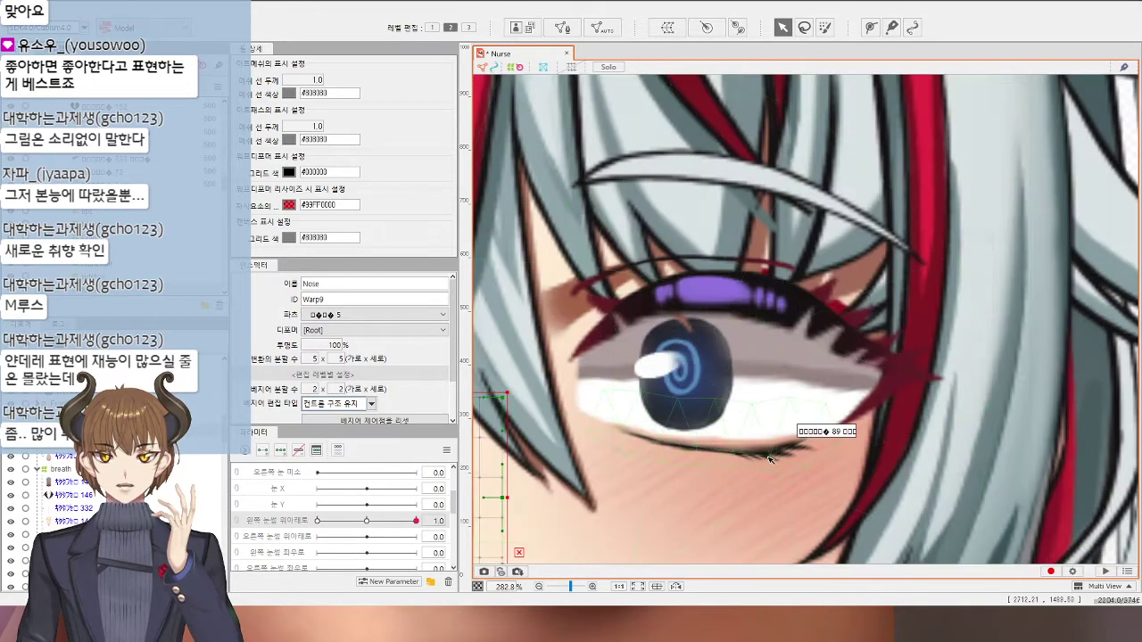
left_click(769, 460)
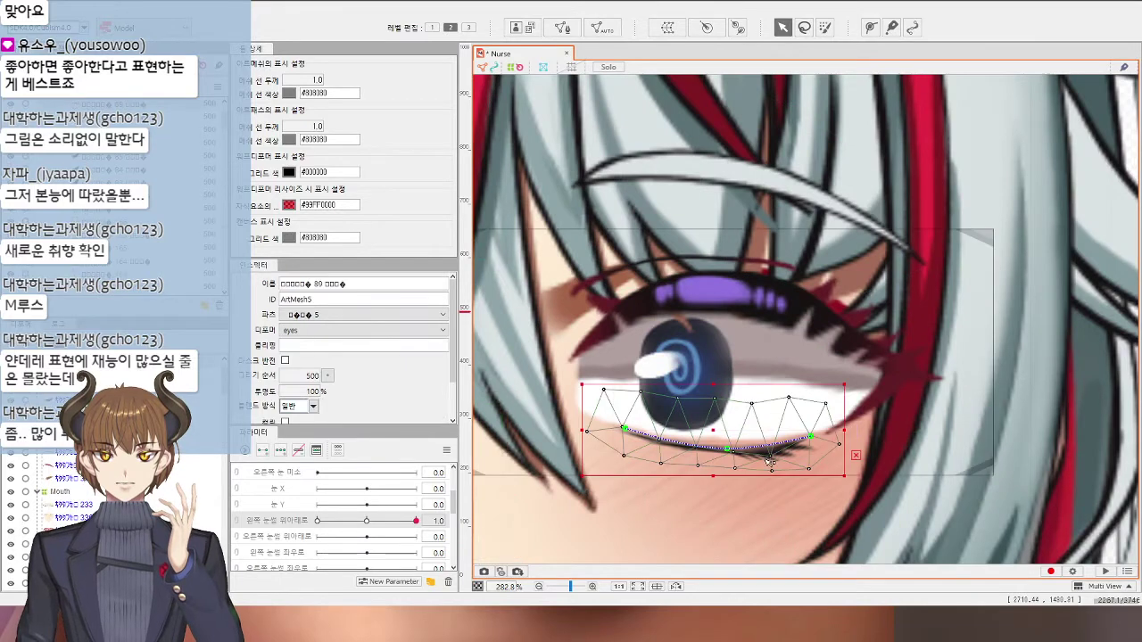
left_click(785, 385)
scroll(384, 535, "up", 2)
scroll(384, 553, "down", 5)
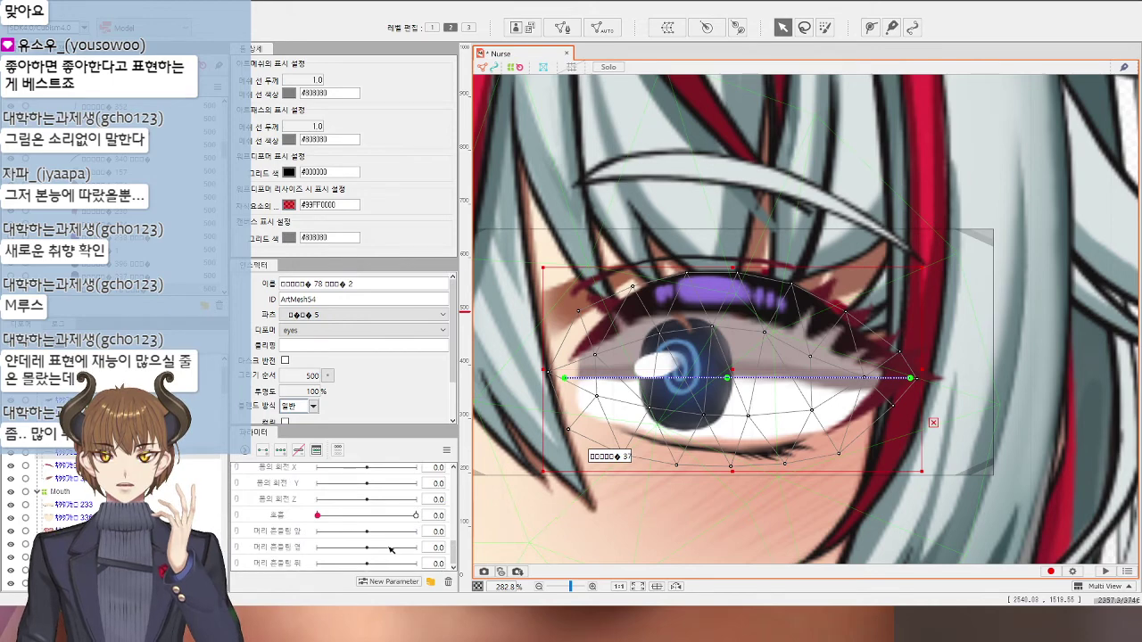
left_click_drag(729, 498, 747, 401)
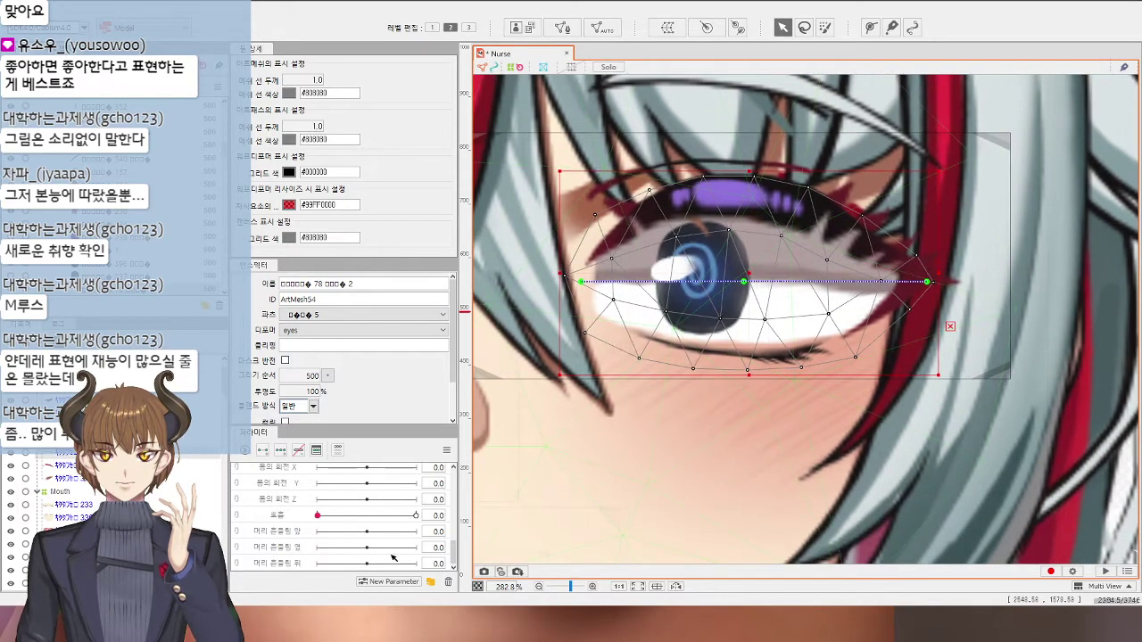
Step: Try to move a lower grid point of the eyes warp deformer slightly downward, and undo back to the selection of the two nose meshes
left_click(116, 426)
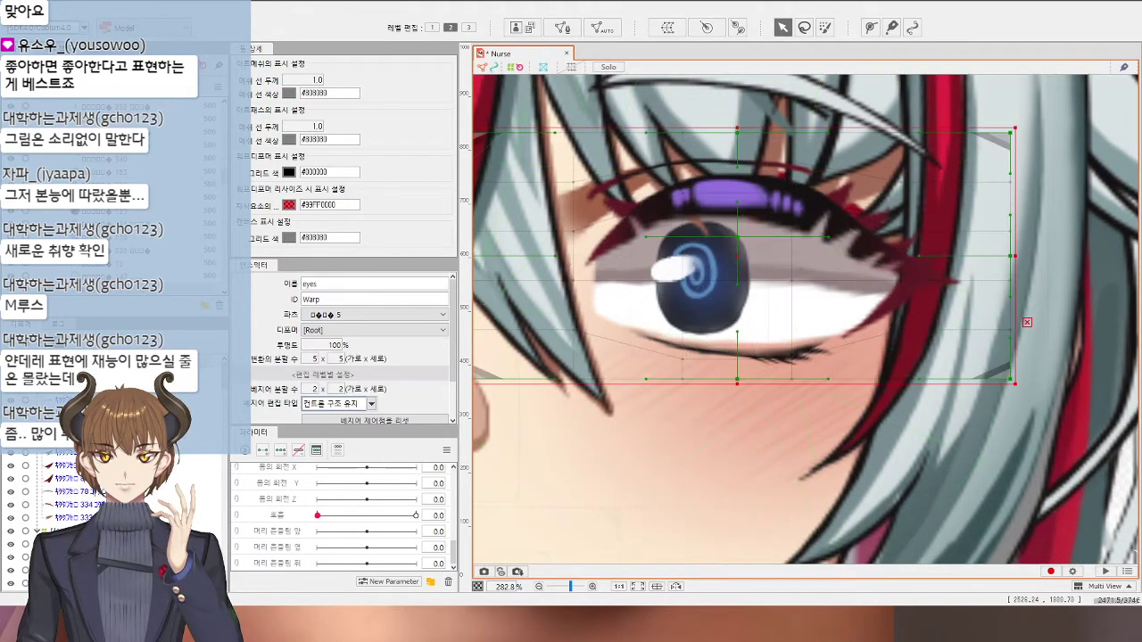
mouse_move(682, 359)
left_mouse_down()
mouse_move(684, 347)
mouse_move(686, 371)
left_mouse_up()
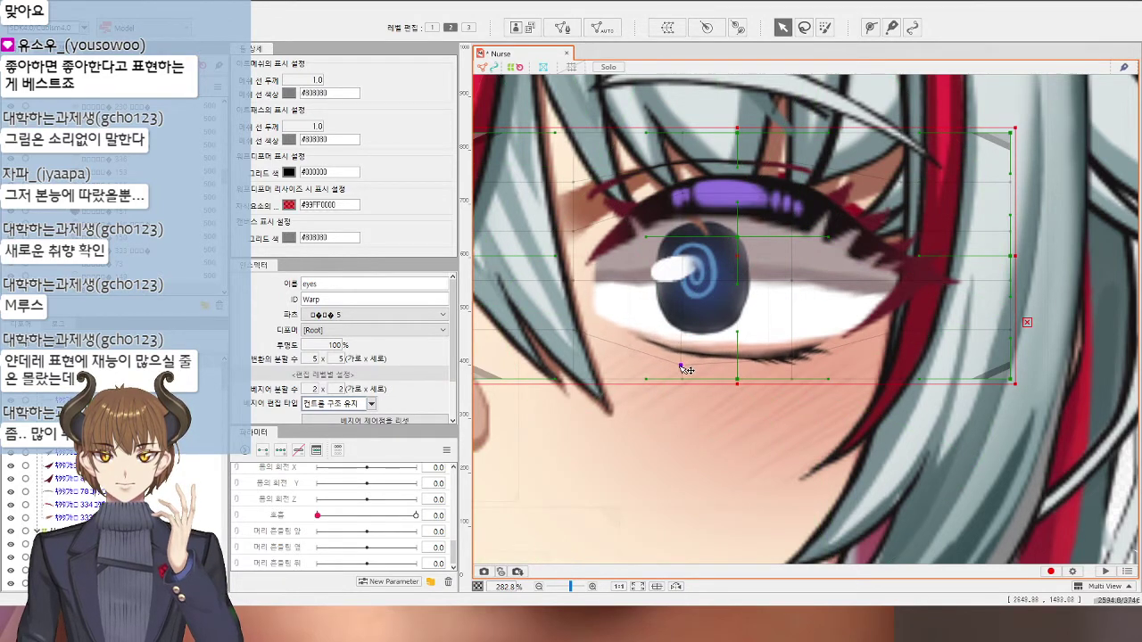
key("ctrl+z")
key("ctrl+z")
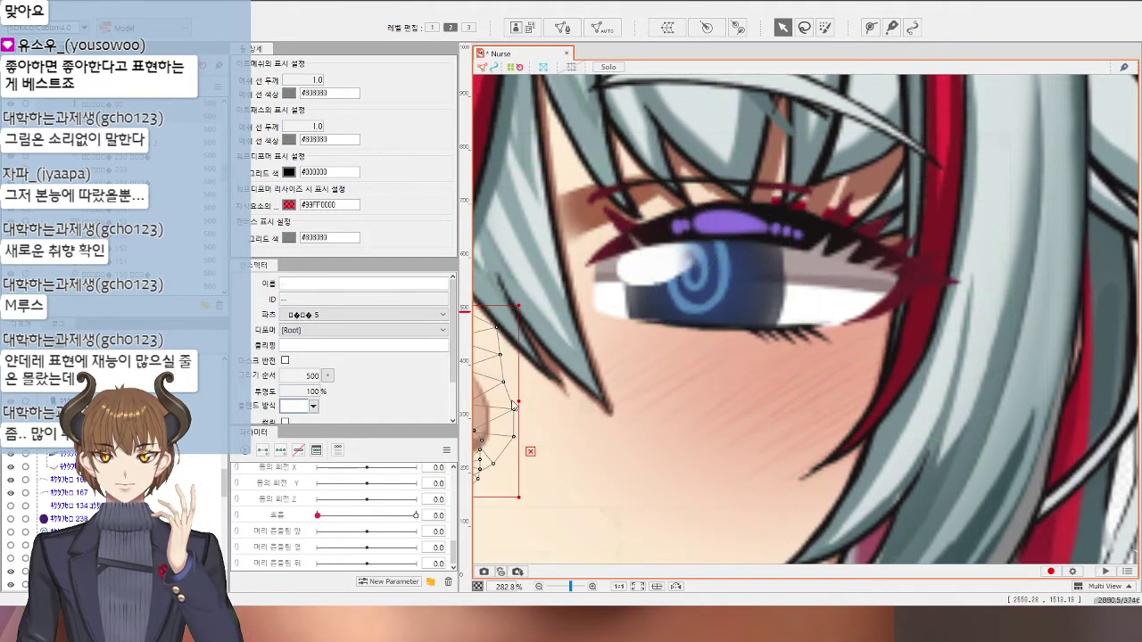
Step: Set the left eyebrow up-down parameter to 1.0 and clear the mesh selection
scroll(295, 516, "down", 5)
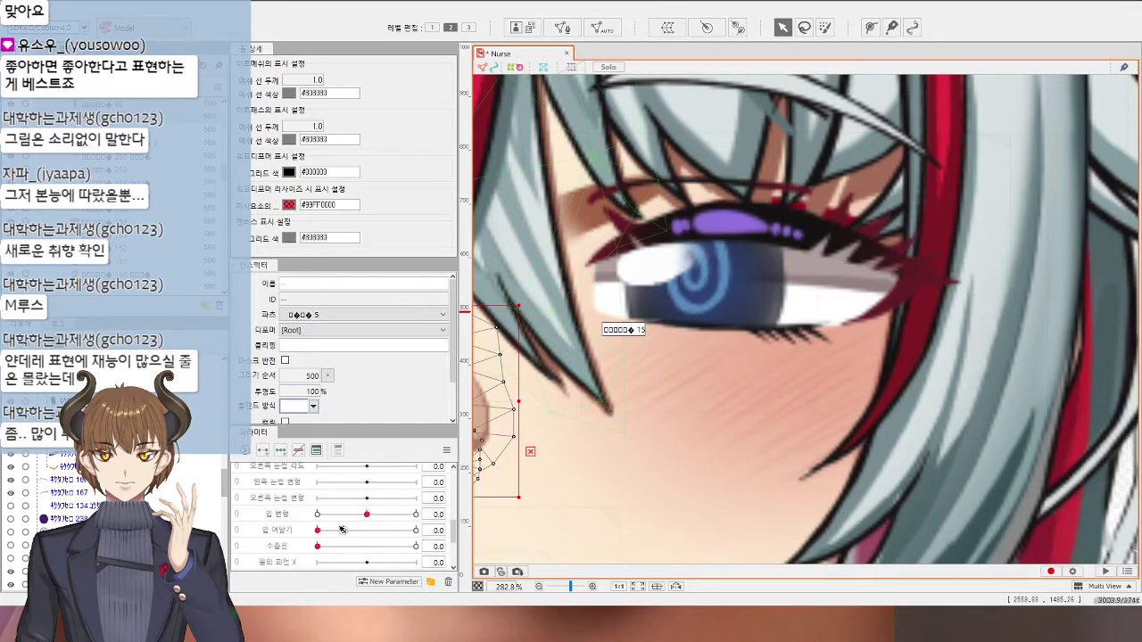
scroll(328, 546, "down", 2)
scroll(335, 544, "up", 3)
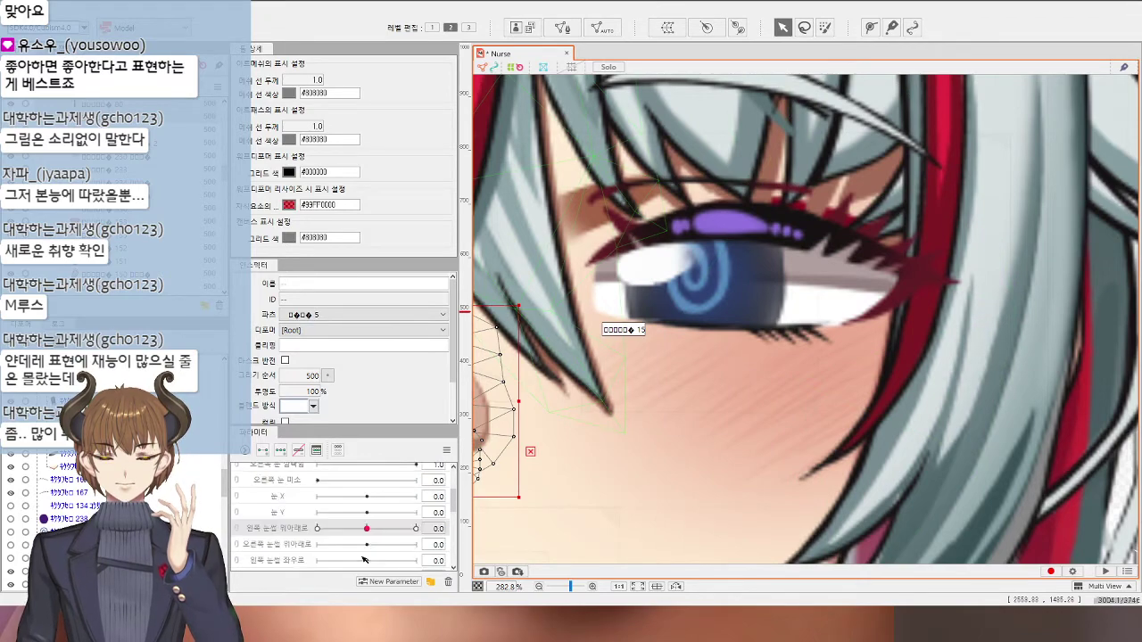
left_click_drag(366, 528, 462, 519)
scroll(936, 337, "down", 4)
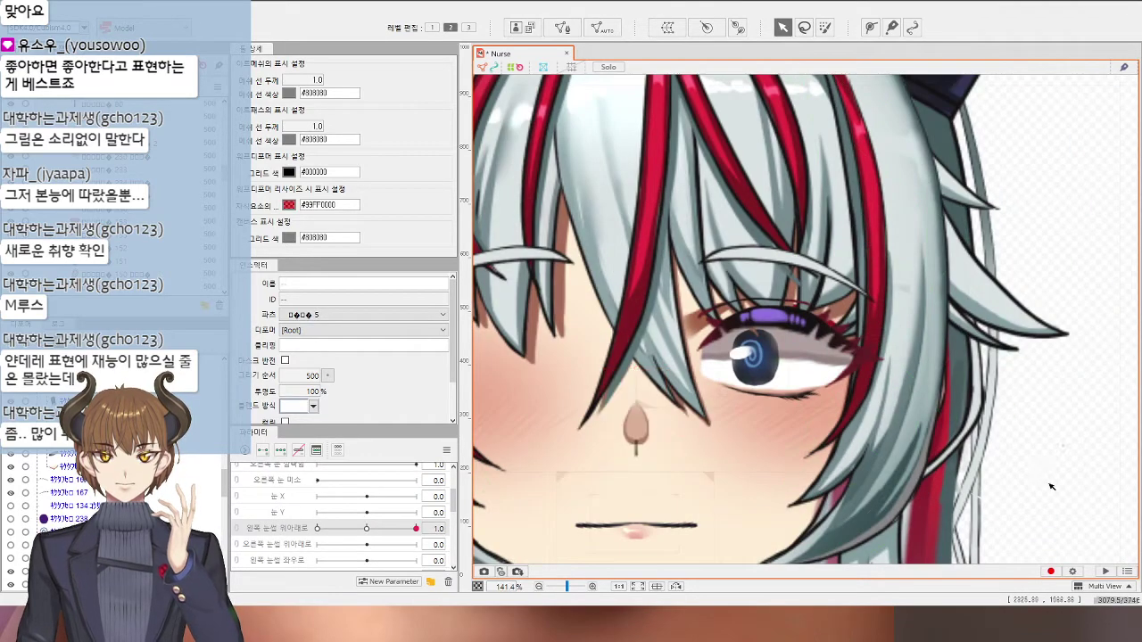
left_click(1023, 390)
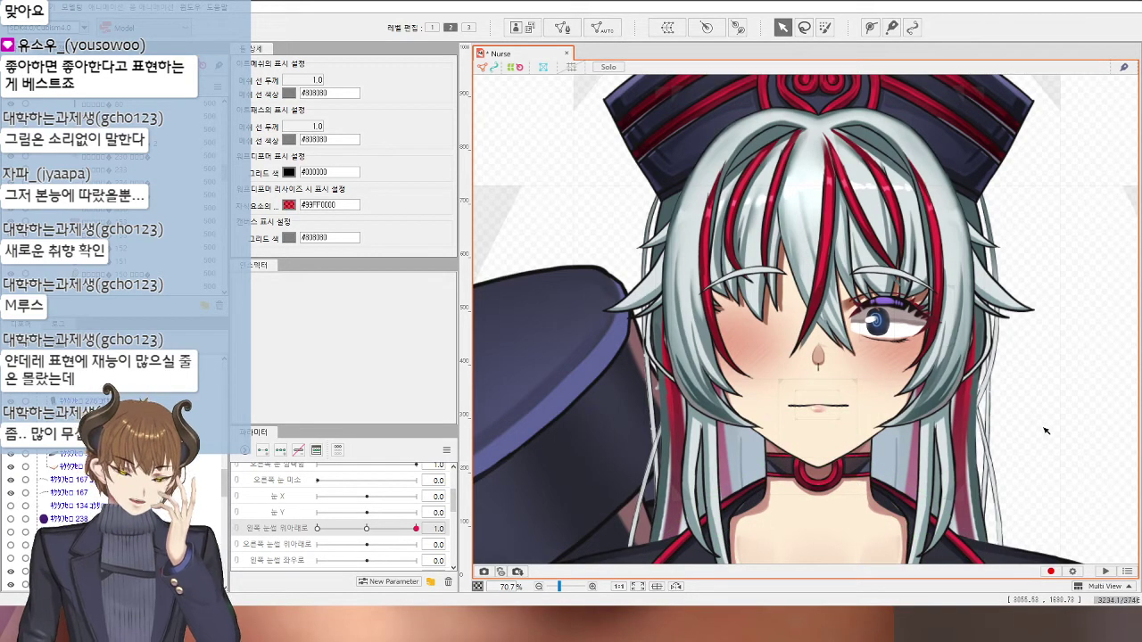
Step: Pose the mouth as an open smile by setting the mouth form parameter to 1.0 and the mouth open parameter to 0.3
scroll(955, 365, "up", 3)
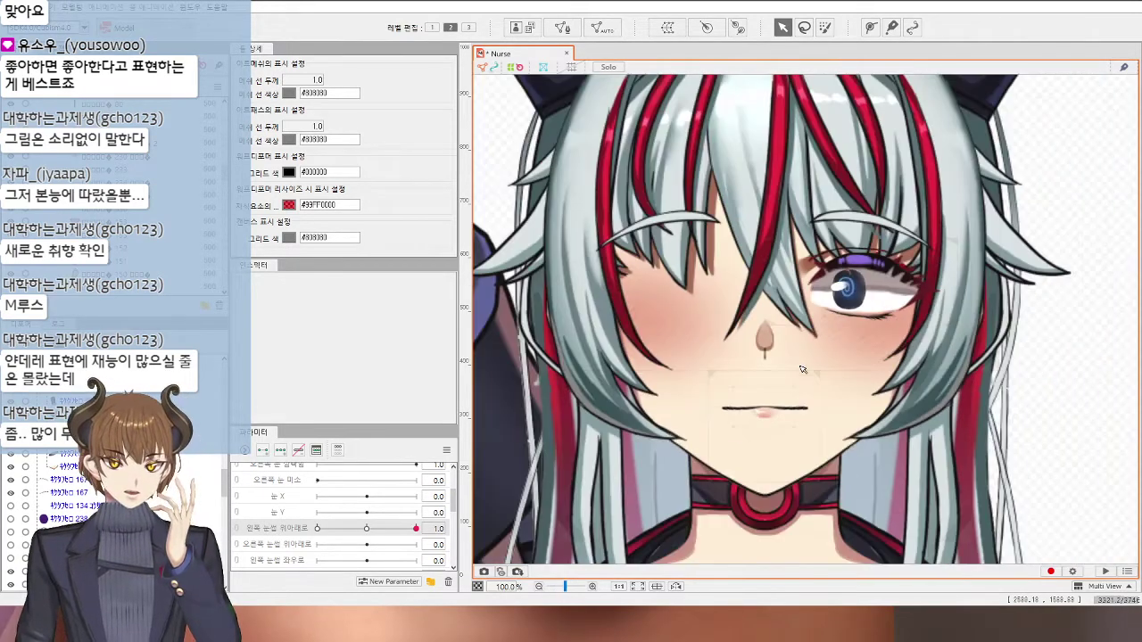
scroll(1035, 385, "down", 3)
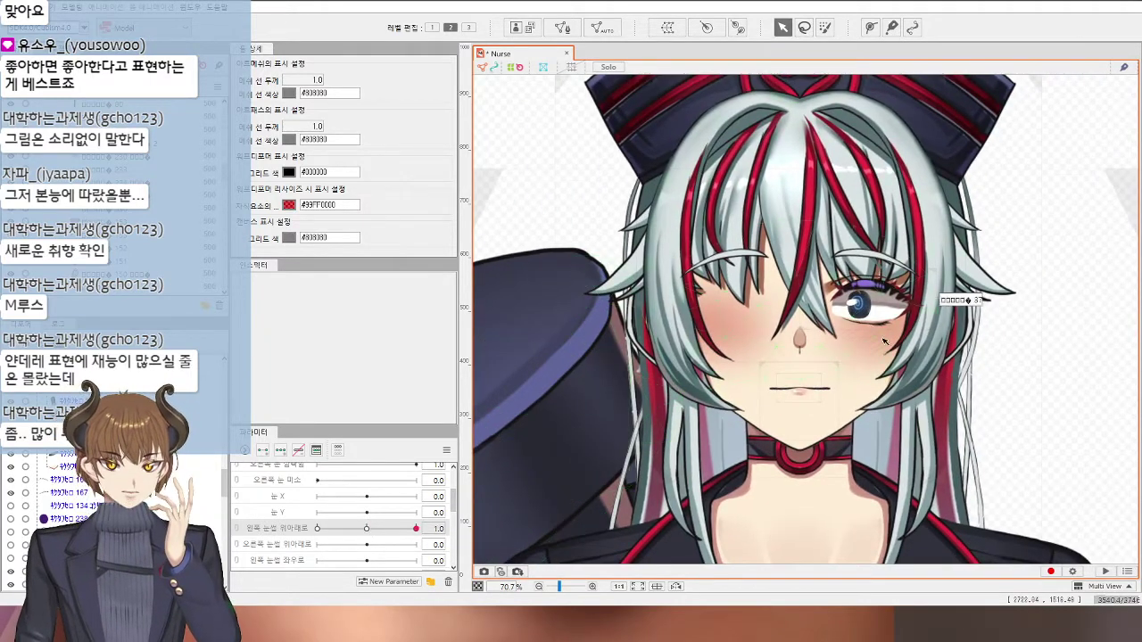
scroll(883, 341, "up", 6)
scroll(366, 514, "down", 5)
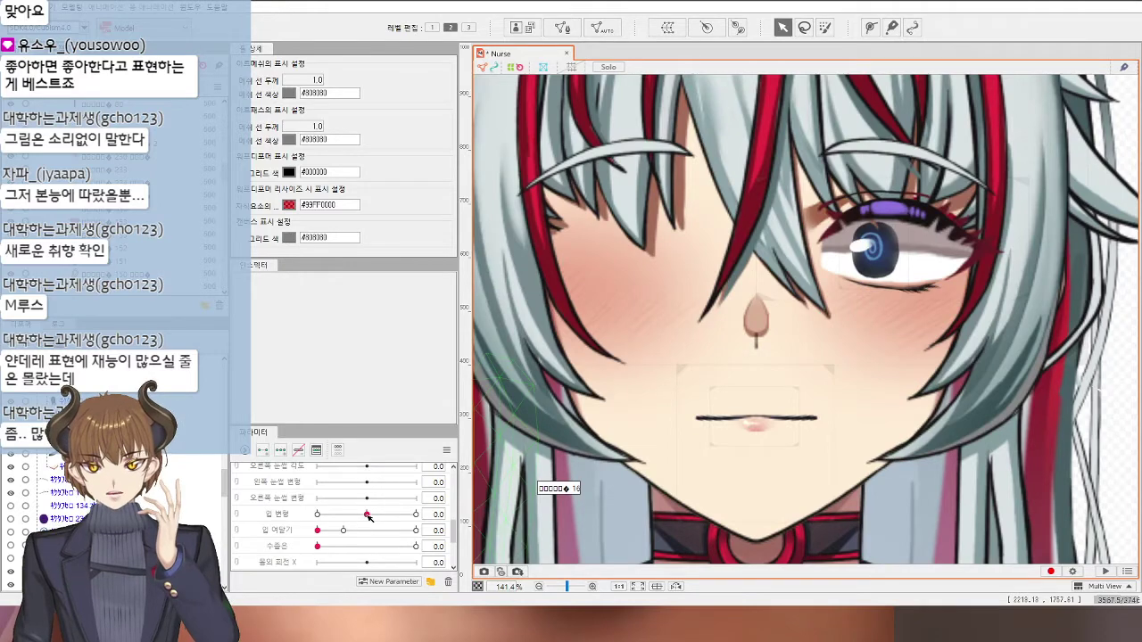
left_click_drag(367, 515, 415, 514)
left_click_drag(319, 531, 348, 530)
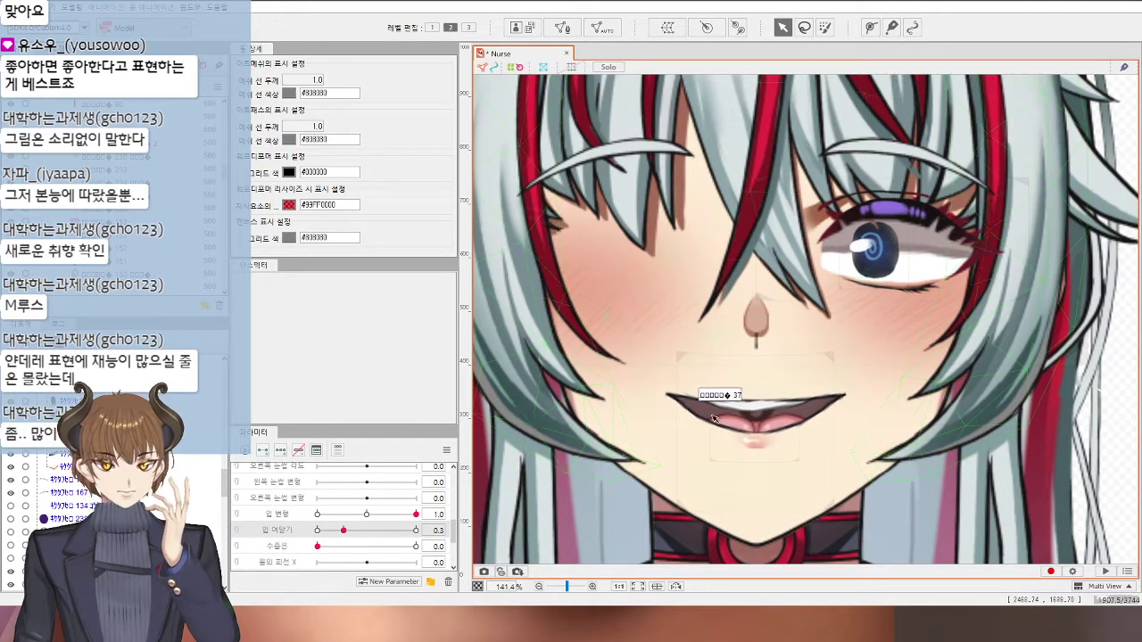
Step: Select the ArtMesh72 part along the upper edge of the open mouth and regenerate its mesh automatically
scroll(766, 406, "up", 3)
left_click(766, 405)
scroll(766, 405, "up", 1)
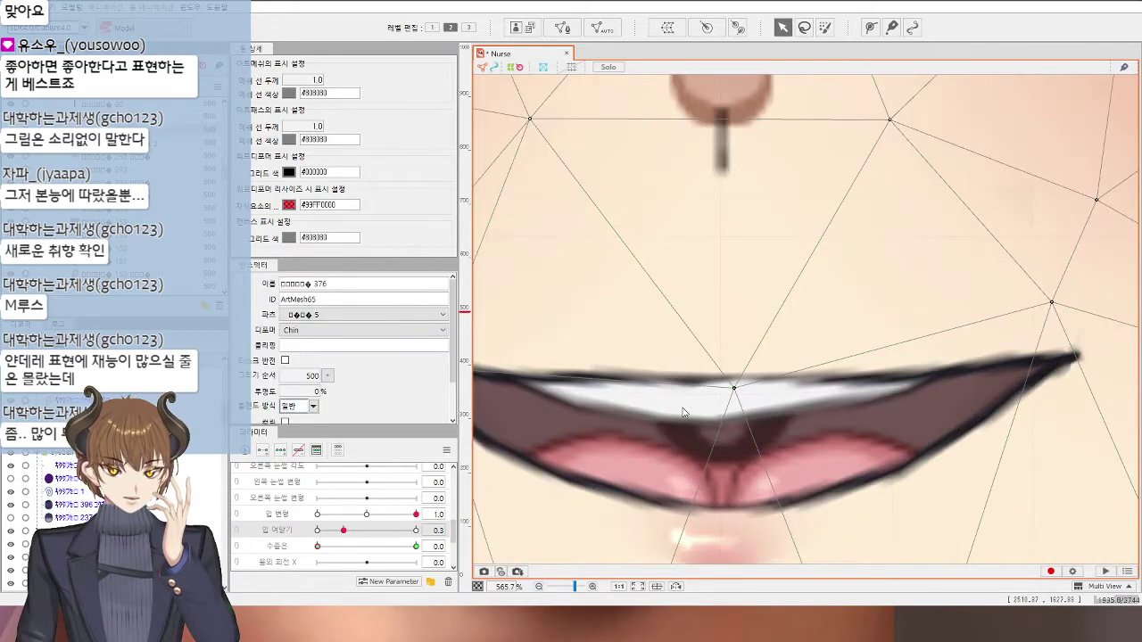
left_click(852, 442)
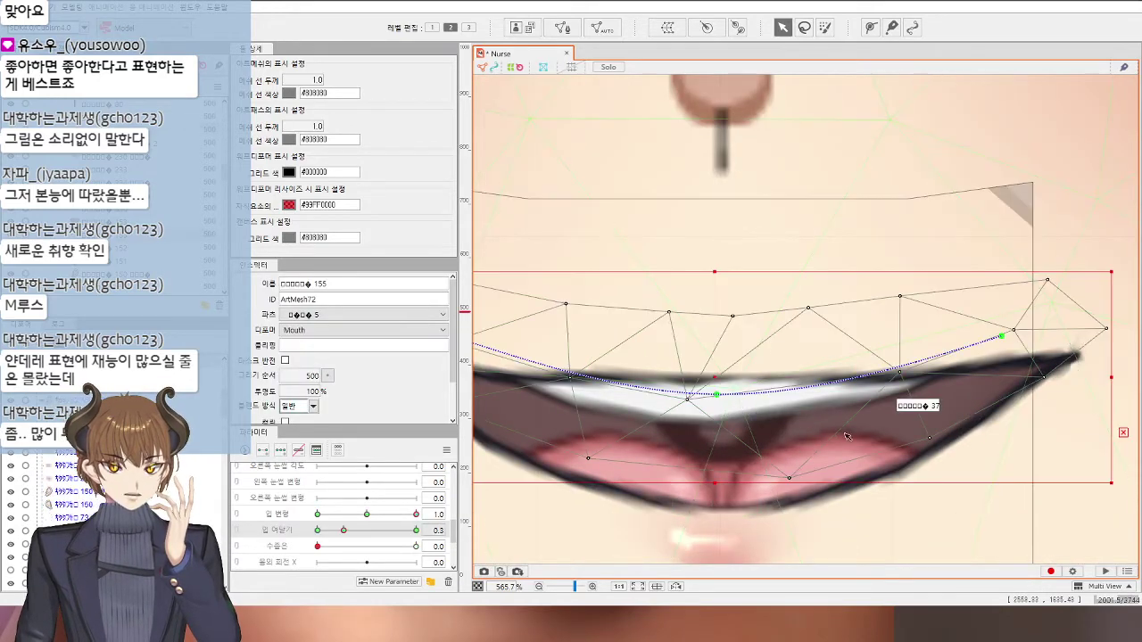
left_click(611, 28)
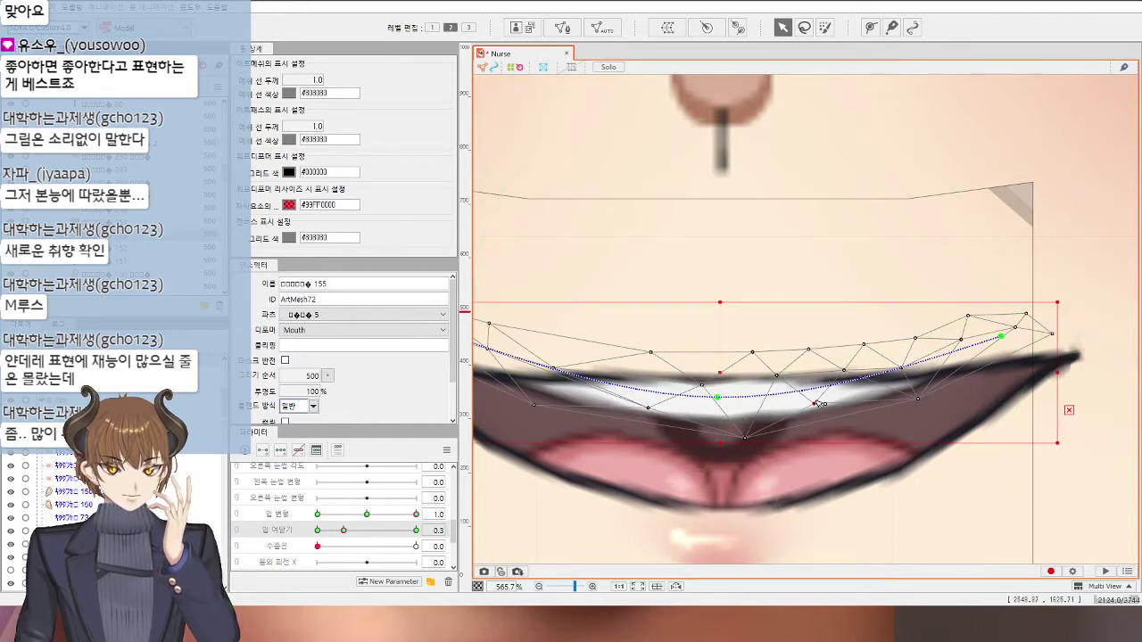
Step: Clear the selection and examine the whole face and upper body with the smiling open mouth
scroll(817, 396, "down", 4)
left_click(1024, 497)
scroll(1010, 508, "down", 2)
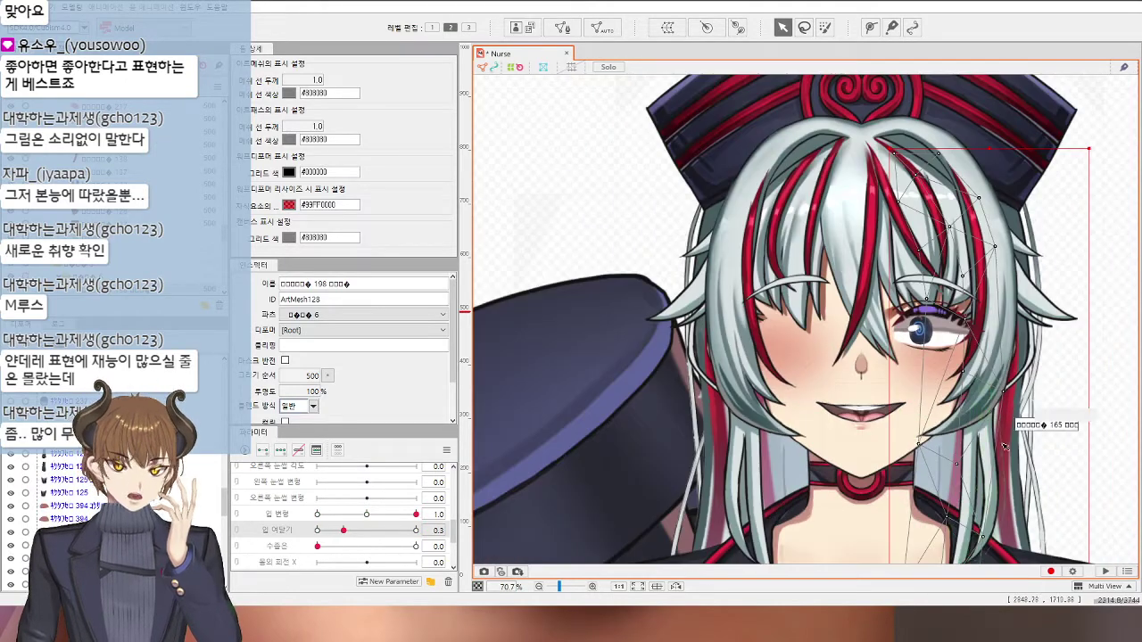
left_click(1097, 421)
scroll(1097, 420, "down", 1)
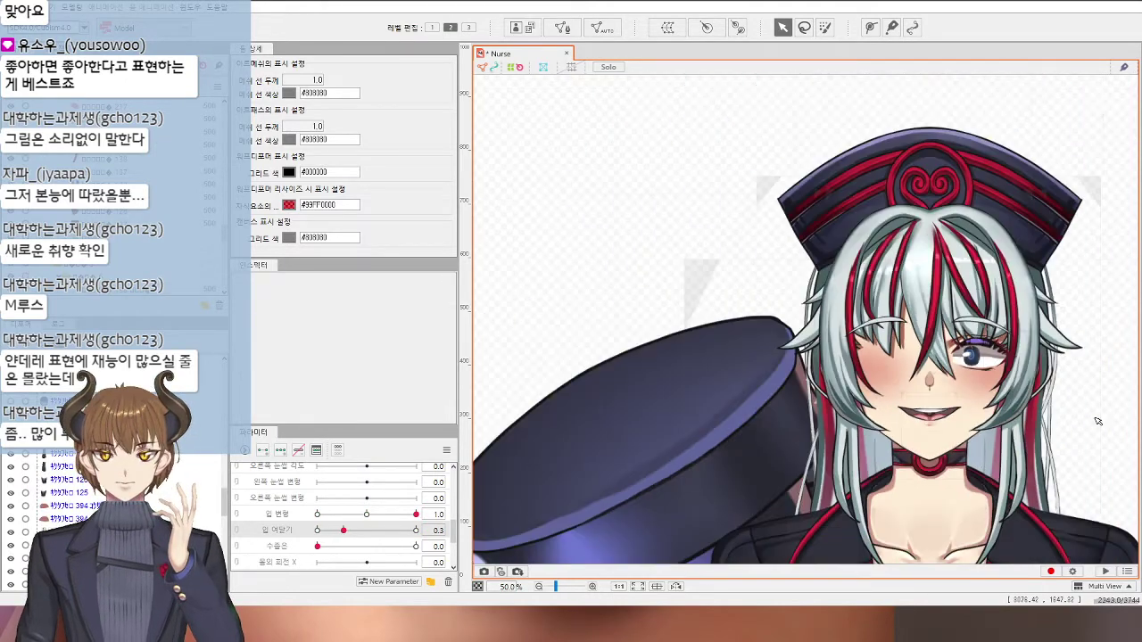
scroll(891, 321, "down", 2)
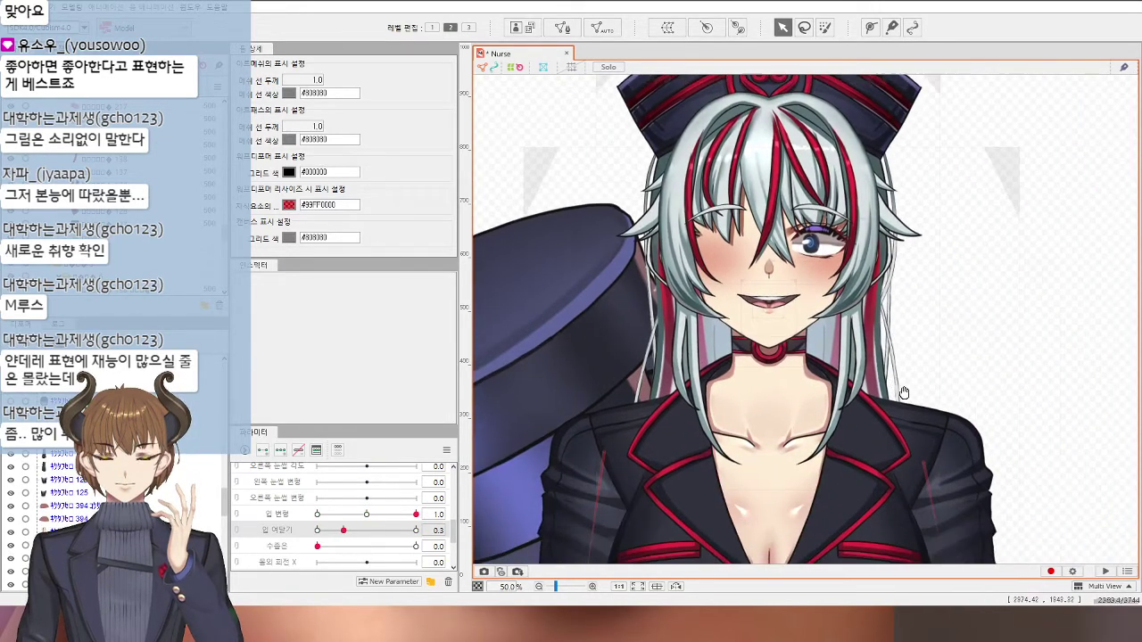
scroll(844, 301, "up", 3)
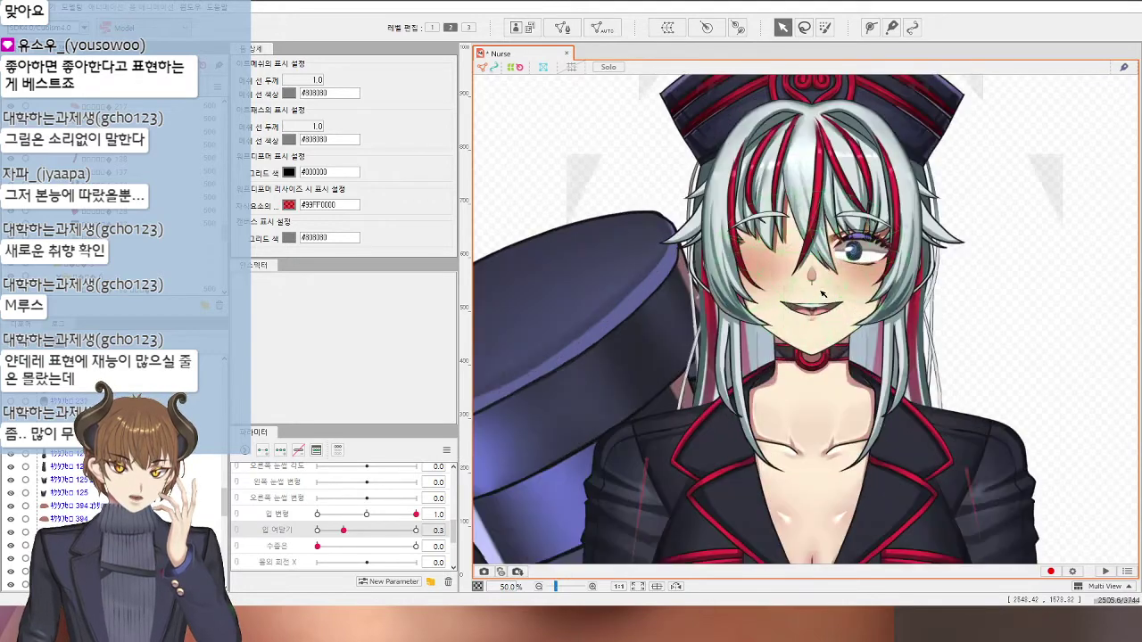
scroll(822, 289, "down", 1)
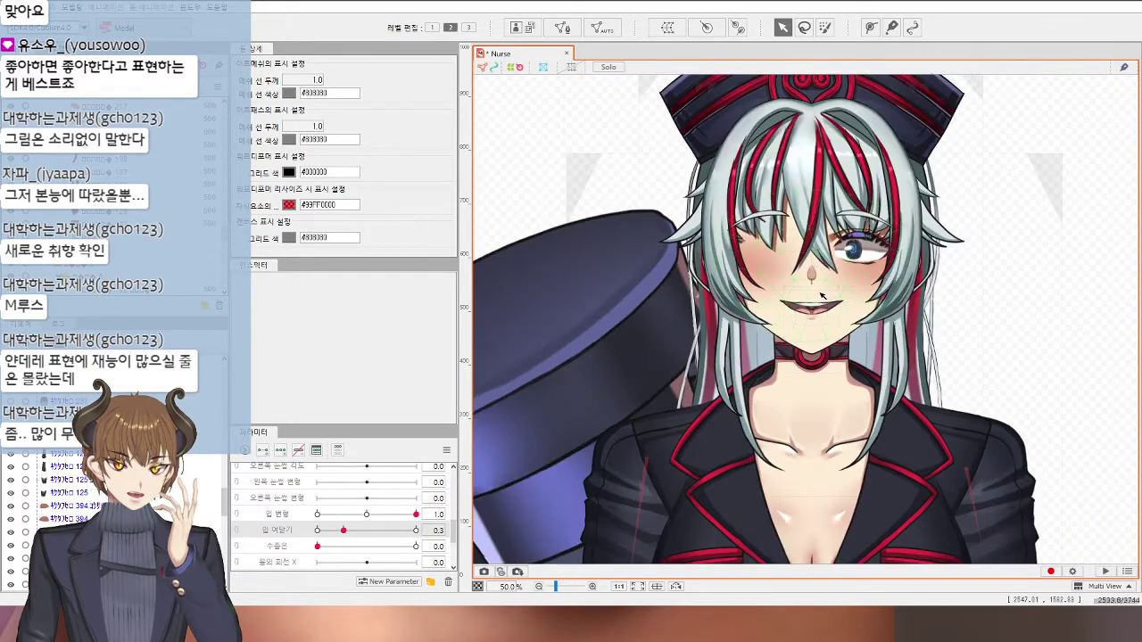
scroll(822, 297, "up", 1)
Step: Preview the mouth shapes, finishing with the mouth form parameter at -1.0 and the mouth open parameter at 0.9
mouse_move(318, 545)
left_mouse_down()
mouse_move(464, 555)
mouse_move(322, 567)
left_mouse_up()
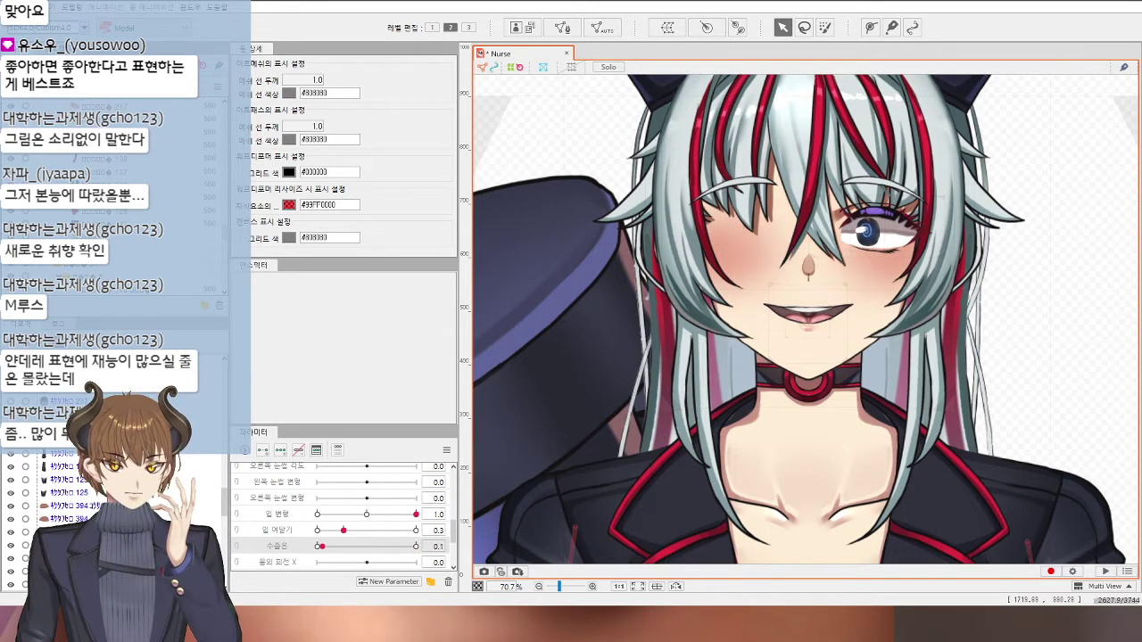
scroll(347, 526, "up", 1)
left_click(373, 519)
scroll(367, 529, "down", 2)
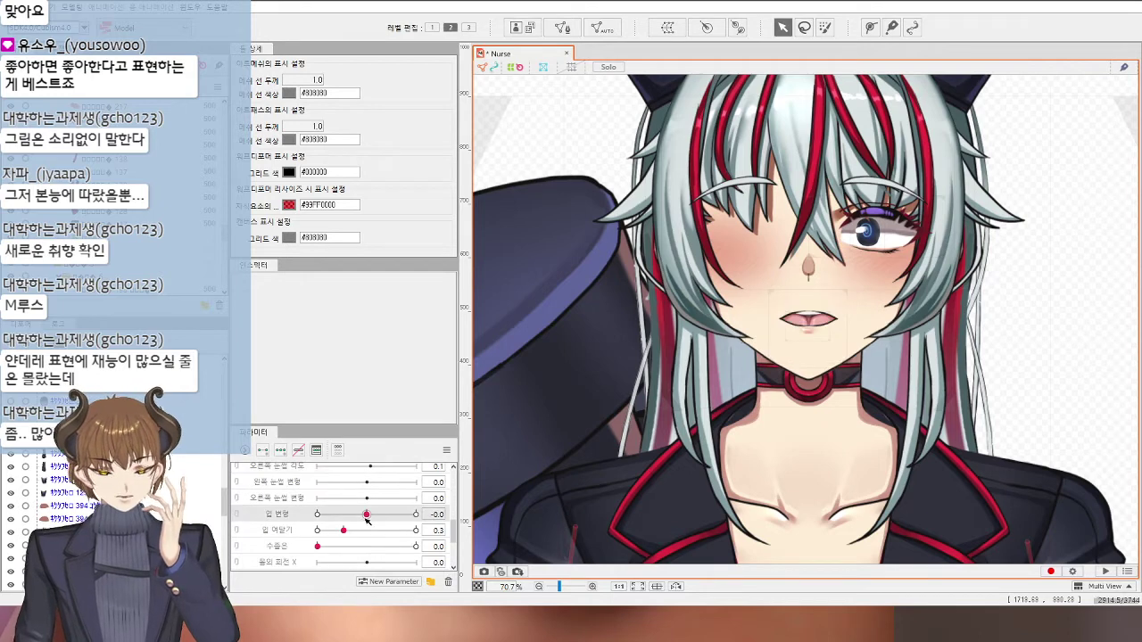
left_click_drag(416, 514, 435, 530)
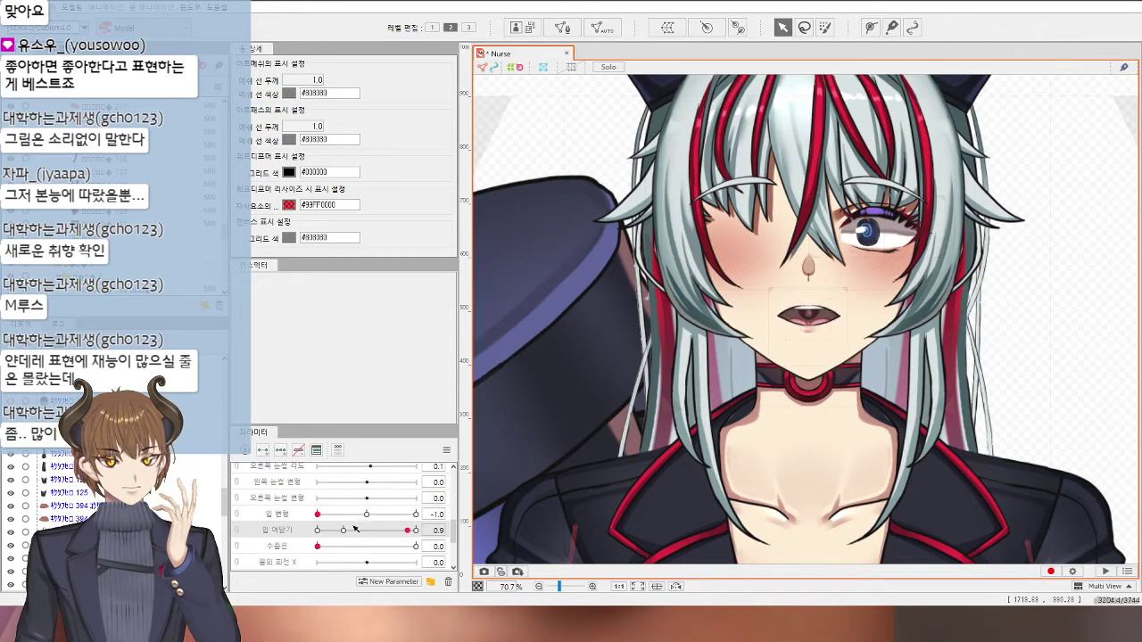
Step: Close the mouth by setting the mouth open parameter to 0.0 and view the character's whole upper body
left_click_drag(239, 529, 239, 529)
scroll(934, 369, "down", 3)
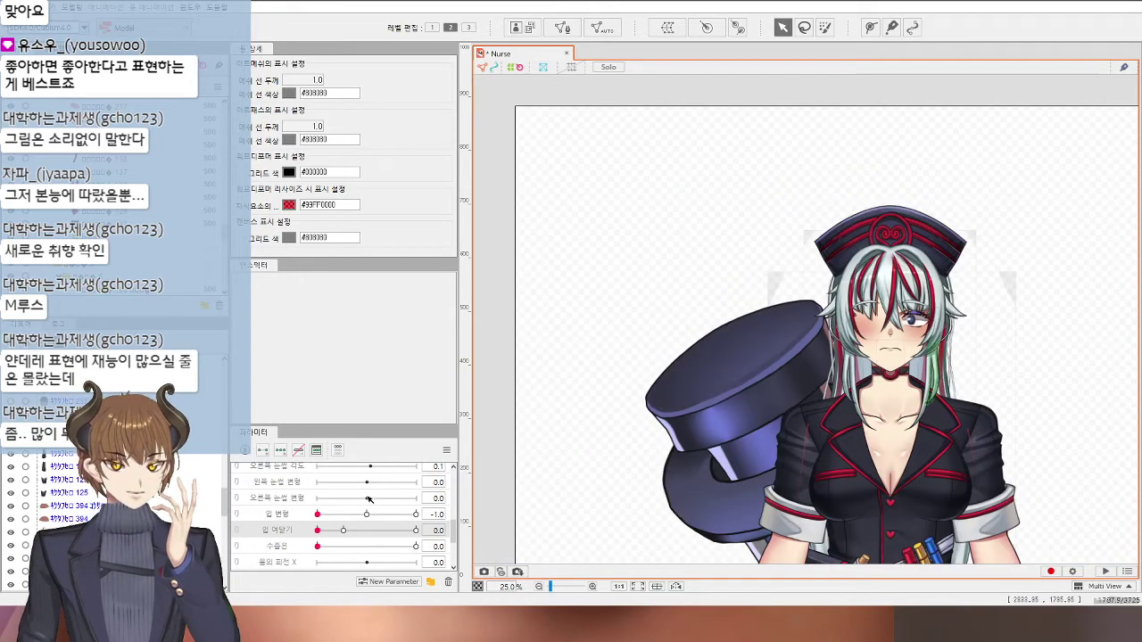
scroll(134, 481, "up", 3)
scroll(134, 481, "up", 3)
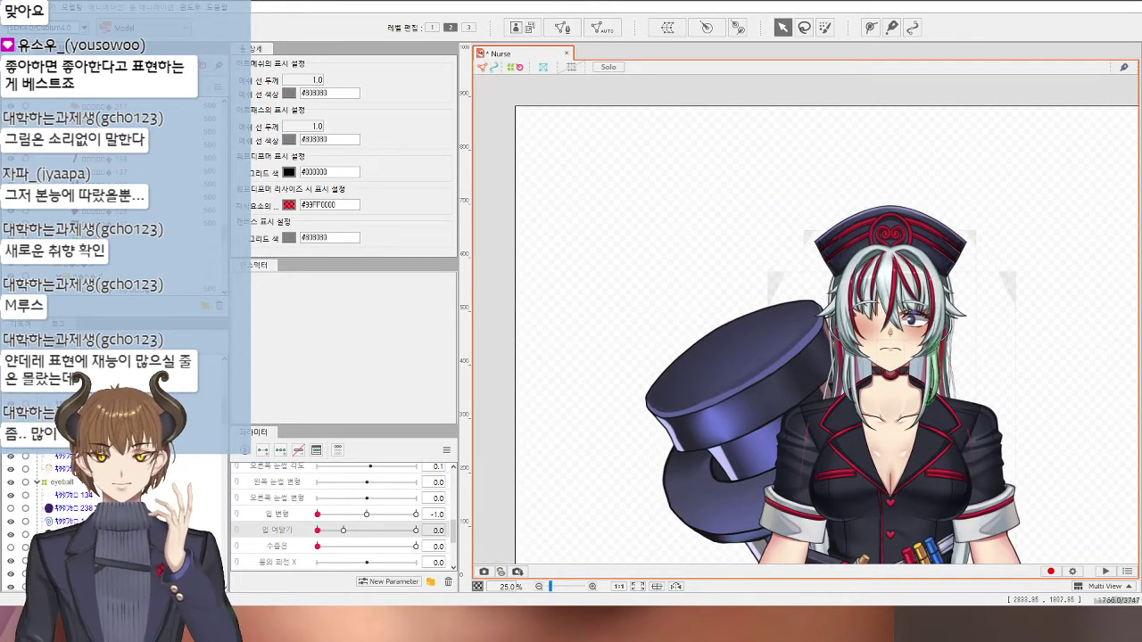
scroll(27, 517, "down", 2)
left_click(65, 513)
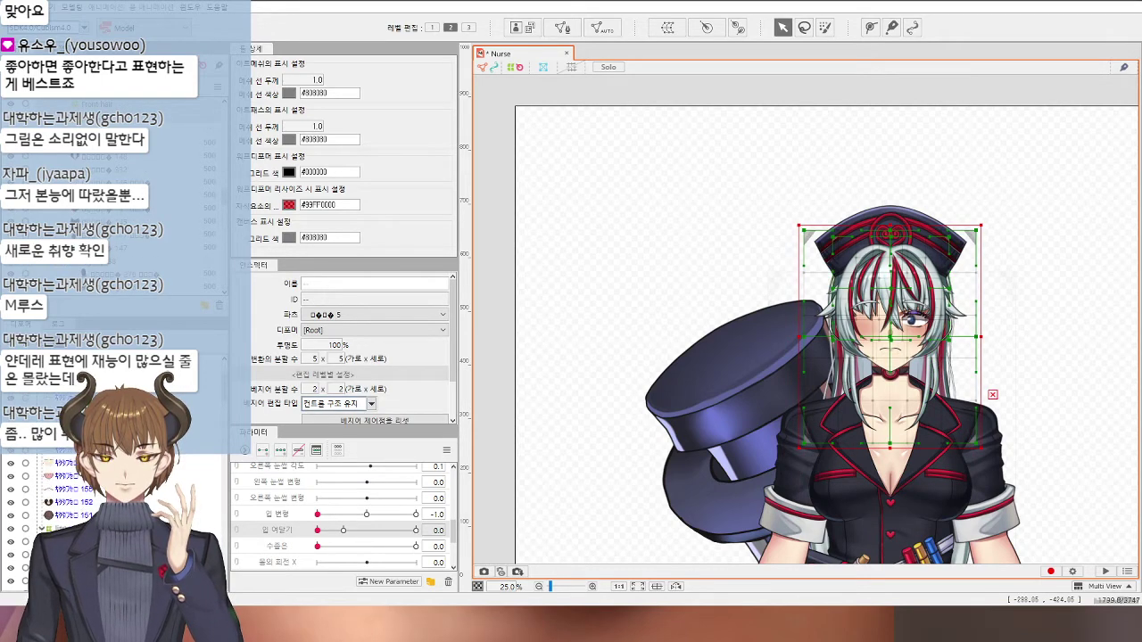
scroll(53, 512, "down", 3)
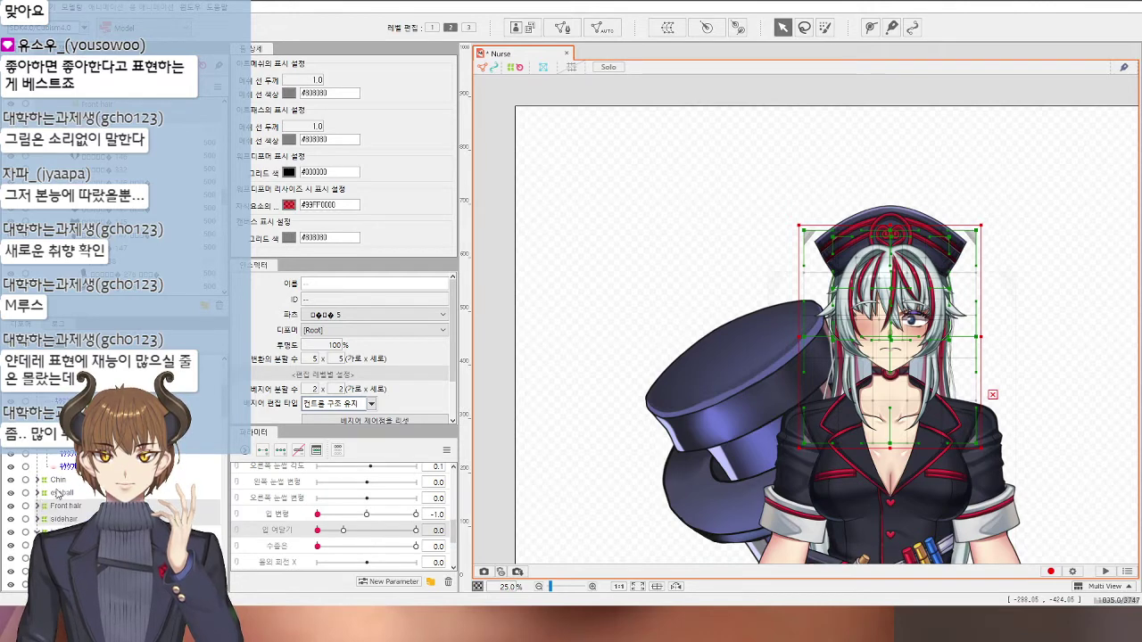
left_click(57, 481, "ctrl")
scroll(57, 487, "down", 3)
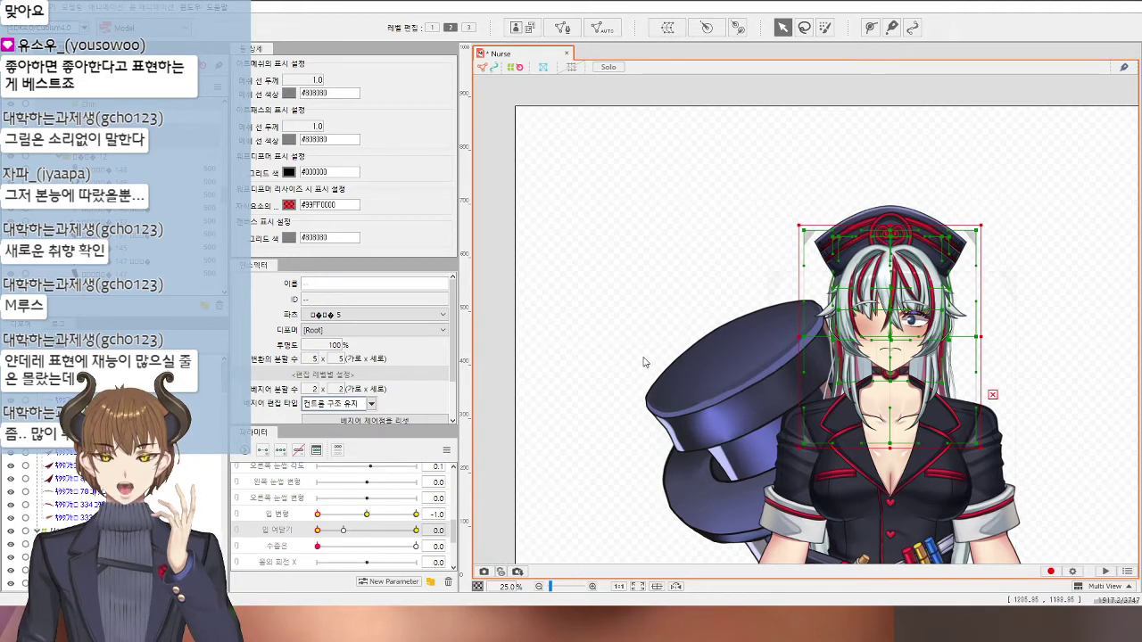
left_click(671, 514)
left_click(1124, 360)
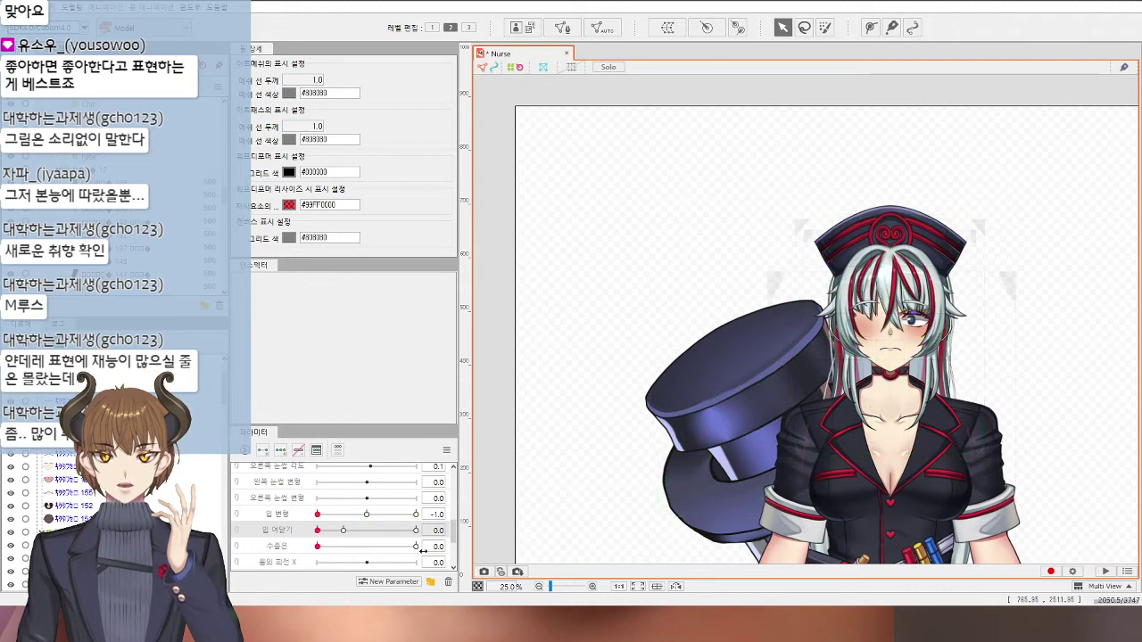